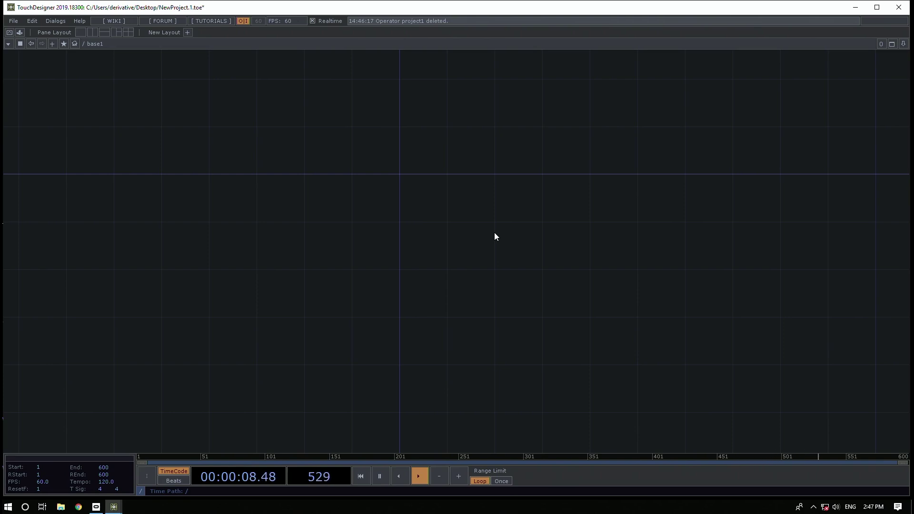
# Add a Button COMP to the empty base1 network
pyautogui.press('Tab')
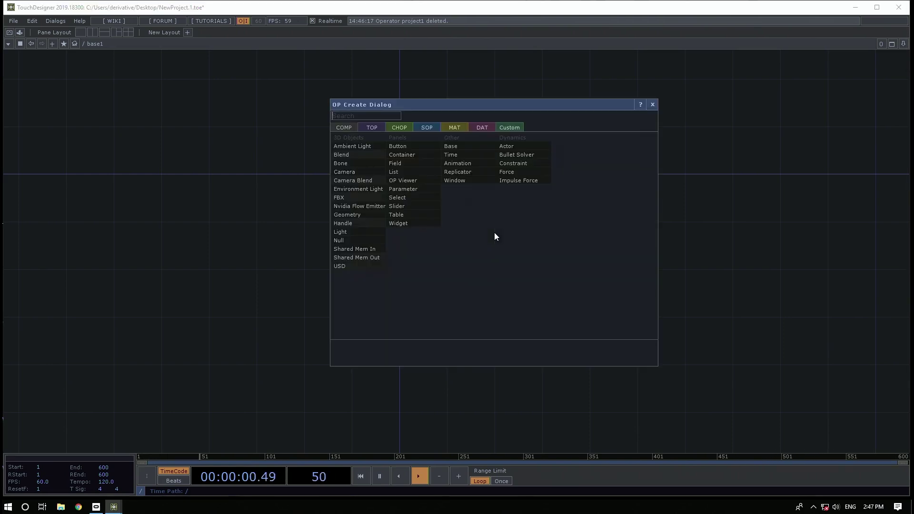
pyautogui.write('buto')
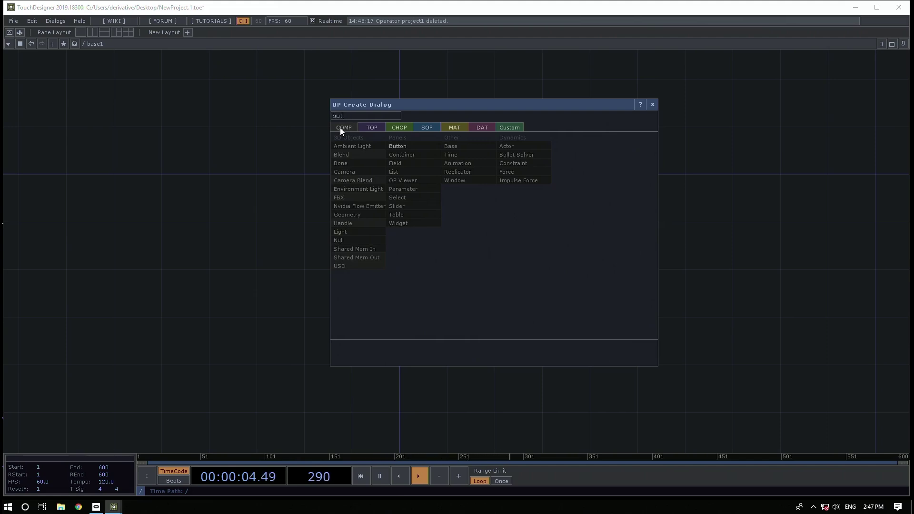
pyautogui.click(419, 147)
pyautogui.click(307, 159)
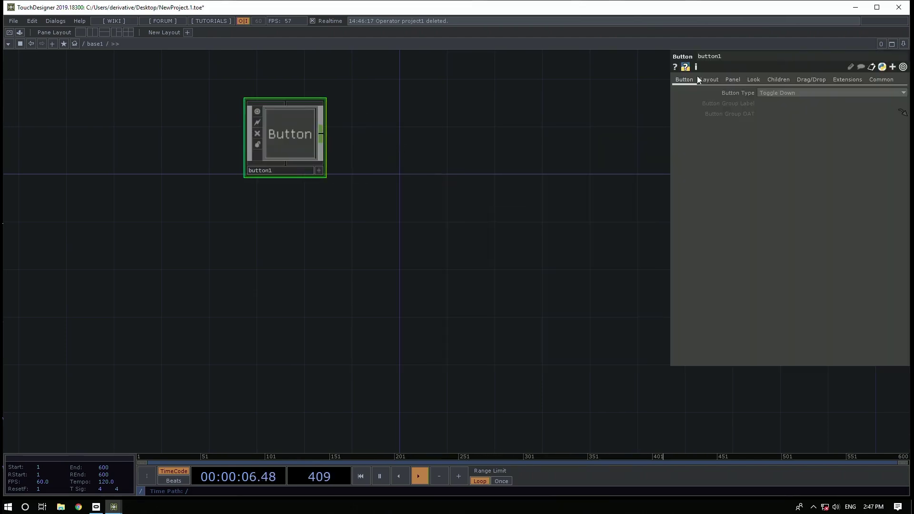
# Make the Button COMP's viewer active and test the button by toggling it on and off
pyautogui.moveTo(391, 190); pyautogui.dragTo(423, 213)
pyautogui.click(334, 169)
pyautogui.click(335, 170)
pyautogui.click(335, 169)
pyautogui.click(332, 183)
pyautogui.click(333, 151)
pyautogui.click(331, 156)
pyautogui.click(316, 177)
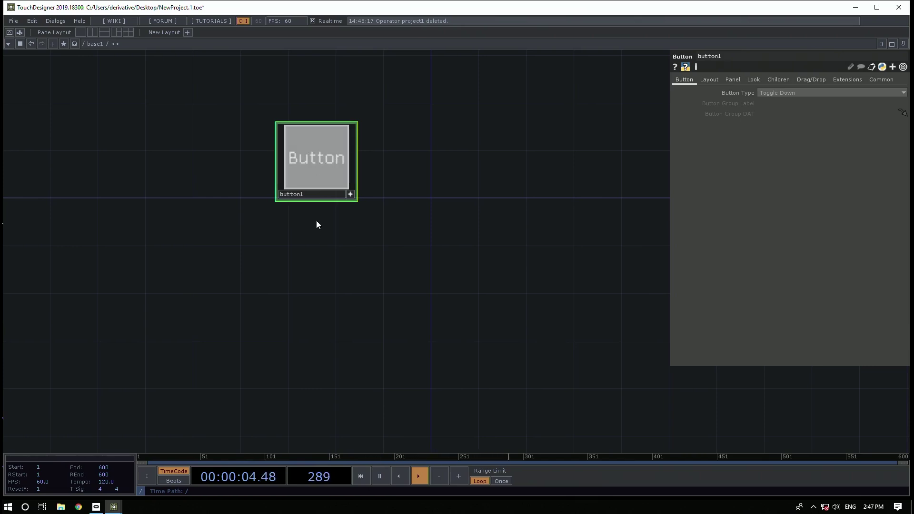
pyautogui.click(313, 172)
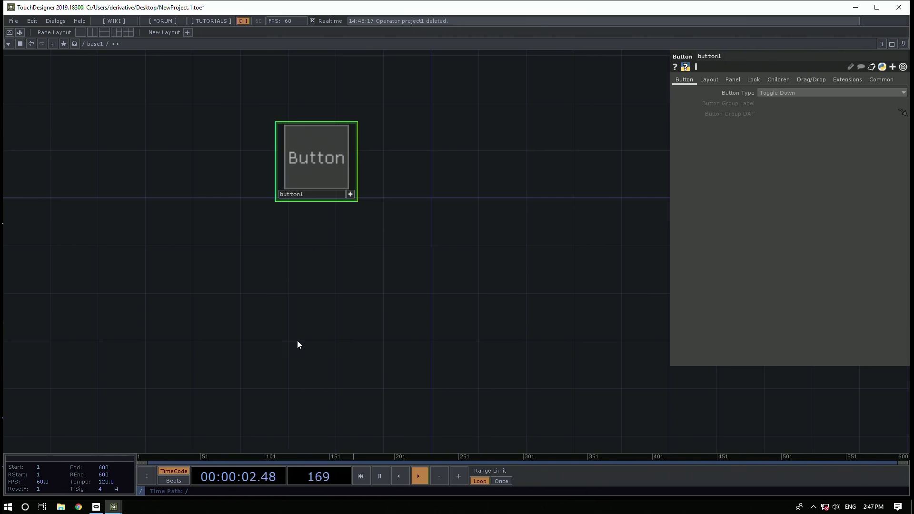
# Add a Noise CHOP above the Button COMP
pyautogui.moveTo(419, 341); pyautogui.dragTo(388, 395)
pyautogui.moveTo(391, 238); pyautogui.dragTo(368, 297)
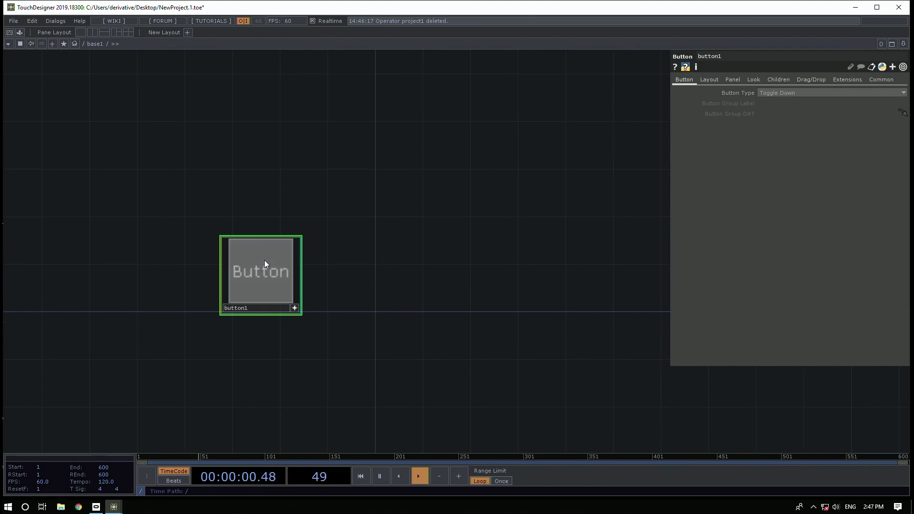
pyautogui.press('Tab')
pyautogui.write('noiu')
pyautogui.press('BackSpace')
pyautogui.press('BackSpace')
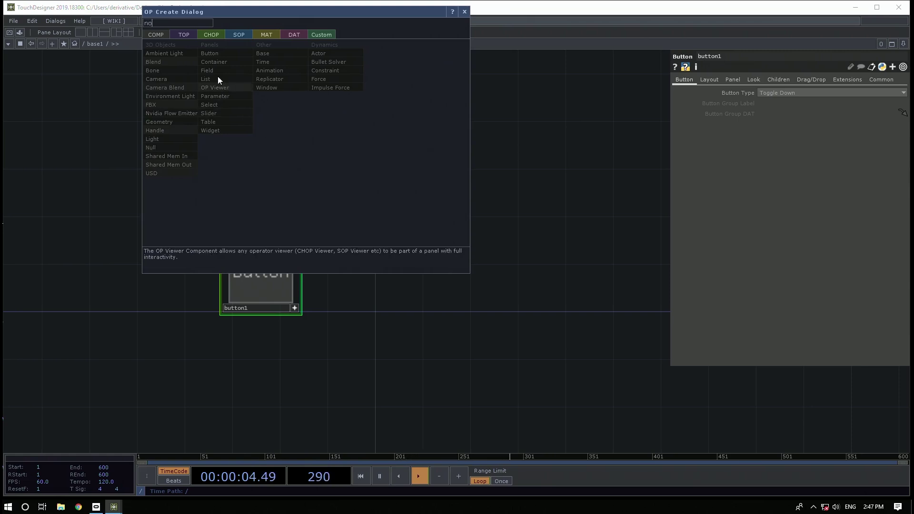
pyautogui.click(212, 34)
pyautogui.click(319, 148)
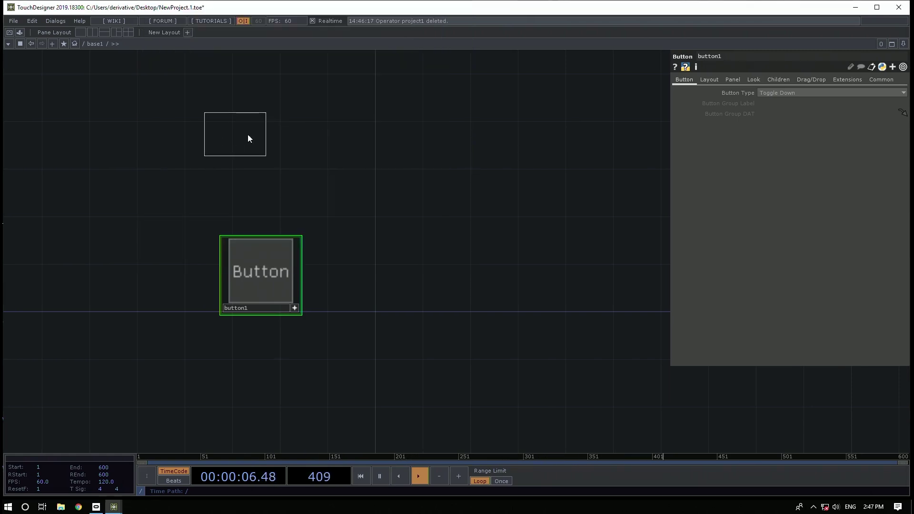
pyautogui.click(272, 137)
# Add an LFO CHOP below the Button COMP and move the Noise CHOP down to just above the button
pyautogui.moveTo(433, 322); pyautogui.dragTo(451, 262)
pyautogui.press('Tab')
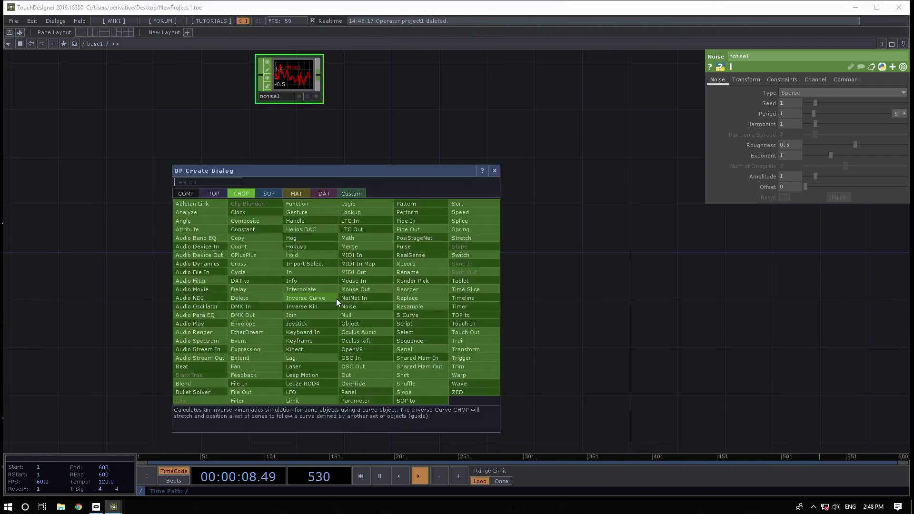
pyautogui.write('lfo')
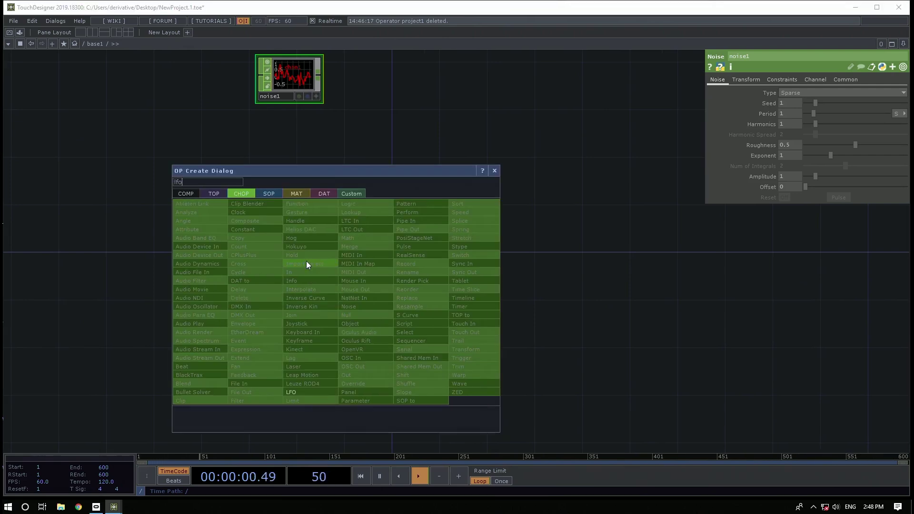
pyautogui.click(292, 391)
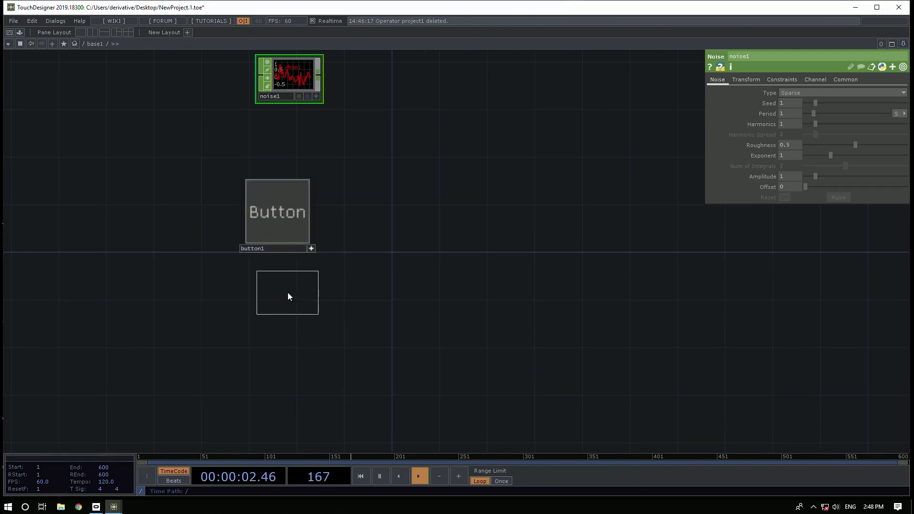
pyautogui.click(287, 292)
pyautogui.moveTo(290, 292); pyautogui.dragTo(281, 297)
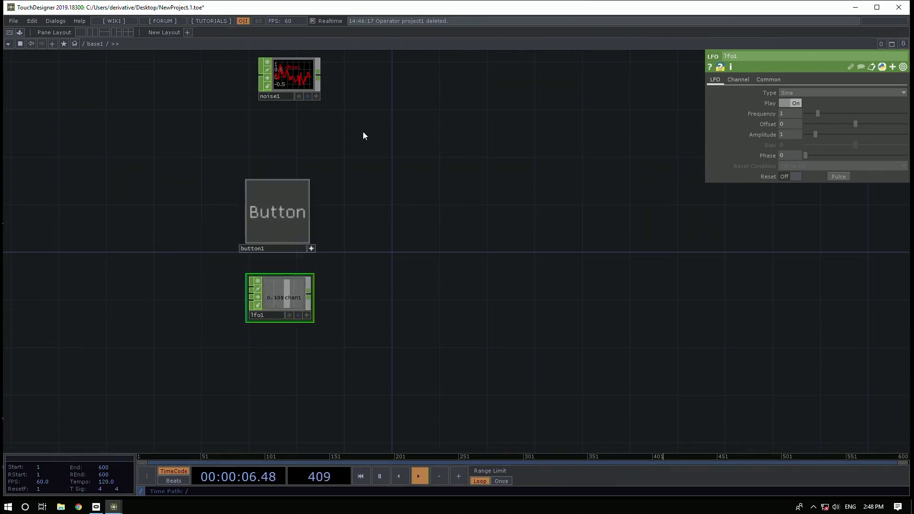
pyautogui.moveTo(290, 69); pyautogui.dragTo(277, 137)
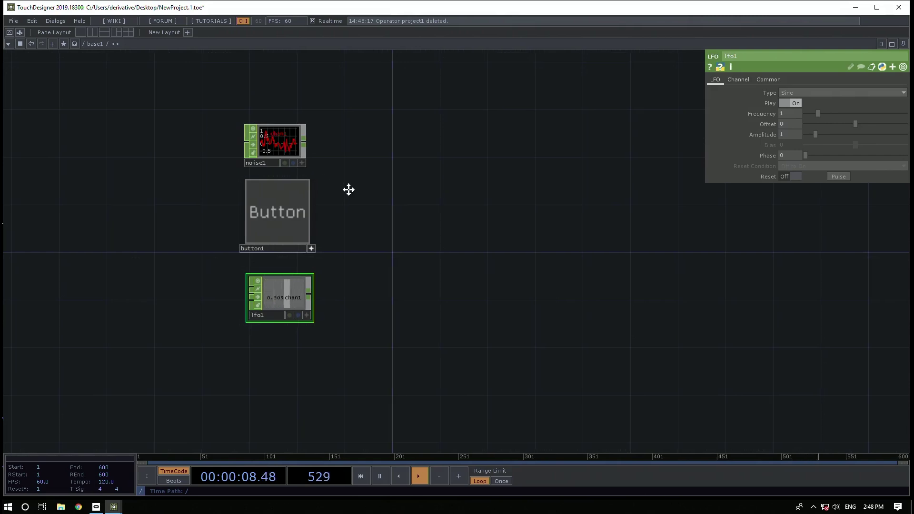
pyautogui.moveTo(345, 189); pyautogui.dragTo(353, 187)
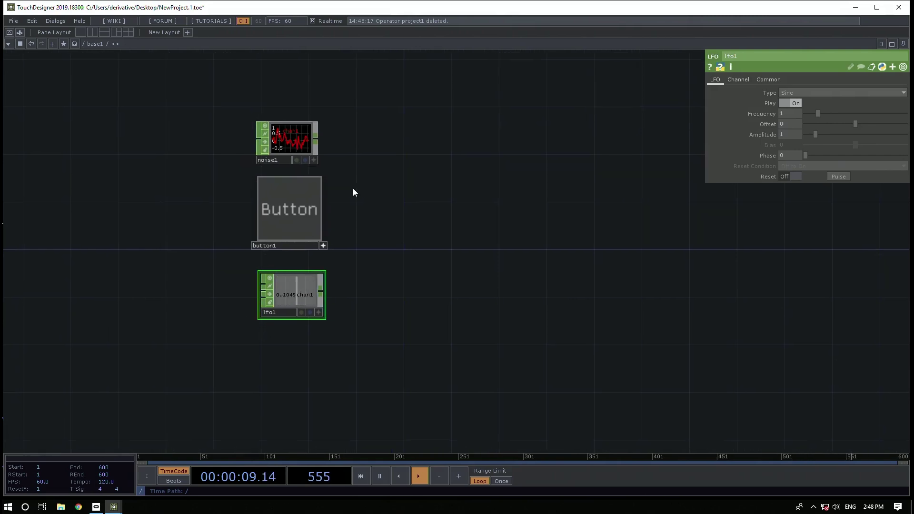
pyautogui.click(316, 141)
pyautogui.click(393, 141)
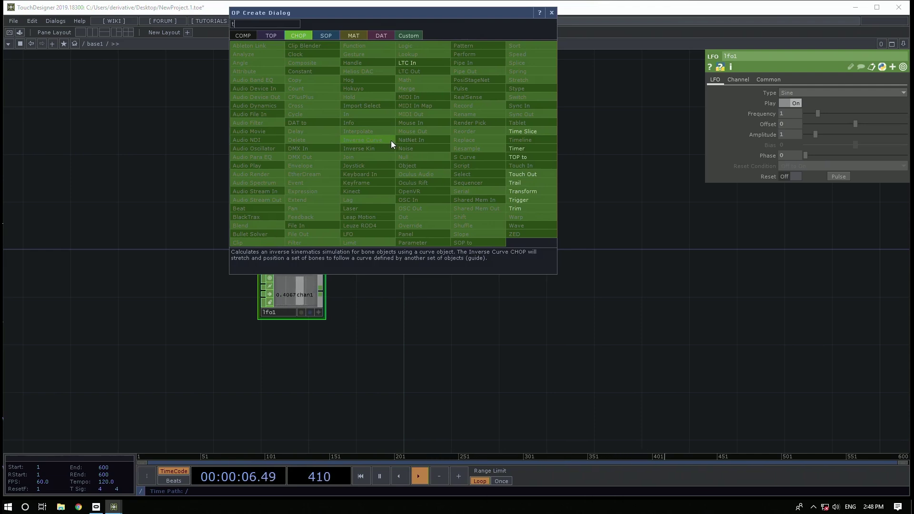
pyautogui.press('Escape')
pyautogui.press('Escape')
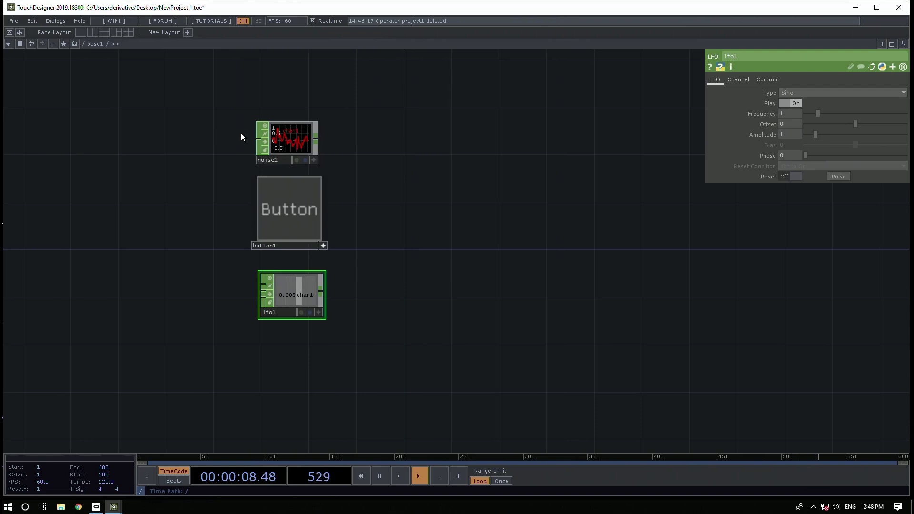
# Turn on Time Slice for the Noise CHOP
pyautogui.click(283, 139)
pyautogui.click(845, 81)
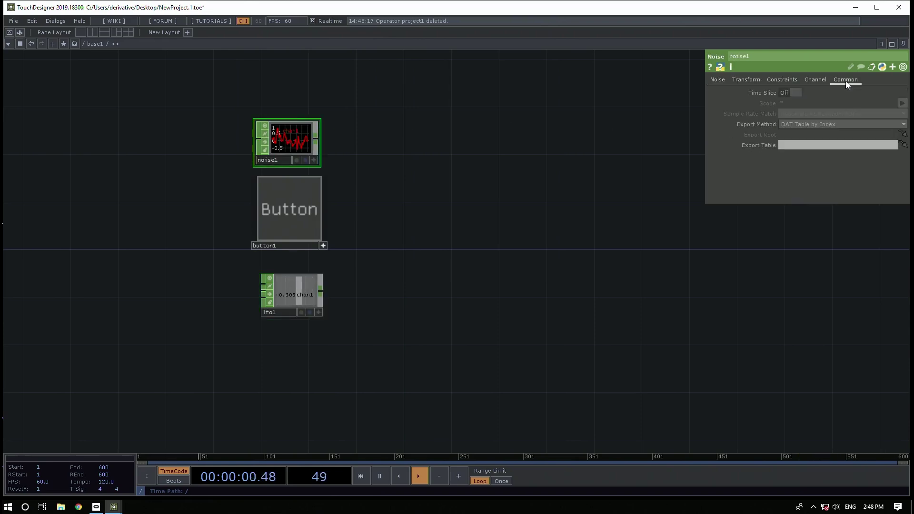
pyautogui.click(783, 93)
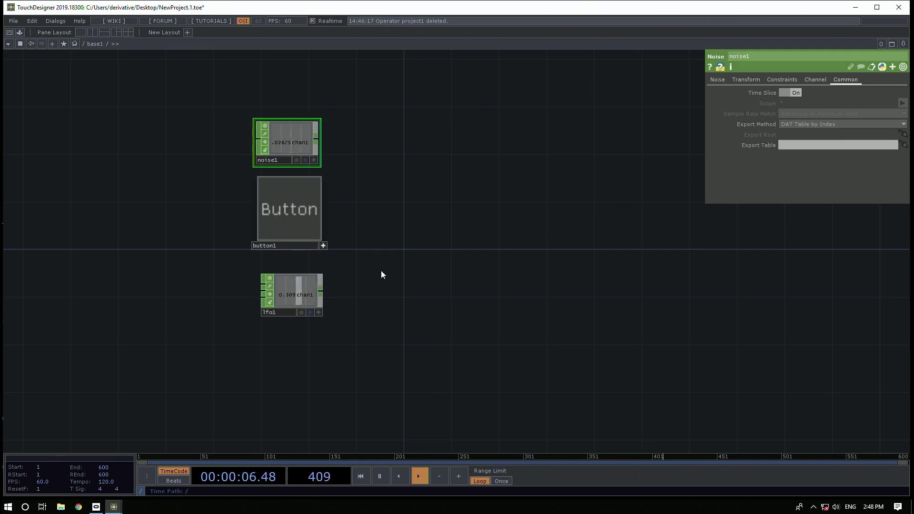
# Set the LFO CHOP's offset to 0.5 and its amplitude to .5
pyautogui.moveTo(379, 268); pyautogui.dragTo(386, 267)
pyautogui.click(308, 288)
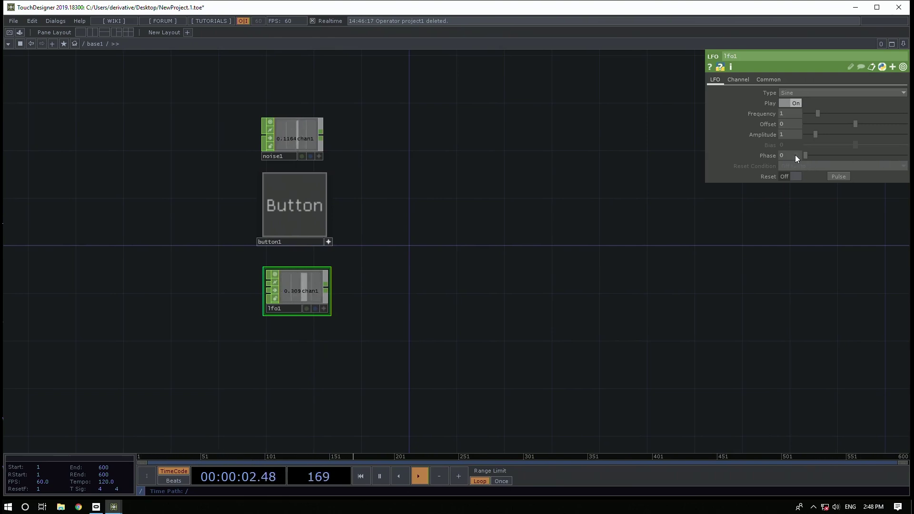
pyautogui.click(786, 124)
pyautogui.write('0.5')
pyautogui.press('Return')
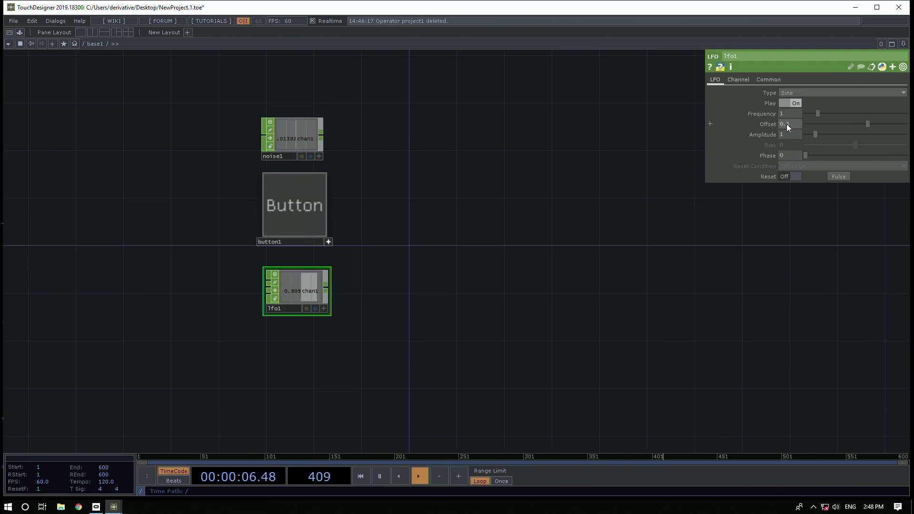
pyautogui.click(785, 134)
pyautogui.write('.5')
pyautogui.press('Return')
# Add a Merge CHOP beside the noise, button and LFO operators
pyautogui.moveTo(490, 303); pyautogui.dragTo(617, 285)
pyautogui.moveTo(528, 271); pyautogui.dragTo(519, 280)
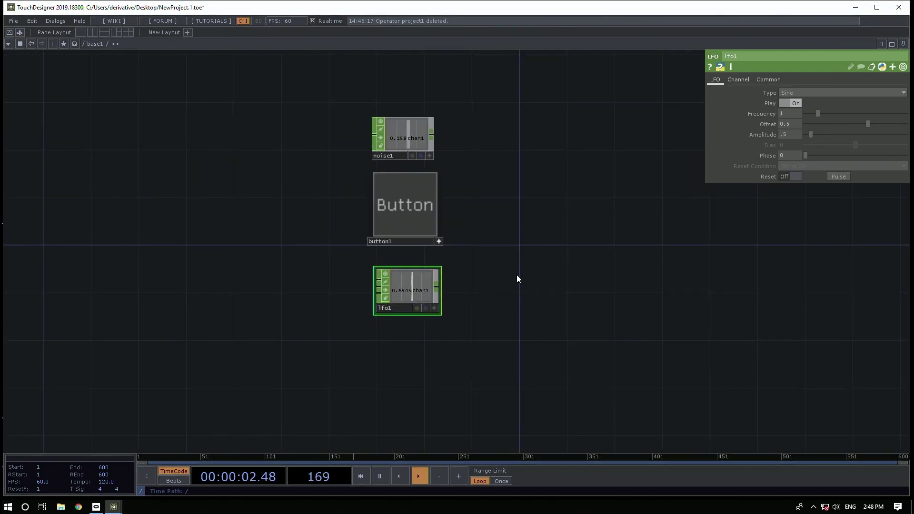
pyautogui.click(402, 136)
pyautogui.moveTo(510, 224); pyautogui.dragTo(473, 206)
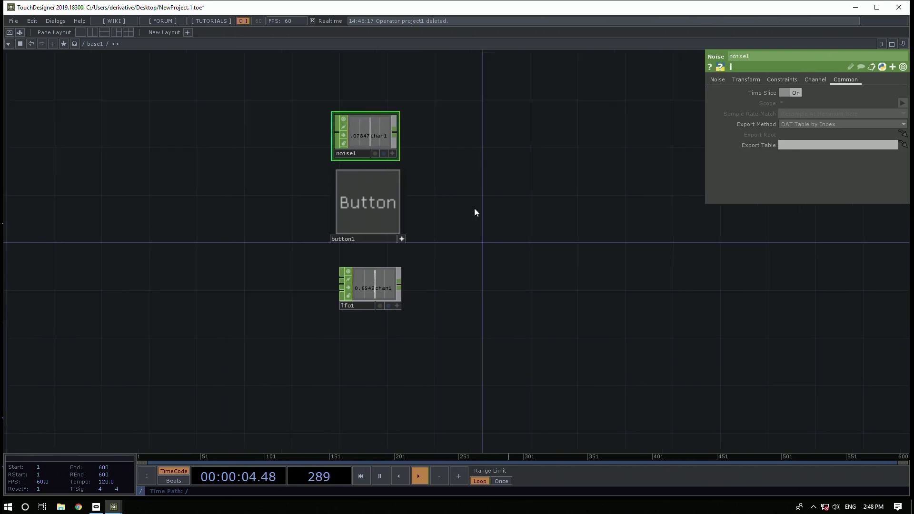
pyautogui.press('Tab')
pyautogui.write('mer')
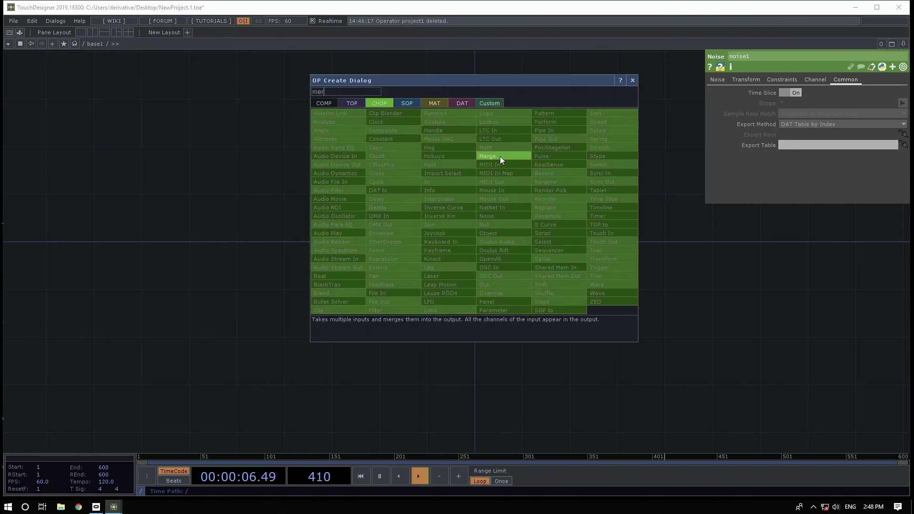
pyautogui.click(500, 156)
pyautogui.click(498, 209)
# Connect the outputs of the Noise CHOP, LFO CHOP and Button COMP to the Merge CHOP's input
pyautogui.click(336, 122)
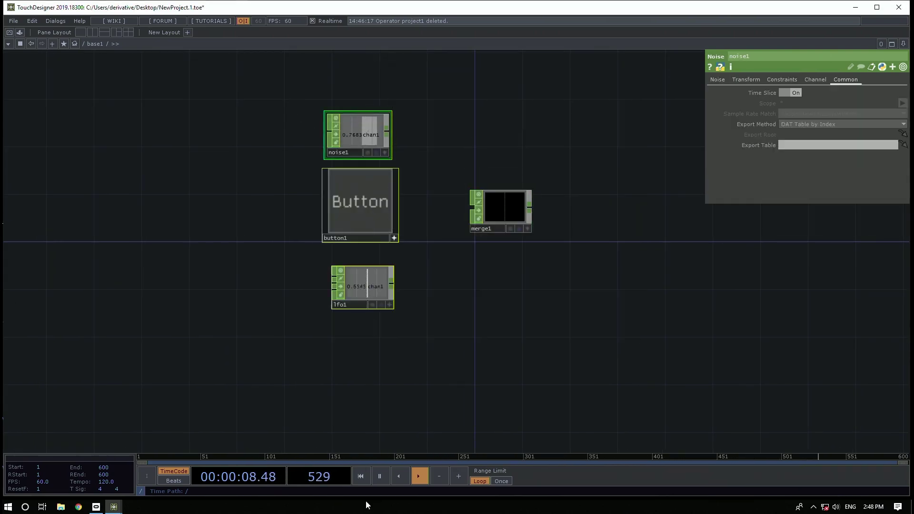
pyautogui.moveTo(387, 132); pyautogui.dragTo(471, 203)
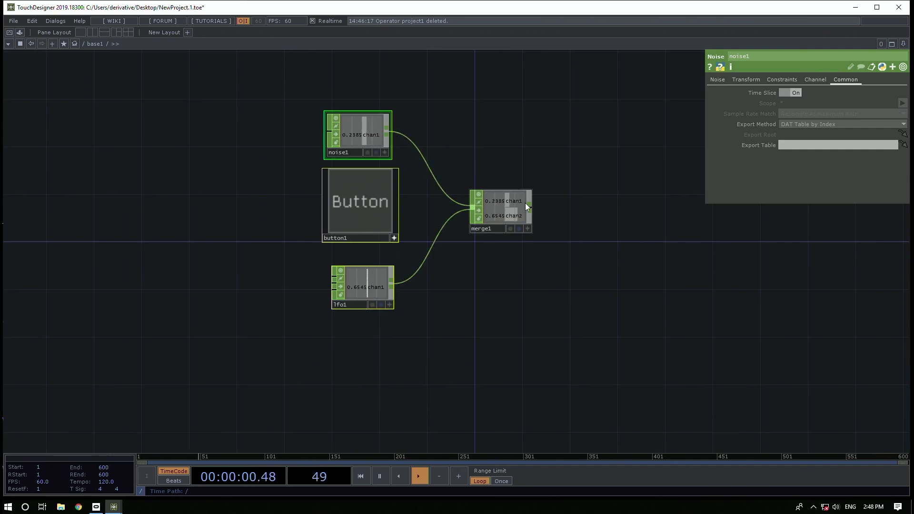
pyautogui.click(400, 201)
pyautogui.click(470, 209)
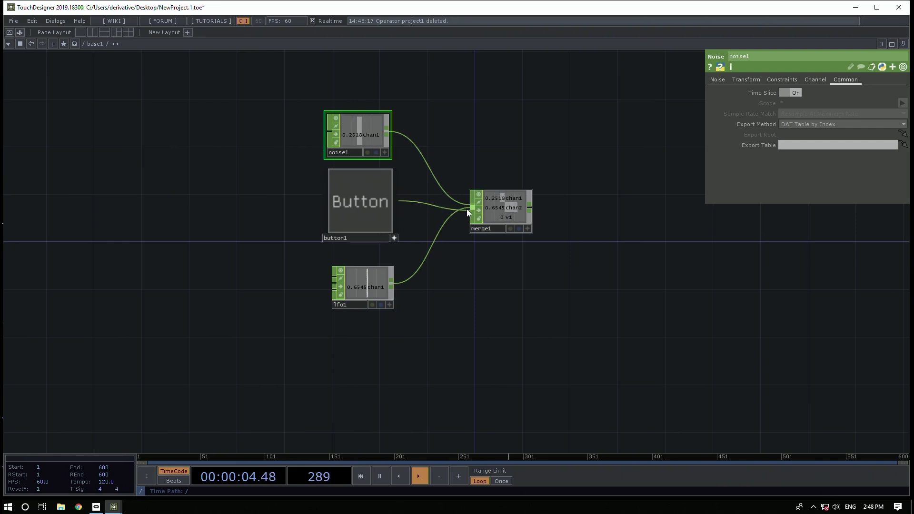
# Add a Trail CHOP fed by the Merge CHOP's output, placed well apart from the merge
pyautogui.click(529, 208)
pyautogui.click(584, 206)
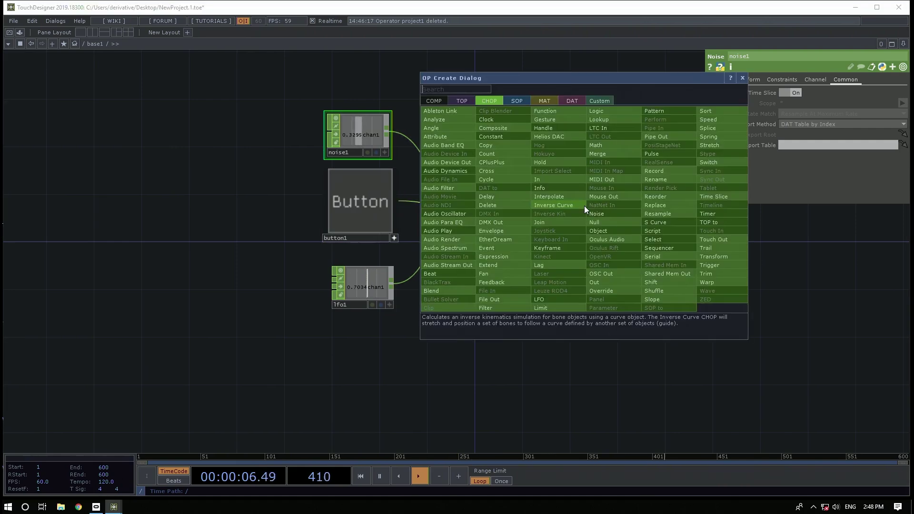
pyautogui.click(713, 235)
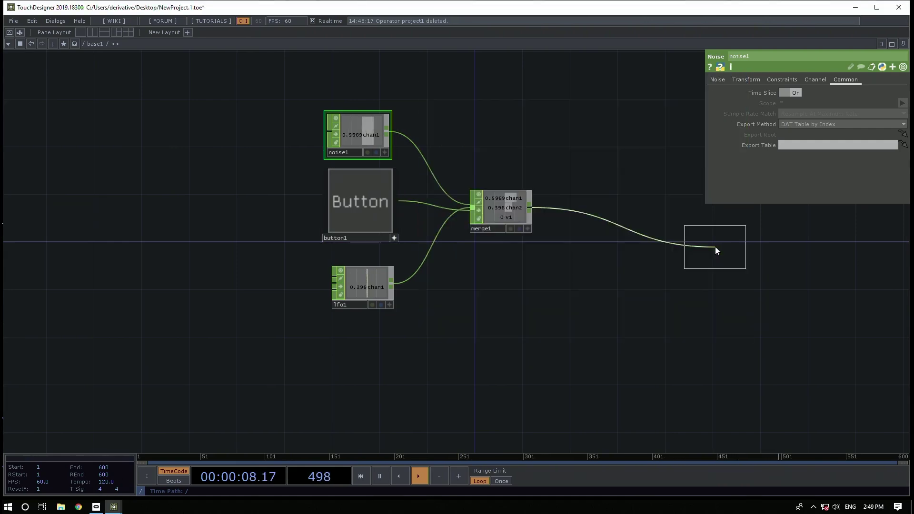
pyautogui.click(766, 220)
# Insert a Rename CHOP between the Merge and Trail CHOPs and rename the first channel to noise
pyautogui.moveTo(535, 242); pyautogui.dragTo(490, 253)
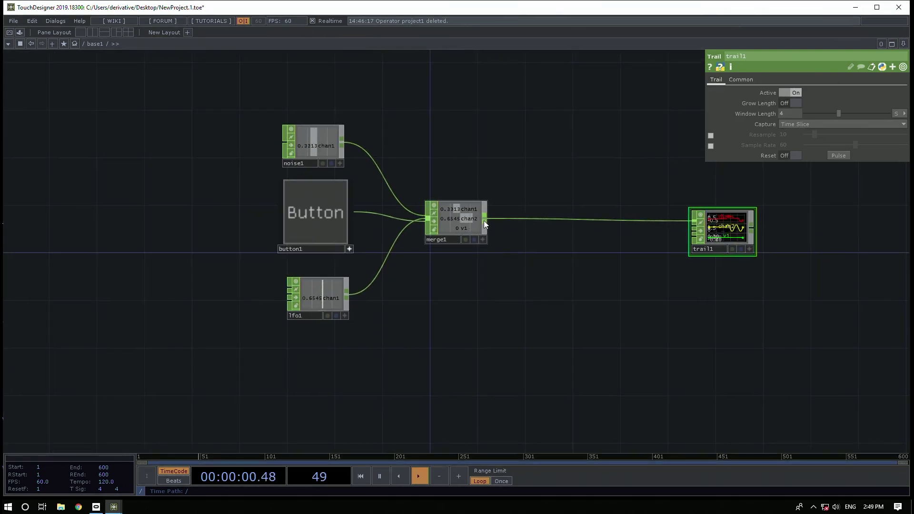
pyautogui.press('Tab')
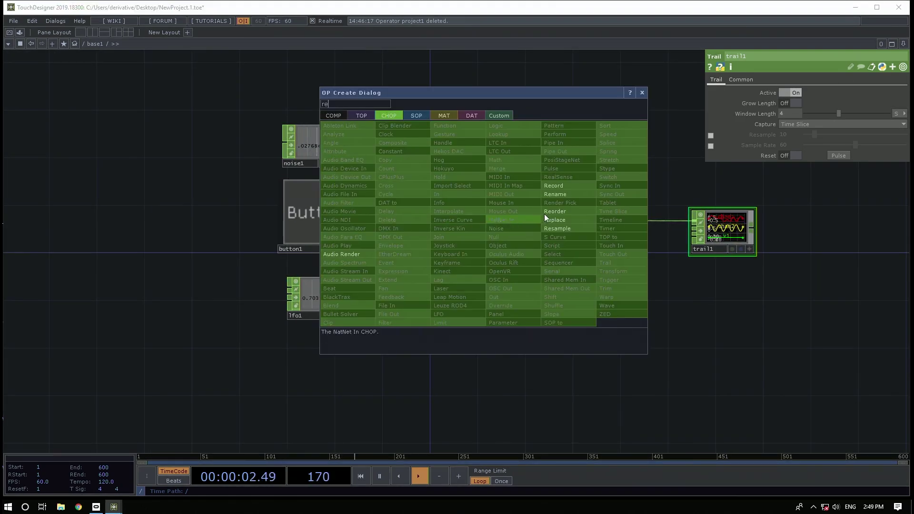
pyautogui.press('Escape')
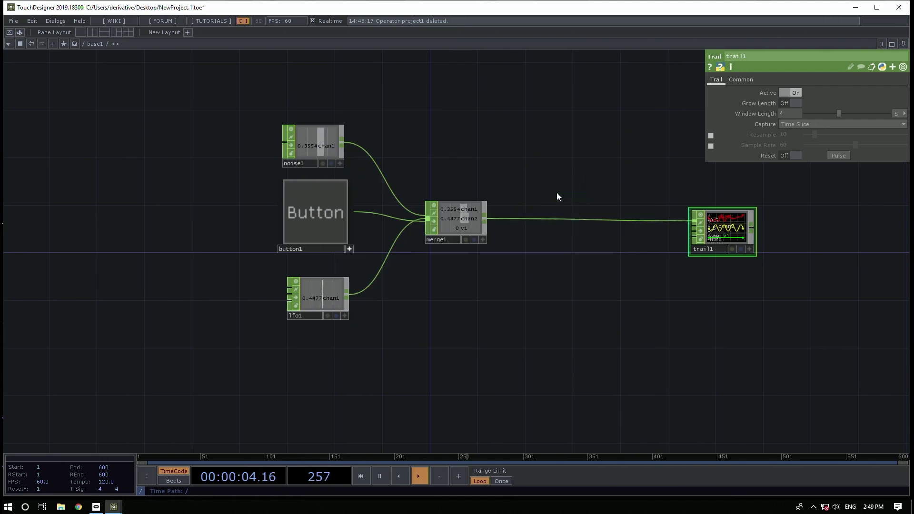
pyautogui.click(550, 221)
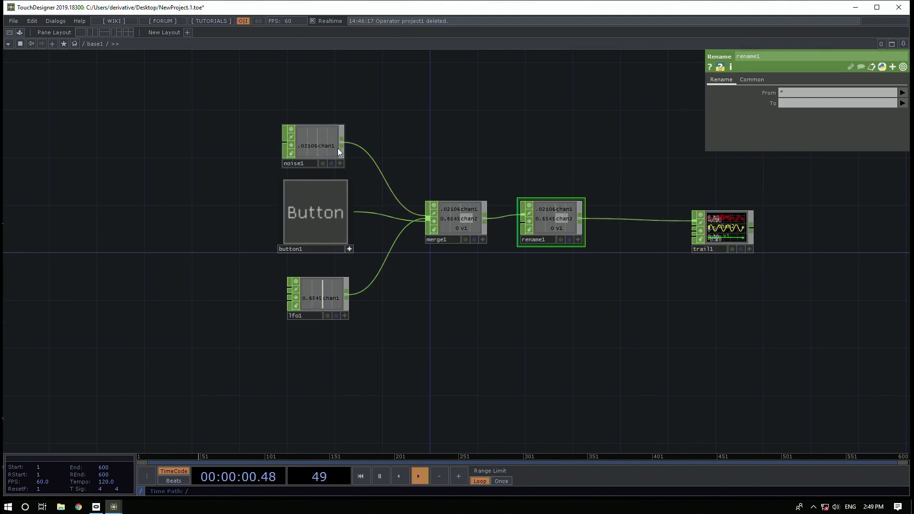
pyautogui.click(792, 104)
pyautogui.write('noise')
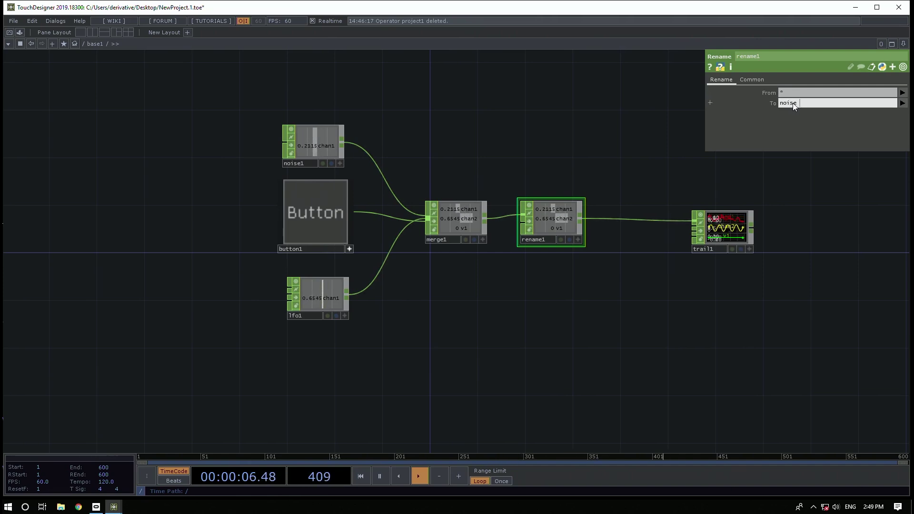
# Rearrange the source operators so the LFO CHOP sits below the Noise CHOP and the Button COMP below the LFO
pyautogui.moveTo(323, 192); pyautogui.dragTo(309, 339)
pyautogui.moveTo(323, 287); pyautogui.dragTo(319, 215)
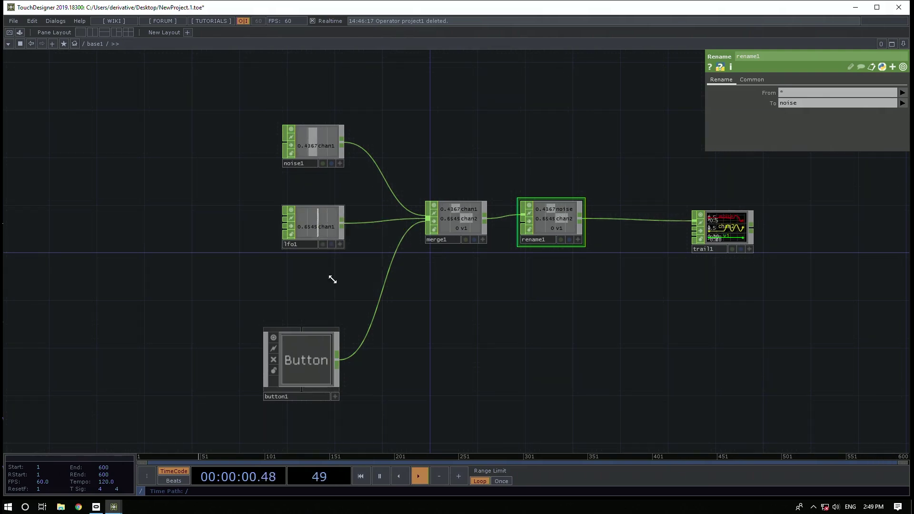
pyautogui.moveTo(301, 368); pyautogui.dragTo(320, 324)
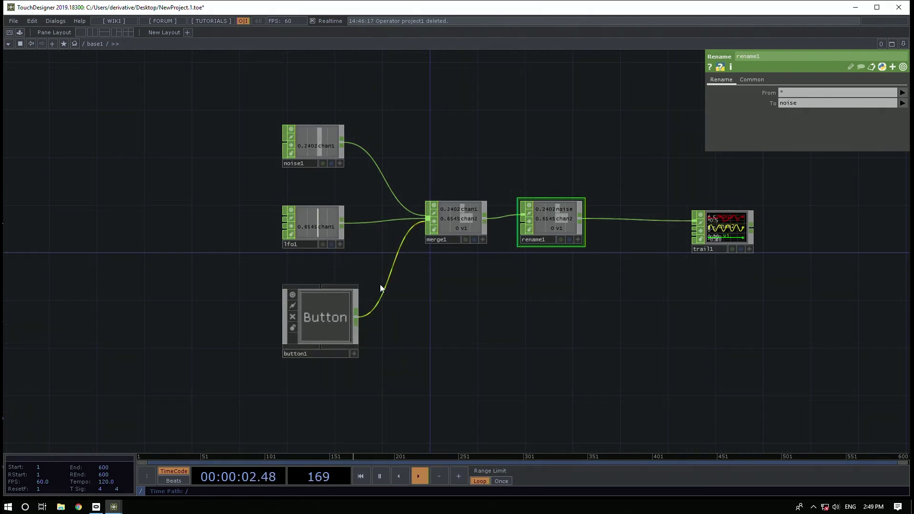
# Add lfo and button after noise as the new names for the second and third channels in the Rename CHOP
pyautogui.click(813, 104)
pyautogui.write('lf')
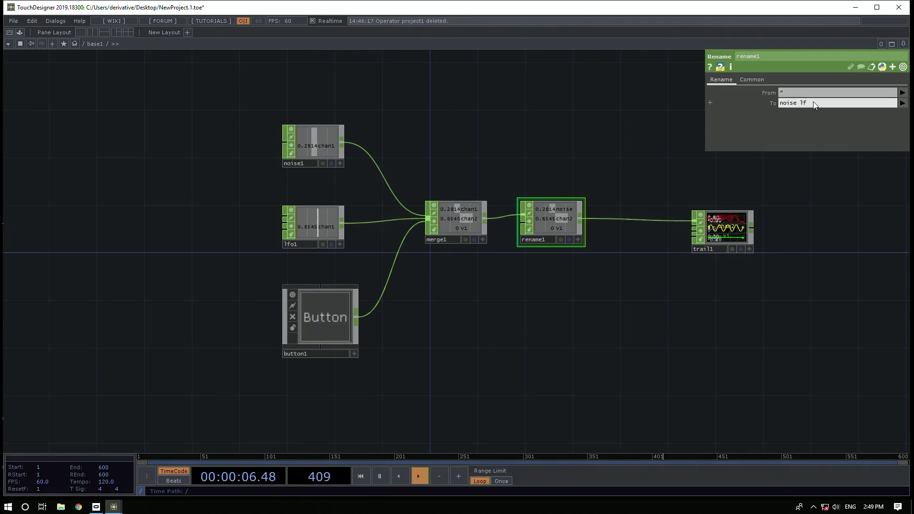
pyautogui.write('o')
pyautogui.press('Return')
pyautogui.click(813, 101)
pyautogui.write('button')
pyautogui.press('Return')
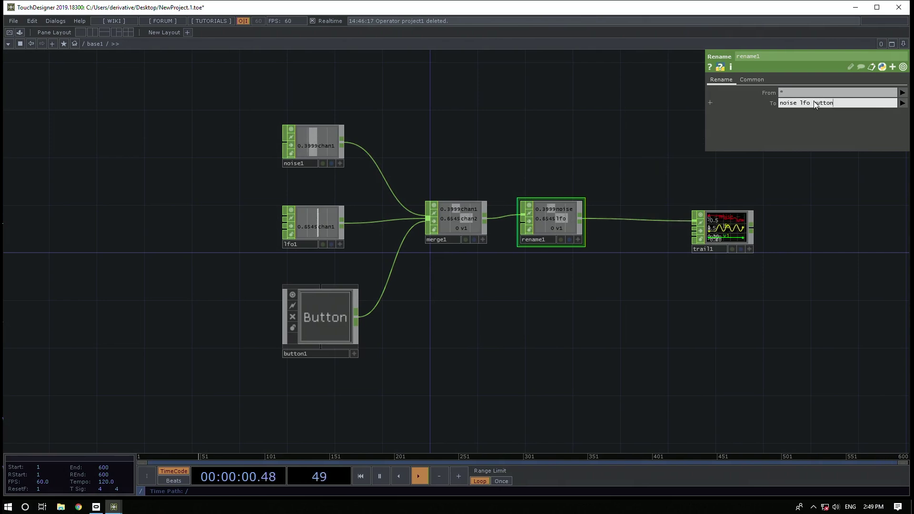
# Move the Trail CHOP above the Rename CHOP's row, enlarge it to a wide viewer, and hide the parameter window
pyautogui.scroll(2, 489, 193)
pyautogui.scroll(5, 490, 192)
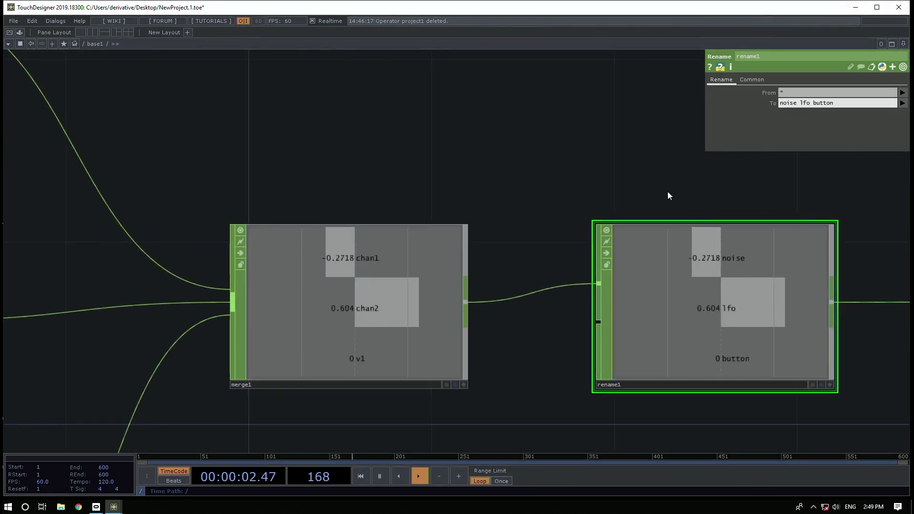
pyautogui.moveTo(667, 193); pyautogui.dragTo(377, 159)
pyautogui.scroll(-4, 591, 356)
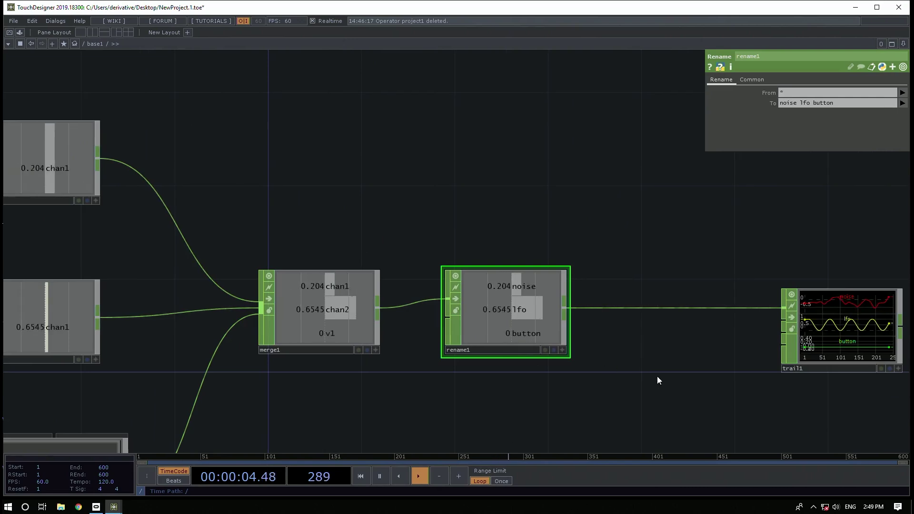
pyautogui.moveTo(639, 370); pyautogui.dragTo(451, 295)
pyautogui.scroll(4, 582, 266)
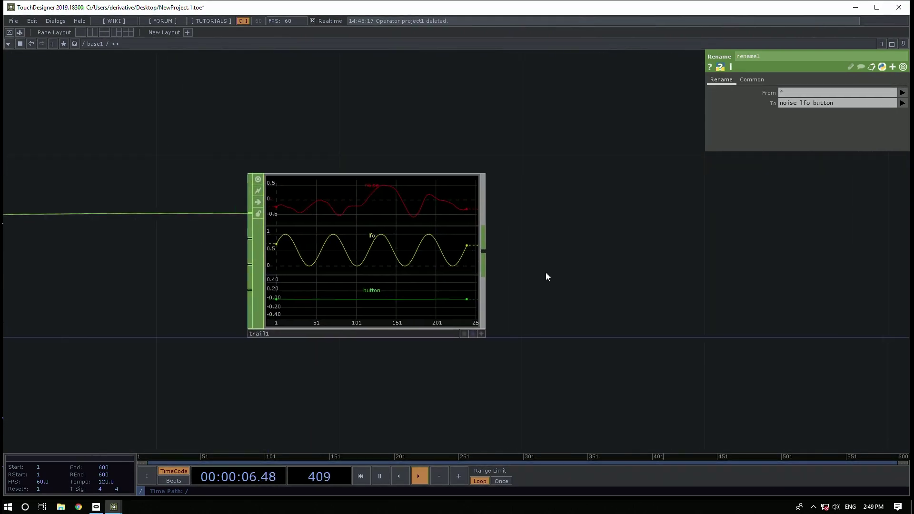
pyautogui.scroll(-5, 545, 273)
pyautogui.moveTo(494, 204); pyautogui.dragTo(501, 84)
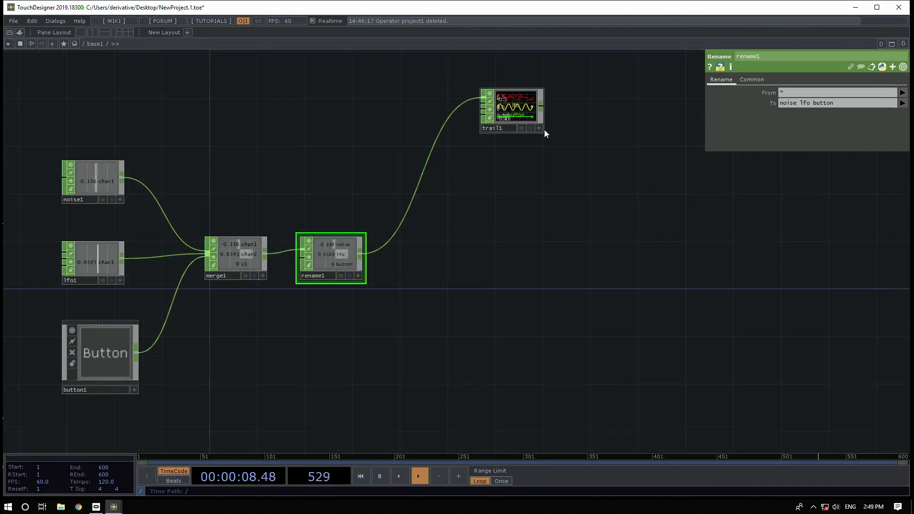
pyautogui.moveTo(538, 133); pyautogui.dragTo(684, 171)
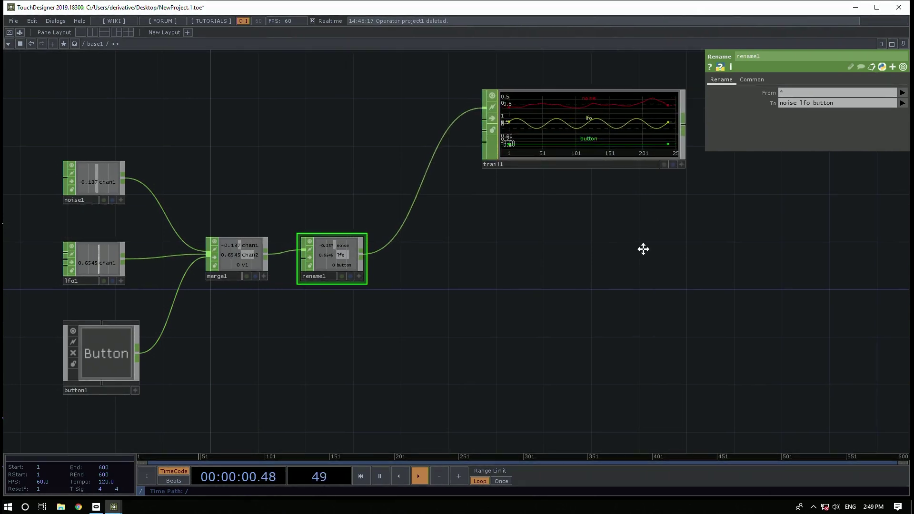
pyautogui.moveTo(622, 249); pyautogui.dragTo(687, 258)
pyautogui.press('p')
# Make the Button COMP's viewer active and toggle the button to test its channel in the Trail CHOP
pyautogui.moveTo(588, 333); pyautogui.dragTo(545, 272)
pyautogui.moveTo(599, 259); pyautogui.dragTo(573, 267)
pyautogui.scroll(-1, 573, 268)
pyautogui.scroll(-3, 573, 267)
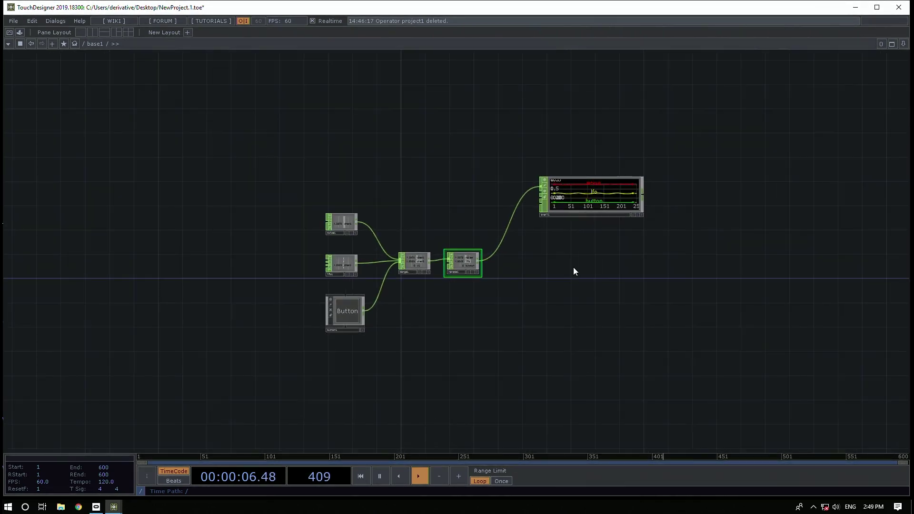
pyautogui.scroll(3, 542, 283)
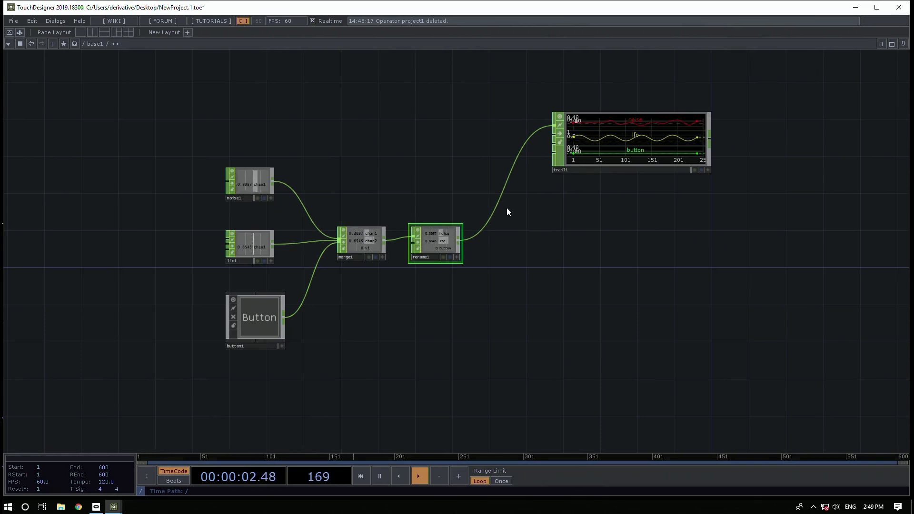
pyautogui.click(281, 346)
pyautogui.click(272, 333)
pyautogui.click(272, 332)
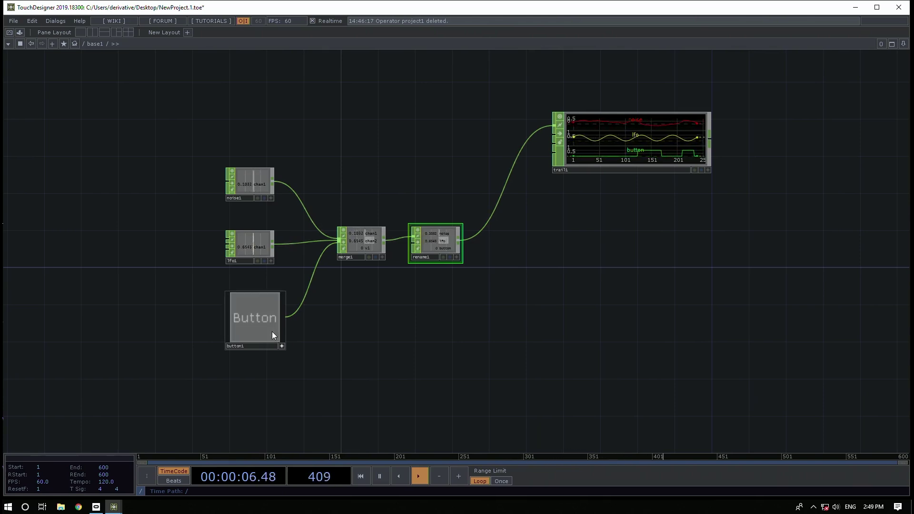
pyautogui.click(290, 258)
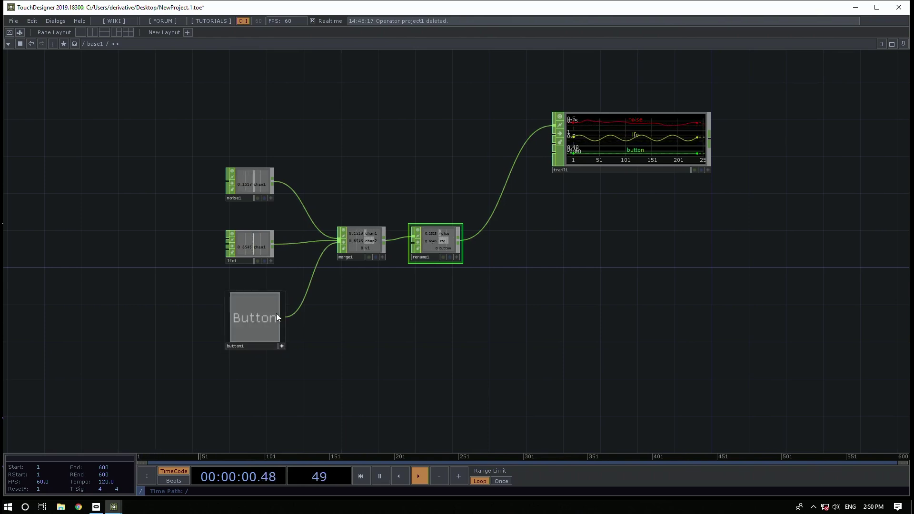
# Add a Lag CHOP beyond the Rename CHOP and feed it from the Rename CHOP's output
pyautogui.moveTo(453, 341); pyautogui.dragTo(445, 325)
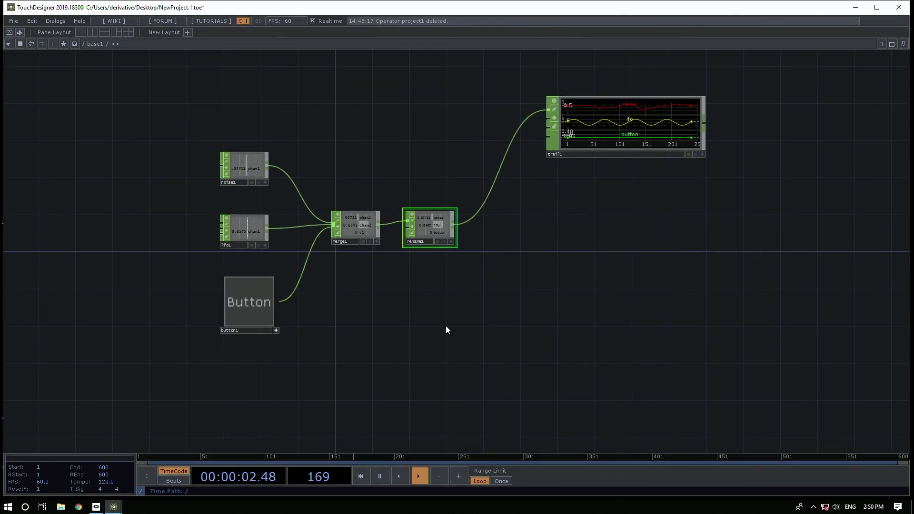
pyautogui.press('Tab')
pyautogui.write('lag')
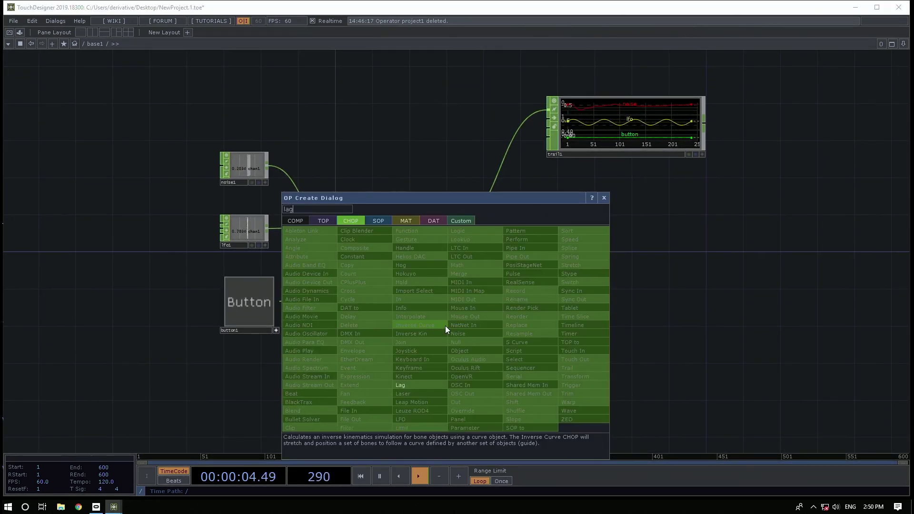
pyautogui.click(406, 383)
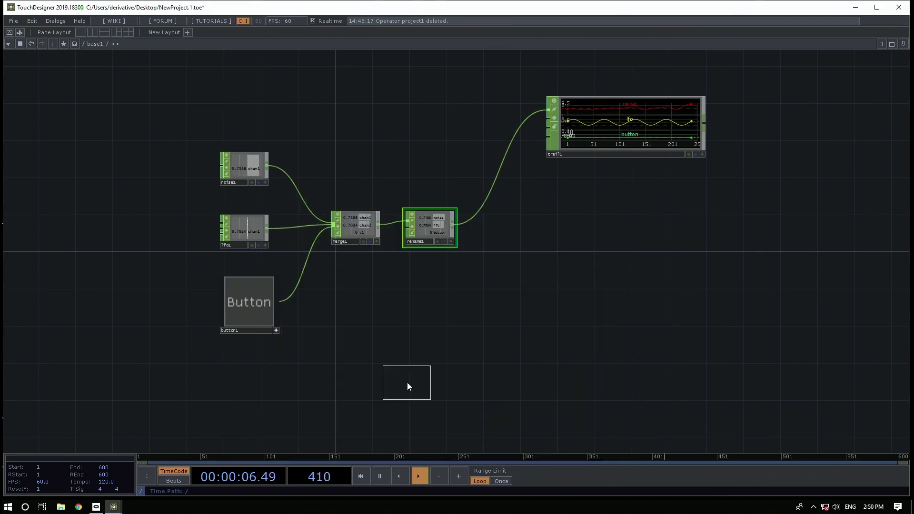
pyautogui.click(523, 256)
pyautogui.moveTo(451, 224); pyautogui.dragTo(499, 244)
# Add a Filter CHOP below the Lag CHOP and feed it from the Rename CHOP's output
pyautogui.press('Tab')
pyautogui.write('fil')
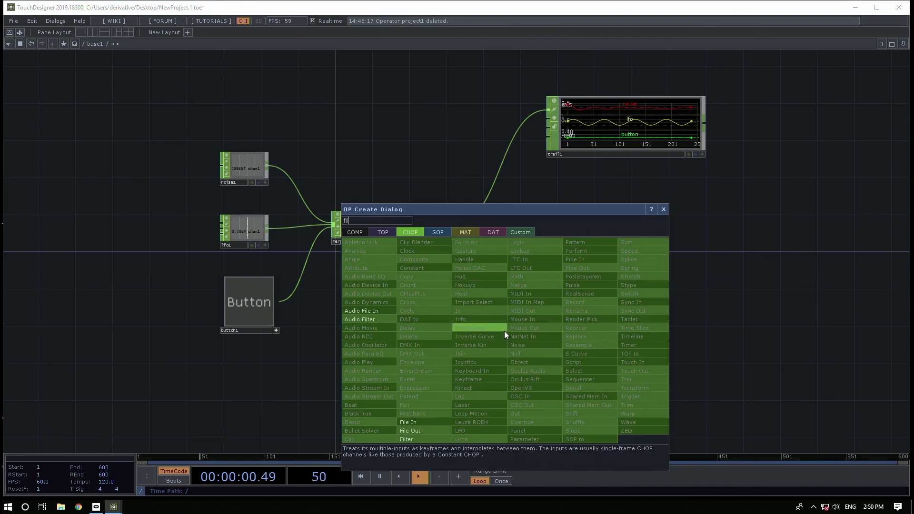
pyautogui.click(406, 438)
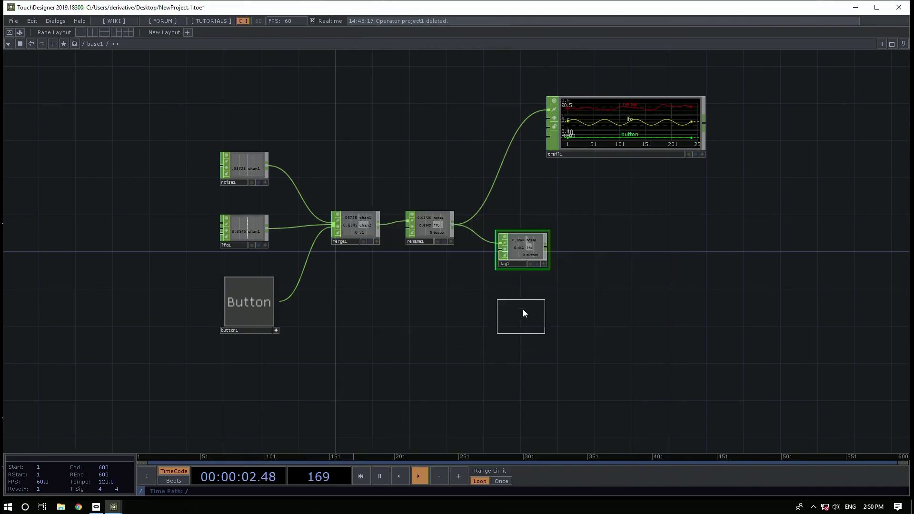
pyautogui.click(518, 299)
pyautogui.moveTo(455, 227); pyautogui.dragTo(496, 291)
# Move the Trail CHOP farther out and connect the Rename, Lag and Filter CHOPs to its first three inputs in that order
pyautogui.scroll(3, 541, 301)
pyautogui.scroll(-4, 616, 268)
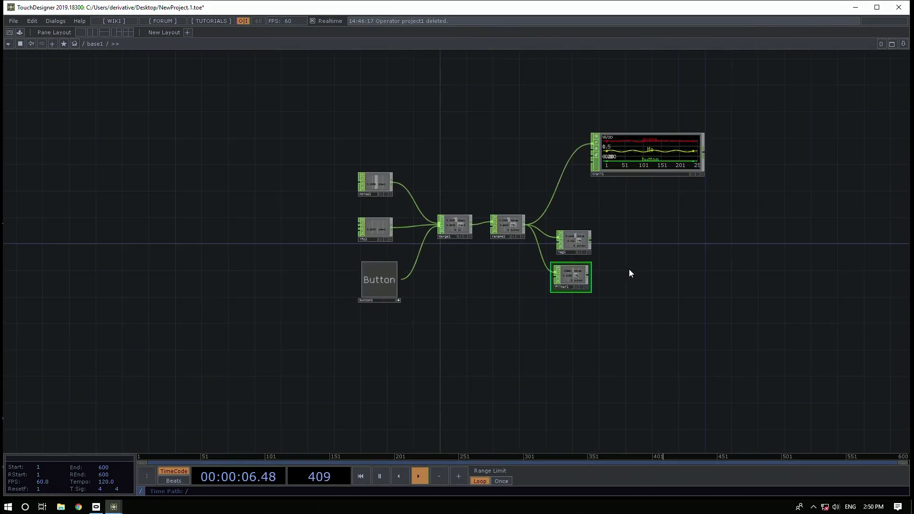
pyautogui.scroll(2, 629, 270)
pyautogui.moveTo(614, 269); pyautogui.dragTo(603, 270)
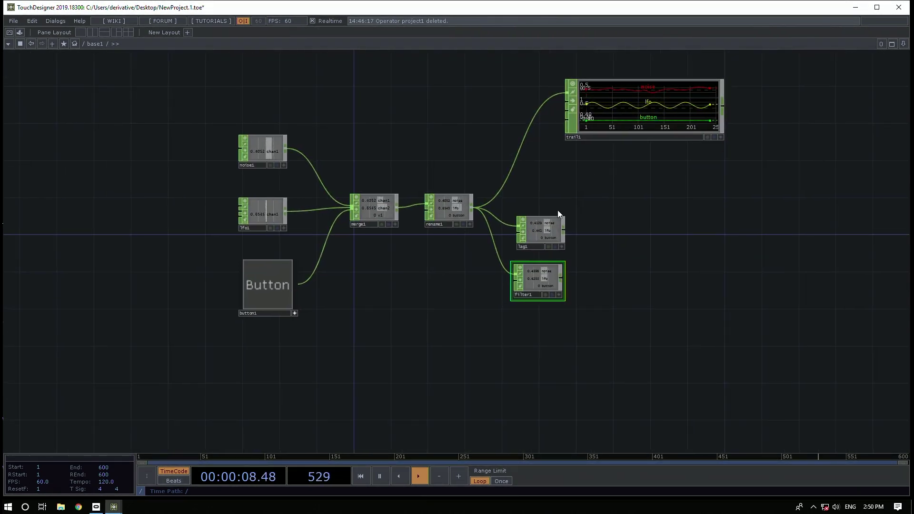
pyautogui.moveTo(563, 232); pyautogui.dragTo(565, 87)
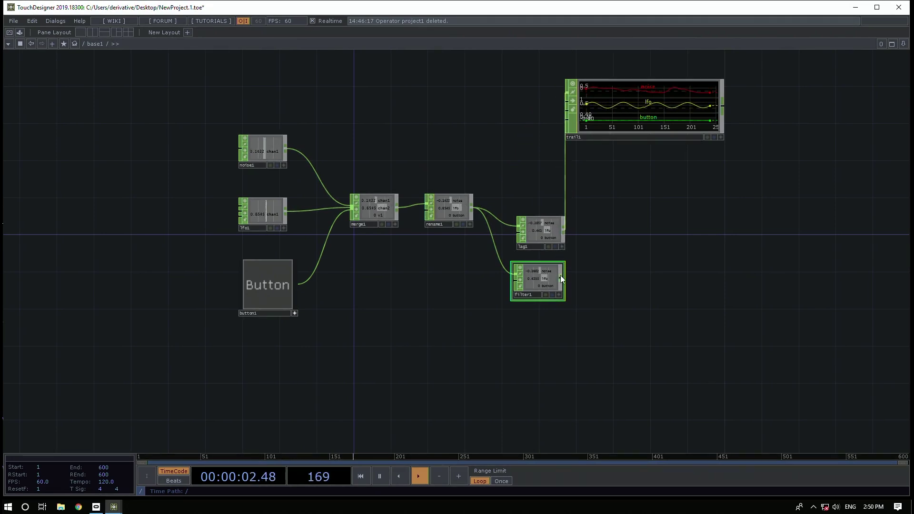
pyautogui.moveTo(567, 92); pyautogui.dragTo(646, 106)
pyautogui.click(541, 232)
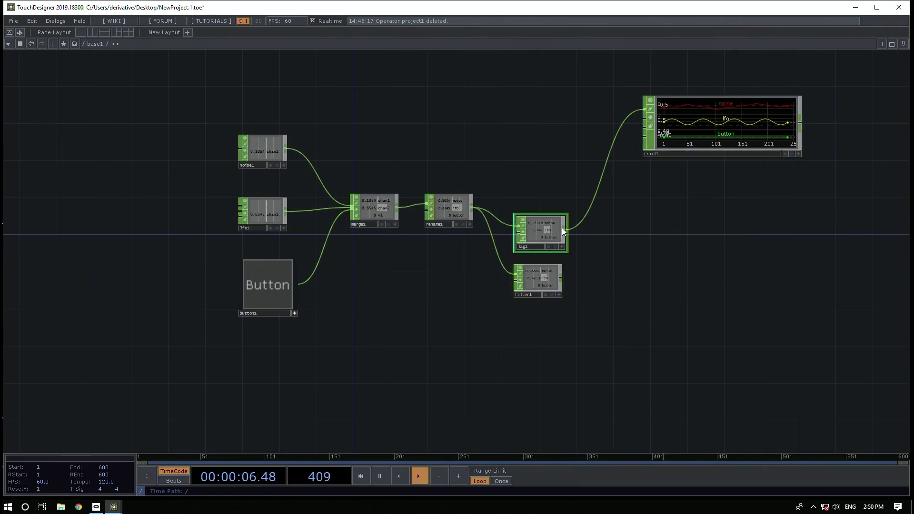
pyautogui.moveTo(470, 206); pyautogui.dragTo(564, 230)
pyautogui.moveTo(561, 281); pyautogui.dragTo(644, 125)
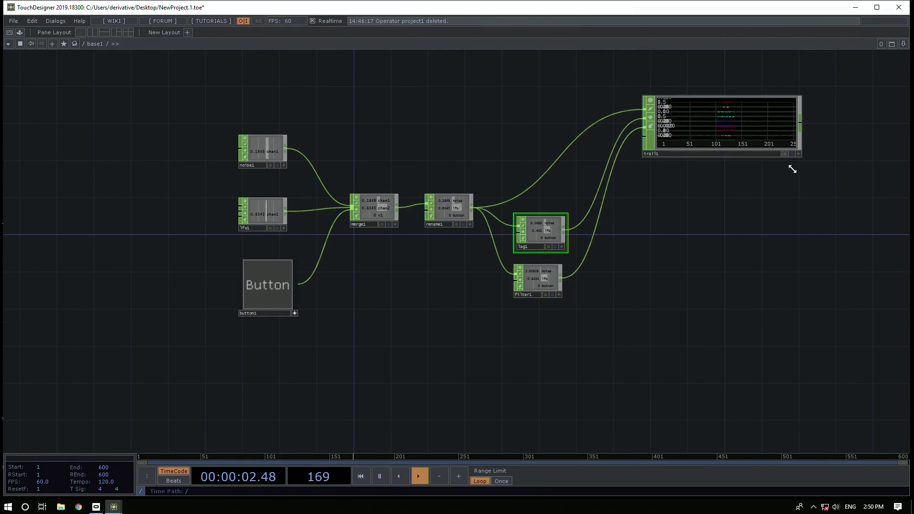
# Make the Trail CHOP's viewer active and set its number of graphs to All Channels in a Single Graph
pyautogui.scroll(6, 771, 212)
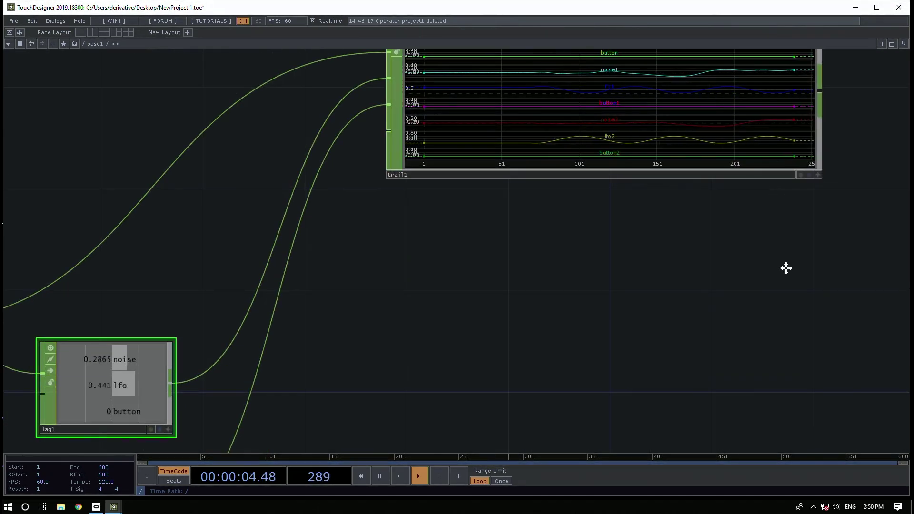
pyautogui.moveTo(785, 247); pyautogui.dragTo(786, 291)
pyautogui.click(817, 219)
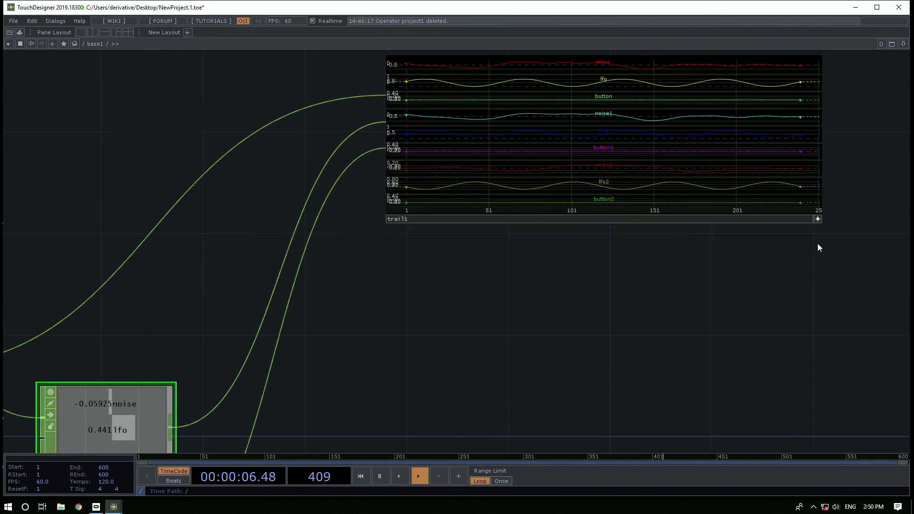
pyautogui.rightClick(588, 128)
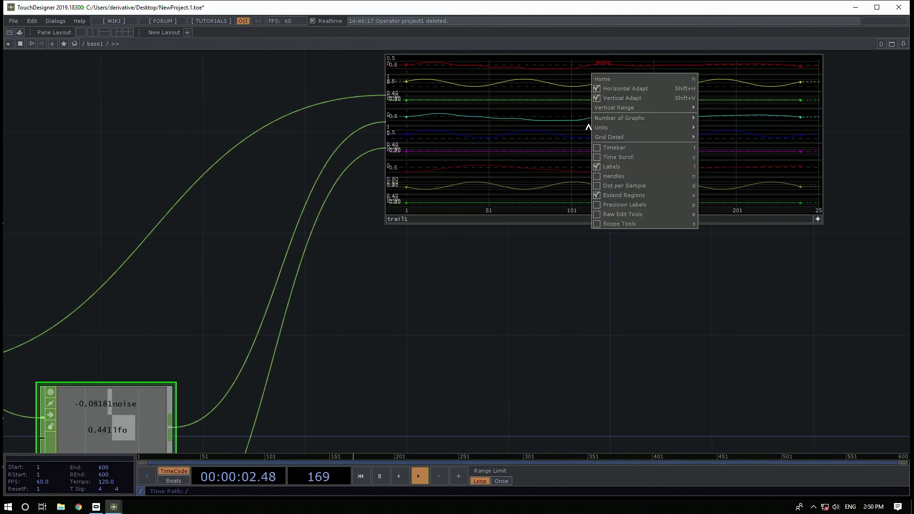
pyautogui.moveTo(640, 119)
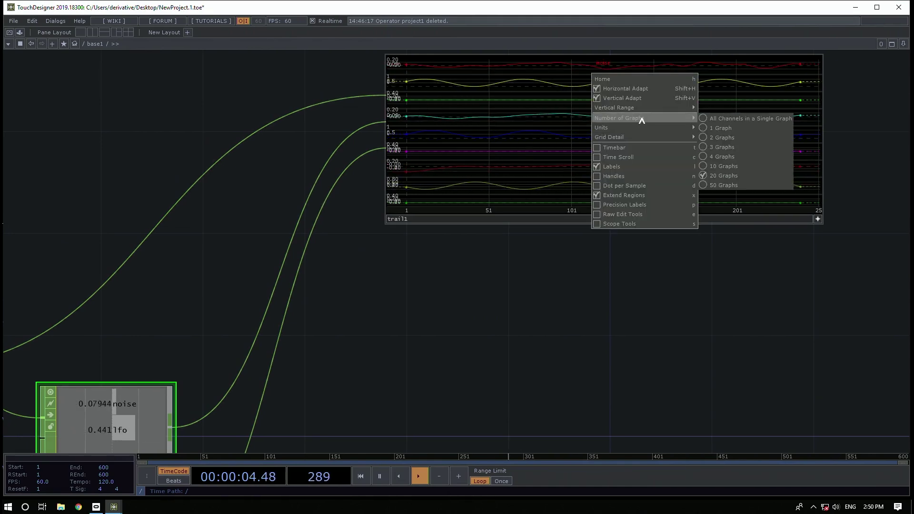
pyautogui.click(727, 119)
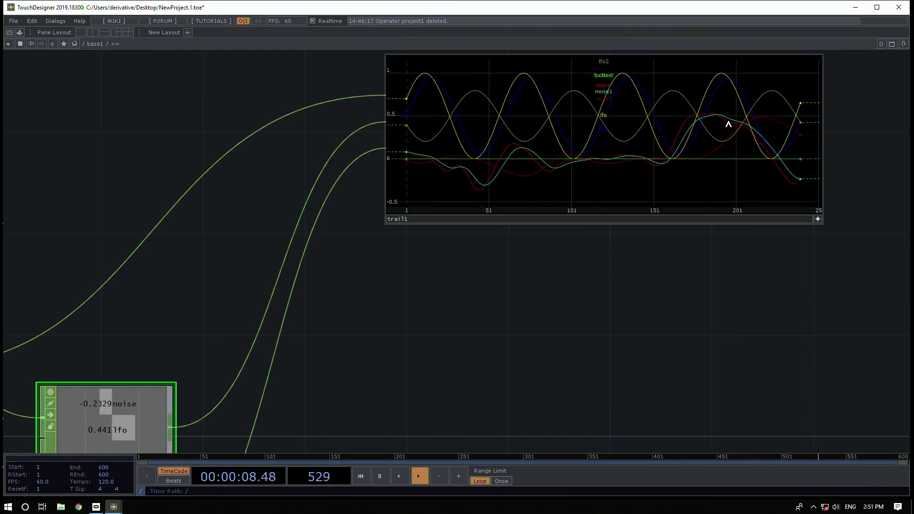
# Examine the combined Trail graph and the network, then show the Filter CHOP's parameters
pyautogui.scroll(-2, 760, 142)
pyautogui.scroll(2, 786, 173)
pyautogui.moveTo(750, 279); pyautogui.dragTo(758, 304)
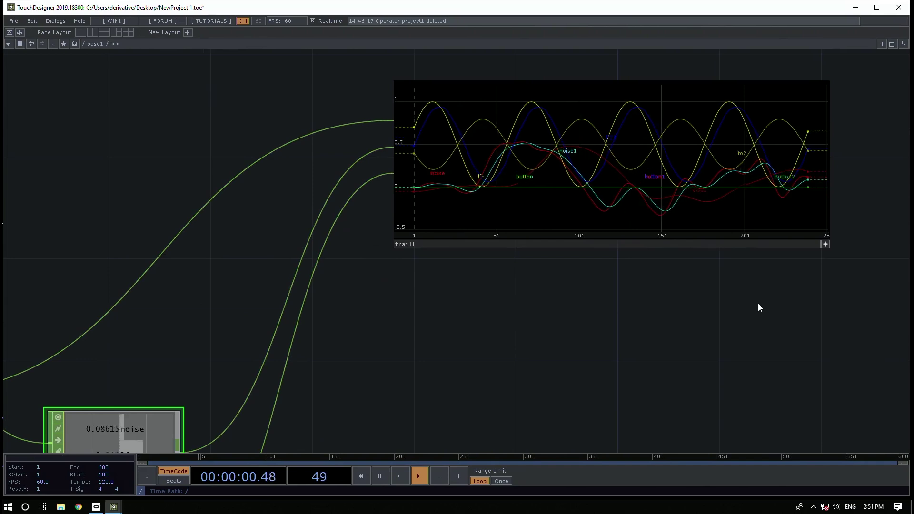
pyautogui.scroll(-2, 758, 302)
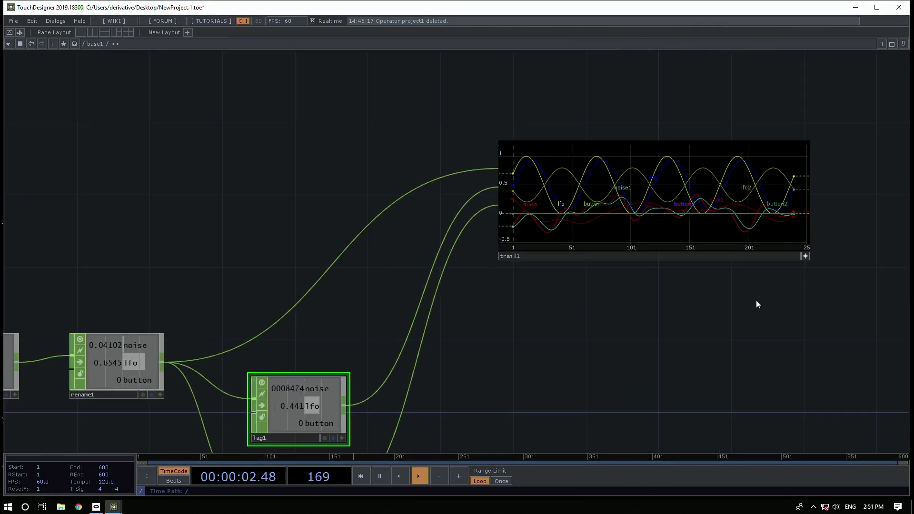
pyautogui.moveTo(723, 317); pyautogui.dragTo(809, 292)
pyautogui.scroll(-2, 653, 297)
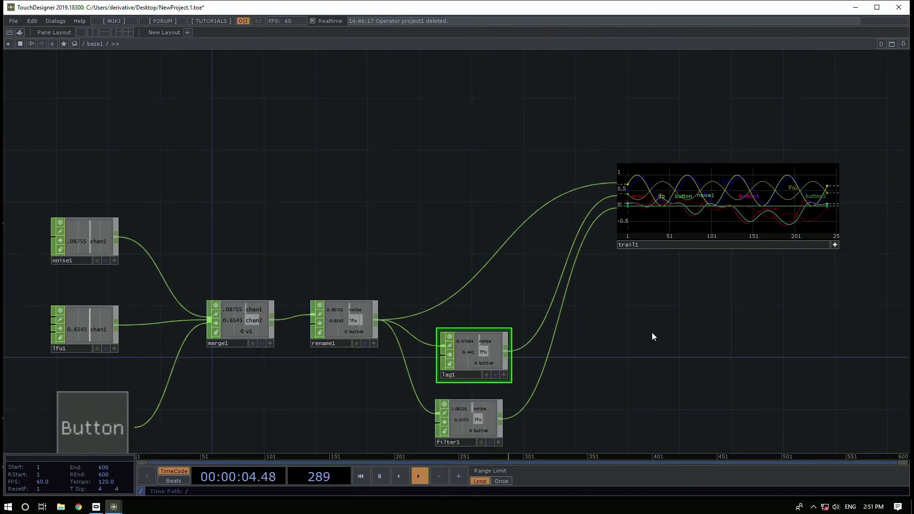
pyautogui.moveTo(652, 342); pyautogui.dragTo(607, 316)
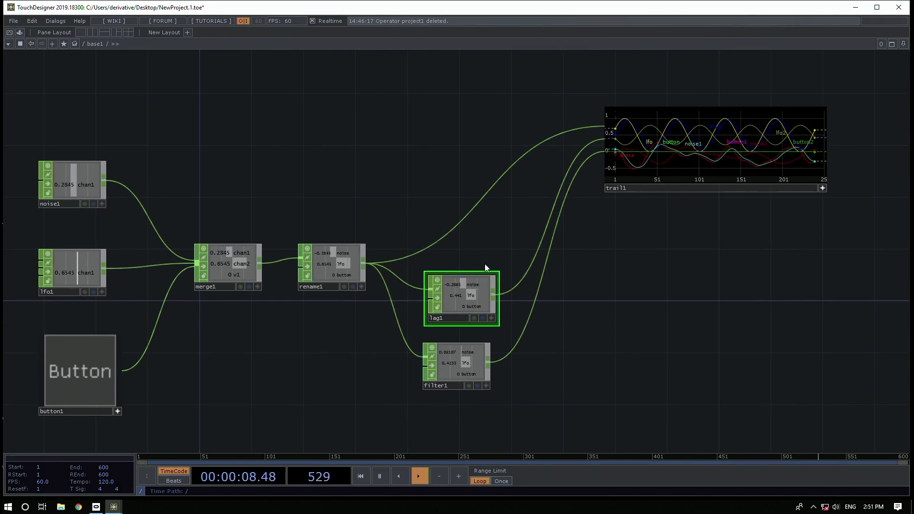
pyautogui.moveTo(487, 212); pyautogui.dragTo(502, 175)
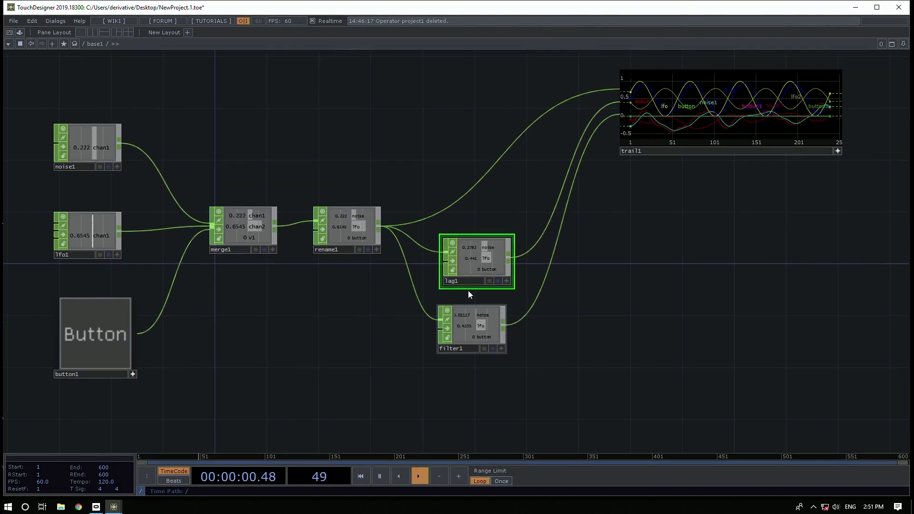
pyautogui.click(471, 307)
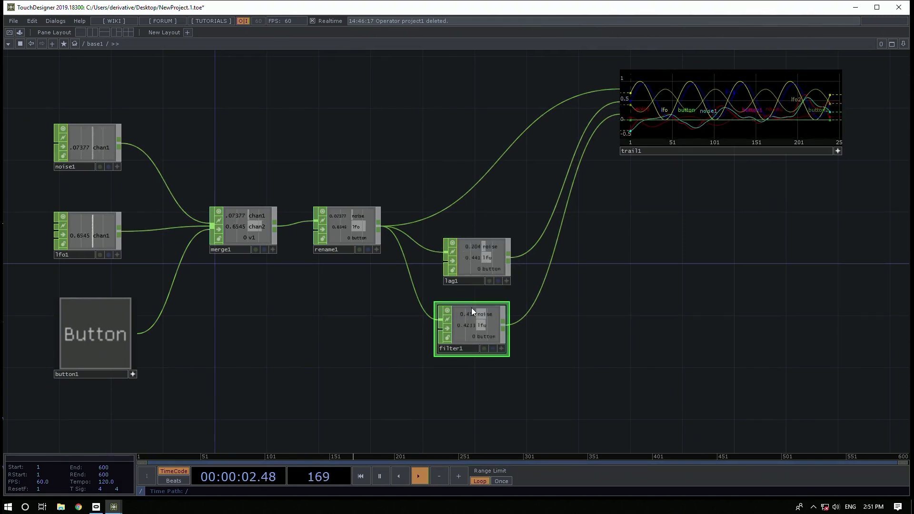
pyautogui.press('p')
# Toggle the Button COMP several times to send value changes through the Lag and Filter CHOPs
pyautogui.moveTo(340, 321); pyautogui.dragTo(407, 311)
pyautogui.click(145, 321)
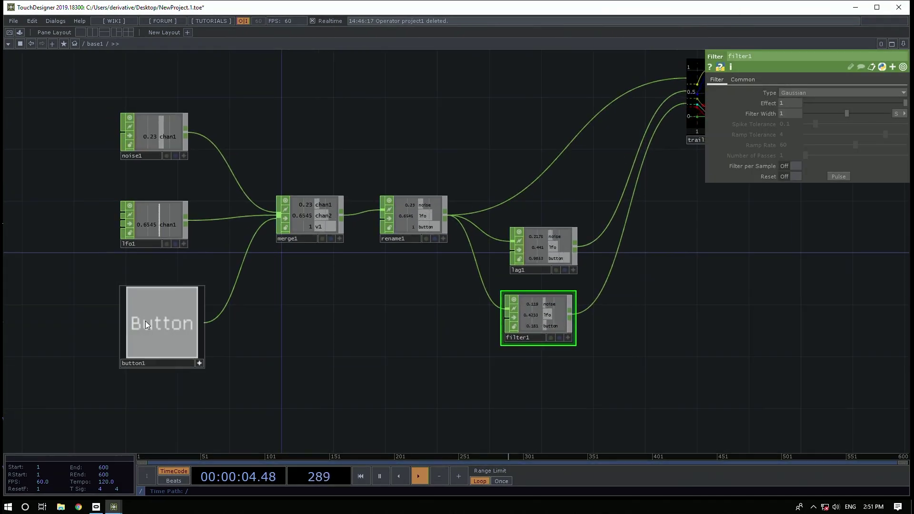
pyautogui.click(147, 321)
pyautogui.click(147, 321)
pyautogui.click(181, 326)
# Show the Lag CHOP's parameters alongside the network to examine its lag settings
pyautogui.moveTo(553, 379); pyautogui.dragTo(455, 398)
pyautogui.click(447, 266)
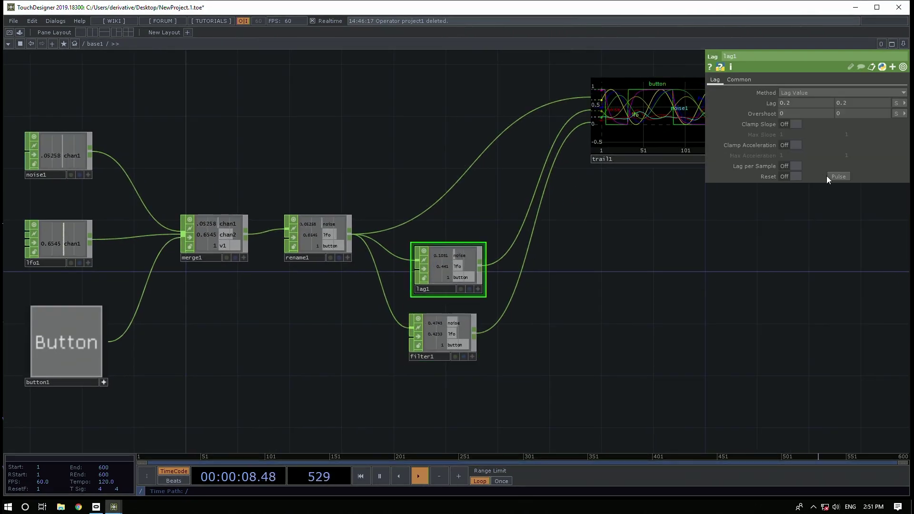
pyautogui.moveTo(628, 250); pyautogui.dragTo(634, 252)
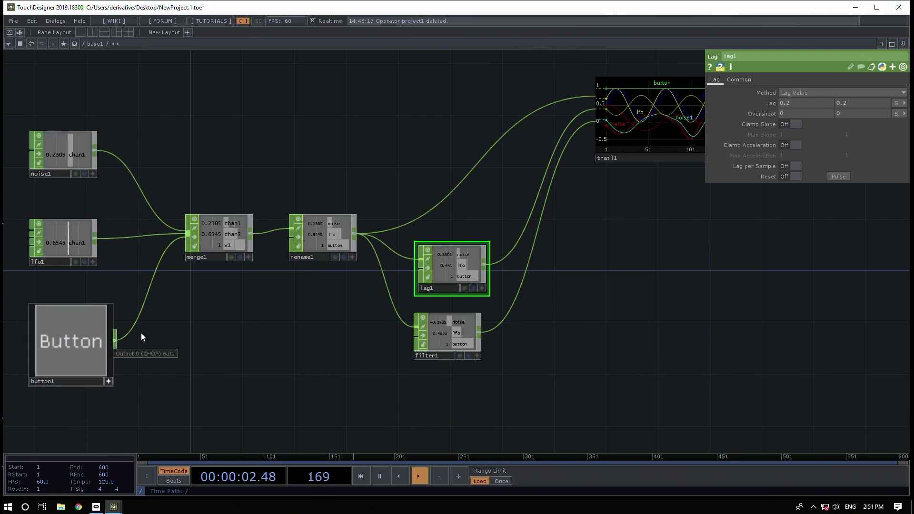
# Disconnect the Lag, Filter and Rename CHOPs from the Trail CHOP
pyautogui.scroll(-5, 449, 235)
pyautogui.moveTo(438, 118); pyautogui.dragTo(850, 406, button='right')
pyautogui.moveTo(467, 290); pyautogui.dragTo(556, 290)
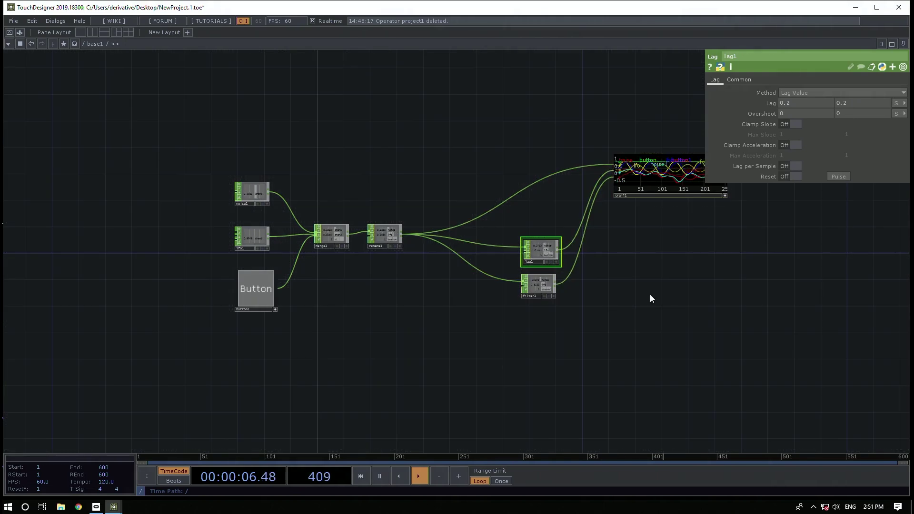
pyautogui.rightClick(402, 233)
pyautogui.press('Escape')
pyautogui.press('Escape')
pyautogui.rightClick(579, 255)
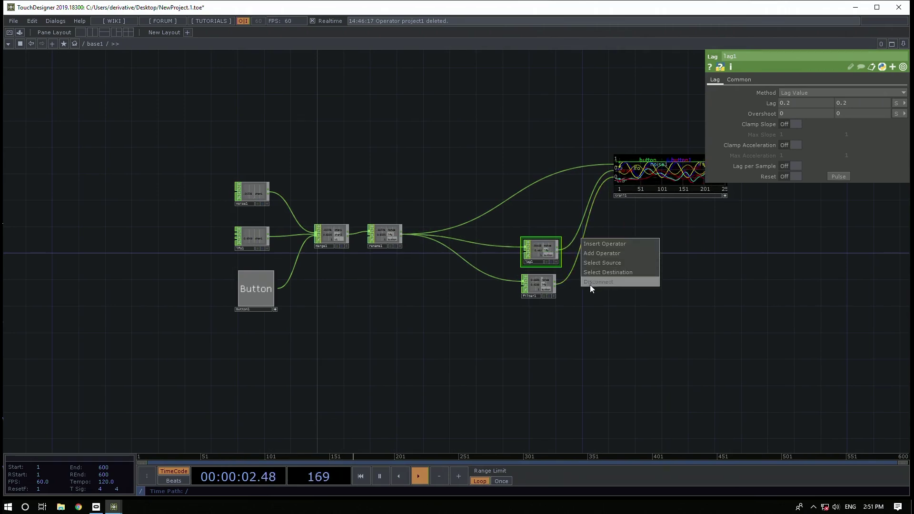
pyautogui.click(590, 283)
pyautogui.rightClick(573, 238)
pyautogui.click(587, 268)
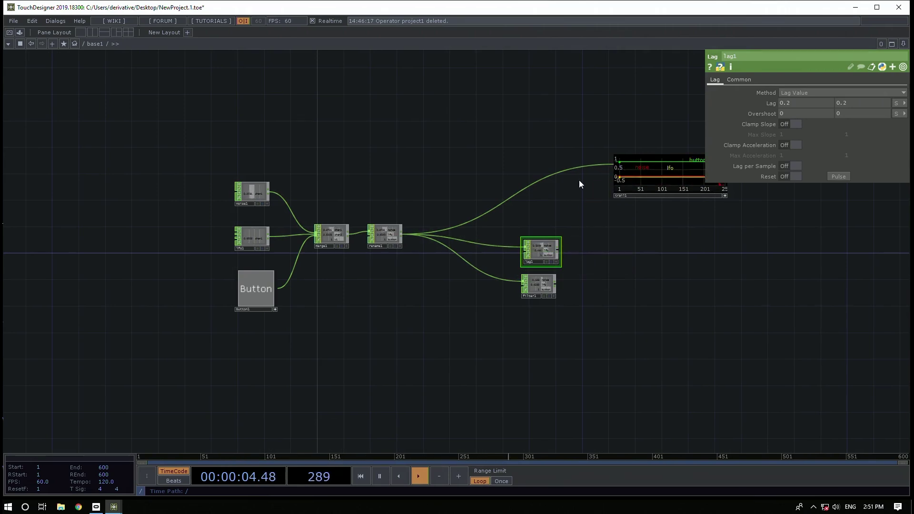
pyautogui.rightClick(580, 167)
pyautogui.click(594, 193)
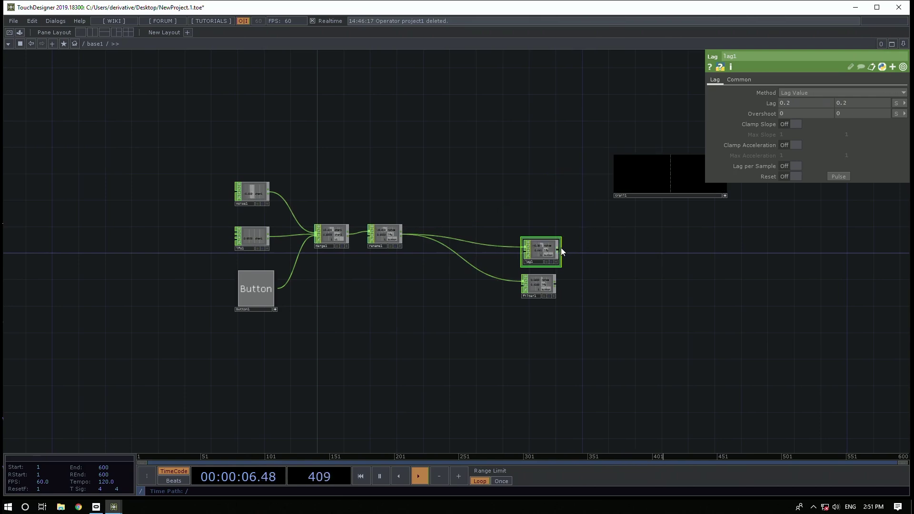
# Connect the Lag CHOP's output to the Trail CHOP as its only input
pyautogui.moveTo(557, 249); pyautogui.dragTo(610, 157)
pyautogui.moveTo(585, 255); pyautogui.dragTo(538, 237)
pyautogui.scroll(5, 538, 237)
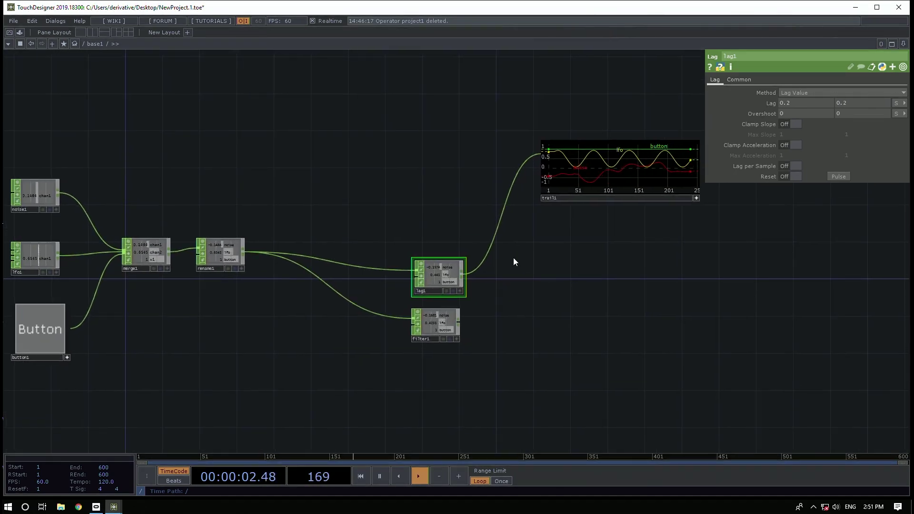
# Toggle the Button COMP off and on to compare the lagged rise and fall in the Trail graph
pyautogui.moveTo(264, 197); pyautogui.dragTo(273, 189)
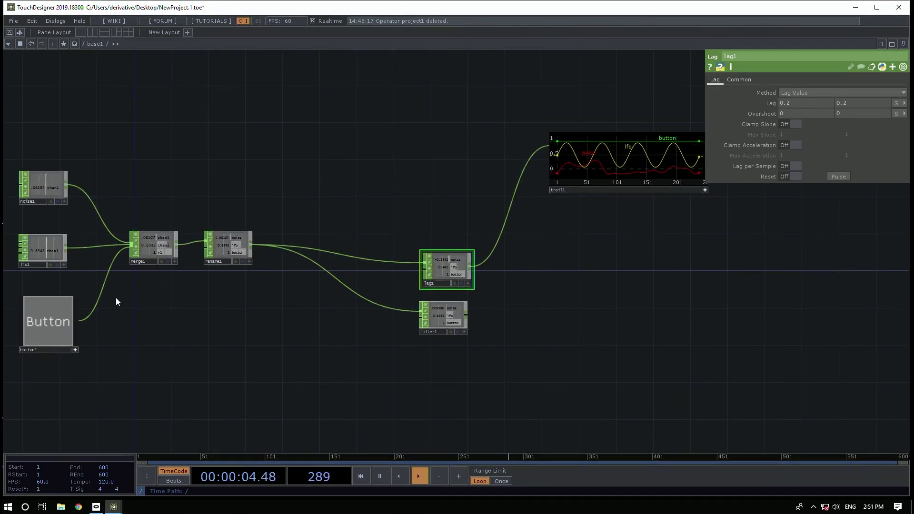
pyautogui.moveTo(674, 304); pyautogui.dragTo(630, 321)
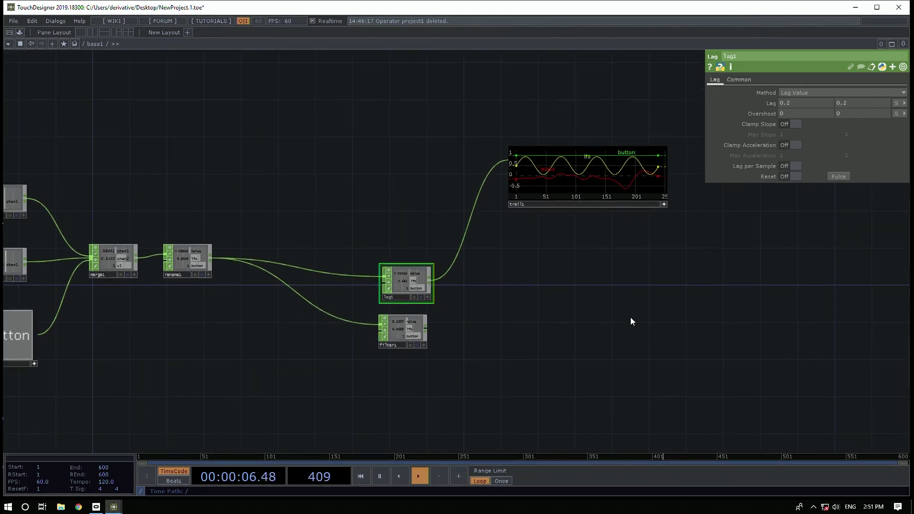
pyautogui.moveTo(155, 363); pyautogui.dragTo(188, 357)
pyautogui.click(56, 324)
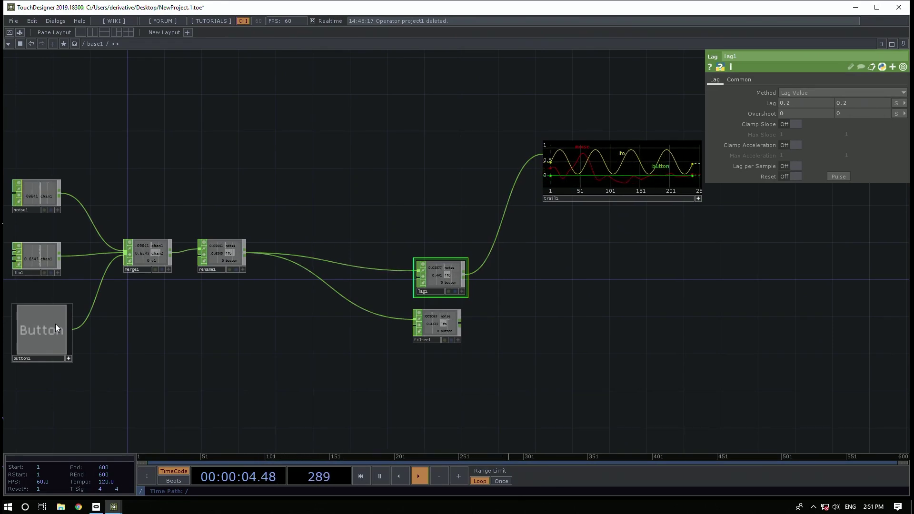
pyautogui.click(55, 324)
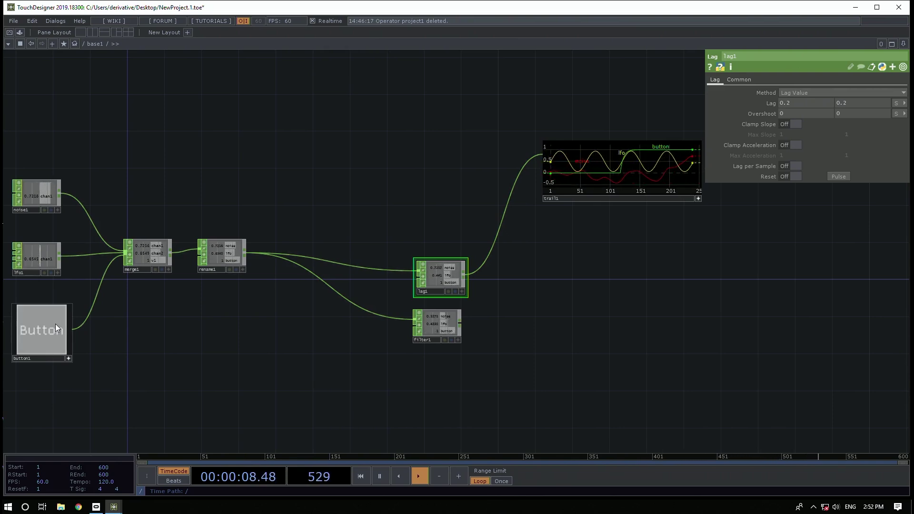
pyautogui.click(55, 323)
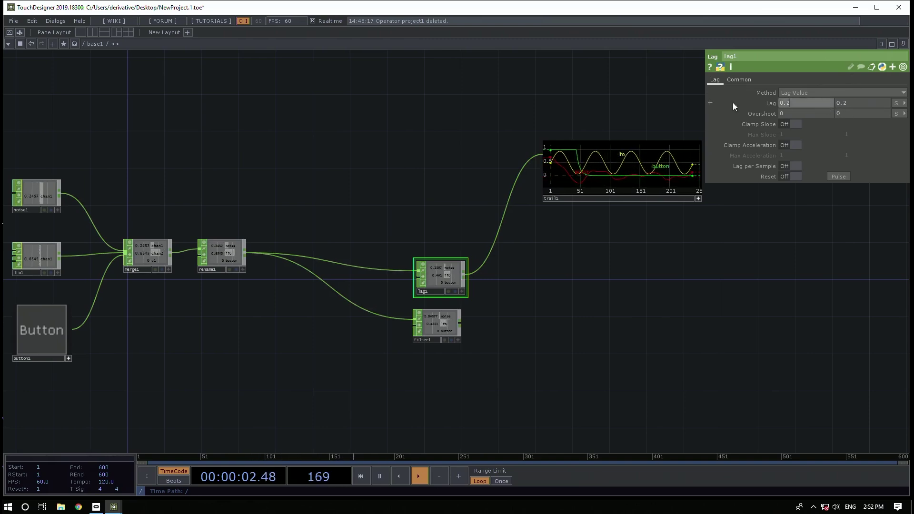
# Set the Lag CHOP's two lag values to 0 for the rise and 1 for the fall
pyautogui.click(841, 101)
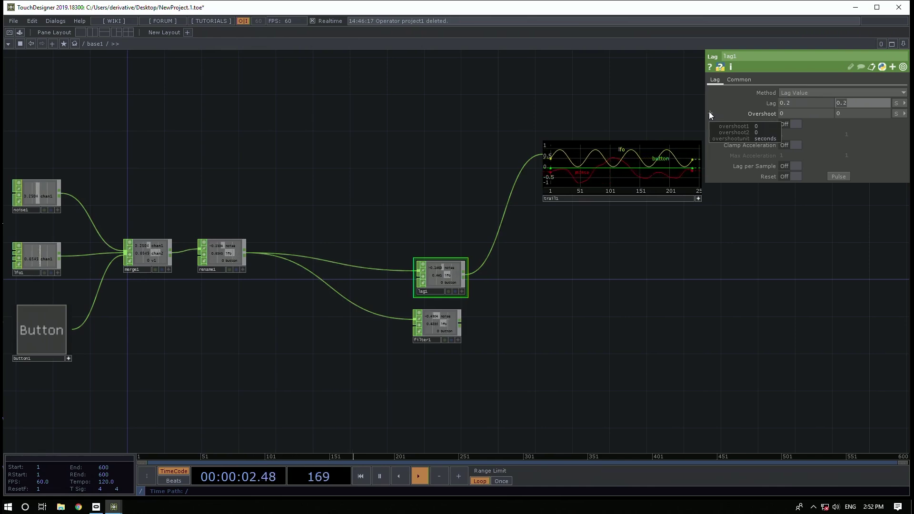
pyautogui.write('1')
pyautogui.press('Return')
pyautogui.click(795, 102)
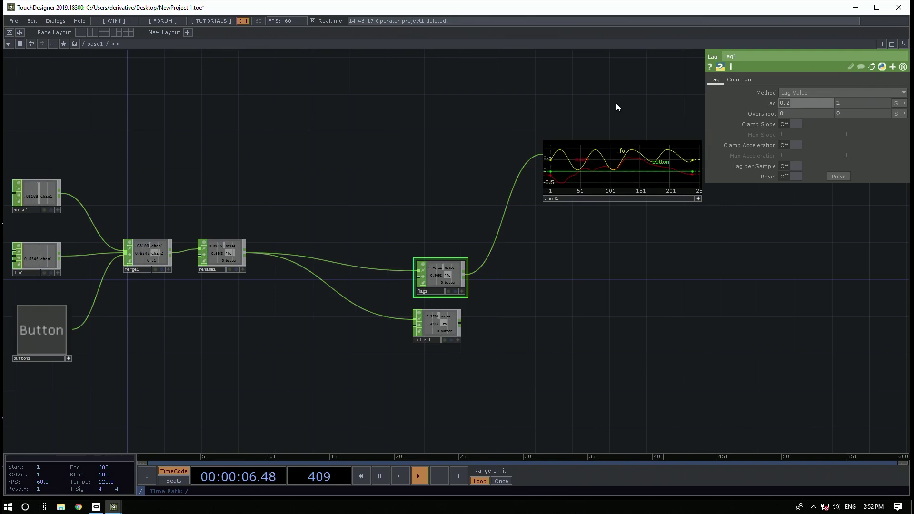
pyautogui.write('0')
pyautogui.press('Return')
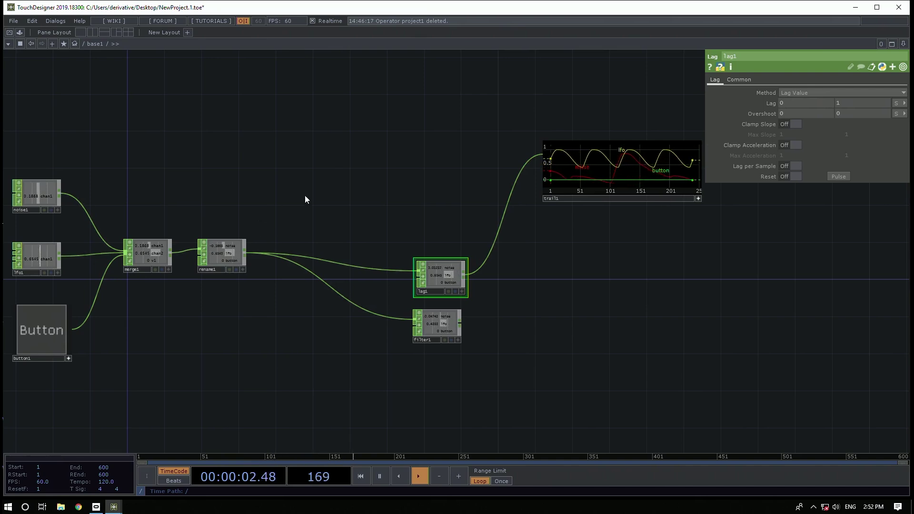
# Toggle the Button COMP on and off to examine the response with unequal lag values in the Trail graph
pyautogui.moveTo(334, 191); pyautogui.dragTo(447, 179)
pyautogui.moveTo(340, 360); pyautogui.dragTo(260, 377)
pyautogui.moveTo(204, 373); pyautogui.dragTo(204, 414)
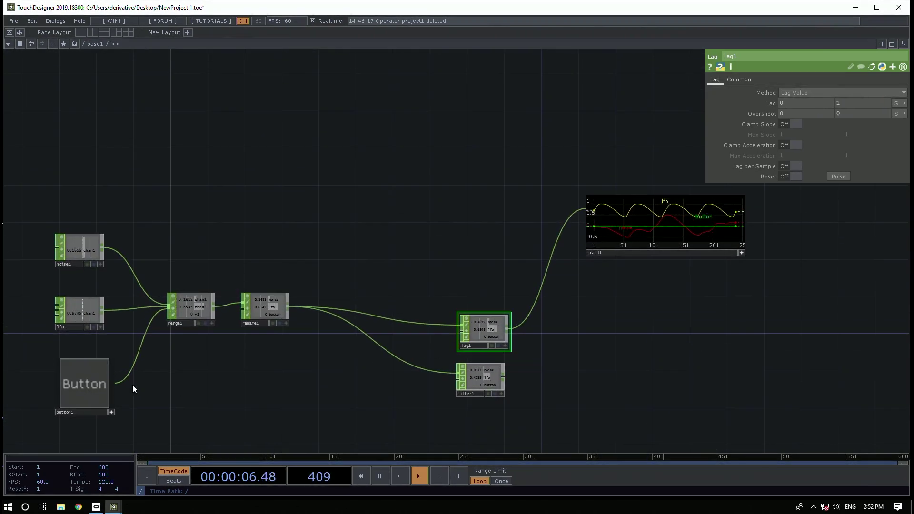
pyautogui.click(92, 376)
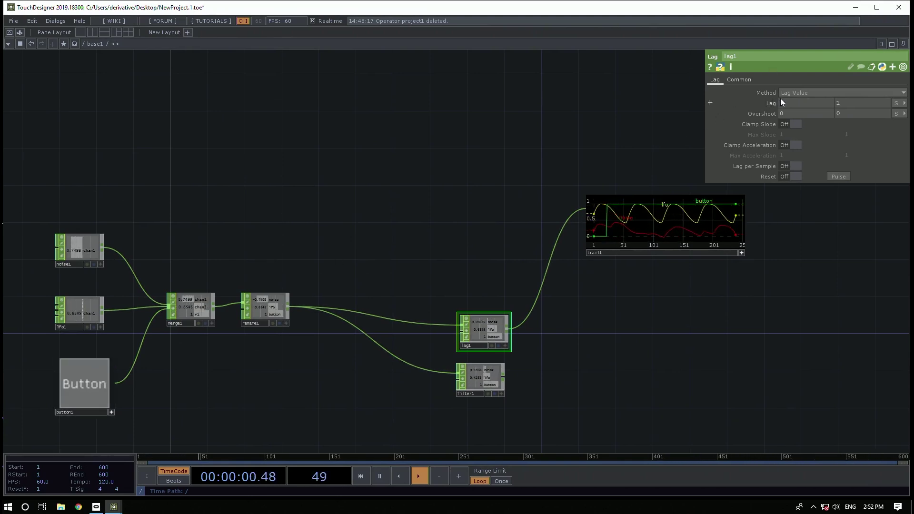
pyautogui.click(81, 372)
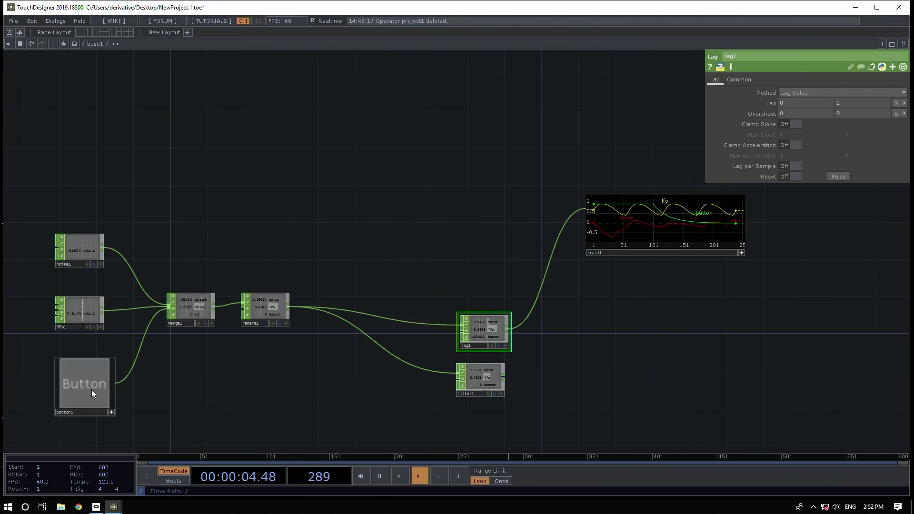
# Move the Rename CHOP below the Merge CHOP and feed it directly from the Button COMP's output
pyautogui.moveTo(701, 349); pyautogui.dragTo(704, 349)
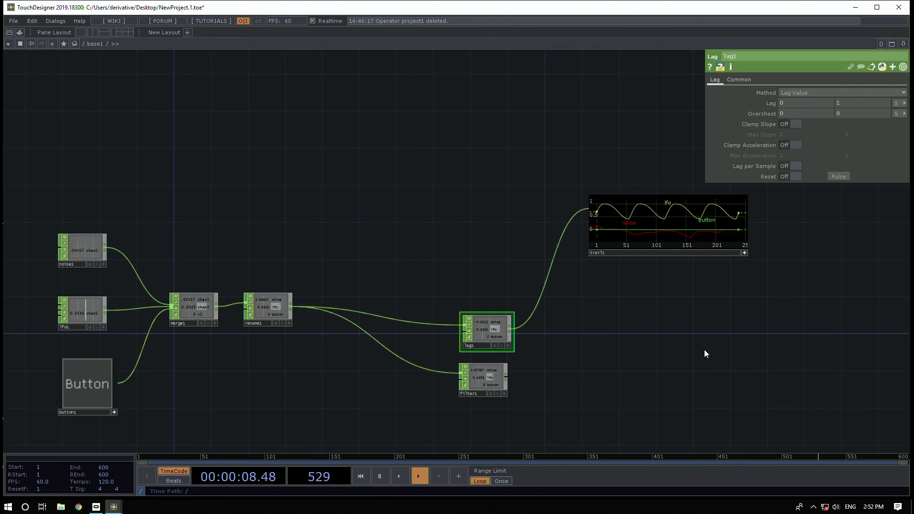
pyautogui.moveTo(444, 249); pyautogui.dragTo(522, 222)
pyautogui.moveTo(358, 206); pyautogui.dragTo(325, 203)
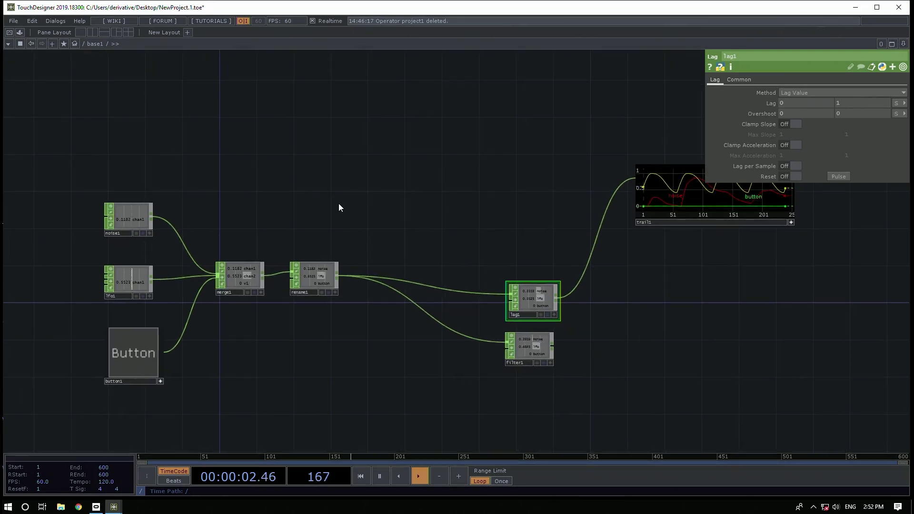
pyautogui.moveTo(410, 221); pyautogui.dragTo(421, 217)
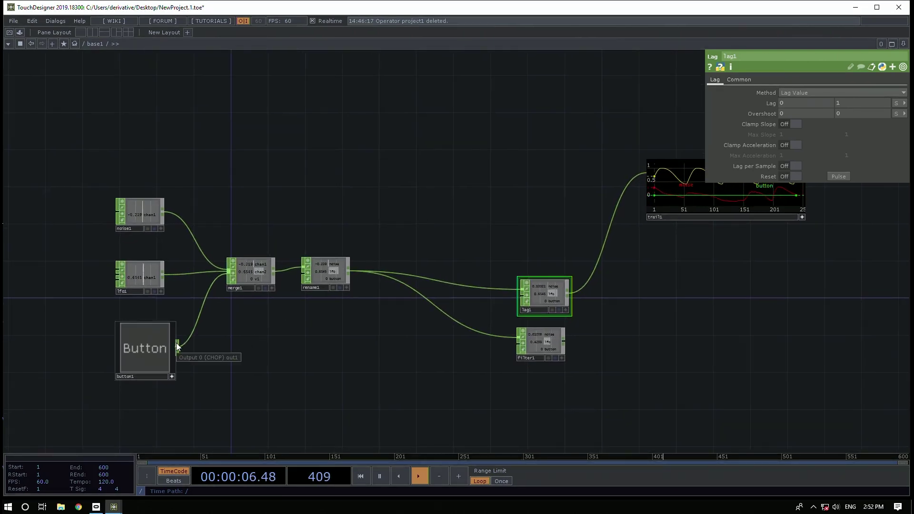
pyautogui.moveTo(177, 346); pyautogui.dragTo(335, 360)
pyautogui.moveTo(353, 245); pyautogui.dragTo(315, 232)
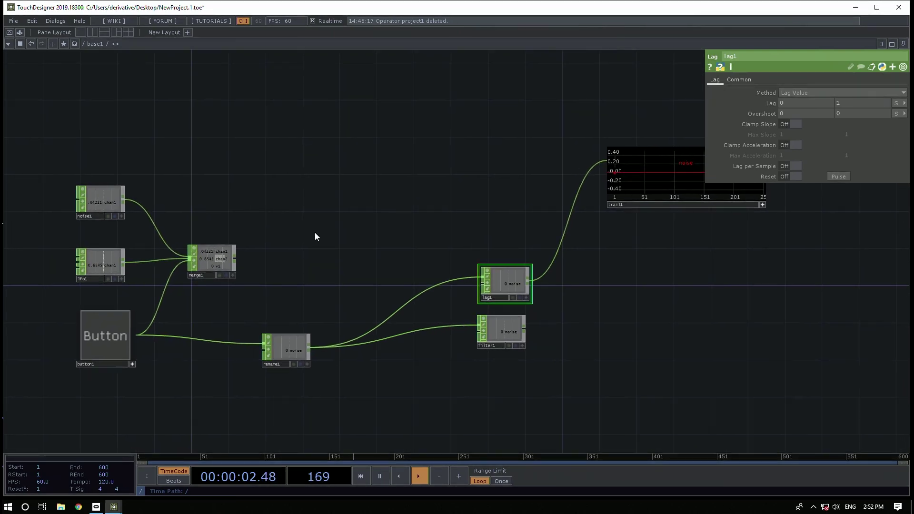
# Toggle the Button COMP to examine its channel alone, passing through the Lag CHOP, in the Trail graph
pyautogui.click(104, 334)
pyautogui.moveTo(468, 141); pyautogui.dragTo(348, 161)
pyautogui.moveTo(135, 305); pyautogui.dragTo(177, 290)
pyautogui.scroll(-3, 177, 289)
pyautogui.click(67, 324)
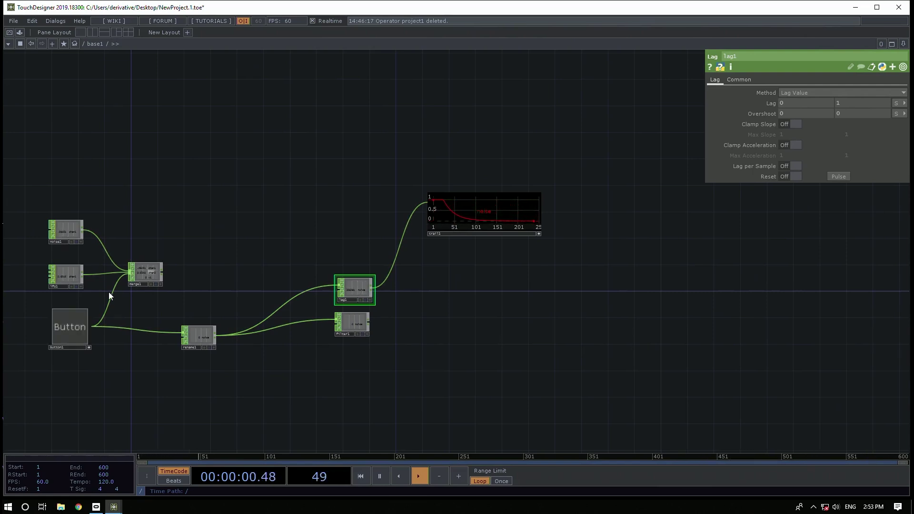
# Set the Lag CHOP's first lag value to 1 and toggle the Button COMP to test the response
pyautogui.click(81, 321)
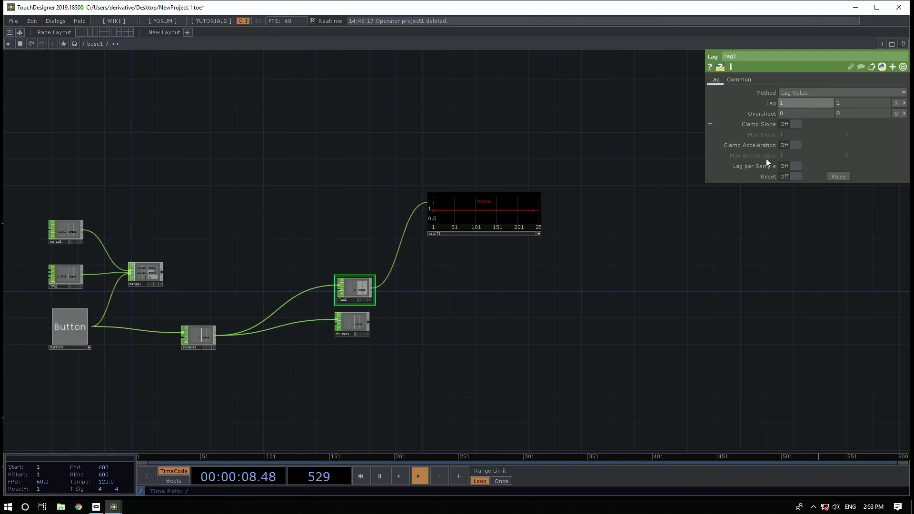
pyautogui.click(79, 332)
pyautogui.click(79, 332)
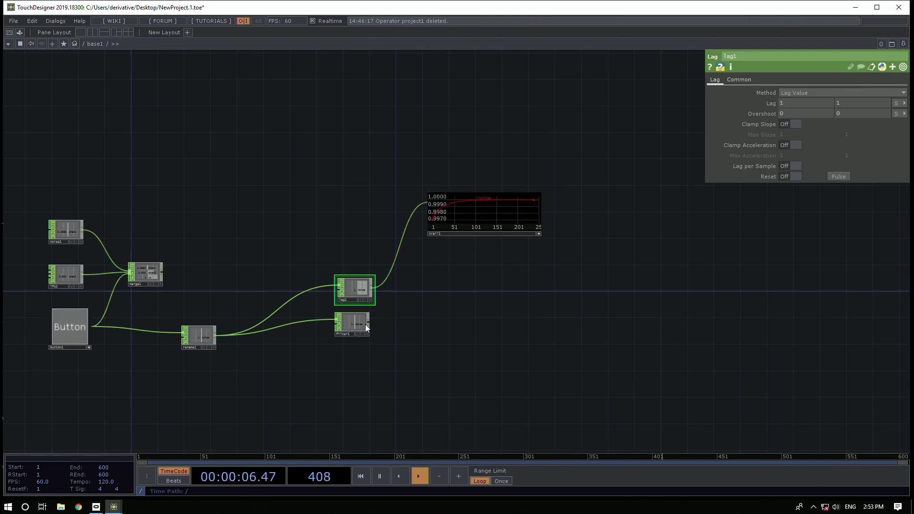
# Connect the Filter CHOP to the Trail CHOP in place of the Lag CHOP and toggle the Button COMP several times
pyautogui.moveTo(367, 319); pyautogui.dragTo(420, 201)
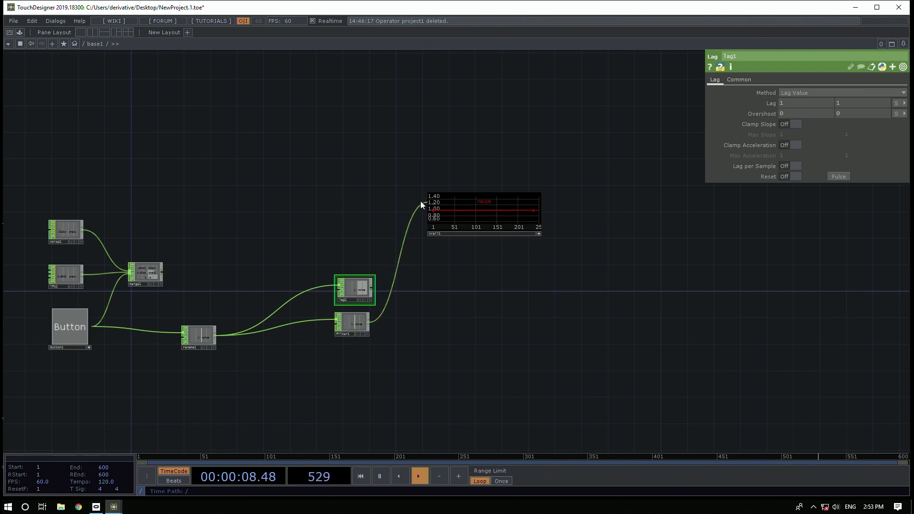
pyautogui.click(75, 323)
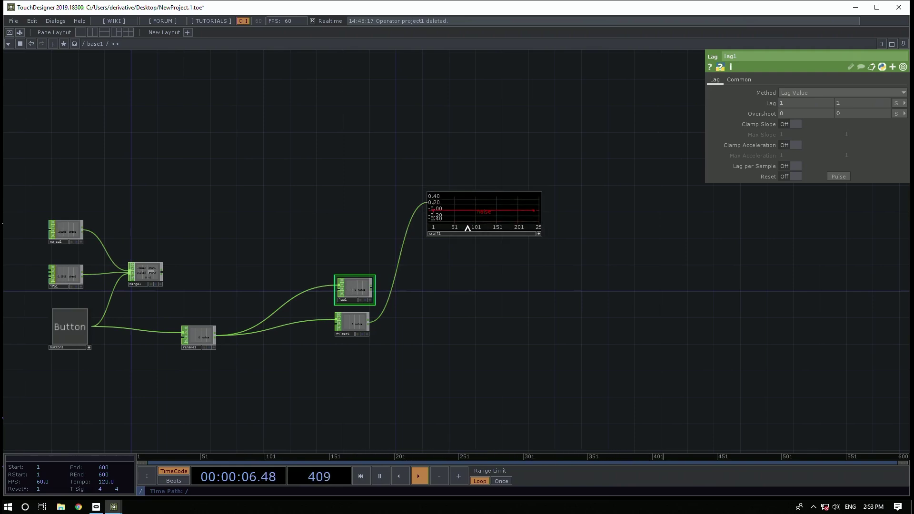
pyautogui.click(78, 316)
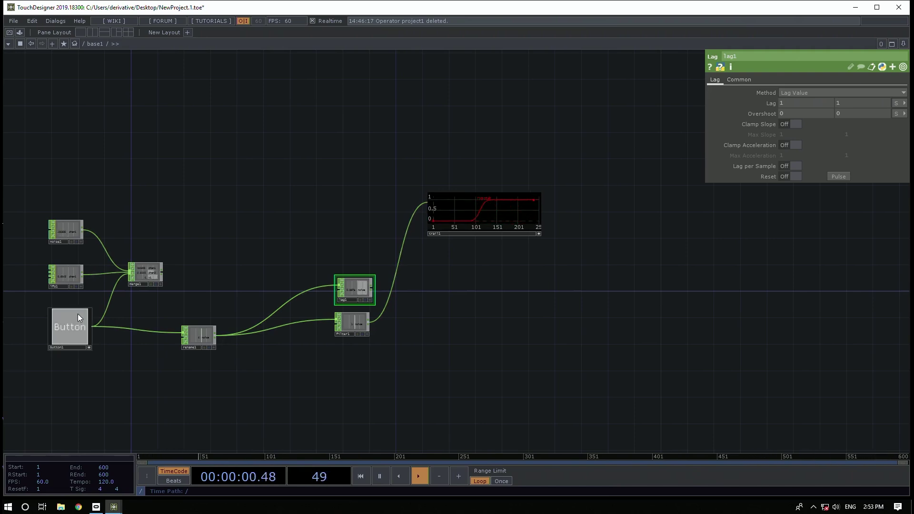
pyautogui.click(67, 335)
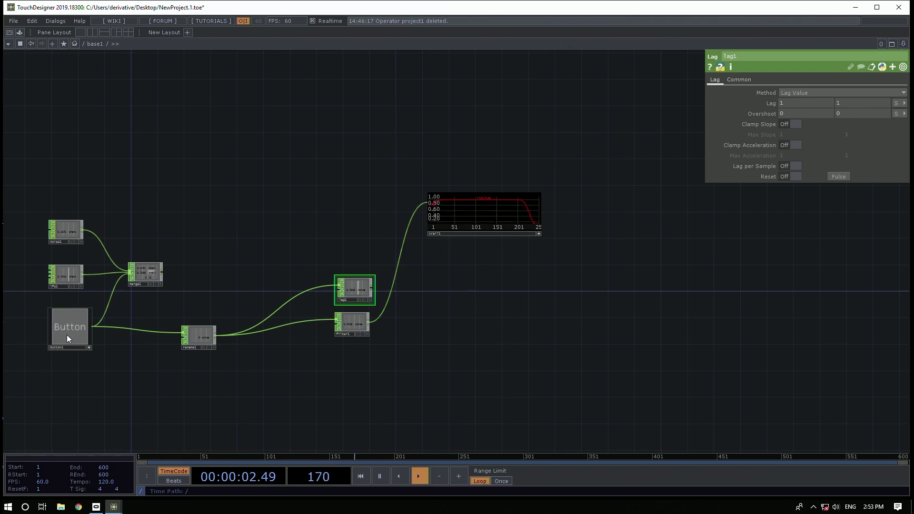
pyautogui.moveTo(512, 386); pyautogui.dragTo(514, 350)
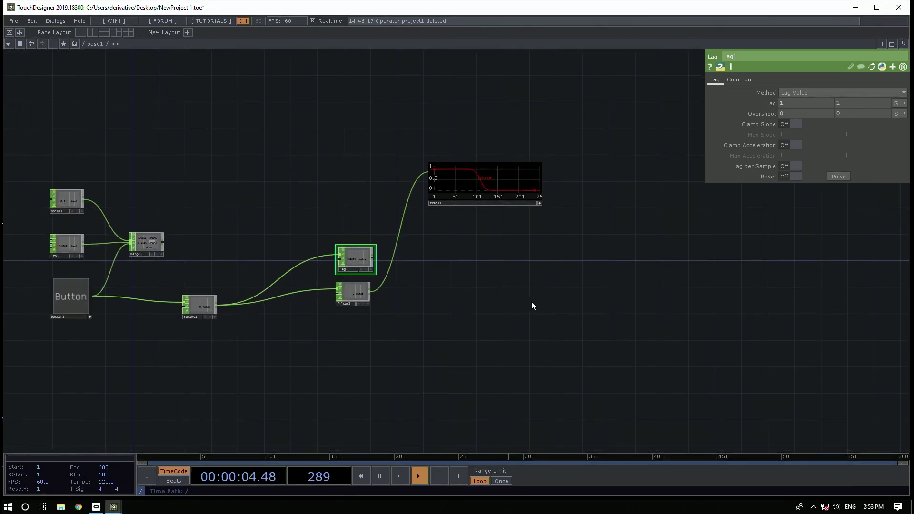
pyautogui.scroll(-3, 529, 299)
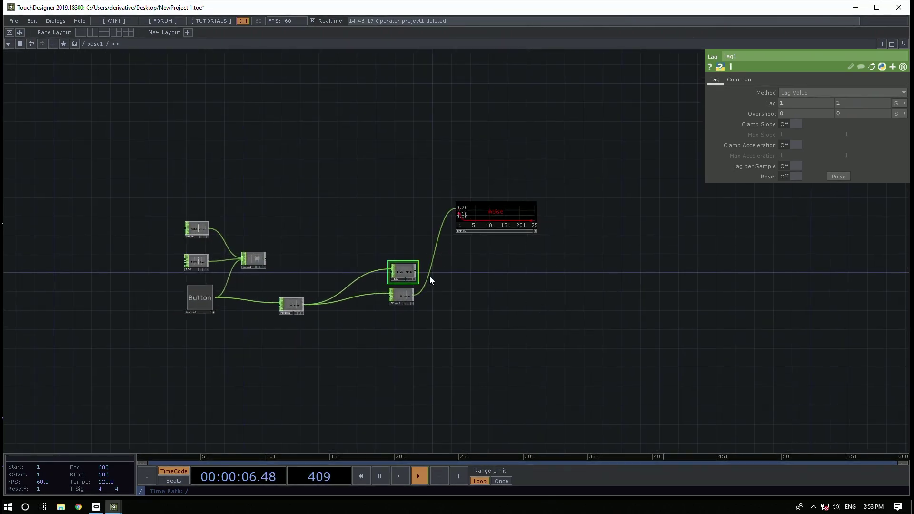
pyautogui.click(199, 302)
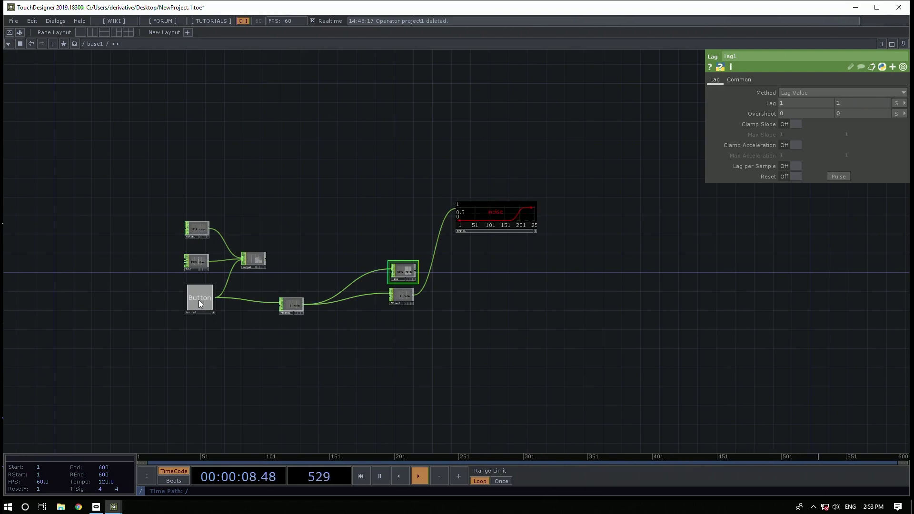
pyautogui.click(198, 300)
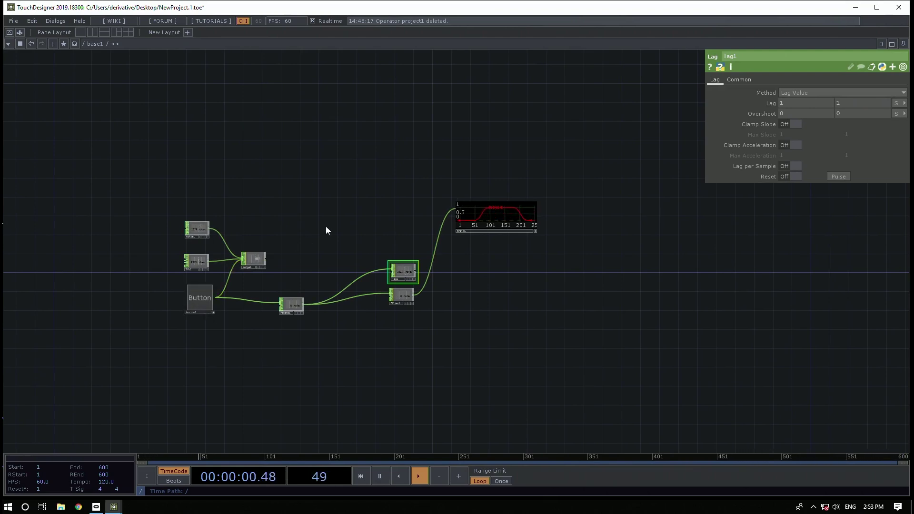
# Feed the Rename CHOP from the Merge CHOP again and rearrange the Rename, Lag and Filter CHOPs into a tidy layout
pyautogui.moveTo(352, 213); pyautogui.dragTo(347, 191)
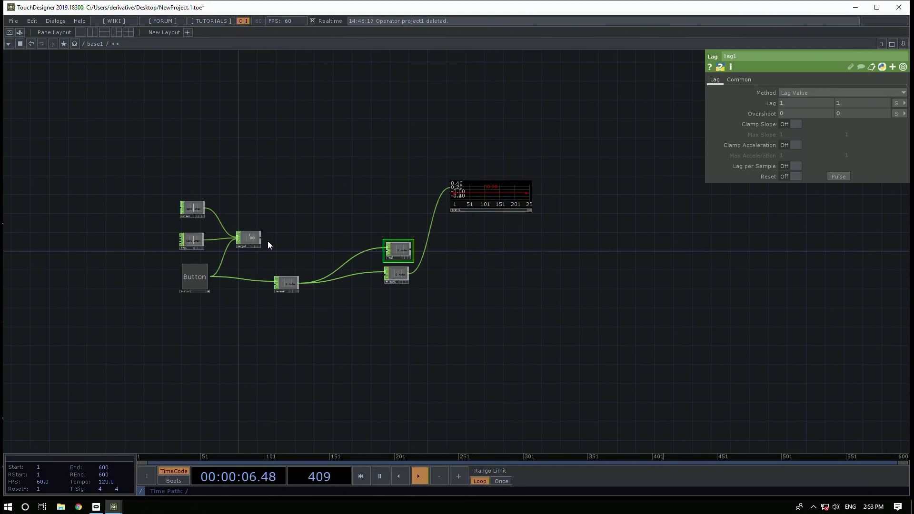
pyautogui.moveTo(261, 238); pyautogui.dragTo(276, 284)
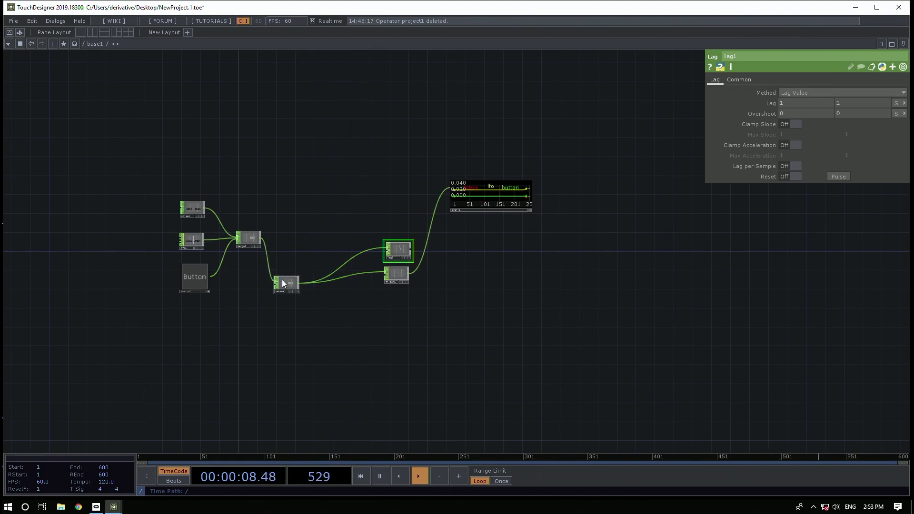
pyautogui.moveTo(287, 216); pyautogui.dragTo(286, 234)
pyautogui.moveTo(396, 248); pyautogui.dragTo(392, 217)
pyautogui.moveTo(397, 274); pyautogui.dragTo(394, 251)
pyautogui.scroll(3, 410, 257)
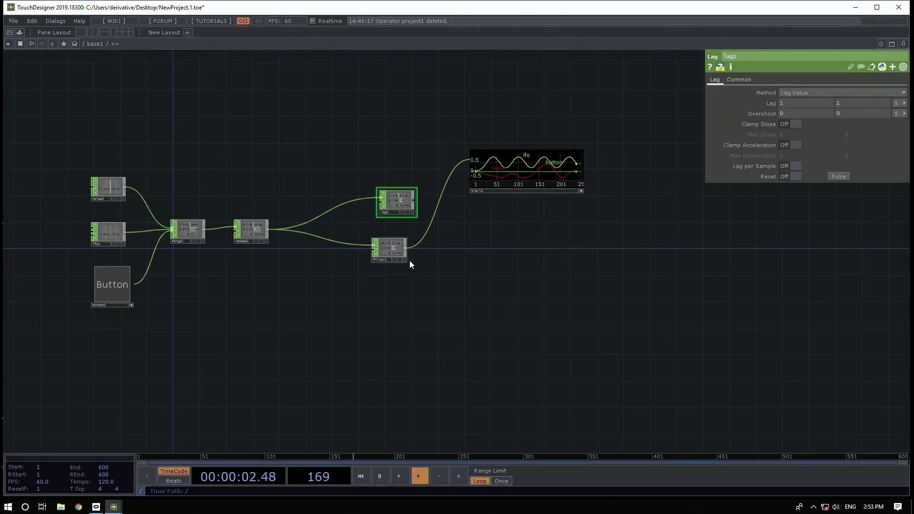
# Add a Sphere SOP to the network, in the empty area beyond the Trail CHOP
pyautogui.moveTo(546, 278); pyautogui.dragTo(367, 245)
pyautogui.press('Tab')
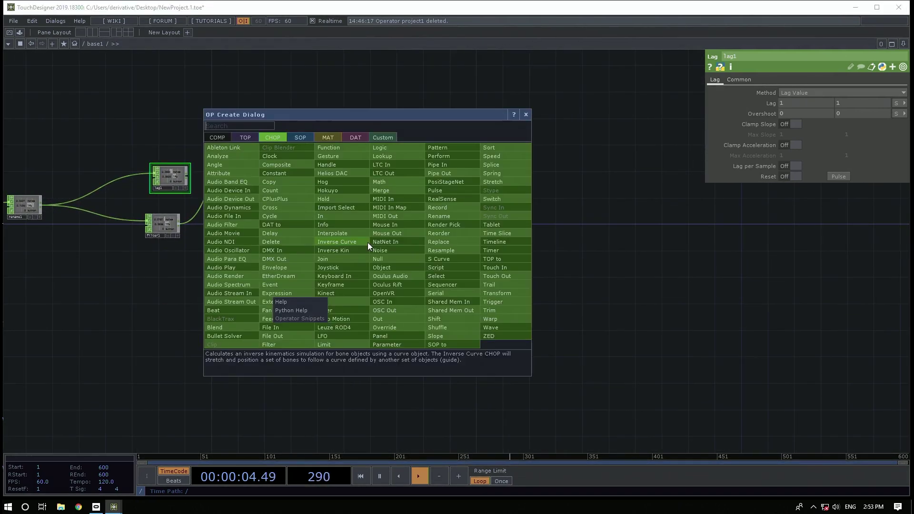
pyautogui.write('sph')
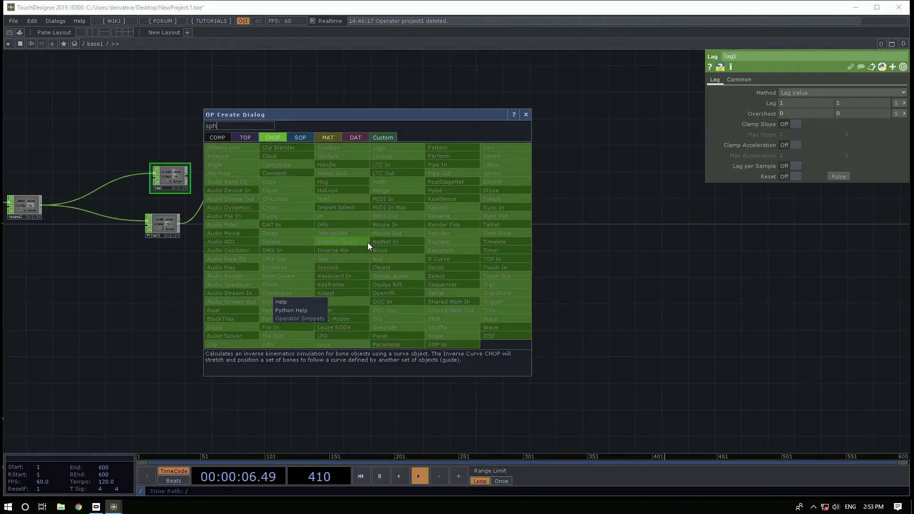
pyautogui.click(300, 138)
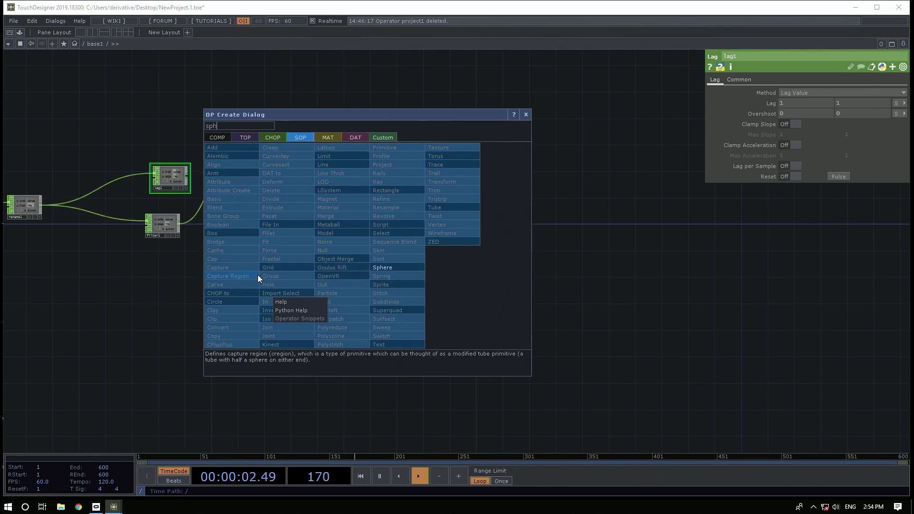
pyautogui.press('Tab')
pyautogui.press('Tab')
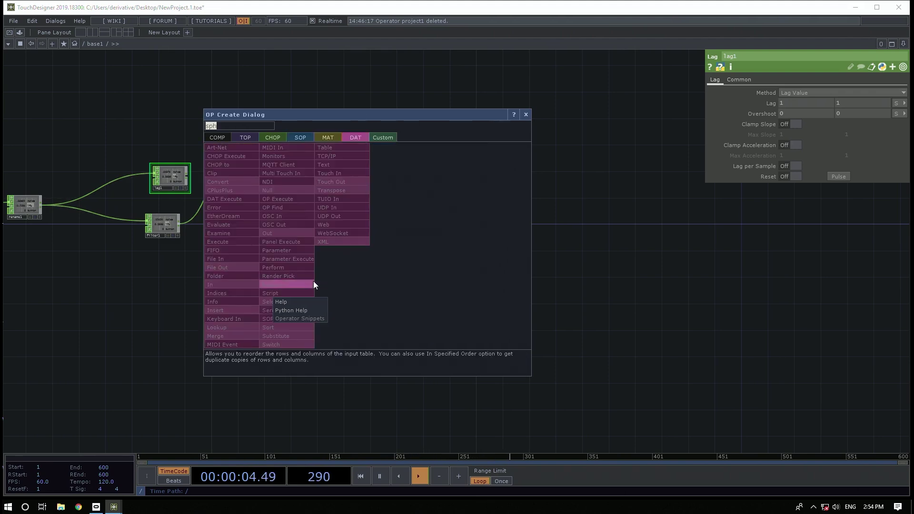
pyautogui.click(300, 137)
pyautogui.write('sphere')
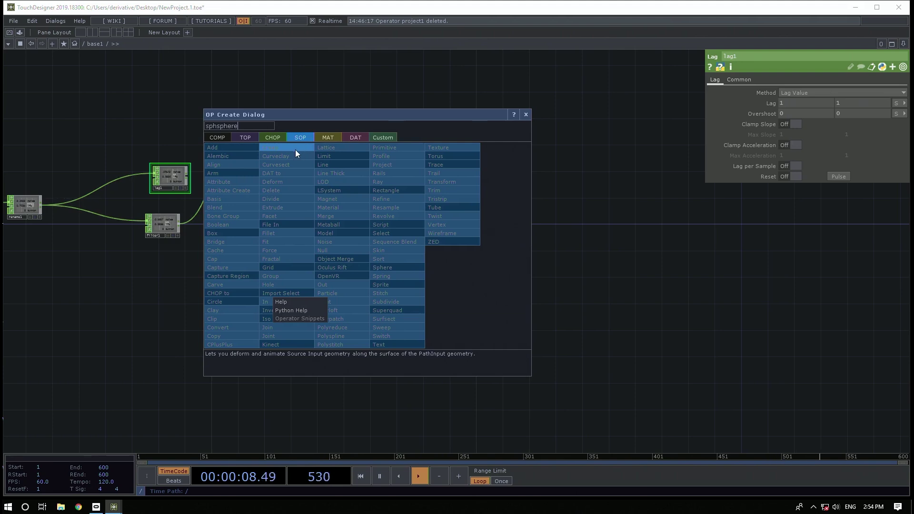
pyautogui.press('BackSpace')
pyautogui.press('BackSpace')
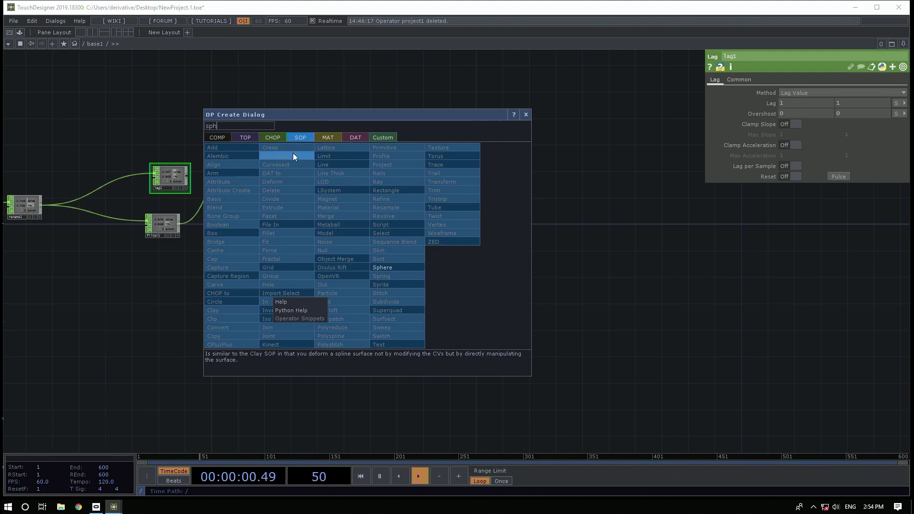
pyautogui.click(394, 266)
pyautogui.click(500, 158)
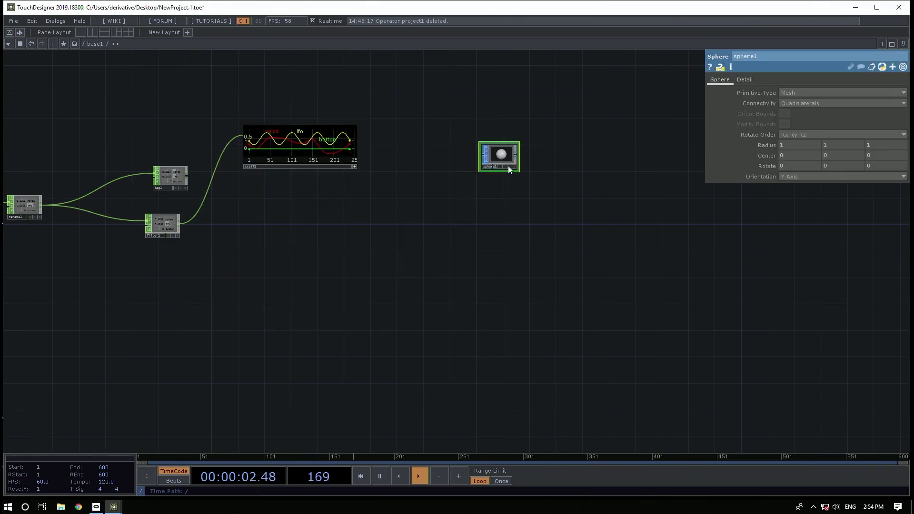
pyautogui.scroll(2, 571, 139)
pyautogui.scroll(4, 444, 202)
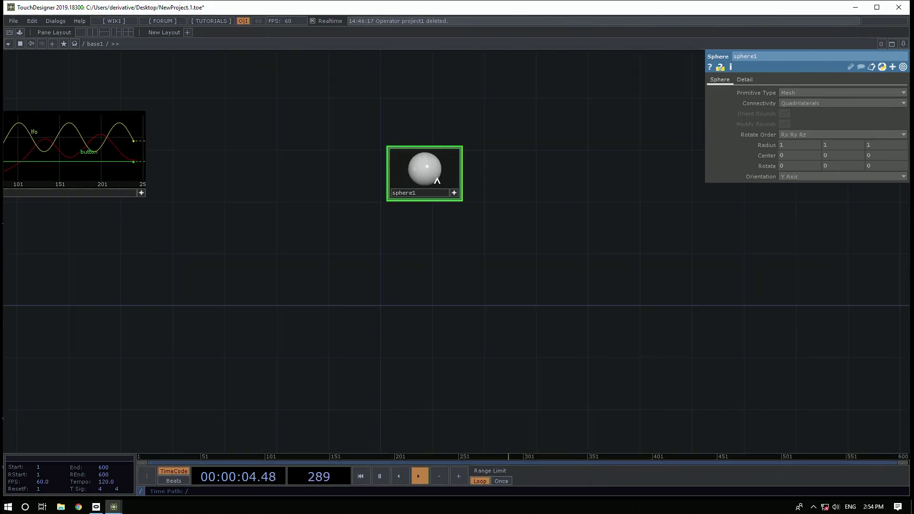
pyautogui.moveTo(455, 257); pyautogui.dragTo(624, 251)
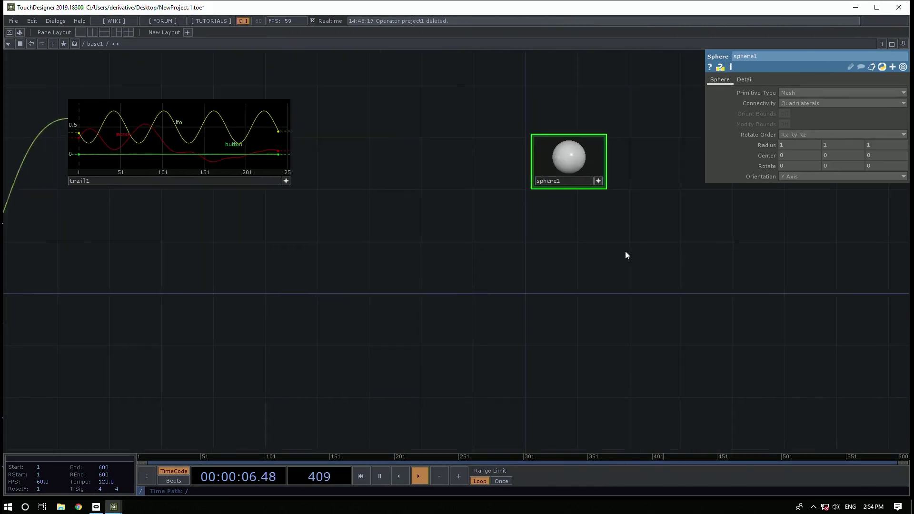
pyautogui.scroll(-4, 625, 251)
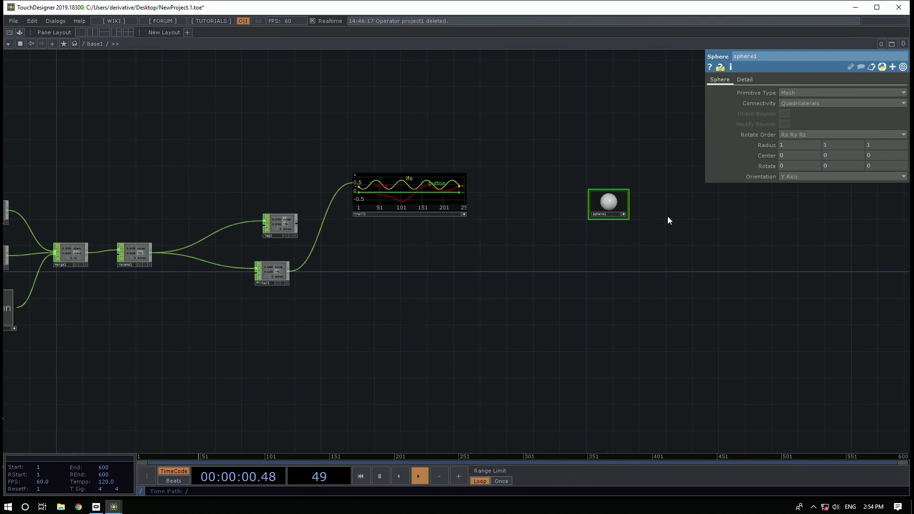
pyautogui.moveTo(635, 218); pyautogui.dragTo(619, 238)
pyautogui.scroll(5, 619, 238)
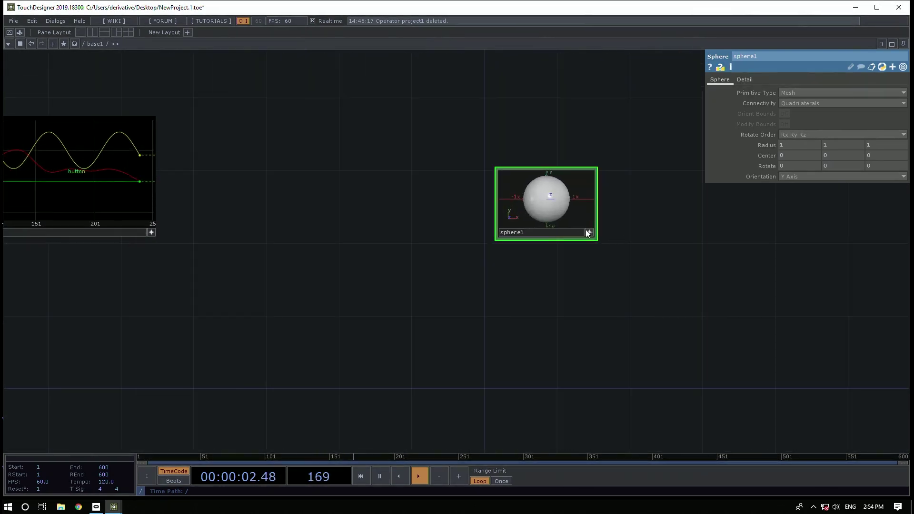
pyautogui.scroll(-5, 673, 209)
pyautogui.scroll(1, 680, 226)
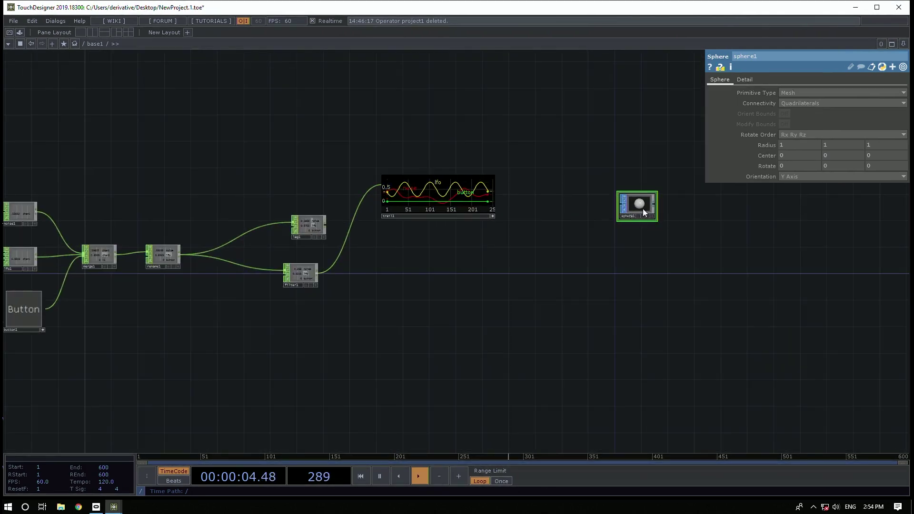
# Add a Geometry COMP after the Sphere SOP and wire it to the sphere's output
pyautogui.press('Tab')
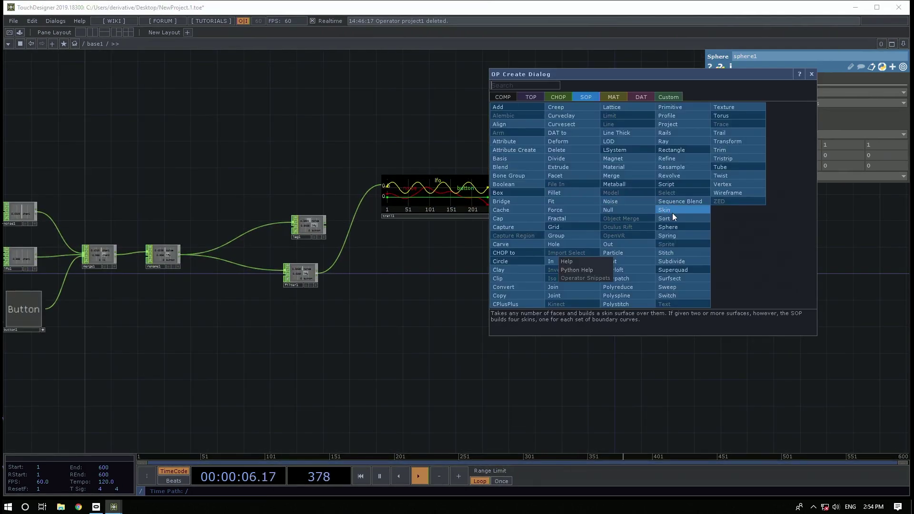
pyautogui.click(504, 96)
pyautogui.write('ge')
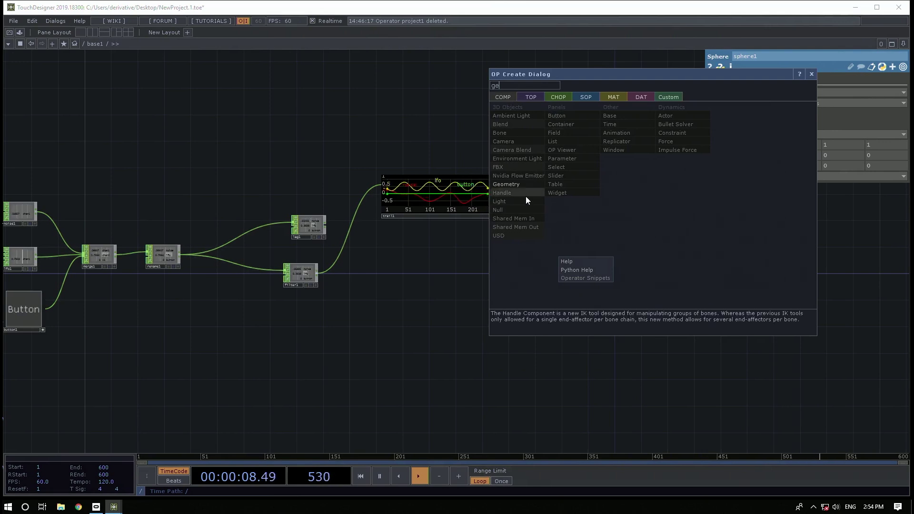
pyautogui.click(515, 183)
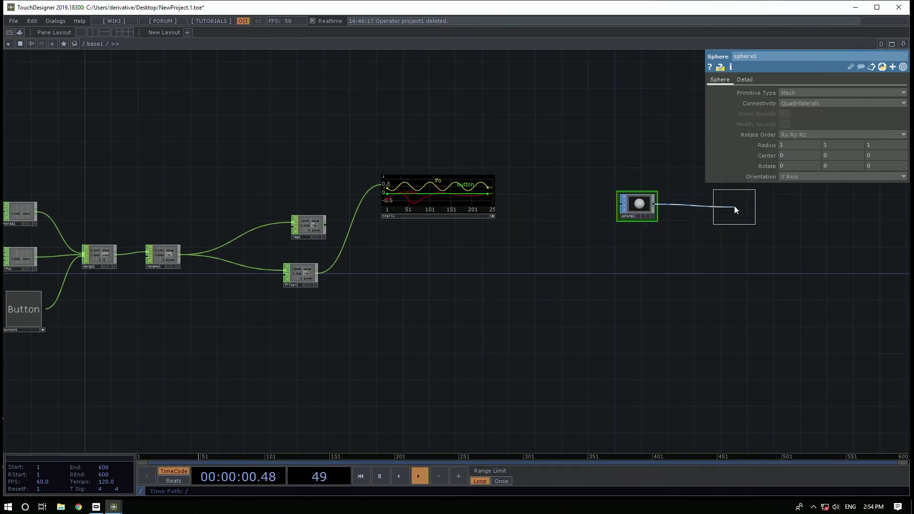
pyautogui.click(735, 207)
pyautogui.moveTo(606, 351); pyautogui.dragTo(509, 336)
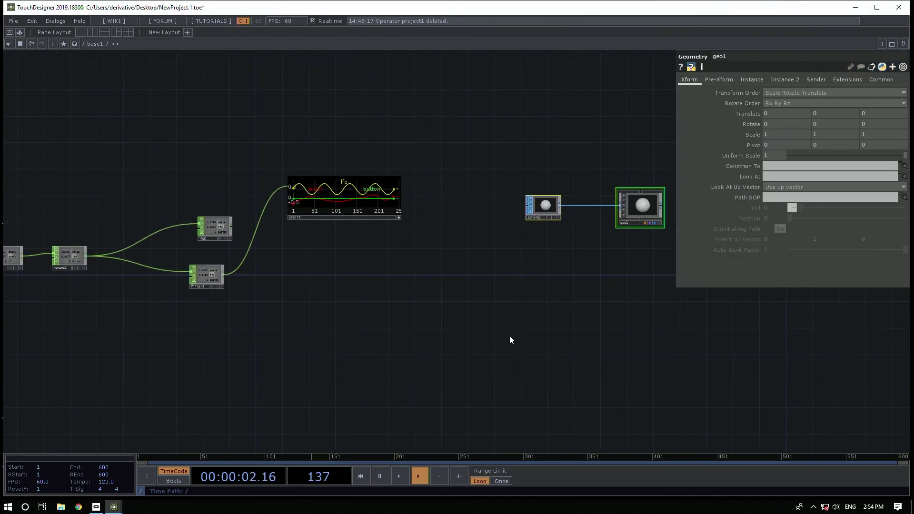
pyautogui.rightClick(558, 205)
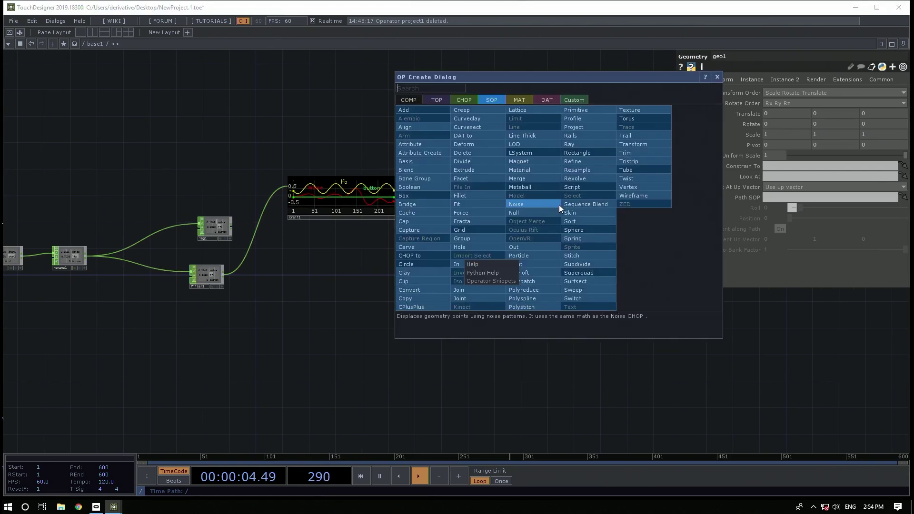
pyautogui.click(591, 368)
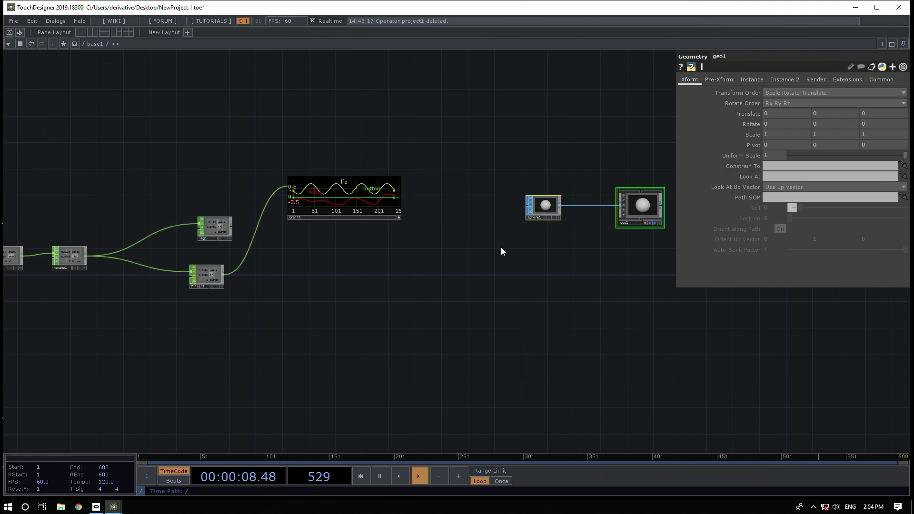
# Enter the Geometry COMP to examine its internal In and Out SOPs, and return to the base1 network
pyautogui.click(641, 206)
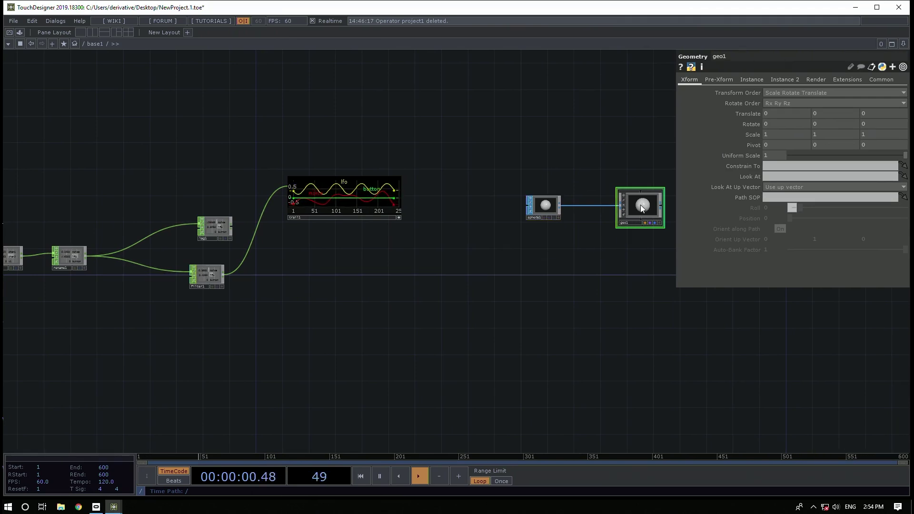
pyautogui.doubleClick(640, 205)
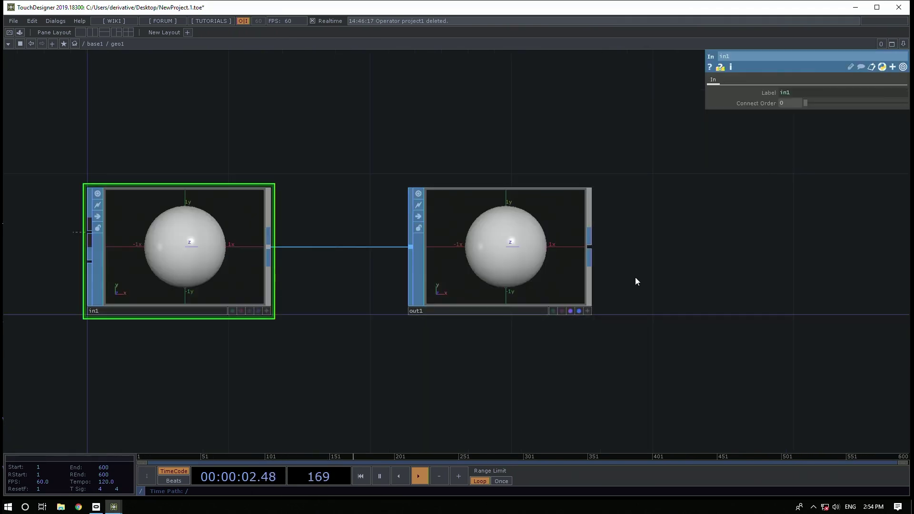
pyautogui.press('u')
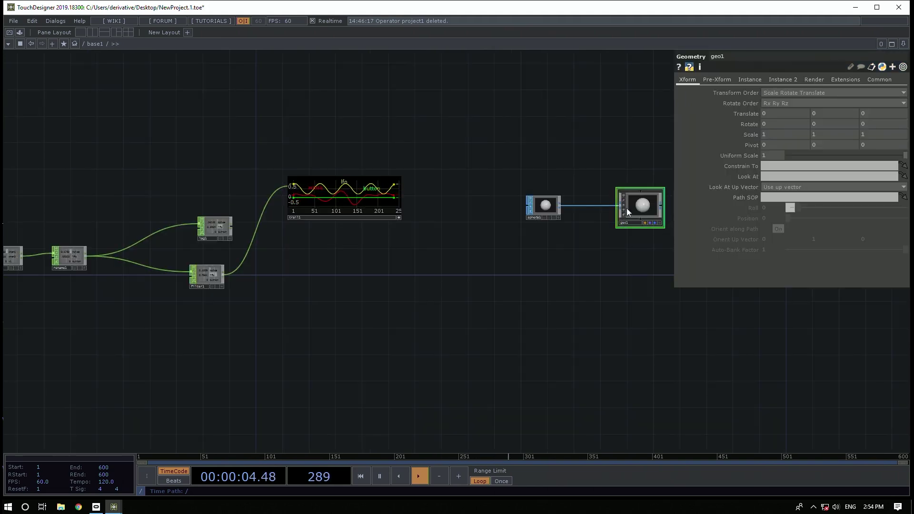
# Split the network pane into two side by side and set the new pane to Geometry Viewer
pyautogui.moveTo(591, 291); pyautogui.dragTo(530, 293)
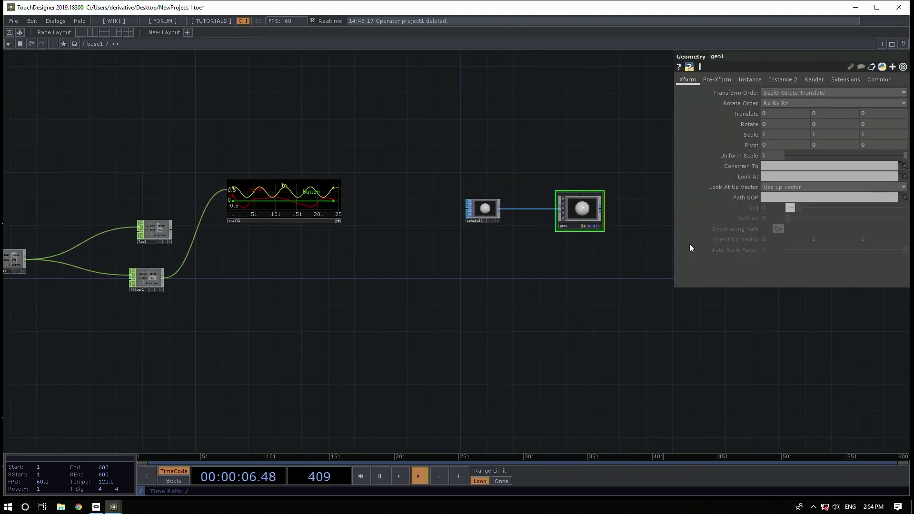
pyautogui.click(903, 43)
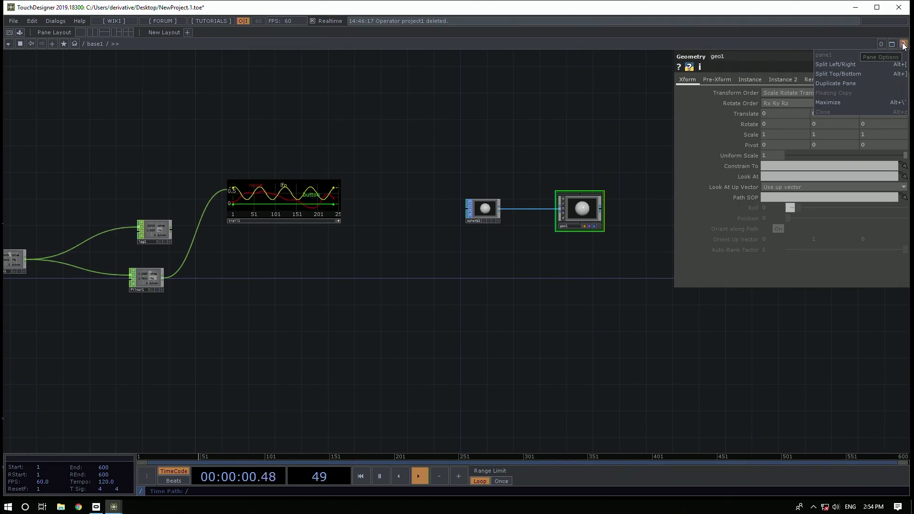
pyautogui.click(878, 63)
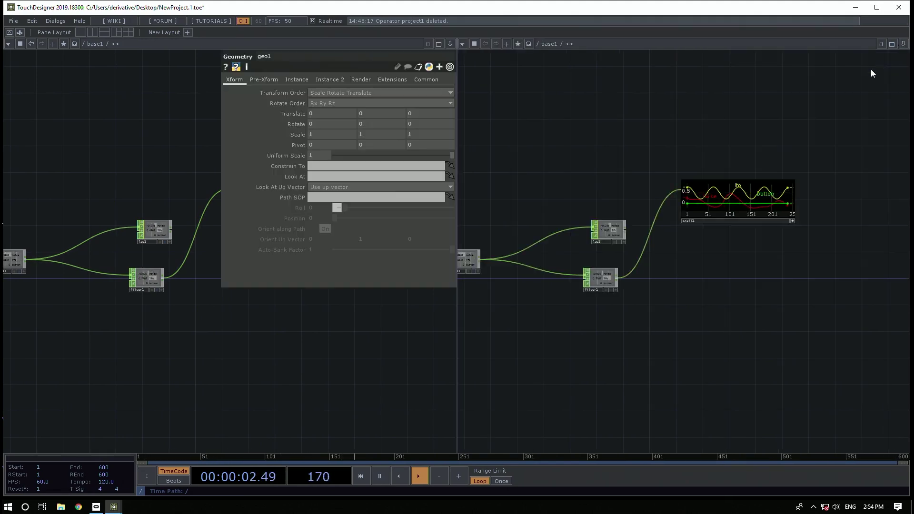
pyautogui.click(463, 44)
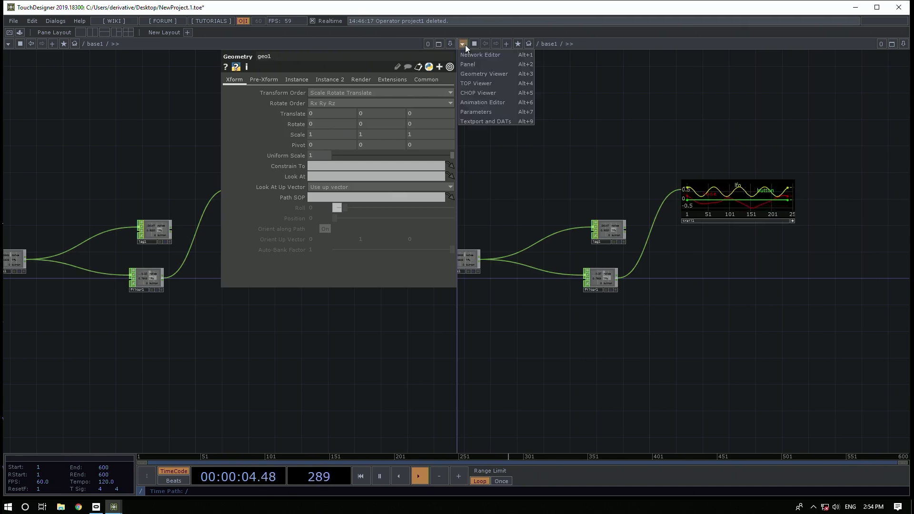
pyautogui.click(471, 75)
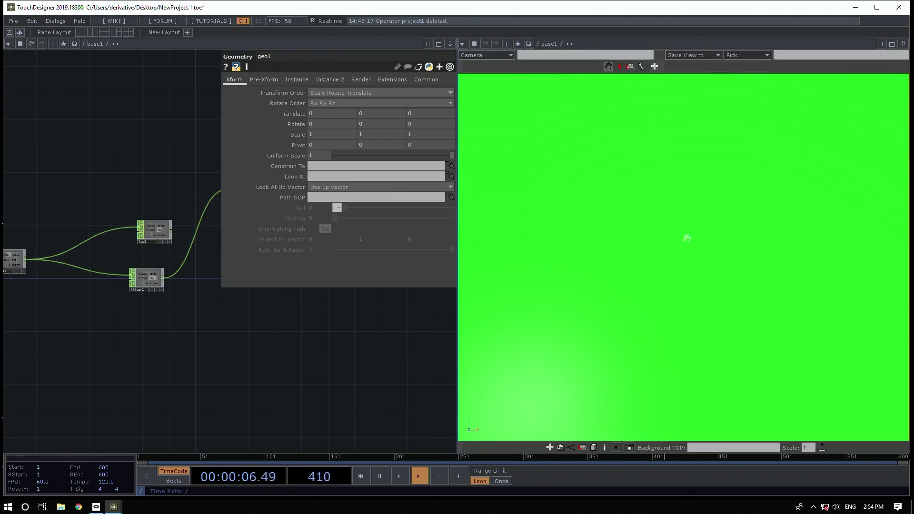
# Frame the sphere at an angle in the Geometry Viewer and display it as a wireframe
pyautogui.press('h')
pyautogui.moveTo(685, 185); pyautogui.dragTo(718, 204)
pyautogui.press('w')
pyautogui.moveTo(740, 180); pyautogui.dragTo(486, 302, button='middle')
# Add a Null CHOP fed by the Filter CHOP and place it just below the Sphere SOP
pyautogui.moveTo(240, 360); pyautogui.dragTo(247, 276)
pyautogui.moveTo(375, 279); pyautogui.dragTo(230, 305)
pyautogui.moveTo(327, 288); pyautogui.dragTo(504, 263)
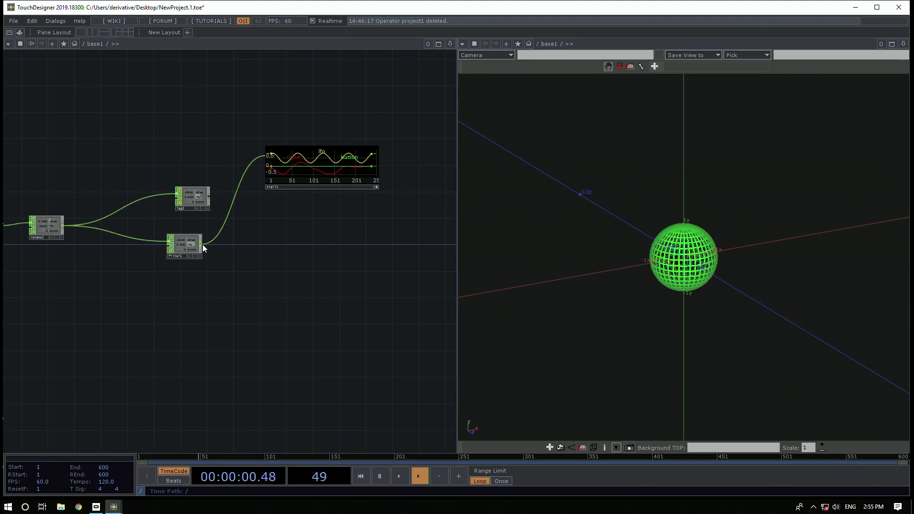
pyautogui.moveTo(202, 244); pyautogui.dragTo(352, 243)
pyautogui.write('nu')
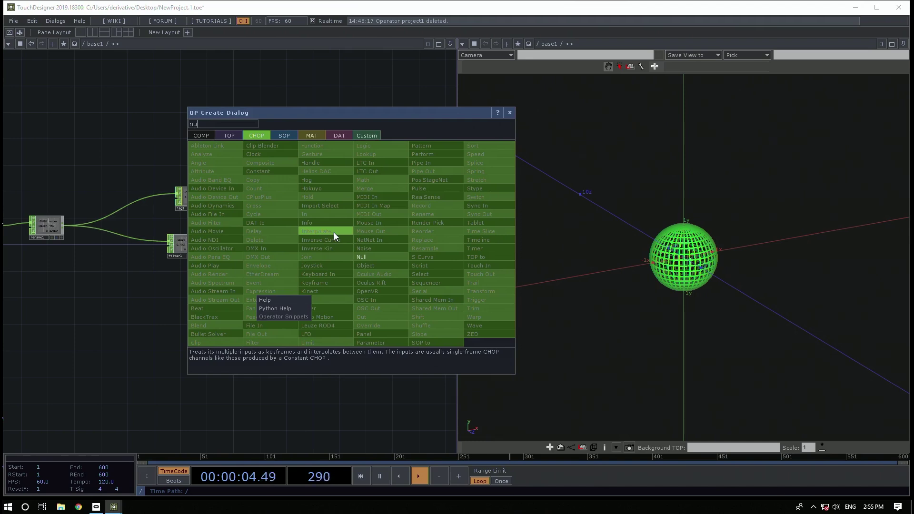
pyautogui.press('Return')
pyautogui.click(333, 232)
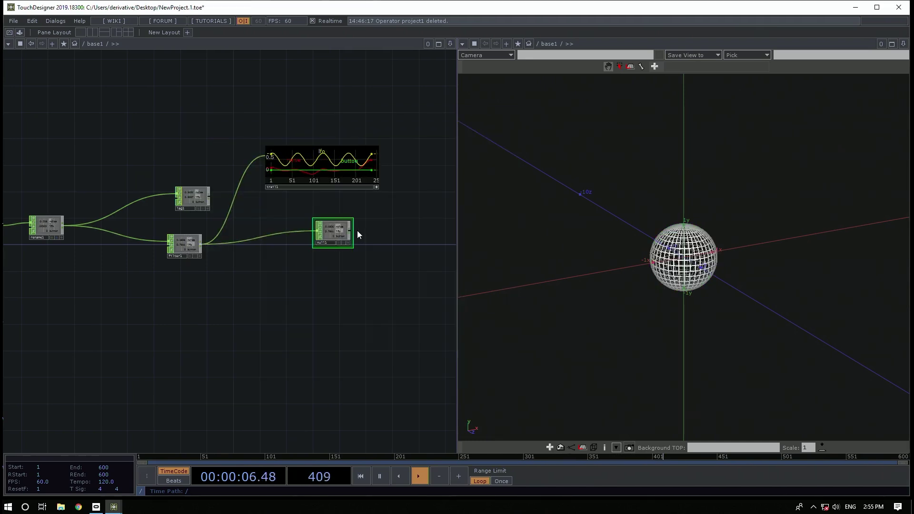
pyautogui.moveTo(341, 227); pyautogui.dragTo(384, 238)
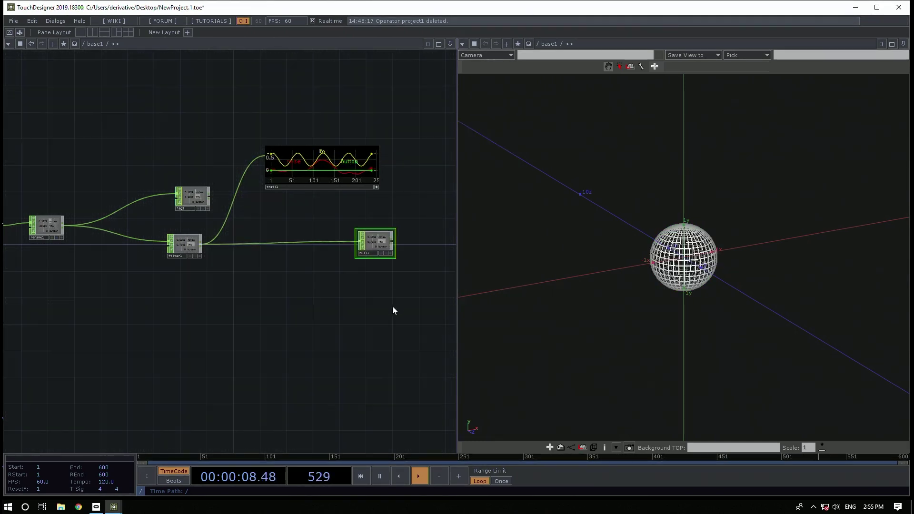
pyautogui.moveTo(392, 311); pyautogui.dragTo(147, 331)
pyautogui.moveTo(137, 260); pyautogui.dragTo(236, 257)
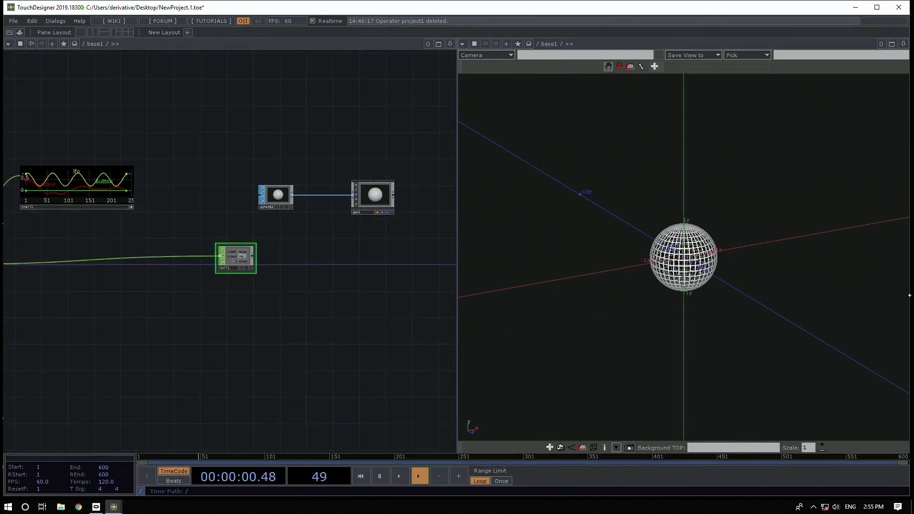
# Export the Null CHOP's noise channel to the Geometry COMP's Translate Y parameter
pyautogui.click(370, 199)
pyautogui.press('p')
pyautogui.moveTo(142, 363); pyautogui.dragTo(42, 393)
pyautogui.moveTo(131, 252); pyautogui.dragTo(159, 285, button='middle')
pyautogui.moveTo(197, 342); pyautogui.dragTo(227, 343)
pyautogui.click(192, 342)
pyautogui.moveTo(166, 306); pyautogui.dragTo(352, 98)
pyautogui.click(381, 114)
pyautogui.press('p')
# Open the Noise CHOP's parameters and show its noise type and period settings
pyautogui.moveTo(329, 353); pyautogui.dragTo(360, 338)
pyautogui.scroll(-6, 361, 339)
pyautogui.scroll(2, 210, 347)
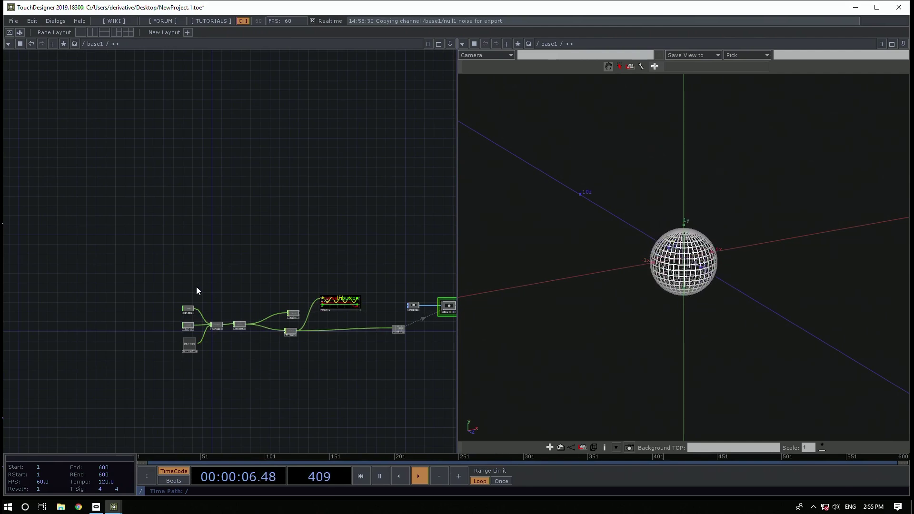
pyautogui.moveTo(197, 287); pyautogui.dragTo(195, 275)
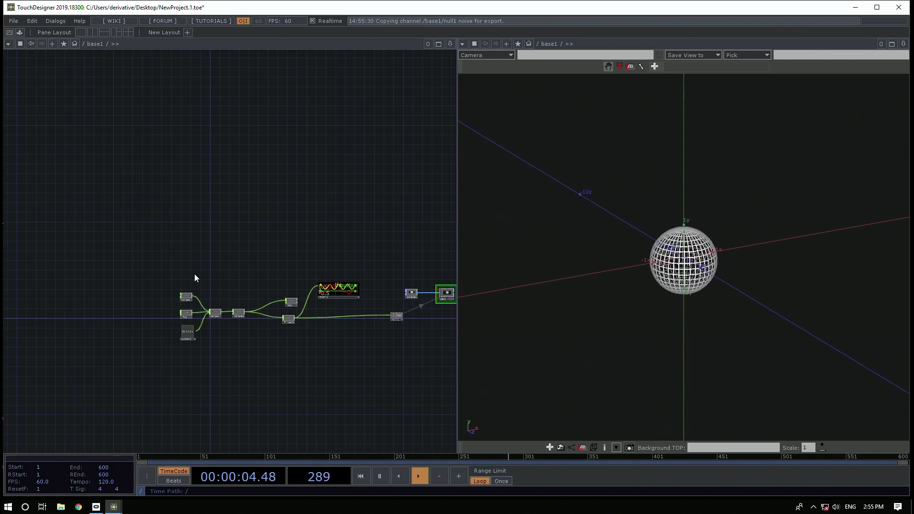
pyautogui.click(185, 298)
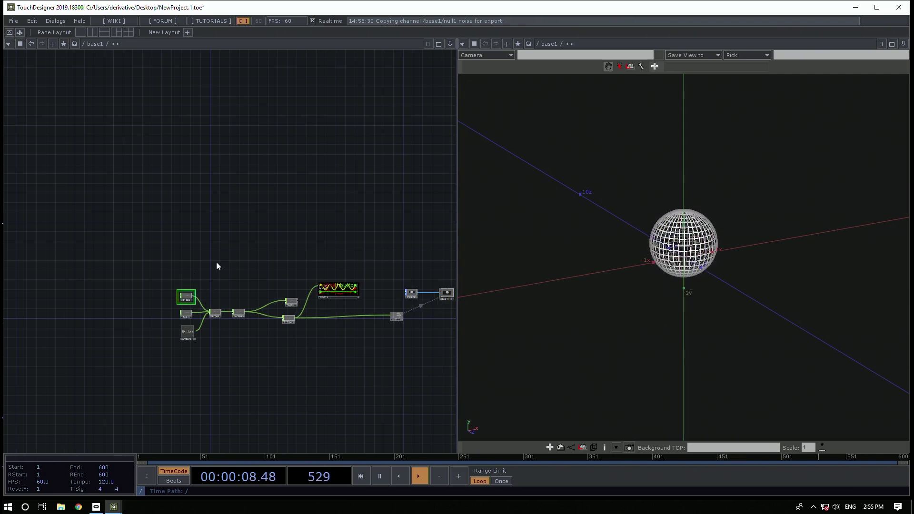
pyautogui.press('p')
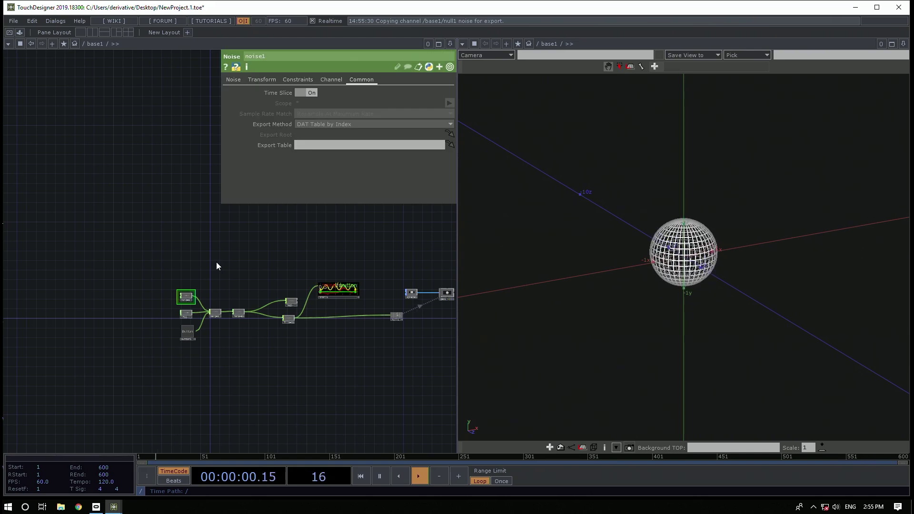
pyautogui.click(232, 77)
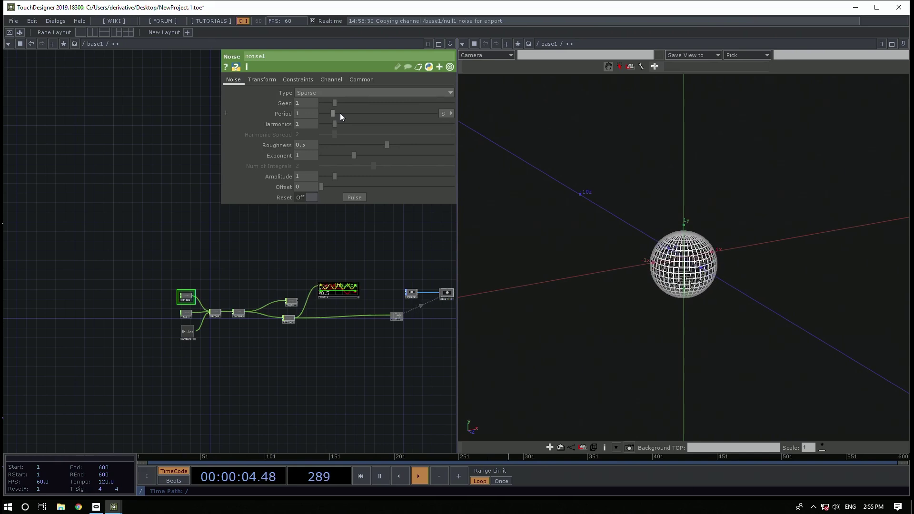
# Try a Period of 0 on the Noise CHOP and undo the change
pyautogui.moveTo(333, 114)
pyautogui.mouseDown()
pyautogui.moveTo(435, 113)
pyautogui.moveTo(320, 114)
pyautogui.mouseUp()
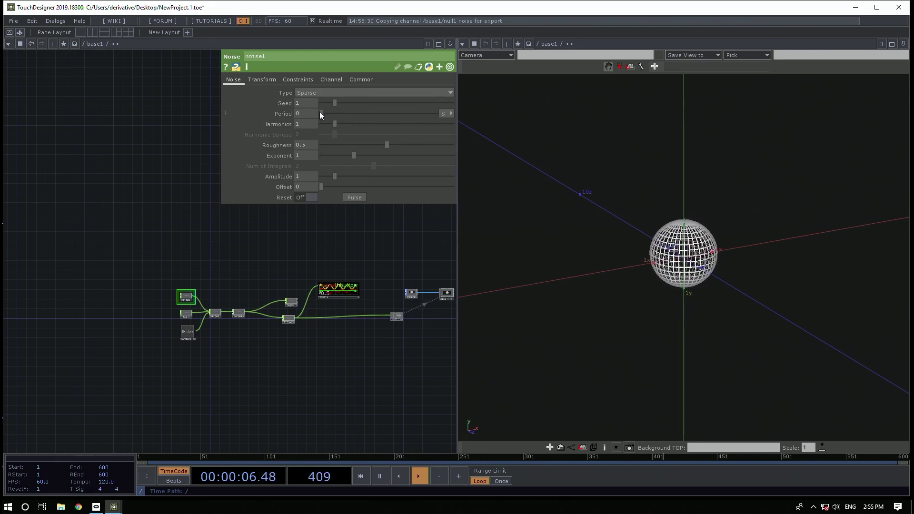
pyautogui.hotkey('ctrl', 'z')
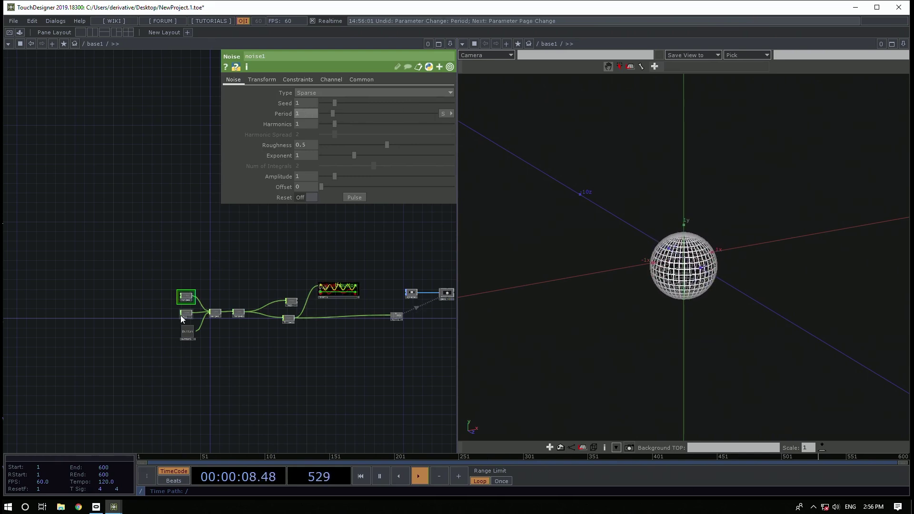
# Look at the LFO CHOP's parameters and return to those of the Noise CHOP
pyautogui.scroll(3, 181, 315)
pyautogui.click(200, 307)
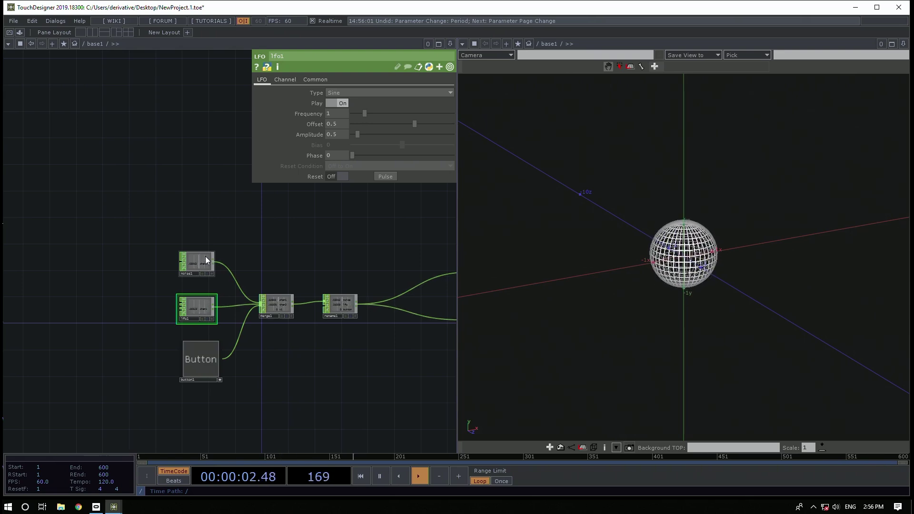
pyautogui.moveTo(333, 264); pyautogui.dragTo(295, 230)
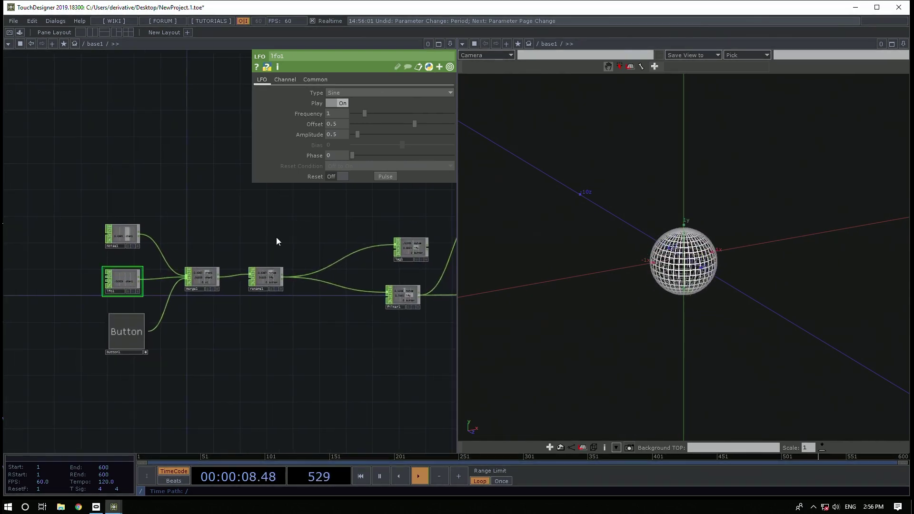
pyautogui.click(127, 233)
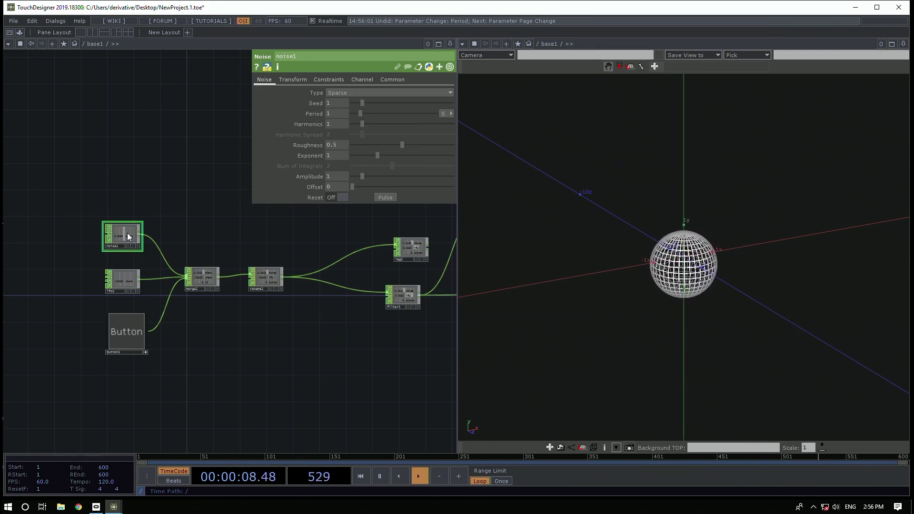
# Make the Trail CHOP's viewer active, limit it to 1 Graph and go through its channels one by one
pyautogui.moveTo(366, 318); pyautogui.dragTo(213, 248)
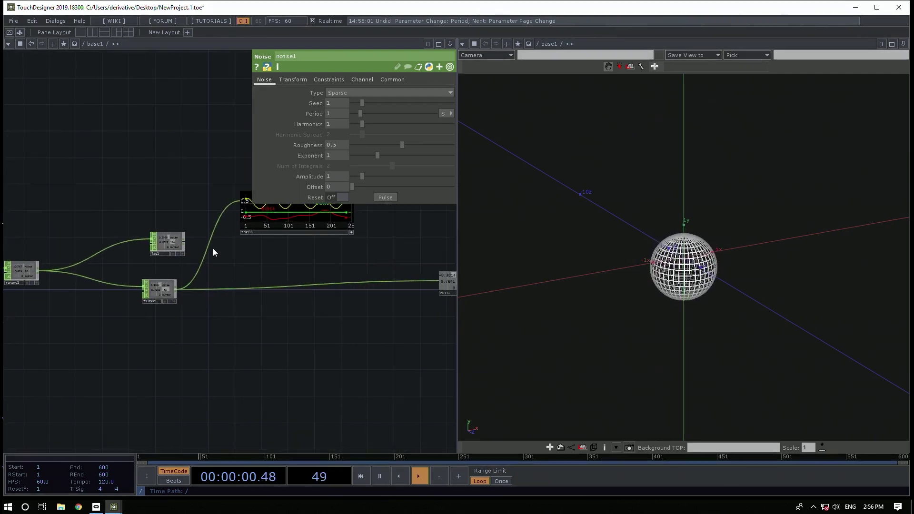
pyautogui.scroll(5, 337, 284)
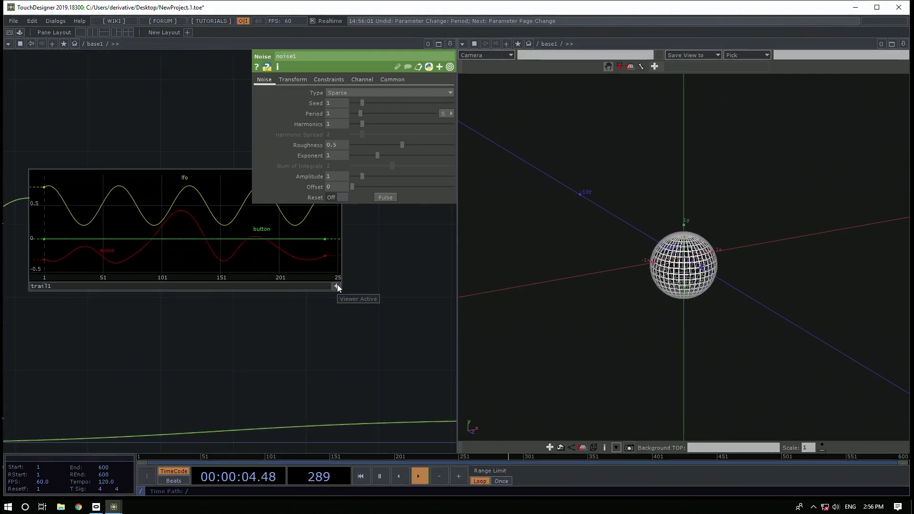
pyautogui.click(337, 285)
pyautogui.click(337, 285)
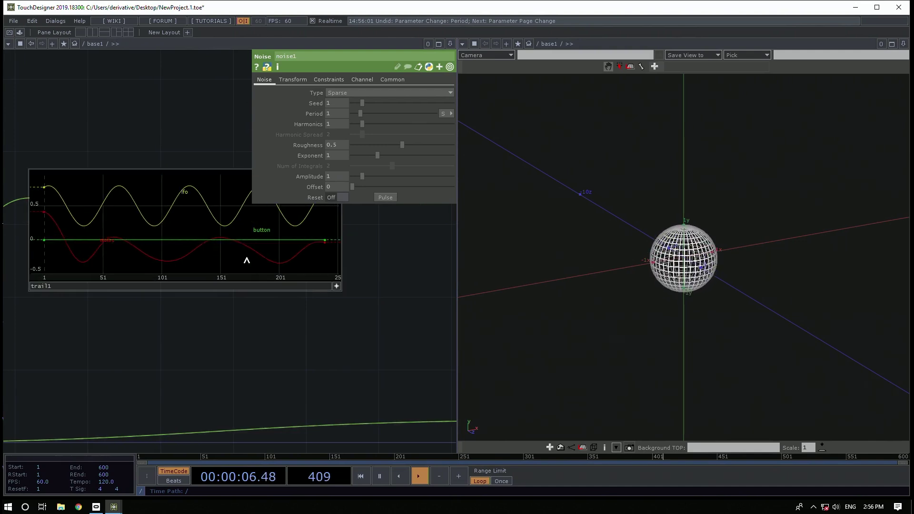
pyautogui.rightClick(217, 235)
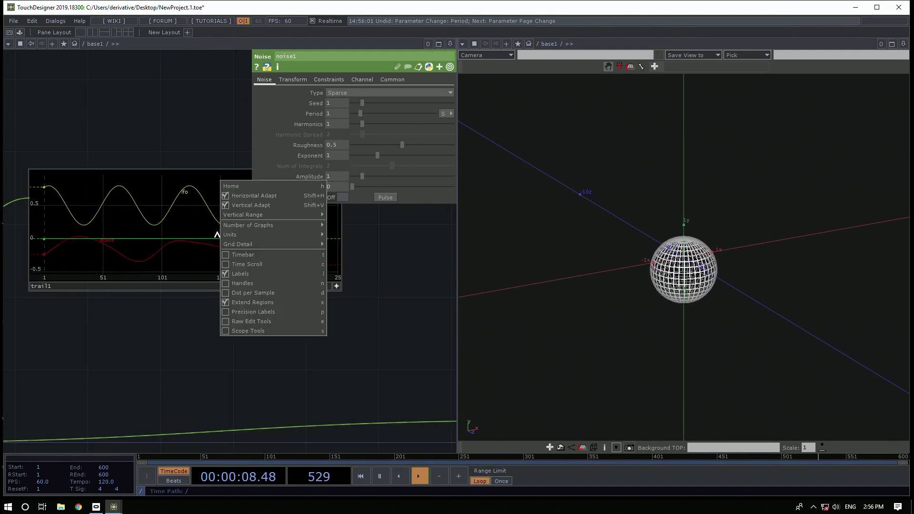
pyautogui.moveTo(256, 225)
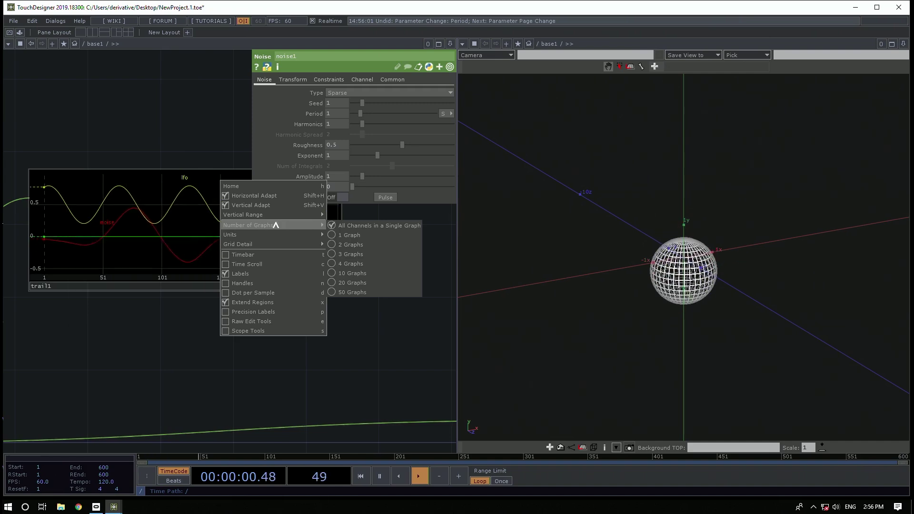
pyautogui.scroll(-1, 284, 247)
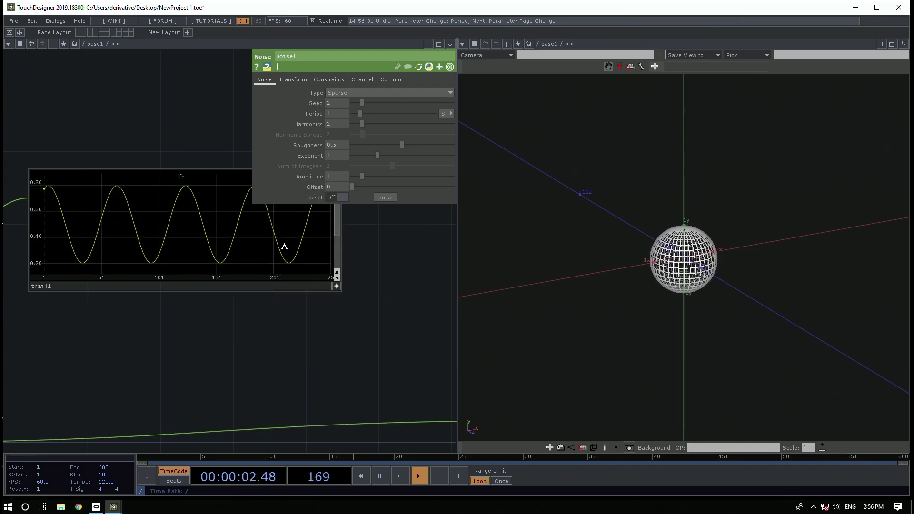
pyautogui.scroll(1, 266, 245)
pyautogui.scroll(-2, 235, 239)
pyautogui.scroll(2, 235, 239)
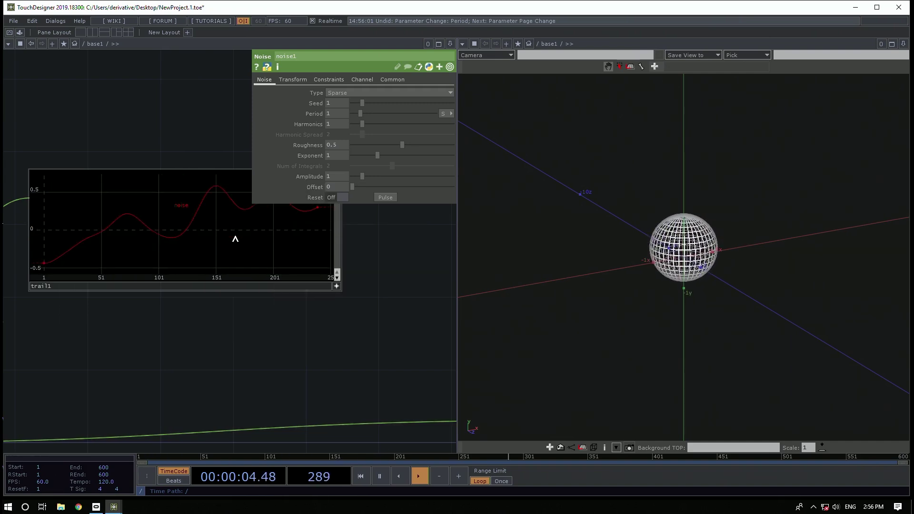
# Set the Trail CHOP's viewer back to All Channels in a Single Graph
pyautogui.rightClick(235, 239)
pyautogui.moveTo(271, 230)
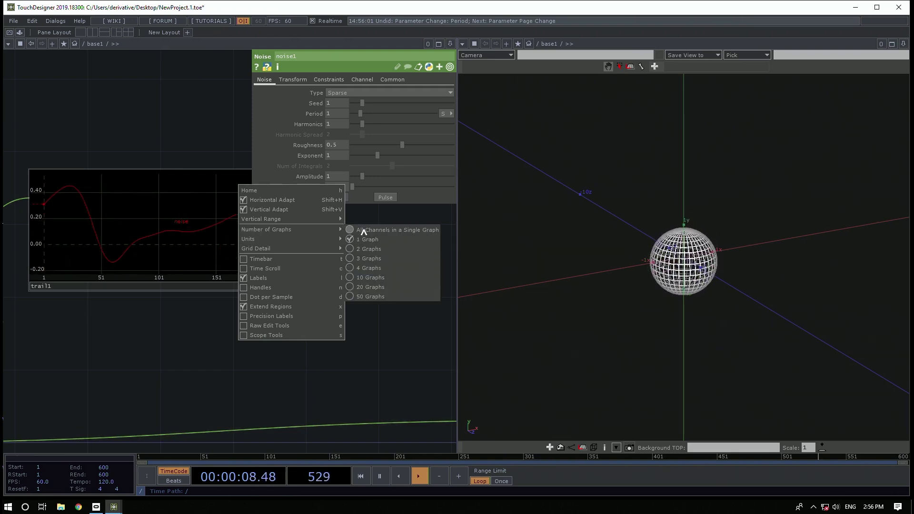
pyautogui.click(363, 229)
# Set the Noise CHOP's Amplitude to 10 and widen the Geometry Viewer's view around the moving sphere
pyautogui.moveTo(404, 270); pyautogui.dragTo(418, 313)
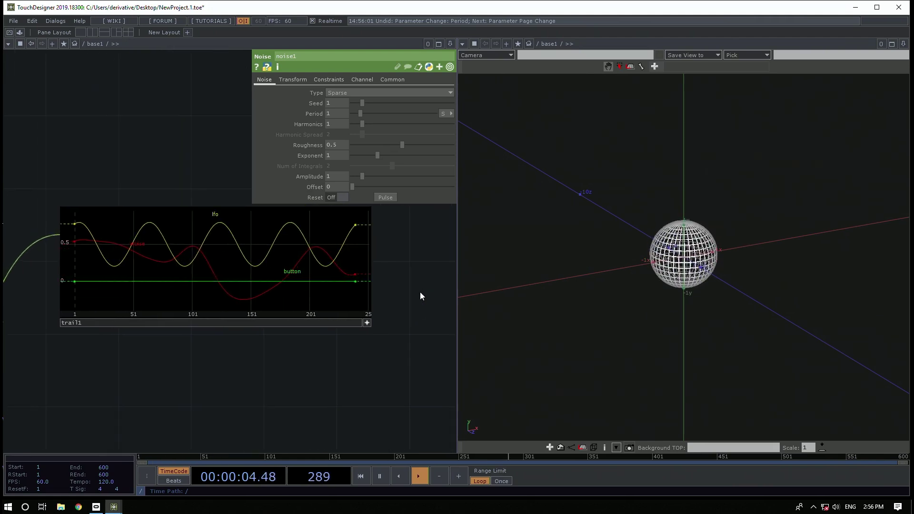
pyautogui.scroll(-5, 423, 289)
pyautogui.moveTo(92, 230); pyautogui.dragTo(50, 208)
pyautogui.moveTo(403, 288); pyautogui.dragTo(248, 283)
pyautogui.moveTo(362, 176); pyautogui.dragTo(452, 176)
pyautogui.moveTo(765, 206); pyautogui.dragTo(667, 261, button='middle')
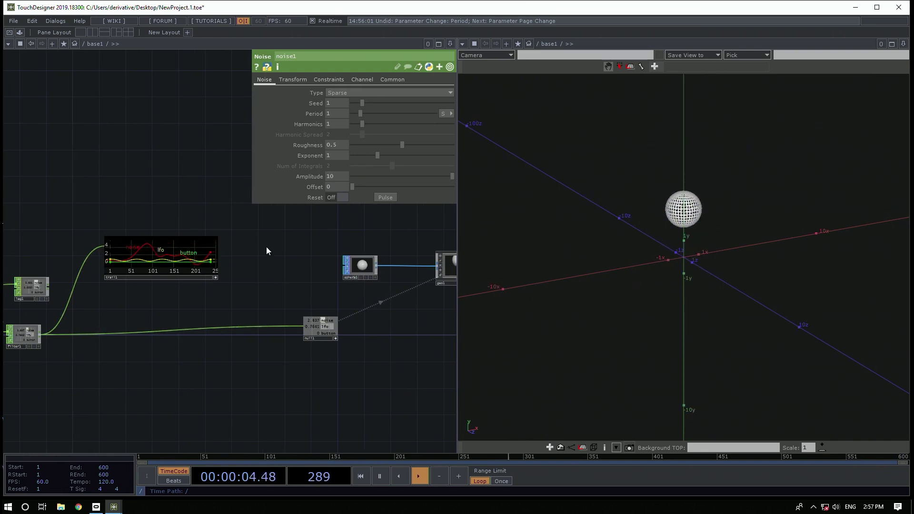
pyautogui.moveTo(310, 265); pyautogui.dragTo(418, 244)
pyautogui.moveTo(449, 176); pyautogui.dragTo(408, 176)
pyautogui.moveTo(702, 178); pyautogui.dragTo(777, 168)
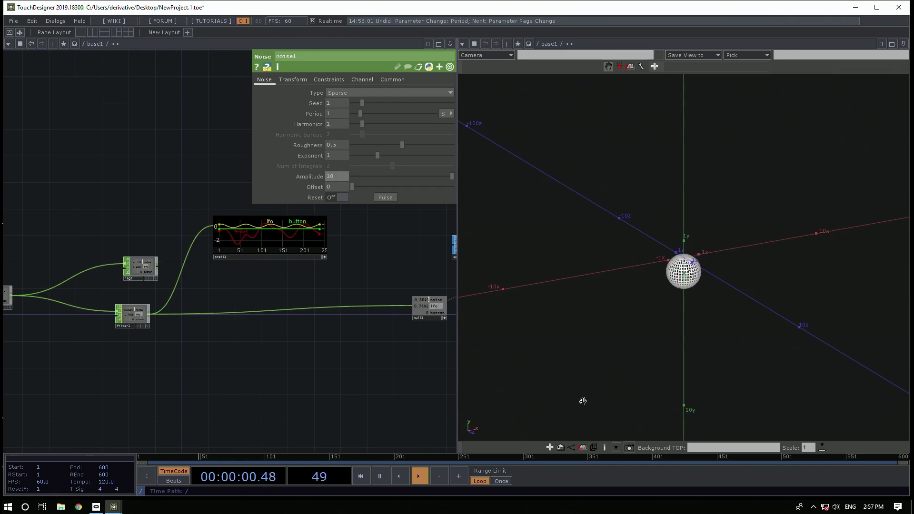
pyautogui.moveTo(447, 176); pyautogui.dragTo(836, 188)
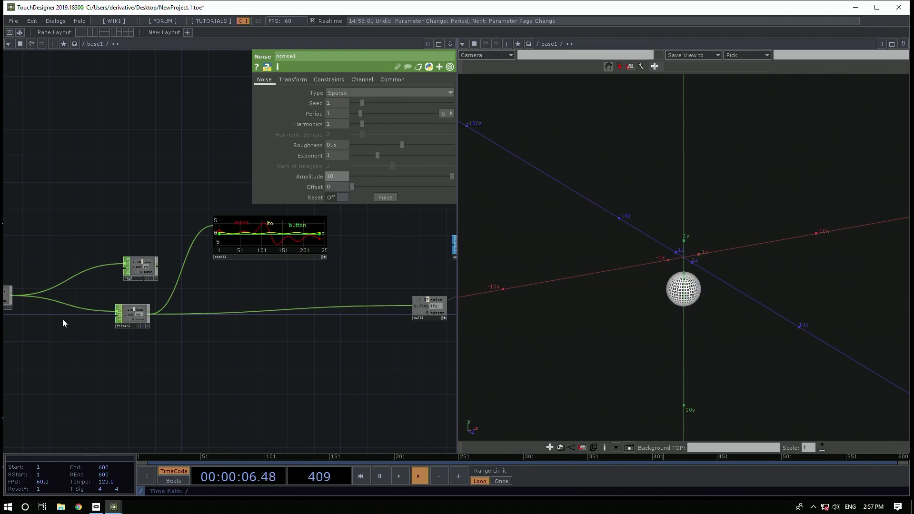
# Bypass the Filter CHOP so the unfiltered channels drive the sphere
pyautogui.scroll(2, 97, 315)
pyautogui.scroll(1, 97, 315)
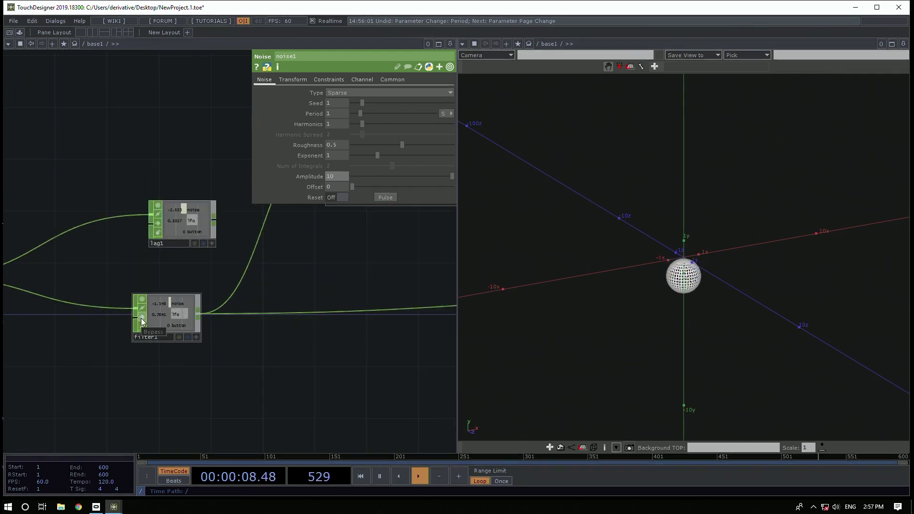
pyautogui.click(142, 318)
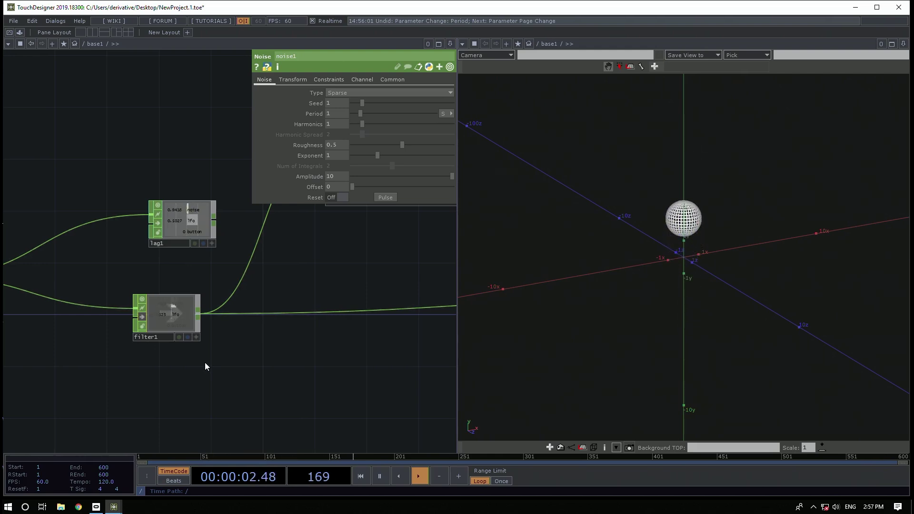
# Link the Null CHOP's noise channel to the Geometry COMP's Translate Y as a CHOP Reference and expand the parameter to show its expression
pyautogui.moveTo(347, 261); pyautogui.dragTo(298, 276)
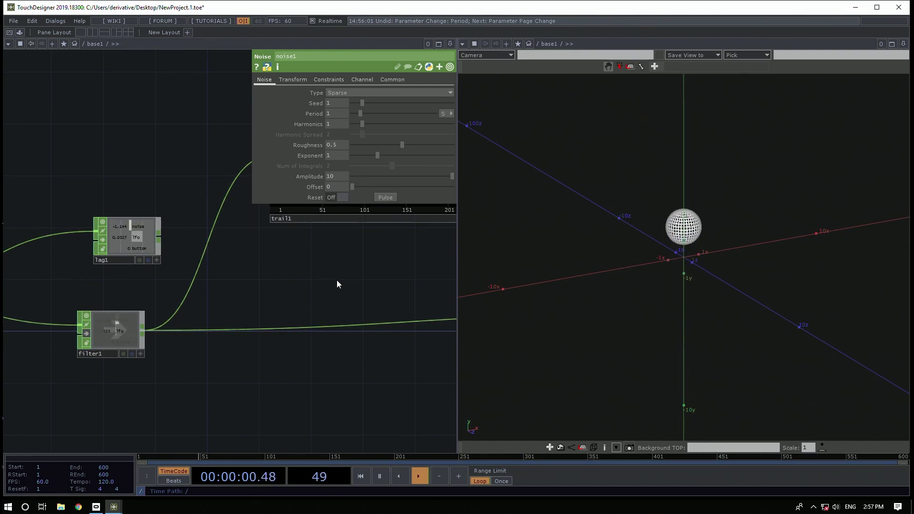
pyautogui.moveTo(336, 280); pyautogui.dragTo(94, 301)
pyautogui.scroll(-4, 213, 301)
pyautogui.scroll(5, 357, 317)
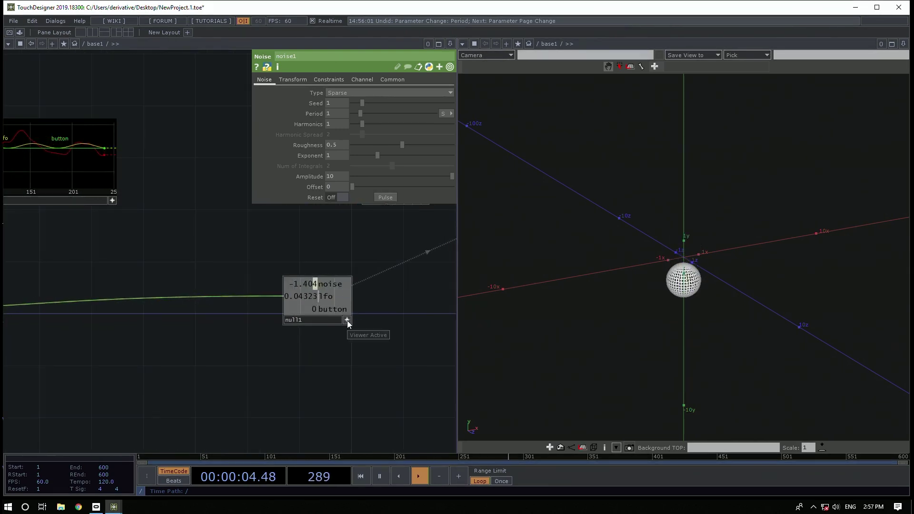
pyautogui.moveTo(377, 328); pyautogui.dragTo(234, 372)
pyautogui.scroll(-2, 234, 372)
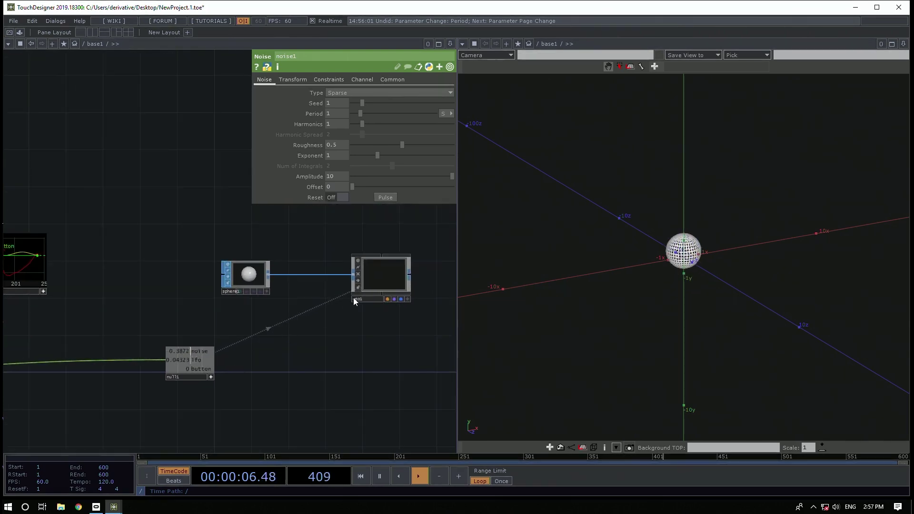
pyautogui.click(373, 287)
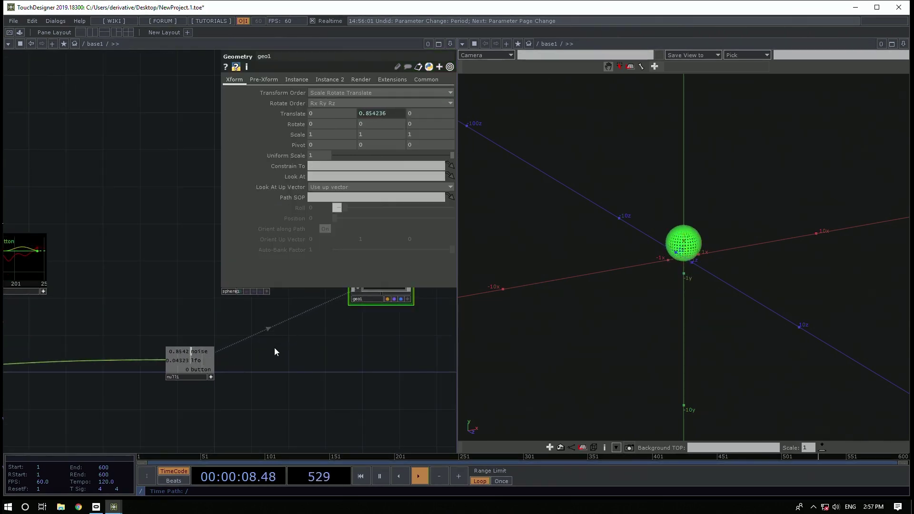
pyautogui.click(198, 360)
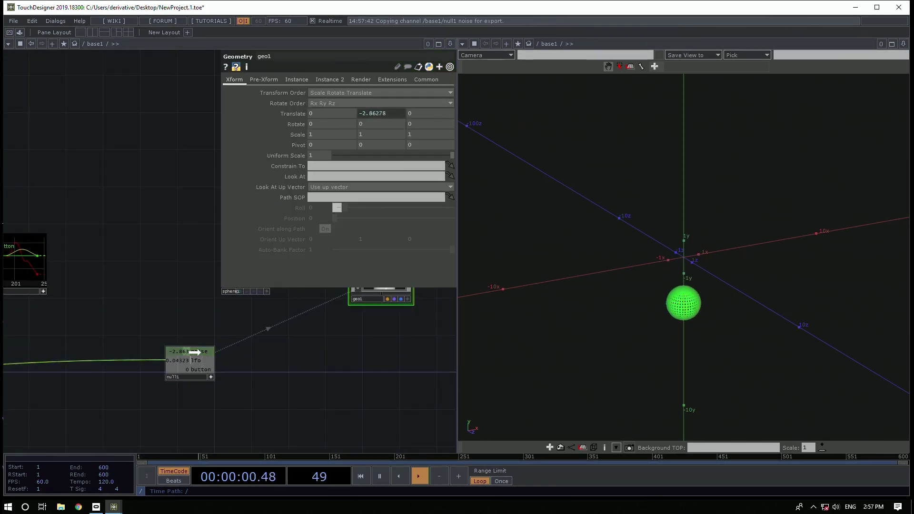
pyautogui.moveTo(198, 353); pyautogui.dragTo(379, 114)
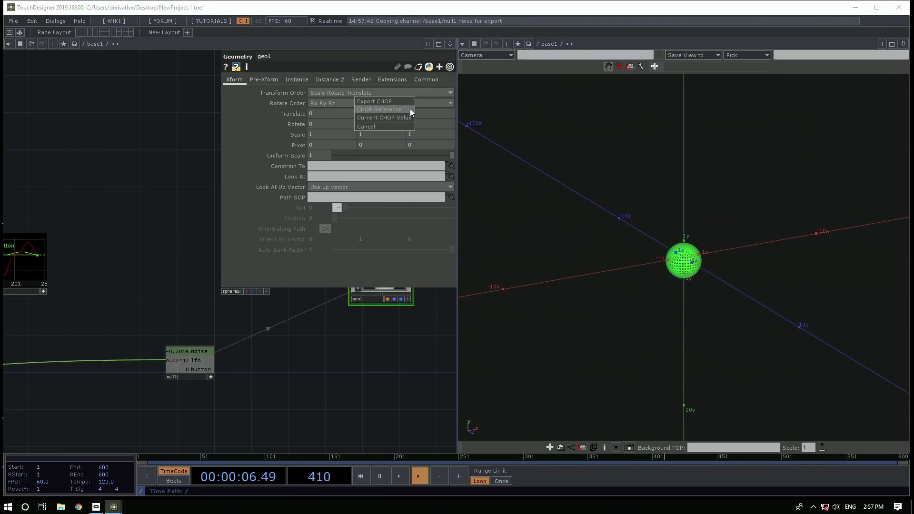
pyautogui.click(383, 108)
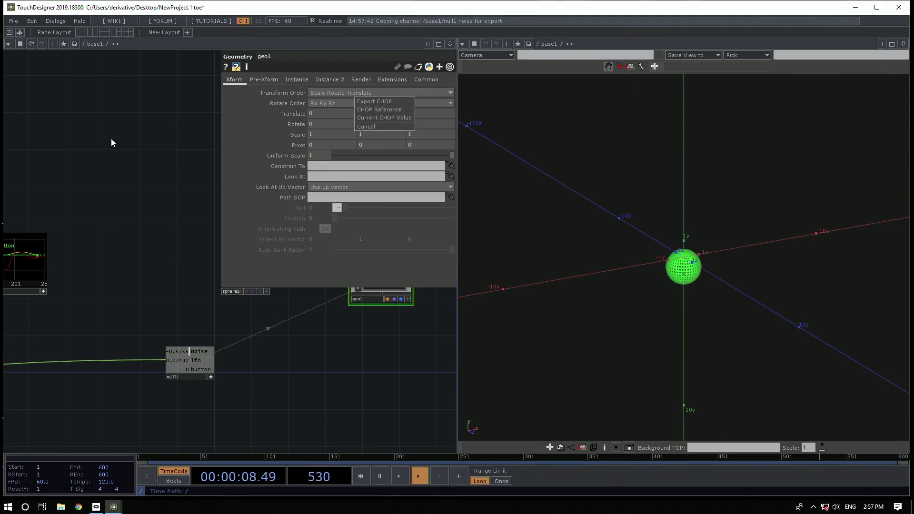
pyautogui.click(397, 113)
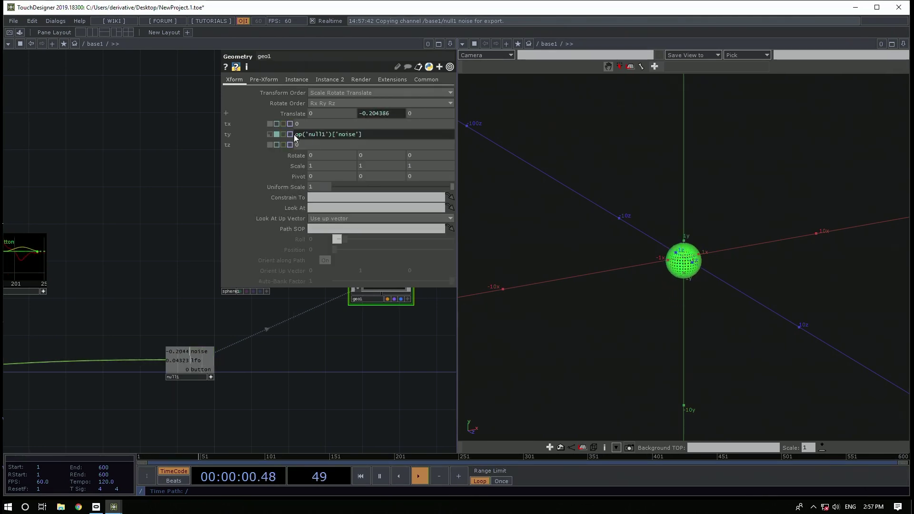
# Rewrite the Geometry COMP's Translate Y expression by hand as op('null1')['noise']
pyautogui.click(364, 134)
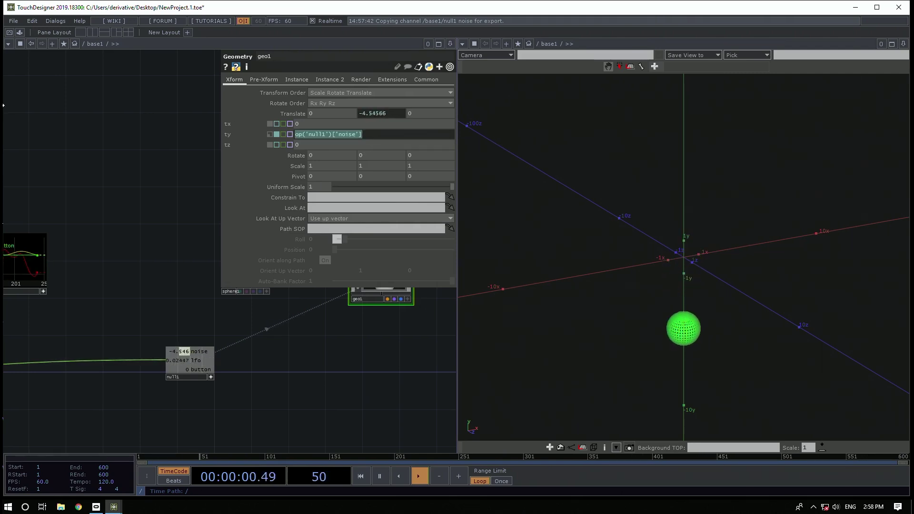
pyautogui.press('BackSpace')
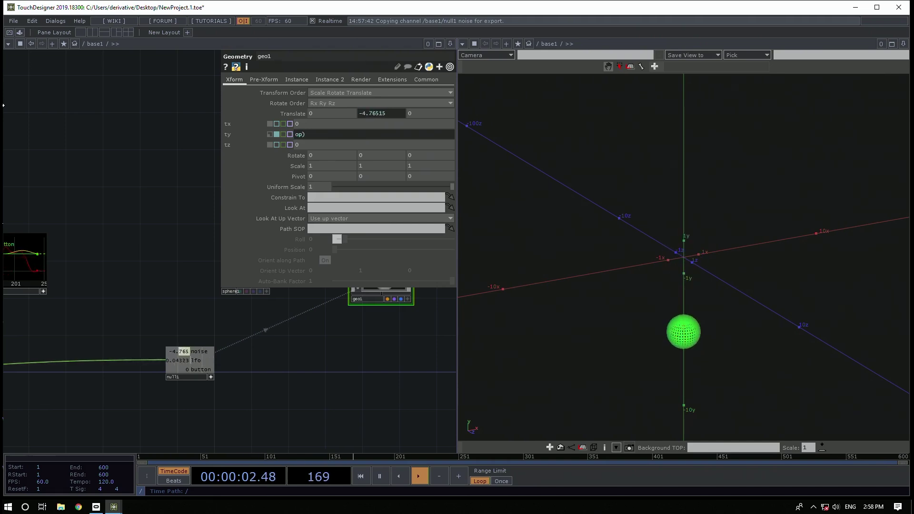
pyautogui.write("op('null1")
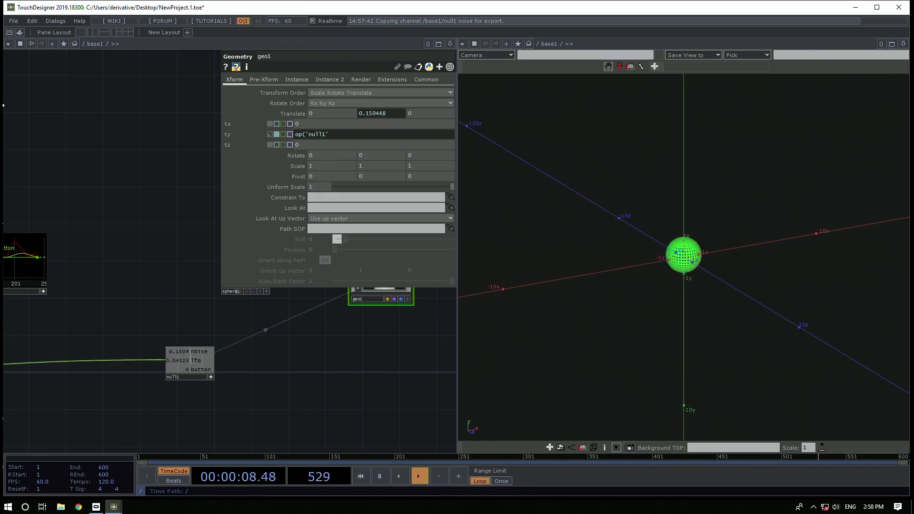
pyautogui.write("')")
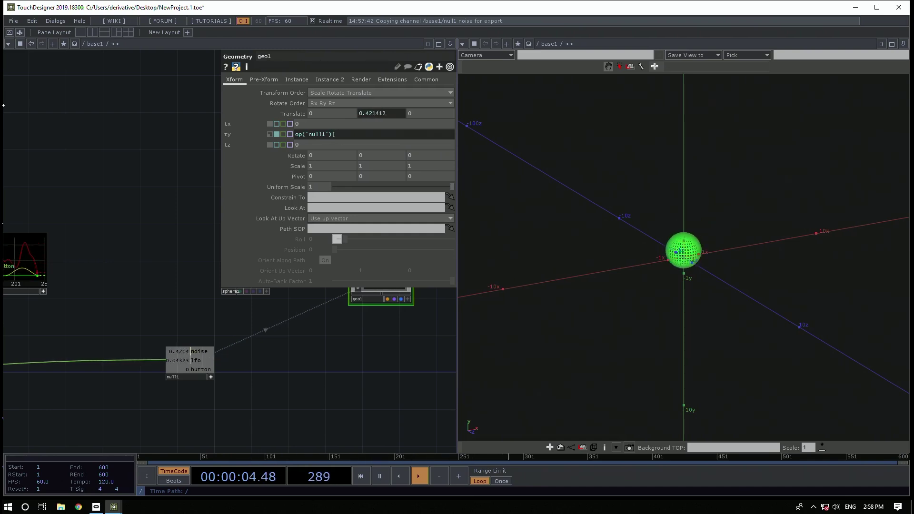
pyautogui.write("['no")
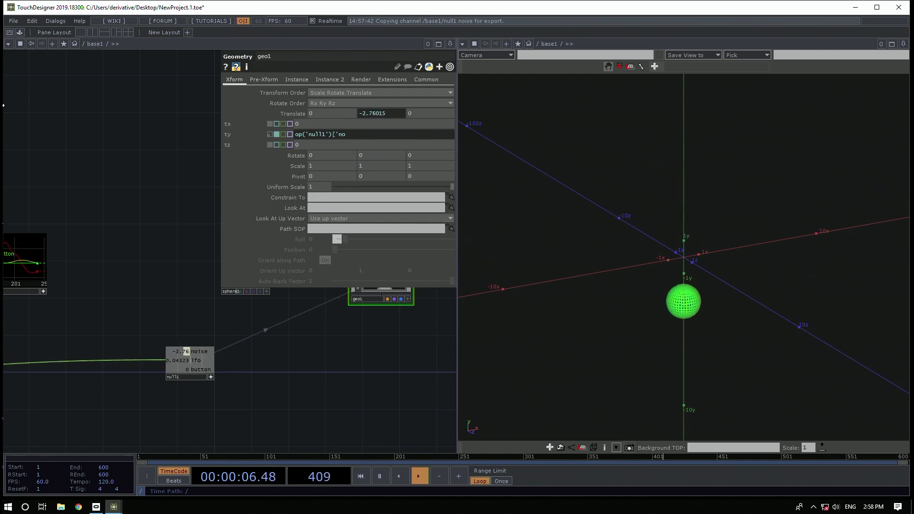
pyautogui.write("ise']")
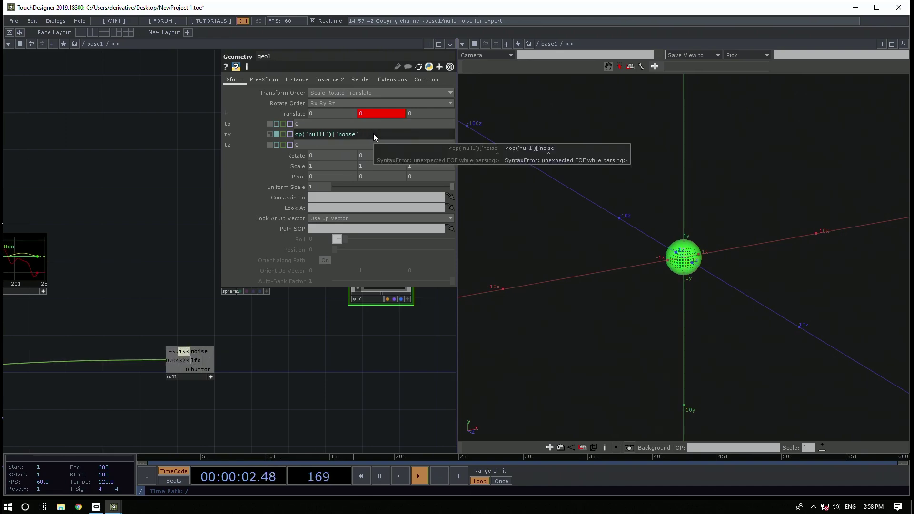
pyautogui.write(']')
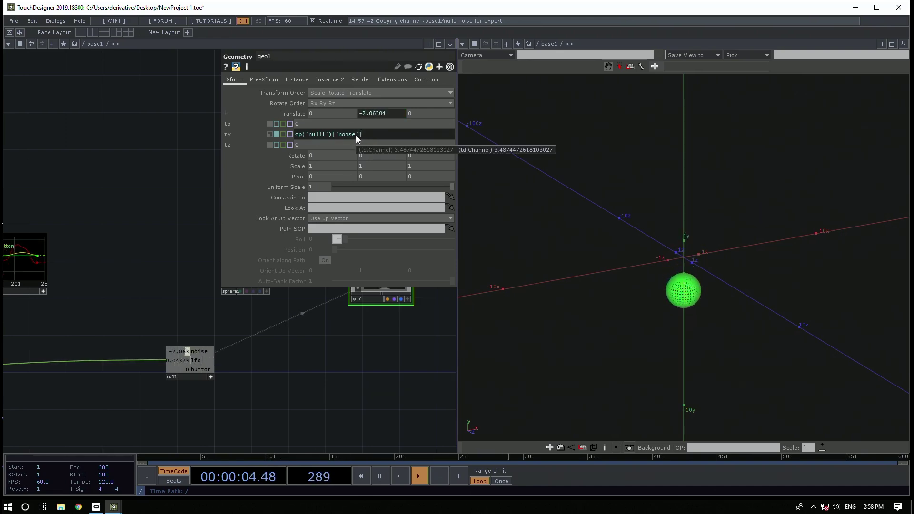
# Replace the channel name in the Translate Y expression with index 0, giving op('null1')[0]
pyautogui.moveTo(355, 135); pyautogui.dragTo(337, 135)
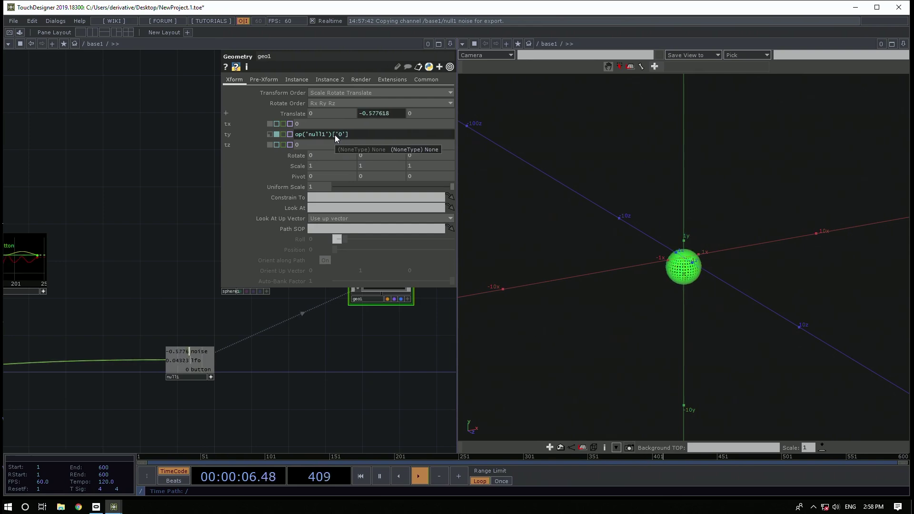
pyautogui.write('0')
pyautogui.press('Delete')
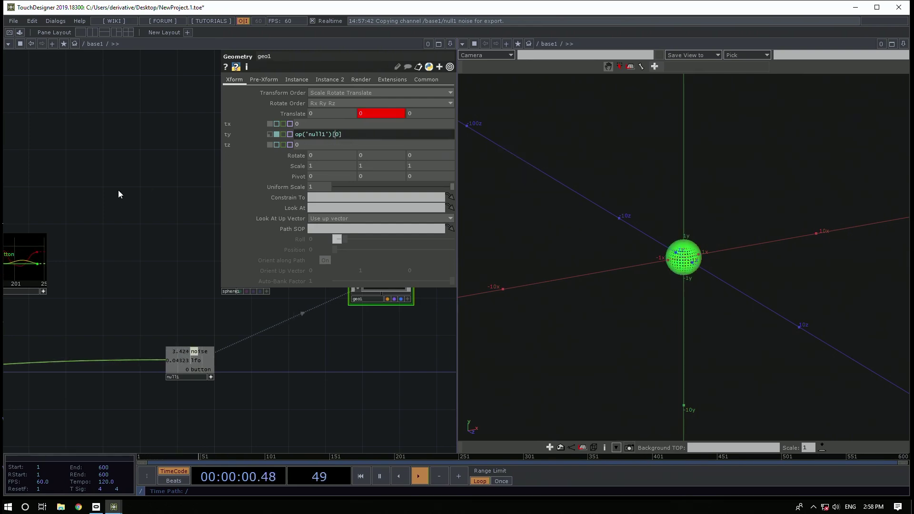
pyautogui.press('Escape')
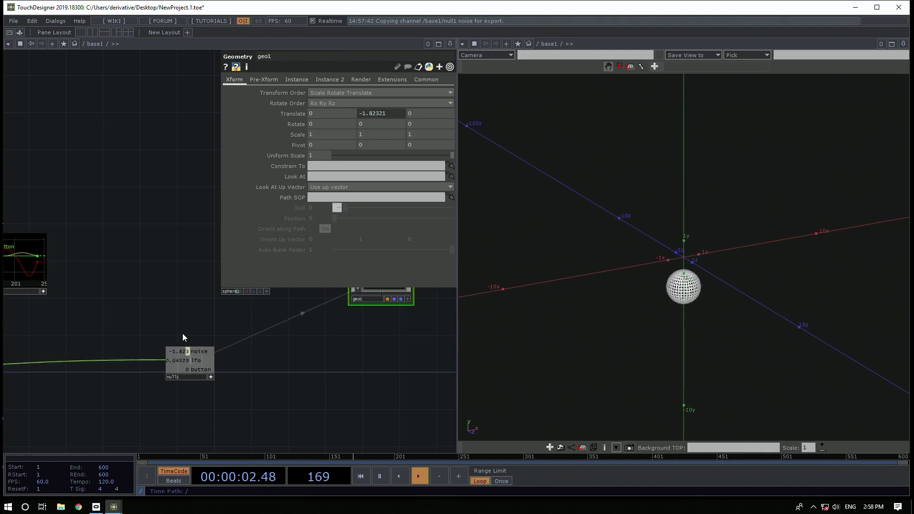
pyautogui.click(387, 113)
pyautogui.moveTo(339, 134)
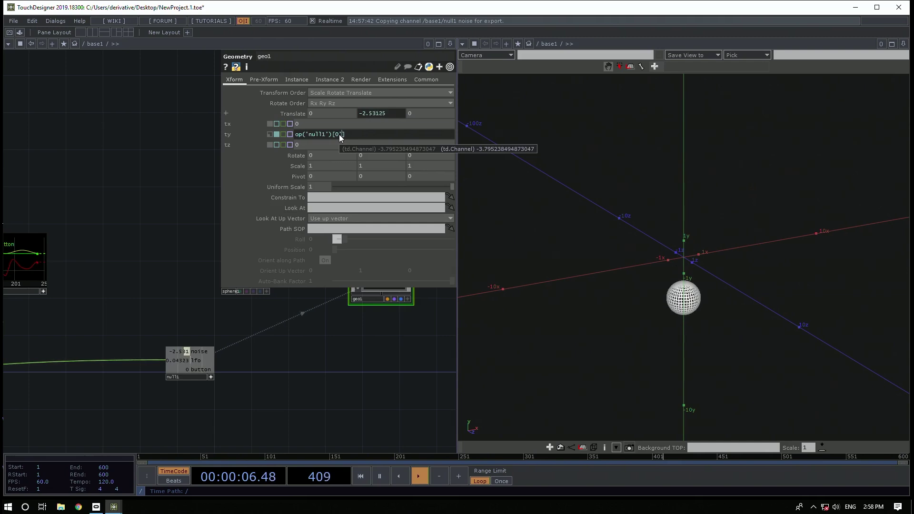
pyautogui.write("'")
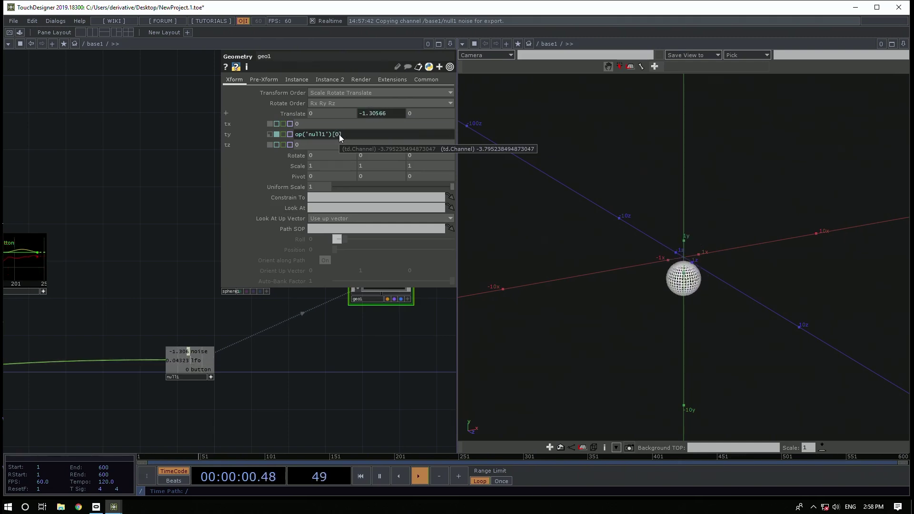
# Link the Null CHOP's noise channel to the Geometry COMP's Translate Y again as a CHOP Reference
pyautogui.click(158, 237)
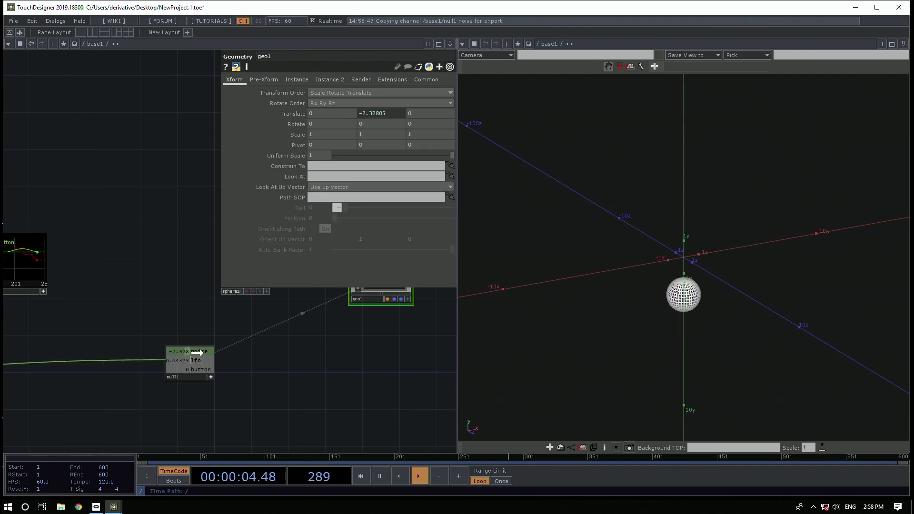
pyautogui.moveTo(316, 169); pyautogui.dragTo(388, 118)
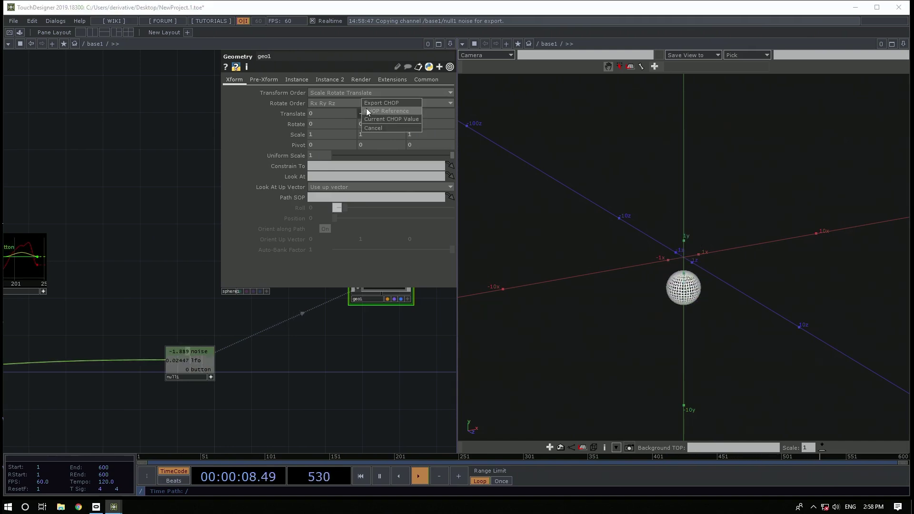
pyautogui.click(395, 112)
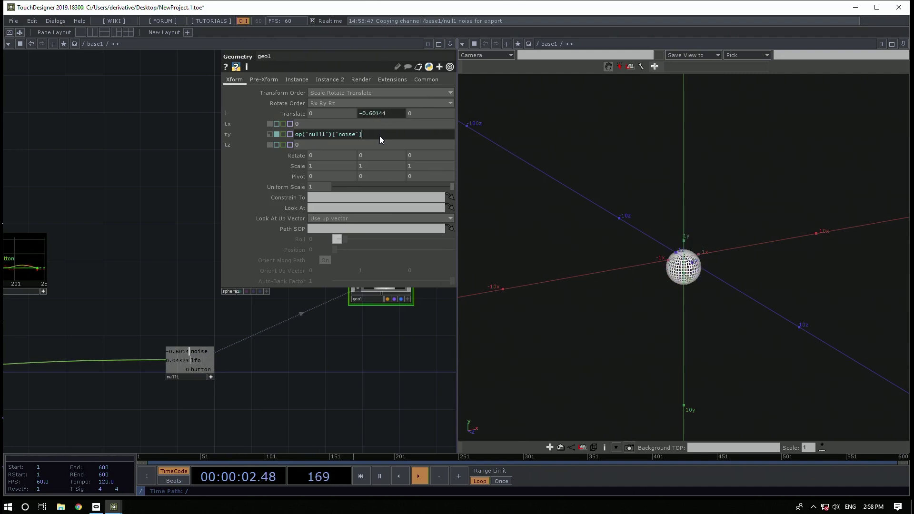
pyautogui.moveTo(274, 349); pyautogui.dragTo(270, 388)
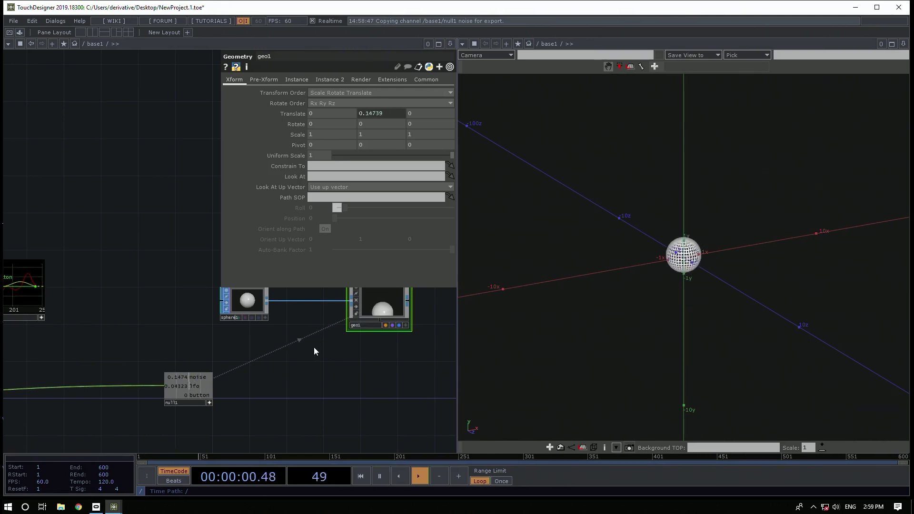
# Hide the parameters and review the network from the source CHOPs to the Geometry COMP alongside the moving sphere
pyautogui.press('p')
pyautogui.moveTo(324, 370); pyautogui.dragTo(327, 350)
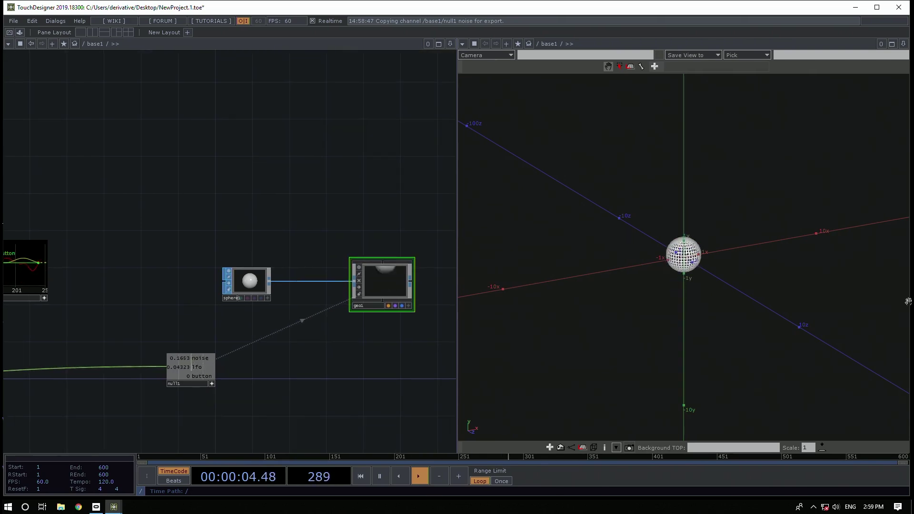
pyautogui.scroll(4, 702, 317)
pyautogui.scroll(-5, 702, 316)
pyautogui.scroll(-4, 332, 188)
pyautogui.moveTo(82, 234); pyautogui.dragTo(160, 236)
pyautogui.moveTo(78, 341); pyautogui.dragTo(229, 367)
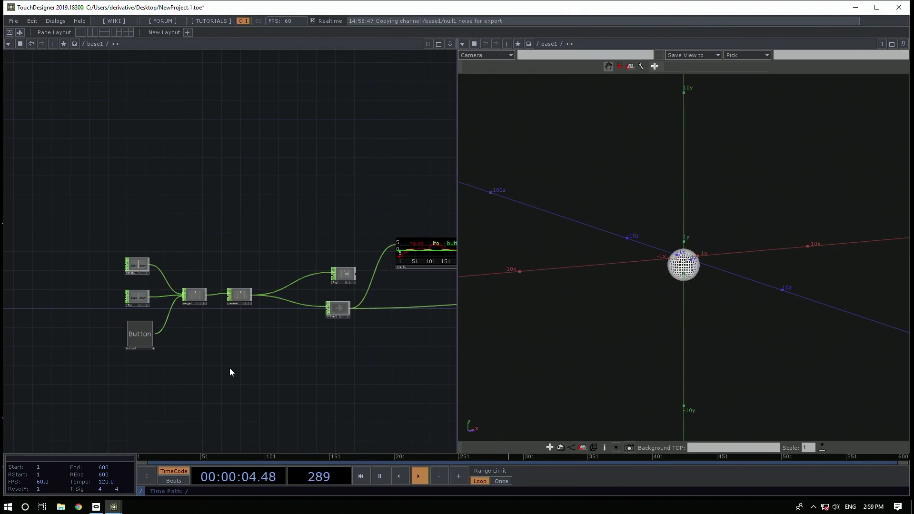
pyautogui.moveTo(240, 373); pyautogui.dragTo(214, 375)
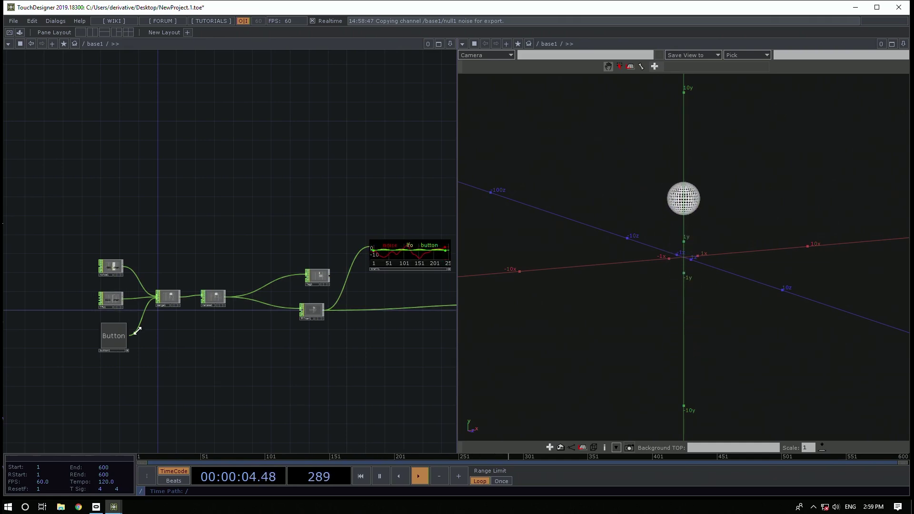
pyautogui.moveTo(177, 367); pyautogui.dragTo(56, 383)
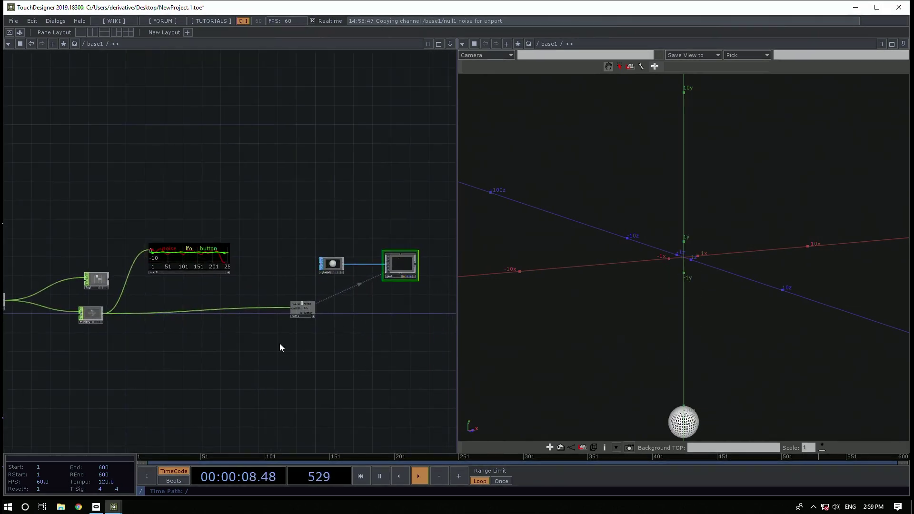
# Change the channel in the Geometry COMP's Translate Y expression to lfo, giving op('null1')['lfo']
pyautogui.click(402, 264)
pyautogui.press('p')
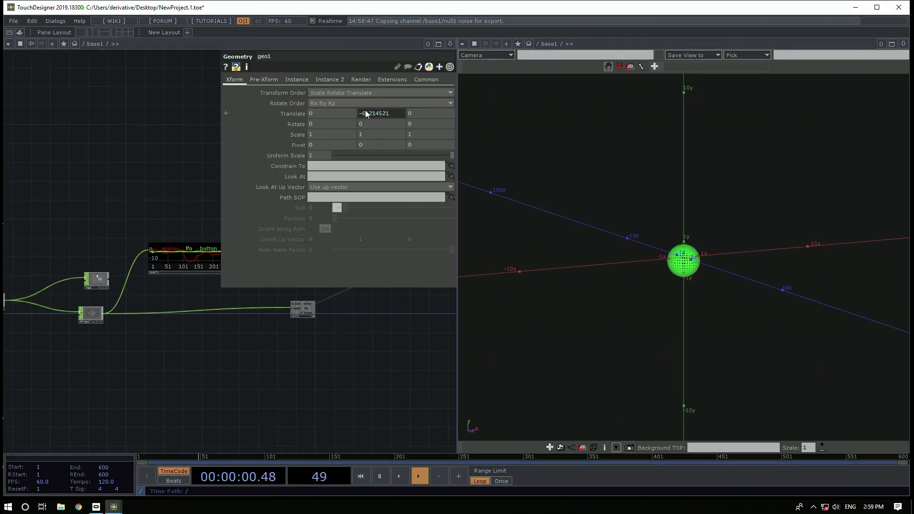
pyautogui.click(379, 115)
pyautogui.doubleClick(348, 134)
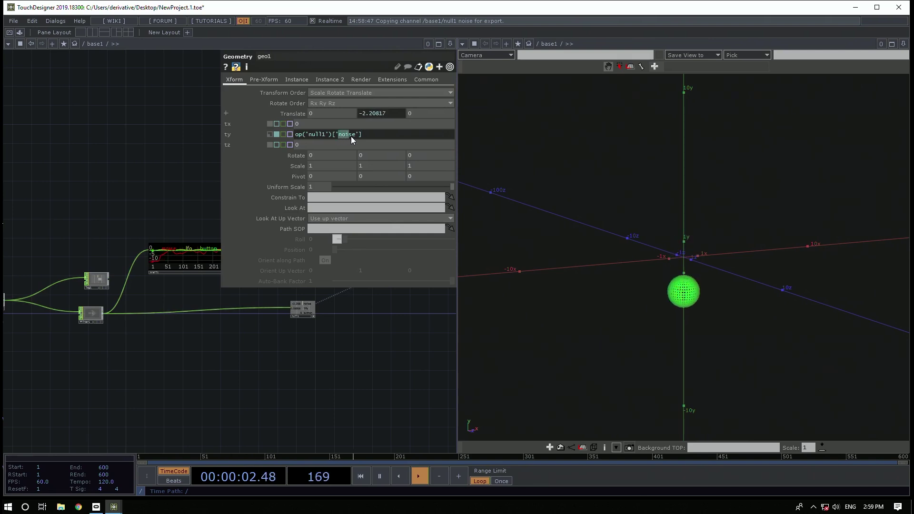
pyautogui.write('lfo')
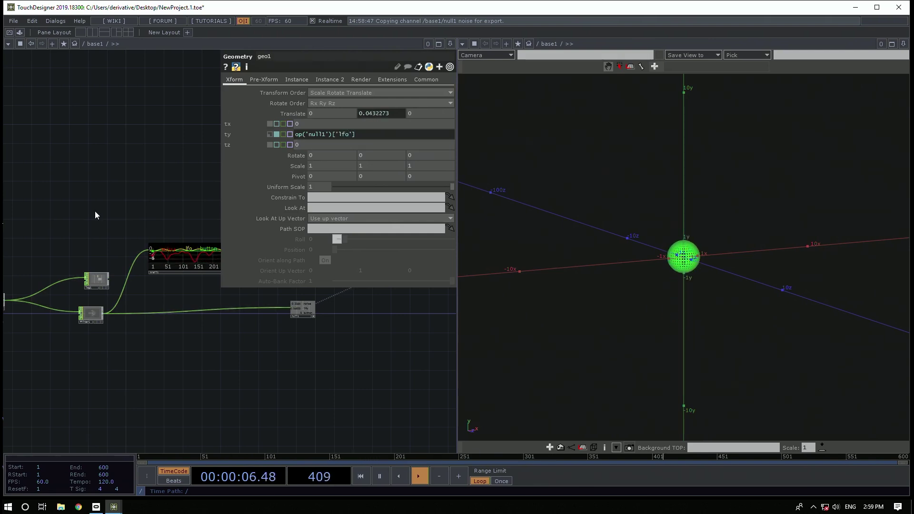
# Move the LFO CHOP farther from the Merge CHOP and insert a Math CHOP on the wire between them
pyautogui.moveTo(94, 213); pyautogui.dragTo(274, 266)
pyautogui.scroll(4, 70, 322)
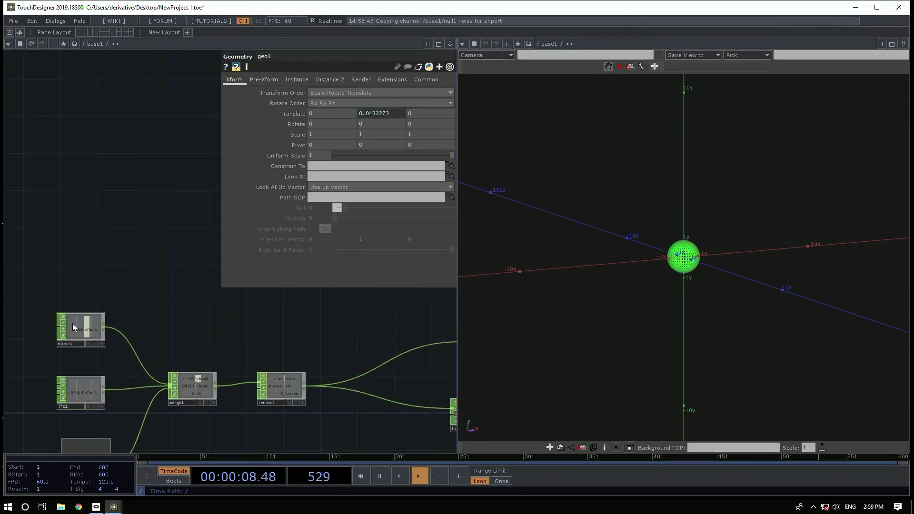
pyautogui.click(76, 392)
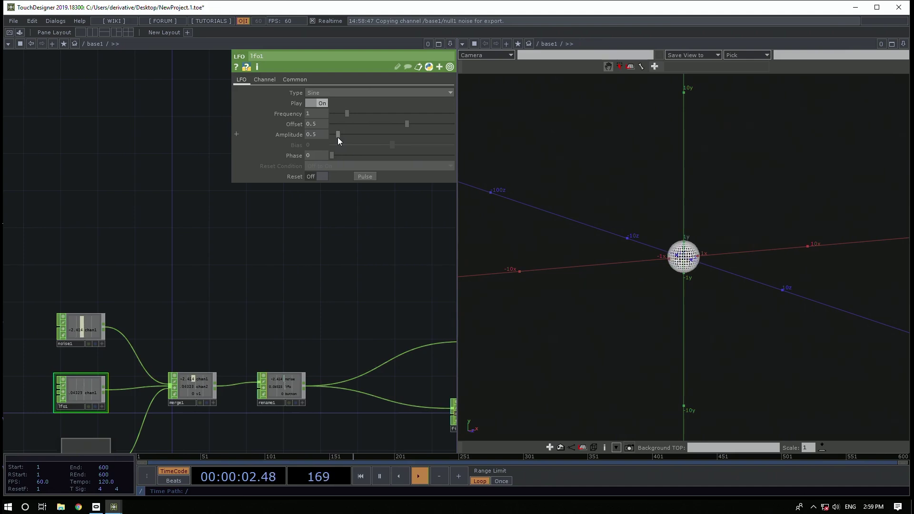
pyautogui.moveTo(222, 317); pyautogui.dragTo(391, 174)
pyautogui.moveTo(249, 257); pyautogui.dragTo(133, 256)
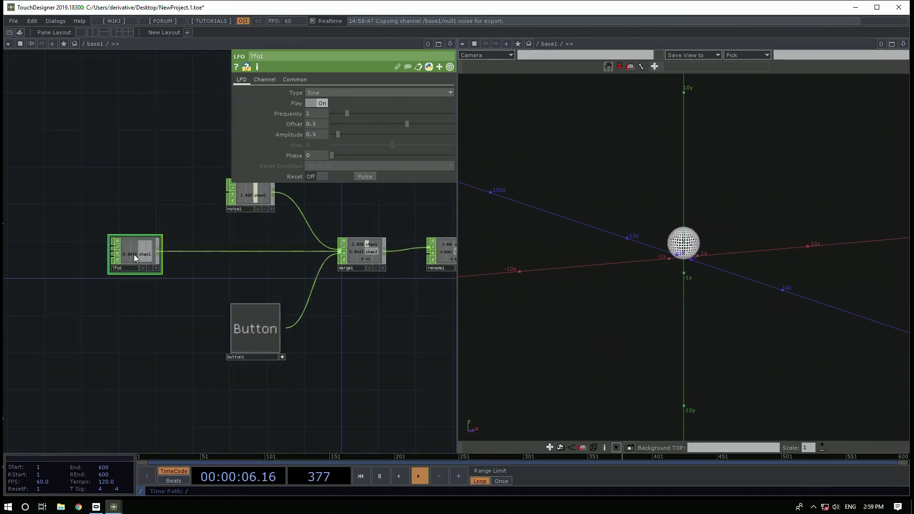
pyautogui.rightClick(162, 250)
pyautogui.write('ma')
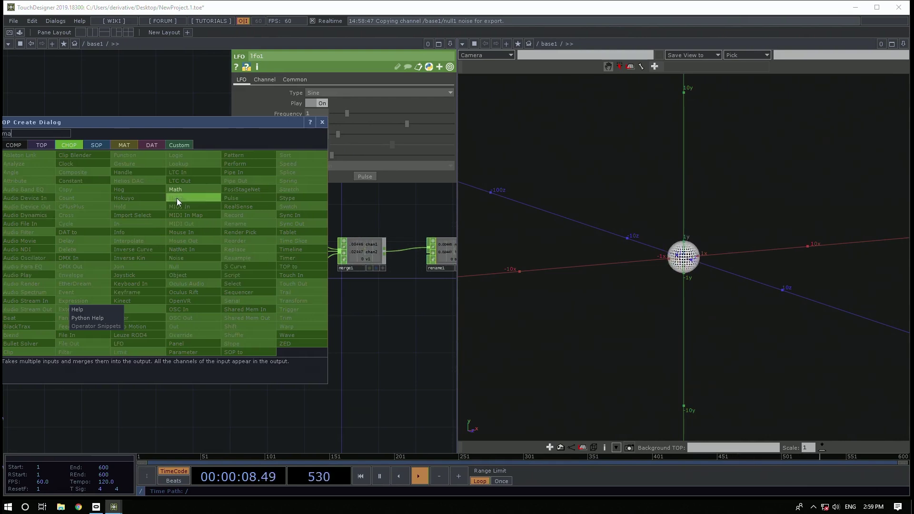
pyautogui.click(176, 189)
pyautogui.click(199, 252)
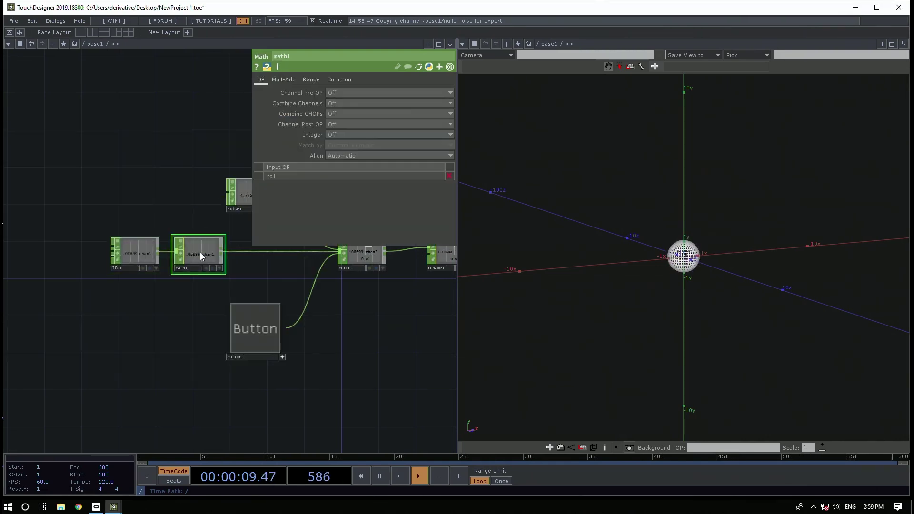
# Set the Math CHOP's Multiply to 10 to enlarge the sphere's LFO-driven movement
pyautogui.click(290, 80)
pyautogui.click(336, 103)
pyautogui.write('10')
pyautogui.press('Return')
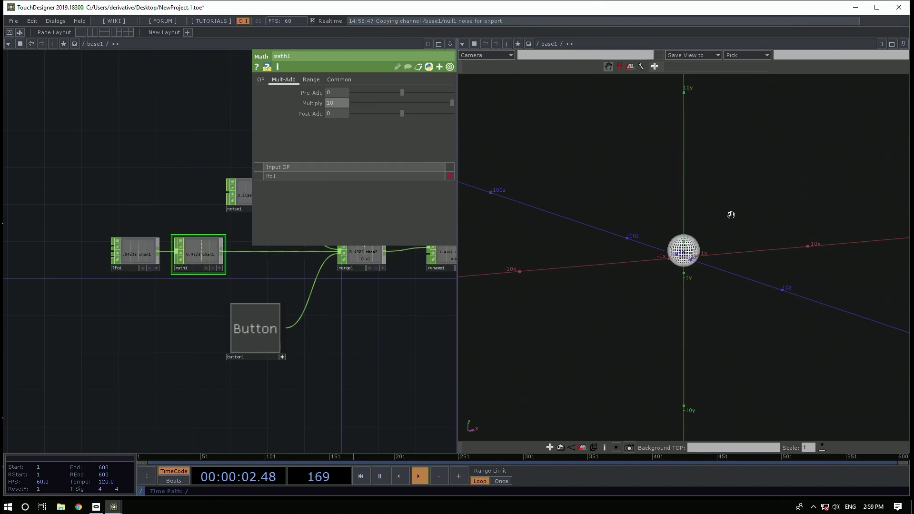
pyautogui.scroll(-4, 718, 225)
pyautogui.moveTo(689, 224); pyautogui.dragTo(710, 222)
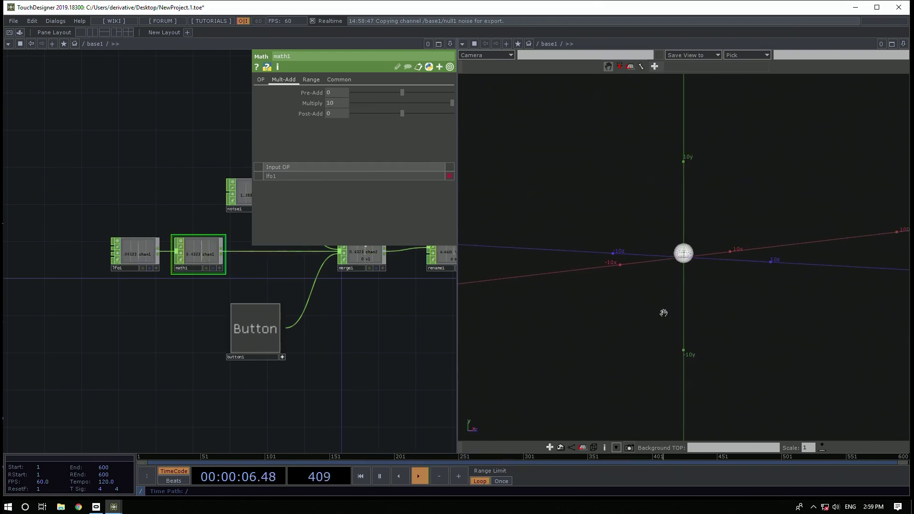
# Display the LFO CHOP's parameters to examine the source of the sphere's motion
pyautogui.moveTo(278, 381); pyautogui.dragTo(180, 426)
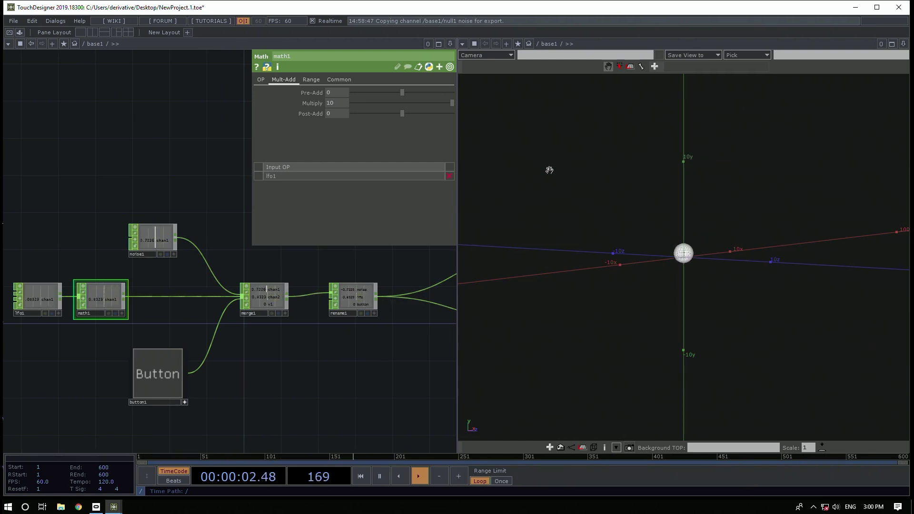
pyautogui.moveTo(304, 398); pyautogui.dragTo(314, 394)
pyautogui.moveTo(225, 393); pyautogui.dragTo(310, 373)
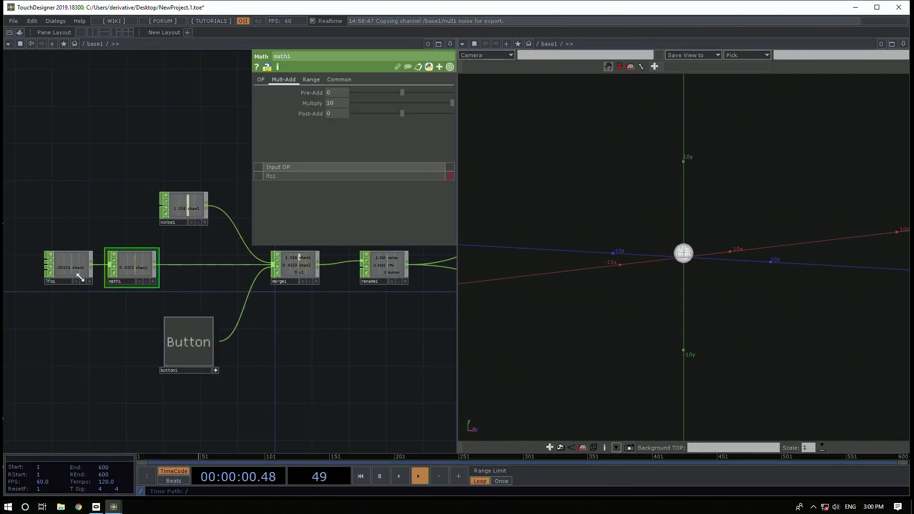
pyautogui.click(71, 263)
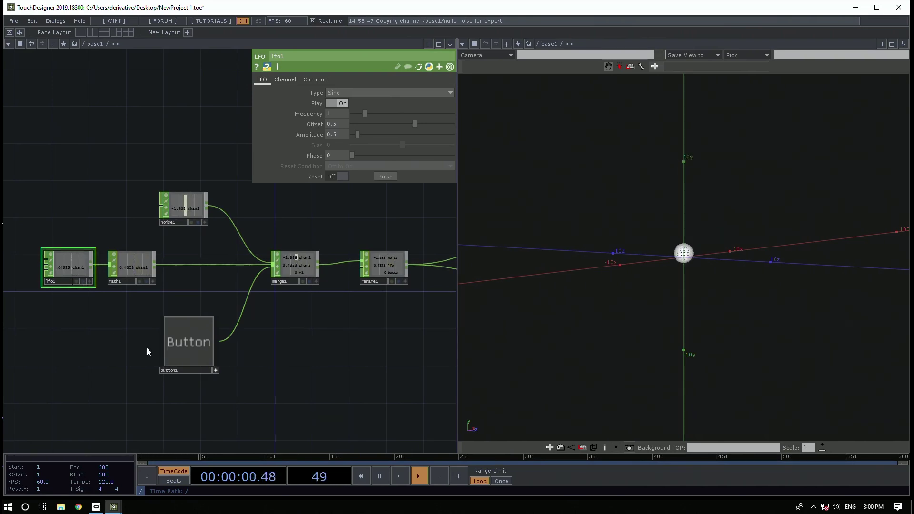
# Change the channel in the Geometry COMP's Translate Y expression to button, giving op('null1')['button']
pyautogui.moveTo(321, 368); pyautogui.dragTo(200, 363)
pyautogui.scroll(-2, 256, 371)
pyautogui.moveTo(283, 371); pyautogui.dragTo(169, 375)
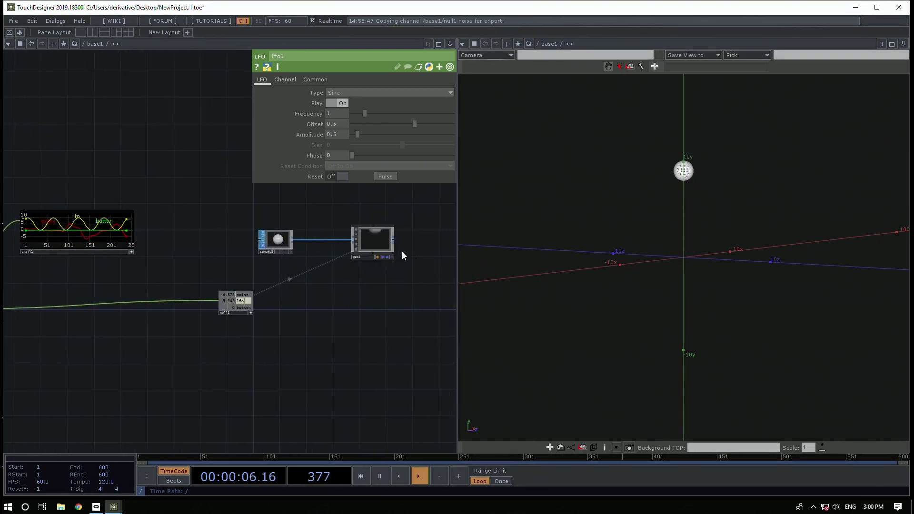
pyautogui.click(377, 238)
pyautogui.click(379, 121)
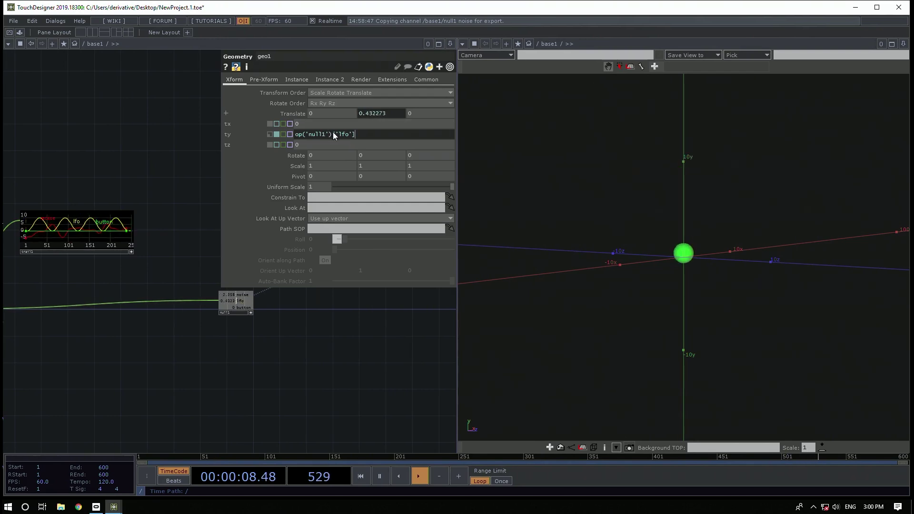
pyautogui.moveTo(338, 134); pyautogui.dragTo(349, 135)
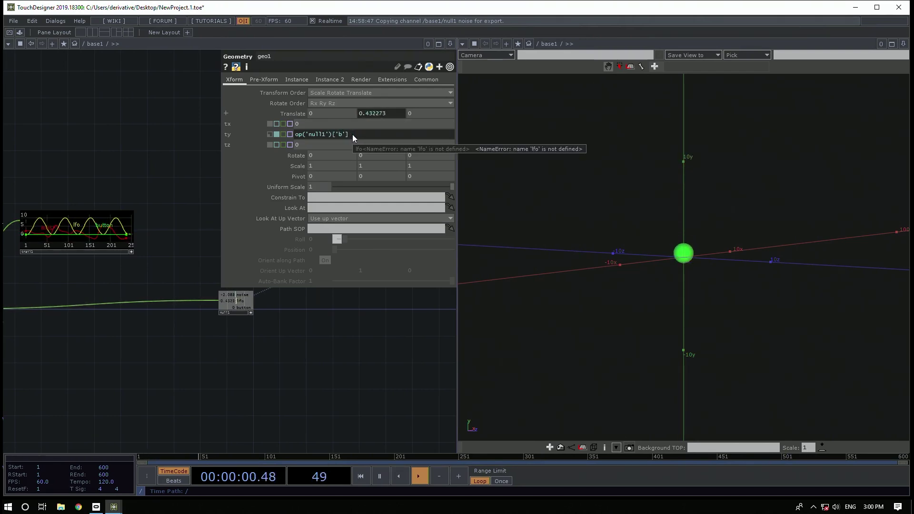
pyautogui.write('buttonm')
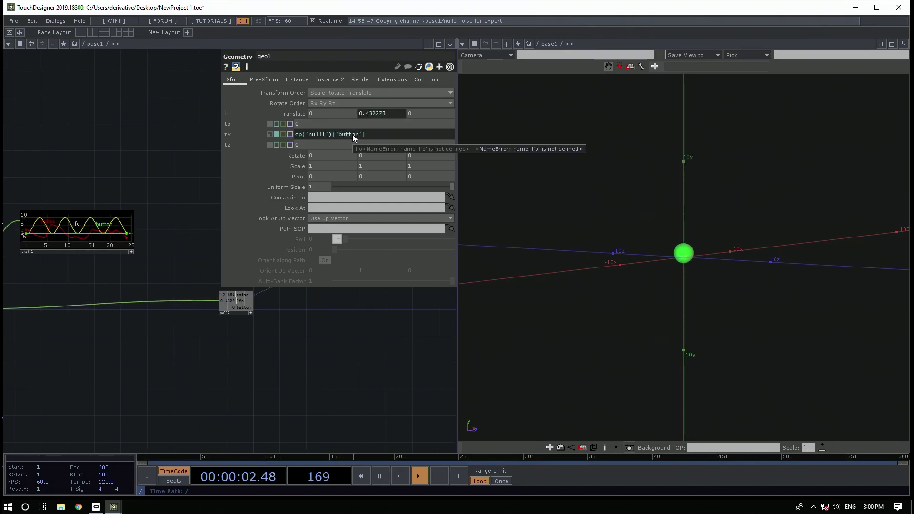
pyautogui.press('BackSpace')
pyautogui.press('Return')
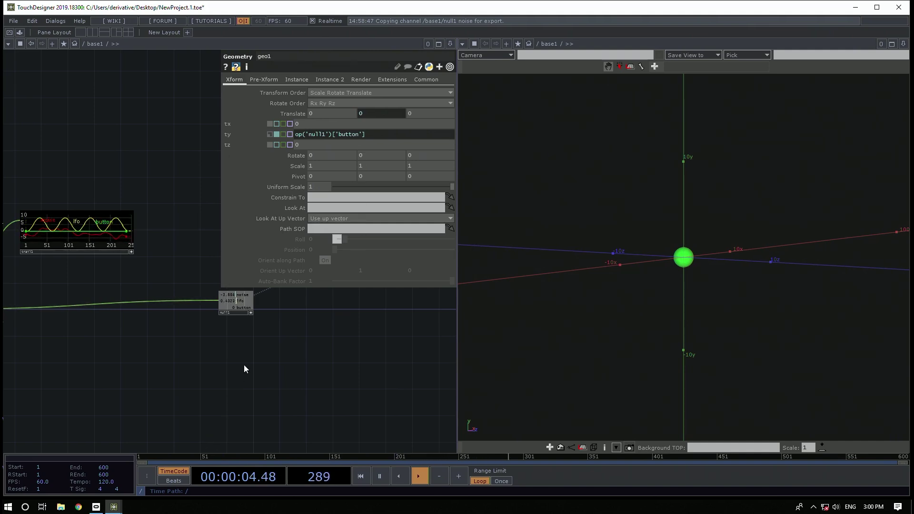
# Toggle the Button COMP on and off to test how it moves the sphere along Y
pyautogui.moveTo(273, 353); pyautogui.dragTo(414, 351)
pyautogui.scroll(-3, 416, 351)
pyautogui.moveTo(27, 344); pyautogui.dragTo(286, 350)
pyautogui.moveTo(180, 360); pyautogui.dragTo(81, 381)
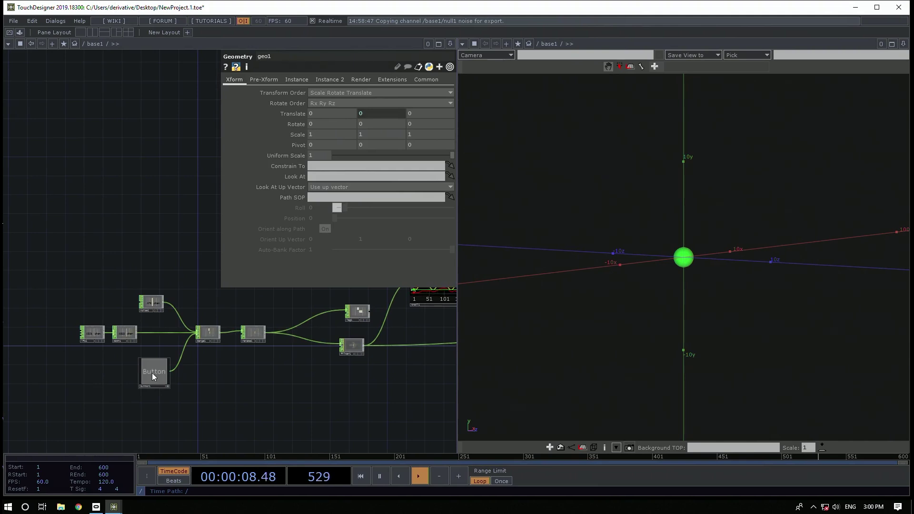
pyautogui.click(152, 372)
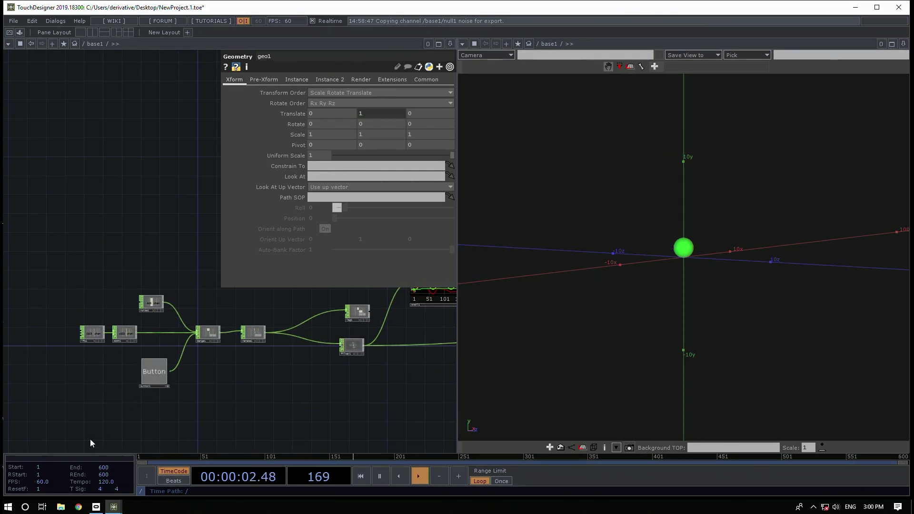
pyautogui.click(156, 373)
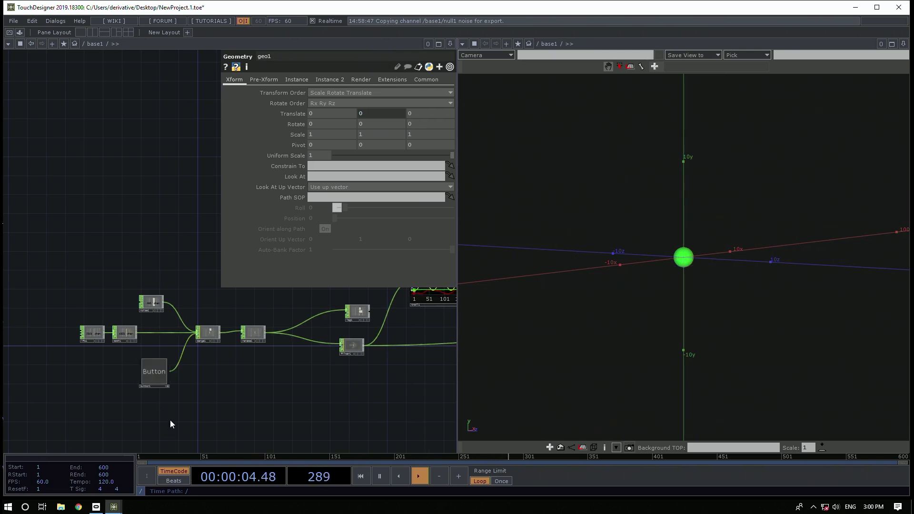
# Display the Filter CHOP's parameters and toggle the button on and off to observe the smoothed sphere movement
pyautogui.scroll(2, 165, 408)
pyautogui.moveTo(191, 395); pyautogui.dragTo(20, 387)
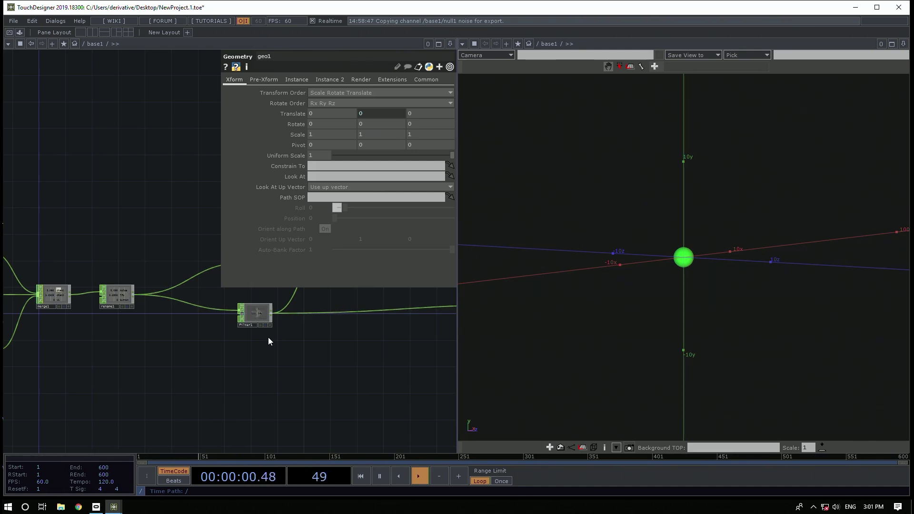
pyautogui.moveTo(220, 360); pyautogui.dragTo(366, 376)
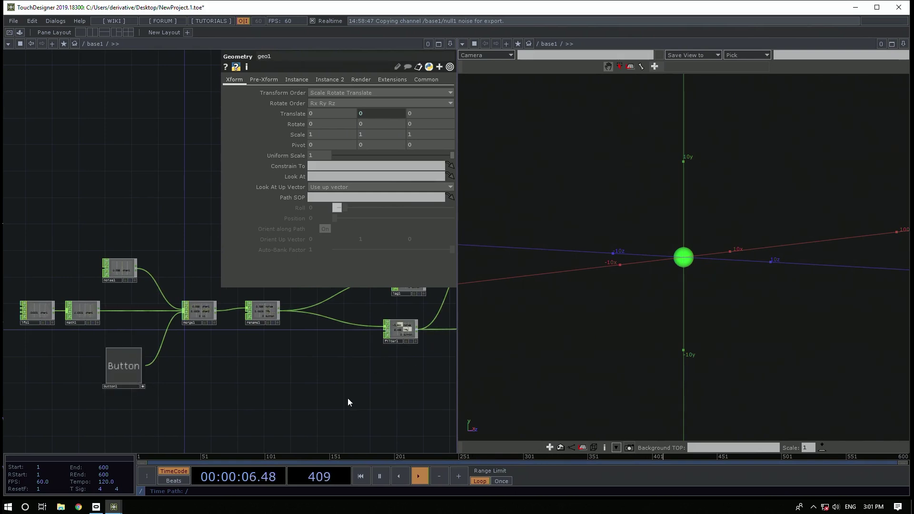
pyautogui.moveTo(349, 402); pyautogui.dragTo(291, 355)
pyautogui.click(312, 329)
pyautogui.moveTo(162, 361); pyautogui.dragTo(224, 357)
pyautogui.click(101, 363)
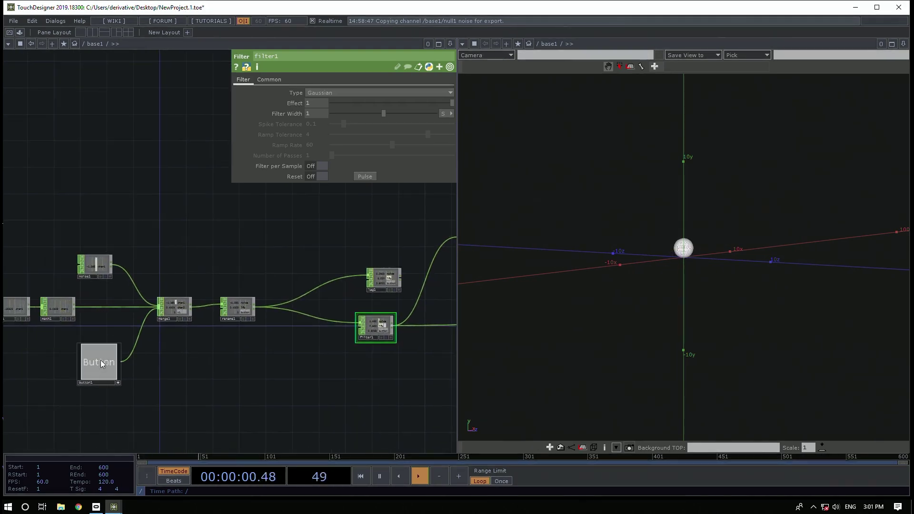
pyautogui.click(101, 360)
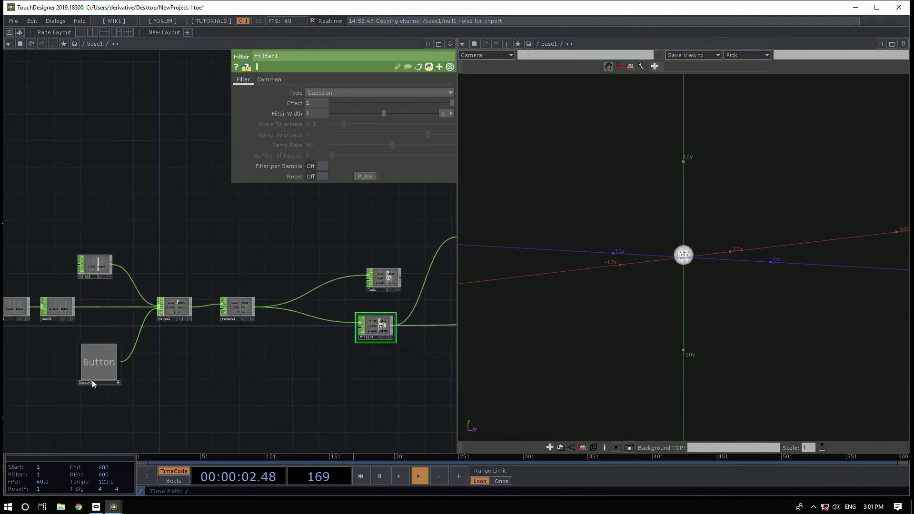
# Insert a Math CHOP between the Button COMP and the Merge CHOP and set its Multiply to 10
pyautogui.moveTo(267, 379); pyautogui.dragTo(257, 378)
pyautogui.rightClick(109, 361)
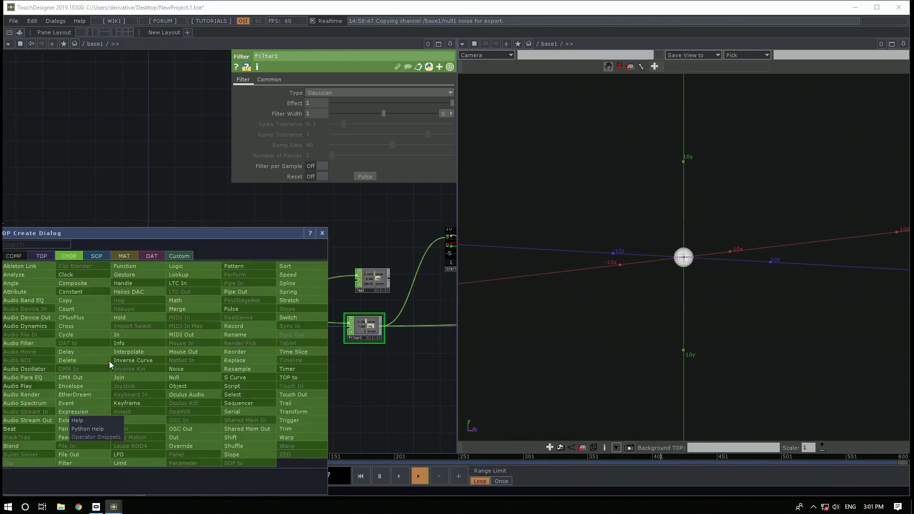
pyautogui.press('Escape')
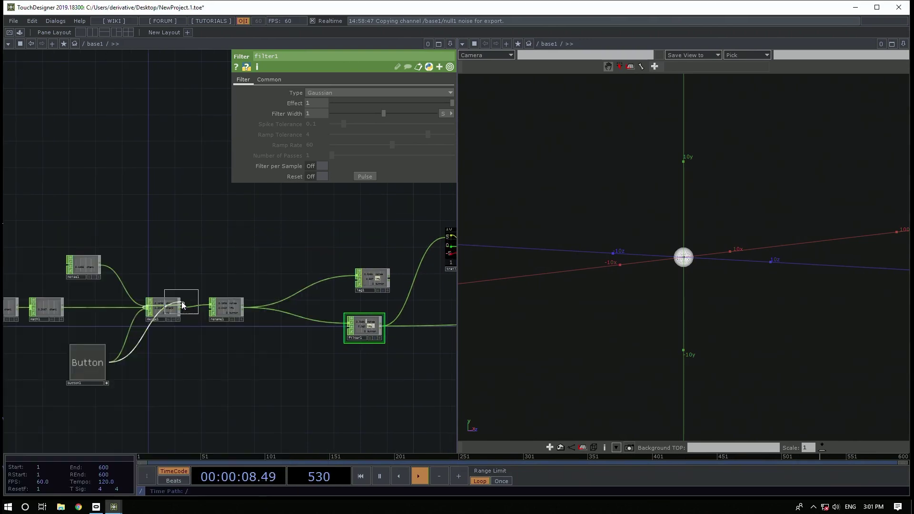
pyautogui.click(134, 365)
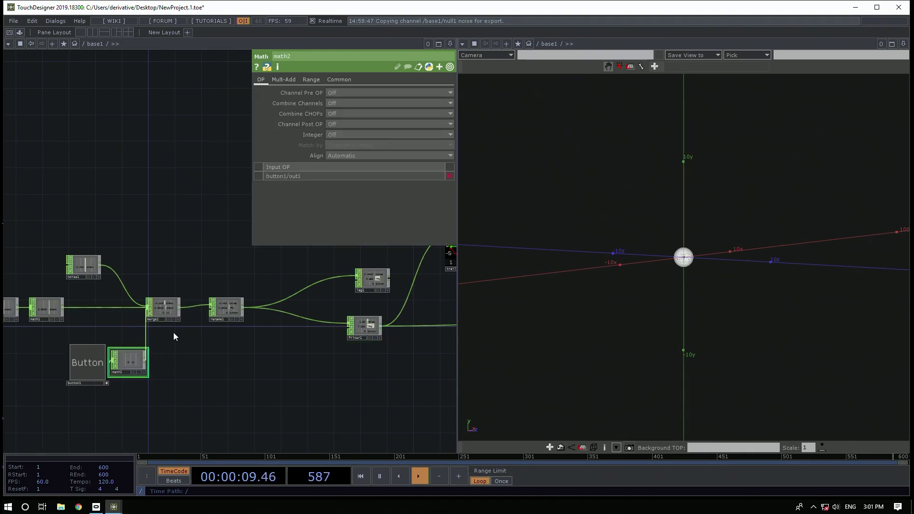
pyautogui.click(288, 80)
pyautogui.click(344, 101)
pyautogui.write('10')
pyautogui.press('Return')
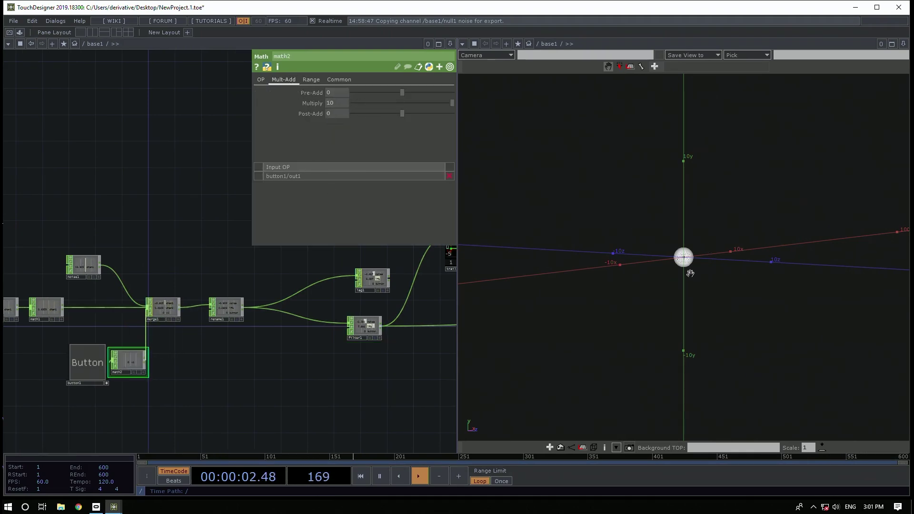
# Toggle the button to test the sphere's larger movement and move the Button COMP farther from its Math CHOP
pyautogui.click(89, 369)
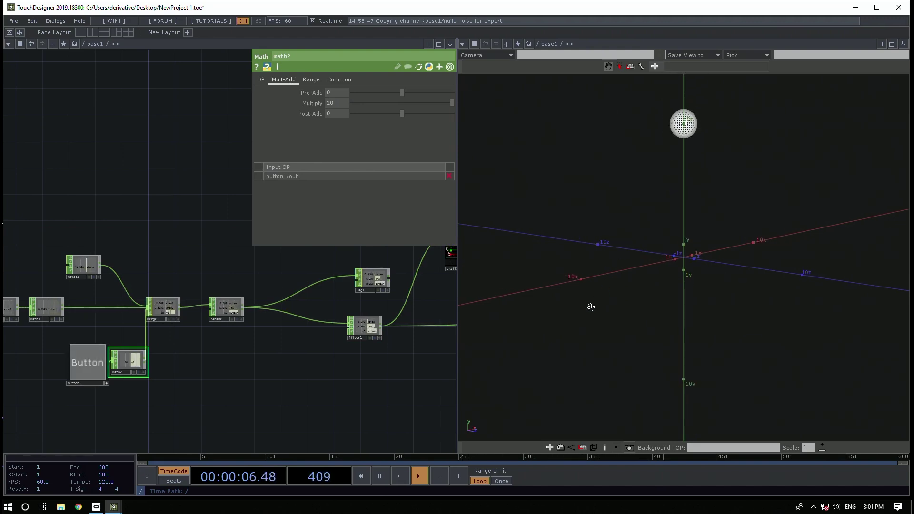
pyautogui.click(98, 361)
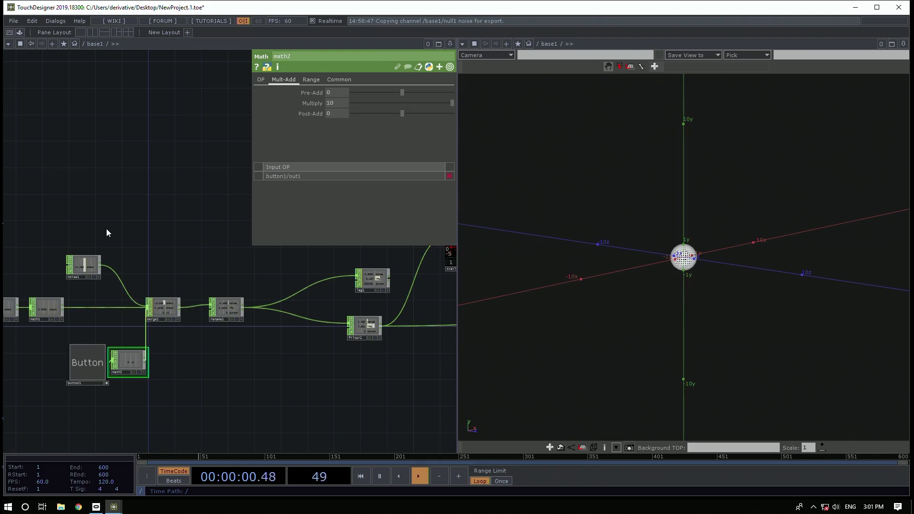
pyautogui.click(107, 383)
pyautogui.moveTo(82, 370); pyautogui.dragTo(65, 370)
pyautogui.click(90, 383)
pyautogui.click(83, 360)
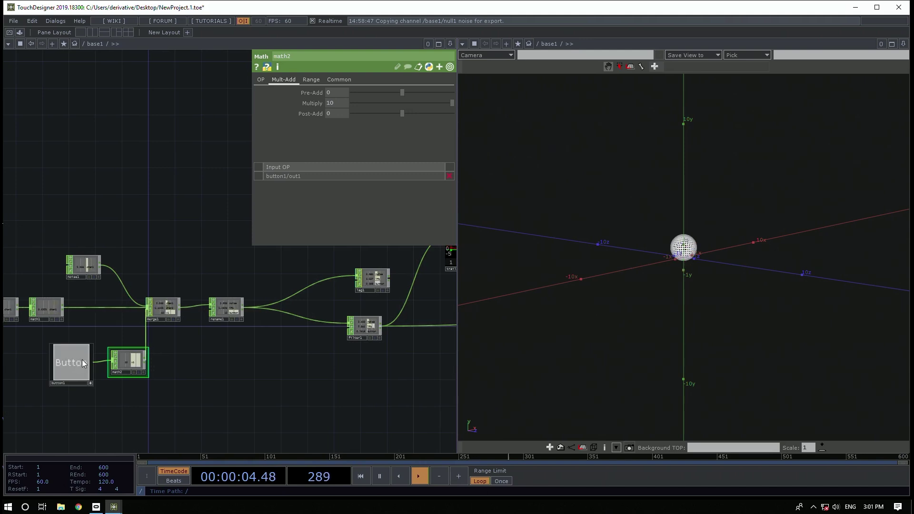
# Change the Button COMP's Button Type to Momentary
pyautogui.click(90, 383)
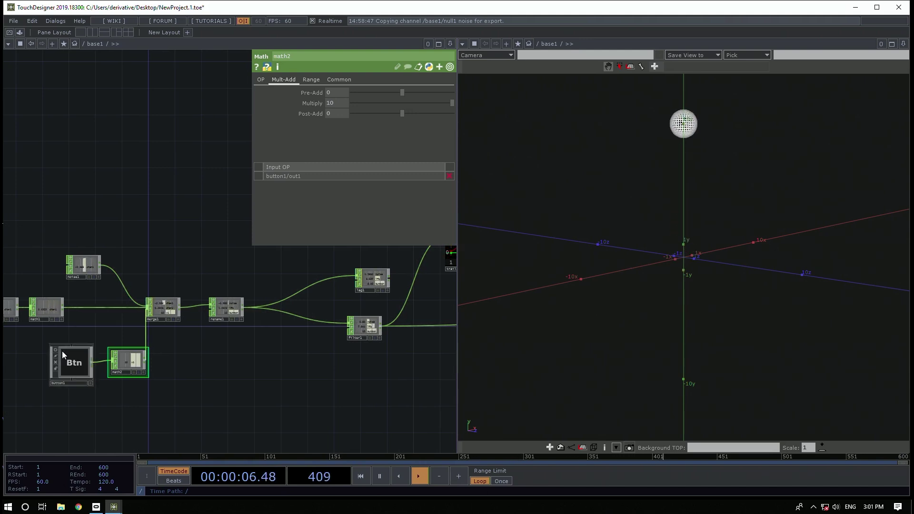
pyautogui.click(84, 364)
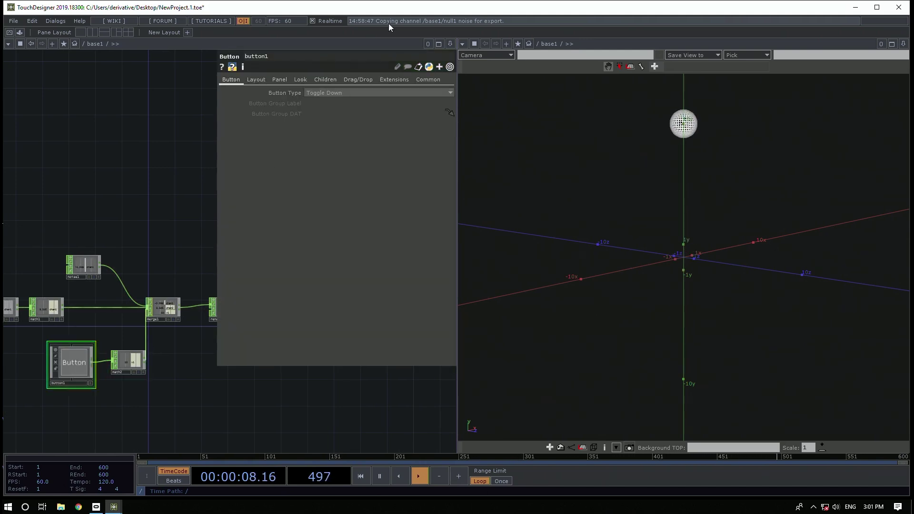
pyautogui.click(313, 93)
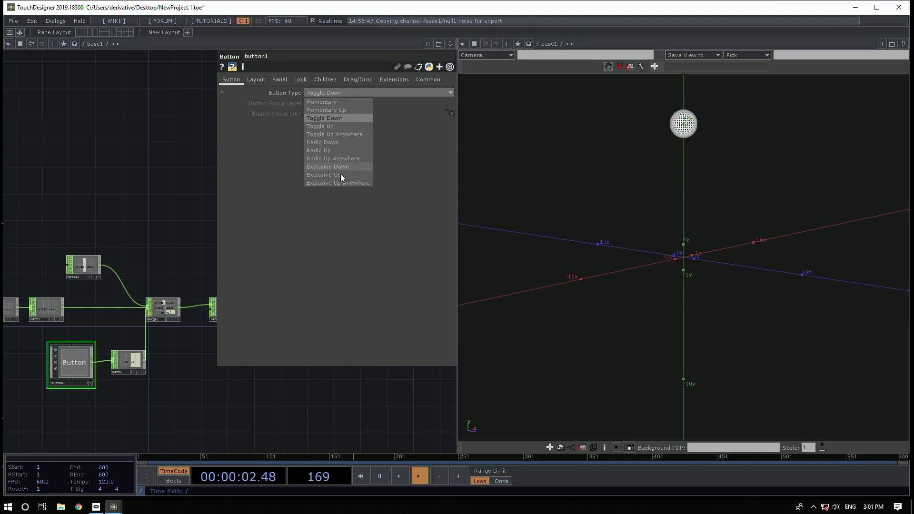
pyautogui.click(347, 102)
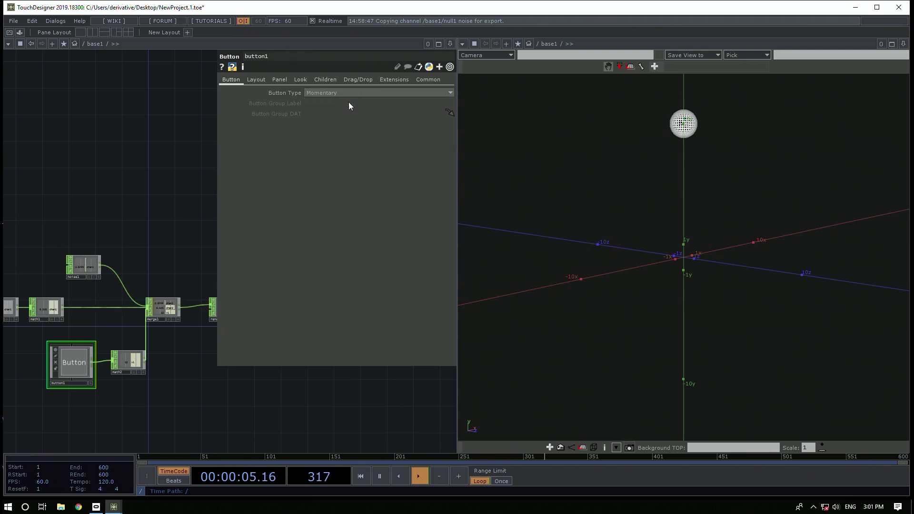
# Make the Button COMP's viewer interactive again and trigger it to test the momentary behaviour on the sphere
pyautogui.click(89, 381)
pyautogui.moveTo(79, 367); pyautogui.dragTo(78, 367)
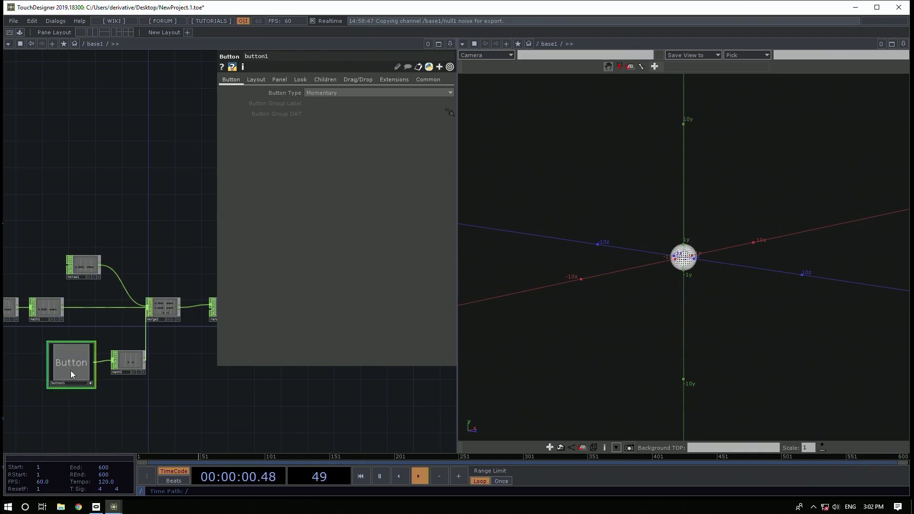
pyautogui.click(70, 369)
# Hide the parameter display and examine the whole network from the input CHOPs to the Geometry COMP while triggering the button
pyautogui.scroll(5, 161, 364)
pyautogui.moveTo(16, 285); pyautogui.dragTo(161, 312)
pyautogui.scroll(-4, 159, 312)
pyautogui.moveTo(290, 394); pyautogui.dragTo(227, 403)
pyautogui.press('p')
pyautogui.moveTo(304, 395); pyautogui.dragTo(219, 380)
pyautogui.scroll(-3, 218, 380)
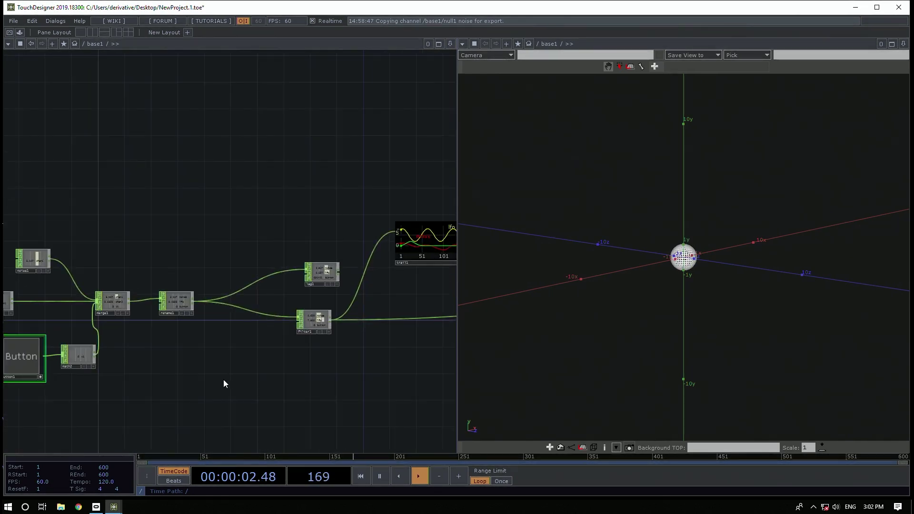
pyautogui.scroll(-2, 262, 382)
pyautogui.moveTo(295, 387); pyautogui.dragTo(225, 376)
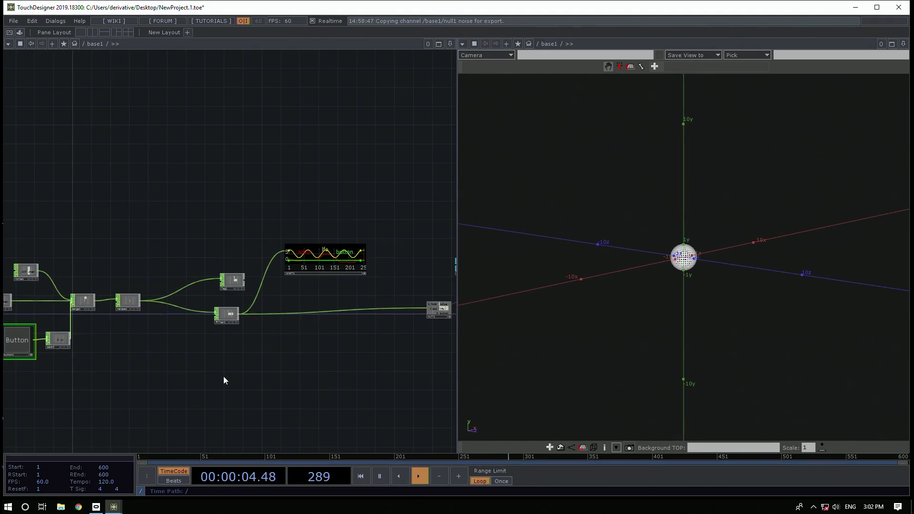
pyautogui.moveTo(305, 371); pyautogui.dragTo(184, 368)
pyautogui.moveTo(269, 362); pyautogui.dragTo(359, 352)
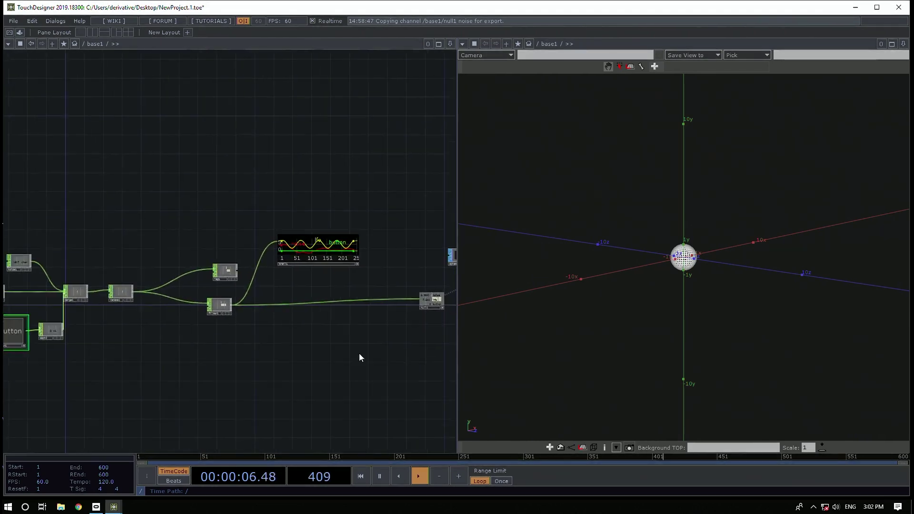
pyautogui.moveTo(293, 352); pyautogui.dragTo(223, 348)
pyautogui.scroll(-2, 222, 349)
pyautogui.click(53, 335)
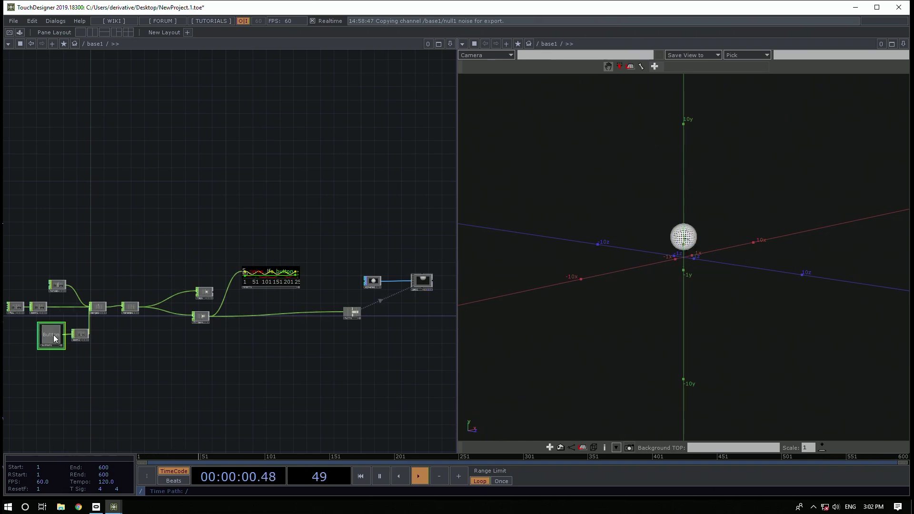
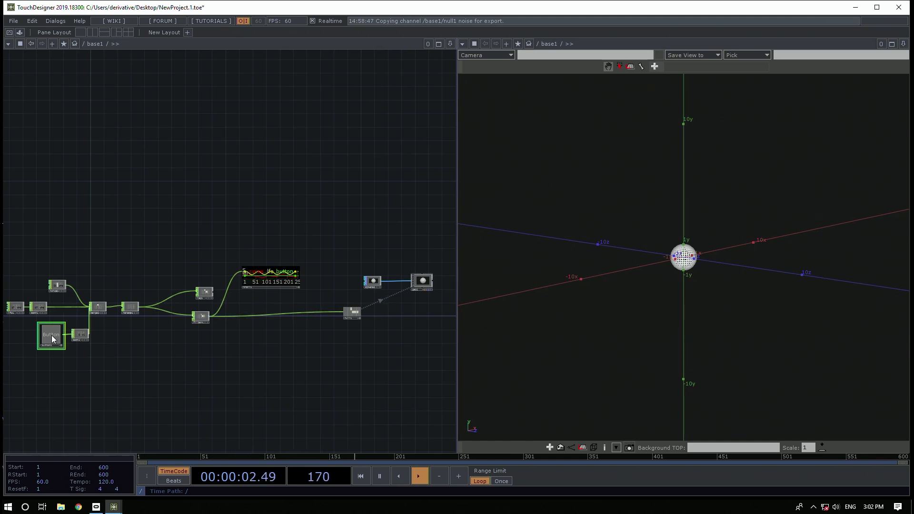
# Move the button's Math CHOP away from the Merge CHOP, closer to the Button COMP, to tidy the wiring
pyautogui.moveTo(143, 389); pyautogui.dragTo(289, 380)
pyautogui.moveTo(211, 335); pyautogui.dragTo(241, 316, button='middle')
pyautogui.moveTo(241, 316); pyautogui.dragTo(156, 323)
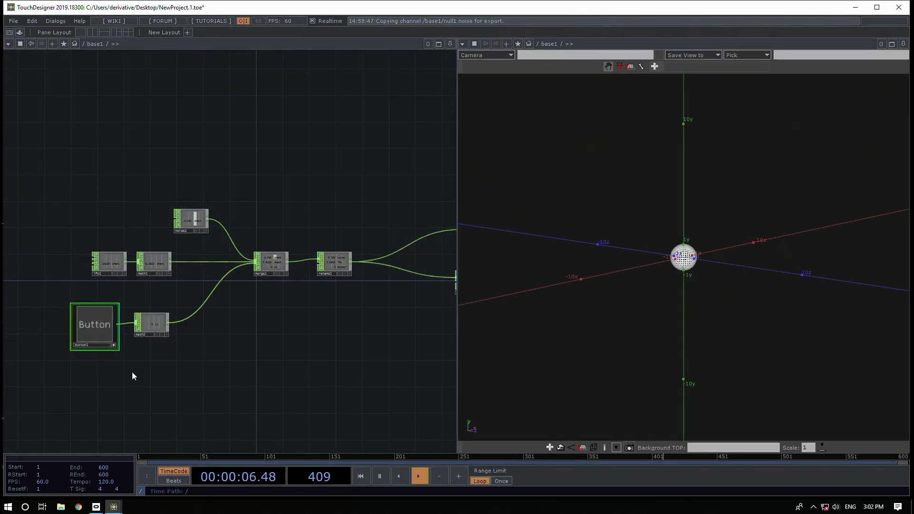
# Review the input branches feeding the Merge CHOP and display the Noise CHOP's parameters
pyautogui.moveTo(248, 390); pyautogui.dragTo(107, 390)
pyautogui.moveTo(145, 381); pyautogui.dragTo(136, 385, button='middle')
pyautogui.moveTo(112, 368); pyautogui.dragTo(171, 348)
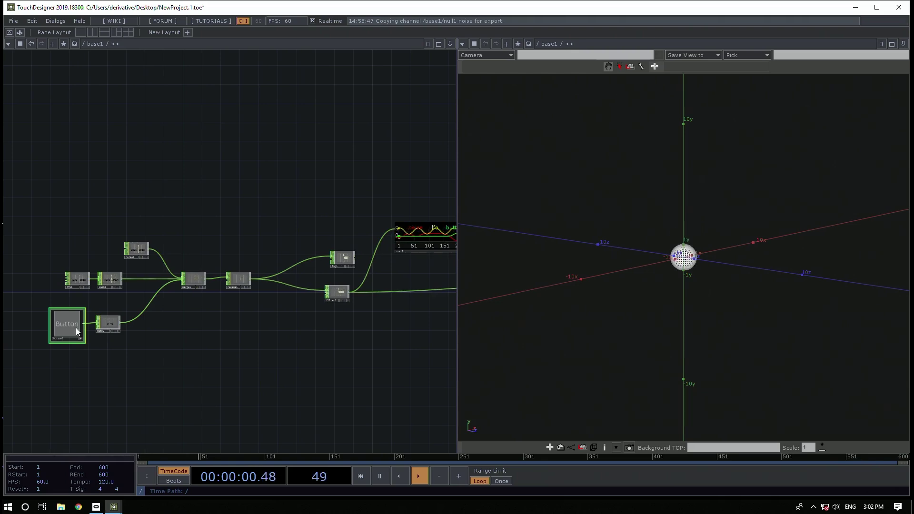
pyautogui.scroll(2, 169, 331)
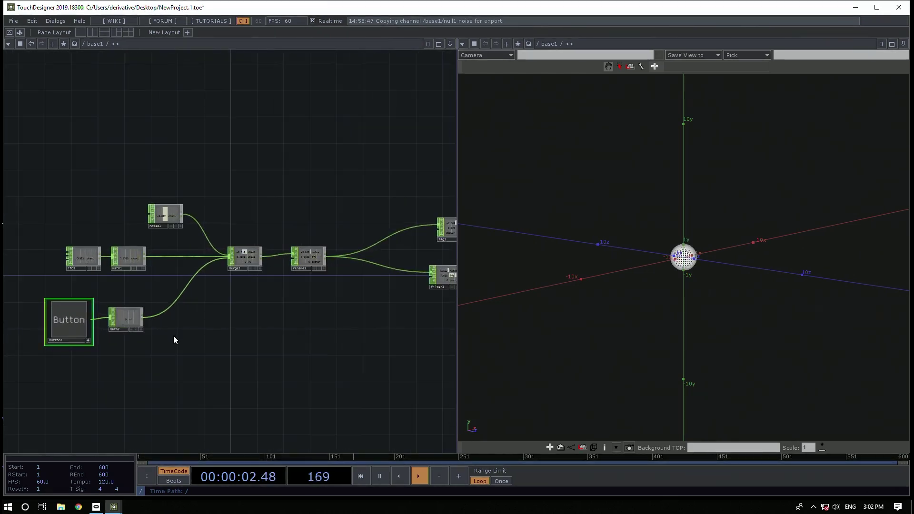
pyautogui.moveTo(193, 347); pyautogui.dragTo(217, 334)
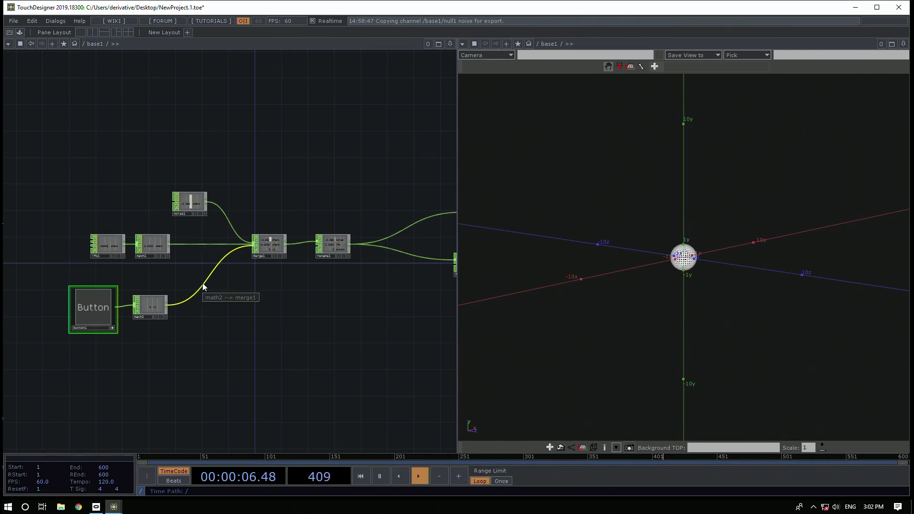
pyautogui.click(192, 205)
pyautogui.moveTo(292, 187); pyautogui.dragTo(281, 198)
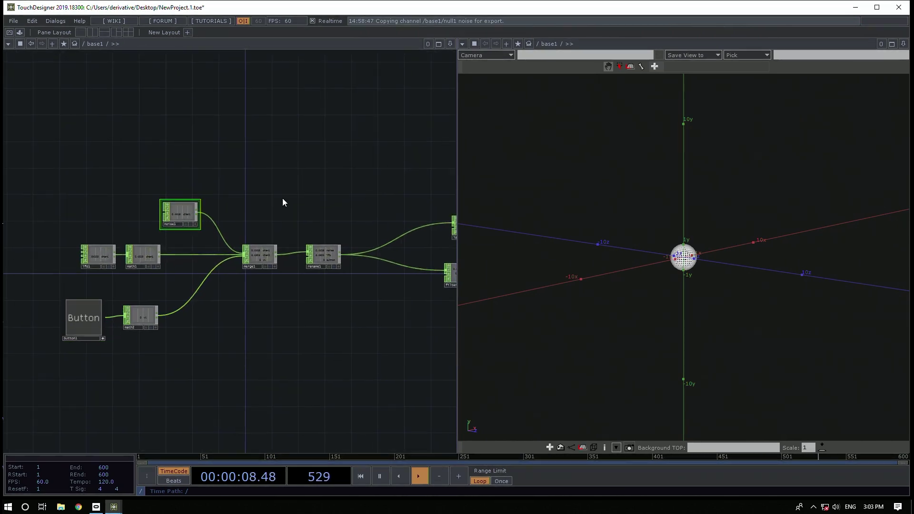
pyautogui.press('p')
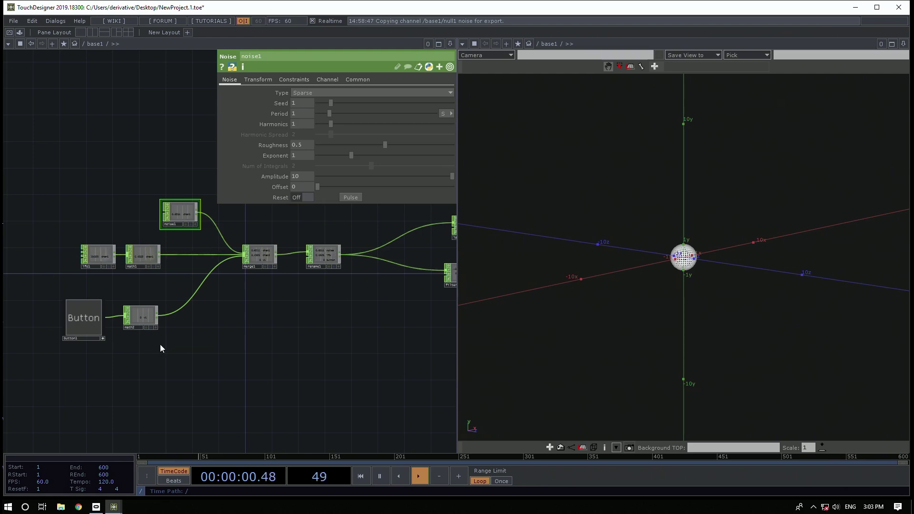
# Drive the Noise CHOP's Amplitude with a CHOP reference to the button Math CHOP's v1 channel
pyautogui.scroll(2, 160, 344)
pyautogui.moveTo(174, 335); pyautogui.dragTo(309, 175)
pyautogui.click(158, 328)
# Display the Geometry COMP's parameters and examine the expression that drives its Translate Y
pyautogui.moveTo(256, 329); pyautogui.dragTo(132, 344)
pyautogui.scroll(-5, 95, 341)
pyautogui.moveTo(257, 359); pyautogui.dragTo(139, 360)
pyautogui.scroll(3, 330, 307)
pyautogui.click(332, 247)
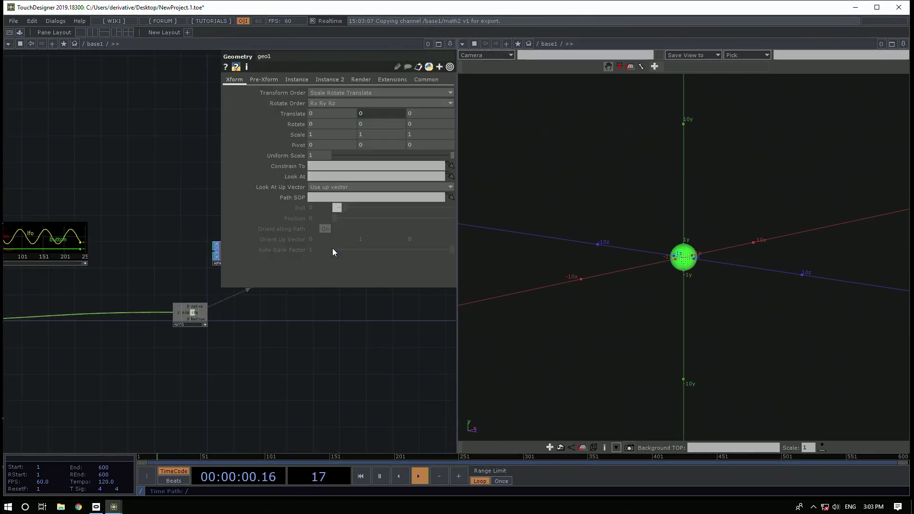
pyautogui.click(369, 115)
pyautogui.press('Left')
pyautogui.press('Left')
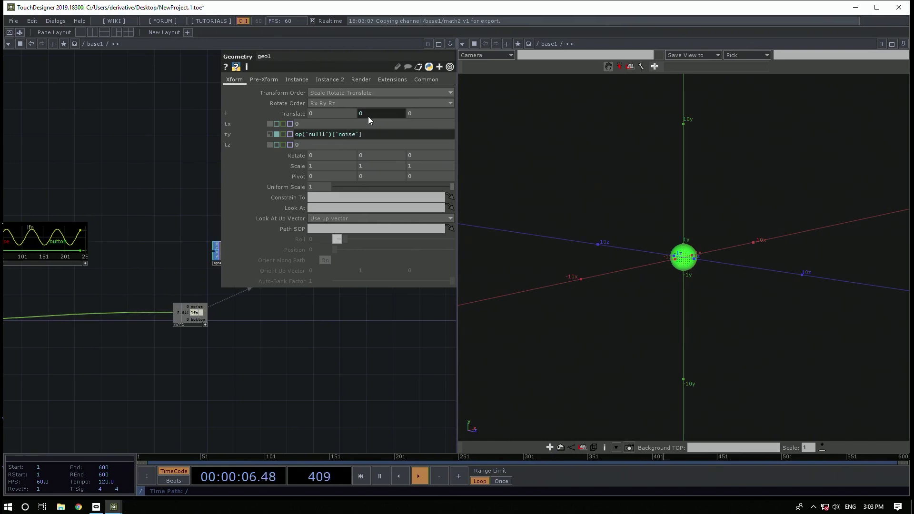
# Return to the input CHOPs at the start of the network and display the Noise CHOP's parameters
pyautogui.moveTo(285, 358); pyautogui.dragTo(336, 354)
pyautogui.scroll(-6, 335, 357)
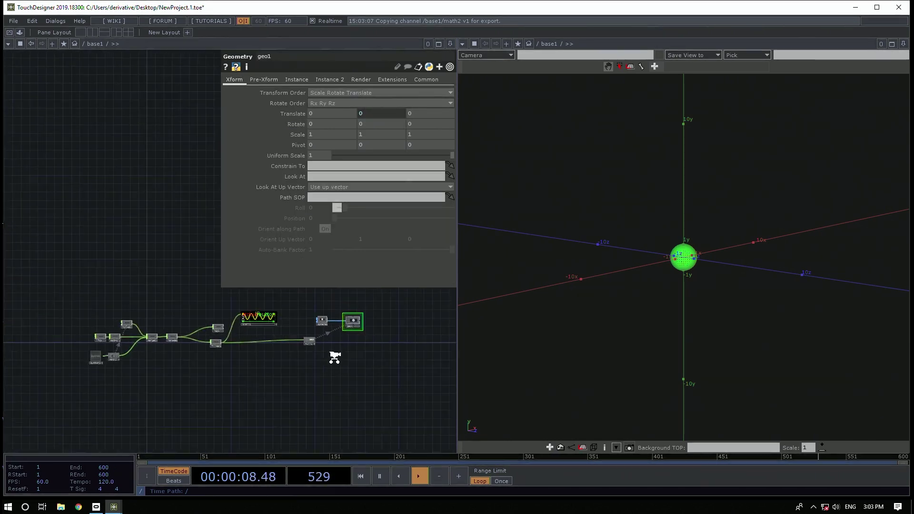
pyautogui.scroll(3, 109, 359)
pyautogui.moveTo(103, 320); pyautogui.dragTo(100, 323)
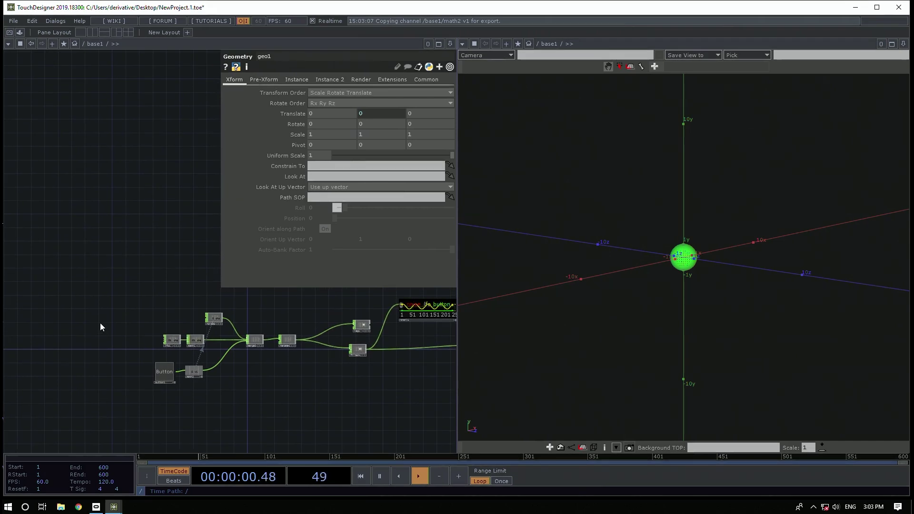
pyautogui.press('p')
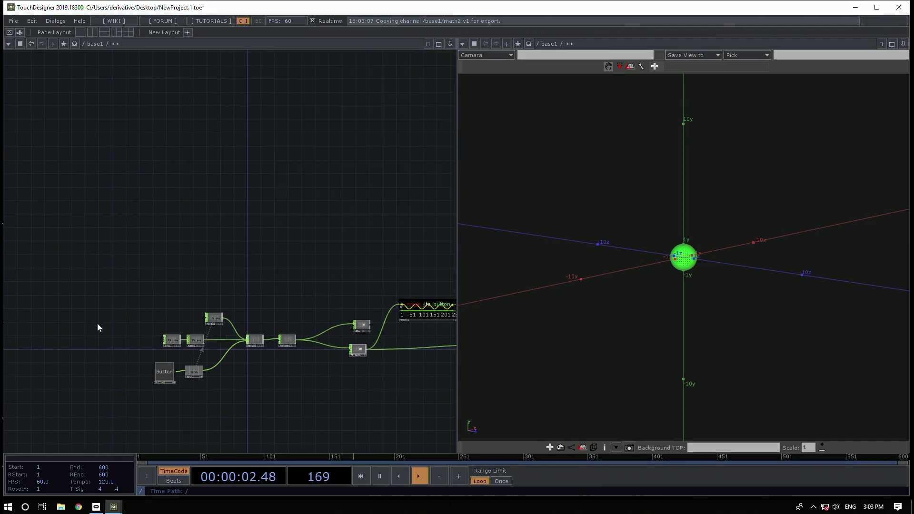
pyautogui.scroll(2, 181, 327)
pyautogui.scroll(3, 183, 326)
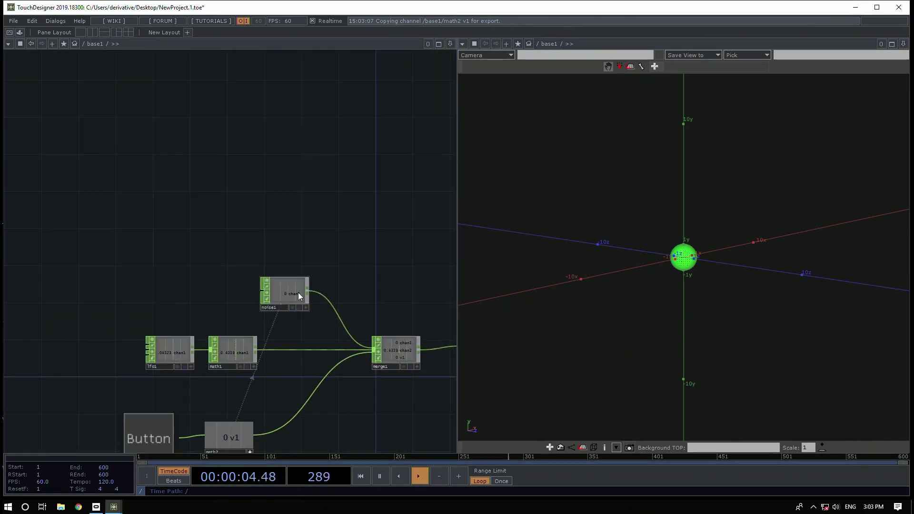
pyautogui.click(282, 297)
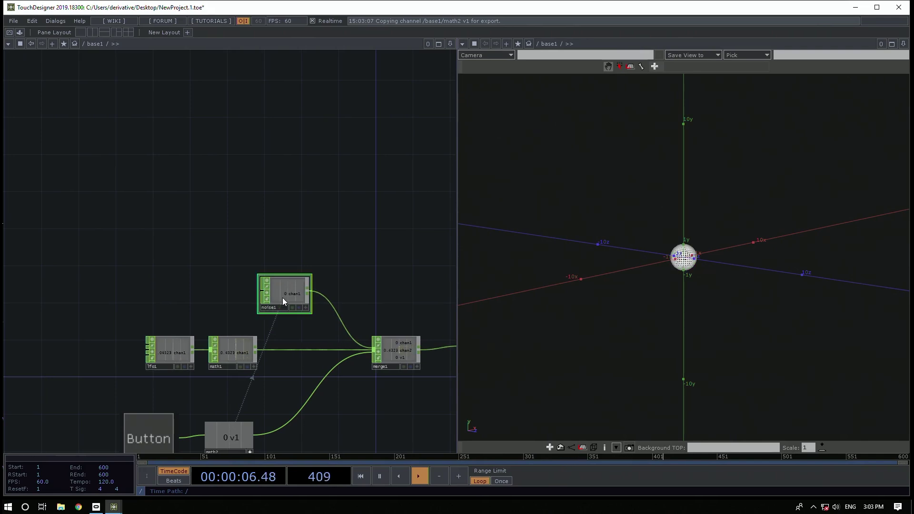
pyautogui.press('p')
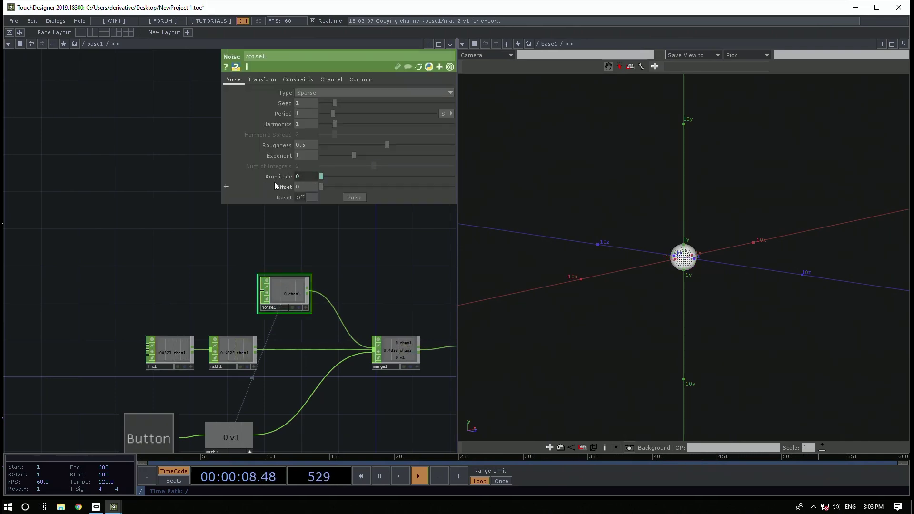
# Trigger the button several times to test how it controls the noise Amplitude and the sphere's motion
pyautogui.moveTo(90, 263); pyautogui.dragTo(92, 228)
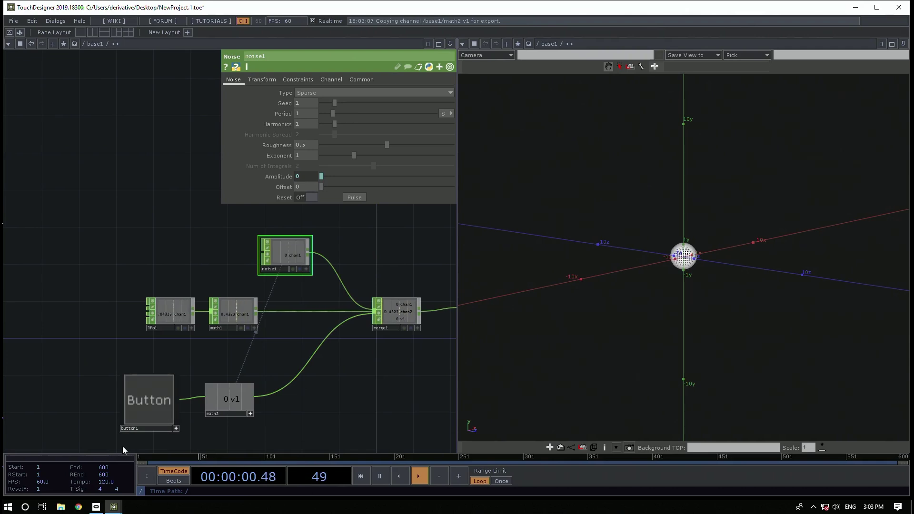
pyautogui.click(142, 404)
pyautogui.click(143, 398)
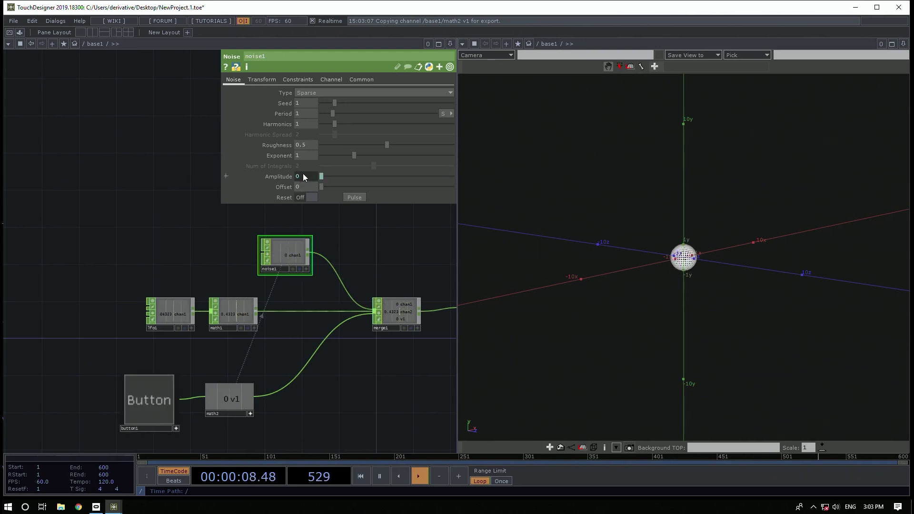
pyautogui.click(160, 385)
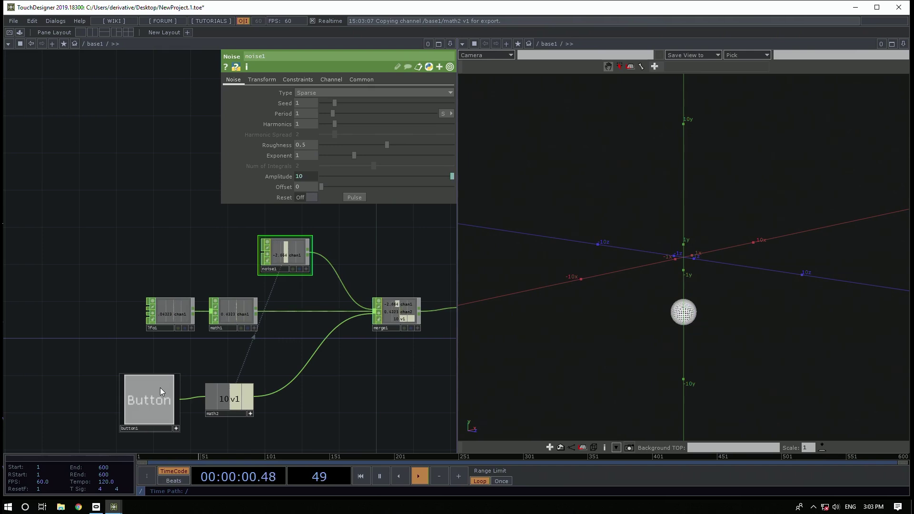
# Delete the button's Math CHOP and the Noise CHOP whose Amplitude references it
pyautogui.click(238, 401)
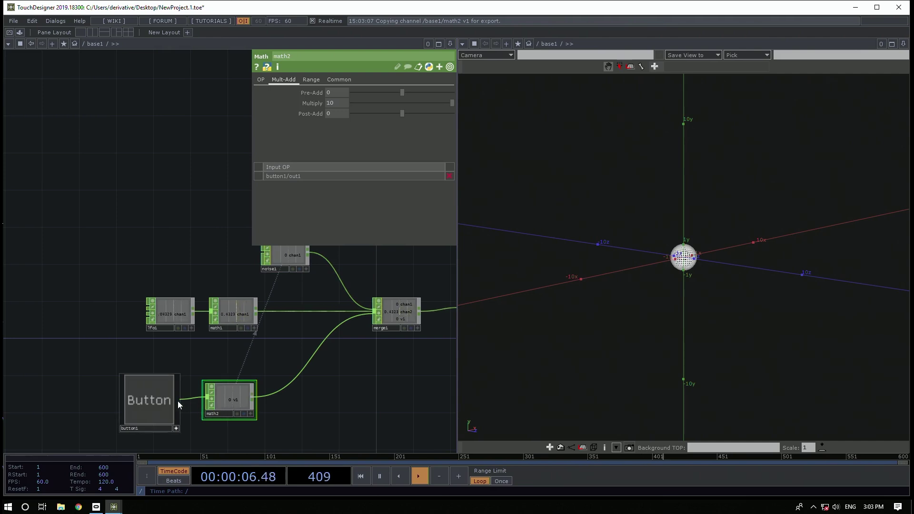
pyautogui.press('Delete')
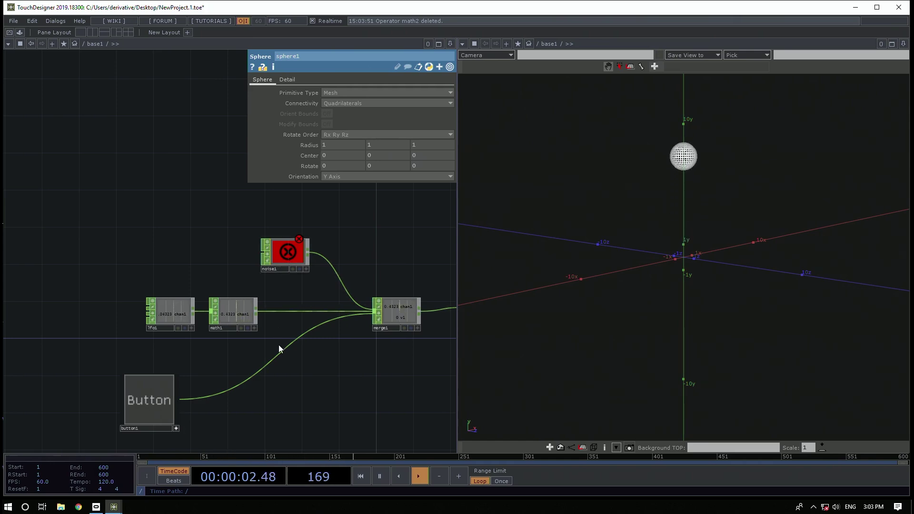
pyautogui.moveTo(287, 378); pyautogui.dragTo(137, 377)
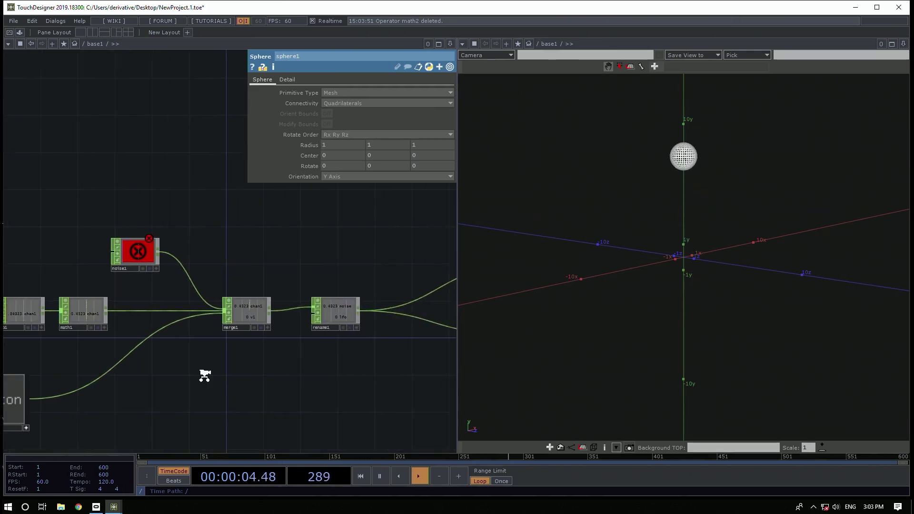
pyautogui.scroll(-3, 204, 375)
pyautogui.click(157, 286)
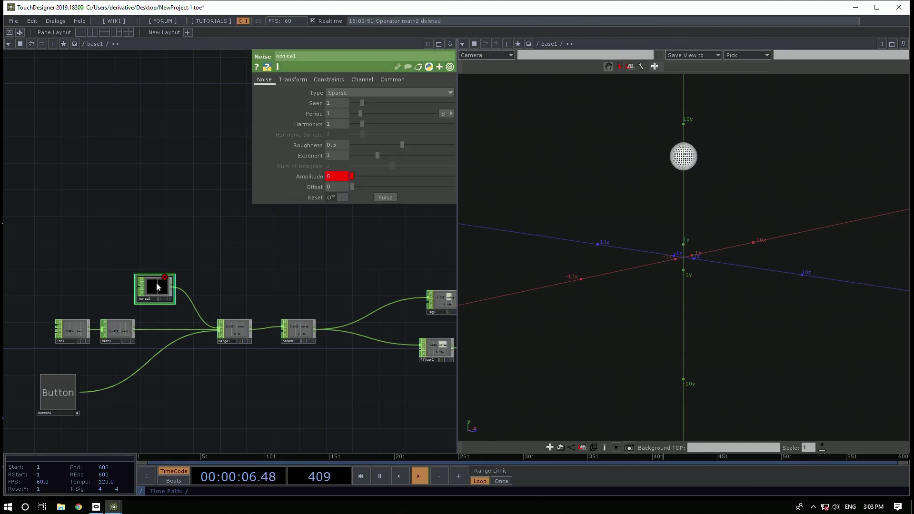
pyautogui.press('Delete')
# Delete the LFO CHOP with its Math CHOP, as well as the Merge CHOP
pyautogui.moveTo(292, 303); pyautogui.dragTo(292, 293)
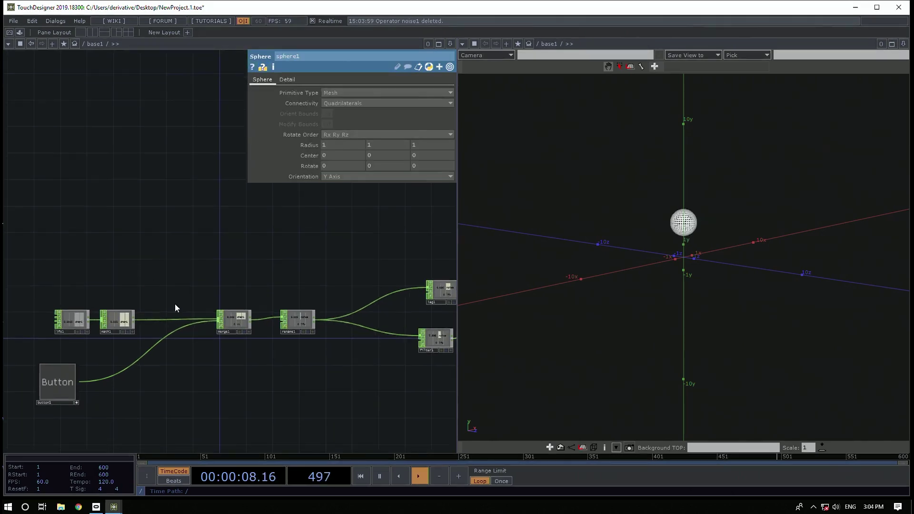
pyautogui.click(116, 320)
pyautogui.keyDown('ctrl'); pyautogui.click(82, 320); pyautogui.keyUp('ctrl')
pyautogui.press('Delete')
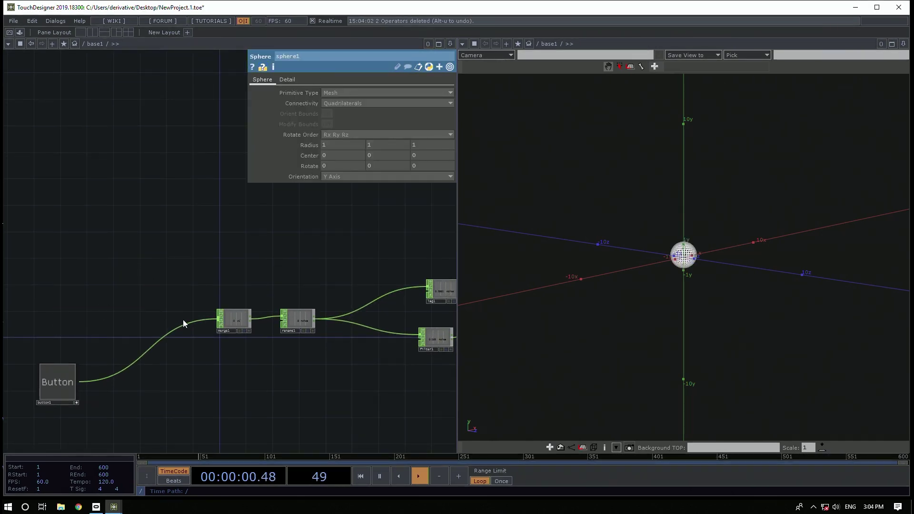
pyautogui.click(236, 322)
pyautogui.press('Delete')
# Delete the Lag CHOP that branches off the Rename CHOP
pyautogui.press('h')
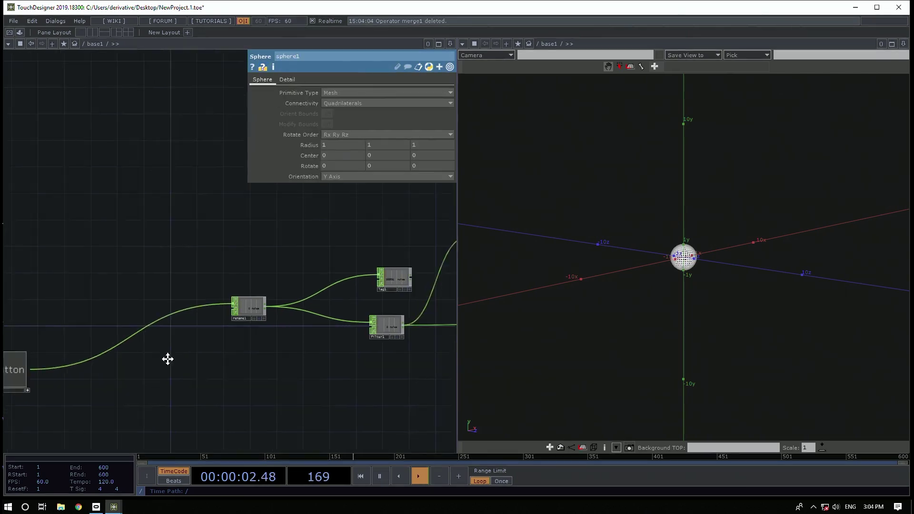
pyautogui.scroll(3, 259, 337)
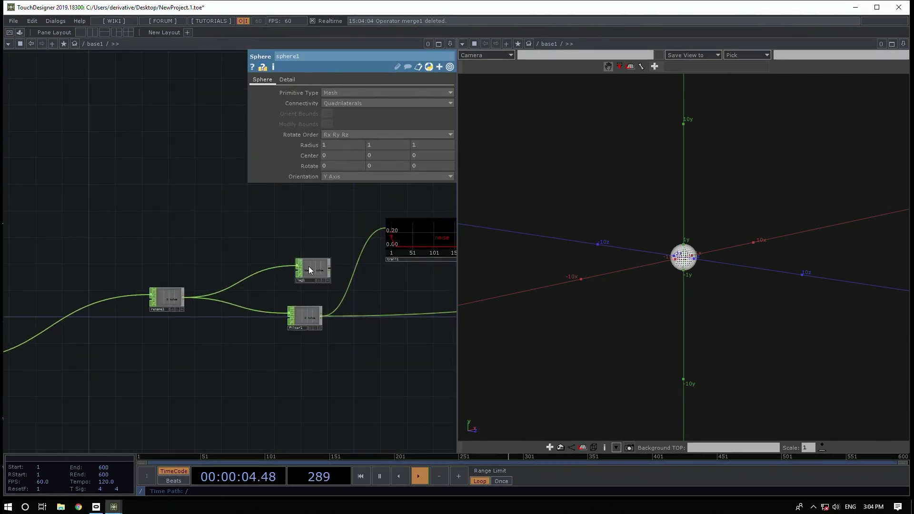
pyautogui.click(309, 265)
pyautogui.press('Delete')
# Rearrange the Rename, Filter, Trail and Null CHOPs into a compact row with the Trail CHOP above it
pyautogui.moveTo(168, 311); pyautogui.dragTo(168, 329)
pyautogui.moveTo(179, 371); pyautogui.dragTo(373, 330)
pyautogui.moveTo(270, 333); pyautogui.dragTo(153, 337)
pyautogui.moveTo(389, 292); pyautogui.dragTo(306, 306)
pyautogui.moveTo(247, 375); pyautogui.dragTo(71, 388)
pyautogui.scroll(-3, 225, 370)
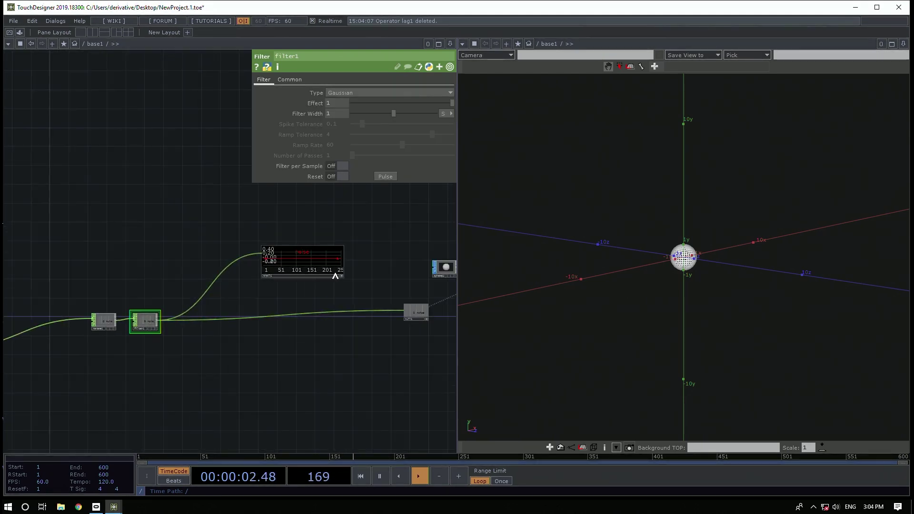
pyautogui.moveTo(340, 275); pyautogui.dragTo(335, 248)
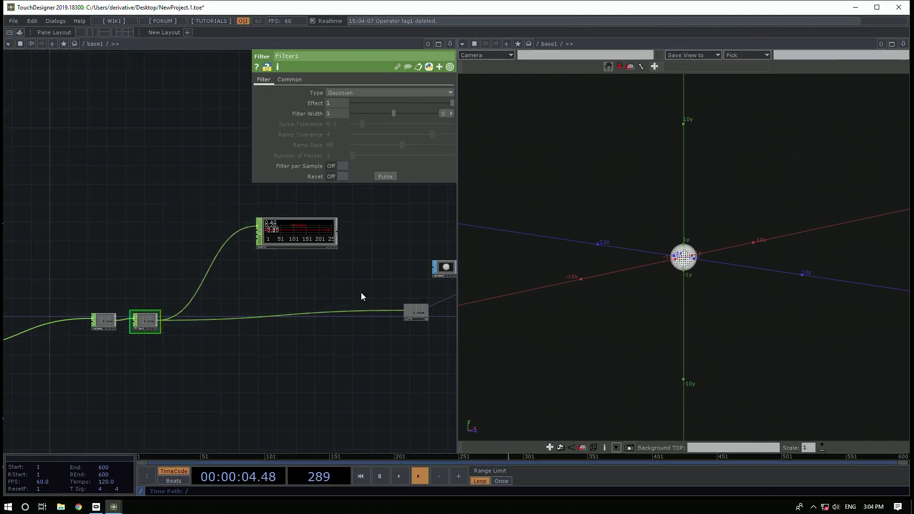
pyautogui.moveTo(425, 320); pyautogui.dragTo(393, 329)
# Check the channel name in the Geometry COMP's Translate Y expression and set the Rename CHOP's To pattern to noise
pyautogui.moveTo(255, 279); pyautogui.dragTo(81, 280)
pyautogui.click(341, 265)
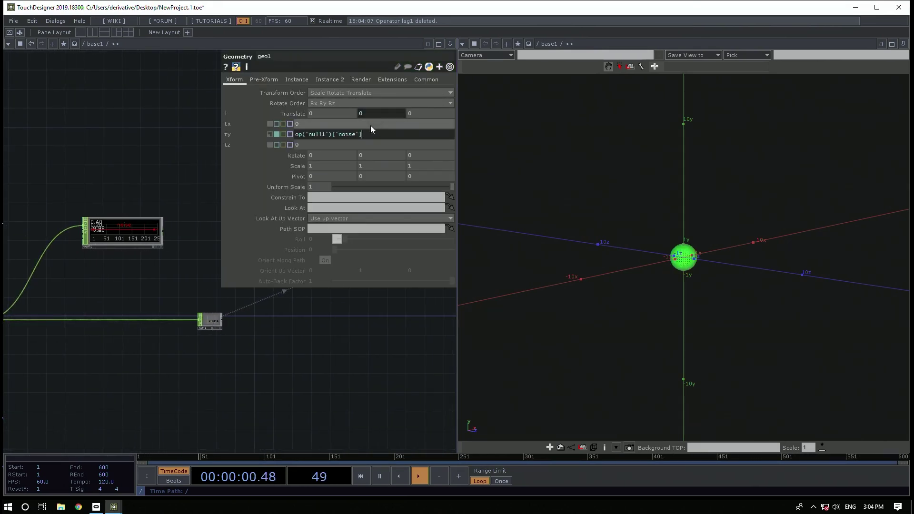
pyautogui.moveTo(137, 281); pyautogui.dragTo(163, 279)
pyautogui.scroll(5, 207, 313)
pyautogui.moveTo(130, 351); pyautogui.dragTo(494, 389)
pyautogui.scroll(-5, 393, 389)
pyautogui.scroll(5, 143, 373)
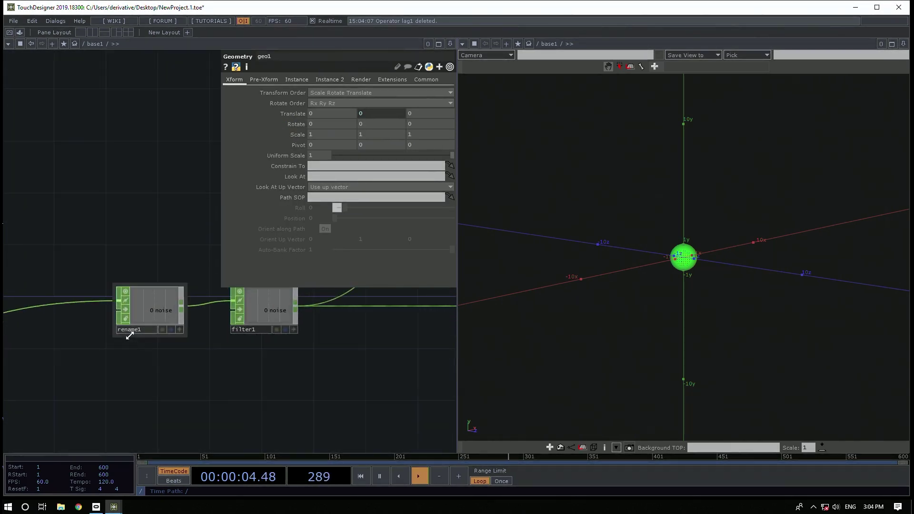
pyautogui.click(149, 295)
pyautogui.click(379, 104)
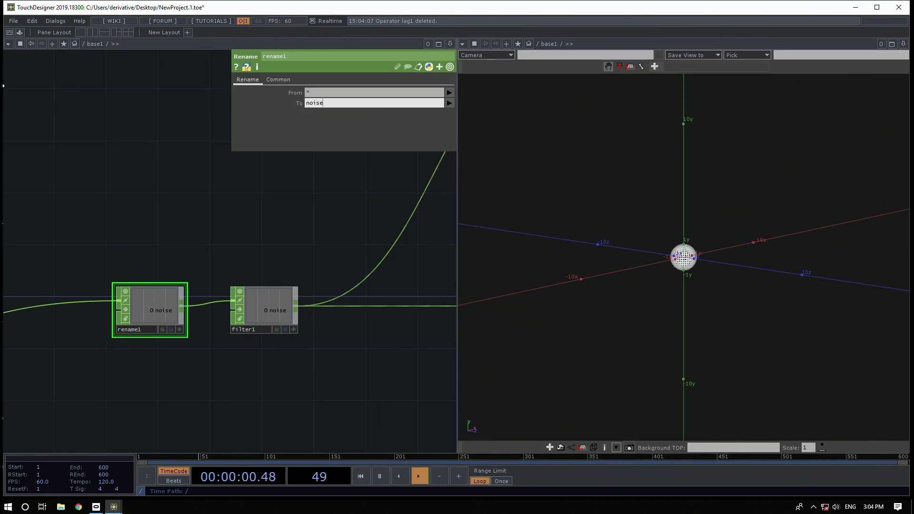
# Disconnect the Button COMP from the Rename CHOP
pyautogui.moveTo(206, 224); pyautogui.dragTo(377, 224)
pyautogui.scroll(-3, 377, 224)
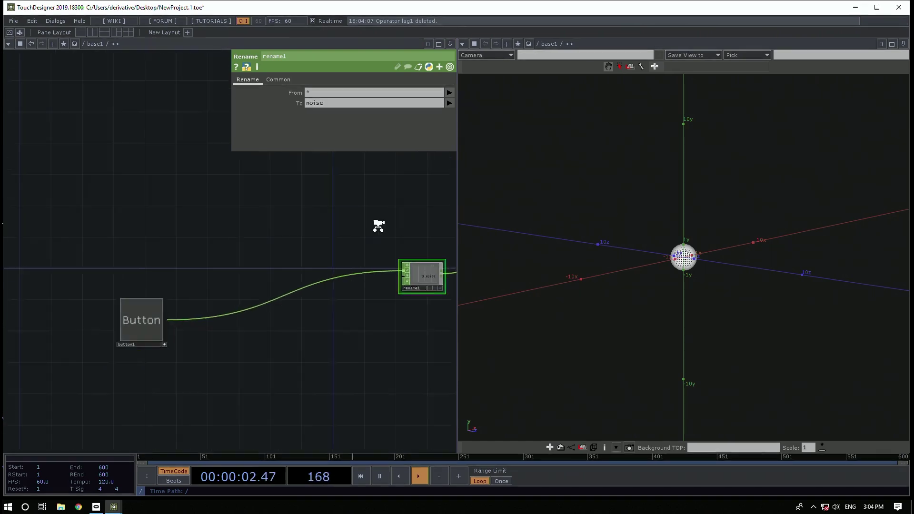
pyautogui.rightClick(301, 284)
pyautogui.click(318, 306)
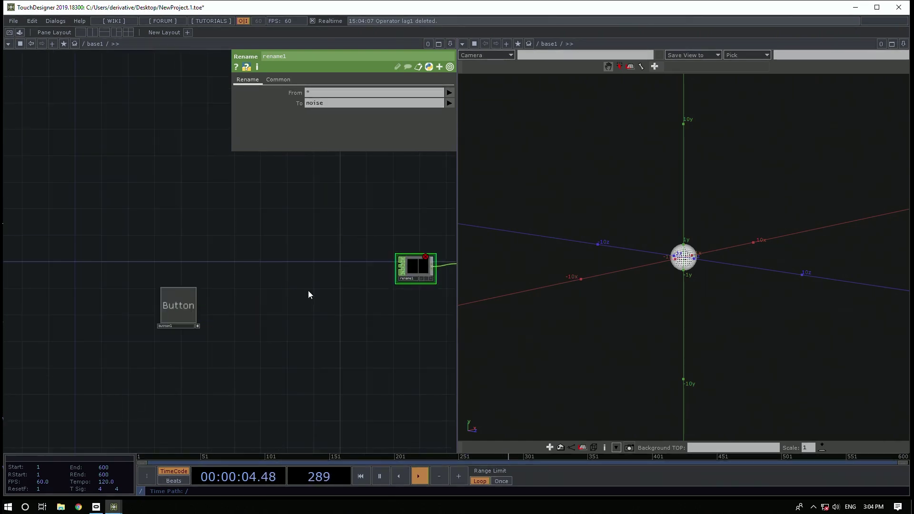
# Add a new Noise CHOP between the Button COMP and the Rename CHOP and turn on its Time Slice
pyautogui.press('Tab')
pyautogui.write('noi')
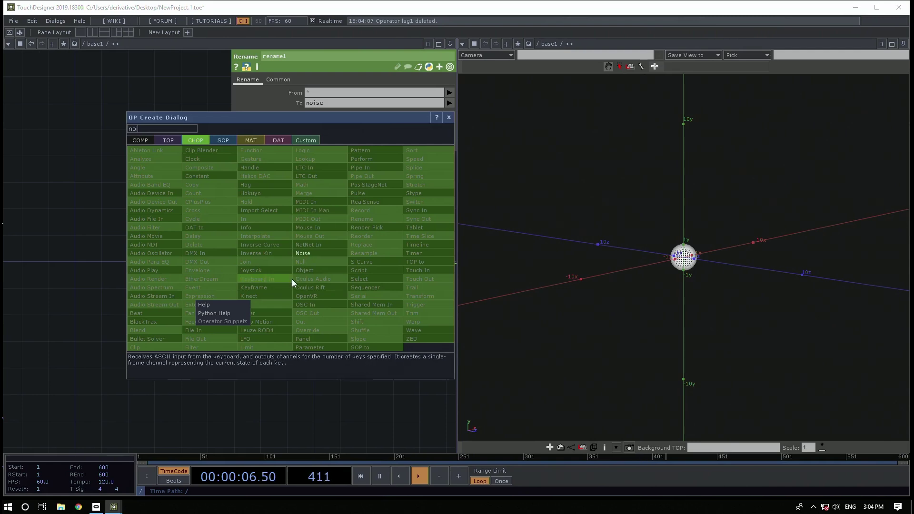
pyautogui.click(301, 253)
pyautogui.click(292, 250)
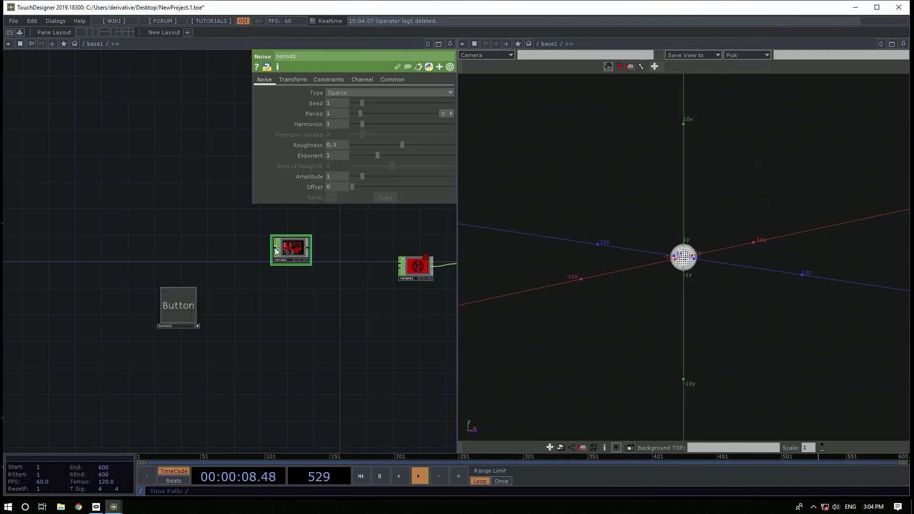
pyautogui.click(399, 80)
pyautogui.click(330, 92)
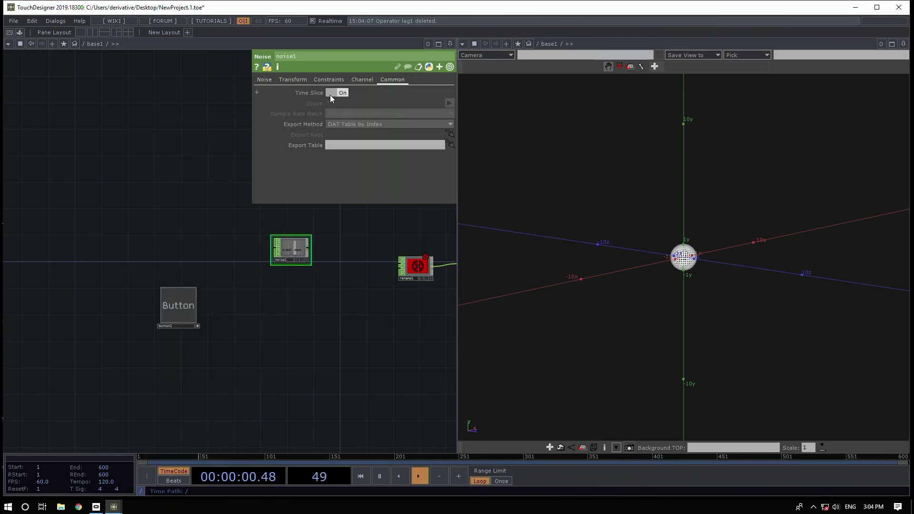
# Connect the new Noise CHOP to the Rename CHOP's input and display its main noise settings
pyautogui.moveTo(309, 249); pyautogui.dragTo(395, 265)
pyautogui.scroll(6, 283, 253)
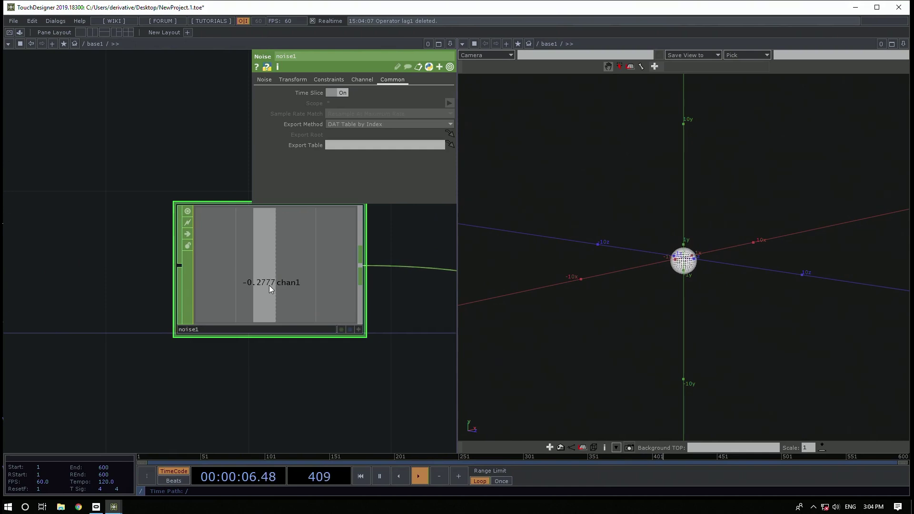
pyautogui.click(264, 79)
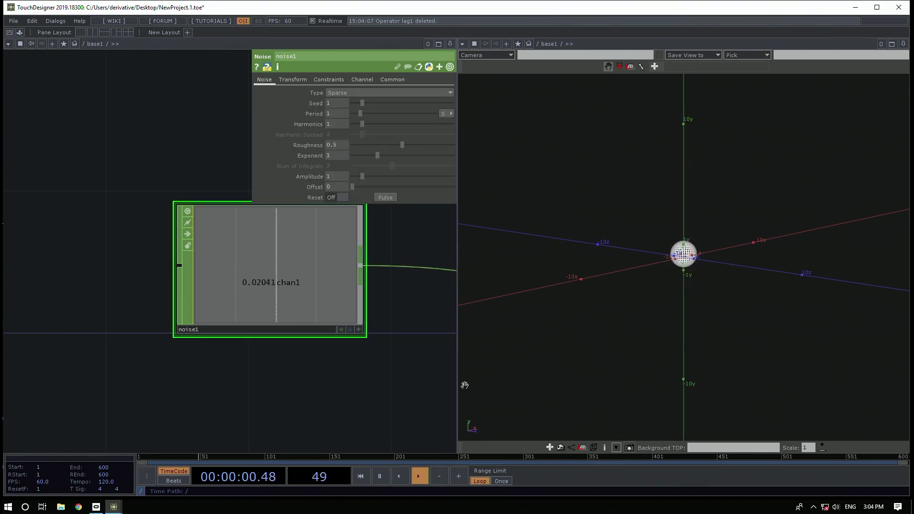
# Wire the Noise CHOP's output directly into the Trail CHOP and examine the plotted noise curve
pyautogui.scroll(-5, 405, 383)
pyautogui.moveTo(405, 383); pyautogui.dragTo(369, 372, button='middle')
pyautogui.moveTo(369, 372); pyautogui.dragTo(48, 336)
pyautogui.moveTo(193, 309)
pyautogui.mouseDown(button='middle')
pyautogui.moveTo(163, 307)
pyautogui.moveTo(179, 308)
pyautogui.mouseUp(button='middle')
pyautogui.scroll(-3, 130, 315)
pyautogui.moveTo(131, 315); pyautogui.dragTo(296, 261)
pyautogui.scroll(5, 337, 260)
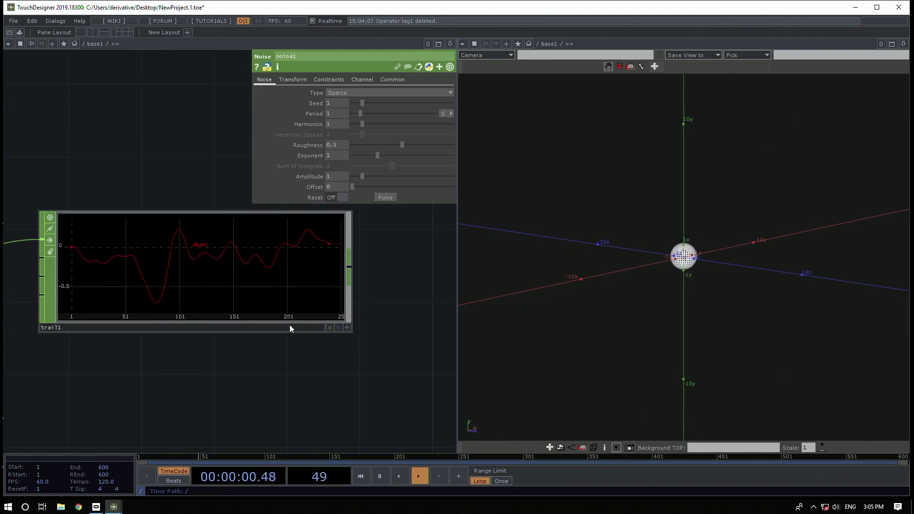
# Set the Noise CHOP's Offset to 0.5 and its Amplitude to 0.5, checking the curve in the Trail CHOP
pyautogui.scroll(-4, 289, 324)
pyautogui.moveTo(210, 397); pyautogui.dragTo(325, 331)
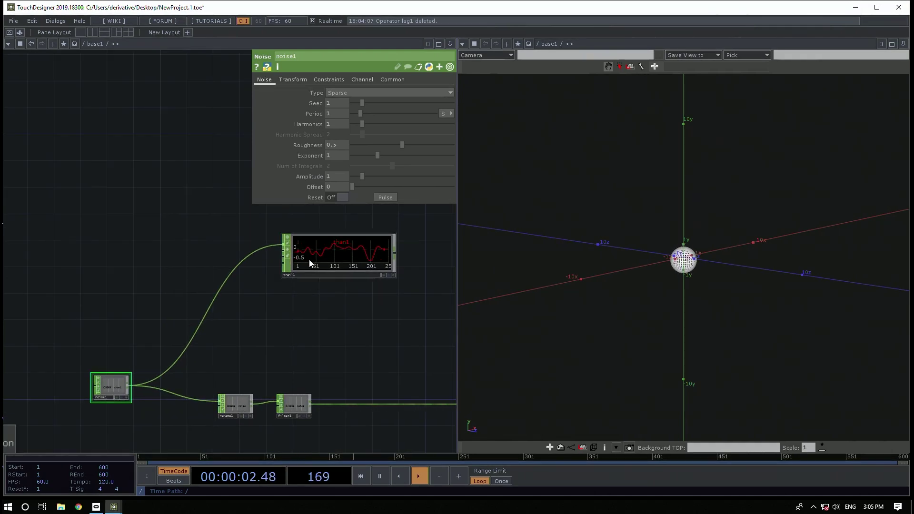
pyautogui.moveTo(228, 358); pyautogui.dragTo(306, 328)
pyautogui.click(338, 187)
pyautogui.write('0.5')
pyautogui.press('Return')
pyautogui.click(336, 176)
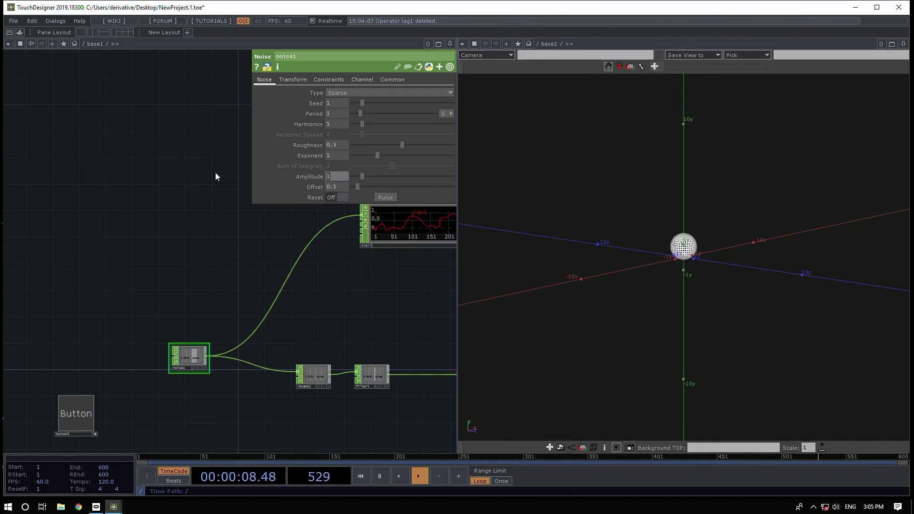
pyautogui.write('.5')
pyautogui.press('Return')
pyautogui.moveTo(401, 290); pyautogui.dragTo(249, 299)
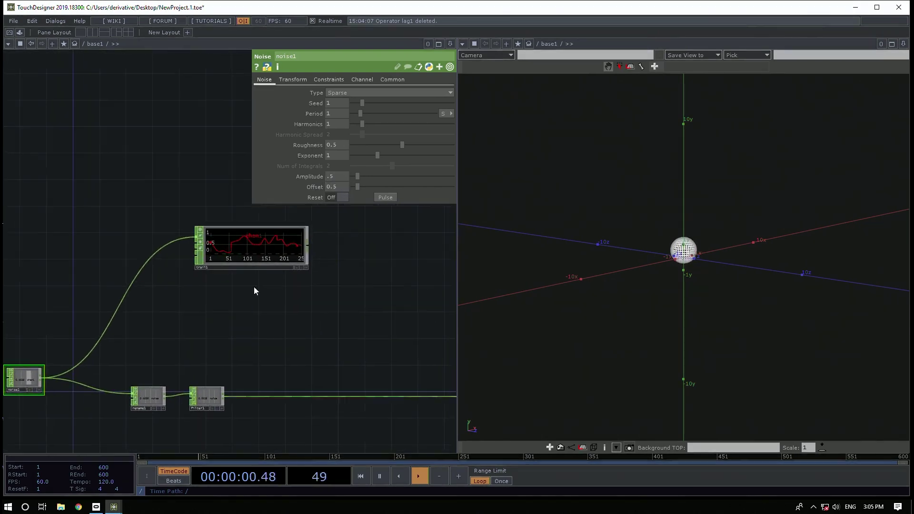
# Insert a Math CHOP into the chain directly after the Filter CHOP
pyautogui.scroll(3, 266, 250)
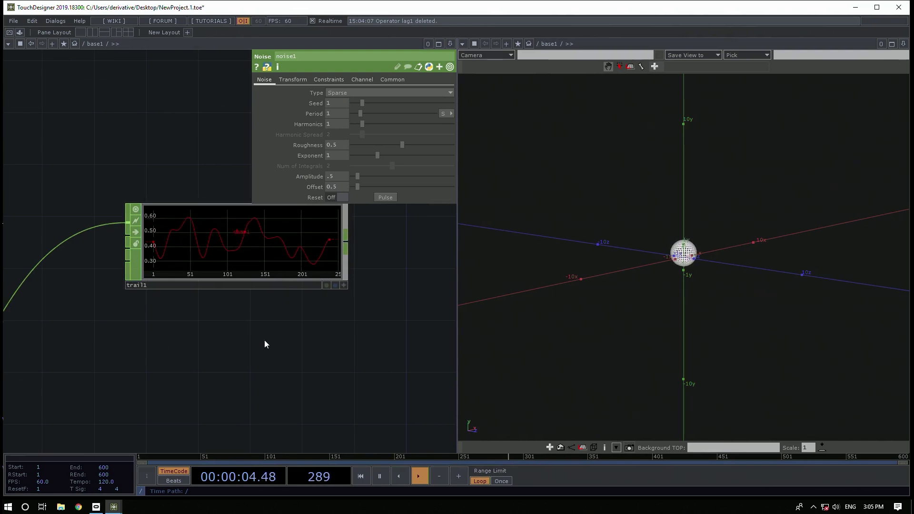
pyautogui.scroll(-3, 309, 339)
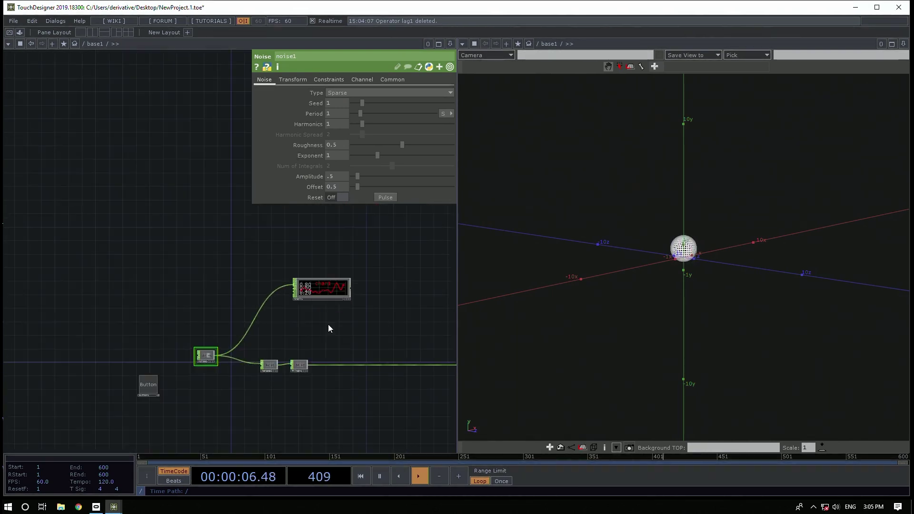
pyautogui.scroll(2, 262, 343)
pyautogui.scroll(-2, 264, 345)
pyautogui.moveTo(339, 324); pyautogui.dragTo(109, 297)
pyautogui.scroll(-3, 71, 285)
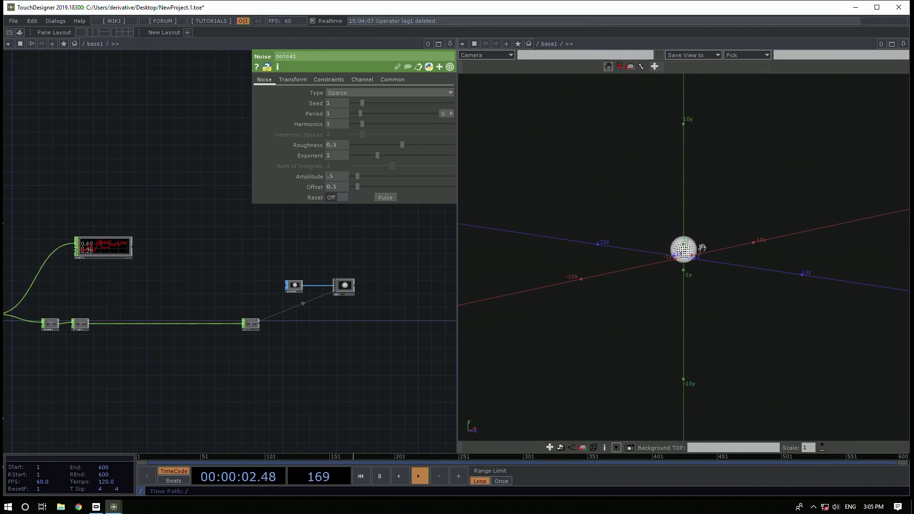
pyautogui.scroll(3, 81, 326)
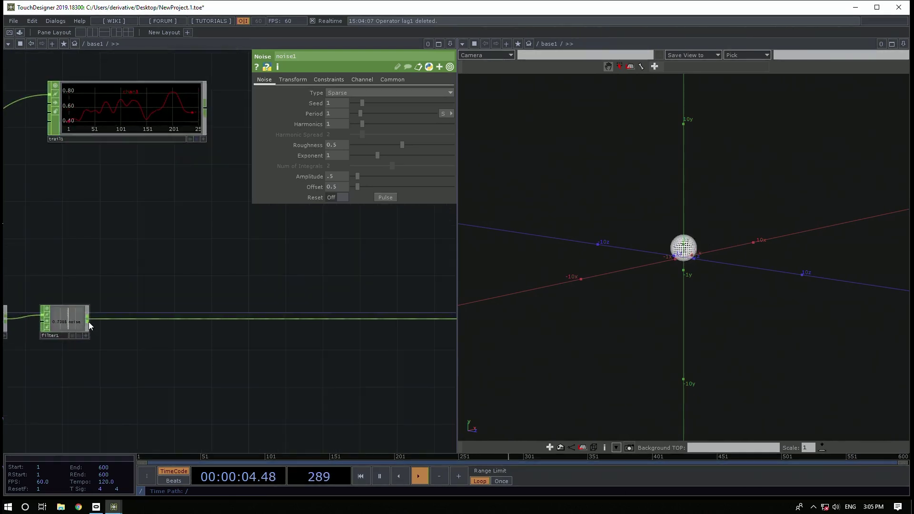
pyautogui.press('Tab')
pyautogui.write('math')
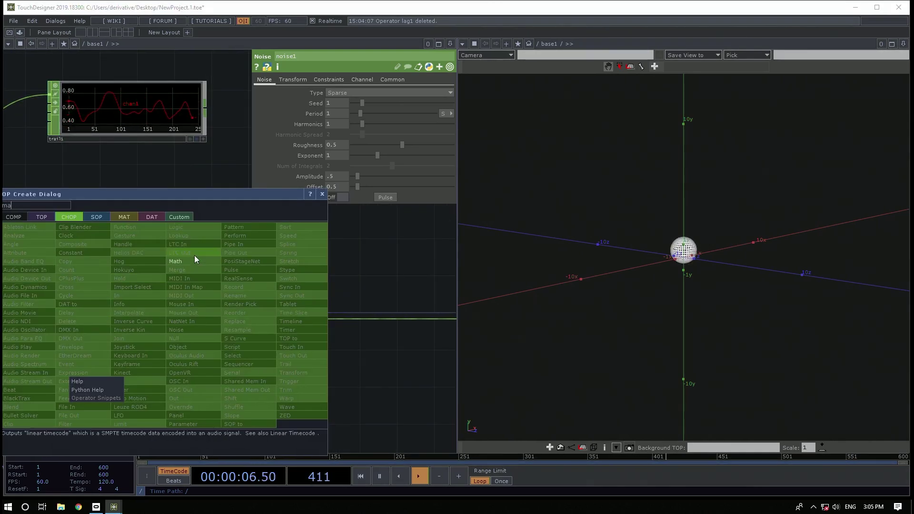
pyautogui.click(193, 261)
pyautogui.click(230, 313)
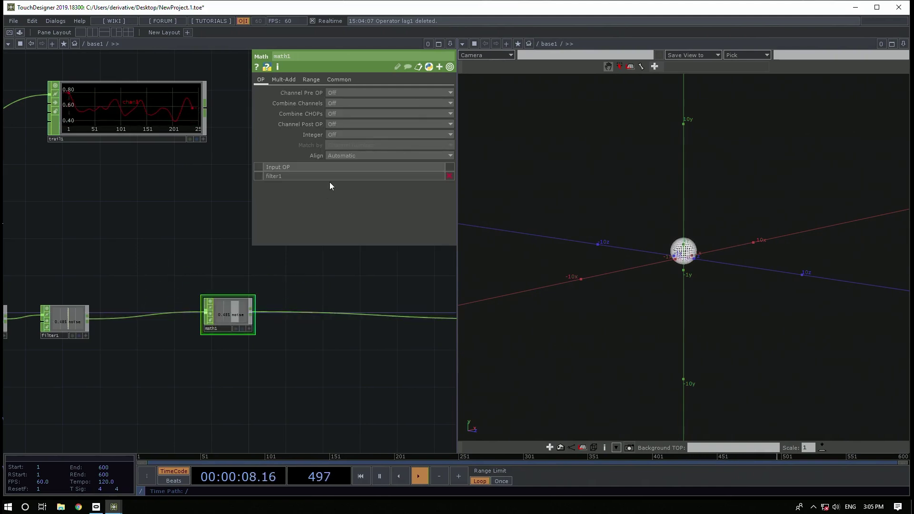
# Set the Math CHOP's Multiply value to 10
pyautogui.click(289, 79)
pyautogui.write('0')
pyautogui.press('Return')
# Add a Null CHOP connected to the output of the Button COMP
pyautogui.moveTo(177, 352); pyautogui.dragTo(485, 359)
pyautogui.moveTo(326, 362); pyautogui.dragTo(257, 388)
pyautogui.scroll(-5, 257, 388)
pyautogui.scroll(3, 162, 407)
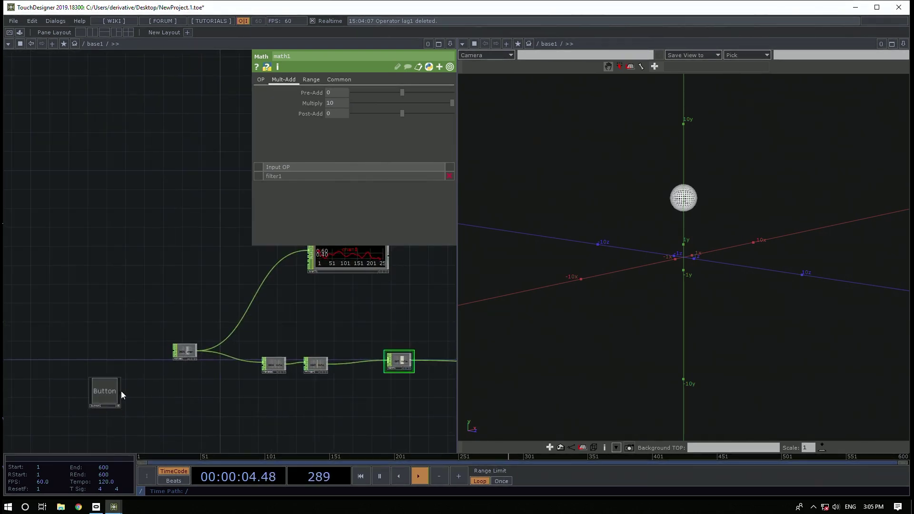
pyautogui.moveTo(120, 391); pyautogui.dragTo(173, 394)
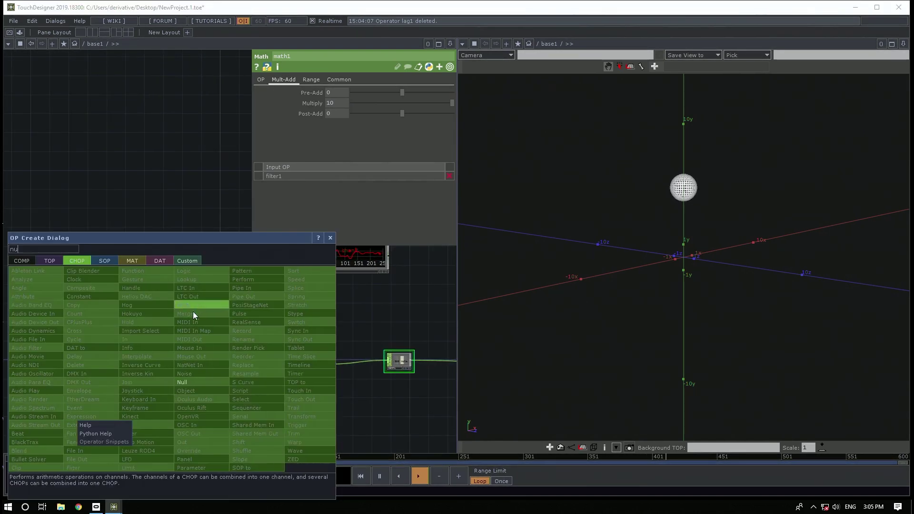
pyautogui.click(180, 382)
pyautogui.click(212, 389)
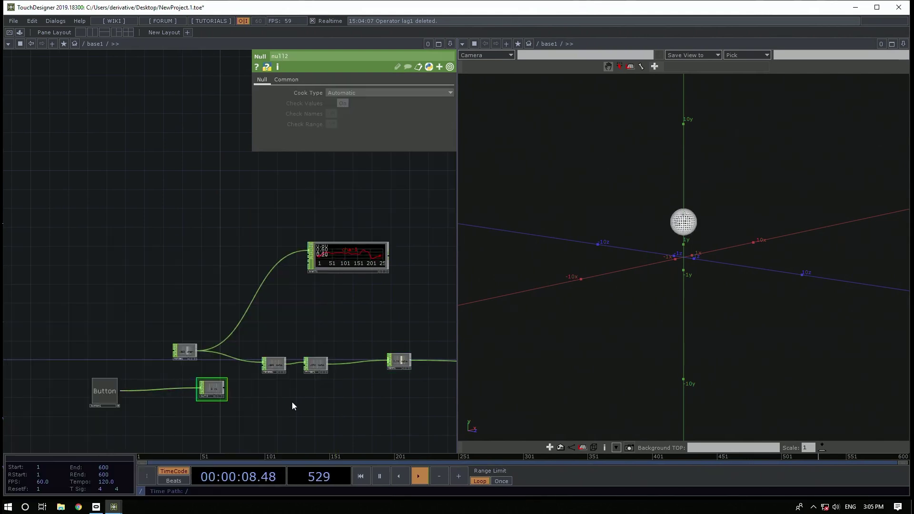
# Wire the Rename CHOP's output directly into the Math CHOP and move the Filter CHOP below the chain
pyautogui.moveTo(292, 404); pyautogui.dragTo(185, 339)
pyautogui.scroll(5, 292, 301)
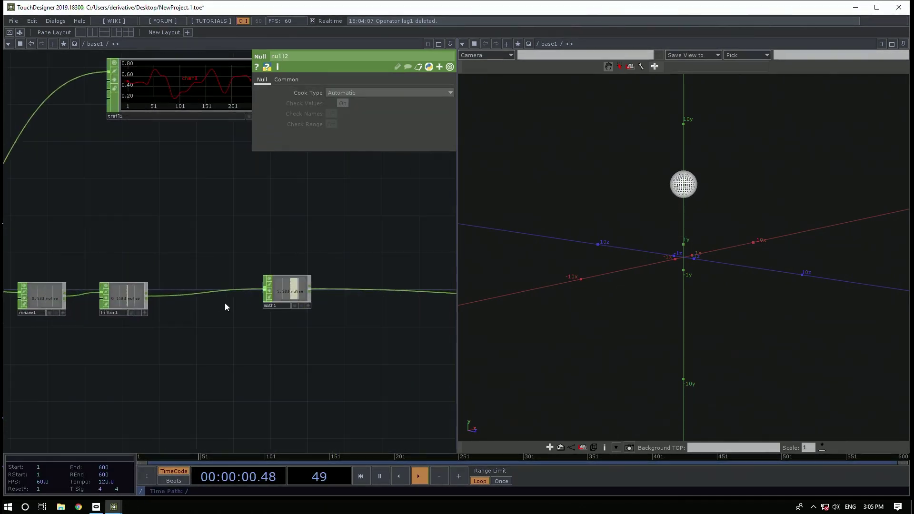
pyautogui.moveTo(63, 298); pyautogui.dragTo(265, 281)
pyautogui.moveTo(182, 362); pyautogui.dragTo(278, 346)
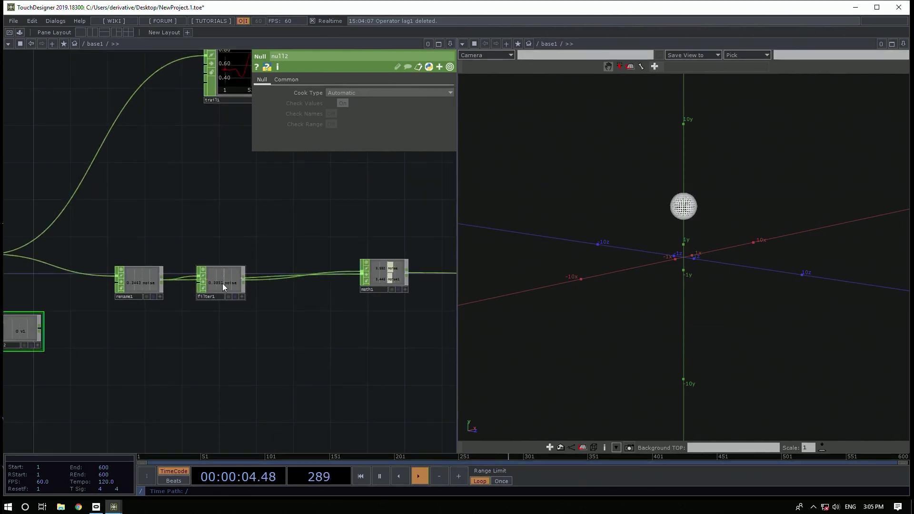
pyautogui.moveTo(222, 282); pyautogui.dragTo(223, 365)
# Disconnect the Filter CHOP from the noise chain and feed it from the Button's new Null CHOP
pyautogui.moveTo(296, 178); pyautogui.dragTo(449, 155)
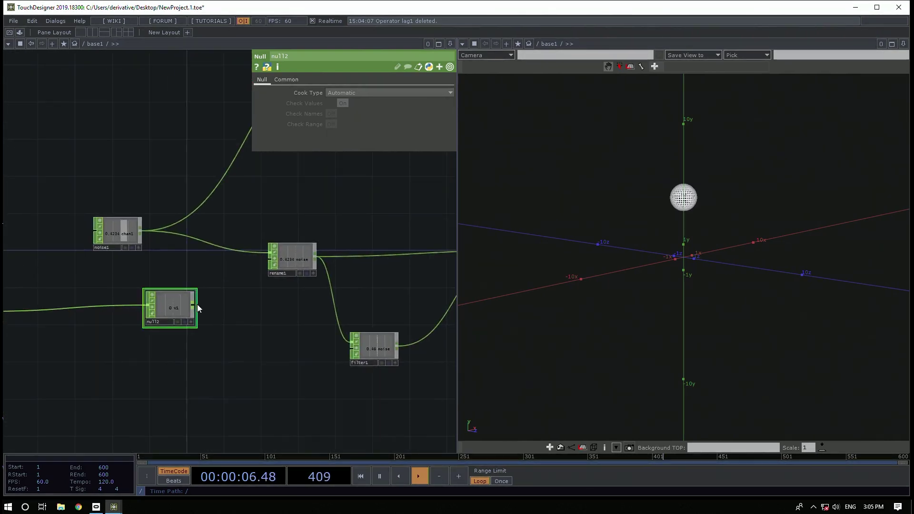
pyautogui.moveTo(376, 348); pyautogui.dragTo(291, 348)
pyautogui.rightClick(322, 345)
pyautogui.click(331, 371)
pyautogui.moveTo(193, 304); pyautogui.dragTo(272, 313)
# Trigger the Button COMP to check how the Filter CHOP responds to it
pyautogui.moveTo(384, 352); pyautogui.dragTo(533, 330)
pyautogui.scroll(-3, 314, 336)
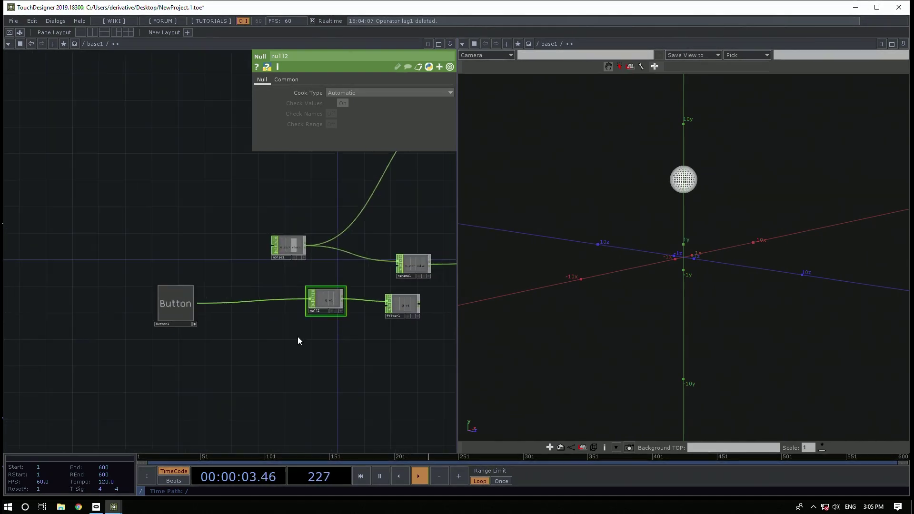
pyautogui.click(163, 303)
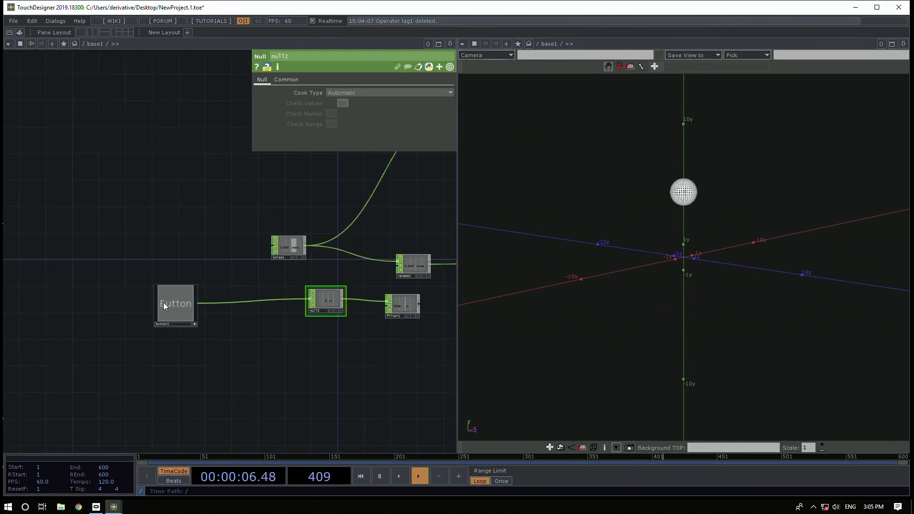
pyautogui.click(163, 302)
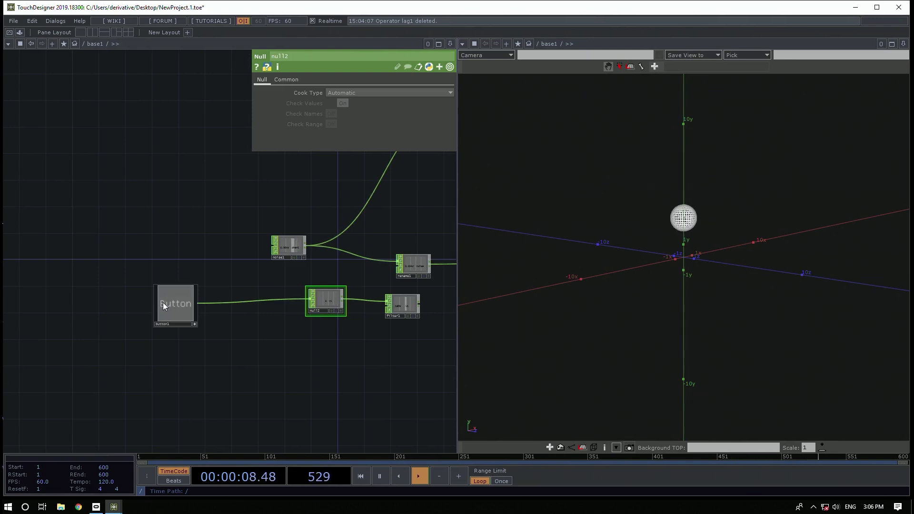
# Display the Noise CHOP's parameters and review its Amplitude and Offset
pyautogui.moveTo(251, 388); pyautogui.dragTo(131, 414)
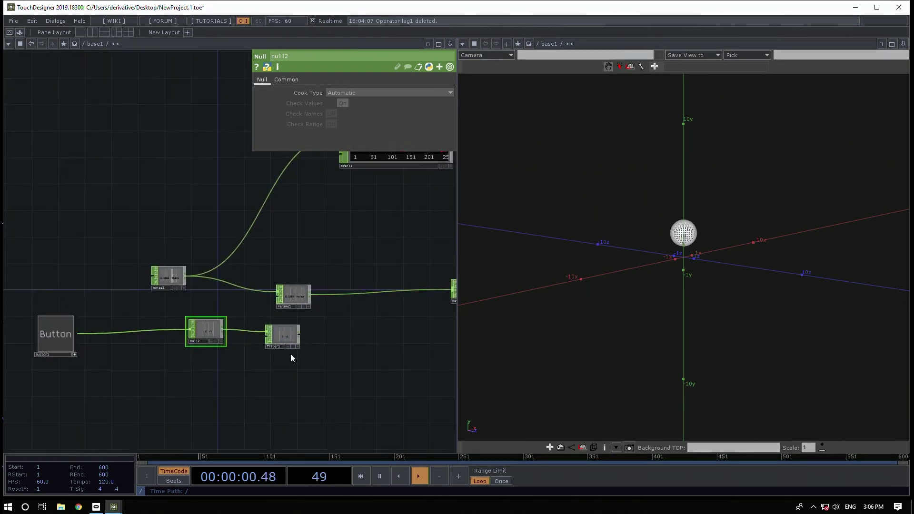
pyautogui.scroll(-3, 290, 353)
pyautogui.scroll(2, 301, 335)
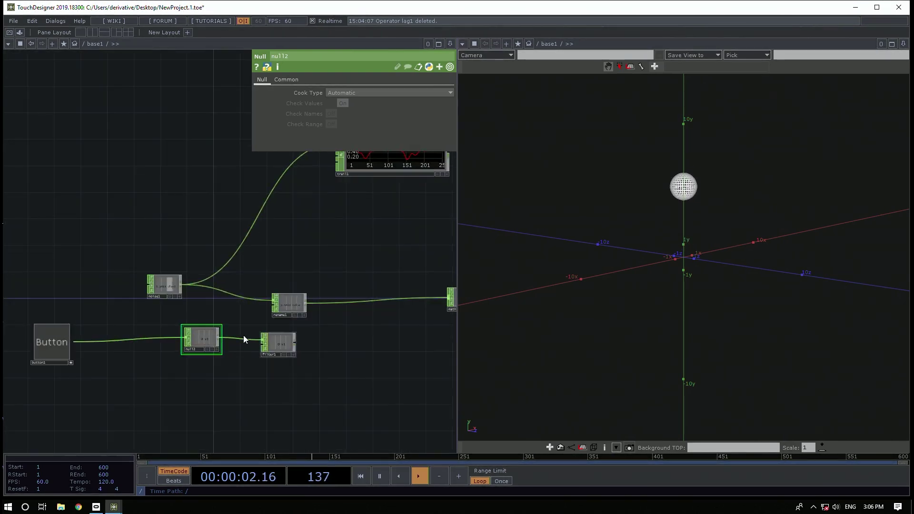
pyautogui.click(162, 282)
pyautogui.scroll(3, 280, 365)
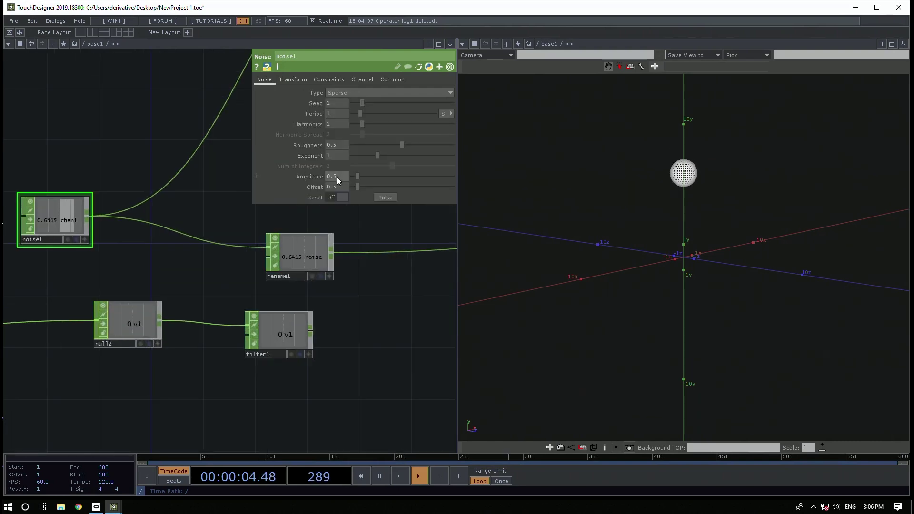
# Drive the Math CHOP's Multiply with a CHOP reference to the Filter's v1 channel, multiplied by 10
pyautogui.scroll(-4, 224, 365)
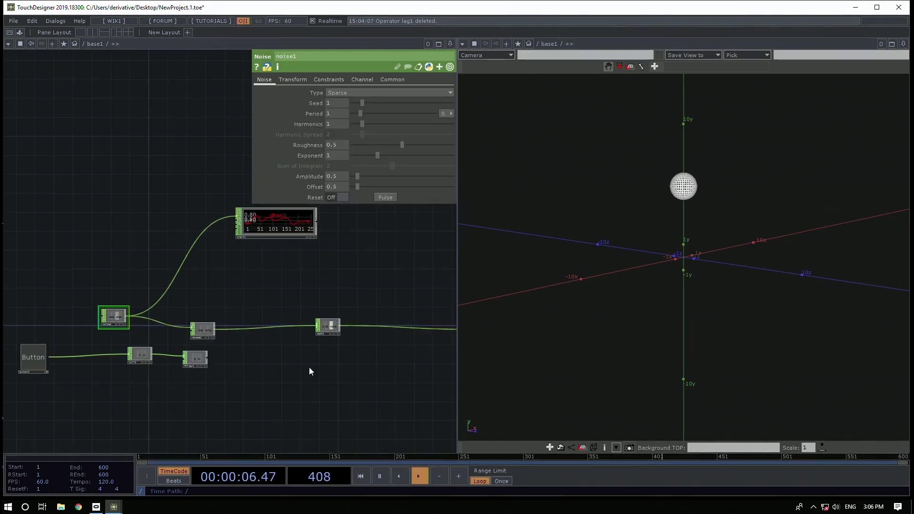
pyautogui.scroll(2, 310, 367)
pyautogui.click(340, 307)
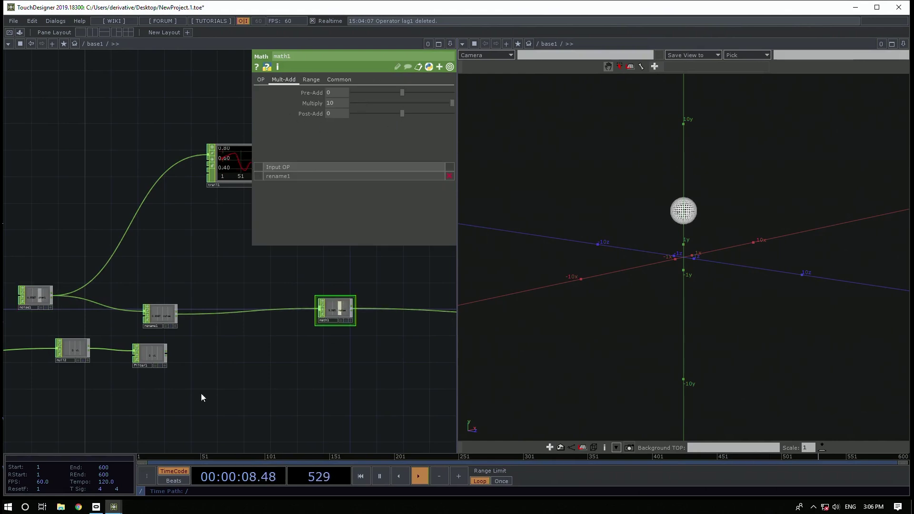
pyautogui.click(165, 365)
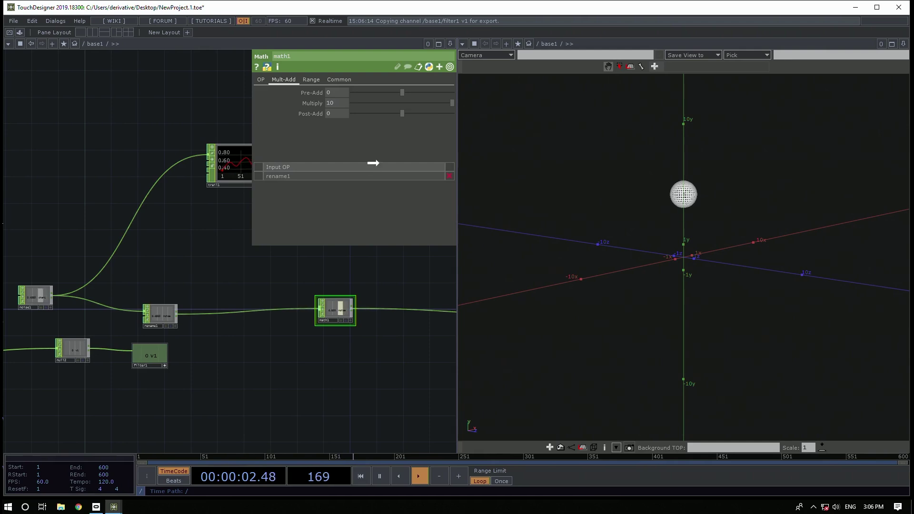
pyautogui.moveTo(338, 103); pyautogui.dragTo(344, 102)
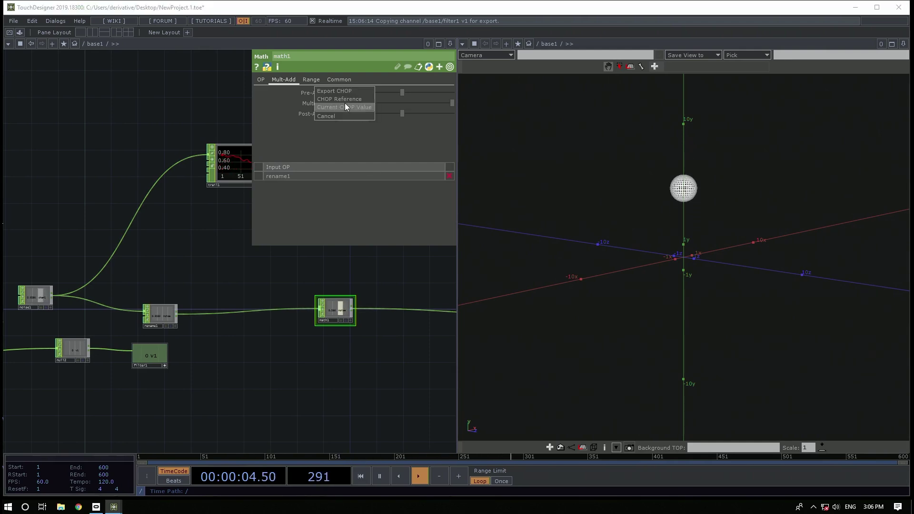
pyautogui.click(345, 100)
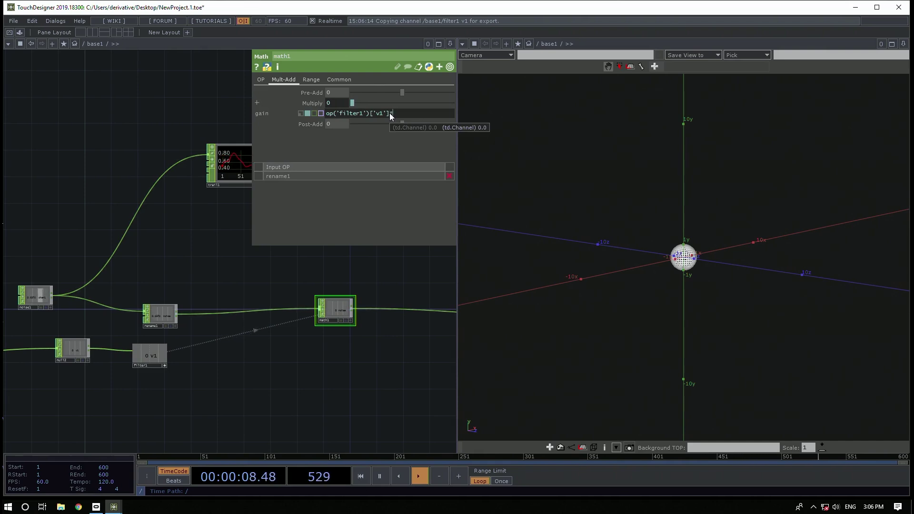
pyautogui.write('*10')
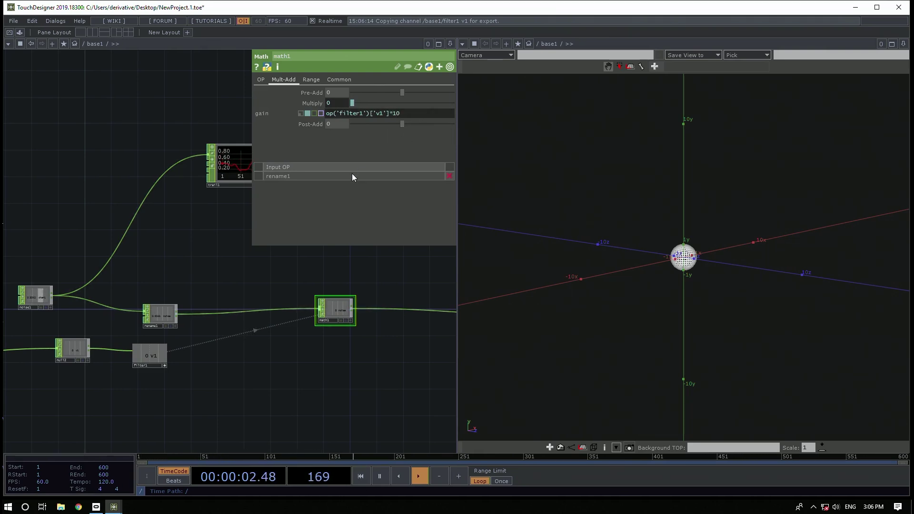
# Hide the parameters and trigger the Button COMP repeatedly to check how the sphere moves
pyautogui.write('p')
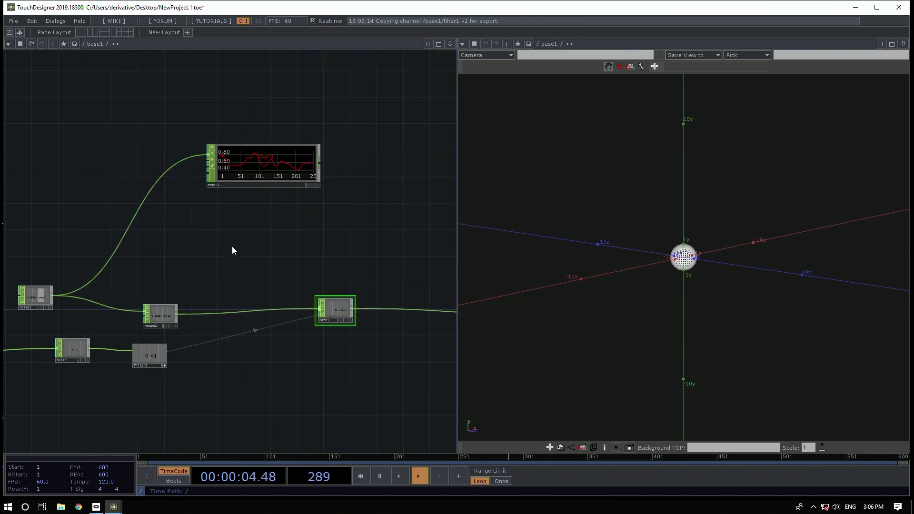
pyautogui.moveTo(244, 247); pyautogui.dragTo(275, 205)
pyautogui.scroll(-5, 276, 205)
pyautogui.click(41, 284)
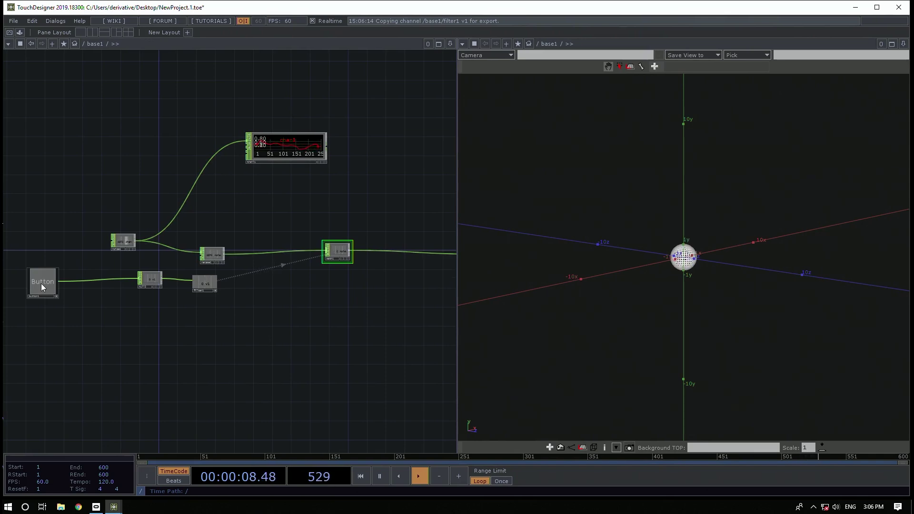
pyautogui.click(41, 284)
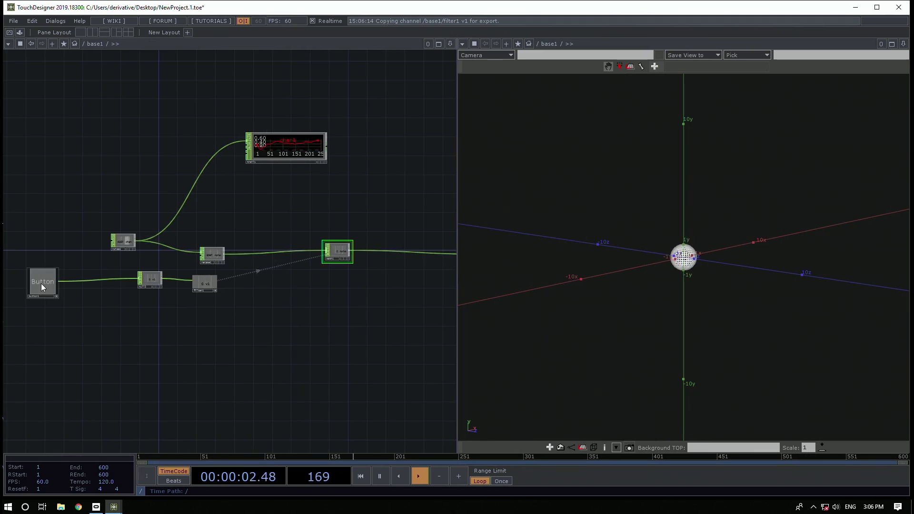
pyautogui.click(41, 283)
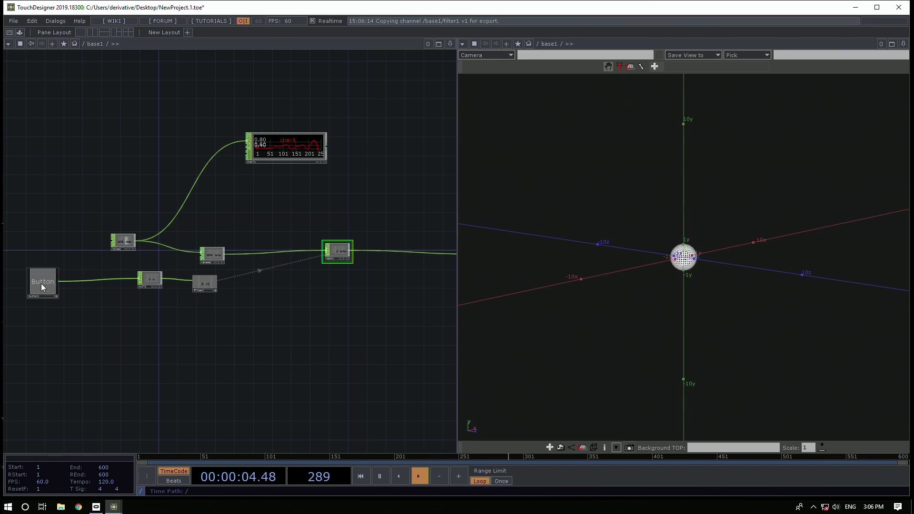
pyautogui.click(41, 283)
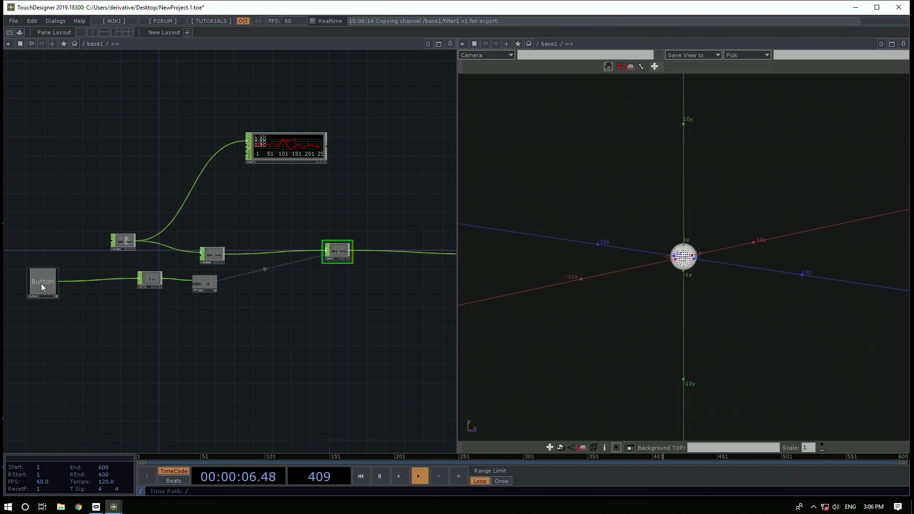
pyautogui.click(41, 284)
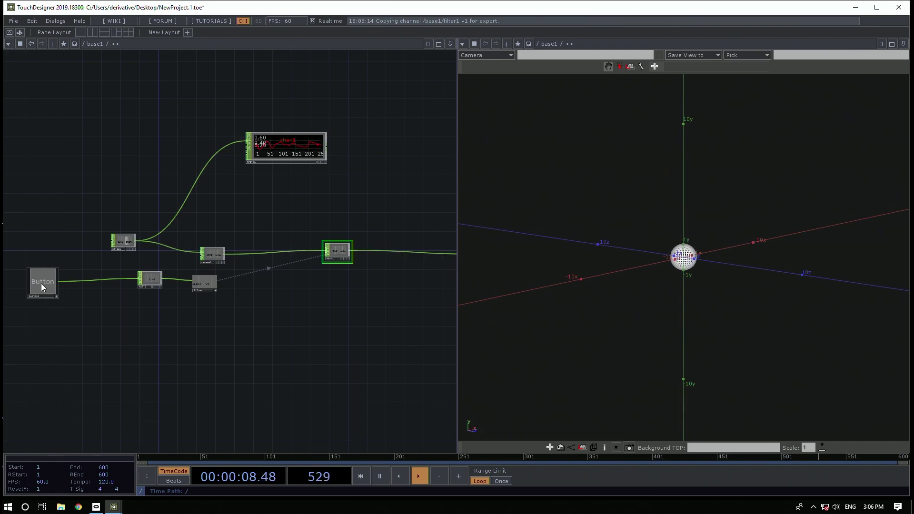
pyautogui.click(41, 284)
# Show the Math CHOP's parameters and inspect the factor in its Multiply expression
pyautogui.moveTo(328, 296); pyautogui.dragTo(275, 303)
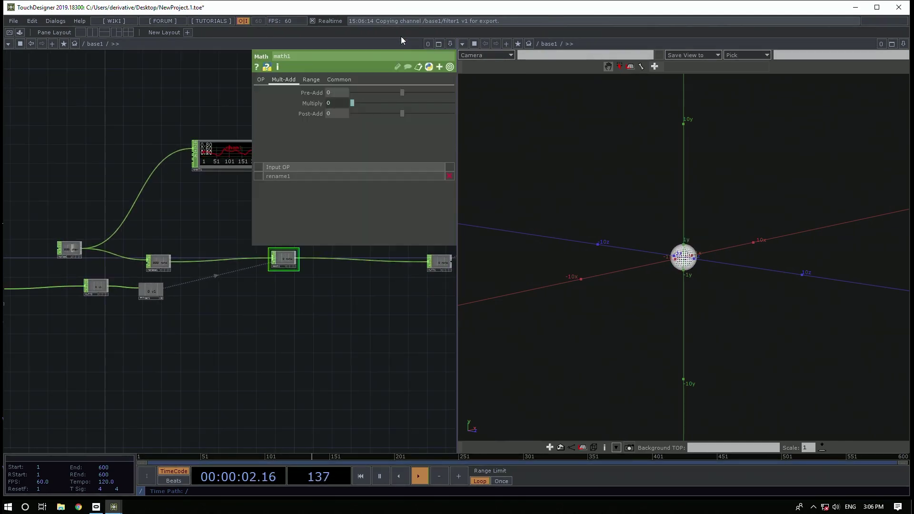
pyautogui.click(320, 103)
pyautogui.moveTo(393, 115); pyautogui.dragTo(408, 114)
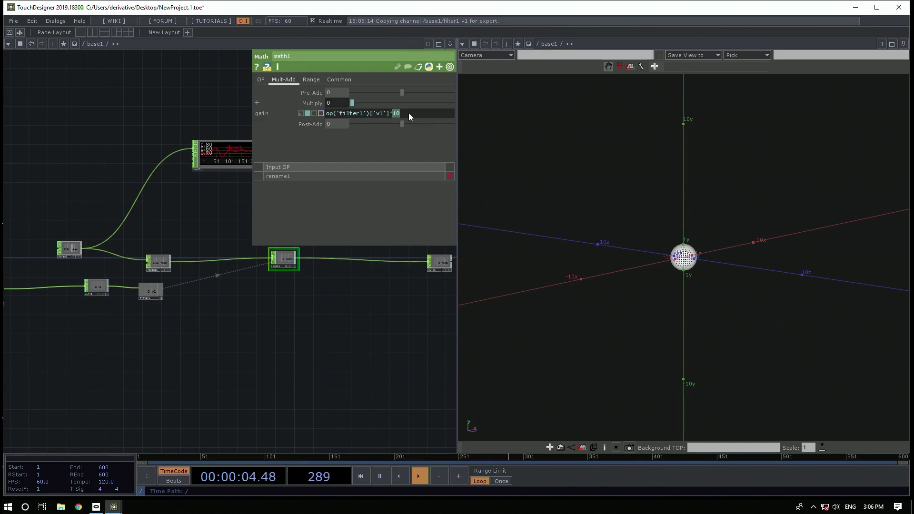
# Trigger the Button COMP and compare the Filter CHOP's value with the Math CHOP's Multiply
pyautogui.moveTo(88, 294); pyautogui.dragTo(239, 283)
pyautogui.scroll(2, 239, 284)
pyautogui.click(102, 278)
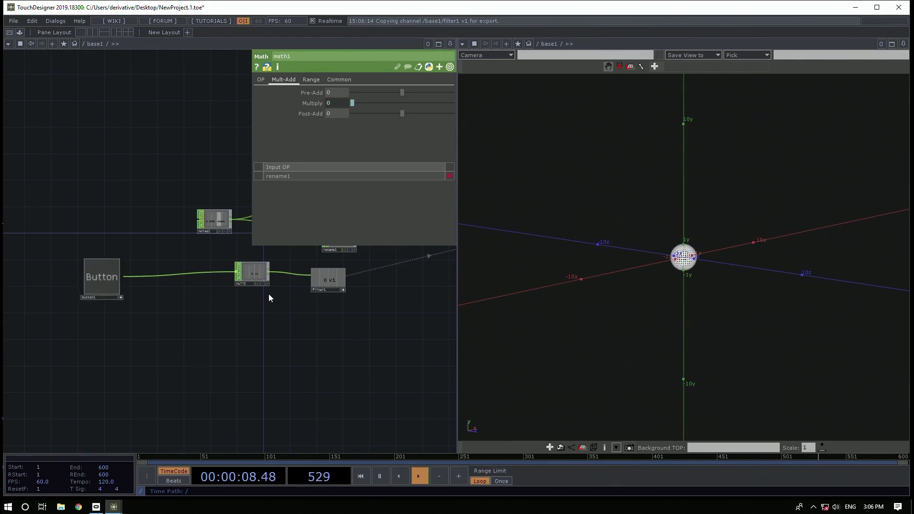
pyautogui.scroll(2, 267, 294)
pyautogui.click(61, 274)
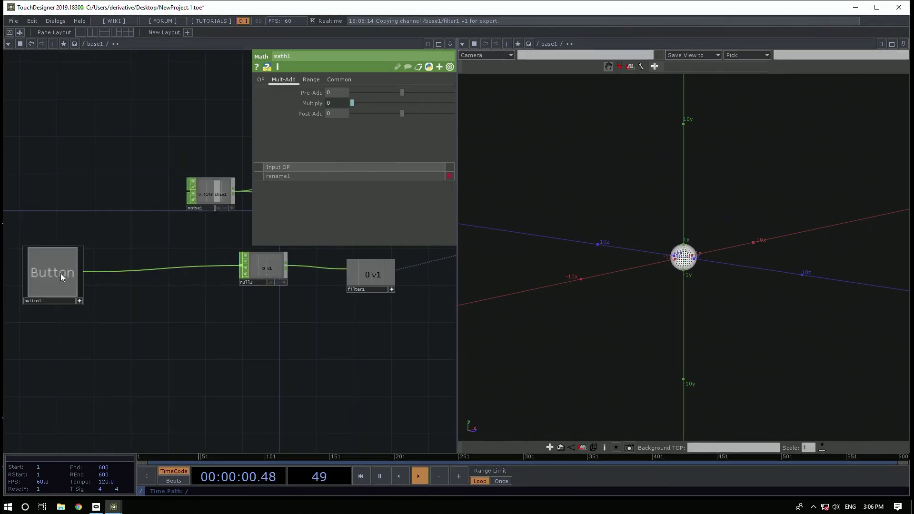
pyautogui.click(52, 286)
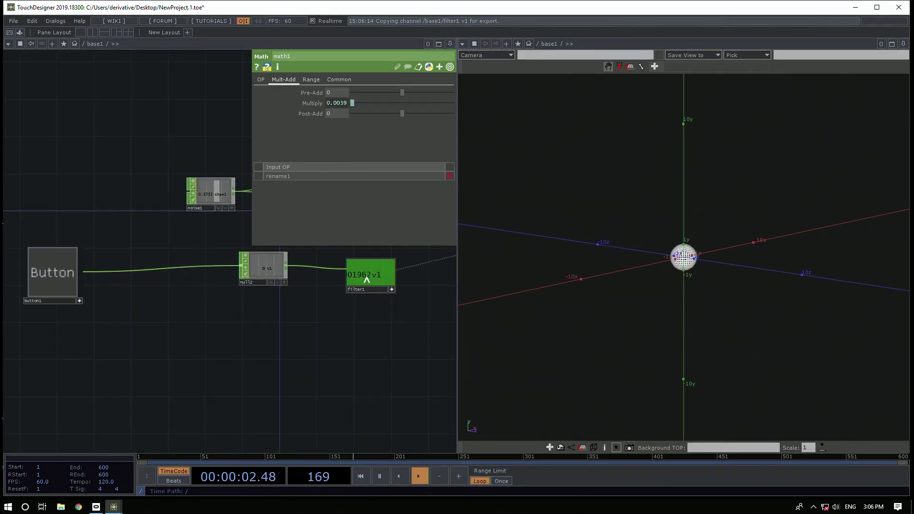
# Trigger the Button COMP twice more and watch the Filter CHOP, the Multiply value and the sphere settle
pyautogui.click(52, 285)
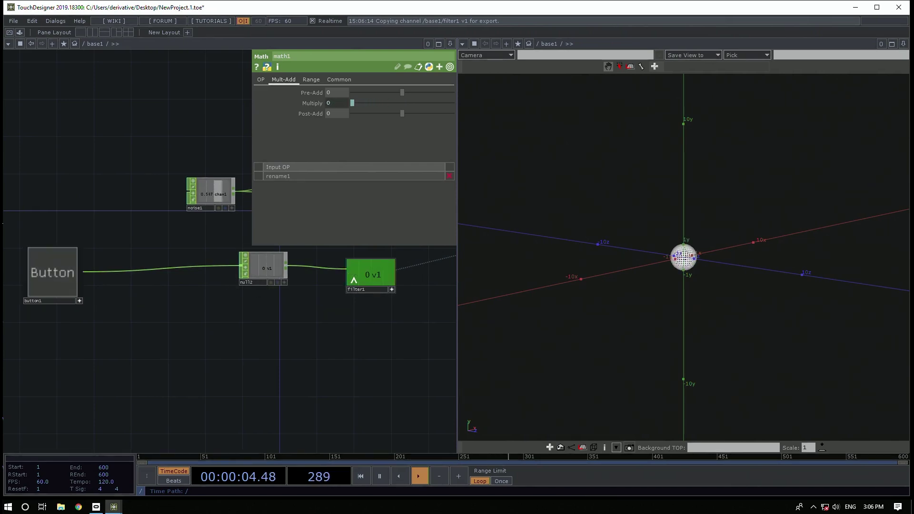
pyautogui.click(52, 281)
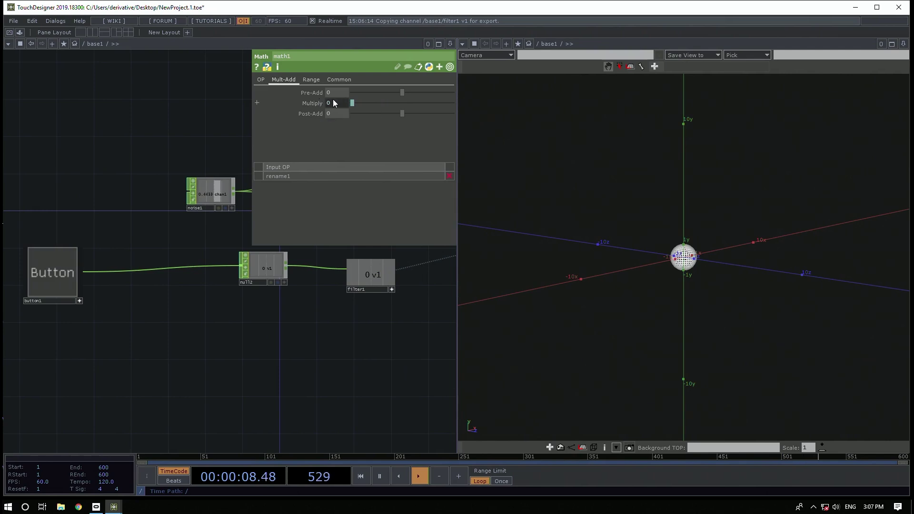
# Deactivate the Filter CHOP's viewer and delete the Filter CHOP from the button chain
pyautogui.moveTo(235, 318); pyautogui.dragTo(49, 404)
pyautogui.click(404, 292)
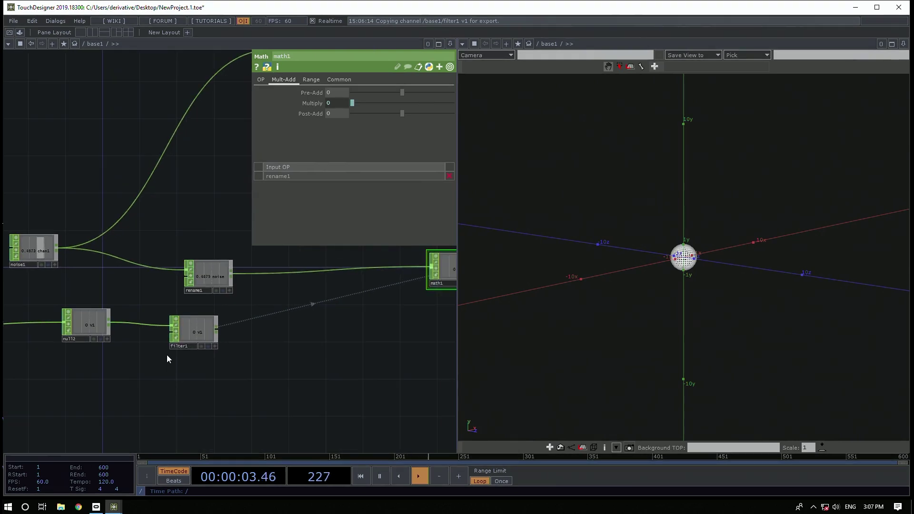
pyautogui.click(201, 330)
pyautogui.press('Delete')
# Change the Math CHOP's Multiply expression to reference the Null after the button: op('null2')['v1']*20
pyautogui.moveTo(98, 395); pyautogui.dragTo(316, 313)
pyautogui.scroll(-3, 377, 397)
pyautogui.moveTo(377, 398); pyautogui.dragTo(228, 378)
pyautogui.scroll(-3, 228, 377)
pyautogui.click(364, 312)
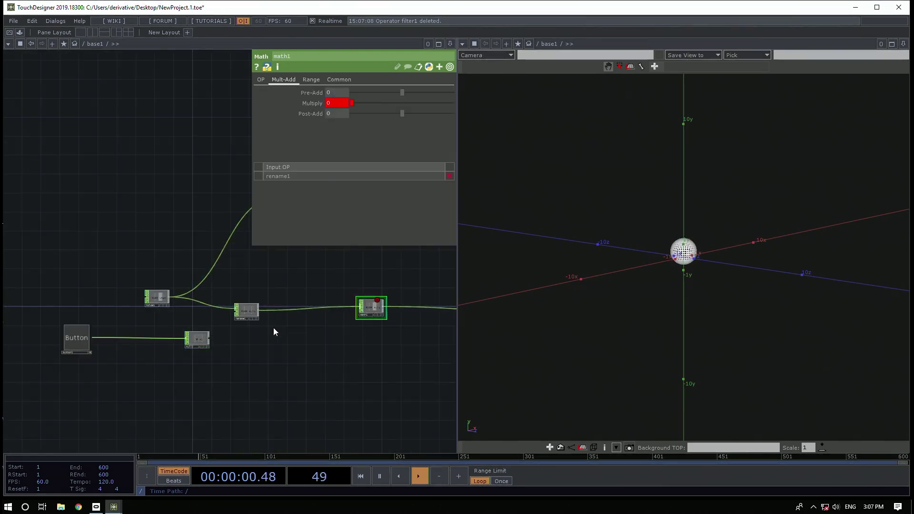
pyautogui.scroll(2, 218, 328)
pyautogui.click(332, 105)
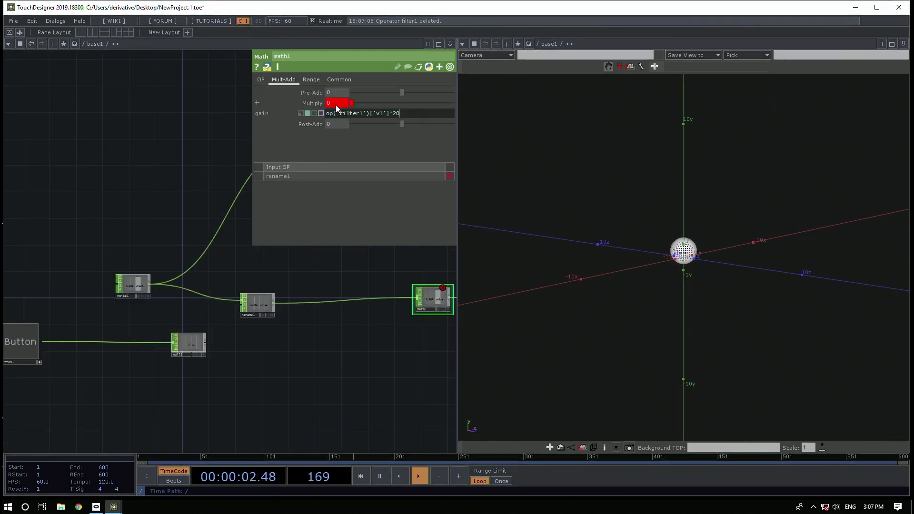
pyautogui.moveTo(339, 113); pyautogui.dragTo(359, 113)
pyautogui.write('null')
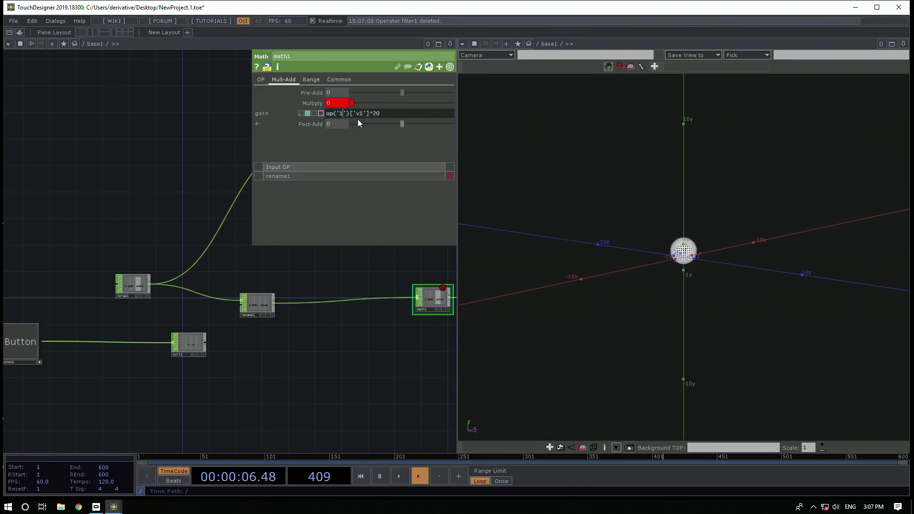
pyautogui.write('2')
pyautogui.press('Return')
# Insert a Lag CHOP on the wire between the Button COMP and the null2 CHOP
pyautogui.moveTo(61, 366); pyautogui.dragTo(151, 366)
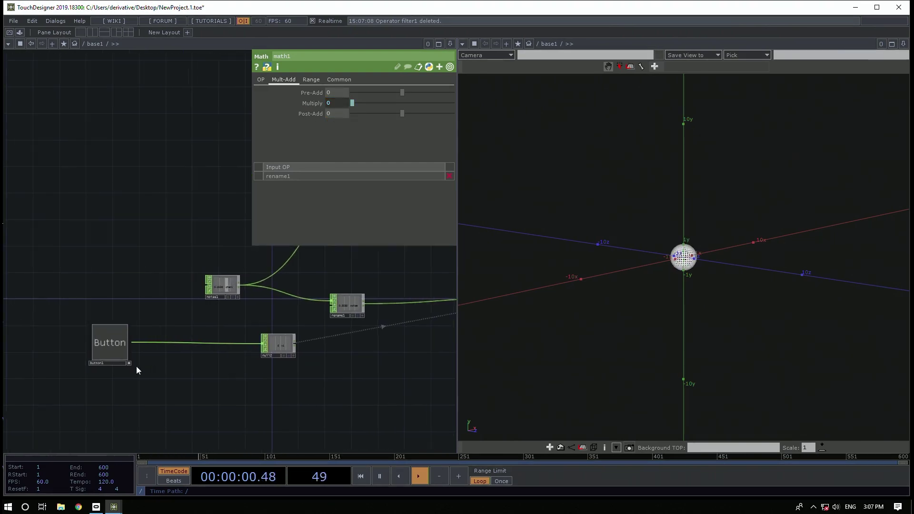
pyautogui.rightClick(192, 341)
pyautogui.click(203, 334)
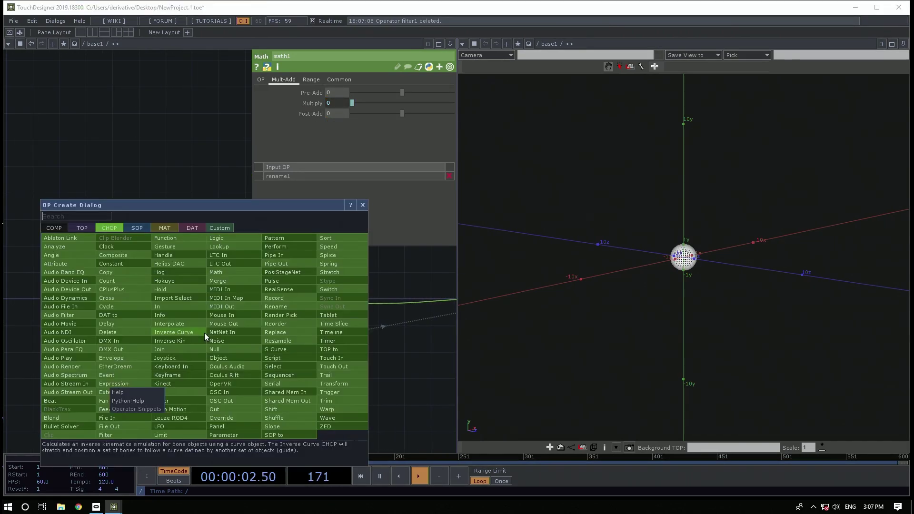
pyautogui.write('lag')
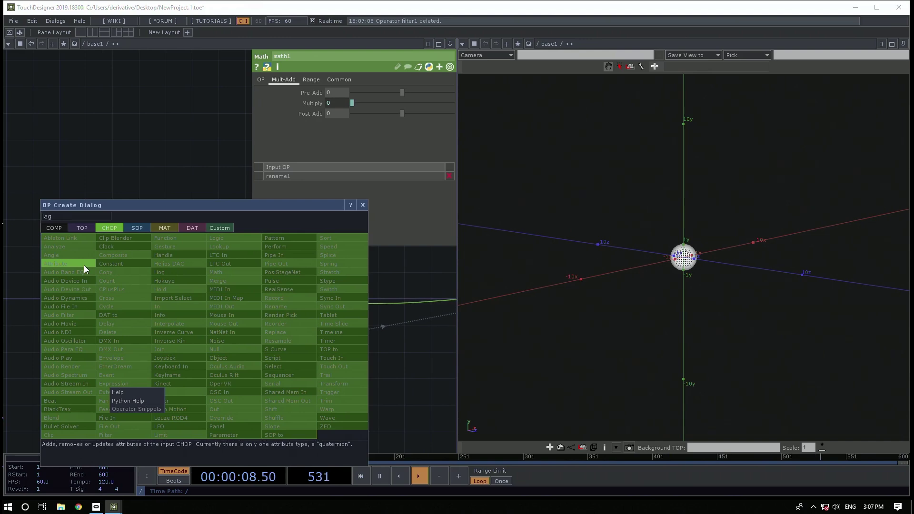
pyautogui.doubleClick(82, 215)
pyautogui.press('BackSpace')
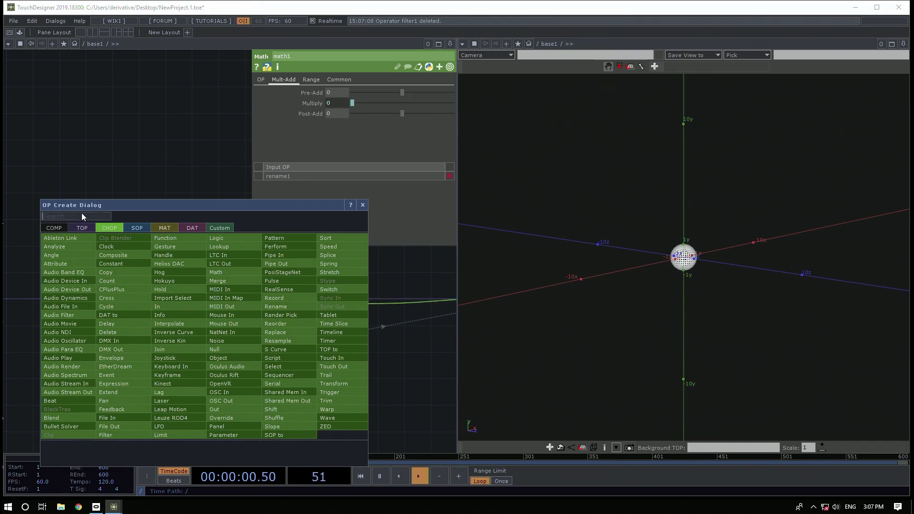
pyautogui.write('lag')
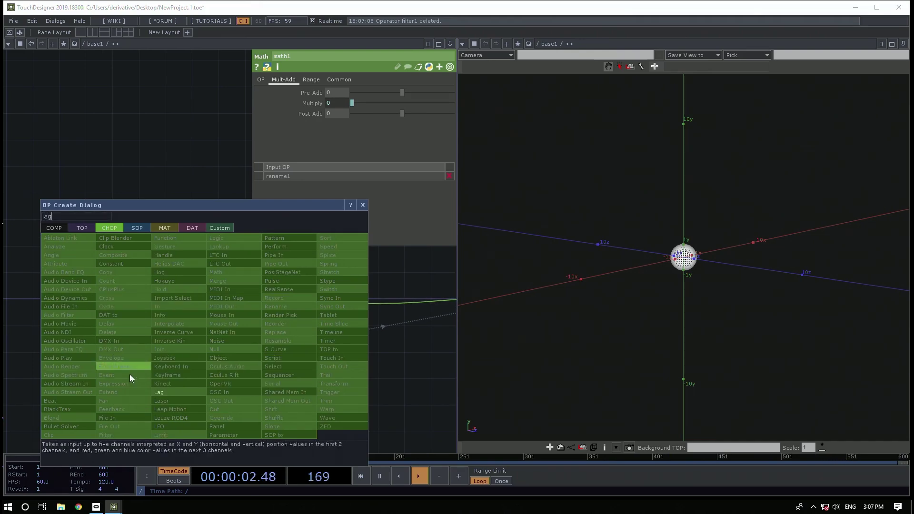
pyautogui.click(161, 393)
pyautogui.click(175, 344)
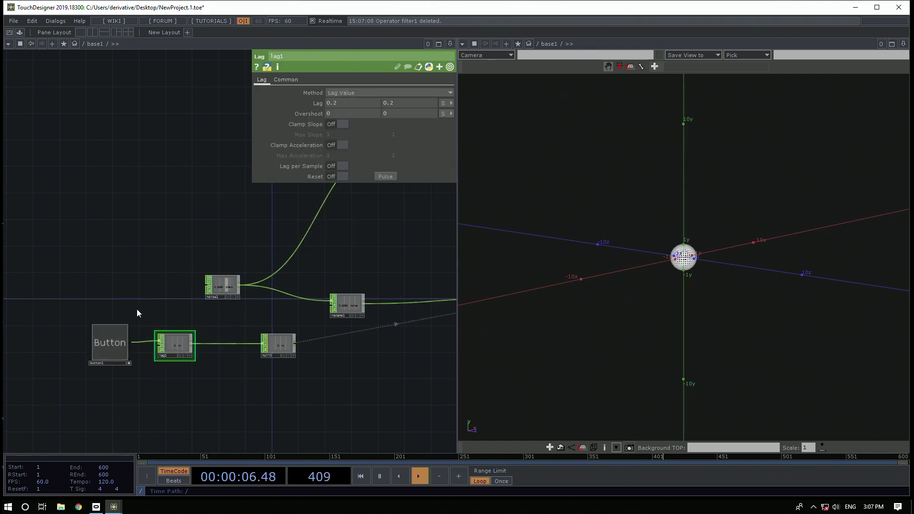
# Trigger the Button COMP repeatedly with the timeline playing and observe how the Lag CHOP affects Multiply and the sphere
pyautogui.click(113, 343)
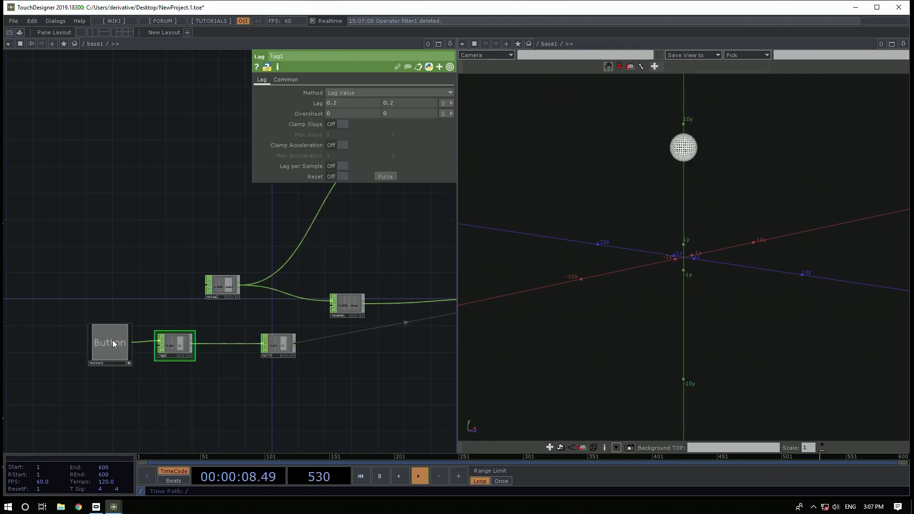
pyautogui.click(113, 340)
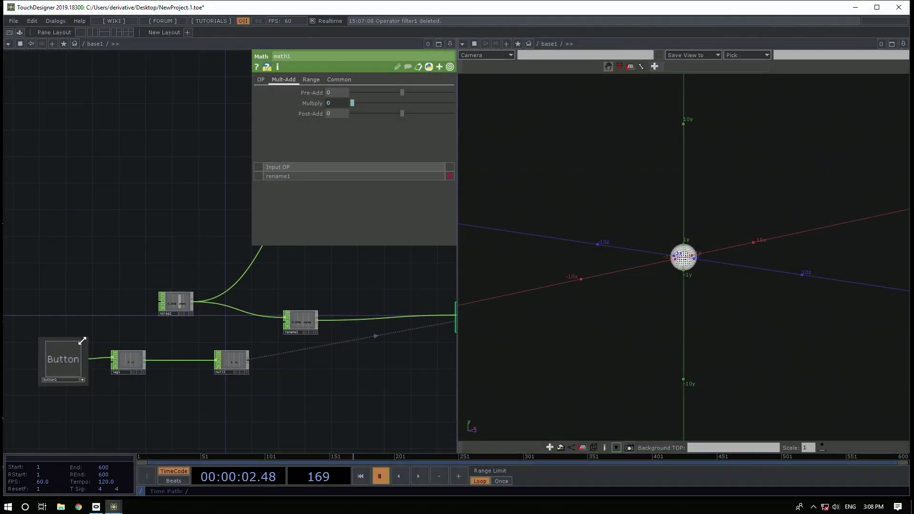
pyautogui.click(60, 358)
pyautogui.press('space')
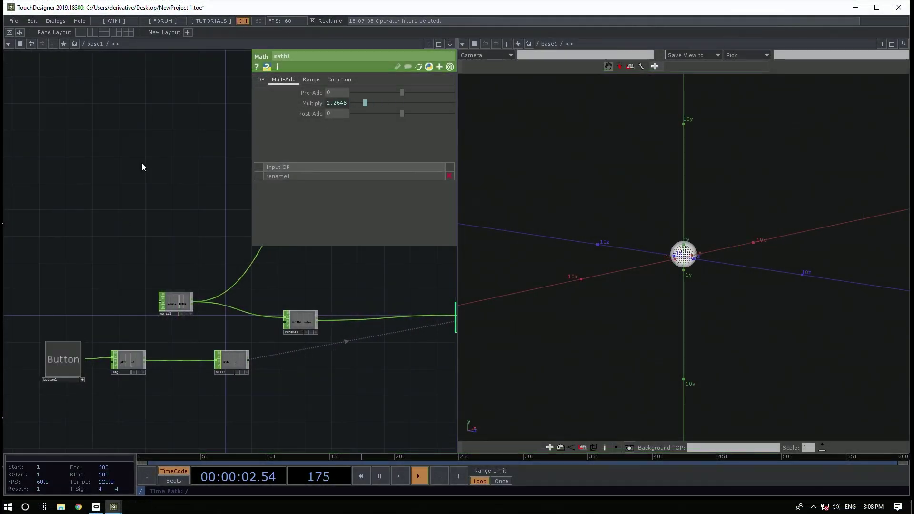
pyautogui.click(65, 351)
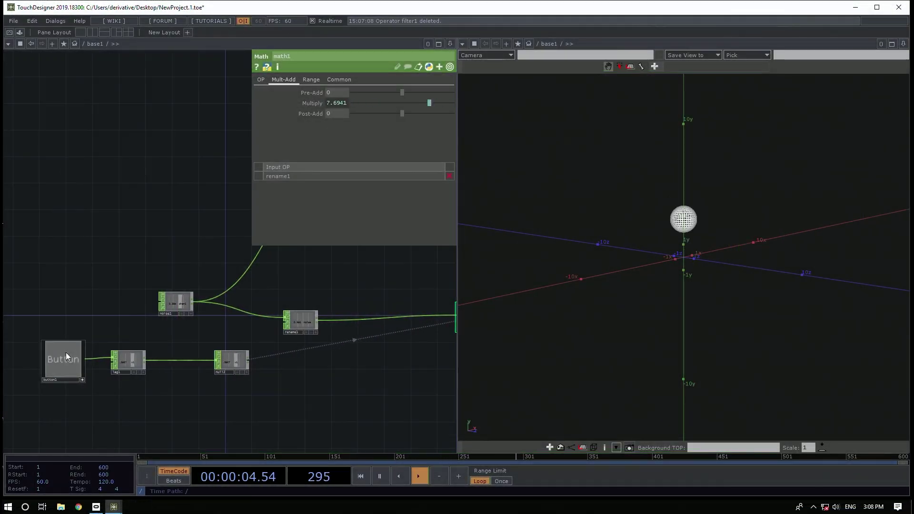
pyautogui.click(66, 352)
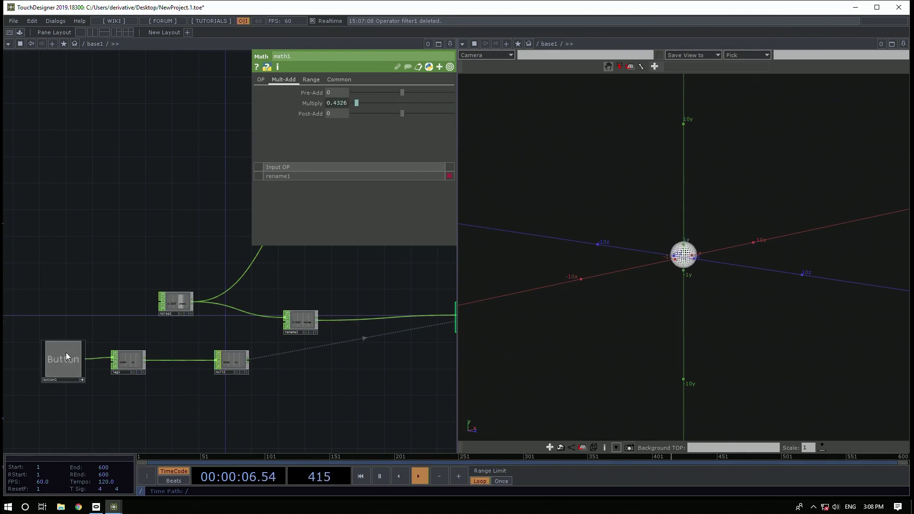
pyautogui.click(66, 352)
pyautogui.moveTo(129, 185); pyautogui.dragTo(113, 309)
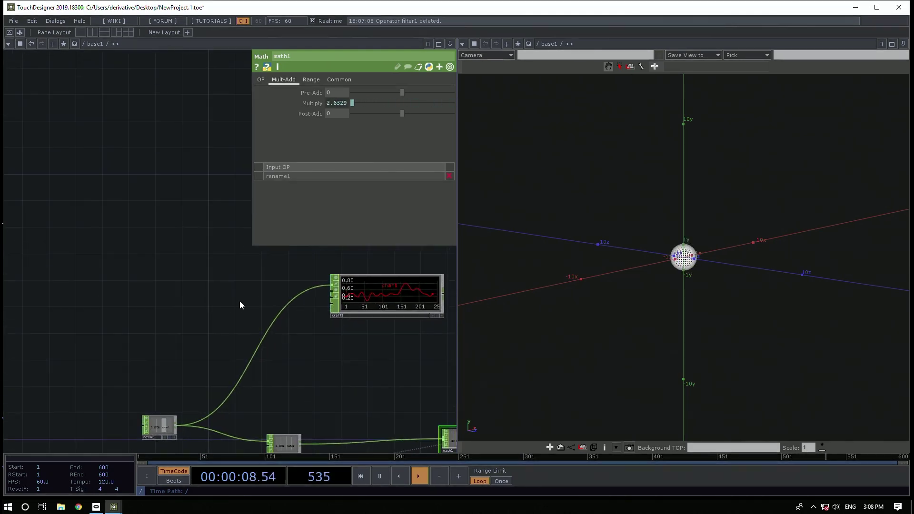
pyautogui.moveTo(129, 340); pyautogui.dragTo(122, 265)
pyautogui.scroll(2, 123, 285)
pyautogui.scroll(-2, 124, 284)
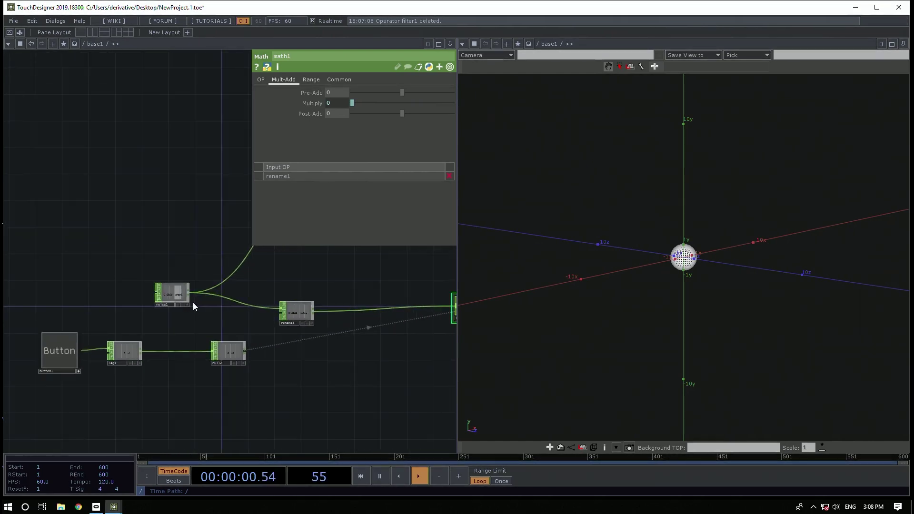
pyautogui.click(67, 349)
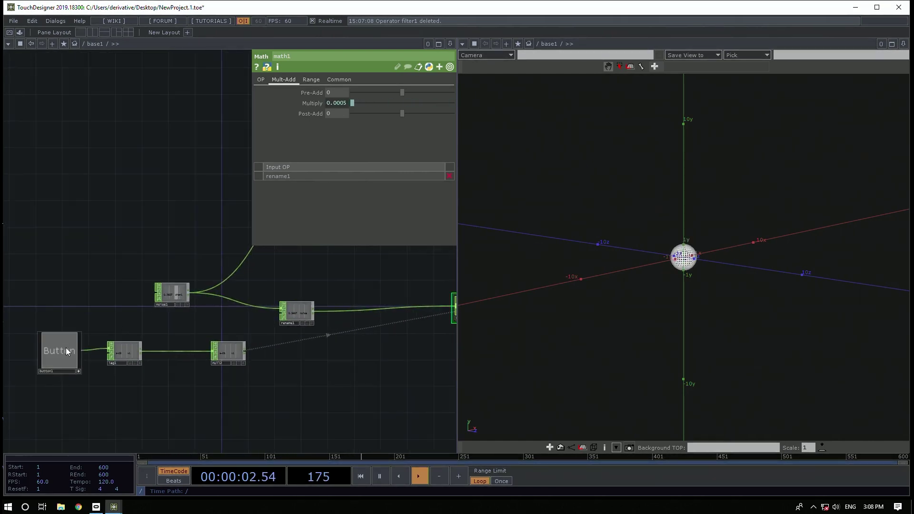
# Set both Lag values of the Lag CHOP to 1
pyautogui.click(124, 350)
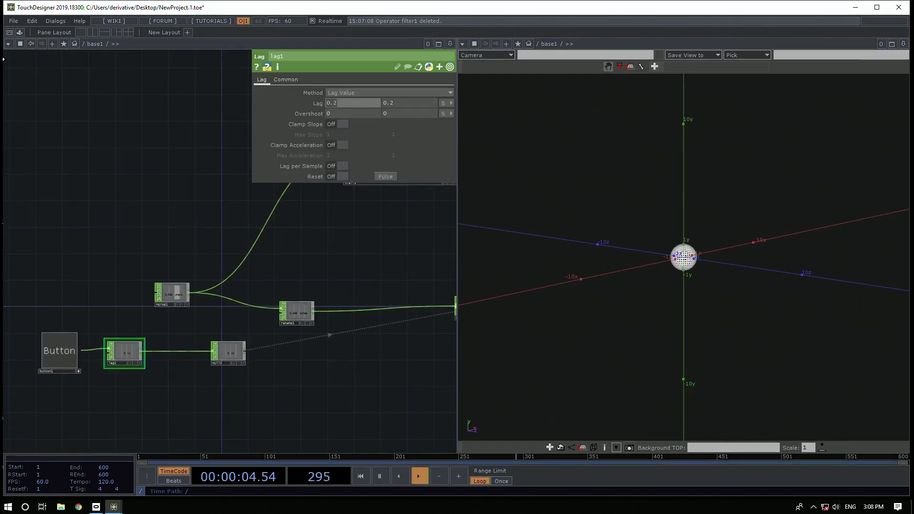
pyautogui.write('1')
pyautogui.press('Tab')
pyautogui.write('1')
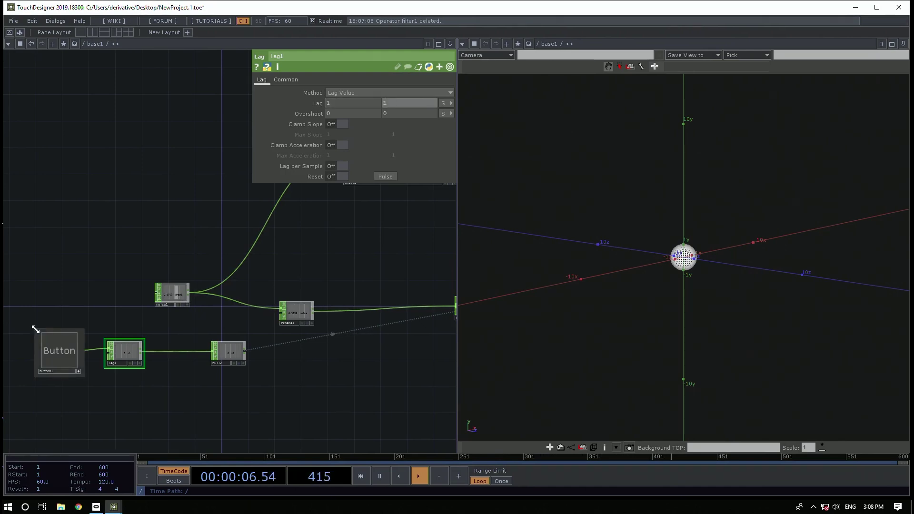
# Trigger the Button COMP several times to test the sphere's movement with the longer lag
pyautogui.click(47, 339)
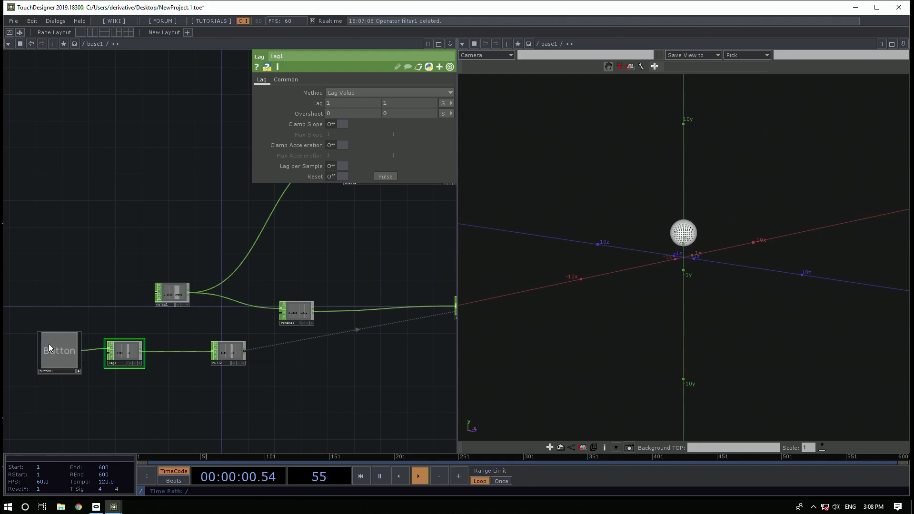
pyautogui.click(49, 344)
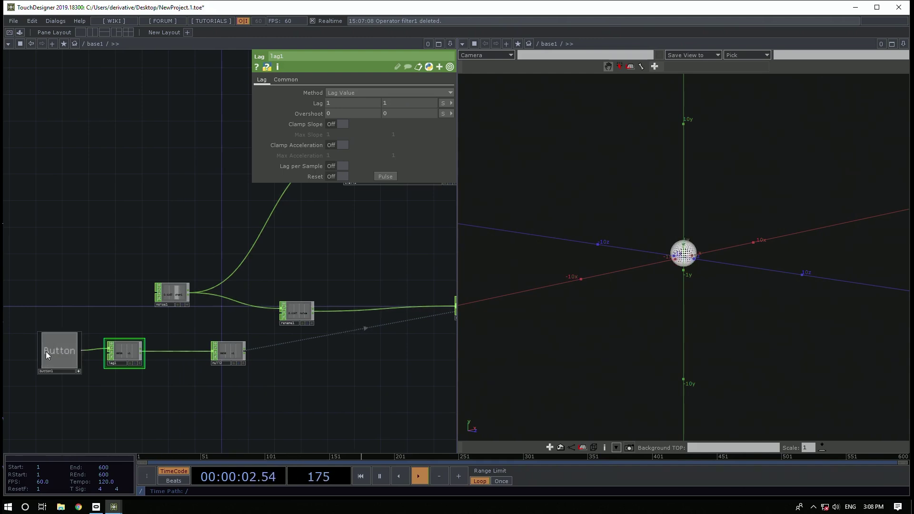
pyautogui.click(44, 353)
pyautogui.click(44, 353)
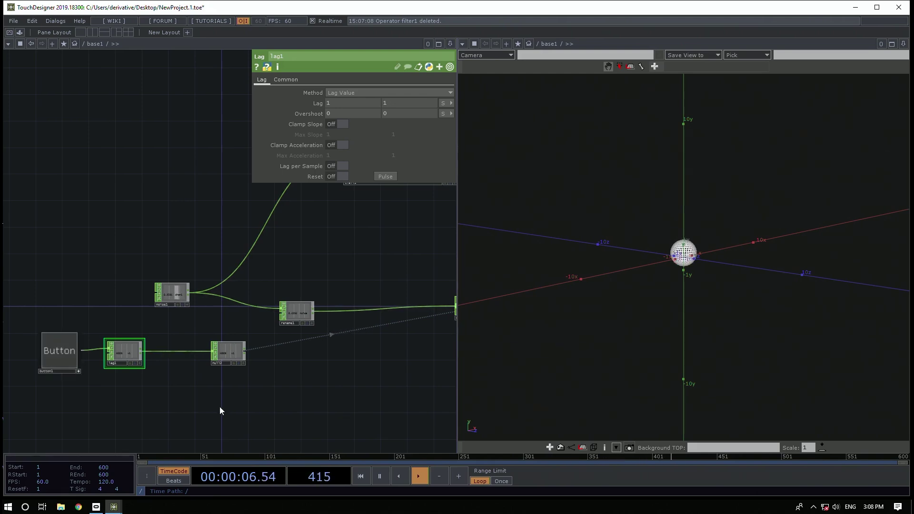
# Hide the parameters, view the whole network and orbit the 3D view around the sphere
pyautogui.moveTo(348, 380); pyautogui.dragTo(148, 313)
pyautogui.press('p')
pyautogui.scroll(-5, 271, 309)
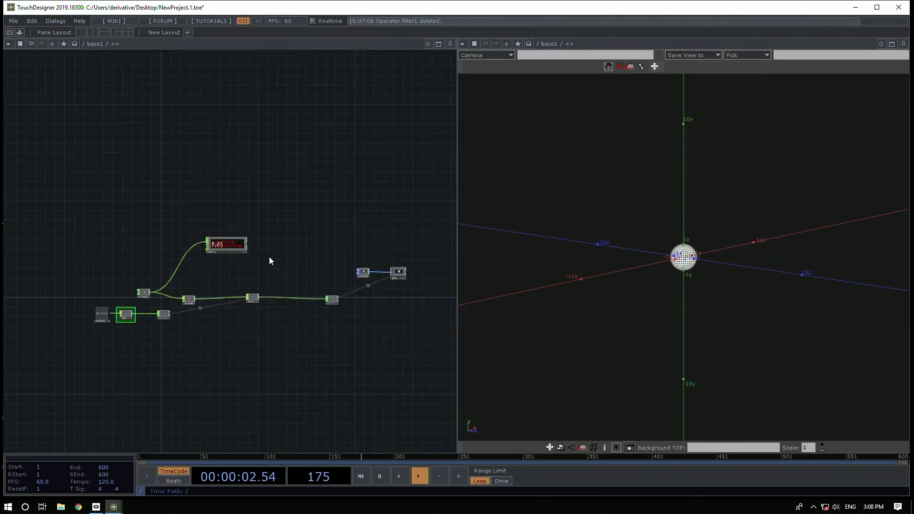
pyautogui.moveTo(259, 239); pyautogui.dragTo(148, 251)
pyautogui.moveTo(611, 210); pyautogui.dragTo(702, 276)
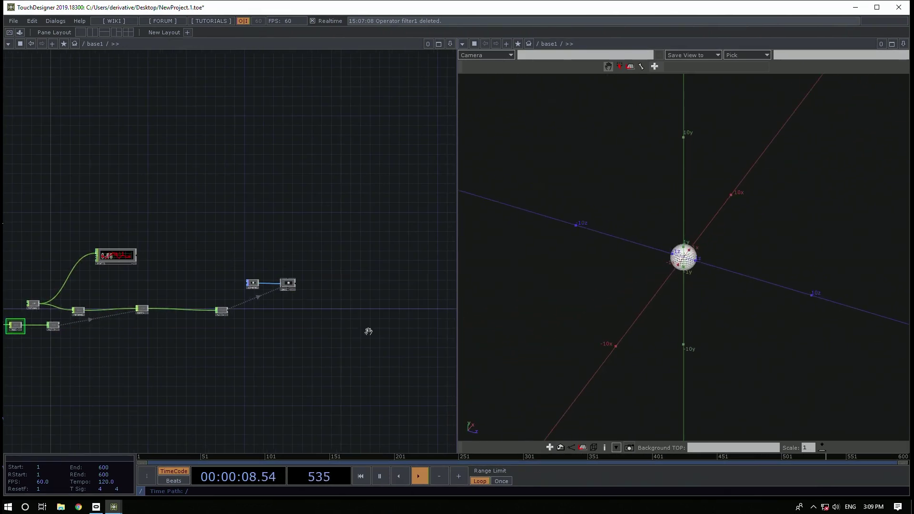
# Remove the op('null1')['noise'] reference from the Geometry COMP's Translate Y
pyautogui.scroll(2, 277, 272)
pyautogui.scroll(2, 277, 272)
pyautogui.click(309, 294)
pyautogui.press('p')
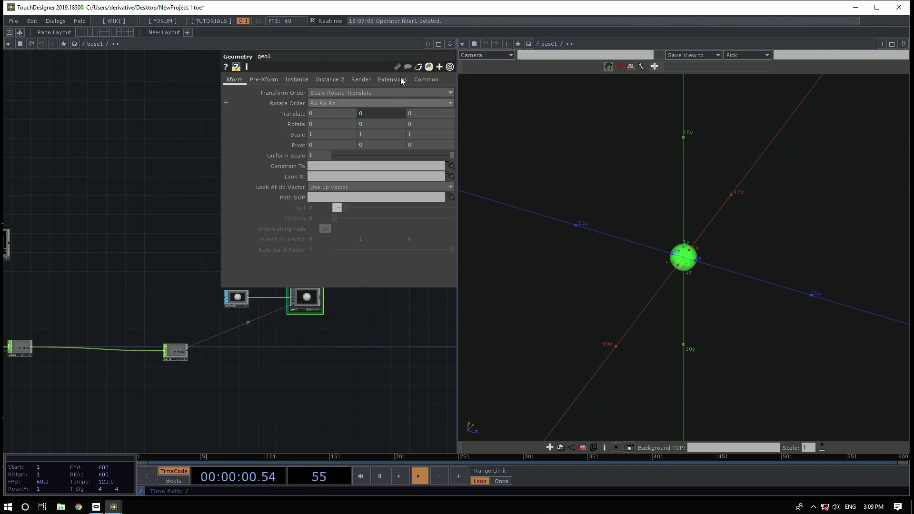
pyautogui.click(381, 111)
pyautogui.moveTo(384, 133); pyautogui.dragTo(2, 113)
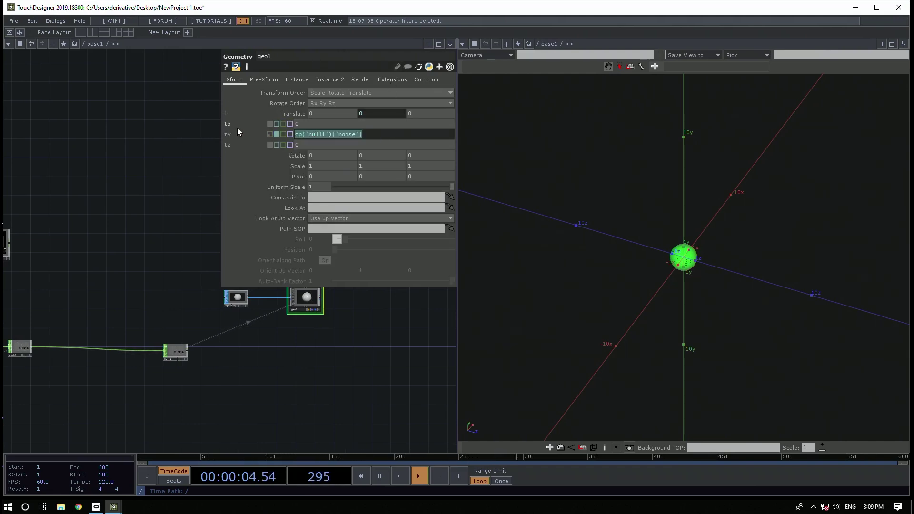
pyautogui.press('BackSpace')
pyautogui.press('Return')
# Examine the Geometry COMP's Instance parameters, then hide the parameters again
pyautogui.moveTo(99, 191); pyautogui.dragTo(153, 222)
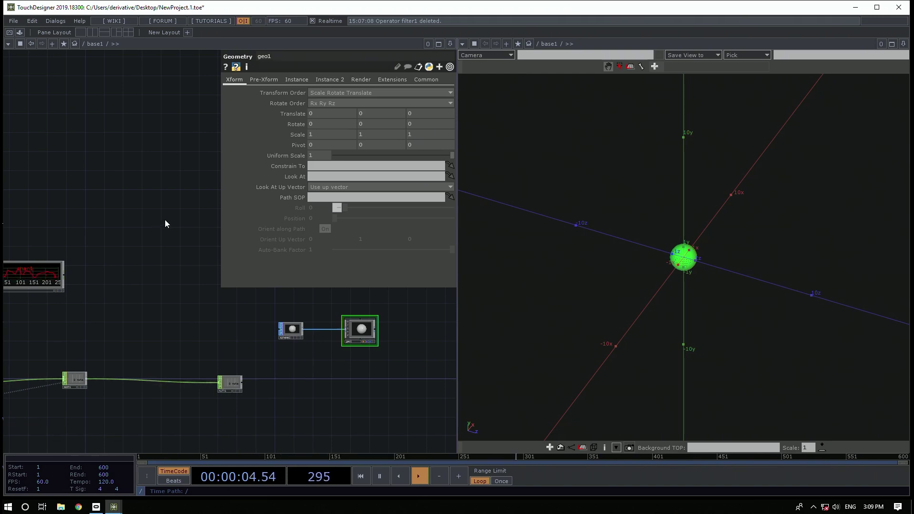
pyautogui.moveTo(170, 286); pyautogui.dragTo(89, 275)
pyautogui.moveTo(350, 332); pyautogui.dragTo(327, 373)
pyautogui.press('p')
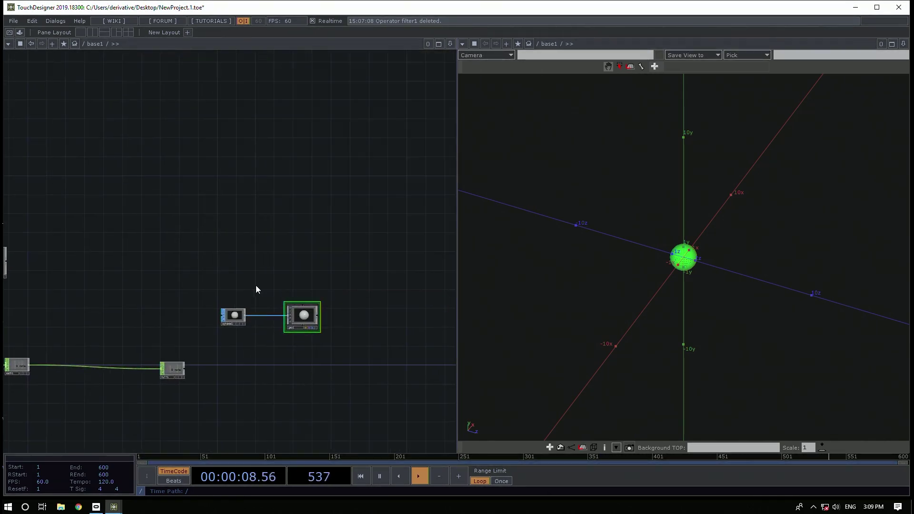
pyautogui.moveTo(252, 287); pyautogui.dragTo(253, 283)
pyautogui.press('p')
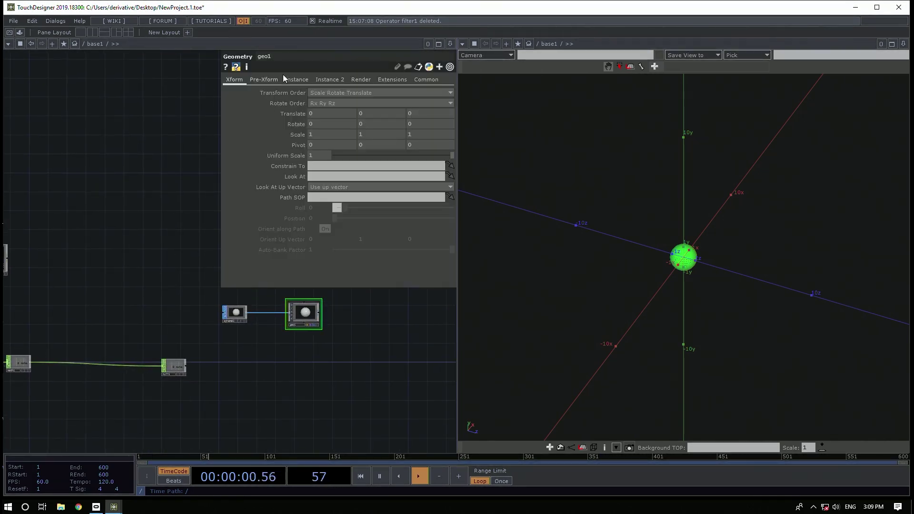
pyautogui.click(294, 80)
pyautogui.moveTo(165, 180); pyautogui.dragTo(433, 163)
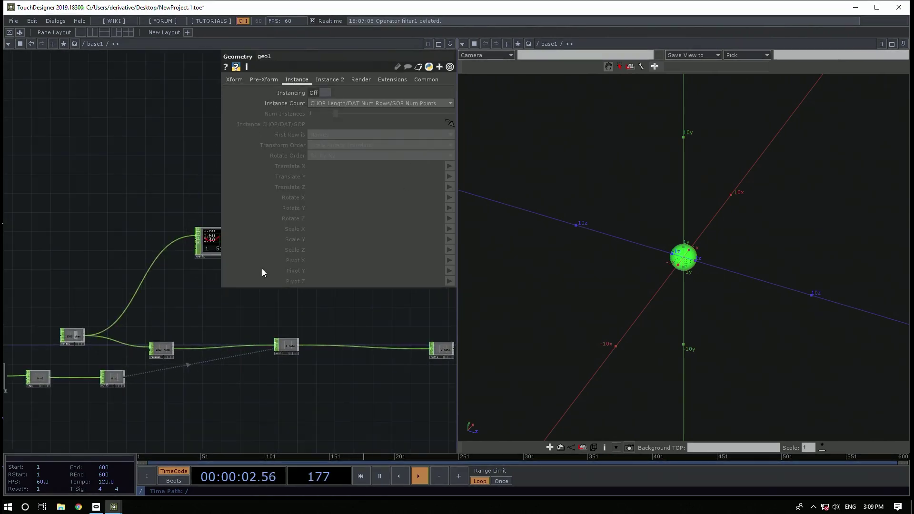
pyautogui.press('p')
# Delete the old noise chain, including its graph branch, the processing operators behind the noise and null1
pyautogui.moveTo(146, 225); pyautogui.dragTo(229, 199)
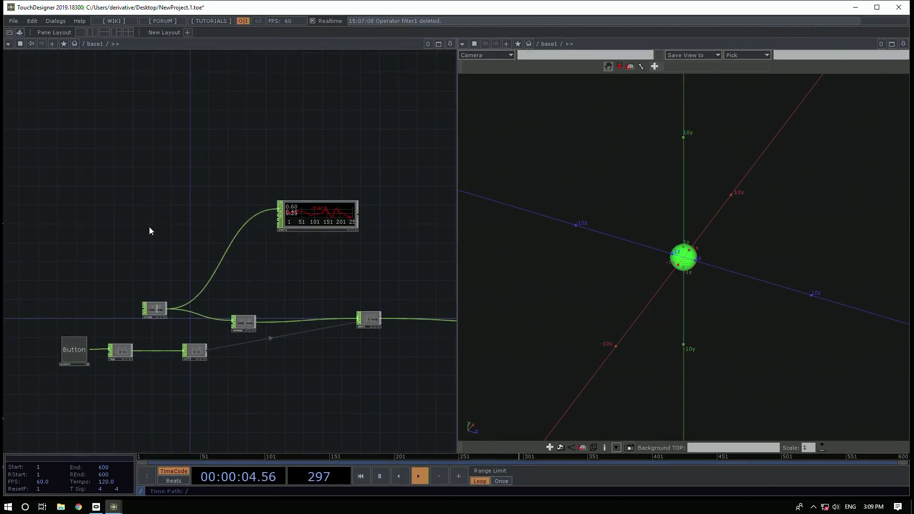
pyautogui.click(154, 310)
pyautogui.moveTo(412, 297); pyautogui.dragTo(358, 289)
pyautogui.scroll(-2, 210, 271)
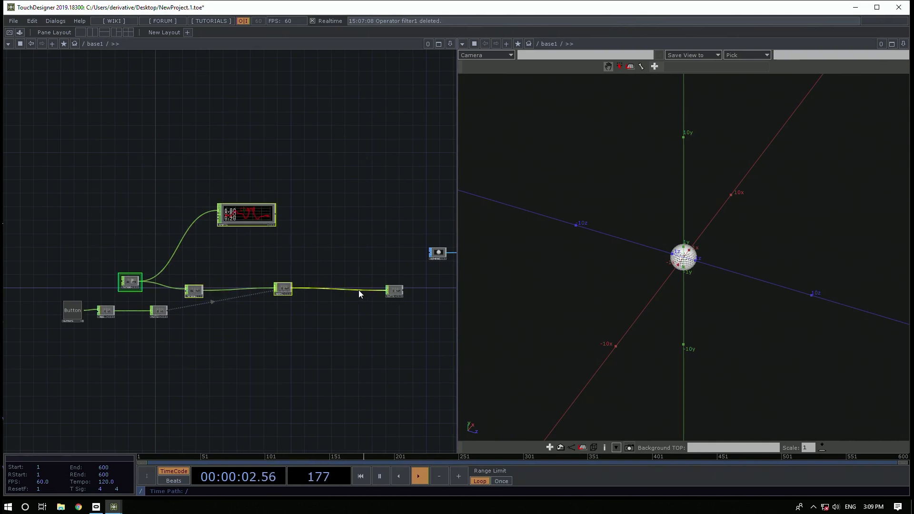
pyautogui.press('Delete')
pyautogui.click(400, 289)
pyautogui.press('Delete')
# Move the connected sphere and Geometry COMP above the button chain and deselect them
pyautogui.moveTo(414, 263); pyautogui.dragTo(340, 270)
pyautogui.keyDown('shift'); pyautogui.click(417, 263); pyautogui.keyUp('shift')
pyautogui.moveTo(414, 261); pyautogui.dragTo(90, 235)
pyautogui.moveTo(75, 289); pyautogui.dragTo(273, 269)
pyautogui.scroll(4, 274, 271)
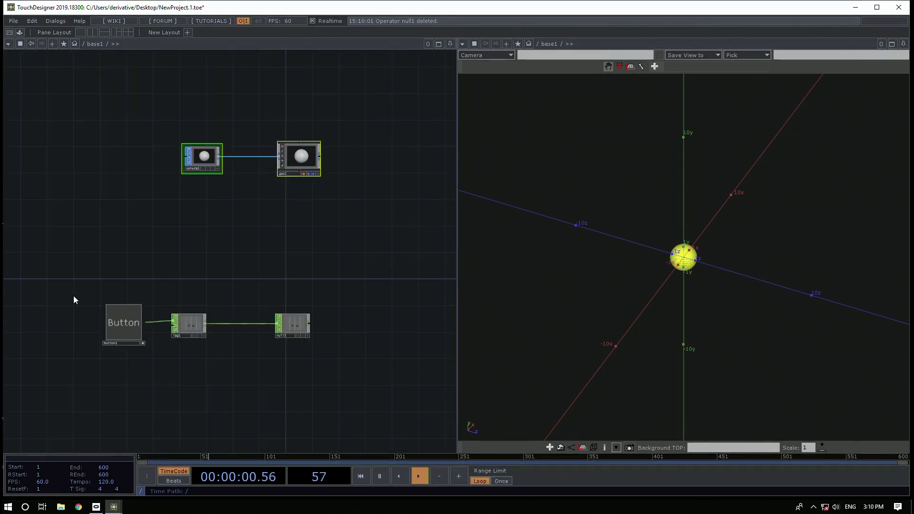
pyautogui.click(366, 291)
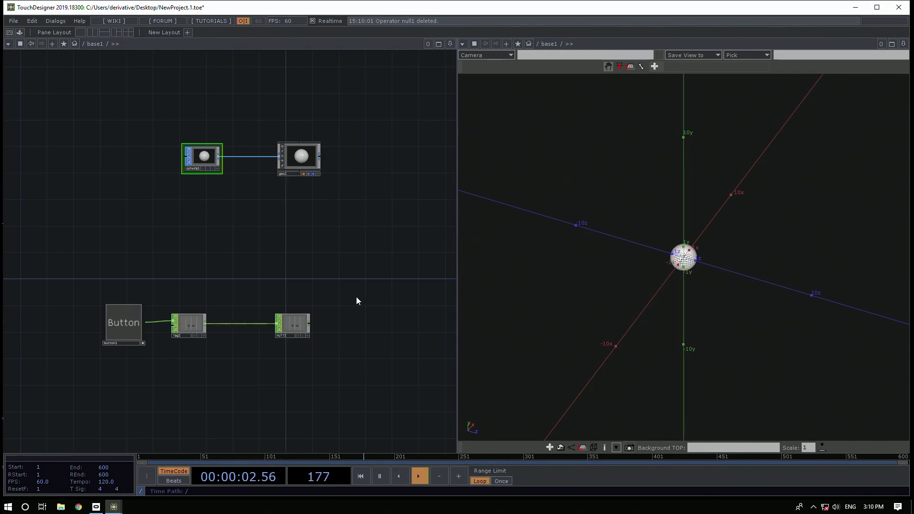
# Add a Noise CHOP between the sphere and button rows and view its operator info
pyautogui.press('Tab')
pyautogui.write('noi')
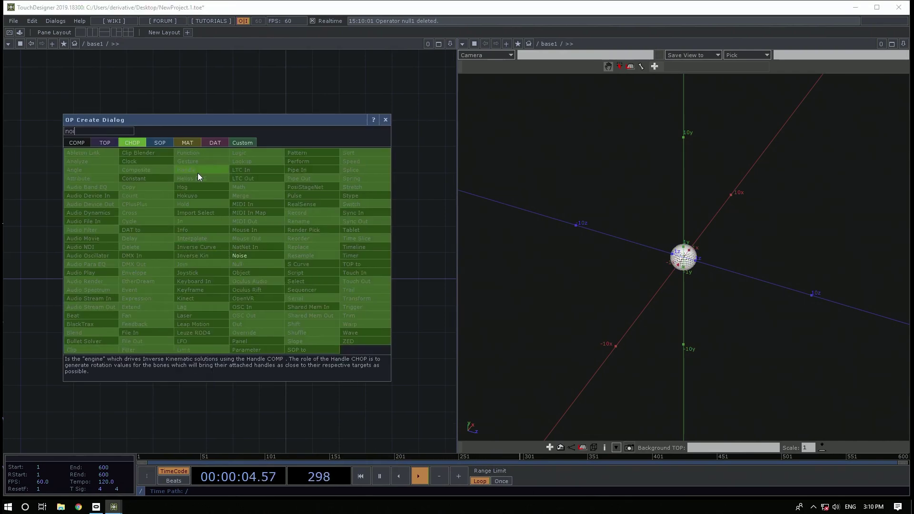
pyautogui.click(239, 256)
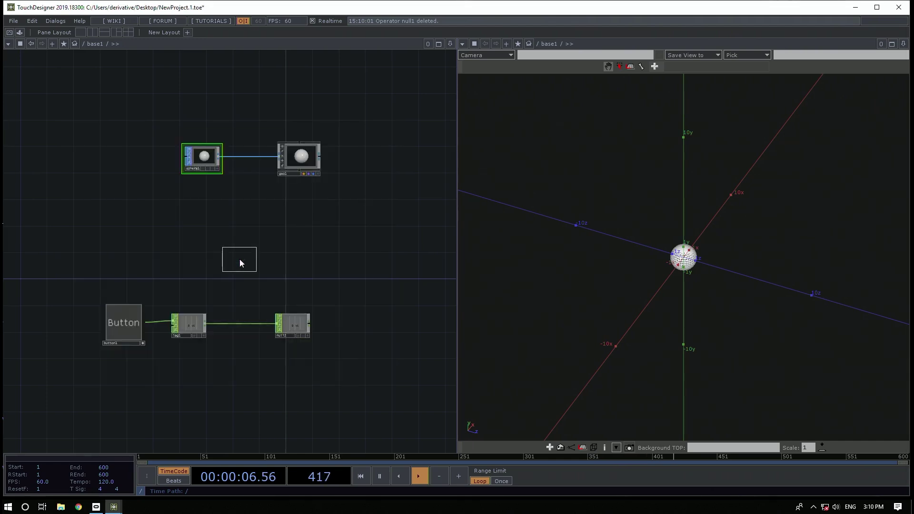
pyautogui.click(181, 247)
pyautogui.scroll(4, 180, 245)
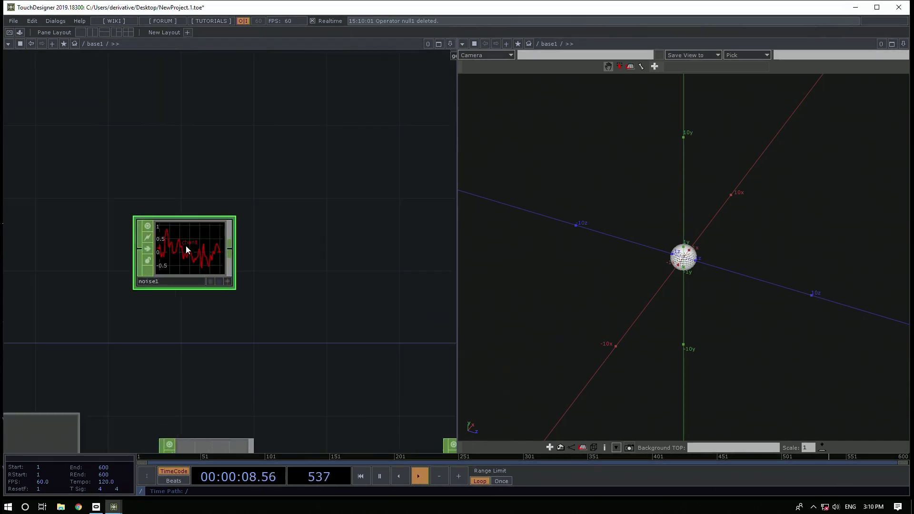
pyautogui.middleClick(186, 249)
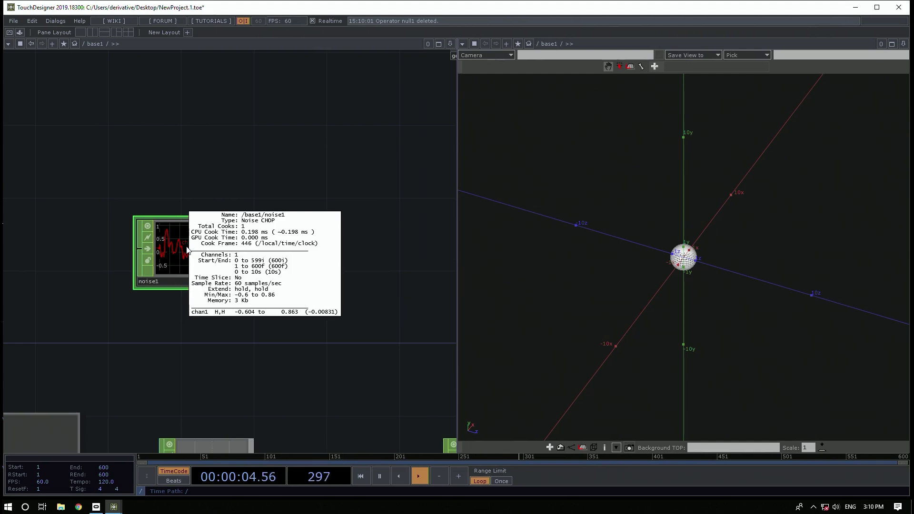
# Set the Noise CHOP's length in samples with End 10 and name its channels tx ty tz
pyautogui.press('p')
pyautogui.click(333, 80)
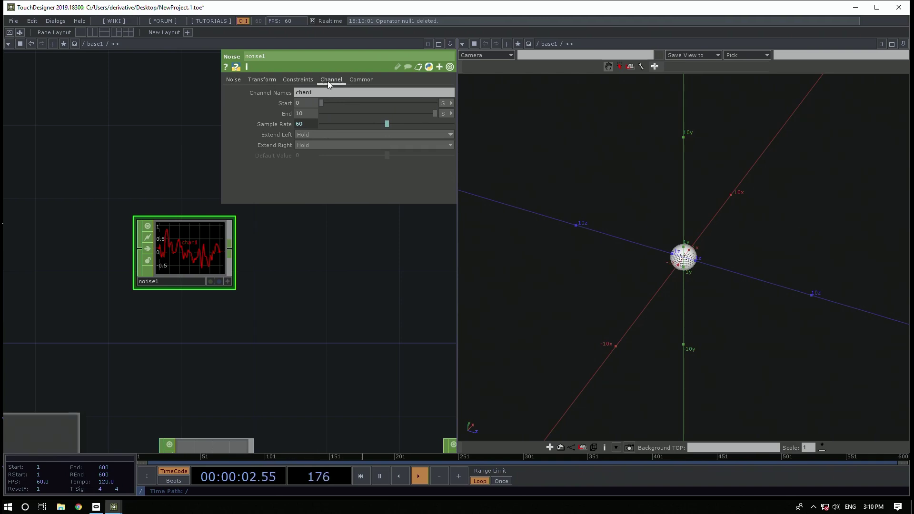
pyautogui.click(444, 103)
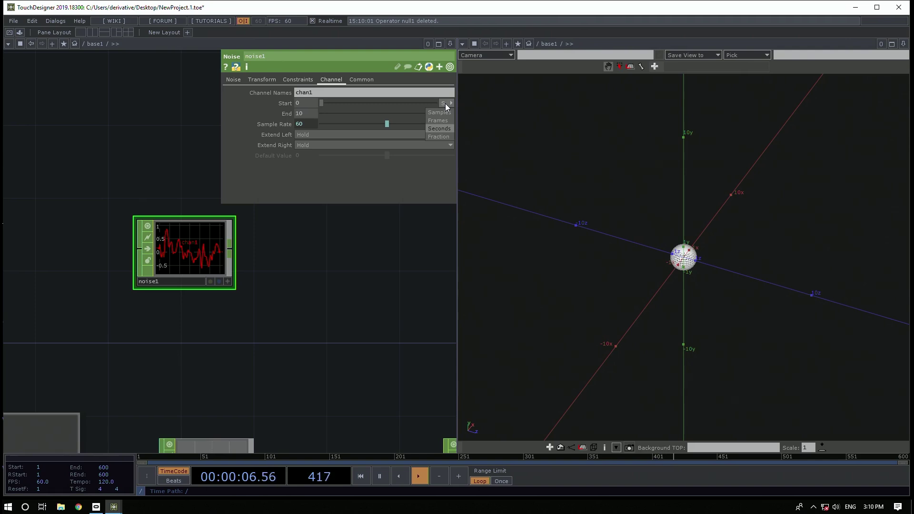
pyautogui.click(441, 113)
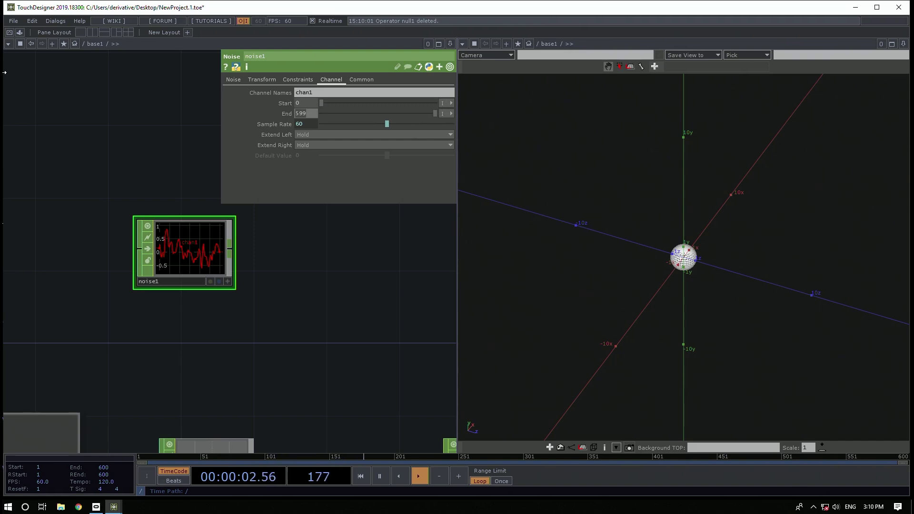
pyautogui.write('10')
pyautogui.press('Return')
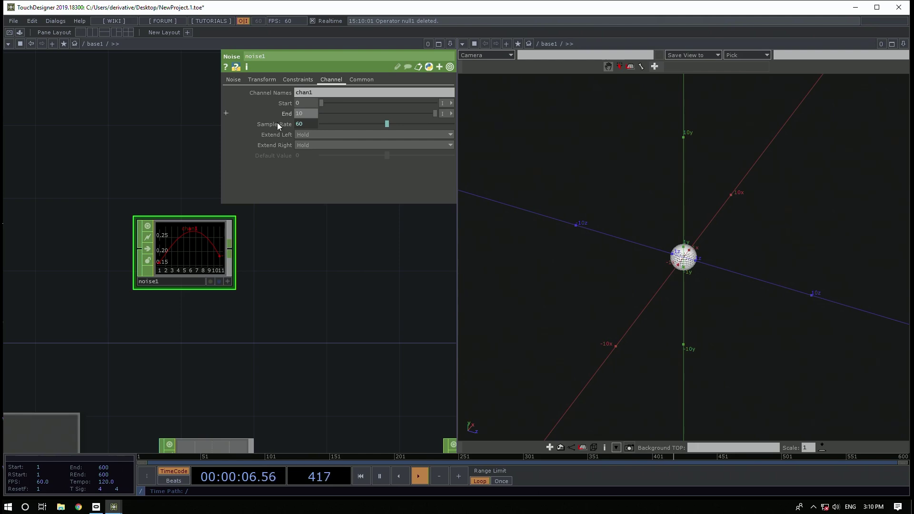
pyautogui.click(333, 94)
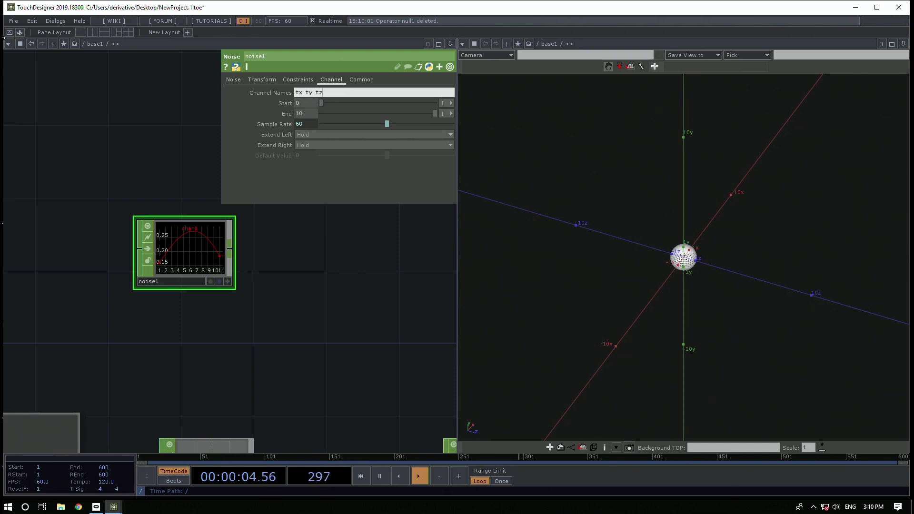
pyautogui.press('Return')
# Connect the Noise CHOP's output to a new Null CHOP placed on the same row
pyautogui.moveTo(285, 353); pyautogui.dragTo(196, 349)
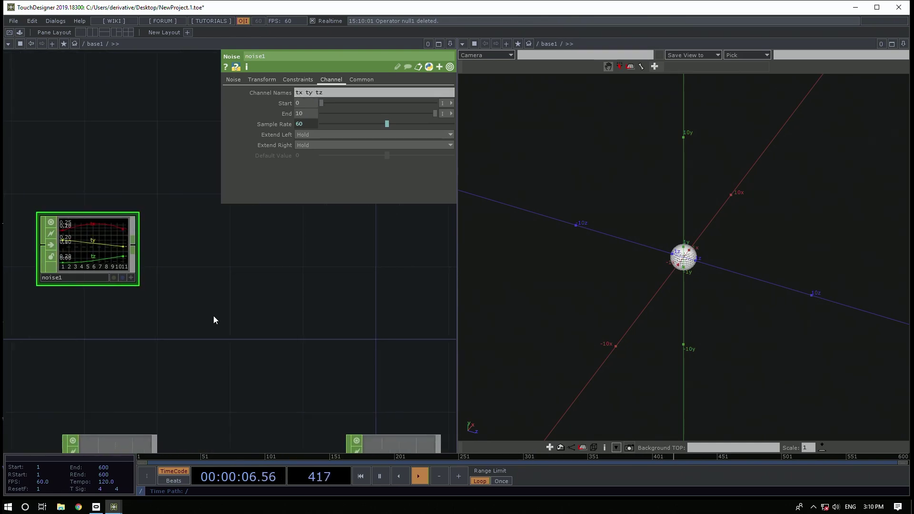
pyautogui.scroll(-3, 212, 318)
pyautogui.moveTo(166, 279); pyautogui.dragTo(392, 301)
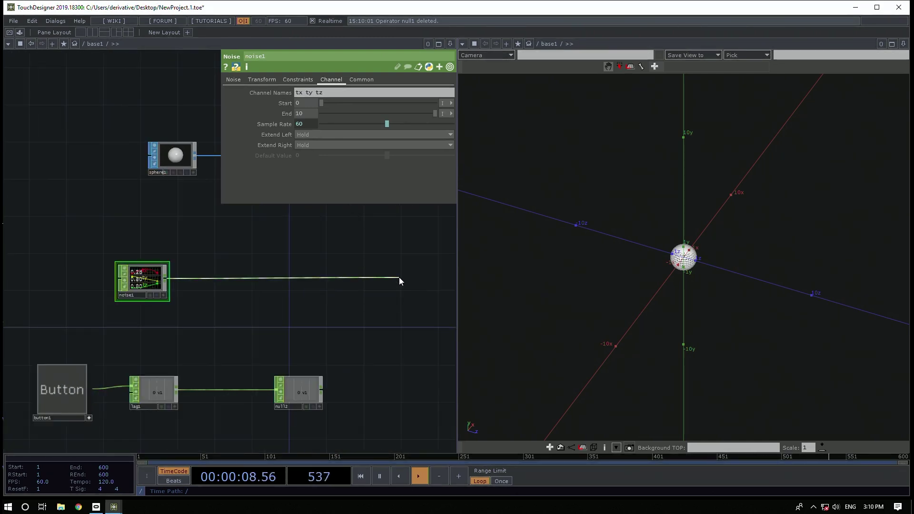
pyautogui.click(397, 277)
pyautogui.write('m')
pyautogui.press('BackSpace')
pyautogui.write('nu')
pyautogui.click(408, 292)
pyautogui.click(415, 279)
# Turn on instancing for the Geometry COMP and assign null1 as its instance source
pyautogui.scroll(-5, 253, 332)
pyautogui.click(208, 242)
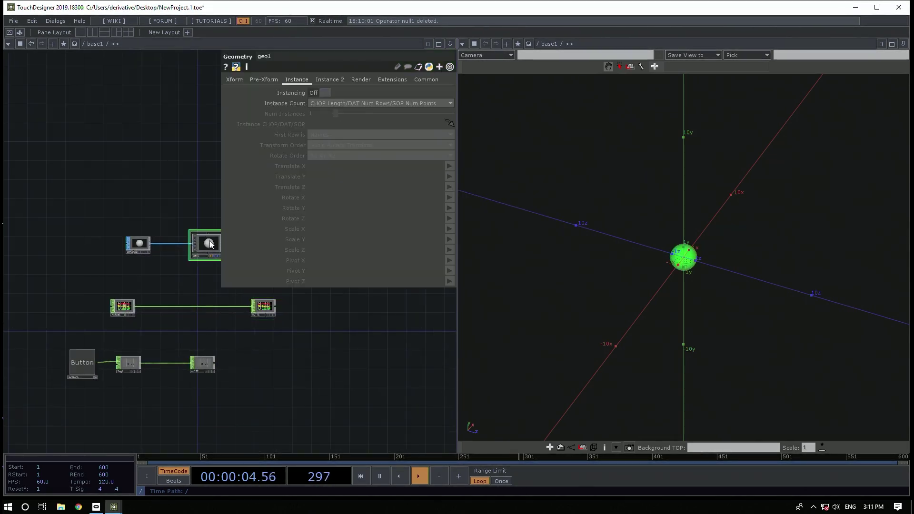
pyautogui.moveTo(160, 186); pyautogui.dragTo(132, 218)
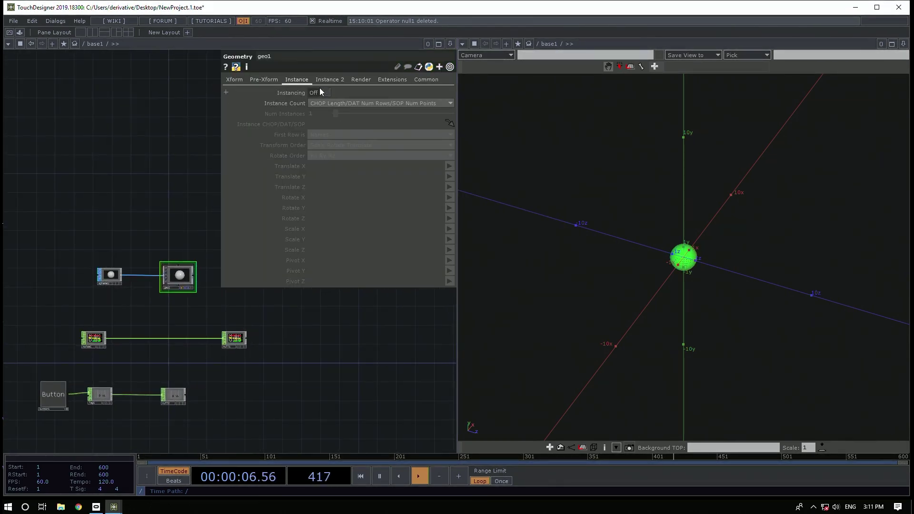
pyautogui.click(320, 93)
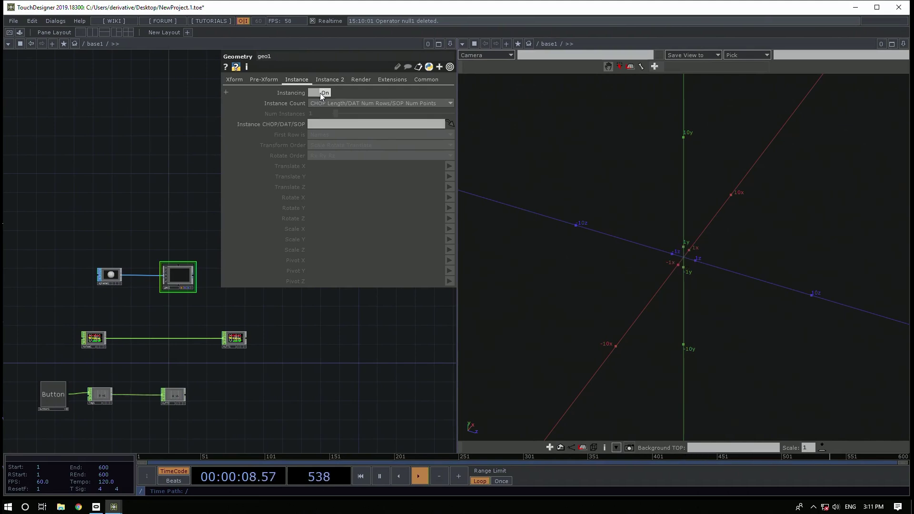
pyautogui.moveTo(230, 342); pyautogui.dragTo(302, 125)
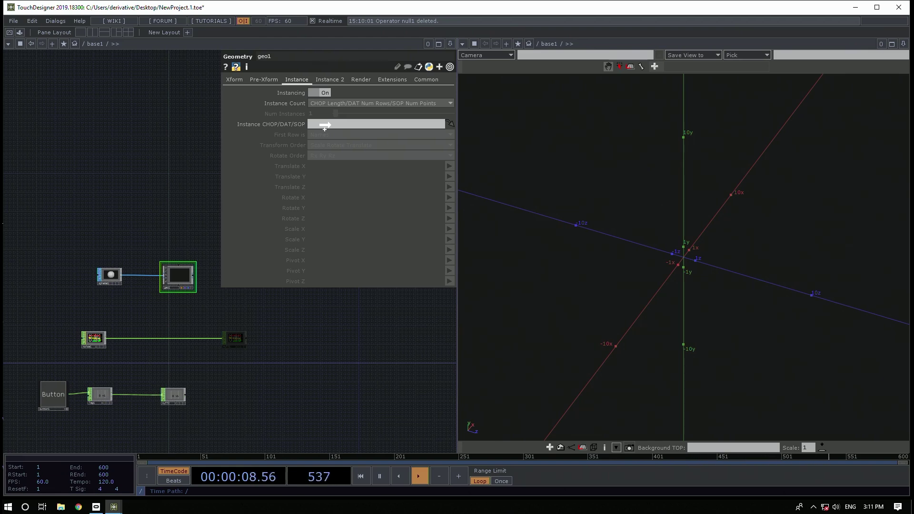
pyautogui.moveTo(331, 125); pyautogui.dragTo(330, 126)
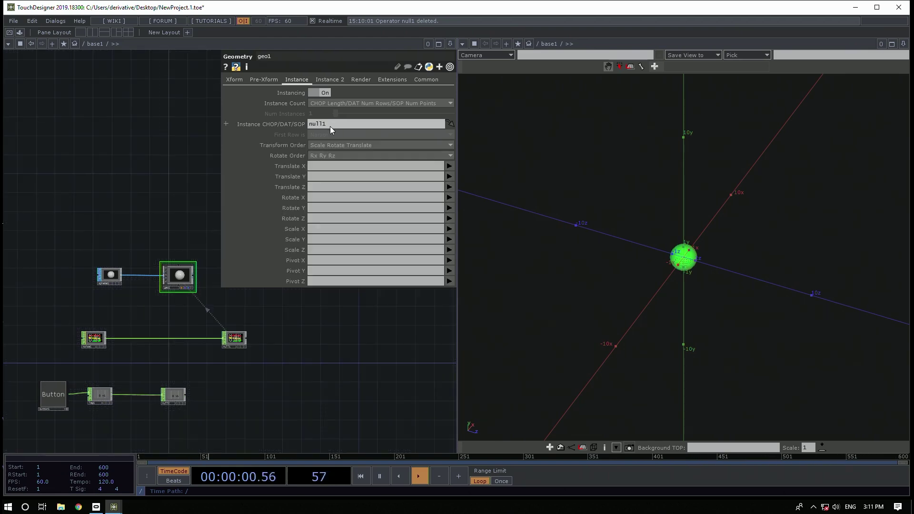
# Assign the tx, ty and tz channels to the instances' Translate X, Y and Z
pyautogui.click(450, 168)
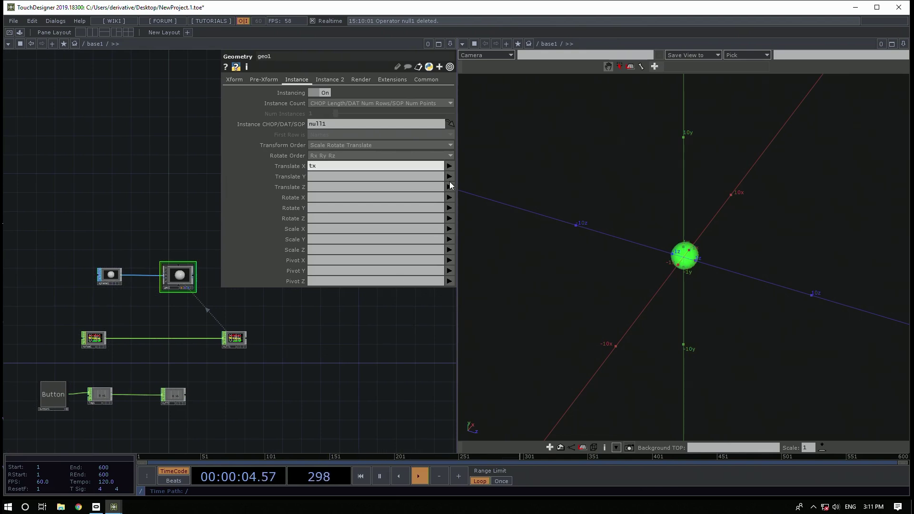
pyautogui.click(450, 177)
pyautogui.click(450, 194)
pyautogui.click(449, 212)
pyautogui.moveTo(757, 260); pyautogui.dragTo(729, 196)
pyautogui.scroll(10, 43, 352)
# Set the Noise CHOP's Period to 0.37 and Amplitude to 3.72 while checking the instances' spread in 3D
pyautogui.click(250, 304)
pyautogui.scroll(-6, 214, 357)
pyautogui.scroll(-3, 214, 357)
pyautogui.moveTo(278, 373); pyautogui.dragTo(278, 345)
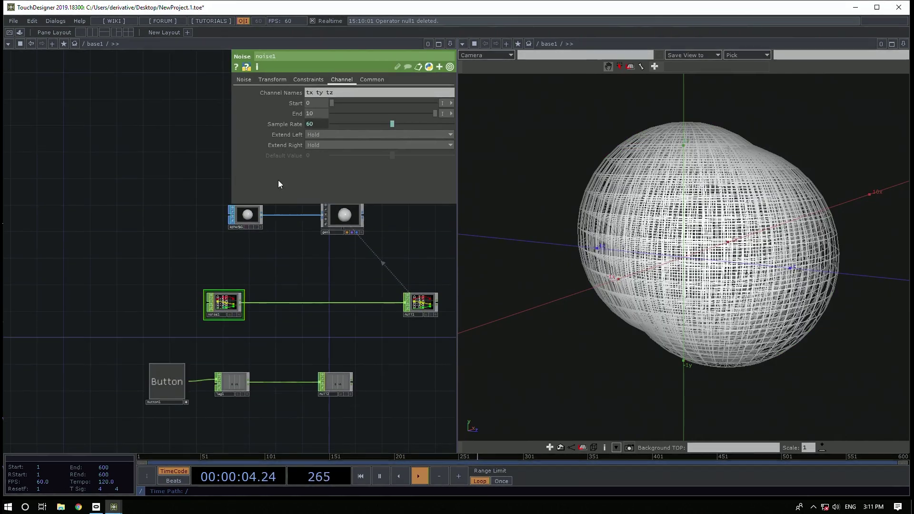
pyautogui.click(244, 80)
pyautogui.moveTo(342, 178)
pyautogui.mouseDown()
pyautogui.moveTo(484, 173)
pyautogui.moveTo(367, 171)
pyautogui.moveTo(441, 170)
pyautogui.moveTo(409, 171)
pyautogui.moveTo(352, 115)
pyautogui.moveTo(331, 111)
pyautogui.moveTo(355, 111)
pyautogui.moveTo(333, 107)
pyautogui.moveTo(336, 164)
pyautogui.mouseUp()
pyautogui.moveTo(755, 239); pyautogui.dragTo(667, 257)
pyautogui.scroll(-3, 667, 257)
pyautogui.moveTo(751, 258); pyautogui.dragTo(618, 262)
pyautogui.scroll(-3, 618, 263)
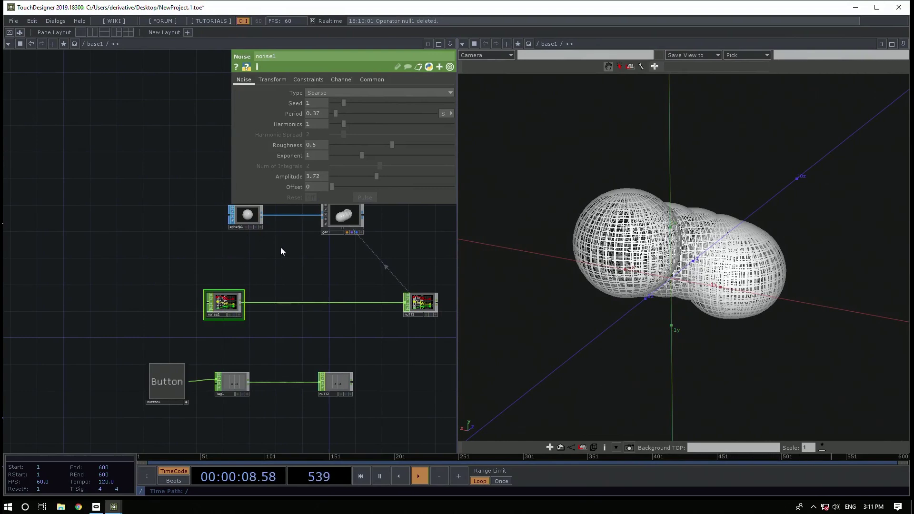
# Lower the noise Amplitude to 0, then link it to null2's v1 channel as a CHOP reference
pyautogui.moveTo(363, 177); pyautogui.dragTo(280, 180)
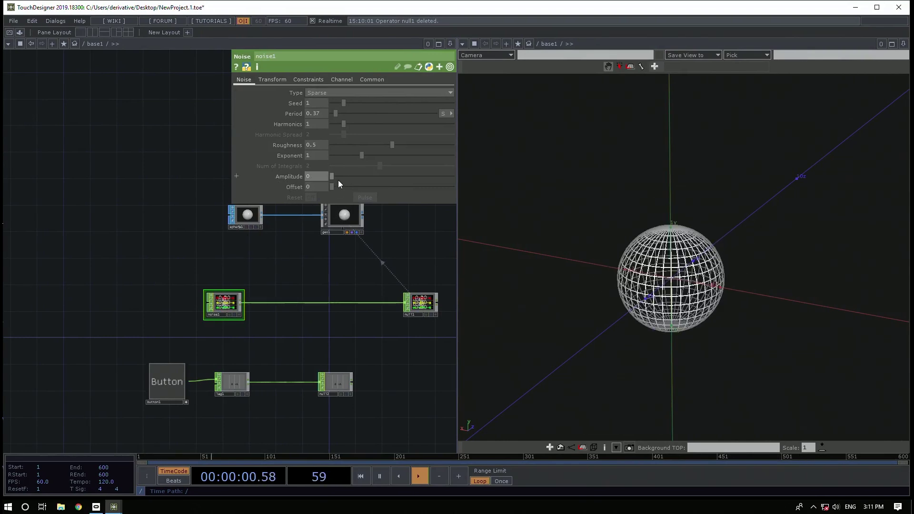
pyautogui.moveTo(336, 174); pyautogui.dragTo(292, 170)
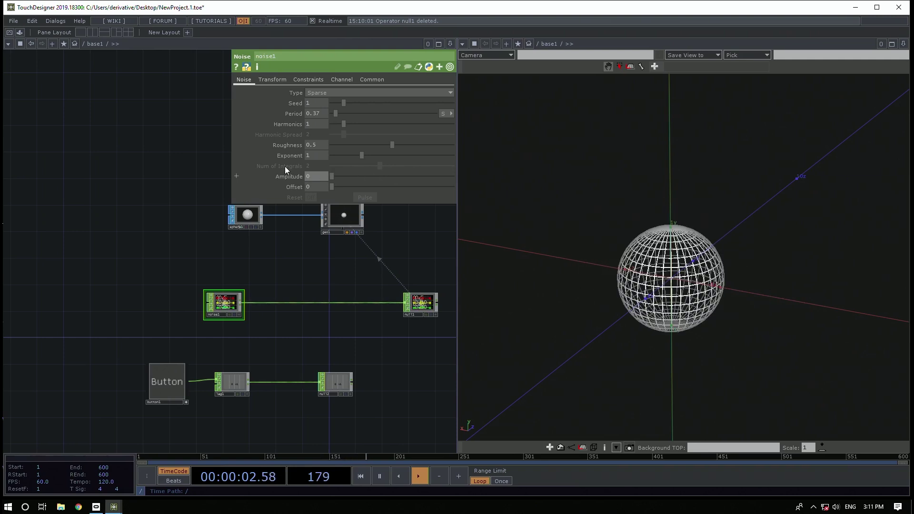
pyautogui.scroll(3, 345, 395)
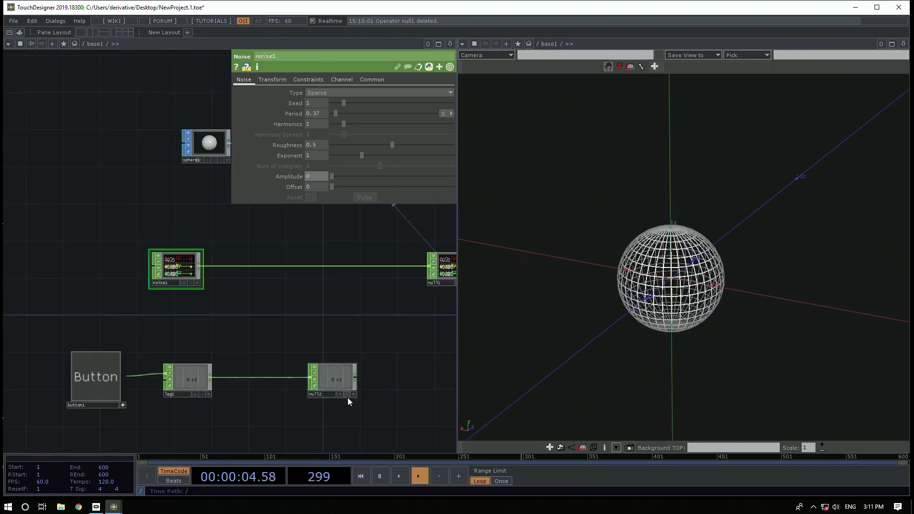
pyautogui.click(353, 394)
pyautogui.moveTo(335, 380); pyautogui.dragTo(337, 258)
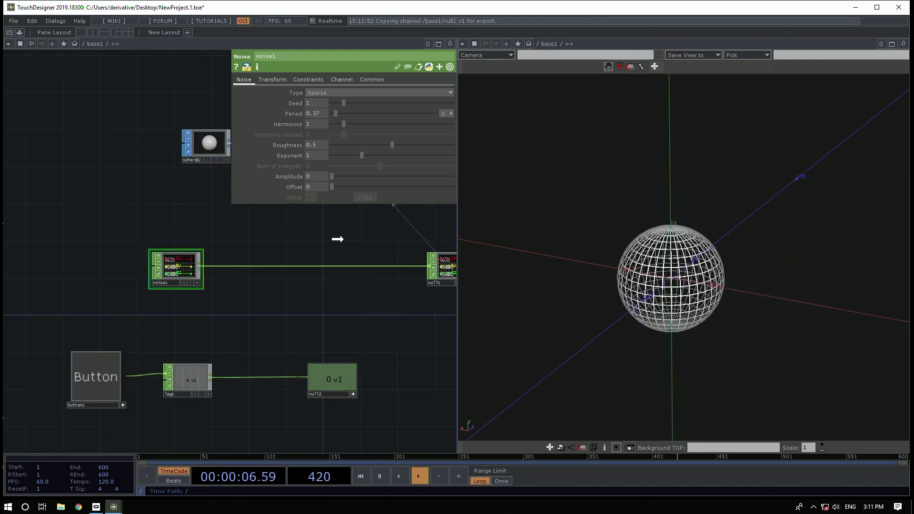
pyautogui.moveTo(328, 185); pyautogui.dragTo(318, 176)
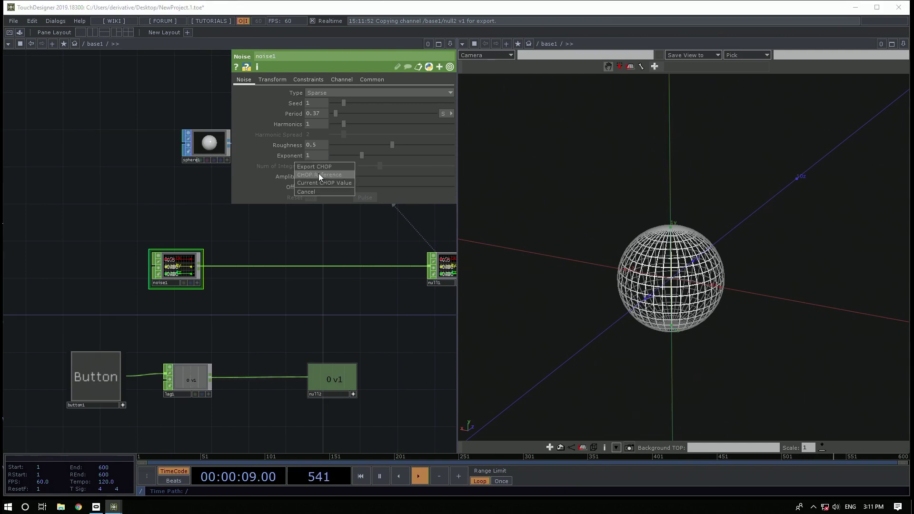
pyautogui.click(318, 174)
# Trigger the Button COMP several times to test the noise amplitude, and inspect the Amplitude expression
pyautogui.click(107, 378)
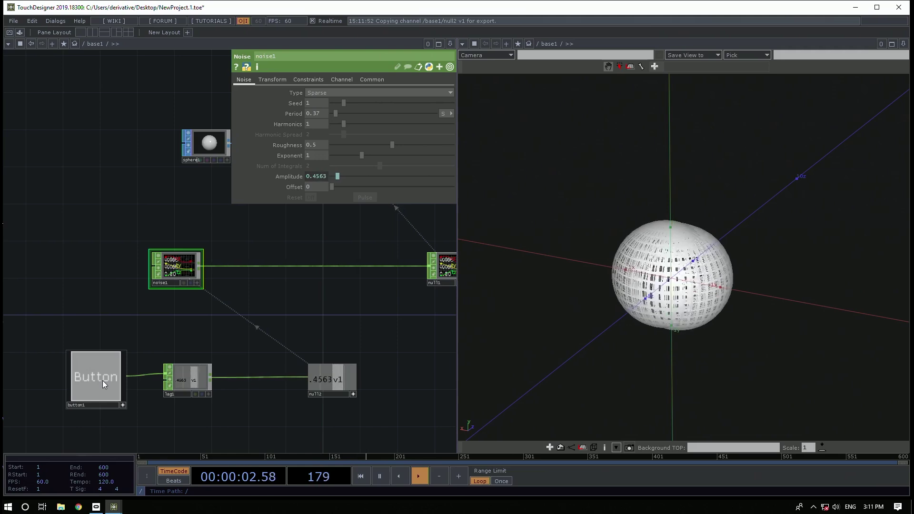
pyautogui.click(101, 380)
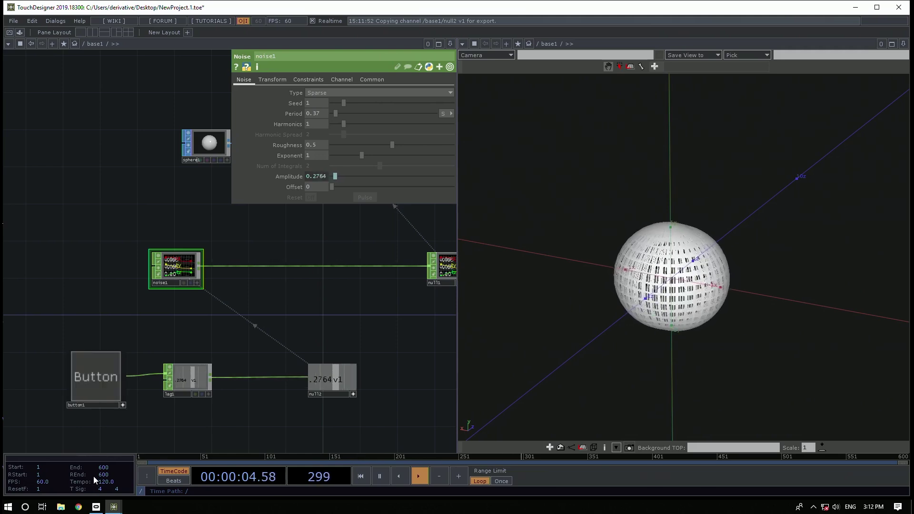
pyautogui.click(100, 374)
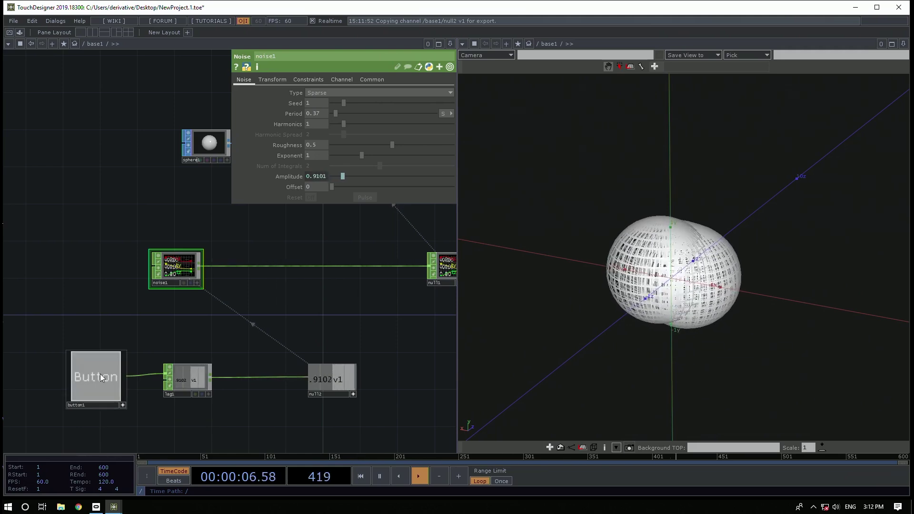
pyautogui.click(99, 375)
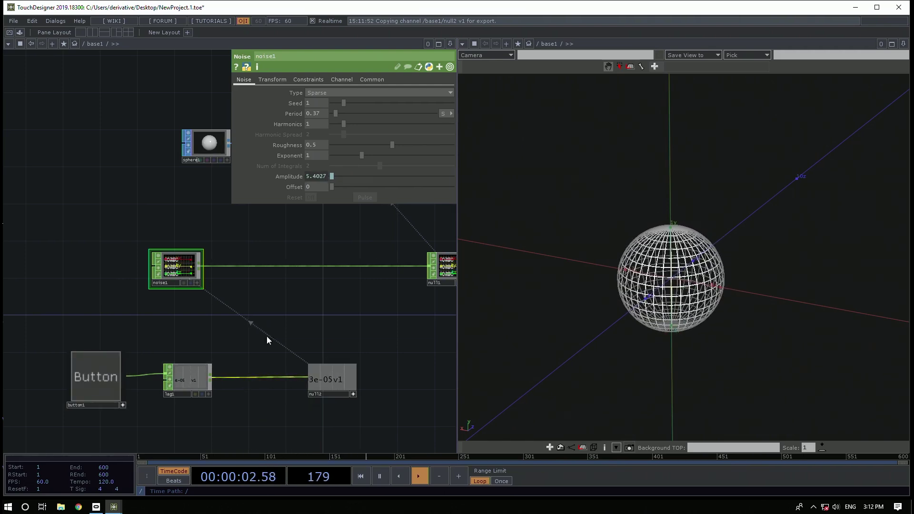
pyautogui.click(313, 175)
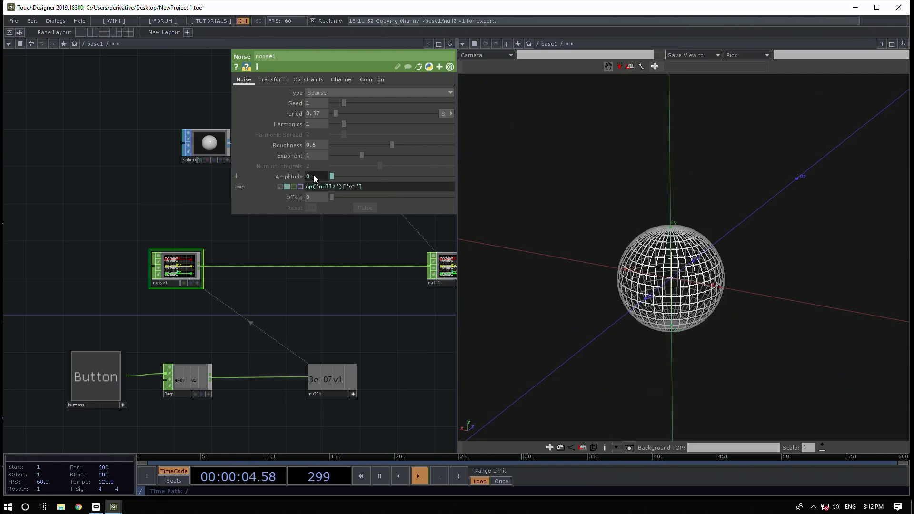
# Insert a Math CHOP between lag1 and null2 and show its multiply and add parameters
pyautogui.rightClick(210, 378)
pyautogui.click(252, 299)
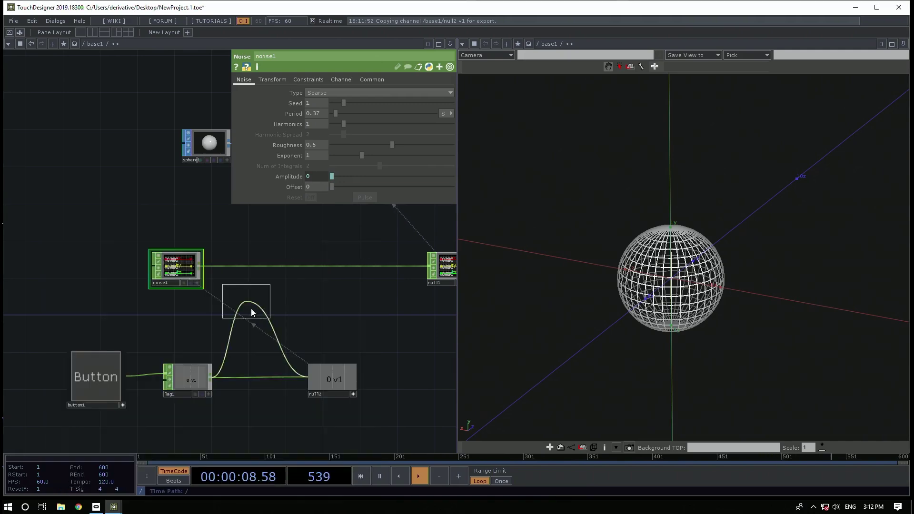
pyautogui.click(251, 372)
pyautogui.click(285, 80)
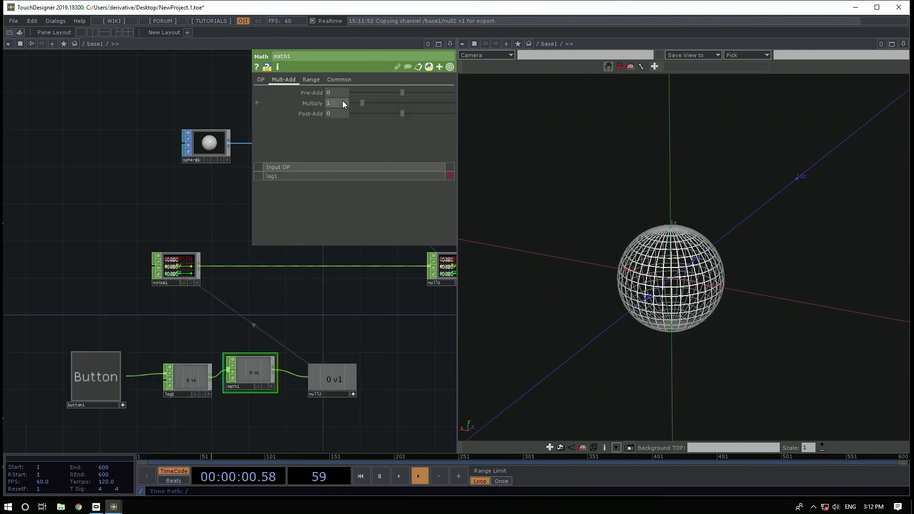
# Set the Math CHOP's Multiply to 10 and trigger the Button COMP to test the scaled amplitude
pyautogui.click(336, 103)
pyautogui.write('10')
pyautogui.press('Return')
pyautogui.click(85, 389)
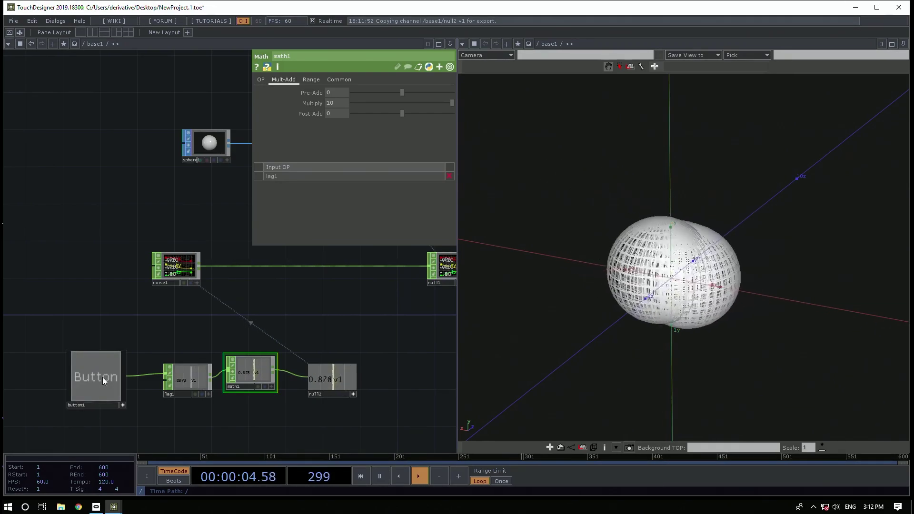
pyautogui.click(102, 377)
# Reduce the Noise CHOP's Period to 0.14 and trigger the Button COMP repeatedly to test the instances' spread
pyautogui.click(176, 267)
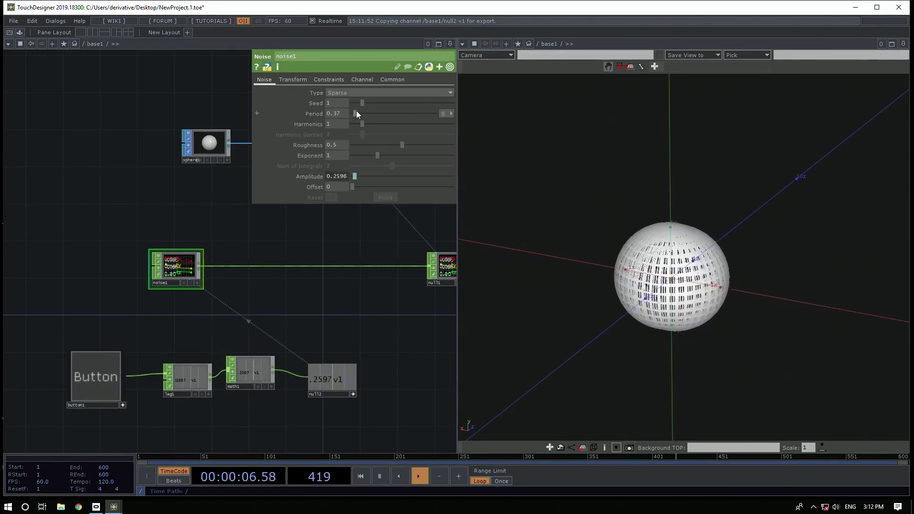
pyautogui.moveTo(354, 113); pyautogui.dragTo(348, 119)
pyautogui.click(101, 366)
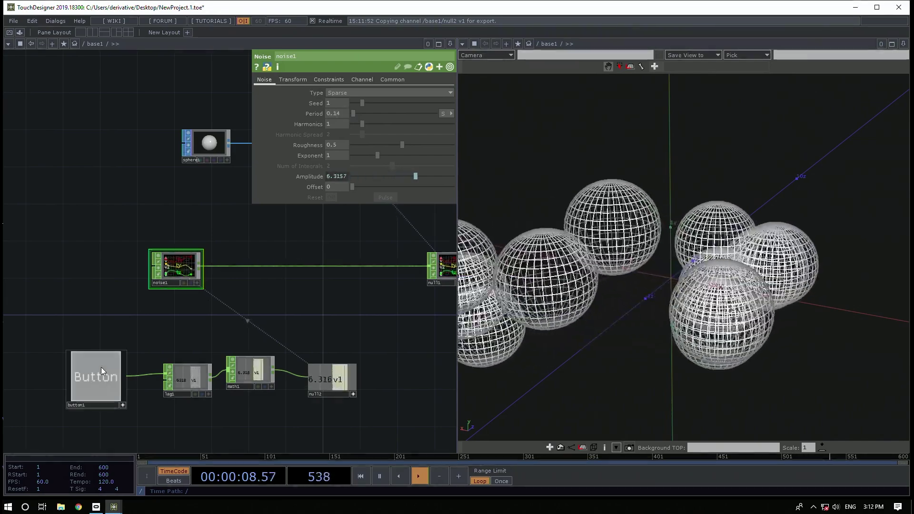
pyautogui.click(101, 371)
pyautogui.click(101, 372)
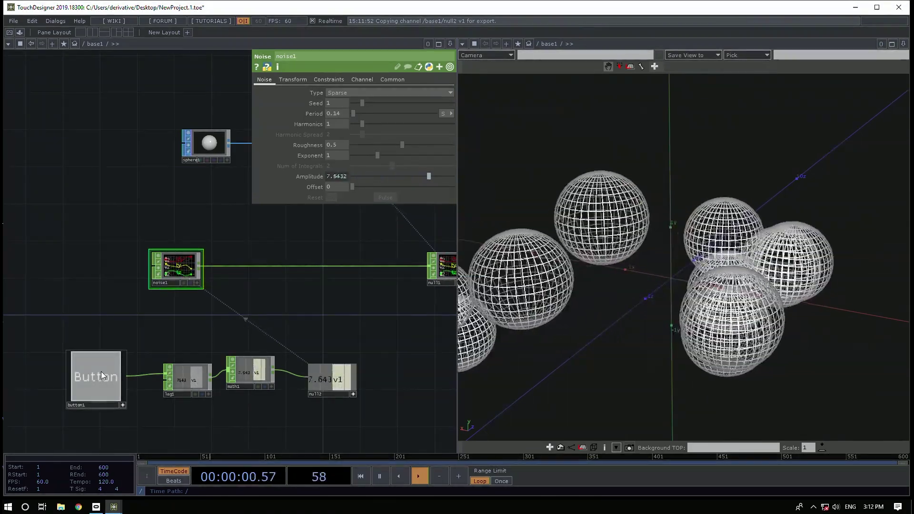
pyautogui.click(102, 372)
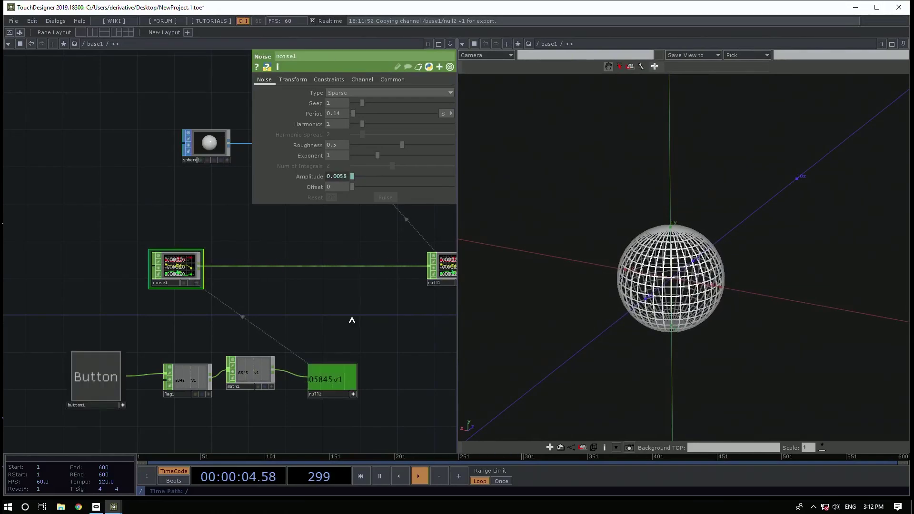
# Select the Geometry COMP geo1 to display its instancing parameters
pyautogui.moveTo(337, 335); pyautogui.dragTo(291, 412)
pyautogui.scroll(-2, 291, 412)
pyautogui.click(277, 294)
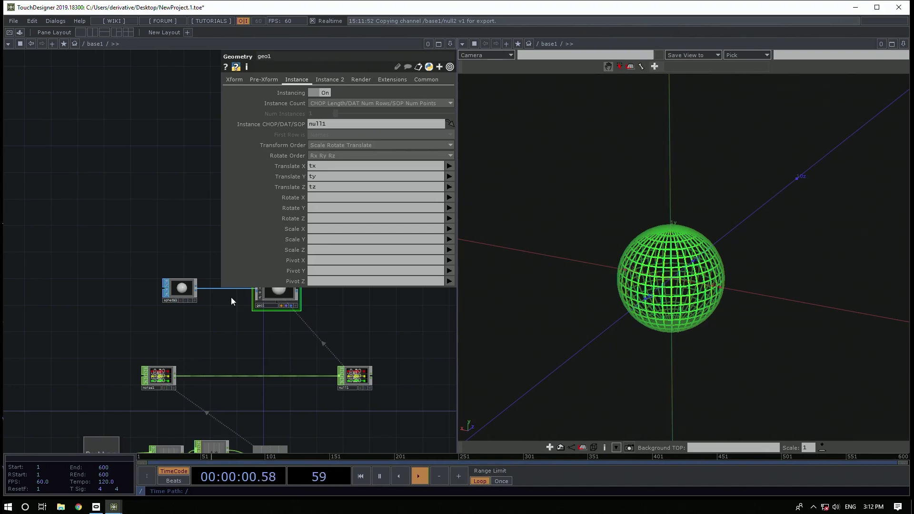
pyautogui.moveTo(204, 350); pyautogui.dragTo(205, 343)
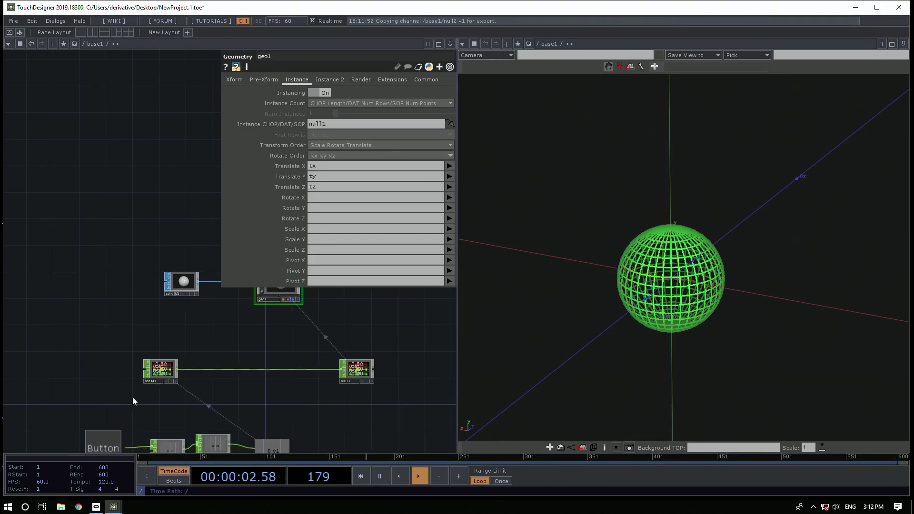
pyautogui.scroll(4, 158, 375)
pyautogui.middleClick(164, 366)
pyautogui.scroll(-1, 164, 367)
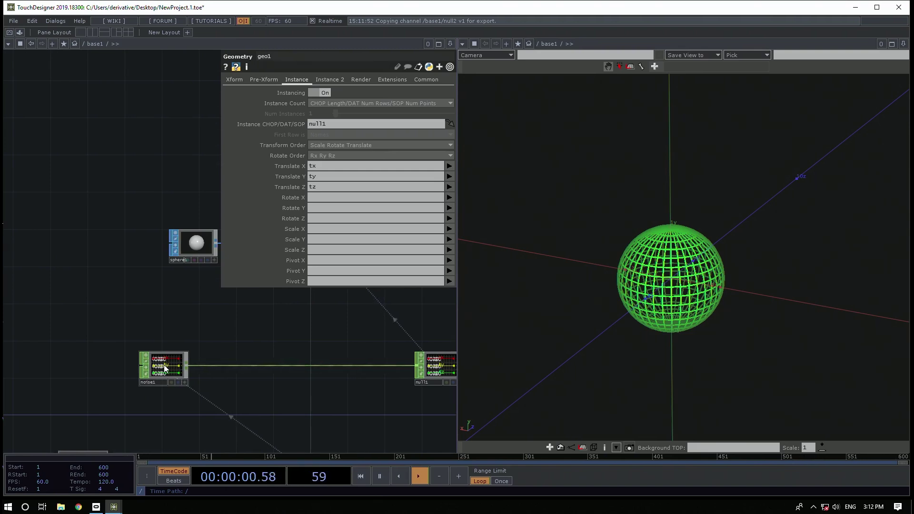
pyautogui.scroll(-6, 235, 337)
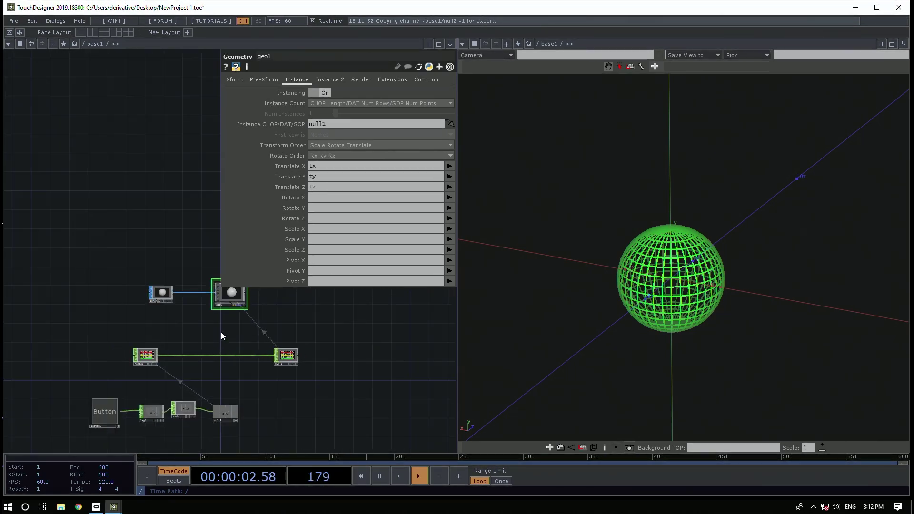
pyautogui.click(110, 395)
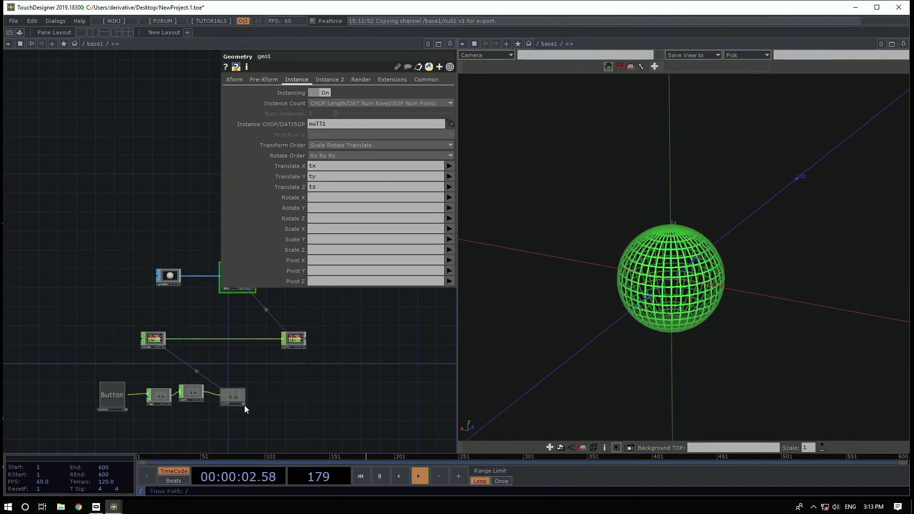
pyautogui.moveTo(270, 394); pyautogui.dragTo(283, 387)
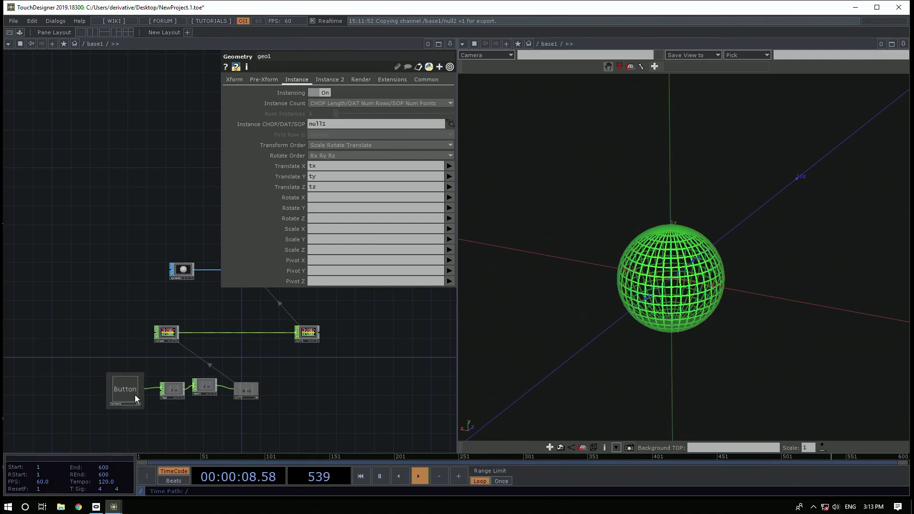
# Toggle the button component on and off several times to watch how the instanced spheres spread and collapse
pyautogui.click(122, 391)
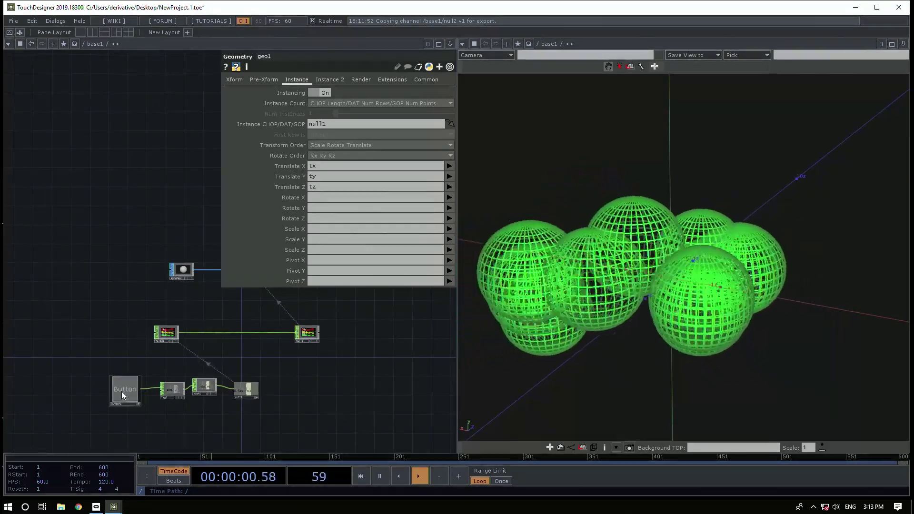
pyautogui.click(121, 391)
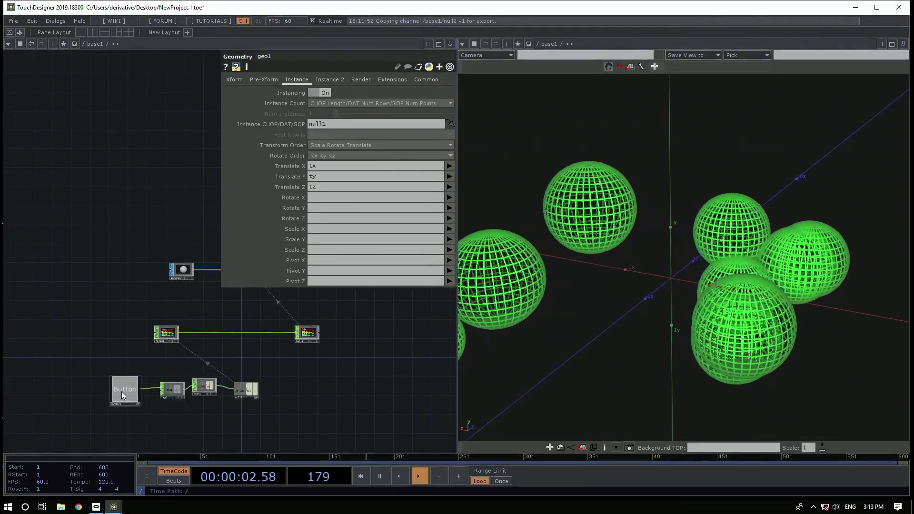
pyautogui.click(121, 391)
pyautogui.click(121, 391)
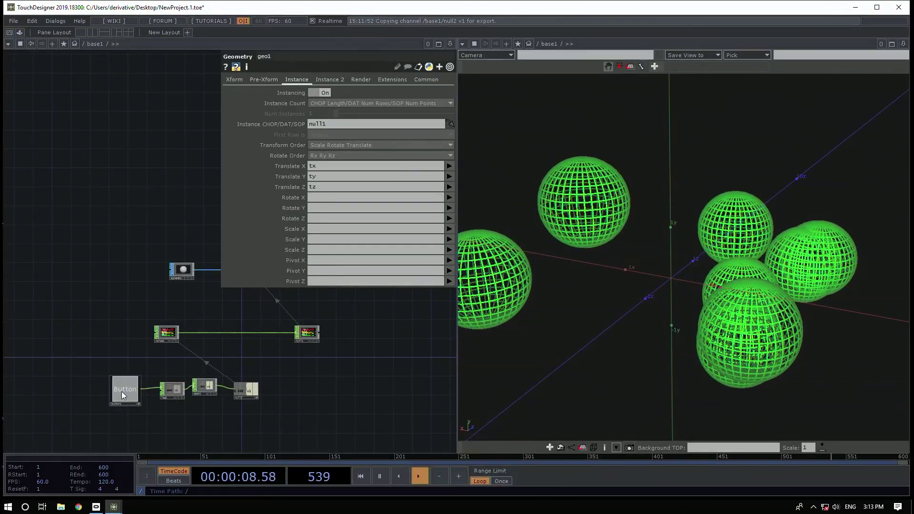
pyautogui.click(121, 391)
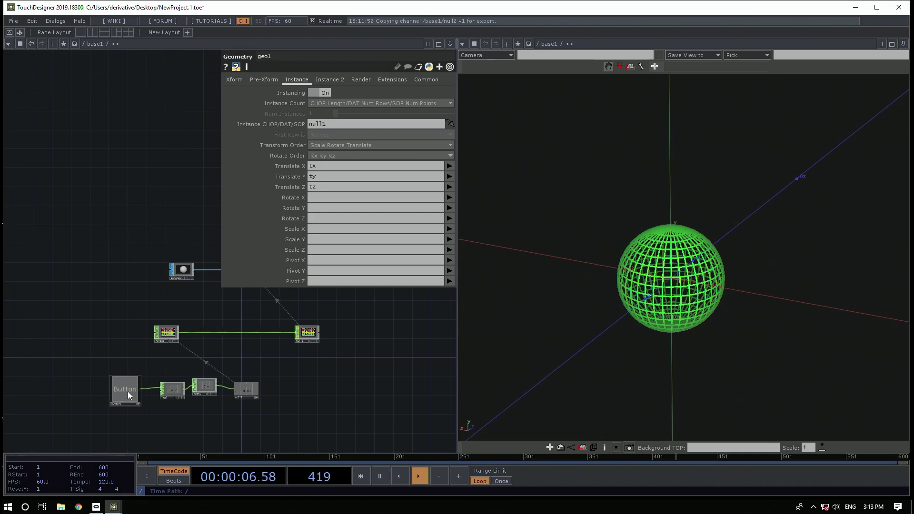
pyautogui.moveTo(221, 386); pyautogui.dragTo(205, 337)
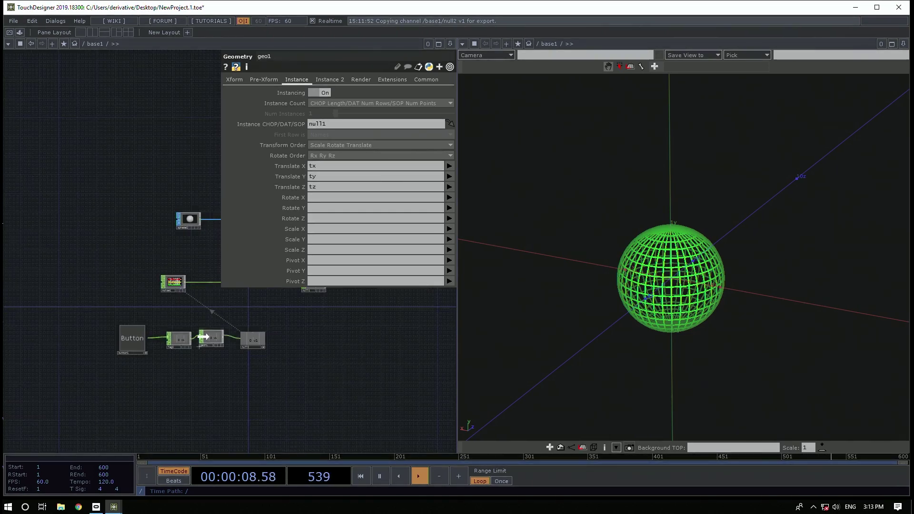
pyautogui.moveTo(200, 385); pyautogui.dragTo(201, 419)
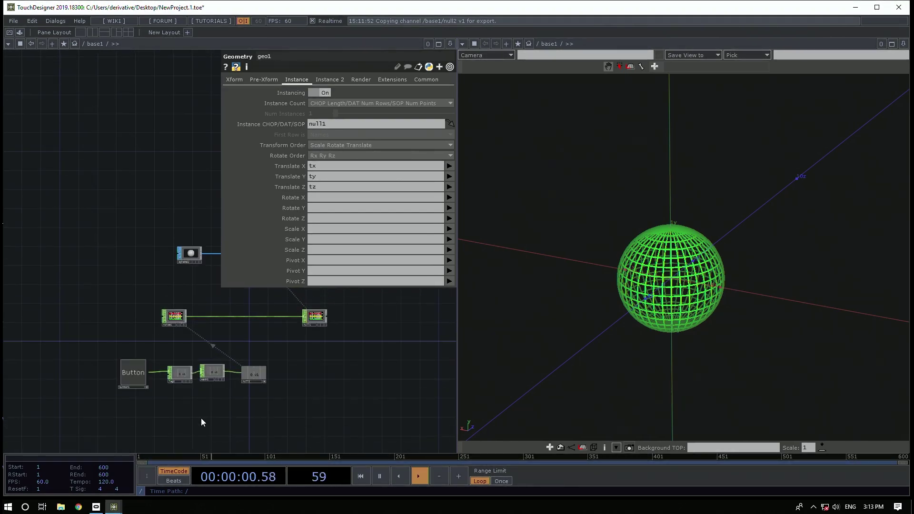
pyautogui.click(124, 375)
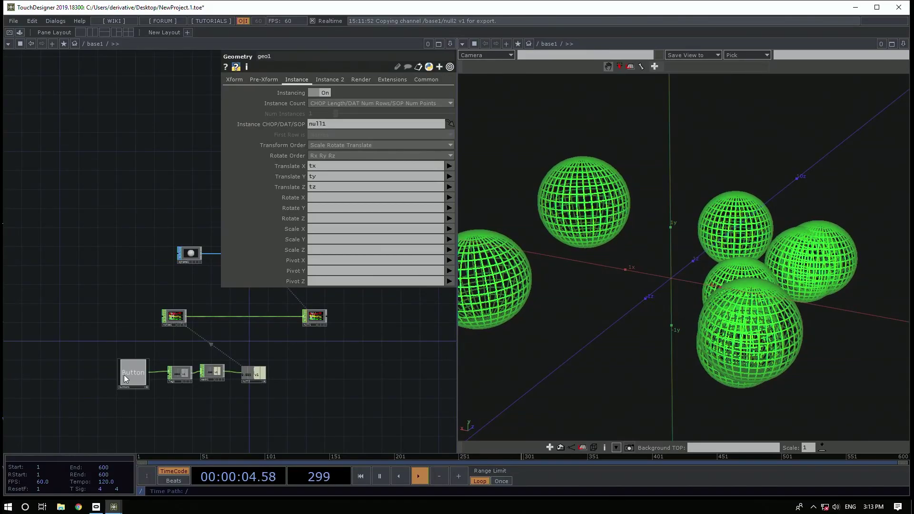
pyautogui.click(124, 375)
pyautogui.click(123, 375)
pyautogui.click(123, 375)
# Branch a Trigger CHOP off the button's output and place it below the Lag CHOP
pyautogui.scroll(4, 207, 369)
pyautogui.scroll(1, 209, 376)
pyautogui.moveTo(206, 373); pyautogui.dragTo(188, 367)
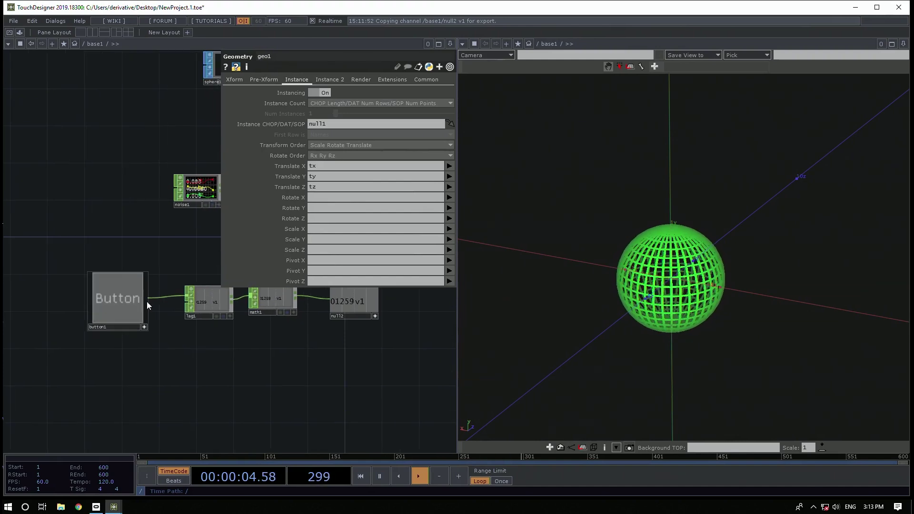
pyautogui.moveTo(150, 301); pyautogui.dragTo(188, 368)
pyautogui.write('tri')
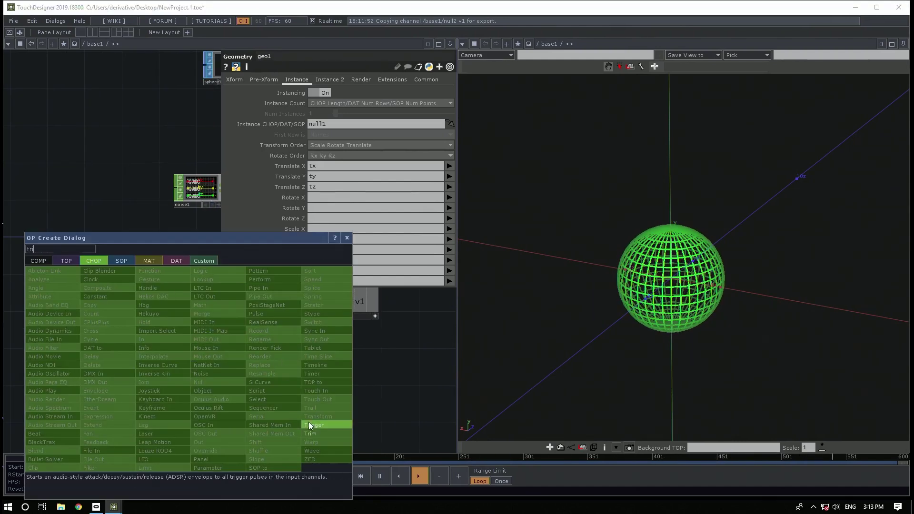
pyautogui.click(309, 424)
pyautogui.click(203, 361)
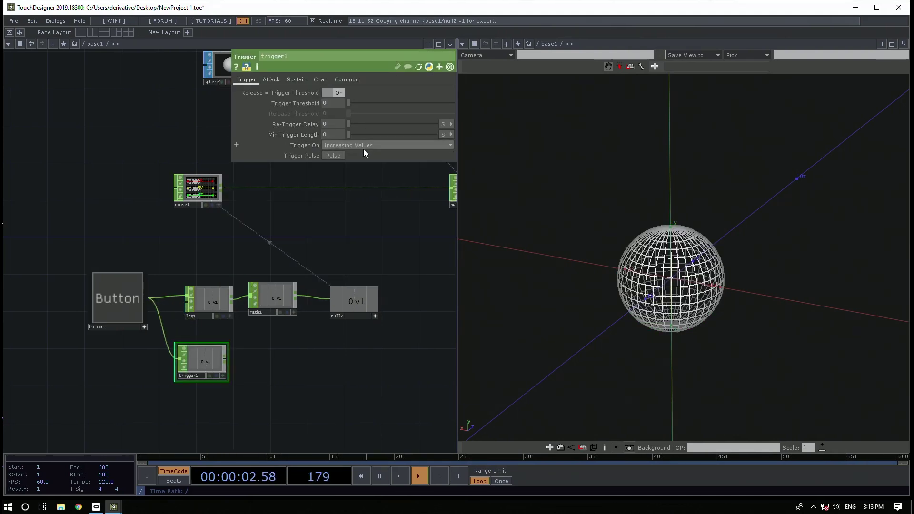
# Toggle the button, and set the Trigger CHOP to trigger on Decreasing Values
pyautogui.click(129, 298)
pyautogui.click(430, 143)
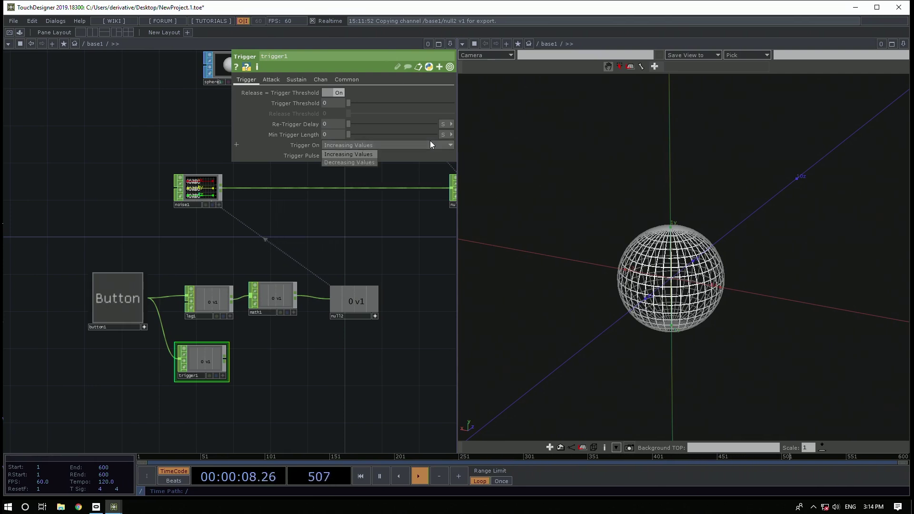
pyautogui.click(350, 162)
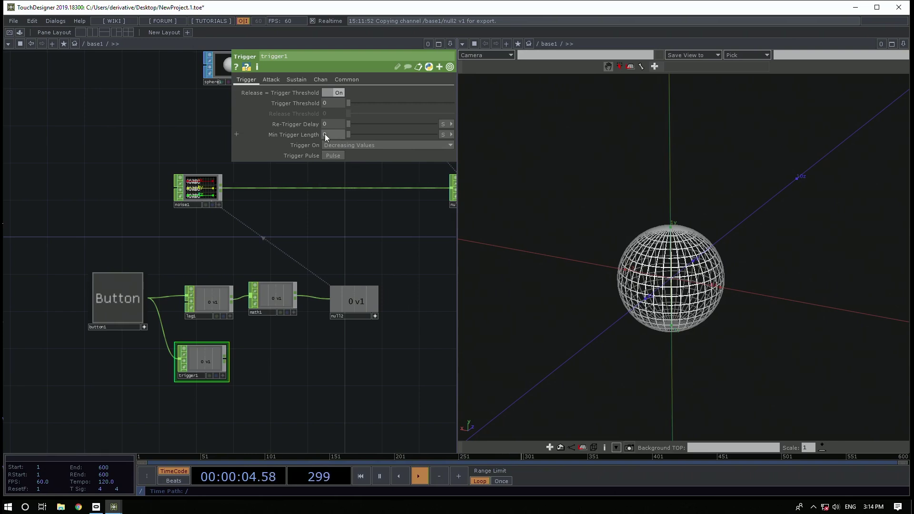
# Set the Trigger CHOP's decay length, sustain level and release length to 0
pyautogui.click(274, 81)
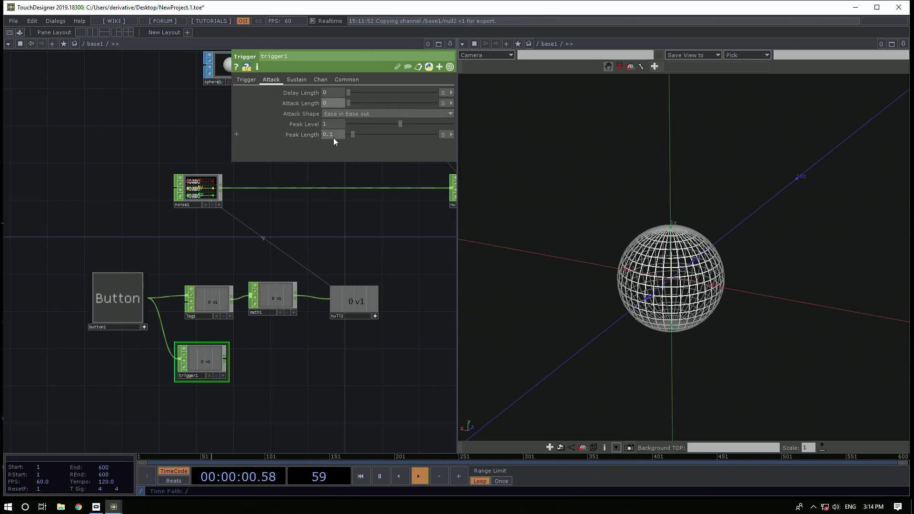
pyautogui.click(292, 77)
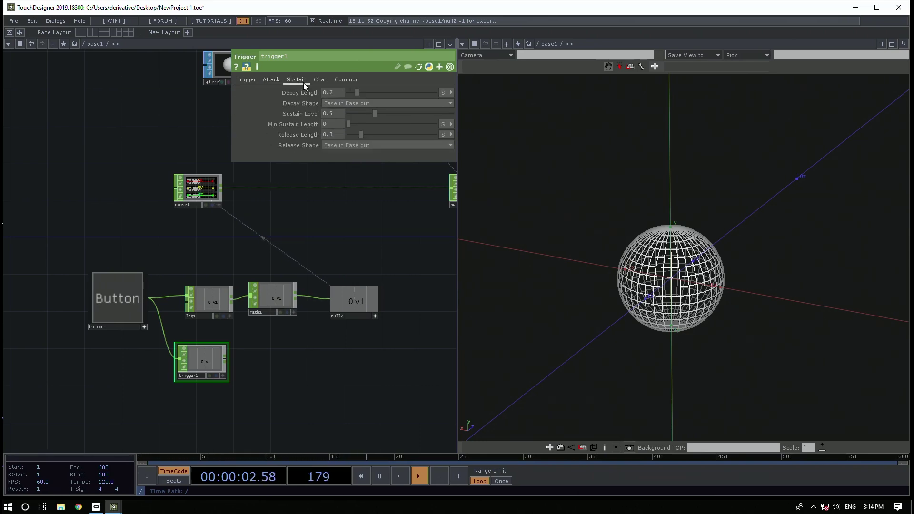
pyautogui.click(336, 92)
pyautogui.write('0')
pyautogui.press('Return')
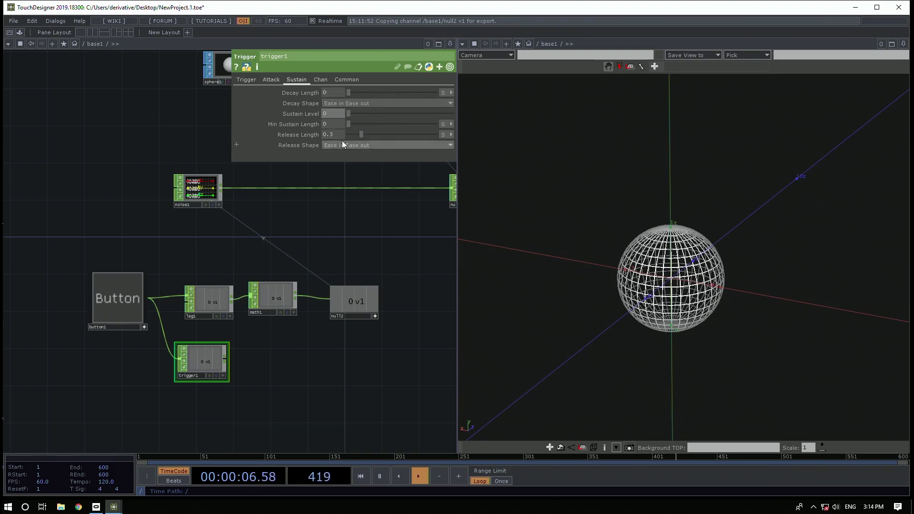
# Toggle the button repeatedly to test how the Trigger CHOP responds with its shortened envelope
pyautogui.click(134, 293)
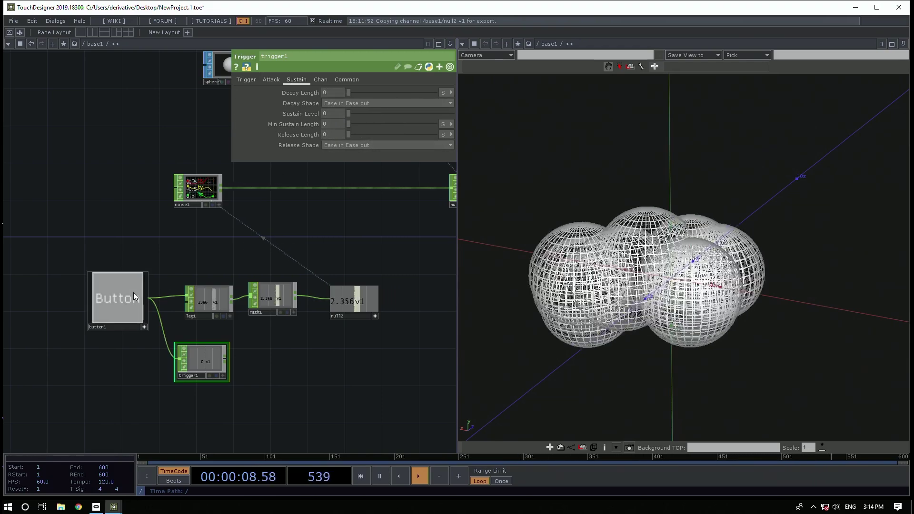
pyautogui.click(133, 292)
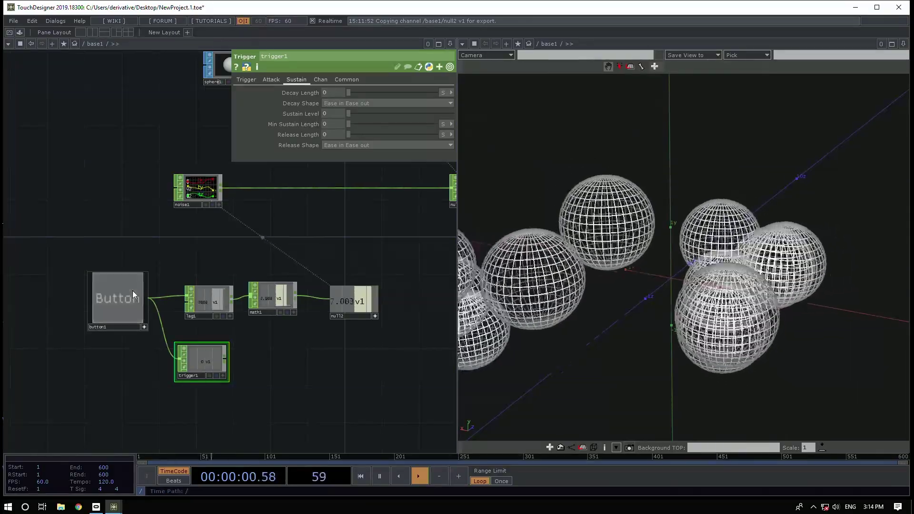
pyautogui.click(132, 291)
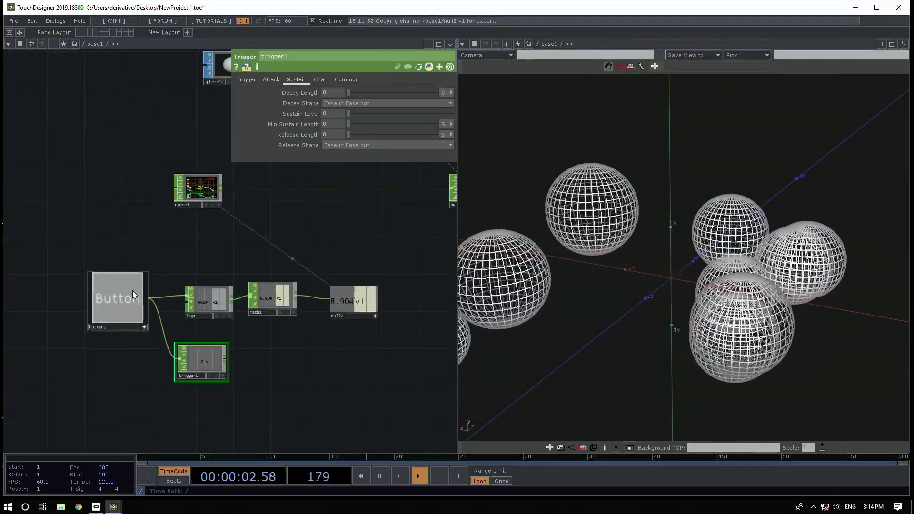
# Set the Trigger CHOP's trigger threshold to 0.99 and test it by switching the button on and off
pyautogui.click(248, 79)
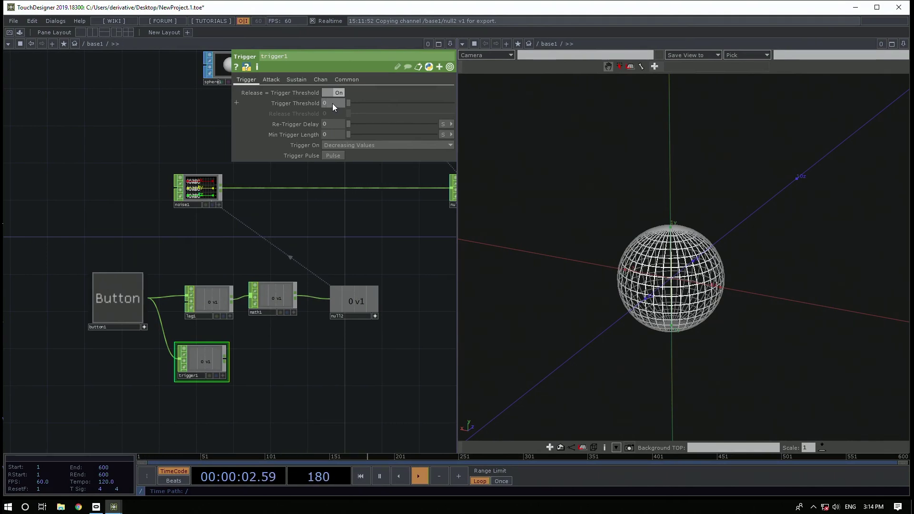
pyautogui.write('99')
pyautogui.press('Return')
pyautogui.click(113, 298)
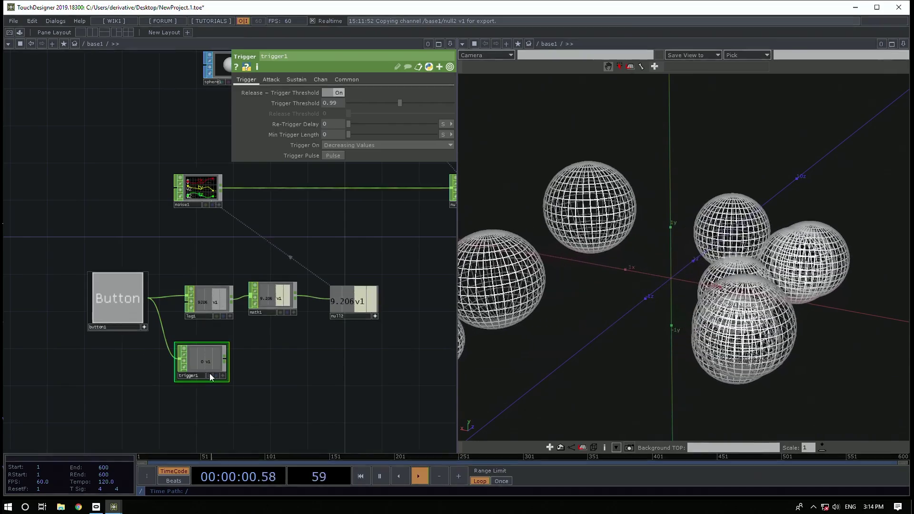
pyautogui.click(116, 297)
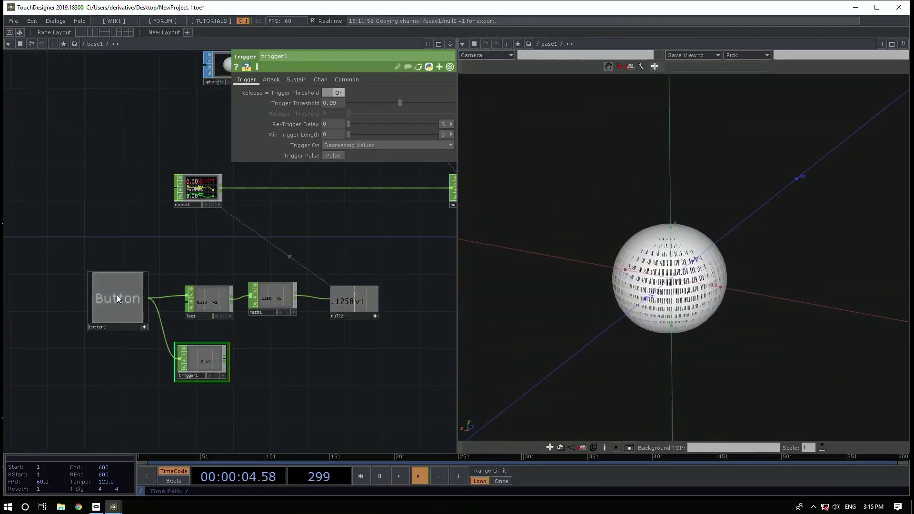
# Check the Trigger CHOP's attack and peak settings, and toggle the button to watch its pulse
pyautogui.click(269, 80)
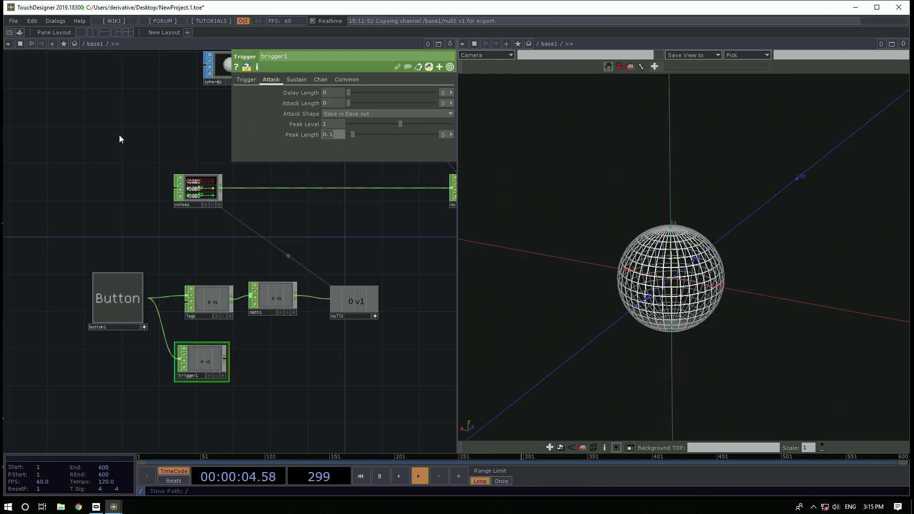
pyautogui.click(129, 310)
pyautogui.click(128, 310)
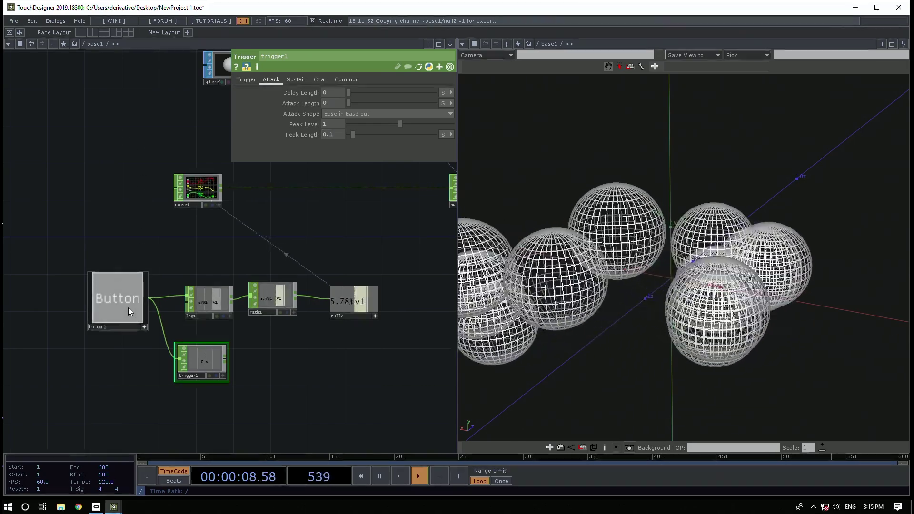
pyautogui.click(127, 308)
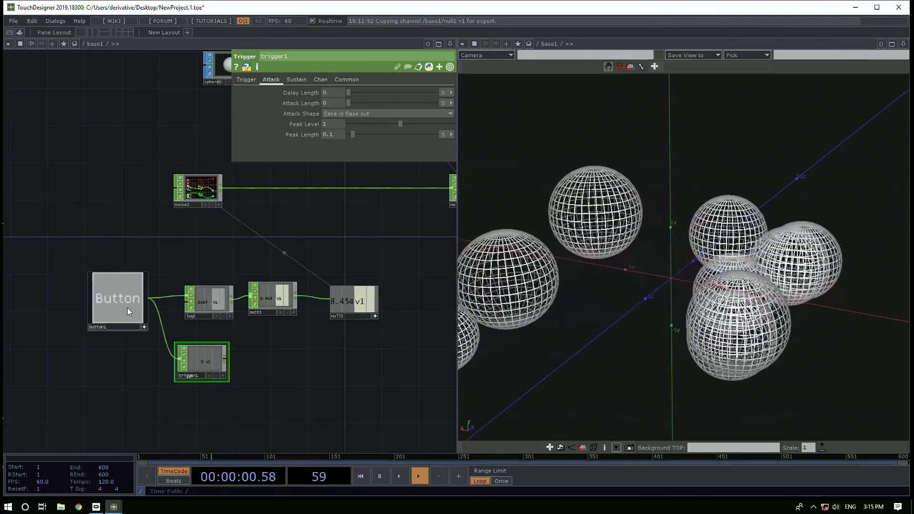
# Open the Noise CHOP's transform parameters and examine its Y translate value
pyautogui.scroll(-5, 286, 214)
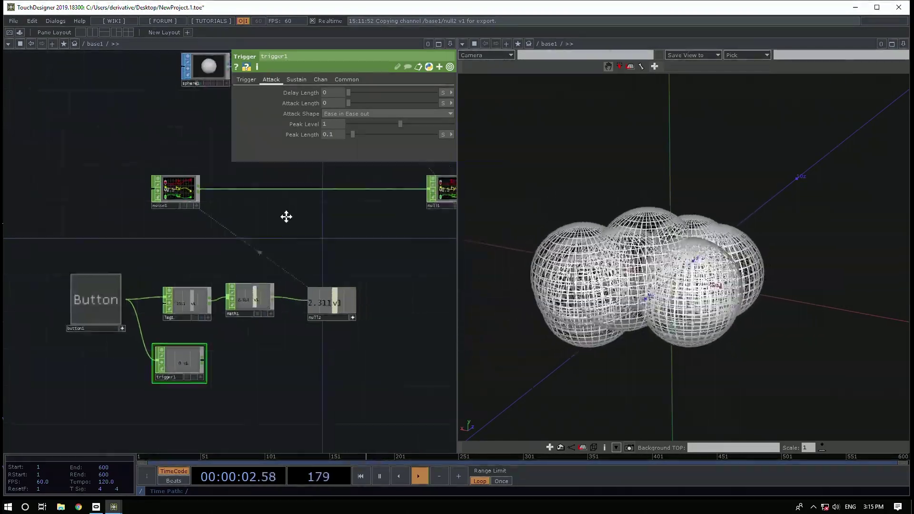
pyautogui.scroll(4, 268, 219)
pyautogui.moveTo(264, 221); pyautogui.dragTo(319, 216)
pyautogui.click(188, 186)
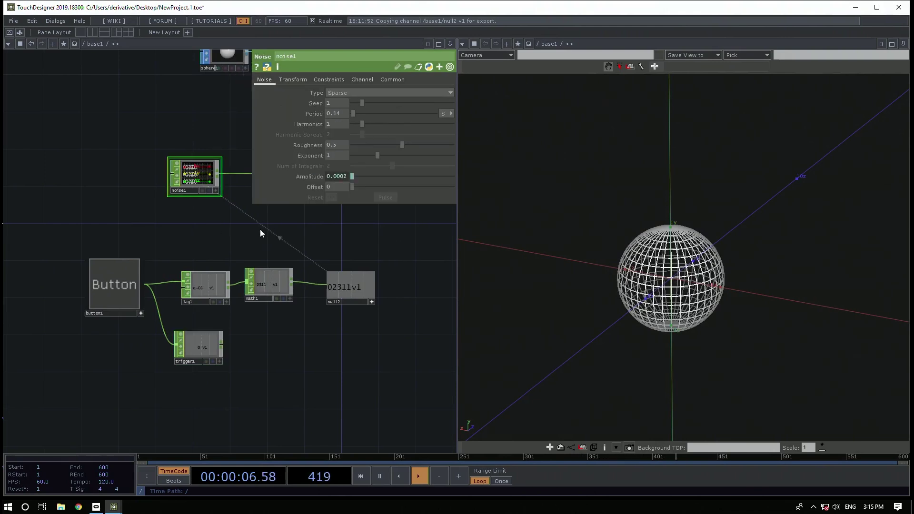
pyautogui.click(293, 79)
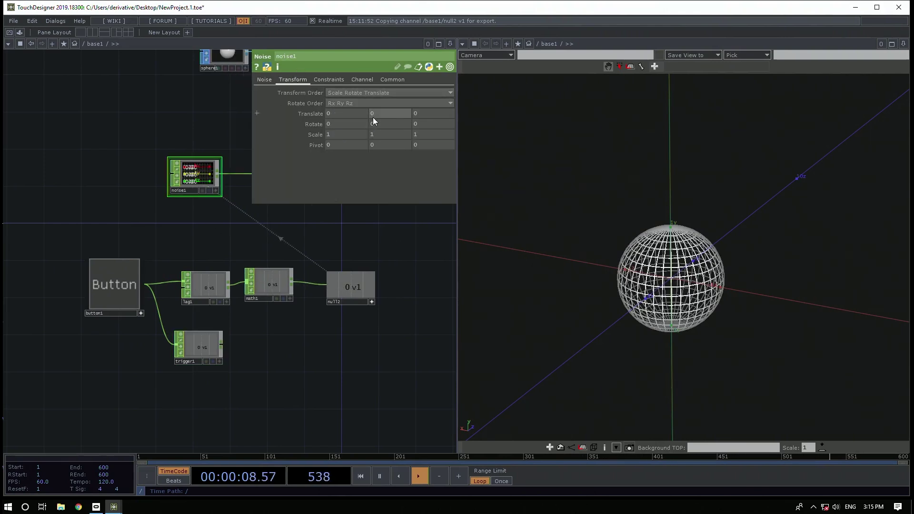
pyautogui.moveTo(373, 115); pyautogui.dragTo(374, 112, button='middle')
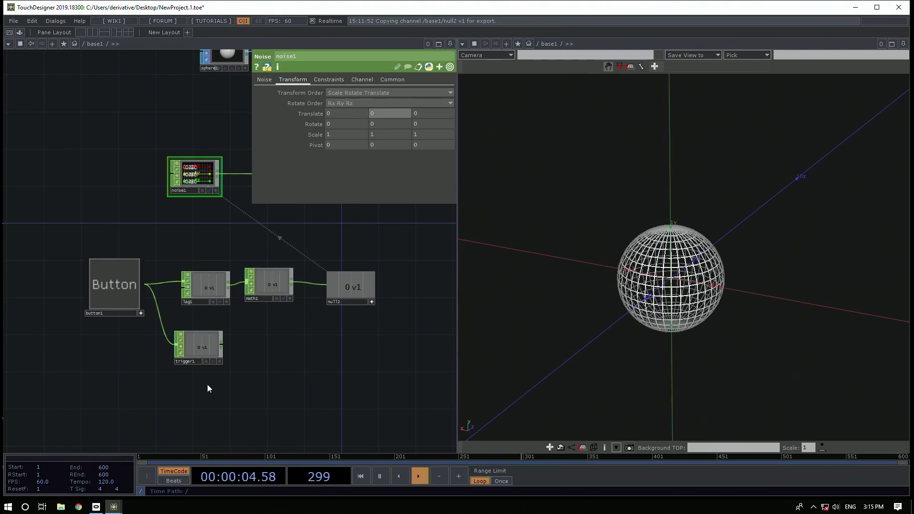
# Add a Null CHOP to the Trigger CHOP's output and place it below the existing null of the button chain
pyautogui.moveTo(221, 342); pyautogui.dragTo(303, 343)
pyautogui.write('nu')
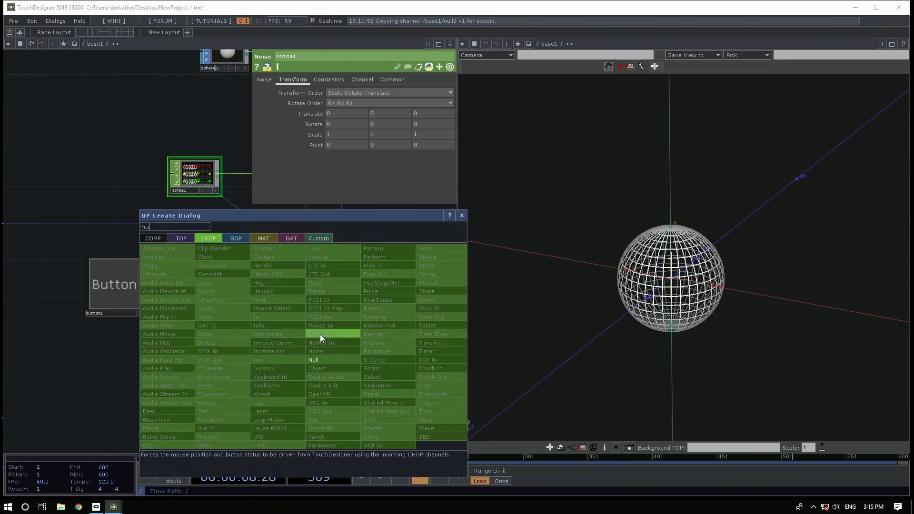
pyautogui.click(317, 360)
pyautogui.click(354, 343)
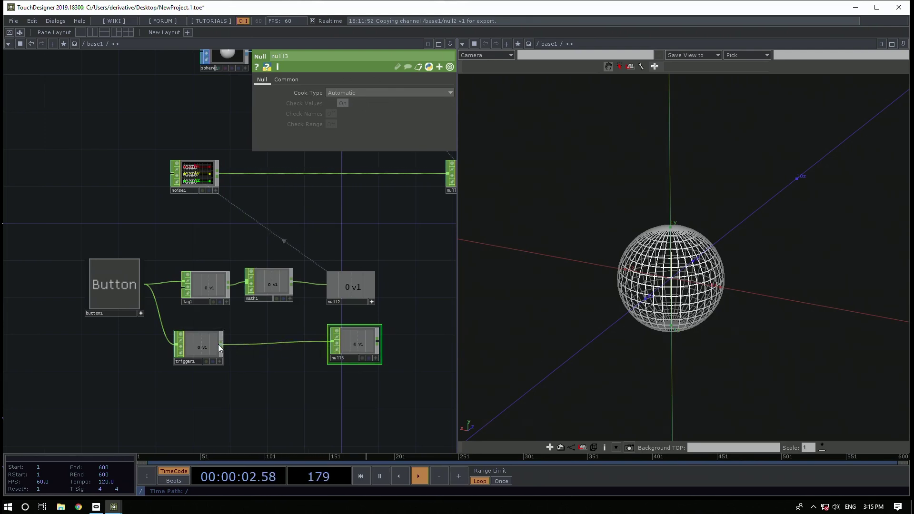
# Duplicate the button chain's Lag CHOP and wire the copy between the Trigger CHOP and its null
pyautogui.click(208, 288)
pyautogui.hotkey('ctrl', 'c')
pyautogui.hotkey('ctrl', 'v')
pyautogui.click(253, 386)
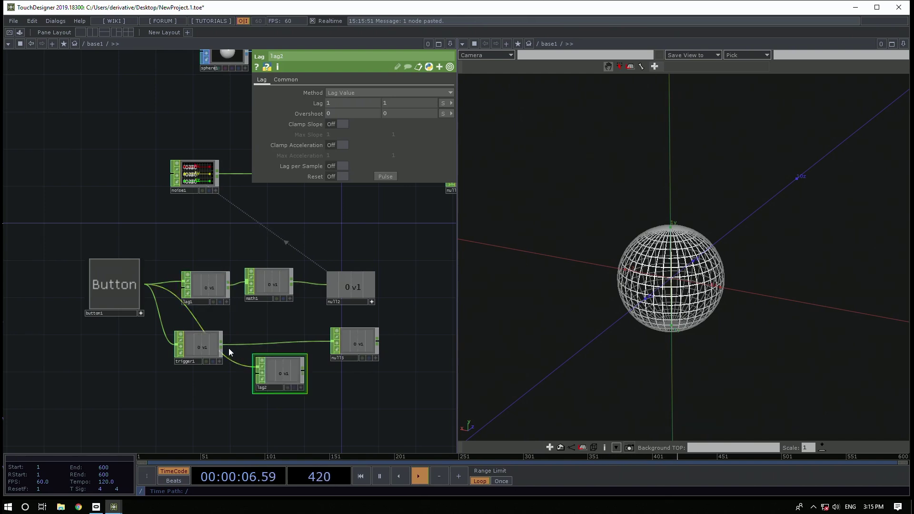
pyautogui.moveTo(222, 346)
pyautogui.mouseDown()
pyautogui.moveTo(257, 366)
pyautogui.moveTo(332, 342)
pyautogui.mouseUp()
pyautogui.moveTo(272, 371); pyautogui.dragTo(266, 353)
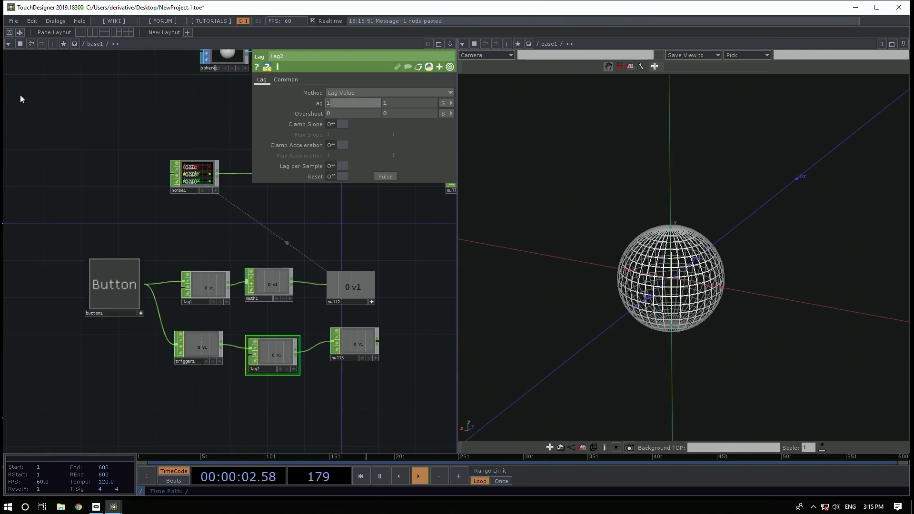
# Reference the trigger chain null's v1 channel in the Noise CHOP's Z translate and test it by switching the button on and off
pyautogui.moveTo(162, 215); pyautogui.dragTo(132, 240)
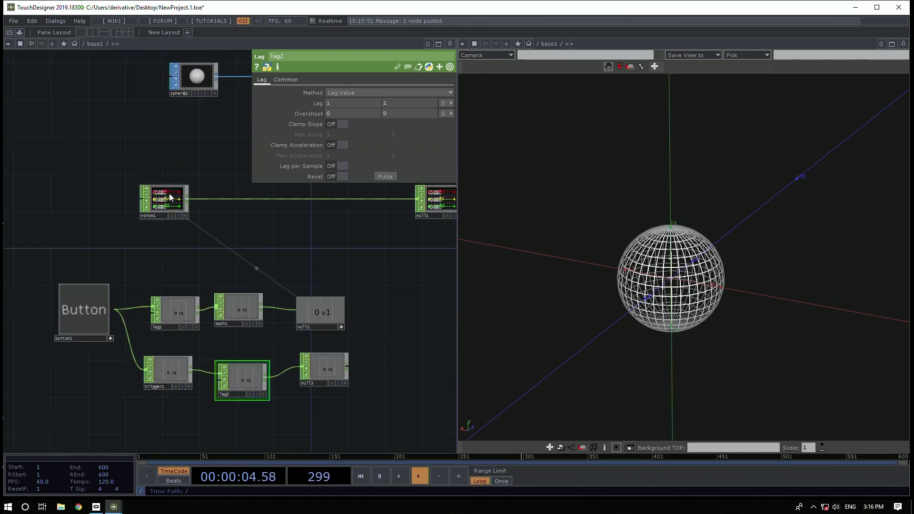
pyautogui.click(170, 193)
pyautogui.click(345, 384)
pyautogui.moveTo(323, 375); pyautogui.dragTo(425, 113)
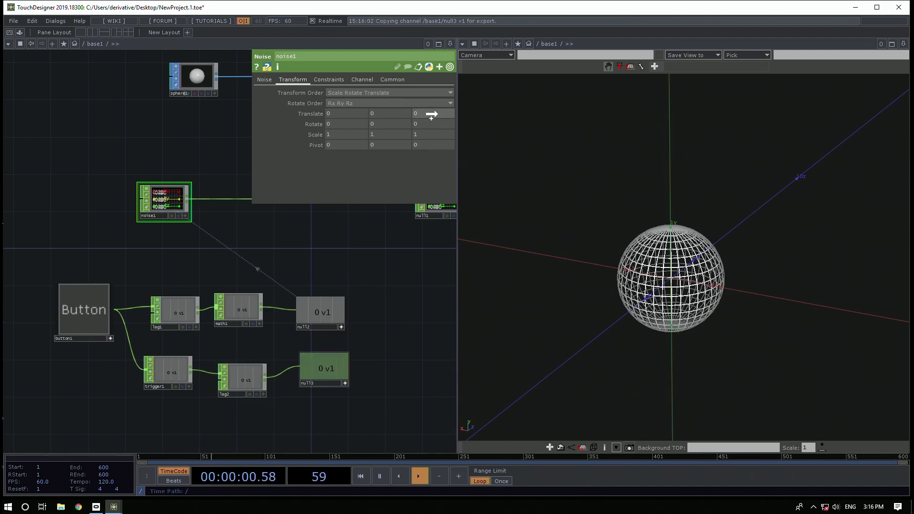
pyautogui.moveTo(395, 124); pyautogui.dragTo(425, 112)
pyautogui.click(426, 111)
pyautogui.moveTo(139, 248); pyautogui.dragTo(146, 229)
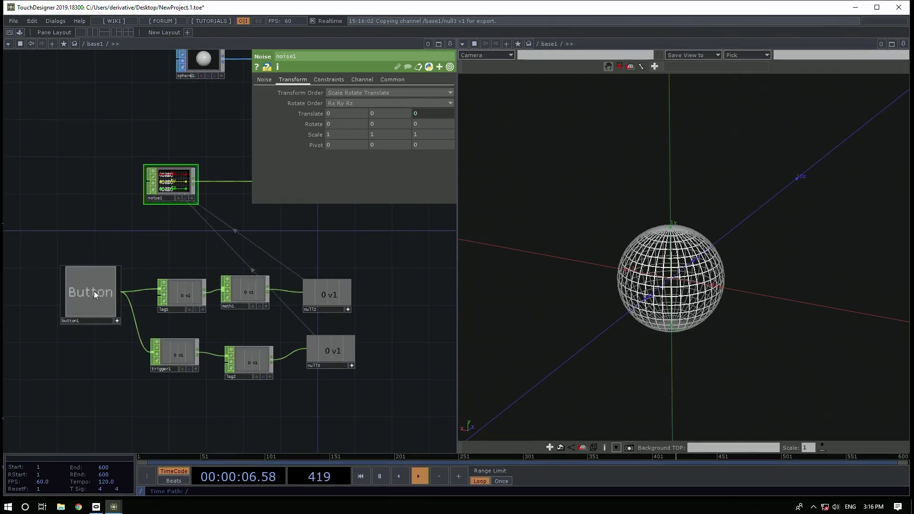
pyautogui.click(94, 290)
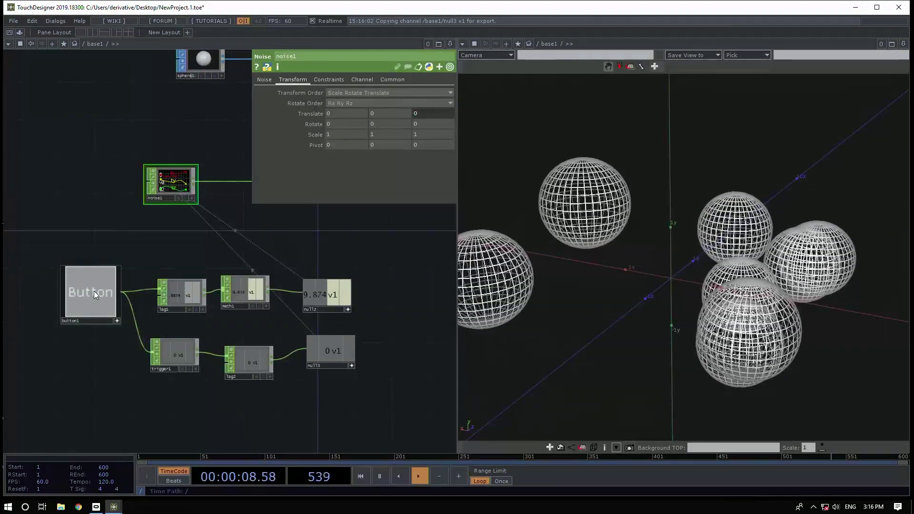
pyautogui.click(93, 290)
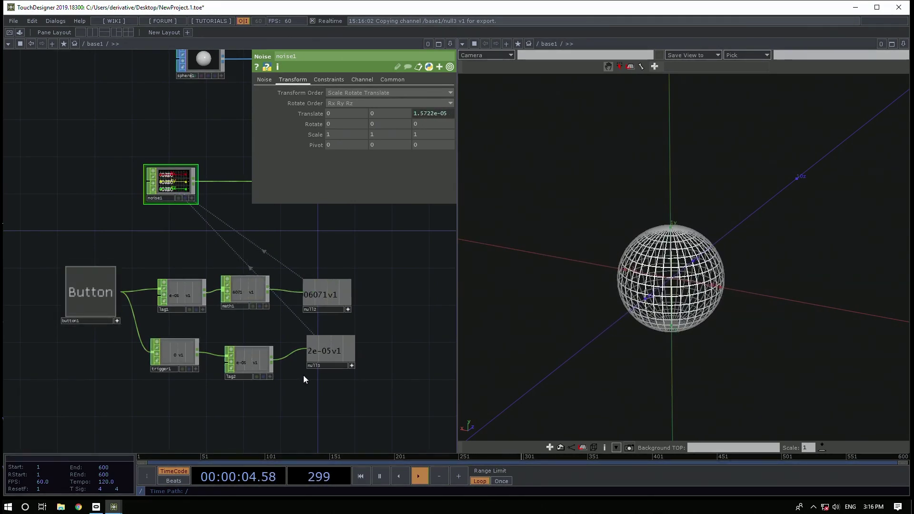
# Make room before the trigger chain's null and insert a Math CHOP after the duplicated Lag CHOP
pyautogui.click(351, 366)
pyautogui.moveTo(329, 351); pyautogui.dragTo(396, 352)
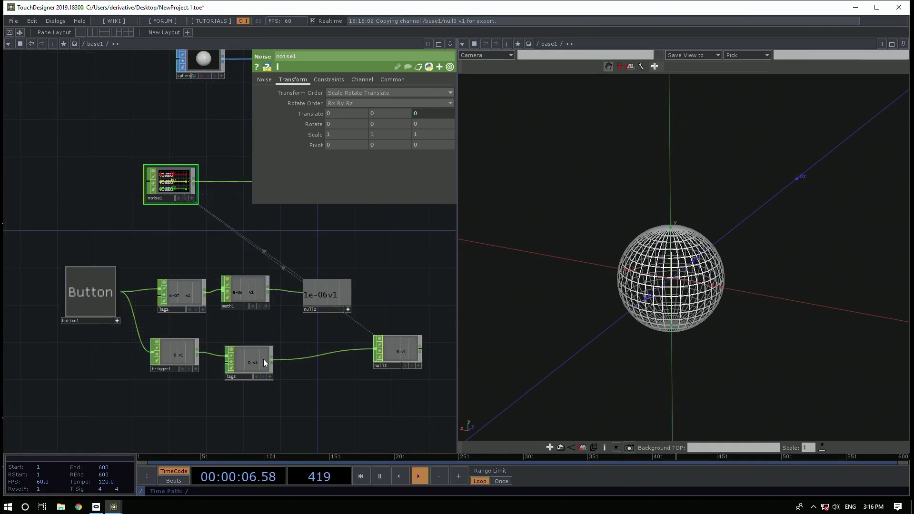
pyautogui.rightClick(272, 358)
pyautogui.write('ma')
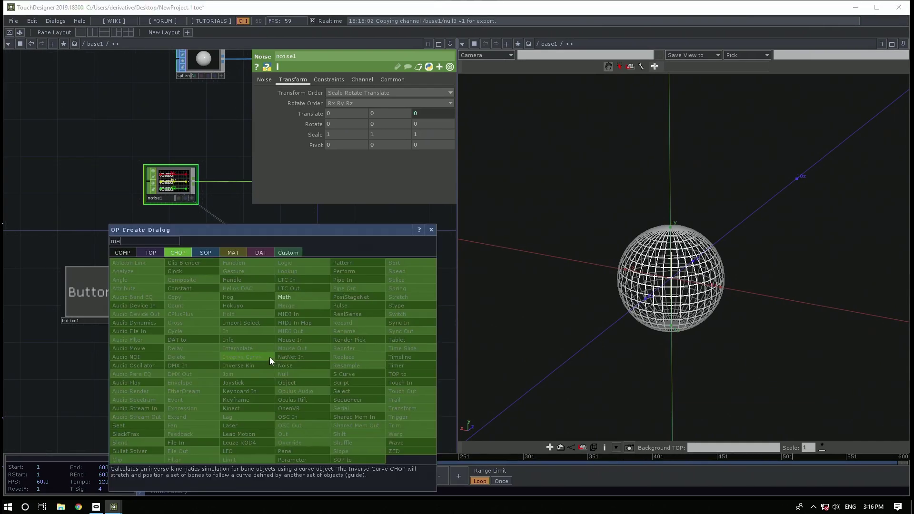
pyautogui.click(288, 299)
pyautogui.click(305, 362)
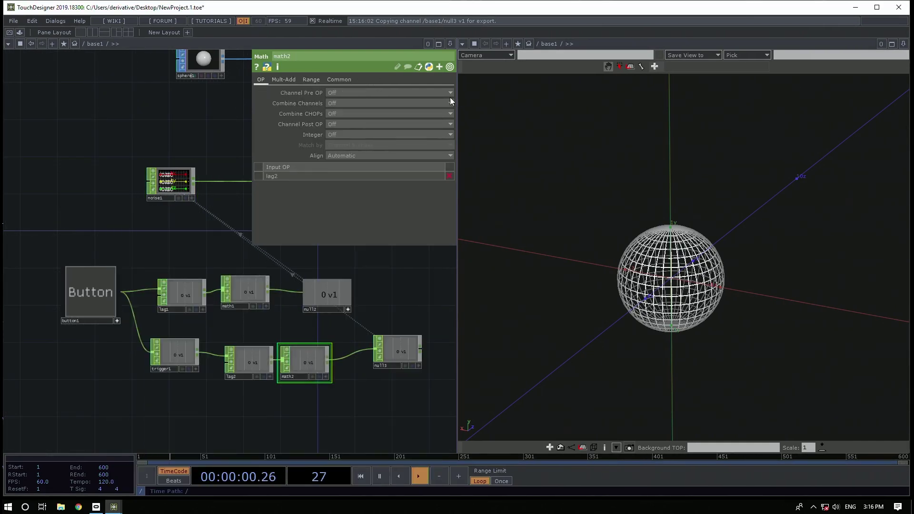
# Set the multiply value of the trigger chain's Math CHOP to 10
pyautogui.click(285, 80)
pyautogui.click(335, 102)
pyautogui.write('10')
pyautogui.press('Return')
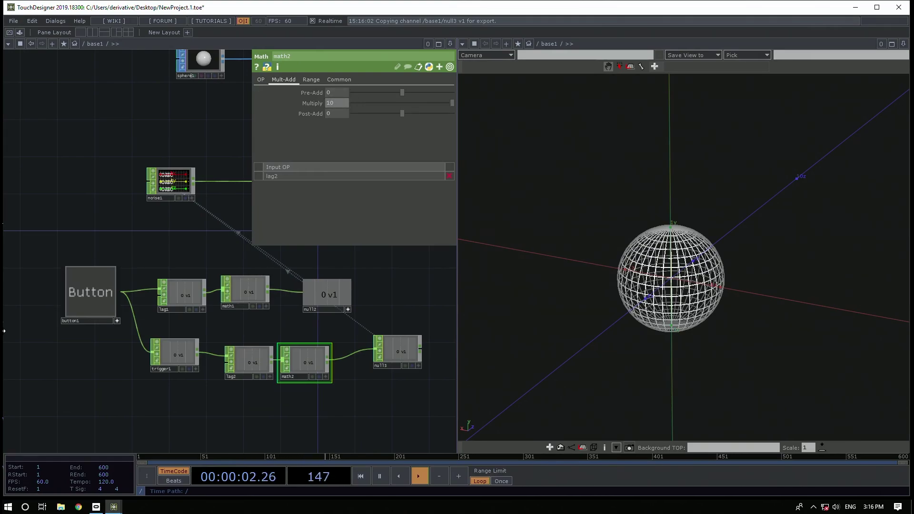
# Switch the button on and off repeatedly to examine how the spheres spread and collapse in the geometry viewer
pyautogui.click(87, 296)
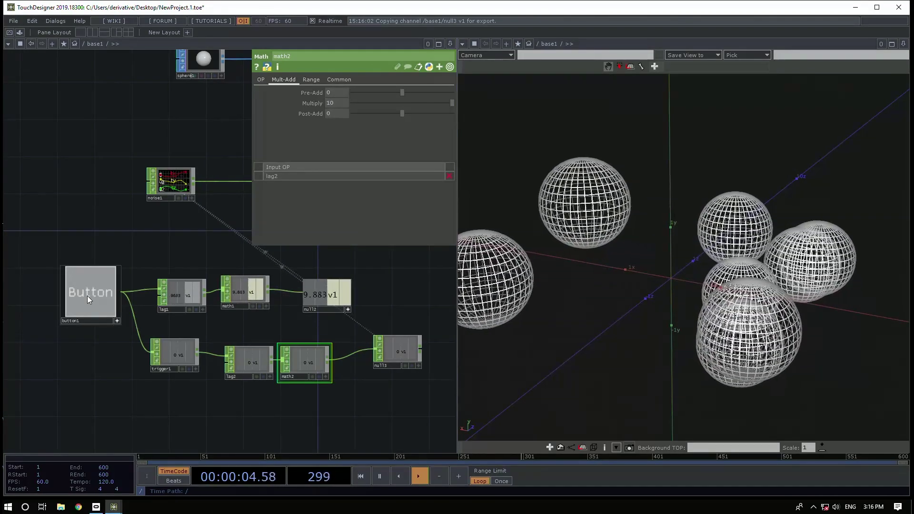
pyautogui.click(87, 295)
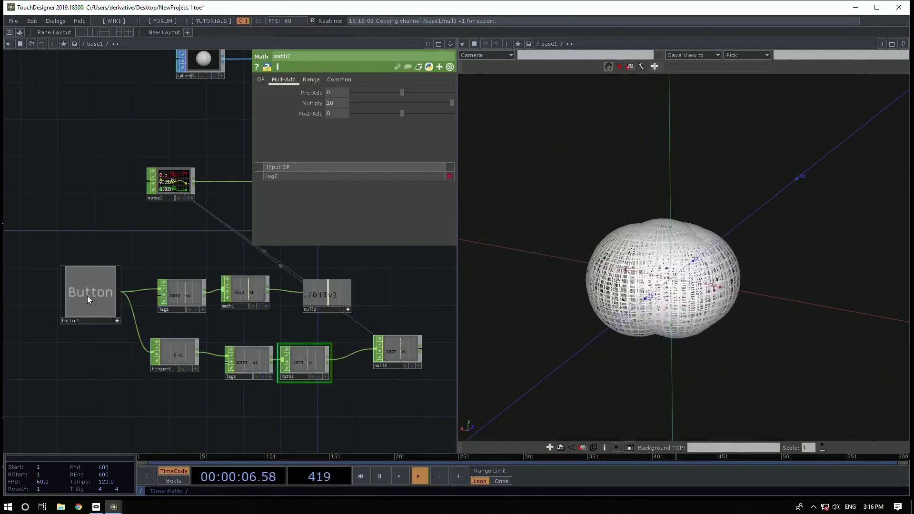
pyautogui.click(87, 296)
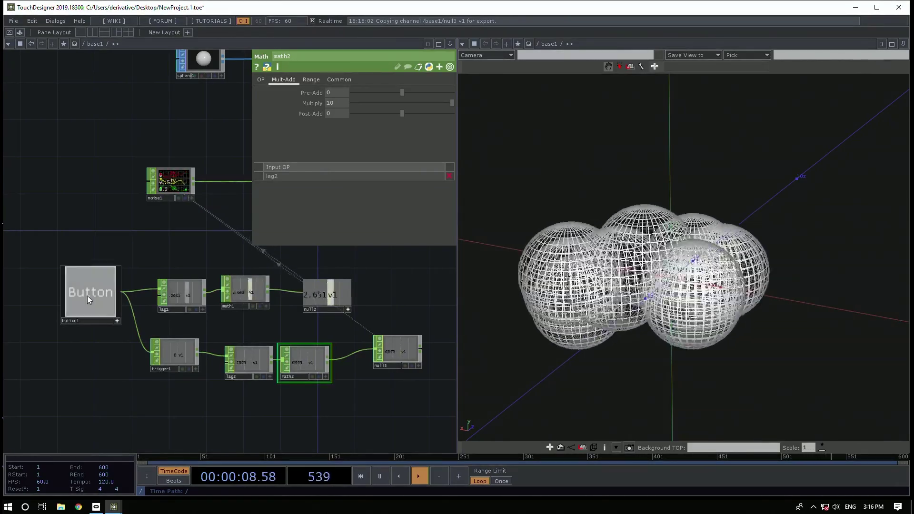
pyautogui.click(87, 295)
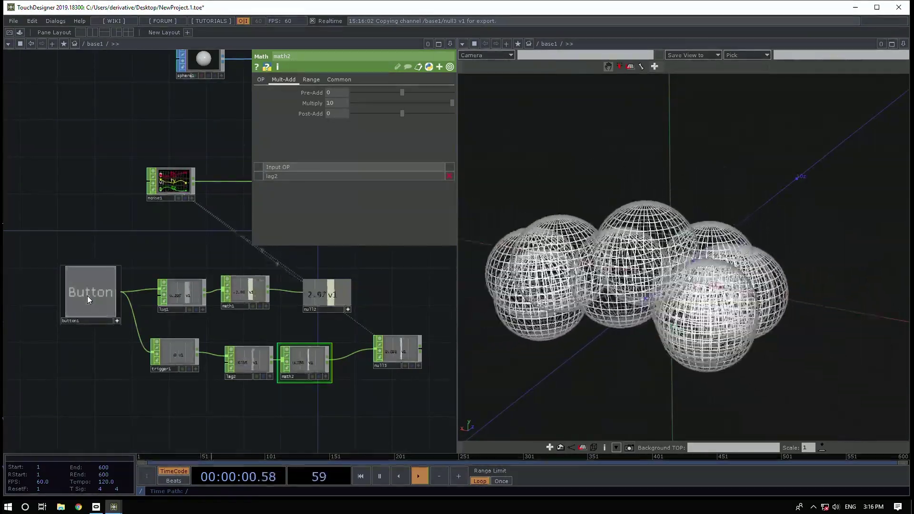
pyautogui.scroll(-5, 579, 306)
pyautogui.moveTo(738, 179); pyautogui.dragTo(714, 220)
pyautogui.moveTo(209, 328); pyautogui.dragTo(188, 307)
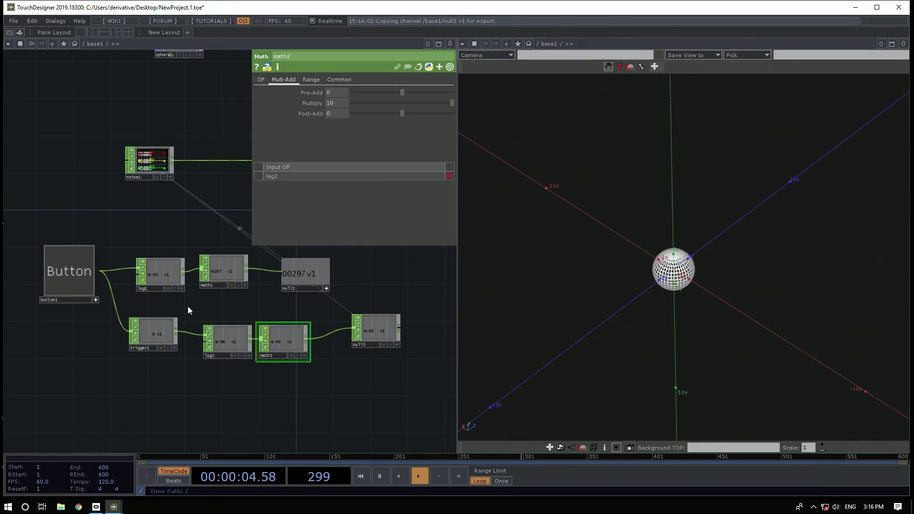
pyautogui.click(68, 283)
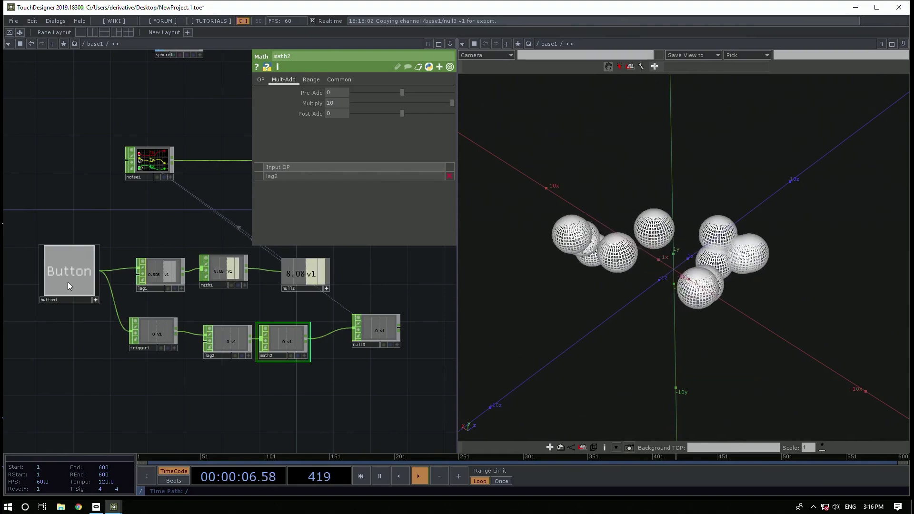
pyautogui.click(68, 281)
pyautogui.click(67, 281)
pyautogui.click(67, 281)
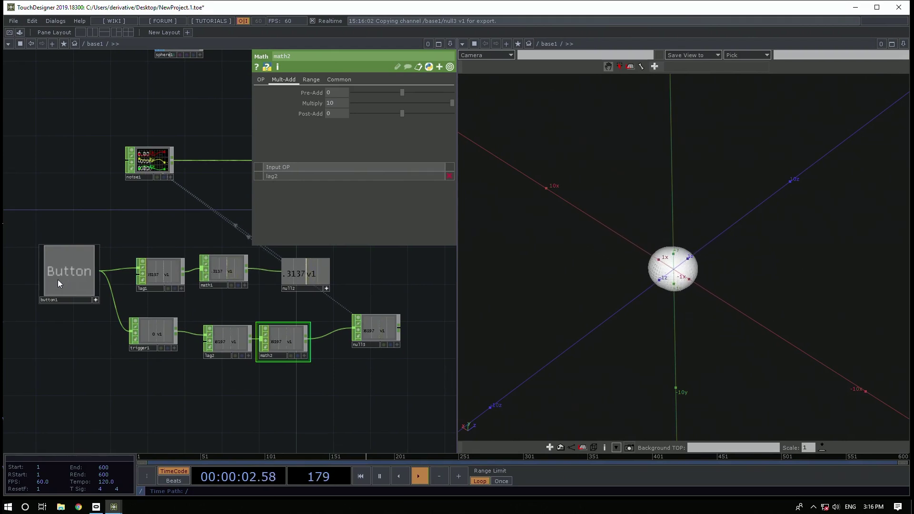
pyautogui.click(78, 267)
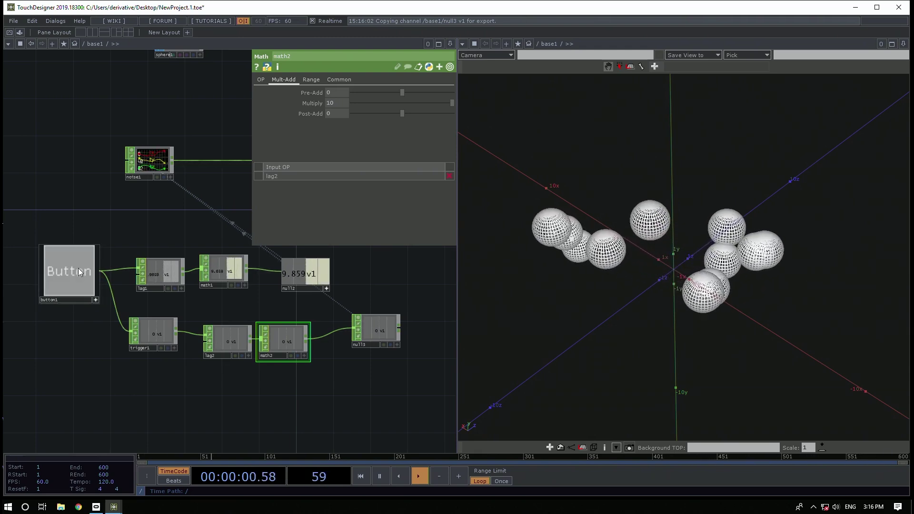
pyautogui.click(77, 269)
# Check the expression that drives the Noise CHOP's Z translate
pyautogui.moveTo(320, 393); pyautogui.dragTo(296, 466)
pyautogui.click(109, 196)
pyautogui.click(439, 112)
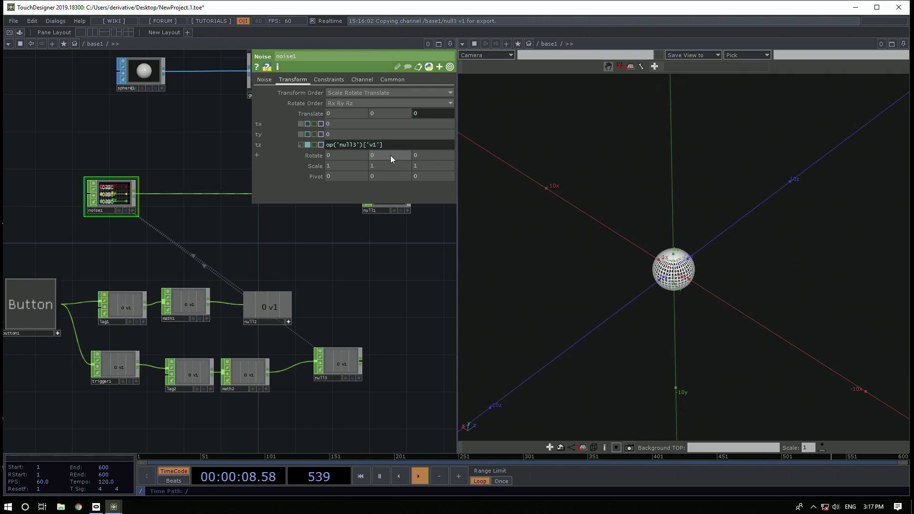
# Add a Speed CHOP after the trigger chain's Math CHOP and wire it into the chain's null
pyautogui.moveTo(295, 387); pyautogui.dragTo(281, 357)
pyautogui.moveTo(329, 327); pyautogui.dragTo(336, 337)
pyautogui.moveTo(230, 387); pyautogui.dragTo(268, 382)
pyautogui.press('Tab')
pyautogui.write('speed')
pyautogui.click(408, 280)
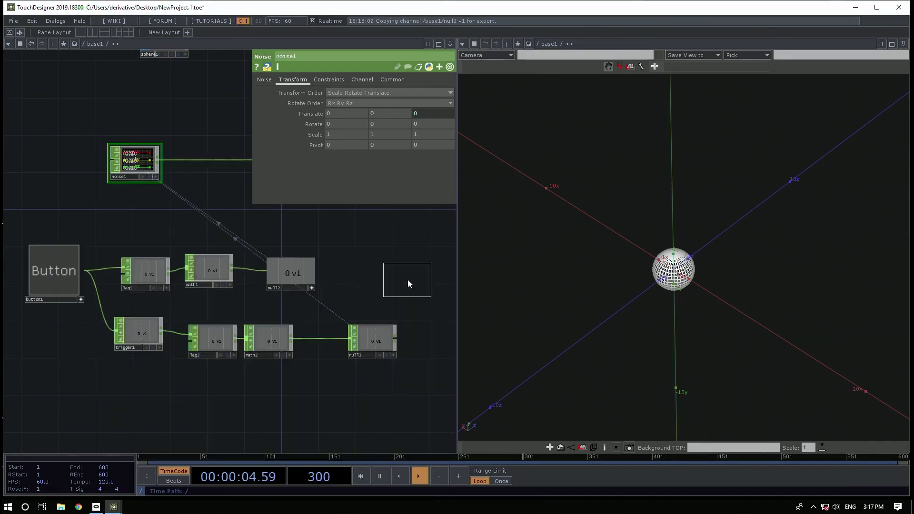
pyautogui.click(307, 389)
pyautogui.click(289, 374)
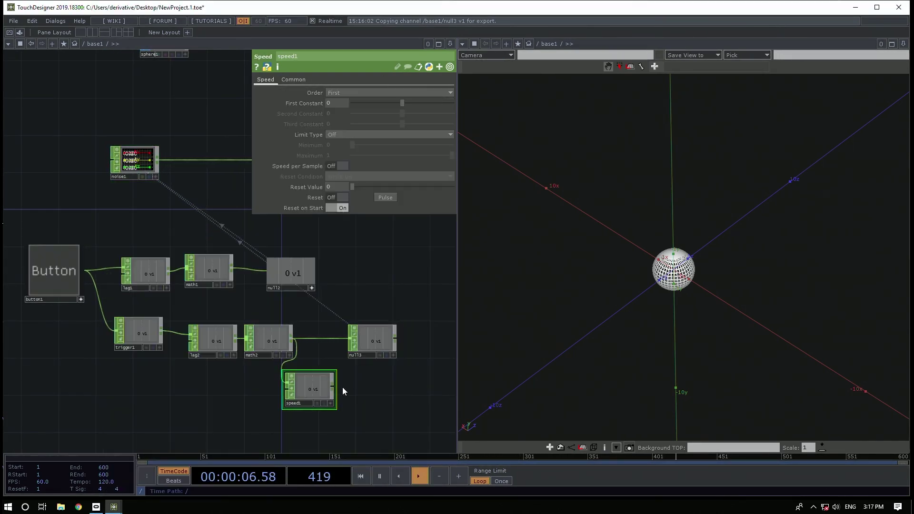
pyautogui.moveTo(333, 387); pyautogui.dragTo(352, 332)
pyautogui.moveTo(302, 395); pyautogui.dragTo(385, 343)
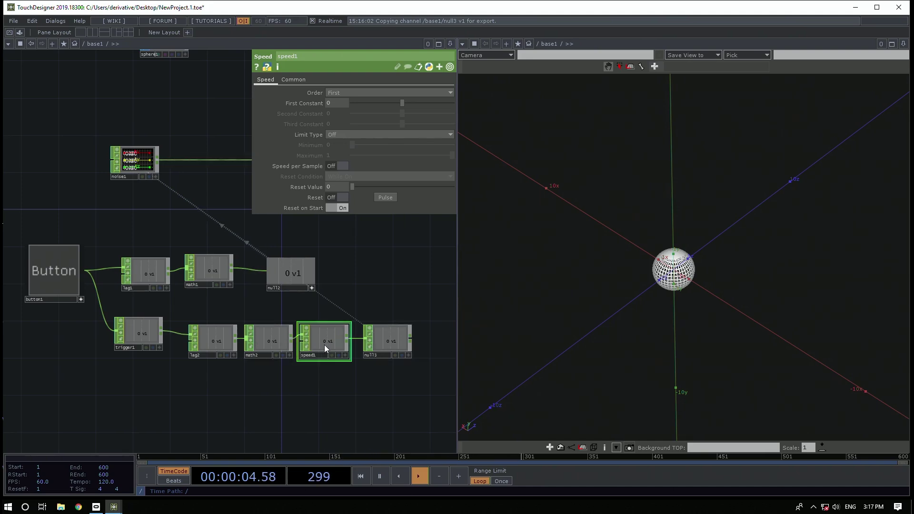
# Toggle the button to watch the Speed CHOP accumulate pulses, and check the multiply value of the Math CHOP before it
pyautogui.click(62, 273)
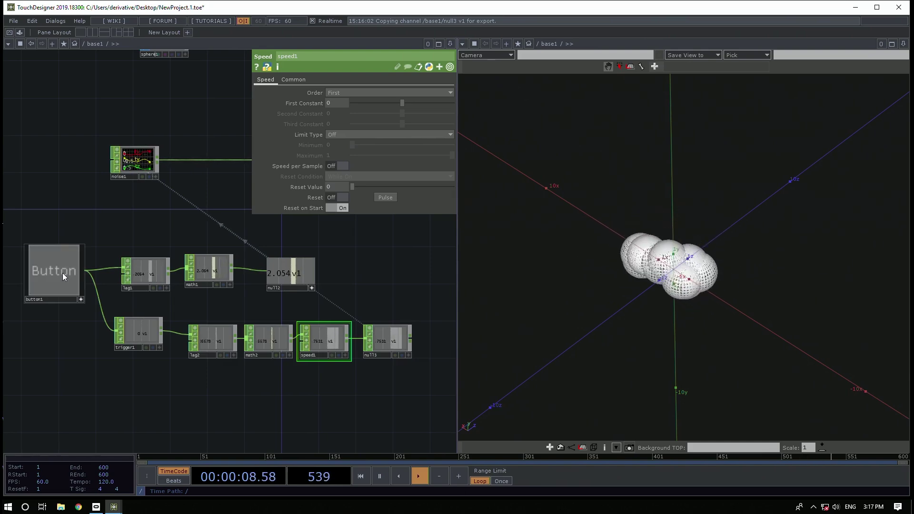
pyautogui.click(62, 272)
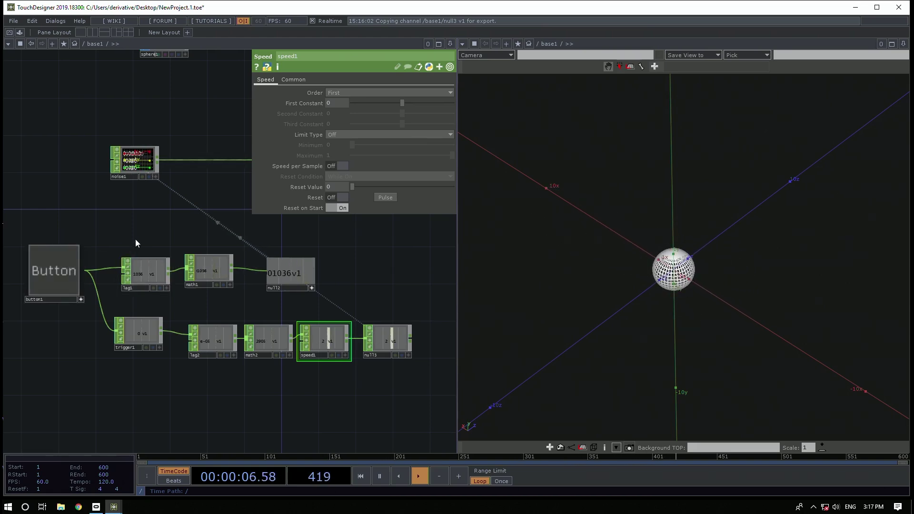
pyautogui.click(61, 284)
pyautogui.click(61, 284)
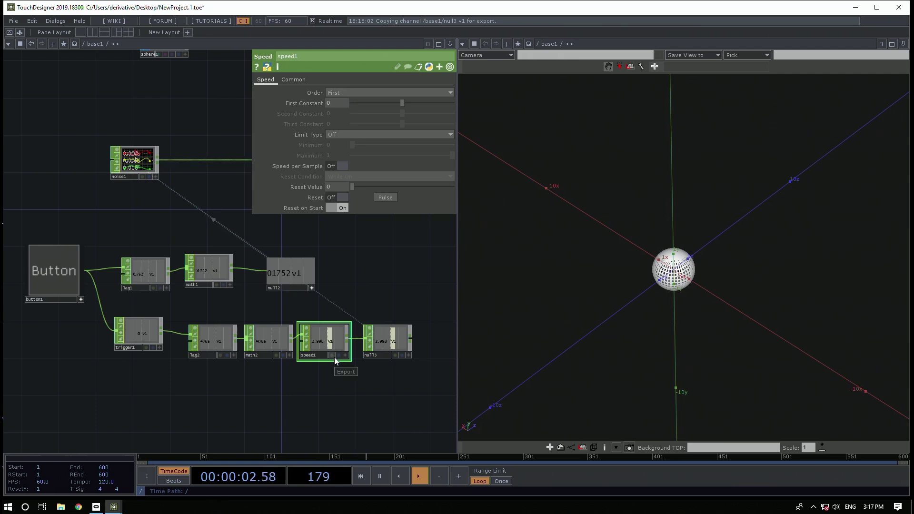
pyautogui.click(266, 339)
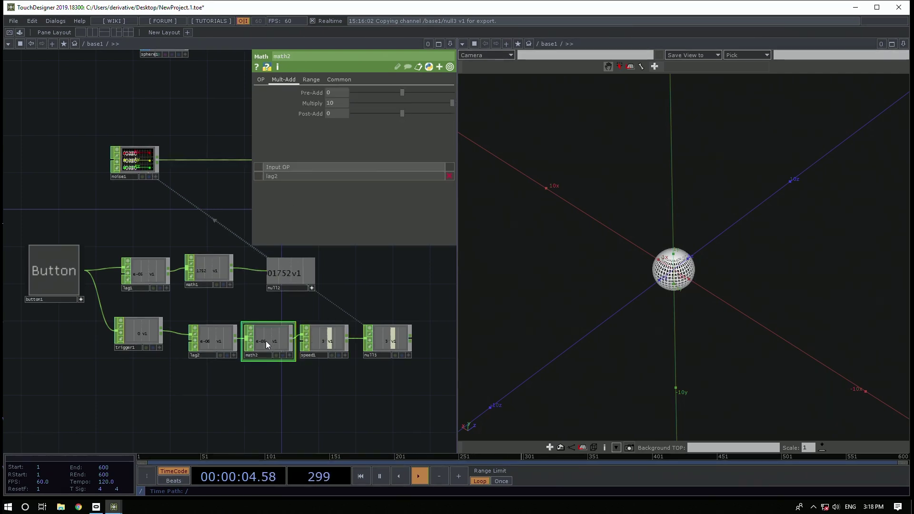
# Insert another Math CHOP between the Speed CHOP and the trigger chain's null
pyautogui.moveTo(401, 343); pyautogui.dragTo(345, 341)
pyautogui.press('Tab')
pyautogui.write('ma')
pyautogui.press('Return')
pyautogui.click(248, 339)
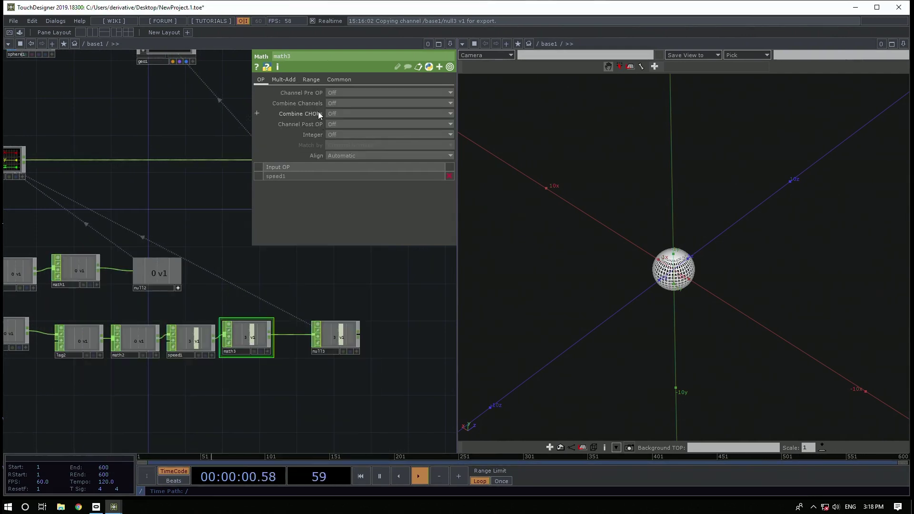
# Set the multiply value of the Math CHOP after the Speed CHOP to 100 and try it with the button
pyautogui.click(287, 80)
pyautogui.write('0')
pyautogui.press('Return')
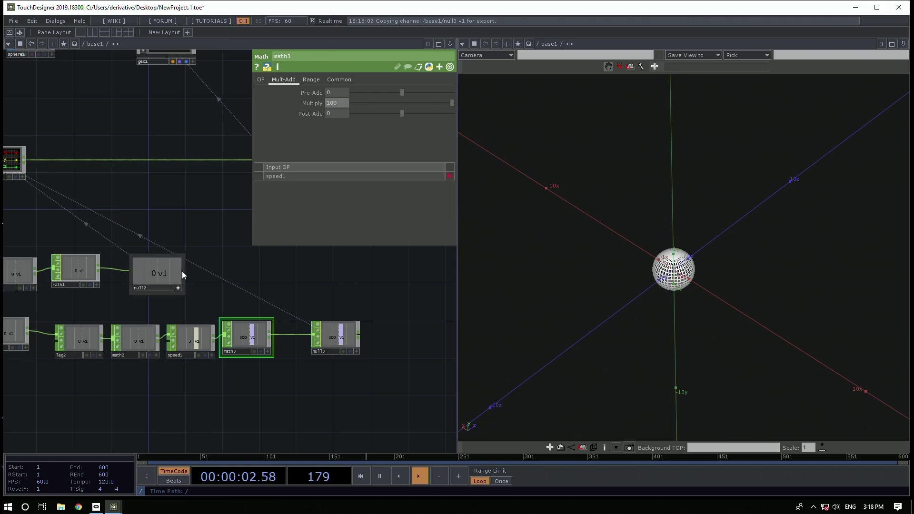
pyautogui.moveTo(363, 276); pyautogui.dragTo(529, 280)
pyautogui.click(89, 284)
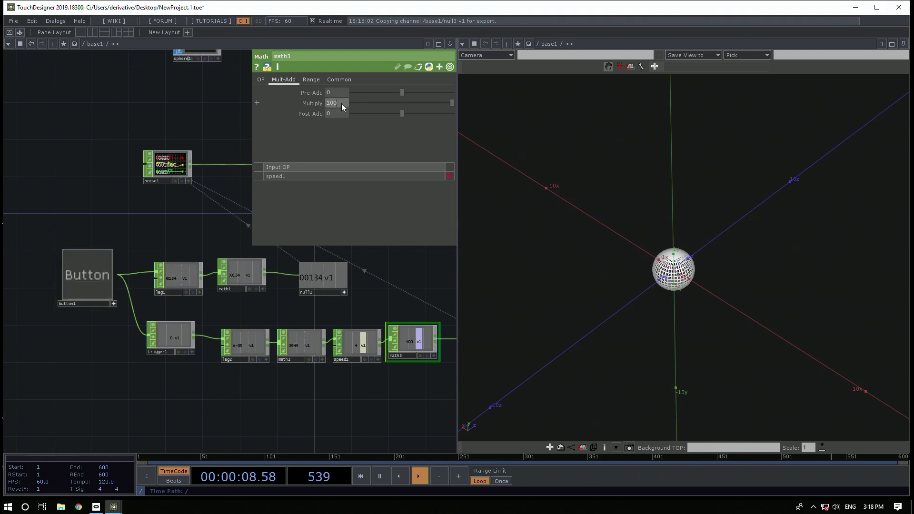
# Set the multiply value of the Math CHOP after the Speed CHOP to 10
pyautogui.click(340, 104)
pyautogui.write('10')
pyautogui.press('Return')
# Switch the button on and off several times to compare the sphere arrangements produced by each trigger
pyautogui.click(91, 272)
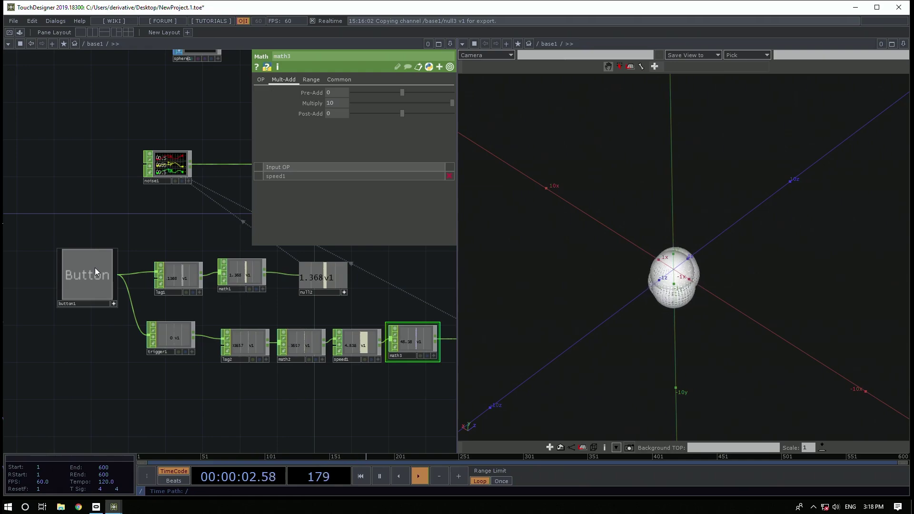
pyautogui.click(95, 268)
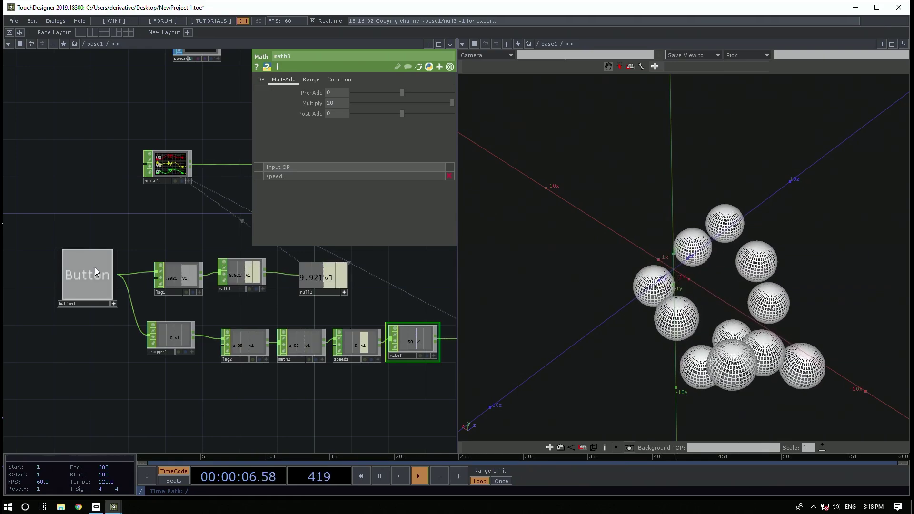
pyautogui.click(95, 268)
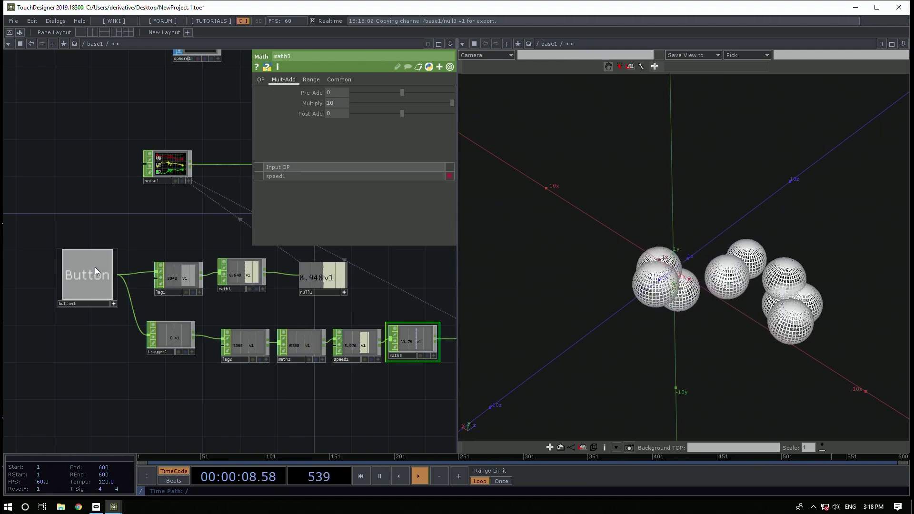
pyautogui.click(95, 267)
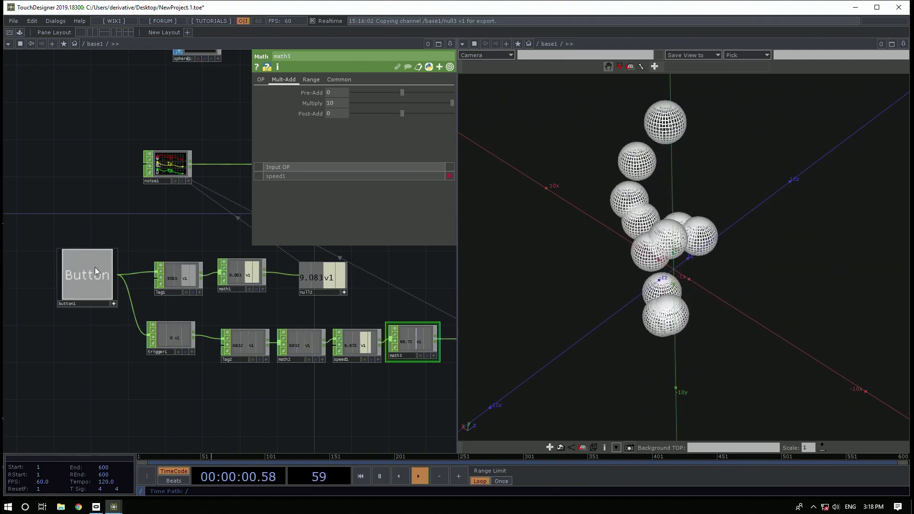
pyautogui.click(95, 267)
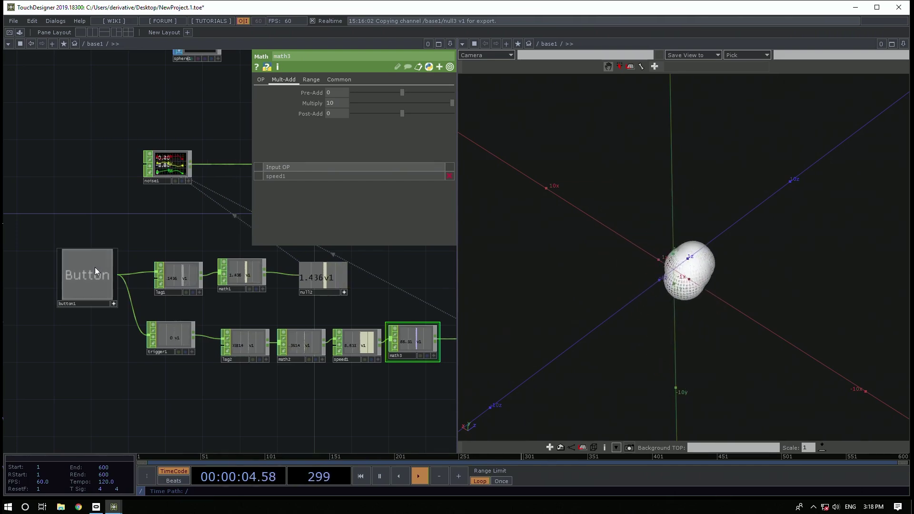
# Toggle the button on and off three more times to view further sphere arrangements
pyautogui.click(95, 266)
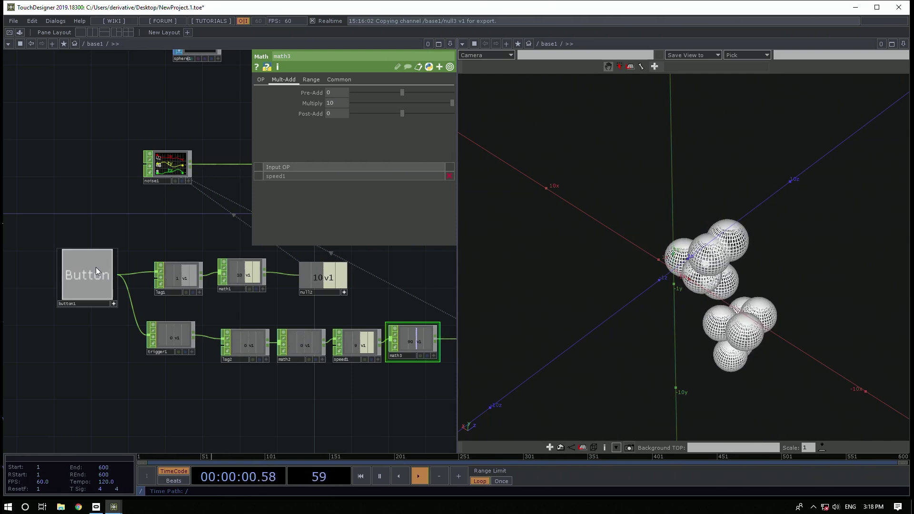
pyautogui.click(96, 267)
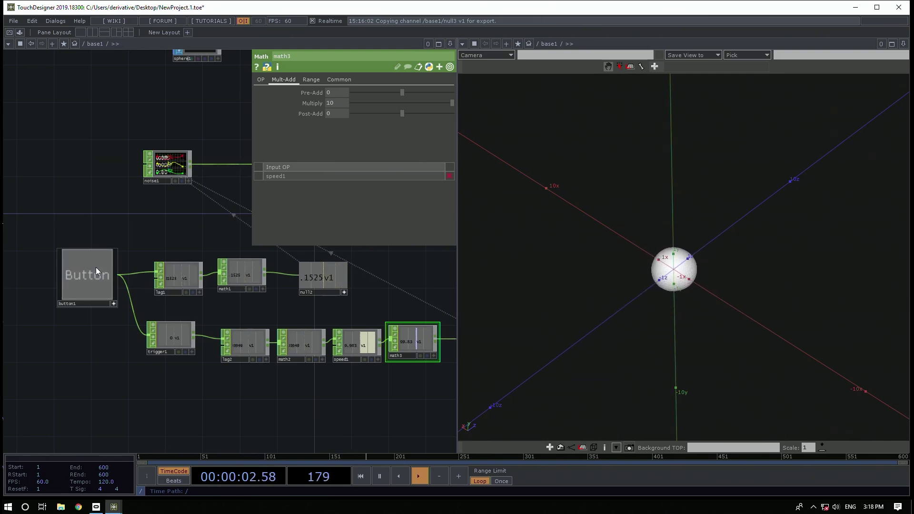
pyautogui.click(96, 267)
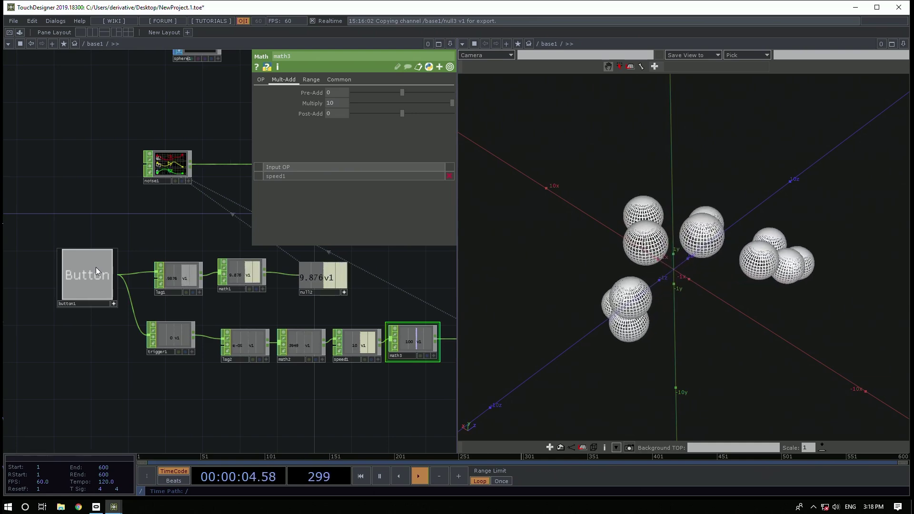
pyautogui.click(95, 266)
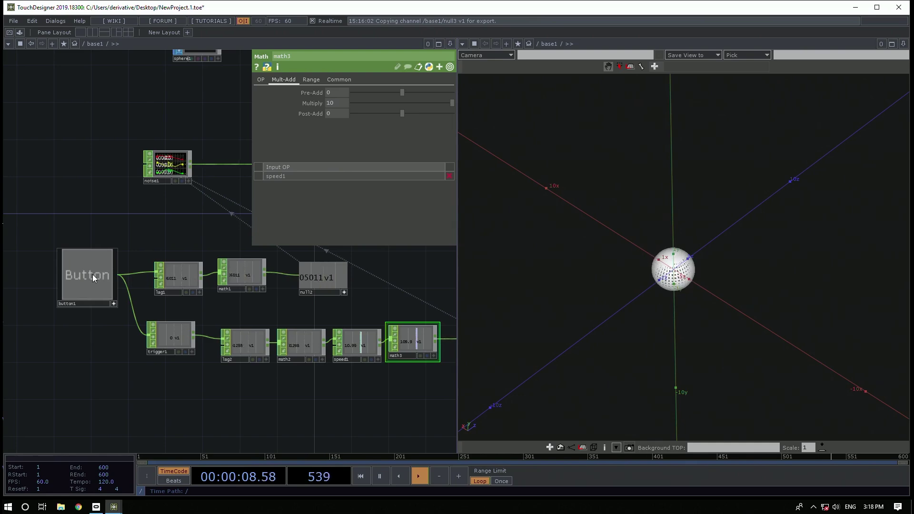
pyautogui.click(92, 274)
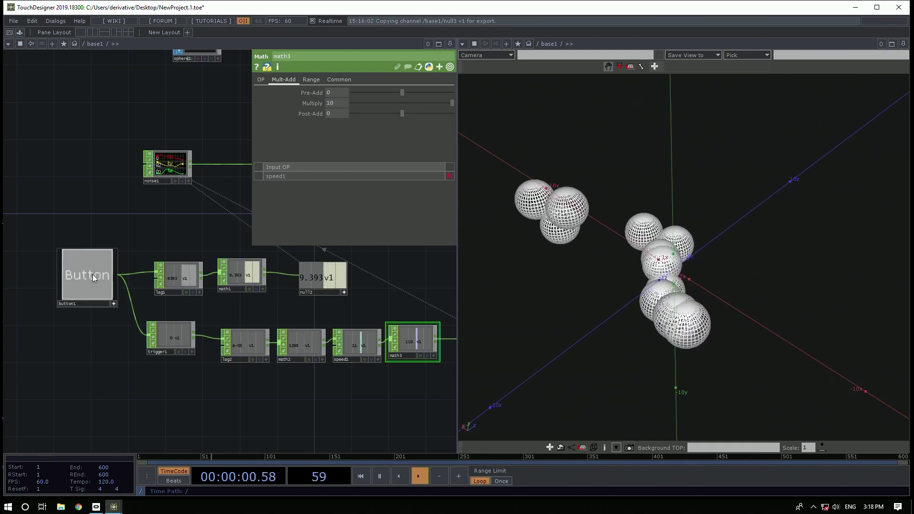
pyautogui.click(93, 274)
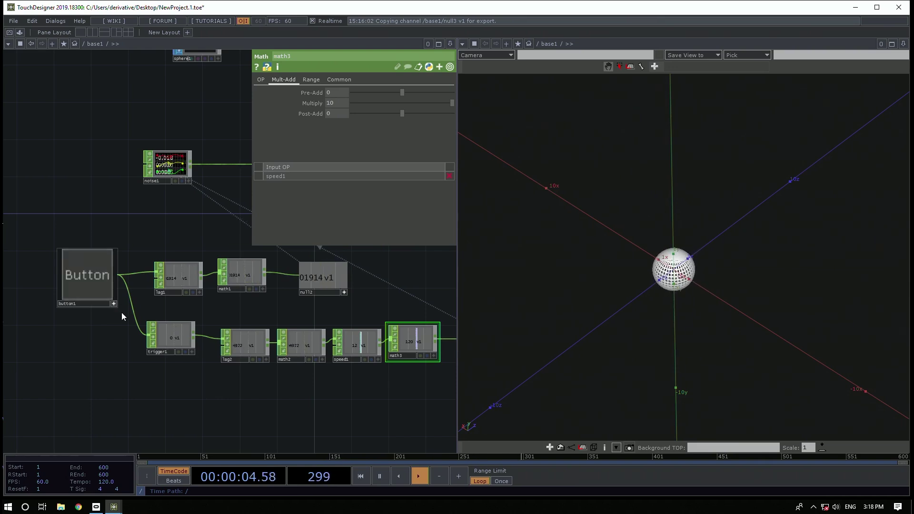
# Examine the Trigger CHOP's threshold, attack and sustain parameters
pyautogui.moveTo(168, 334); pyautogui.dragTo(170, 345)
pyautogui.click(170, 345)
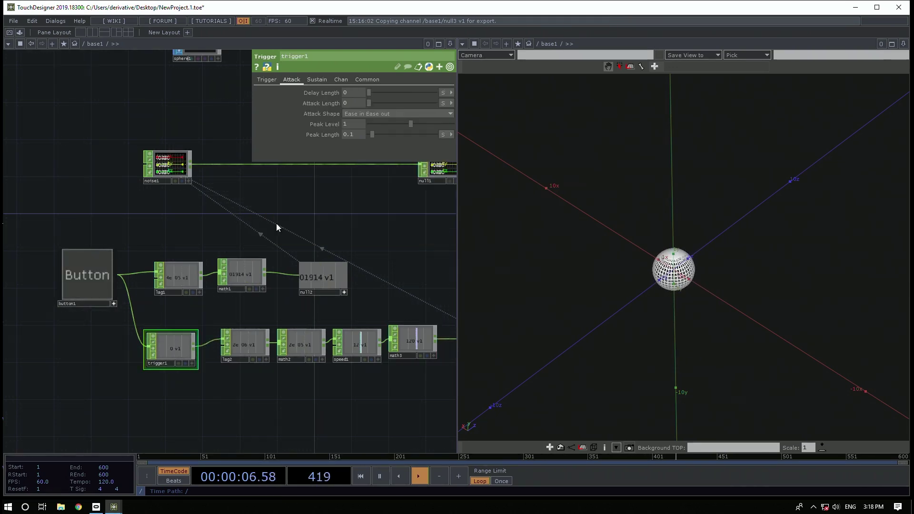
pyautogui.click(266, 79)
pyautogui.click(296, 79)
pyautogui.click(316, 80)
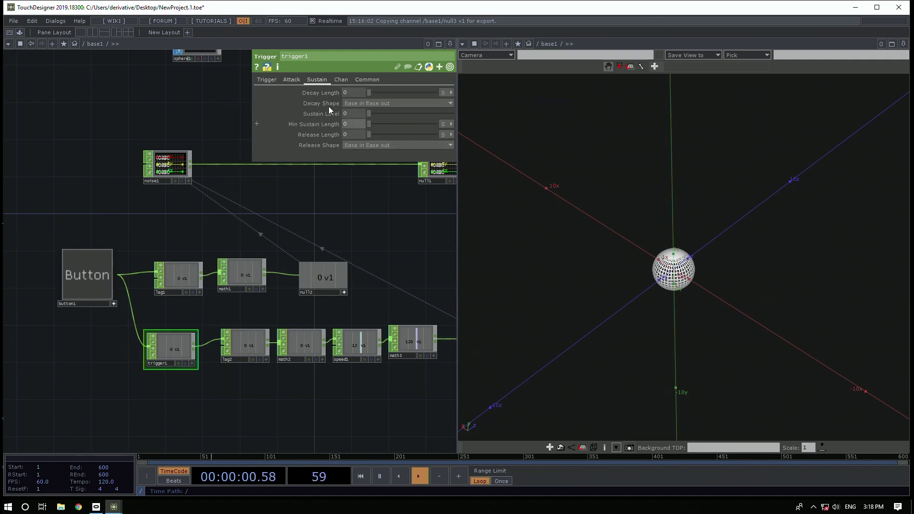
pyautogui.click(293, 79)
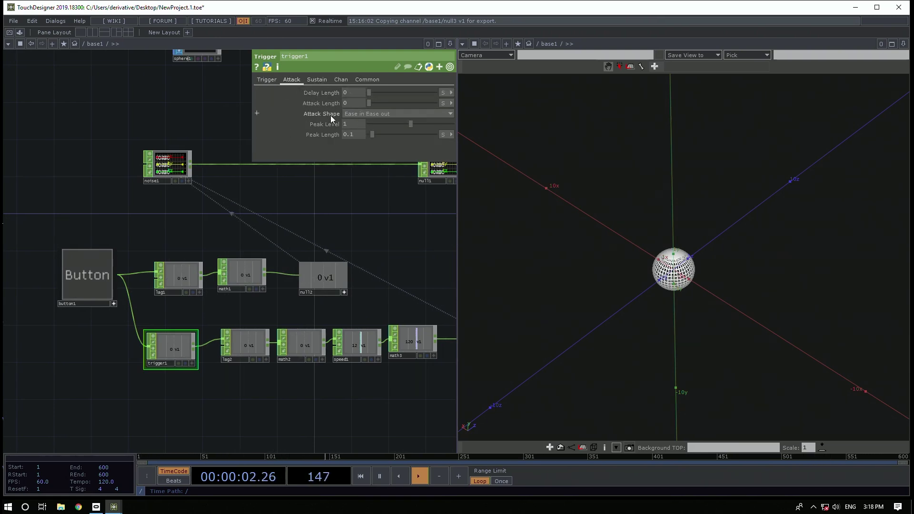
pyautogui.click(265, 81)
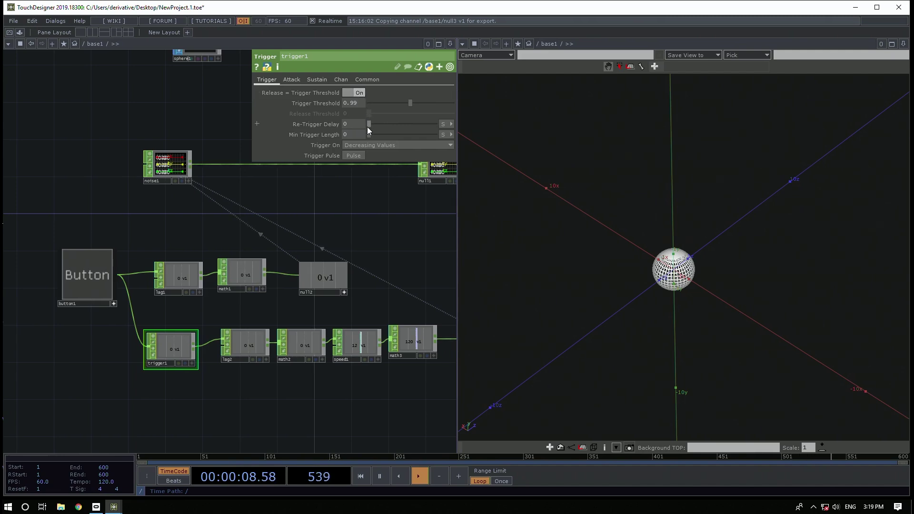
pyautogui.click(296, 79)
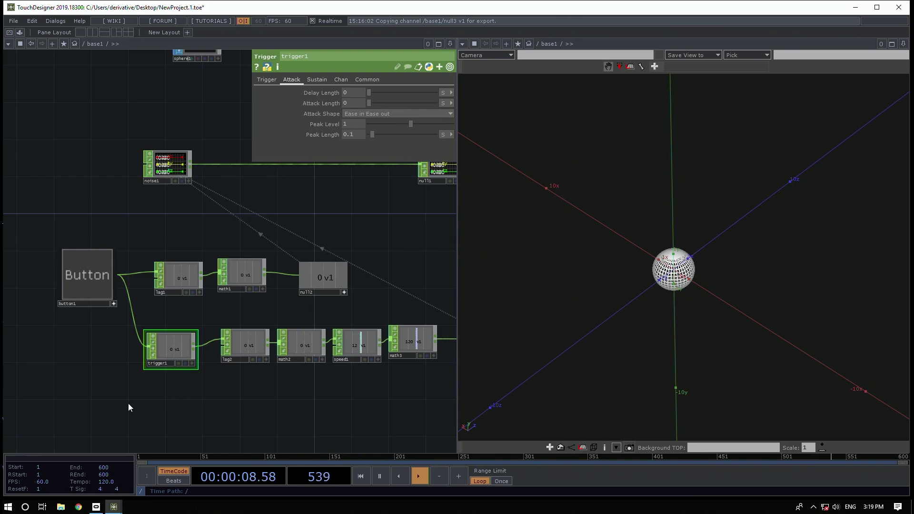
# Test the button with the Trigger CHOP's Peak Length at 1 and again at .1
pyautogui.moveTo(290, 133); pyautogui.dragTo(234, 134)
pyautogui.write('1')
pyautogui.press('Return')
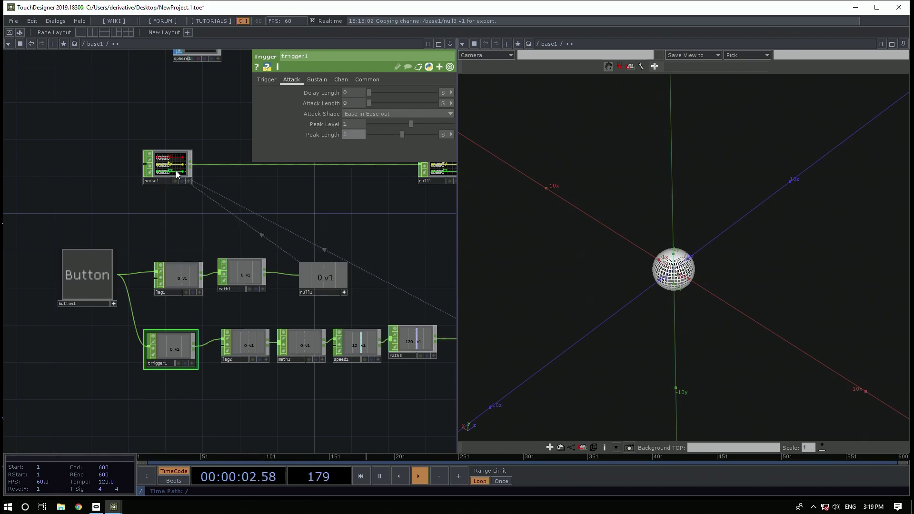
pyautogui.click(107, 279)
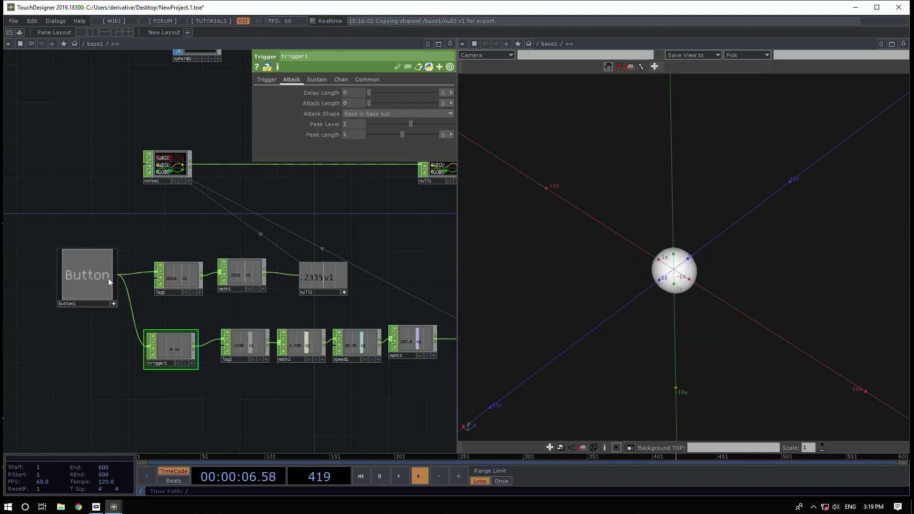
pyautogui.doubleClick(351, 134)
pyautogui.write('.1')
pyautogui.press('Return')
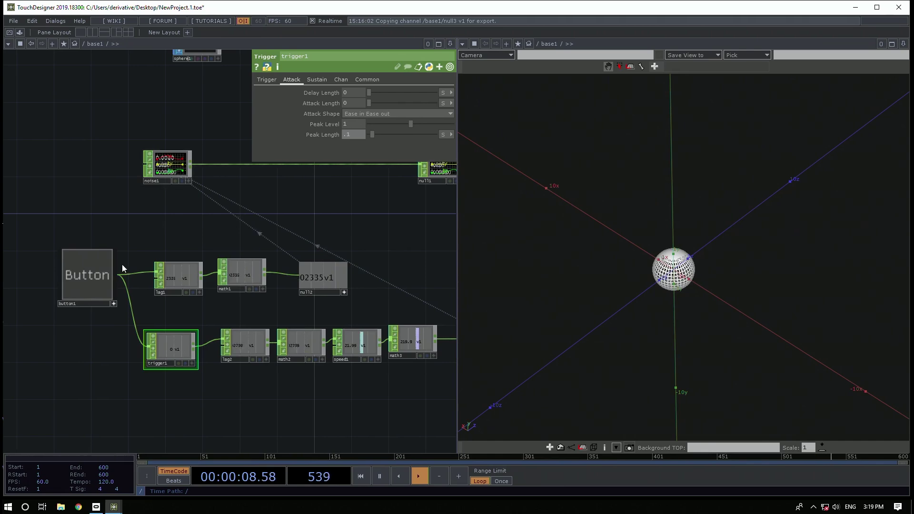
pyautogui.click(78, 280)
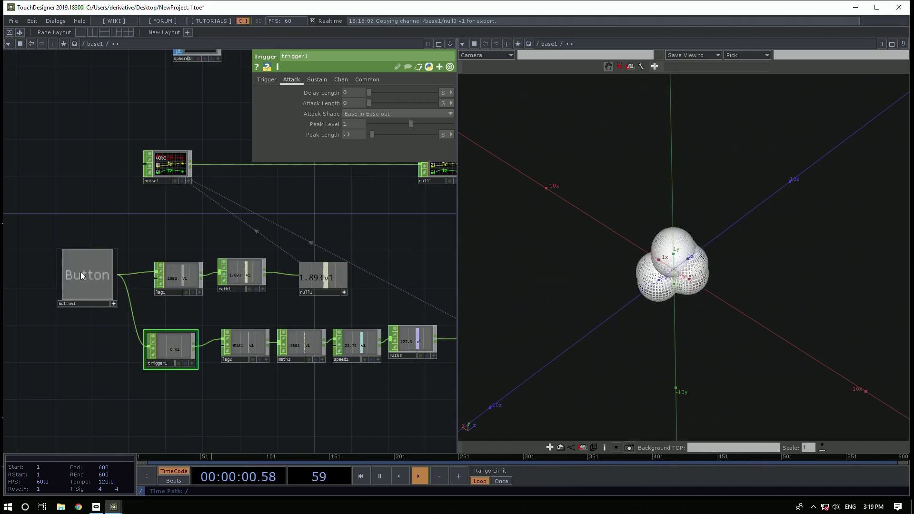
# Look over the Trigger CHOP's trigger, attack and sustain settings once more
pyautogui.moveTo(192, 413); pyautogui.dragTo(159, 402)
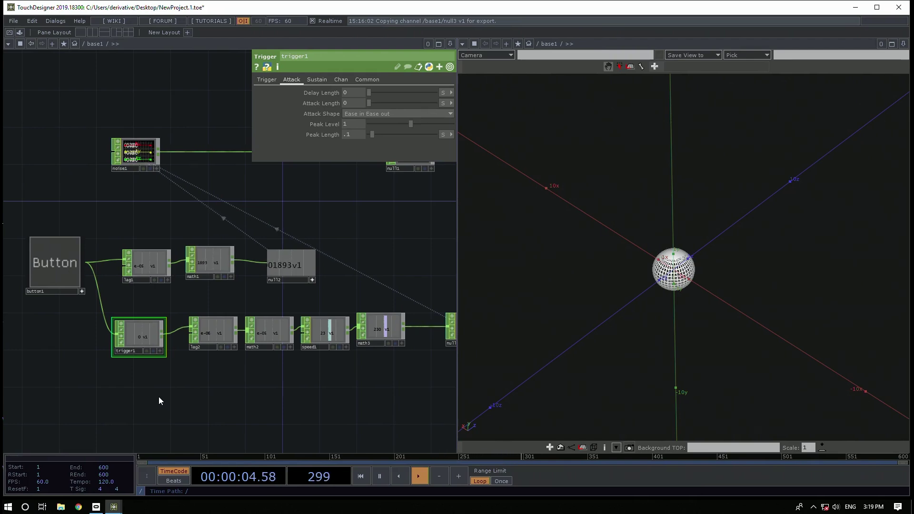
pyautogui.click(269, 80)
pyautogui.click(294, 79)
pyautogui.click(317, 80)
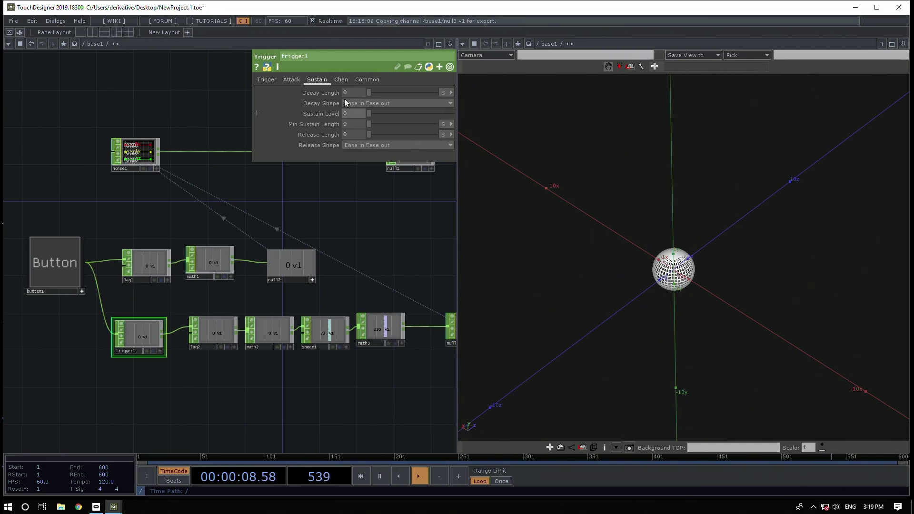
pyautogui.click(272, 80)
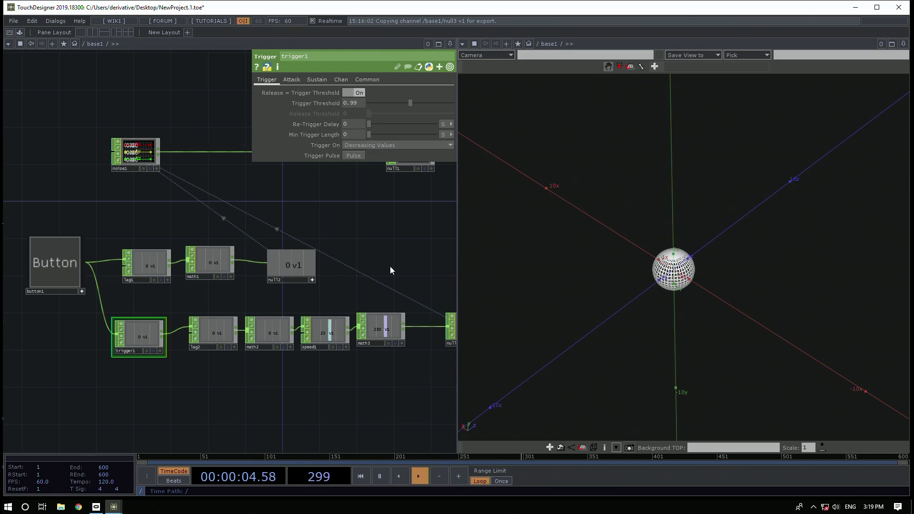
# View the smooth-shaded spheres close up and toggle the button repeatedly to compare the arrangements
pyautogui.scroll(-4, 318, 265)
pyautogui.moveTo(300, 262); pyautogui.dragTo(258, 261)
pyautogui.scroll(4, 662, 274)
pyautogui.moveTo(692, 306)
pyautogui.mouseDown()
pyautogui.moveTo(698, 284)
pyautogui.moveTo(685, 281)
pyautogui.moveTo(649, 234)
pyautogui.mouseUp()
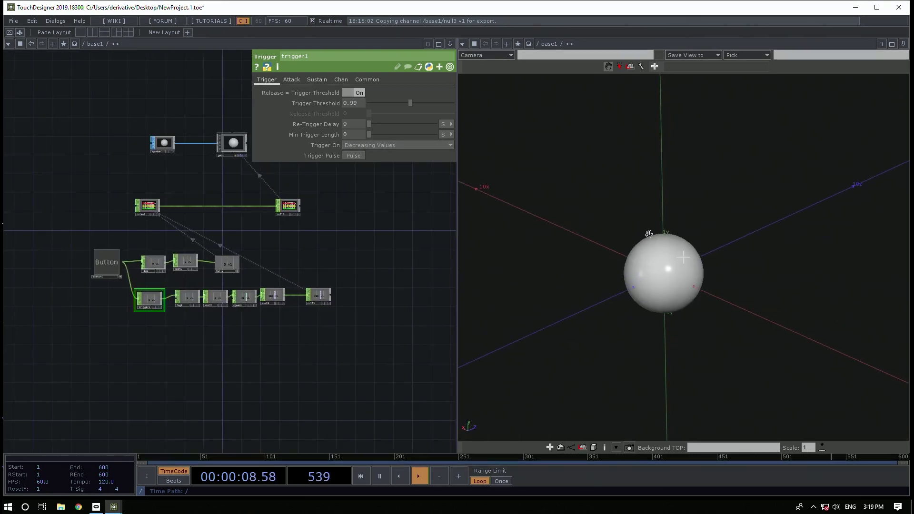
pyautogui.moveTo(201, 270); pyautogui.dragTo(256, 271)
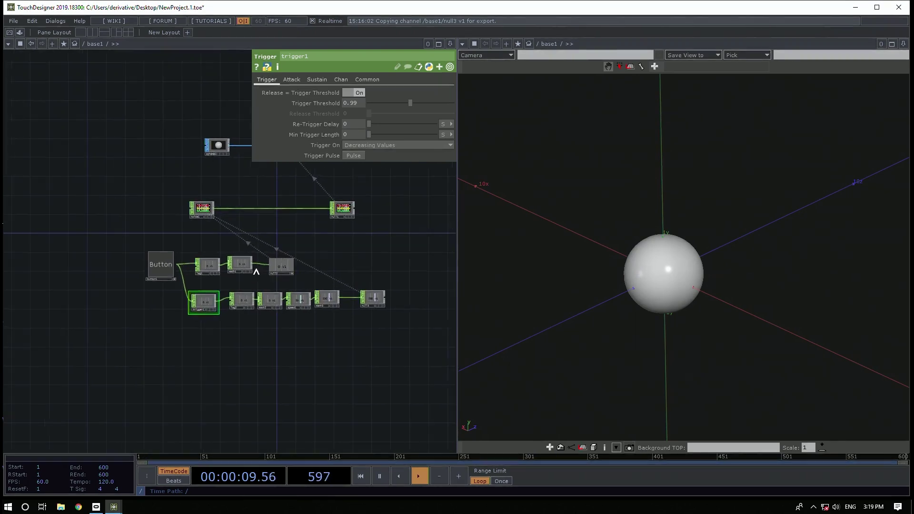
pyautogui.click(156, 267)
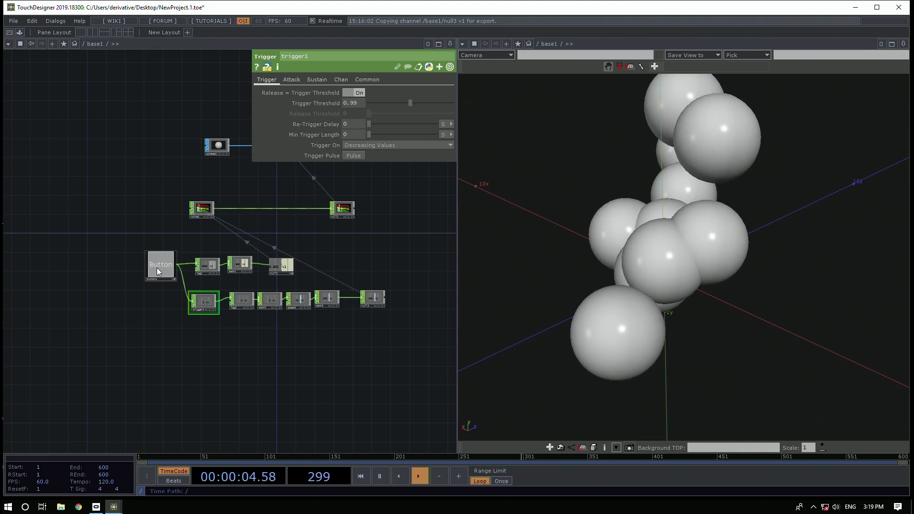
pyautogui.click(156, 267)
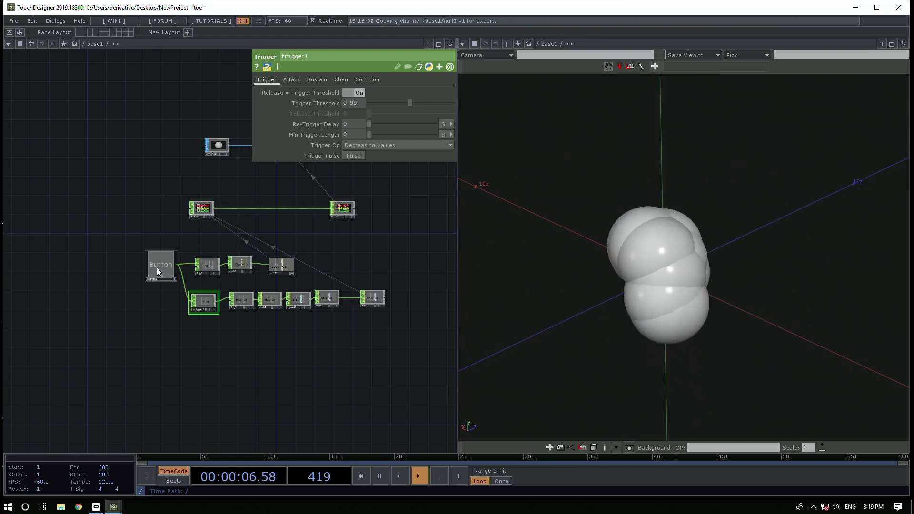
pyautogui.click(156, 268)
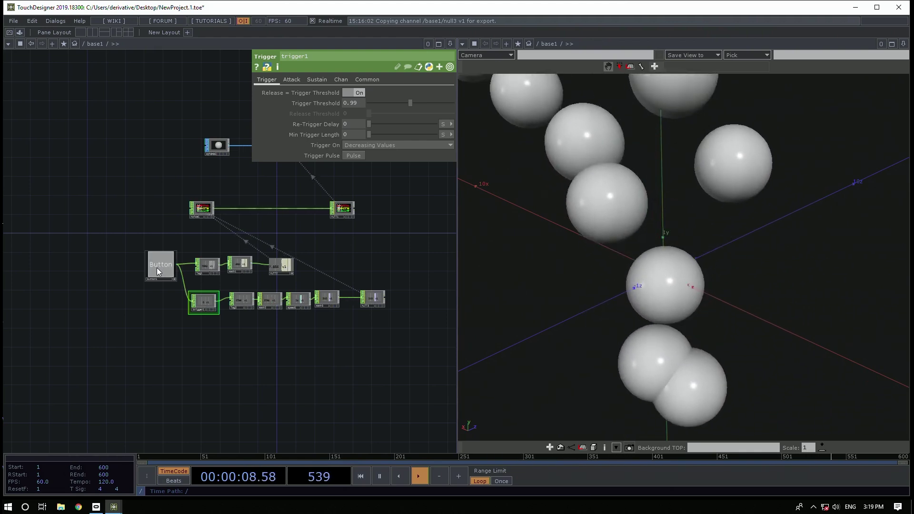
pyautogui.click(156, 267)
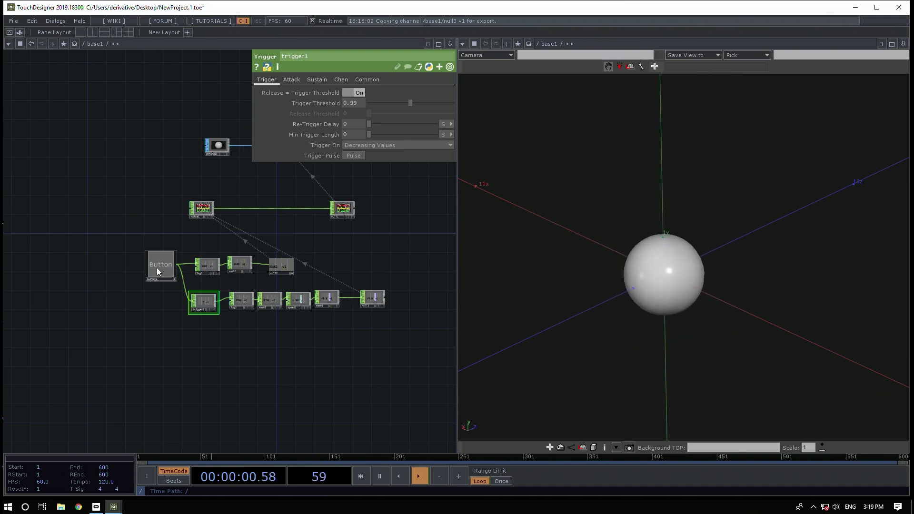
pyautogui.click(156, 267)
pyautogui.click(156, 268)
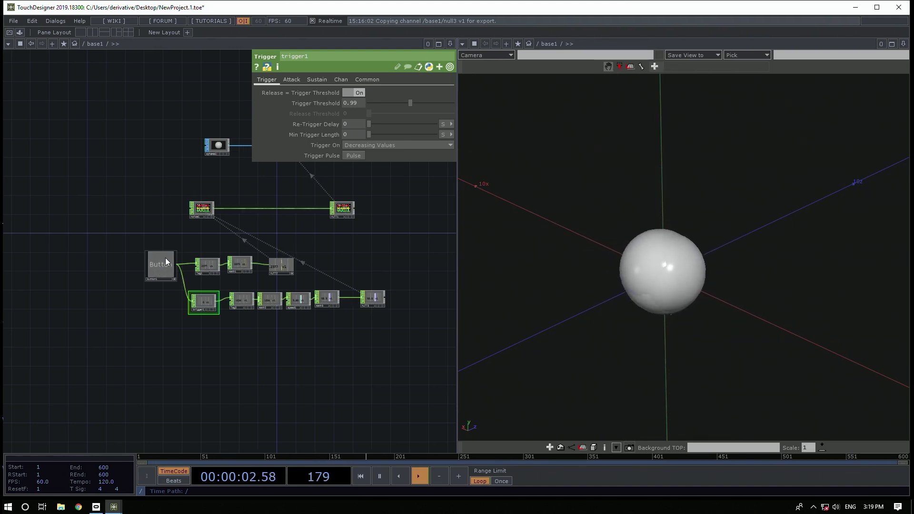
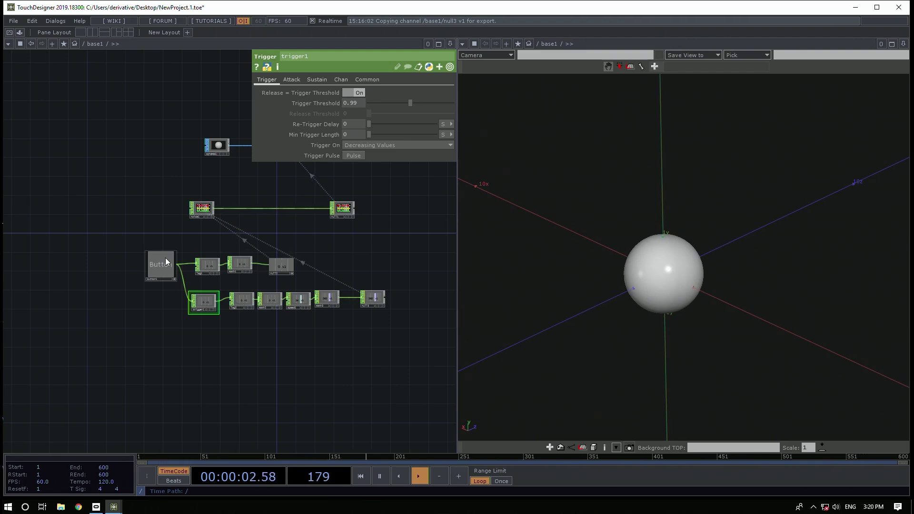
pyautogui.moveTo(217, 389)
pyautogui.mouseDown()
pyautogui.moveTo(210, 410)
pyautogui.moveTo(163, 392)
pyautogui.moveTo(226, 378)
pyautogui.mouseUp()
pyautogui.scroll(4, 142, 243)
pyautogui.moveTo(183, 340); pyautogui.dragTo(212, 247)
pyautogui.moveTo(186, 211); pyautogui.dragTo(193, 353)
pyautogui.click(192, 354)
pyautogui.write('lo')
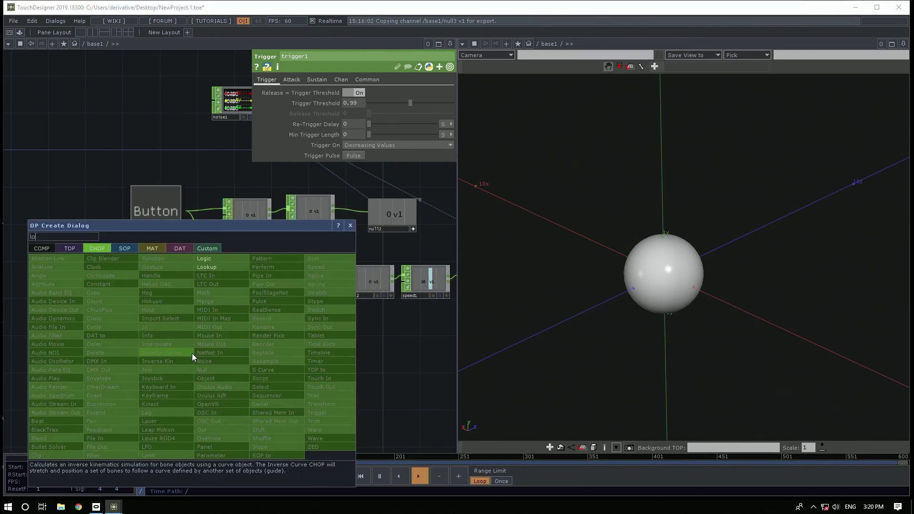
pyautogui.press('Escape')
# Inspect the Noise CHOP's Z translate expression and the null3 CHOP that feeds it
pyautogui.click(220, 278)
pyautogui.click(231, 101)
pyautogui.moveTo(163, 150); pyautogui.dragTo(105, 166)
pyautogui.click(439, 112)
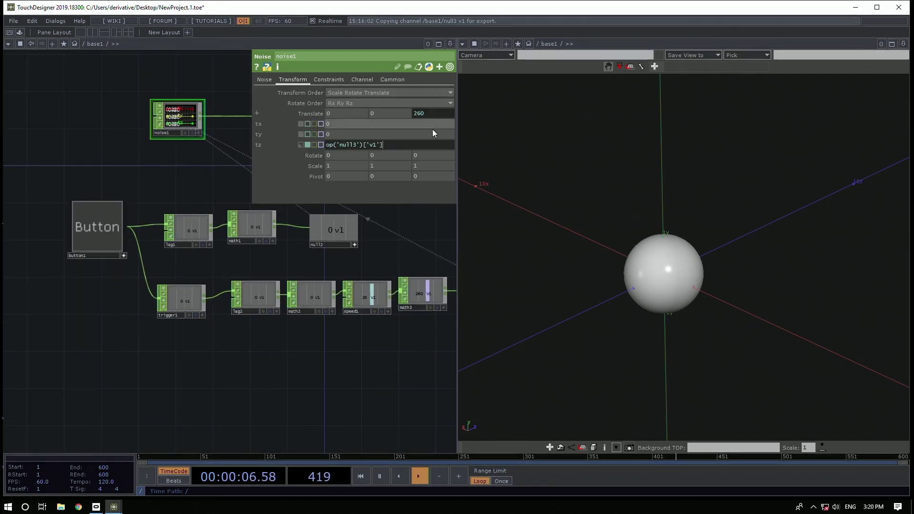
pyautogui.moveTo(400, 225); pyautogui.dragTo(298, 235)
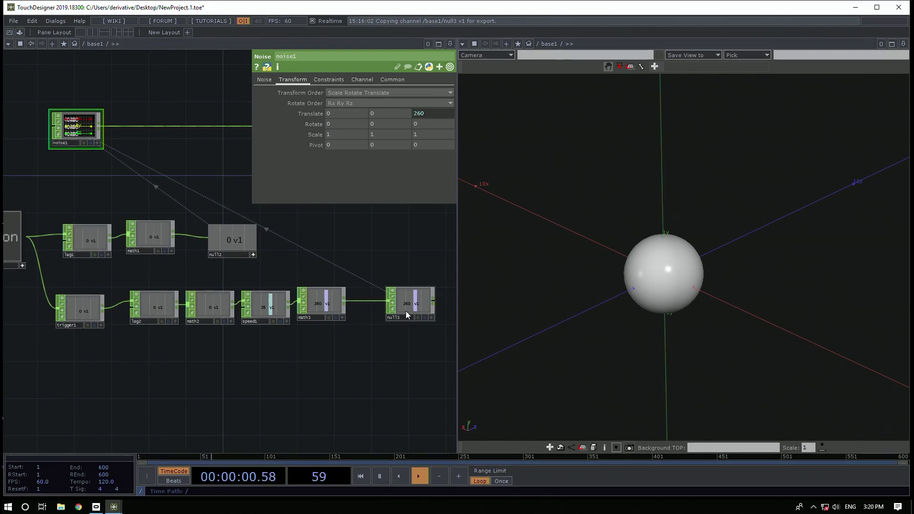
# Try the Harmonic Summation type on the Noise CHOP with the button, and return the type to Sparse
pyautogui.click(263, 80)
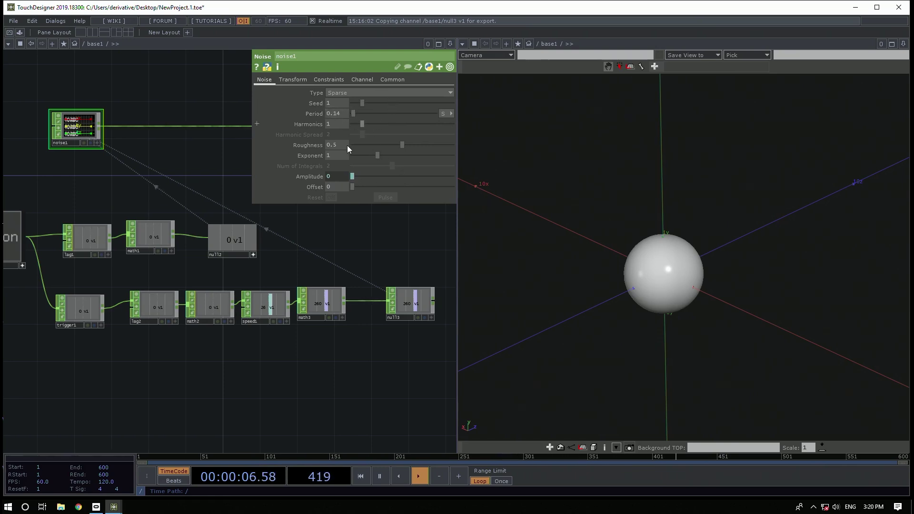
pyautogui.click(344, 92)
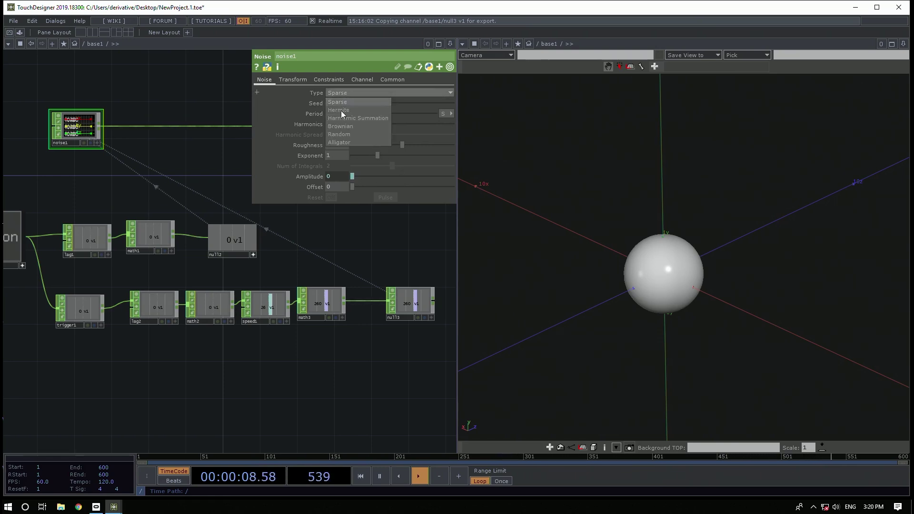
pyautogui.click(340, 119)
pyautogui.moveTo(164, 167); pyautogui.dragTo(208, 162)
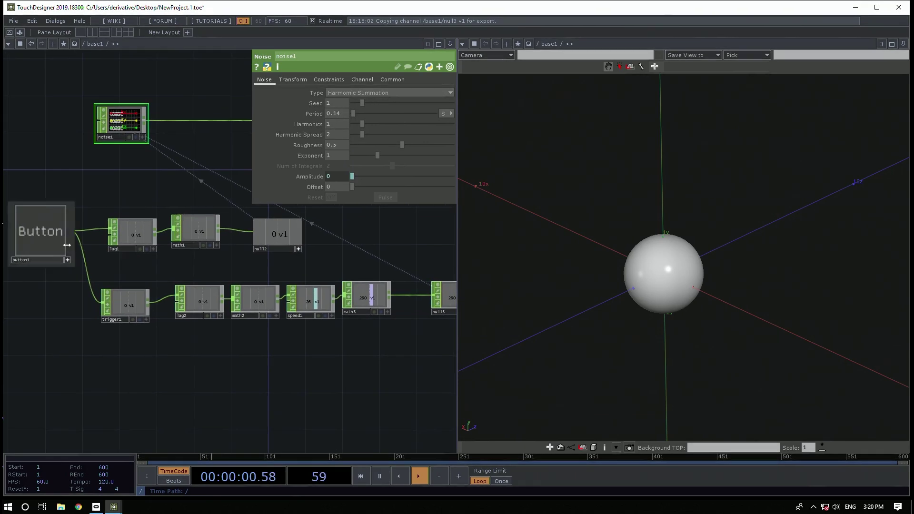
pyautogui.click(57, 228)
pyautogui.click(365, 91)
pyautogui.click(358, 102)
pyautogui.click(55, 224)
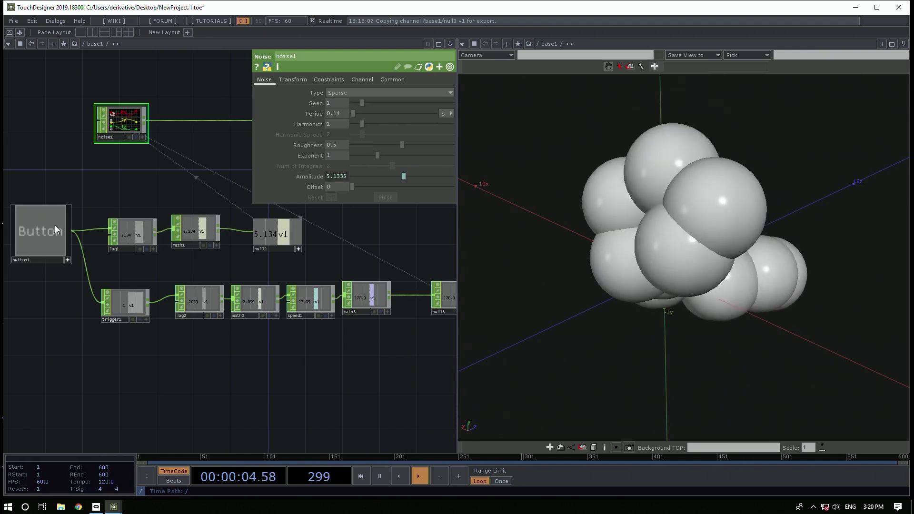
# Set the Noise CHOP's Period to 1.4 and test it with the button
pyautogui.moveTo(353, 113); pyautogui.dragTo(364, 113)
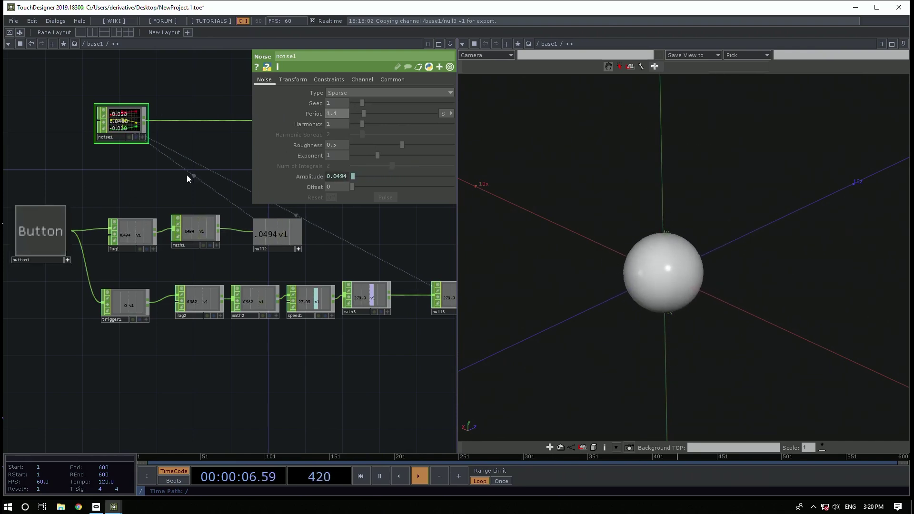
pyautogui.click(38, 229)
pyautogui.hotkey('ctrl', 'z')
pyautogui.hotkey('ctrl', 'z')
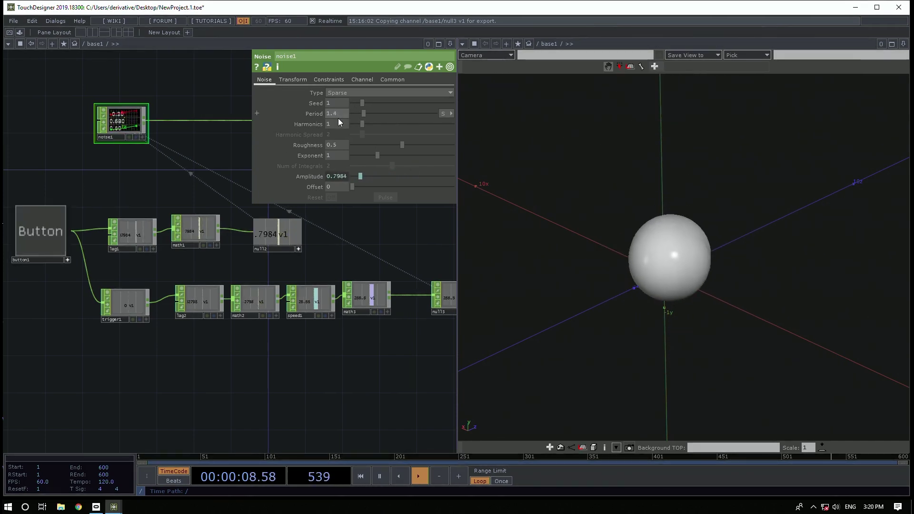
# Undo the last Period change on the Noise CHOP
pyautogui.scroll(-6, 148, 197)
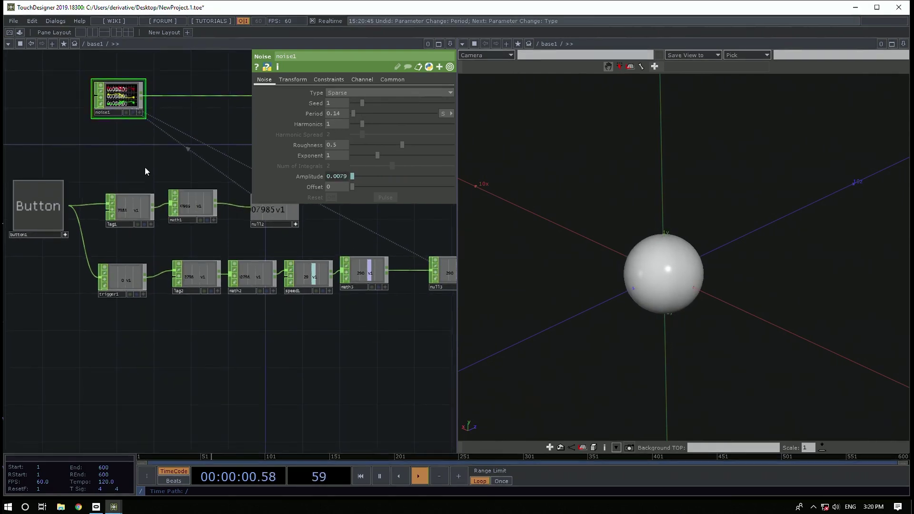
pyautogui.scroll(1, 192, 357)
pyautogui.moveTo(183, 260); pyautogui.dragTo(375, 230)
pyautogui.scroll(3, 216, 314)
pyautogui.moveTo(235, 326); pyautogui.dragTo(199, 363)
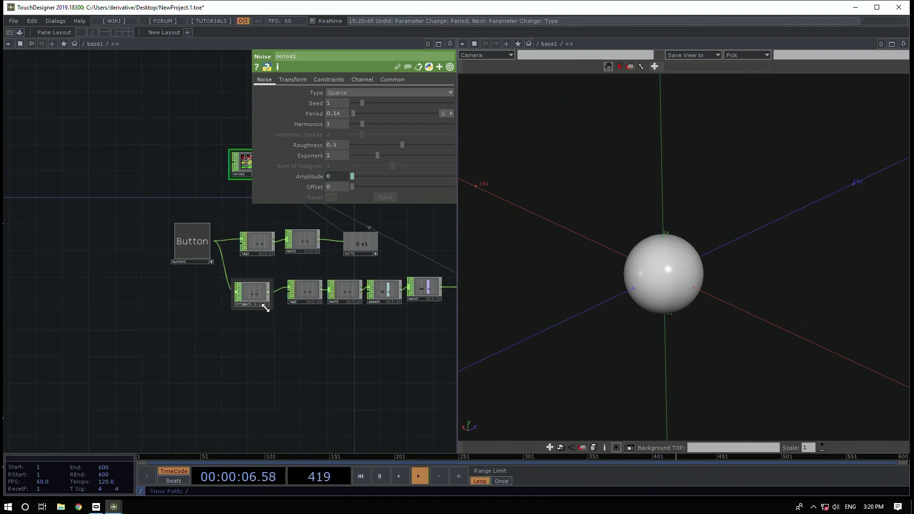
pyautogui.moveTo(210, 330); pyautogui.dragTo(202, 295)
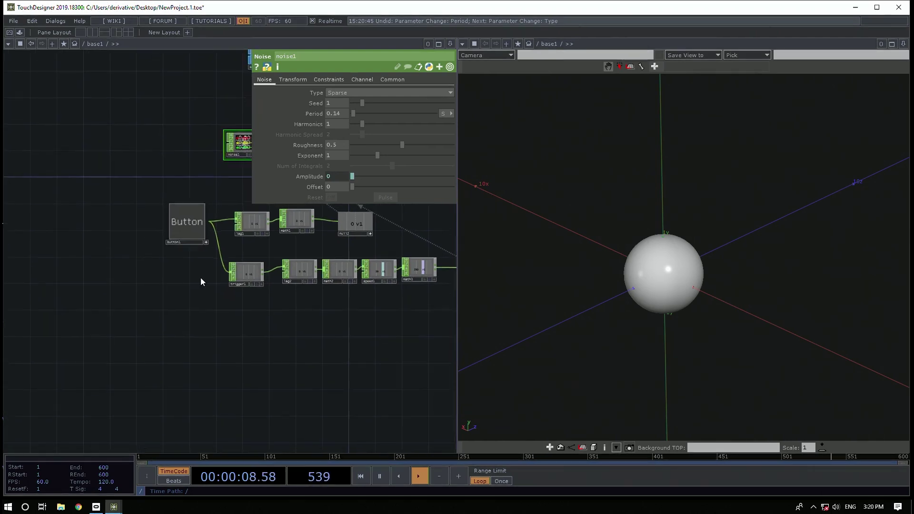
# Branch a Logic CHOP off the button's output and place it below the trigger1 CHOP
pyautogui.moveTo(206, 216); pyautogui.dragTo(227, 299)
pyautogui.write('log')
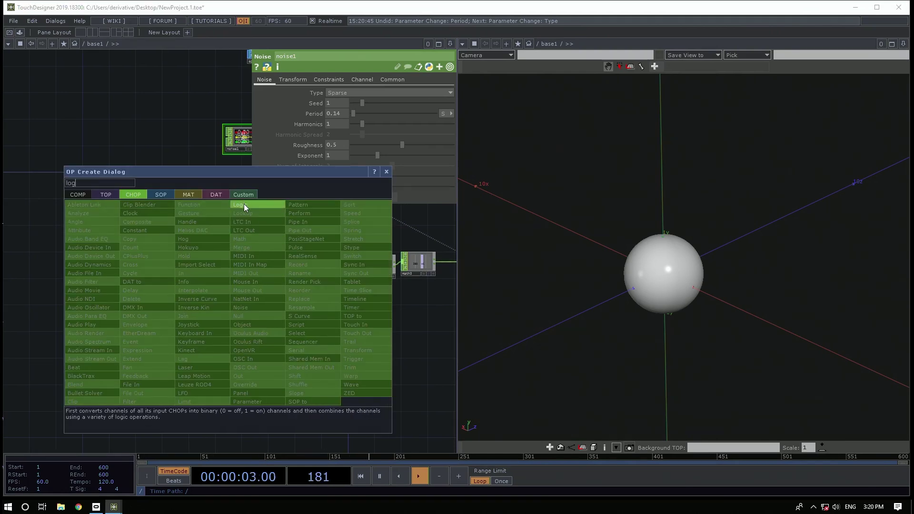
pyautogui.click(244, 204)
pyautogui.click(233, 318)
pyautogui.moveTo(240, 316); pyautogui.dragTo(245, 313)
pyautogui.moveTo(324, 316); pyautogui.dragTo(288, 377)
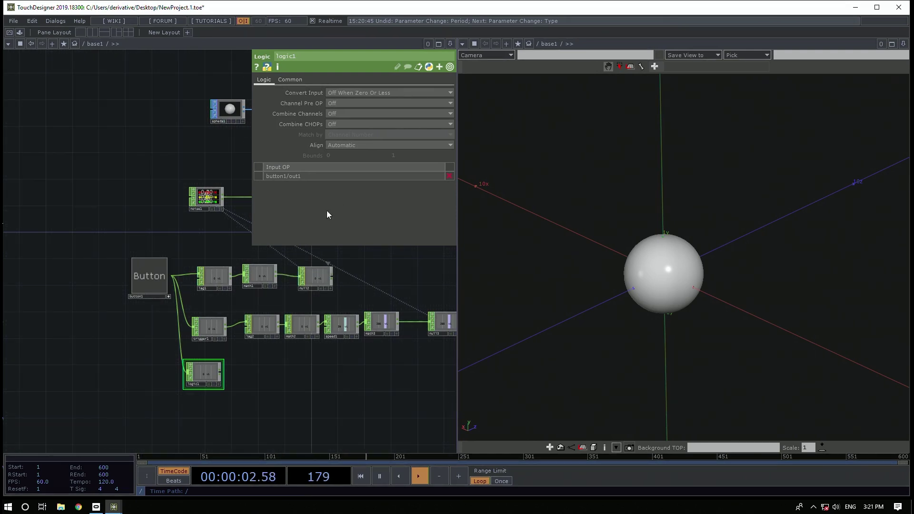
# Toggle the button on and off to check the Logic CHOP's output
pyautogui.scroll(4, 208, 374)
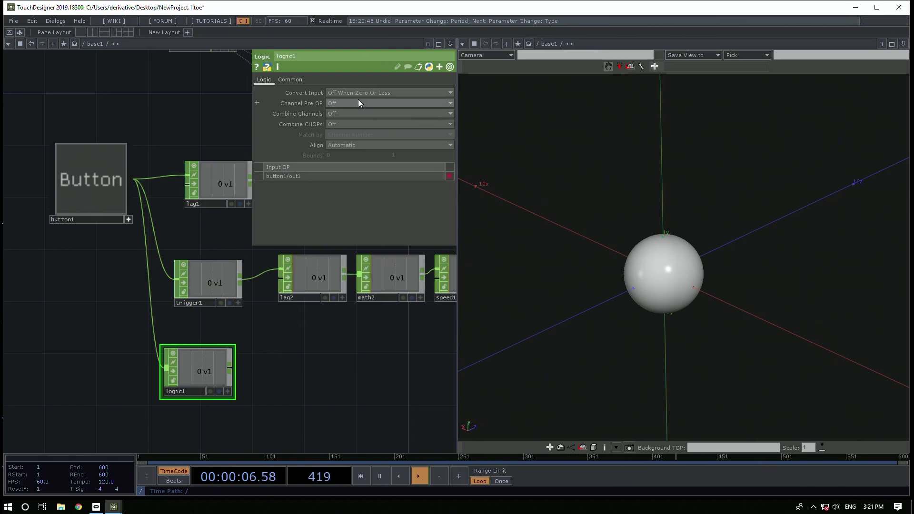
pyautogui.click(95, 182)
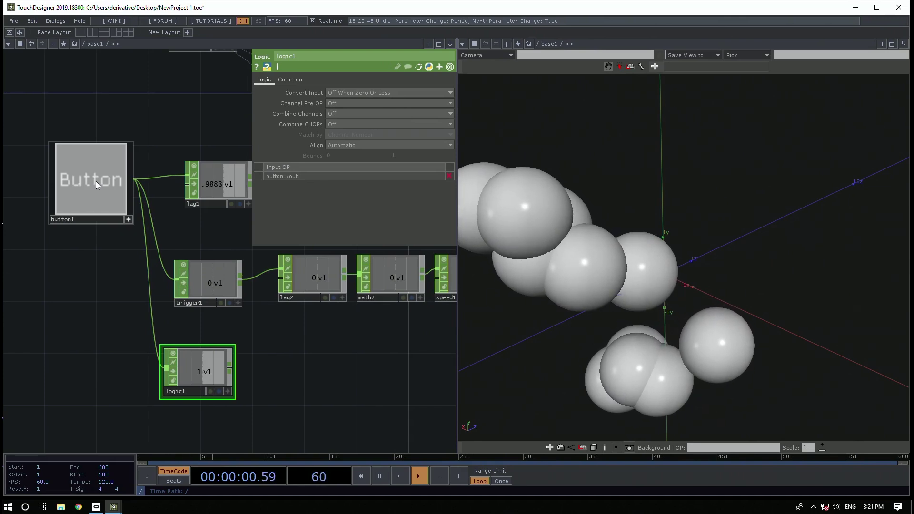
pyautogui.click(95, 181)
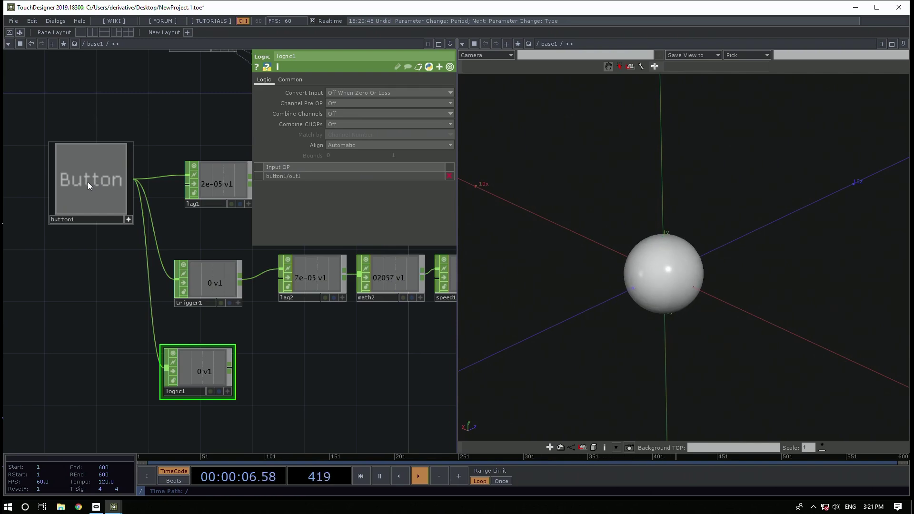
# Append a Math CHOP to logic1 with its To Range set to 1 and 0, and test it with the button
pyautogui.click(229, 369)
pyautogui.click(259, 369)
pyautogui.click(281, 335)
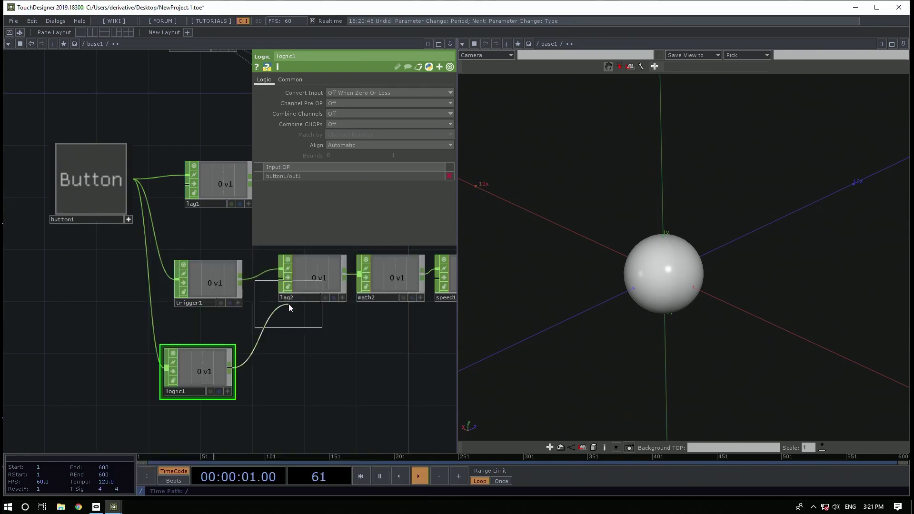
pyautogui.click(284, 373)
pyautogui.click(312, 80)
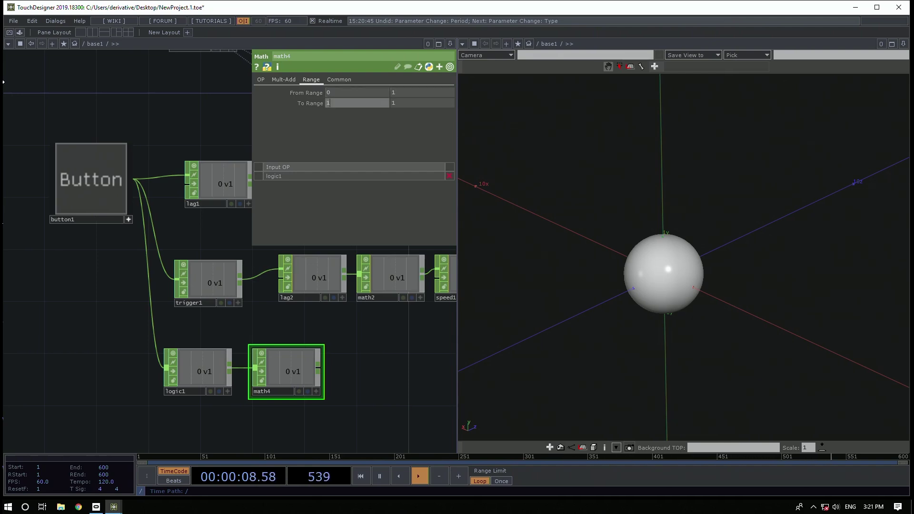
pyautogui.press('Tab')
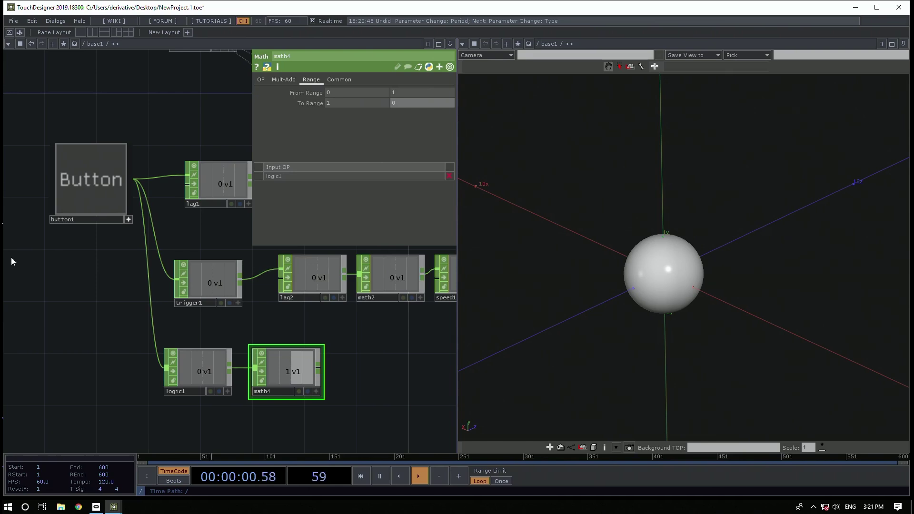
pyautogui.click(74, 185)
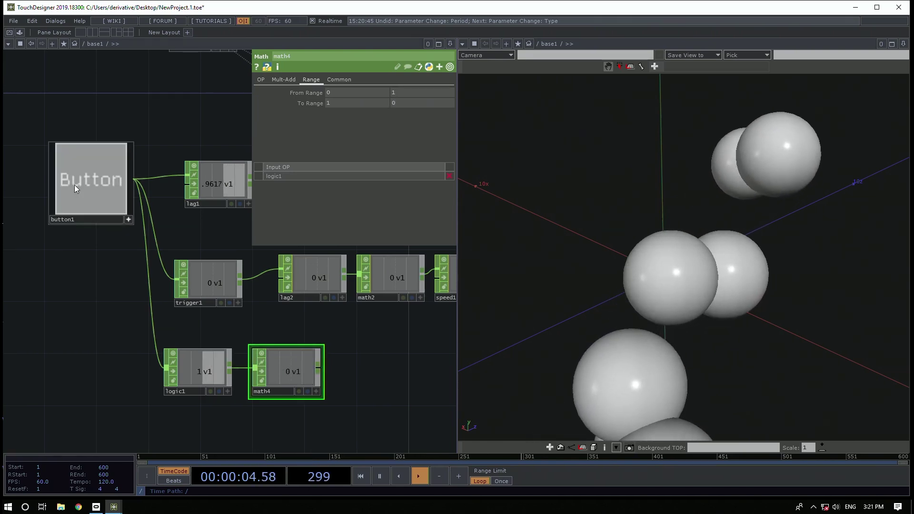
pyautogui.click(74, 184)
# Duplicate the lag2 CHOP and wire the copy after the math4 CHOP
pyautogui.moveTo(192, 342); pyautogui.dragTo(4, 304)
pyautogui.scroll(-3, 142, 322)
pyautogui.moveTo(177, 324); pyautogui.dragTo(227, 331)
pyautogui.click(127, 274)
pyautogui.hotkey('ctrl', 'c')
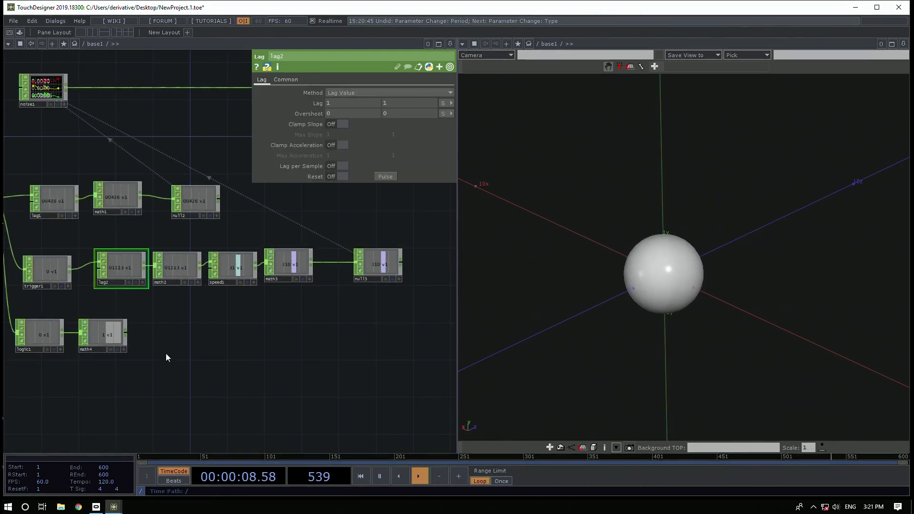
pyautogui.hotkey('ctrl', 'v')
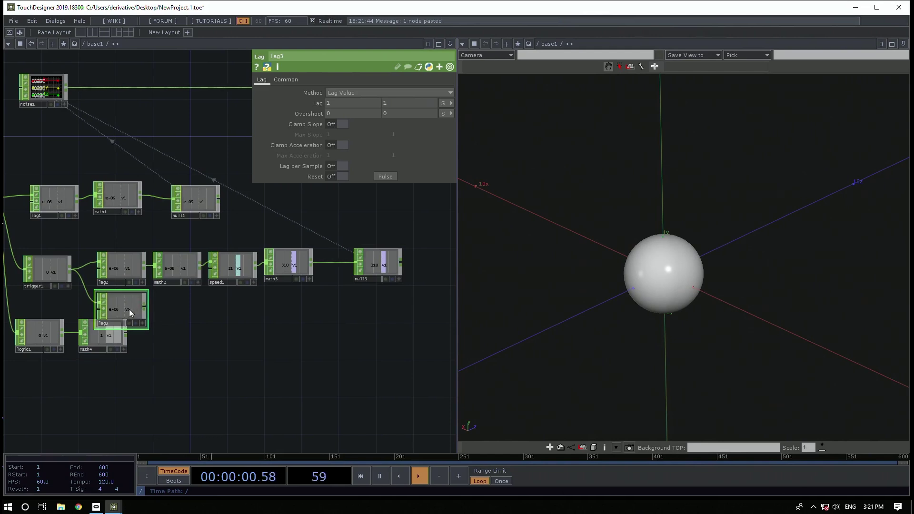
pyautogui.click(198, 311)
pyautogui.moveTo(126, 335); pyautogui.dragTo(147, 328)
pyautogui.moveTo(317, 351); pyautogui.dragTo(337, 348)
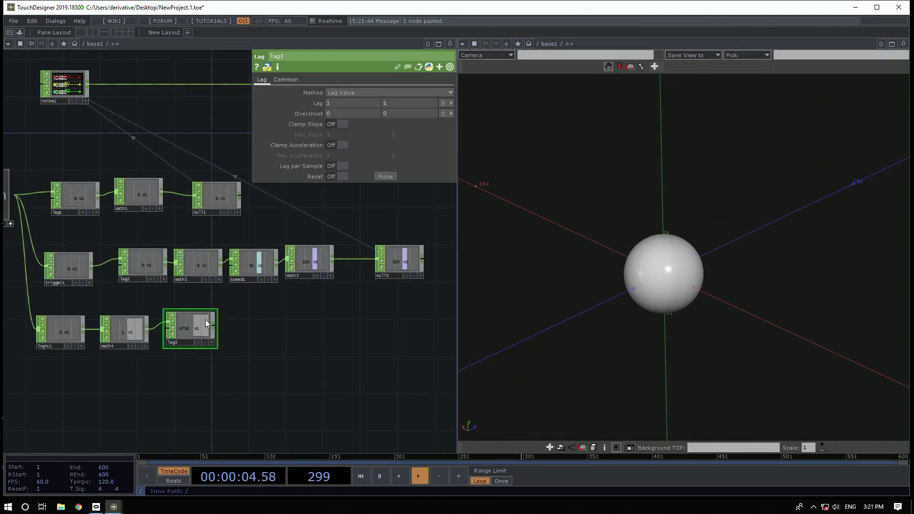
pyautogui.moveTo(261, 357); pyautogui.dragTo(282, 351)
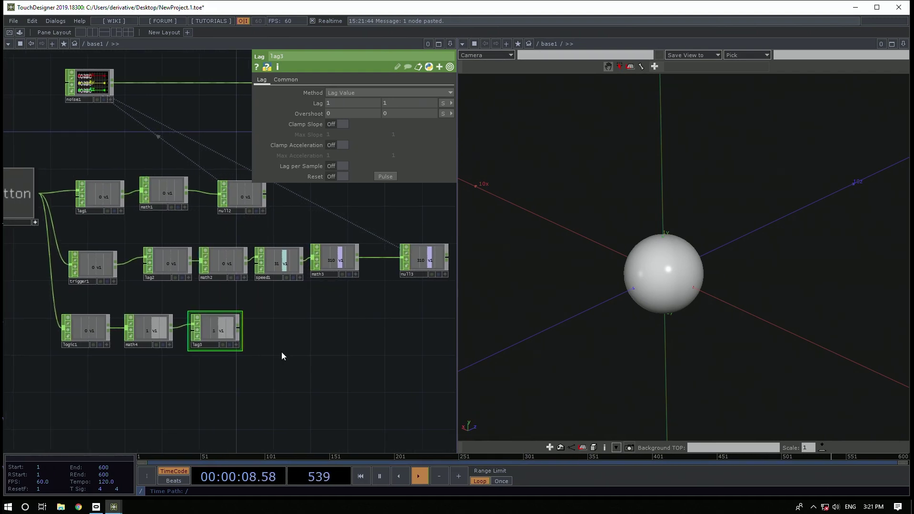
pyautogui.scroll(-6, 274, 352)
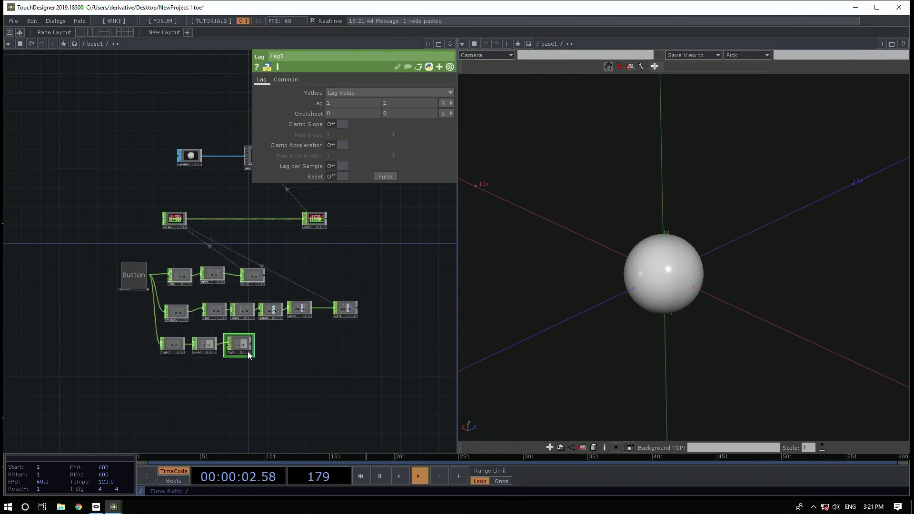
pyautogui.scroll(4, 266, 352)
pyautogui.scroll(-2, 280, 353)
pyautogui.scroll(2, 282, 356)
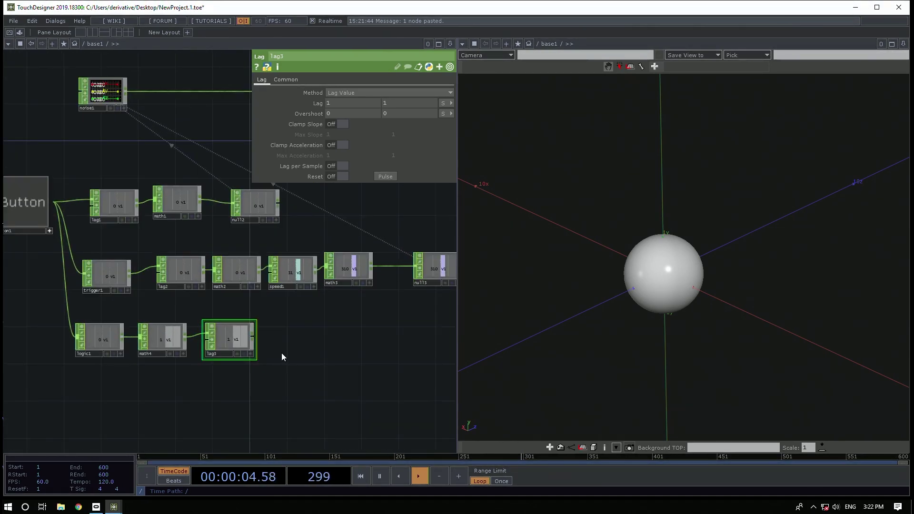
pyautogui.moveTo(584, 232); pyautogui.dragTo(624, 235)
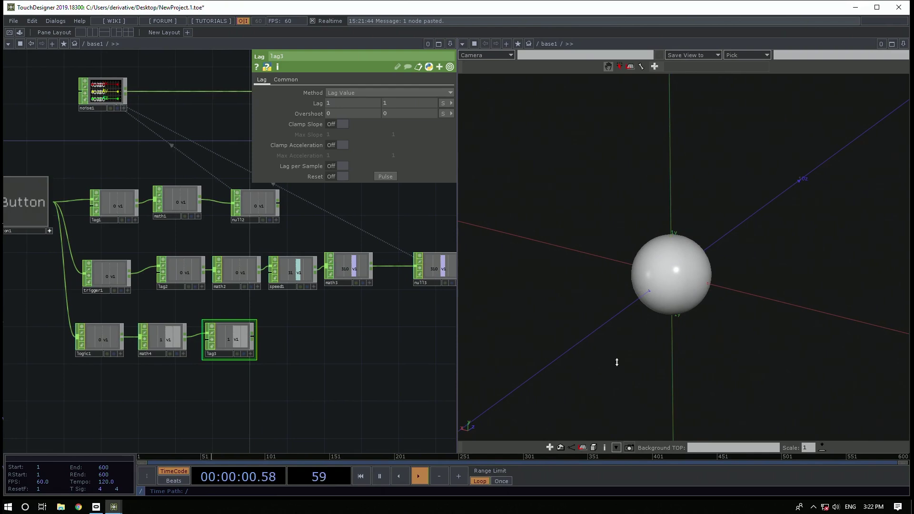
# Extend the Noise CHOP's Channel Names to tx ty tz r g b
pyautogui.moveTo(320, 340); pyautogui.dragTo(293, 410)
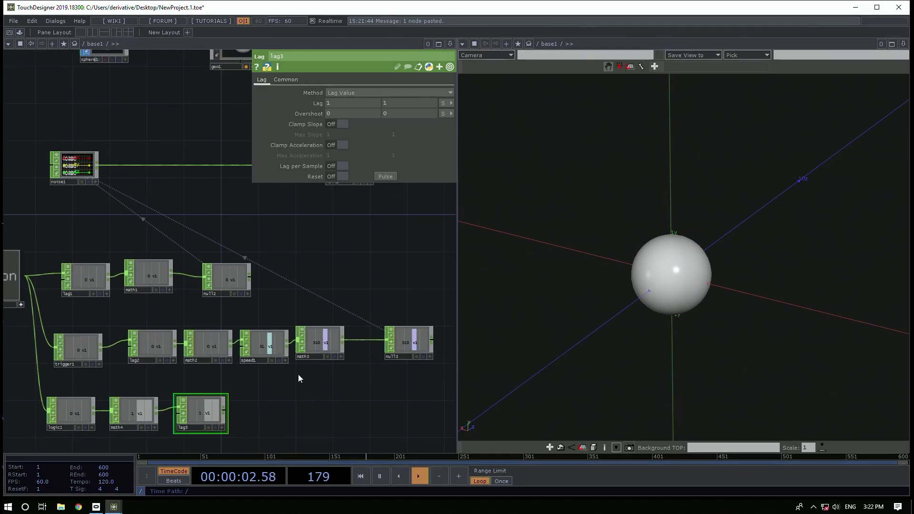
pyautogui.scroll(3, 92, 184)
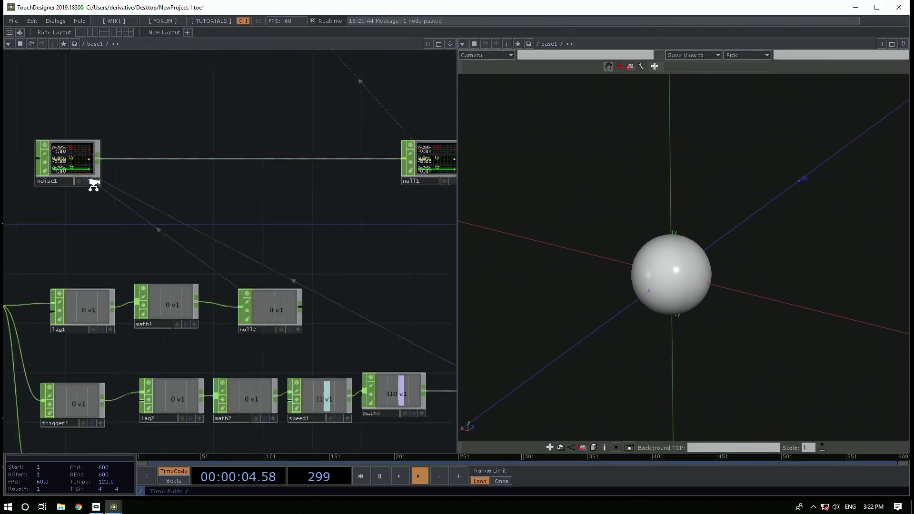
pyautogui.click(65, 163)
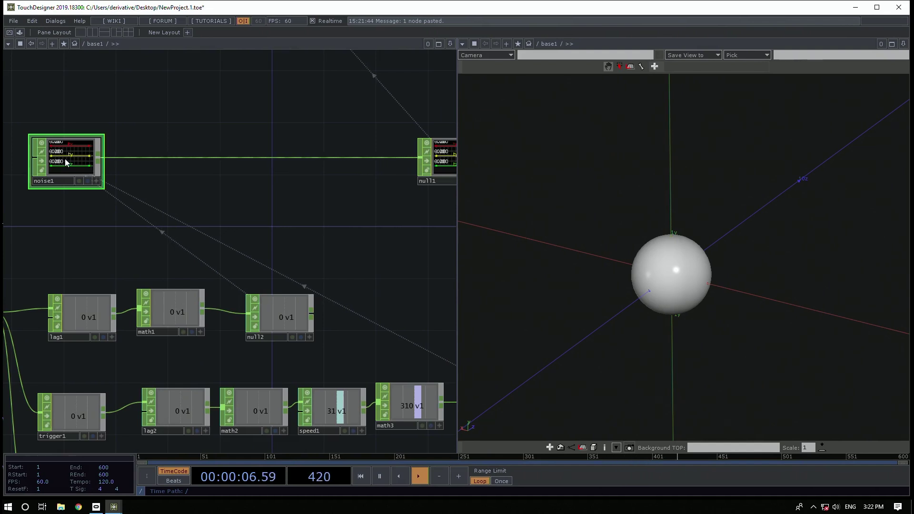
pyautogui.press('p')
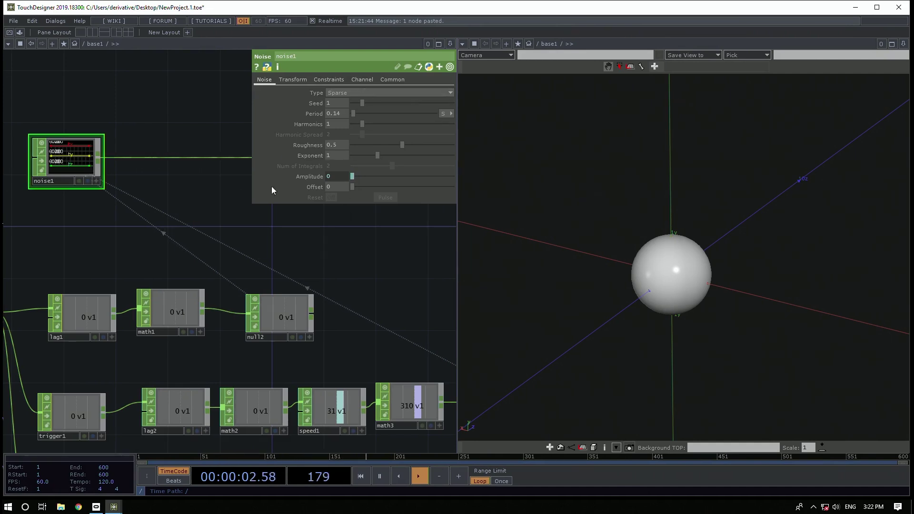
pyautogui.click(367, 80)
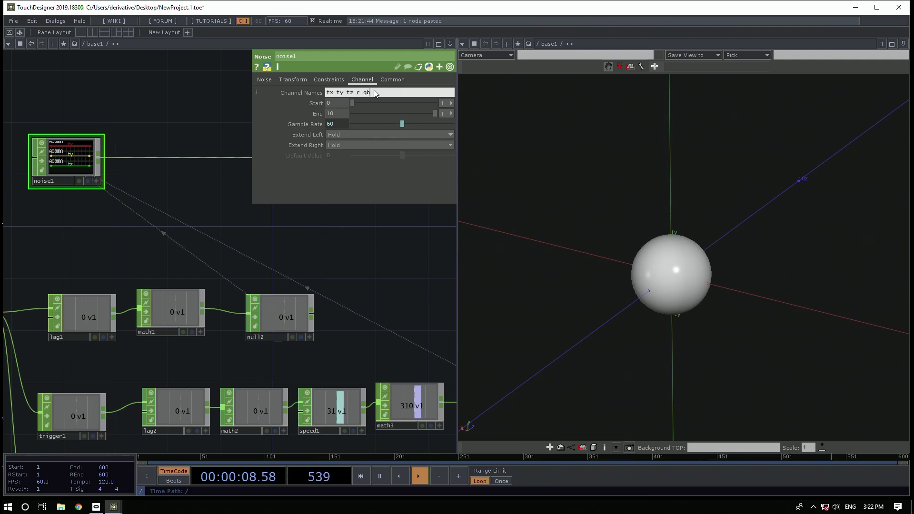
pyautogui.press('Return')
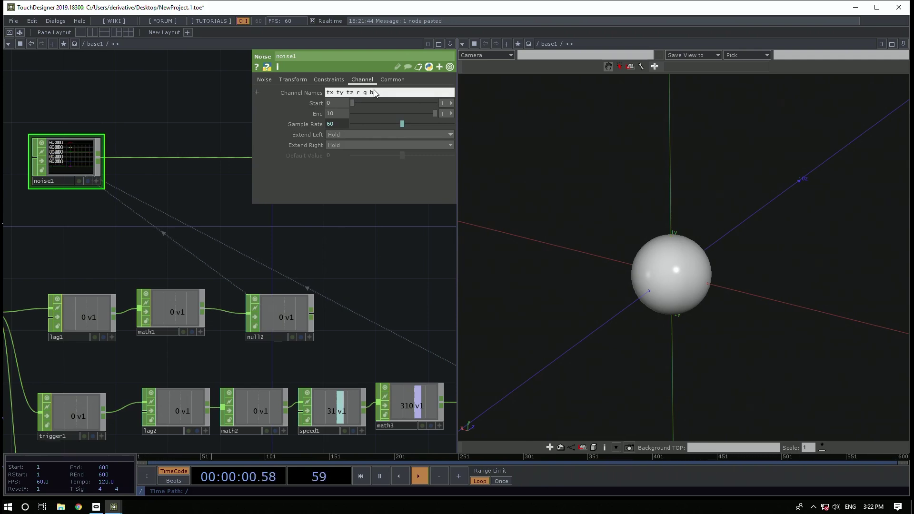
# Activate the Noise CHOP's viewer and display all its channels overlaid in a single graph
pyautogui.scroll(5, 114, 221)
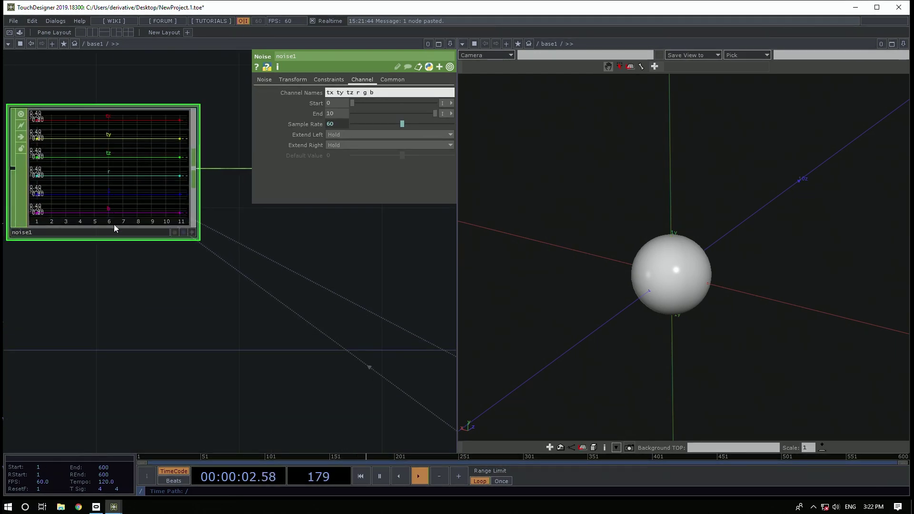
pyautogui.scroll(-4, 122, 304)
pyautogui.scroll(4, 122, 303)
pyautogui.scroll(1, 123, 304)
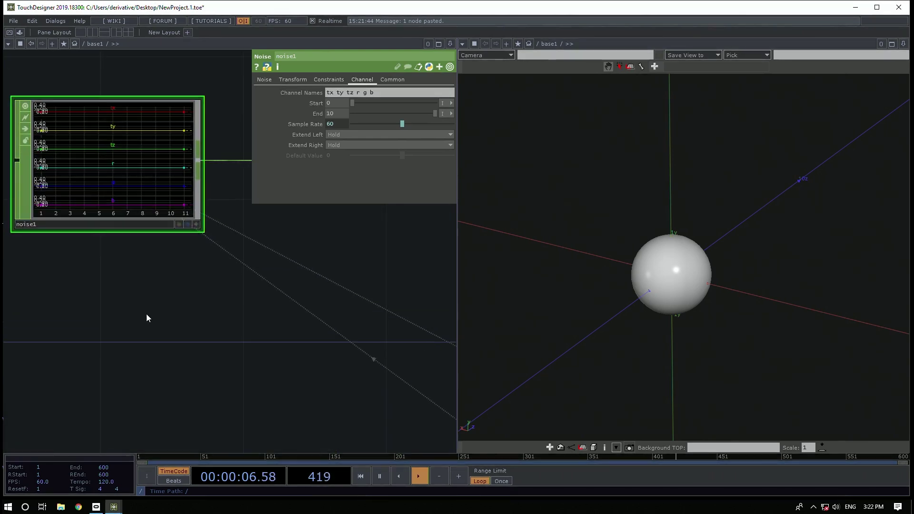
pyautogui.click(196, 224)
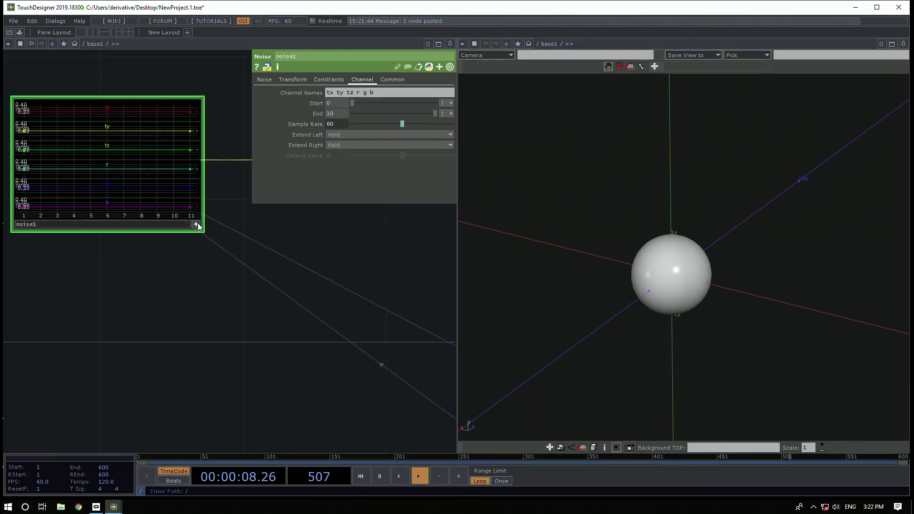
pyautogui.rightClick(75, 149)
pyautogui.moveTo(98, 149)
pyautogui.click(196, 144)
pyautogui.scroll(-5, 193, 283)
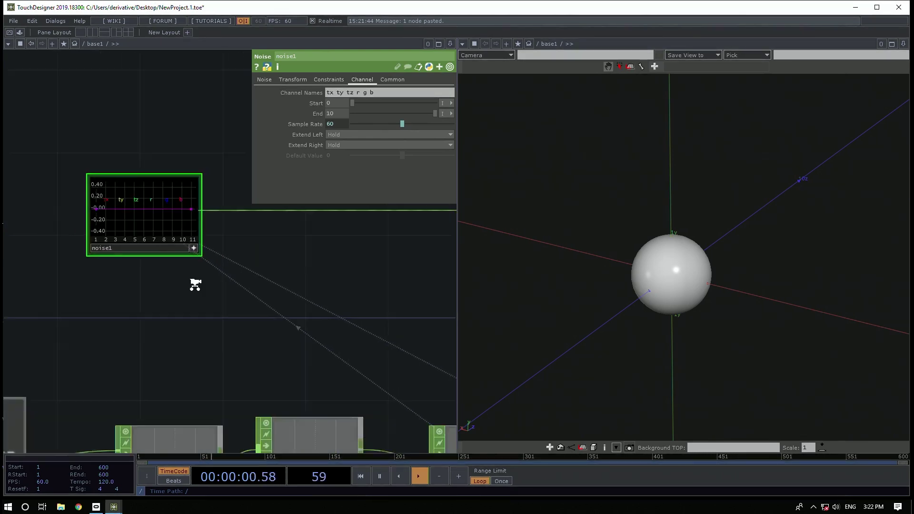
# Toggle the button on and off to check the noise with the added colour channels
pyautogui.scroll(-3, 159, 293)
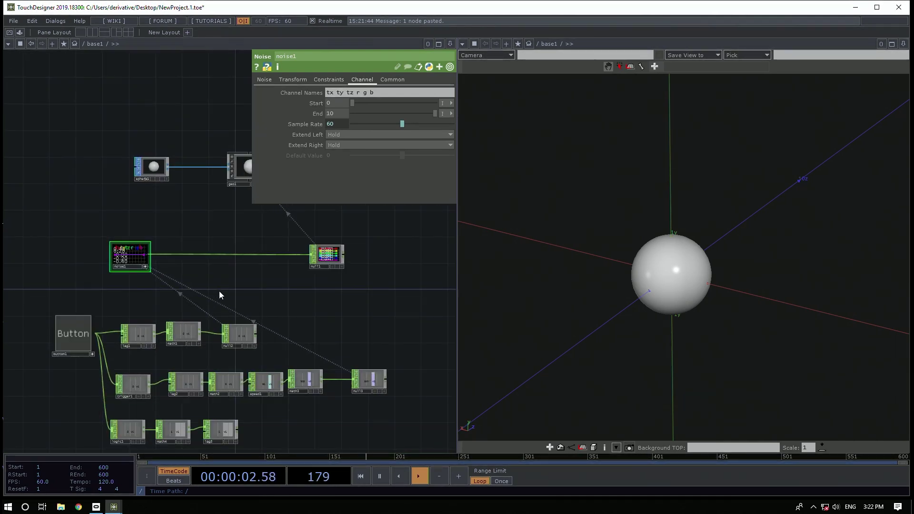
pyautogui.moveTo(219, 289); pyautogui.dragTo(232, 238)
pyautogui.click(79, 279)
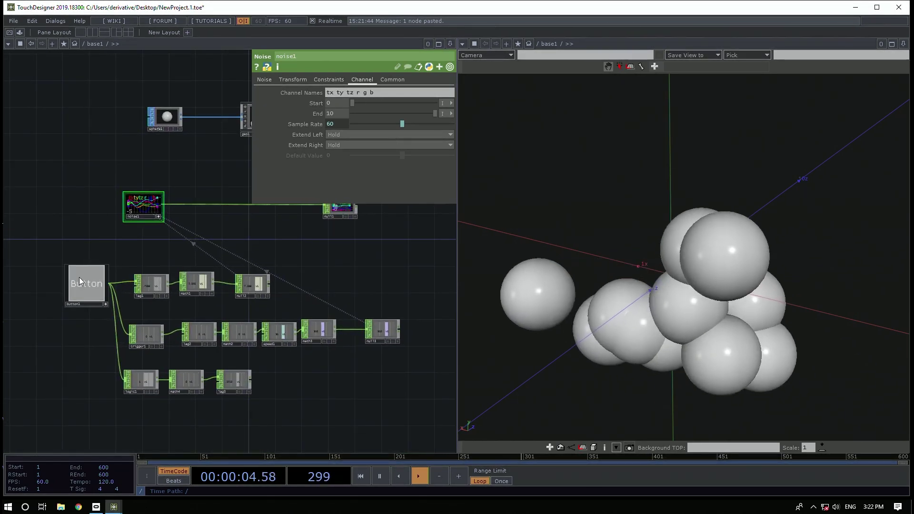
pyautogui.click(79, 277)
# Map geo1's instance colour R, G and B to the r, g and b channels
pyautogui.moveTo(335, 294); pyautogui.dragTo(240, 370)
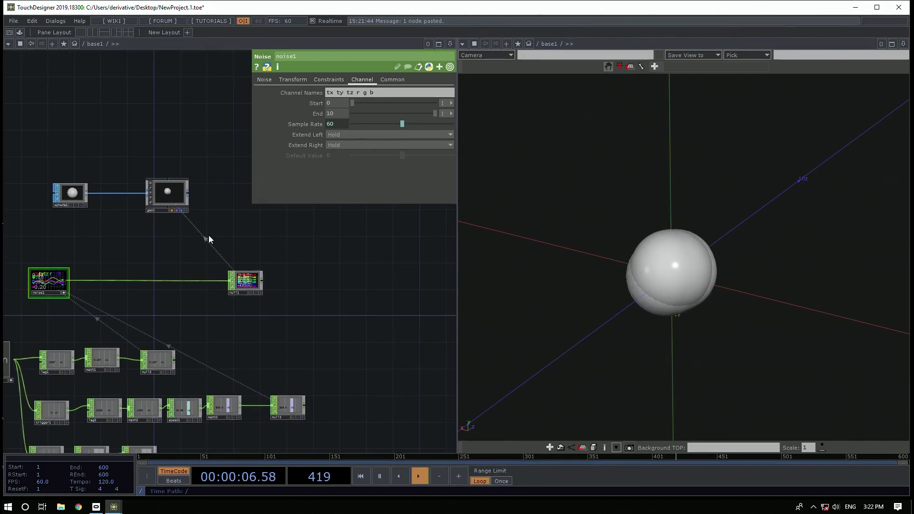
pyautogui.click(169, 186)
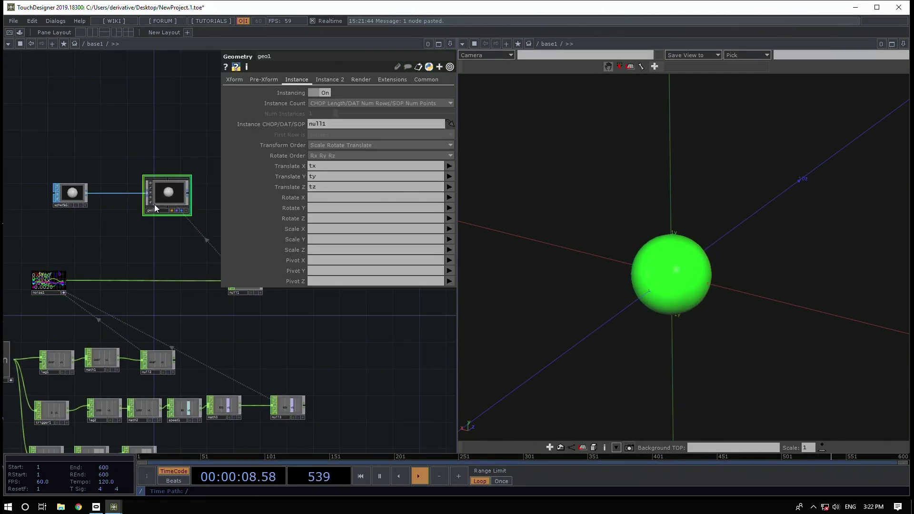
pyautogui.click(331, 80)
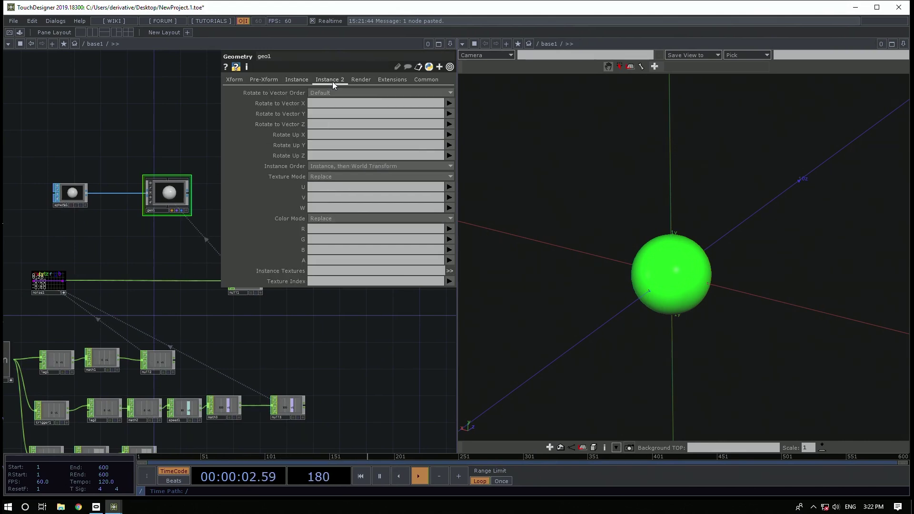
pyautogui.click(450, 229)
pyautogui.click(449, 264)
pyautogui.click(450, 239)
pyautogui.click(450, 281)
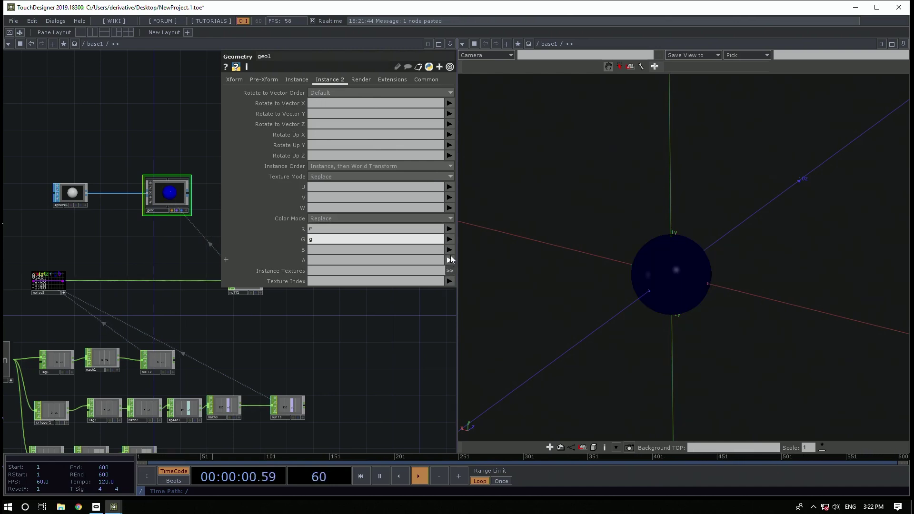
pyautogui.click(450, 250)
pyautogui.click(449, 299)
# Orbit the 3D view and toggle the button to check the instance colours on the spheres
pyautogui.scroll(-3, 393, 349)
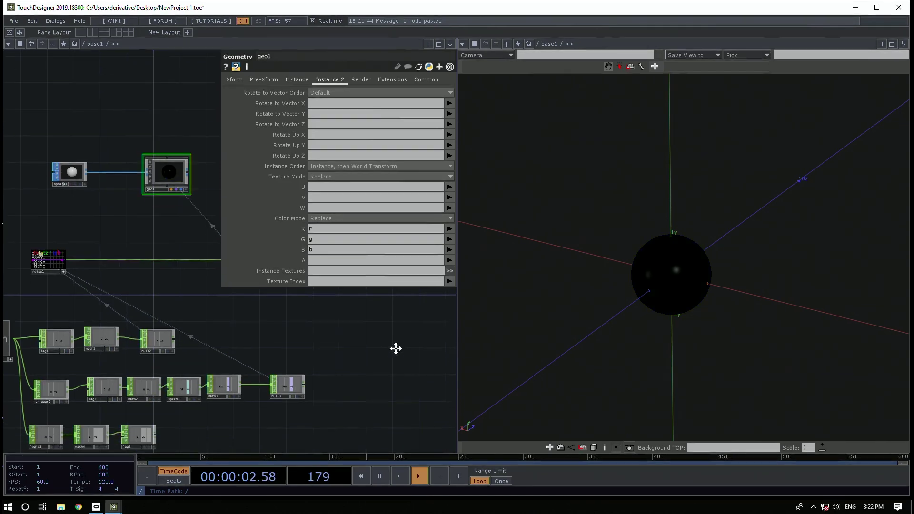
pyautogui.moveTo(360, 352); pyautogui.dragTo(363, 372)
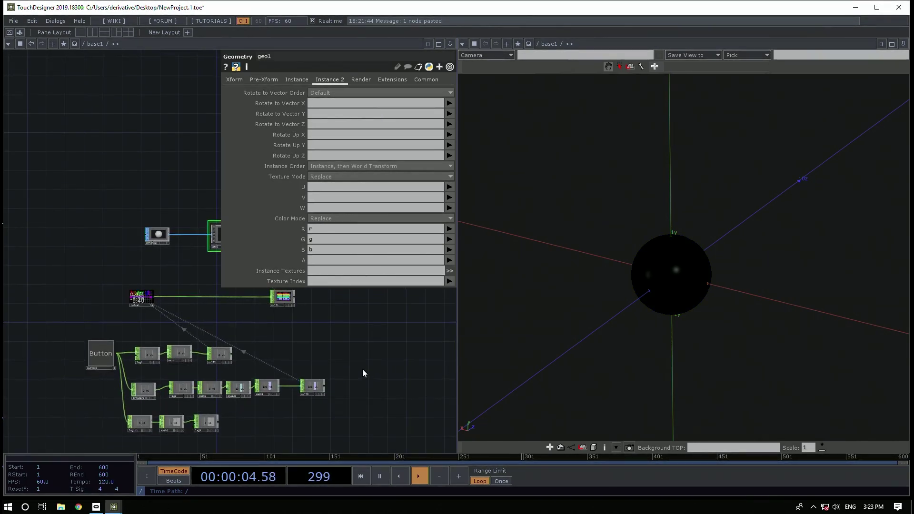
pyautogui.moveTo(816, 196); pyautogui.dragTo(786, 257)
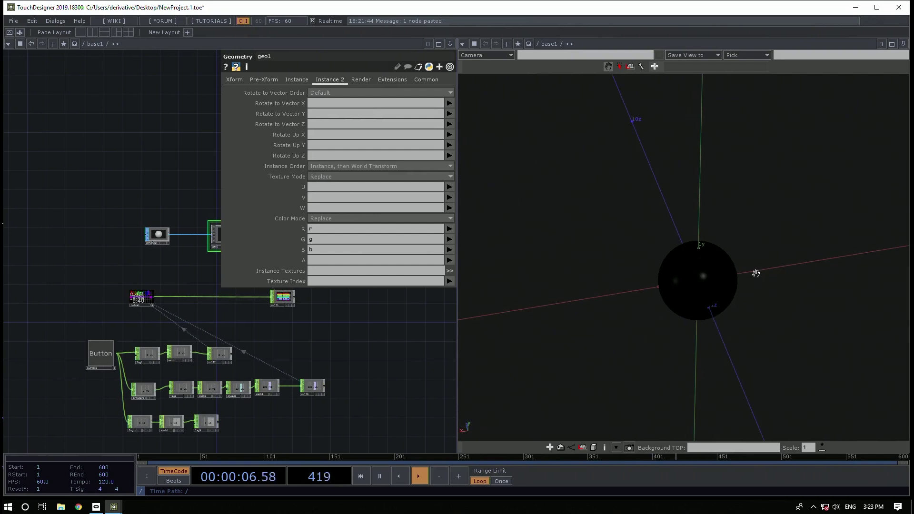
pyautogui.click(105, 351)
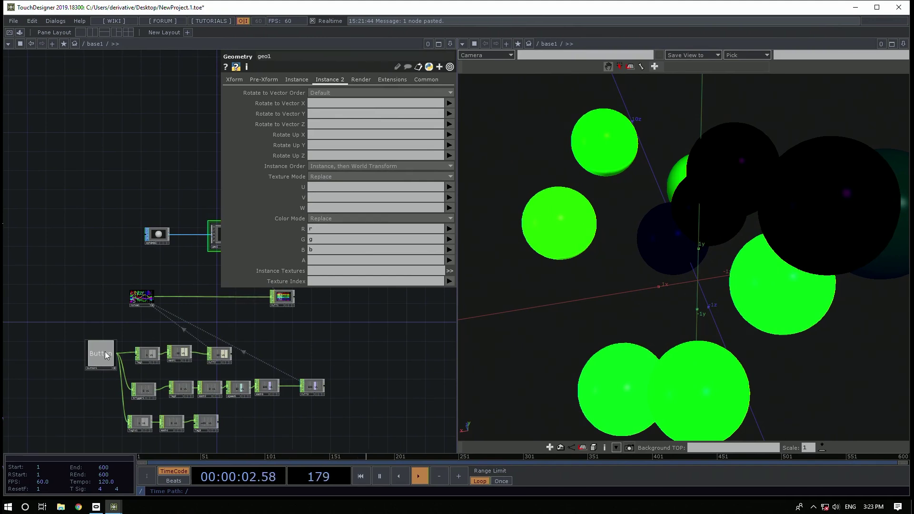
# Change noise1's Amplitude expression to op('null2')['v1']+5
pyautogui.scroll(6, 142, 362)
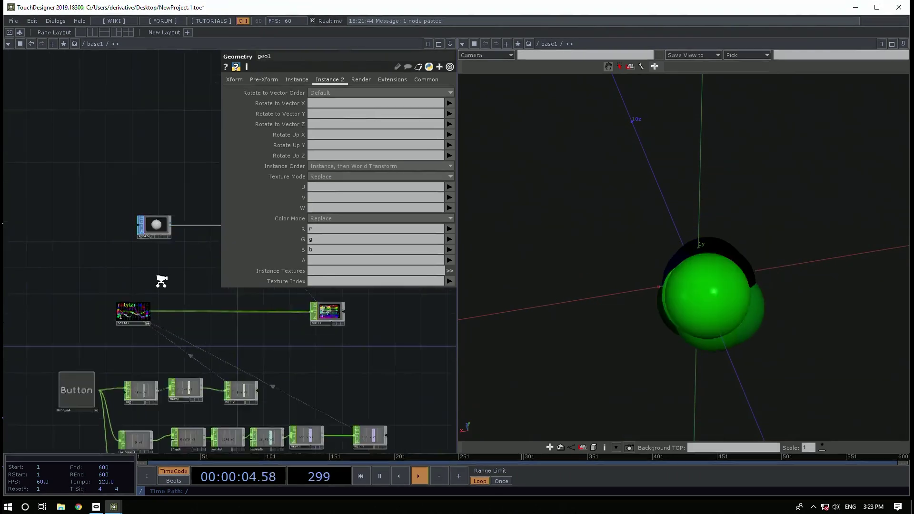
pyautogui.click(86, 310)
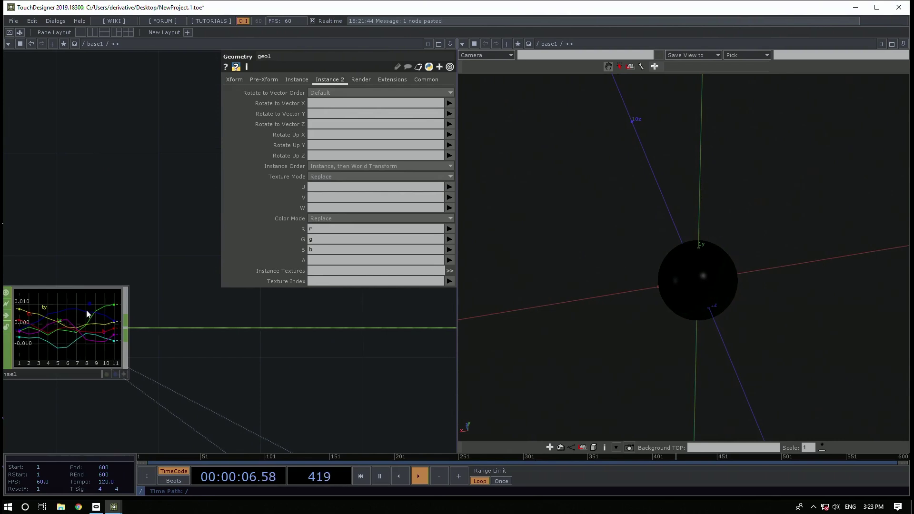
pyautogui.moveTo(232, 402); pyautogui.dragTo(395, 313)
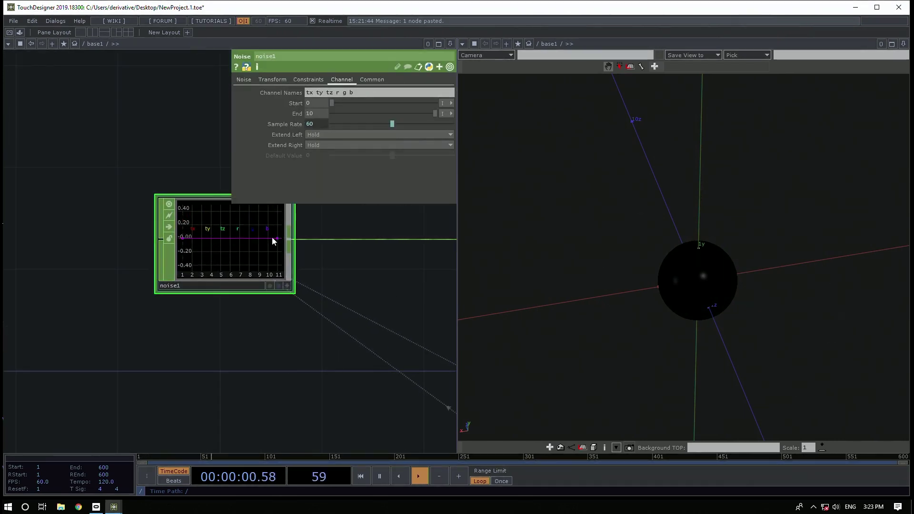
pyautogui.click(243, 80)
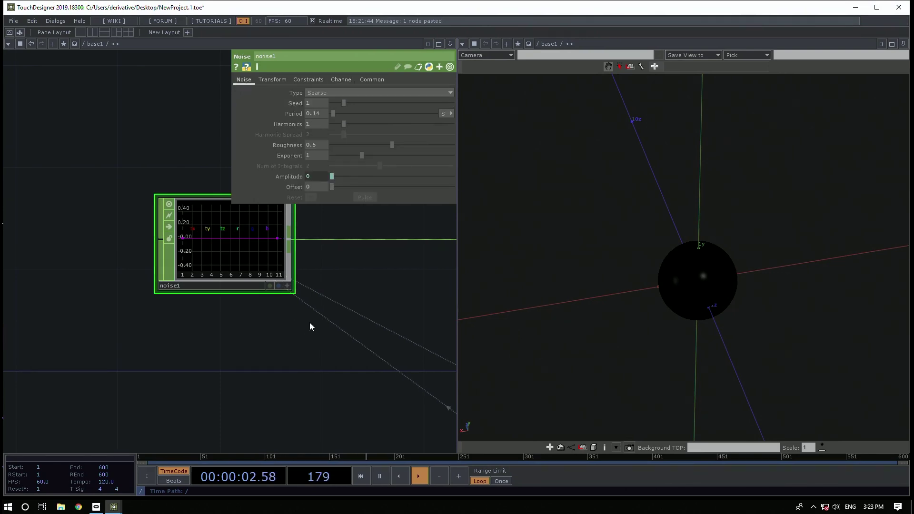
pyautogui.moveTo(327, 355); pyautogui.dragTo(282, 367)
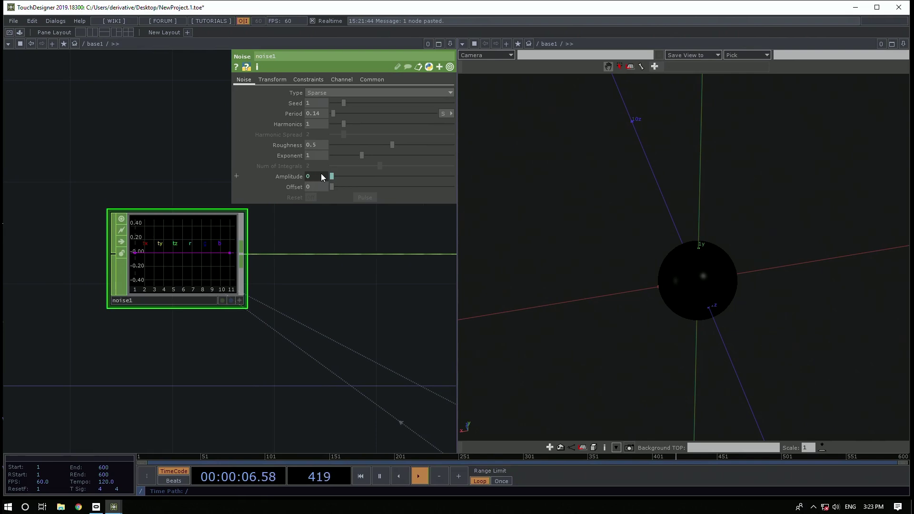
pyautogui.write("op('null2')['v1']")
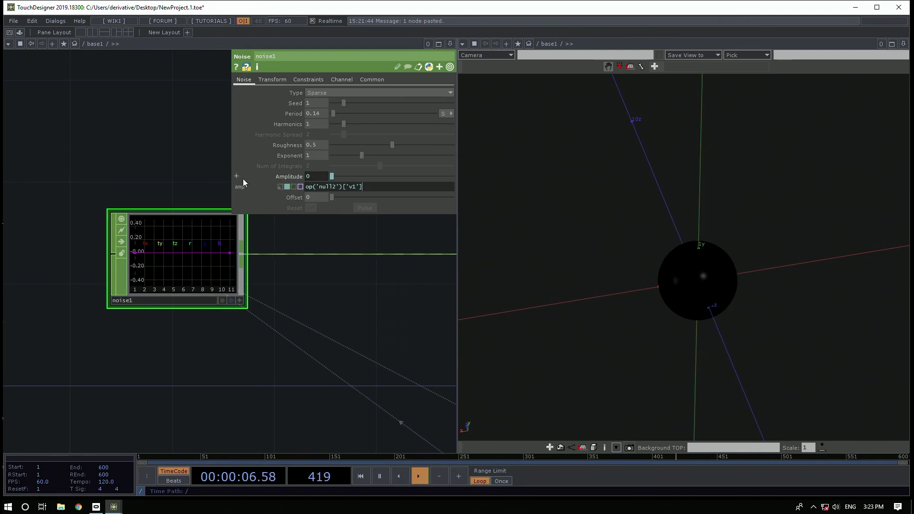
pyautogui.scroll(-5, 259, 237)
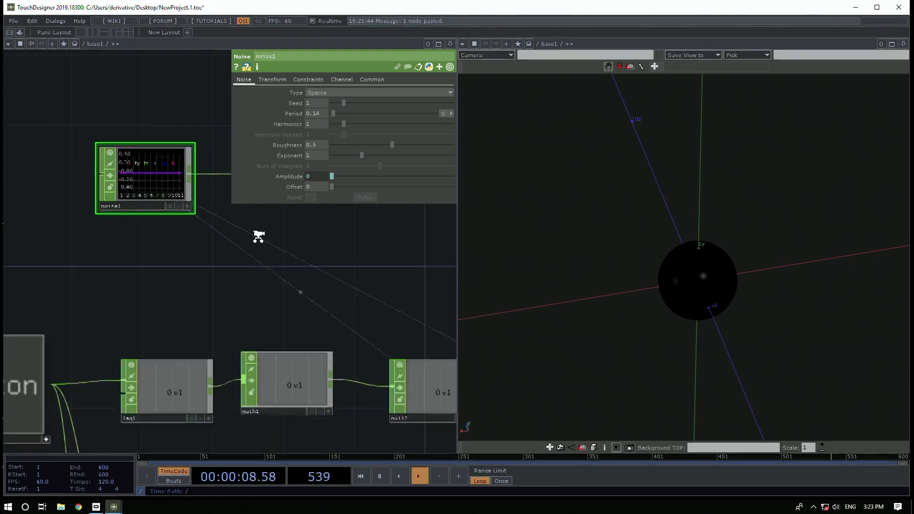
pyautogui.scroll(4, 257, 236)
pyautogui.write('+.1')
pyautogui.press('Return')
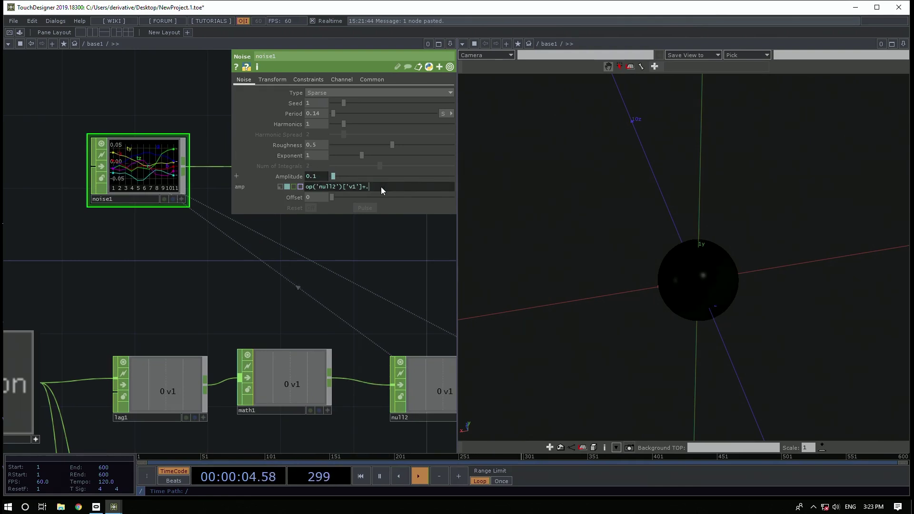
pyautogui.press('BackSpace')
pyautogui.press('BackSpace')
pyautogui.write('1')
pyautogui.press('BackSpace')
pyautogui.write('5')
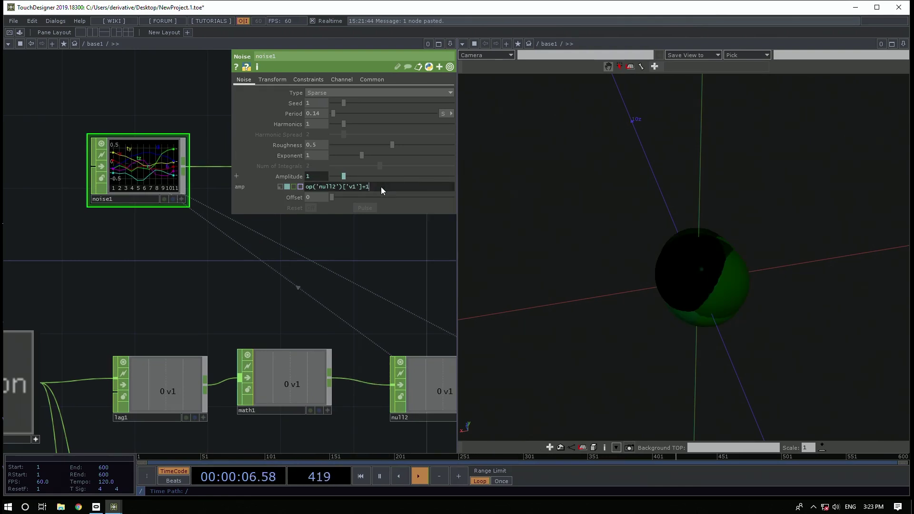
# Inspect the coloured spheres from several angles and review noise1's Transform parameters
pyautogui.moveTo(571, 291); pyautogui.dragTo(683, 258)
pyautogui.moveTo(312, 301); pyautogui.dragTo(171, 217)
pyautogui.scroll(-4, 134, 242)
pyautogui.moveTo(299, 343); pyautogui.dragTo(358, 361)
pyautogui.moveTo(659, 218); pyautogui.dragTo(544, 268)
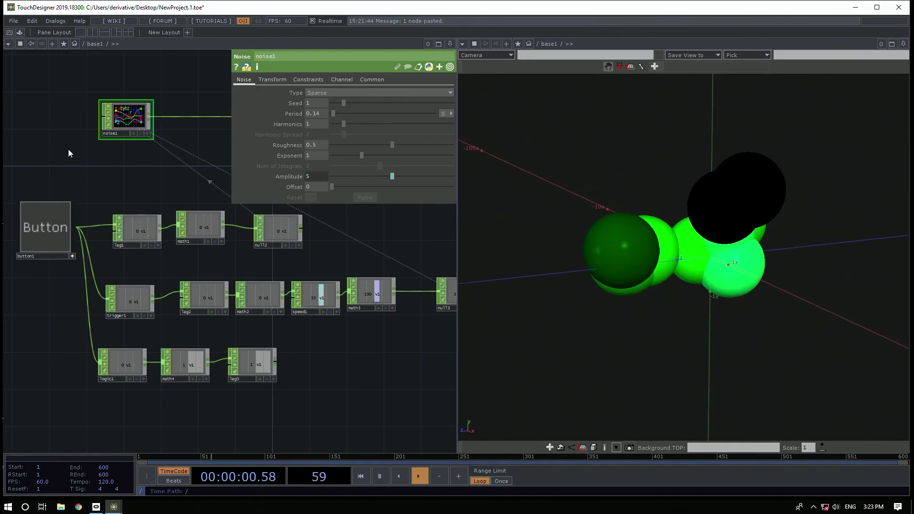
pyautogui.moveTo(68, 150); pyautogui.dragTo(67, 177)
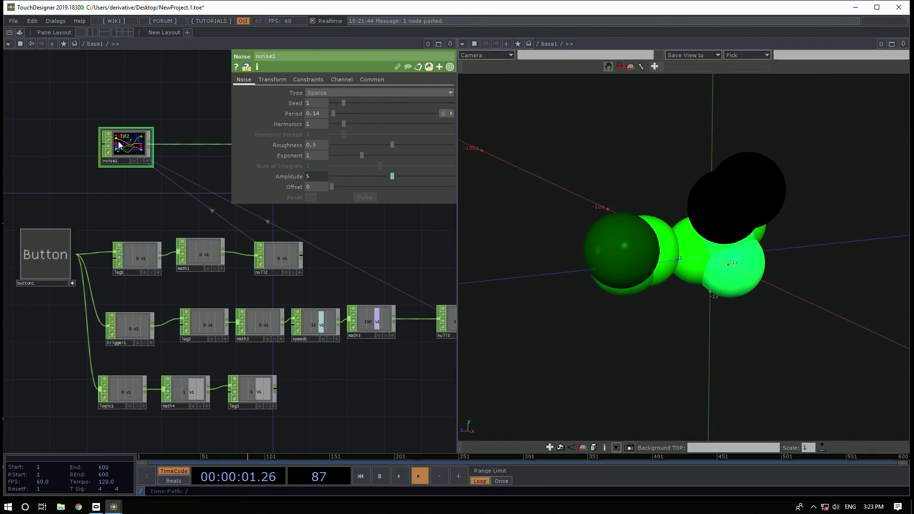
pyautogui.click(273, 82)
pyautogui.scroll(5, 138, 147)
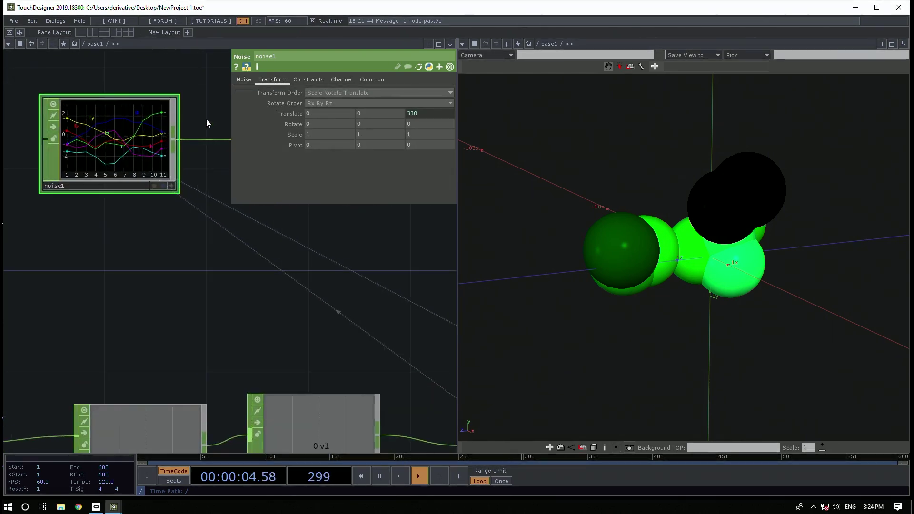
# Remove r g b from noise1's Channel Names, leaving tx ty tz
pyautogui.click(312, 79)
pyautogui.click(339, 80)
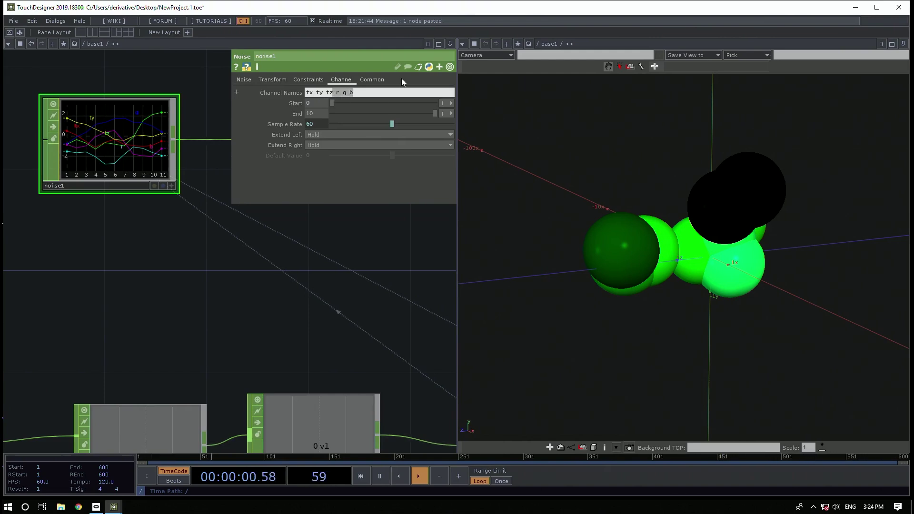
pyautogui.press('BackSpace')
pyautogui.press('Return')
# Duplicate the noise1 CHOP and set the copy's Channel Names to r g b
pyautogui.press('Tab')
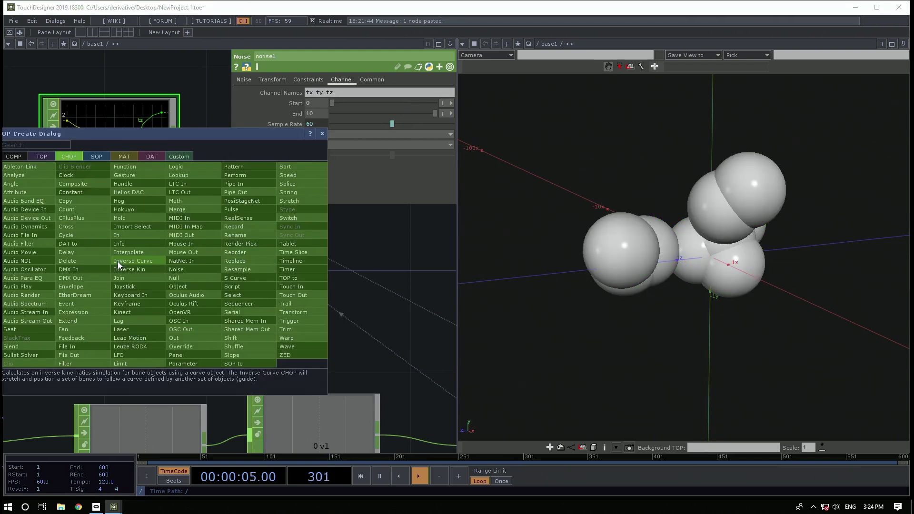
pyautogui.press('Escape')
pyautogui.hotkey('ctrl', 'v')
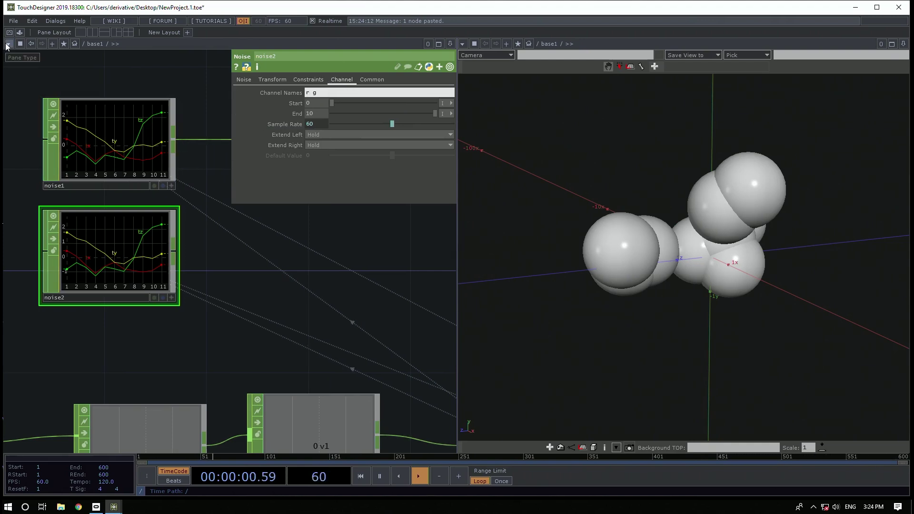
# Add a Merge CHOP between noise1 and null1
pyautogui.scroll(-5, 157, 302)
pyautogui.press('Tab')
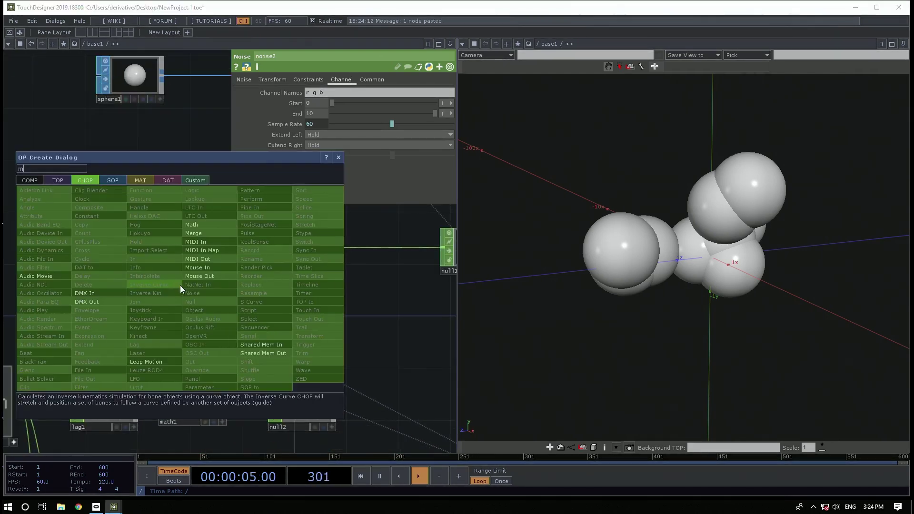
pyautogui.click(205, 233)
pyautogui.click(209, 247)
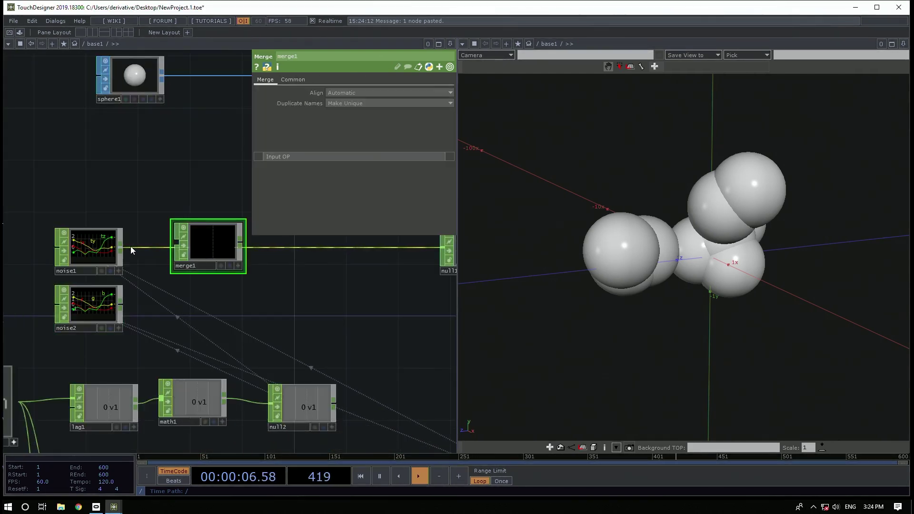
# Wire noise1 and noise2 into the Merge CHOP and connect its output to null1
pyautogui.moveTo(158, 256); pyautogui.dragTo(443, 248)
pyautogui.moveTo(376, 325); pyautogui.dragTo(131, 345)
pyautogui.moveTo(92, 204); pyautogui.dragTo(249, 250)
pyautogui.moveTo(121, 279); pyautogui.dragTo(121, 285)
pyautogui.moveTo(234, 307); pyautogui.dragTo(396, 250)
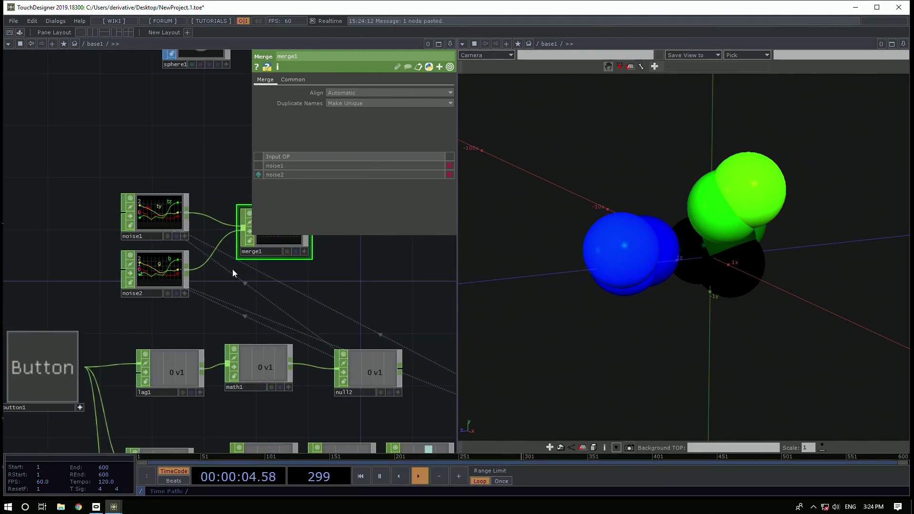
pyautogui.moveTo(271, 246); pyautogui.dragTo(271, 240)
# Duplicate the speed1 and math3 CHOPs and wire the copies after lag3
pyautogui.scroll(-3, 261, 310)
pyautogui.moveTo(258, 302); pyautogui.dragTo(167, 157)
pyautogui.scroll(2, 195, 285)
pyautogui.moveTo(194, 285); pyautogui.dragTo(184, 238)
pyautogui.scroll(1, 184, 238)
pyautogui.moveTo(273, 297); pyautogui.dragTo(276, 316)
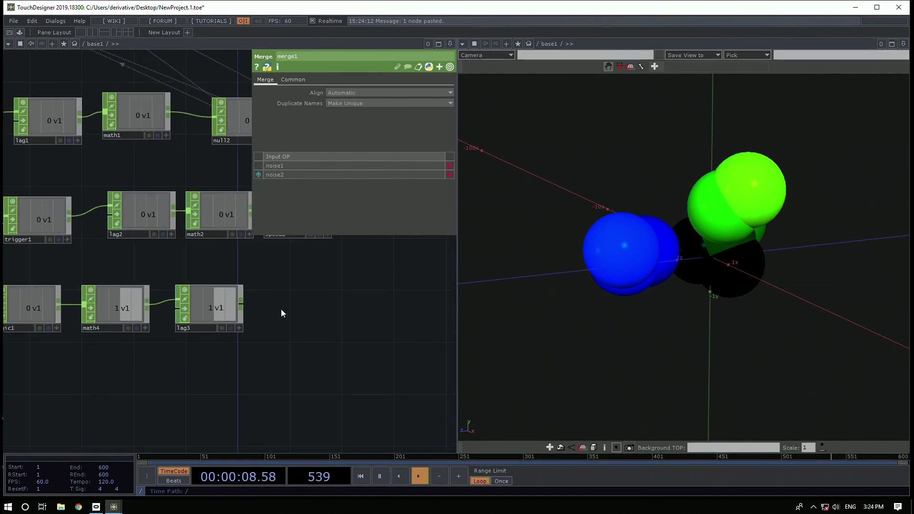
pyautogui.scroll(-2, 285, 302)
pyautogui.scroll(2, 293, 304)
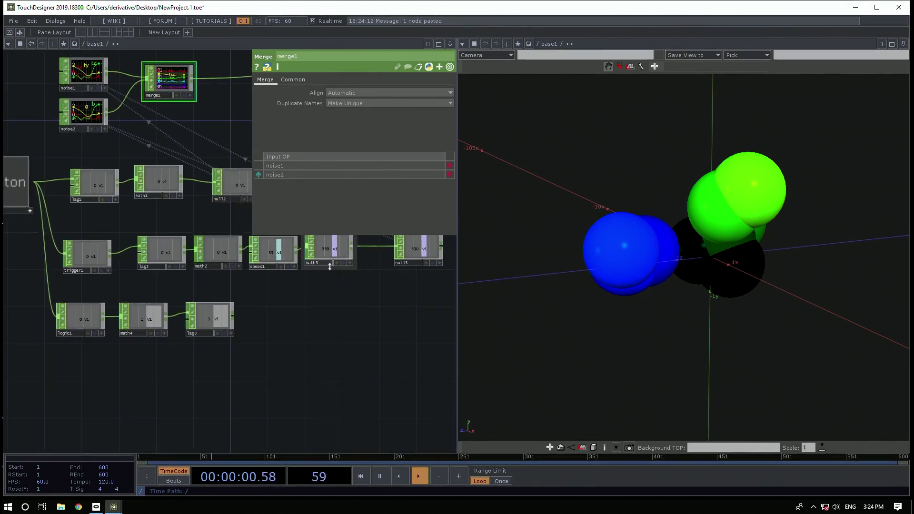
pyautogui.click(270, 254)
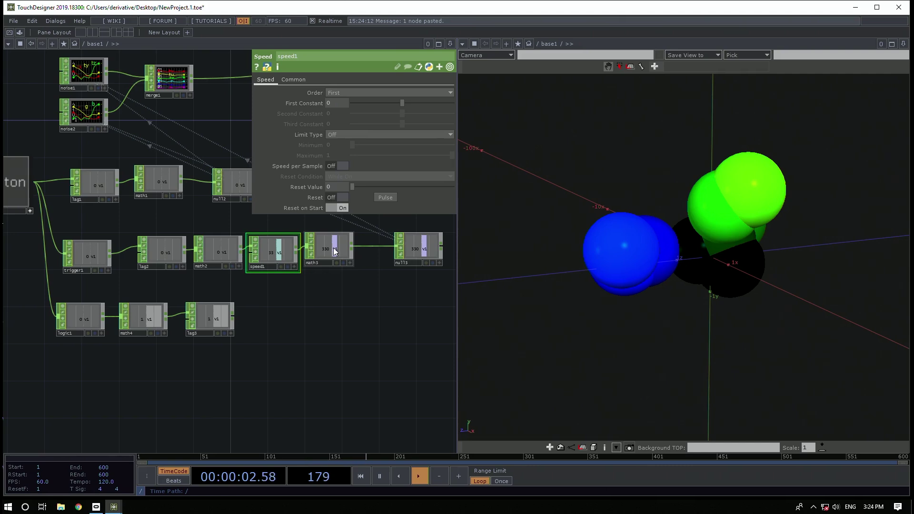
pyautogui.hotkey('ctrl', 'c')
pyautogui.hotkey('ctrl', 'v')
pyautogui.moveTo(233, 316); pyautogui.dragTo(246, 291)
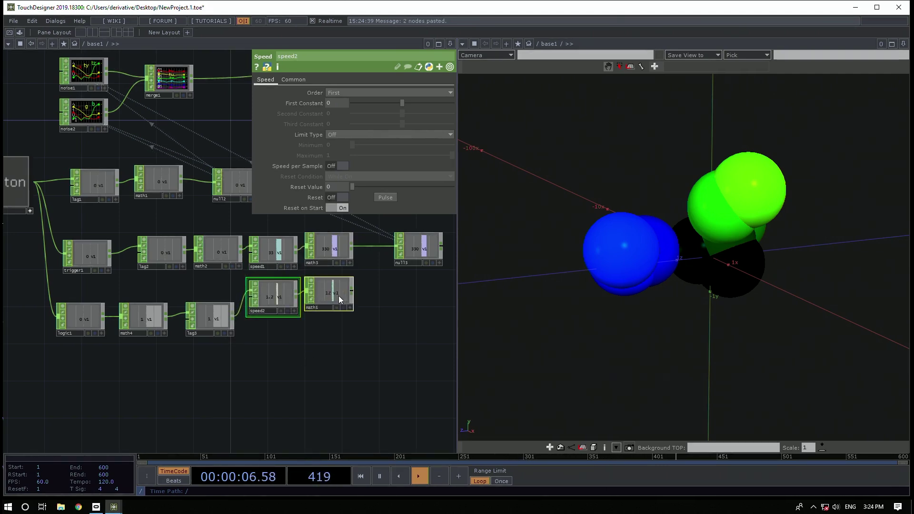
# Add a Null CHOP at the end of the lag3 chain, after the copied Math CHOP
pyautogui.moveTo(378, 301); pyautogui.dragTo(357, 322)
pyautogui.press('Tab')
pyautogui.write('nu')
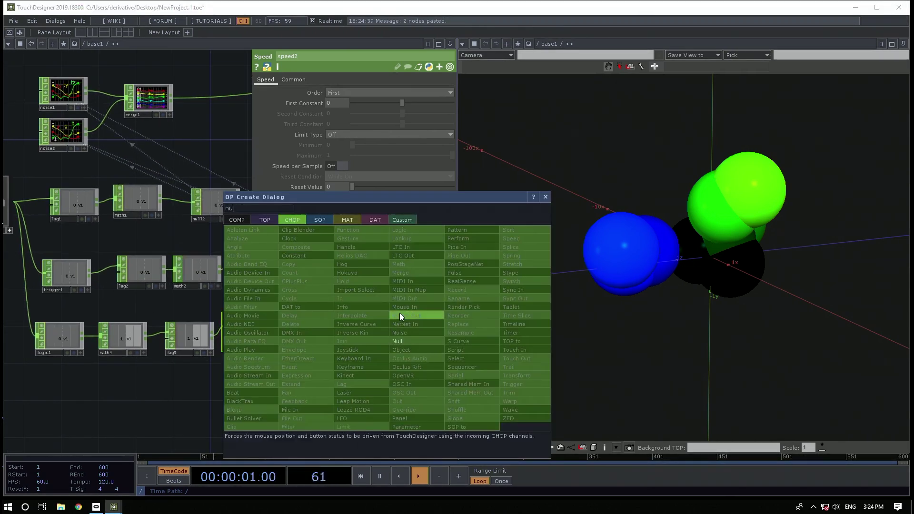
pyautogui.click(397, 341)
pyautogui.click(393, 324)
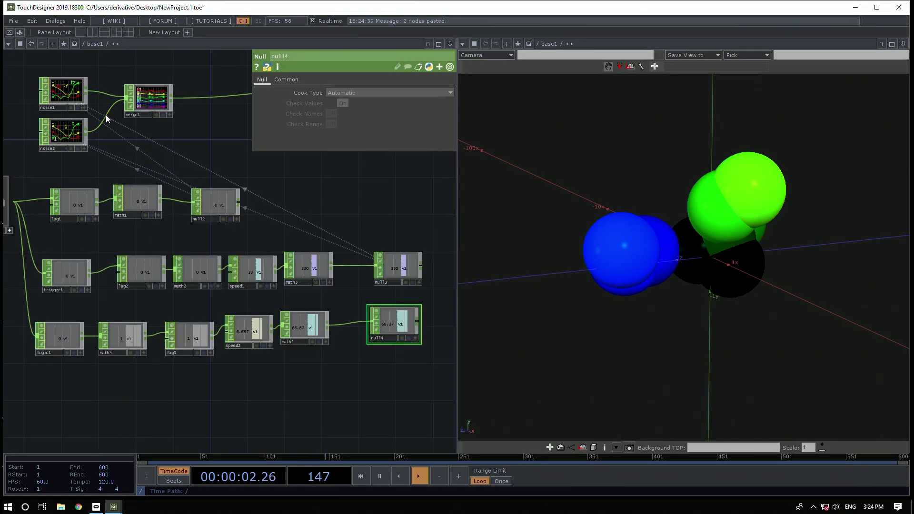
# Drive noise2's Translate Z with the v1 channel of null4
pyautogui.click(76, 136)
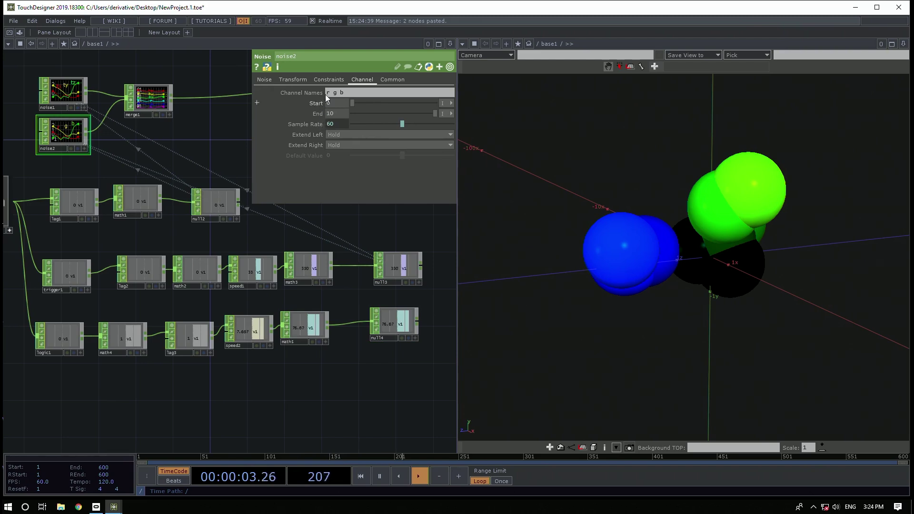
pyautogui.click(291, 79)
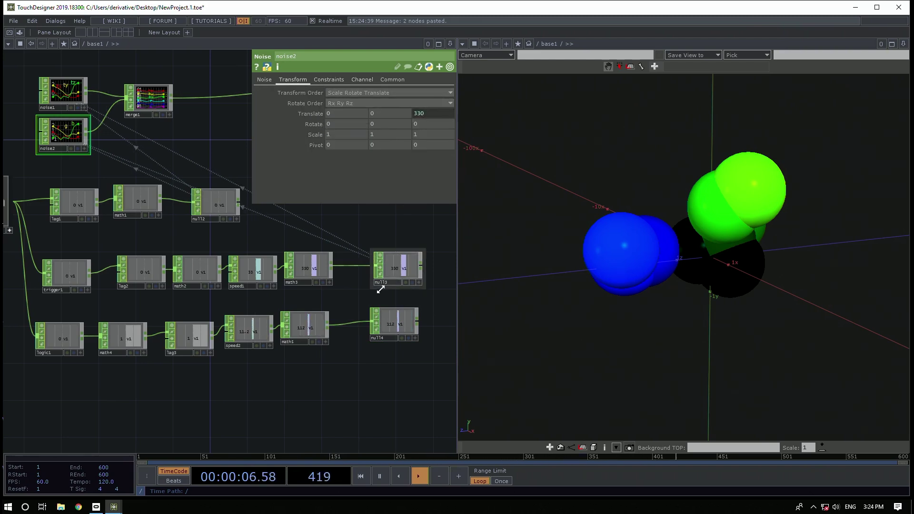
pyautogui.moveTo(426, 123); pyautogui.dragTo(433, 113)
pyautogui.click(435, 108)
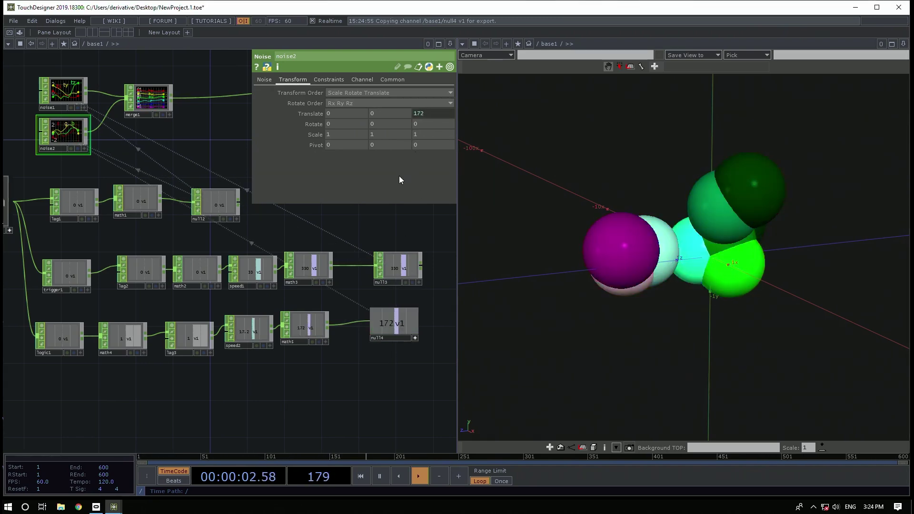
# Switch the button on and off to check how the instanced spheres and their colours respond
pyautogui.moveTo(198, 401); pyautogui.dragTo(230, 391)
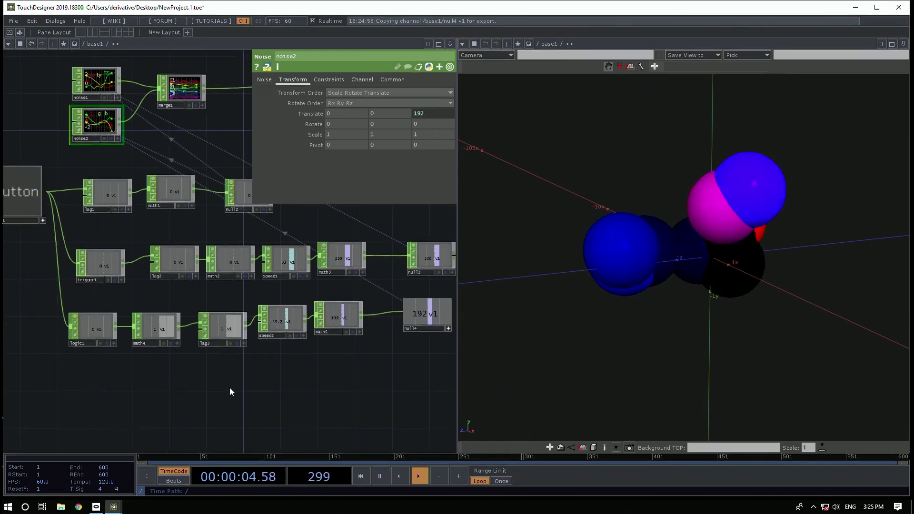
pyautogui.scroll(-5, 218, 357)
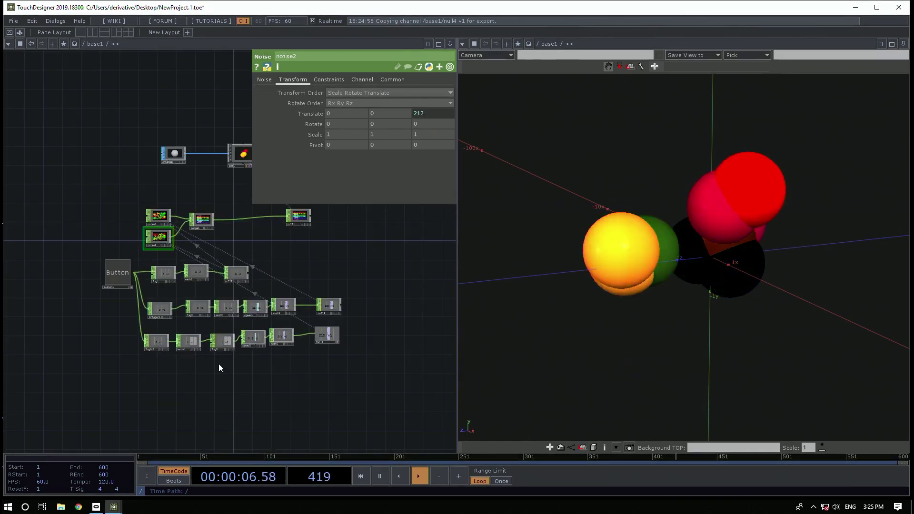
pyautogui.click(119, 273)
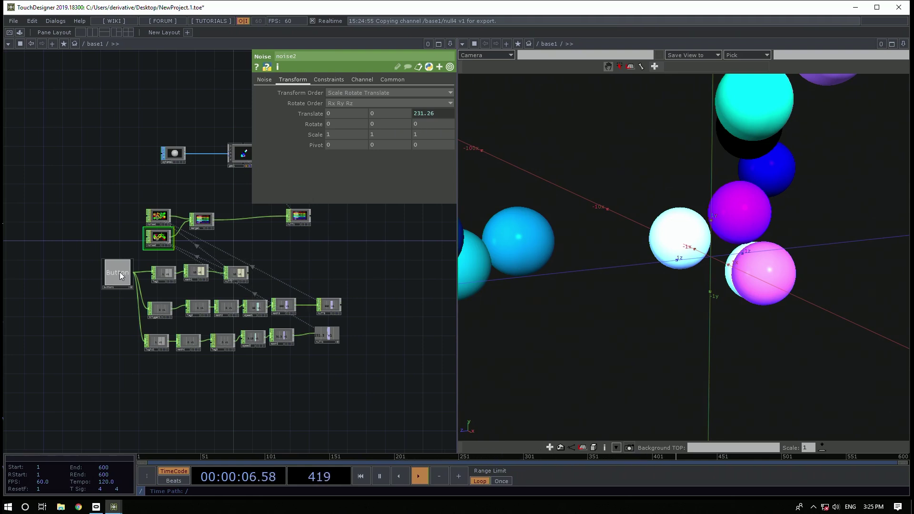
pyautogui.click(121, 276)
# Add a Trail CHOP after null3 and null4 and wire both nulls into it
pyautogui.moveTo(344, 307); pyautogui.dragTo(253, 308)
pyautogui.scroll(5, 286, 327)
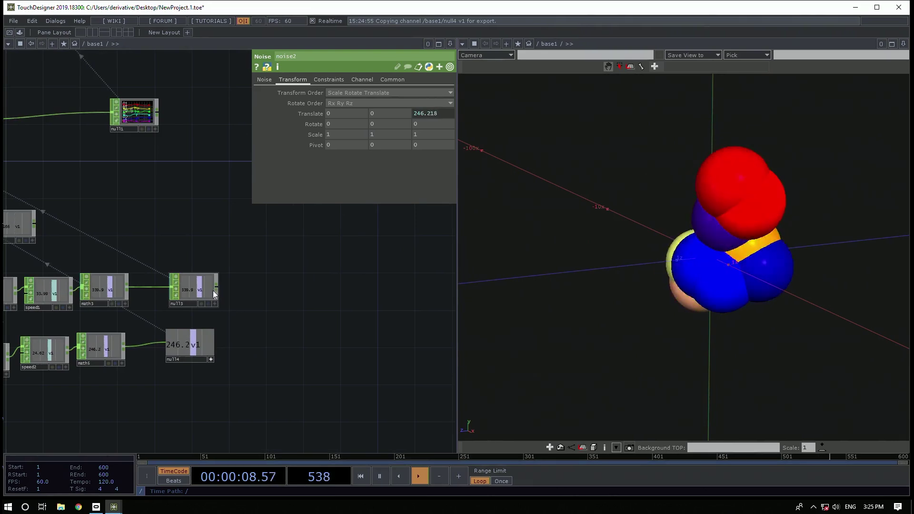
pyautogui.press('Tab')
pyautogui.write('tra')
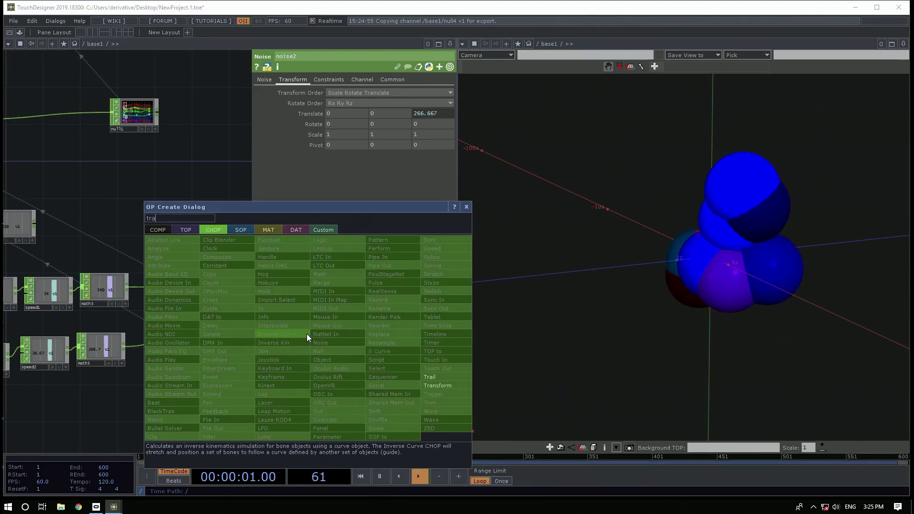
pyautogui.click(430, 377)
pyautogui.click(307, 315)
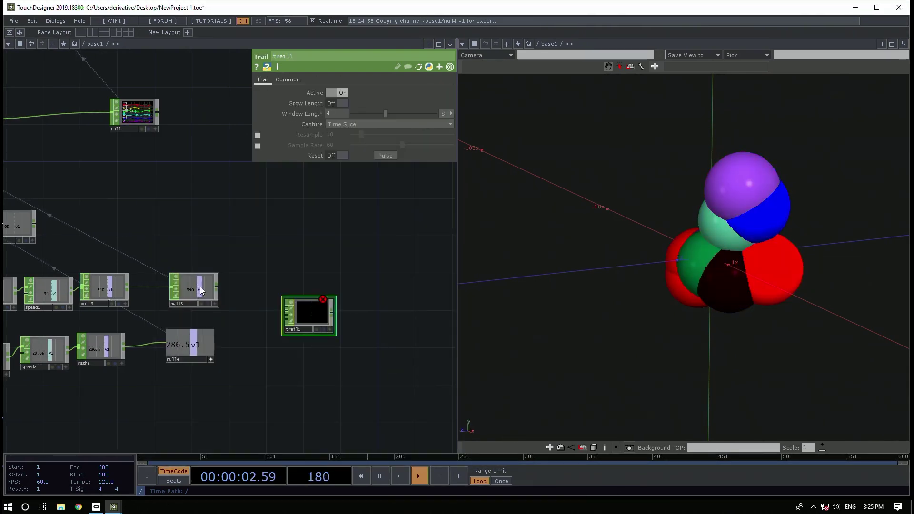
pyautogui.click(197, 276)
pyautogui.moveTo(216, 287); pyautogui.dragTo(288, 307)
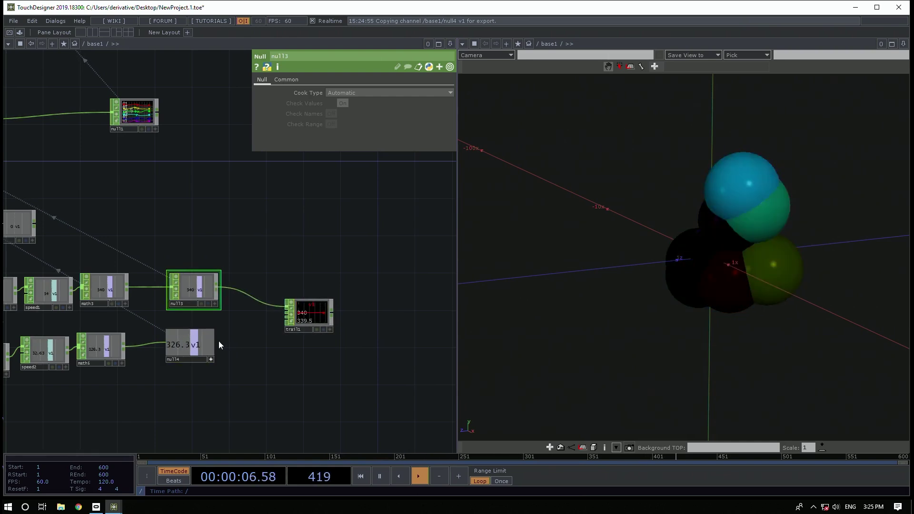
pyautogui.moveTo(215, 341); pyautogui.dragTo(283, 310)
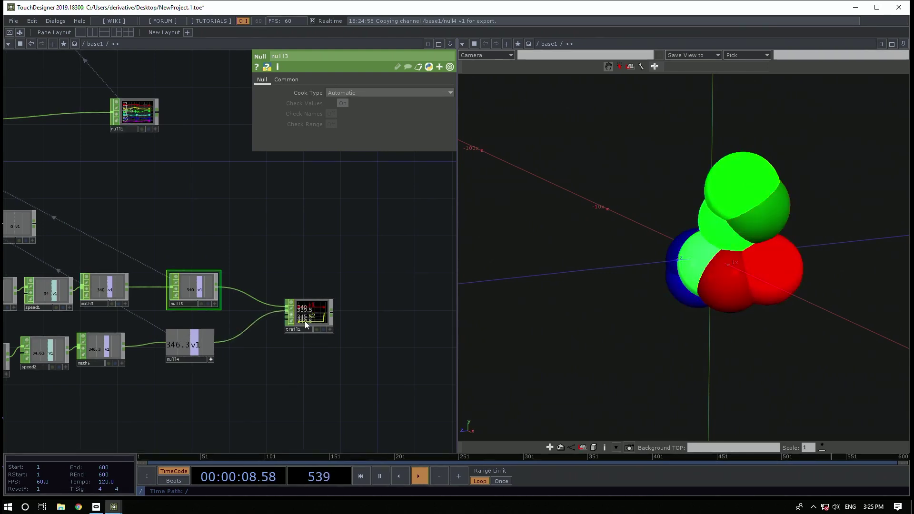
# Open the trail1 graph in its own floating viewer window
pyautogui.scroll(5, 324, 326)
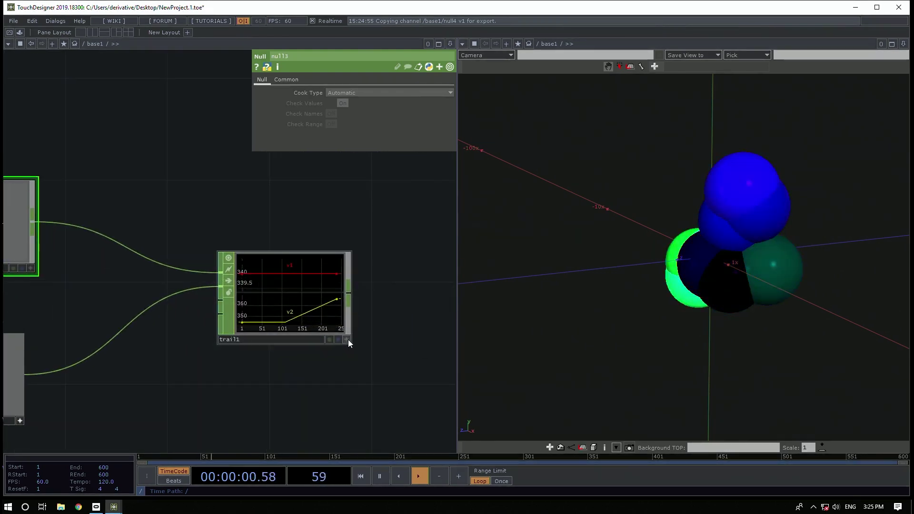
pyautogui.scroll(-4, 347, 343)
pyautogui.scroll(2, 321, 351)
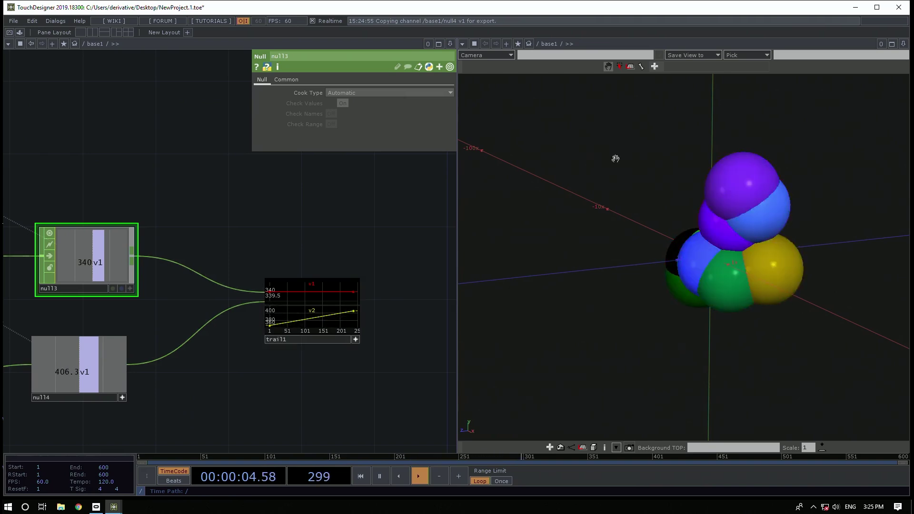
pyautogui.scroll(-4, 292, 375)
pyautogui.scroll(4, 261, 374)
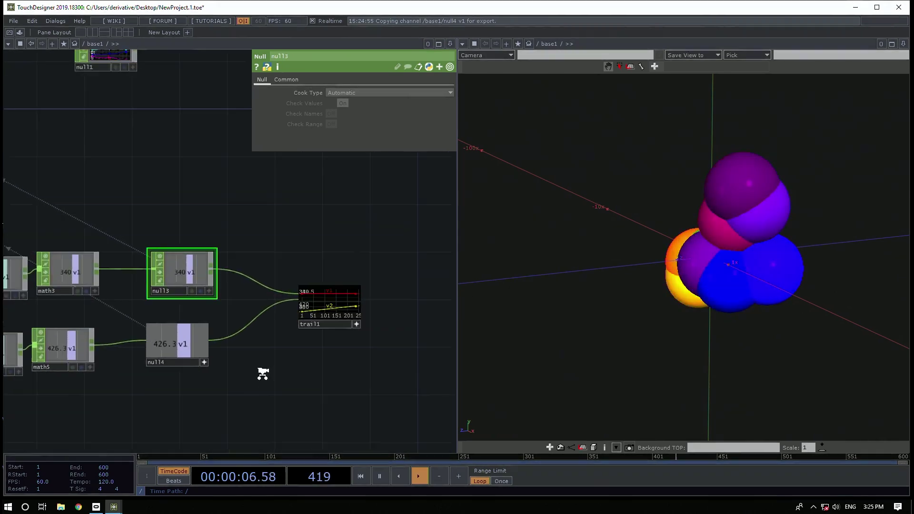
pyautogui.rightClick(351, 296)
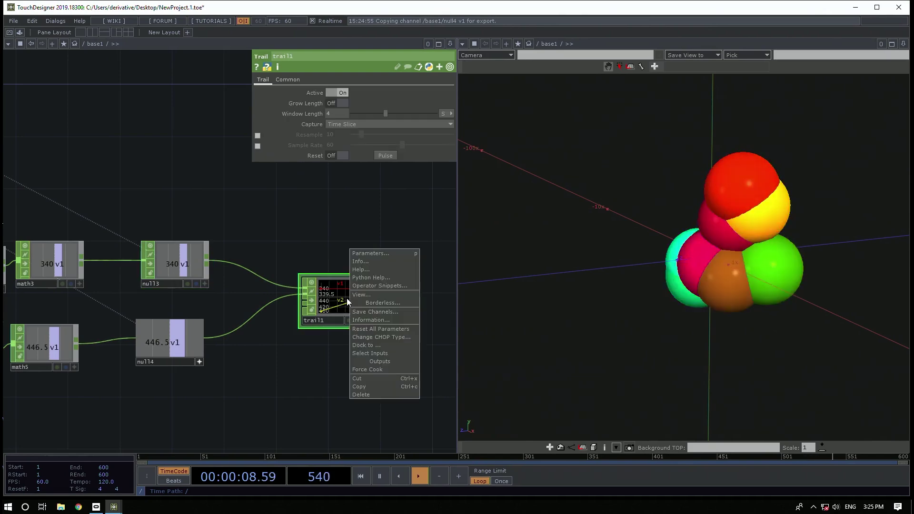
pyautogui.click(352, 292)
# Toggle the button on and off while watching how the v1 and v2 curves react in the trail1 graph
pyautogui.scroll(-6, 275, 398)
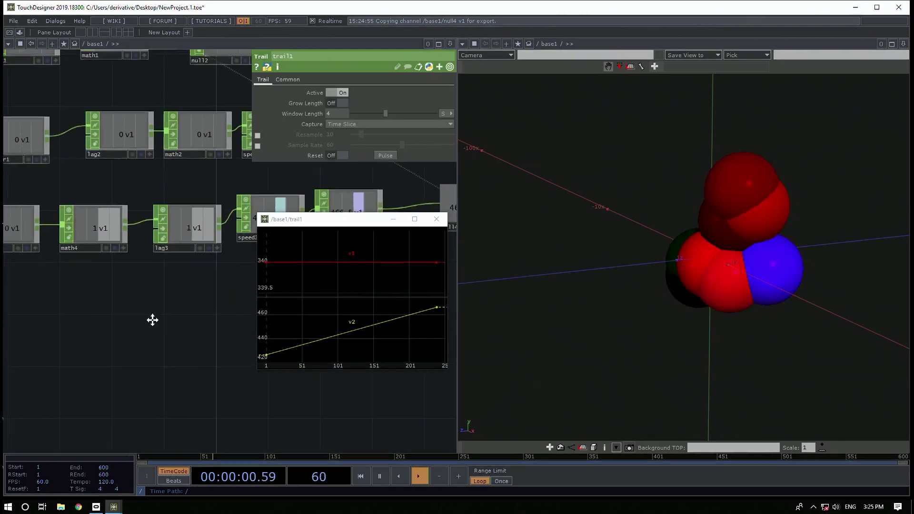
pyautogui.scroll(-2, 155, 324)
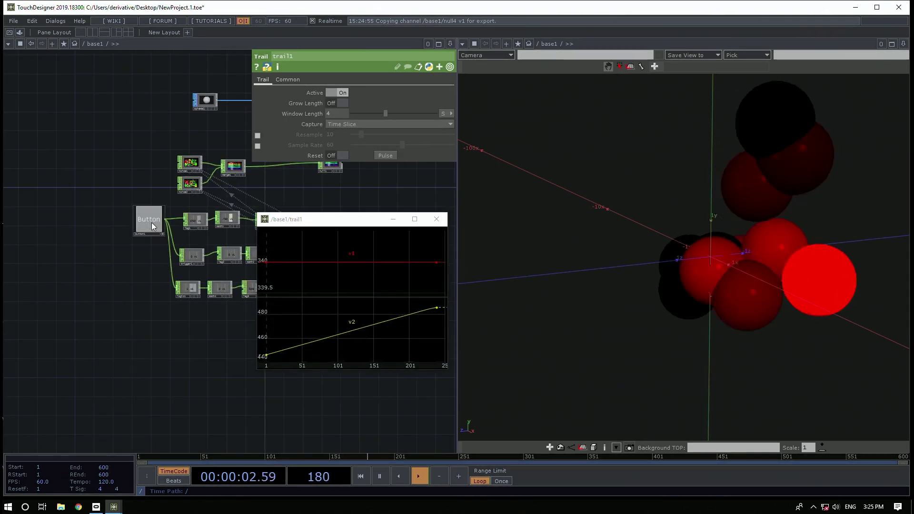
pyautogui.click(152, 226)
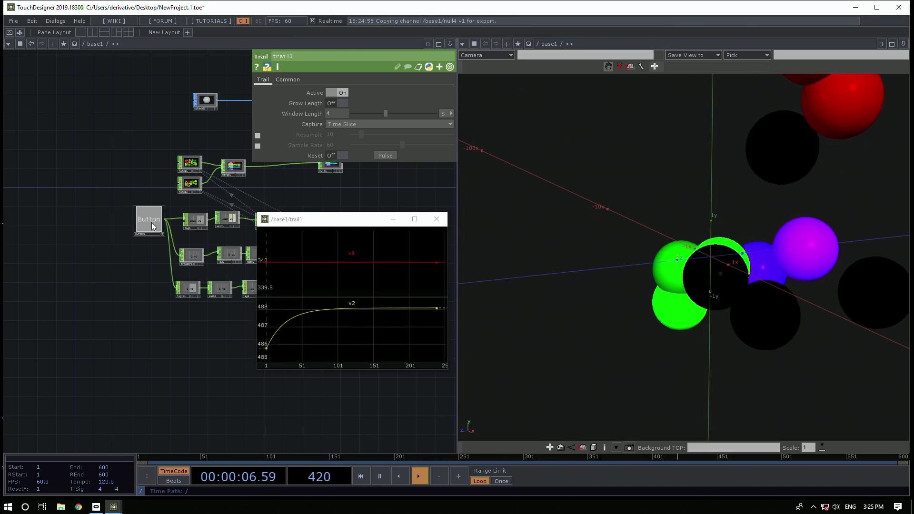
pyautogui.click(151, 224)
pyautogui.moveTo(147, 326); pyautogui.dragTo(26, 362)
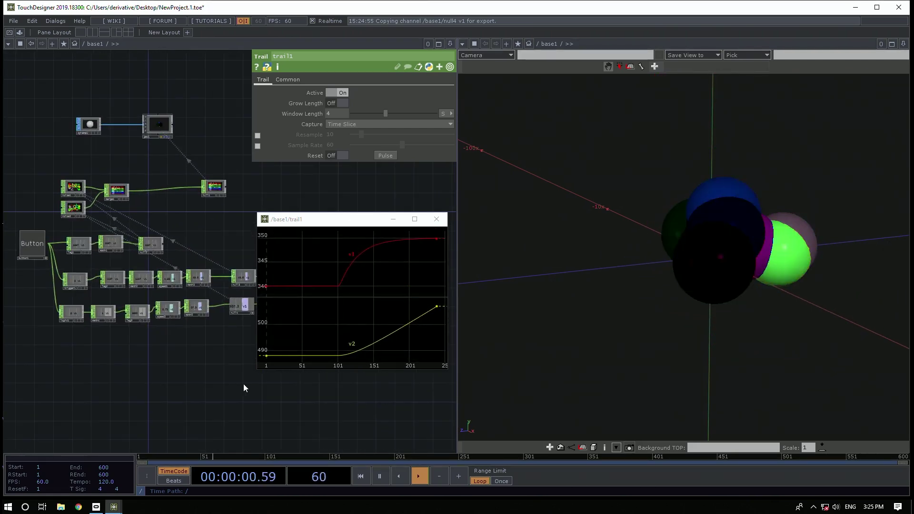
pyautogui.moveTo(187, 376); pyautogui.dragTo(121, 371)
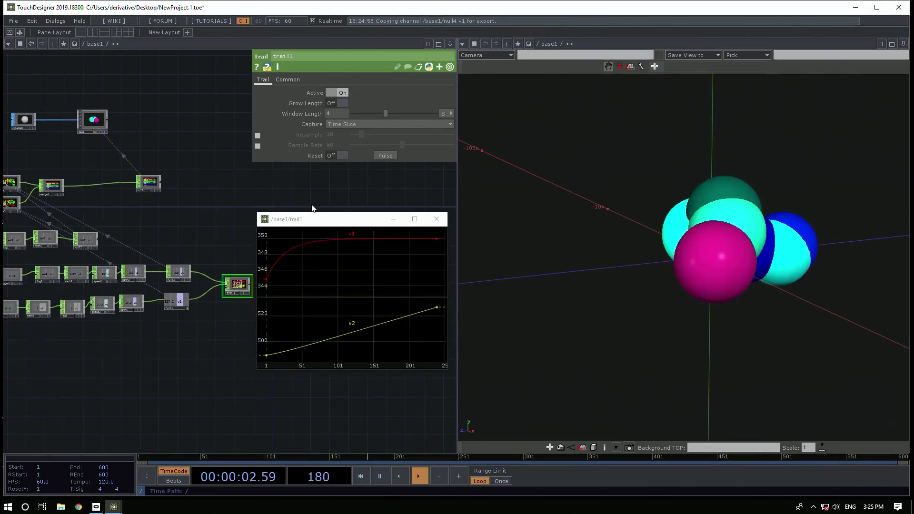
# Move the trail1 graph window clear of the button's operator chains
pyautogui.moveTo(307, 222); pyautogui.dragTo(631, 160)
pyautogui.moveTo(295, 238); pyautogui.dragTo(290, 257)
pyautogui.moveTo(662, 160); pyautogui.dragTo(372, 162)
pyautogui.moveTo(216, 224); pyautogui.dragTo(328, 202)
pyautogui.scroll(2, 116, 337)
pyautogui.scroll(-1, 116, 337)
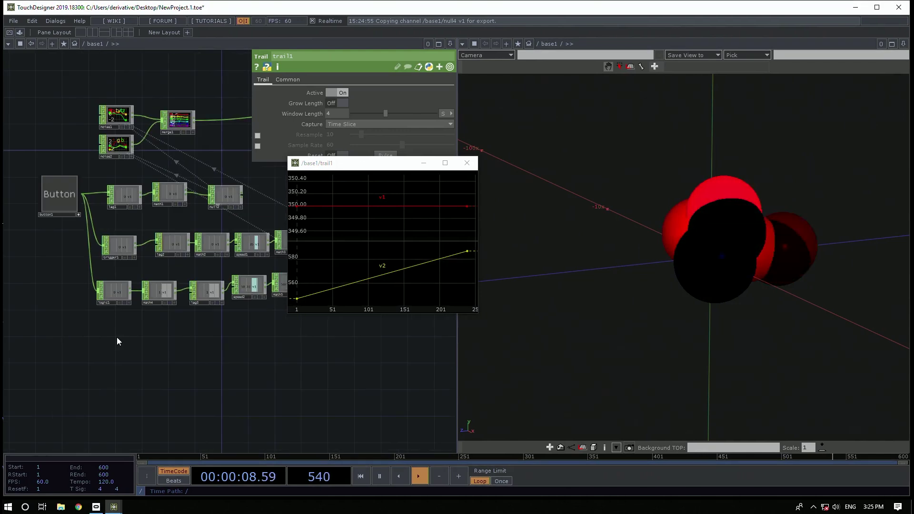
# Set the Multiply value of math5, which feeds noise2's Translate Z, to 2
pyautogui.click(120, 146)
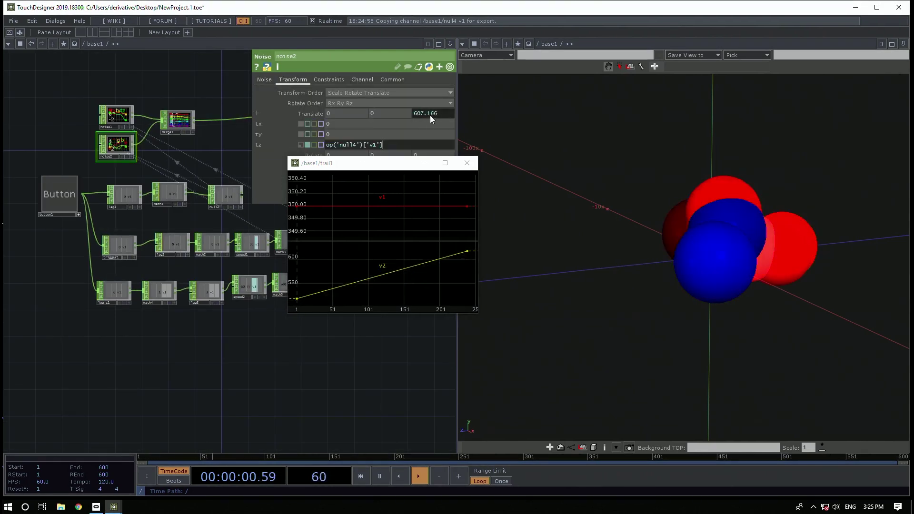
pyautogui.moveTo(286, 303); pyautogui.dragTo(249, 282)
pyautogui.scroll(2, 260, 267)
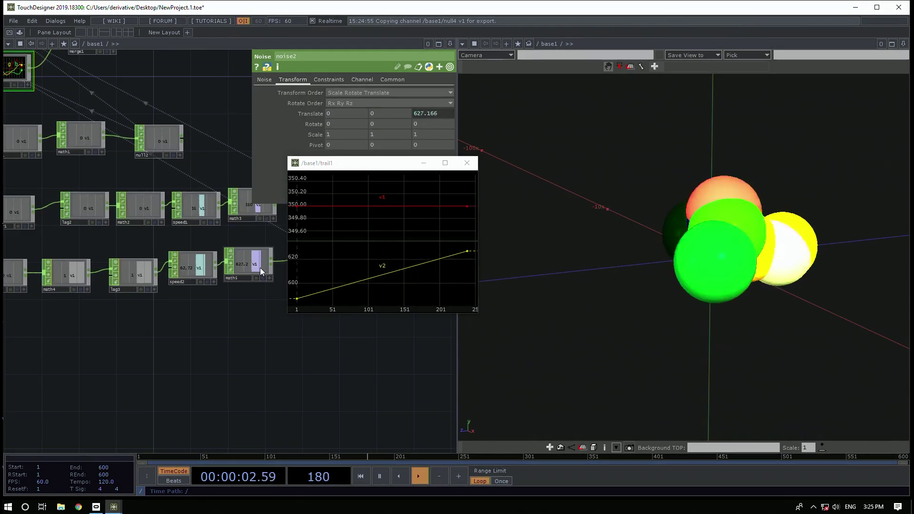
pyautogui.click(259, 267)
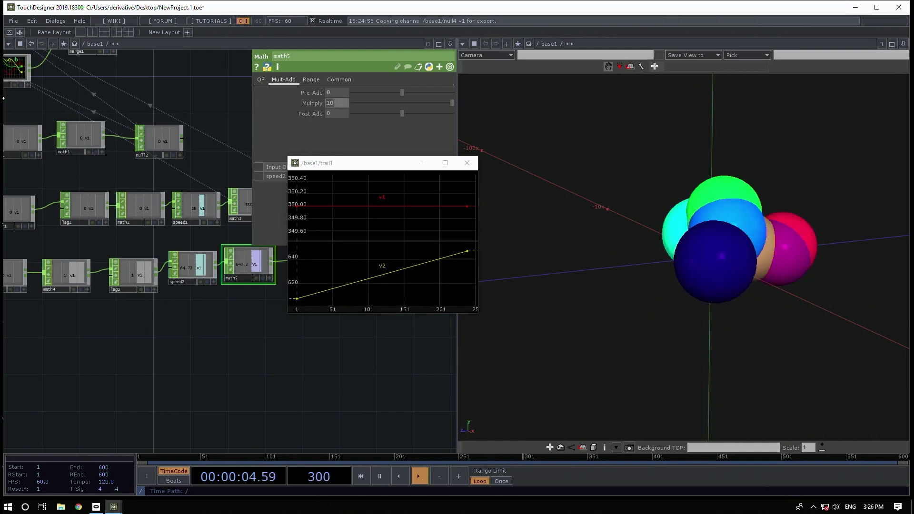
pyautogui.write('1')
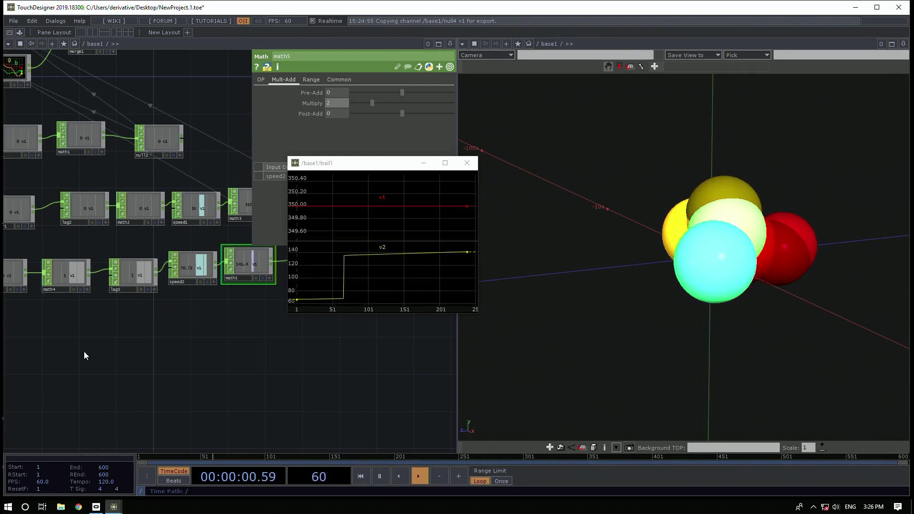
# Hide the operator parameters and move the trail1 graph window over the 3D view
pyautogui.scroll(-5, 180, 445)
pyautogui.moveTo(806, 167); pyautogui.dragTo(773, 249)
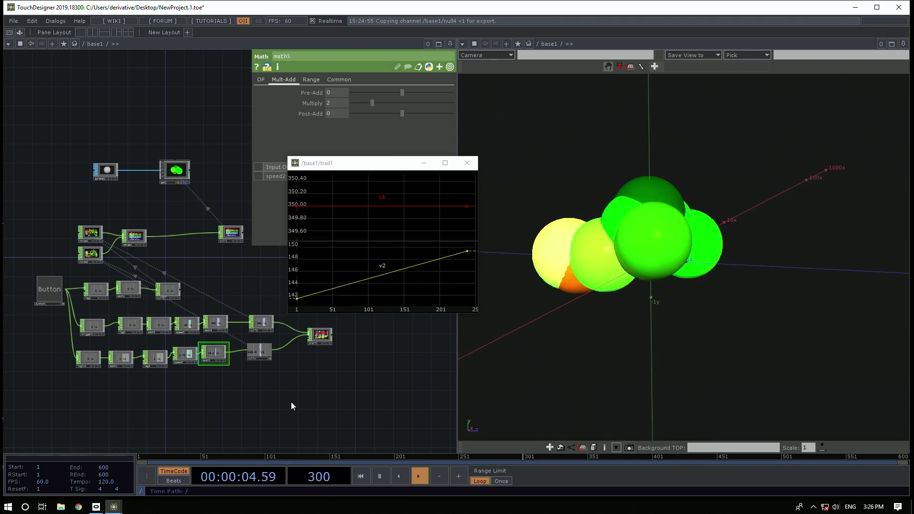
pyautogui.press('p')
pyautogui.moveTo(362, 169); pyautogui.dragTo(649, 62)
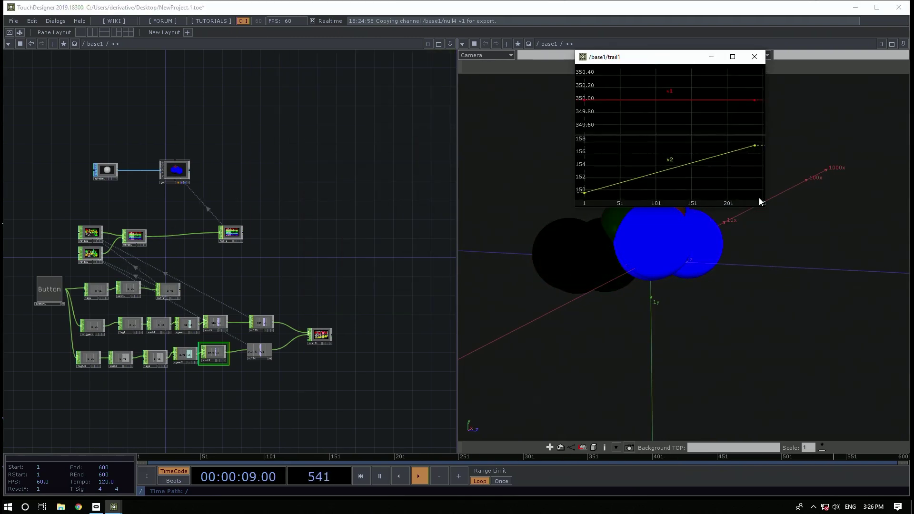
# Move noise1 and noise2 higher in the network to free space beneath them
pyautogui.scroll(4, 93, 226)
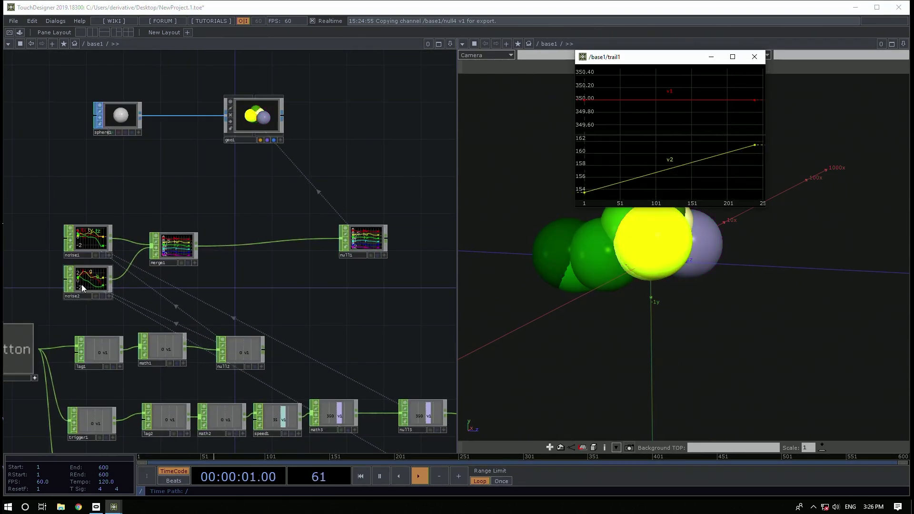
pyautogui.click(82, 288)
pyautogui.moveTo(81, 249); pyautogui.dragTo(82, 185)
pyautogui.moveTo(75, 267); pyautogui.dragTo(74, 211)
pyautogui.click(96, 181)
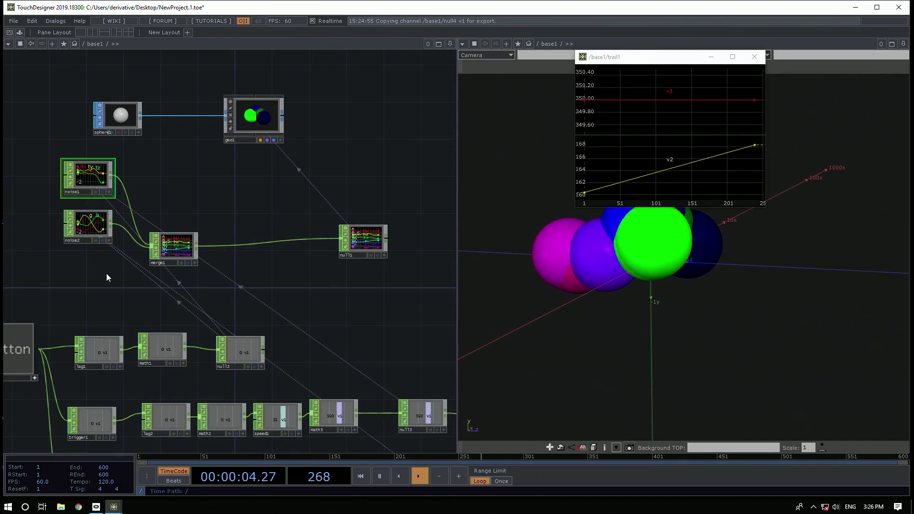
# Duplicate the noise2 CHOP and place the copy directly below it
pyautogui.click(98, 234)
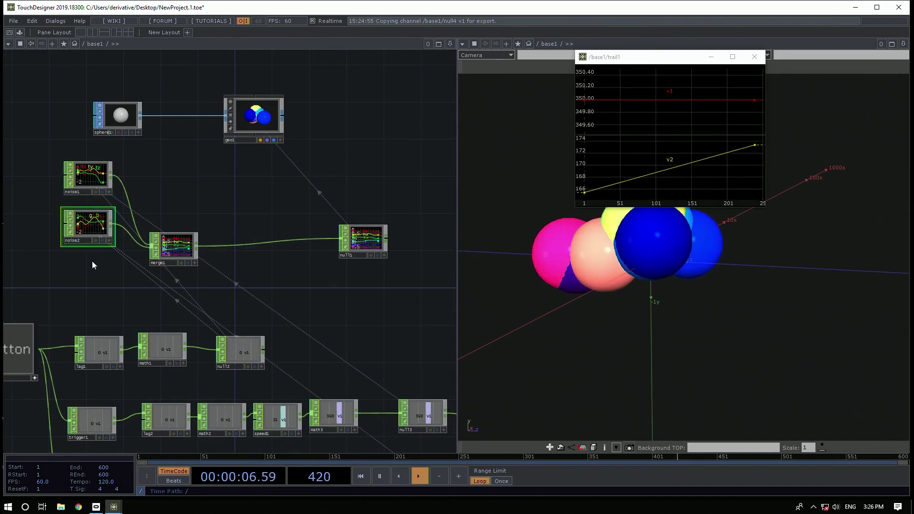
pyautogui.hotkey('ctrl', 'c')
pyautogui.hotkey('ctrl', 'v')
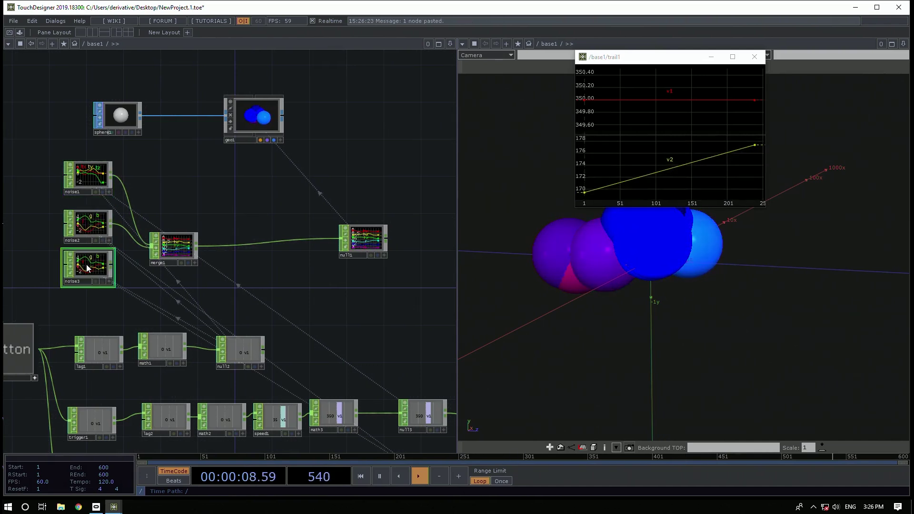
# Name the copied noise's channel pscale and wire its output into merge1
pyautogui.press('p')
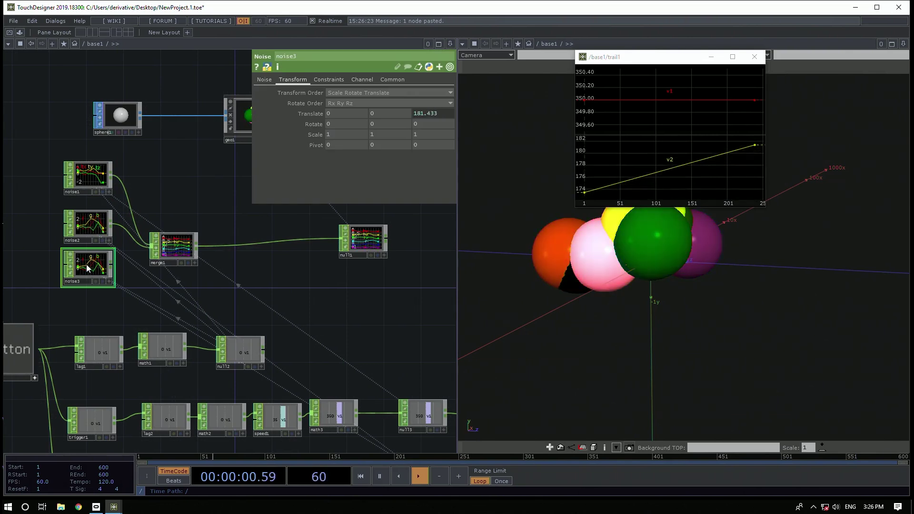
pyautogui.click(324, 79)
pyautogui.click(361, 79)
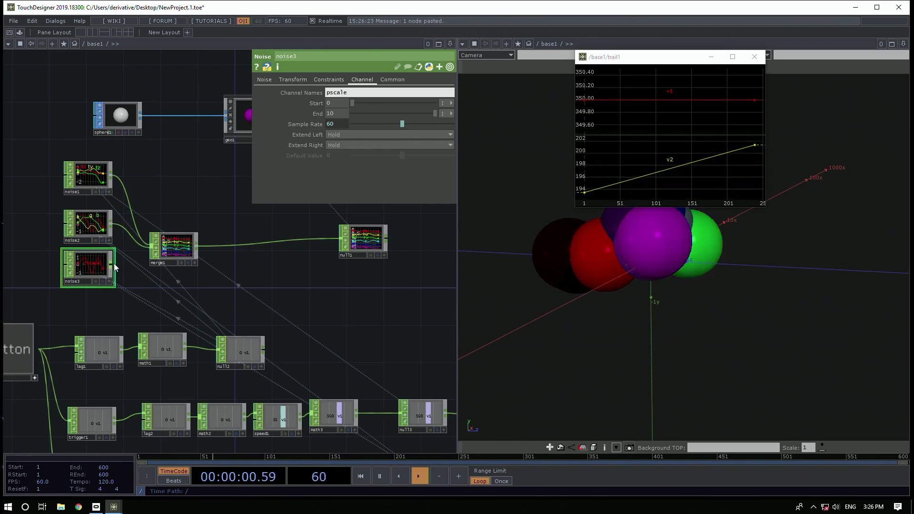
pyautogui.moveTo(113, 264); pyautogui.dragTo(163, 257)
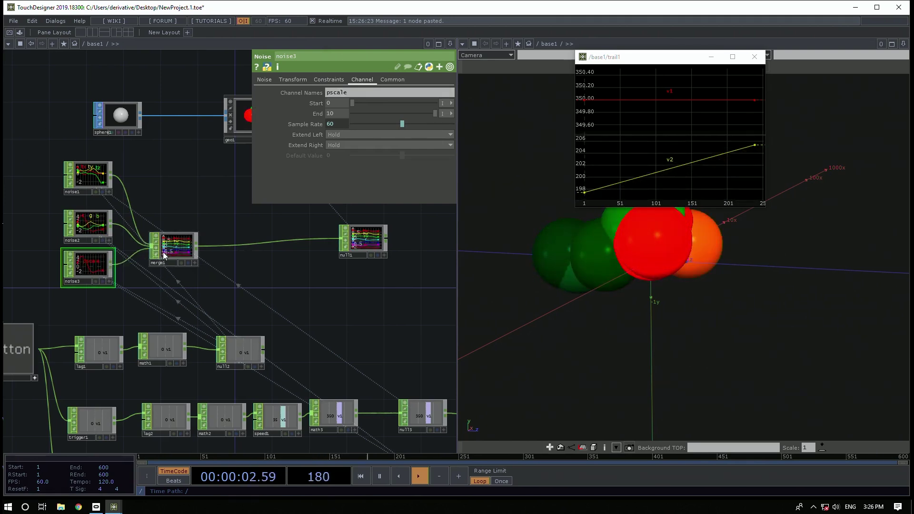
# Set the instance Scale X of geo1 to the pscale channel
pyautogui.moveTo(326, 294); pyautogui.dragTo(523, 255)
pyautogui.moveTo(122, 348); pyautogui.dragTo(58, 266)
pyautogui.scroll(-3, 96, 311)
pyautogui.moveTo(112, 334); pyautogui.dragTo(62, 405)
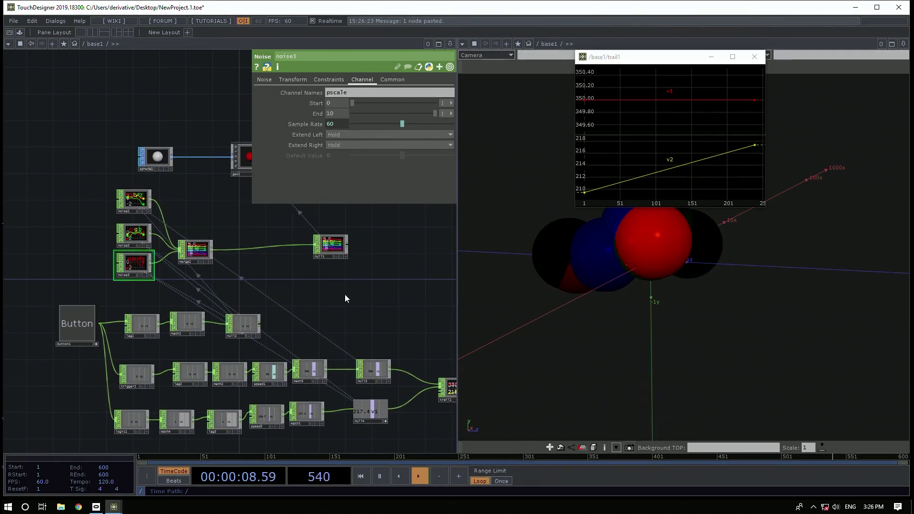
pyautogui.moveTo(355, 299); pyautogui.dragTo(363, 358)
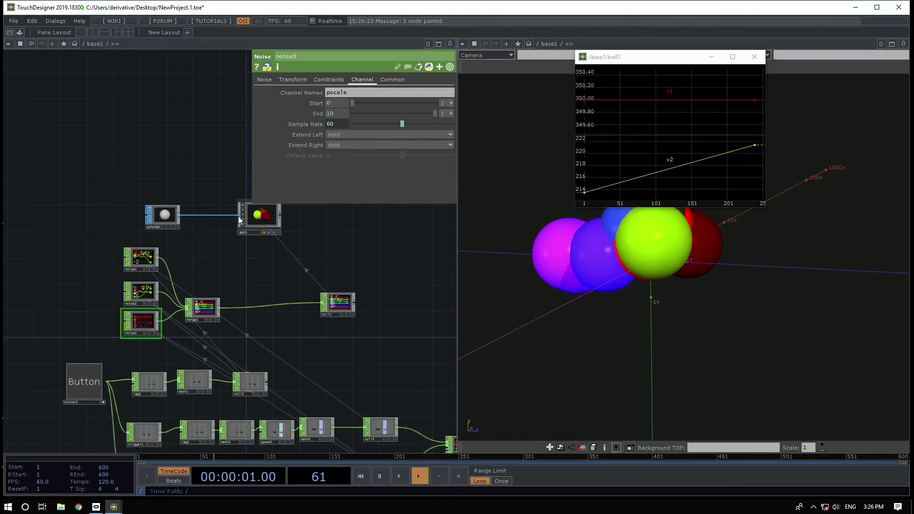
pyautogui.click(260, 215)
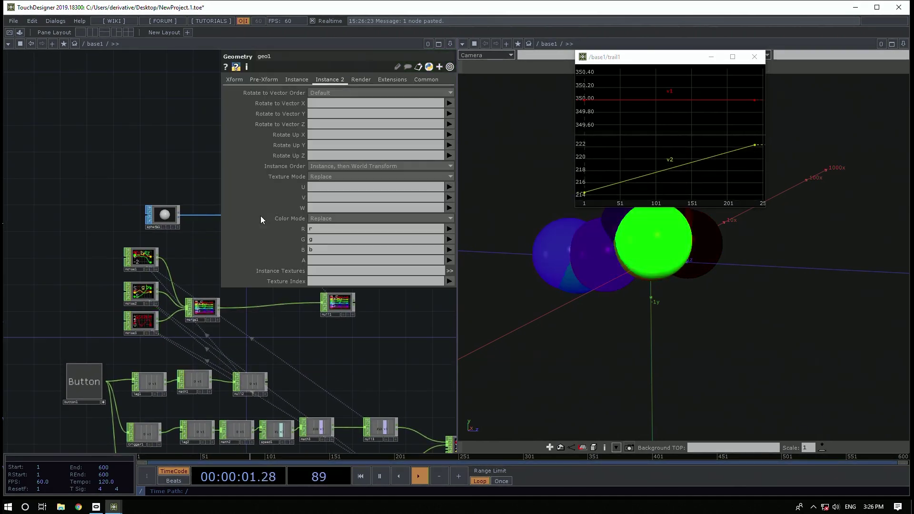
pyautogui.click(301, 81)
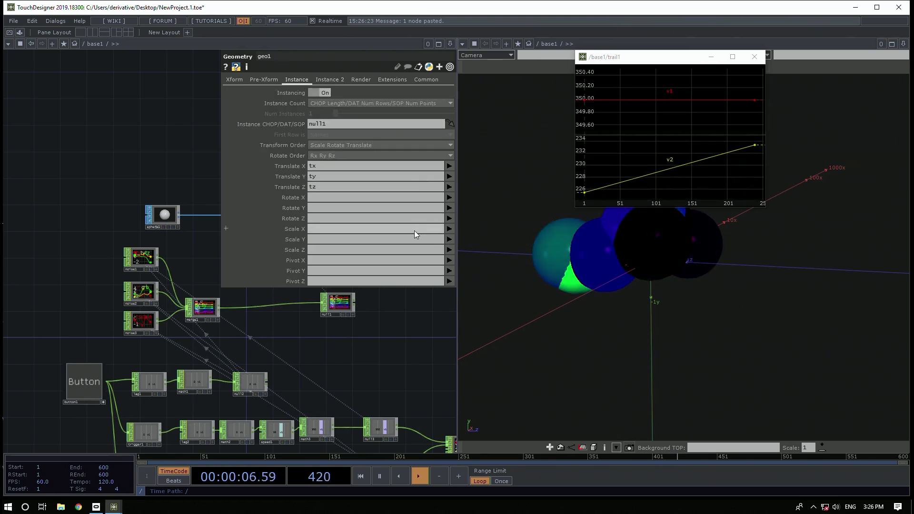
pyautogui.click(449, 229)
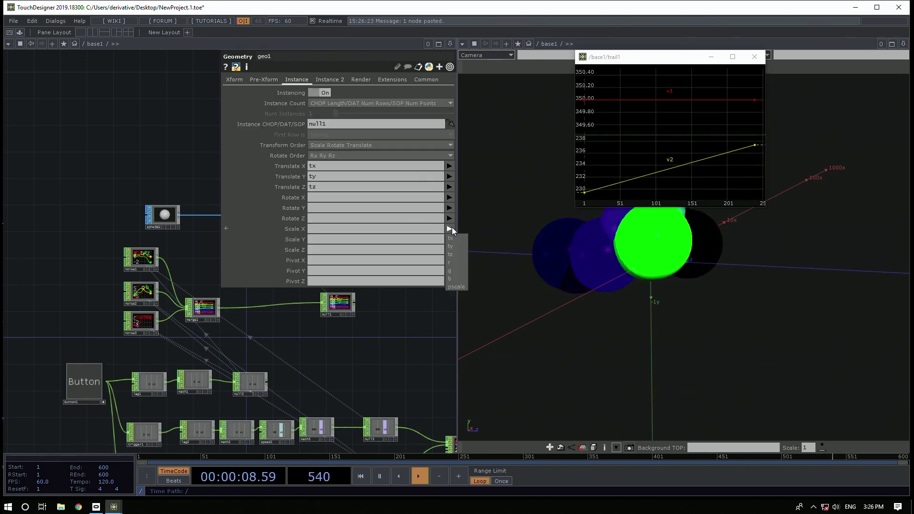
# Copy the pscale entry into geo1's instance Scale Y and Scale Z
pyautogui.doubleClick(404, 225)
pyautogui.hotkey('ctrl', 'c')
pyautogui.click(398, 237)
pyautogui.hotkey('ctrl', 'v')
pyautogui.click(393, 251)
pyautogui.hotkey('ctrl', 'v')
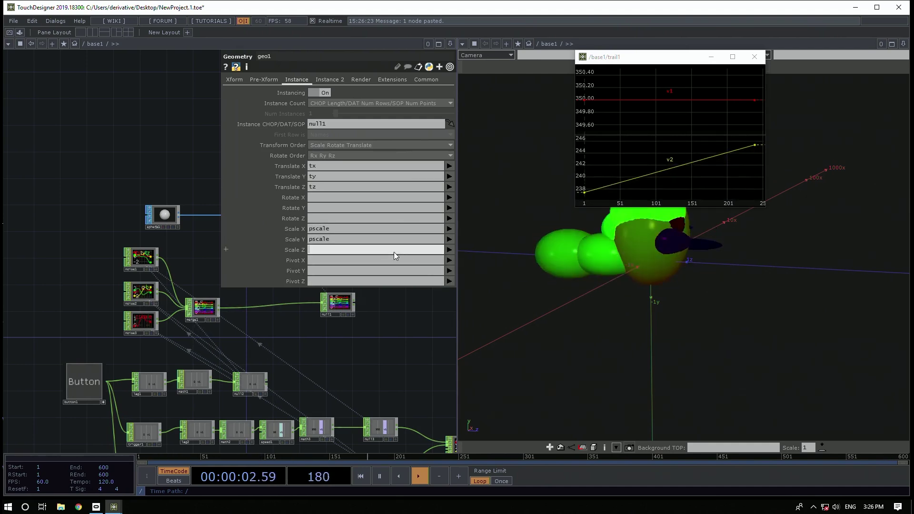
# Close the floating trail1 graph window to uncover the 3D view
pyautogui.moveTo(819, 352); pyautogui.dragTo(801, 296)
pyautogui.click(754, 56)
pyautogui.scroll(-5, 657, 312)
pyautogui.moveTo(310, 361); pyautogui.dragTo(239, 307)
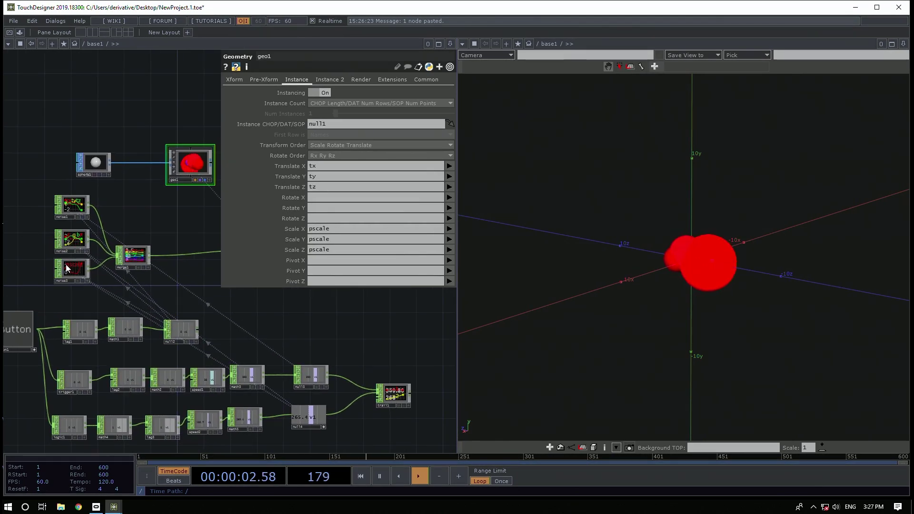
# Delete the math4 CHOP between logic1 and lag3
pyautogui.click(65, 266)
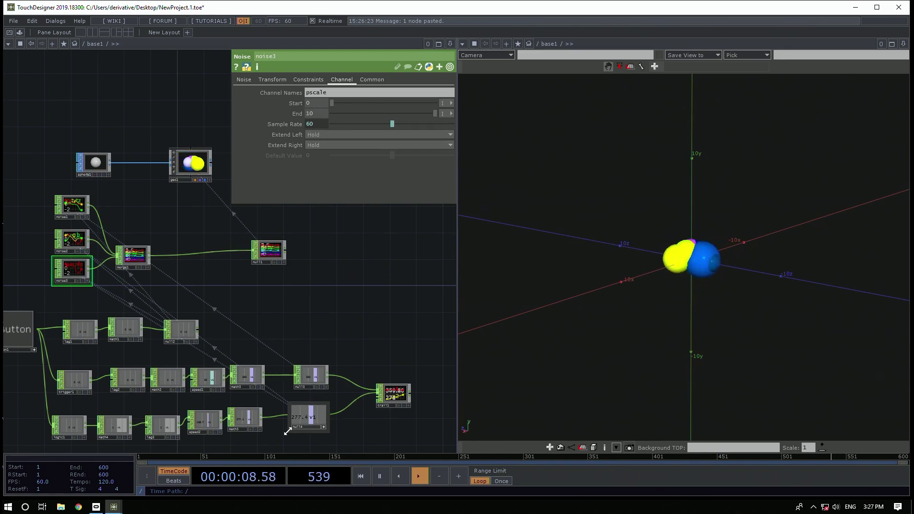
pyautogui.moveTo(128, 407); pyautogui.dragTo(161, 364)
pyautogui.scroll(4, 144, 398)
pyautogui.click(135, 367)
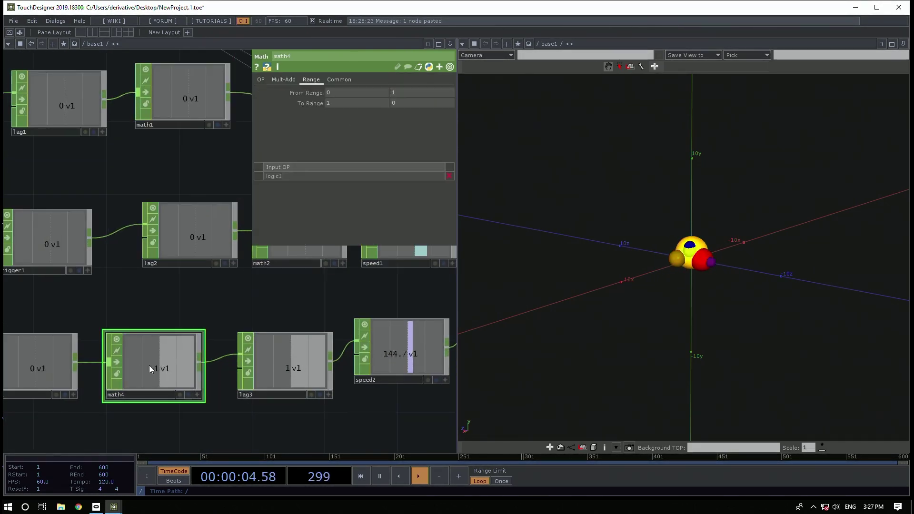
pyautogui.press('Delete')
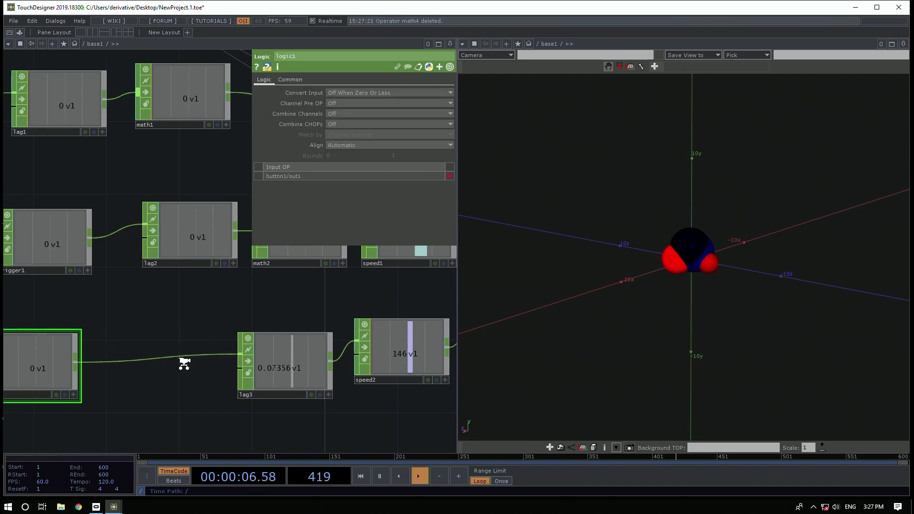
# Trigger the button component to check how the scaled spheres animate in the 3D view
pyautogui.scroll(-2, 184, 364)
pyautogui.moveTo(690, 241); pyautogui.dragTo(676, 233)
pyautogui.moveTo(702, 234); pyautogui.dragTo(704, 232)
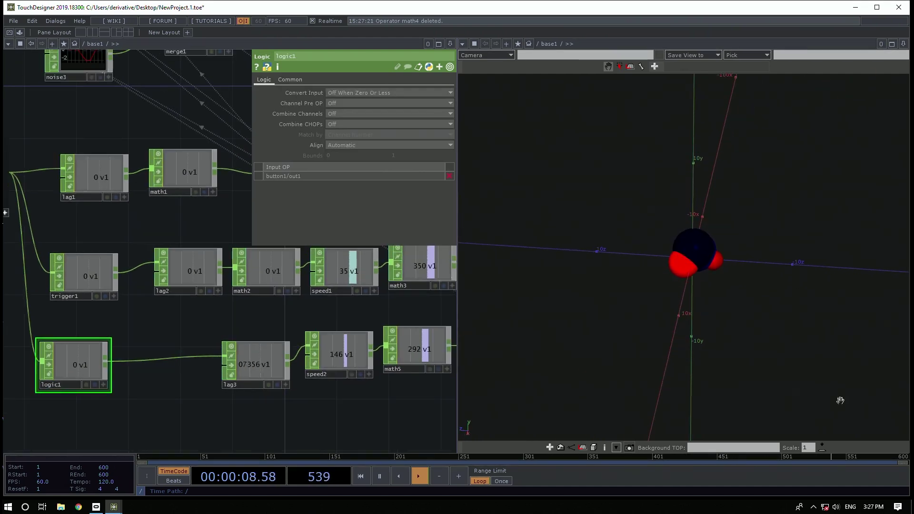
pyautogui.scroll(-5, 165, 294)
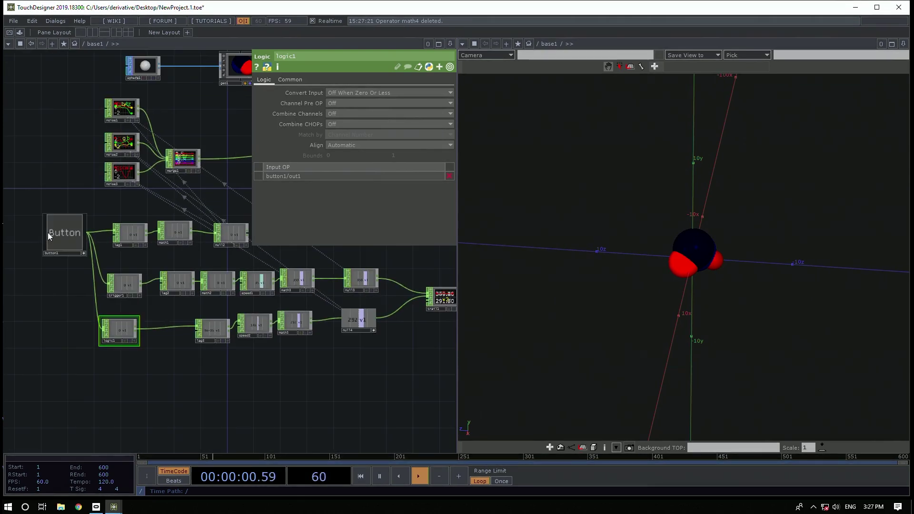
pyautogui.click(55, 231)
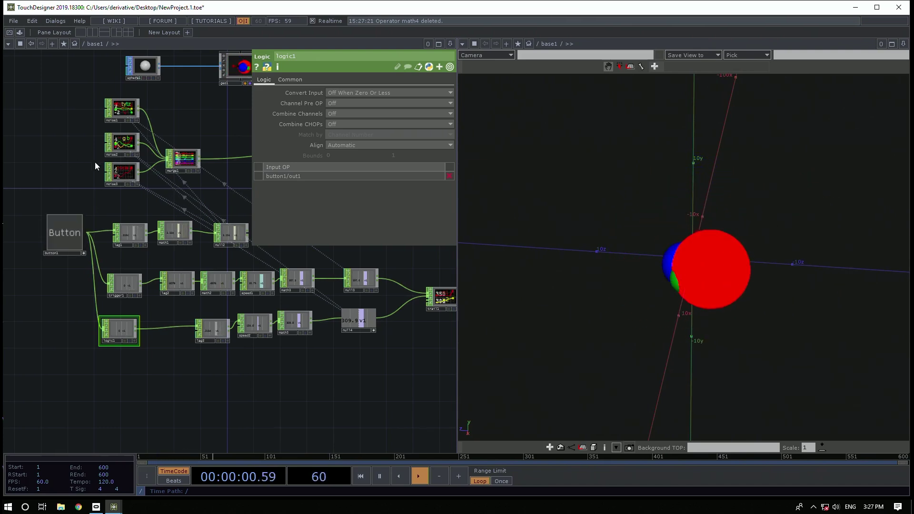
# Set noise3's Amplitude expression to op('null2')['v1']+1 and test it with the button component
pyautogui.click(122, 175)
pyautogui.click(264, 80)
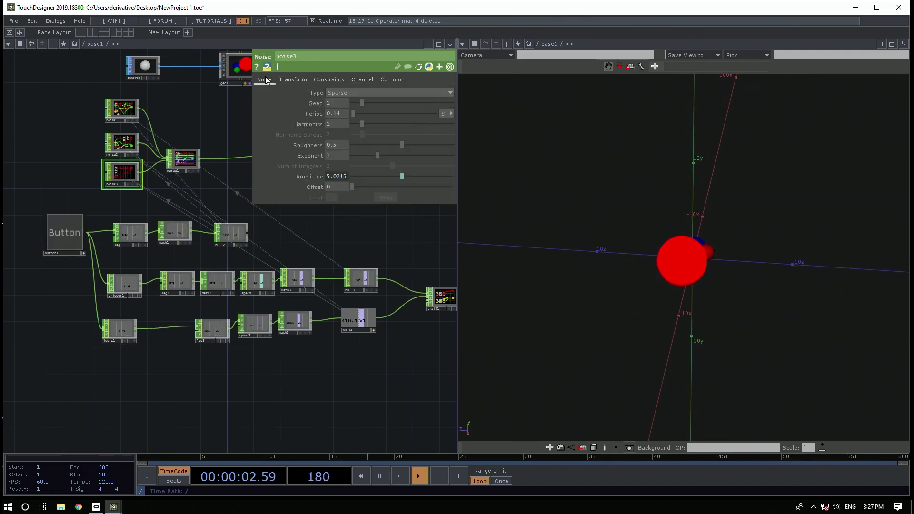
pyautogui.click(344, 178)
pyautogui.moveTo(384, 188); pyautogui.dragTo(411, 187)
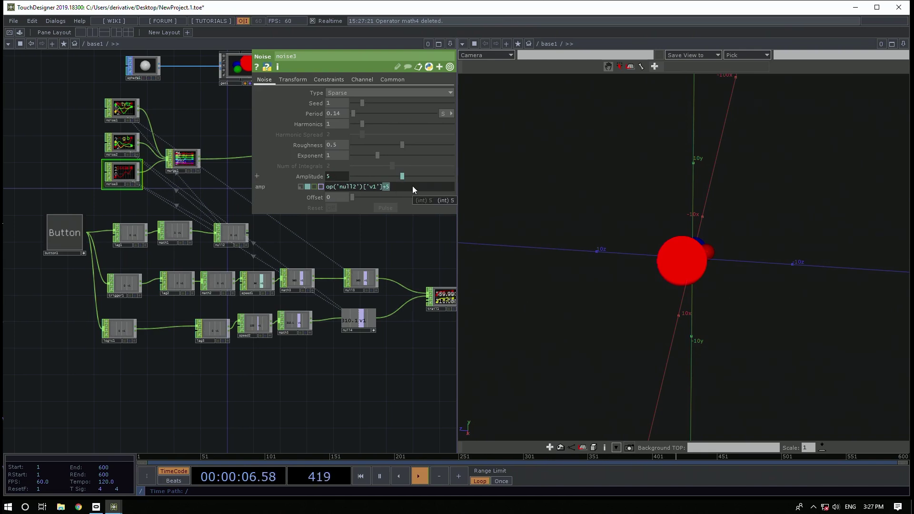
pyautogui.press('BackSpace')
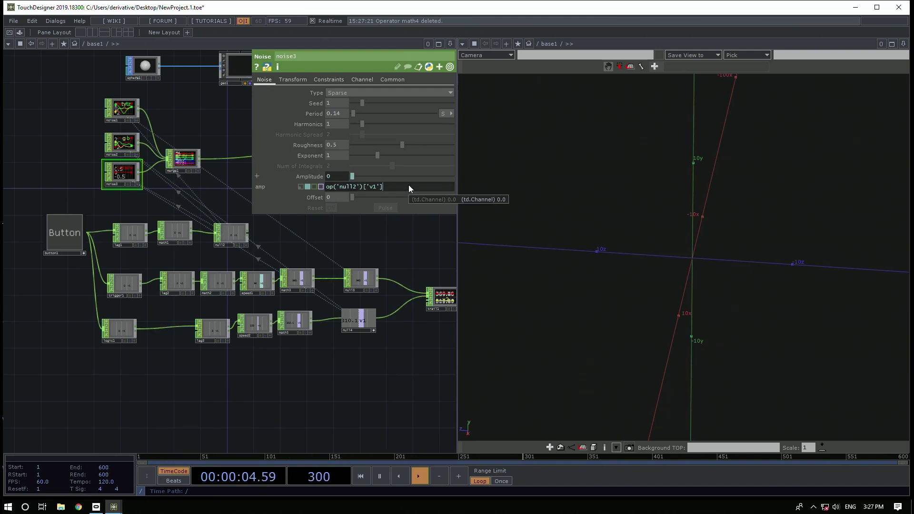
pyautogui.write('+.5')
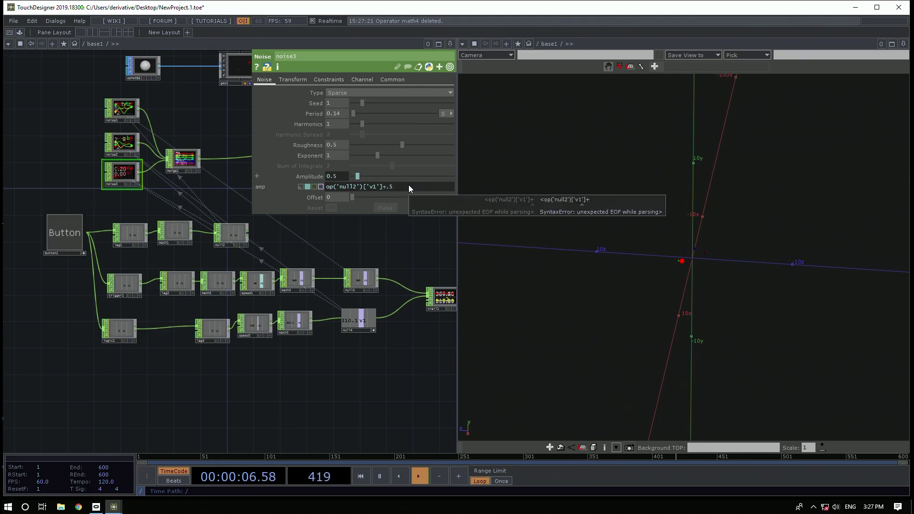
pyautogui.press('BackSpace')
pyautogui.press('BackSpace')
pyautogui.write('1')
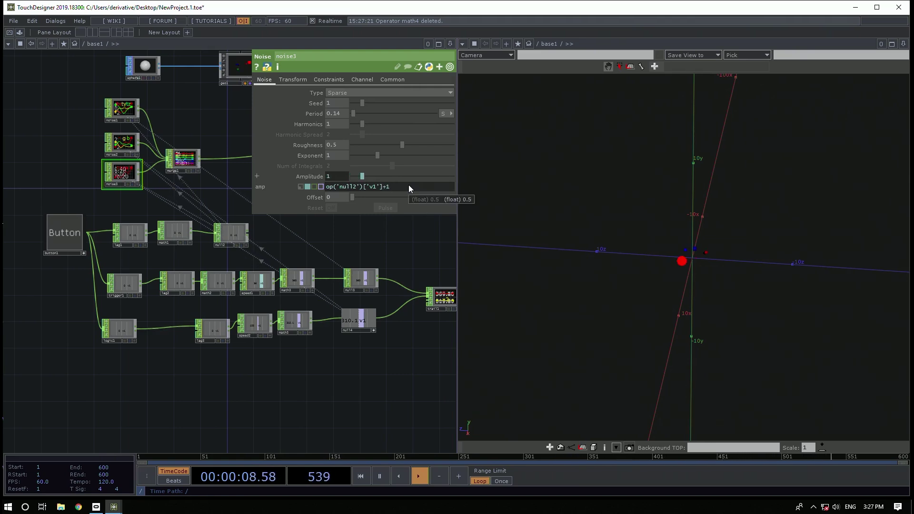
pyautogui.click(64, 242)
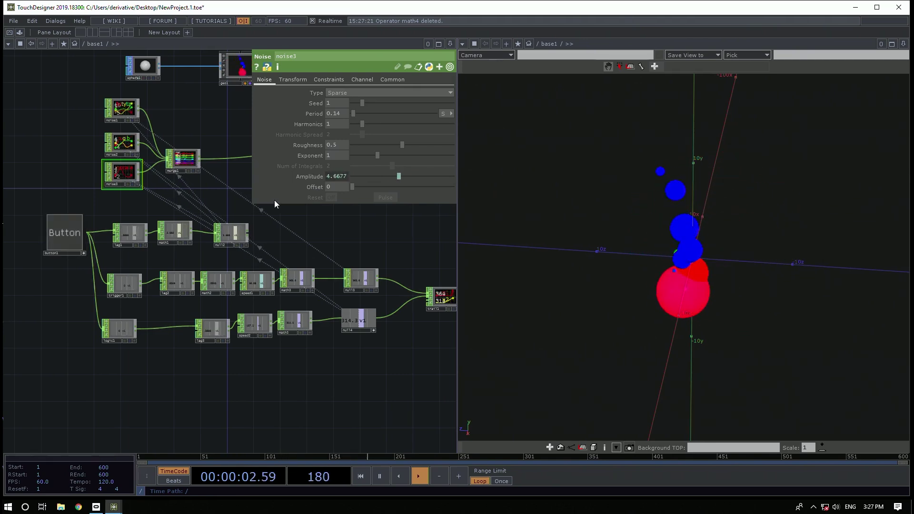
# Lower math5 slightly in the logic1 chain and delete the speed2 CHOP between lag3 and math5
pyautogui.scroll(2, 286, 313)
pyautogui.scroll(3, 319, 312)
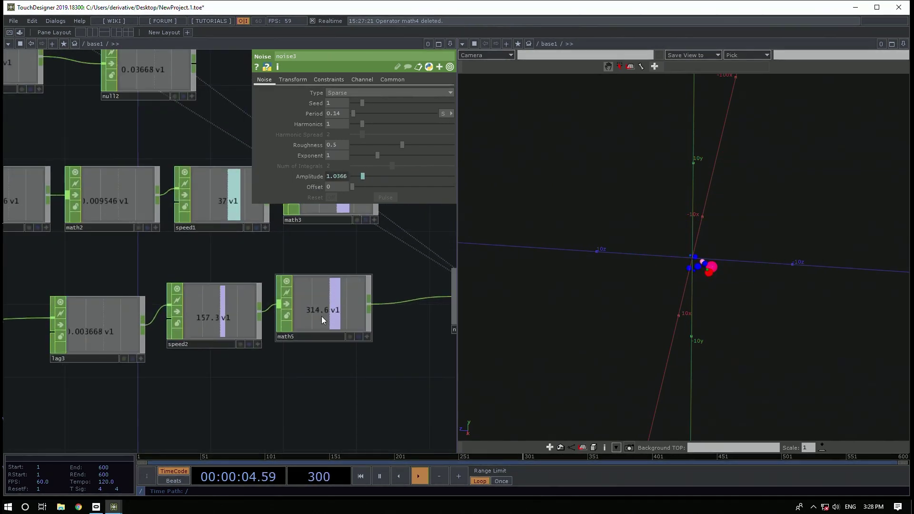
pyautogui.click(321, 318)
pyautogui.scroll(-3, 209, 369)
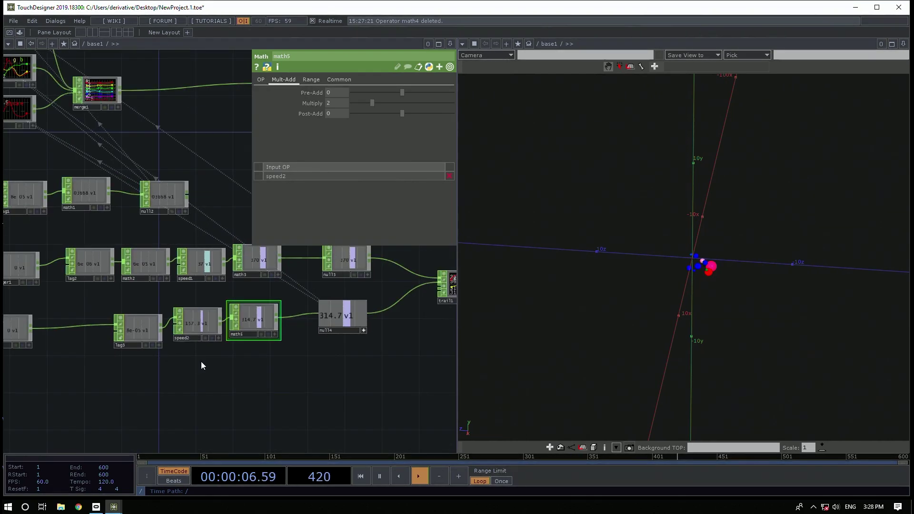
pyautogui.scroll(2, 203, 366)
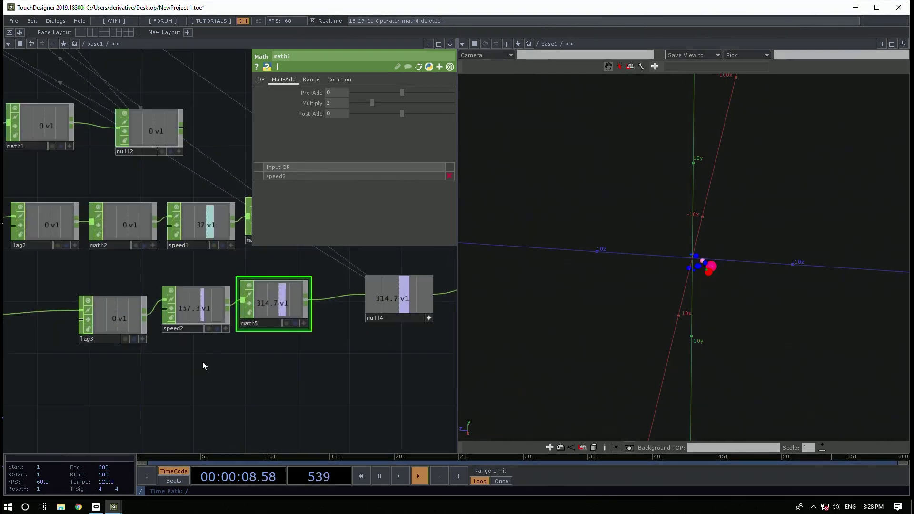
pyautogui.moveTo(233, 372); pyautogui.dragTo(276, 373)
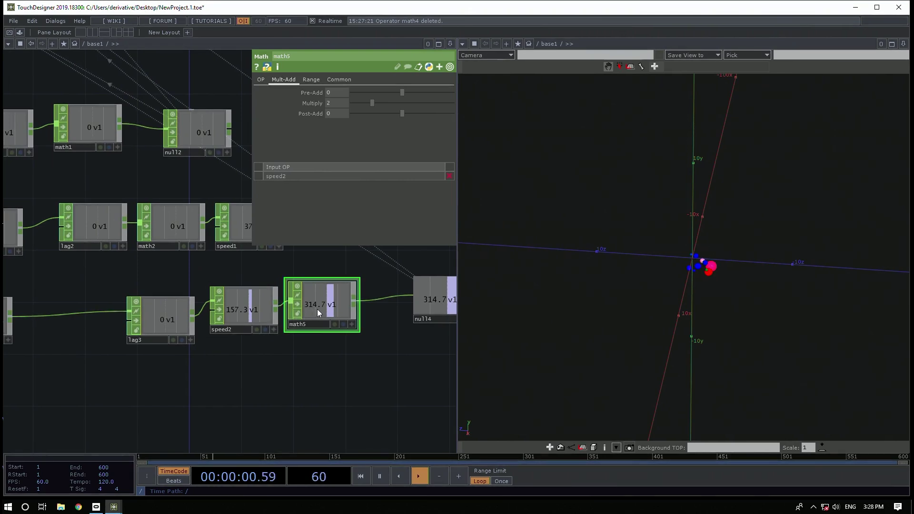
pyautogui.moveTo(316, 308); pyautogui.dragTo(304, 327)
pyautogui.moveTo(242, 316); pyautogui.dragTo(237, 327)
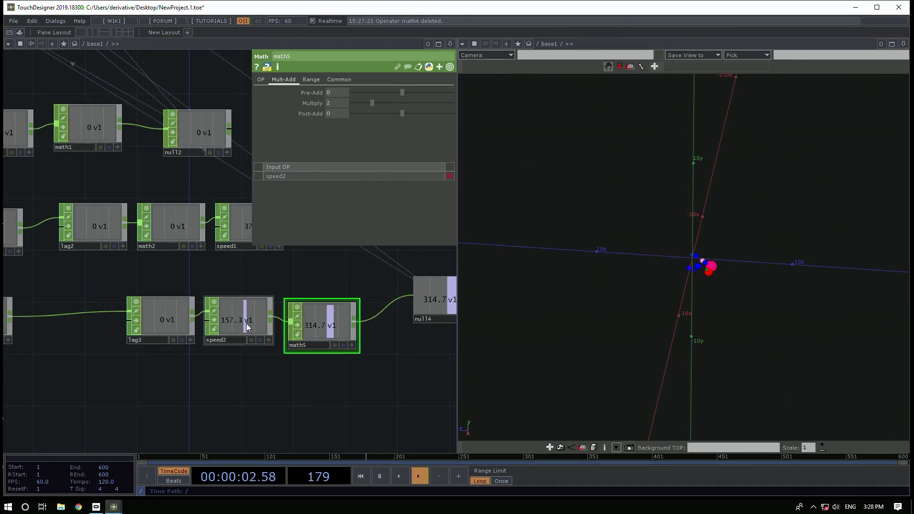
pyautogui.click(247, 323)
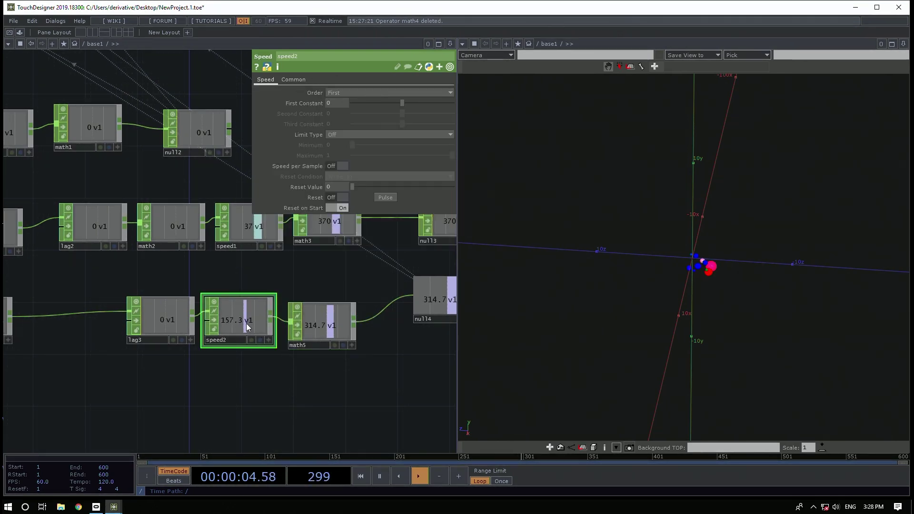
pyautogui.press('Delete')
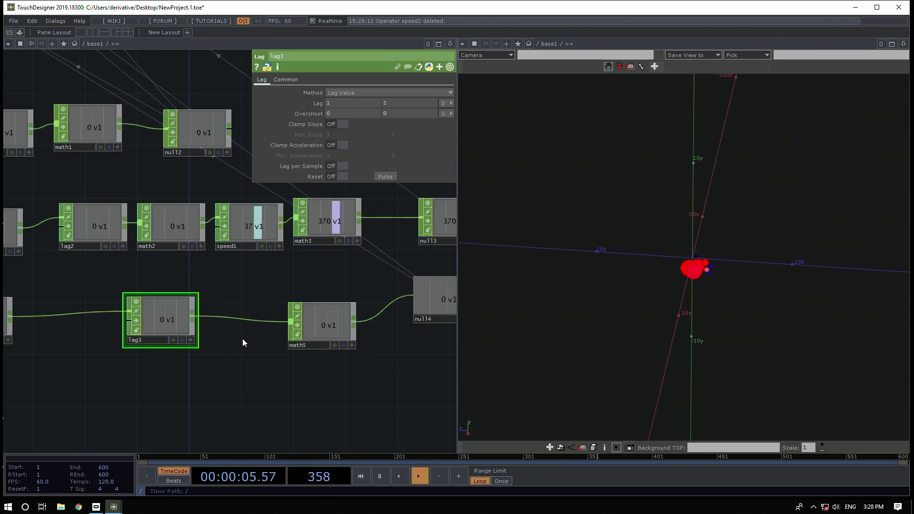
# Delete the math5 CHOP between lag3 and null4, testing the chain with the button component
pyautogui.click(336, 322)
pyautogui.scroll(-4, 307, 318)
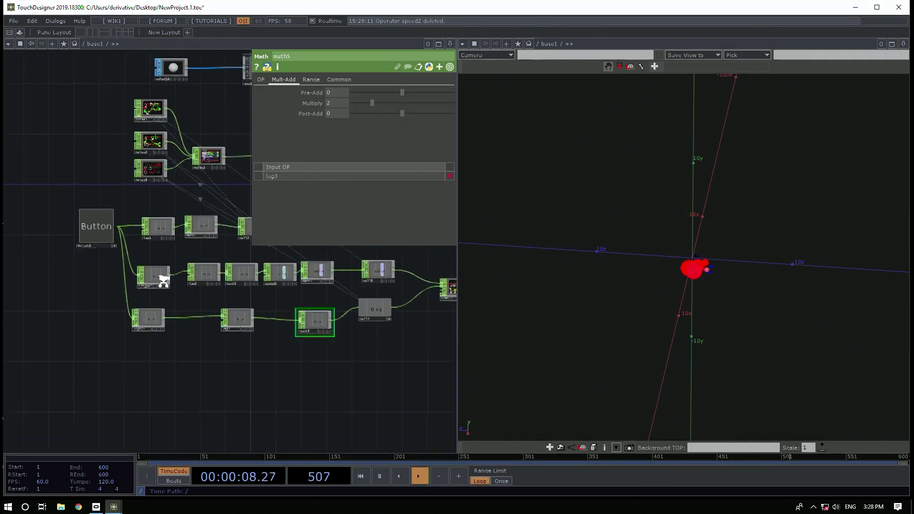
pyautogui.click(86, 221)
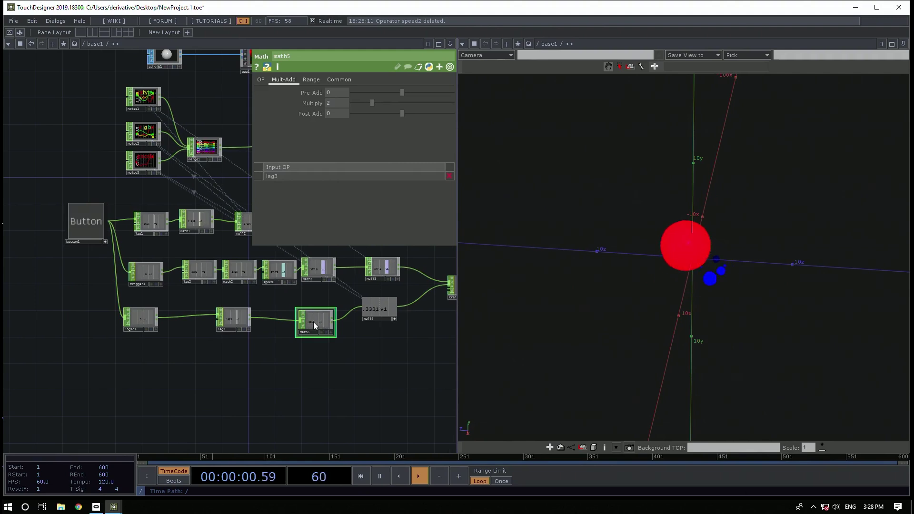
pyautogui.press('Delete')
pyautogui.click(82, 220)
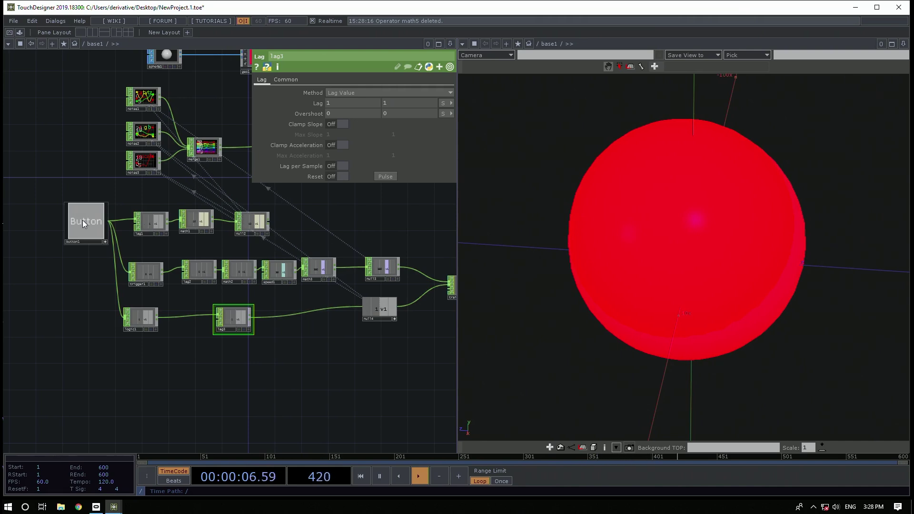
pyautogui.click(82, 220)
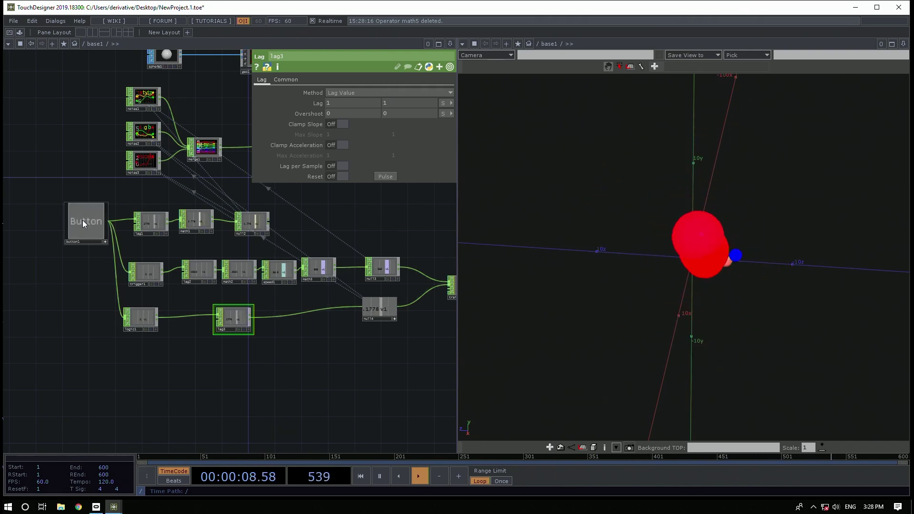
# Insert a Math CHOP between lag3 and null4, set its Multiply to .2 and trigger the button
pyautogui.rightClick(251, 317)
pyautogui.write('ma')
pyautogui.click(266, 258)
pyautogui.click(298, 309)
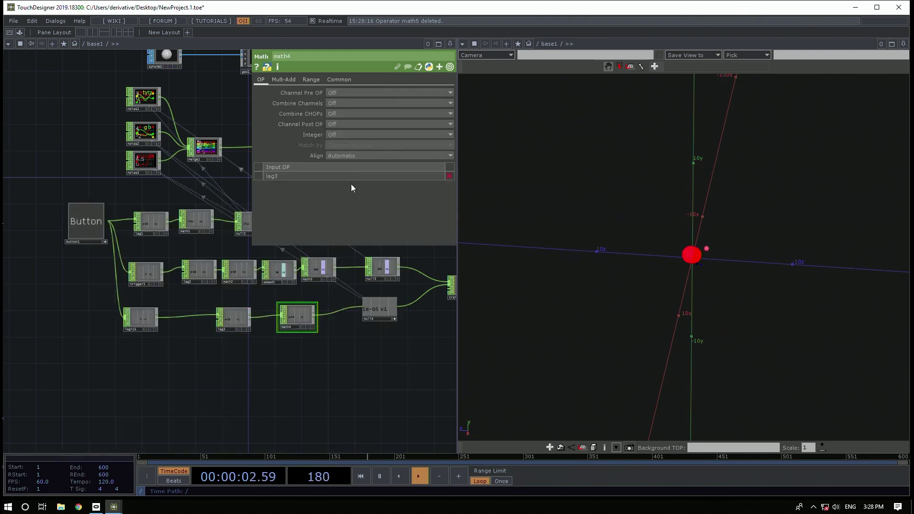
pyautogui.click(277, 80)
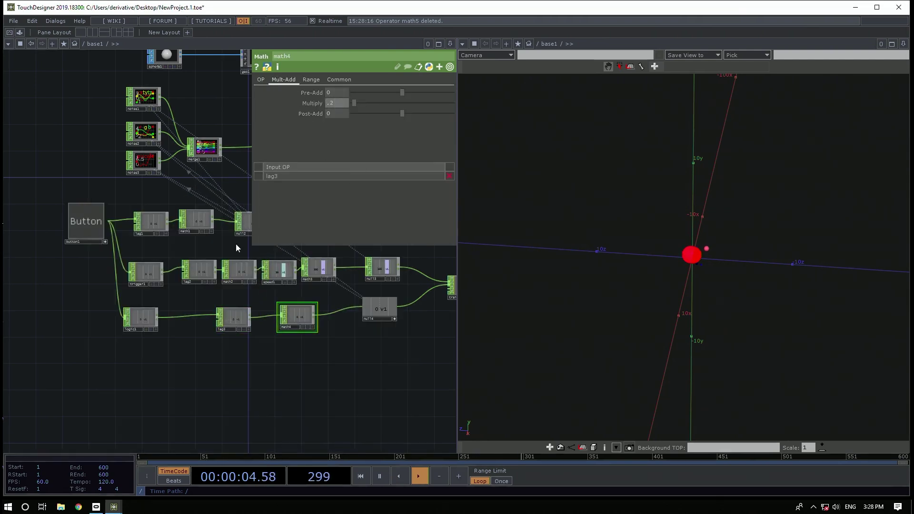
pyautogui.click(89, 233)
# Set noise3's Amplitude expression to op('null4')['v1']+1 and test it on the instanced spheres with the button component
pyautogui.moveTo(355, 375); pyautogui.dragTo(301, 384)
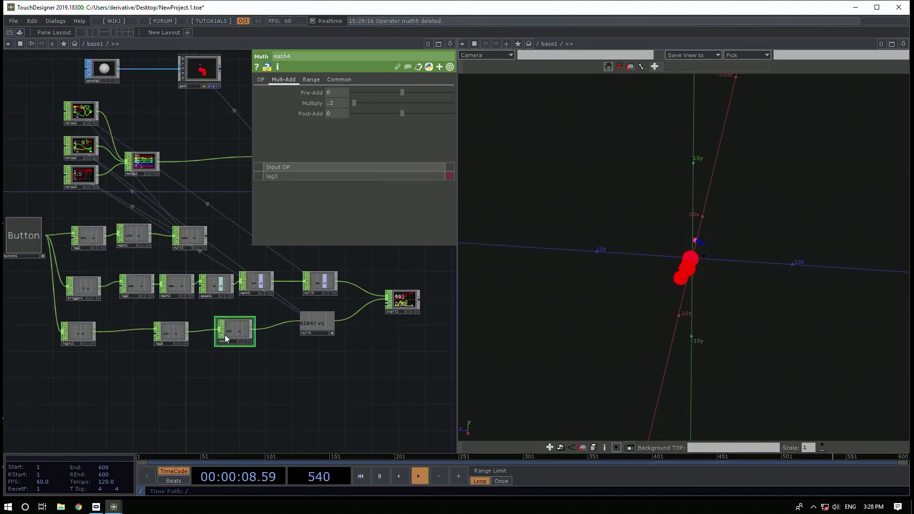
pyautogui.click(84, 180)
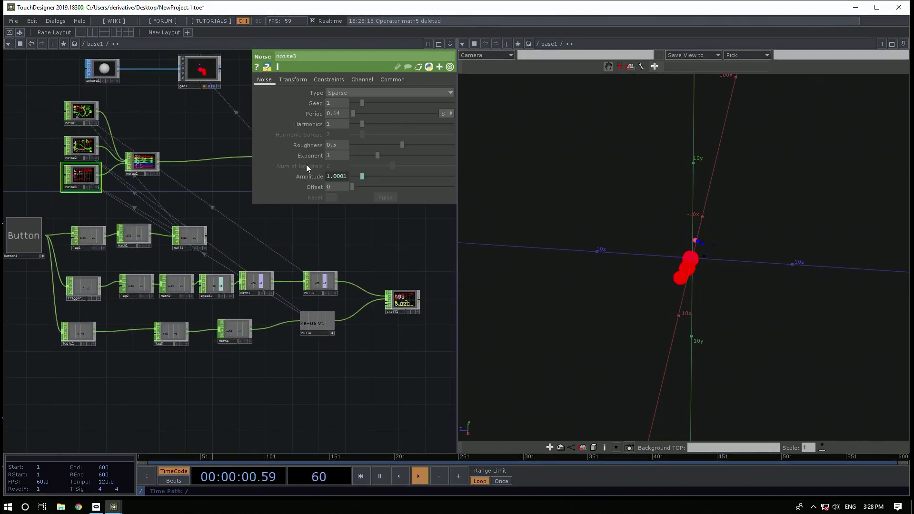
pyautogui.click(341, 177)
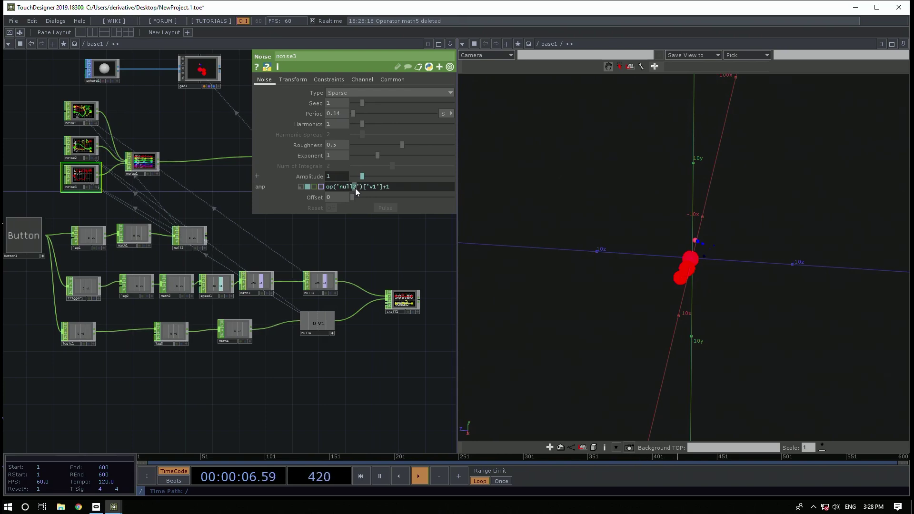
pyautogui.click(28, 241)
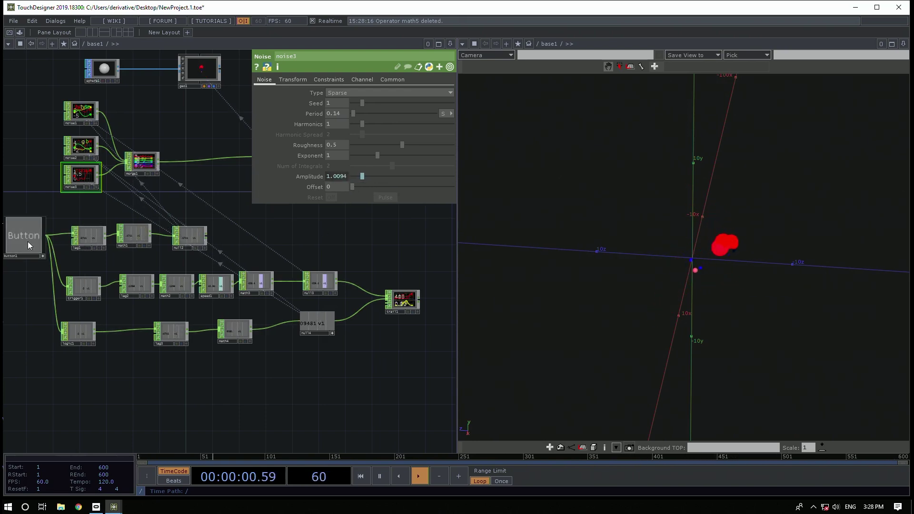
pyautogui.click(28, 241)
pyautogui.click(28, 242)
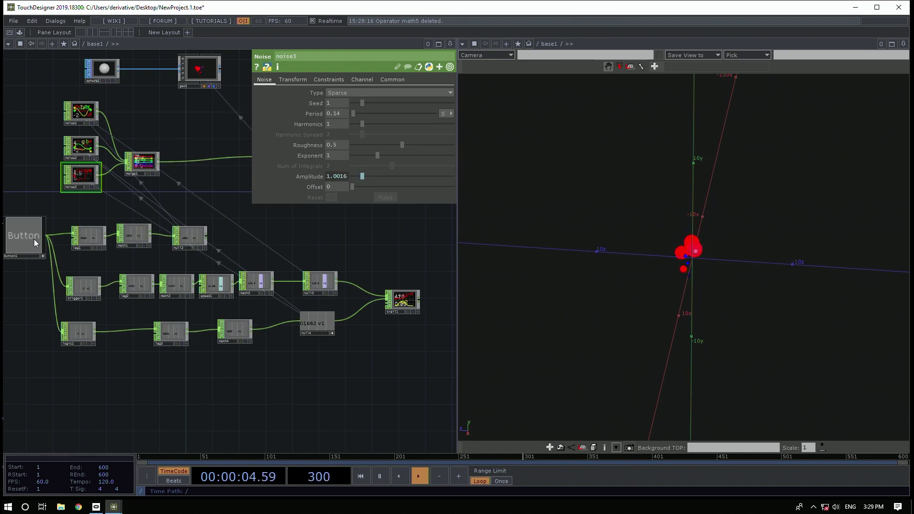
pyautogui.moveTo(598, 254); pyautogui.dragTo(709, 243)
pyautogui.moveTo(709, 243); pyautogui.dragTo(3, 246, button='middle')
pyautogui.click(22, 231)
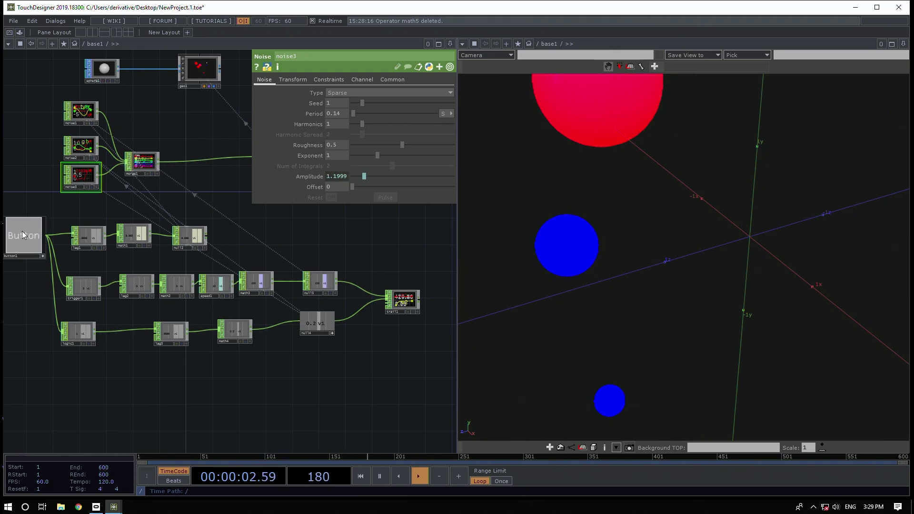
pyautogui.click(22, 231)
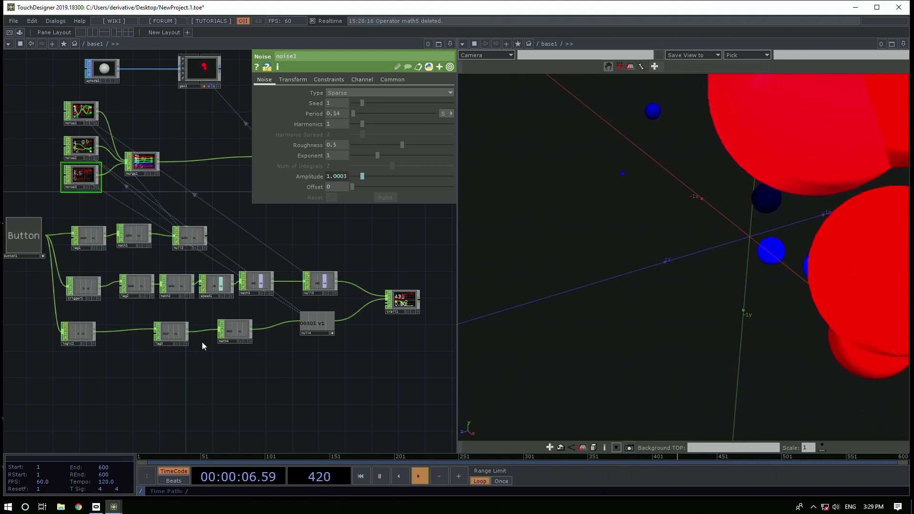
# Examine the null1 channels, geo1's instance settings and noise3's parameters to trace how the scale signal reaches the spheres
pyautogui.click(242, 332)
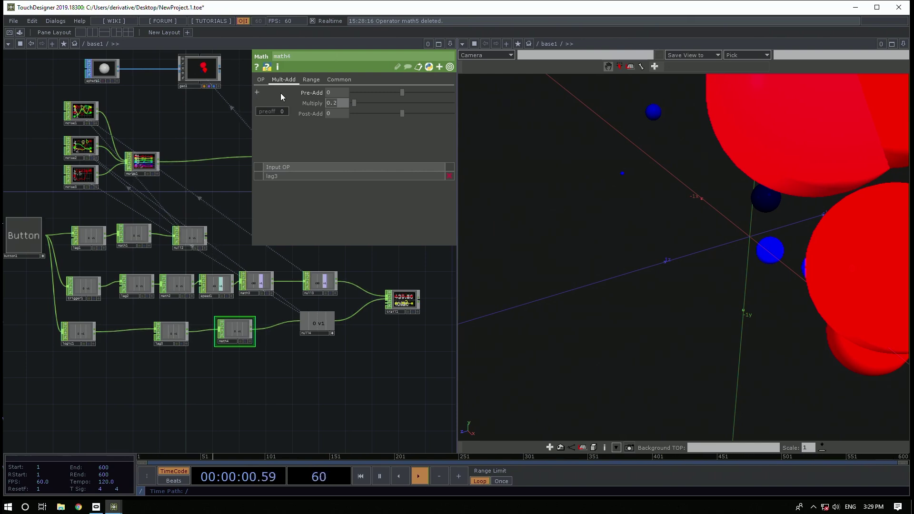
pyautogui.moveTo(418, 251); pyautogui.dragTo(233, 407)
pyautogui.moveTo(241, 350); pyautogui.dragTo(336, 343)
pyautogui.scroll(7, 177, 311)
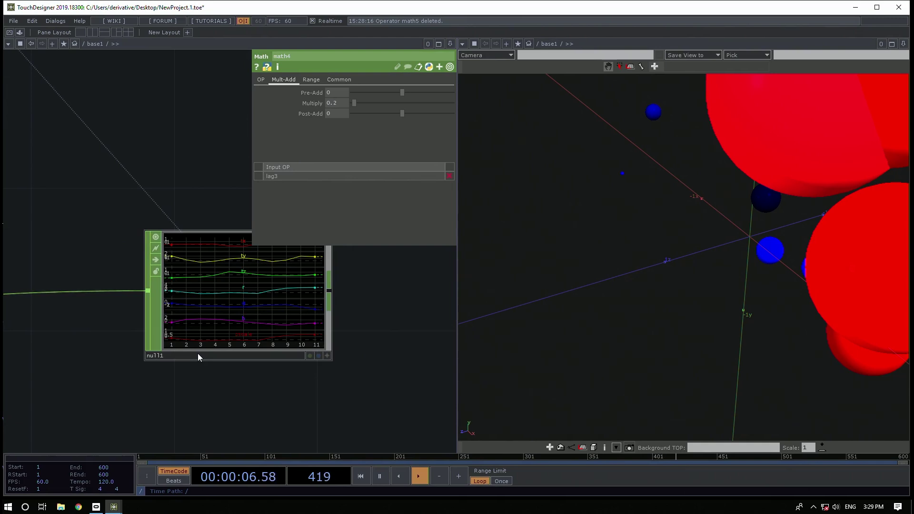
pyautogui.scroll(-4, 198, 353)
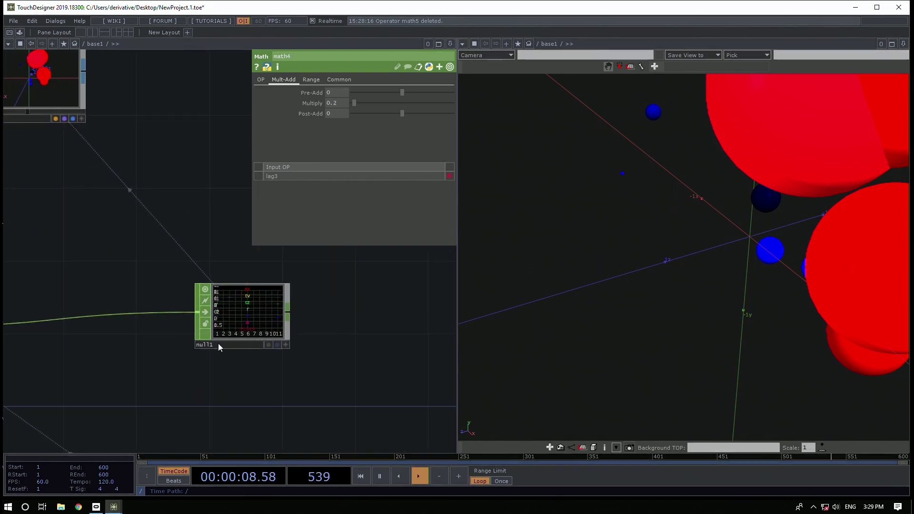
pyautogui.scroll(6, 225, 305)
pyautogui.scroll(-6, 238, 297)
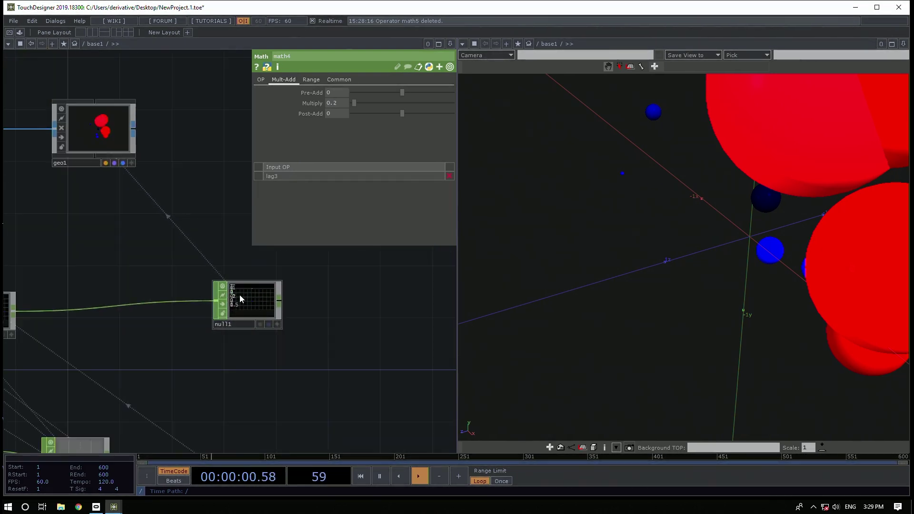
pyautogui.click(96, 119)
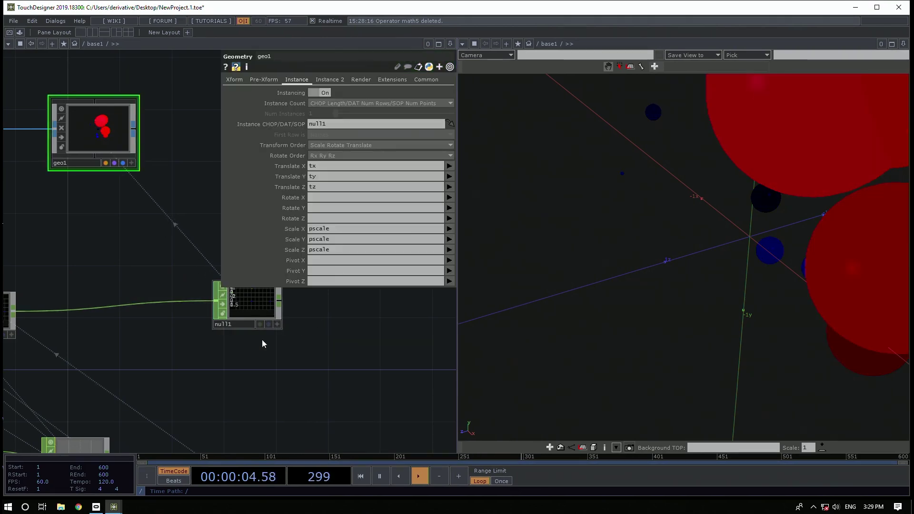
pyautogui.scroll(-5, 355, 351)
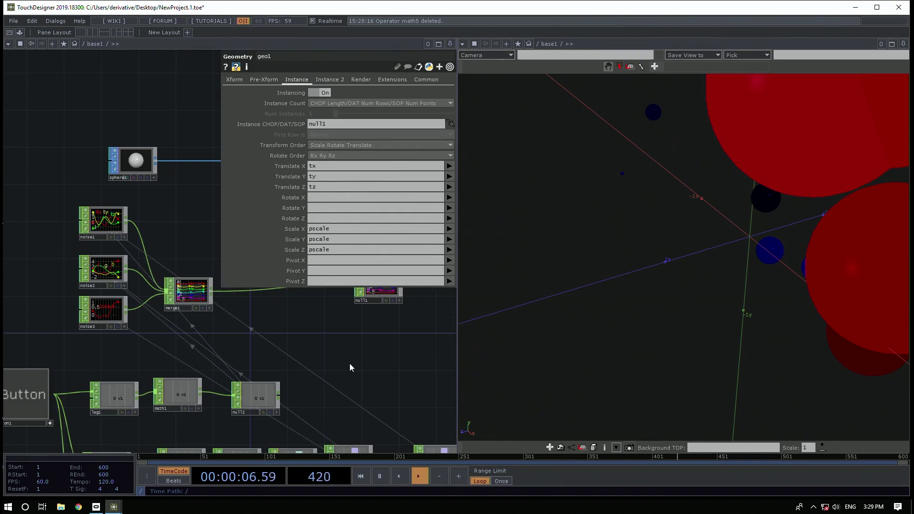
pyautogui.moveTo(350, 363); pyautogui.dragTo(302, 295)
pyautogui.click(67, 230)
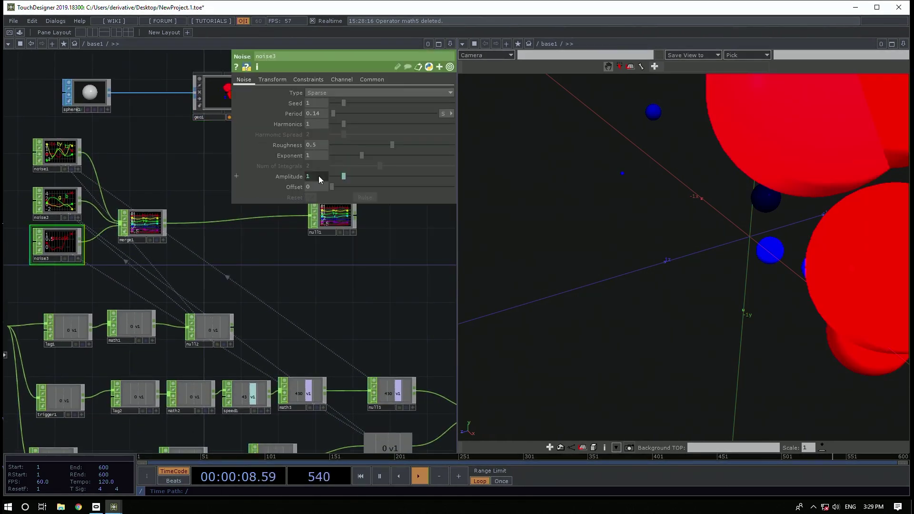
pyautogui.moveTo(354, 256); pyautogui.dragTo(331, 162)
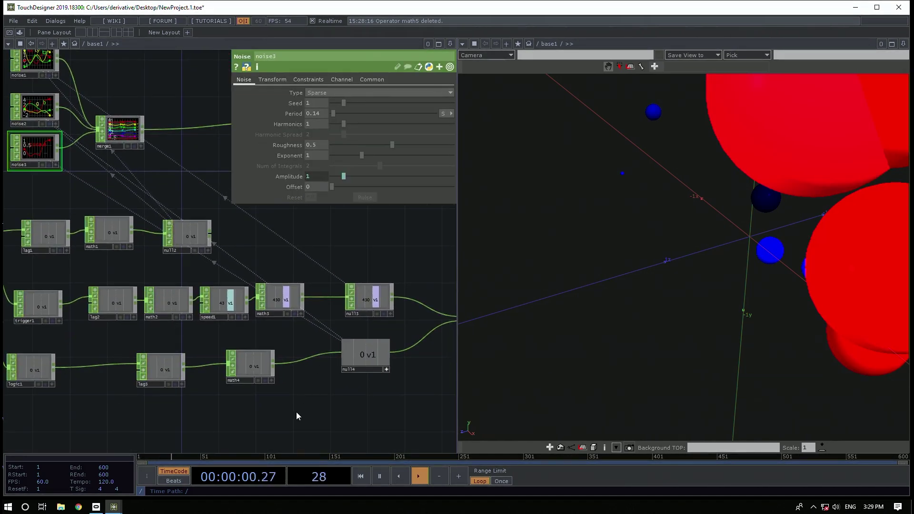
# Try a Multiply of 5 on math4 in the logic1 chain and trigger the button component
pyautogui.click(251, 364)
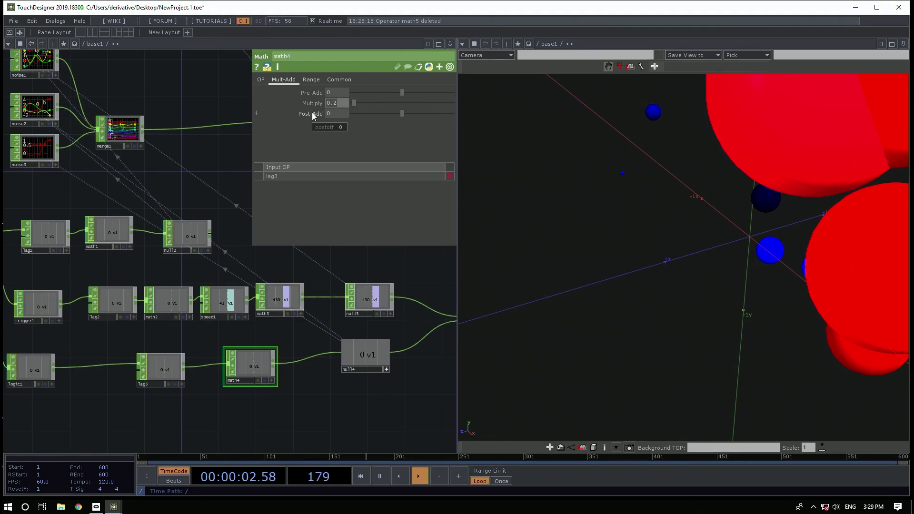
pyautogui.write('5')
pyautogui.press('Return')
pyautogui.moveTo(242, 156); pyautogui.dragTo(374, 139)
pyautogui.click(78, 214)
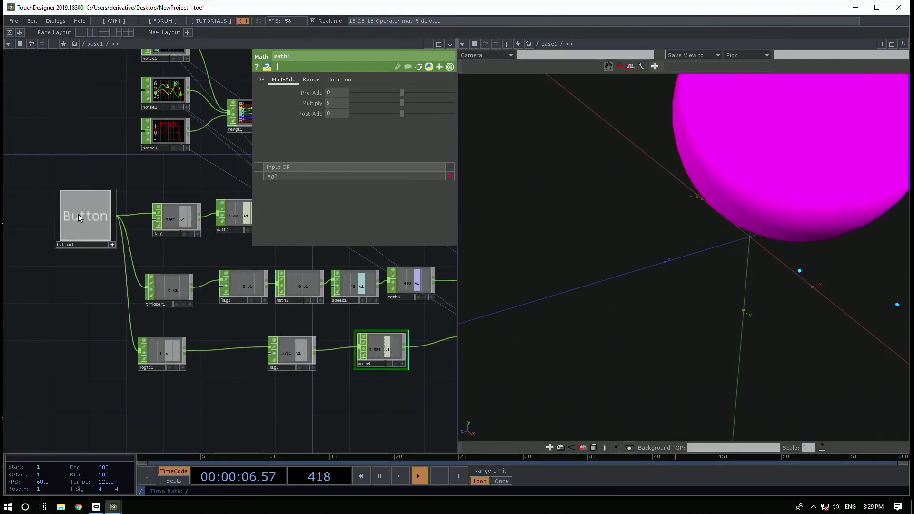
pyautogui.click(78, 215)
# Set math4's Multiply to 1 and test the spheres' scaling with the button component
pyautogui.moveTo(333, 105); pyautogui.dragTo(248, 103)
pyautogui.write('1')
pyautogui.press('Return')
pyautogui.click(86, 219)
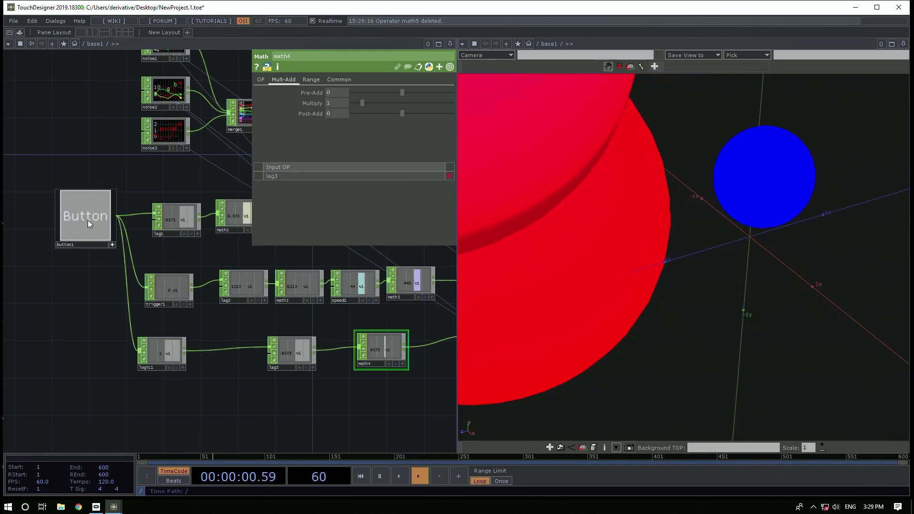
pyautogui.click(87, 220)
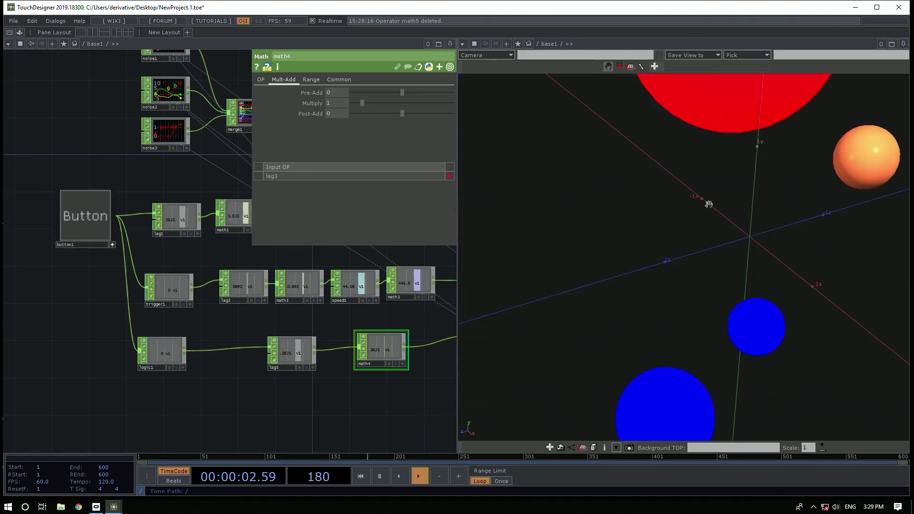
pyautogui.scroll(-5, 689, 267)
pyautogui.moveTo(614, 289); pyautogui.dragTo(663, 310)
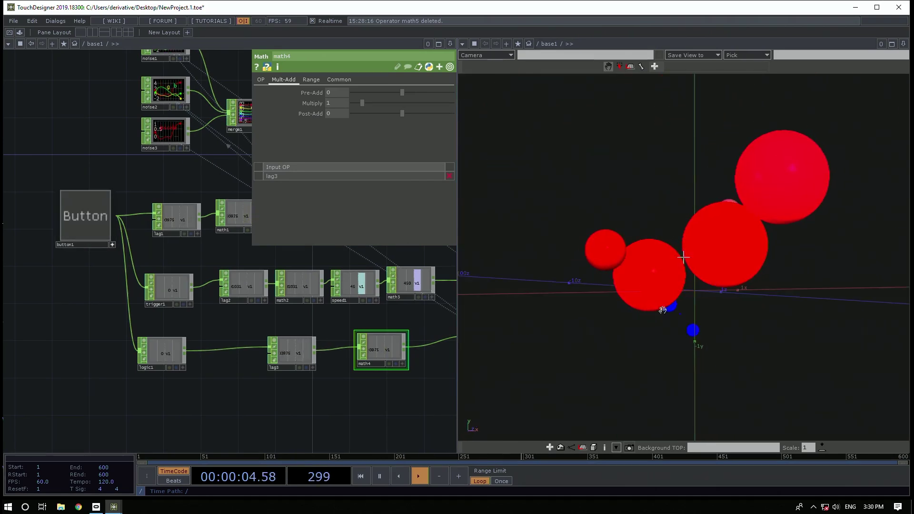
pyautogui.click(77, 212)
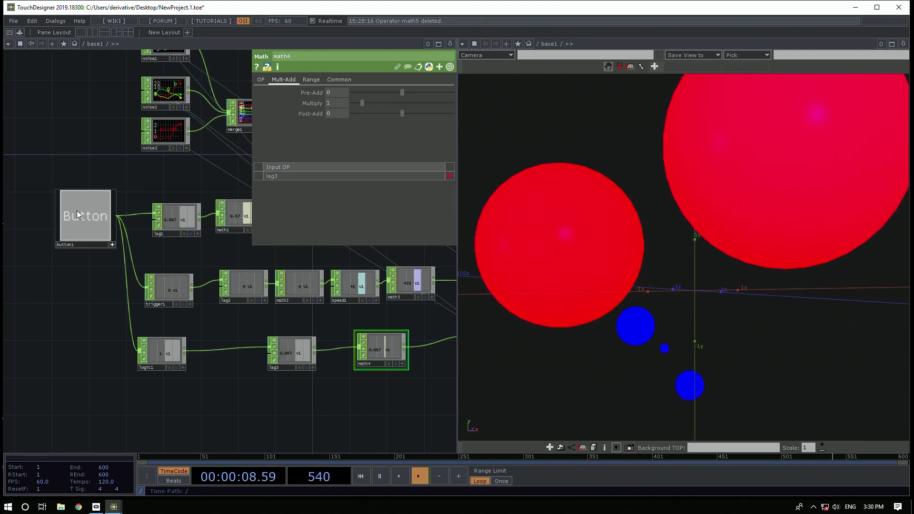
pyautogui.click(76, 210)
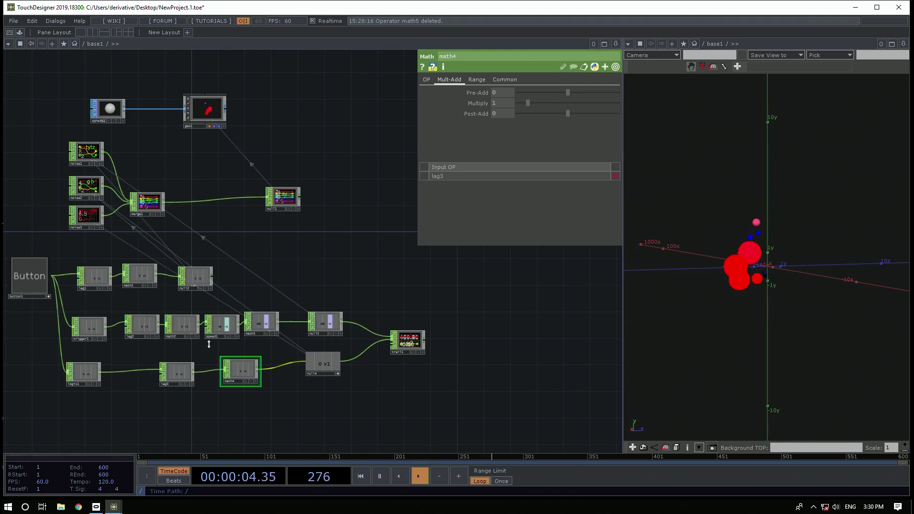
# Rearrange the network so the noises stand above null3 and null4, with sphere1 closer to geo1
pyautogui.click(96, 157)
pyautogui.moveTo(41, 87); pyautogui.dragTo(511, 197)
pyautogui.moveTo(503, 278); pyautogui.dragTo(324, 318)
pyautogui.moveTo(257, 147); pyautogui.dragTo(341, 144)
pyautogui.moveTo(255, 306); pyautogui.dragTo(306, 296)
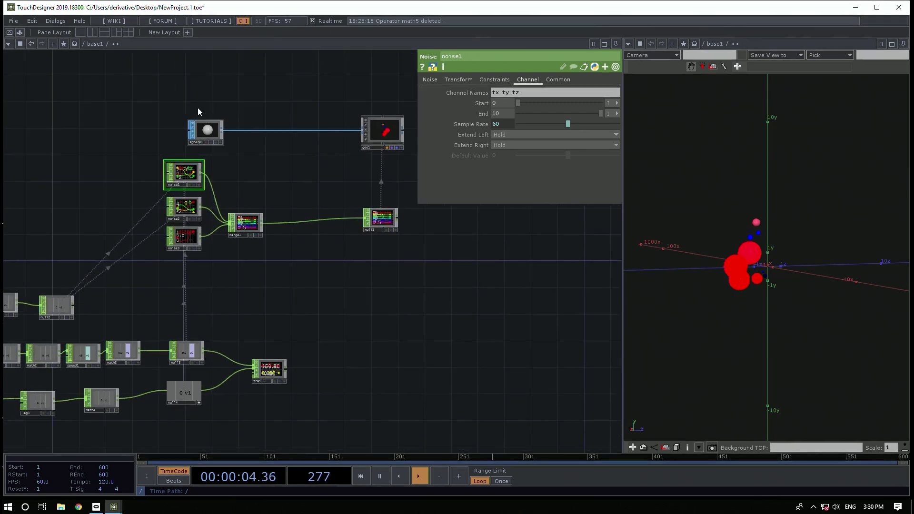
pyautogui.moveTo(208, 131); pyautogui.dragTo(315, 130)
pyautogui.moveTo(309, 289); pyautogui.dragTo(374, 286)
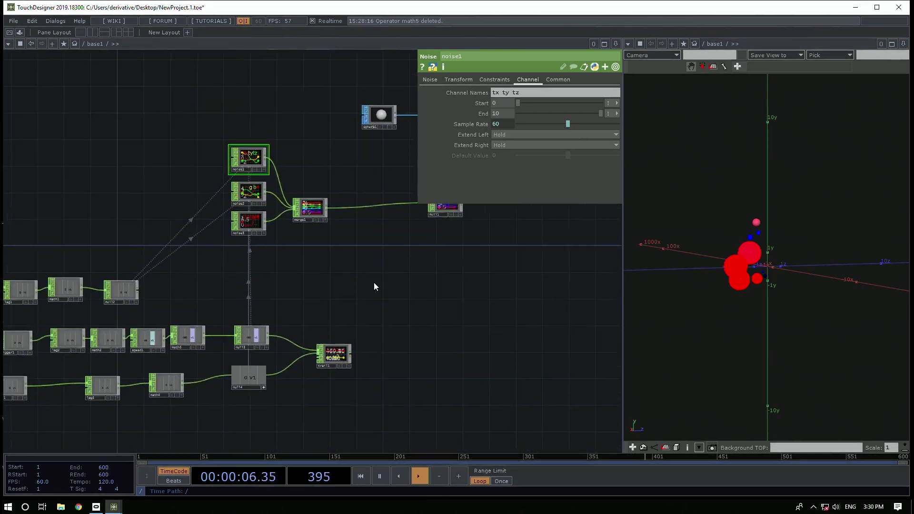
# Delete the trail1 CHOP fed by null3 and null4
pyautogui.scroll(-2, 369, 294)
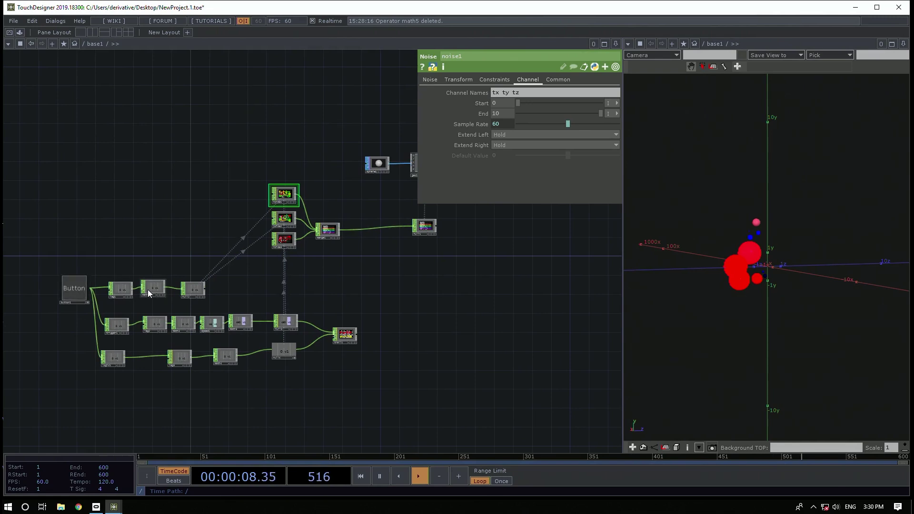
pyautogui.scroll(2, 131, 296)
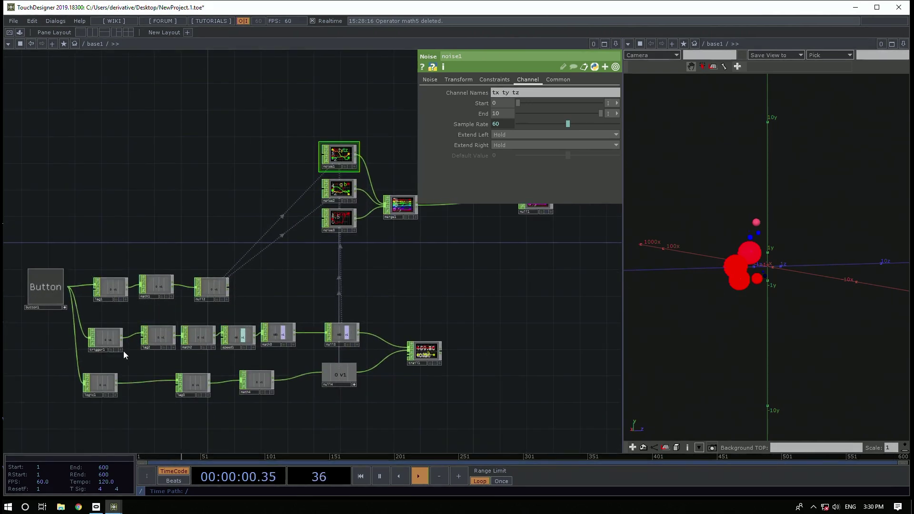
pyautogui.click(433, 356)
pyautogui.press('Delete')
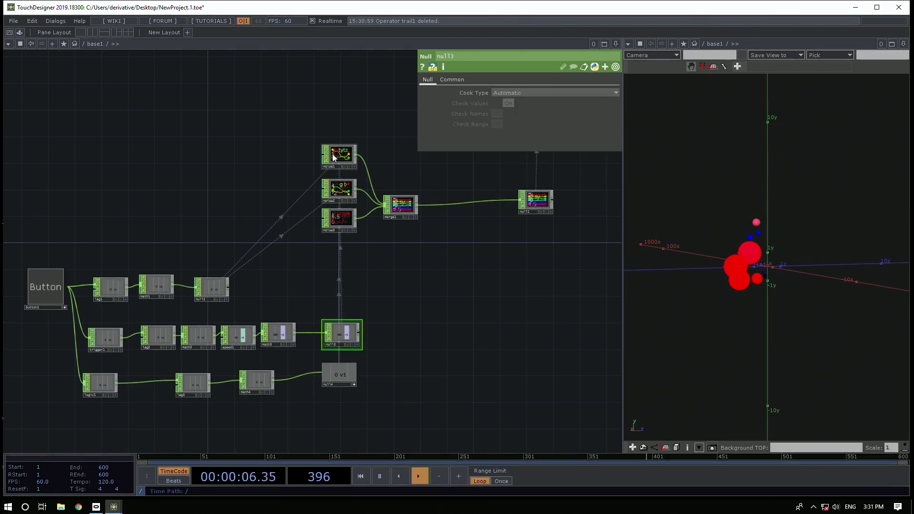
# Review the parameters of noise1, noise2 and noise3 and the instance settings of geo1
pyautogui.scroll(6, 342, 153)
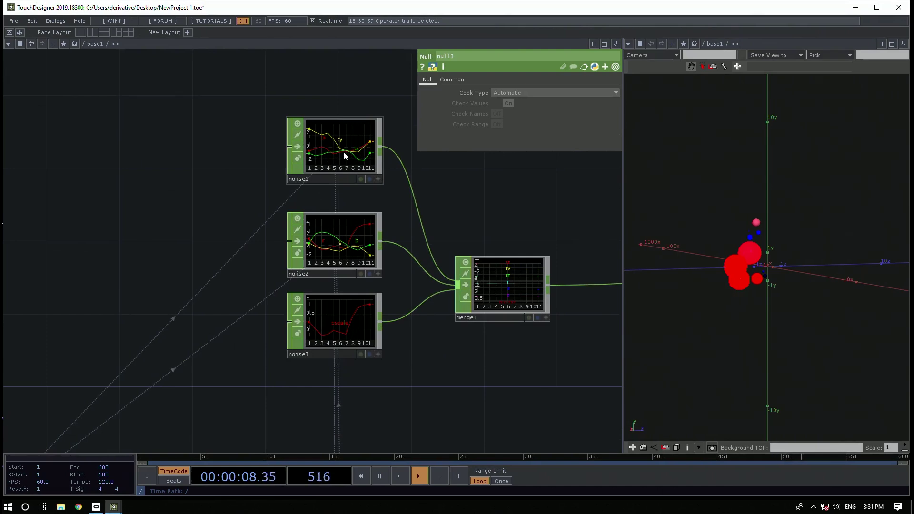
pyautogui.click(341, 153)
pyautogui.click(326, 242)
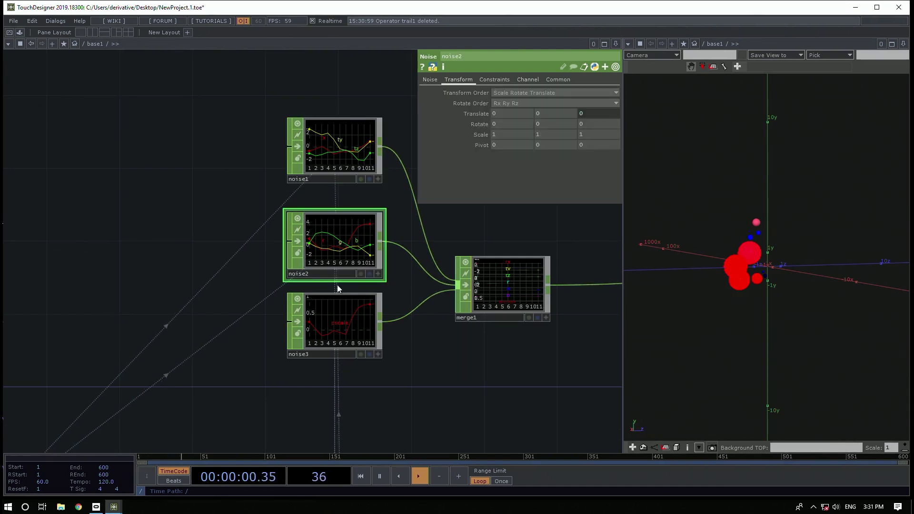
pyautogui.click(355, 329)
pyautogui.scroll(-5, 221, 336)
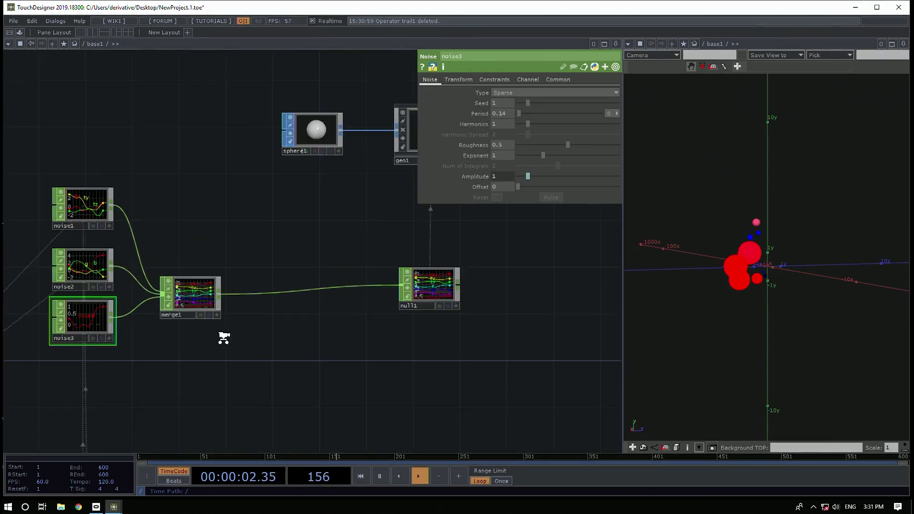
pyautogui.click(353, 223)
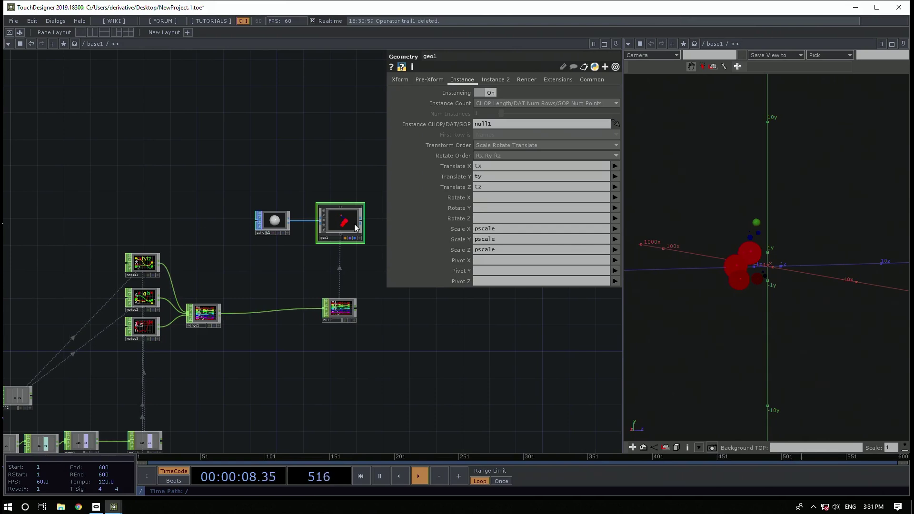
# Deactivate null4's viewer and align the node with math4 in the logic1 chain
pyautogui.click(255, 458)
pyautogui.press('space')
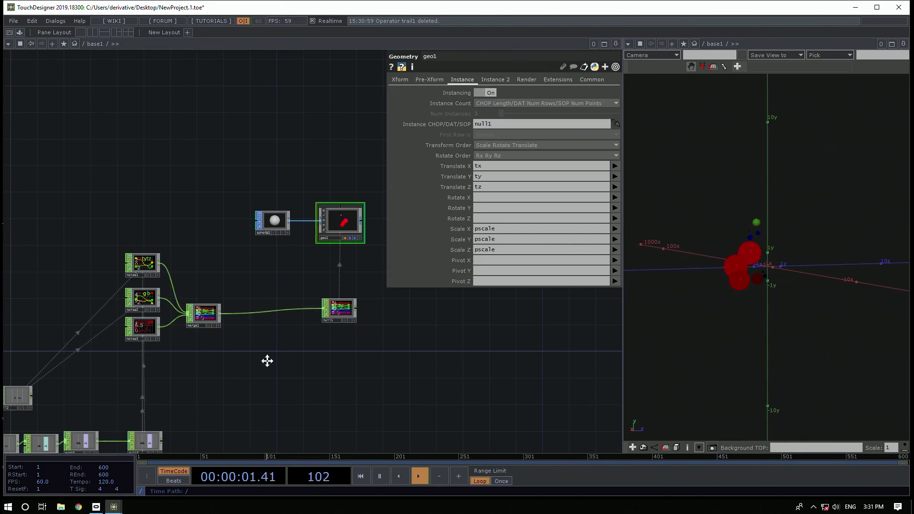
pyautogui.moveTo(252, 414); pyautogui.dragTo(276, 307)
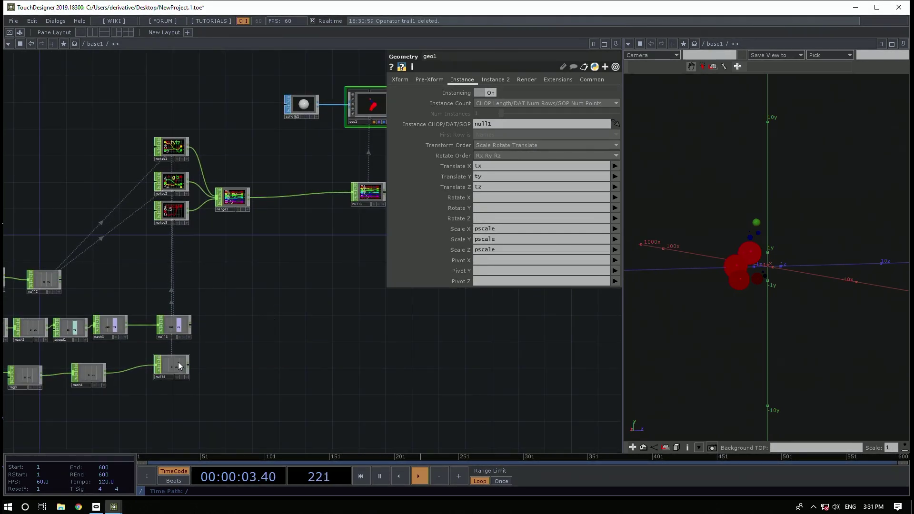
pyautogui.scroll(-4, 179, 369)
pyautogui.moveTo(230, 374); pyautogui.dragTo(285, 371)
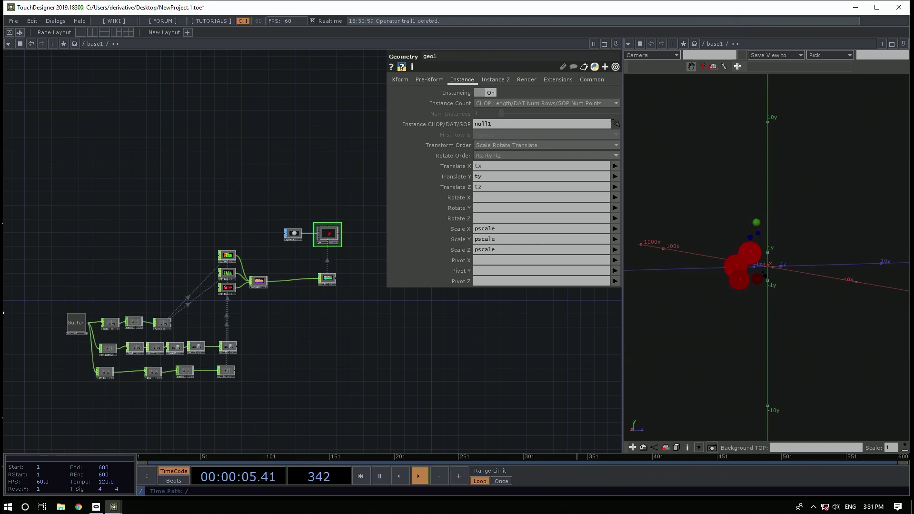
pyautogui.scroll(6, 51, 320)
pyautogui.moveTo(25, 291); pyautogui.dragTo(15, 264)
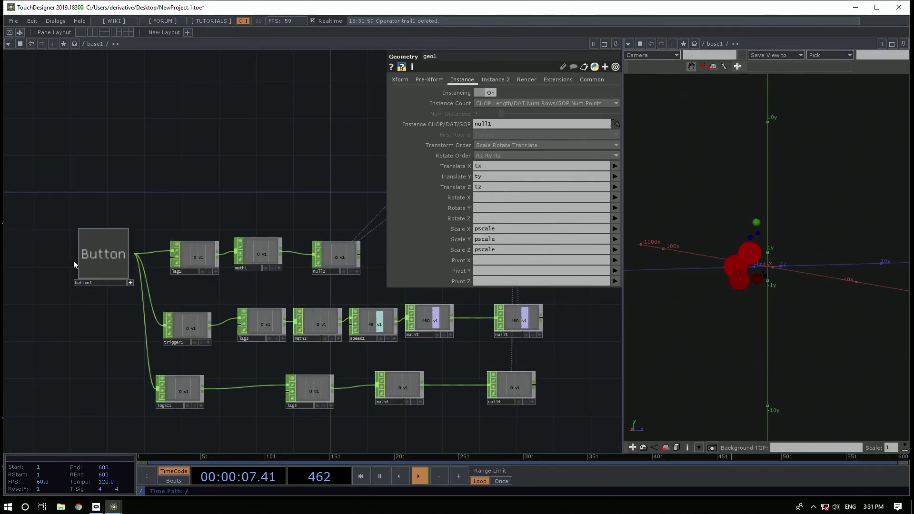
# Trigger button1 several times to examine how the chains and spheres respond, and inspect logic1's parameters
pyautogui.click(86, 249)
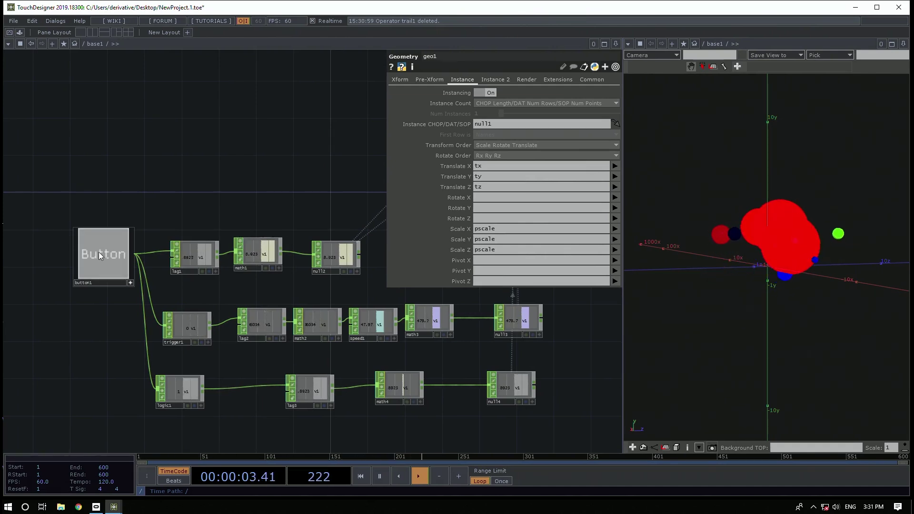
pyautogui.click(98, 252)
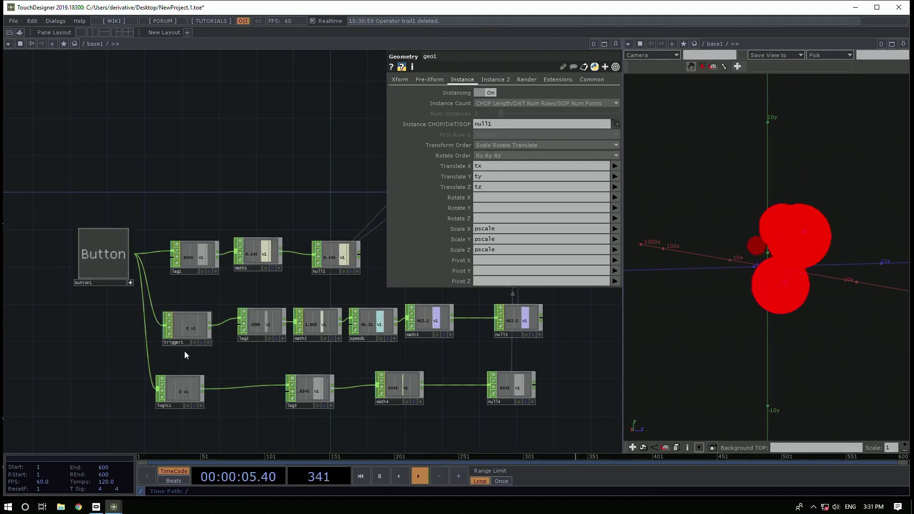
pyautogui.click(185, 393)
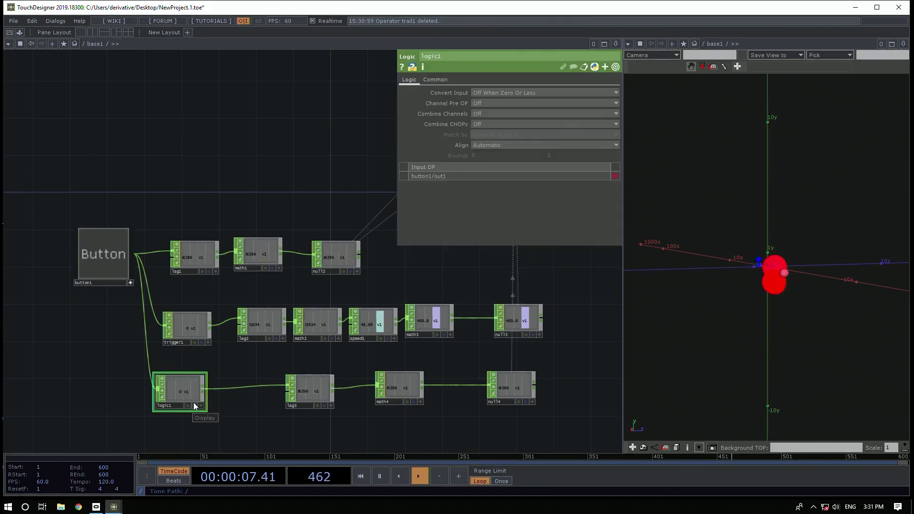
pyautogui.moveTo(148, 374); pyautogui.dragTo(193, 383)
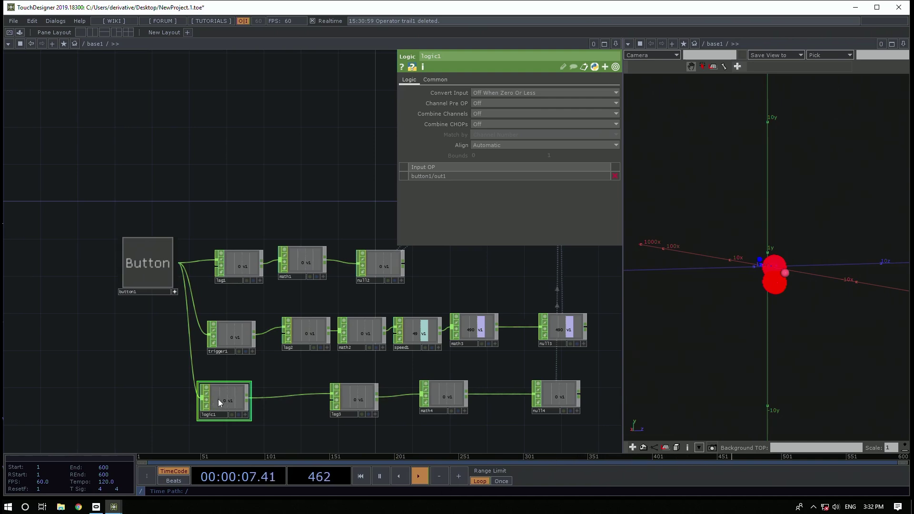
pyautogui.scroll(2, 221, 403)
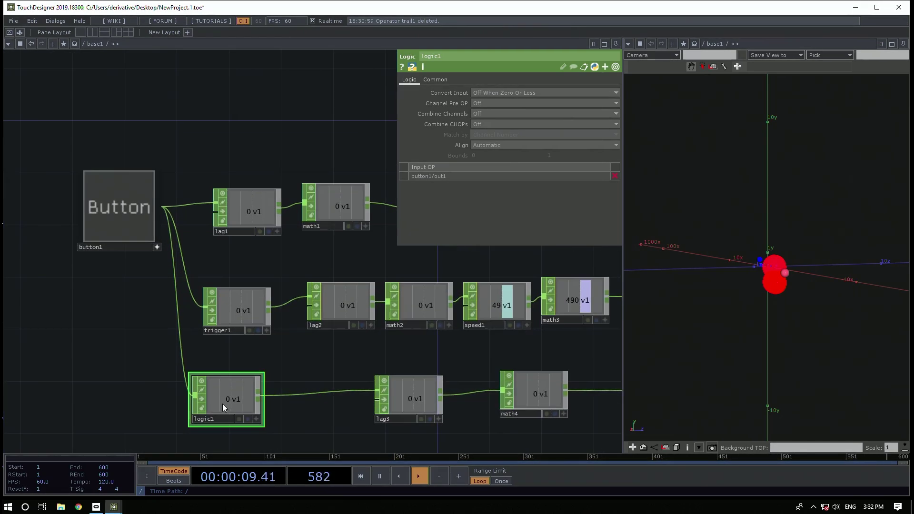
pyautogui.scroll(-2, 222, 404)
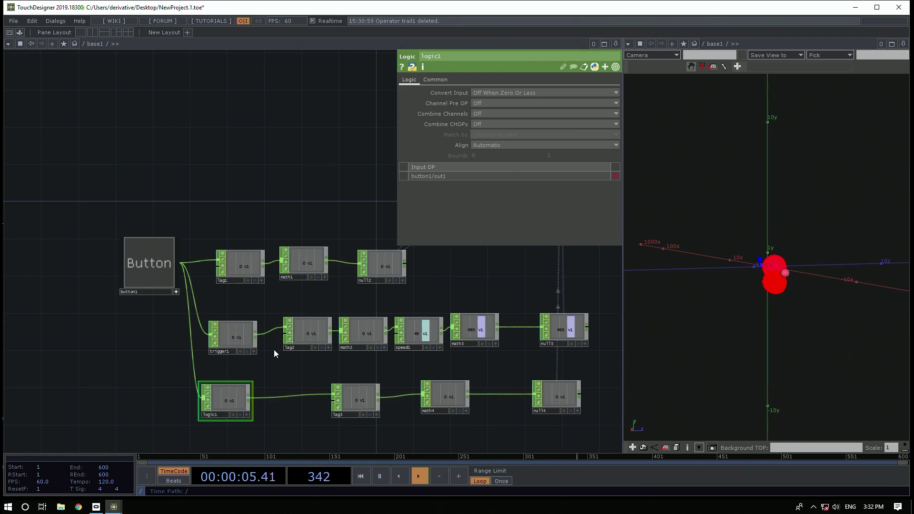
pyautogui.click(142, 274)
pyautogui.click(141, 274)
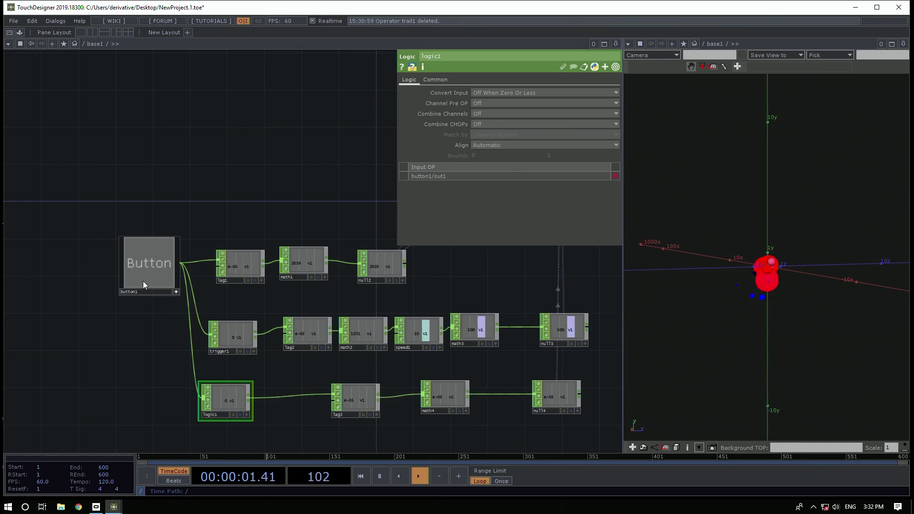
pyautogui.click(142, 284)
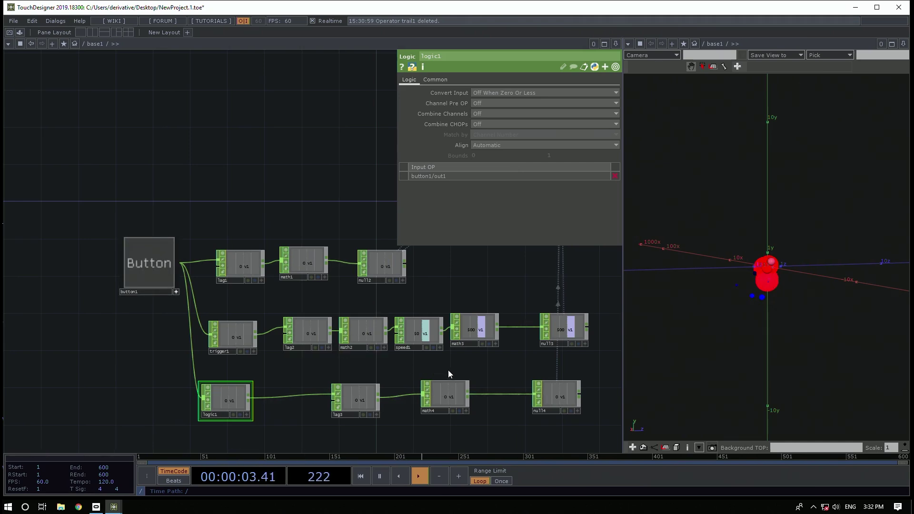
# Inspect the expression driving noise3's Amplitude from null4
pyautogui.scroll(-3, 377, 384)
pyautogui.click(432, 410)
pyautogui.moveTo(490, 384); pyautogui.dragTo(494, 404)
pyautogui.click(440, 266)
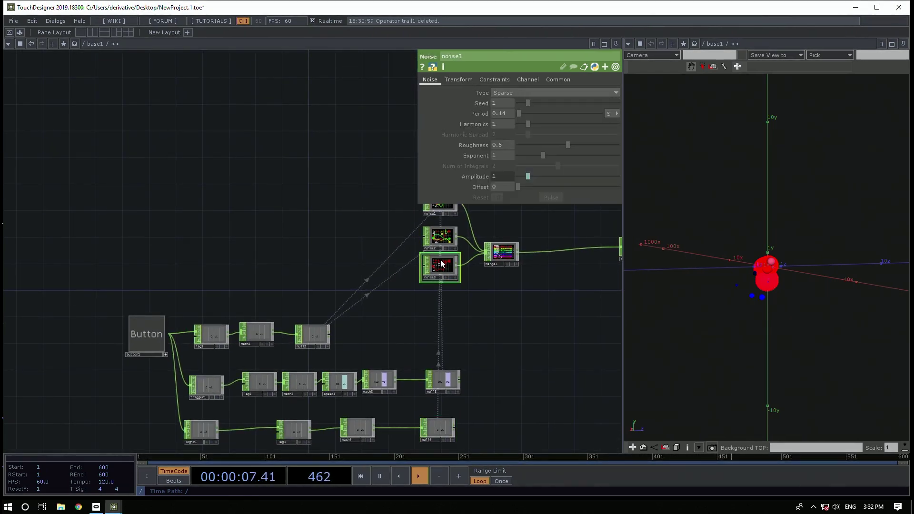
pyautogui.click(497, 175)
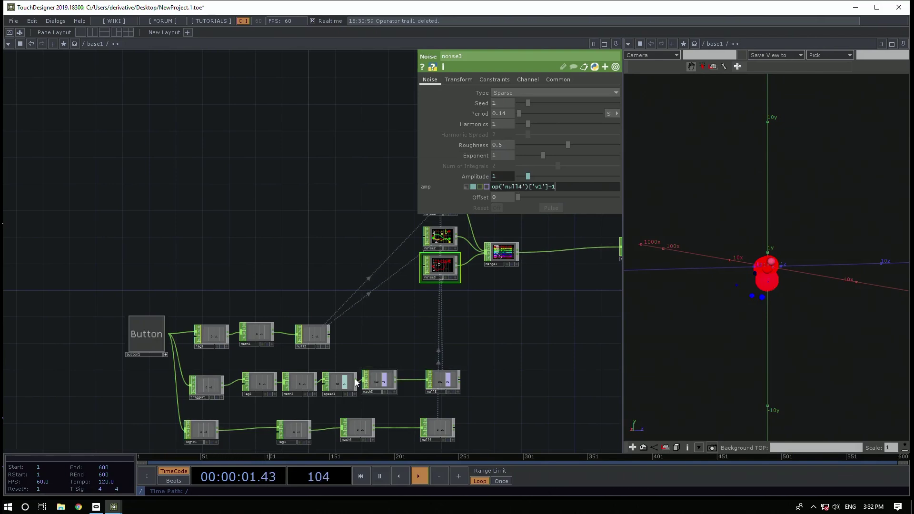
# Try removing logic1 from the chain feeding lag3, and undo the deletion
pyautogui.click(195, 436)
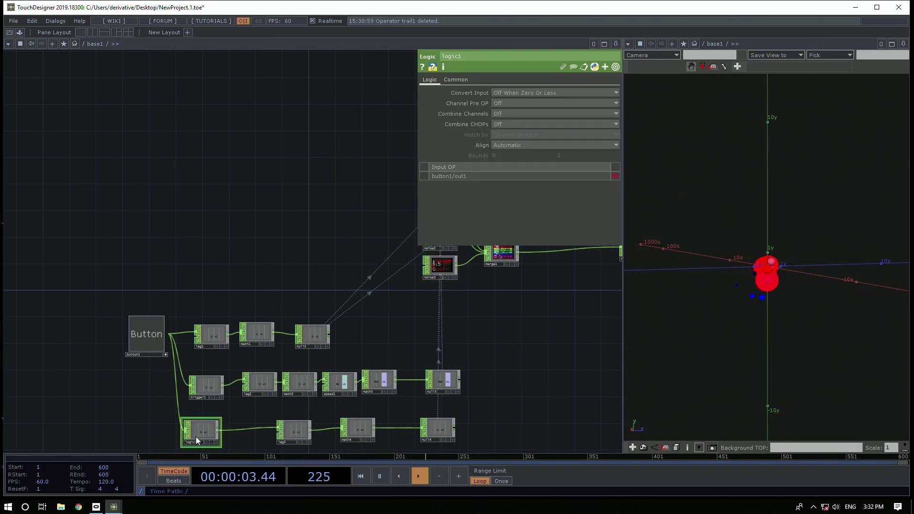
pyautogui.press('Delete')
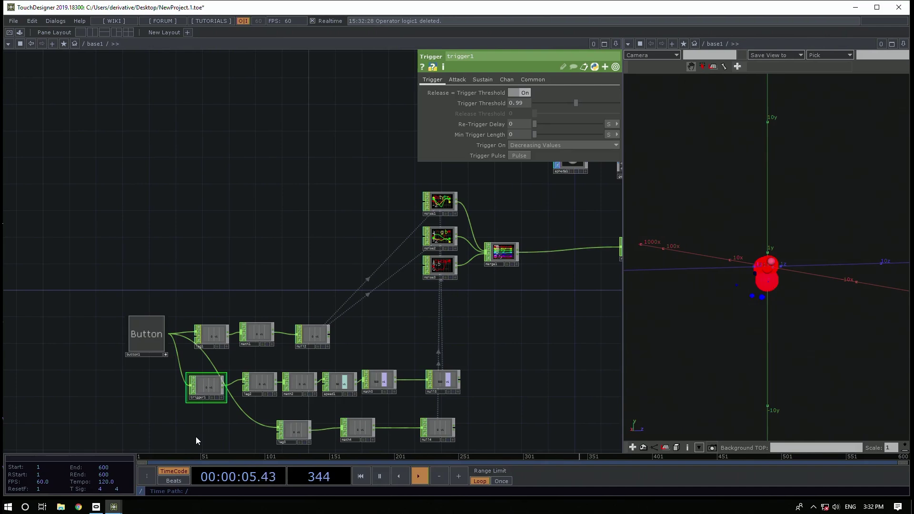
pyautogui.hotkey('ctrl', 'z')
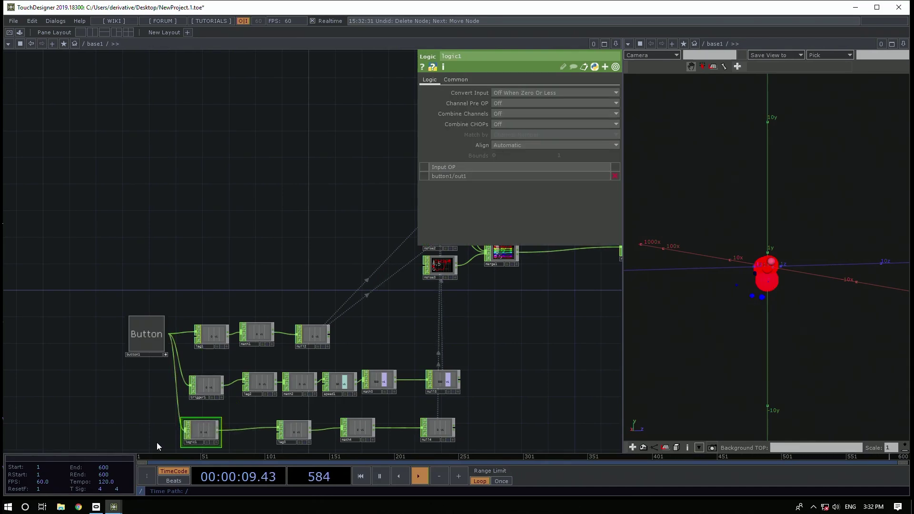
# Trigger button1 again to observe the spheres' reaction with logic1 in place, and view the button's parameters
pyautogui.click(163, 325)
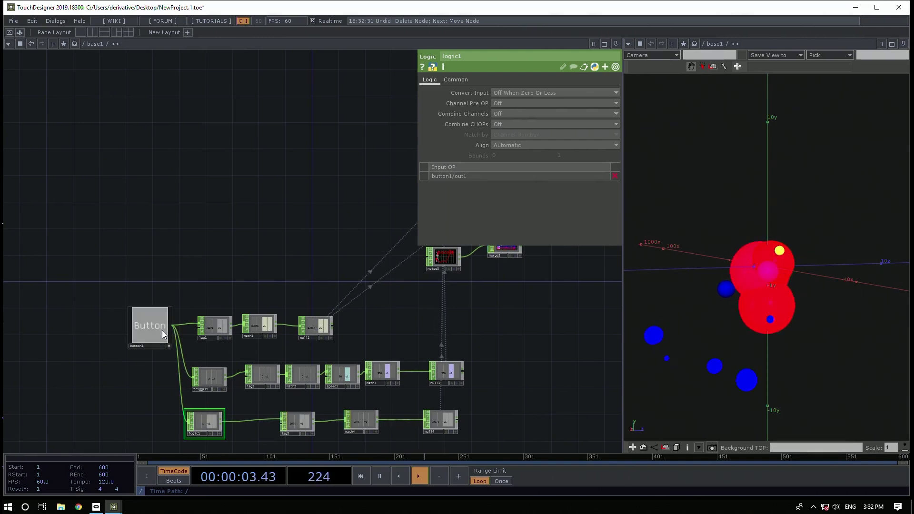
pyautogui.click(161, 330)
pyautogui.click(148, 330)
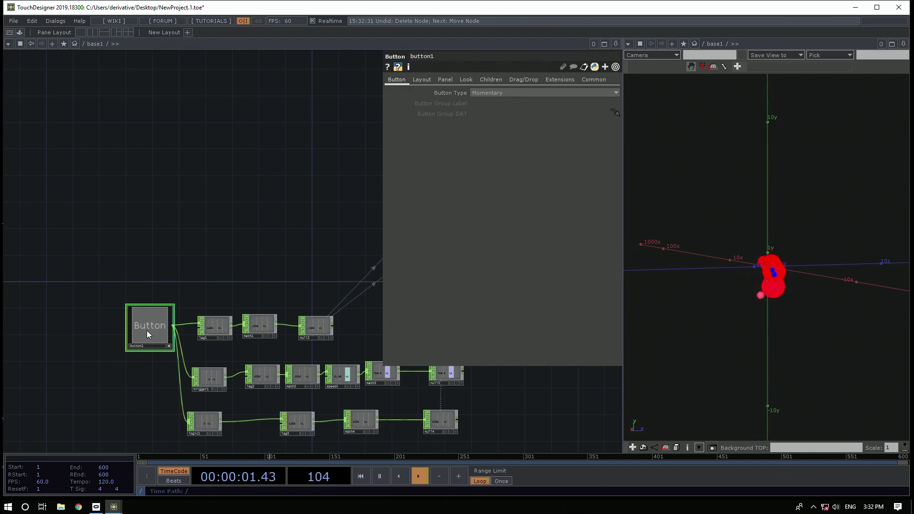
pyautogui.click(147, 331)
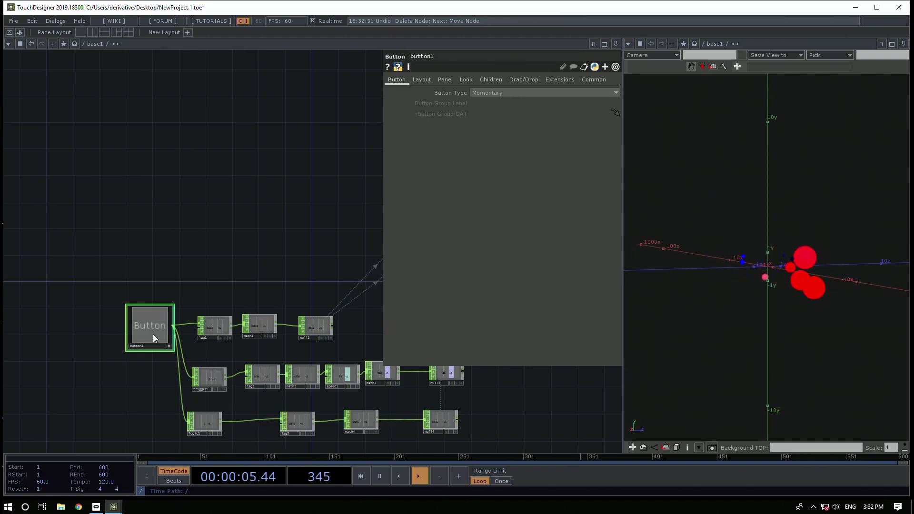
# Change noise3's Amplitude expression to op('null4')['v1']+2 to try larger spheres
pyautogui.moveTo(261, 236); pyautogui.dragTo(51, 258)
pyautogui.scroll(-3, 52, 258)
pyautogui.scroll(5, 192, 259)
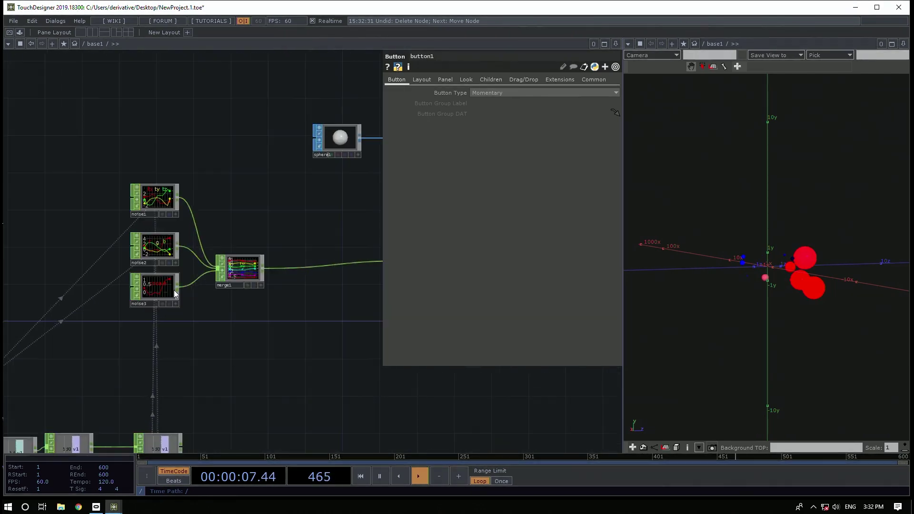
pyautogui.click(166, 293)
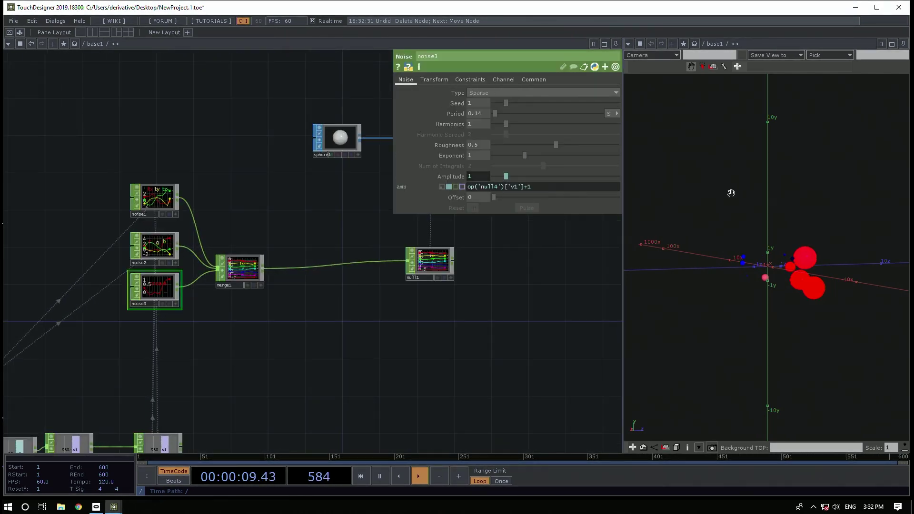
pyautogui.write('2')
pyautogui.press('Return')
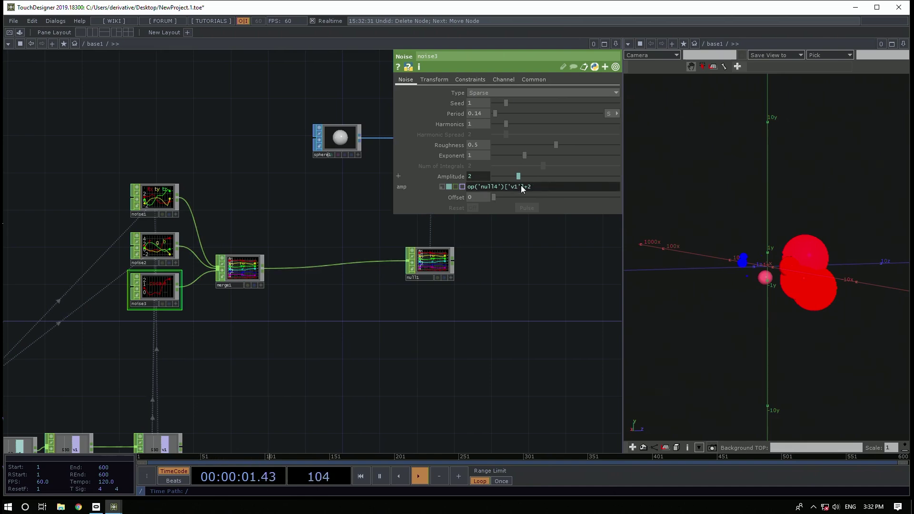
pyautogui.scroll(-3, 457, 312)
pyautogui.scroll(-1, 457, 312)
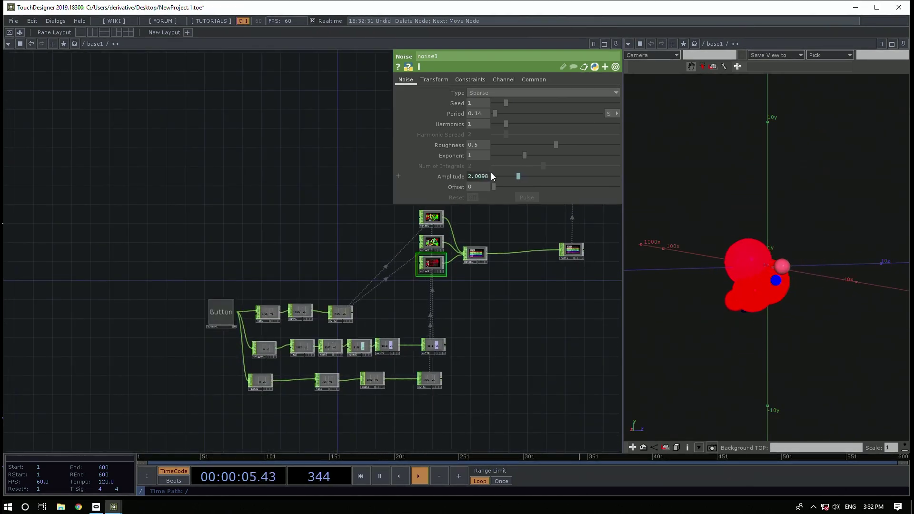
# Try an offset of .15 in noise3's Amplitude expression, and set it to op('null4')['v1']+1
pyautogui.click(475, 176)
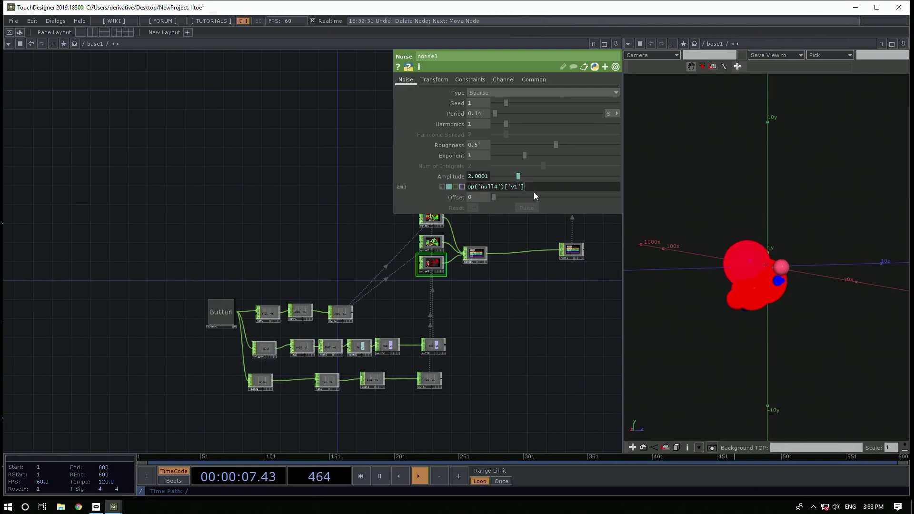
pyautogui.click(530, 185)
pyautogui.write('+')
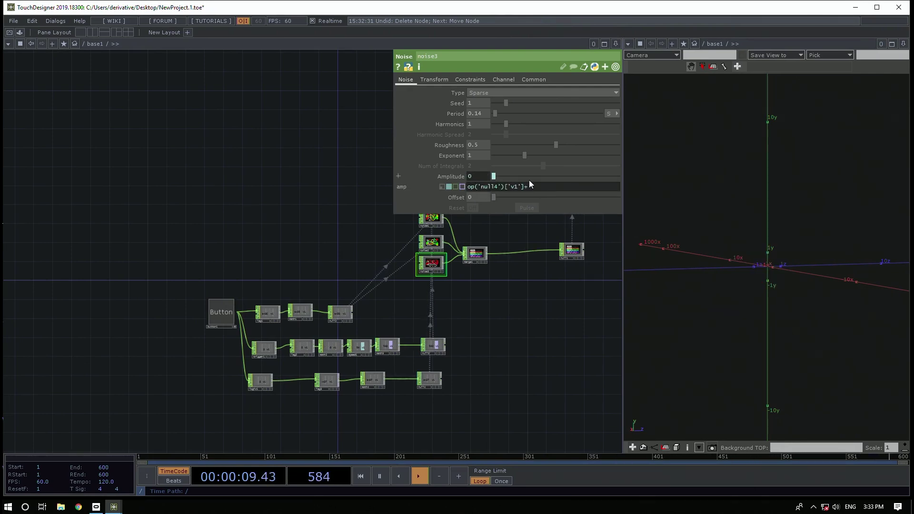
pyautogui.write('.1')
pyautogui.write('5')
pyautogui.moveTo(528, 188); pyautogui.dragTo(539, 187)
pyautogui.write('1')
pyautogui.press('Return')
# Set noise1's Amplitude expression to op('null2')['v1']+2
pyautogui.moveTo(300, 279); pyautogui.dragTo(242, 311)
pyautogui.scroll(3, 382, 250)
pyautogui.click(374, 249)
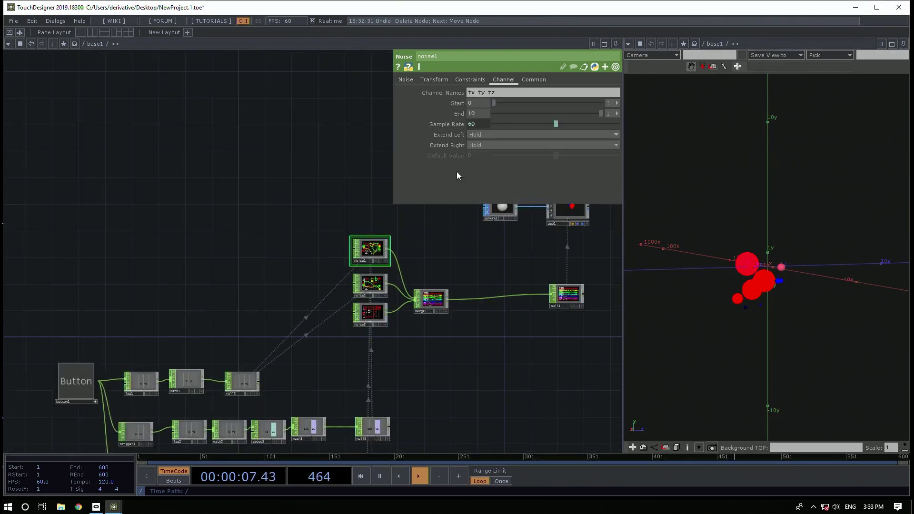
pyautogui.click(404, 80)
pyautogui.click(477, 175)
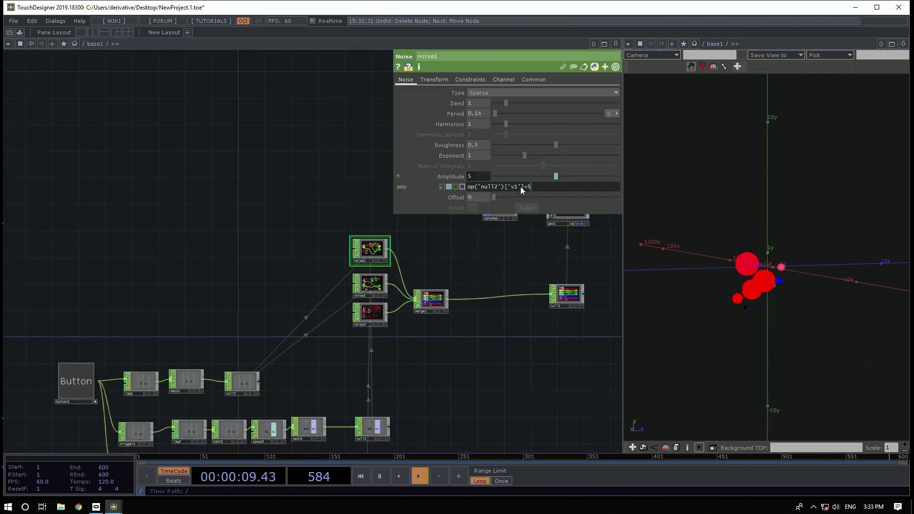
pyautogui.moveTo(526, 188); pyautogui.dragTo(547, 189)
pyautogui.write('2')
pyautogui.press('Return')
# Trigger button1 to check how the spheres spread with noise1's adjusted amplitude
pyautogui.moveTo(115, 312); pyautogui.dragTo(139, 261)
pyautogui.click(102, 328)
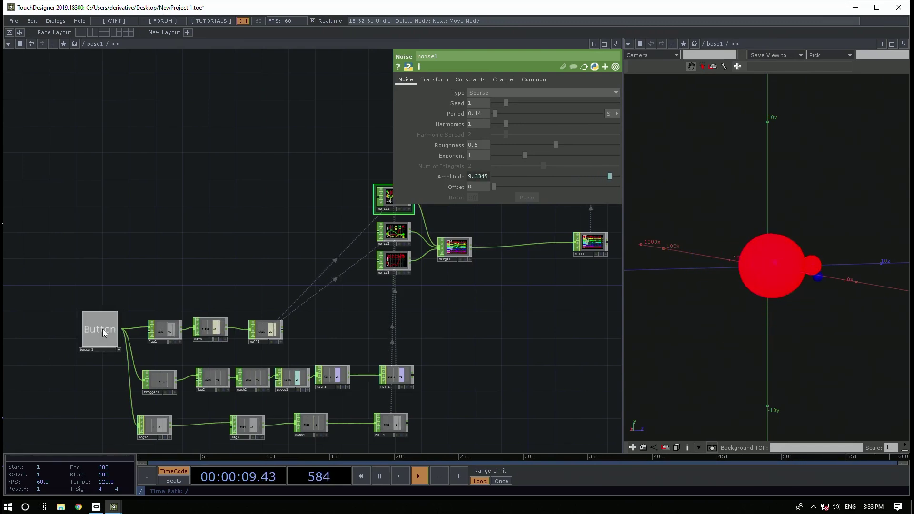
pyautogui.click(102, 329)
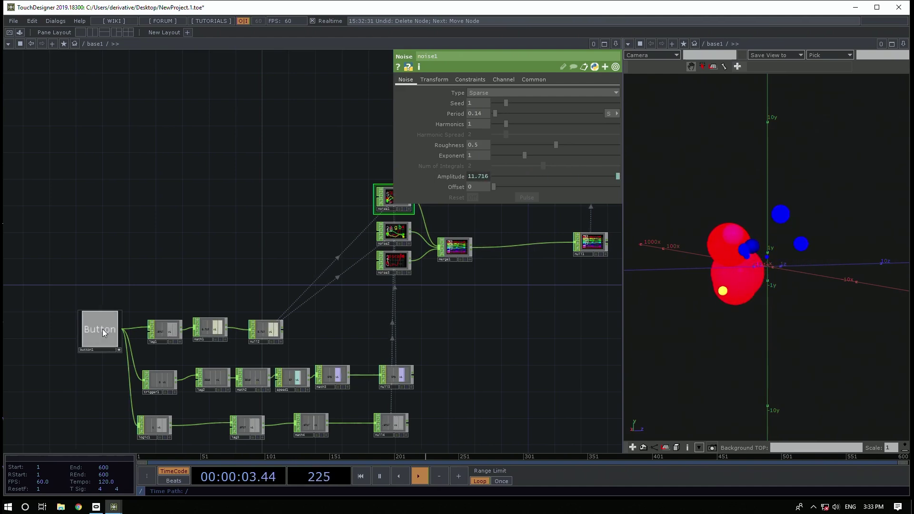
# Hide the parameter window and add a Render TOP below null1, to its right
pyautogui.moveTo(210, 202); pyautogui.dragTo(133, 208)
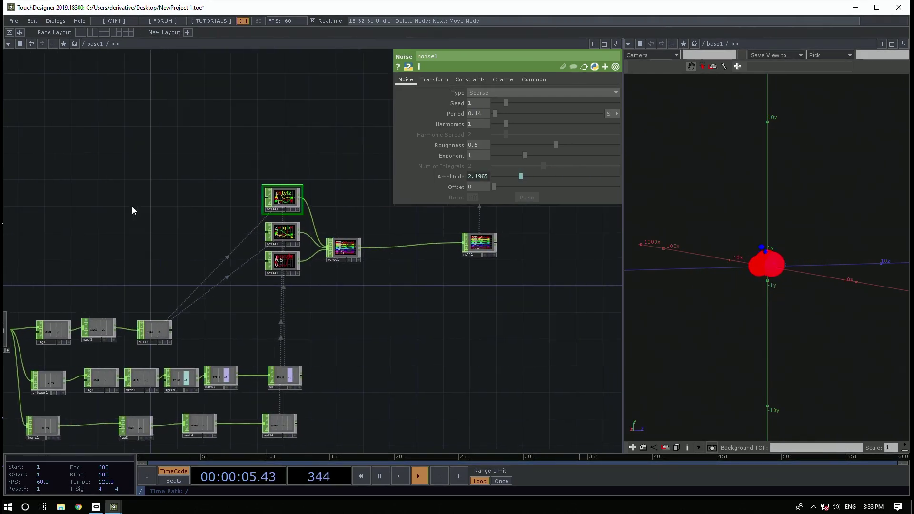
pyautogui.press('p')
pyautogui.moveTo(538, 289); pyautogui.dragTo(204, 253)
pyautogui.press('Tab')
pyautogui.write('re')
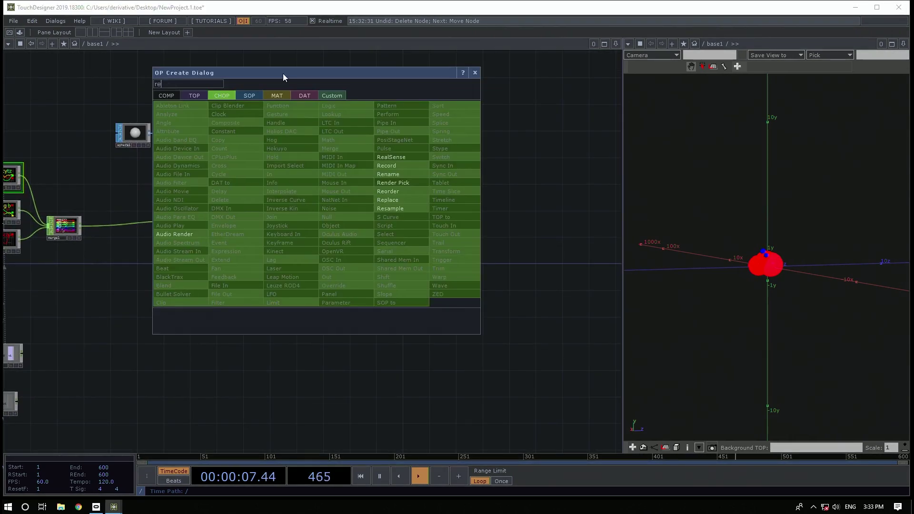
pyautogui.click(195, 96)
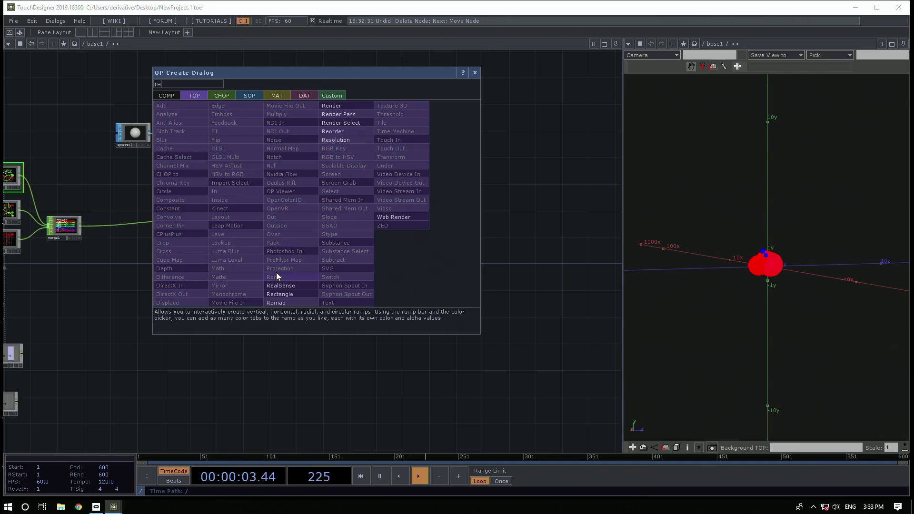
pyautogui.write('nder')
pyautogui.press('Return')
pyautogui.click(276, 272)
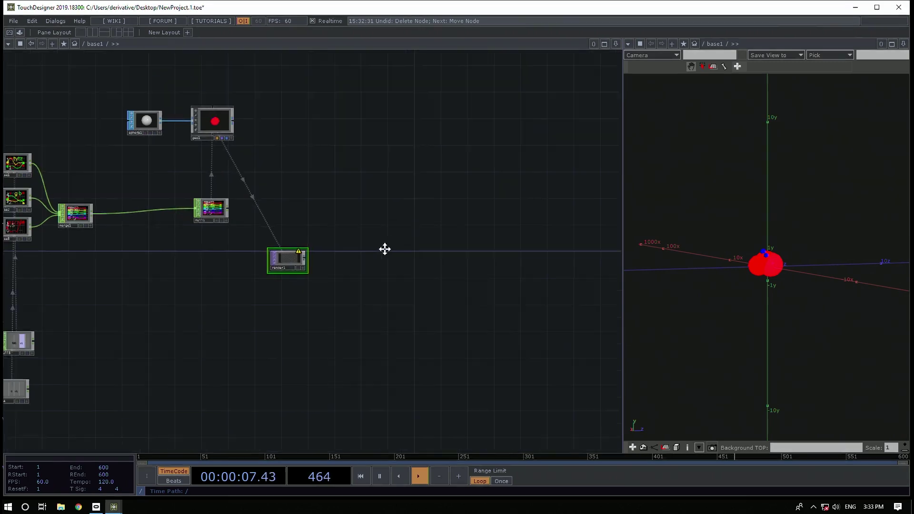
# Add a Camera COMP below the Render TOP, to its left
pyautogui.press('Tab')
pyautogui.write('ca')
pyautogui.click(227, 145)
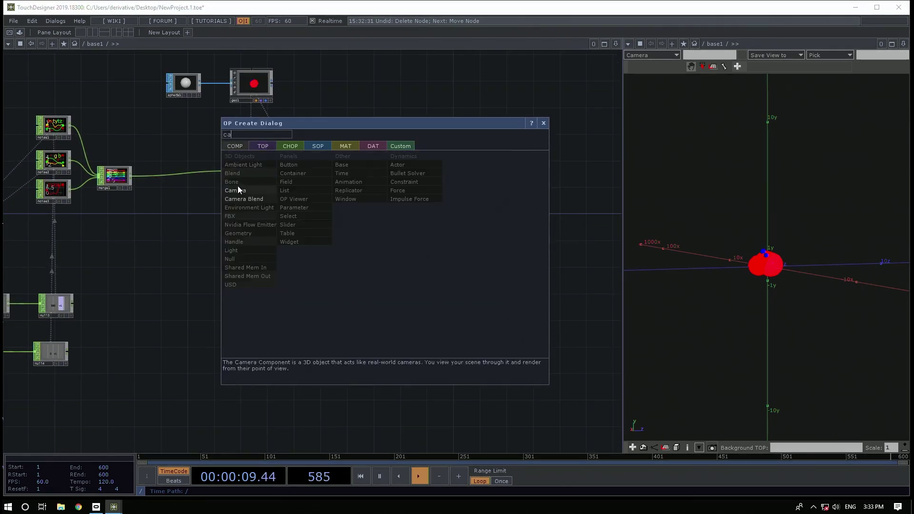
pyautogui.click(238, 188)
pyautogui.click(255, 269)
pyautogui.scroll(2, 360, 230)
pyautogui.scroll(2, 360, 229)
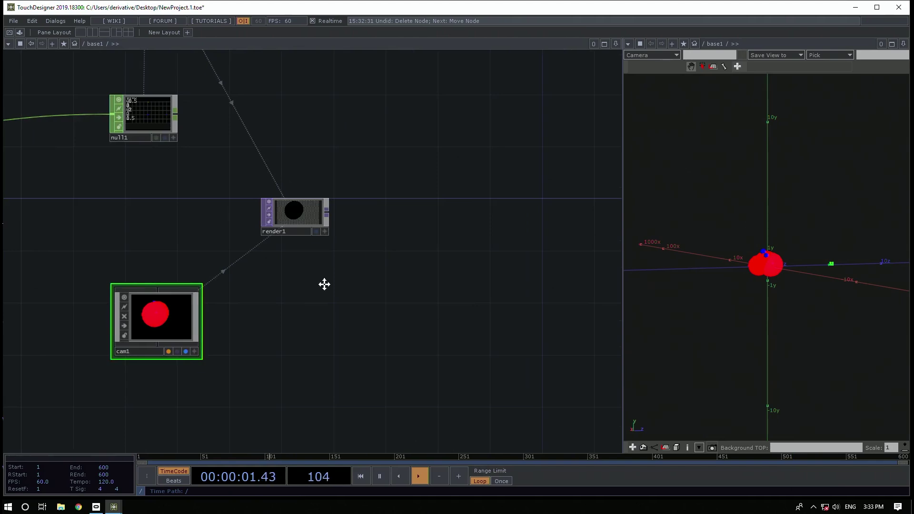
# Add a Constant MAT above the Render TOP
pyautogui.press('Tab')
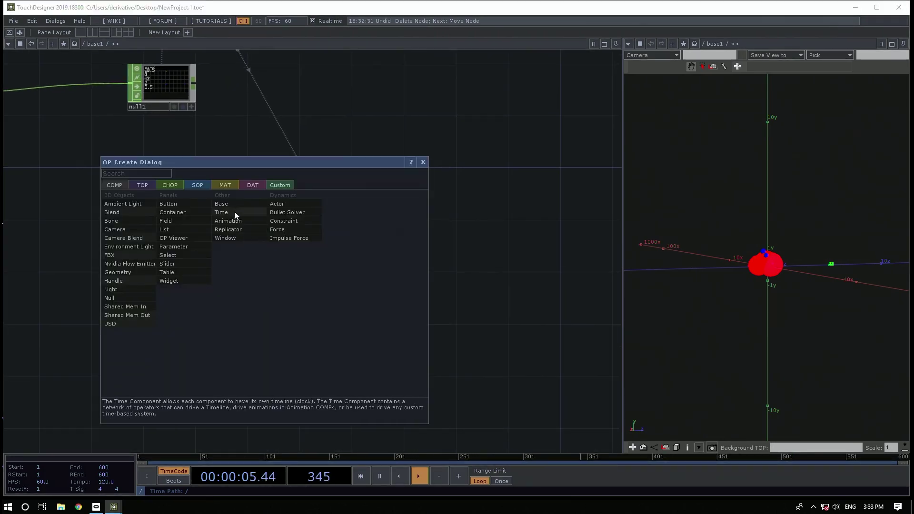
pyautogui.click(224, 183)
pyautogui.click(133, 195)
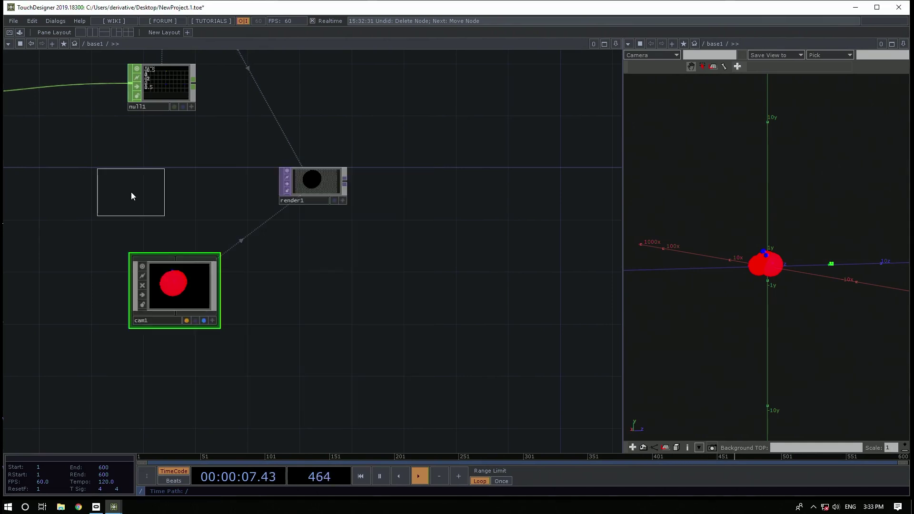
pyautogui.click(329, 100)
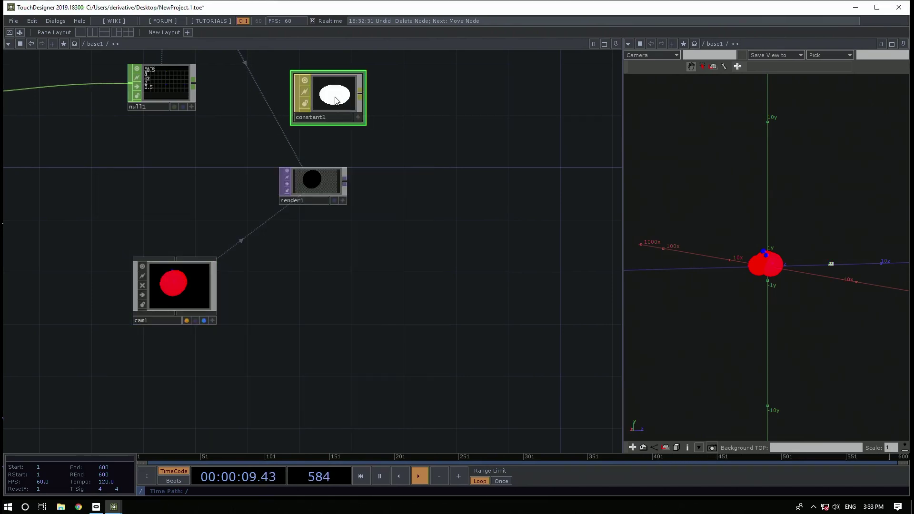
# Assign constant1 as the material of the geometry component and check its colours in render1
pyautogui.scroll(-3, 288, 140)
pyautogui.moveTo(263, 170); pyautogui.dragTo(262, 255)
pyautogui.moveTo(305, 209); pyautogui.dragTo(227, 106)
pyautogui.click(247, 89)
pyautogui.scroll(4, 320, 257)
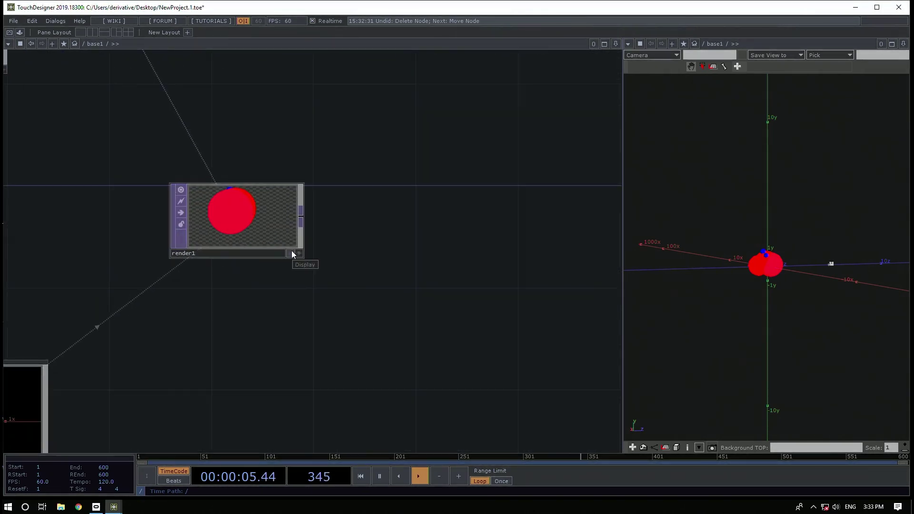
# Make cam1's viewer active and adjust the camera's viewpoint around the spheres
pyautogui.scroll(-2, 333, 271)
pyautogui.moveTo(204, 370); pyautogui.dragTo(241, 356)
pyautogui.click(237, 351)
pyautogui.scroll(-3, 204, 325)
pyautogui.scroll(-2, 203, 326)
pyautogui.moveTo(196, 316); pyautogui.dragTo(192, 295)
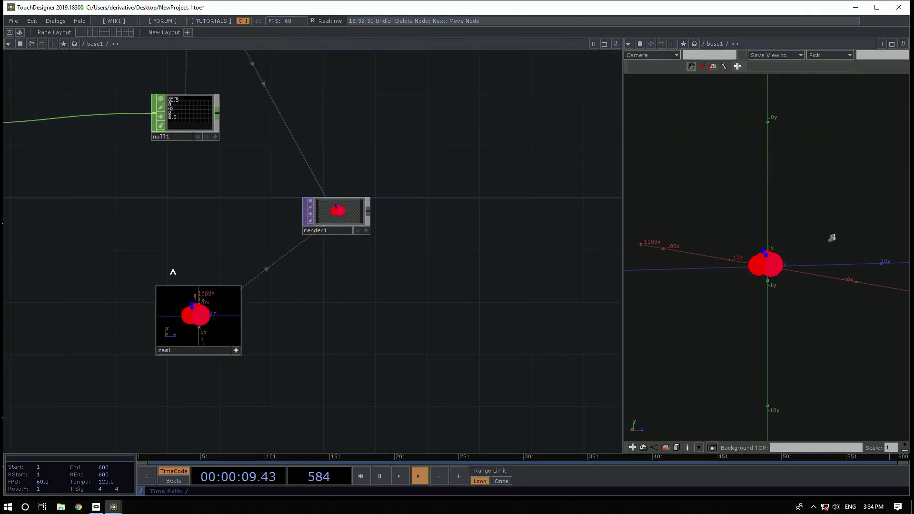
# Trigger button1 to check the spheres' movement from the adjusted camera
pyautogui.moveTo(190, 254); pyautogui.dragTo(301, 254)
pyautogui.scroll(-6, 301, 254)
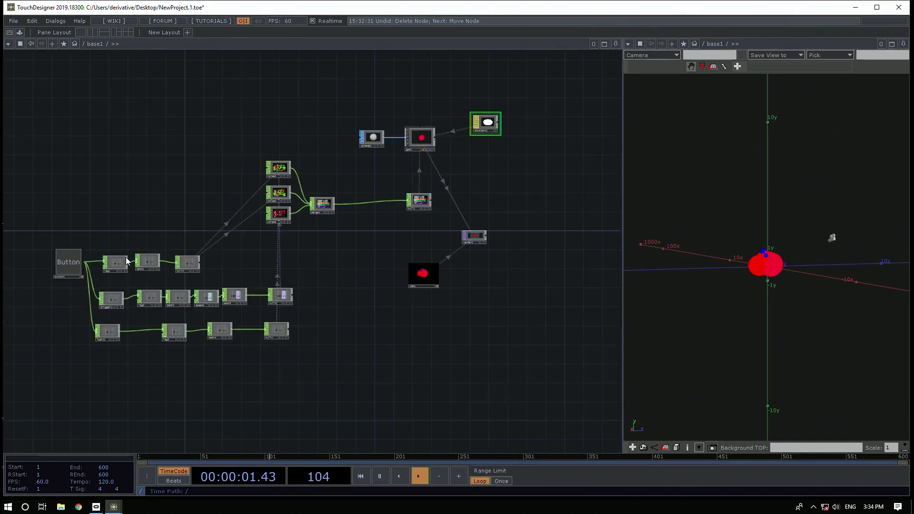
pyautogui.click(67, 270)
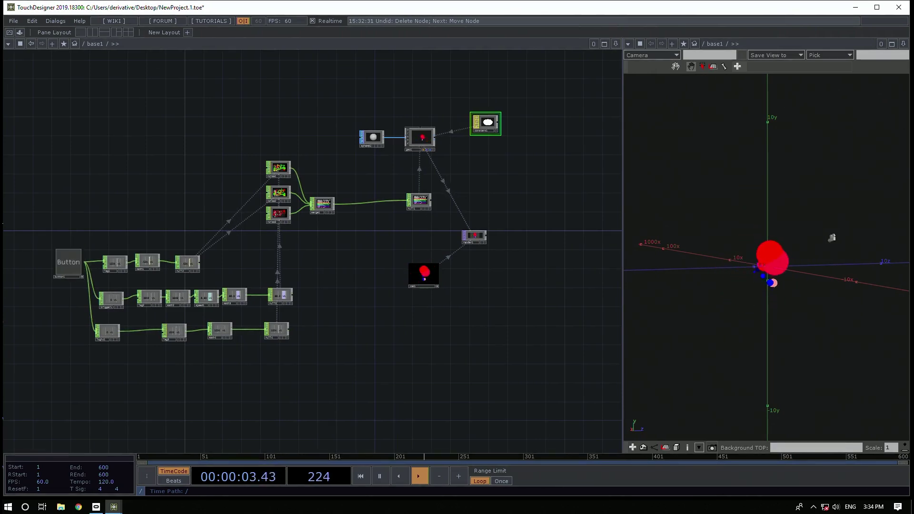
# Append a Null TOP to the right of render1 and preview its output behind the network
pyautogui.click(628, 44)
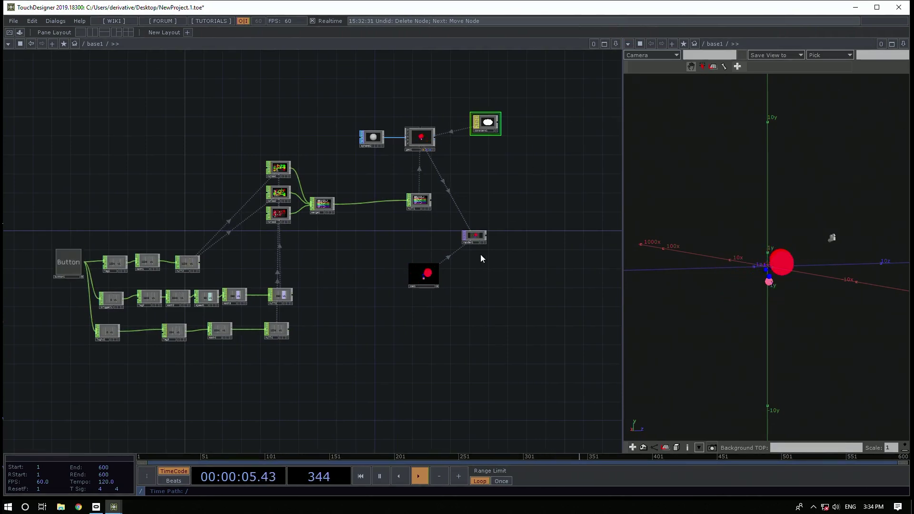
pyautogui.click(576, 237)
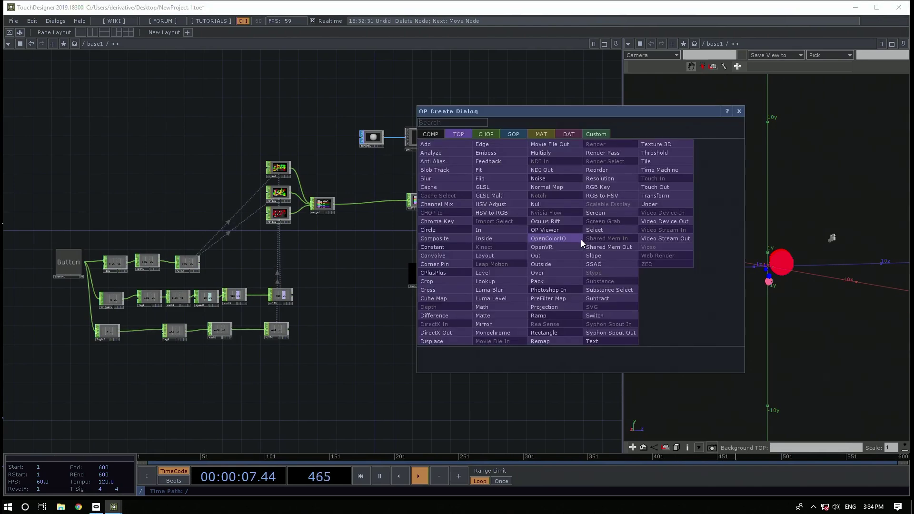
pyautogui.click(564, 208)
pyautogui.click(586, 234)
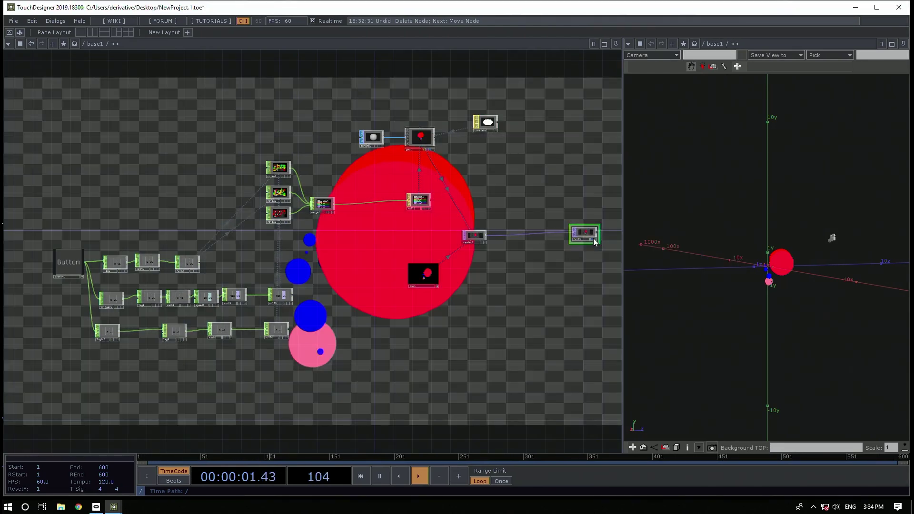
pyautogui.click(594, 241)
# Change the geometry viewer pane to a TOP Viewer and turn on the new null's display so it shows there
pyautogui.click(628, 43)
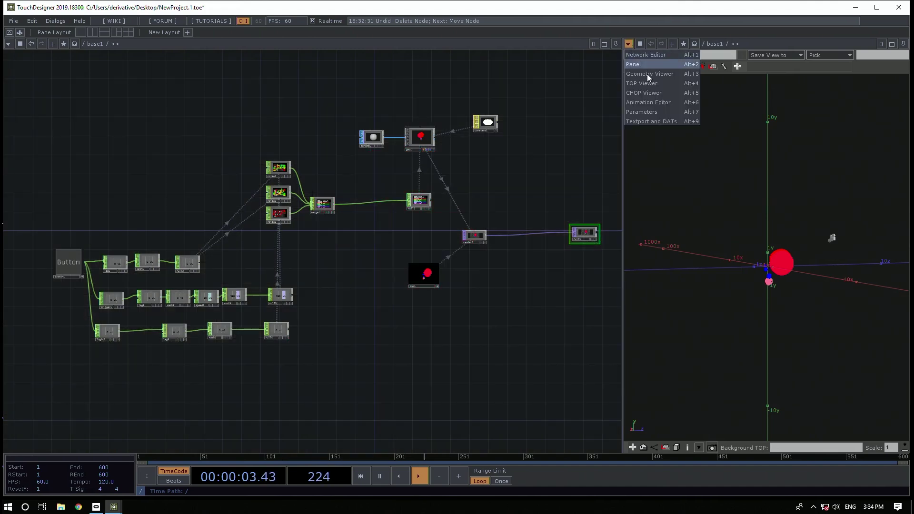
pyautogui.click(646, 83)
pyautogui.click(628, 44)
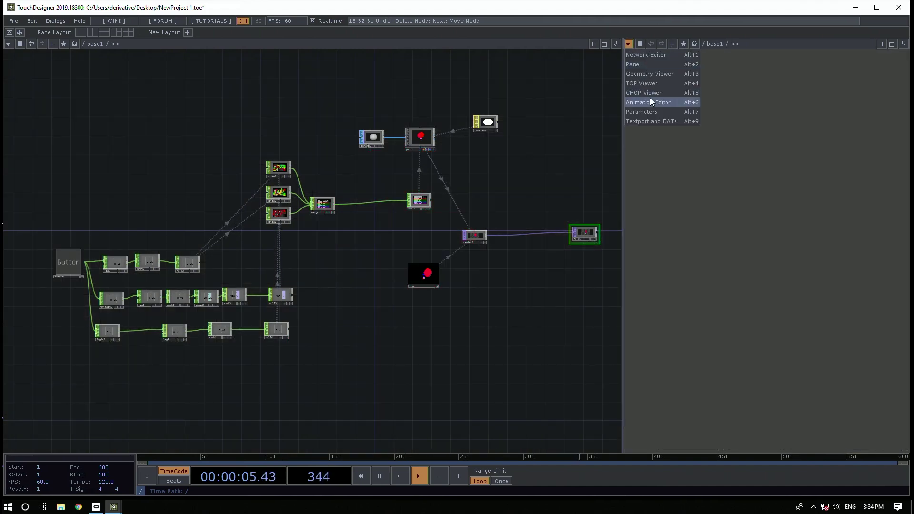
pyautogui.click(652, 84)
pyautogui.click(592, 241)
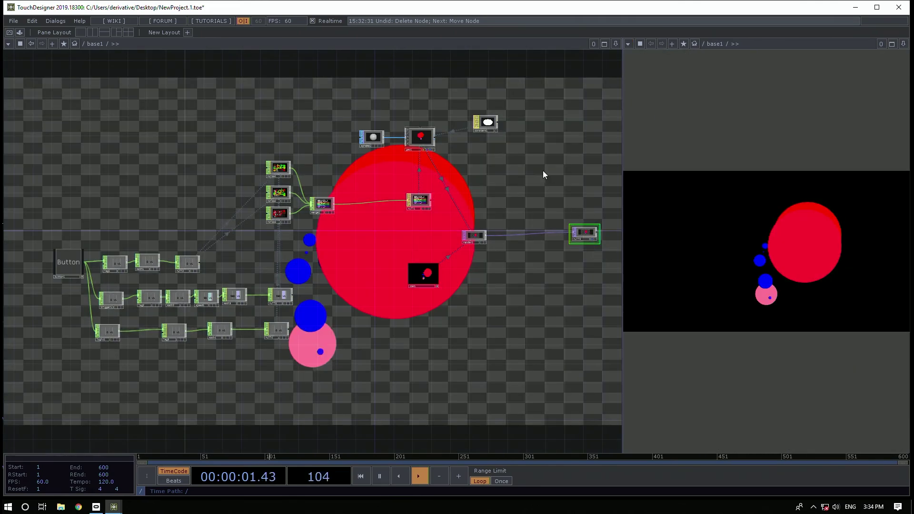
# Turn off Backdrop TOPs in the network editor's display options
pyautogui.rightClick(527, 149)
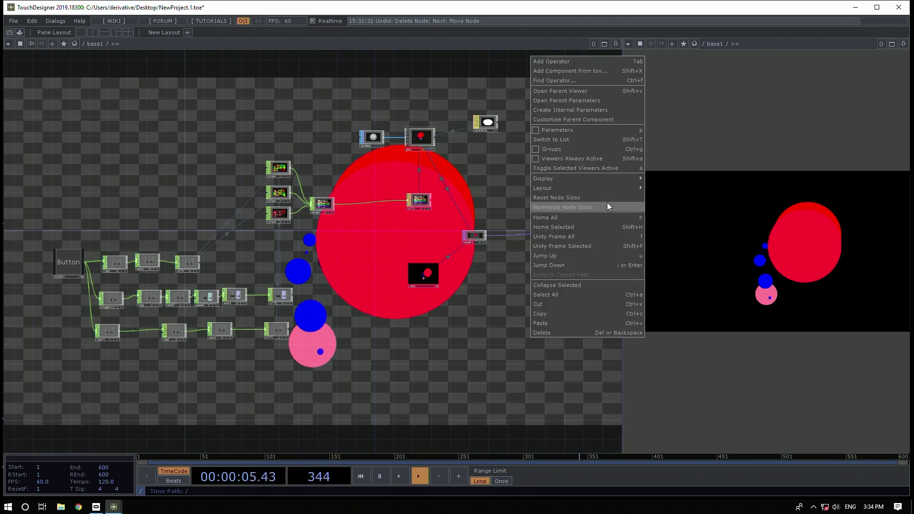
pyautogui.moveTo(606, 179)
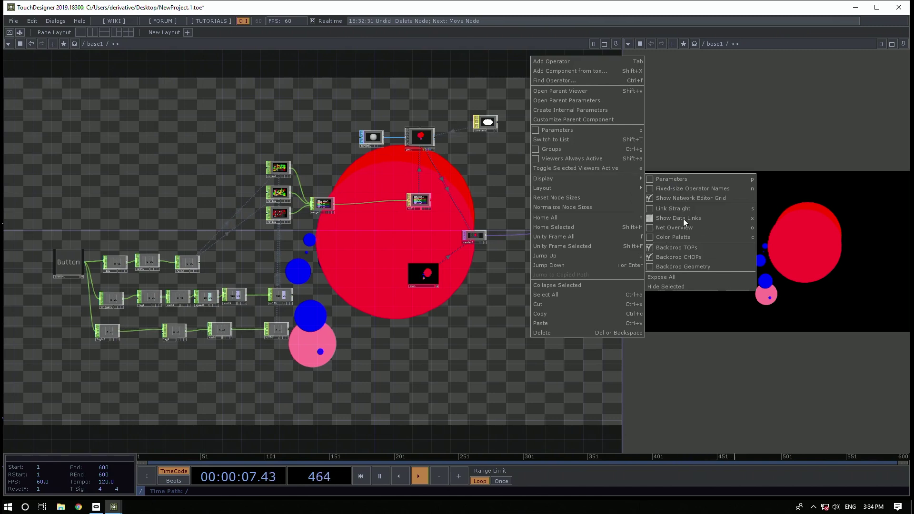
pyautogui.click(678, 247)
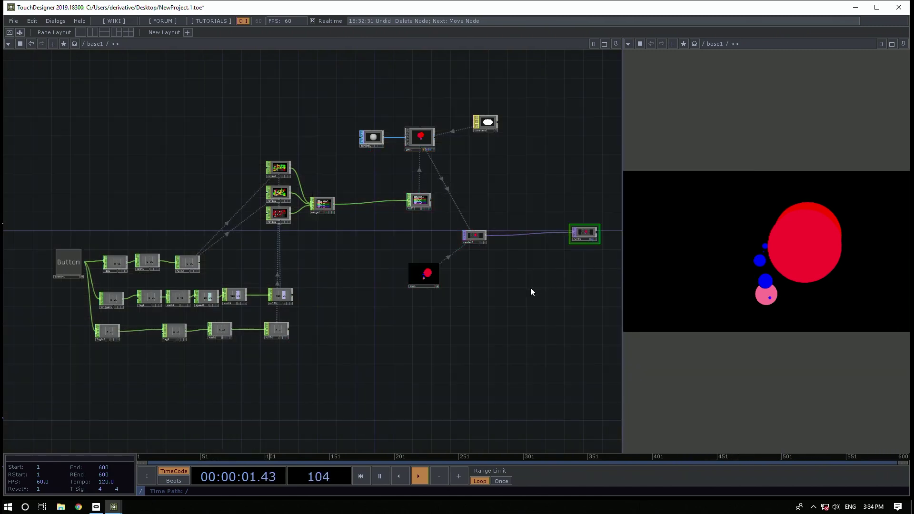
# Move the Null TOP further right of render1 to free space between the two nodes
pyautogui.scroll(-4, 534, 290)
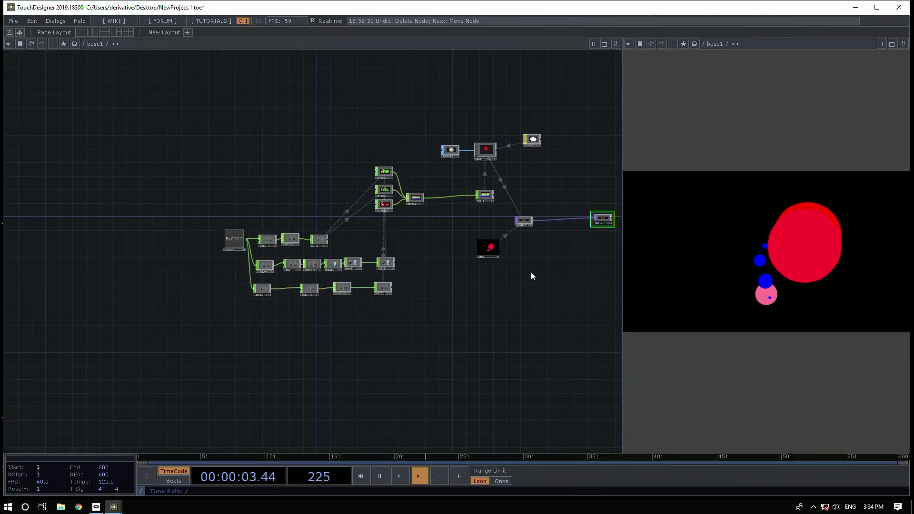
pyautogui.hotkey('ctrl', 's')
pyautogui.click(545, 315)
pyautogui.moveTo(434, 322); pyautogui.dragTo(426, 323)
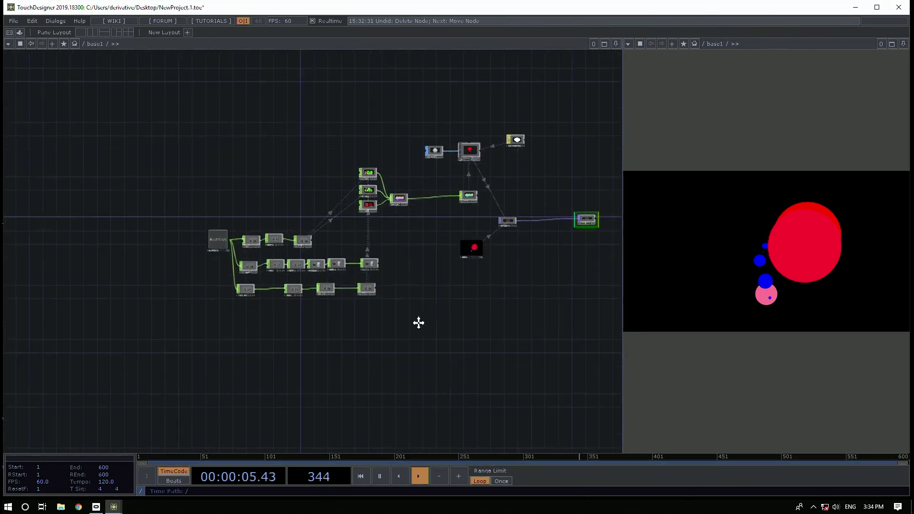
pyautogui.scroll(3, 538, 200)
pyautogui.moveTo(484, 302); pyautogui.dragTo(535, 306)
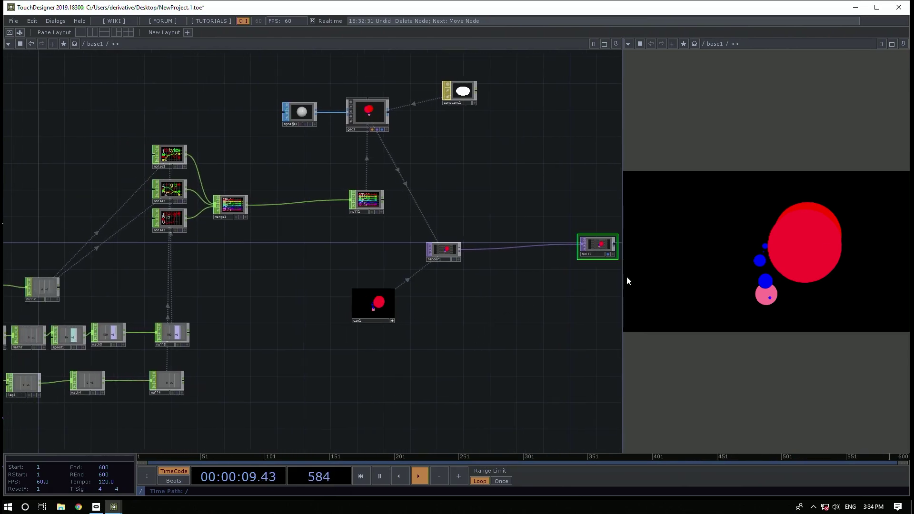
pyautogui.moveTo(380, 253); pyautogui.dragTo(71, 216)
pyautogui.moveTo(291, 210); pyautogui.dragTo(389, 213)
# Trigger button1 several times to check the sphere animation in the rendered output
pyautogui.moveTo(467, 268); pyautogui.dragTo(817, 269)
pyautogui.scroll(-3, 379, 267)
pyautogui.moveTo(307, 245); pyautogui.dragTo(339, 242)
pyautogui.click(87, 251)
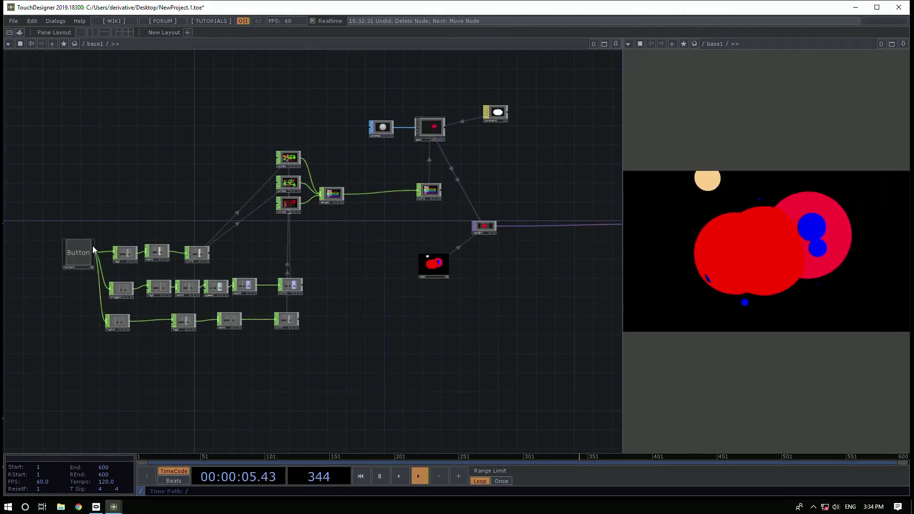
pyautogui.click(79, 252)
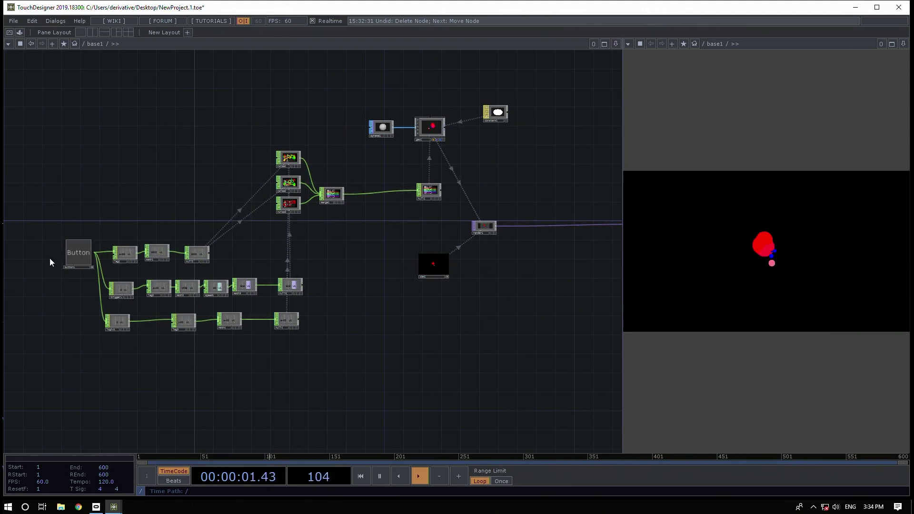
pyautogui.click(79, 252)
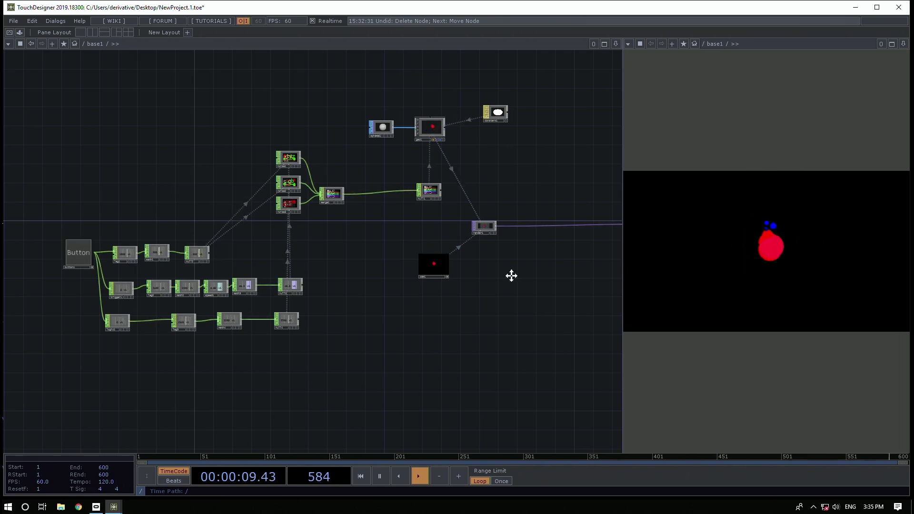
# Add a Blur TOP above the wire between render1 and its null, and feed it from render1
pyautogui.moveTo(535, 252); pyautogui.dragTo(340, 276)
pyautogui.scroll(3, 339, 273)
pyautogui.press('Tab')
pyautogui.write('b')
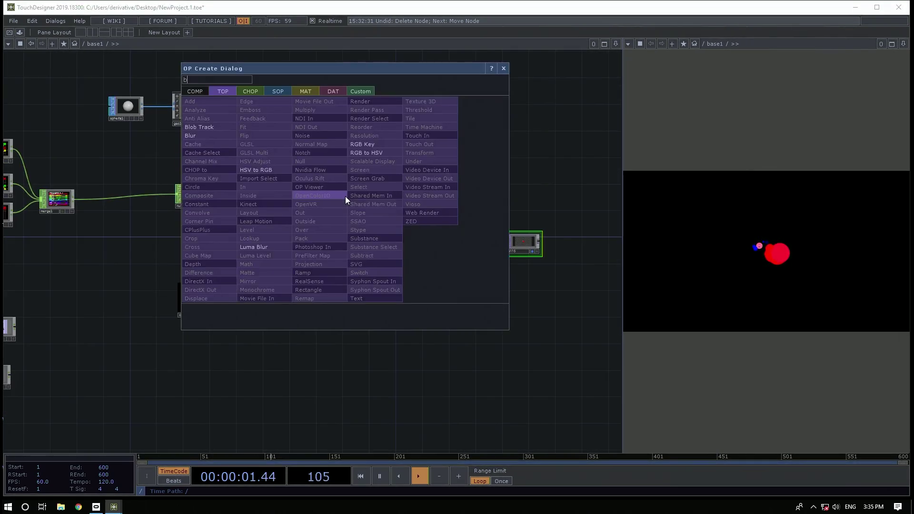
pyautogui.write('lu')
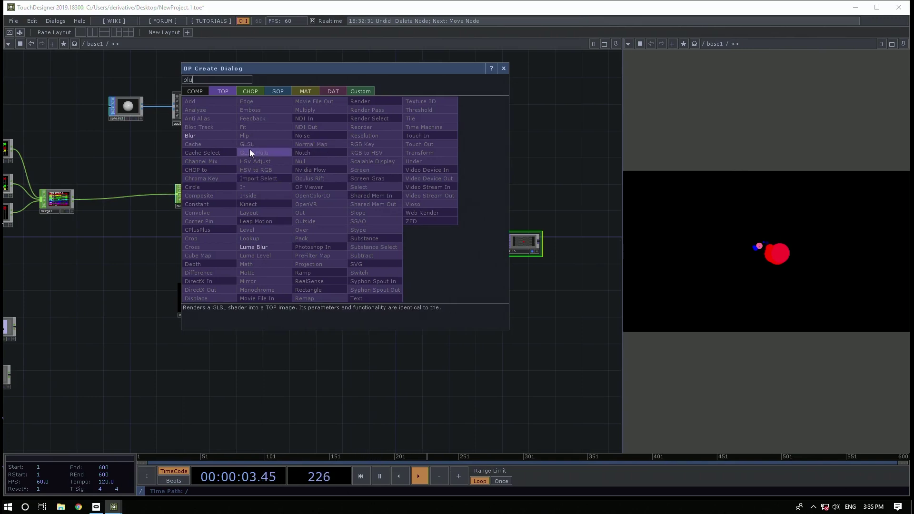
pyautogui.click(198, 136)
pyautogui.click(312, 176)
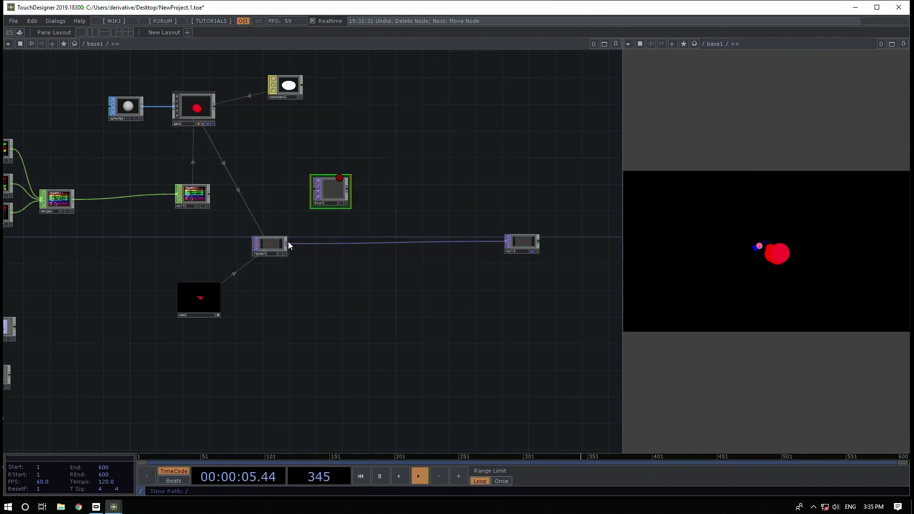
pyautogui.scroll(3, 301, 189)
# Show blur1's parameters and set its Filter Size to 50
pyautogui.press('p')
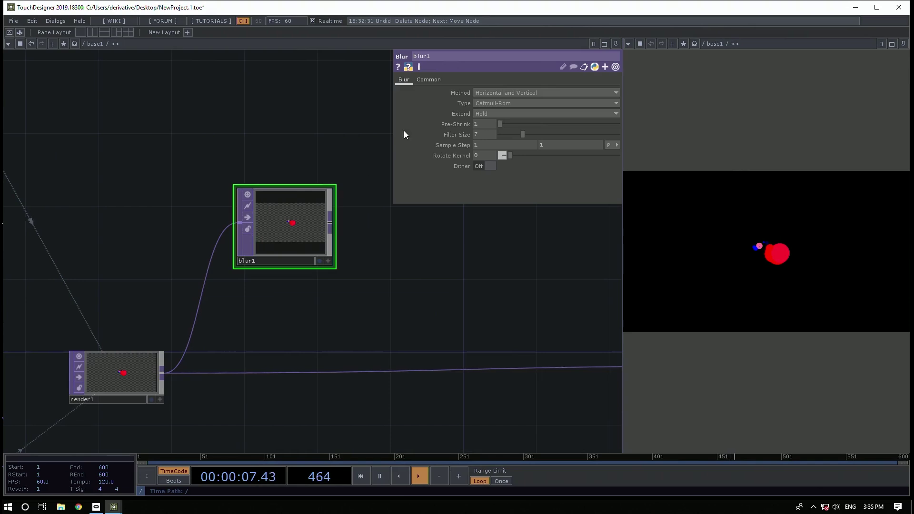
pyautogui.click(484, 134)
pyautogui.write('50')
pyautogui.press('Return')
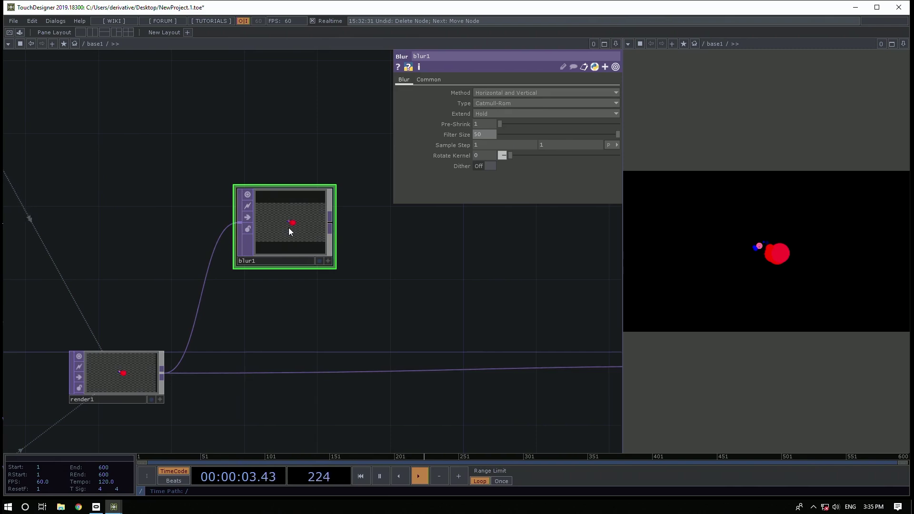
# Look up blur1's aspect ratio in its node info, set its second Sample Step value to 1.77 and inspect the blur
pyautogui.moveTo(289, 227)
pyautogui.mouseDown(button='middle')
pyautogui.moveTo(327, 255)
pyautogui.moveTo(419, 257)
pyautogui.moveTo(399, 258)
pyautogui.moveTo(398, 245)
pyautogui.moveTo(410, 244)
pyautogui.moveTo(389, 251)
pyautogui.moveTo(403, 250)
pyautogui.moveTo(305, 227)
pyautogui.mouseUp(button='middle')
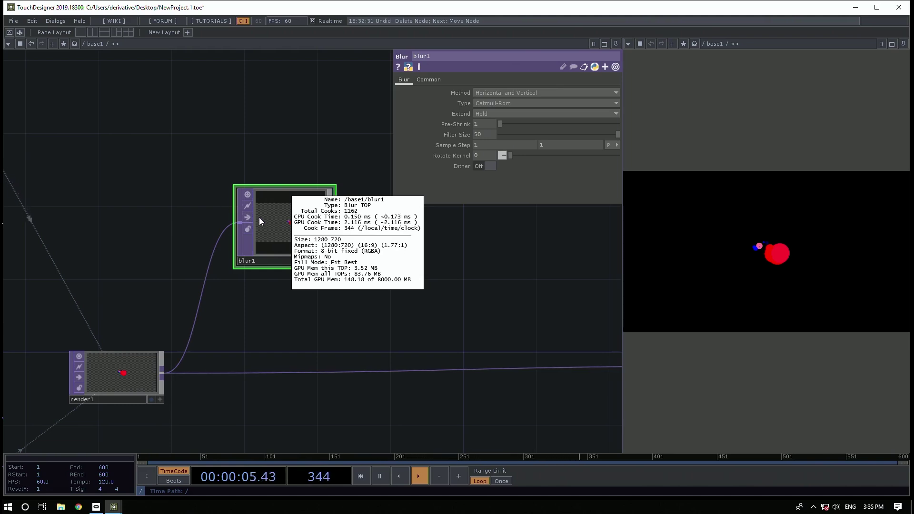
pyautogui.moveTo(252, 214); pyautogui.dragTo(273, 227, button='middle')
pyautogui.scroll(5, 304, 214)
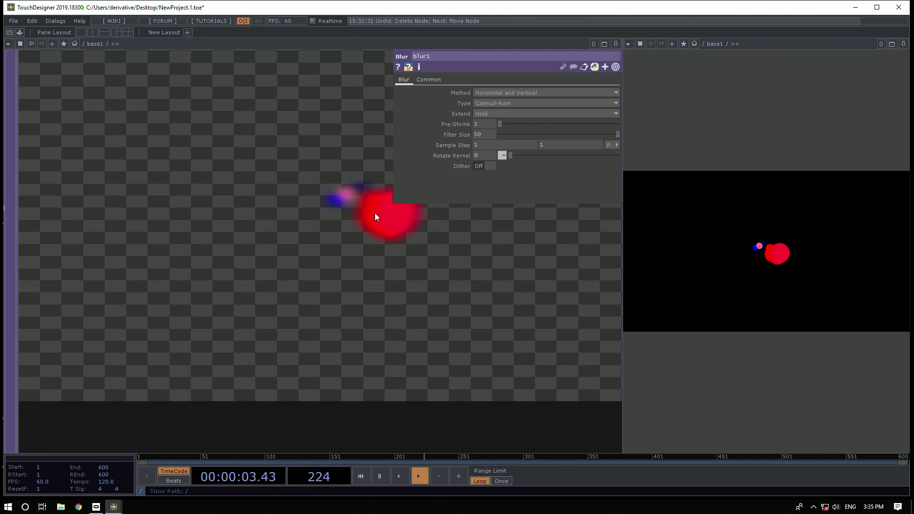
pyautogui.scroll(-5, 296, 271)
pyautogui.middleClick(312, 266)
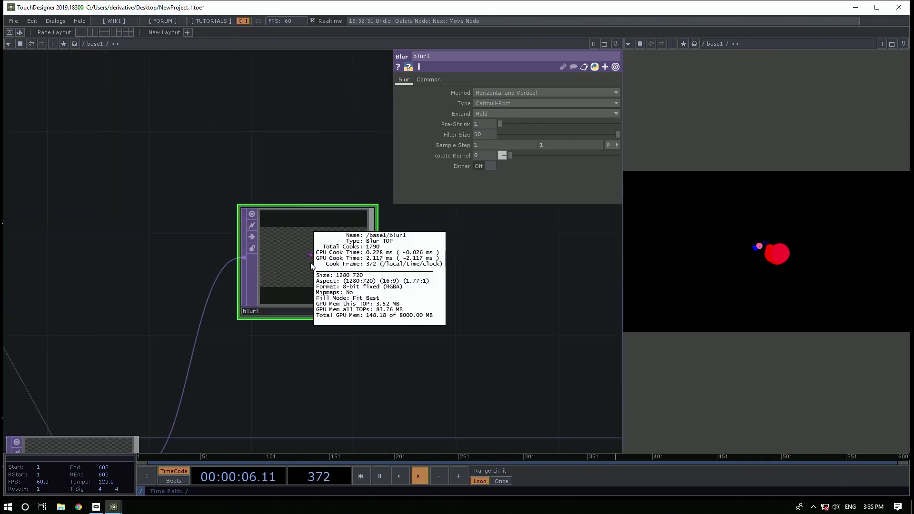
pyautogui.click(565, 145)
pyautogui.write('1.77')
pyautogui.scroll(6, 314, 285)
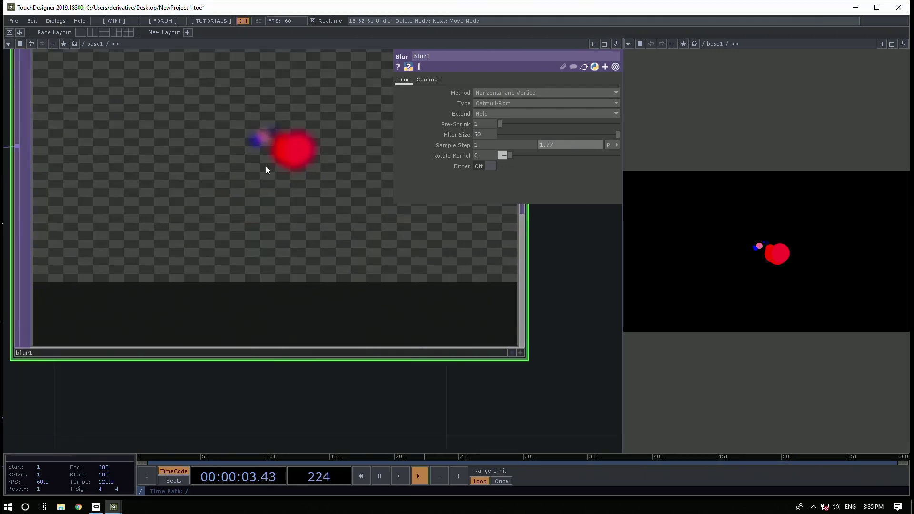
pyautogui.scroll(2, 295, 110)
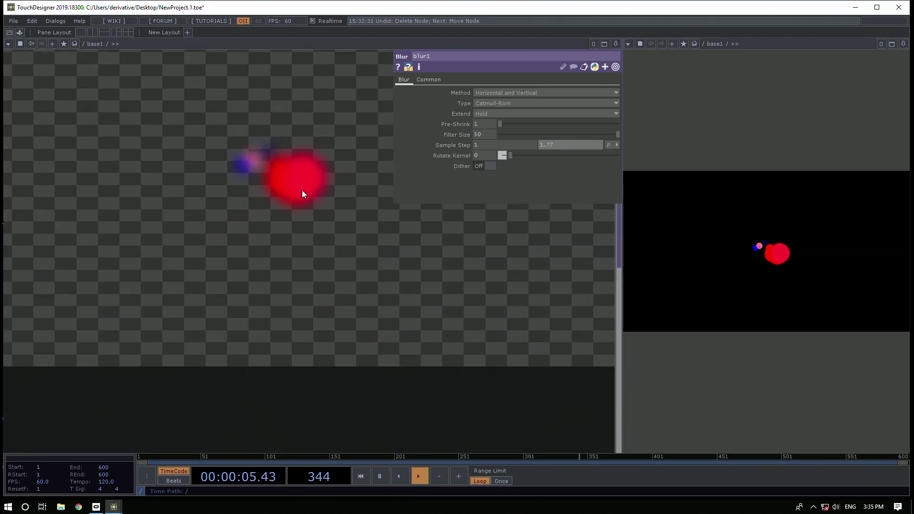
pyautogui.scroll(-6, 269, 221)
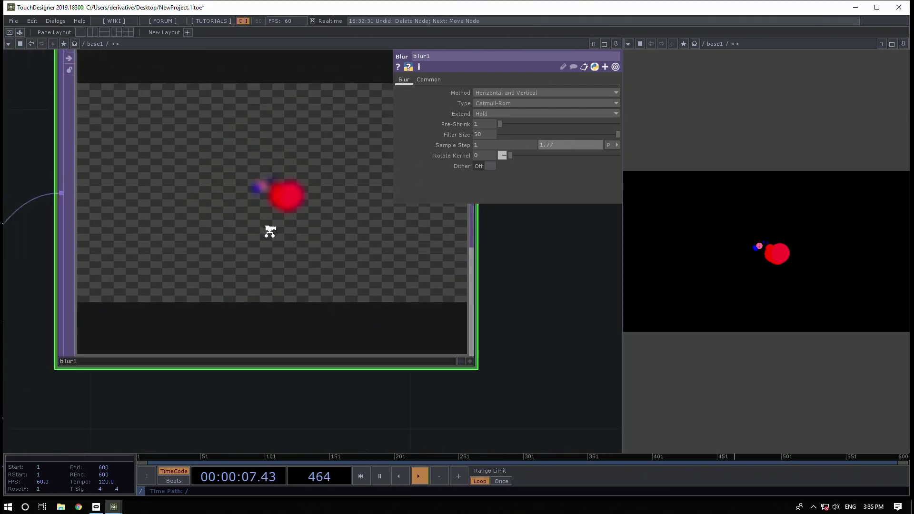
pyautogui.scroll(-2, 269, 210)
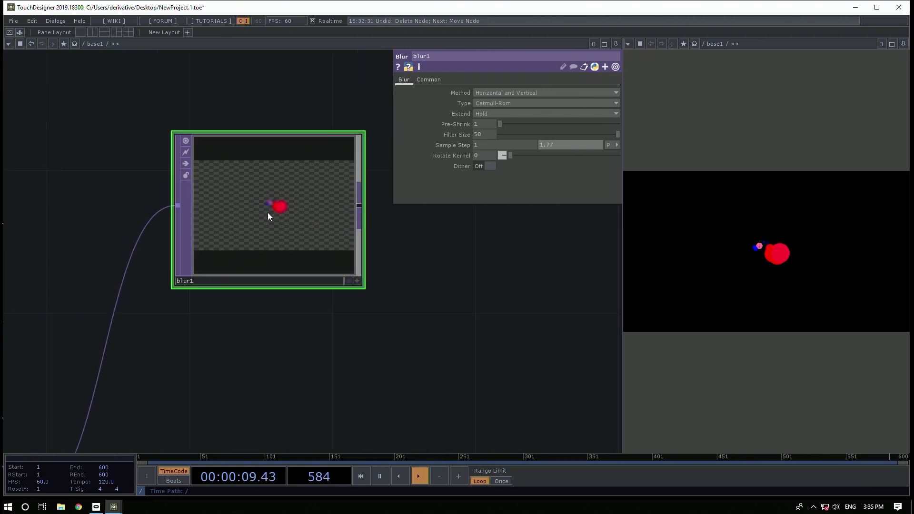
# Append a Threshold TOP to the right of blur1 and set its Threshold to 0.005
pyautogui.scroll(-4, 268, 212)
pyautogui.moveTo(323, 224); pyautogui.dragTo(299, 220)
pyautogui.moveTo(244, 211); pyautogui.dragTo(247, 182)
pyautogui.scroll(3, 311, 209)
pyautogui.scroll(5, 311, 208)
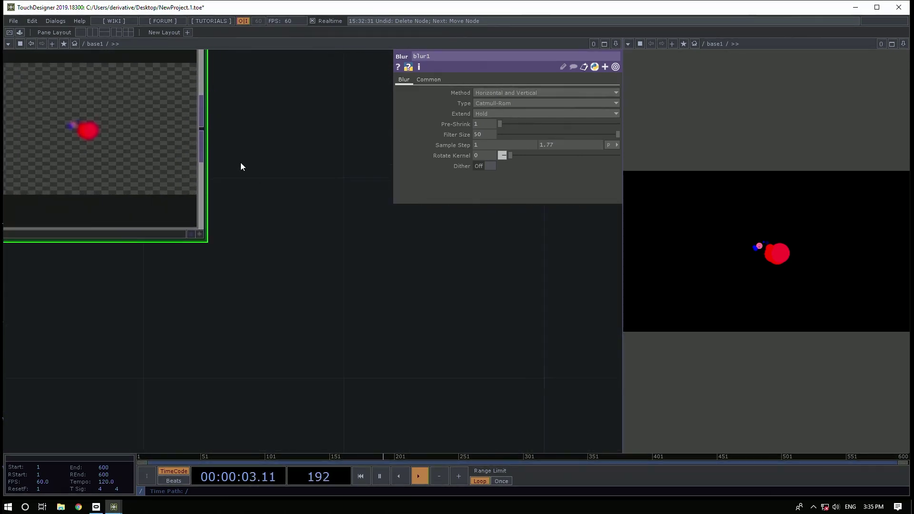
pyautogui.rightClick(205, 125)
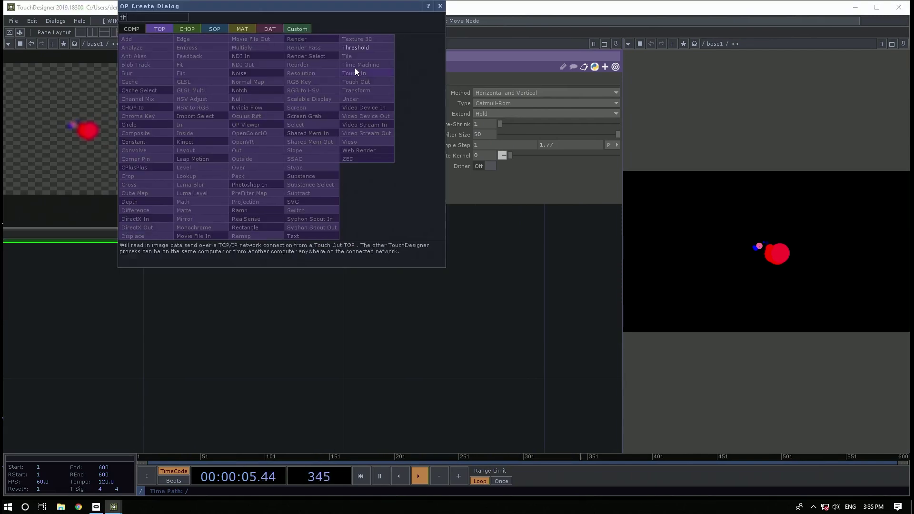
pyautogui.click(365, 46)
pyautogui.click(360, 147)
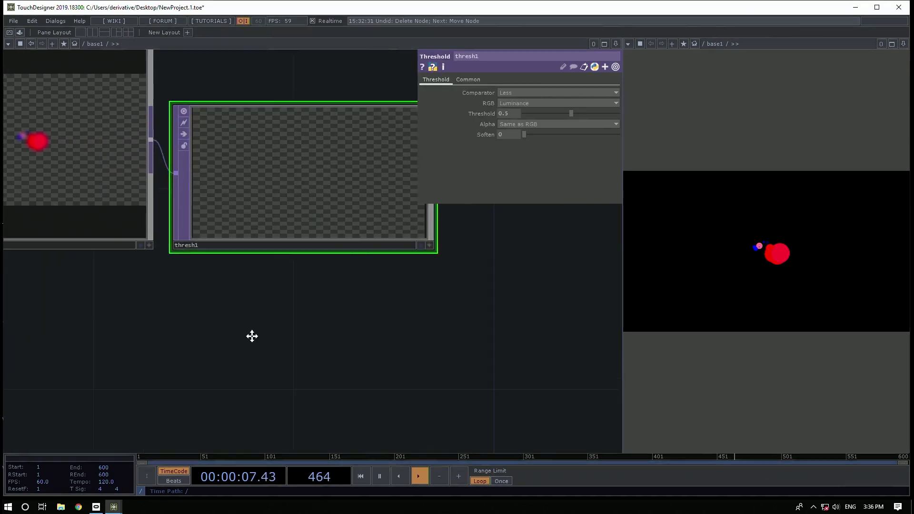
pyautogui.moveTo(553, 114); pyautogui.dragTo(526, 114)
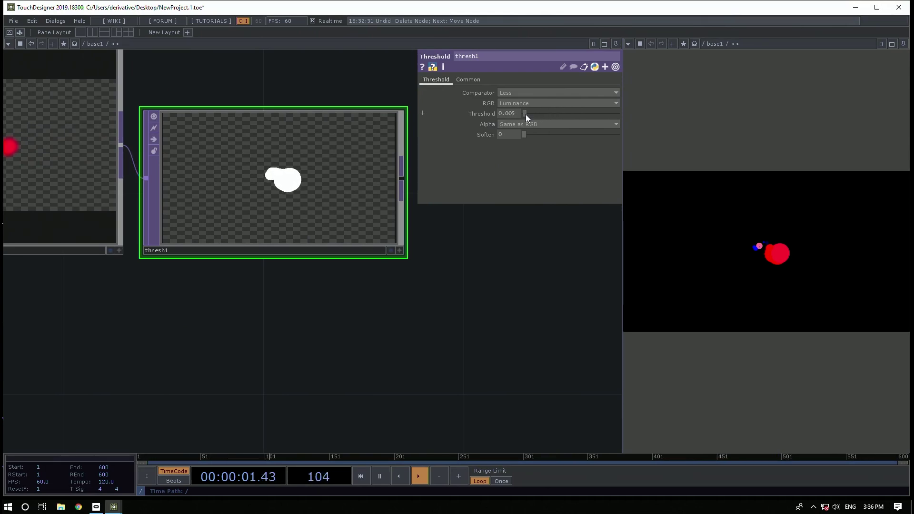
# Move thresh1 slightly away from blur1, set its Threshold to 0.035 and compare its mask with the blurred image
pyautogui.moveTo(349, 363); pyautogui.dragTo(414, 357)
pyautogui.scroll(-2, 413, 357)
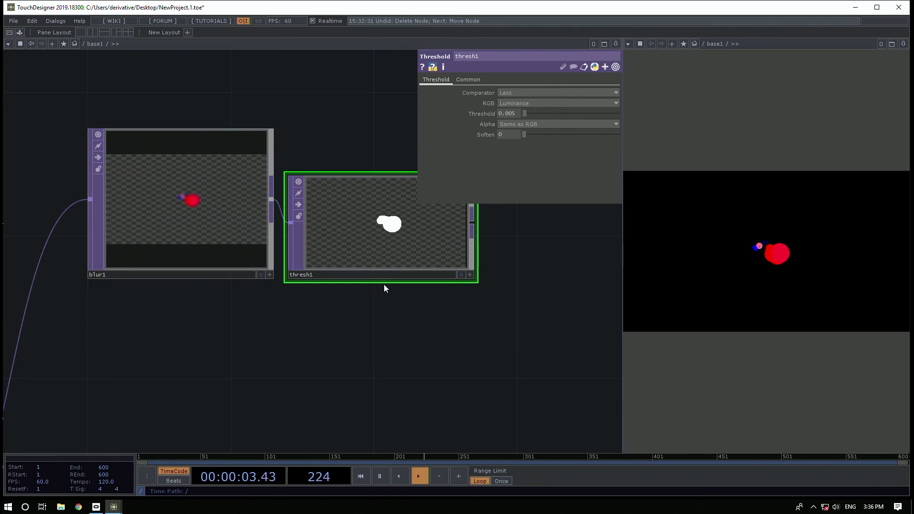
pyautogui.moveTo(369, 240); pyautogui.dragTo(398, 227)
pyautogui.moveTo(381, 322); pyautogui.dragTo(318, 330)
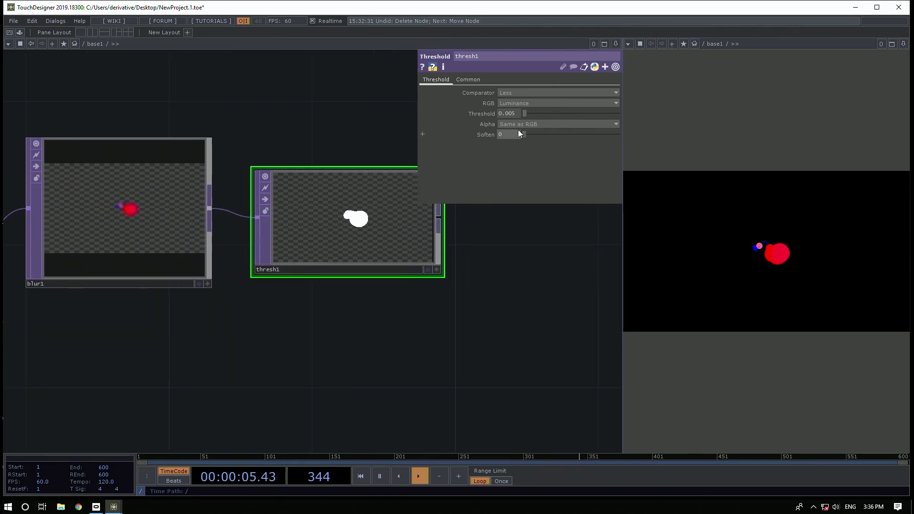
pyautogui.moveTo(530, 115); pyautogui.dragTo(531, 114)
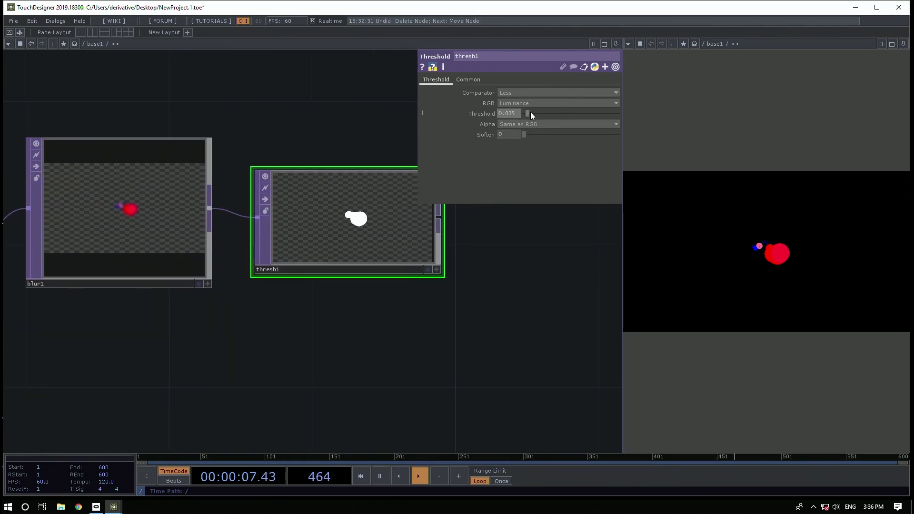
pyautogui.scroll(3, 122, 205)
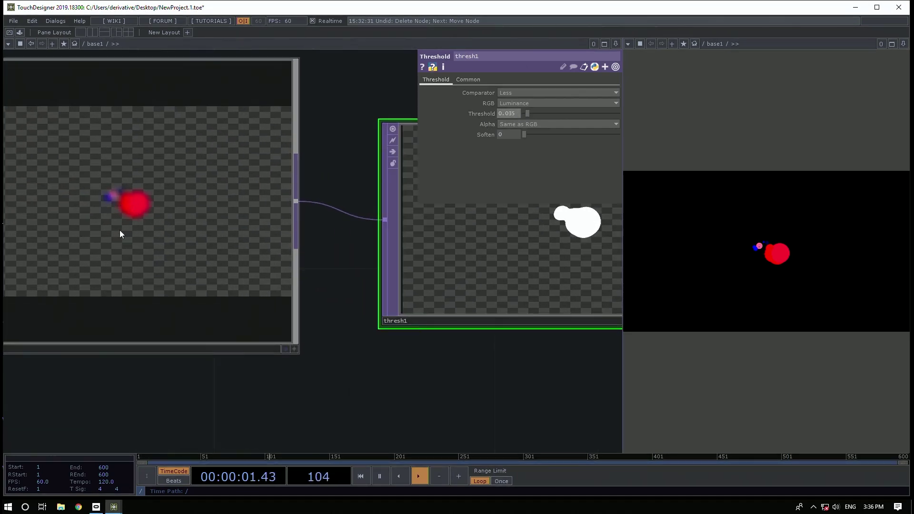
pyautogui.scroll(-3, 76, 208)
pyautogui.scroll(2, 105, 204)
pyautogui.scroll(-4, 104, 202)
# Try an Inside TOP beside thresh1, with blur1 feeding its first input and thresh1 its second
pyautogui.press('Tab')
pyautogui.write('in')
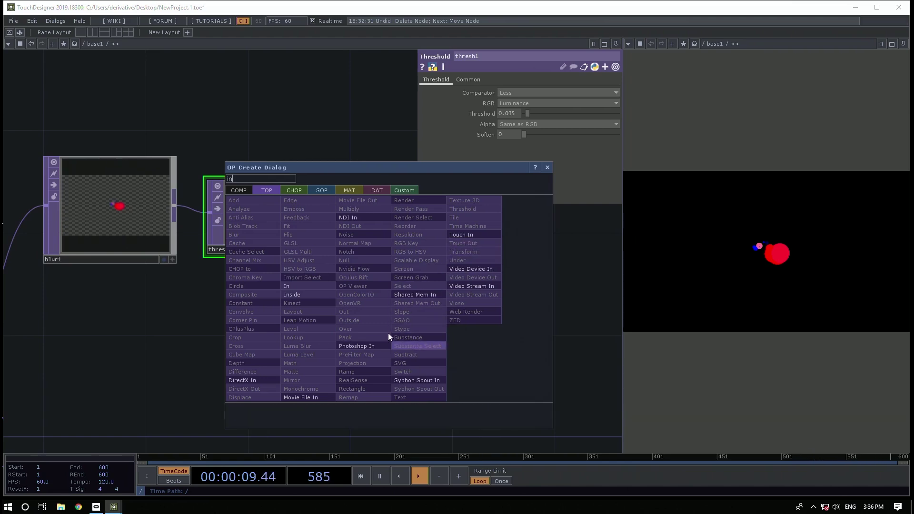
pyautogui.click(299, 295)
pyautogui.click(493, 250)
pyautogui.click(339, 212)
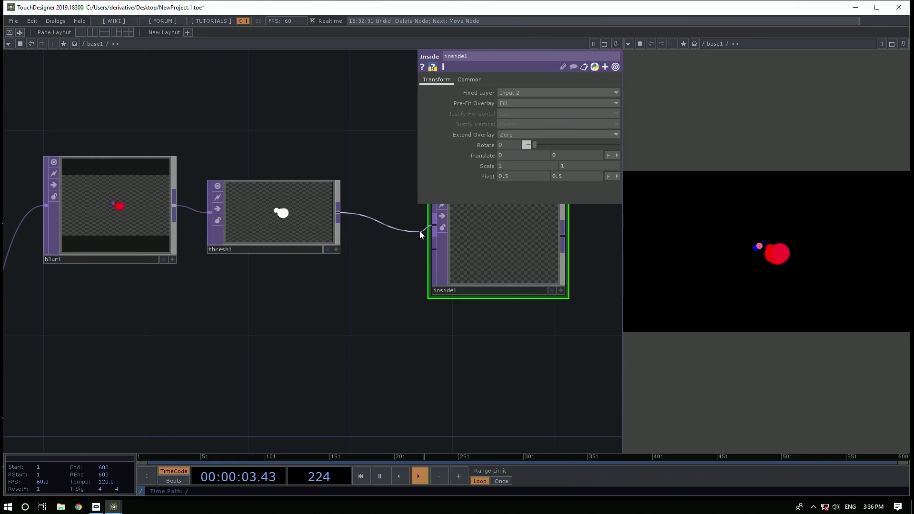
pyautogui.click(433, 247)
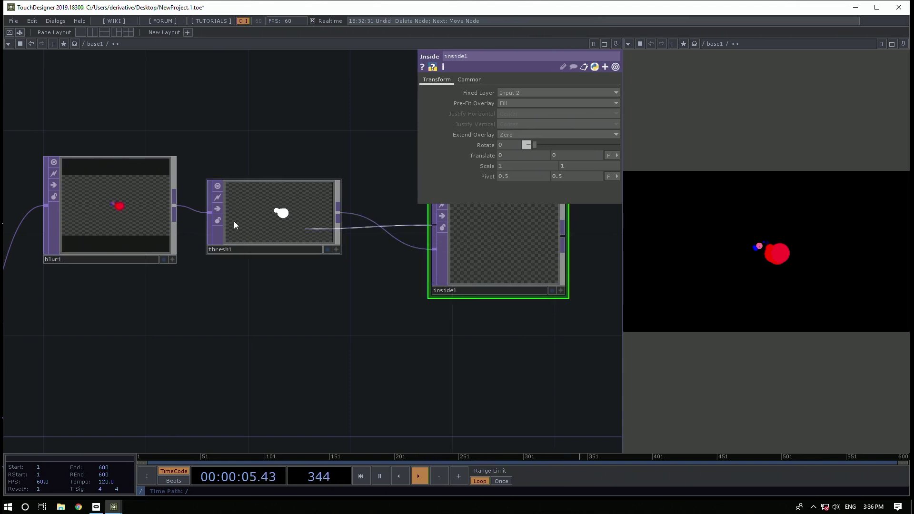
pyautogui.moveTo(510, 239); pyautogui.dragTo(520, 301)
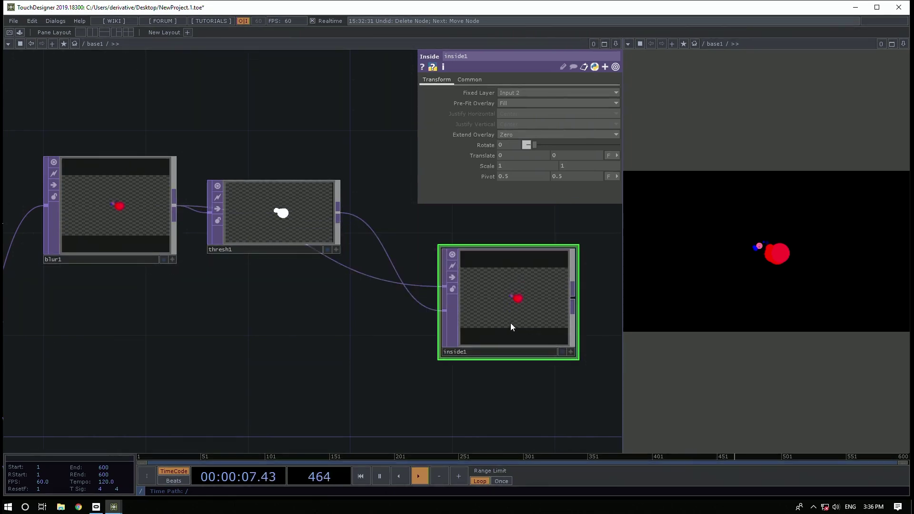
# Disconnect the Inside TOP from blur1 and thresh1 and delete it
pyautogui.scroll(3, 510, 327)
pyautogui.scroll(-3, 506, 320)
pyautogui.moveTo(436, 284); pyautogui.dragTo(374, 324)
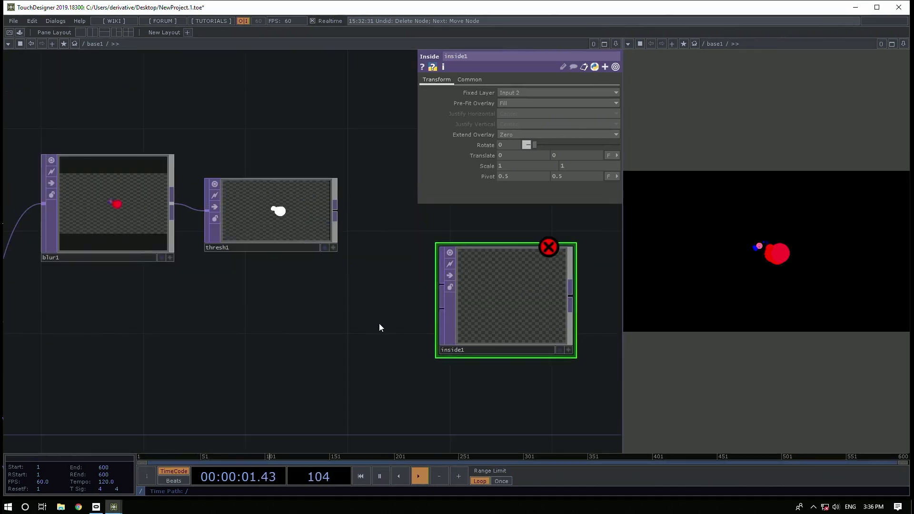
pyautogui.press('Delete')
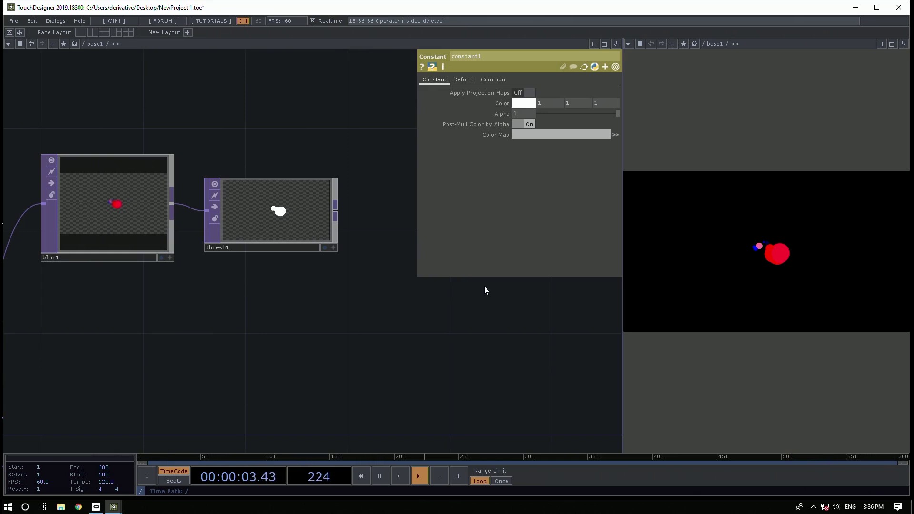
# Move thresh1 further to the right of blur1 and review the parameters of both nodes
pyautogui.moveTo(204, 292); pyautogui.dragTo(266, 306)
pyautogui.scroll(-2, 259, 306)
pyautogui.scroll(-2, 266, 306)
pyautogui.moveTo(313, 258); pyautogui.dragTo(412, 253)
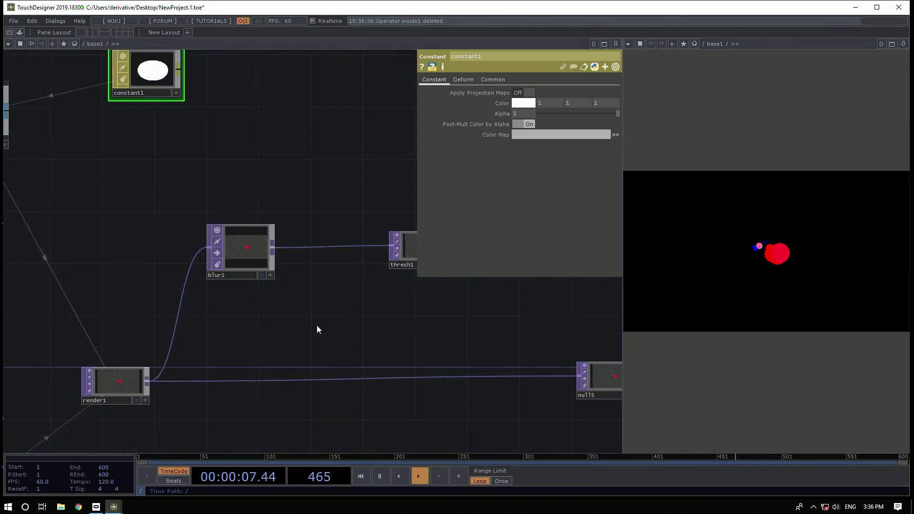
pyautogui.moveTo(324, 316); pyautogui.dragTo(181, 314)
pyautogui.scroll(2, 295, 249)
pyautogui.click(295, 248)
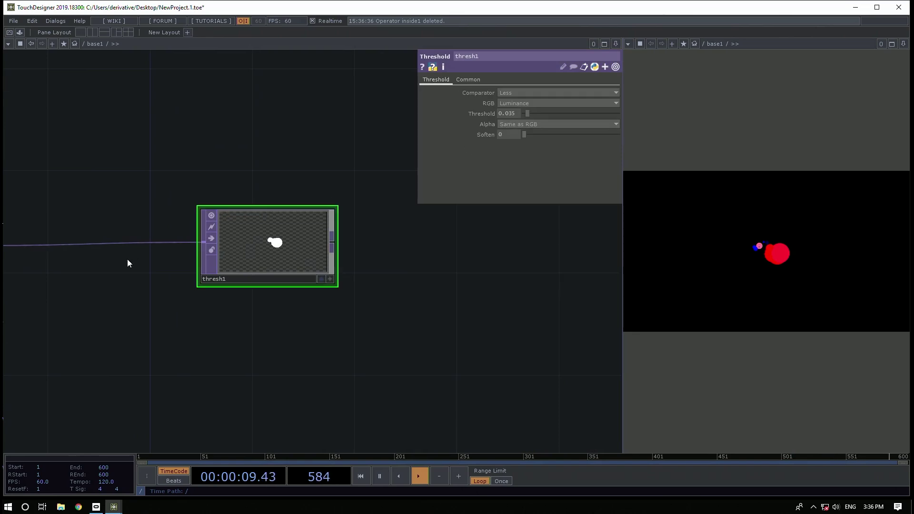
pyautogui.moveTo(81, 328); pyautogui.dragTo(340, 328)
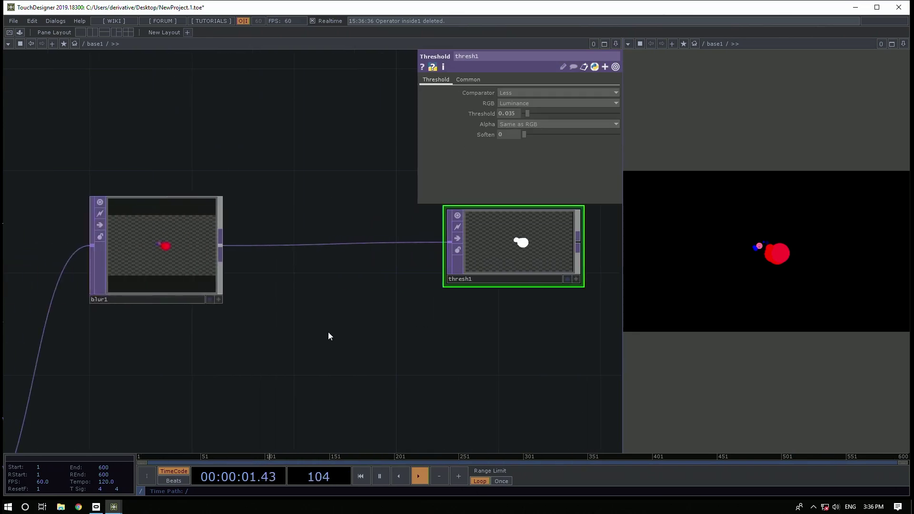
pyautogui.click(174, 263)
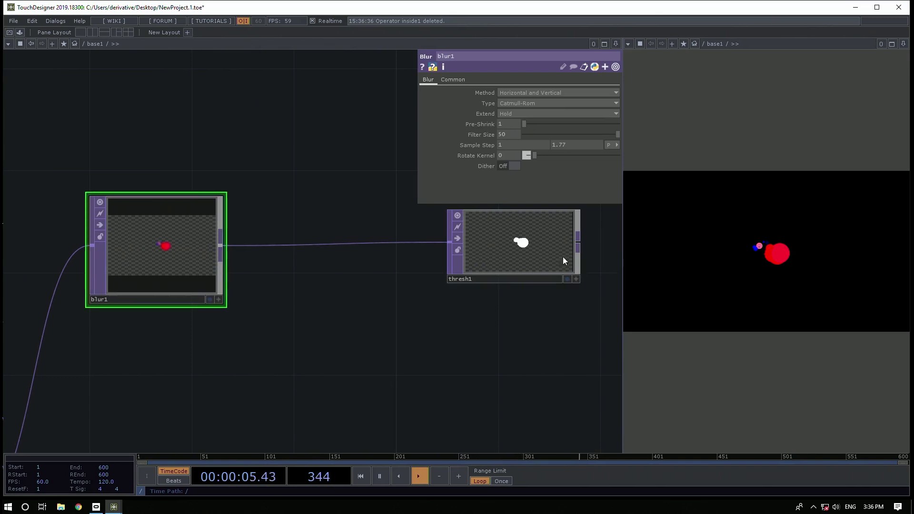
pyautogui.scroll(-6, 511, 258)
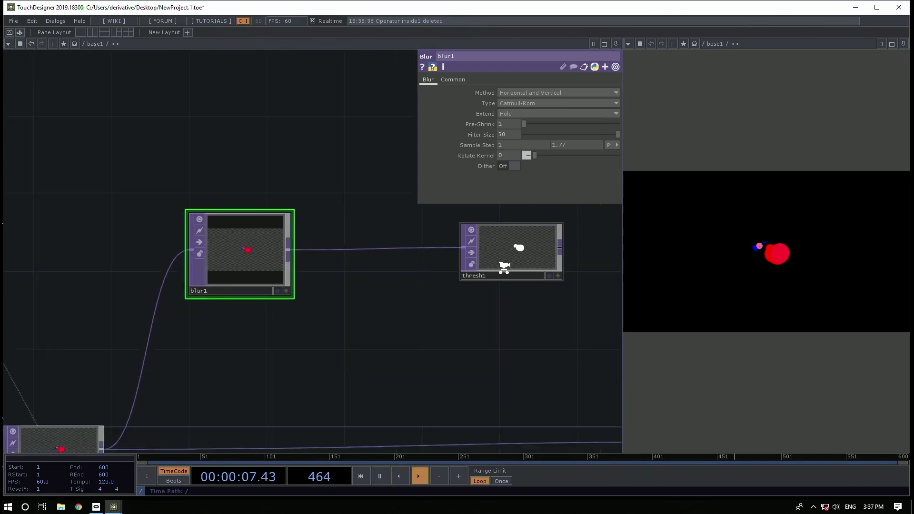
# Feed null5 from thresh1 instead of directly from render1
pyautogui.moveTo(375, 233); pyautogui.dragTo(465, 325)
pyautogui.moveTo(227, 261); pyautogui.dragTo(269, 268)
pyautogui.scroll(4, 261, 241)
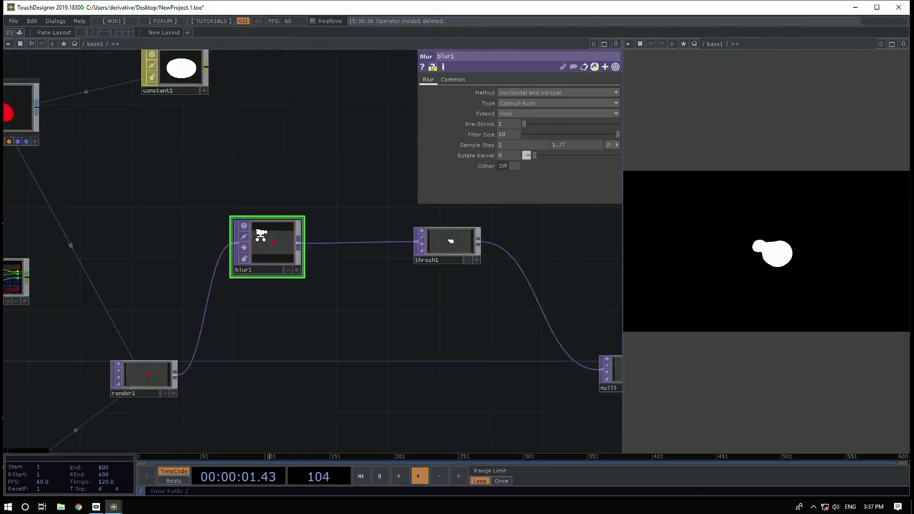
pyautogui.moveTo(397, 376); pyautogui.dragTo(355, 353)
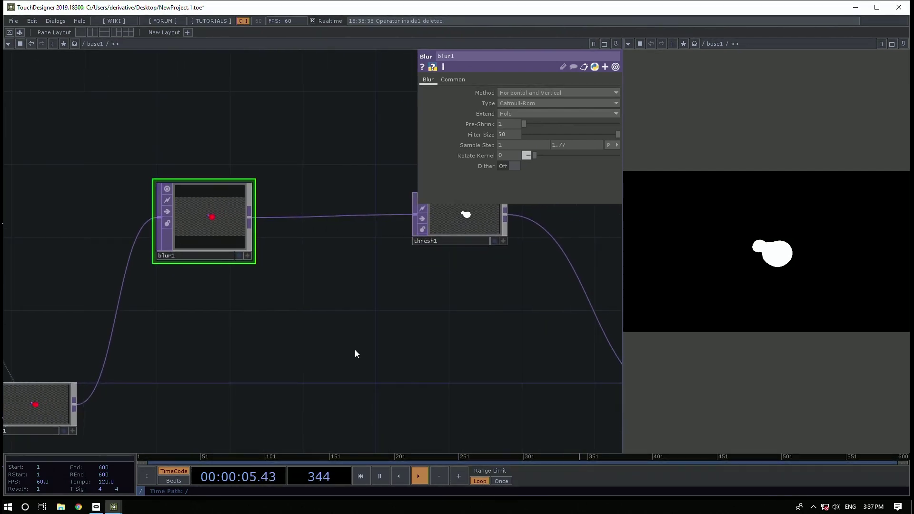
pyautogui.scroll(-2, 355, 353)
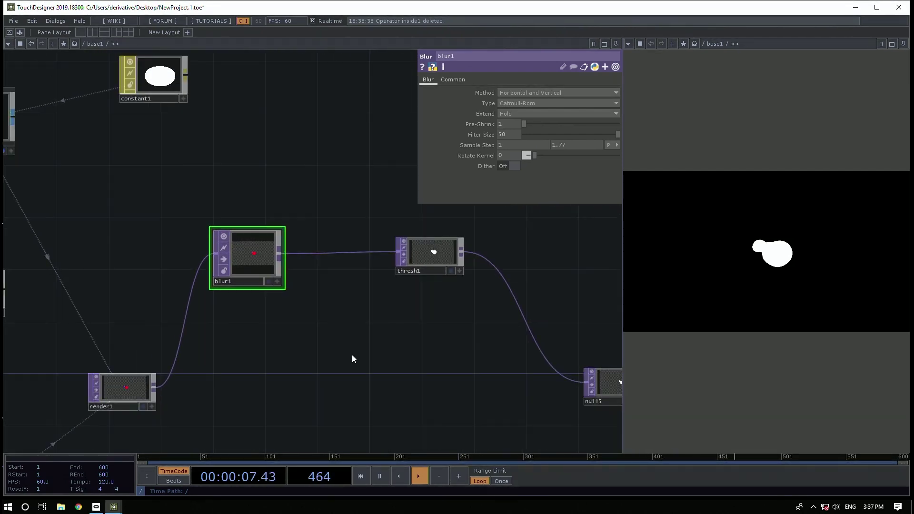
pyautogui.press('Tab')
pyautogui.click(88, 164)
pyautogui.scroll(2, 250, 260)
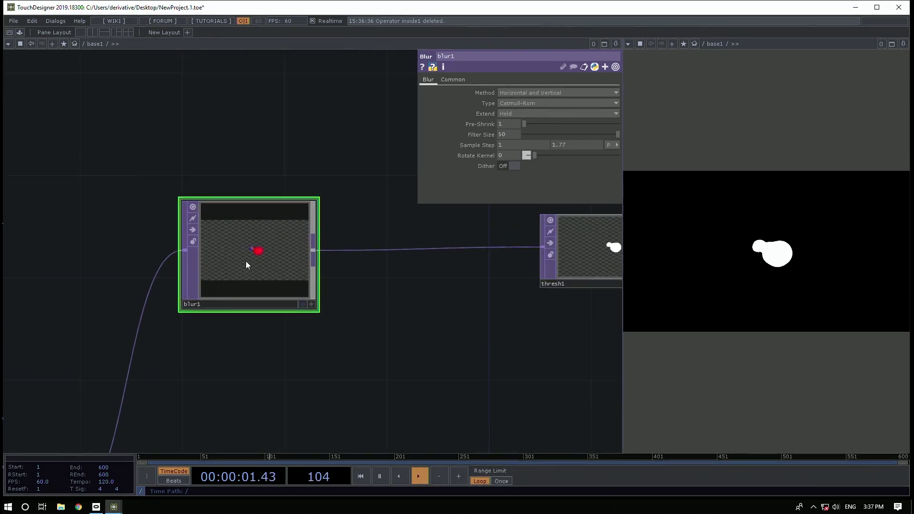
pyautogui.scroll(-2, 245, 257)
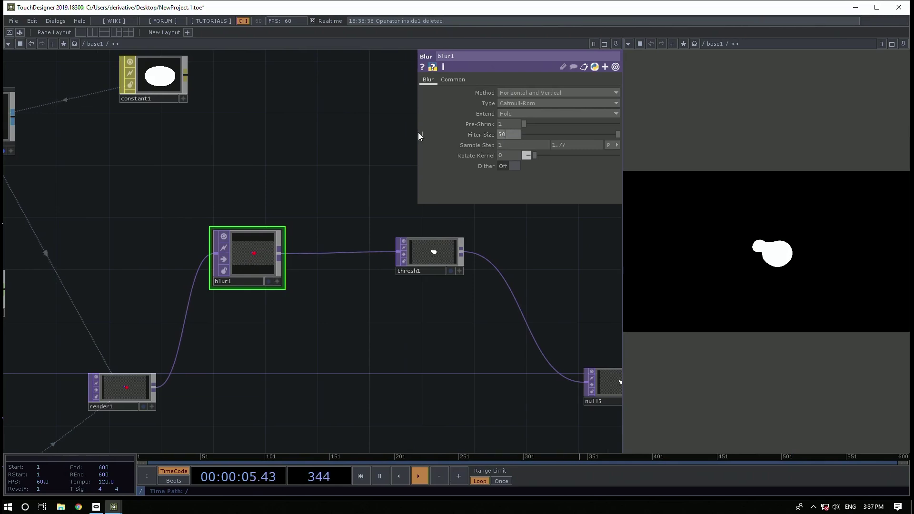
pyautogui.write('0')
pyautogui.press('Return')
# Set thresh1's Threshold to 0.111 and inspect the tighter mask next to the blur
pyautogui.click(435, 255)
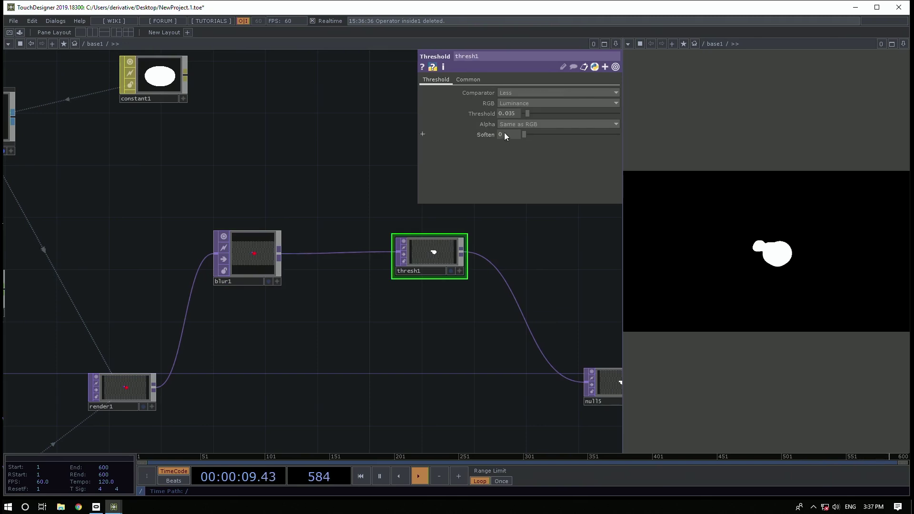
pyautogui.click(533, 114)
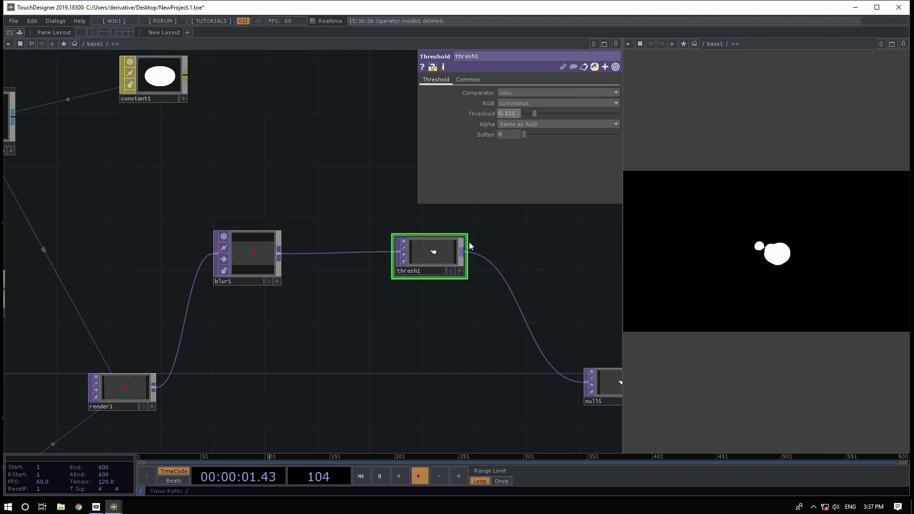
pyautogui.scroll(10, 455, 245)
pyautogui.scroll(-7, 343, 325)
pyautogui.scroll(-5, 420, 410)
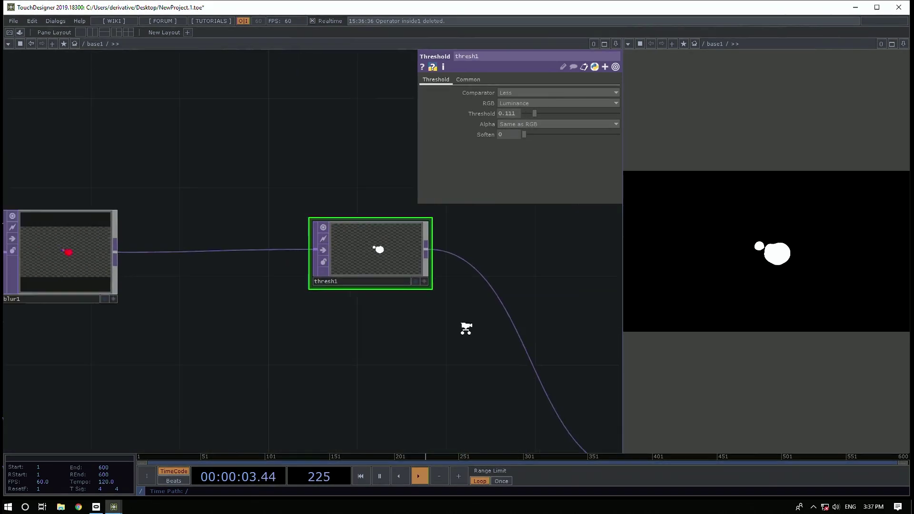
pyautogui.scroll(2, 419, 278)
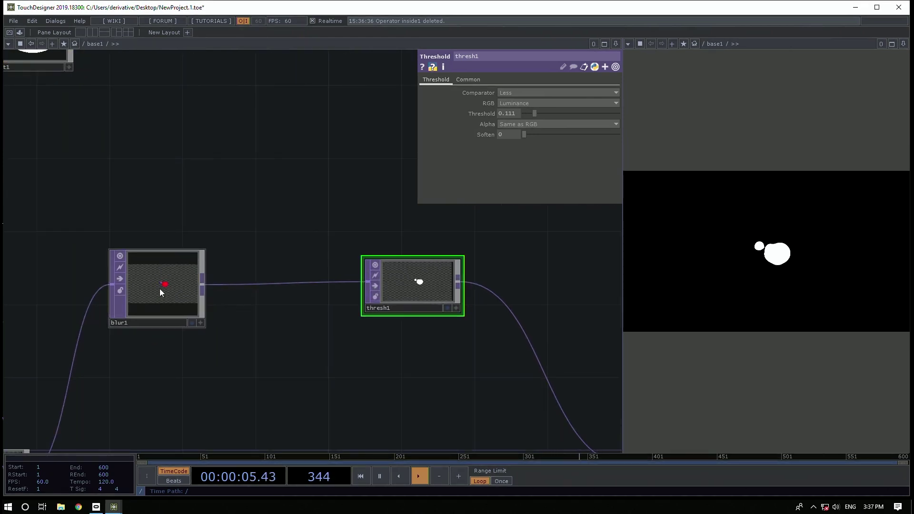
# Add an Inside TOP below thresh1, with blur1 feeding its first input and thresh1 its second
pyautogui.press('Tab')
pyautogui.write('in')
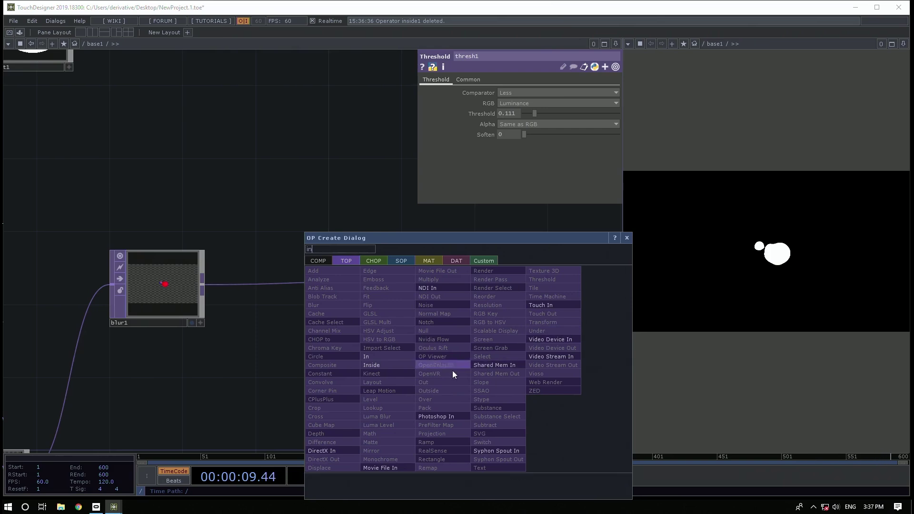
pyautogui.click(378, 364)
pyautogui.click(461, 363)
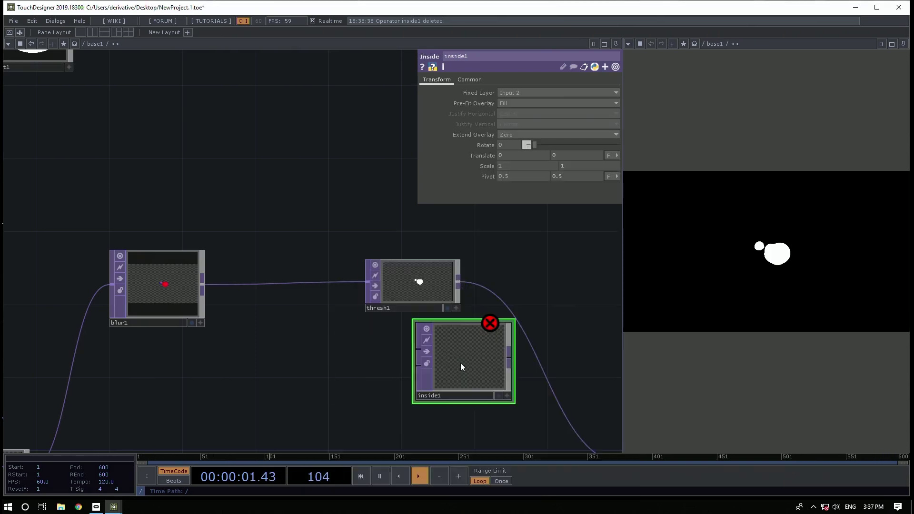
pyautogui.moveTo(459, 283); pyautogui.dragTo(353, 357)
pyautogui.moveTo(458, 284); pyautogui.dragTo(207, 267)
pyautogui.scroll(10, 478, 362)
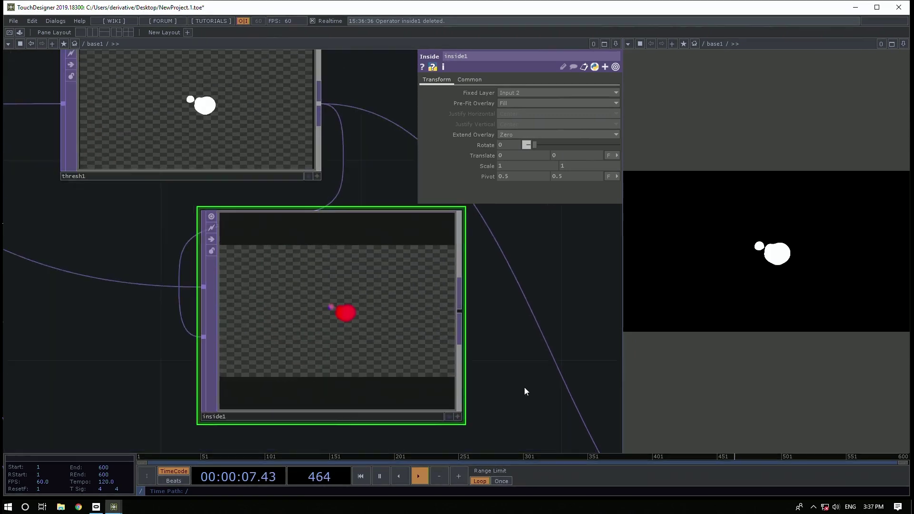
# Wire the Inside TOP's output into null5 in place of thresh1
pyautogui.moveTo(47, 281); pyautogui.dragTo(118, 281)
pyautogui.scroll(-6, 117, 283)
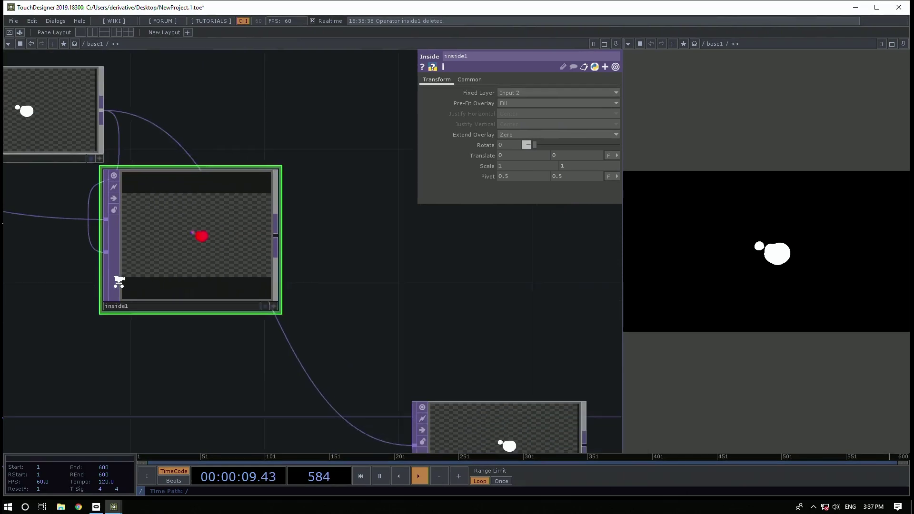
pyautogui.moveTo(238, 255); pyautogui.dragTo(343, 388)
pyautogui.moveTo(362, 319); pyautogui.dragTo(502, 305)
pyautogui.scroll(-3, 190, 346)
# Trigger the Button COMP several times and watch how the masked, blurred spheres react in the output
pyautogui.moveTo(190, 346); pyautogui.dragTo(365, 357)
pyautogui.moveTo(365, 356); pyautogui.dragTo(241, 373, button='middle')
pyautogui.moveTo(94, 288); pyautogui.dragTo(298, 247)
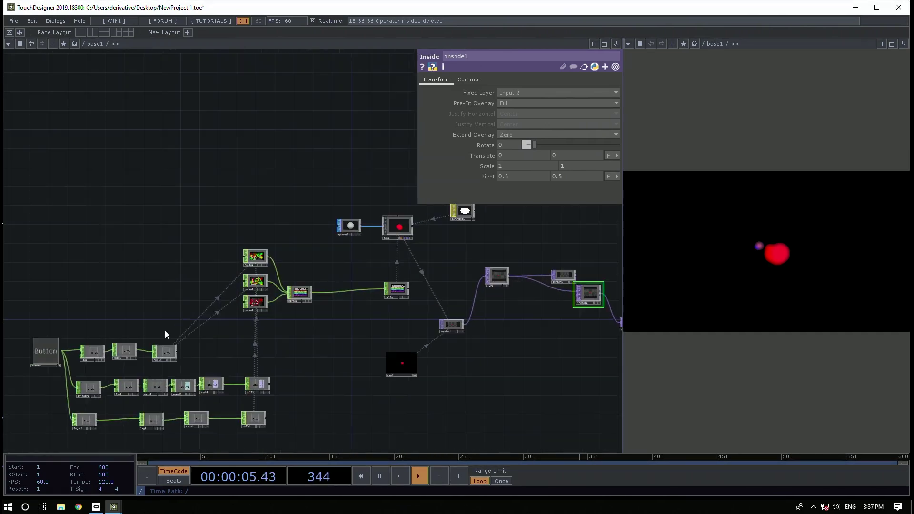
pyautogui.click(56, 358)
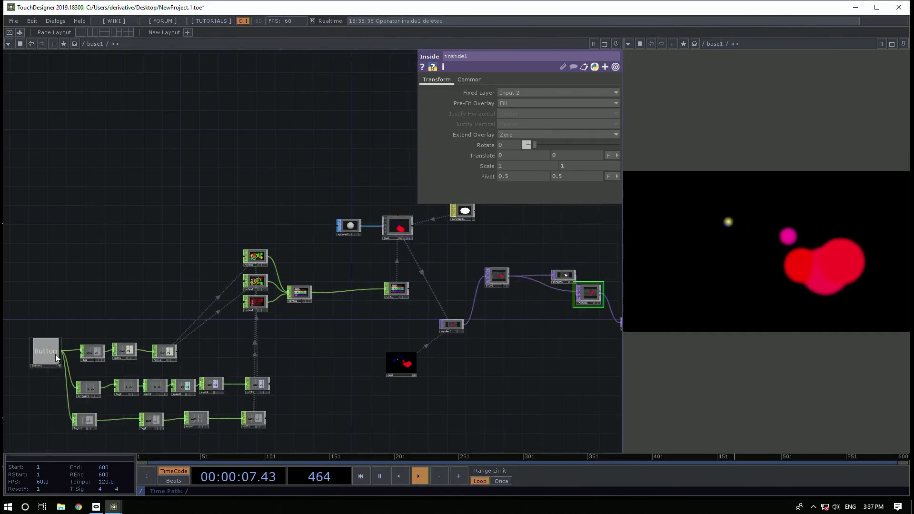
pyautogui.click(55, 358)
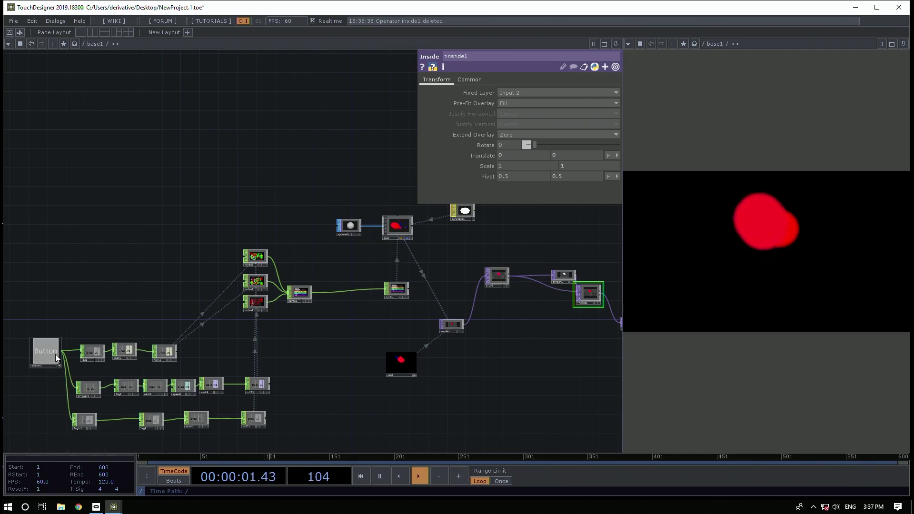
pyautogui.click(55, 354)
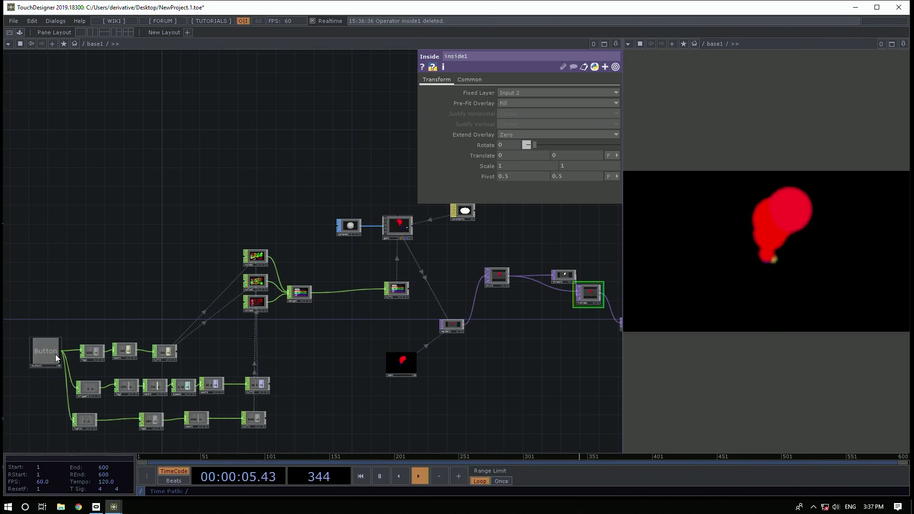
pyautogui.click(55, 354)
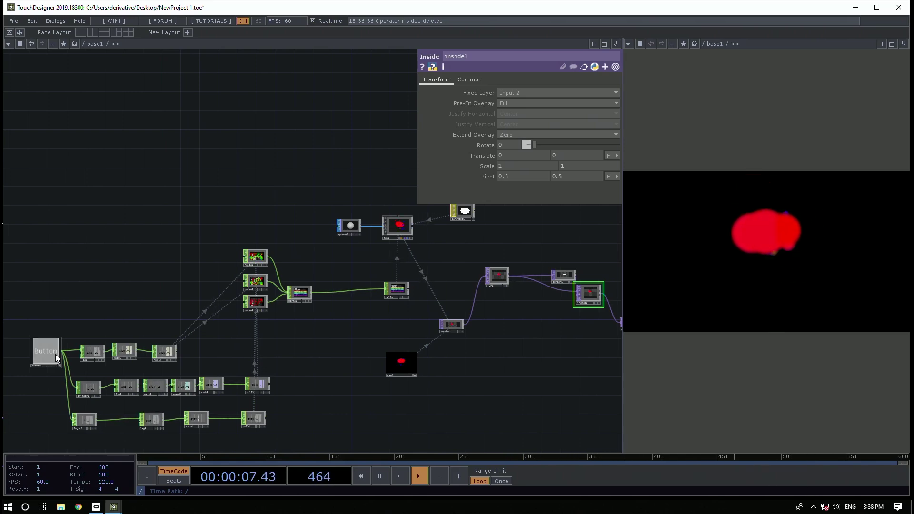
pyautogui.click(55, 354)
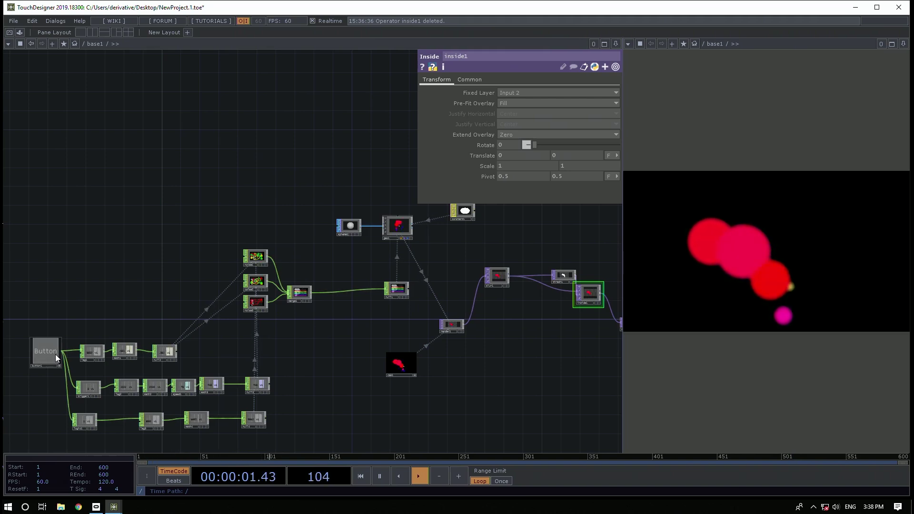
pyautogui.click(49, 345)
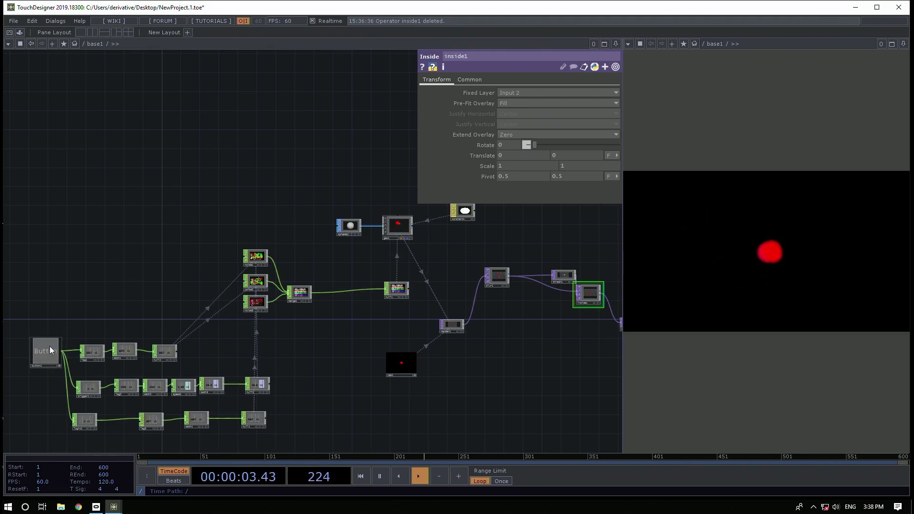
# Fire the Button COMP three more times and check how the blurred blobs merge in the output
pyautogui.click(49, 348)
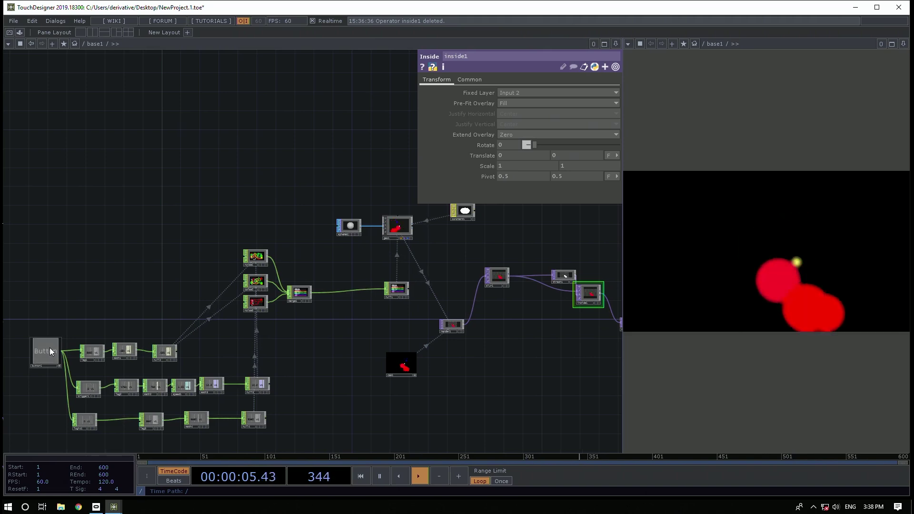
pyautogui.click(50, 347)
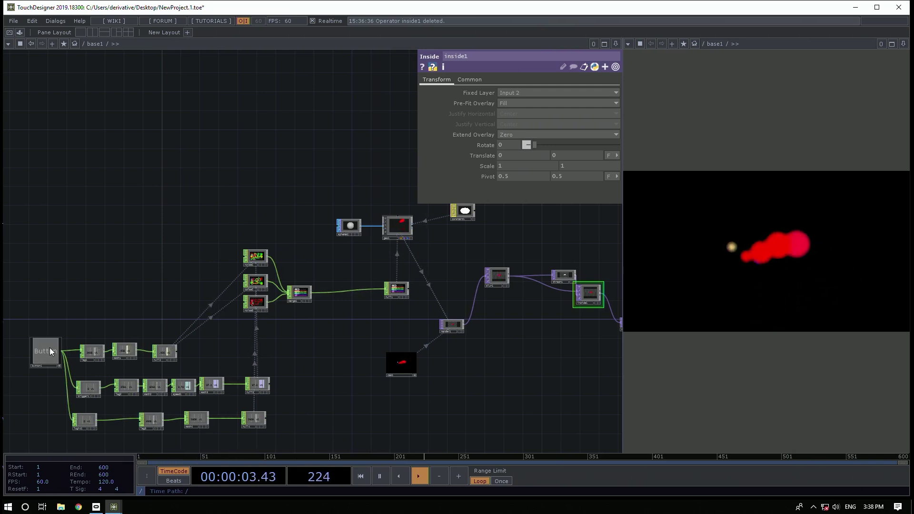
pyautogui.click(50, 348)
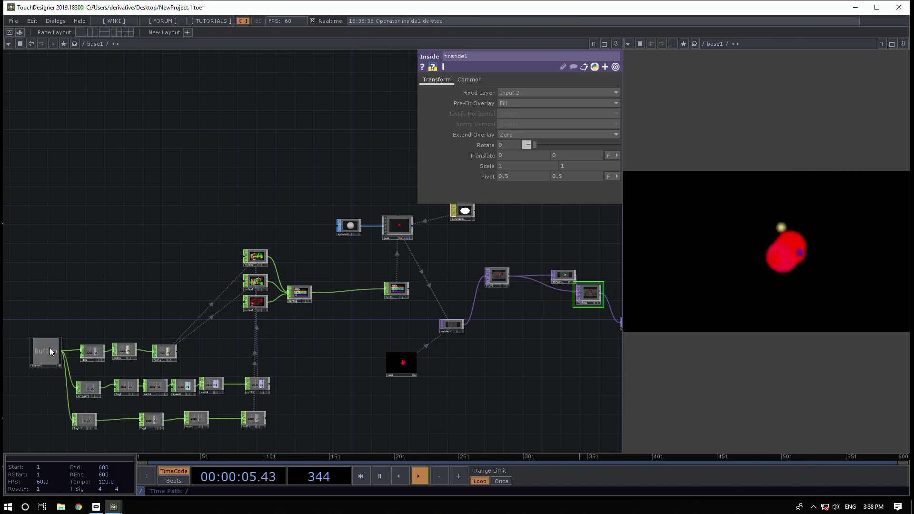
# Review the sphere1 parameters and the geo1 instancing settings, then look closely at the noise CHOPs feeding merge1
pyautogui.moveTo(284, 361); pyautogui.dragTo(399, 290)
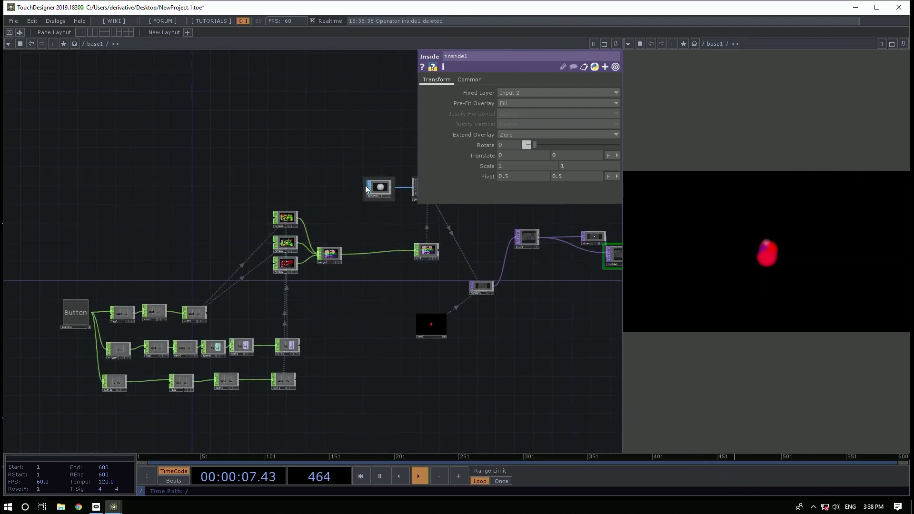
pyautogui.click(383, 188)
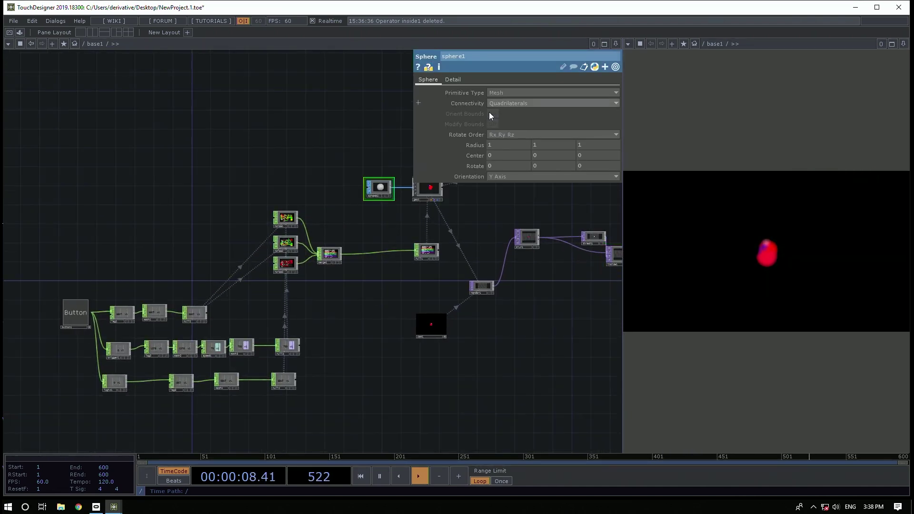
pyautogui.click(427, 186)
pyautogui.scroll(5, 311, 249)
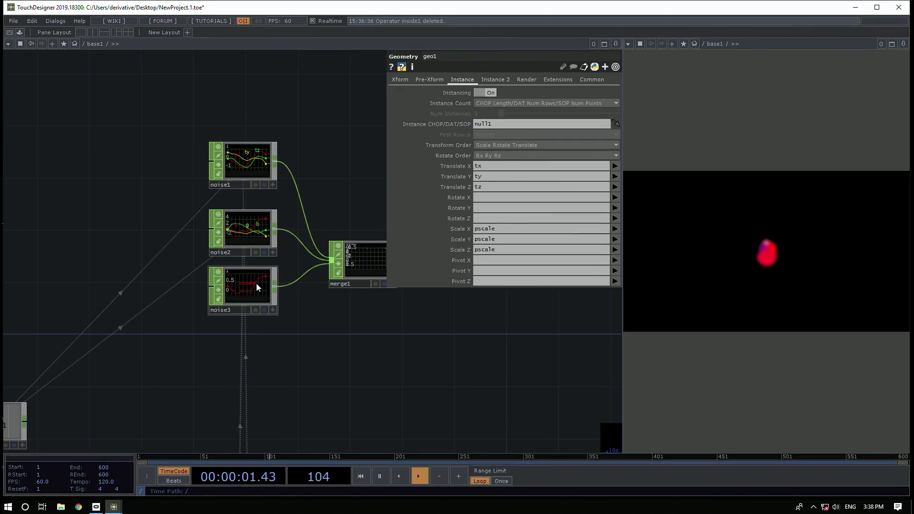
# Move the thresh1 operator below the direct connection between blur1 and inside1
pyautogui.click(256, 284)
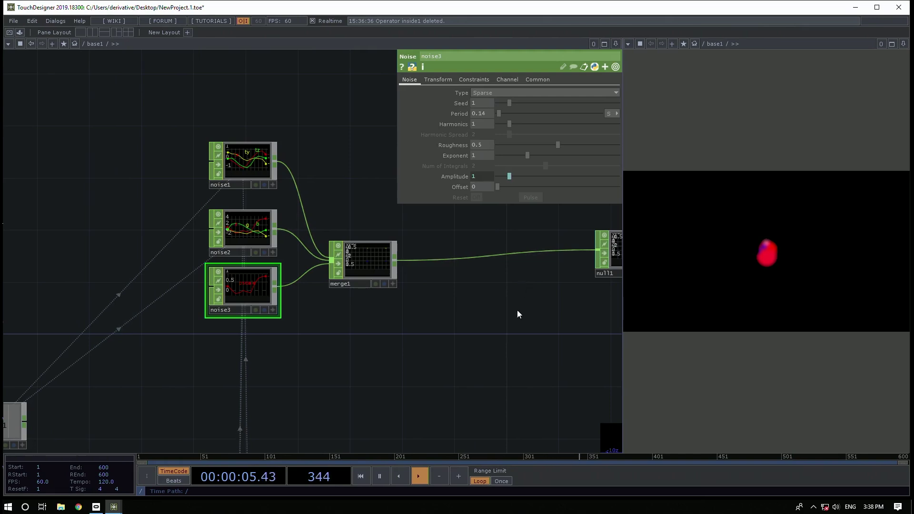
pyautogui.moveTo(585, 297); pyautogui.dragTo(219, 370)
pyautogui.scroll(-5, 220, 370)
pyautogui.scroll(5, 295, 347)
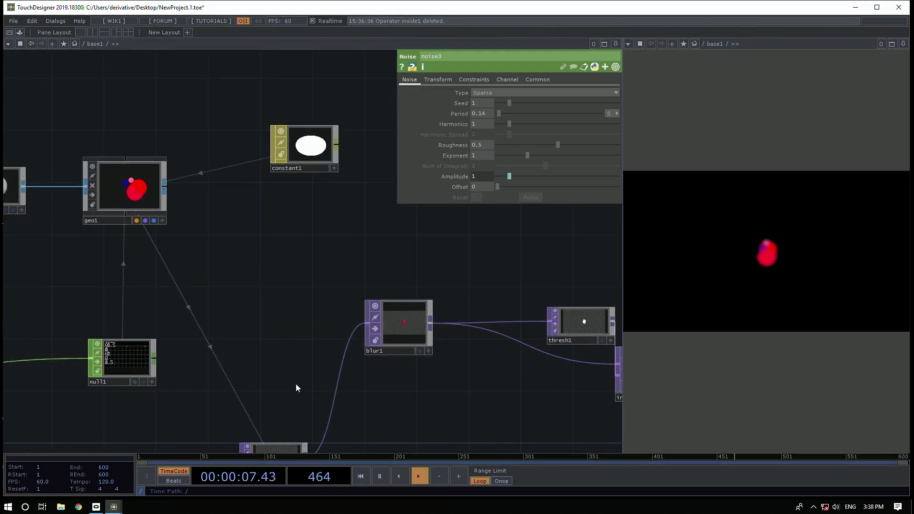
pyautogui.moveTo(295, 384); pyautogui.dragTo(309, 263)
pyautogui.moveTo(443, 277); pyautogui.dragTo(391, 285)
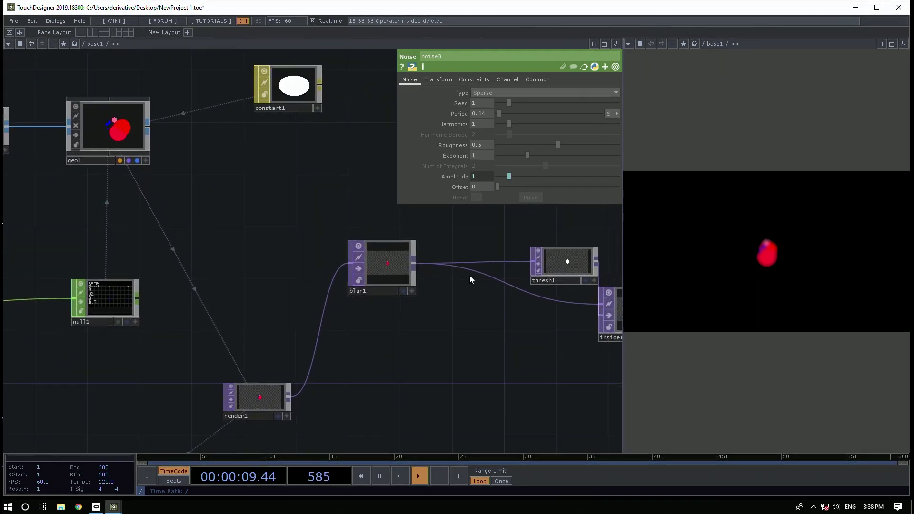
pyautogui.moveTo(552, 264); pyautogui.dragTo(531, 224)
pyautogui.moveTo(516, 329); pyautogui.dragTo(487, 303)
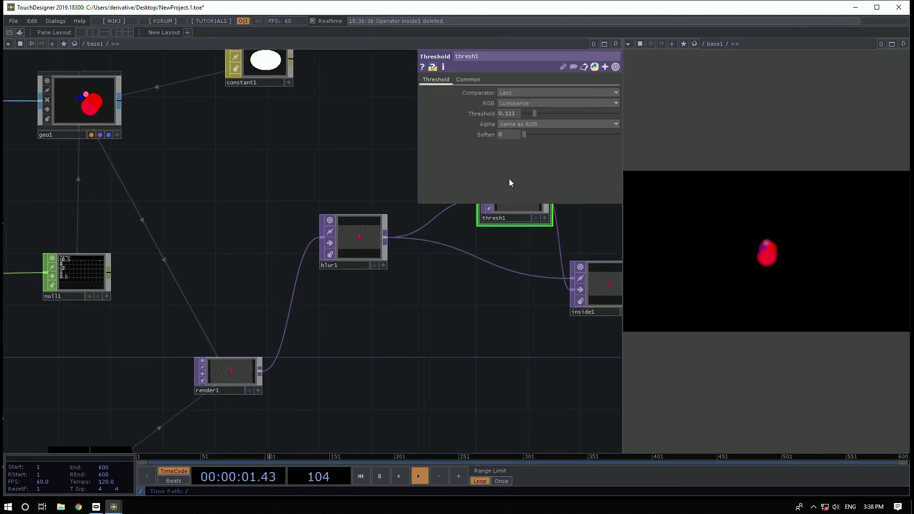
pyautogui.moveTo(506, 208); pyautogui.dragTo(460, 339)
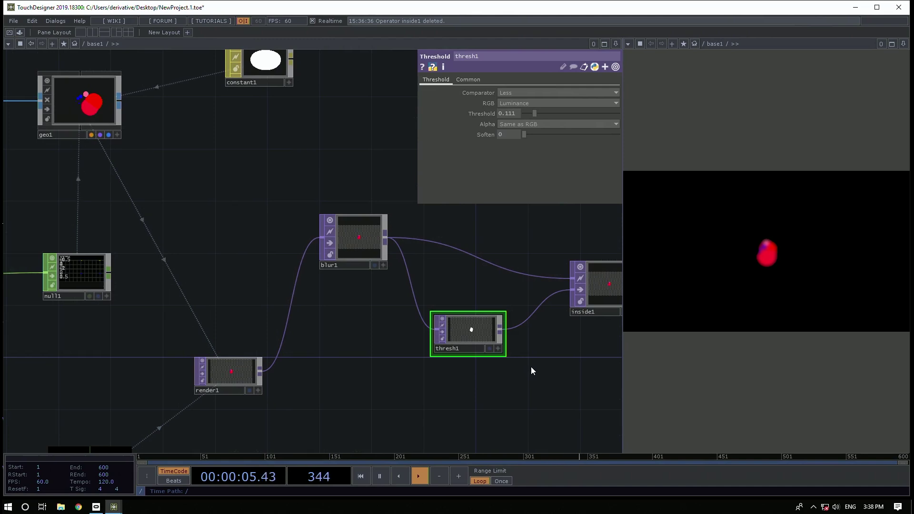
# Raise the constant added to op('null4')['v1'] in noise3's Amplitude expression to 2
pyautogui.scroll(-5, 475, 361)
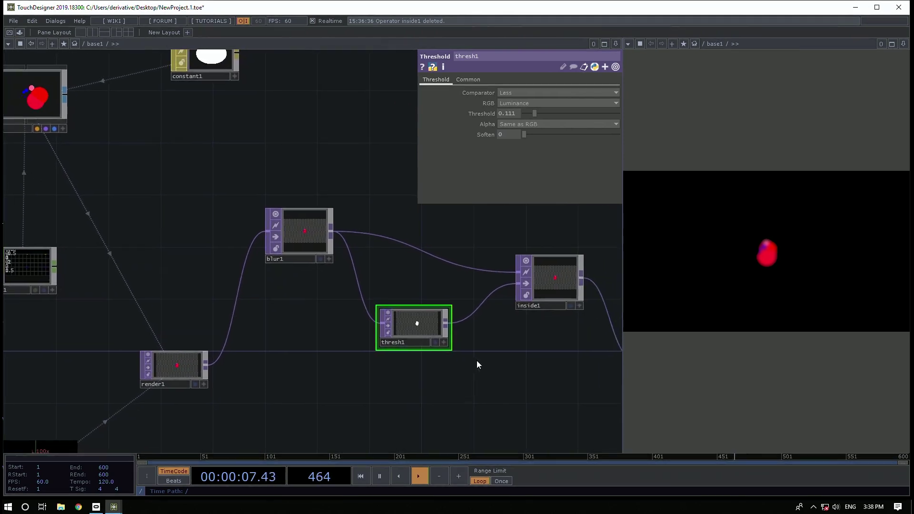
pyautogui.moveTo(557, 363); pyautogui.dragTo(568, 324)
pyautogui.moveTo(204, 345); pyautogui.dragTo(328, 328)
pyautogui.click(249, 249)
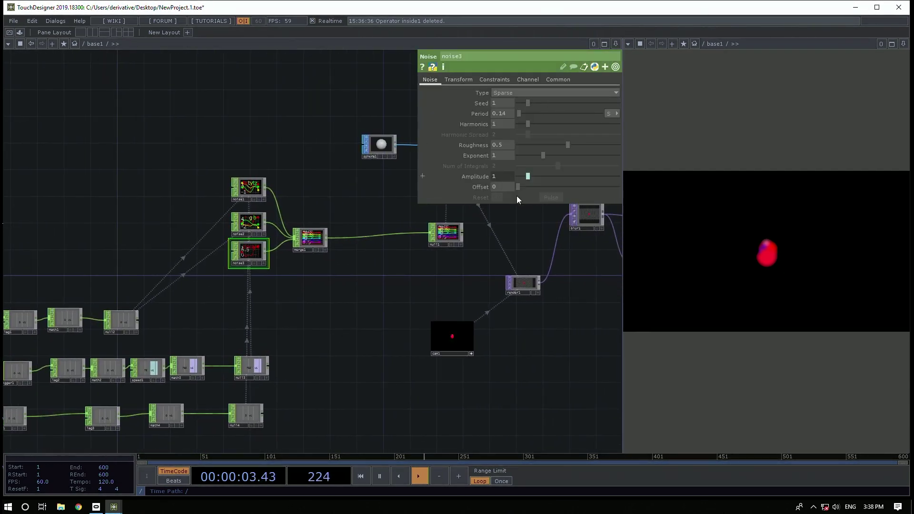
pyautogui.write("op('null4')['v1']+1")
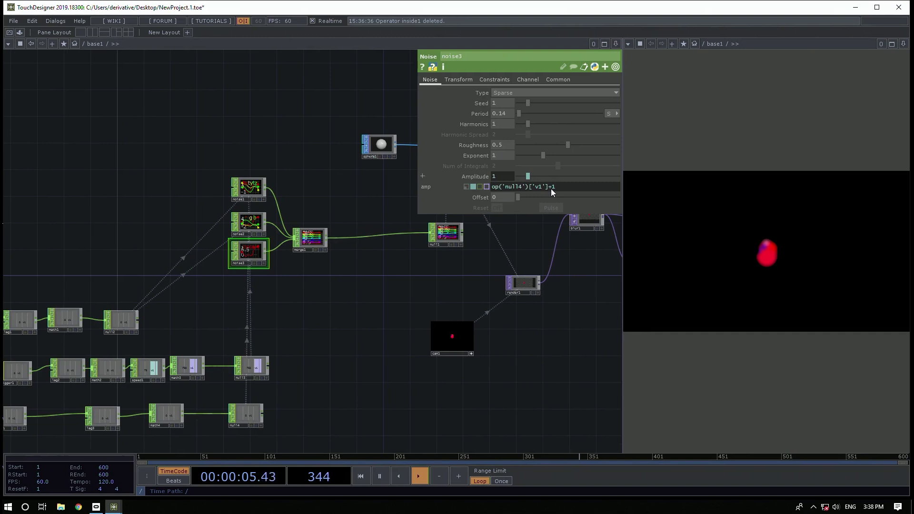
pyautogui.press('Return')
# Switch the Button on and off to check how noise3's amplitude affects the rendered spheres
pyautogui.moveTo(365, 349); pyautogui.dragTo(47, 364)
pyautogui.moveTo(161, 200); pyautogui.dragTo(565, 205)
pyautogui.scroll(-3, 275, 222)
pyautogui.click(109, 305)
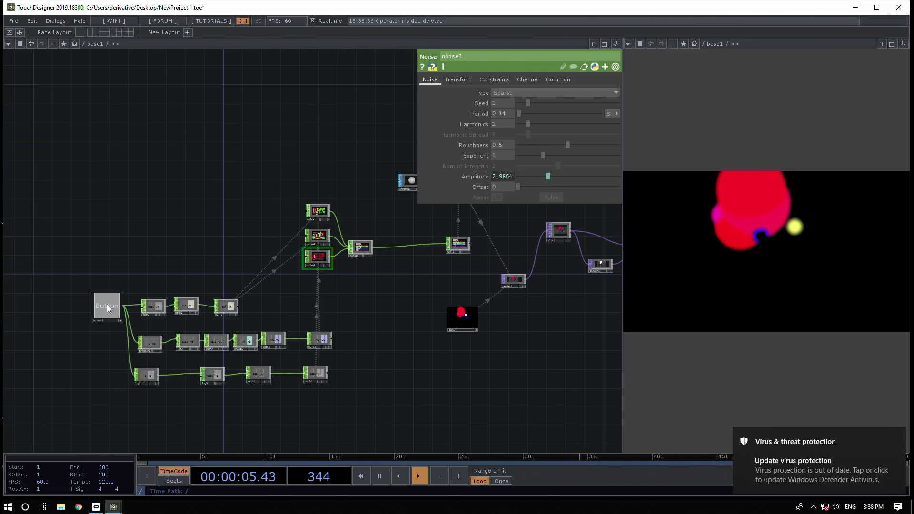
pyautogui.click(109, 306)
pyautogui.moveTo(434, 281); pyautogui.dragTo(396, 305)
pyautogui.click(77, 325)
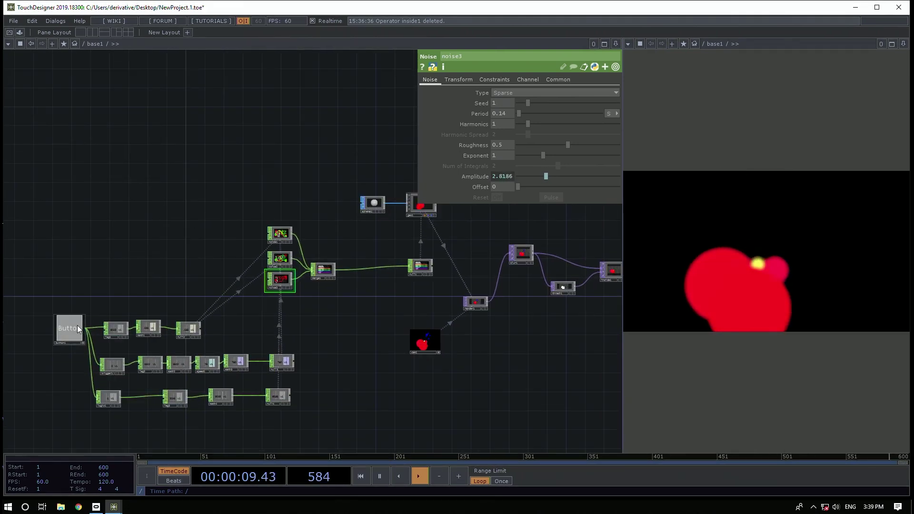
pyautogui.click(77, 325)
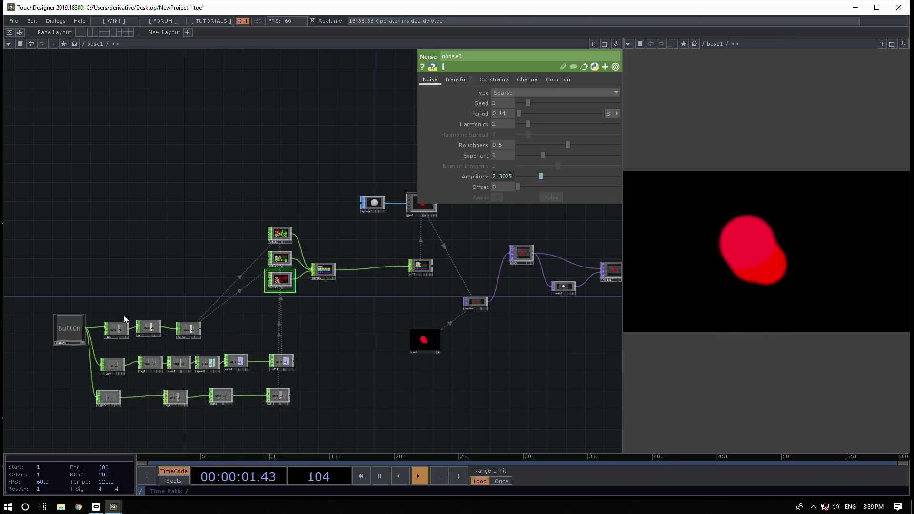
# Shift thresh1 to make room and insert an HSV Adjust TOP between blur1 and thresh1
pyautogui.scroll(4, 474, 302)
pyautogui.moveTo(478, 303); pyautogui.dragTo(469, 280, button='middle')
pyautogui.moveTo(434, 266); pyautogui.dragTo(370, 259)
pyautogui.scroll(6, 419, 248)
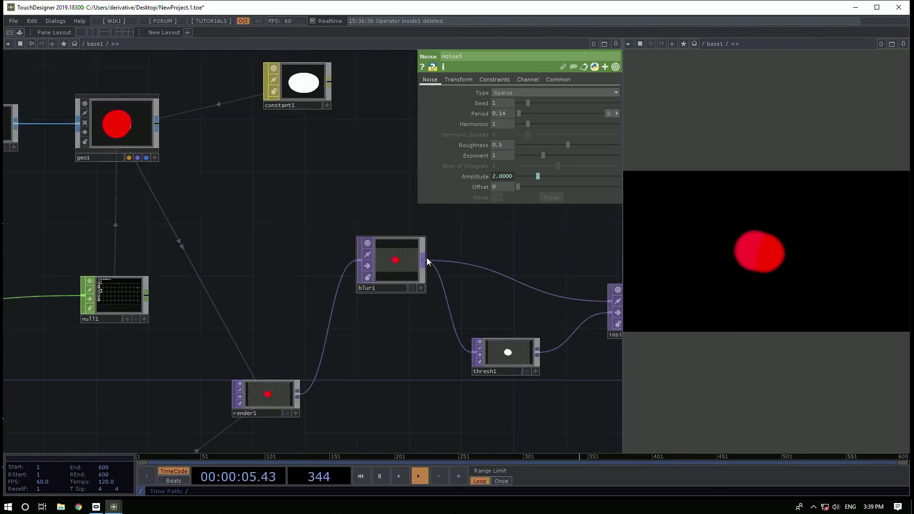
pyautogui.moveTo(318, 326); pyautogui.dragTo(245, 250)
pyautogui.moveTo(469, 304); pyautogui.dragTo(486, 339)
pyautogui.rightClick(413, 242)
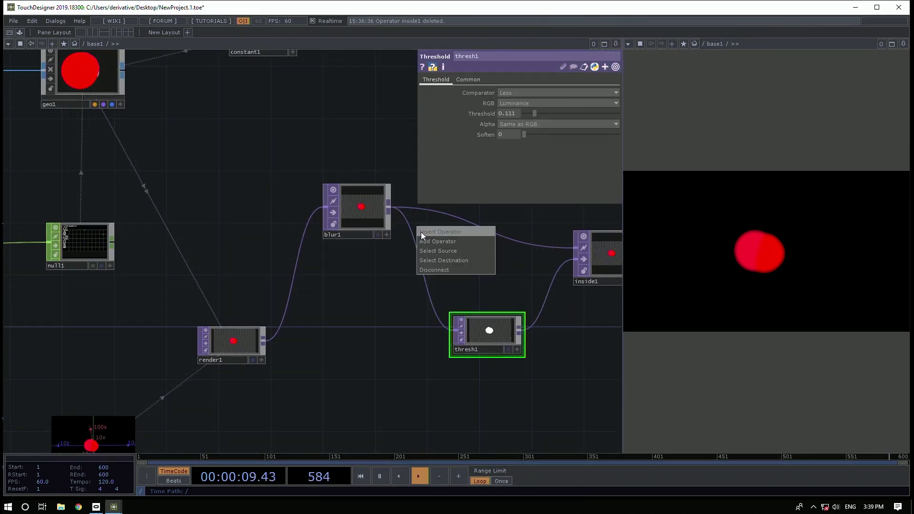
pyautogui.click(420, 232)
pyautogui.write('hs')
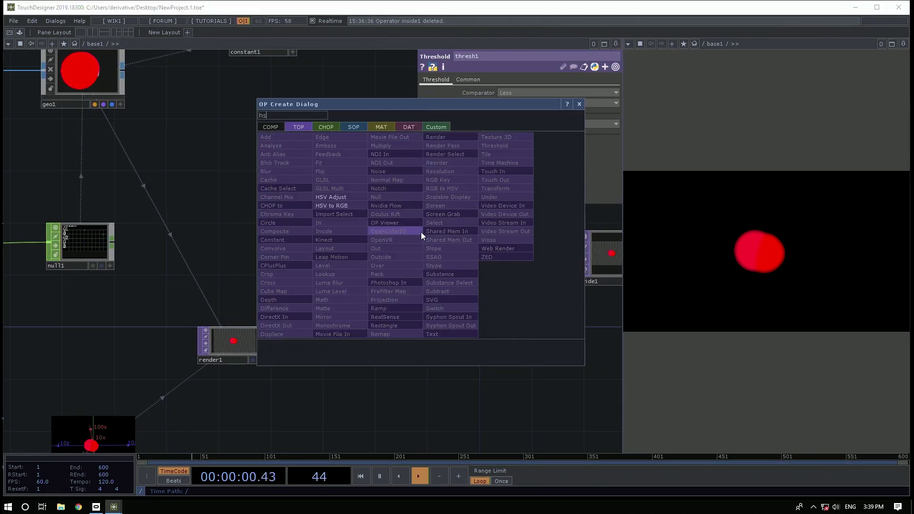
pyautogui.click(341, 197)
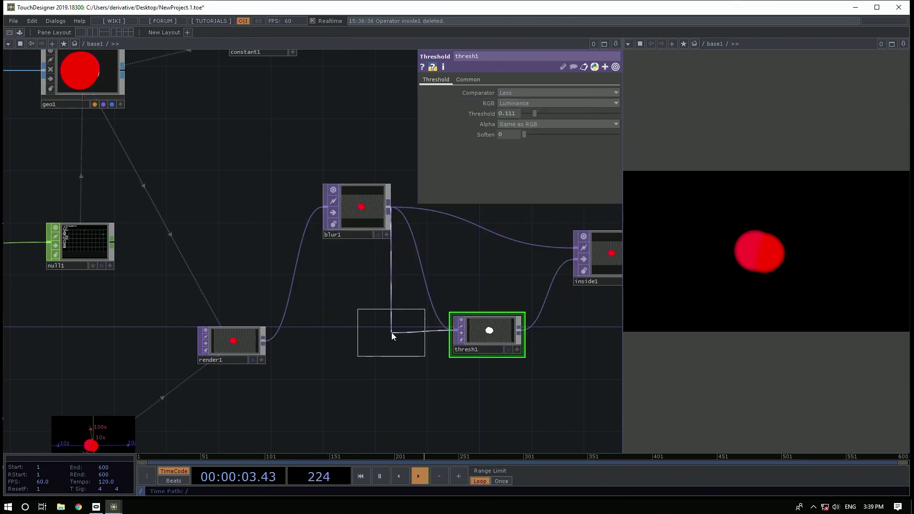
pyautogui.click(392, 332)
# Trigger the Button repeatedly to examine the output with the HSV Adjust in the chain
pyautogui.moveTo(555, 179); pyautogui.dragTo(313, 184)
pyautogui.moveTo(247, 245); pyautogui.dragTo(386, 239)
pyautogui.scroll(-3, 386, 238)
pyautogui.press('h')
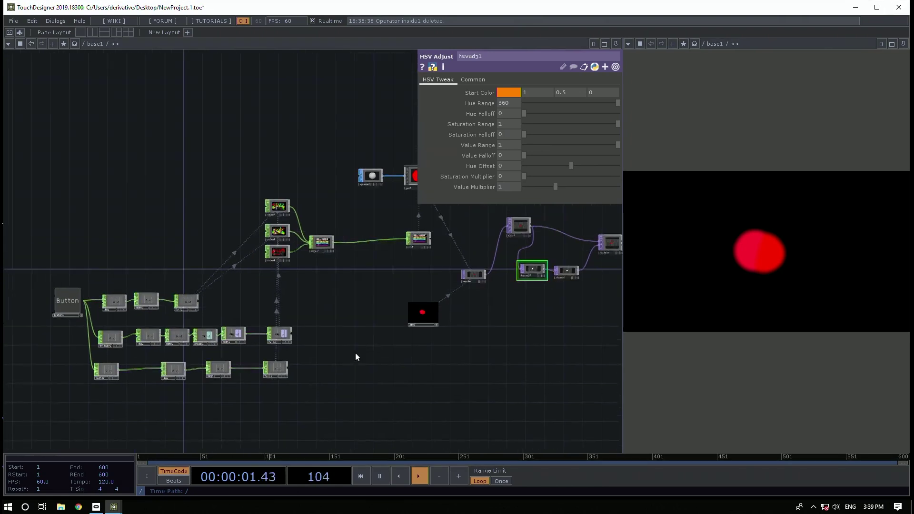
pyautogui.click(91, 294)
pyautogui.click(90, 294)
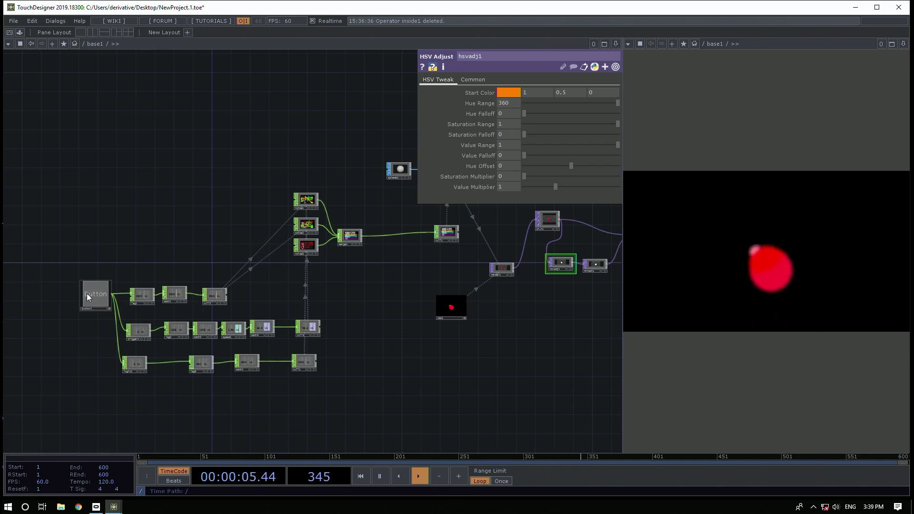
pyautogui.click(87, 293)
pyautogui.click(87, 294)
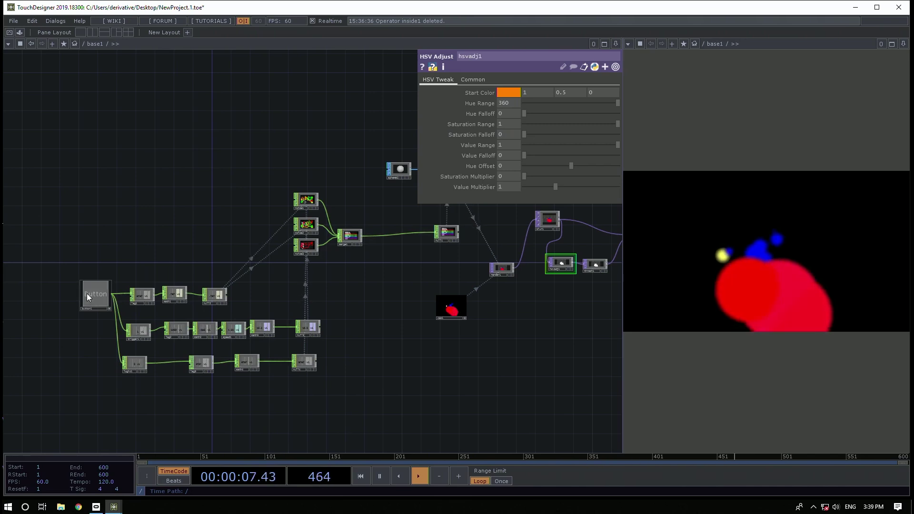
pyautogui.click(87, 294)
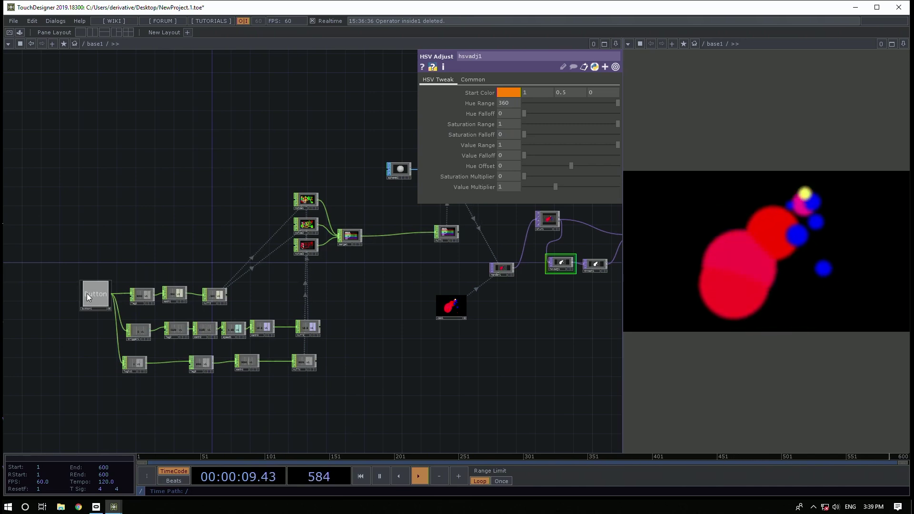
# Line up inside1 and the final null with blur1 to tidy the end of the TOP chain
pyautogui.moveTo(466, 258); pyautogui.dragTo(326, 225)
pyautogui.moveTo(422, 269); pyautogui.dragTo(434, 265)
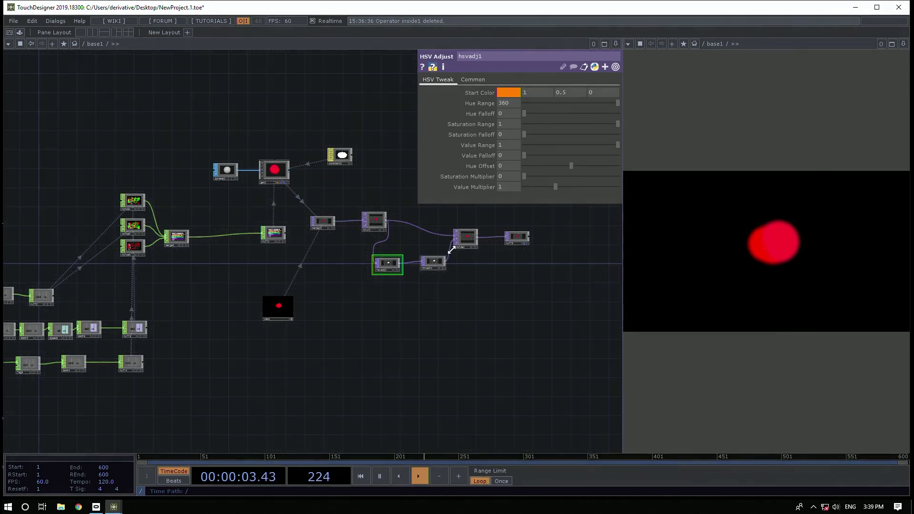
pyautogui.moveTo(465, 239); pyautogui.dragTo(474, 224)
pyautogui.moveTo(523, 242); pyautogui.dragTo(530, 232)
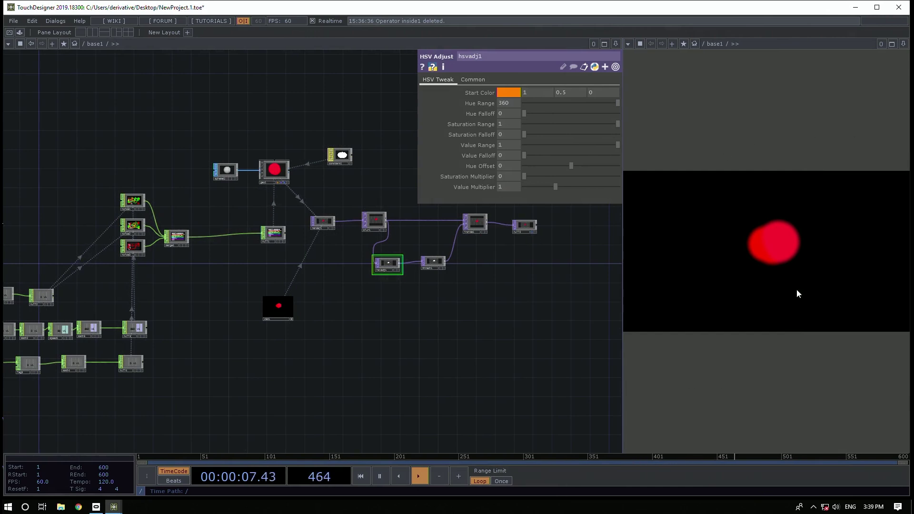
# Toggle the Button again to preview the sphere animation in the output
pyautogui.moveTo(229, 299); pyautogui.dragTo(422, 299)
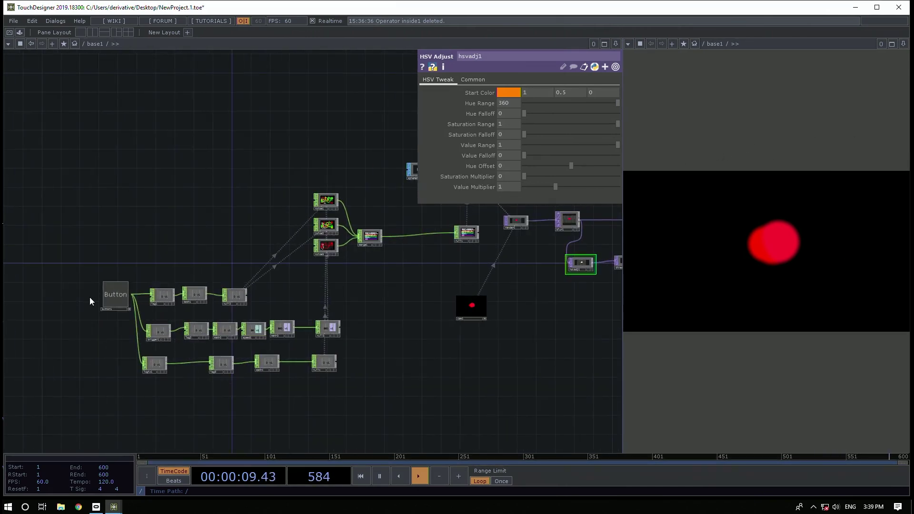
pyautogui.click(121, 293)
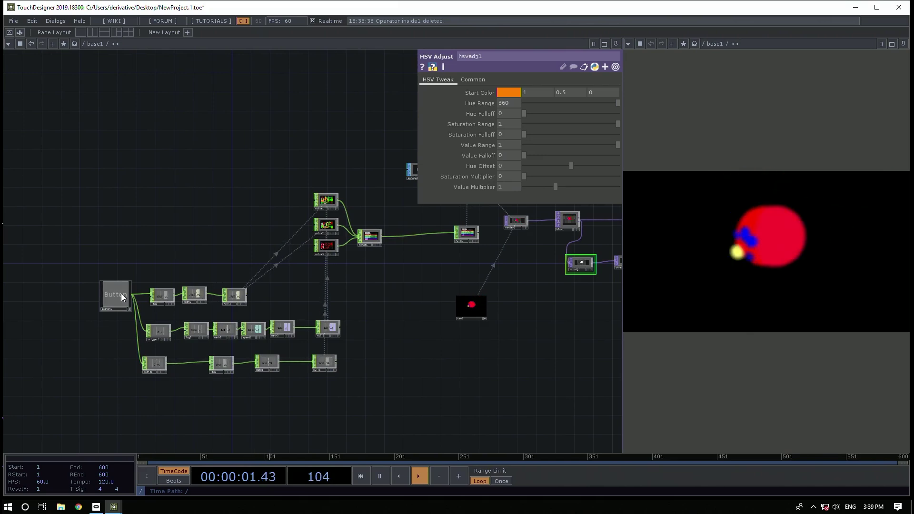
pyautogui.click(121, 296)
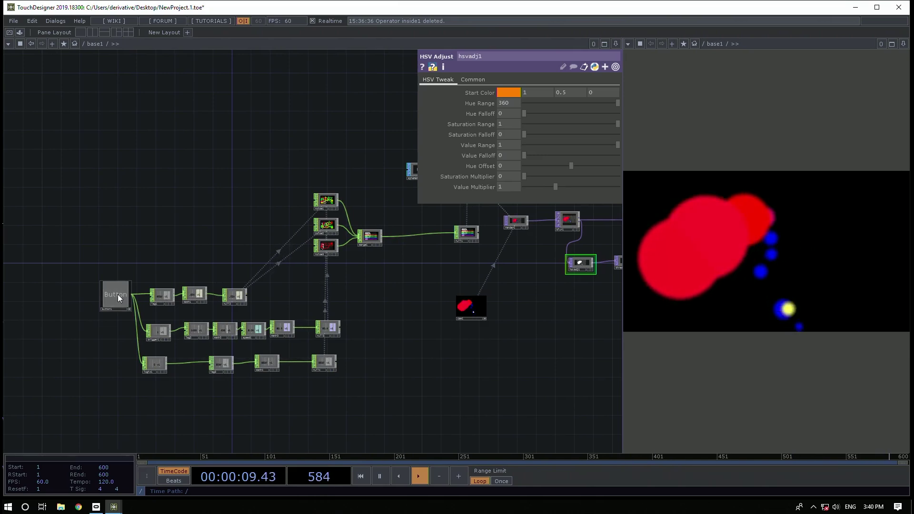
pyautogui.moveTo(496, 363); pyautogui.dragTo(217, 395)
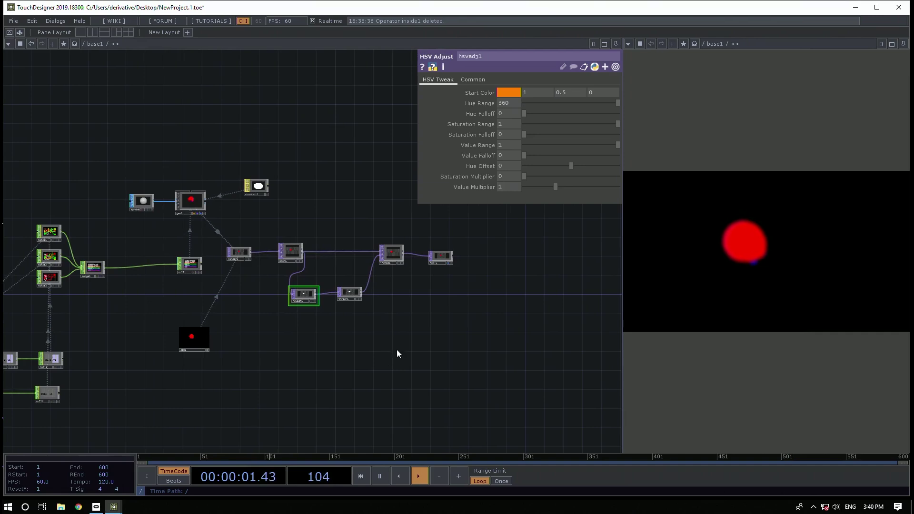
pyautogui.press('Tab')
pyautogui.write('t')
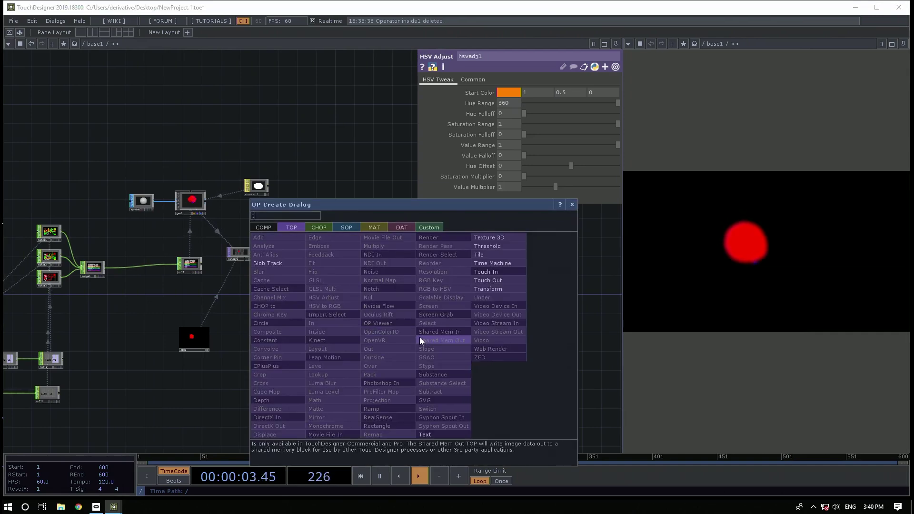
pyautogui.press('Tab')
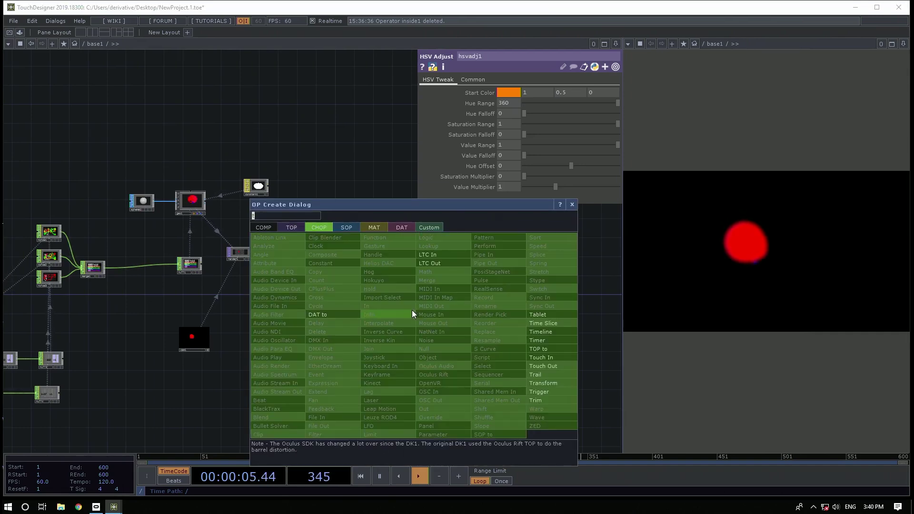
pyautogui.click(225, 321)
# Add a Text TOP in the empty area below thresh1 and inside1
pyautogui.press('Tab')
pyautogui.write('tex')
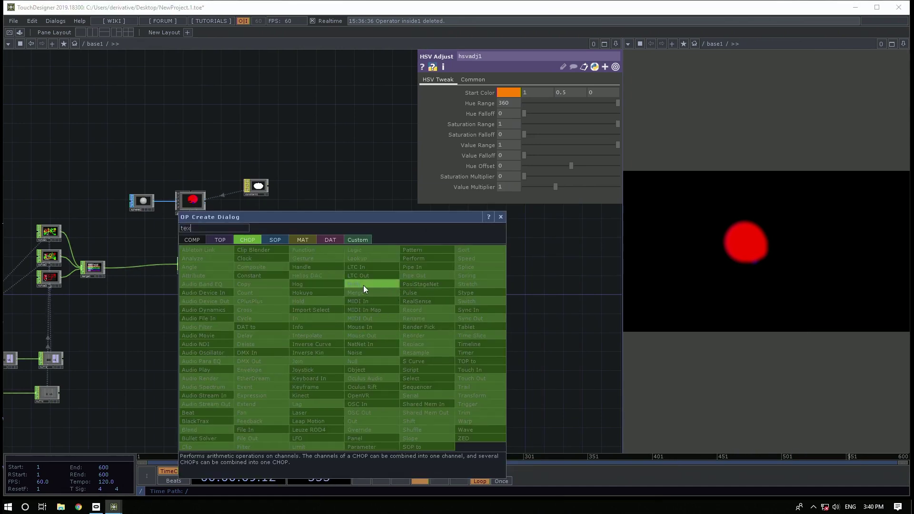
pyautogui.click(215, 241)
pyautogui.click(363, 446)
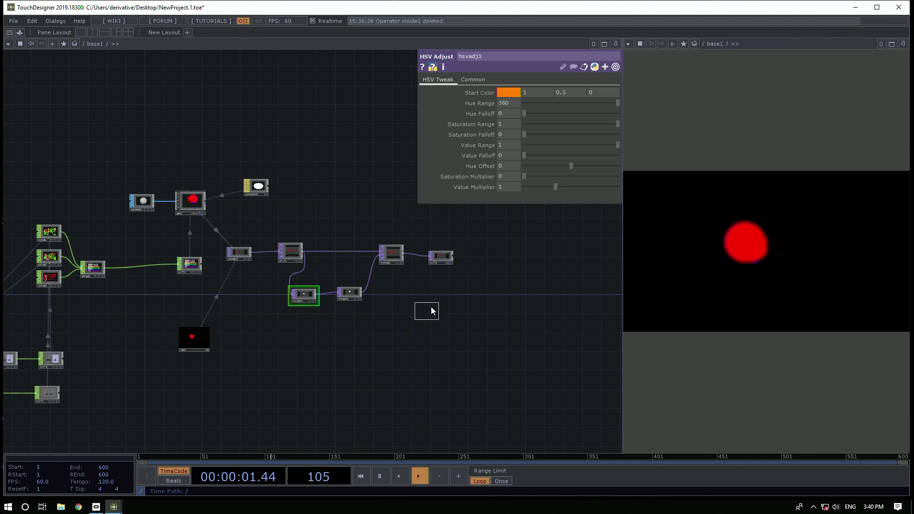
pyautogui.scroll(4, 405, 286)
pyautogui.click(394, 340)
# Check the size of inside1 and set the Text TOP's resolution to 1280 x 720
pyautogui.moveTo(275, 350); pyautogui.dragTo(186, 345)
pyautogui.click(492, 79)
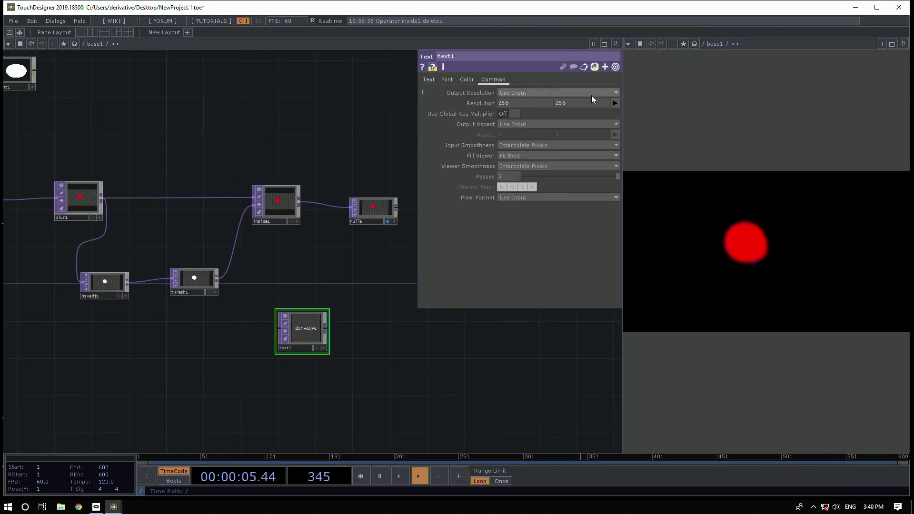
pyautogui.middleClick(284, 205)
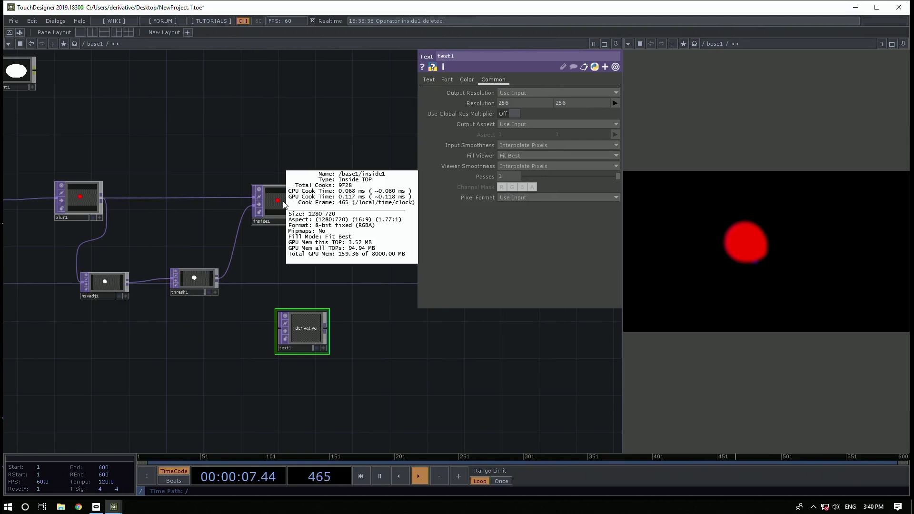
pyautogui.click(614, 103)
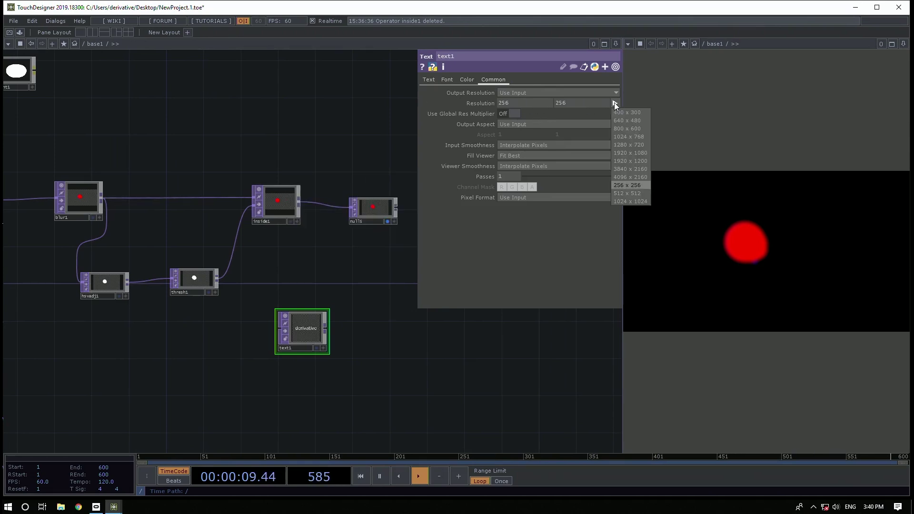
pyautogui.click(624, 144)
# Replace the Text TOP's default text with "ADD HUMAN INPUT"
pyautogui.moveTo(322, 375); pyautogui.dragTo(440, 360)
pyautogui.click(431, 80)
pyautogui.moveTo(541, 145); pyautogui.dragTo(101, 127)
pyautogui.write('AD')
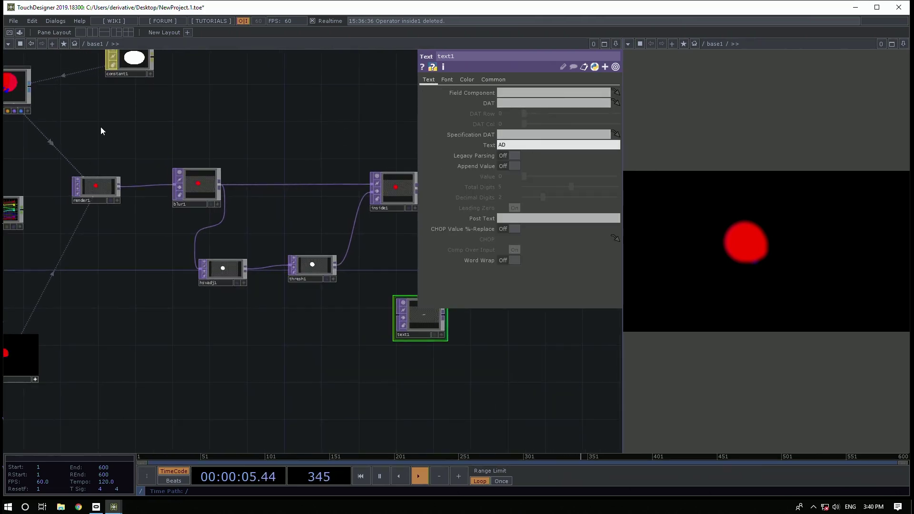
pyautogui.write('D HUMAN INPUT')
# Turn on Word Wrap for the Text TOP
pyautogui.click(447, 79)
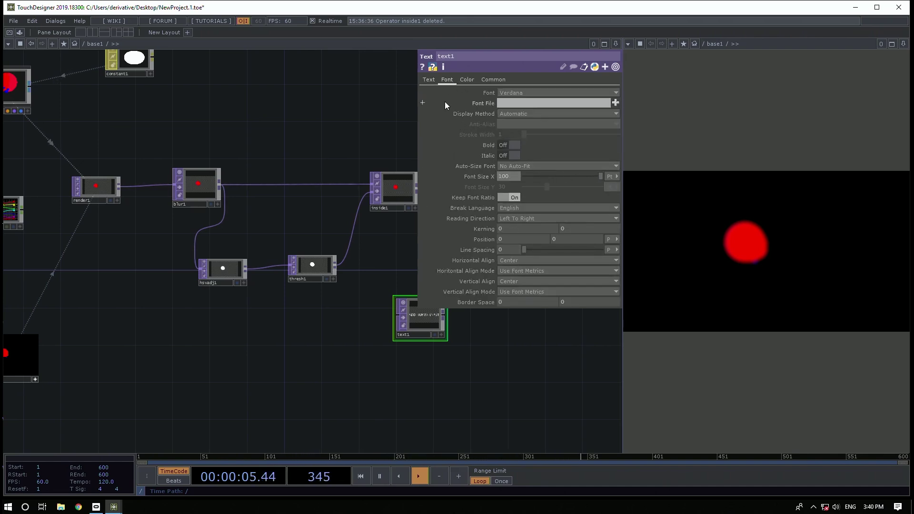
pyautogui.click(427, 80)
pyautogui.click(509, 260)
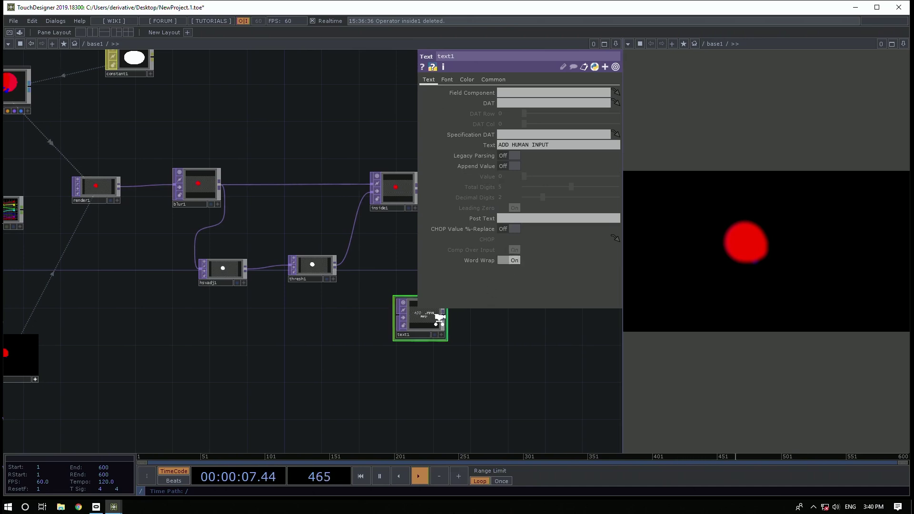
# Add an Over TOP in the space between inside1 and text1
pyautogui.scroll(5, 439, 318)
pyautogui.click(442, 367)
pyautogui.moveTo(478, 381); pyautogui.dragTo(315, 390)
pyautogui.click(280, 374)
pyautogui.scroll(-6, 314, 352)
pyautogui.scroll(4, 319, 341)
pyautogui.moveTo(320, 339); pyautogui.dragTo(336, 329)
pyautogui.press('Tab')
pyautogui.write('over')
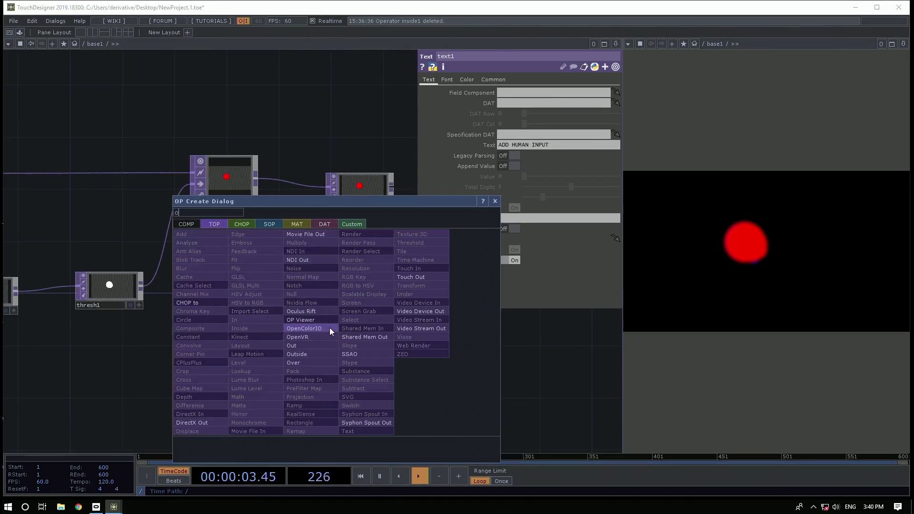
pyautogui.click(299, 362)
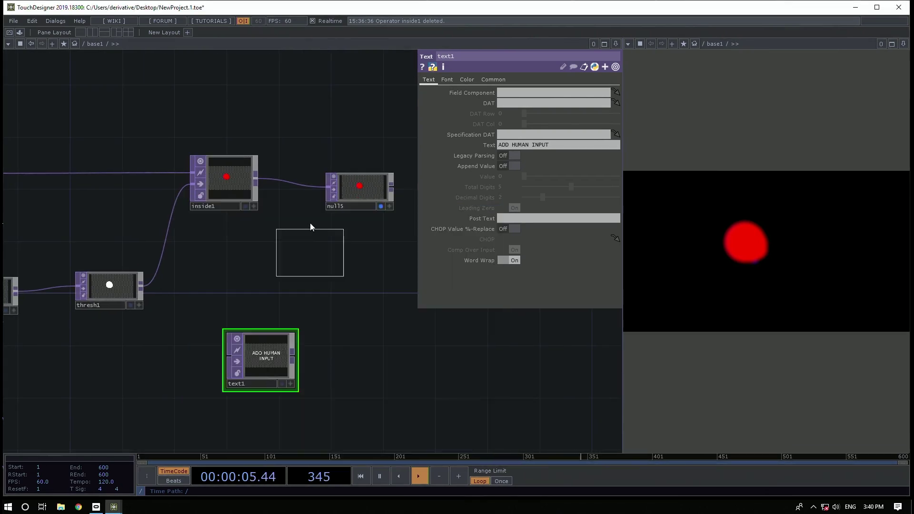
pyautogui.click(306, 253)
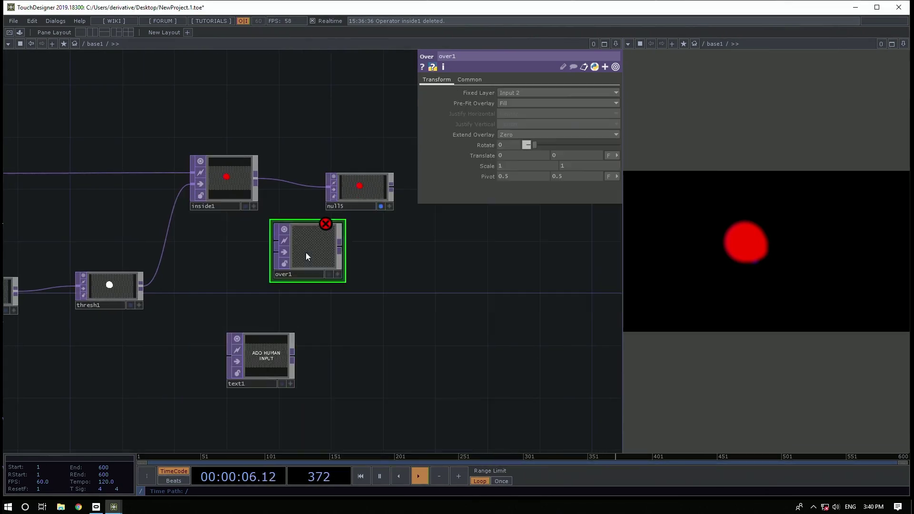
# Wire text1 into over1's first input and inside1 into its second, and connect over1's output to null5
pyautogui.click(266, 241)
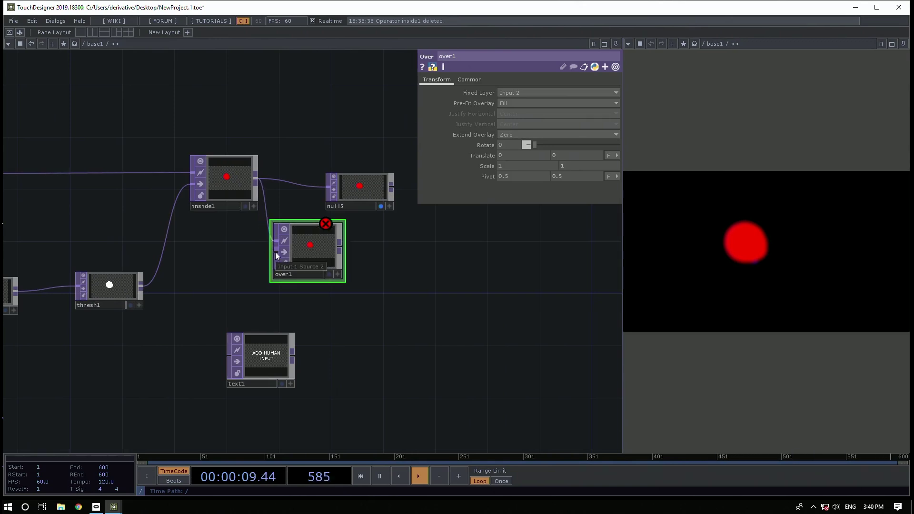
pyautogui.moveTo(273, 241); pyautogui.dragTo(243, 246)
pyautogui.click(293, 355)
pyautogui.click(265, 227)
pyautogui.click(257, 181)
pyautogui.click(269, 258)
pyautogui.click(342, 245)
pyautogui.click(326, 189)
pyautogui.moveTo(341, 207); pyautogui.dragTo(509, 233)
# Set the font size of text1 to 133
pyautogui.moveTo(439, 320); pyautogui.dragTo(501, 300)
pyautogui.scroll(-2, 501, 301)
pyautogui.moveTo(378, 325); pyautogui.dragTo(330, 325)
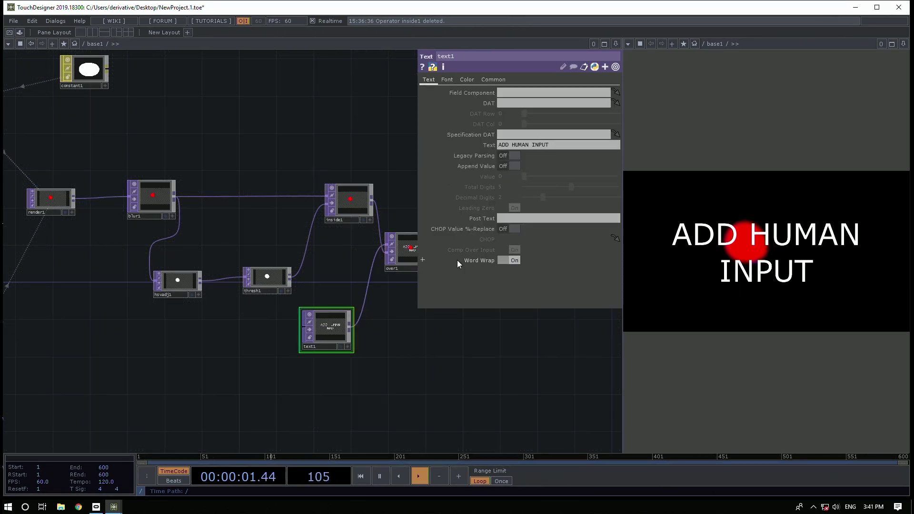
pyautogui.click(441, 80)
pyautogui.click(446, 80)
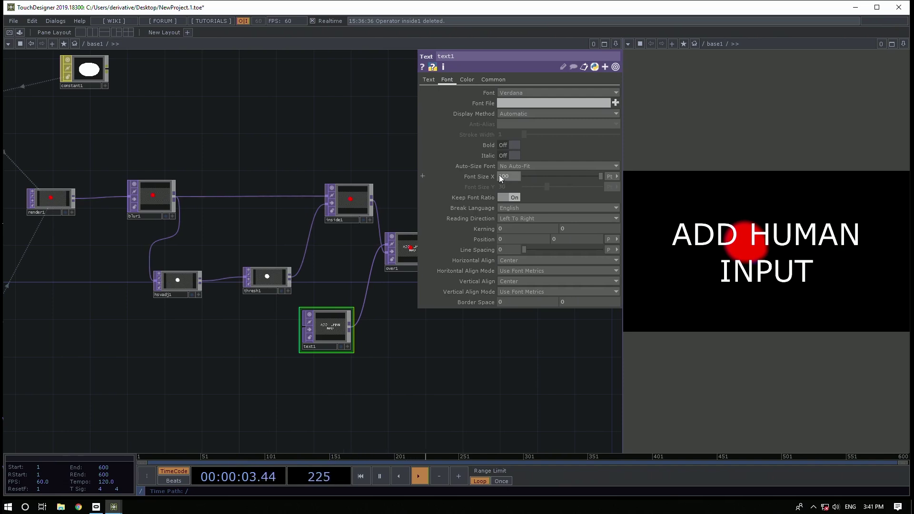
pyautogui.moveTo(499, 164); pyautogui.dragTo(505, 163, button='middle')
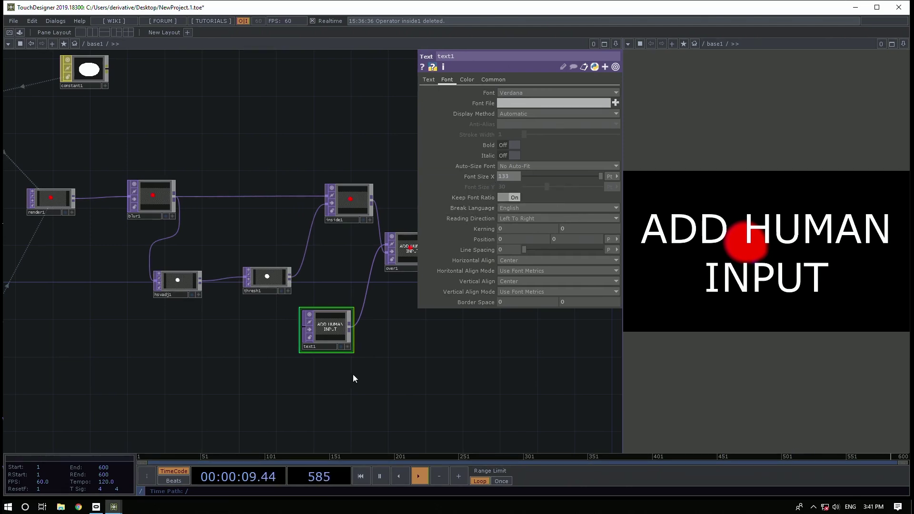
# Check the parameters of the constant1 material assigned to geo1 and delete it
pyautogui.scroll(-5, 381, 365)
pyautogui.scroll(4, 217, 303)
pyautogui.scroll(-3, 217, 303)
pyautogui.moveTo(185, 357); pyautogui.dragTo(112, 333, button='middle')
pyautogui.click(359, 143)
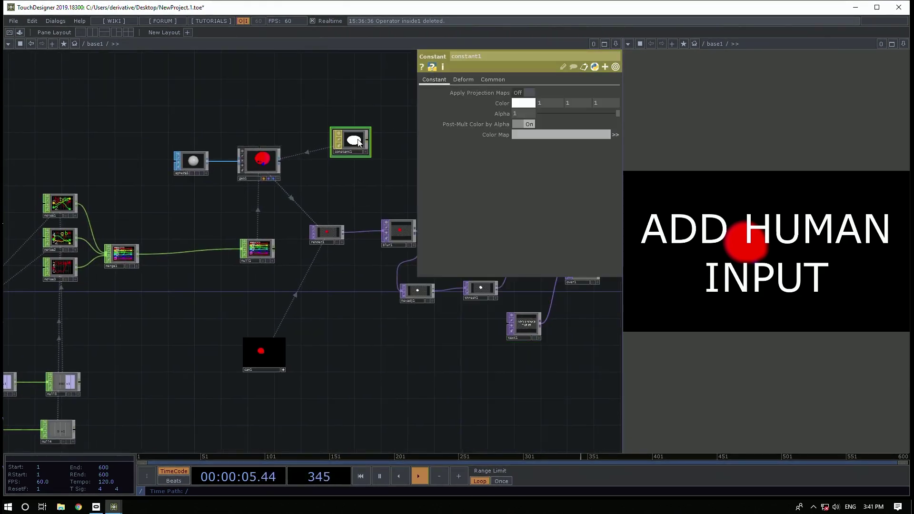
pyautogui.click(492, 79)
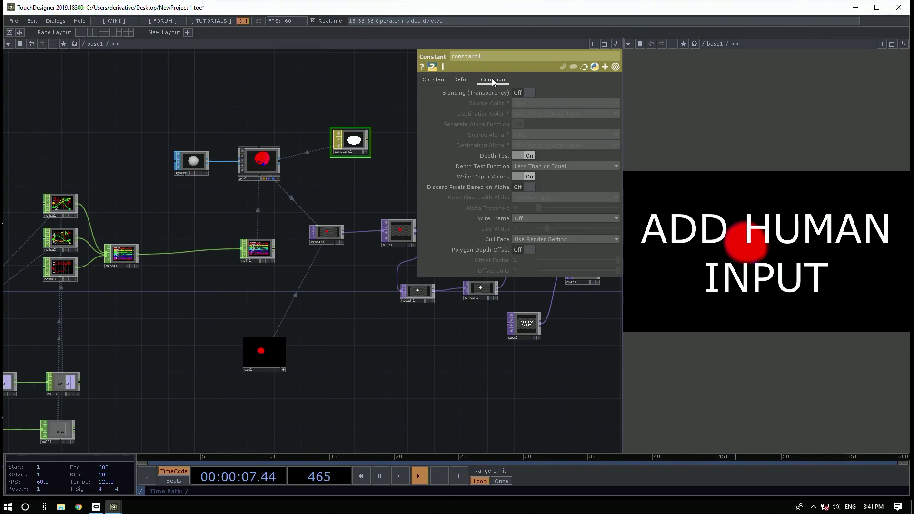
pyautogui.click(463, 80)
pyautogui.click(435, 80)
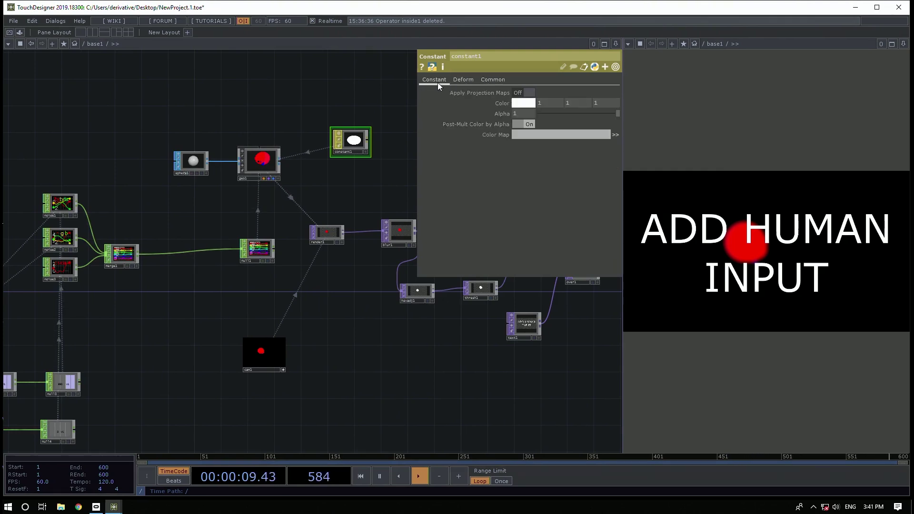
pyautogui.moveTo(354, 142); pyautogui.dragTo(269, 87)
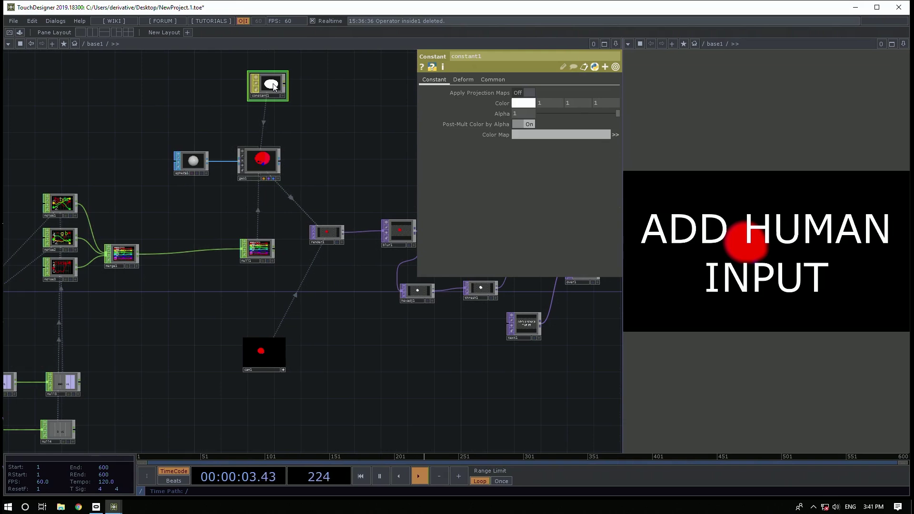
pyautogui.press('Delete')
# Add a Phong MAT above geo1 and assign it as geo1's material
pyautogui.press('Tab')
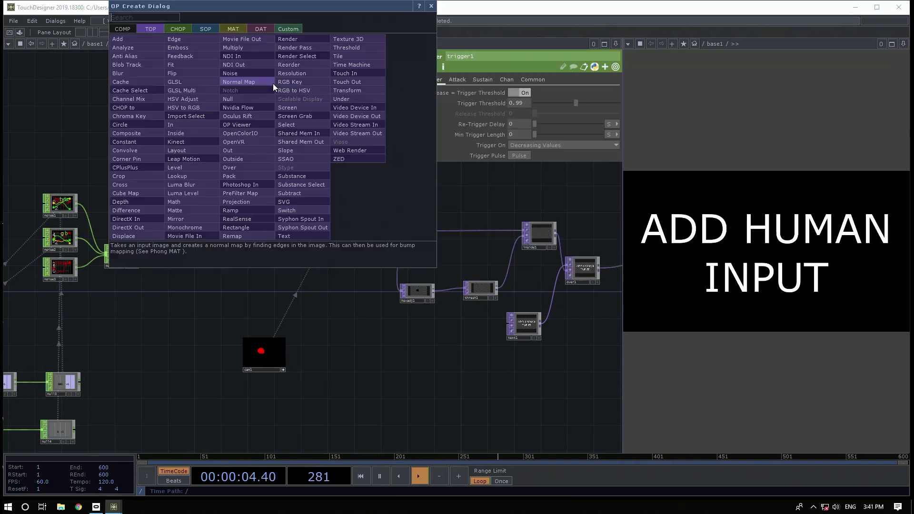
pyautogui.click(239, 29)
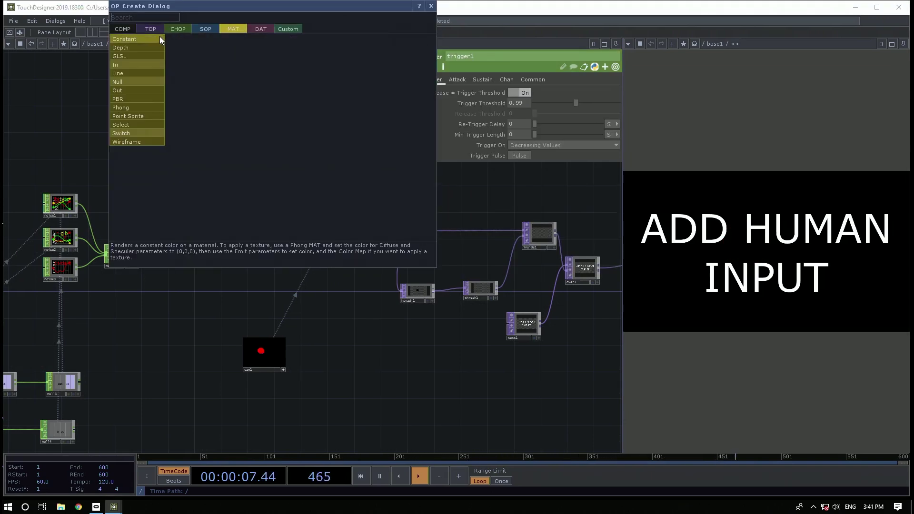
pyautogui.click(119, 107)
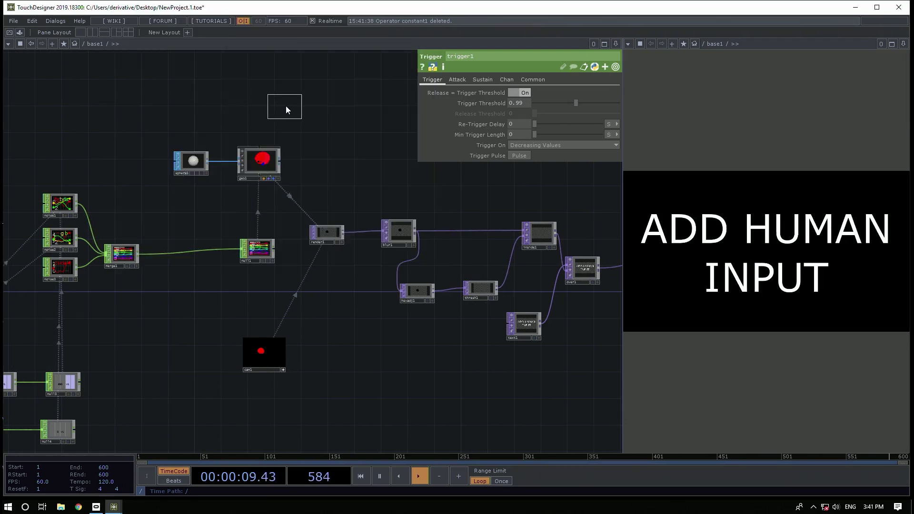
pyautogui.click(285, 106)
pyautogui.moveTo(293, 103); pyautogui.dragTo(264, 154)
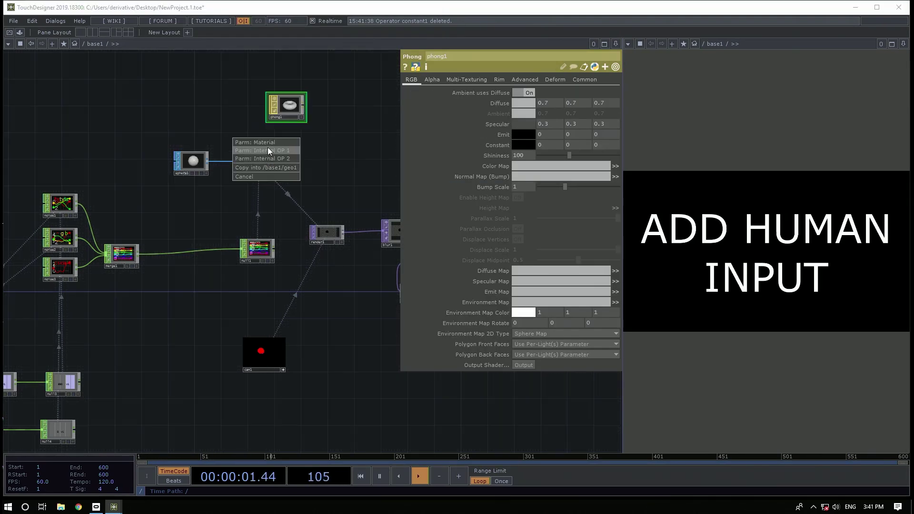
pyautogui.moveTo(351, 138); pyautogui.dragTo(326, 145)
# Add a Light COMP above the Phong material
pyautogui.press('p')
pyautogui.press('Tab')
pyautogui.click(171, 38)
pyautogui.write('l')
pyautogui.click(187, 143)
pyautogui.click(261, 77)
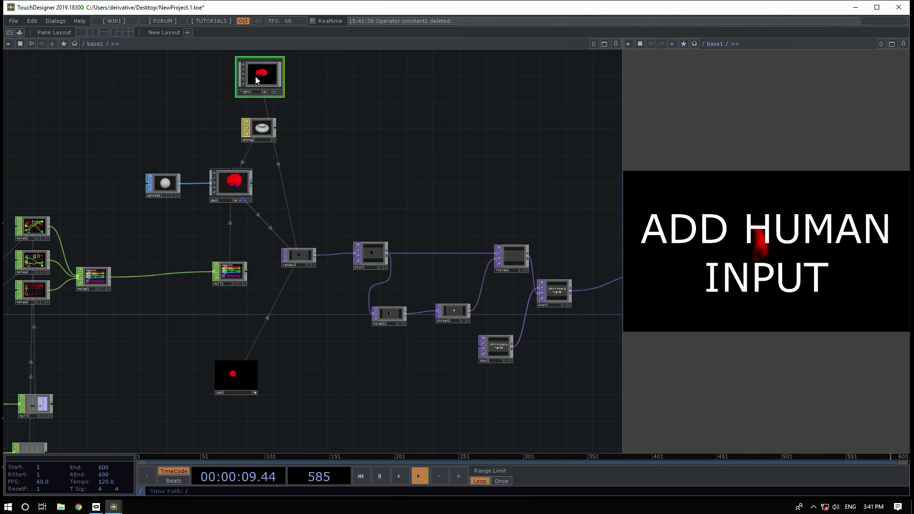
# Move the light1 node clear of phong1 and set its translate Y to 60 and Z to 10
pyautogui.moveTo(258, 76); pyautogui.dragTo(337, 96)
pyautogui.press('p')
pyautogui.click(593, 113)
pyautogui.write('10')
pyautogui.press('Return')
pyautogui.moveTo(547, 113); pyautogui.dragTo(551, 97, button='middle')
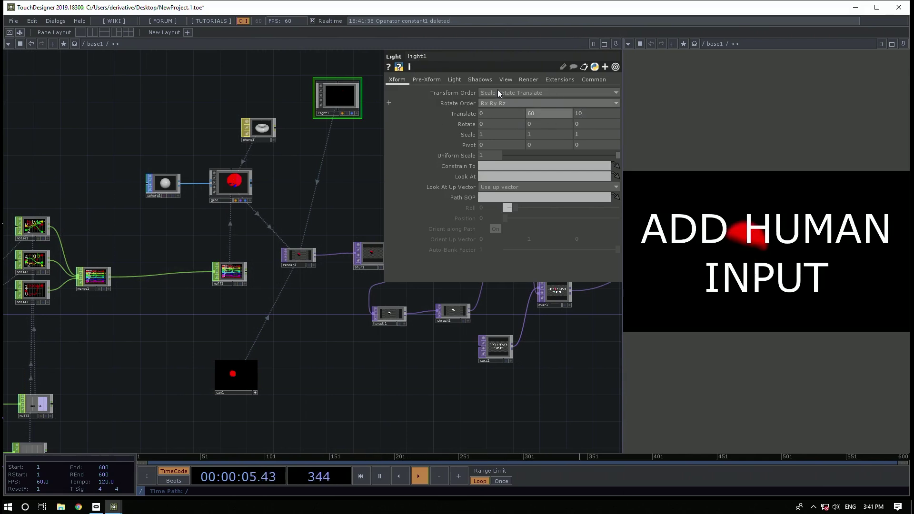
# Try a Dimmer value of 25 on light1 and undo the change
pyautogui.click(452, 79)
pyautogui.moveTo(490, 89); pyautogui.dragTo(489, 104, button='middle')
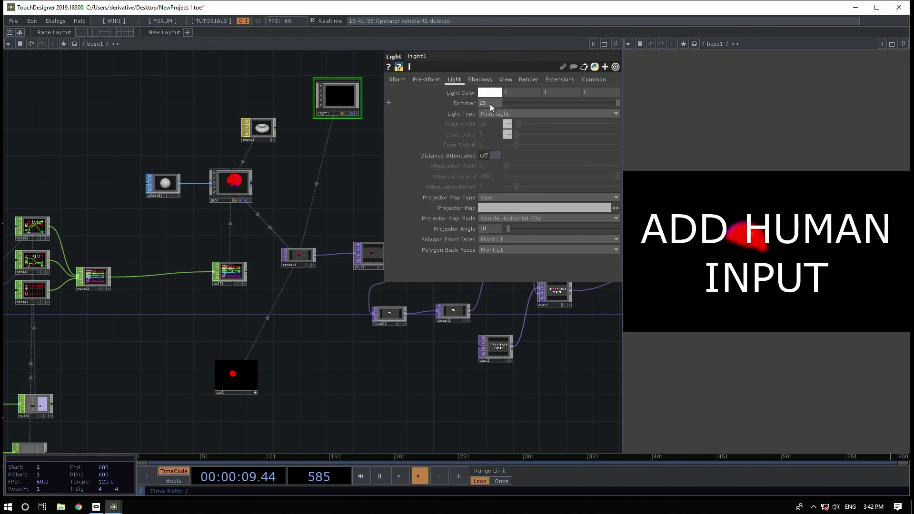
pyautogui.hotkey('ctrl', 'z')
# Trigger the animation with the Button and examine how the lit spheres look in the output preview
pyautogui.moveTo(258, 187); pyautogui.dragTo(151, 184)
pyautogui.moveTo(44, 222); pyautogui.dragTo(286, 224)
pyautogui.scroll(-4, 286, 225)
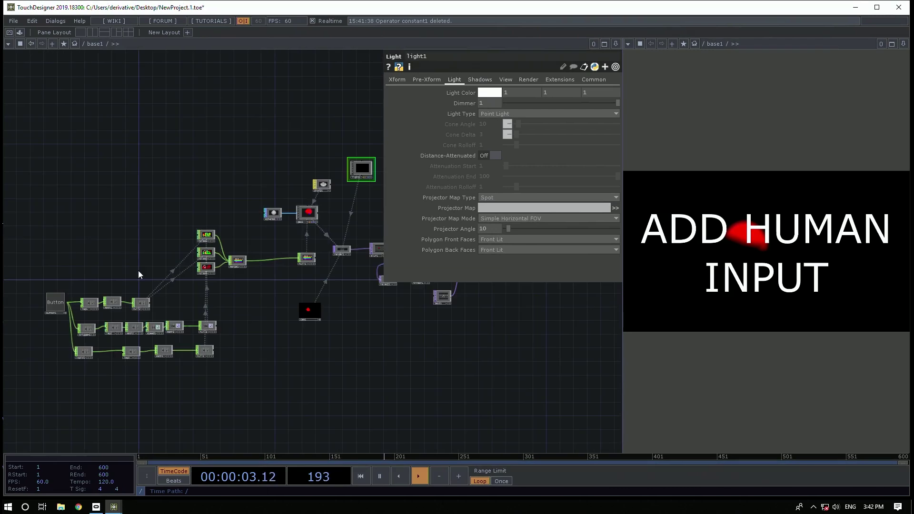
pyautogui.click(54, 301)
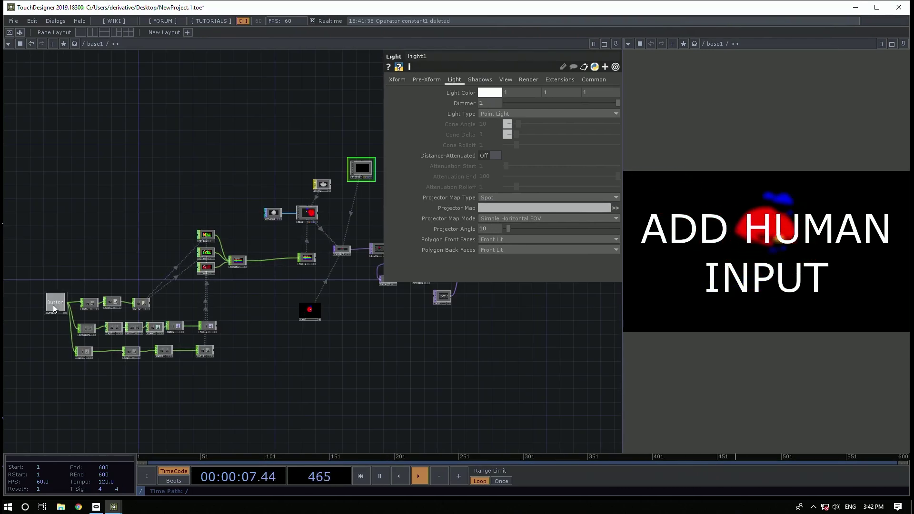
pyautogui.moveTo(185, 157); pyautogui.dragTo(95, 159)
pyautogui.scroll(3, 280, 178)
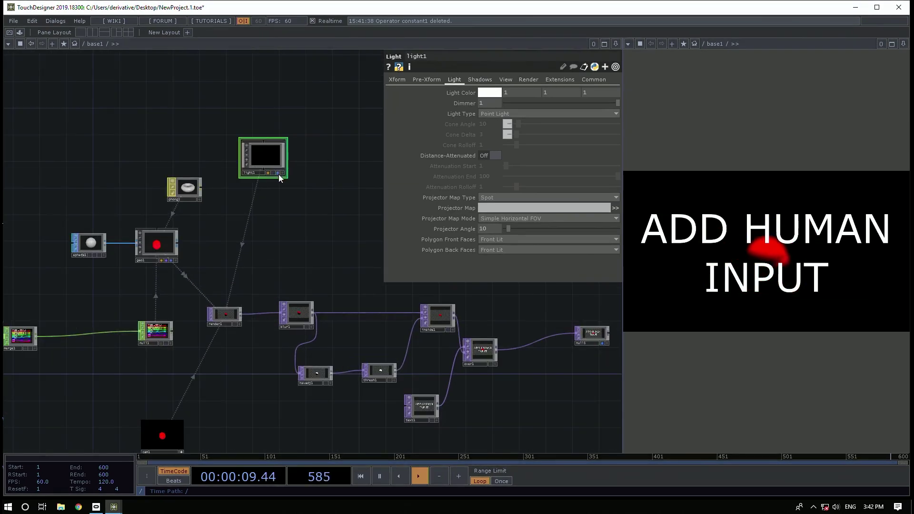
pyautogui.moveTo(216, 231); pyautogui.dragTo(226, 190)
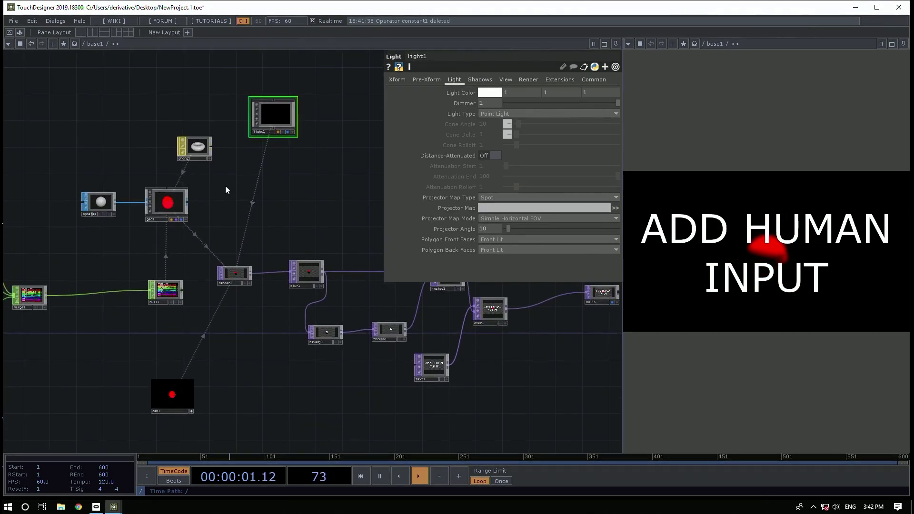
# Try an Emit color of 0.7 on phong1 and reset all three Emit channels to 0
pyautogui.click(200, 150)
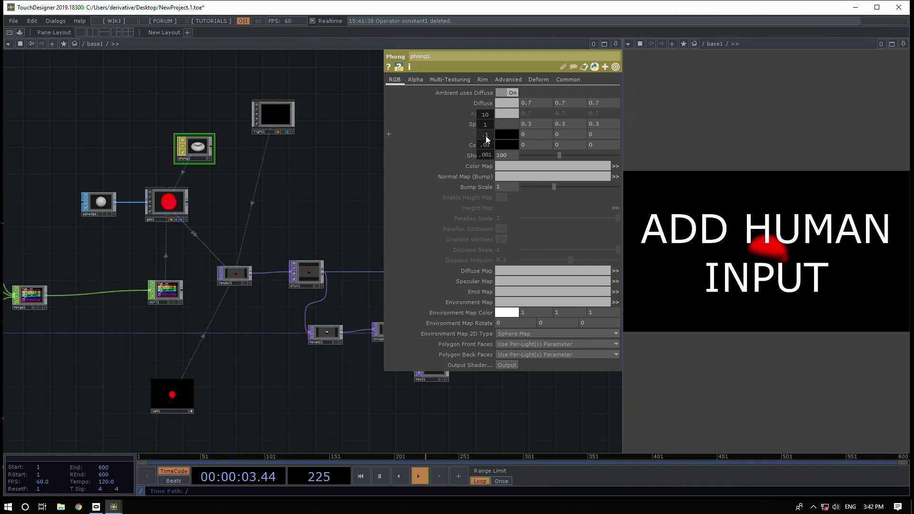
pyautogui.moveTo(485, 136); pyautogui.dragTo(543, 142, button='middle')
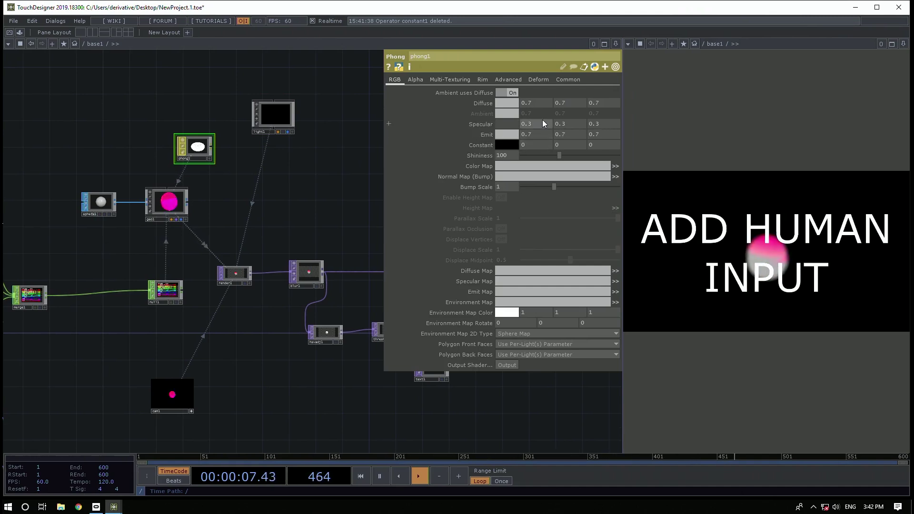
pyautogui.moveTo(387, 129); pyautogui.dragTo(213, 114)
pyautogui.write('0')
pyautogui.press('Tab')
pyautogui.write('0')
pyautogui.press('Tab')
pyautogui.write('0')
pyautogui.press('Return')
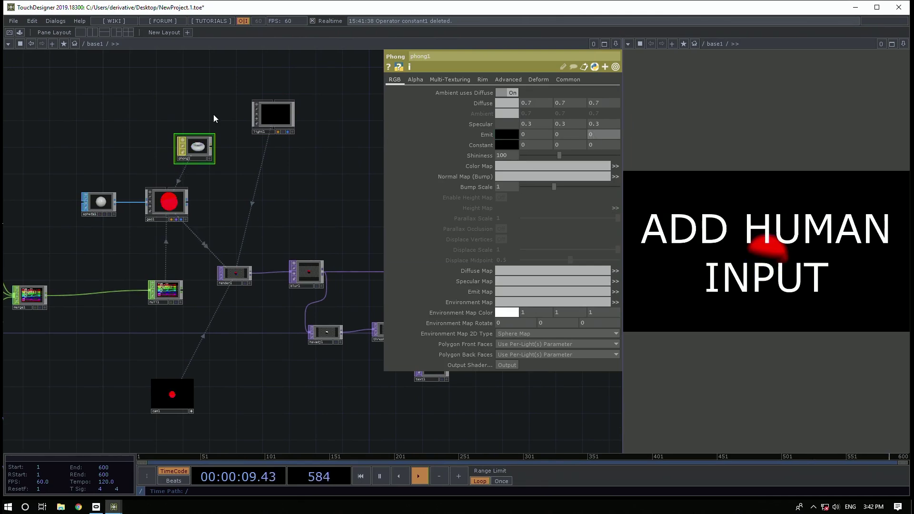
# Tune phong1's Constant color to 0.18 in all three channels, checking the shading in render1
pyautogui.moveTo(475, 143); pyautogui.dragTo(492, 144, button='middle')
pyautogui.moveTo(294, 212); pyautogui.dragTo(328, 193)
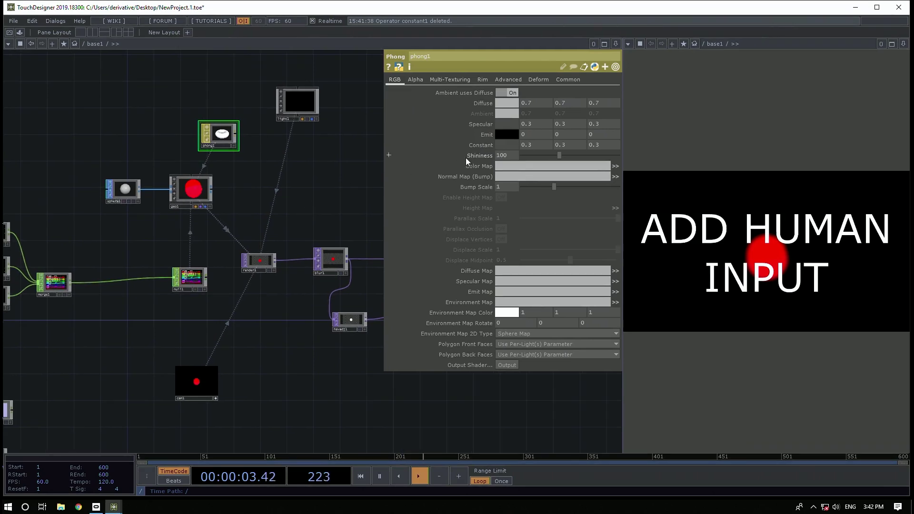
pyautogui.moveTo(291, 170); pyautogui.dragTo(291, 169)
pyautogui.scroll(10, 240, 252)
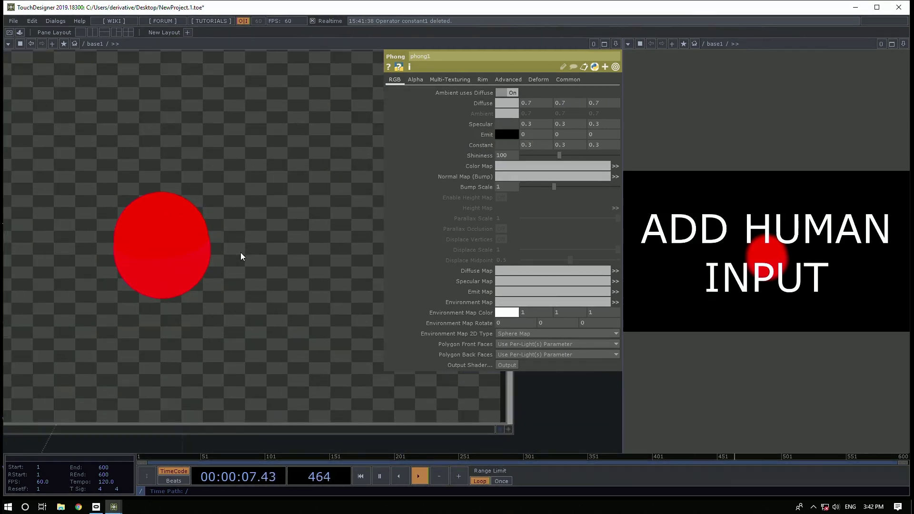
pyautogui.scroll(-8, 240, 252)
pyautogui.moveTo(480, 144)
pyautogui.mouseDown(button='middle')
pyautogui.moveTo(479, 159)
pyautogui.moveTo(475, 128)
pyautogui.moveTo(464, 127)
pyautogui.moveTo(478, 155)
pyautogui.moveTo(481, 134)
pyautogui.mouseUp(button='middle')
pyautogui.scroll(6, 233, 261)
pyautogui.scroll(-5, 379, 149)
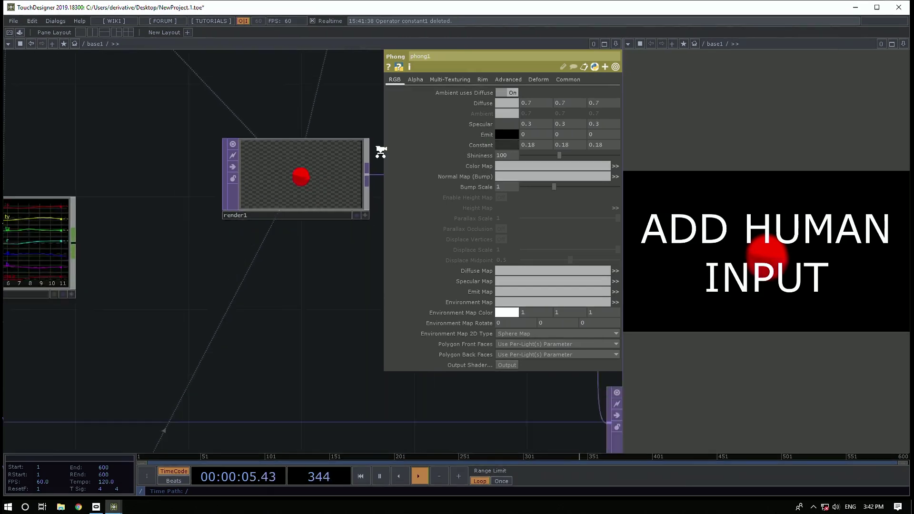
pyautogui.scroll(3, 255, 122)
pyautogui.scroll(-2, 245, 141)
# Trigger the Button animation again to check the adjusted Phong shading on the moving spheres
pyautogui.moveTo(198, 149)
pyautogui.mouseDown()
pyautogui.moveTo(287, 103)
pyautogui.moveTo(213, 141)
pyautogui.moveTo(335, 135)
pyautogui.mouseUp()
pyautogui.scroll(-3, 111, 202)
pyautogui.scroll(-2, 111, 201)
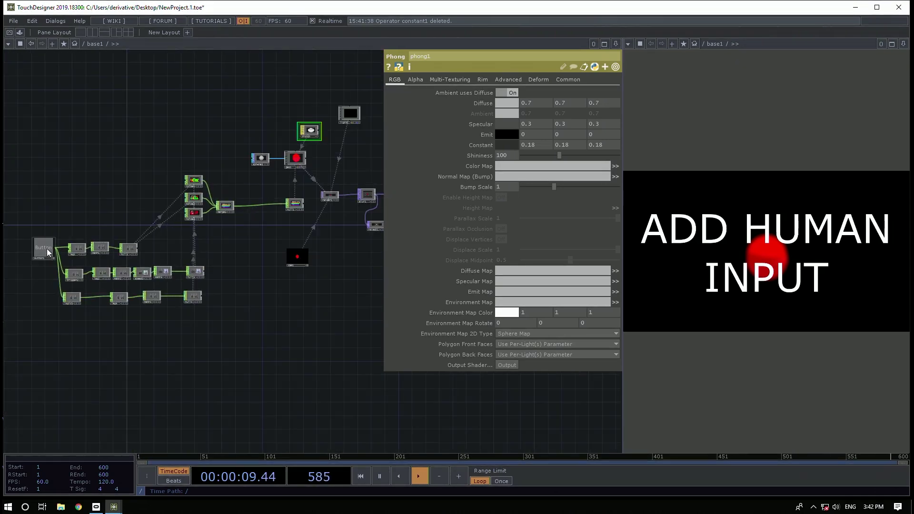
pyautogui.click(48, 252)
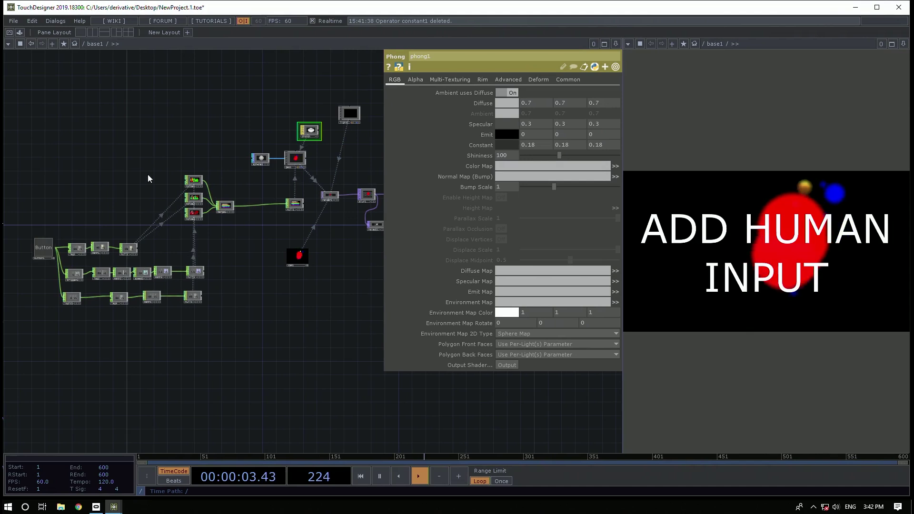
# Examine phong1's advanced settings, including the Color Buffer 1 RGB options, and hide the parameters
pyautogui.click(509, 81)
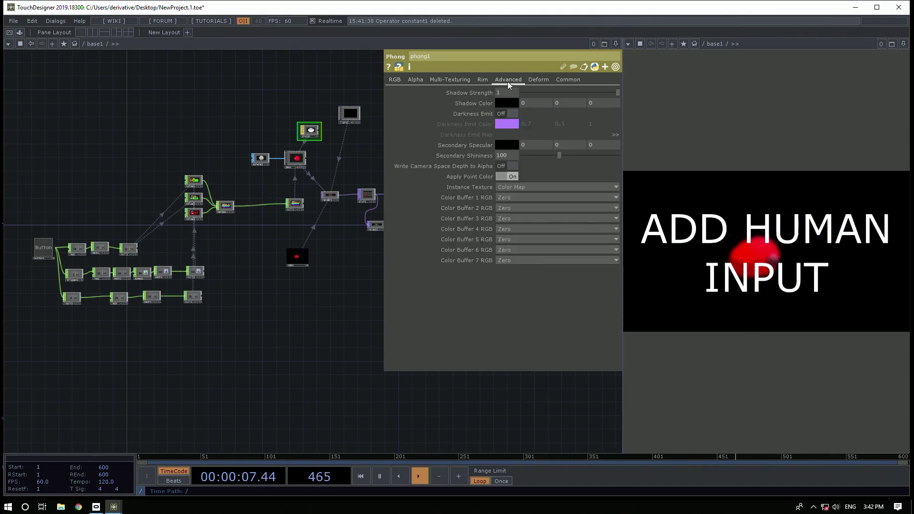
pyautogui.click(514, 197)
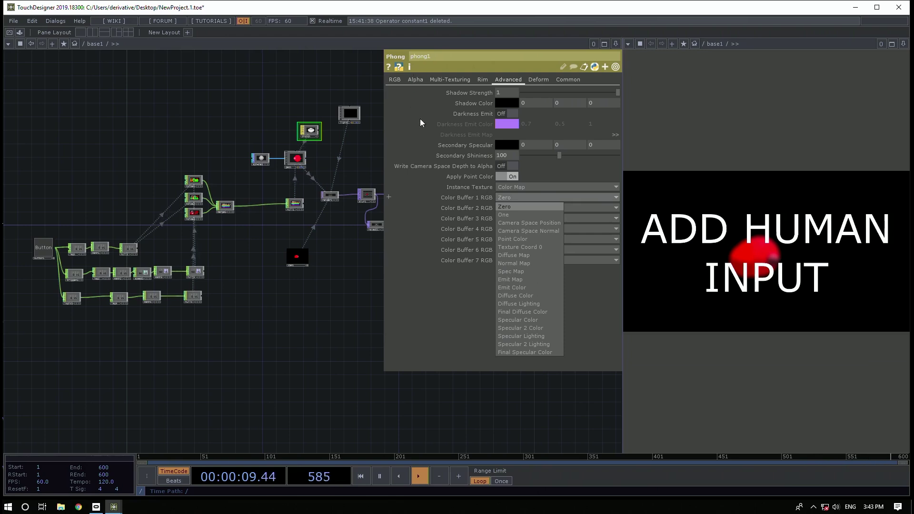
pyautogui.click(530, 232)
pyautogui.press('p')
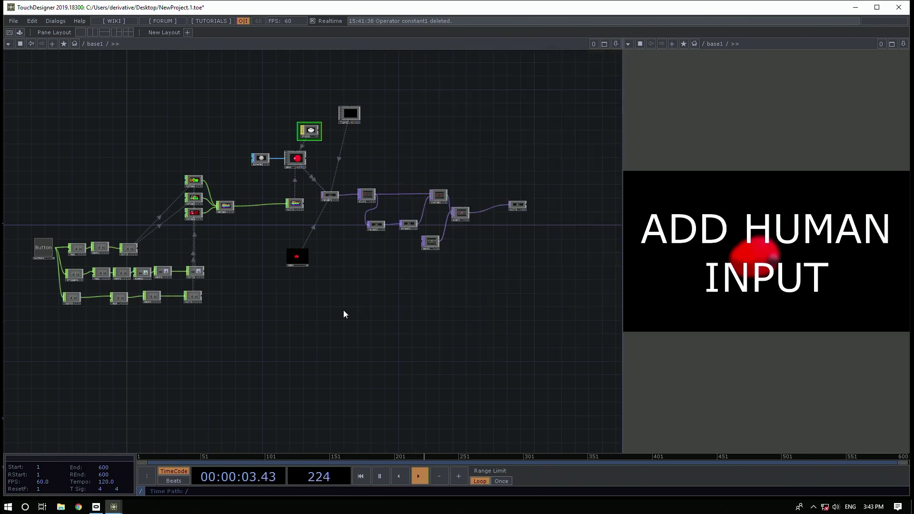
# Shift over1 closer to null5 and reposition inside1 to leave more room in the TOP chain
pyautogui.scroll(3, 428, 247)
pyautogui.moveTo(413, 244); pyautogui.dragTo(415, 233)
pyautogui.moveTo(472, 184); pyautogui.dragTo(541, 170)
pyautogui.moveTo(428, 155); pyautogui.dragTo(440, 154)
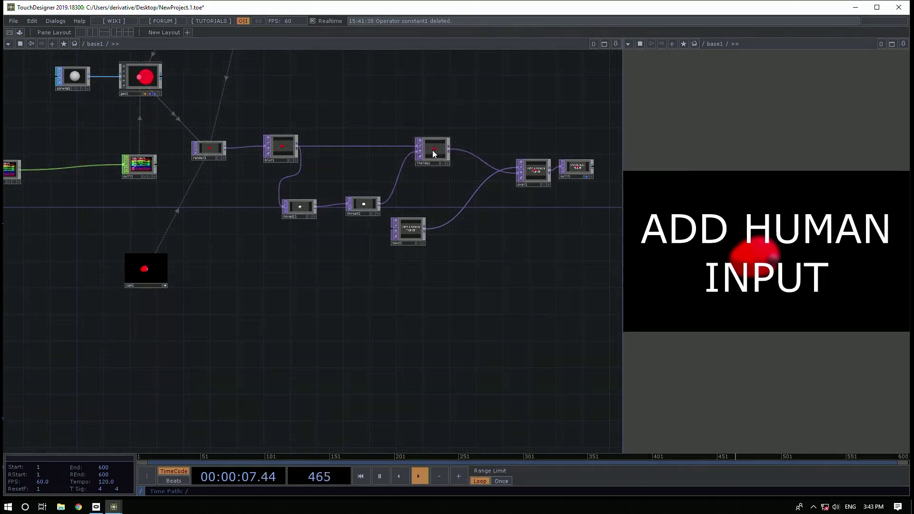
pyautogui.moveTo(290, 212); pyautogui.dragTo(309, 208)
pyautogui.moveTo(311, 171); pyautogui.dragTo(357, 220, button='right')
pyautogui.moveTo(371, 158); pyautogui.dragTo(394, 142)
pyautogui.moveTo(314, 209); pyautogui.dragTo(377, 219)
# Add a Render Select TOP below render1 and assign render1 as its source TOP
pyautogui.press('Tab')
pyautogui.write('re')
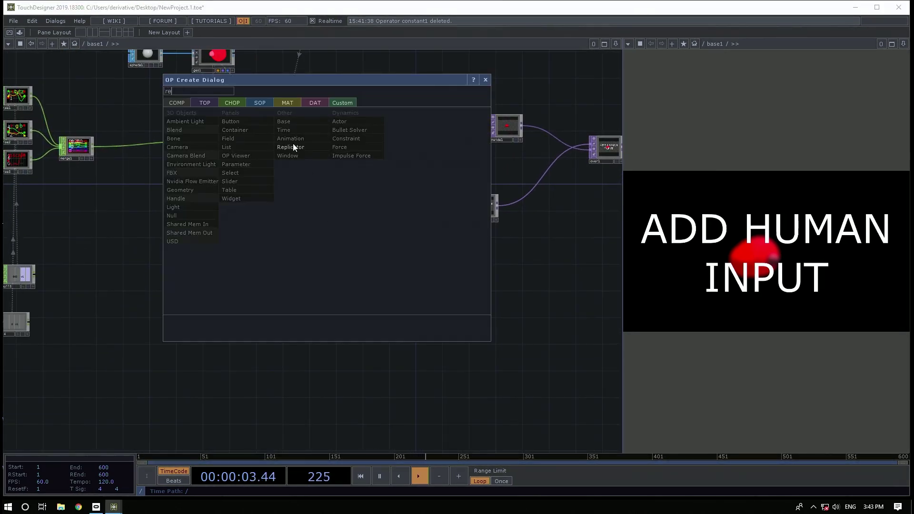
pyautogui.click(216, 104)
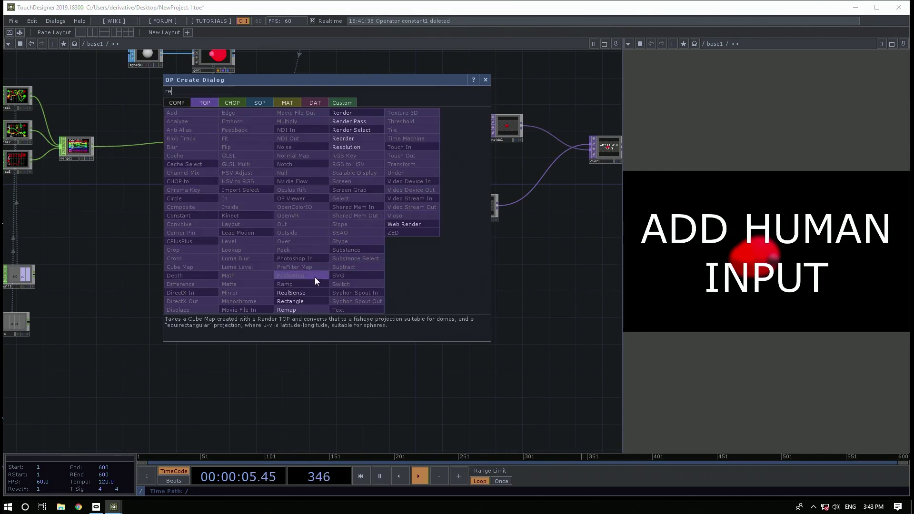
pyautogui.click(359, 129)
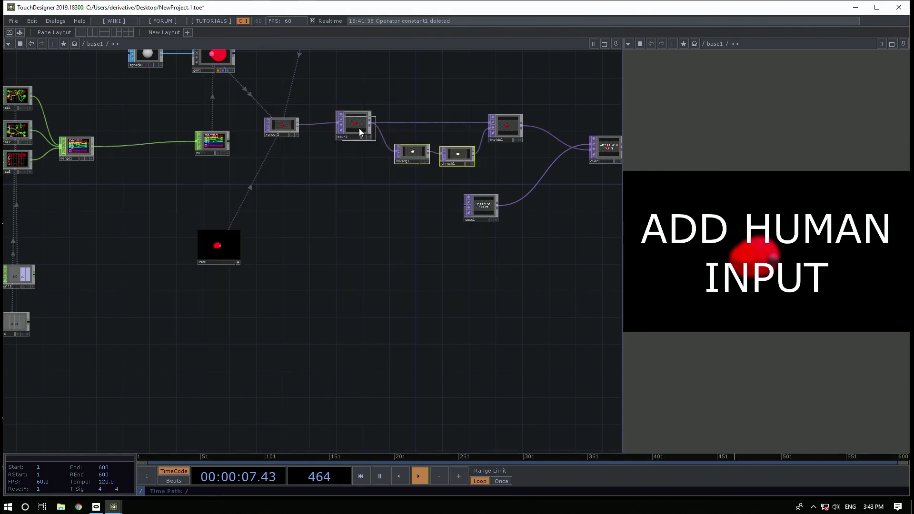
pyautogui.click(293, 176)
pyautogui.press('p')
pyautogui.moveTo(282, 125); pyautogui.dragTo(487, 93)
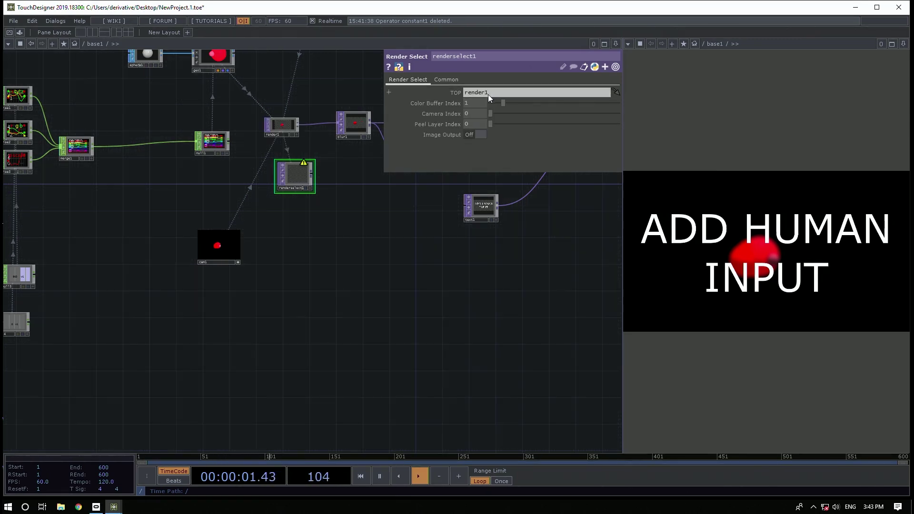
# Set render1's number of color buffers to 2 in its advanced settings
pyautogui.click(290, 130)
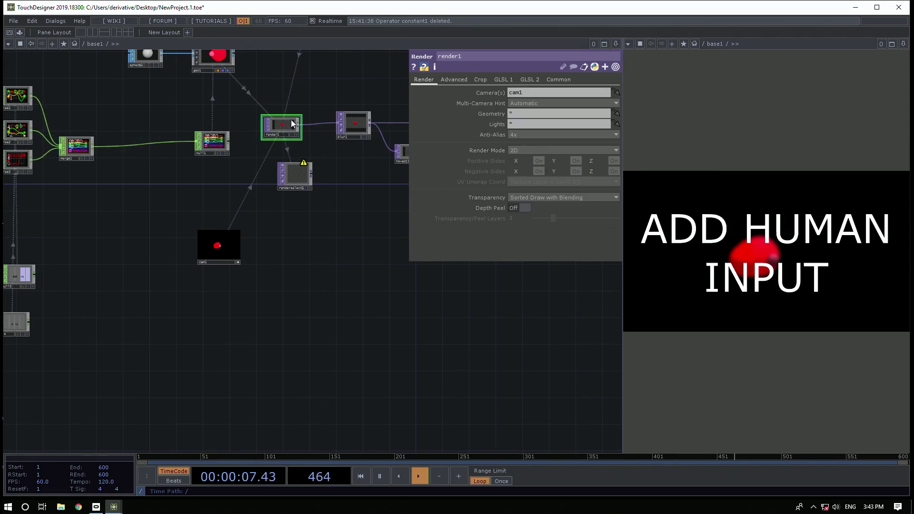
pyautogui.click(451, 79)
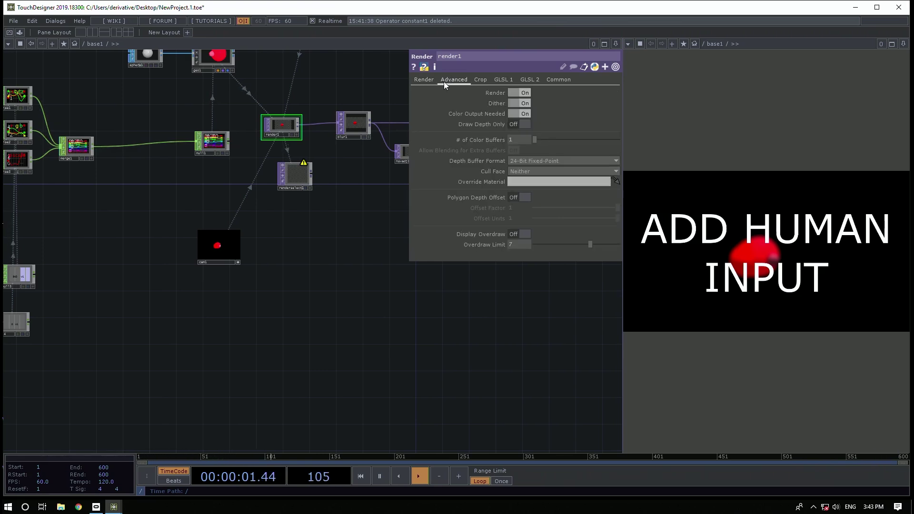
pyautogui.moveTo(525, 139); pyautogui.dragTo(461, 139)
pyautogui.write('2')
pyautogui.press('Return')
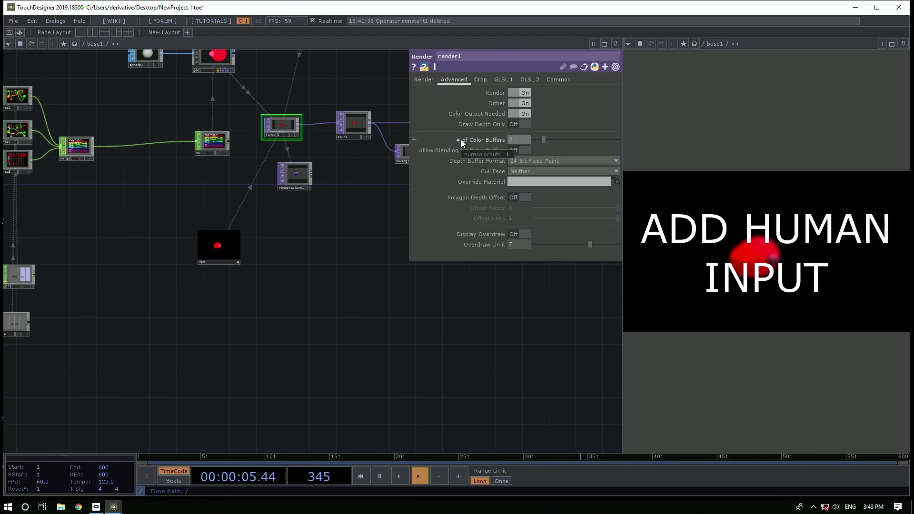
# Examine render1's operator info and inspect renderselect1's second color buffer image alongside the surrounding TOP chain
pyautogui.middleClick(278, 125)
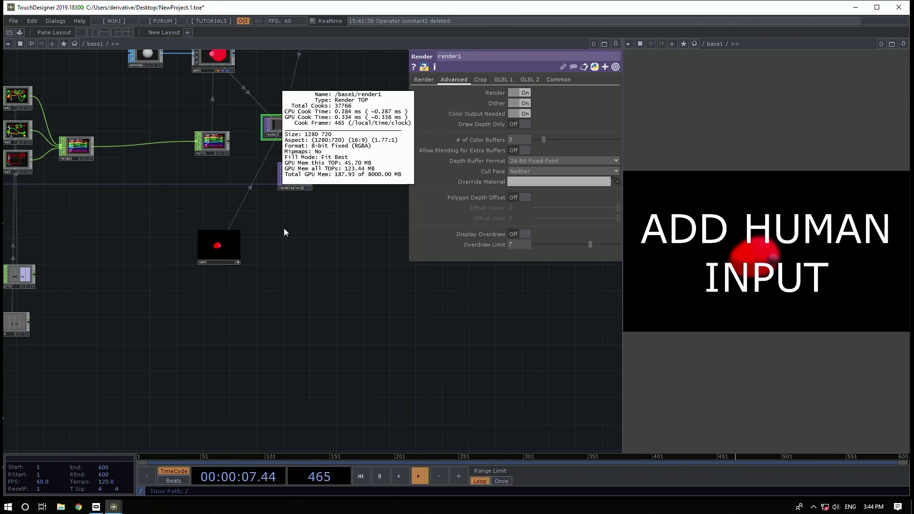
pyautogui.scroll(5, 311, 155)
pyautogui.scroll(5, 271, 142)
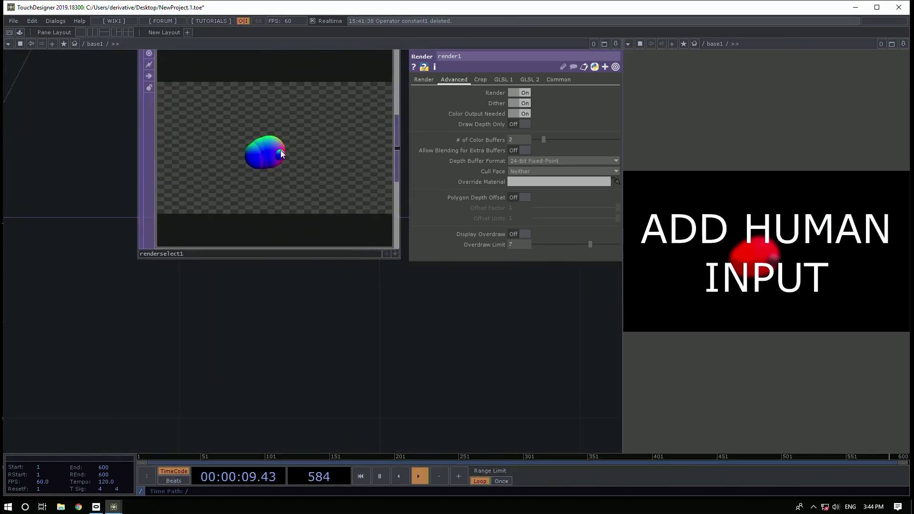
pyautogui.scroll(-5, 257, 191)
pyautogui.click(258, 168)
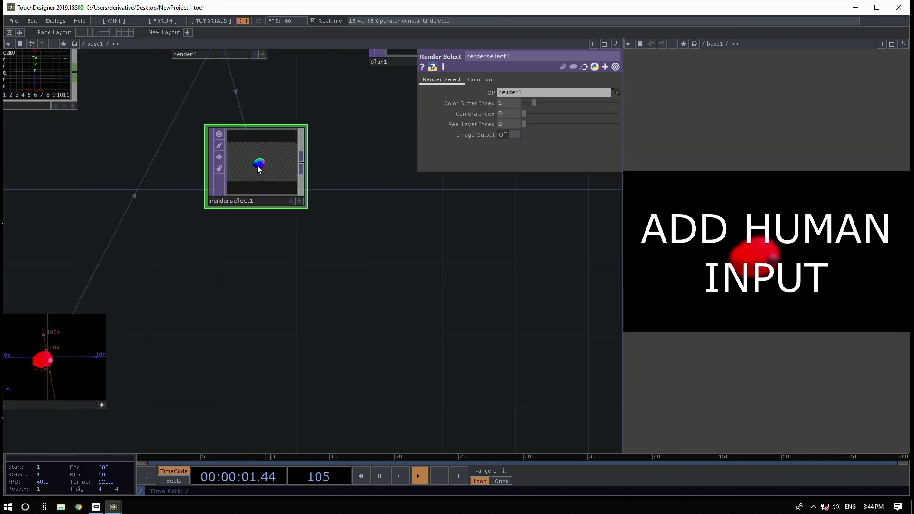
pyautogui.scroll(-3, 259, 167)
pyautogui.scroll(7, 263, 167)
pyautogui.moveTo(435, 255); pyautogui.dragTo(298, 262)
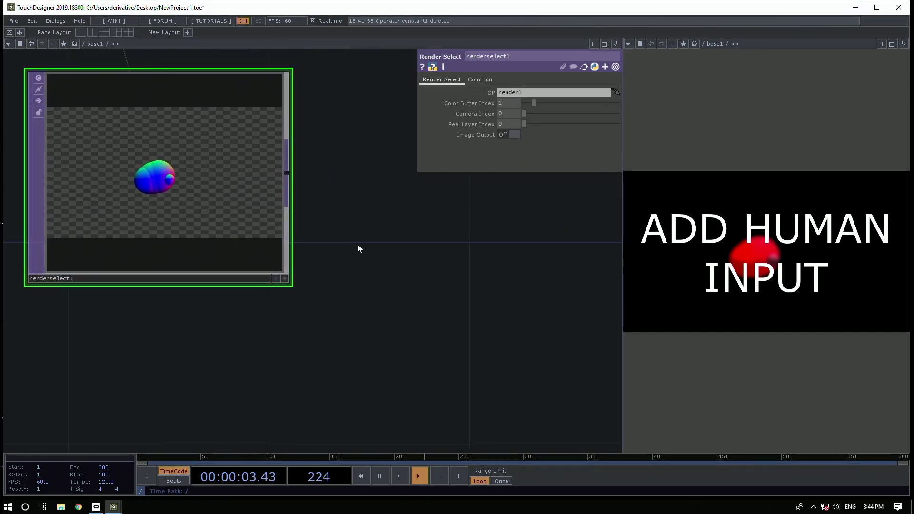
pyautogui.scroll(-5, 358, 245)
pyautogui.scroll(-3, 404, 257)
pyautogui.moveTo(368, 264); pyautogui.dragTo(241, 259)
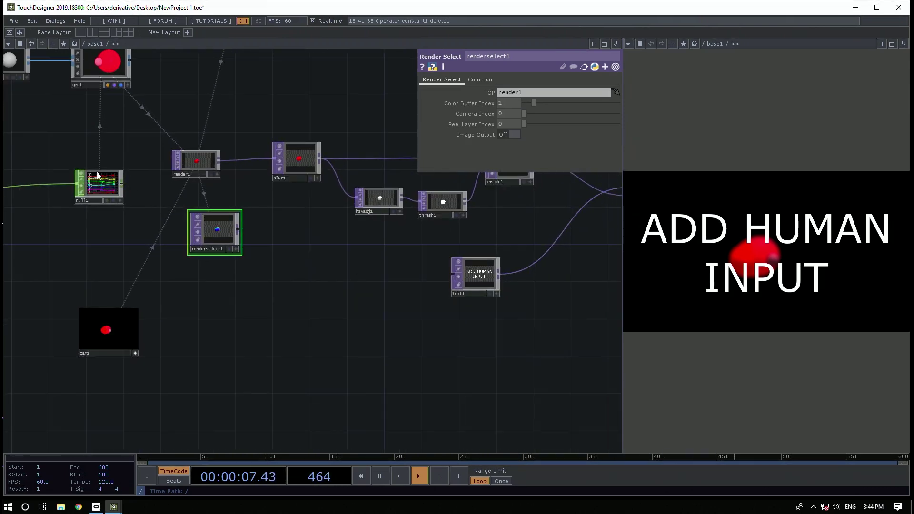
pyautogui.moveTo(332, 278); pyautogui.dragTo(275, 293)
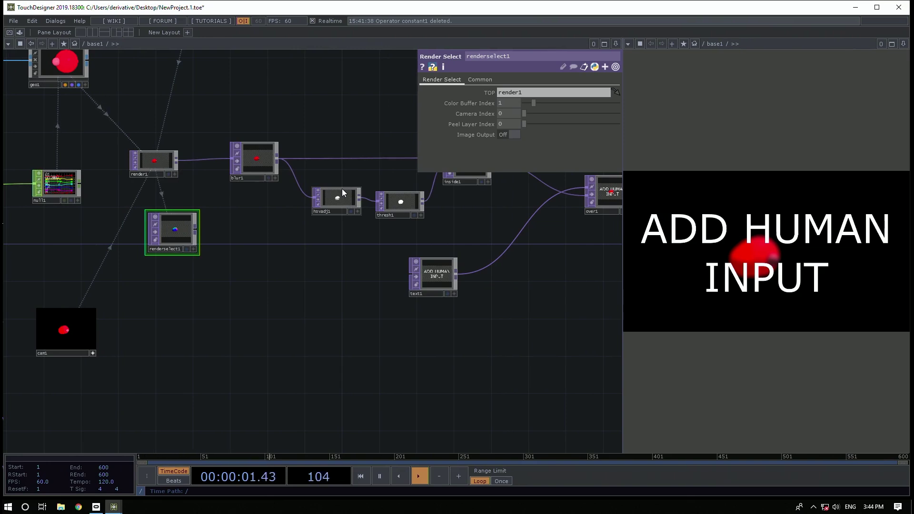
# Add a Displace TOP beside text1, feeding it text1 as the first input and renderselect1 as the second
pyautogui.press('Tab')
pyautogui.write('d')
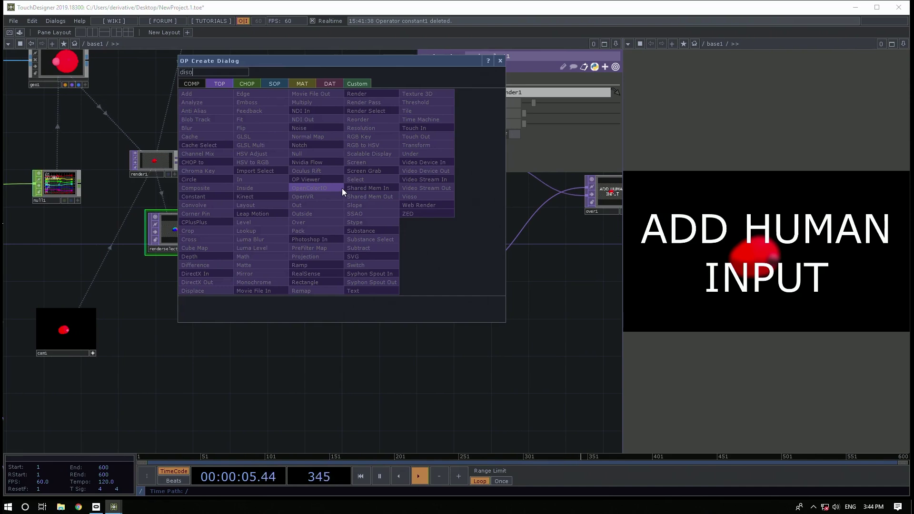
pyautogui.press('BackSpace')
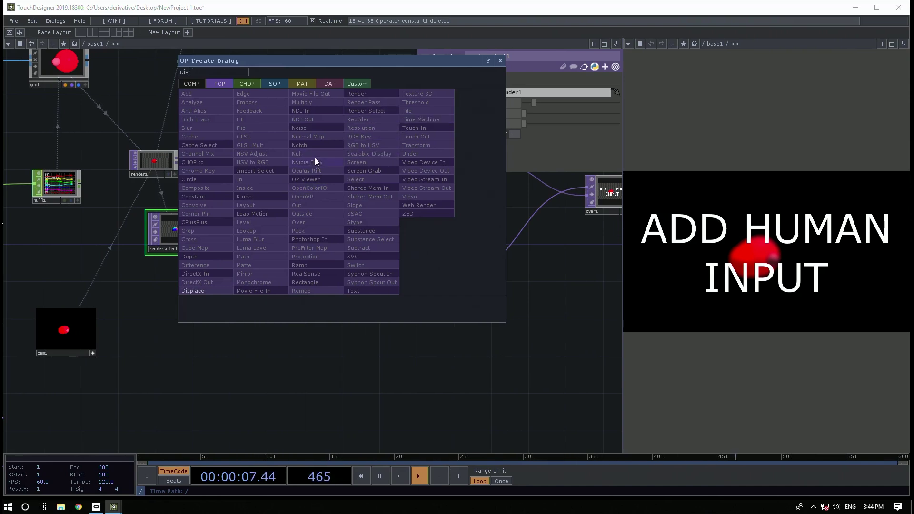
pyautogui.press('Return')
pyautogui.click(526, 264)
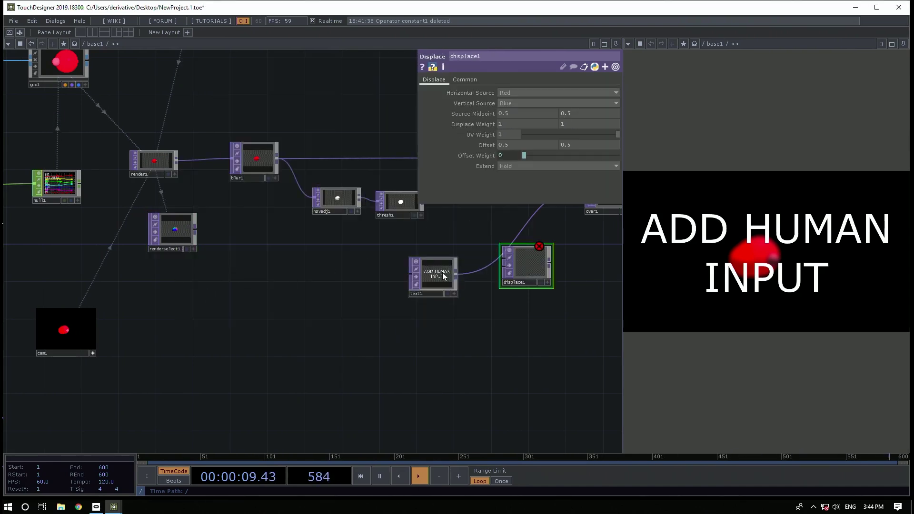
pyautogui.moveTo(503, 260); pyautogui.dragTo(455, 273)
pyautogui.moveTo(536, 272); pyautogui.dragTo(570, 284)
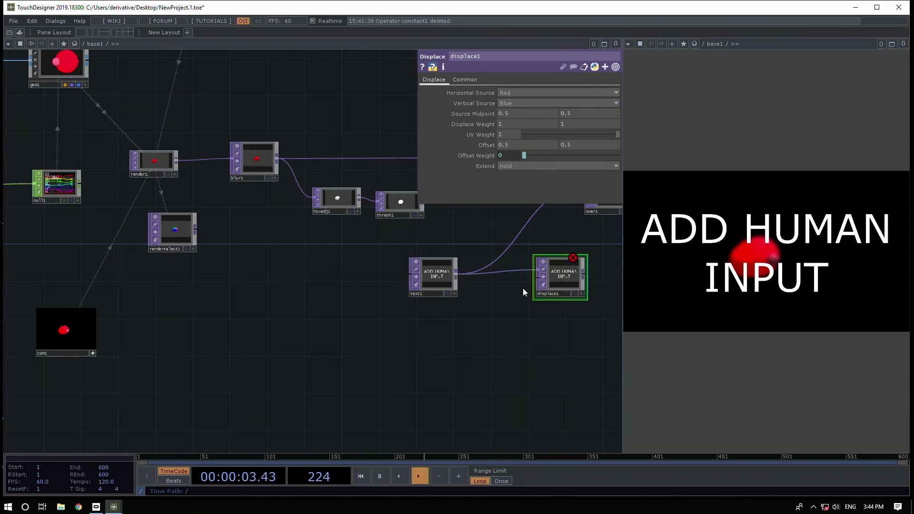
pyautogui.moveTo(186, 226); pyautogui.dragTo(545, 327)
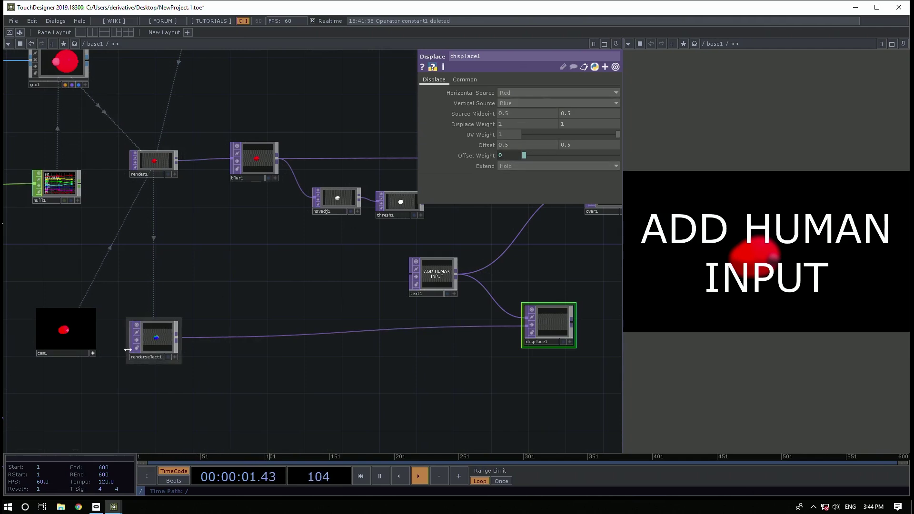
# Set displace1's Source Midpoint to 0 in both fields
pyautogui.scroll(5, 155, 336)
pyautogui.scroll(1, 158, 335)
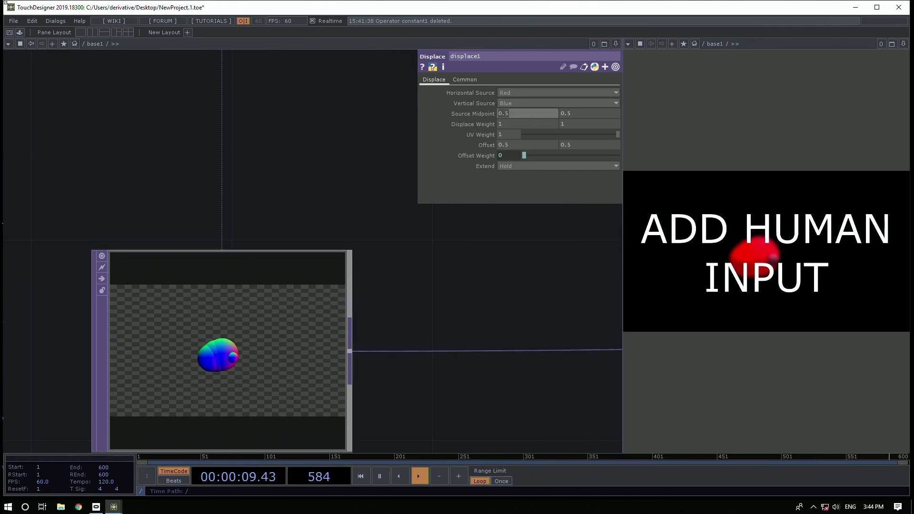
pyautogui.write('0')
pyautogui.press('Tab')
pyautogui.write('0')
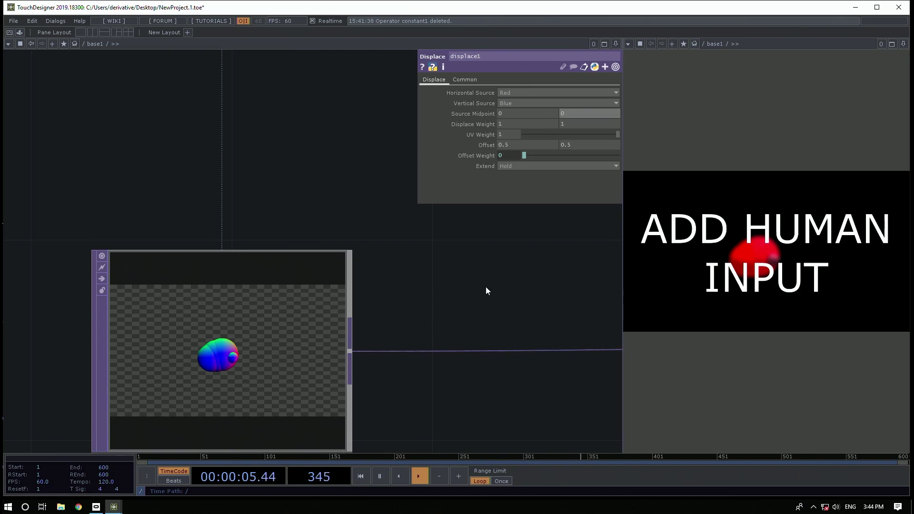
# Reduce displace1's Displace Weight to 0.02 in both fields, checking the distortion of the text
pyautogui.scroll(-5, 294, 281)
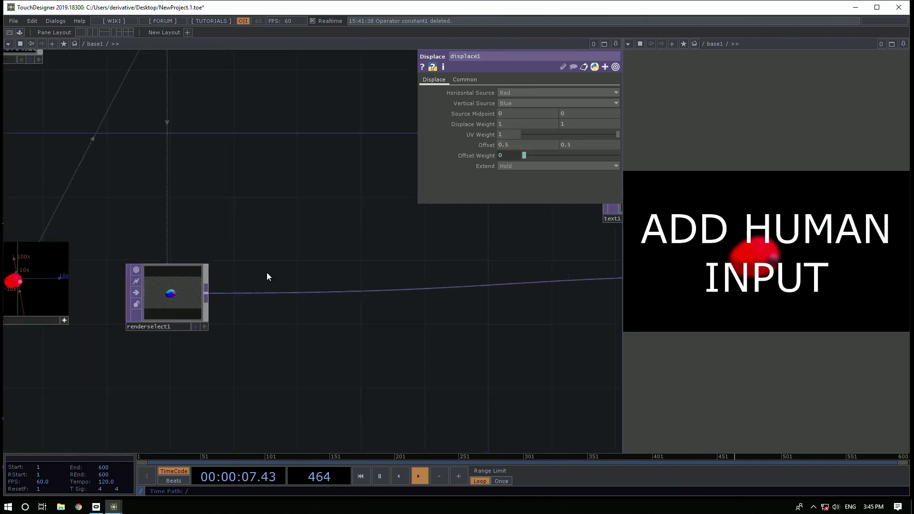
pyautogui.moveTo(430, 257); pyautogui.dragTo(239, 309)
pyautogui.scroll(6, 373, 330)
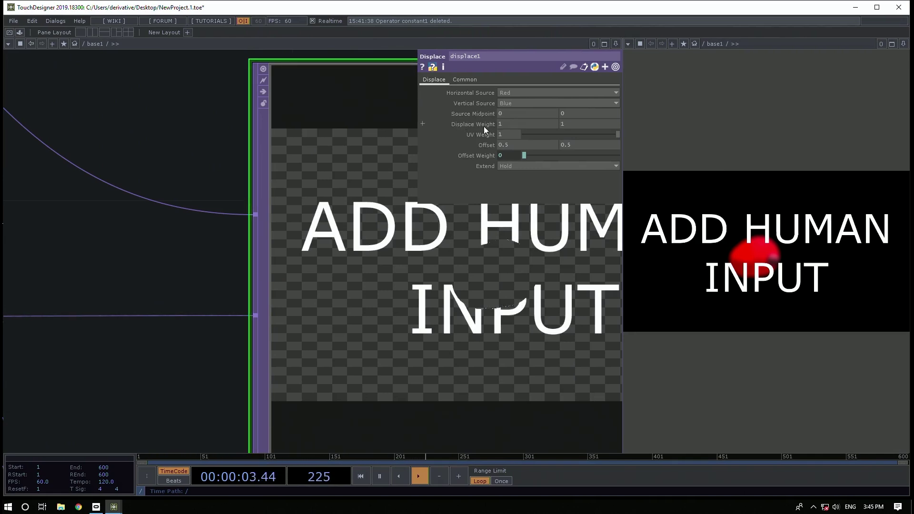
pyautogui.moveTo(486, 142); pyautogui.dragTo(482, 110, button='middle')
pyautogui.scroll(-5, 327, 308)
pyautogui.moveTo(304, 312); pyautogui.dragTo(468, 350)
pyautogui.scroll(-3, 313, 360)
pyautogui.scroll(-3, 400, 351)
pyautogui.scroll(6, 451, 306)
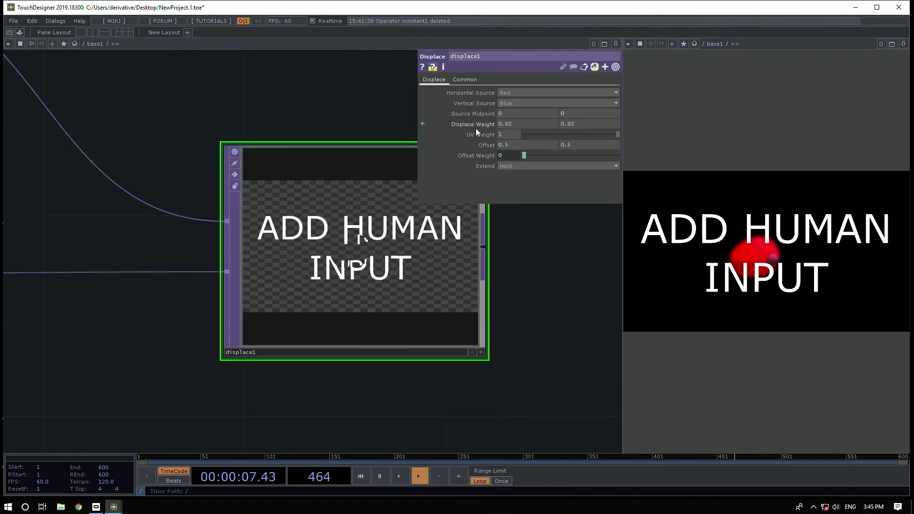
# Keep displace1's Horizontal Source at Red and change its Vertical Source to Green
pyautogui.click(509, 92)
pyautogui.click(507, 101)
pyautogui.click(507, 104)
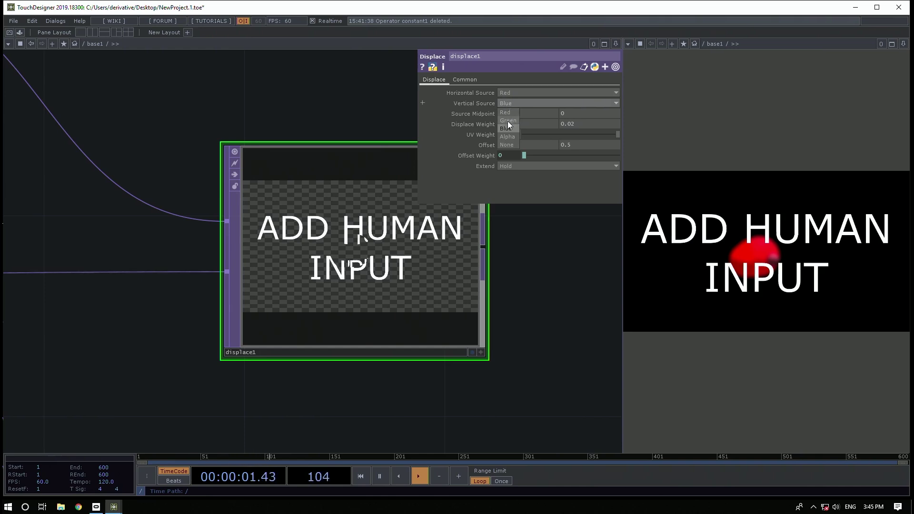
pyautogui.click(507, 120)
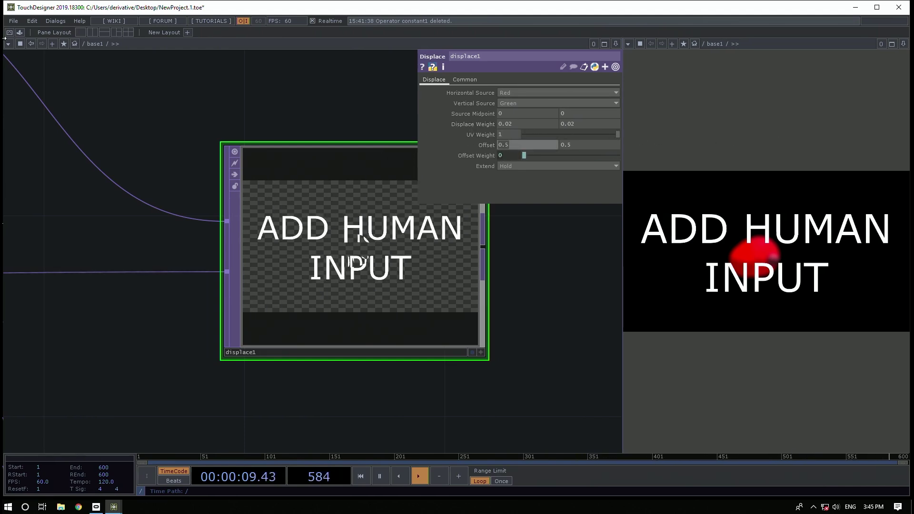
# Try displace1's Offset at 0 in both fields and return both values to 0.5
pyautogui.write('0')
pyautogui.press('Tab')
pyautogui.write('0')
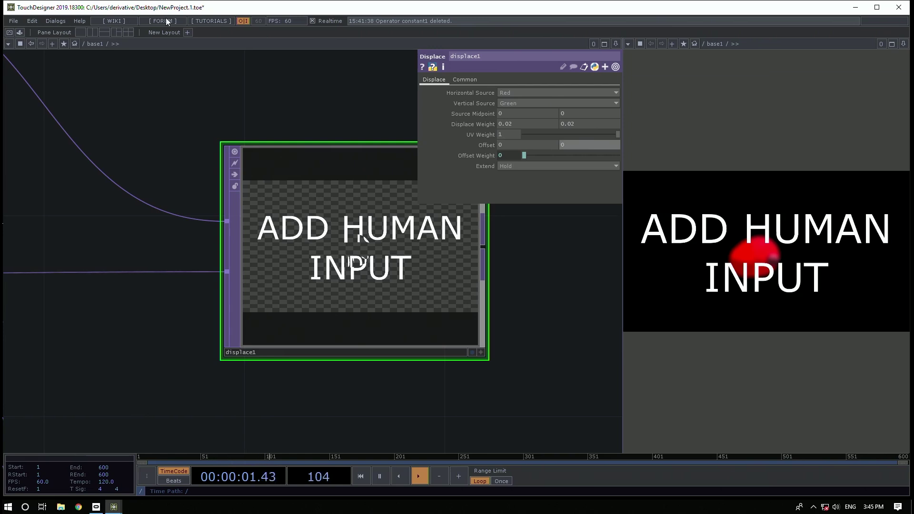
pyautogui.click(527, 145)
pyautogui.write('0.5')
pyautogui.click(579, 145)
pyautogui.write('0.5')
# Route displace1 into over1 in place of text1 so the displaced text is composited over the spheres
pyautogui.moveTo(473, 125); pyautogui.dragTo(470, 110, button='middle')
pyautogui.moveTo(296, 242); pyautogui.dragTo(189, 295, button='middle')
pyautogui.scroll(-5, 381, 318)
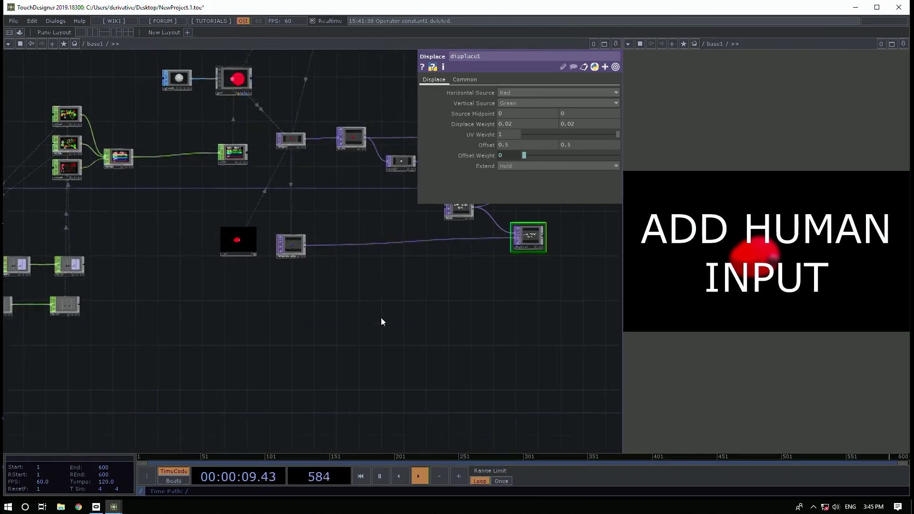
pyautogui.scroll(6, 387, 329)
pyautogui.moveTo(397, 326); pyautogui.dragTo(341, 210)
pyautogui.scroll(-5, 476, 286)
# Trigger the Button animation to check how the moving spheres displace the text in the output
pyautogui.scroll(3, 86, 287)
pyautogui.scroll(2, 171, 264)
pyautogui.click(172, 263)
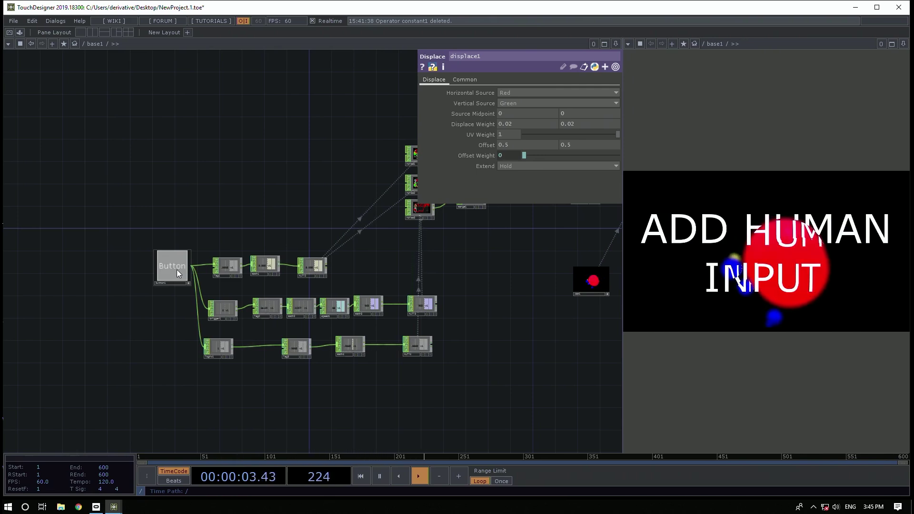
pyautogui.click(177, 269)
# Inspect renderselect1's image, operator info and Common settings
pyautogui.moveTo(597, 209); pyautogui.dragTo(466, 257)
pyautogui.scroll(5, 520, 342)
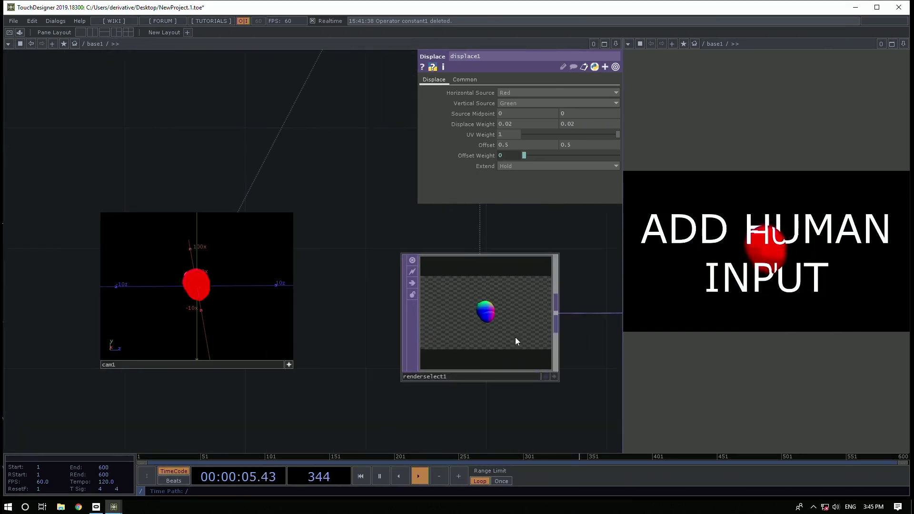
pyautogui.middleClick(497, 332)
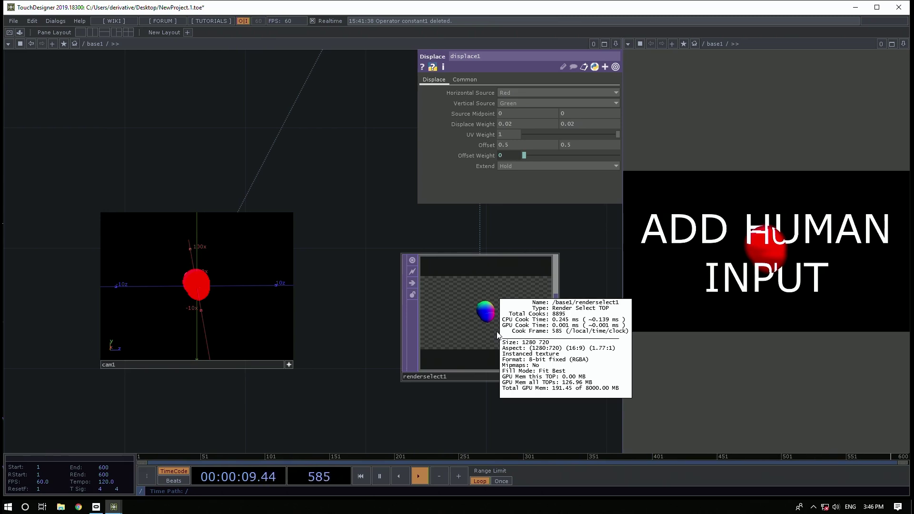
pyautogui.click(495, 333)
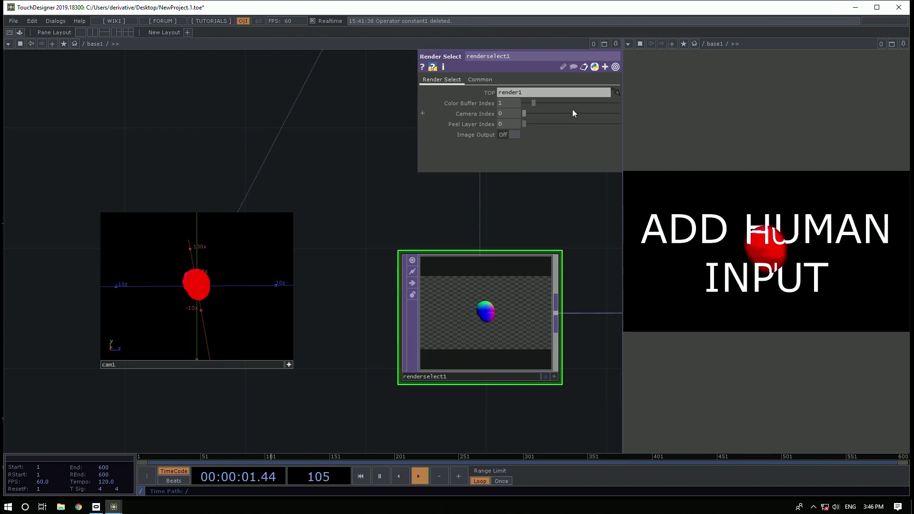
pyautogui.click(488, 79)
# Set render1's Pixel Format to 32-bit float (RGBA)
pyautogui.scroll(-3, 478, 109)
pyautogui.moveTo(367, 85); pyautogui.dragTo(245, 314)
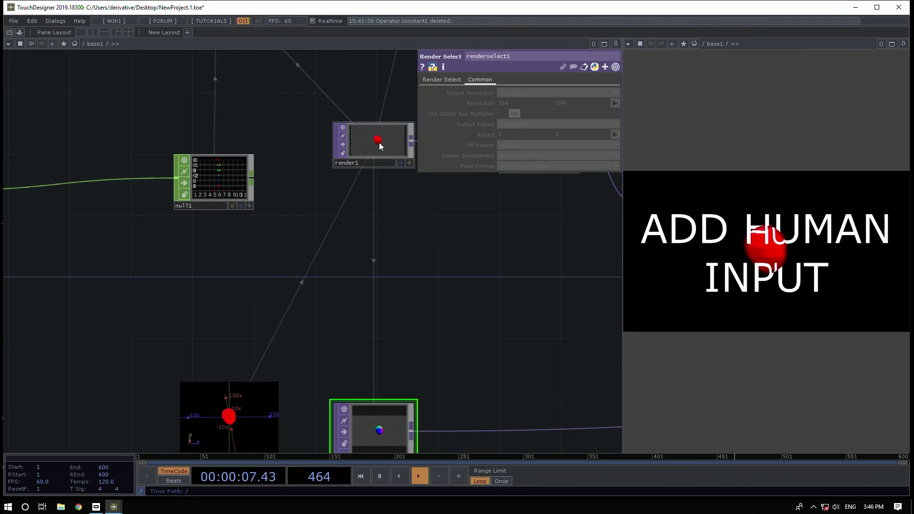
pyautogui.click(379, 146)
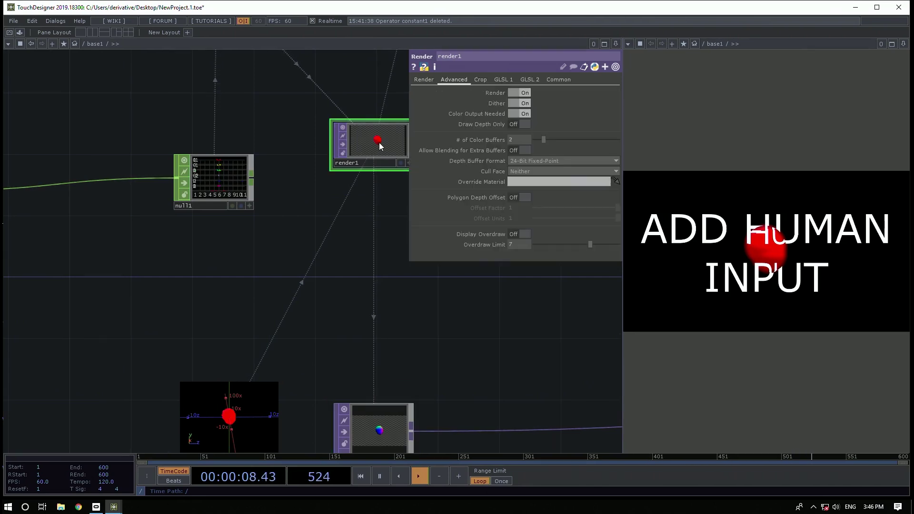
pyautogui.click(555, 79)
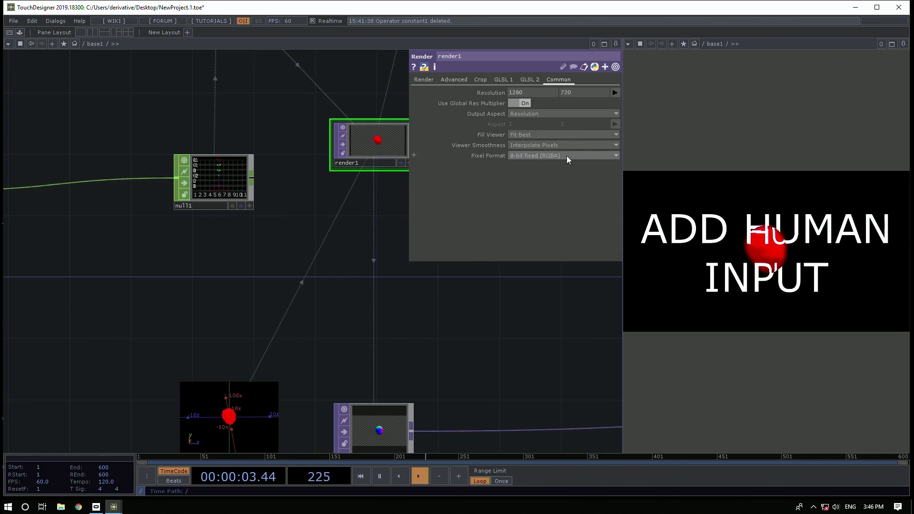
pyautogui.click(566, 156)
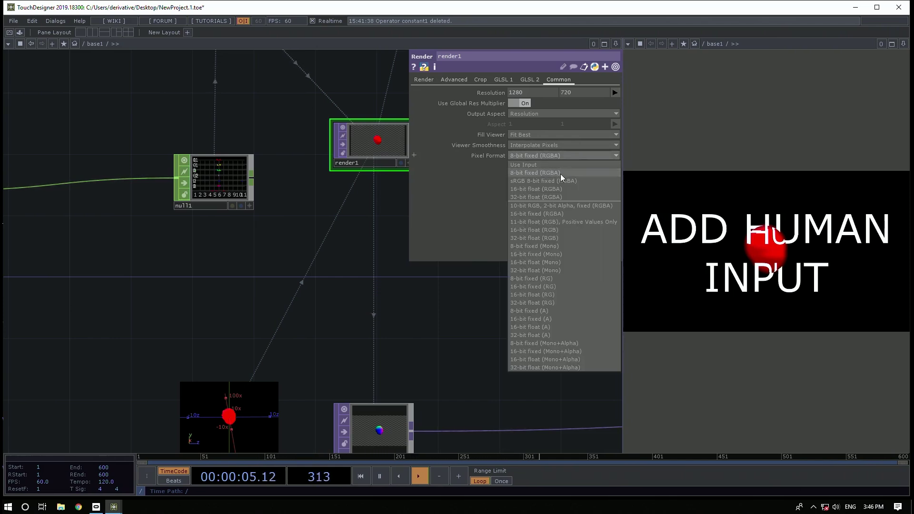
pyautogui.click(554, 197)
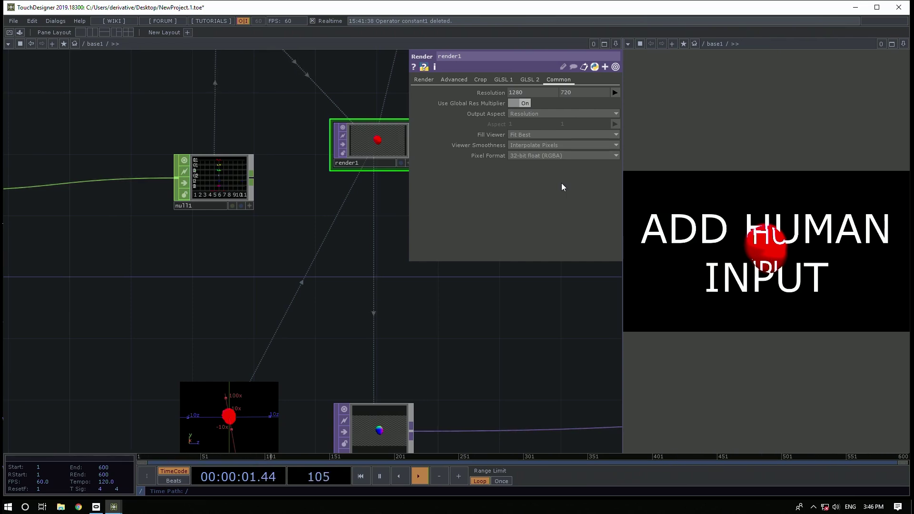
# Examine the displaced text in displace1 up close and compare it with the rest of the network
pyautogui.moveTo(313, 276); pyautogui.dragTo(147, 159)
pyautogui.scroll(-3, 255, 236)
pyautogui.scroll(-1, 255, 236)
pyautogui.moveTo(249, 233); pyautogui.dragTo(225, 254)
pyautogui.moveTo(466, 333); pyautogui.dragTo(297, 353)
pyautogui.moveTo(458, 366); pyautogui.dragTo(300, 311)
pyautogui.scroll(6, 202, 251)
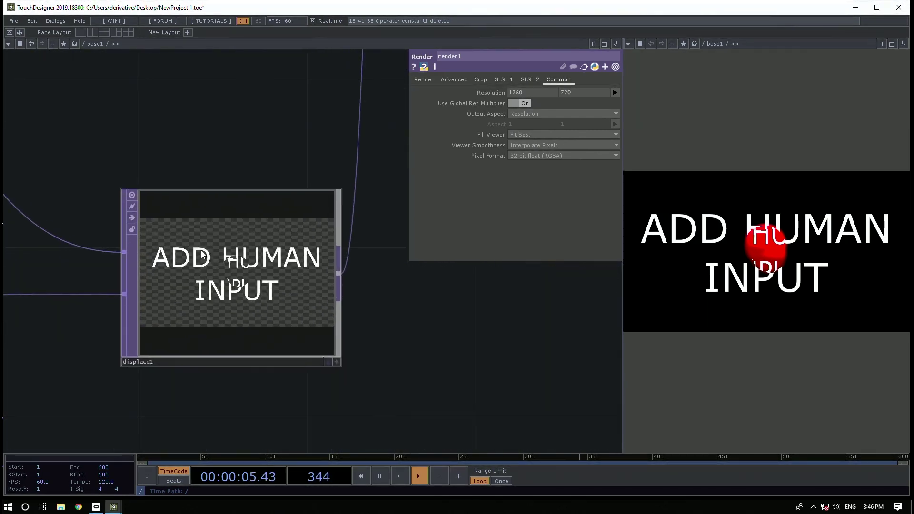
pyautogui.scroll(3, 201, 255)
pyautogui.scroll(-6, 225, 267)
pyautogui.moveTo(99, 255); pyautogui.dragTo(376, 295)
pyautogui.scroll(-4, 377, 295)
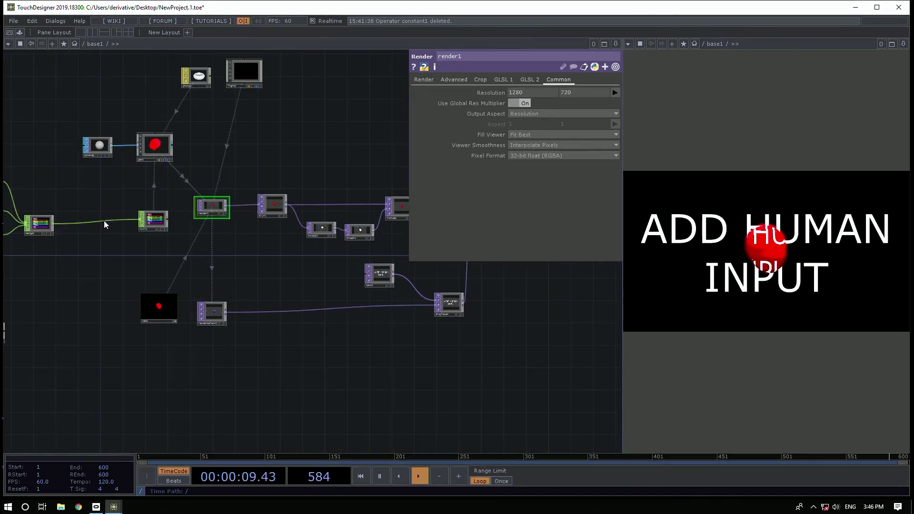
# Set displace1's Displace Weight to 0.009 in both fields
pyautogui.moveTo(100, 260); pyautogui.dragTo(26, 248)
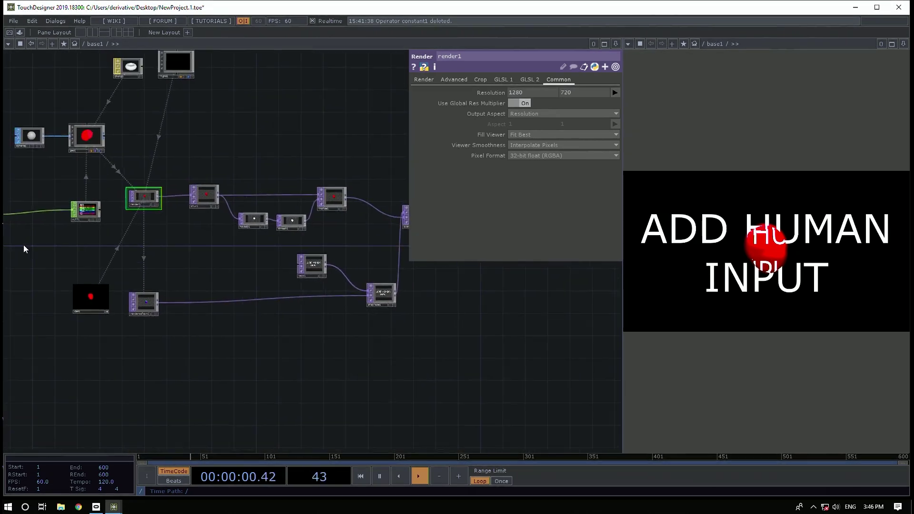
pyautogui.click(376, 293)
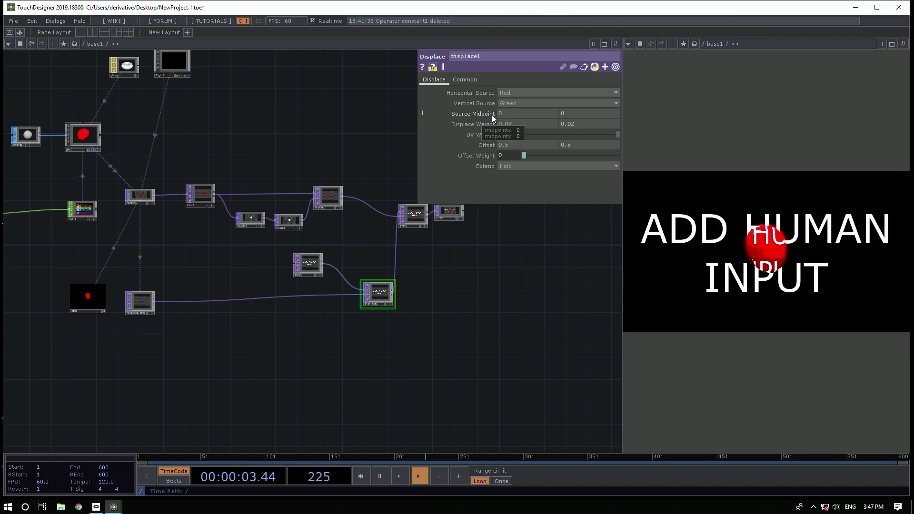
pyautogui.moveTo(484, 134); pyautogui.dragTo(484, 110, button='middle')
# Review render1's number of color buffers and phong1's advanced color buffer assignments
pyautogui.moveTo(295, 260); pyautogui.dragTo(531, 304)
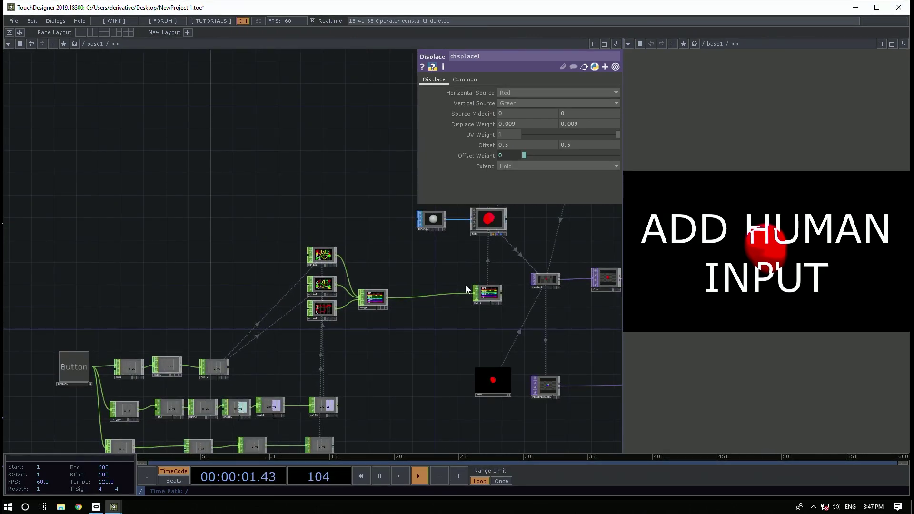
pyautogui.moveTo(405, 241); pyautogui.dragTo(277, 200)
pyautogui.click(271, 199)
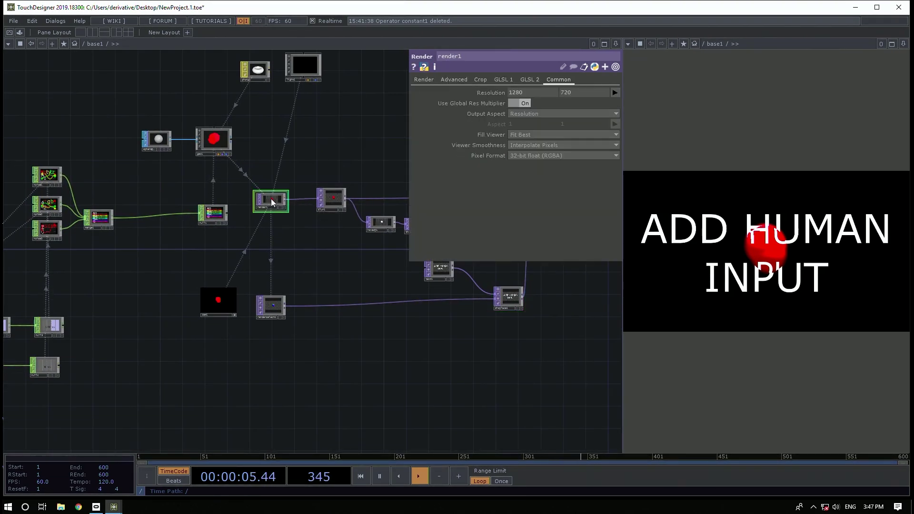
pyautogui.click(458, 80)
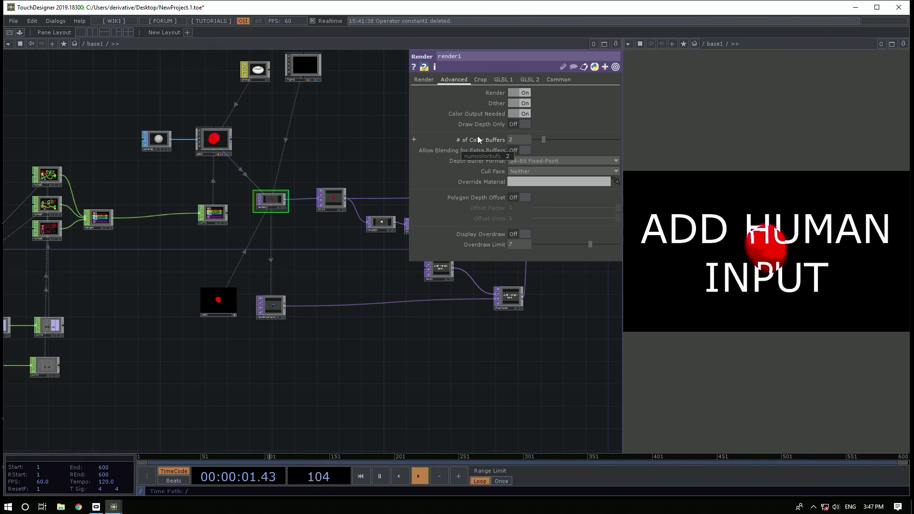
pyautogui.click(265, 76)
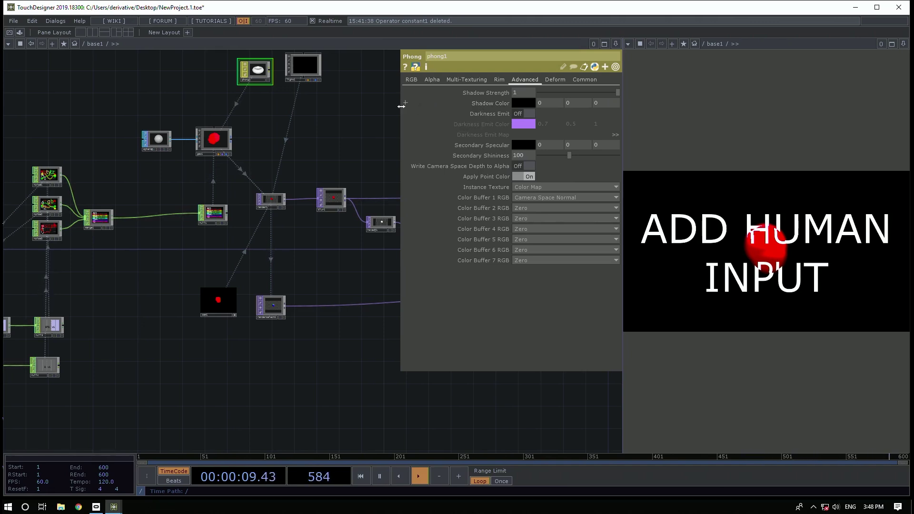
# Move text1 and displace1 closer to renderselect1 to tidy the compositing chain
pyautogui.moveTo(353, 158); pyautogui.dragTo(202, 189)
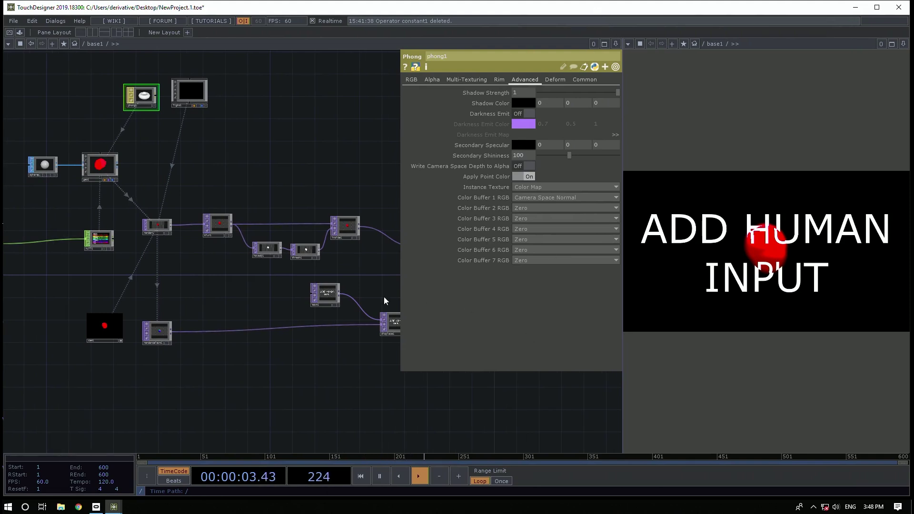
pyautogui.moveTo(372, 284); pyautogui.dragTo(144, 274)
pyautogui.moveTo(361, 309); pyautogui.dragTo(268, 312)
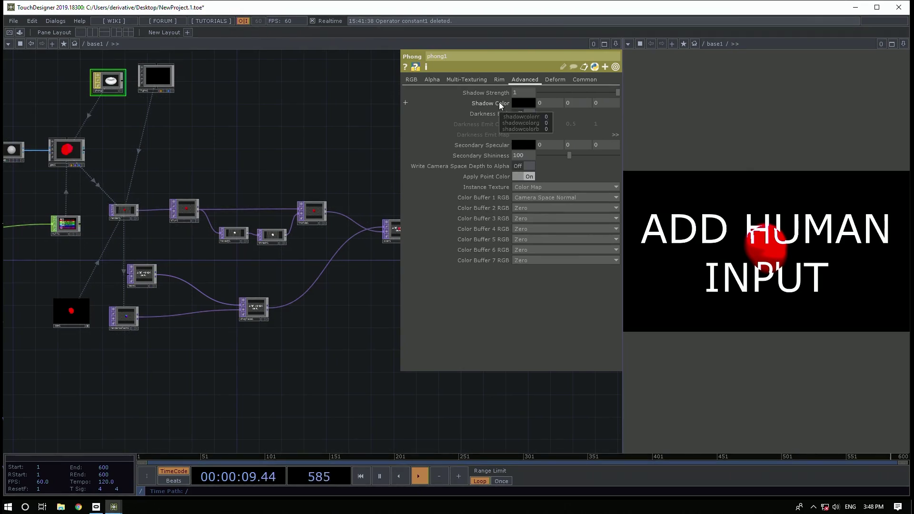
pyautogui.moveTo(300, 357); pyautogui.dragTo(246, 370)
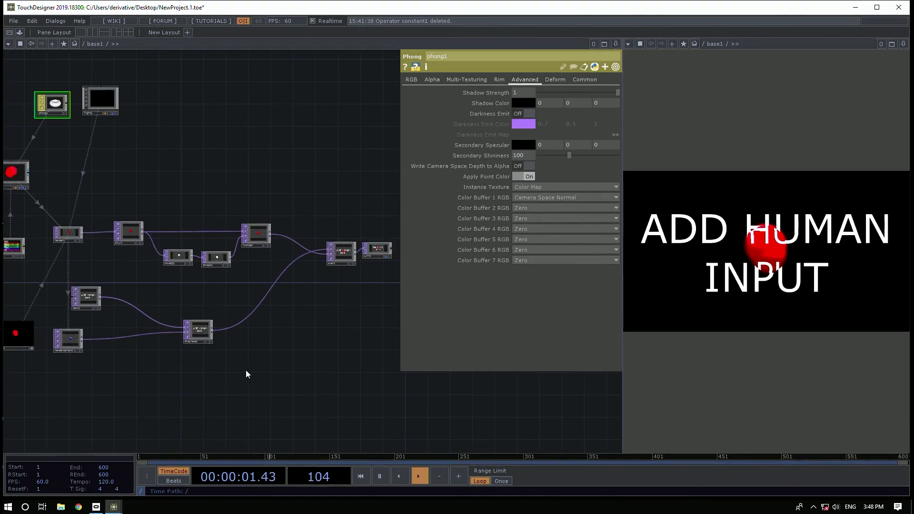
# Frame the whole network and trigger the Button animation to check the displaced text in the output
pyautogui.press('h')
pyautogui.click(160, 309)
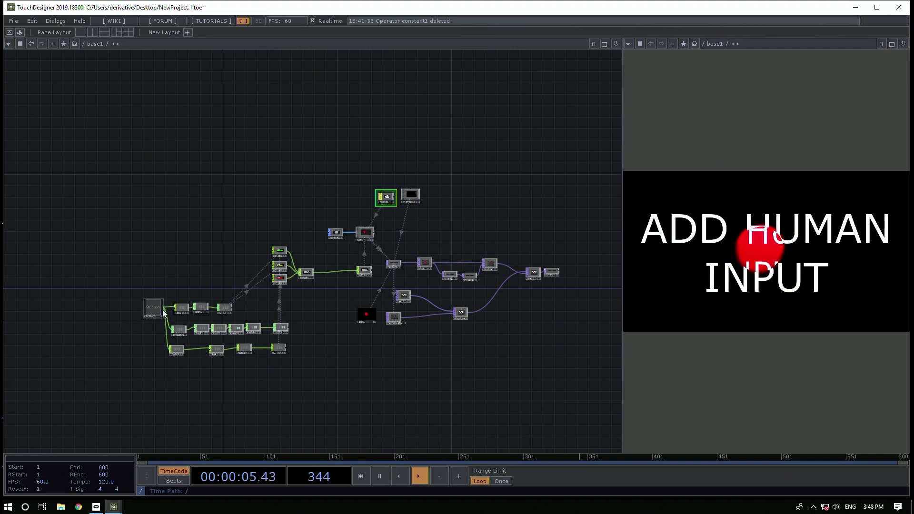
pyautogui.click(150, 309)
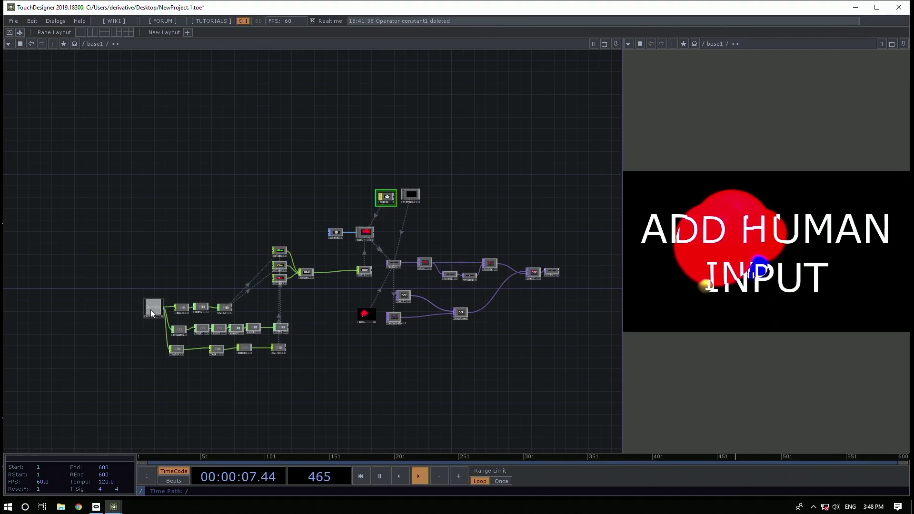
# Inspect renderselect1's operator info to check its pixel format
pyautogui.scroll(3, 430, 325)
pyautogui.scroll(10, 429, 324)
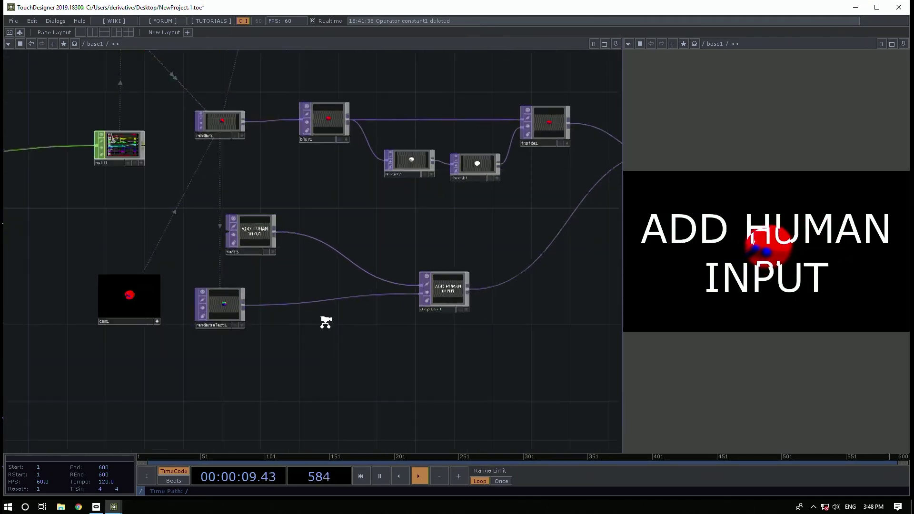
pyautogui.middleClick(265, 307)
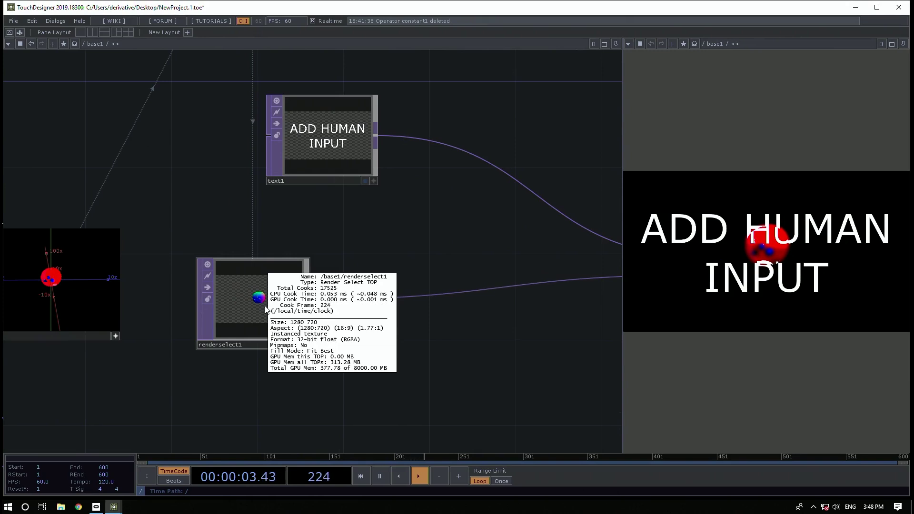
# Try displace1's Displace Weight at -0.191, then set both fields to 0
pyautogui.moveTo(432, 332); pyautogui.dragTo(92, 332)
pyautogui.click(424, 264)
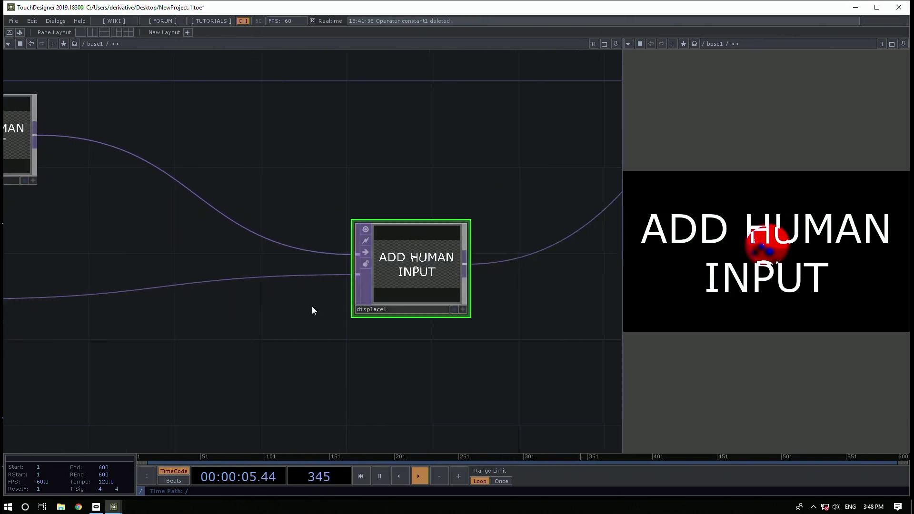
pyautogui.press('p')
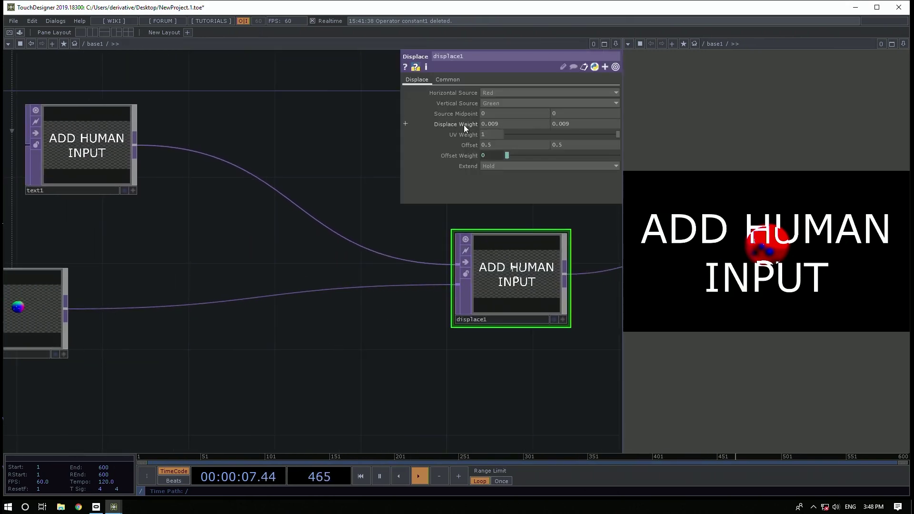
pyautogui.moveTo(461, 135); pyautogui.dragTo(518, 121, button='middle')
pyautogui.moveTo(519, 123); pyautogui.dragTo(204, 122)
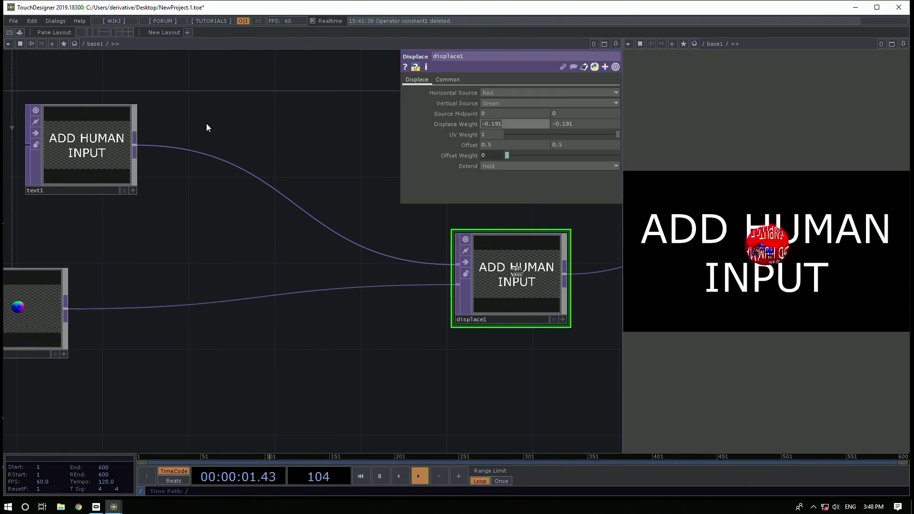
pyautogui.write('0')
pyautogui.press('Return')
pyautogui.moveTo(575, 125); pyautogui.dragTo(467, 120)
pyautogui.write('0')
pyautogui.press('Return')
# Try displace1's Source Midpoint at 0.5 in both fields and return both values to 0
pyautogui.click(492, 115)
pyautogui.write('.5')
pyautogui.press('Return')
pyautogui.click(587, 114)
pyautogui.write('.5')
pyautogui.press('Return')
pyautogui.moveTo(466, 124)
pyautogui.mouseDown(button='middle')
pyautogui.moveTo(504, 124)
pyautogui.moveTo(481, 122)
pyautogui.mouseUp(button='middle')
pyautogui.moveTo(495, 114); pyautogui.dragTo(407, 112)
pyautogui.write('0')
pyautogui.moveTo(565, 114); pyautogui.dragTo(470, 105)
pyautogui.write('0')
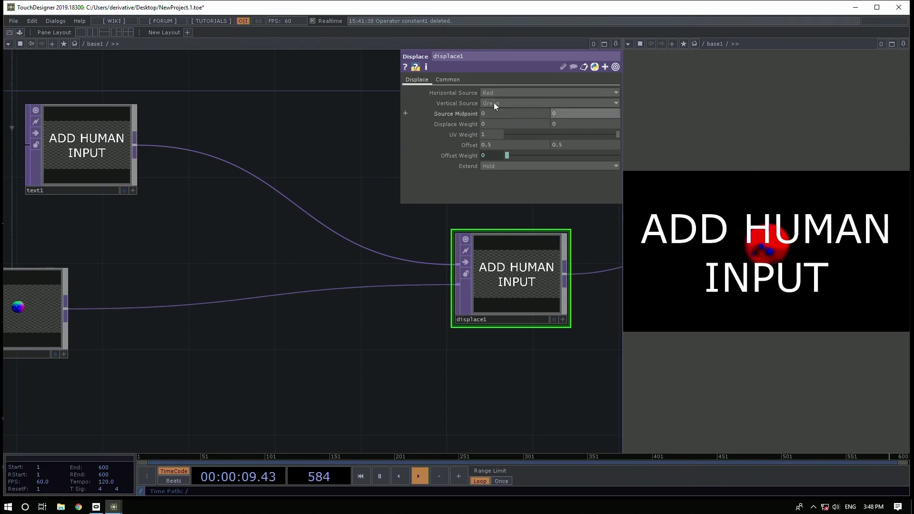
# Check displace1's horizontal and vertical source options and set Displace Weight to 0.03 in both fields
pyautogui.click(529, 92)
pyautogui.click(518, 94)
pyautogui.click(518, 102)
pyautogui.click(490, 120)
pyautogui.moveTo(464, 124); pyautogui.dragTo(486, 135, button='middle')
pyautogui.moveTo(526, 133); pyautogui.dragTo(692, 135)
pyautogui.moveTo(336, 153); pyautogui.dragTo(387, 149)
# Try Blue as displace1's Vertical Source and return it to Green
pyautogui.click(498, 103)
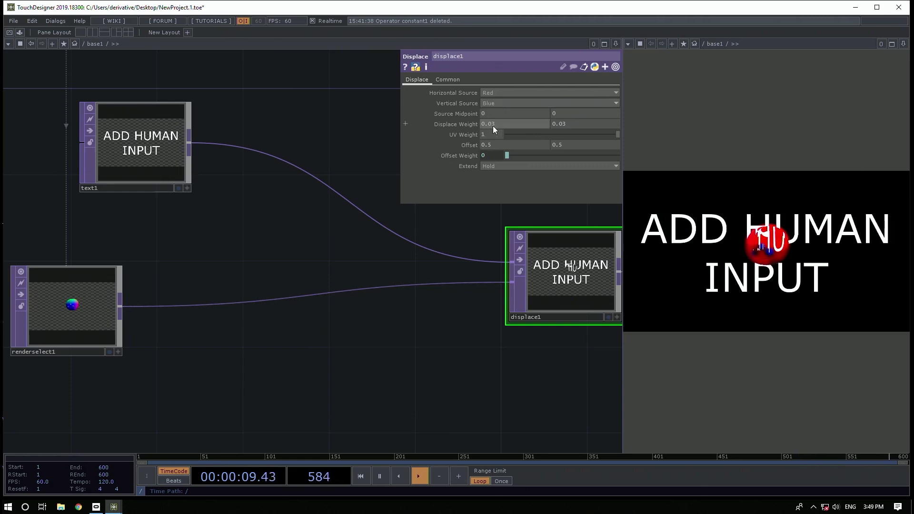
pyautogui.click(497, 104)
pyautogui.click(489, 119)
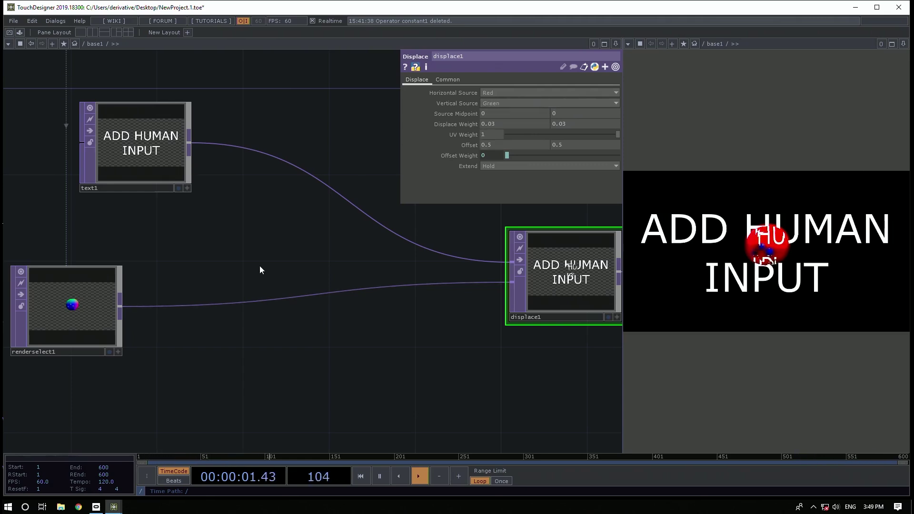
# Examine renderselect1's green and blue channels separately and compare them with displace1's Vertical Source options
pyautogui.moveTo(274, 263); pyautogui.dragTo(341, 249)
pyautogui.scroll(5, 123, 357)
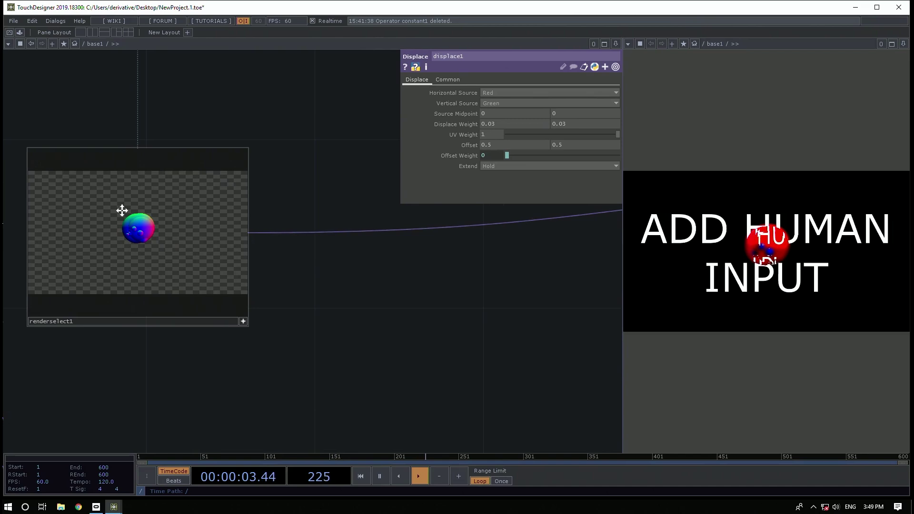
pyautogui.press('g')
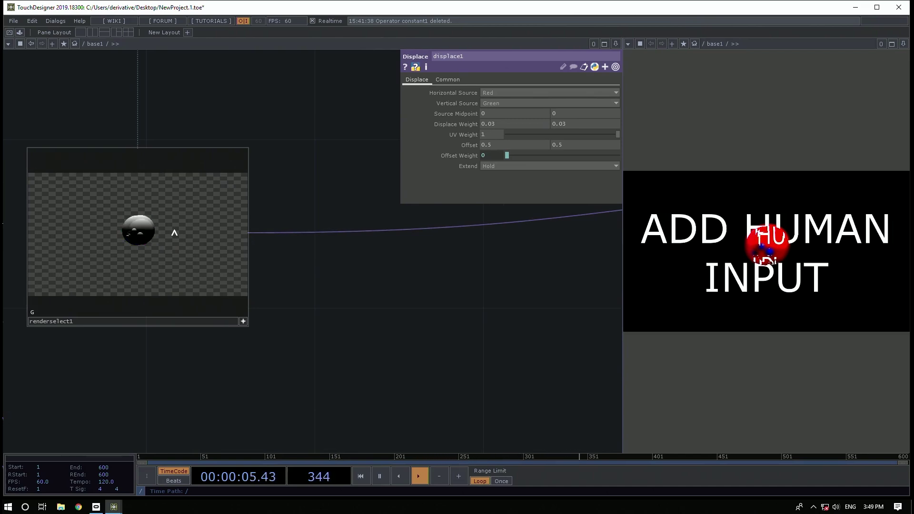
pyautogui.press('b')
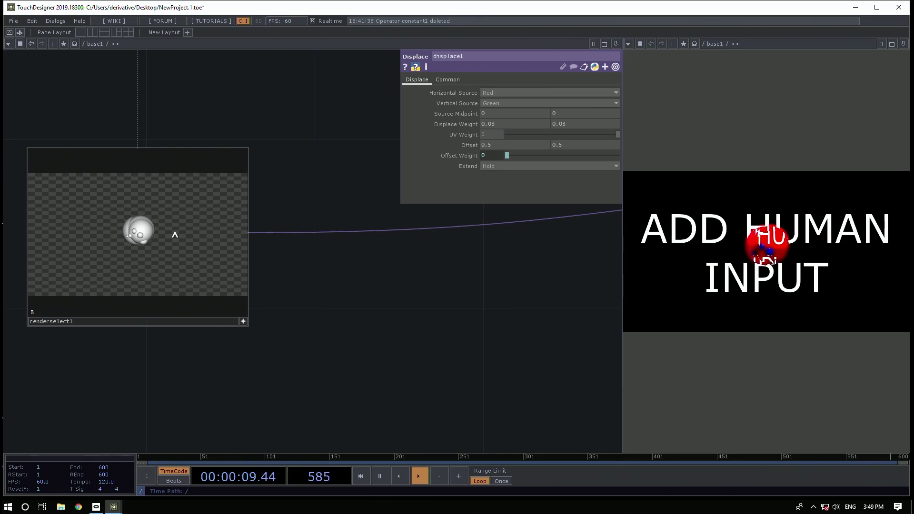
pyautogui.press('b')
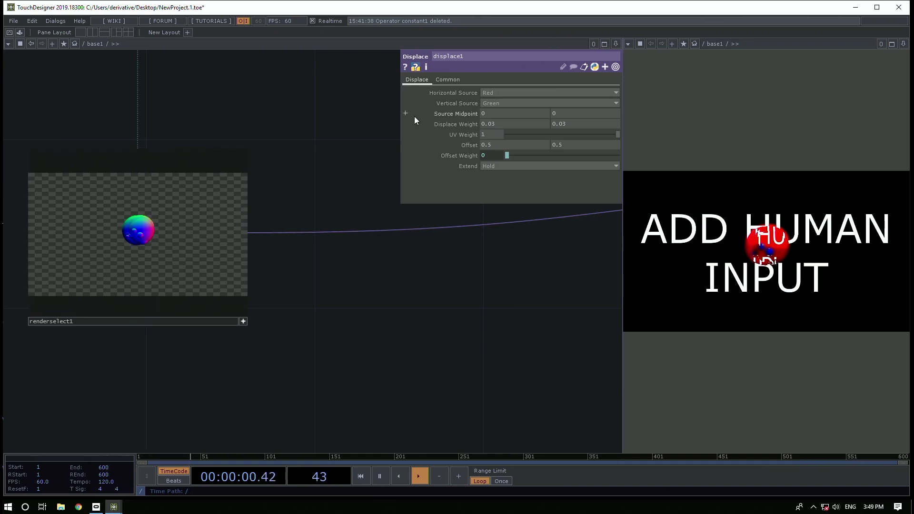
pyautogui.press('b')
pyautogui.press('b')
pyautogui.press('b')
pyautogui.press('b')
pyautogui.click(496, 103)
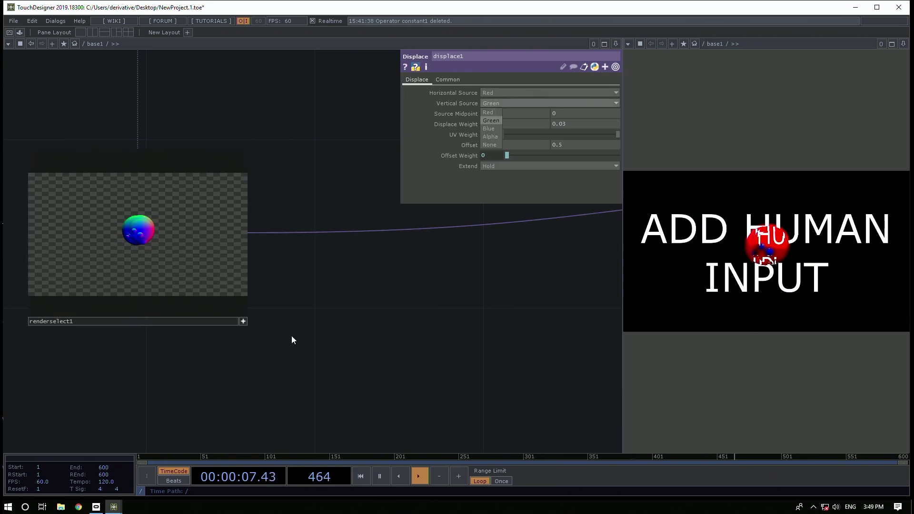
# Trigger the Button animation again to check the text displacement with the 0.03 weight
pyautogui.scroll(-10, 424, 342)
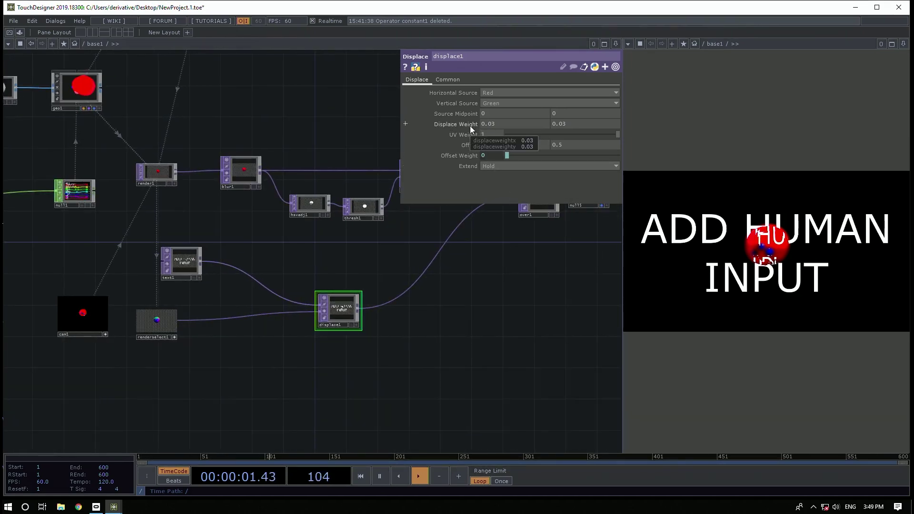
pyautogui.moveTo(263, 346); pyautogui.dragTo(312, 347)
pyautogui.scroll(5, 369, 299)
pyautogui.scroll(-2, 374, 297)
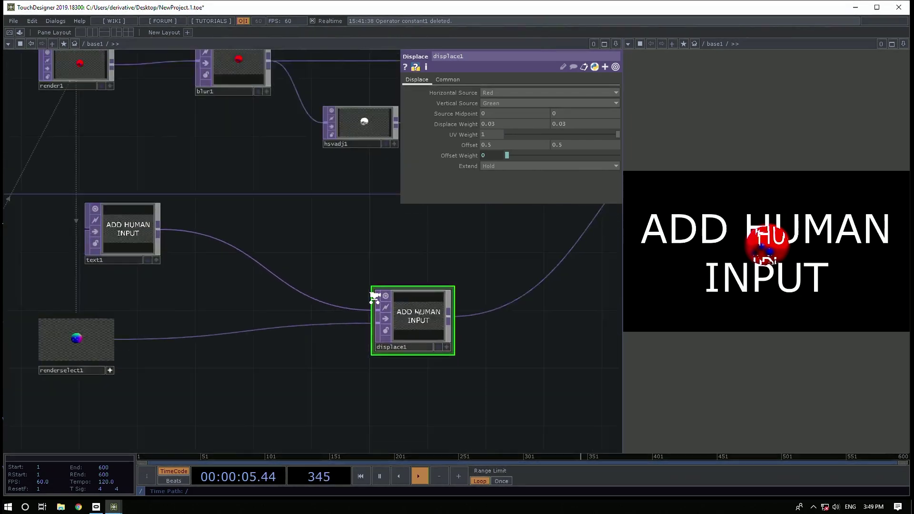
pyautogui.scroll(-5, 374, 297)
pyautogui.scroll(3, 150, 296)
pyautogui.click(167, 284)
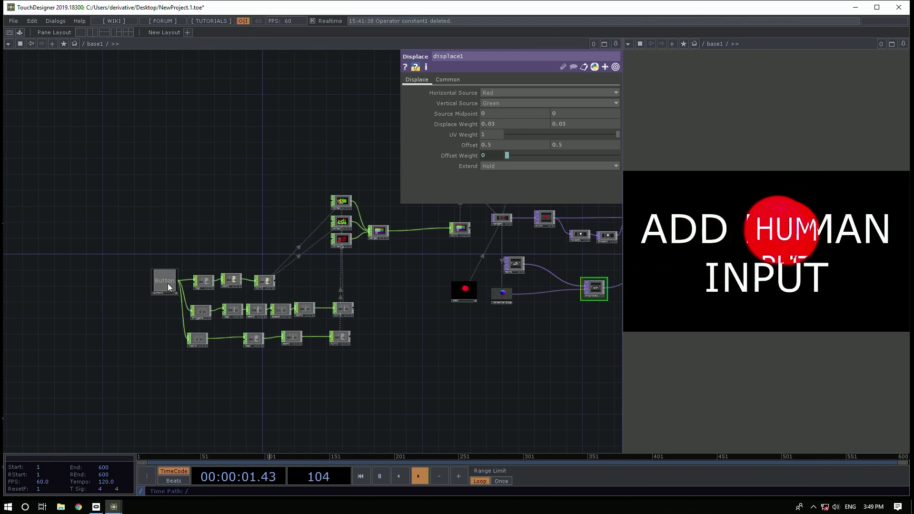
pyautogui.click(168, 283)
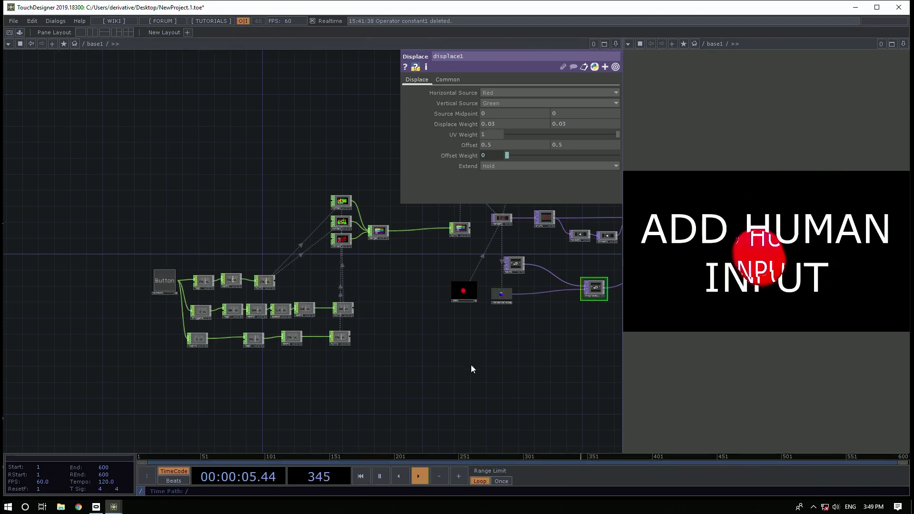
# Insert a Blur TOP on the wire between renderselect1 and displace1
pyautogui.scroll(6, 337, 306)
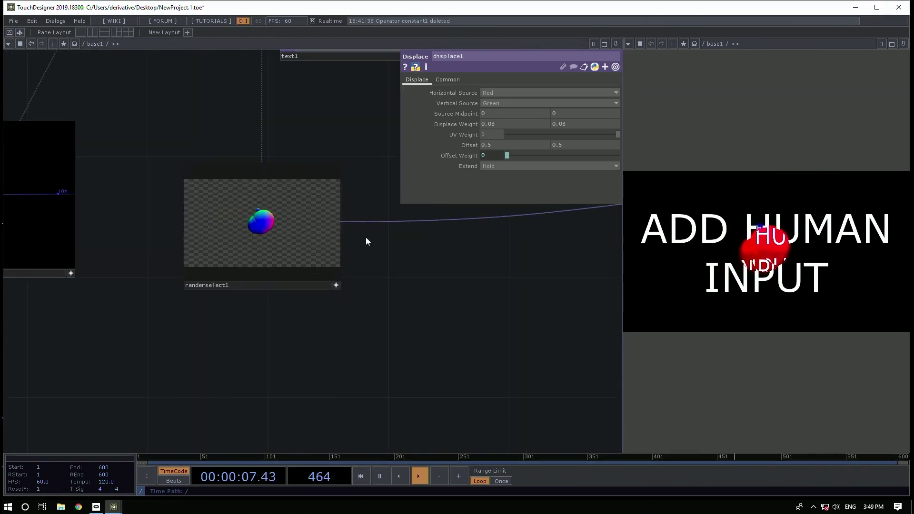
pyautogui.rightClick(341, 225)
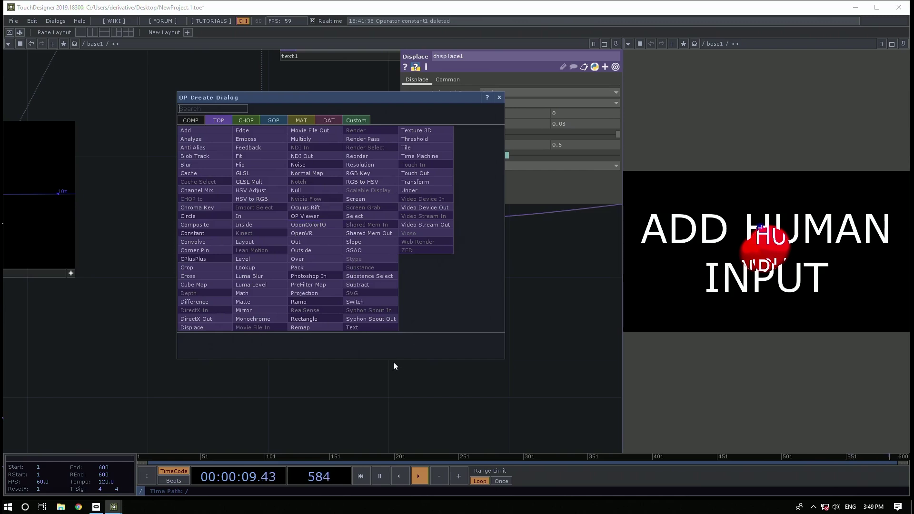
pyautogui.write('blu')
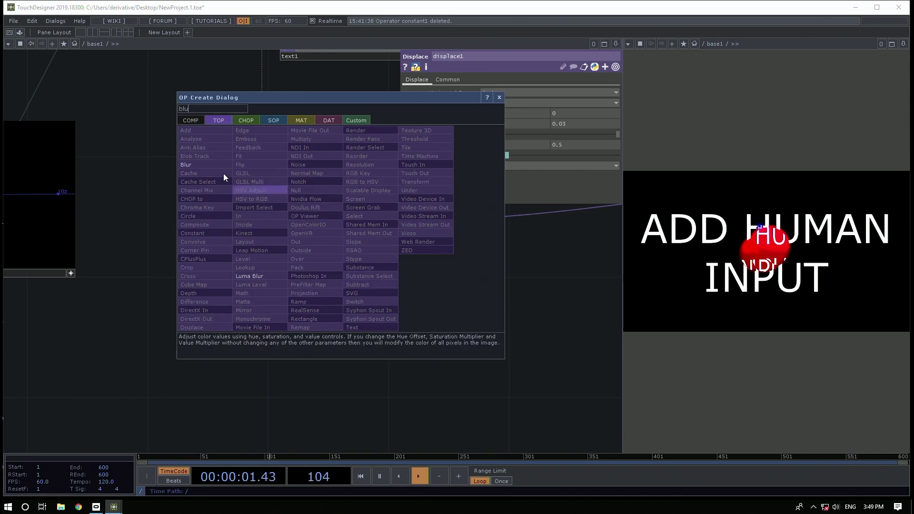
pyautogui.click(186, 165)
pyautogui.click(443, 244)
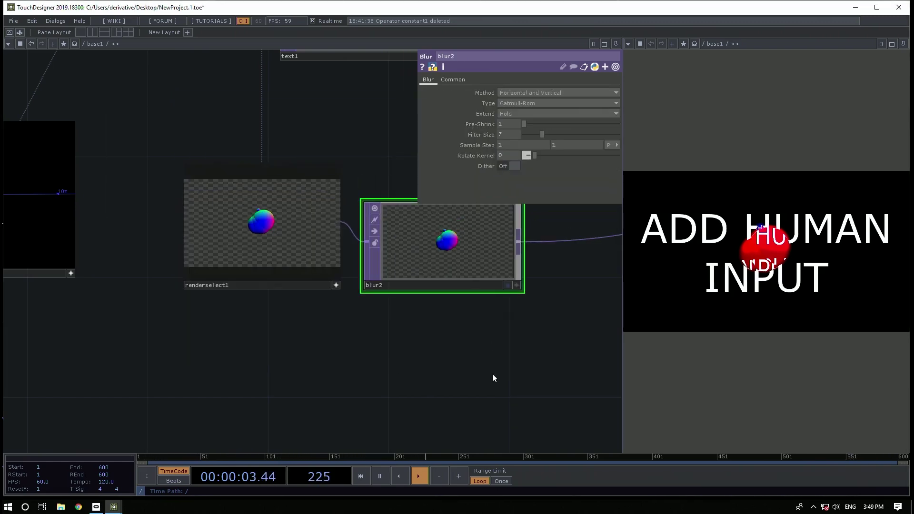
# Set blur2's vertical Sample Step to 1.77 and its Filter Size to 47
pyautogui.moveTo(493, 373); pyautogui.dragTo(380, 412)
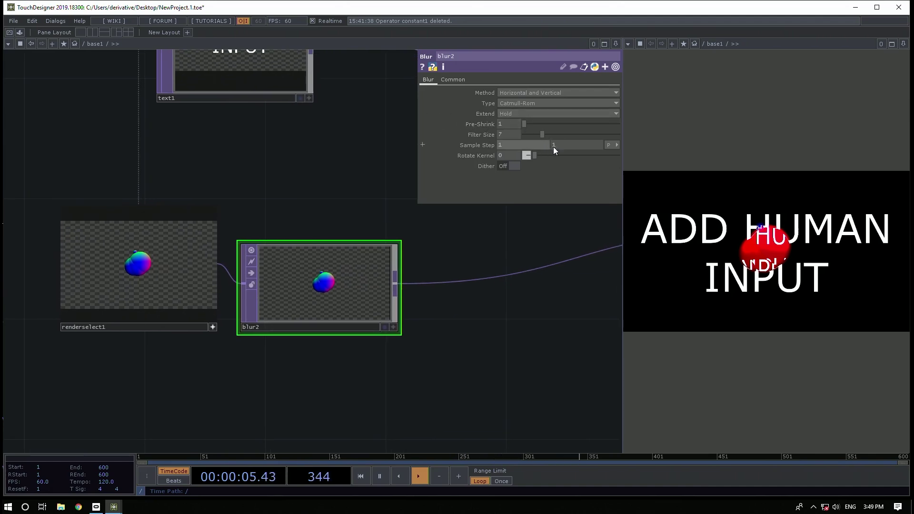
pyautogui.write('77')
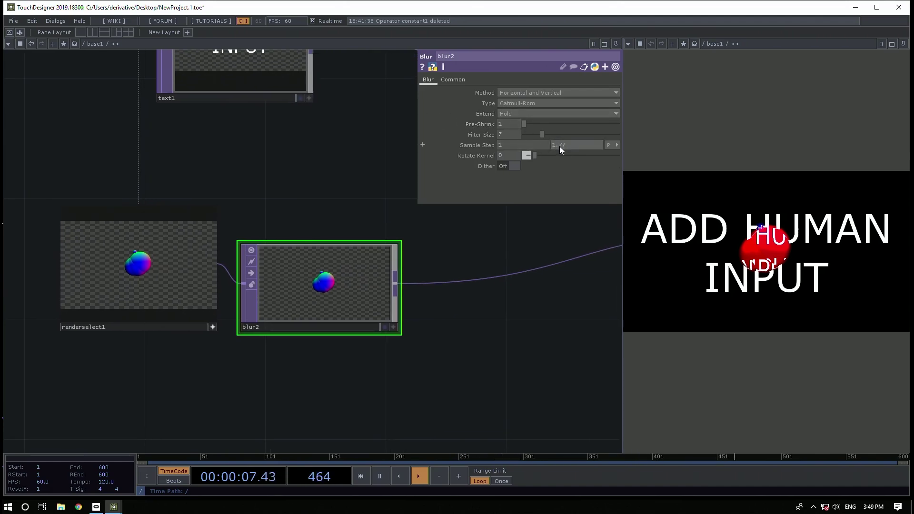
pyautogui.press('Return')
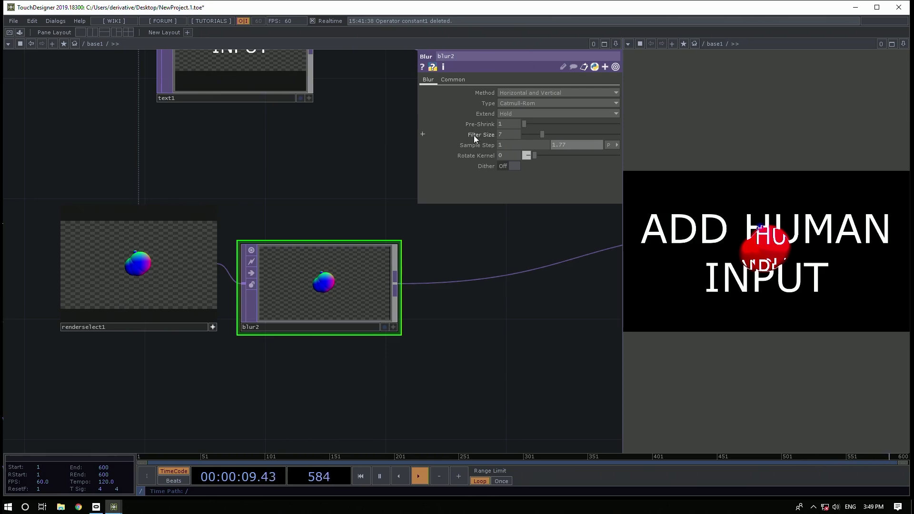
pyautogui.moveTo(473, 134); pyautogui.dragTo(484, 121, button='middle')
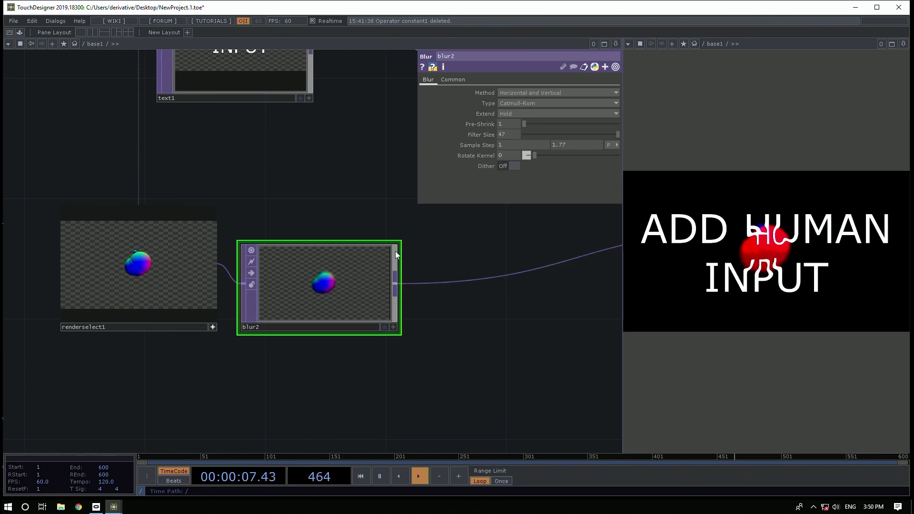
# Trigger the Button animation twice to check the text displacement with the blurred normals
pyautogui.scroll(-8, 370, 296)
pyautogui.moveTo(207, 257); pyautogui.dragTo(315, 251)
pyautogui.moveTo(12, 200); pyautogui.dragTo(446, 207)
pyautogui.moveTo(342, 278); pyautogui.dragTo(375, 278)
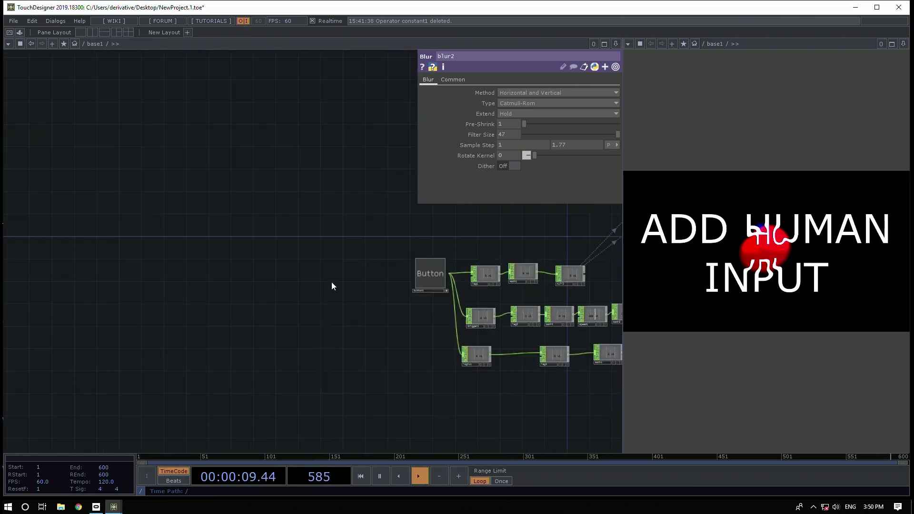
pyautogui.click(428, 275)
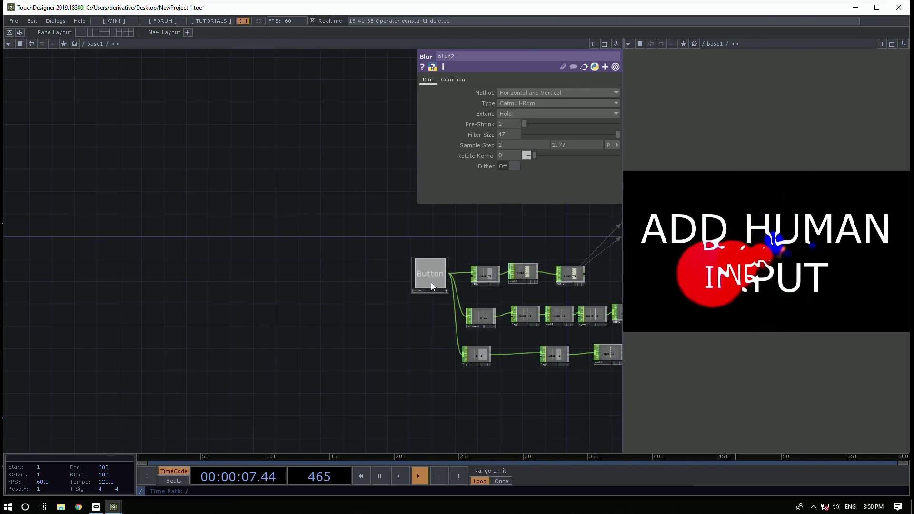
pyautogui.click(430, 282)
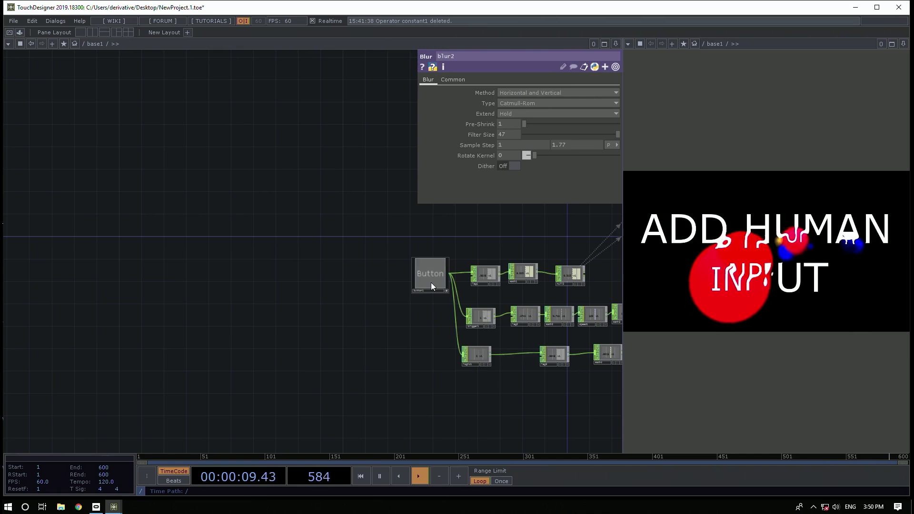
pyautogui.moveTo(327, 202); pyautogui.dragTo(215, 218)
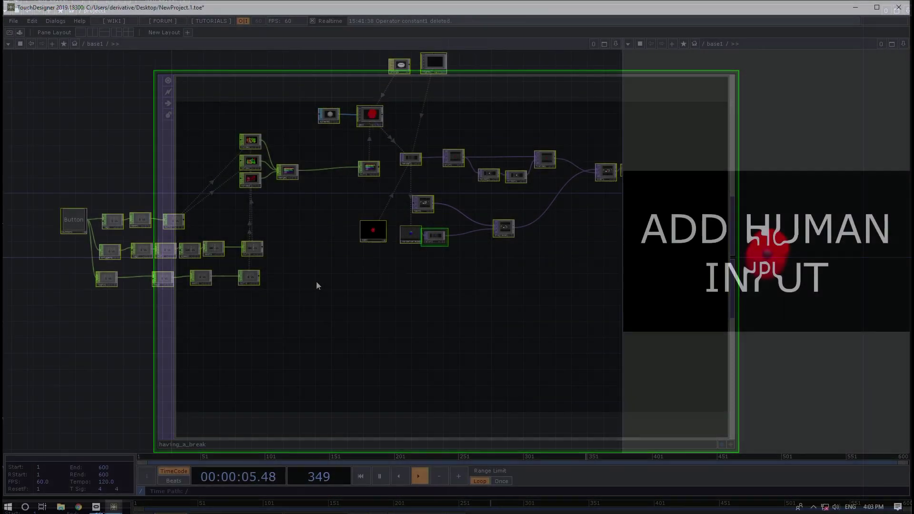
# Go up to the root network, rename base1 to Button and move it closer to the perform component
pyautogui.press('u')
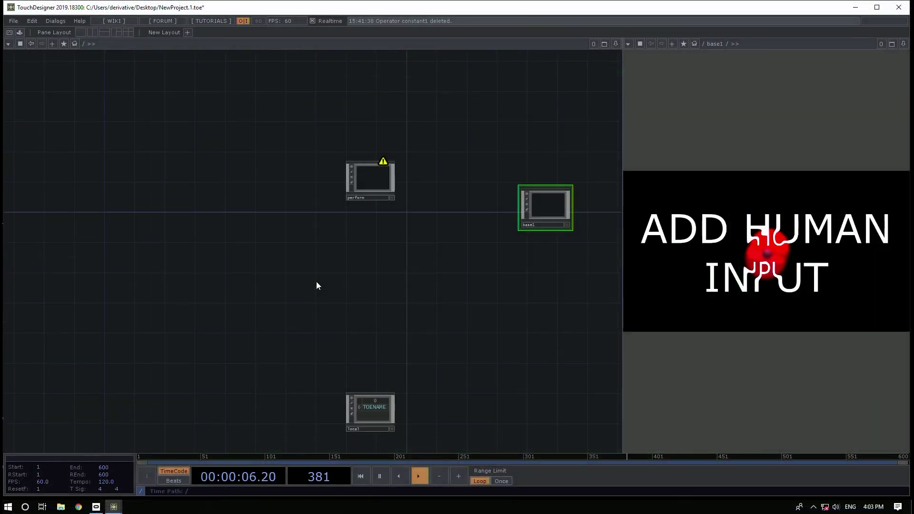
pyautogui.scroll(4, 530, 223)
pyautogui.write('Button')
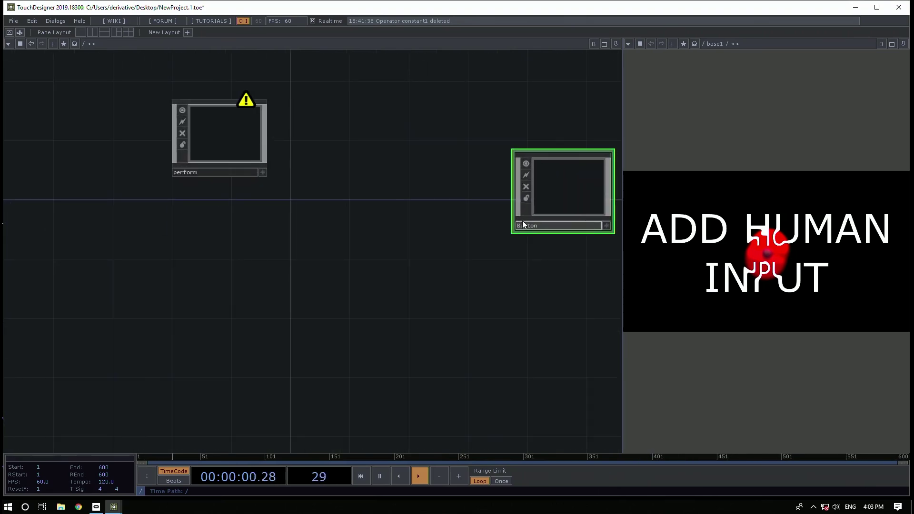
pyautogui.press('Return')
pyautogui.moveTo(565, 210); pyautogui.dragTo(417, 153)
# Add a new Base COMP below the Button component and rename it Sliders
pyautogui.press('Tab')
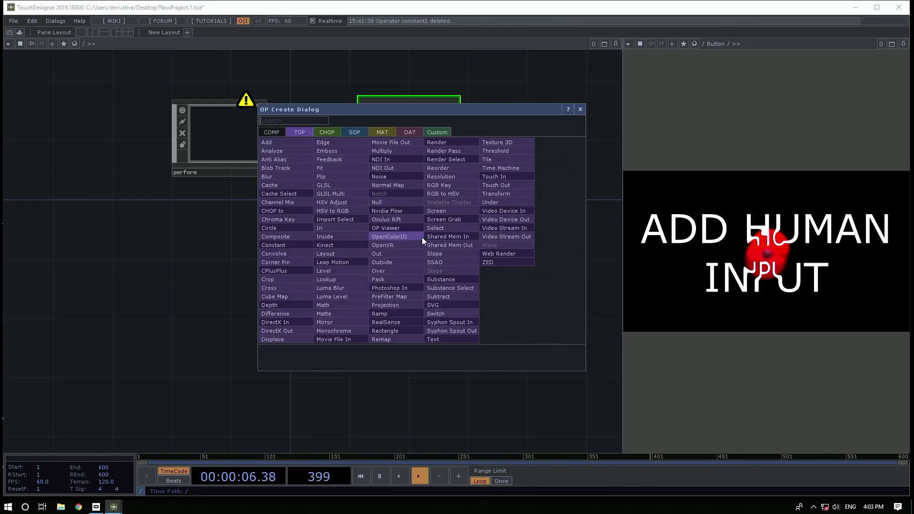
pyautogui.write('bas')
pyautogui.click(274, 132)
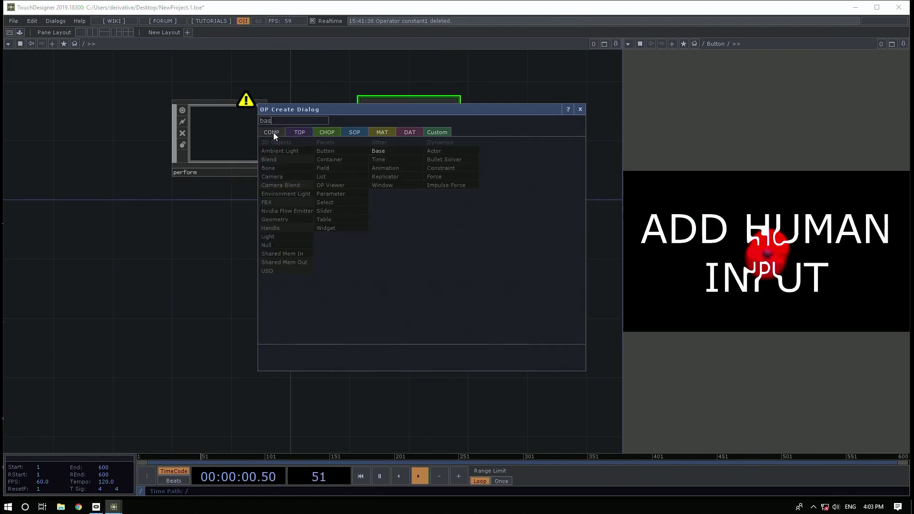
pyautogui.click(381, 150)
pyautogui.click(411, 258)
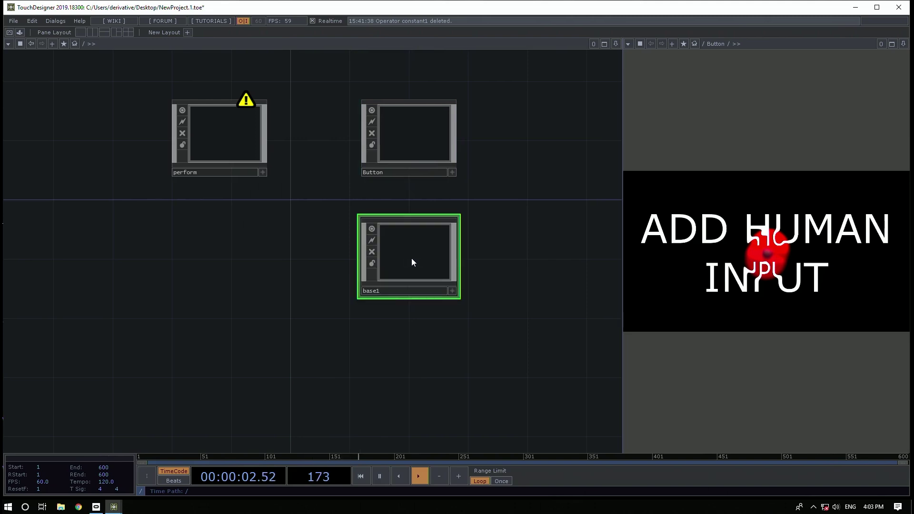
pyautogui.click(400, 292)
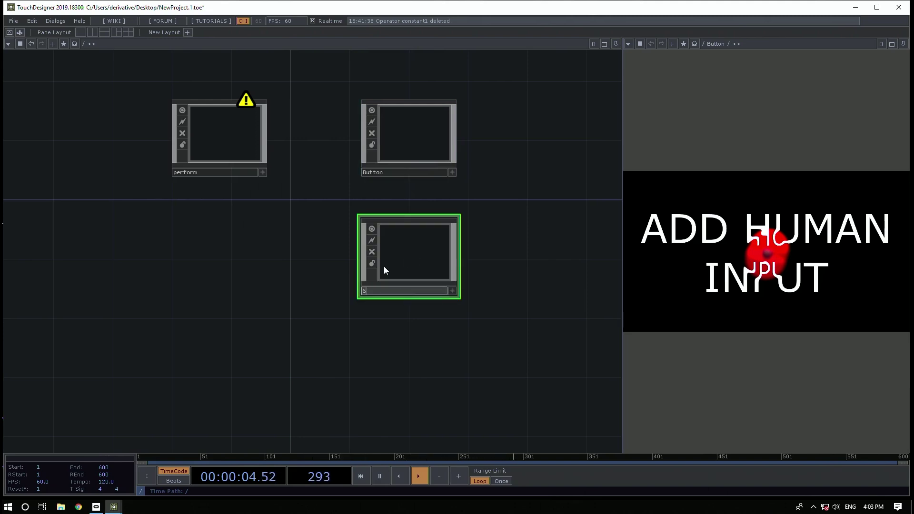
pyautogui.press('Return')
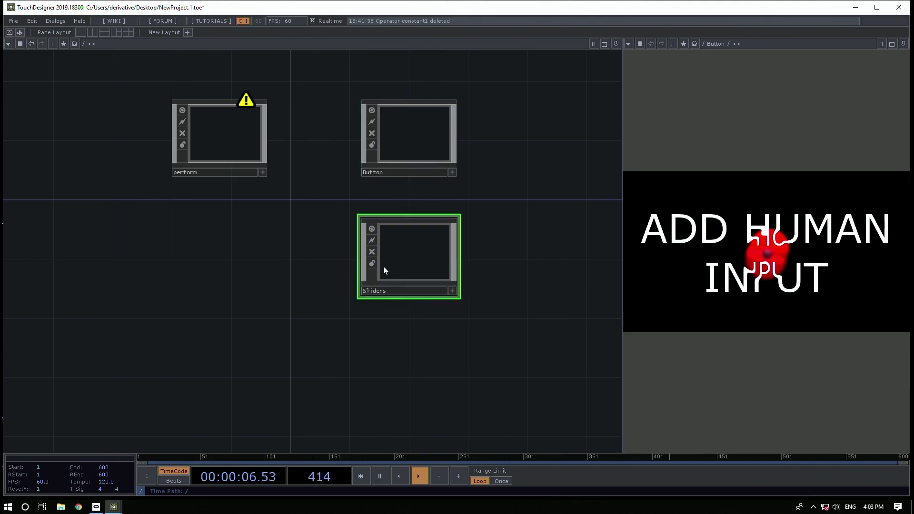
# Enter the Sliders component and place a Grid SOP in its empty network
pyautogui.doubleClick(427, 236)
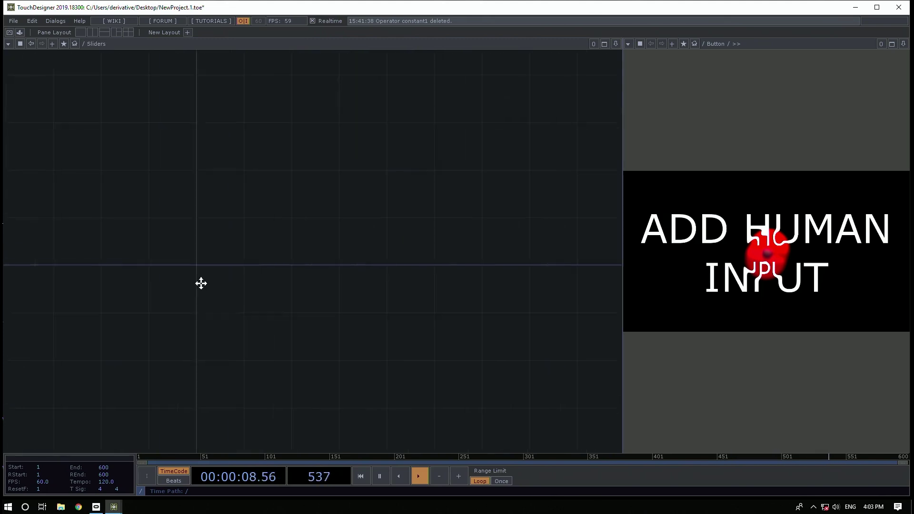
pyautogui.press('Tab')
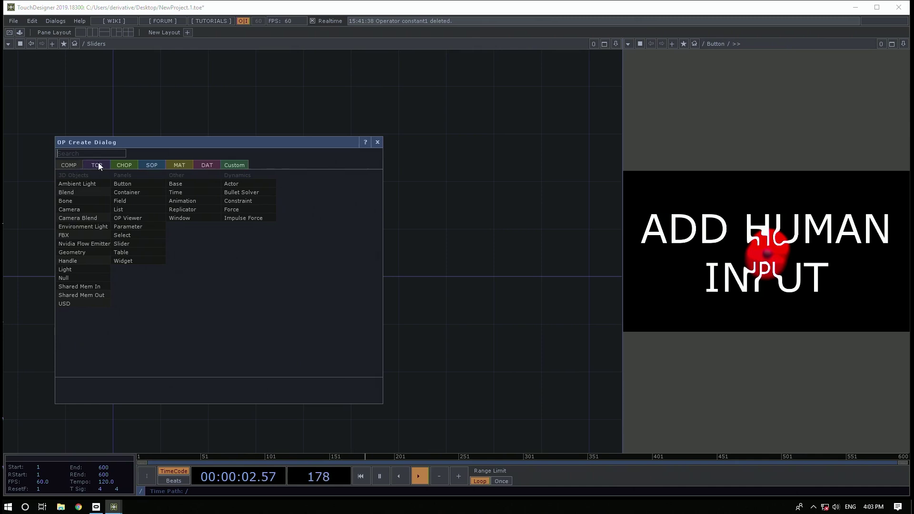
pyautogui.click(140, 170)
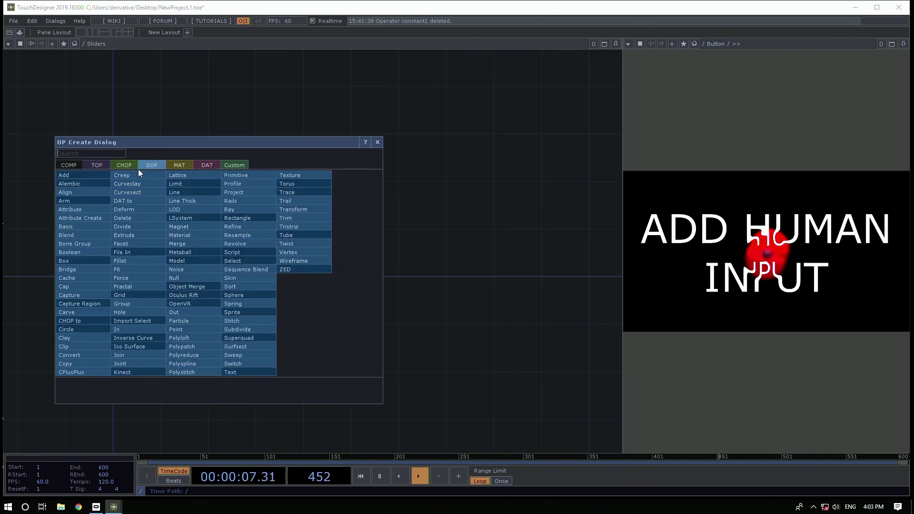
pyautogui.write('gri')
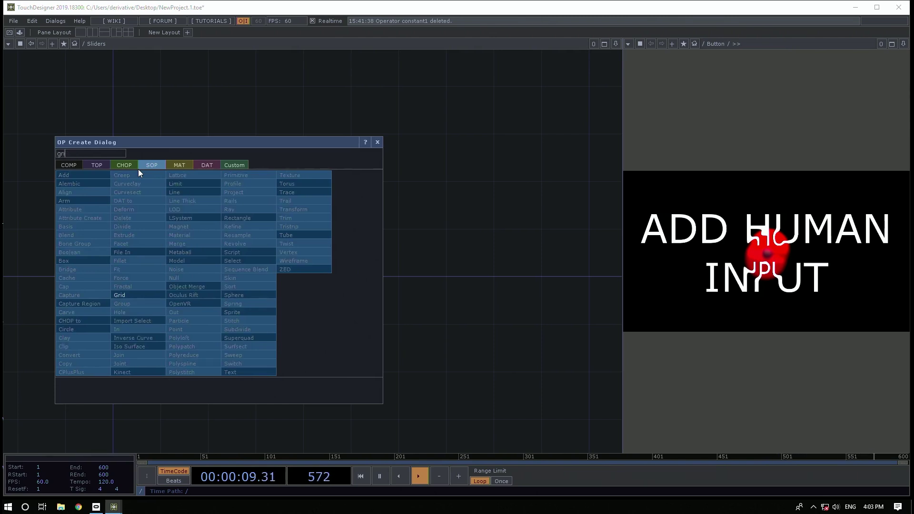
pyautogui.click(142, 295)
pyautogui.click(235, 221)
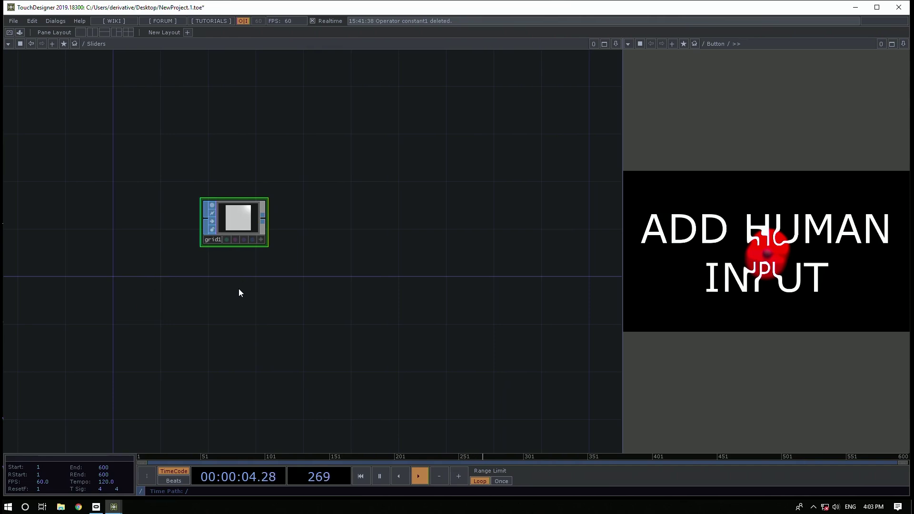
# Add a Tube SOP below grid1
pyautogui.press('Tab')
pyautogui.write('tun')
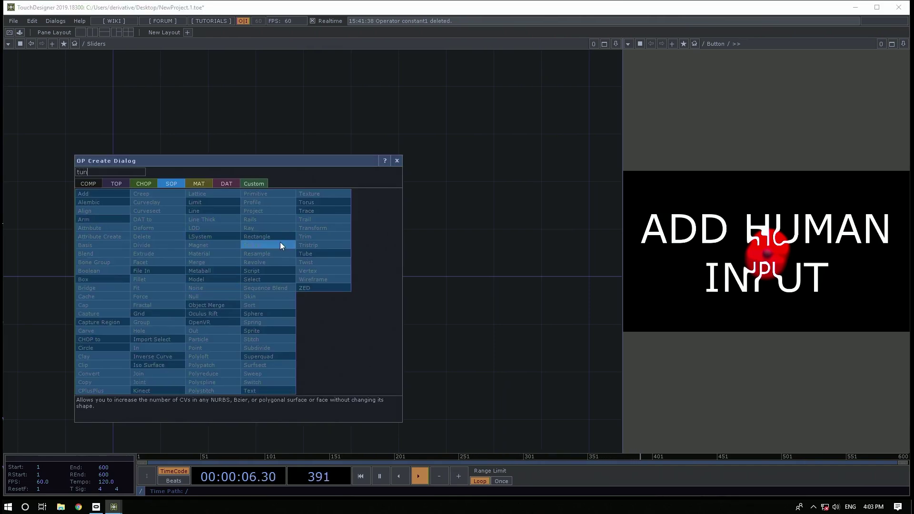
pyautogui.write('ber')
pyautogui.click(303, 253)
pyautogui.click(232, 299)
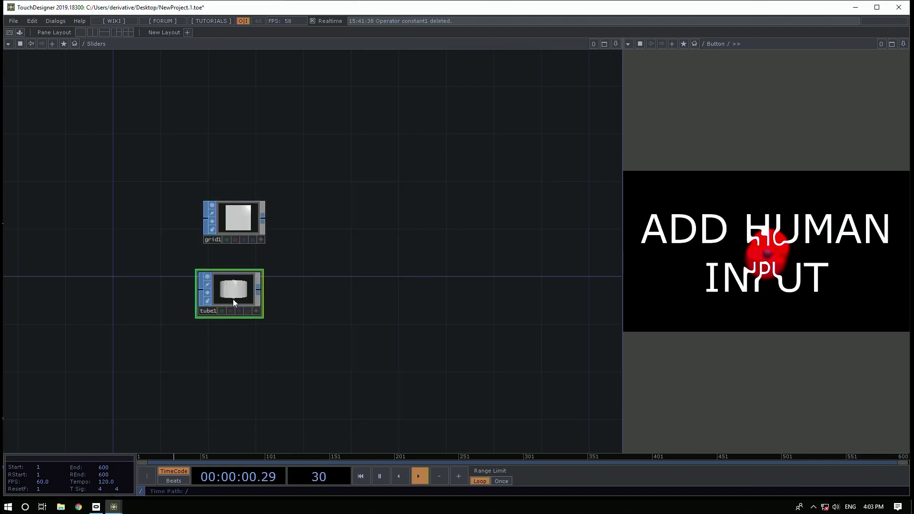
pyautogui.press('Tab')
pyautogui.write('bo')
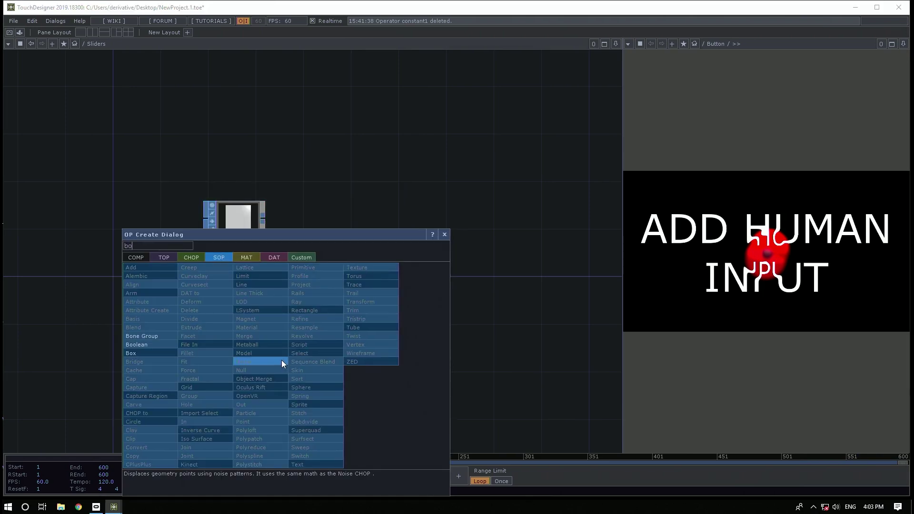
pyautogui.write('x')
pyautogui.click(154, 348)
pyautogui.press('Escape')
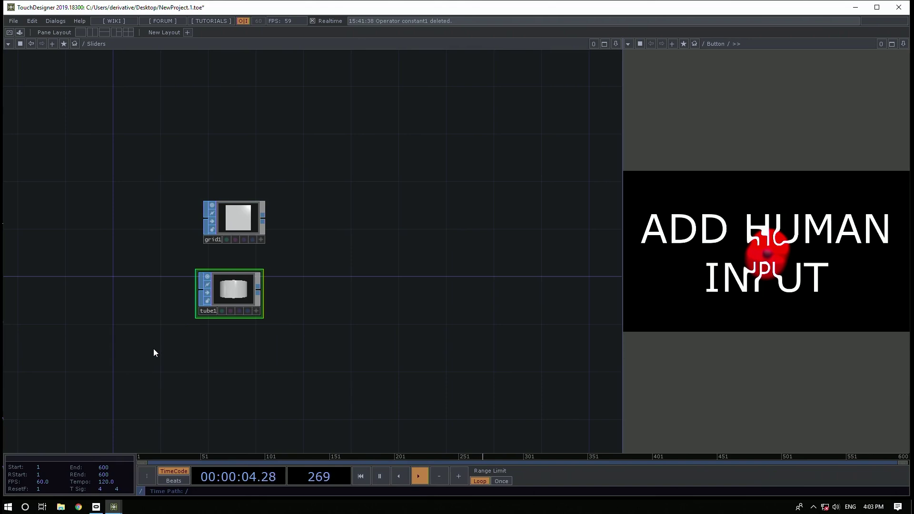
# Add a Box SOP and position it below tube1
pyautogui.press('Tab')
pyautogui.write('bo')
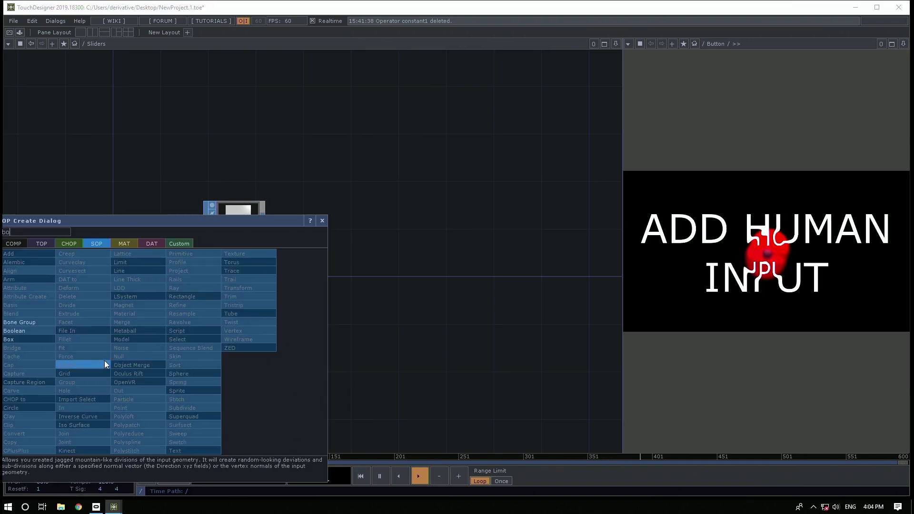
pyautogui.write('x')
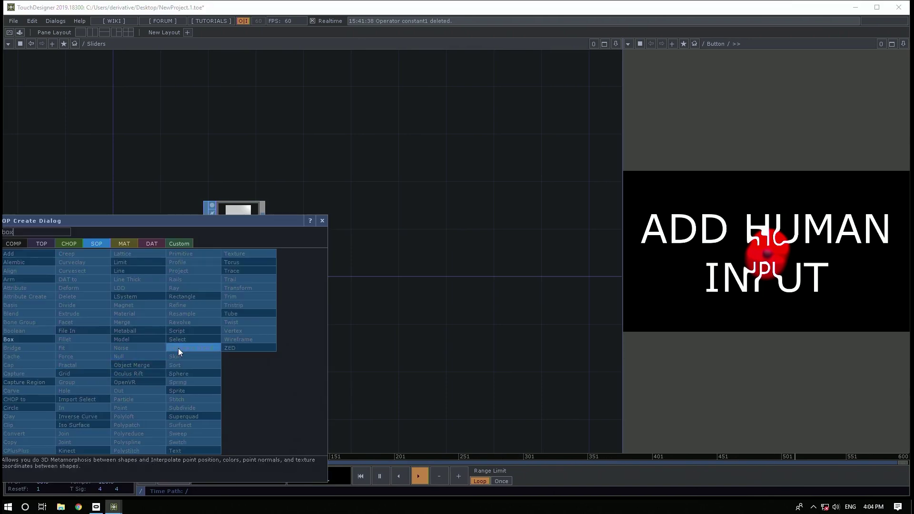
pyautogui.press('Return')
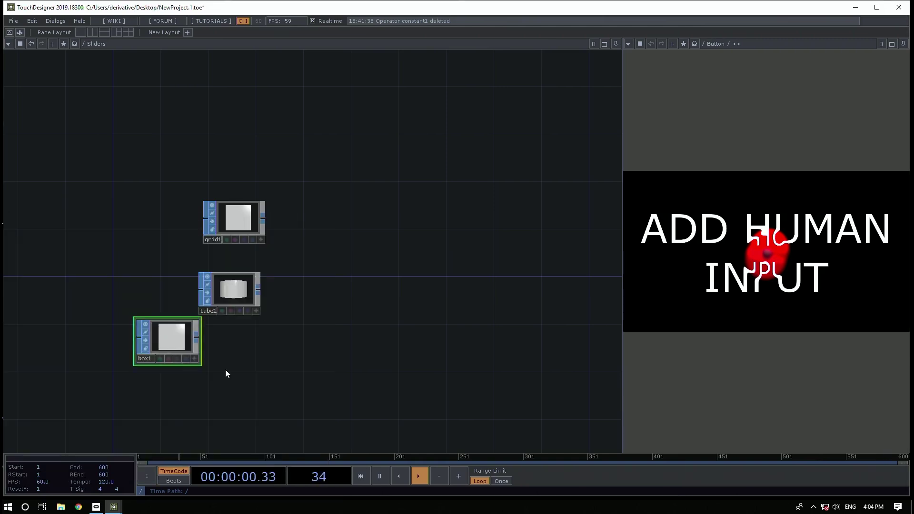
pyautogui.click(284, 391)
pyautogui.moveTo(252, 369); pyautogui.dragTo(224, 363)
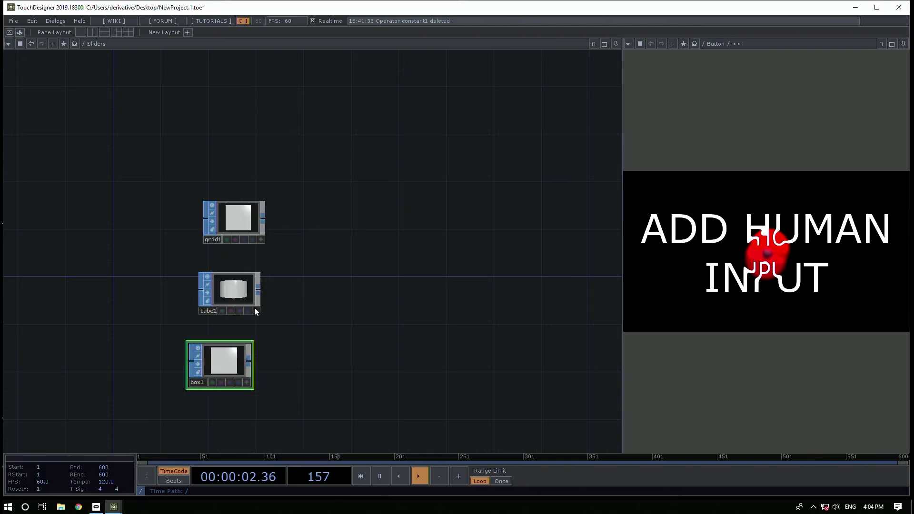
# Change the second pane to a geometry viewer, return to the root network and select the Button component
pyautogui.click(628, 44)
pyautogui.click(638, 71)
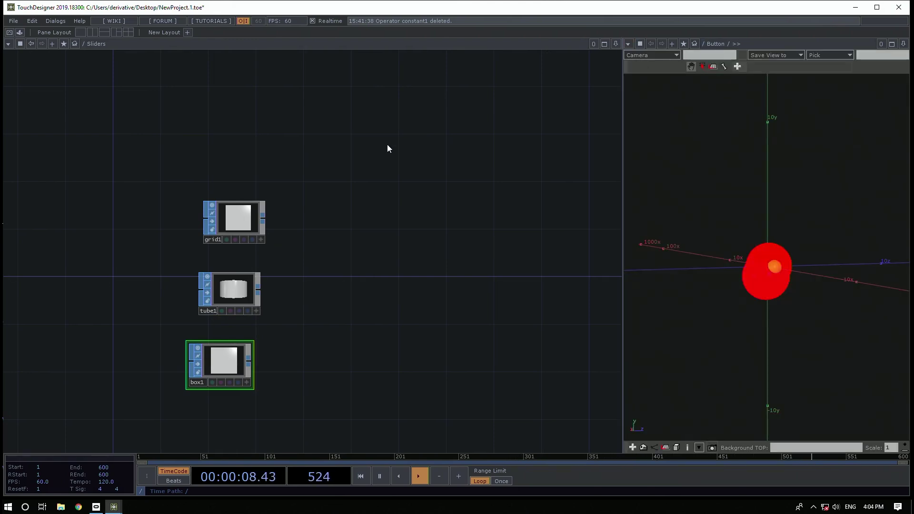
pyautogui.press('u')
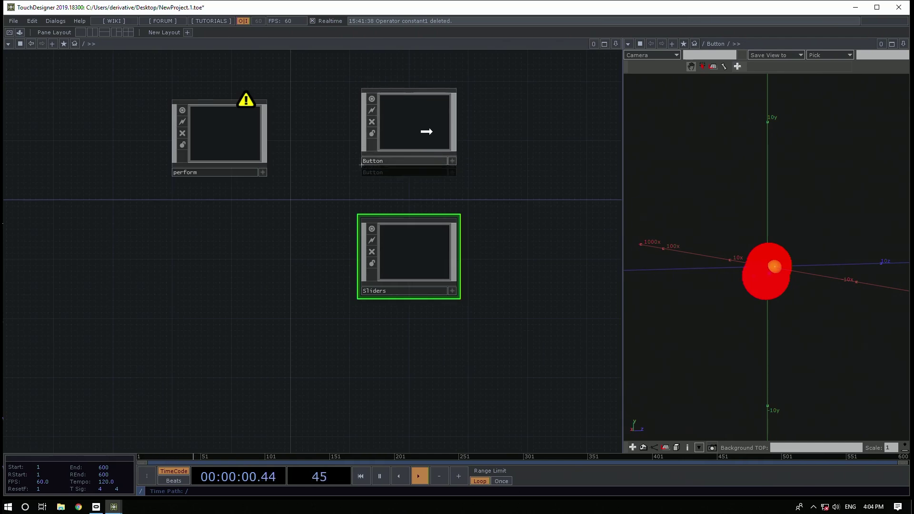
pyautogui.click(432, 132)
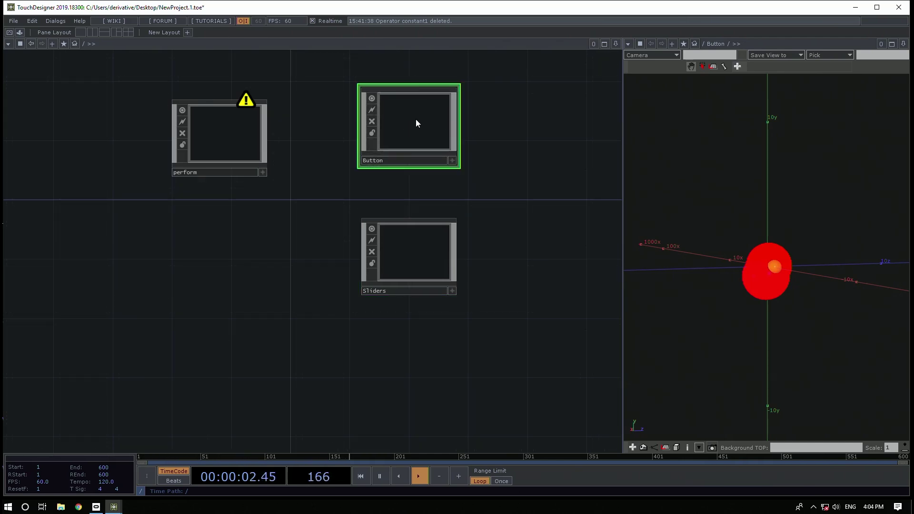
# Set the geometry viewer pane's path to the Sliders component
pyautogui.click(426, 260)
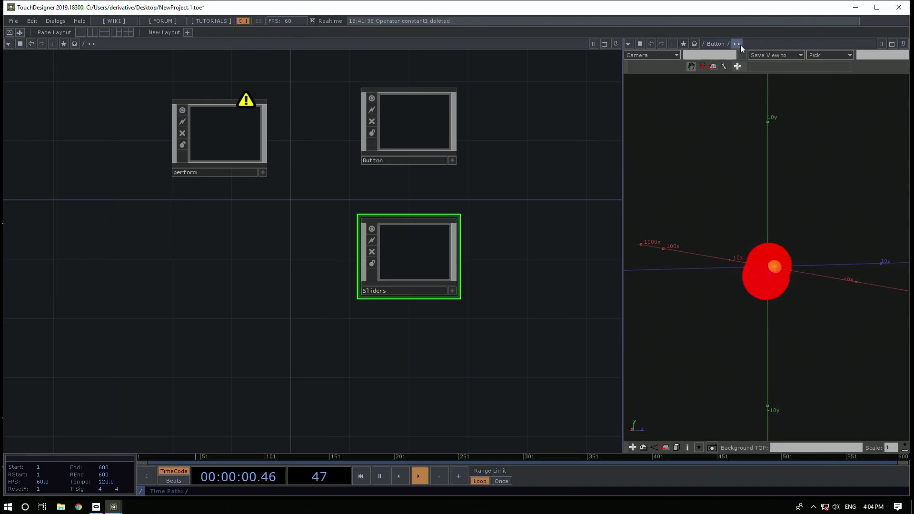
pyautogui.moveTo(690, 253); pyautogui.dragTo(720, 271)
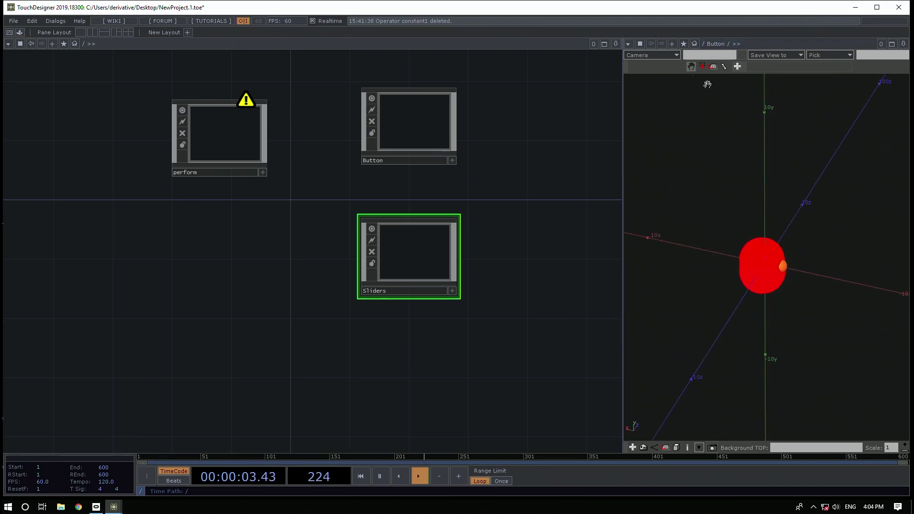
pyautogui.click(704, 42)
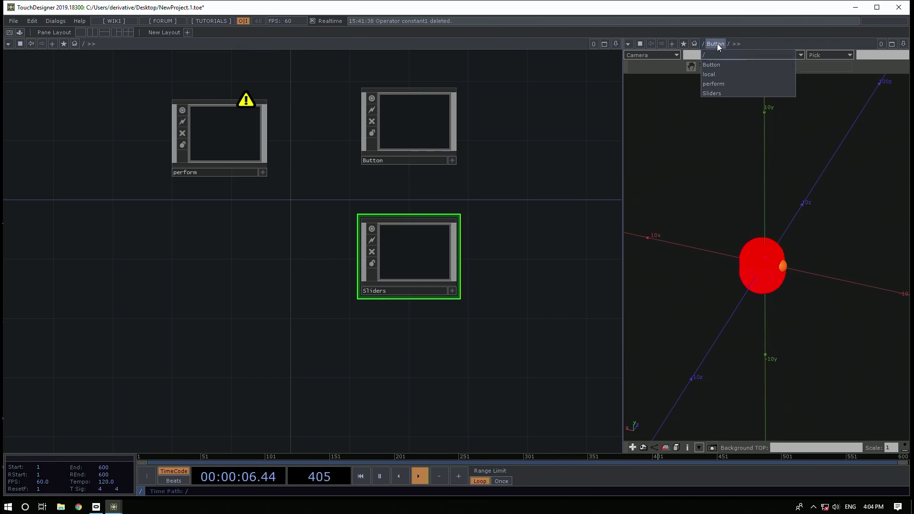
pyautogui.click(704, 43)
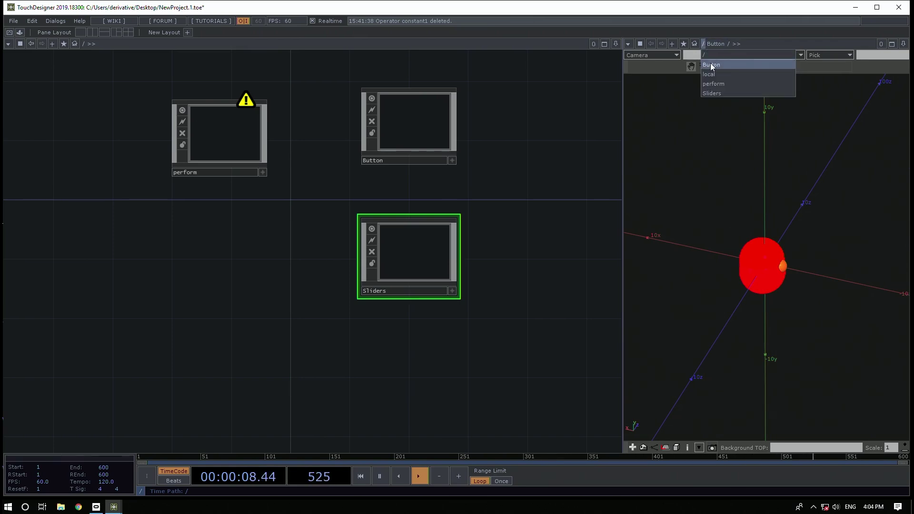
pyautogui.click(715, 93)
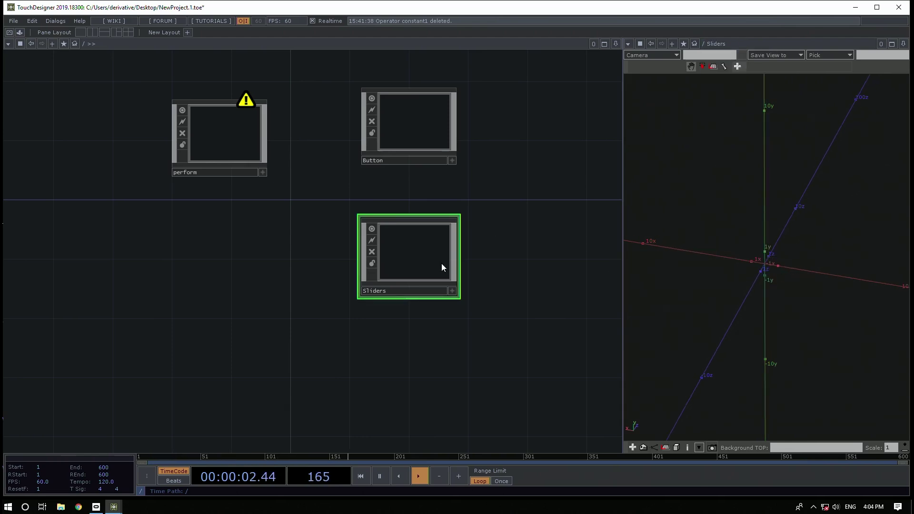
# Enter the Sliders network, turn on the display flags of grid1, tube1 and box1, and frame the geometry in the viewer
pyautogui.doubleClick(428, 256)
pyautogui.click(253, 239)
pyautogui.click(248, 311)
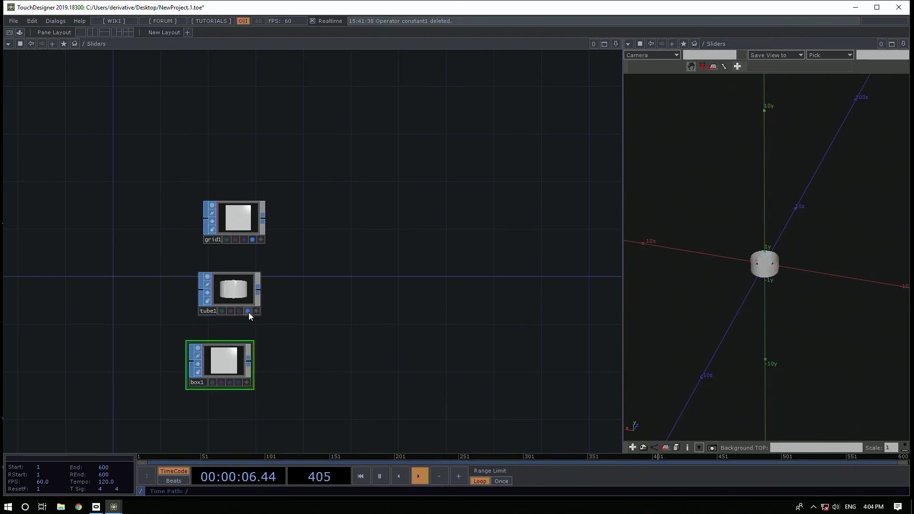
pyautogui.click(238, 382)
pyautogui.moveTo(736, 268); pyautogui.dragTo(713, 316)
pyautogui.moveTo(714, 315); pyautogui.dragTo(889, 275, button='middle')
pyautogui.moveTo(817, 304); pyautogui.dragTo(801, 312)
pyautogui.scroll(3, 812, 306)
pyautogui.moveTo(825, 293); pyautogui.dragTo(818, 264, button='right')
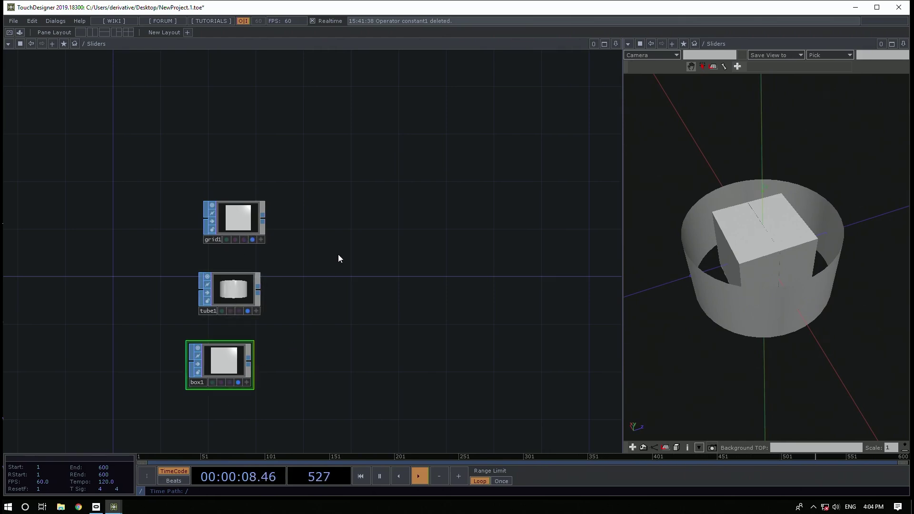
# Set grid1's orientation to ZX Plane and enlarge its size in both directions to form a wide floor
pyautogui.moveTo(337, 254); pyautogui.dragTo(325, 264)
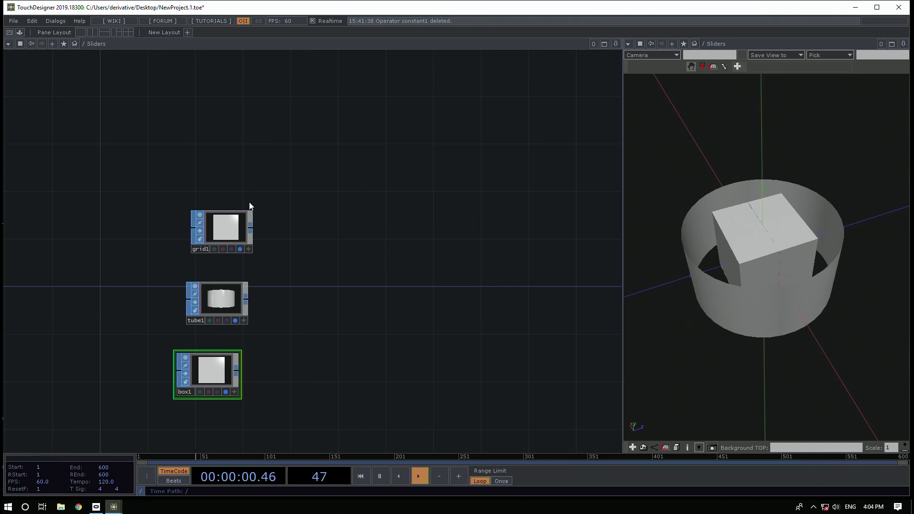
pyautogui.click(230, 220)
pyautogui.press('p')
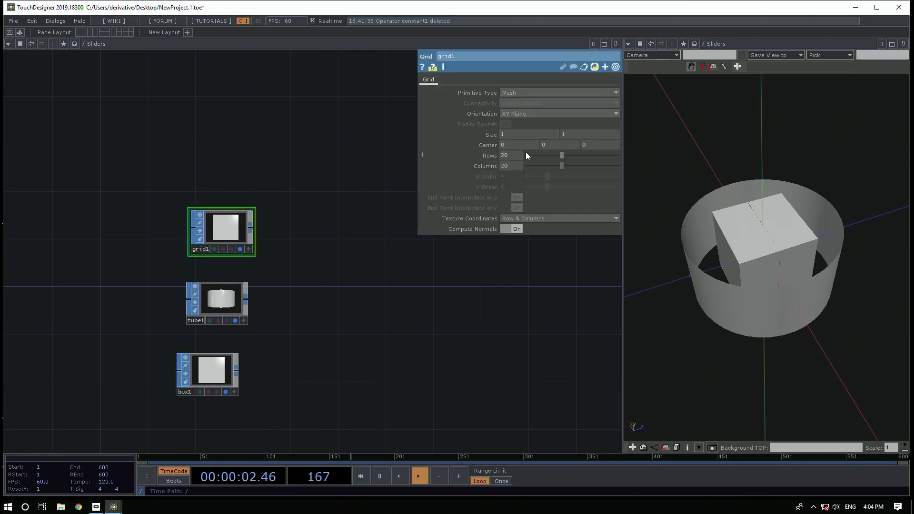
pyautogui.click(520, 113)
pyautogui.click(511, 143)
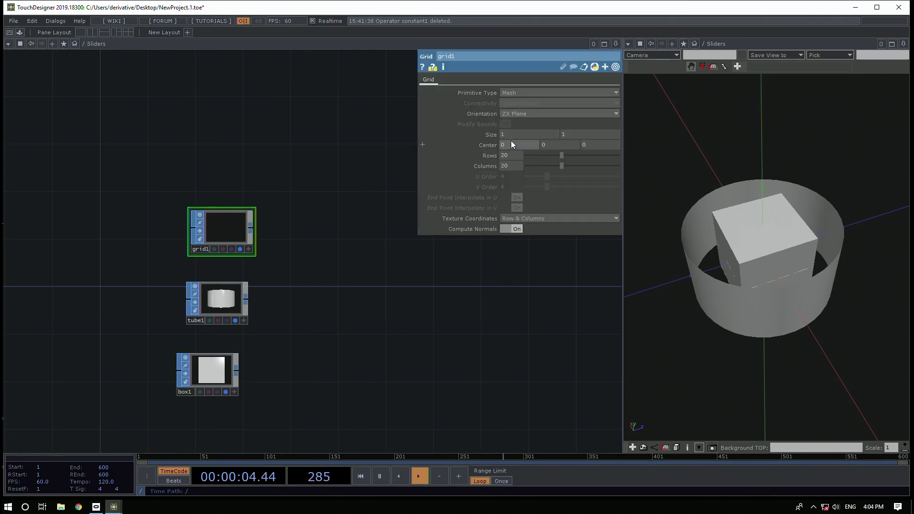
pyautogui.moveTo(485, 135)
pyautogui.mouseDown()
pyautogui.moveTo(469, 126)
pyautogui.moveTo(485, 121)
pyautogui.mouseUp()
# Turn on End Caps for tube1
pyautogui.moveTo(338, 284); pyautogui.dragTo(344, 213)
pyautogui.click(224, 228)
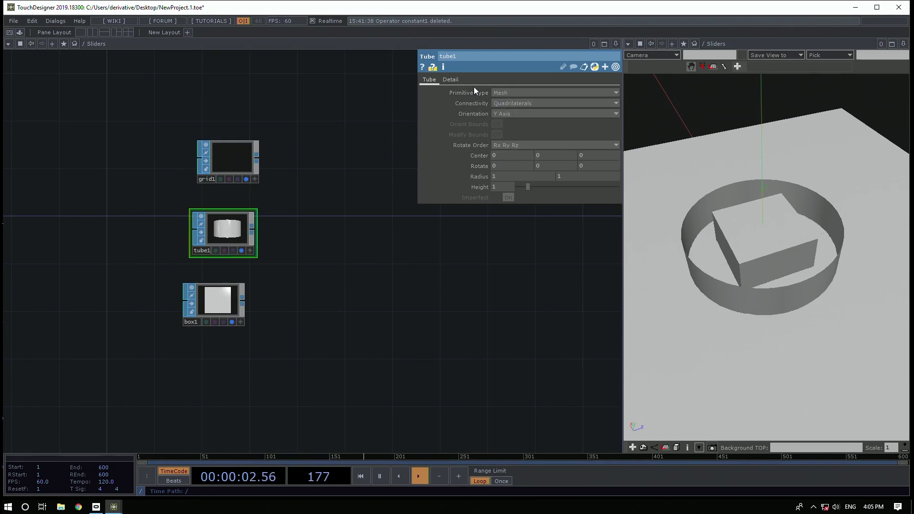
pyautogui.click(458, 81)
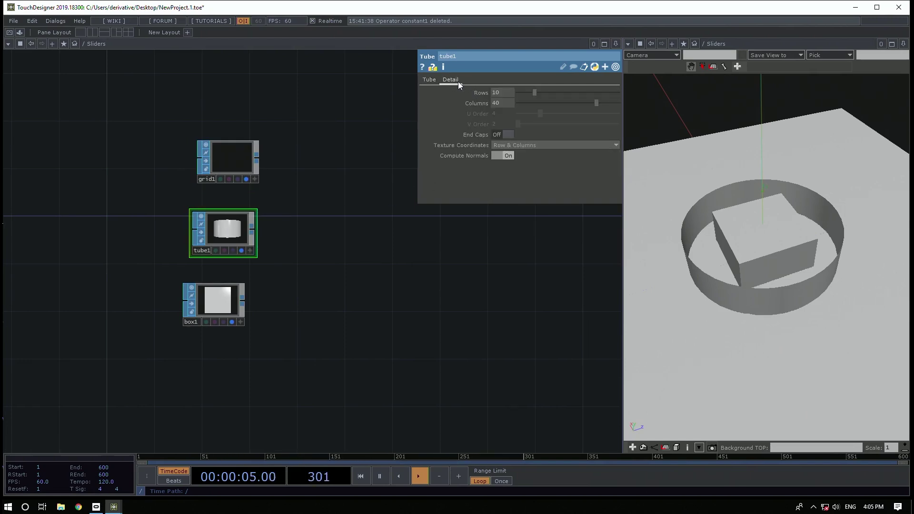
pyautogui.click(504, 134)
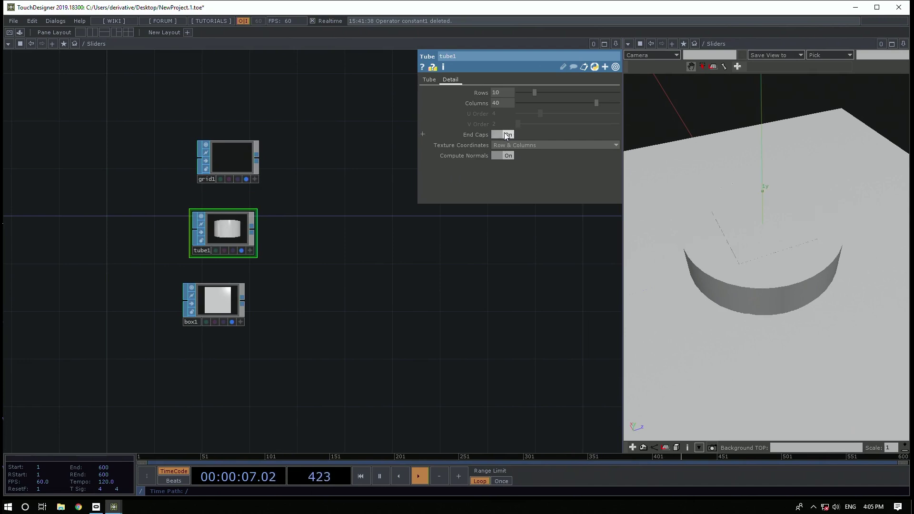
pyautogui.moveTo(716, 282); pyautogui.dragTo(741, 266)
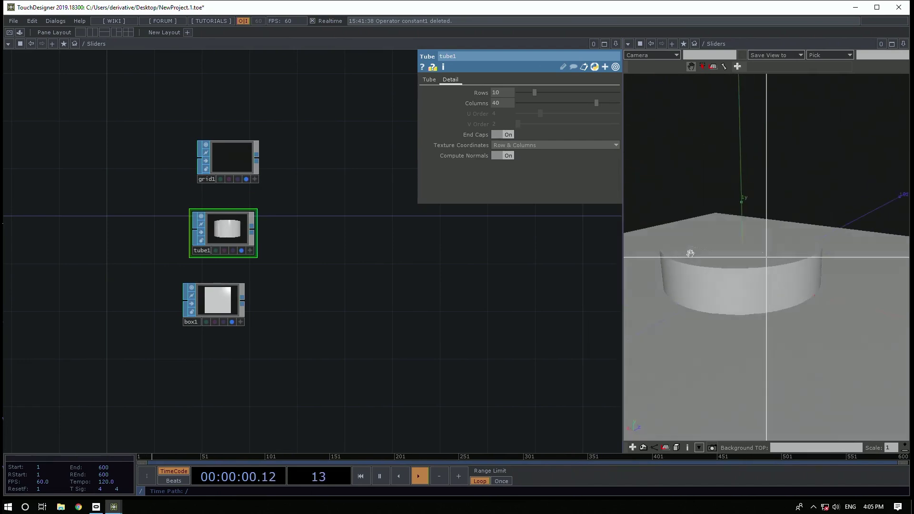
pyautogui.moveTo(689, 253); pyautogui.dragTo(695, 241)
# Shape tube1 into a cone by setting its first radius to 0, and set its center to -1.7, 0.5, 0
pyautogui.click(430, 81)
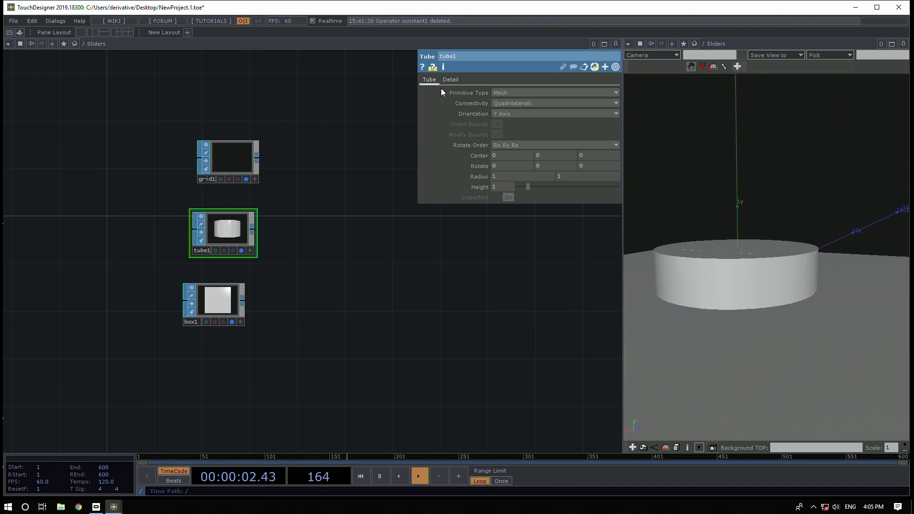
pyautogui.moveTo(568, 176); pyautogui.dragTo(435, 178)
pyautogui.hotkey('ctrl', 'z')
pyautogui.moveTo(510, 175); pyautogui.dragTo(399, 176)
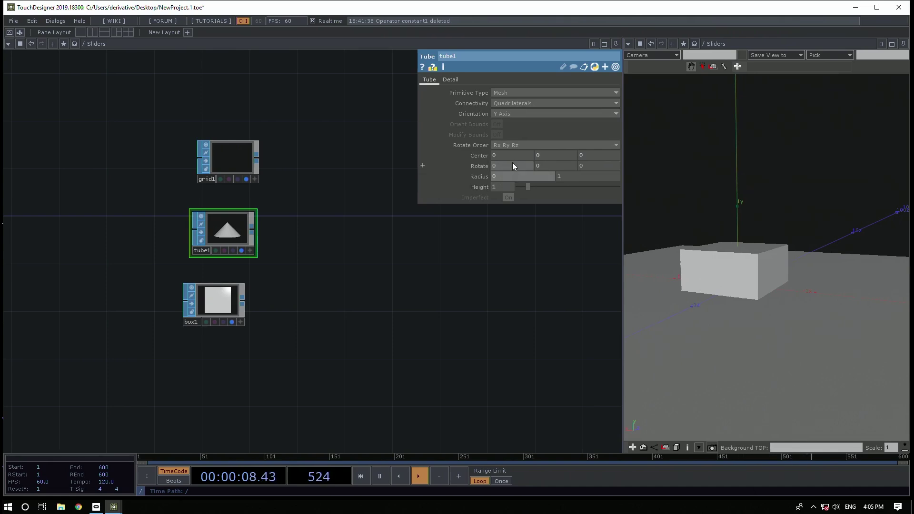
pyautogui.moveTo(543, 157); pyautogui.dragTo(428, 145, button='middle')
pyautogui.moveTo(514, 143); pyautogui.dragTo(523, 145, button='middle')
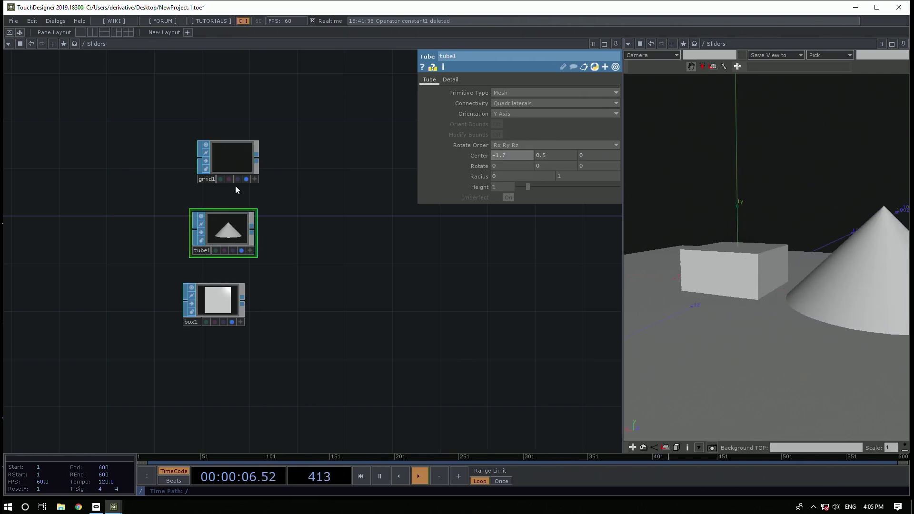
# Set box1's size to 1.4 on all axes and its center to 0.9, 0.7, 0
pyautogui.click(215, 305)
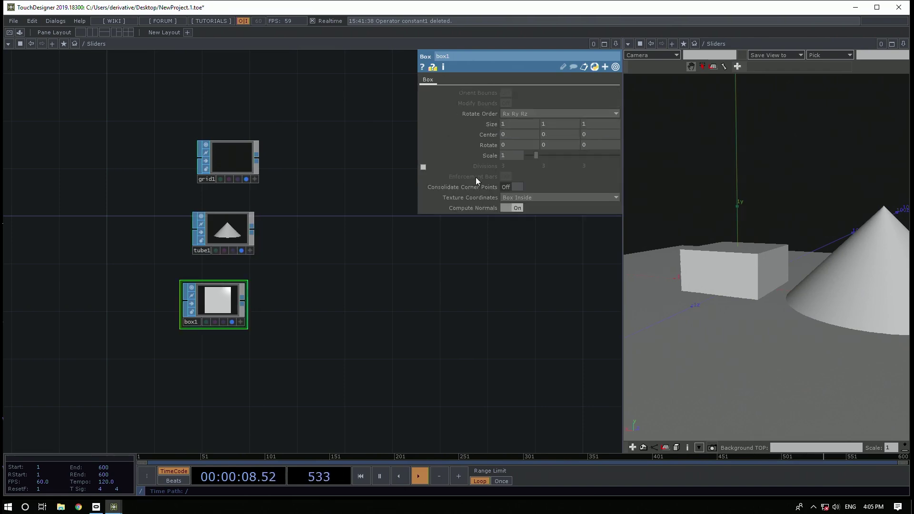
pyautogui.moveTo(481, 125); pyautogui.dragTo(481, 108, button='middle')
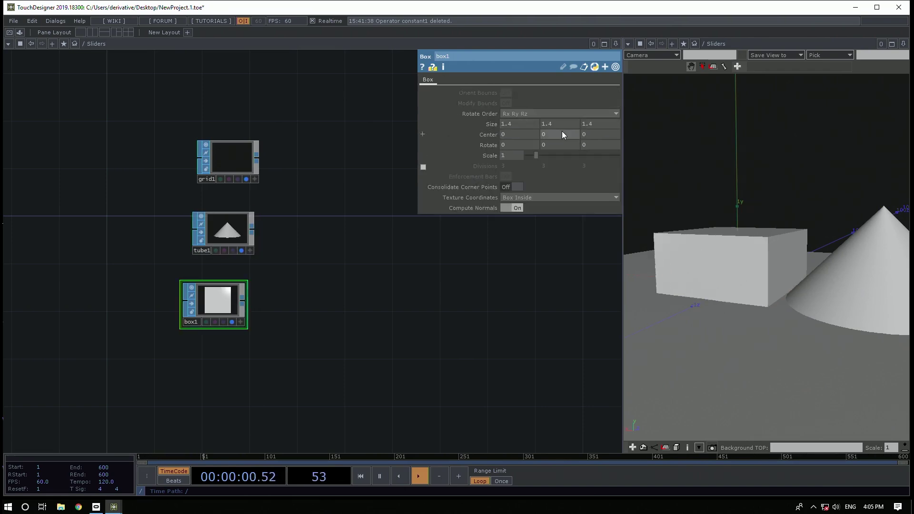
pyautogui.moveTo(557, 135); pyautogui.dragTo(588, 125, button='middle')
pyautogui.moveTo(519, 134); pyautogui.dragTo(519, 120, button='middle')
# Align the tube1 and box1 nodes in a column below grid1
pyautogui.moveTo(420, 331); pyautogui.dragTo(306, 368)
pyautogui.scroll(-3, 306, 362)
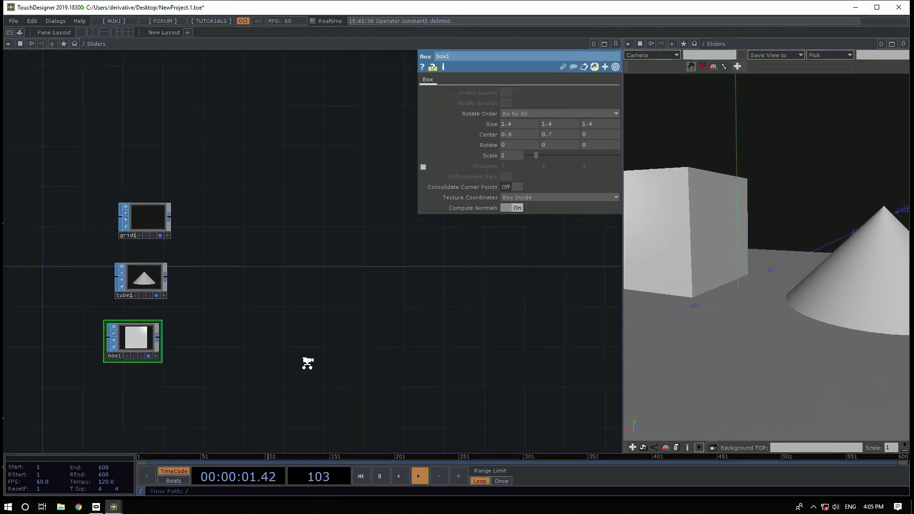
pyautogui.moveTo(170, 347); pyautogui.dragTo(184, 347)
pyautogui.moveTo(203, 286); pyautogui.dragTo(193, 304)
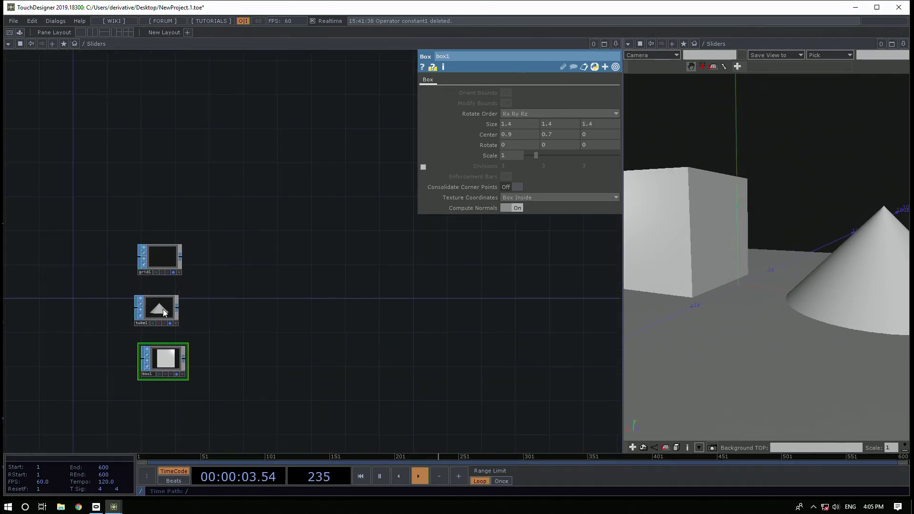
pyautogui.press('Tab')
pyautogui.write('ge')
pyautogui.click(177, 167)
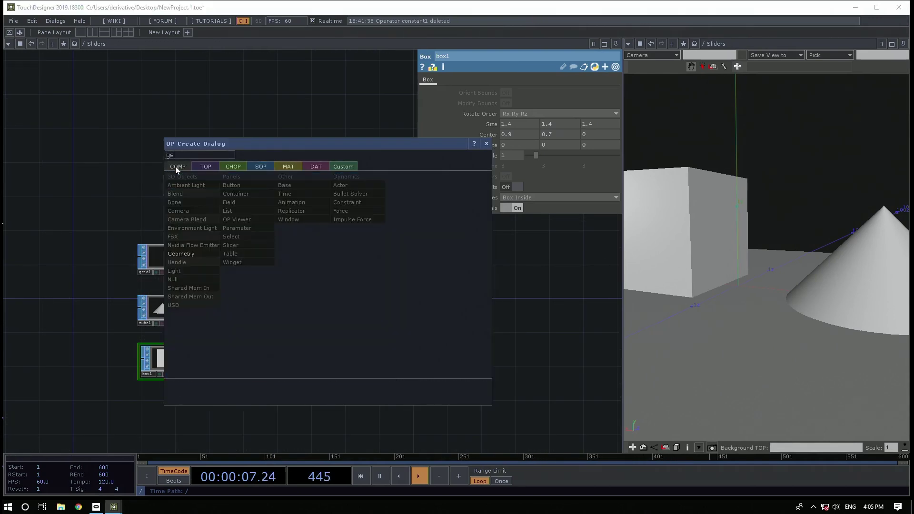
pyautogui.click(190, 253)
pyautogui.click(179, 259)
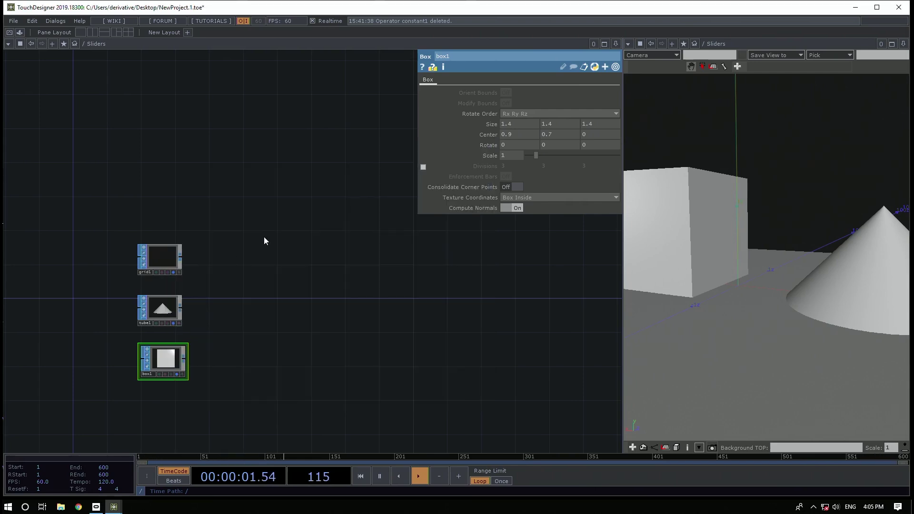
pyautogui.click(273, 232)
pyautogui.press('Tab')
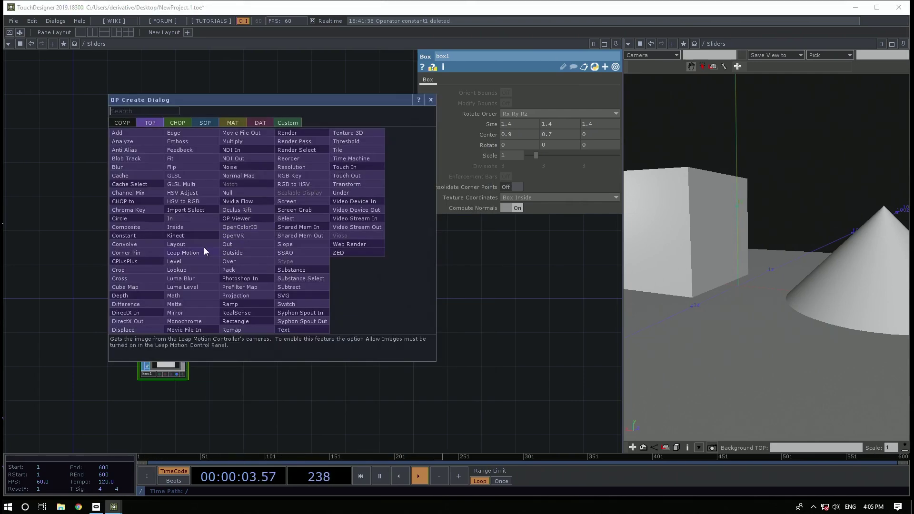
pyautogui.click(94, 208)
# Add a Geometry COMP wired from grid1's output and rename it floor
pyautogui.rightClick(179, 256)
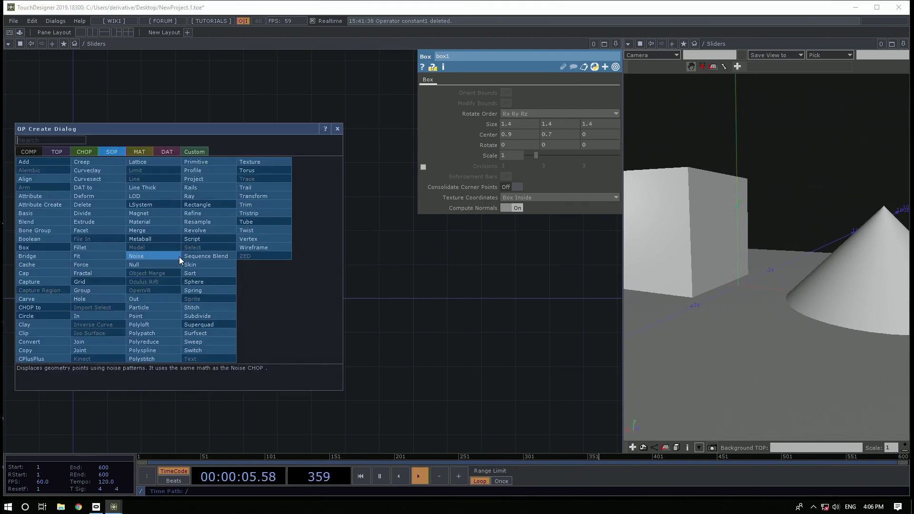
pyautogui.write('ge')
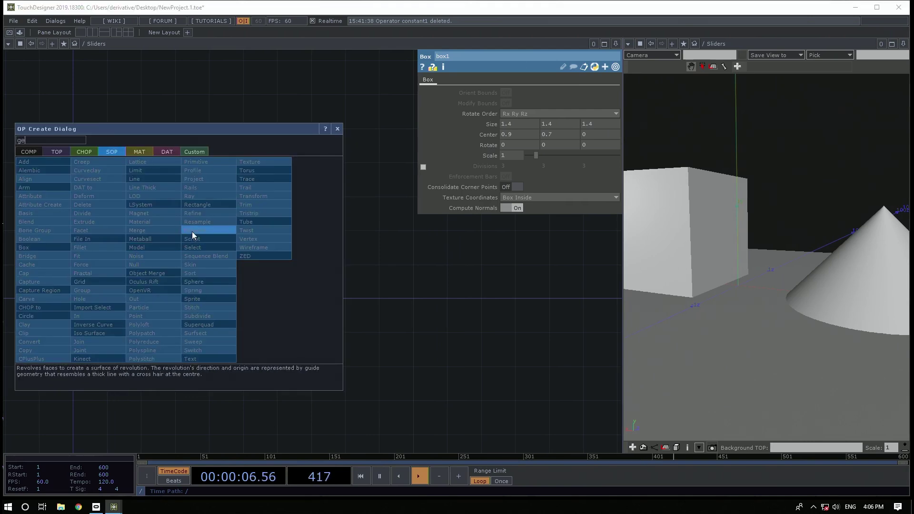
pyautogui.click(28, 151)
pyautogui.click(53, 238)
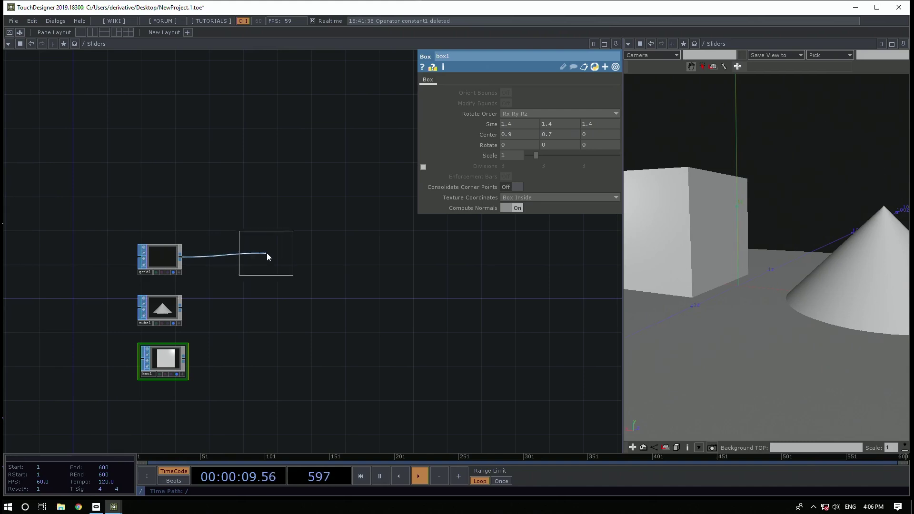
pyautogui.click(266, 255)
pyautogui.scroll(2, 243, 275)
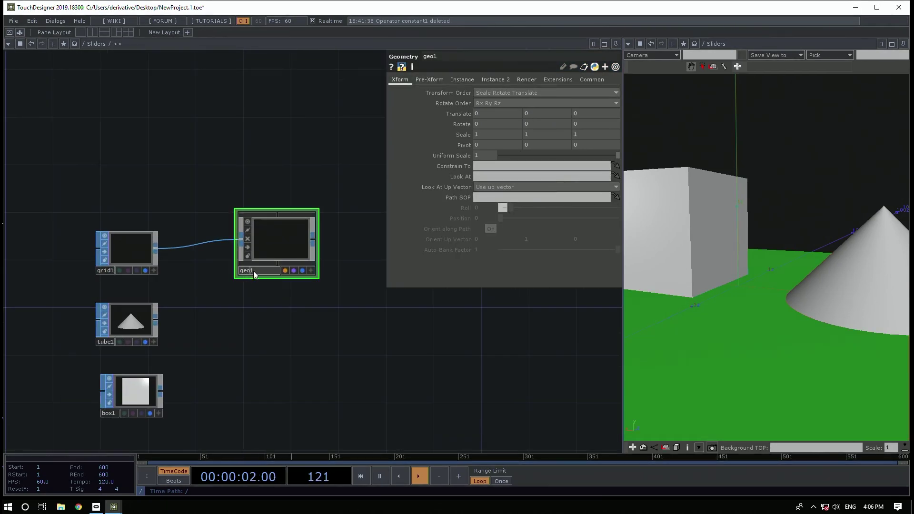
pyautogui.press('BackSpace')
pyautogui.write('flooe')
pyautogui.press('BackSpace')
pyautogui.write('r')
pyautogui.press('Return')
# Paste a copy of the floor component beside tube1, wire tube1 into it and rename it cone
pyautogui.hotkey('ctrl', 'c')
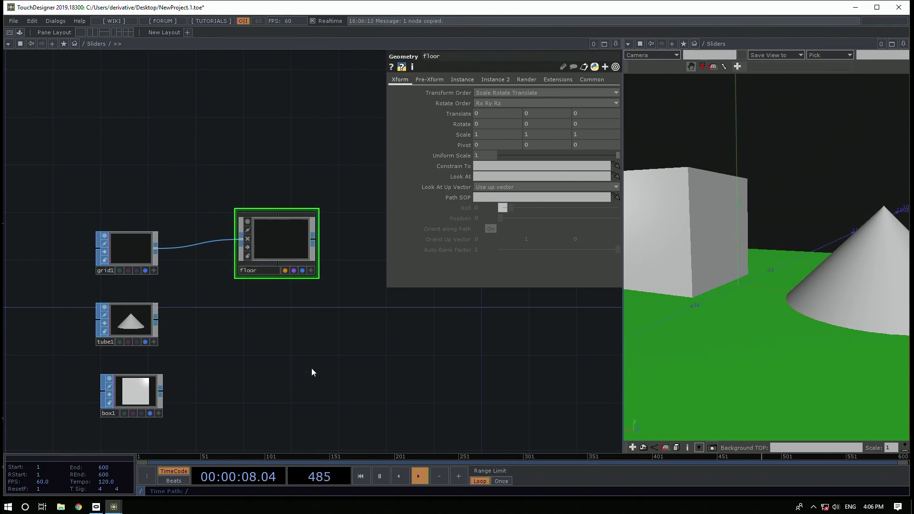
pyautogui.hotkey('ctrl', 'v')
pyautogui.moveTo(157, 319); pyautogui.dragTo(236, 318)
pyautogui.doubleClick(254, 342)
pyautogui.write('cone')
pyautogui.press('Return')
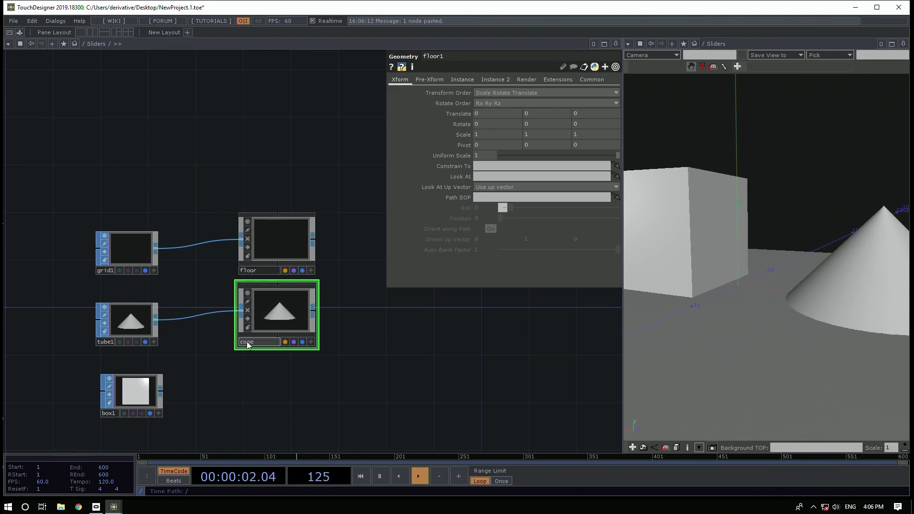
# Paste a copy of the cone component beside box1, wire box1 into it and rename it box
pyautogui.hotkey('ctrl', 'c')
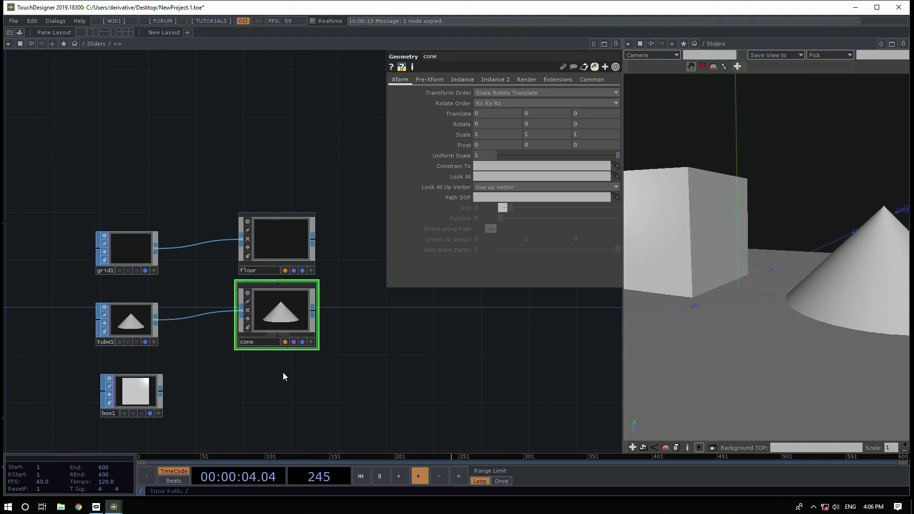
pyautogui.hotkey('ctrl', 'v')
pyautogui.moveTo(160, 390); pyautogui.dragTo(237, 382)
pyautogui.doubleClick(259, 412)
pyautogui.write('box')
pyautogui.press('Return')
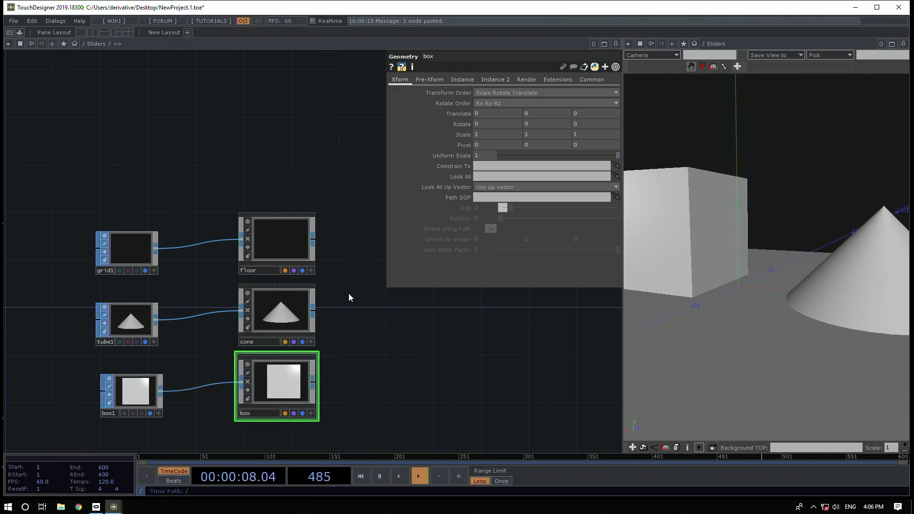
# Add the arcBallCamera component from the palette to the network above the floor component
pyautogui.moveTo(427, 337); pyautogui.dragTo(379, 335)
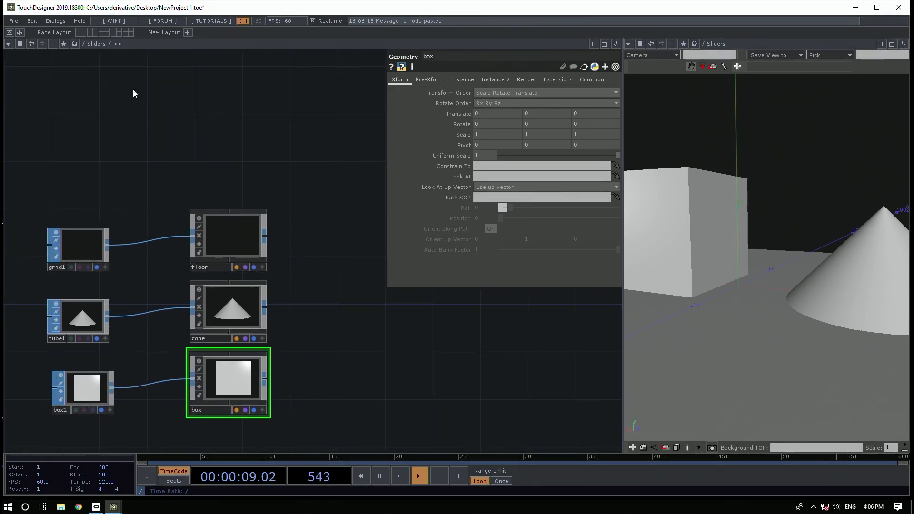
pyautogui.click(20, 33)
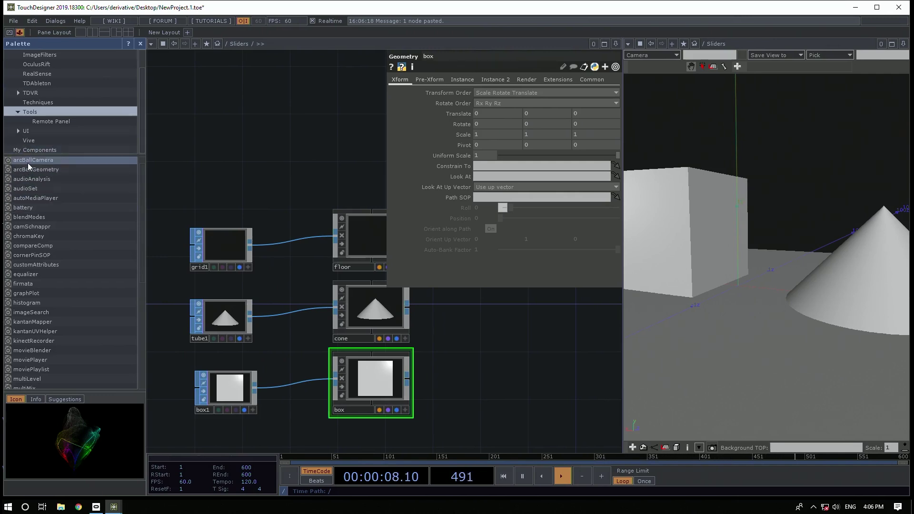
pyautogui.moveTo(28, 163)
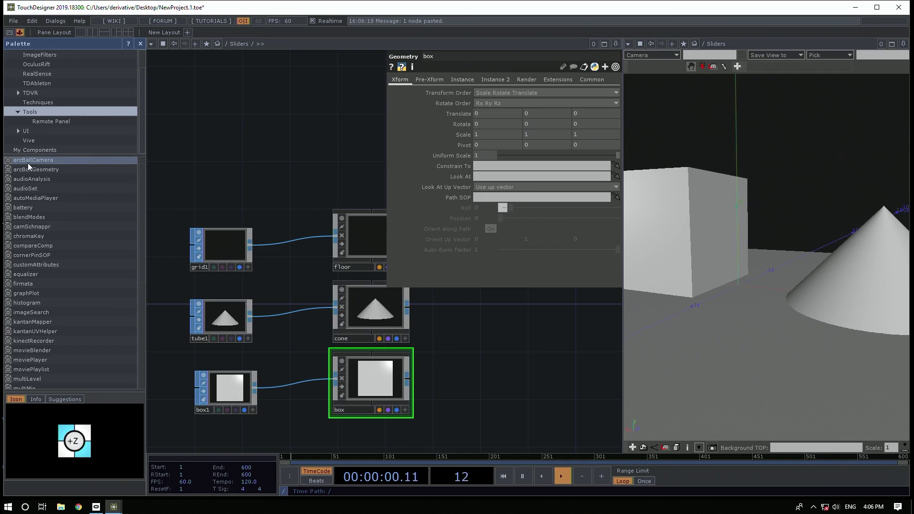
pyautogui.moveTo(28, 163); pyautogui.dragTo(332, 112)
pyautogui.moveTo(276, 162); pyautogui.dragTo(177, 184)
pyautogui.moveTo(814, 269); pyautogui.dragTo(790, 275)
pyautogui.scroll(-5, 706, 303)
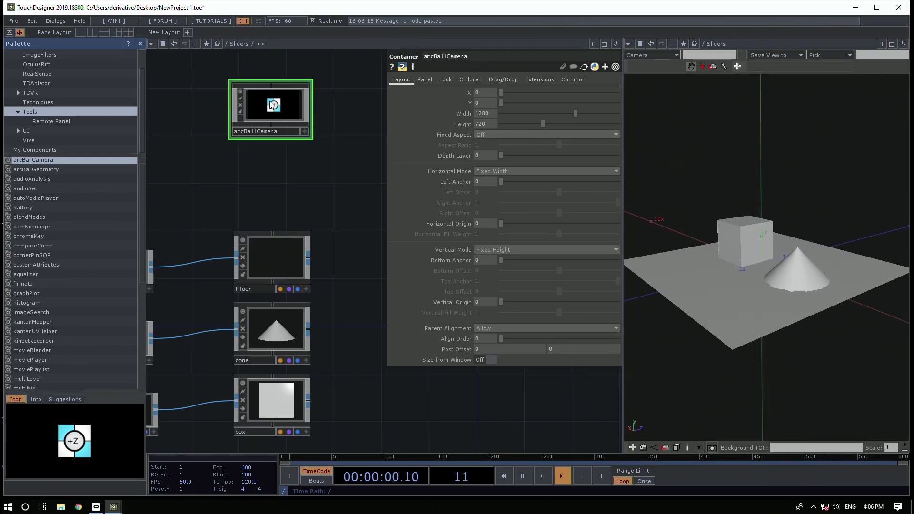
pyautogui.press('p')
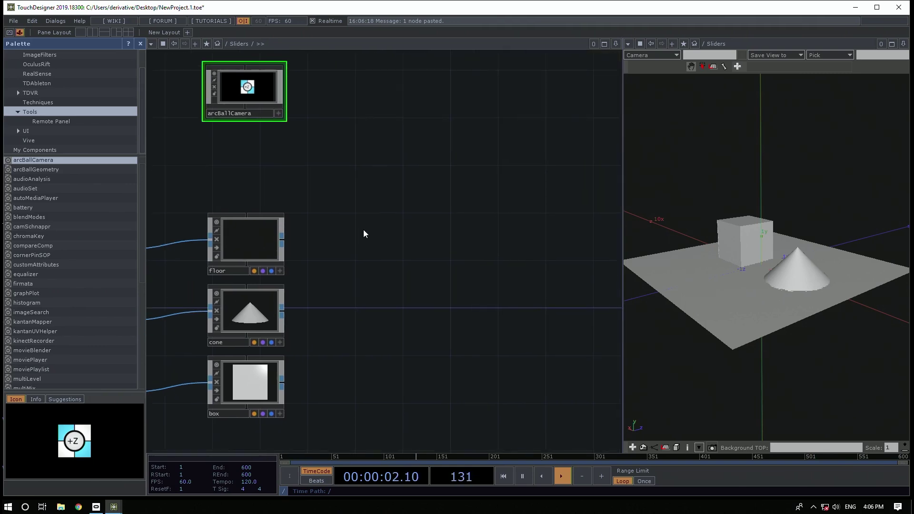
# Add a Render TOP beside the floor component
pyautogui.press('Tab')
pyautogui.click(240, 123)
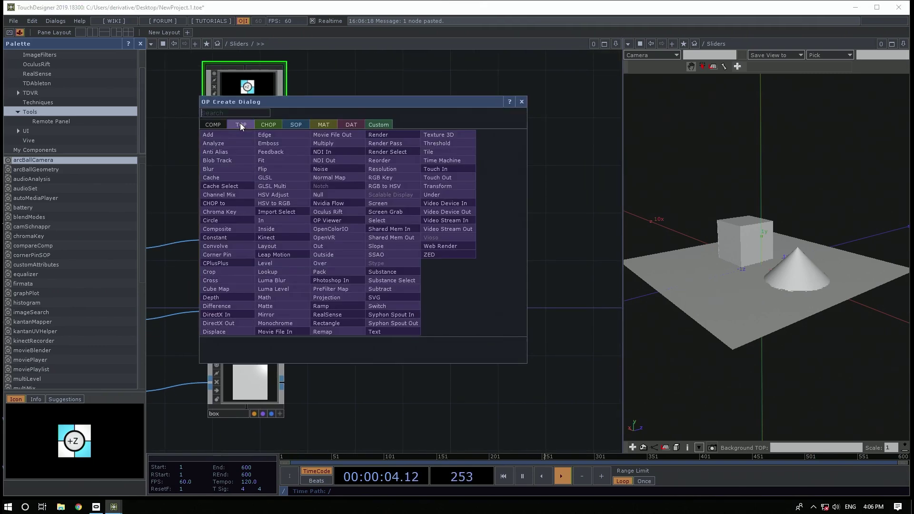
pyautogui.write('ren')
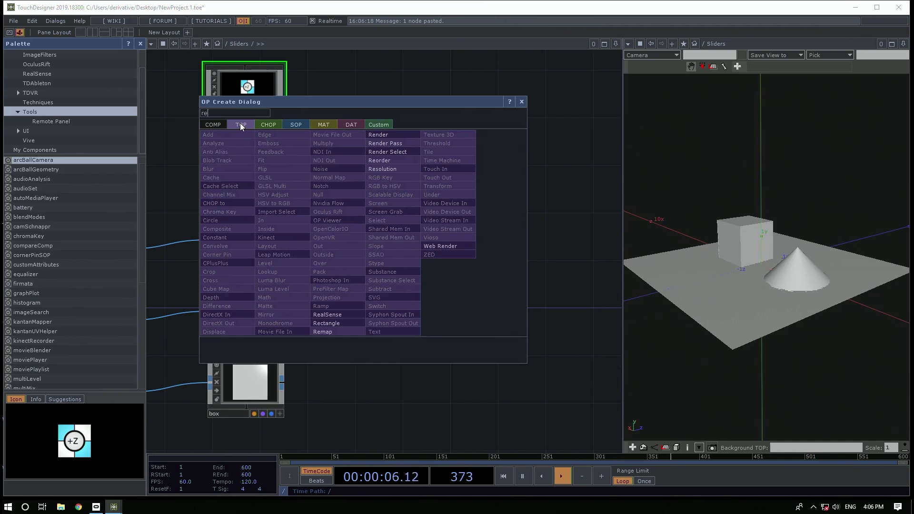
pyautogui.click(383, 132)
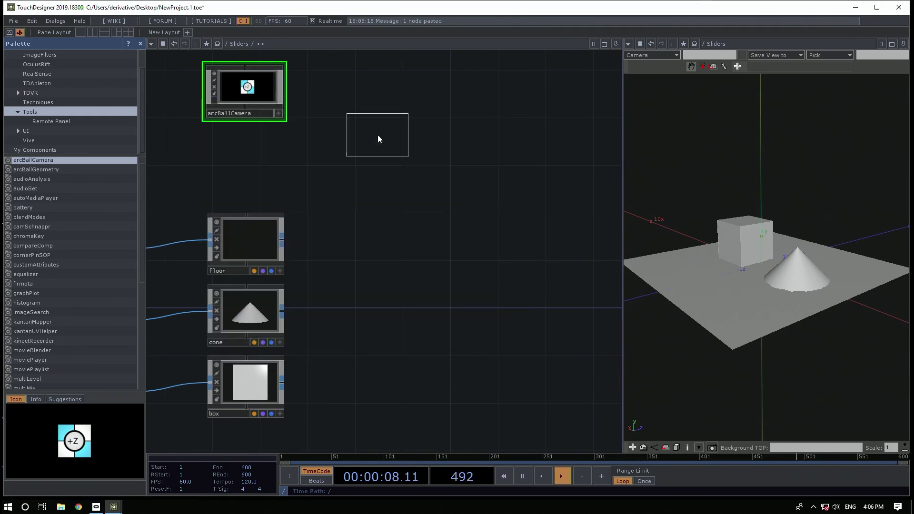
pyautogui.click(400, 225)
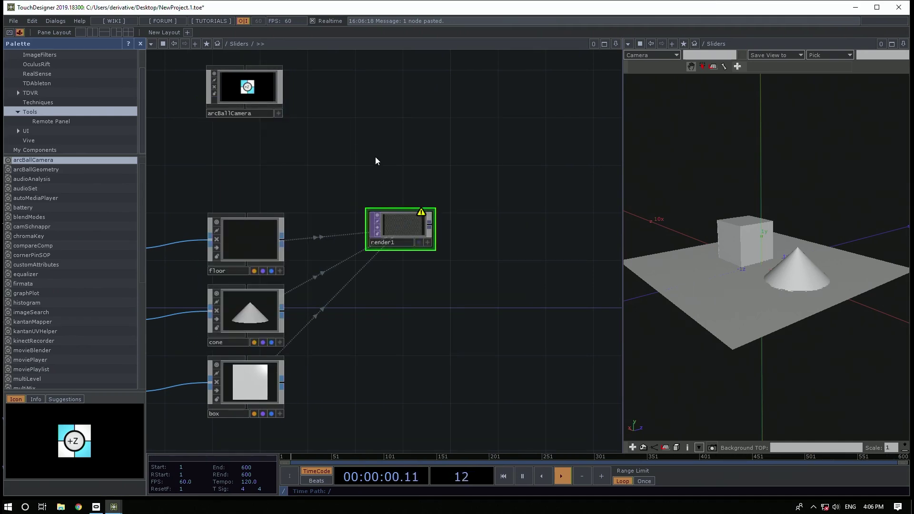
# Set render1's camera to arcBallCamera/cam1 and close the palette
pyautogui.press('p')
pyautogui.moveTo(348, 138); pyautogui.dragTo(318, 153)
pyautogui.click(213, 127)
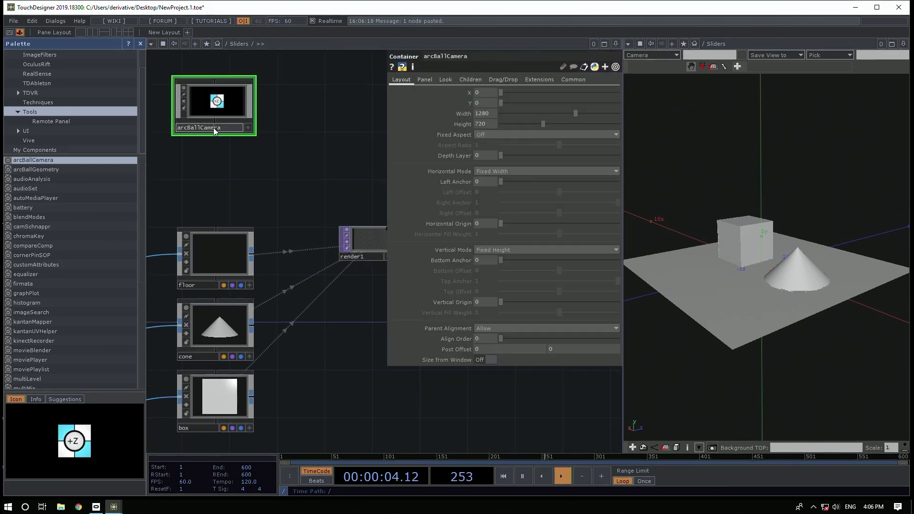
pyautogui.moveTo(279, 176); pyautogui.dragTo(309, 172)
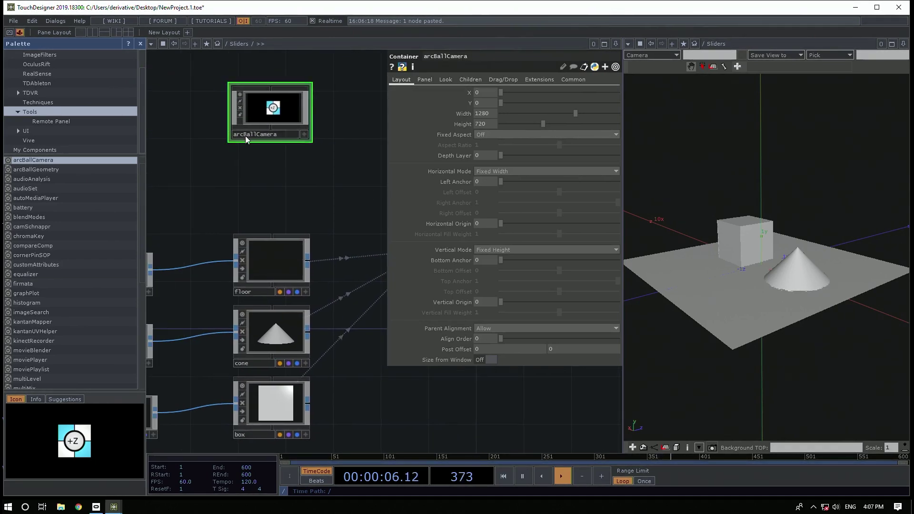
pyautogui.click(140, 43)
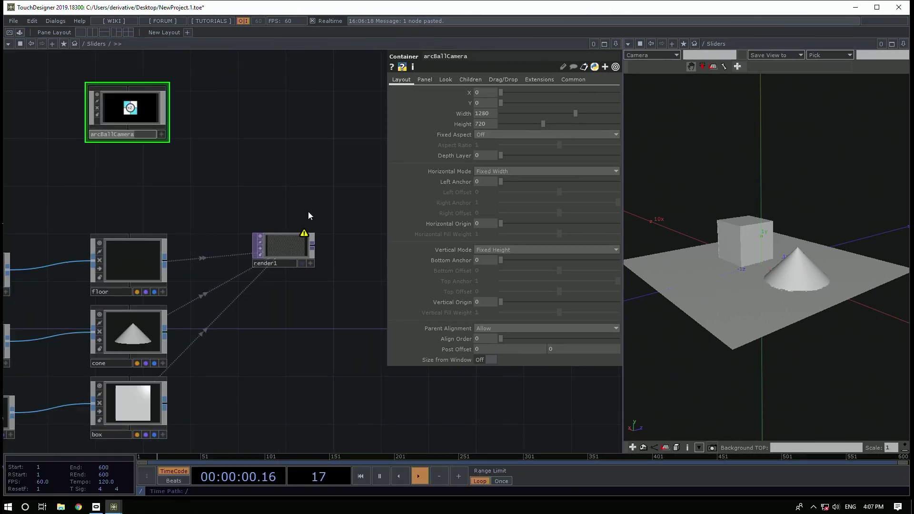
pyautogui.click(275, 253)
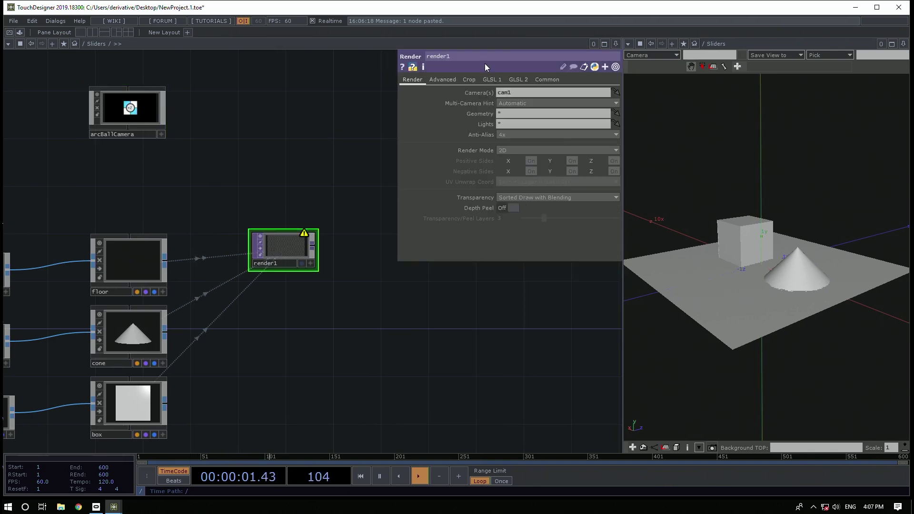
pyautogui.click(495, 93)
pyautogui.hotkey('ctrl', 'v')
pyautogui.write('/')
pyautogui.press('Return')
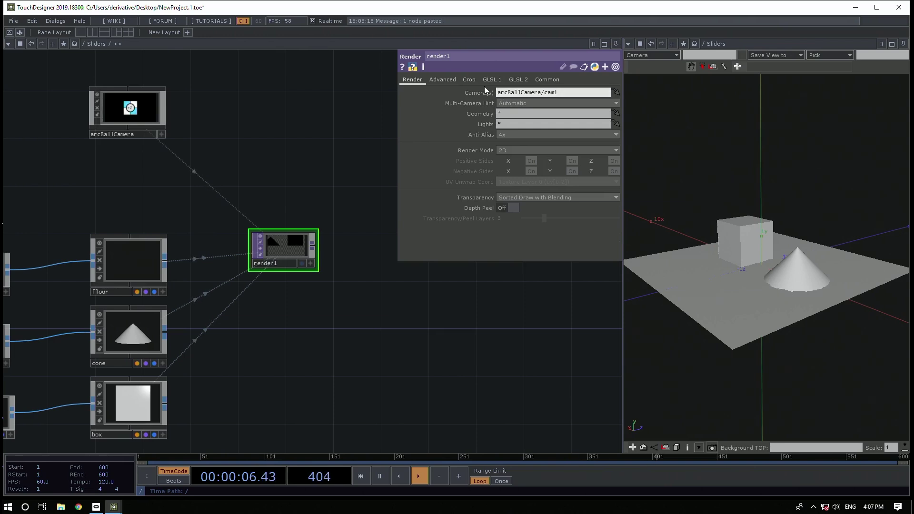
# Set render1's resolution to the 1920 x 1080 preset
pyautogui.moveTo(315, 167); pyautogui.dragTo(332, 121)
pyautogui.scroll(-3, 337, 116)
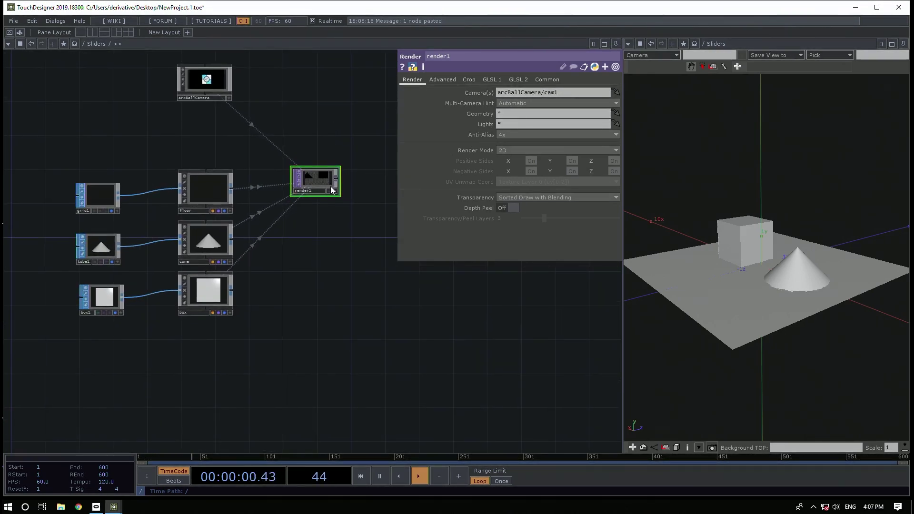
pyautogui.click(548, 80)
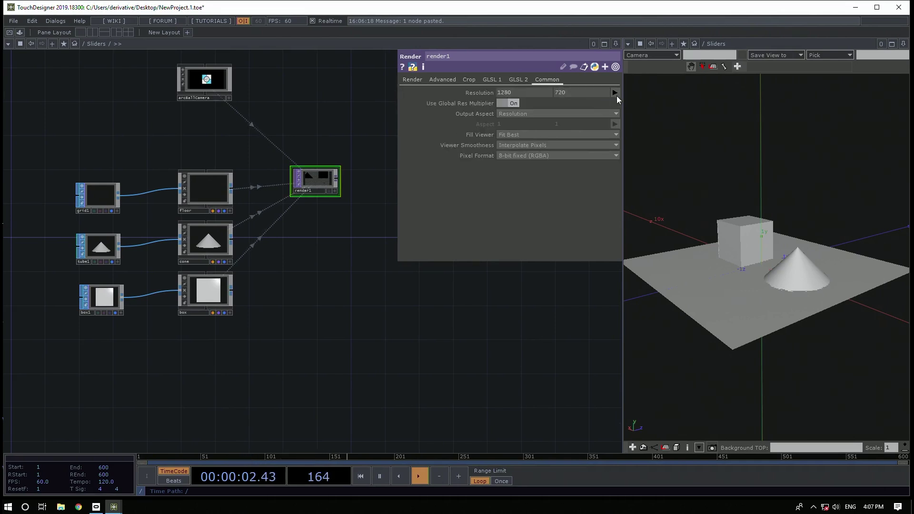
pyautogui.click(615, 95)
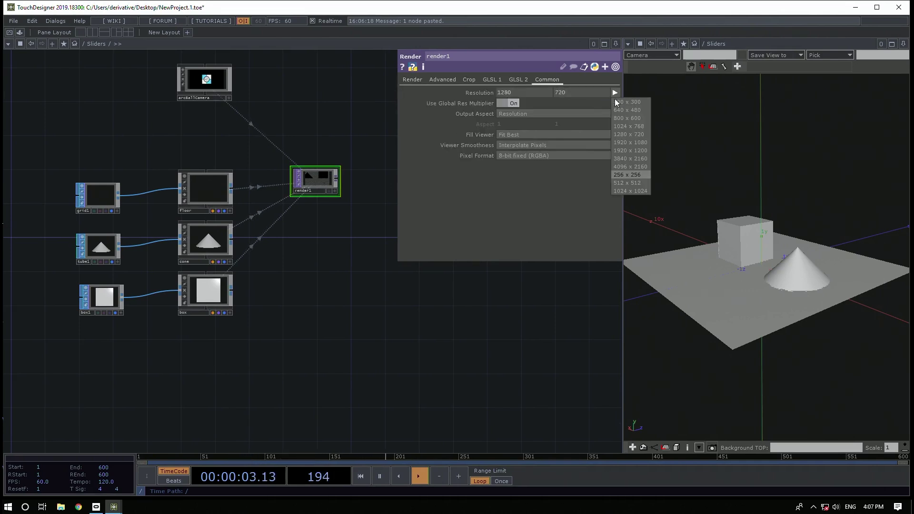
pyautogui.click(618, 144)
pyautogui.press('p')
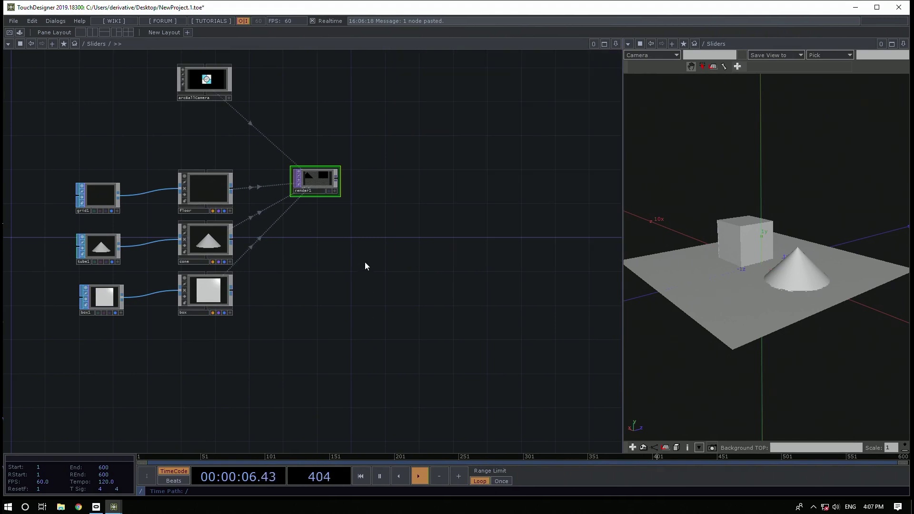
# Add a Null TOP wired from render1's output, leaving a wide gap between the two nodes
pyautogui.click(212, 87)
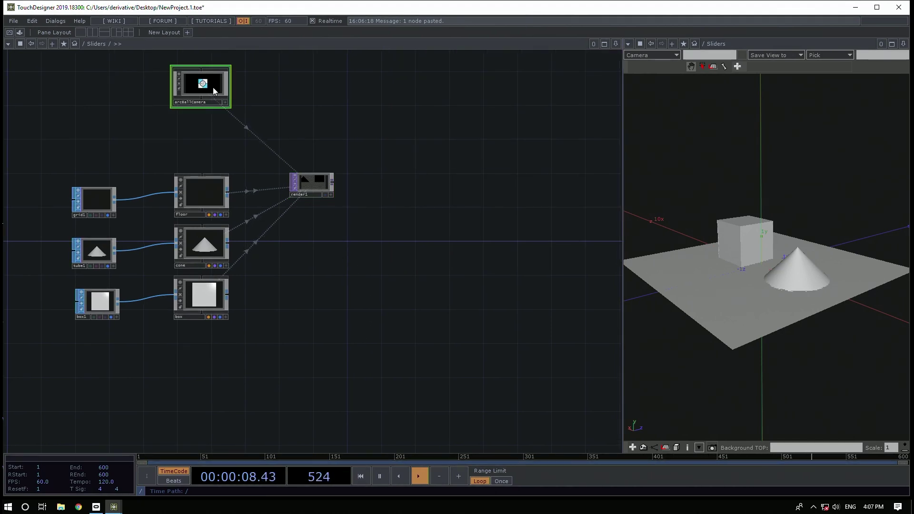
pyautogui.click(332, 178)
pyautogui.click(533, 182)
pyautogui.write('nu')
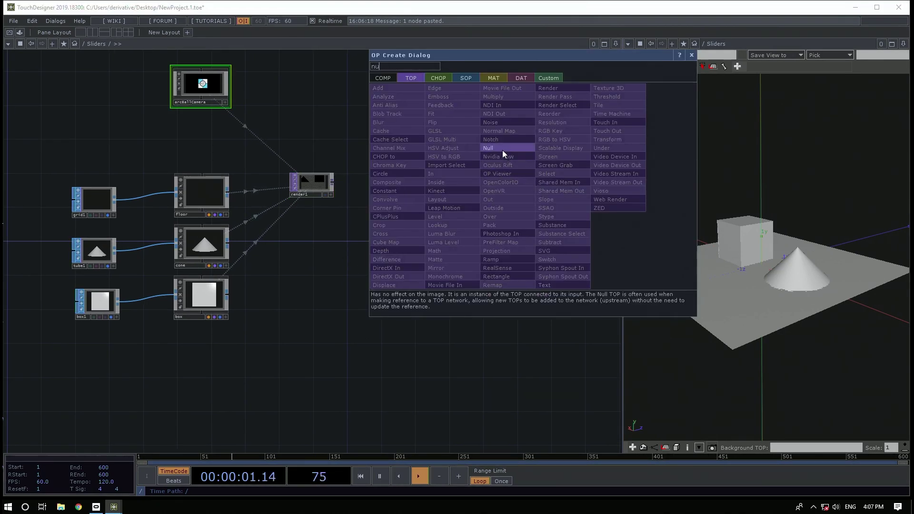
pyautogui.click(502, 150)
pyautogui.click(571, 184)
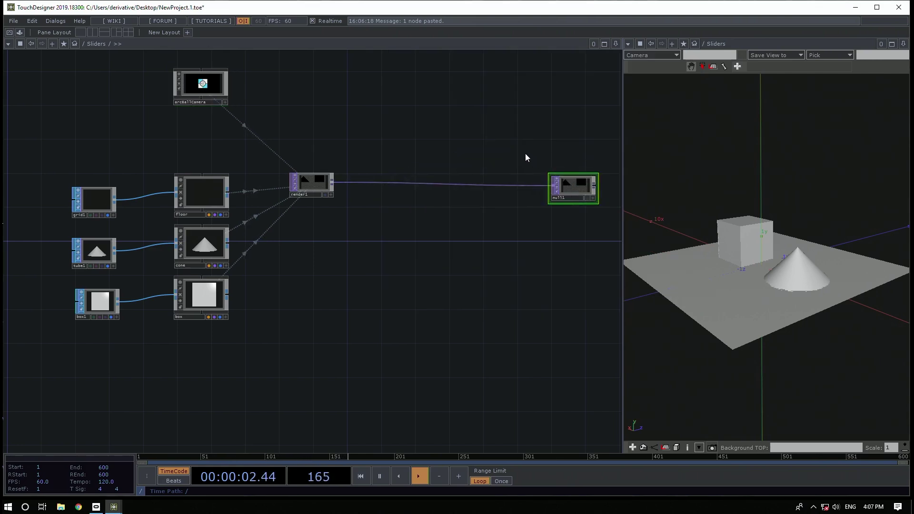
# Assign null1 as the Background TOP of arcBallCamera
pyautogui.click(163, 84)
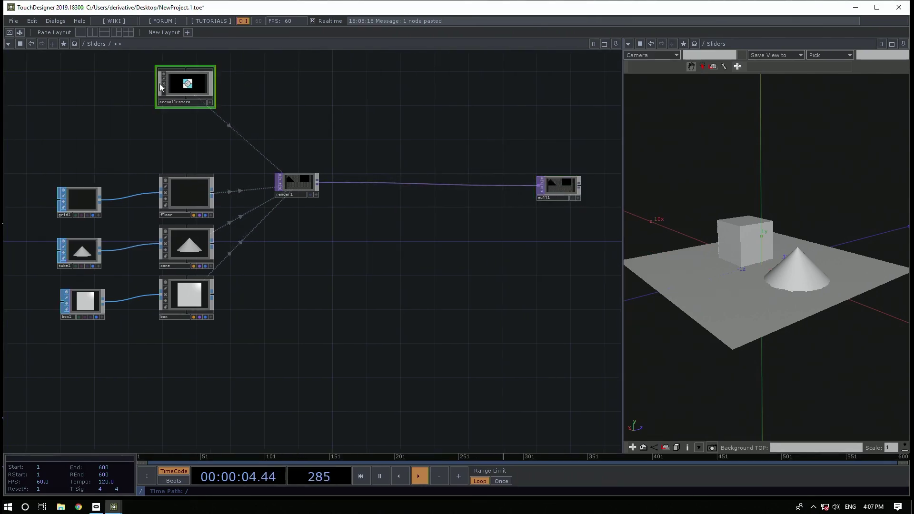
pyautogui.press('p')
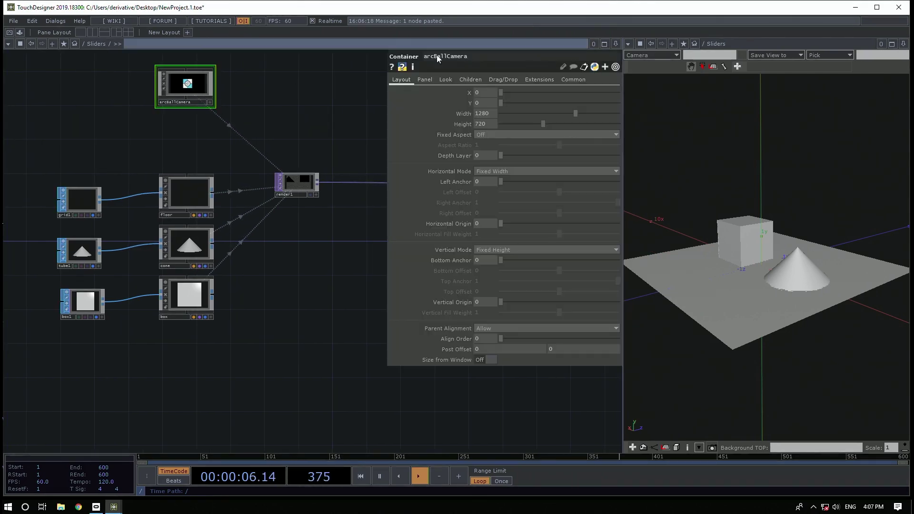
pyautogui.click(426, 79)
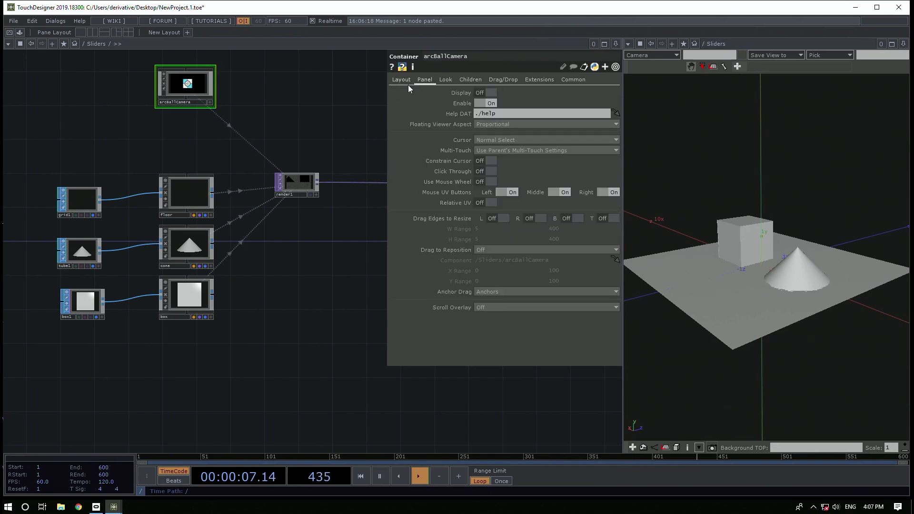
pyautogui.click(444, 79)
pyautogui.moveTo(355, 103); pyautogui.dragTo(157, 131)
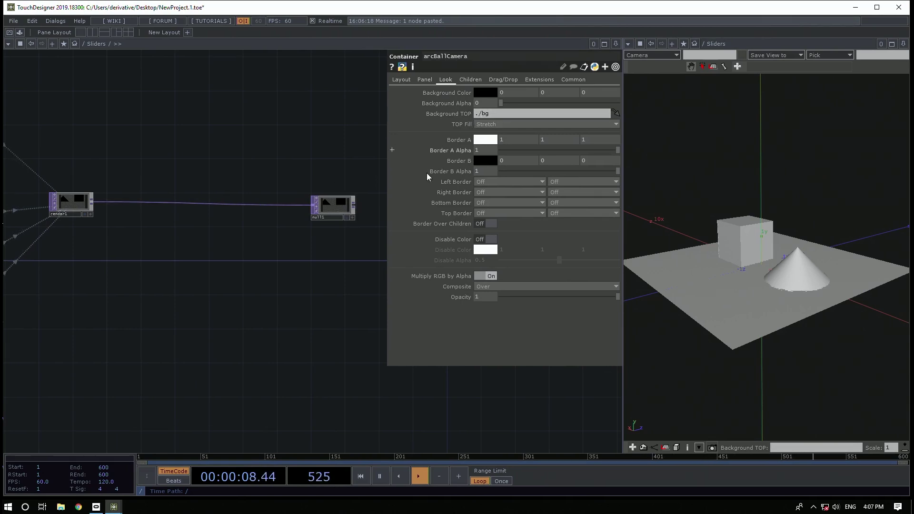
pyautogui.scroll(-5, 370, 167)
pyautogui.scroll(12, 238, 146)
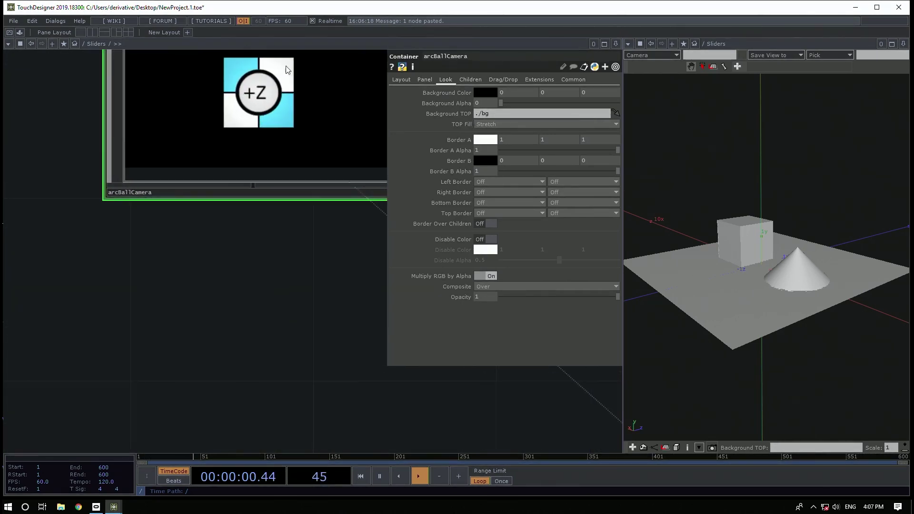
pyautogui.scroll(-12, 279, 93)
pyautogui.moveTo(347, 155); pyautogui.dragTo(231, 156)
pyautogui.moveTo(268, 130); pyautogui.dragTo(169, 121)
pyautogui.moveTo(326, 160); pyautogui.dragTo(490, 115)
pyautogui.moveTo(152, 104); pyautogui.dragTo(242, 106)
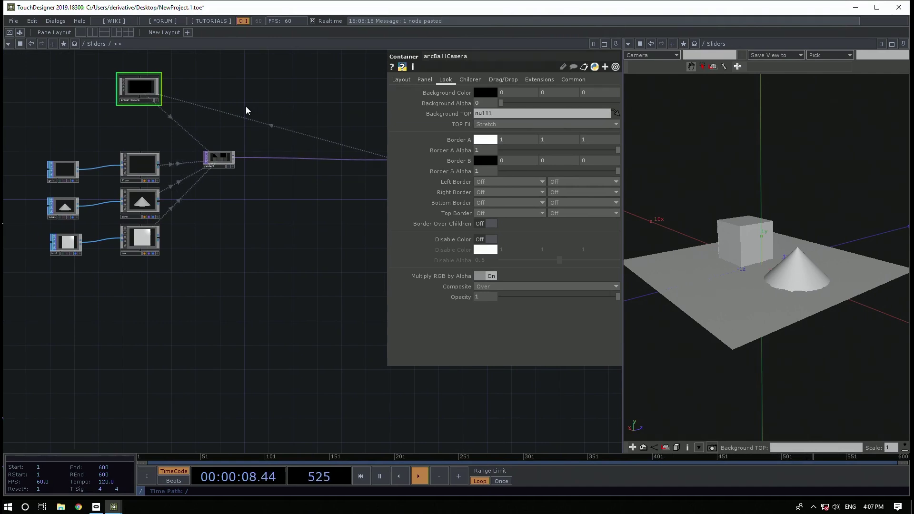
# Add a Light COMP below render1 to light the rendered scene
pyautogui.scroll(5, 210, 153)
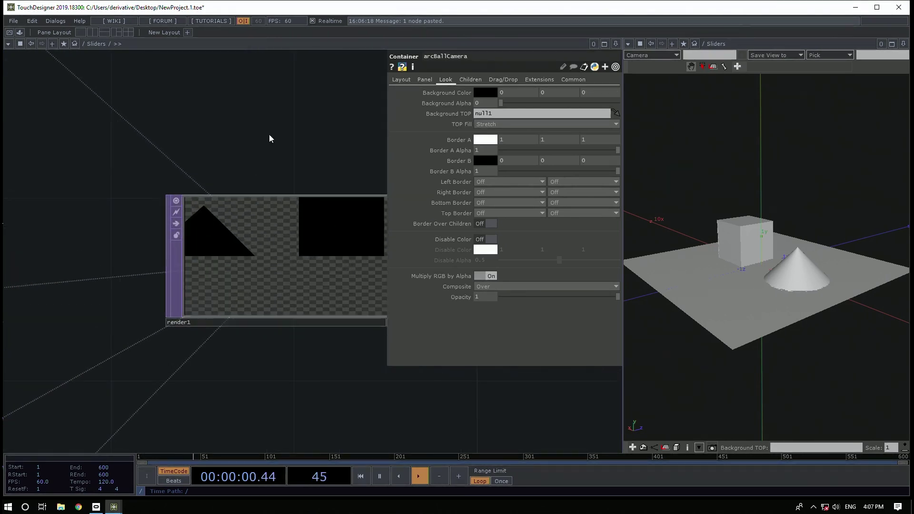
pyautogui.scroll(-5, 269, 107)
pyautogui.press('Tab')
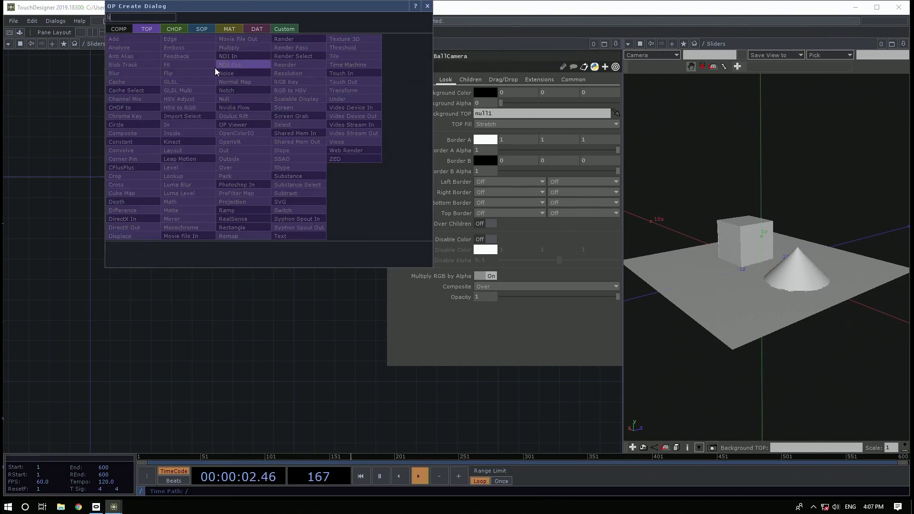
pyautogui.click(121, 29)
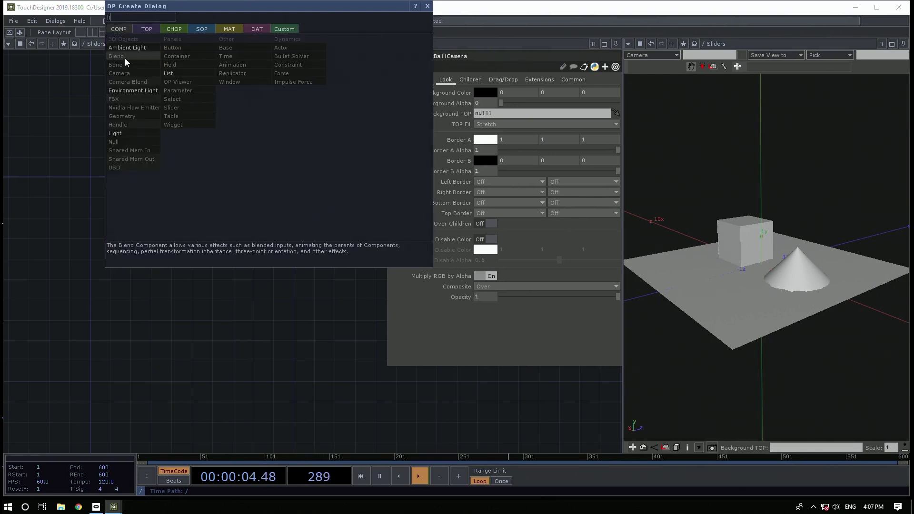
pyautogui.click(128, 133)
pyautogui.click(321, 241)
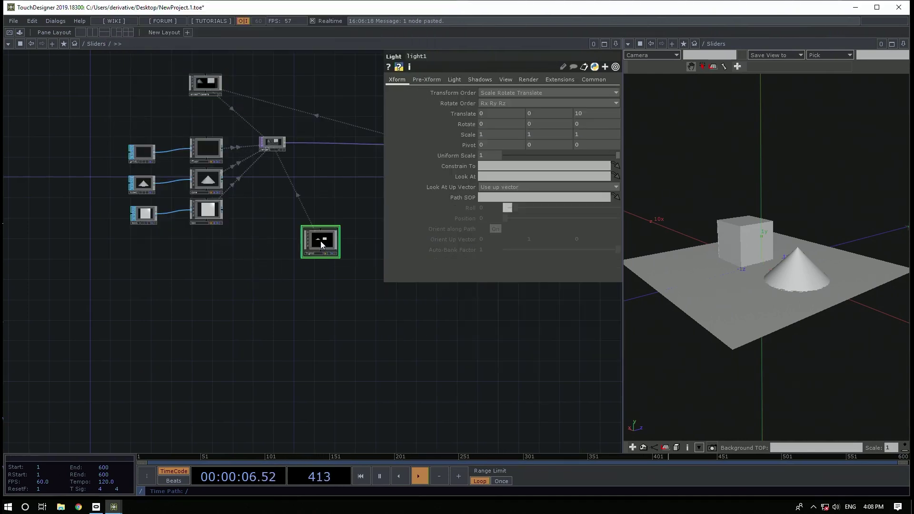
pyautogui.press('h')
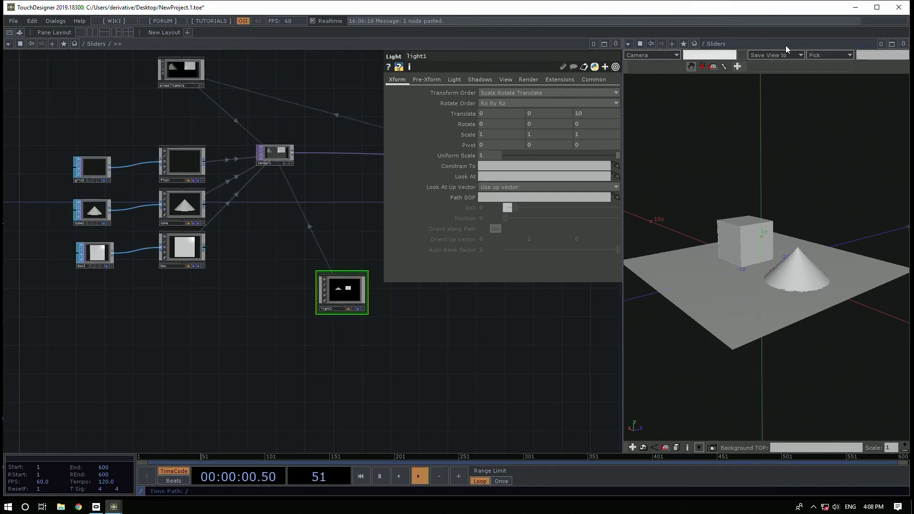
# Switch the 3D geometry viewer pane to a Panel pane and widen it
pyautogui.click(902, 43)
pyautogui.click(902, 44)
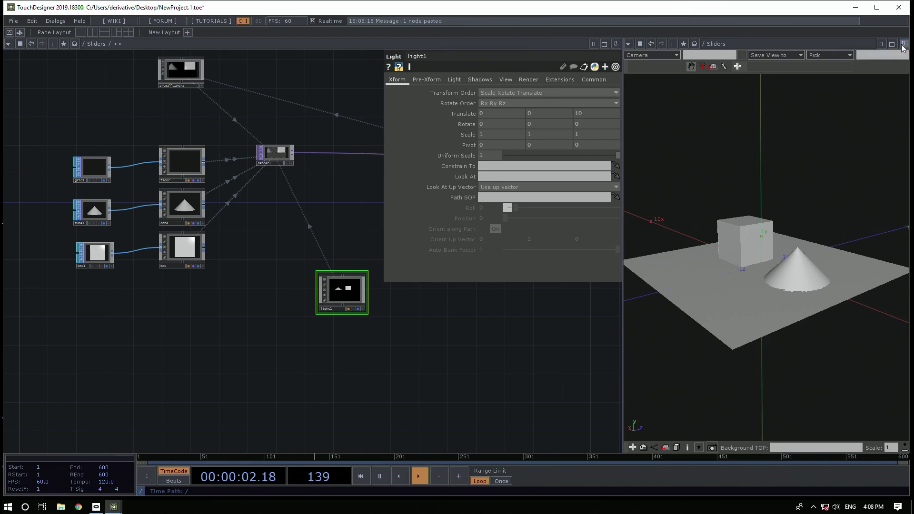
pyautogui.click(627, 44)
pyautogui.click(634, 69)
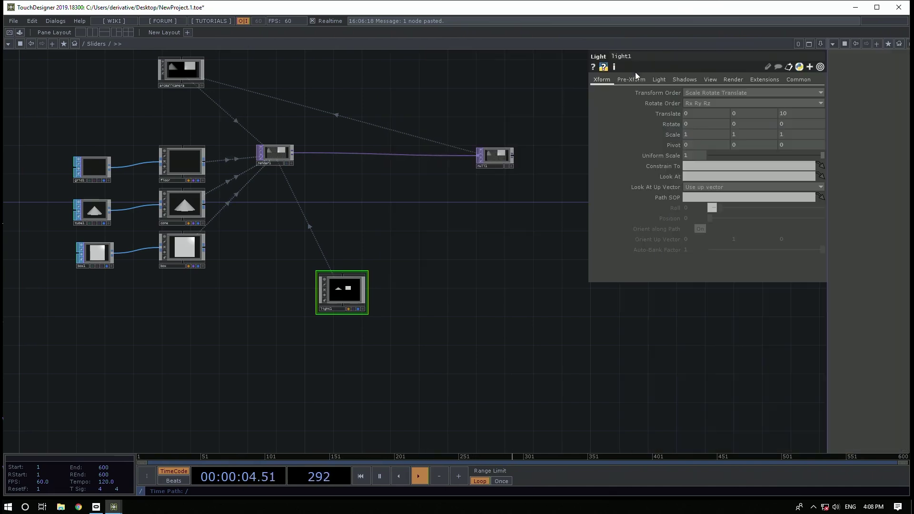
pyautogui.moveTo(827, 59); pyautogui.dragTo(637, 59)
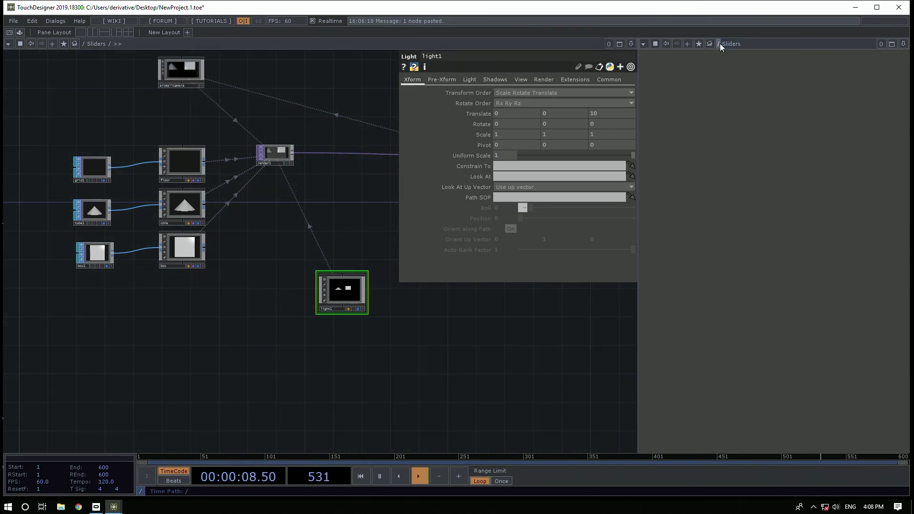
# Point the Panel pane at arcBallCamera, then tumble and zoom out the rendered view until the cone and box fit inside
pyautogui.click(751, 44)
pyautogui.click(753, 54)
pyautogui.moveTo(778, 249); pyautogui.dragTo(863, 245)
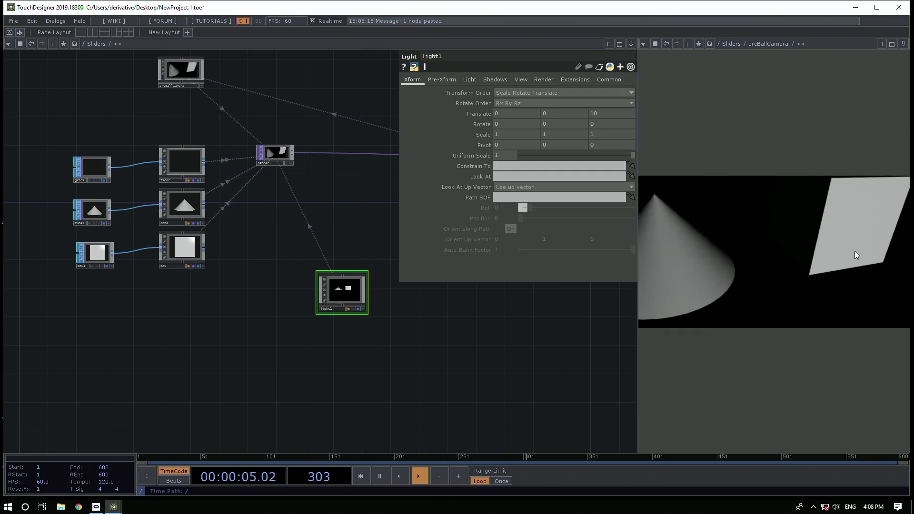
pyautogui.moveTo(863, 245); pyautogui.dragTo(707, 316, button='middle')
pyautogui.moveTo(757, 226); pyautogui.dragTo(759, 249)
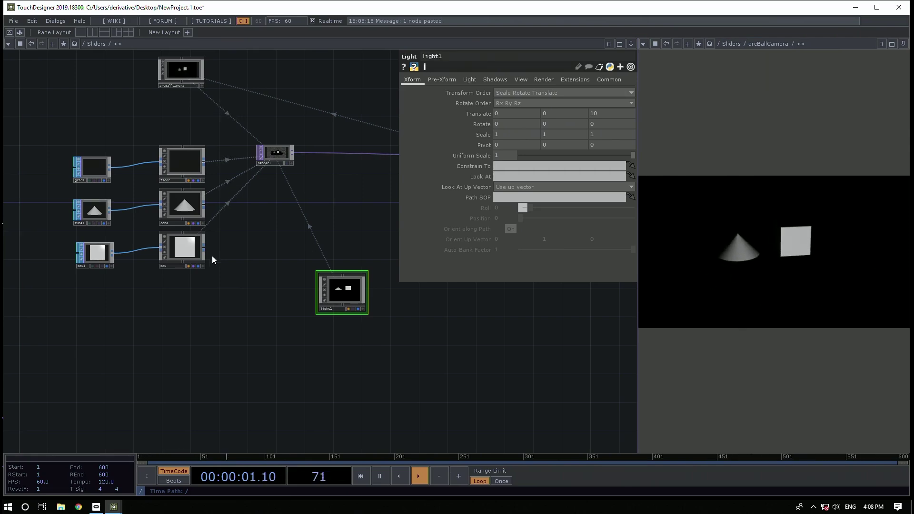
# Examine arcBallCamera's Look parameters and its links to render1 and null1, keeping the viewer pane set to Panel
pyautogui.moveTo(335, 285); pyautogui.dragTo(280, 283)
pyautogui.scroll(3, 248, 152)
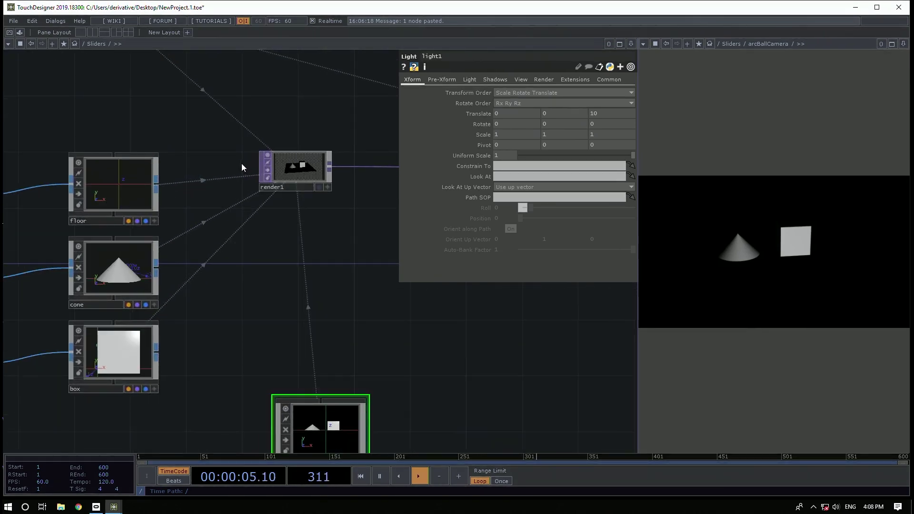
pyautogui.scroll(-3, 316, 193)
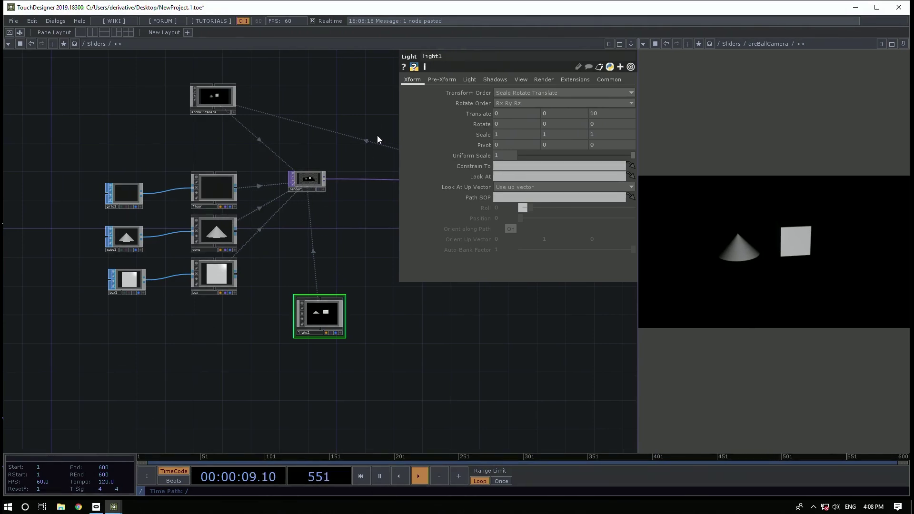
pyautogui.click(219, 99)
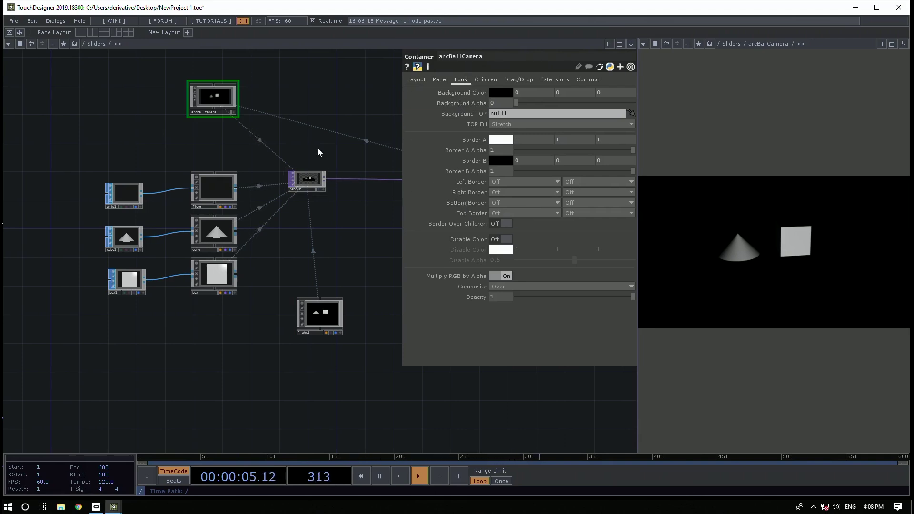
pyautogui.moveTo(328, 150); pyautogui.dragTo(196, 165)
pyautogui.moveTo(397, 205); pyautogui.dragTo(510, 115)
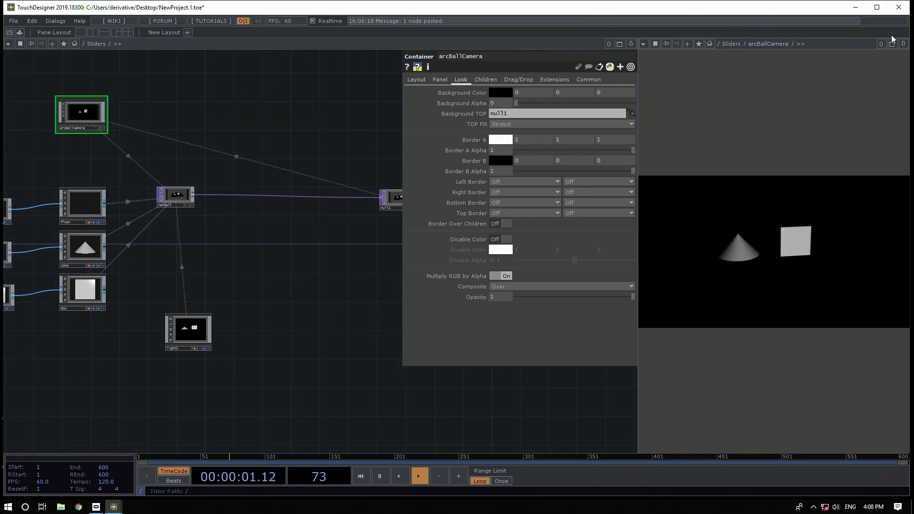
pyautogui.click(645, 44)
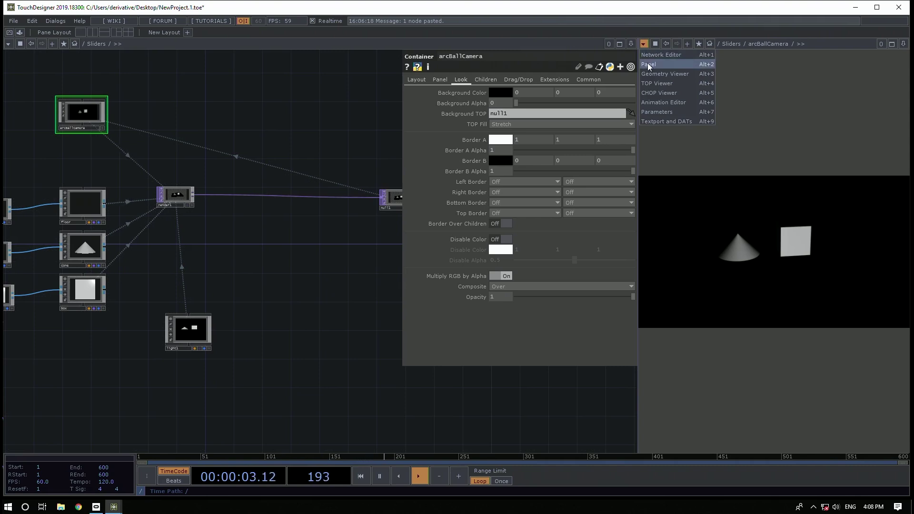
pyautogui.click(648, 65)
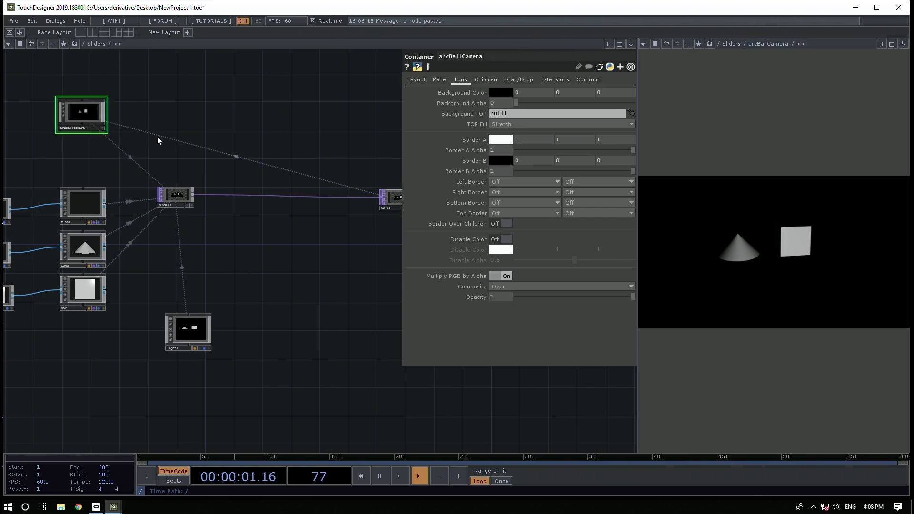
# Place the arcBallCamera node directly above render1 and open the Palette
pyautogui.moveTo(88, 117); pyautogui.dragTo(174, 113)
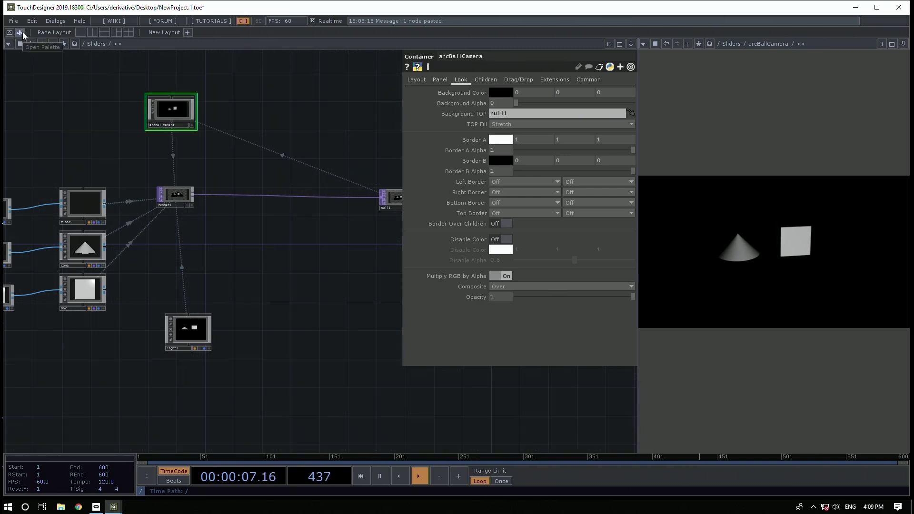
pyautogui.click(20, 32)
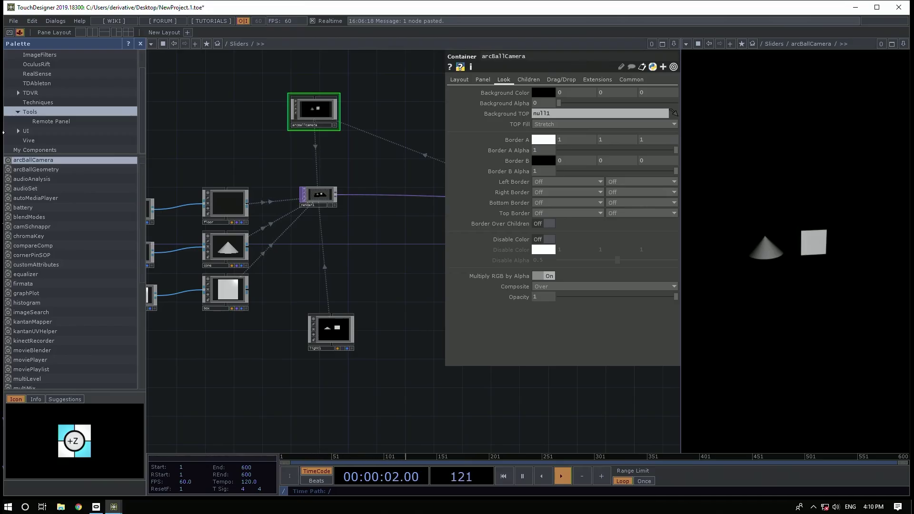
# Inspect render1's Render parameters for the camera, geometry and lights assignments
pyautogui.click(318, 197)
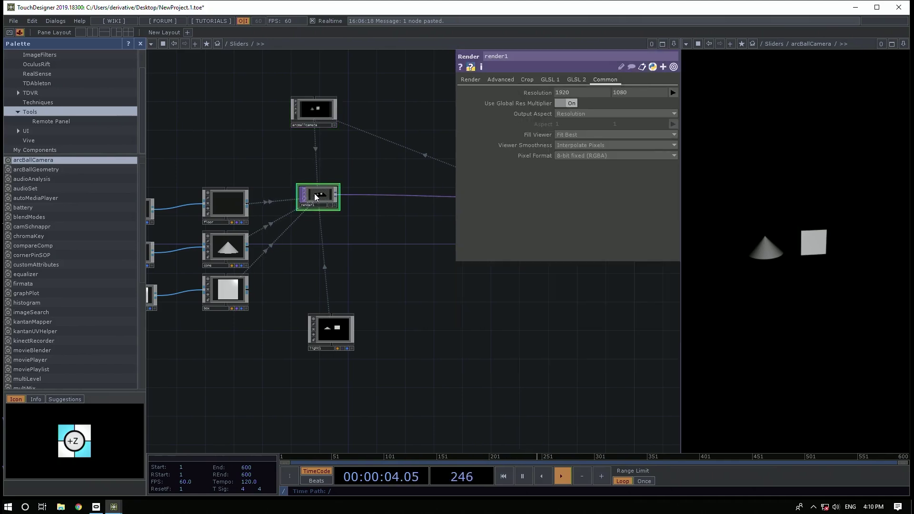
pyautogui.click(471, 81)
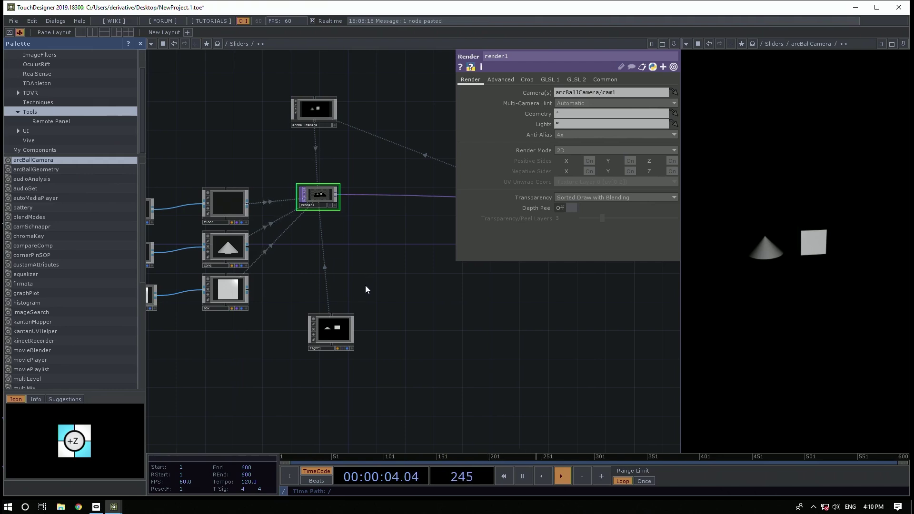
pyautogui.press('h')
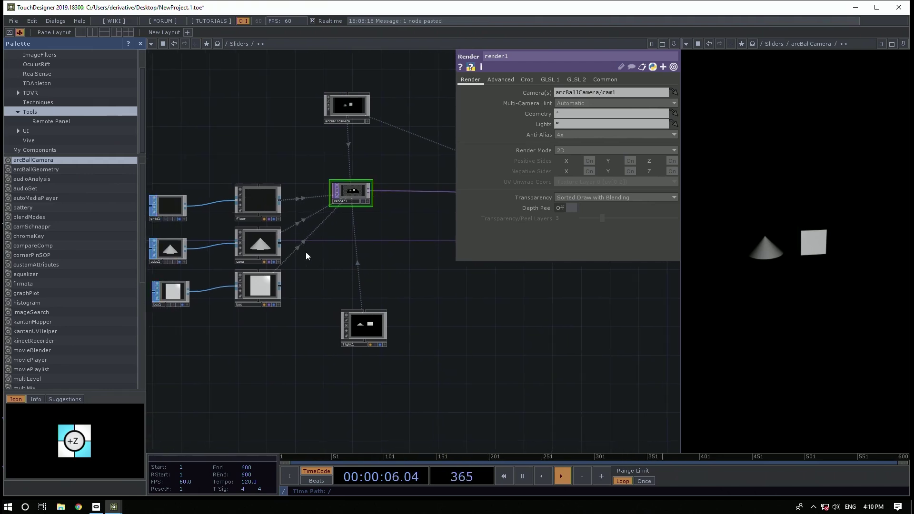
# Make the floor node's viewer active and tumble it to view the plane from an angle
pyautogui.click(278, 219)
pyautogui.moveTo(265, 215); pyautogui.dragTo(270, 206)
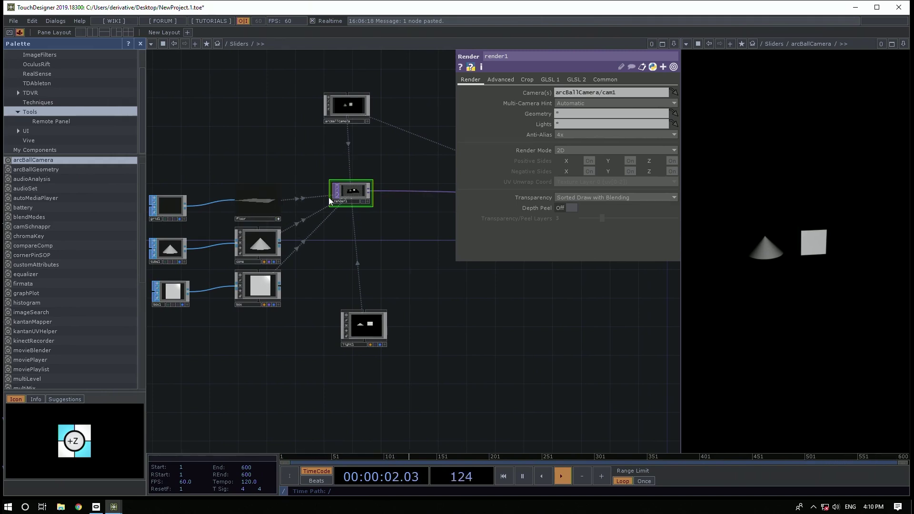
pyautogui.scroll(-3, 376, 157)
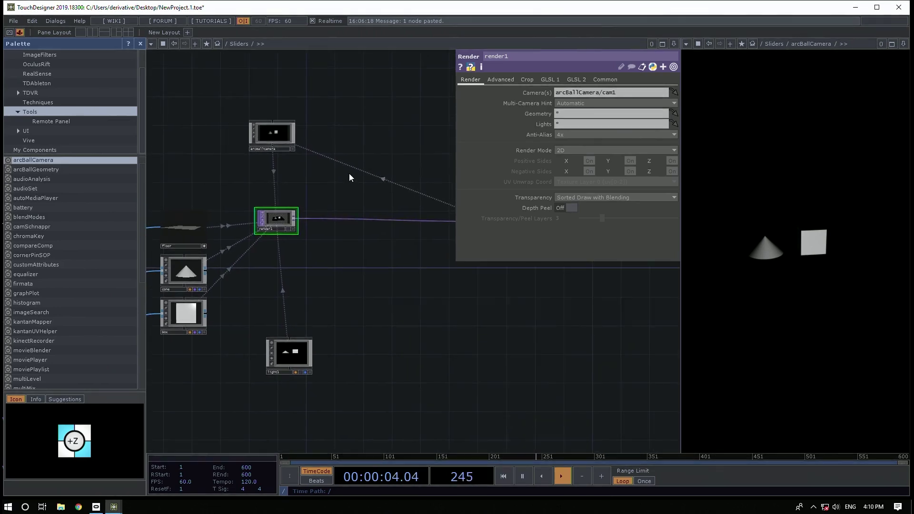
# Position light1 above the scene by setting its Translate Z to 0 and Translate Y to 2
pyautogui.click(301, 307)
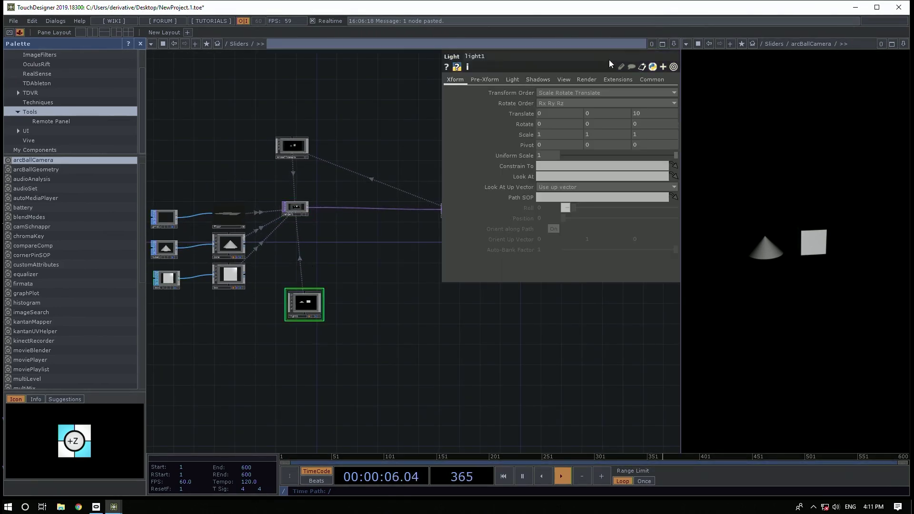
pyautogui.click(456, 79)
pyautogui.moveTo(650, 113); pyautogui.dragTo(288, 60)
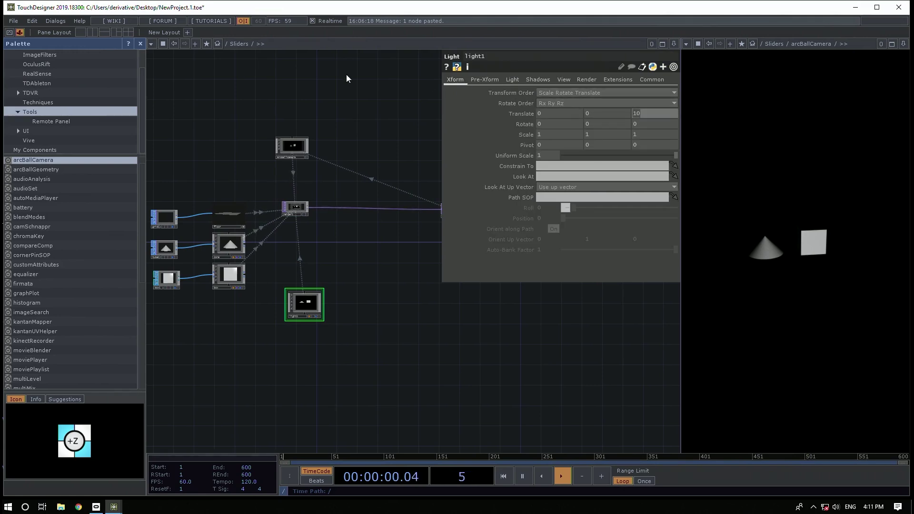
pyautogui.write('0')
pyautogui.press('Return')
pyautogui.moveTo(591, 111); pyautogui.dragTo(600, 97, button='middle')
# Widen the Panel pane to about half the window and tumble the rendered view to show the whole floor
pyautogui.moveTo(803, 232); pyautogui.dragTo(743, 229)
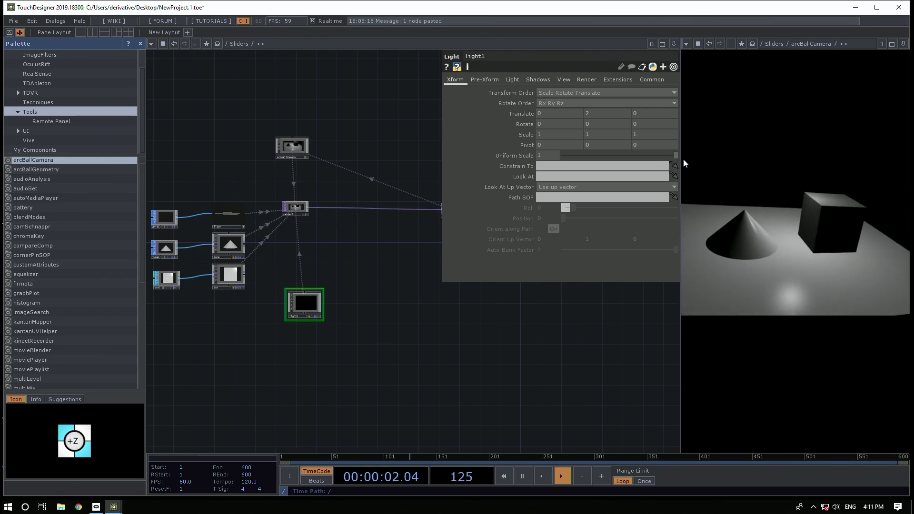
pyautogui.moveTo(680, 160); pyautogui.dragTo(483, 190)
pyautogui.moveTo(642, 208); pyautogui.dragTo(654, 194)
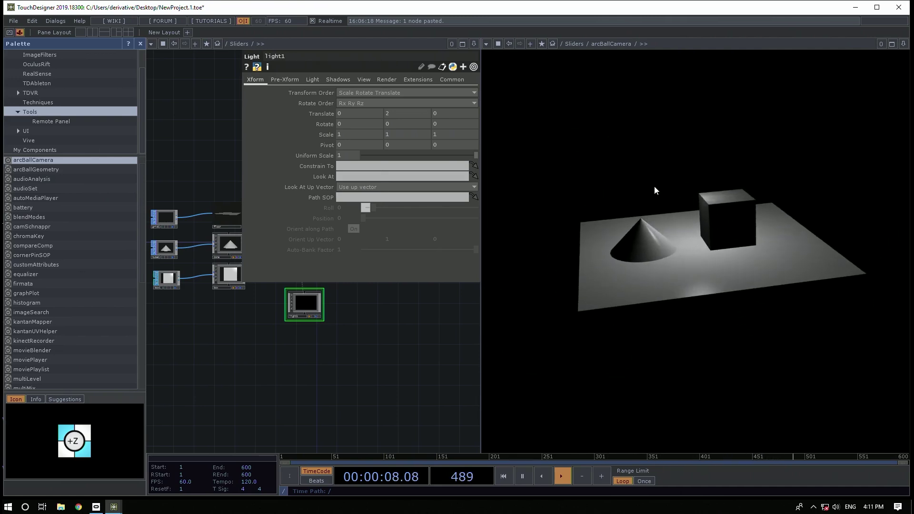
# Add a Button COMP below the geometry nodes and wire a Null CHOP from its output
pyautogui.moveTo(334, 359); pyautogui.dragTo(315, 308)
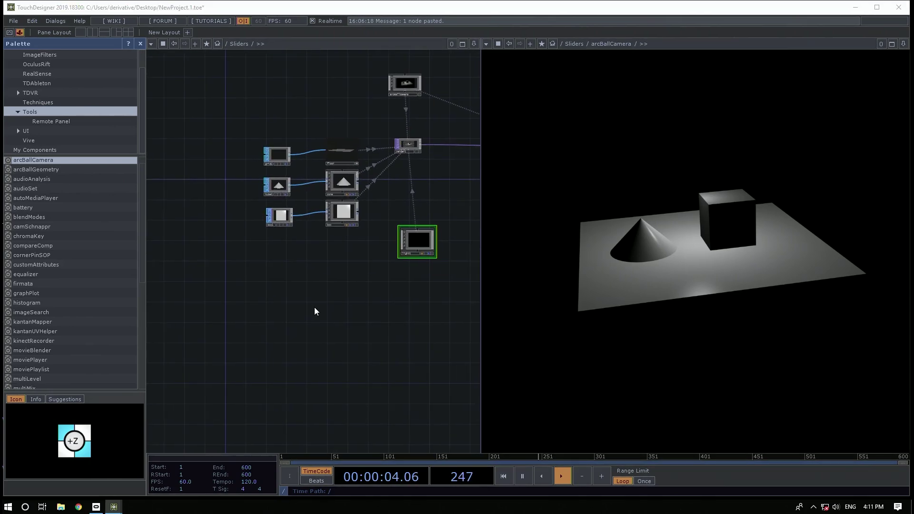
pyautogui.press('Tab')
pyautogui.write('bu')
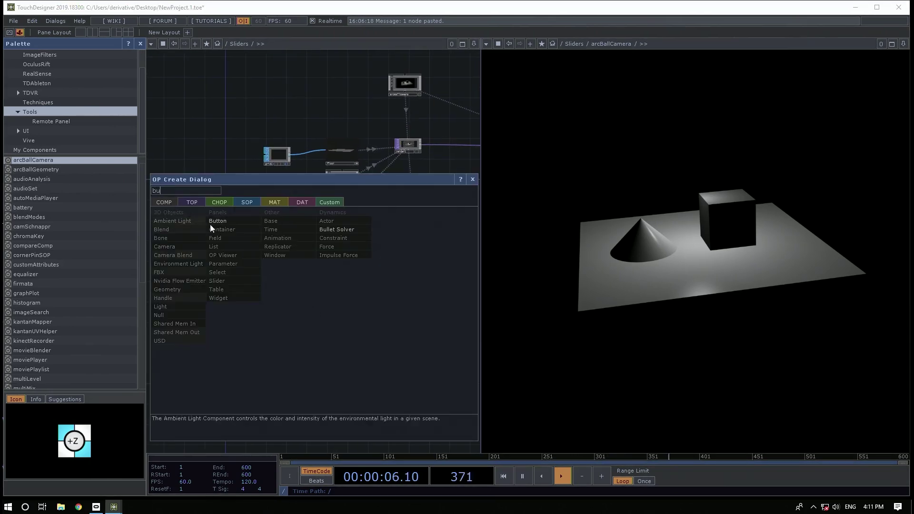
pyautogui.click(223, 222)
pyautogui.click(244, 287)
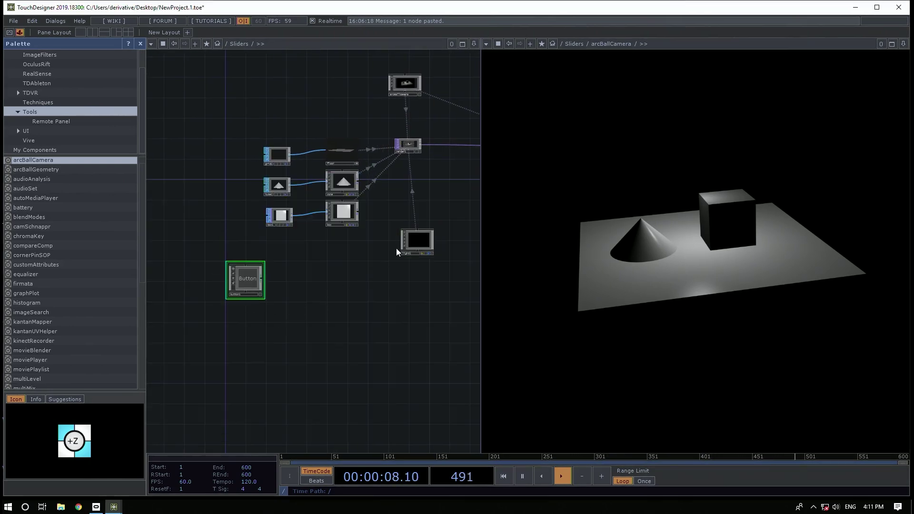
pyautogui.press('Tab')
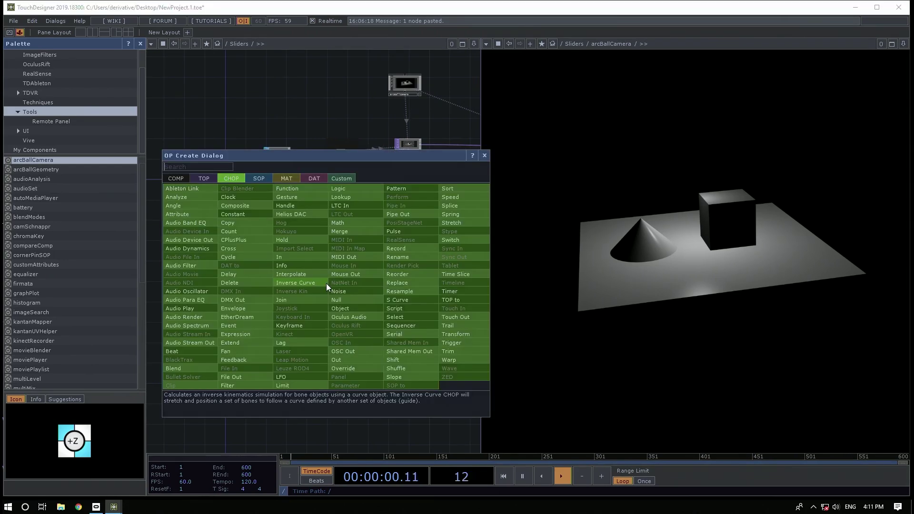
pyautogui.click(350, 299)
pyautogui.click(339, 281)
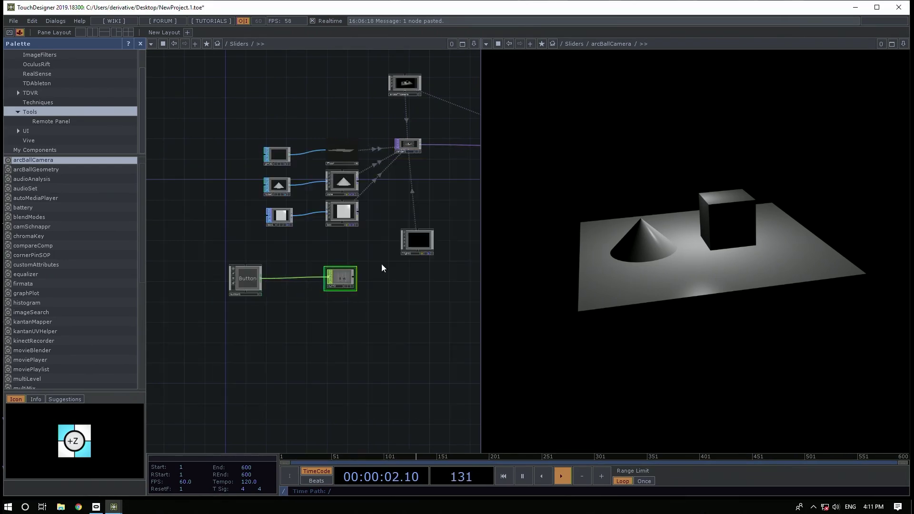
# Export the v1 channel of the button's Null CHOP to the Dimmer parameter of light1
pyautogui.click(407, 242)
pyautogui.moveTo(266, 340); pyautogui.dragTo(188, 373)
pyautogui.scroll(3, 261, 318)
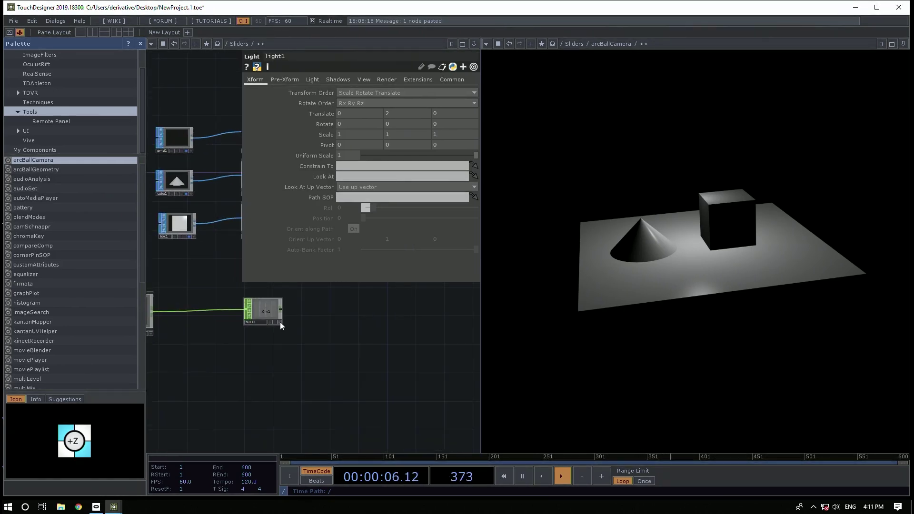
pyautogui.click(310, 79)
pyautogui.moveTo(263, 311); pyautogui.dragTo(355, 99)
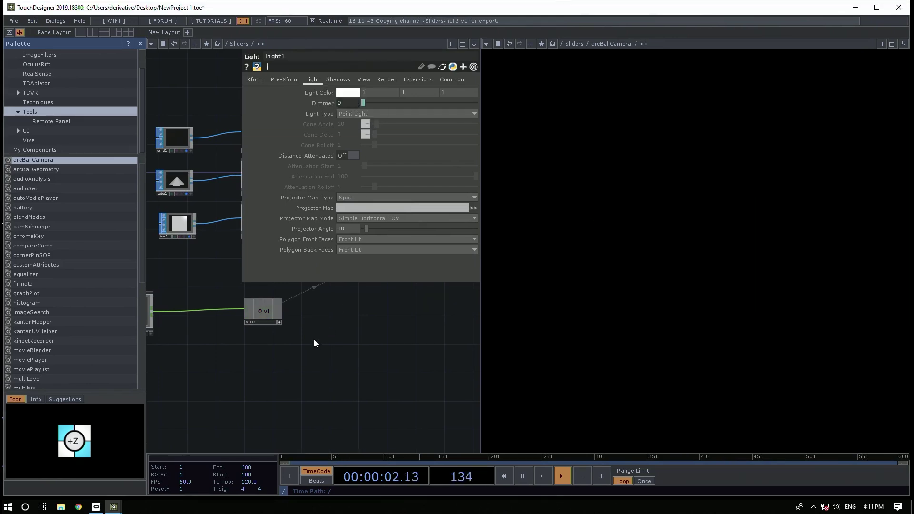
# Make the button's viewer active and toggle it repeatedly to test switching the light, leaving it on
pyautogui.moveTo(148, 304); pyautogui.dragTo(233, 309)
pyautogui.click(236, 337)
pyautogui.click(226, 320)
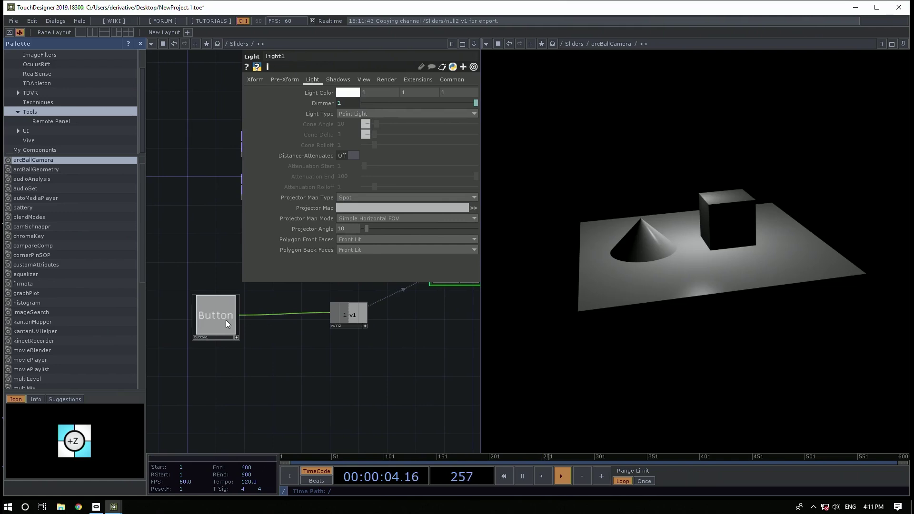
pyautogui.click(226, 320)
pyautogui.click(226, 320)
pyautogui.click(226, 320)
pyautogui.click(226, 319)
# Hide the parameters and duplicate light1 with its dimmer export by copying and pasting the node below it
pyautogui.moveTo(363, 404); pyautogui.dragTo(312, 332)
pyautogui.press('p')
pyautogui.hotkey('ctrl', 'c')
pyautogui.hotkey('ctrl', 'v')
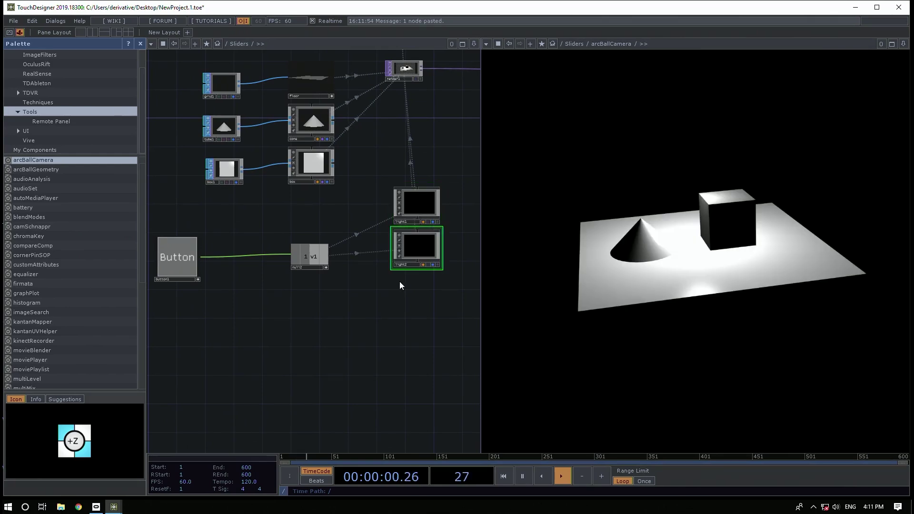
# Lower the duplicated light node in the network, set its Translate X to about -3.1 and adjust its Translate Z
pyautogui.click(401, 273)
pyautogui.press('p')
pyautogui.click(255, 79)
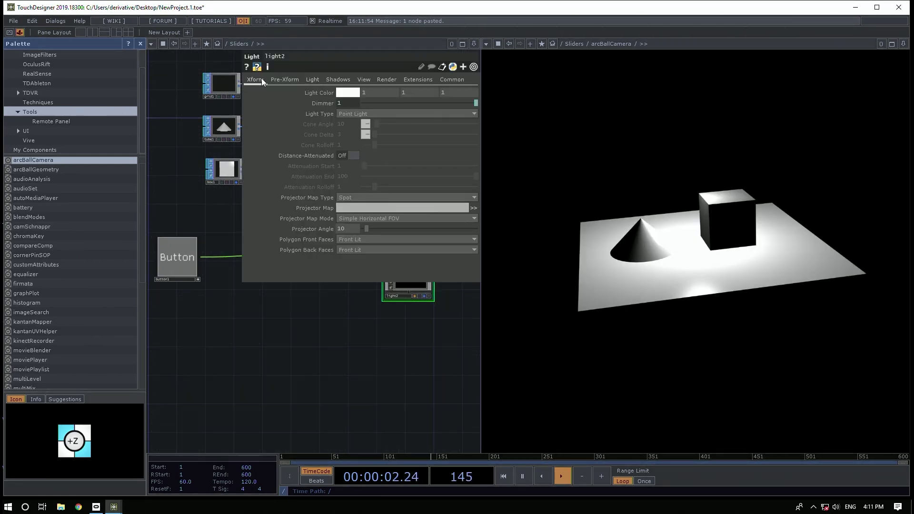
pyautogui.moveTo(359, 111); pyautogui.dragTo(359, 99, button='middle')
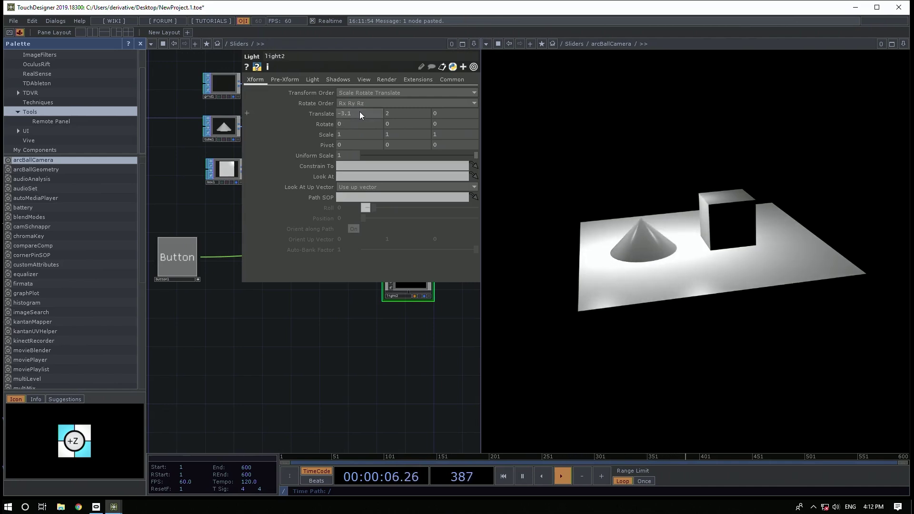
pyautogui.moveTo(441, 113); pyautogui.dragTo(454, 101, button='middle')
# Hide the parameters and add a Slider COMP below the button node
pyautogui.moveTo(305, 328); pyautogui.dragTo(271, 290)
pyautogui.press('p')
pyautogui.press('Tab')
pyautogui.write('d')
pyautogui.press('BackSpace')
pyautogui.write('sli')
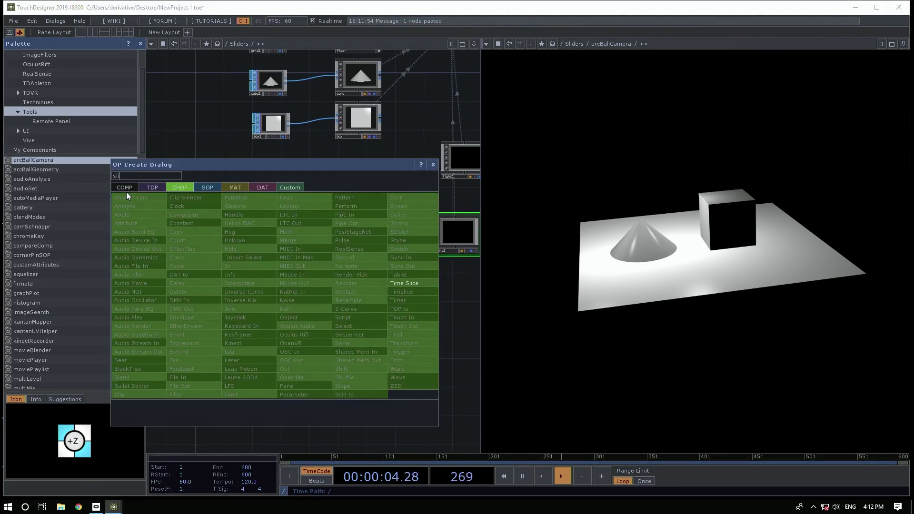
pyautogui.click(127, 190)
pyautogui.click(181, 268)
pyautogui.click(195, 303)
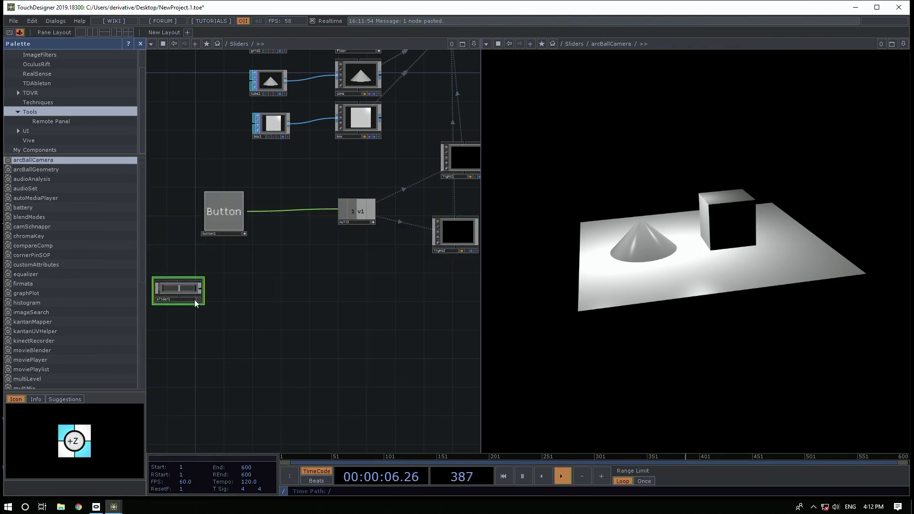
# Wire a Null CHOP from the slider's output, placing it below the button's Null CHOP
pyautogui.moveTo(199, 287); pyautogui.dragTo(308, 293)
pyautogui.write('nu')
pyautogui.click(318, 309)
pyautogui.click(357, 283)
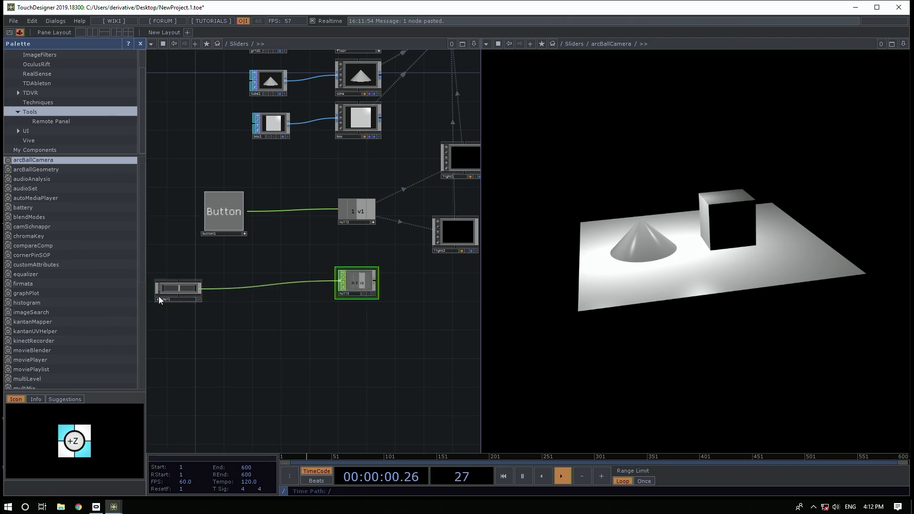
# Make the slider's viewer active and slide its value up to 1
pyautogui.scroll(3, 159, 296)
pyautogui.scroll(-4, 238, 301)
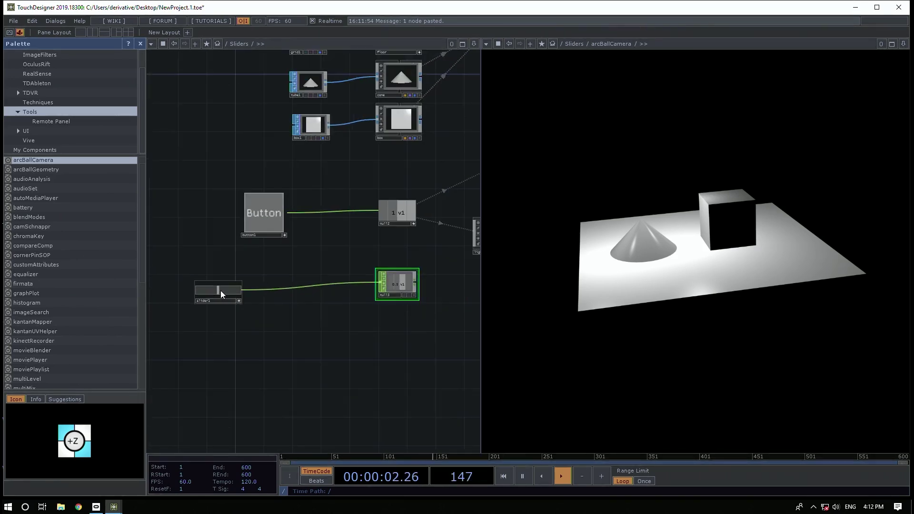
pyautogui.moveTo(196, 290); pyautogui.dragTo(305, 293)
pyautogui.moveTo(317, 320); pyautogui.dragTo(186, 319)
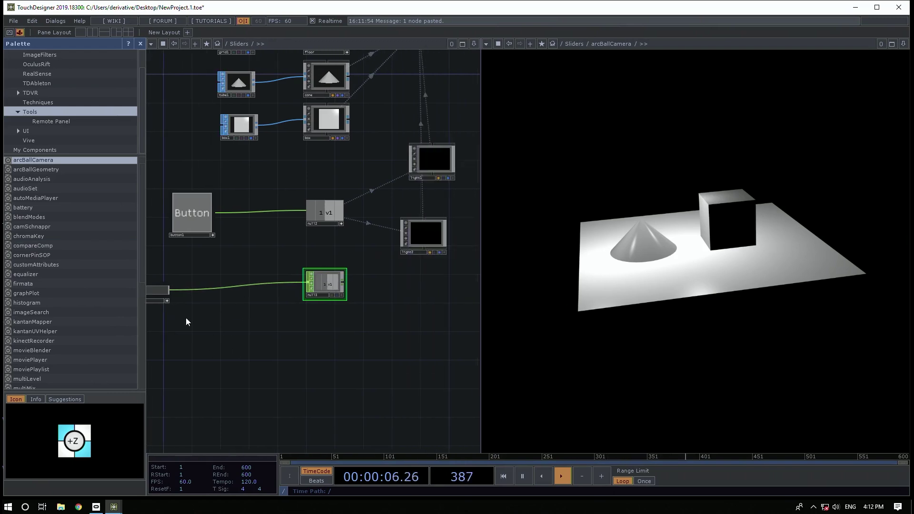
# Link the Dimmer of the second light, light2, to the v1 channel of the slider's Null CHOP
pyautogui.click(377, 233)
pyautogui.press('p')
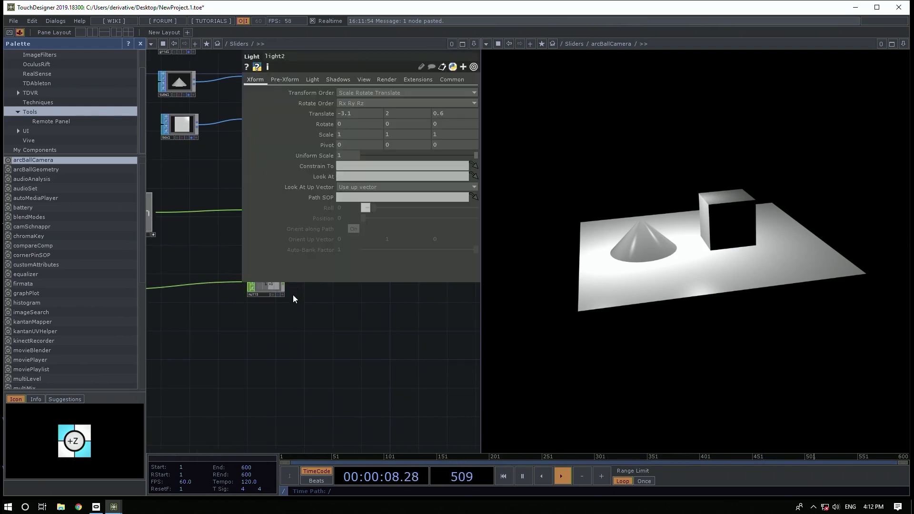
pyautogui.moveTo(265, 361); pyautogui.dragTo(224, 403)
pyautogui.click(313, 80)
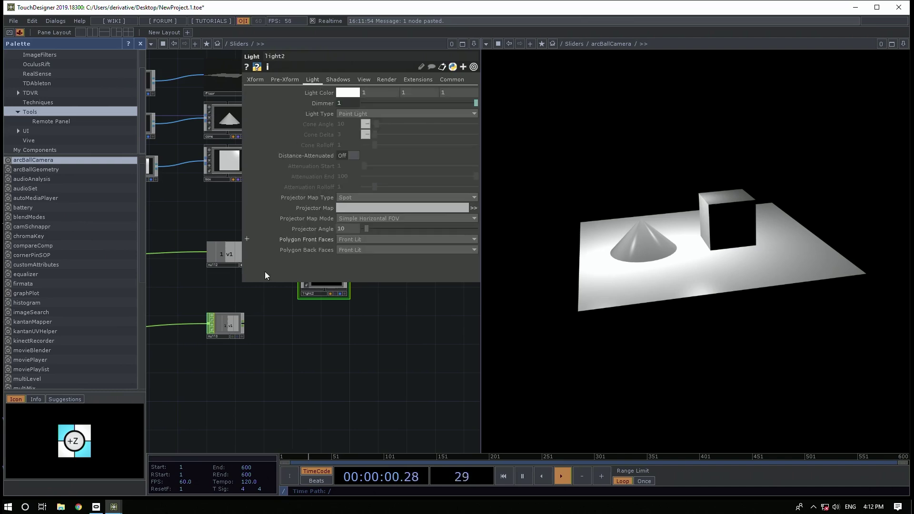
pyautogui.moveTo(232, 328)
pyautogui.mouseDown()
pyautogui.moveTo(367, 111)
pyautogui.moveTo(351, 104)
pyautogui.mouseUp()
pyautogui.click(355, 98)
# Test both lights by toggling the button and moving the slider down to 0, and hide the parameters
pyautogui.moveTo(299, 376); pyautogui.dragTo(408, 376)
pyautogui.click(275, 306)
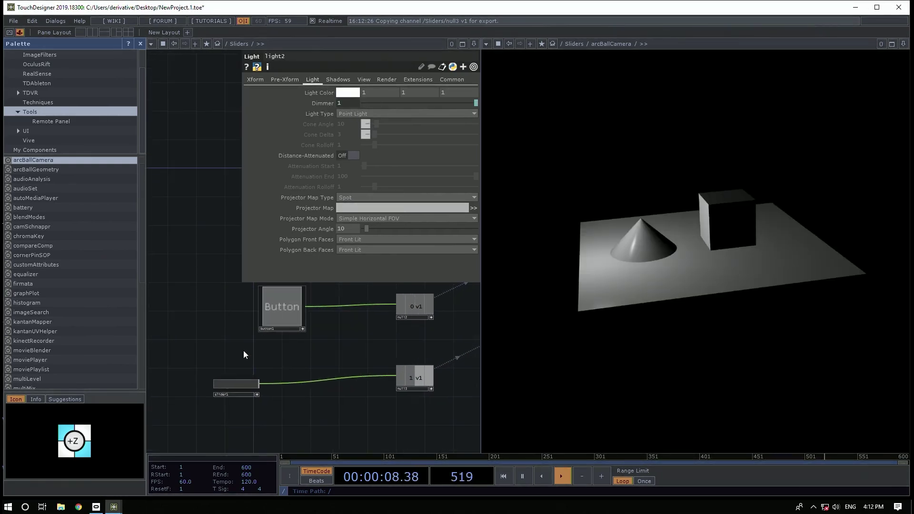
pyautogui.moveTo(238, 381); pyautogui.dragTo(278, 376)
pyautogui.click(288, 301)
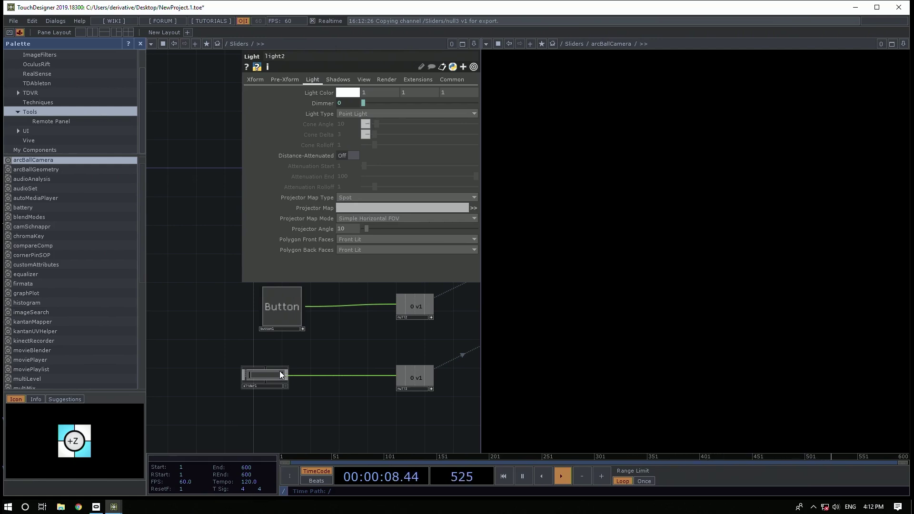
pyautogui.moveTo(302, 396); pyautogui.dragTo(164, 401, button='middle')
pyautogui.press('p')
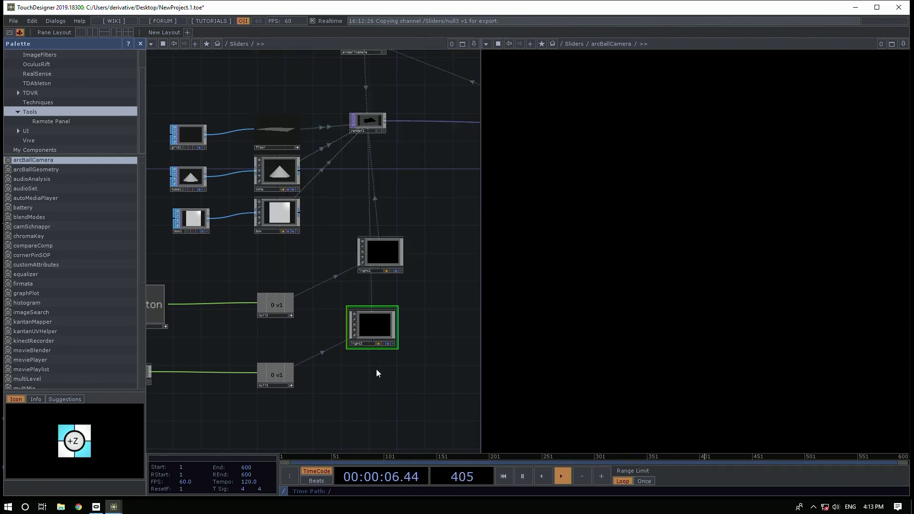
# Toggle the button repeatedly to examine how it switches its light on and off in the render
pyautogui.moveTo(196, 268); pyautogui.dragTo(240, 266)
pyautogui.click(209, 299)
pyautogui.click(209, 299)
pyautogui.click(209, 298)
pyautogui.click(208, 298)
pyautogui.click(208, 298)
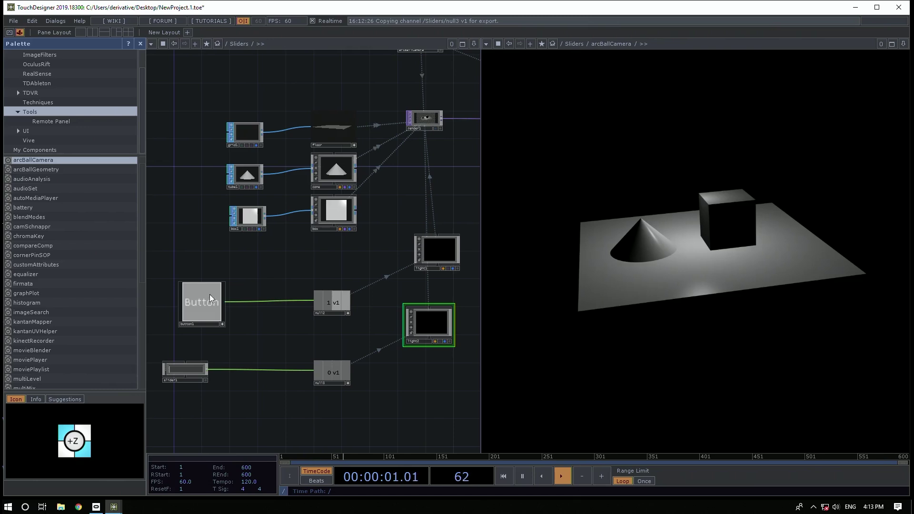
pyautogui.click(207, 296)
pyautogui.click(205, 301)
pyautogui.click(206, 301)
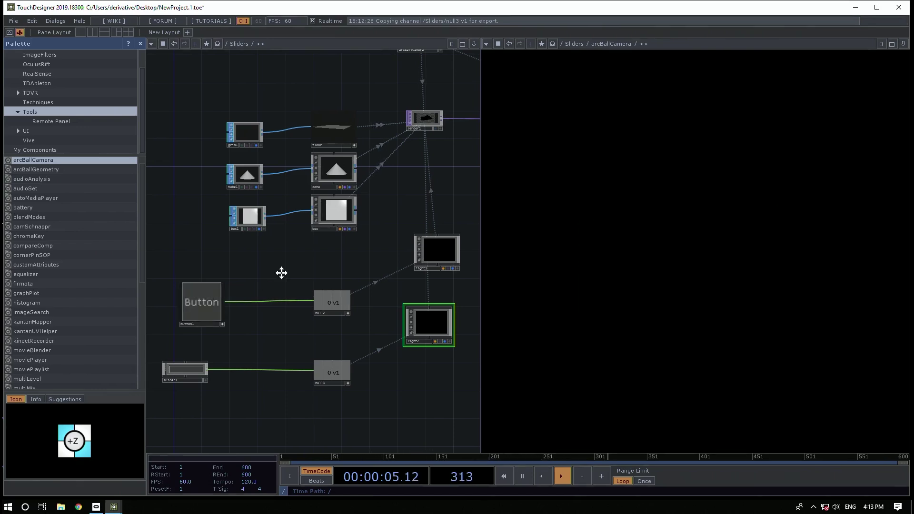
pyautogui.click(227, 289)
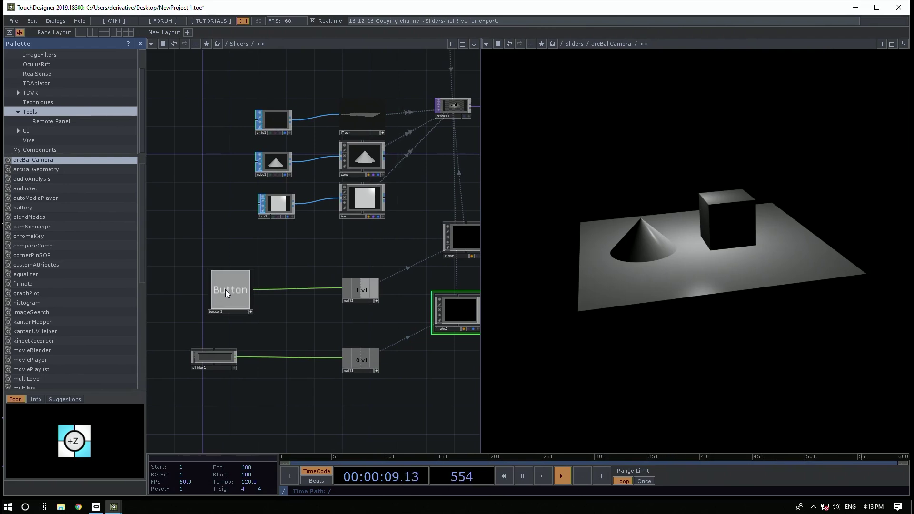
# Make the button's viewer inactive and move the button node farther away from its Null CHOP
pyautogui.scroll(2, 257, 292)
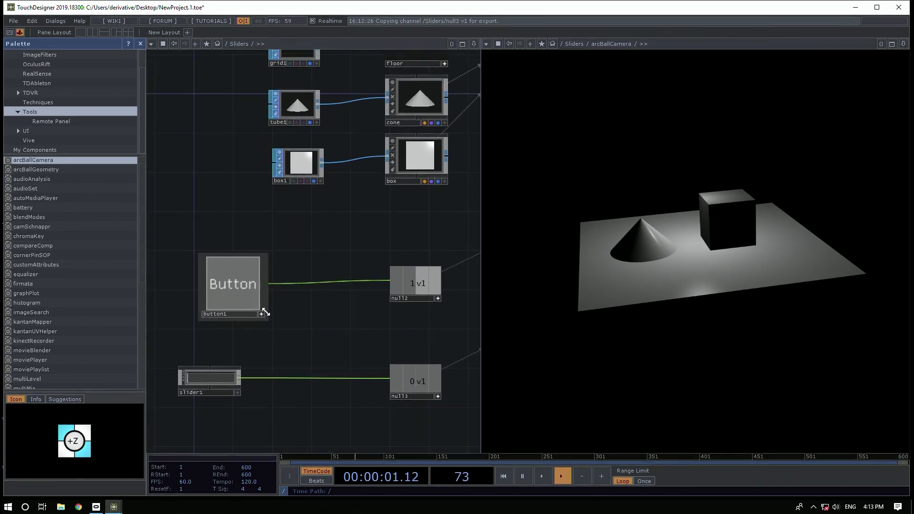
pyautogui.moveTo(263, 313); pyautogui.dragTo(398, 306)
pyautogui.moveTo(509, 315); pyautogui.dragTo(478, 307)
pyautogui.moveTo(414, 281); pyautogui.dragTo(161, 285)
pyautogui.scroll(-1, 309, 342)
pyautogui.moveTo(279, 342); pyautogui.dragTo(261, 345)
pyautogui.scroll(-2, 308, 342)
pyautogui.press('p')
pyautogui.press('p')
pyautogui.scroll(-3, 261, 342)
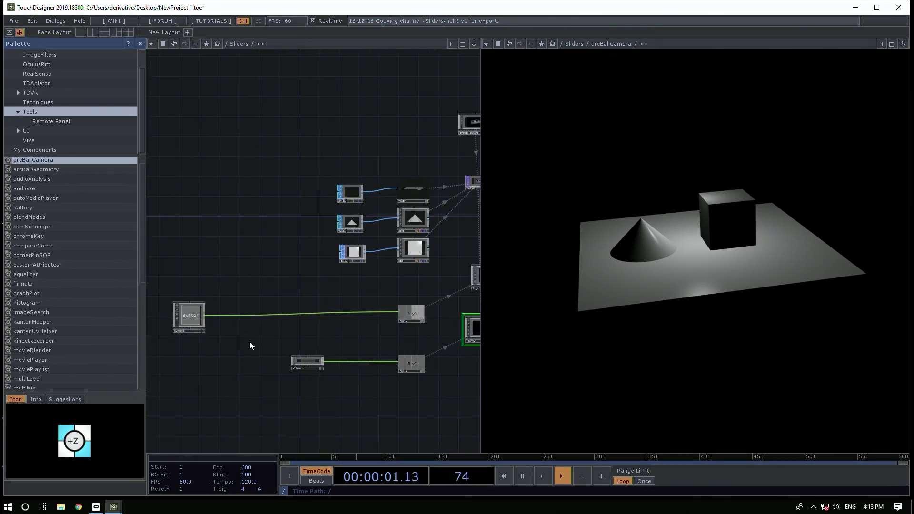
# Wire a Trigger CHOP from the button's output, placed above the existing wire, and make the button's viewer active
pyautogui.moveTo(204, 315); pyautogui.dragTo(254, 283)
pyautogui.write('tr')
pyautogui.click(379, 343)
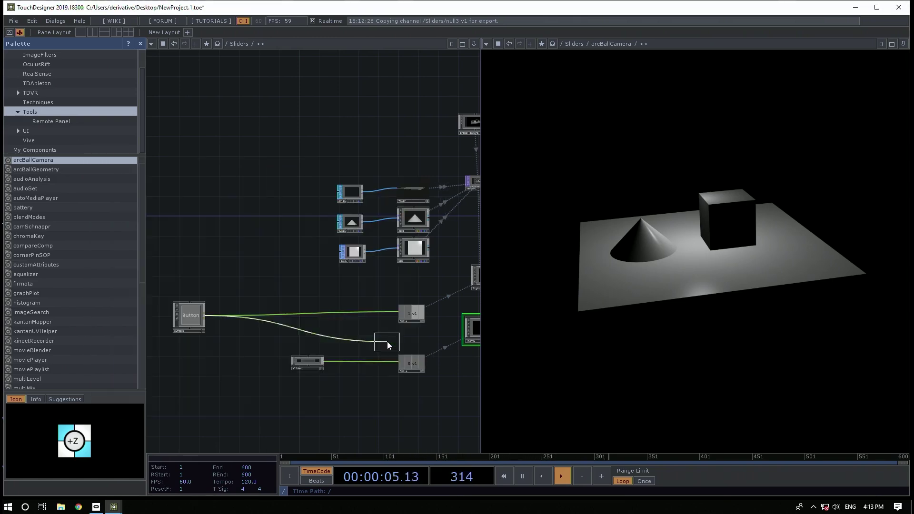
pyautogui.click(256, 295)
pyautogui.press('p')
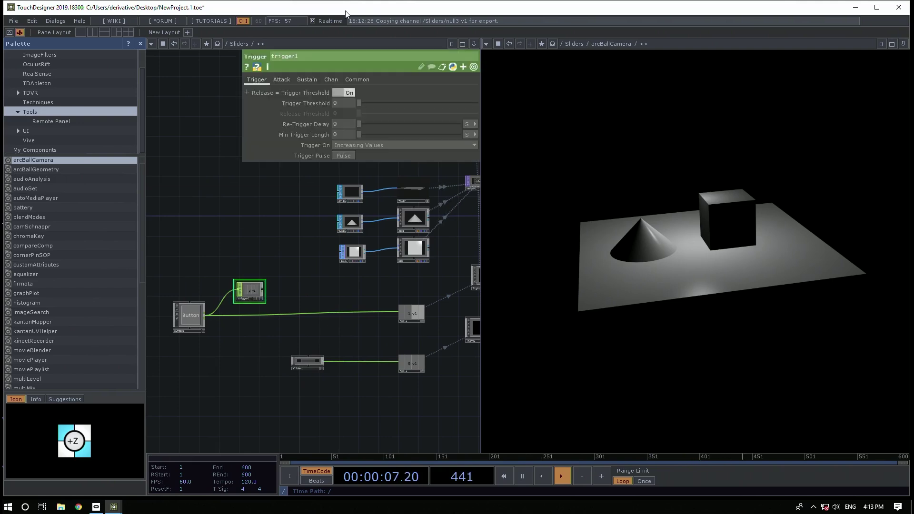
pyautogui.click(191, 320)
pyautogui.click(191, 320)
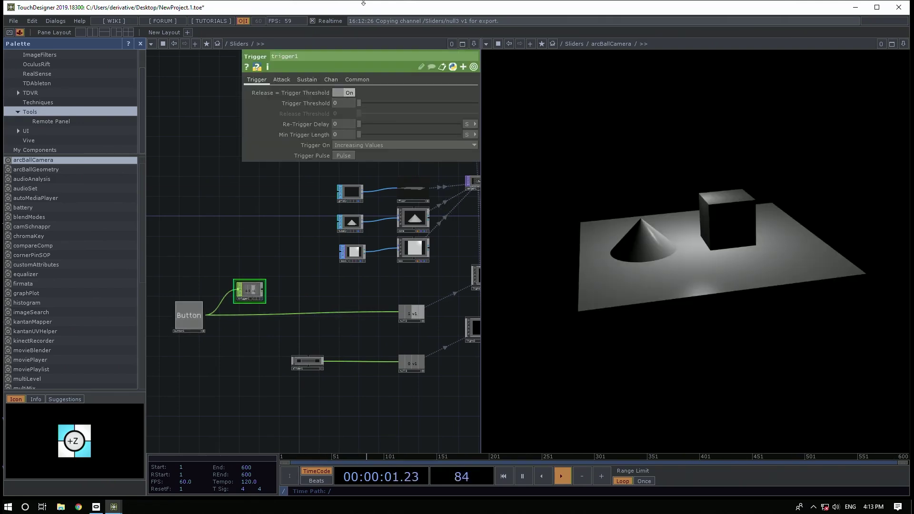
# Set the Trigger CHOP's Decay Length, Sustain Level and Release Length to 0
pyautogui.click(306, 80)
pyautogui.click(348, 92)
pyautogui.write('0')
pyautogui.click(348, 113)
pyautogui.write('0')
pyautogui.press('Return')
pyautogui.click(347, 133)
pyautogui.write('0')
pyautogui.press('Return')
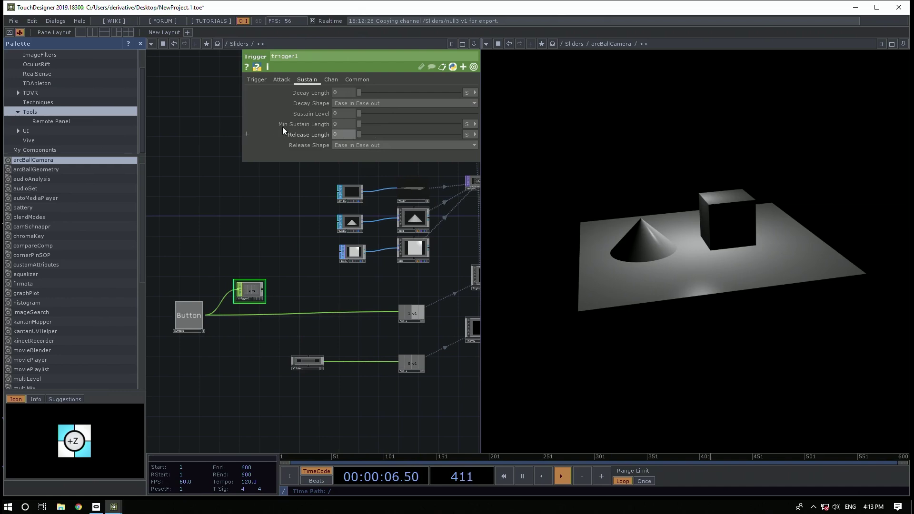
# Show the Trigger CHOP's attack settings and toggle the button repeatedly to examine the resulting pulse
pyautogui.click(281, 79)
pyautogui.click(190, 314)
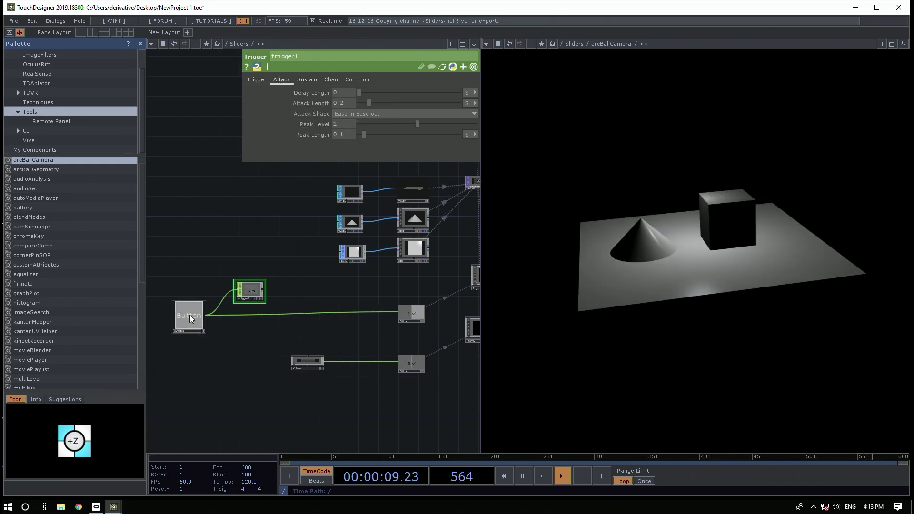
pyautogui.click(189, 315)
pyautogui.click(189, 315)
pyautogui.click(190, 315)
pyautogui.click(189, 314)
pyautogui.click(189, 314)
pyautogui.click(189, 314)
pyautogui.click(190, 313)
pyautogui.click(189, 313)
pyautogui.click(189, 312)
pyautogui.click(188, 312)
pyautogui.scroll(3, 307, 278)
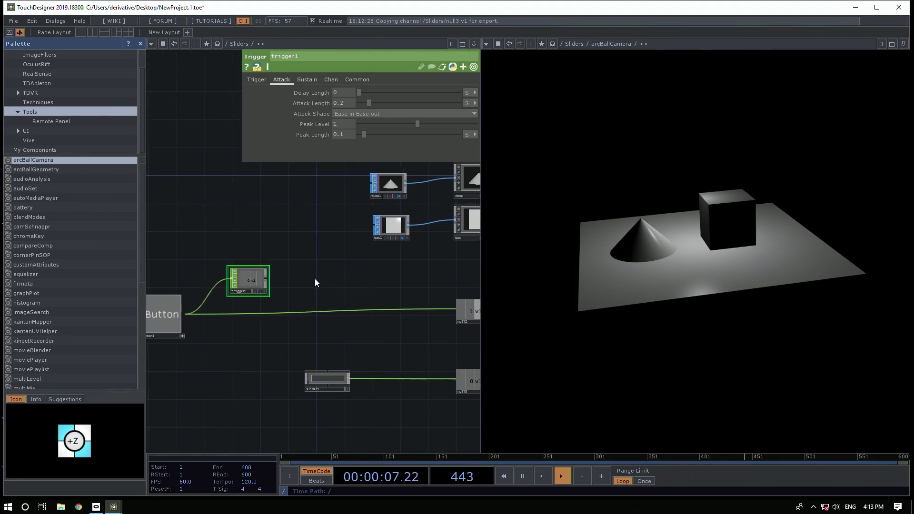
pyautogui.scroll(-2, 315, 278)
pyautogui.click(225, 310)
pyautogui.click(225, 309)
pyautogui.click(225, 310)
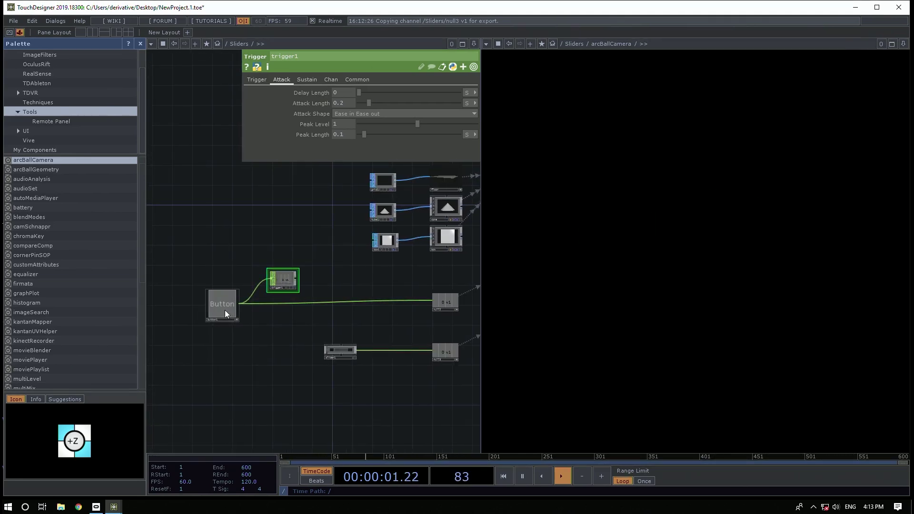
pyautogui.click(225, 309)
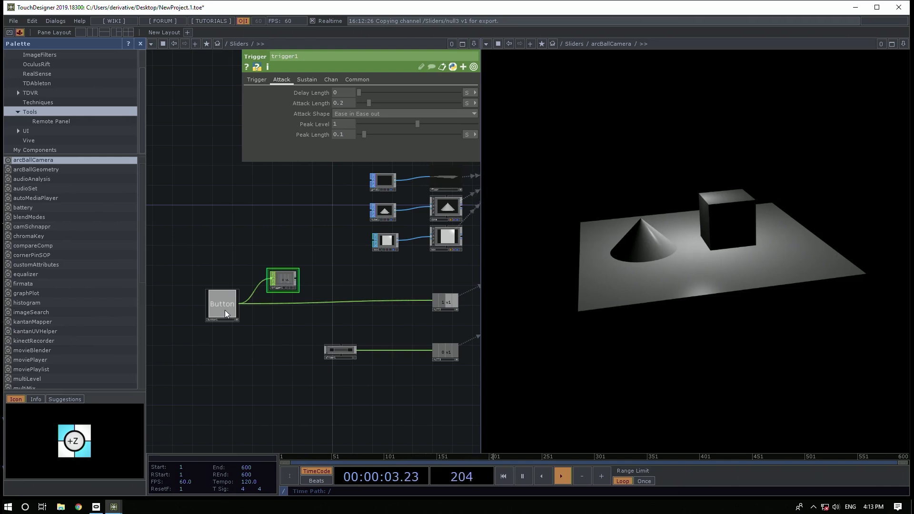
pyautogui.click(224, 307)
pyautogui.click(224, 307)
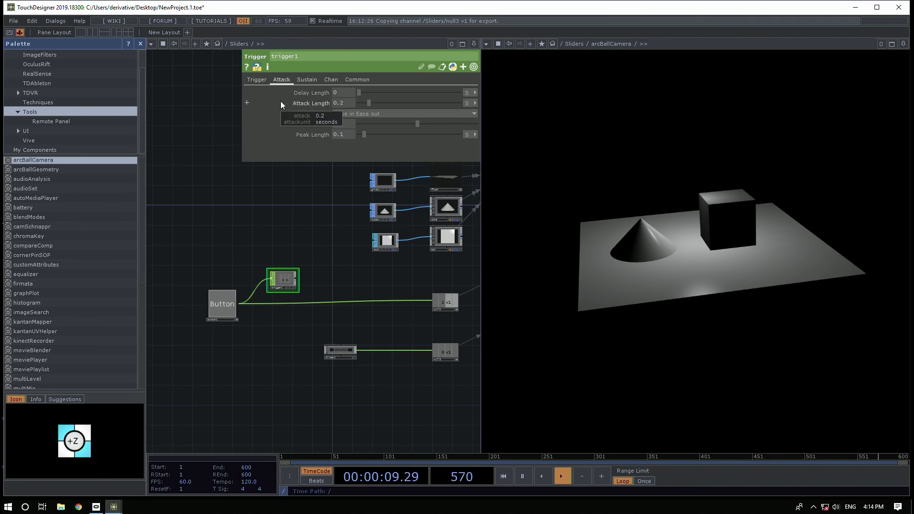
pyautogui.scroll(2, 273, 296)
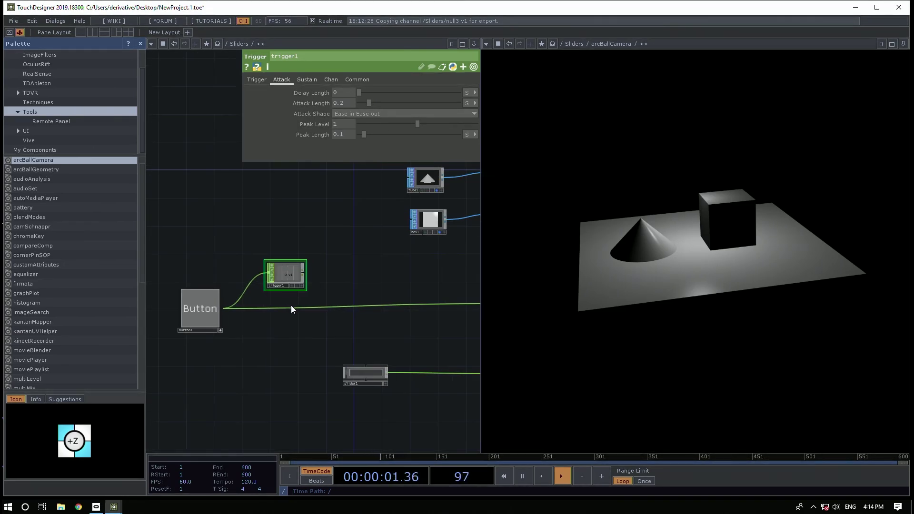
pyautogui.rightClick(293, 308)
pyautogui.click(305, 297)
pyautogui.write('noi')
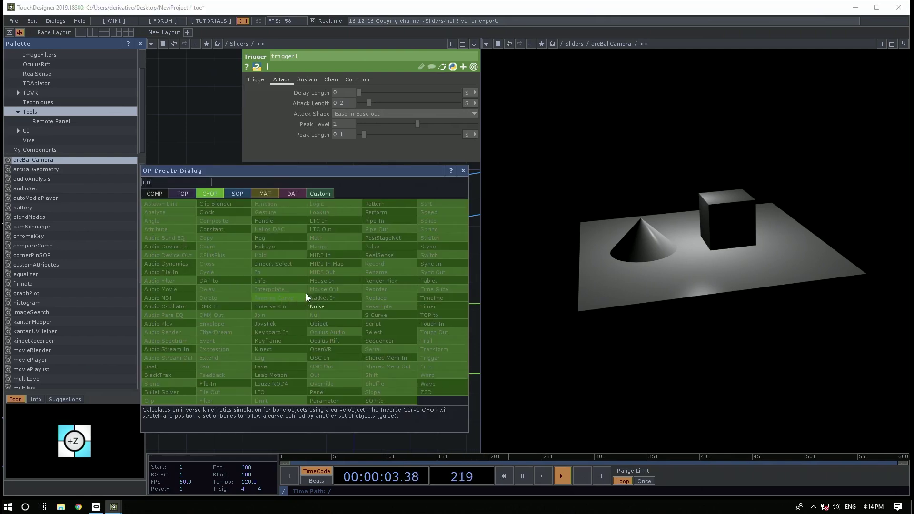
pyautogui.press('Escape')
# Add a Noise CHOP beside the Trigger CHOP and turn on its Time Slice
pyautogui.press('Tab')
pyautogui.write('n')
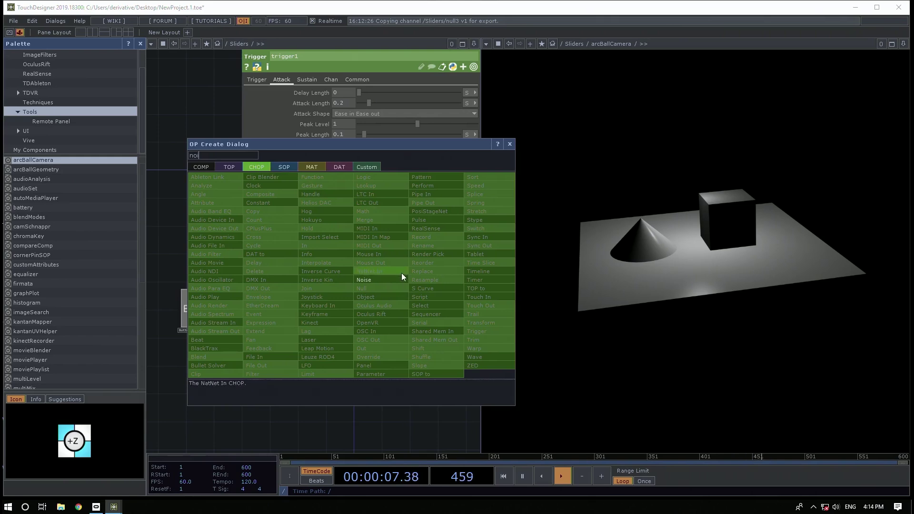
pyautogui.click(378, 280)
pyautogui.click(356, 272)
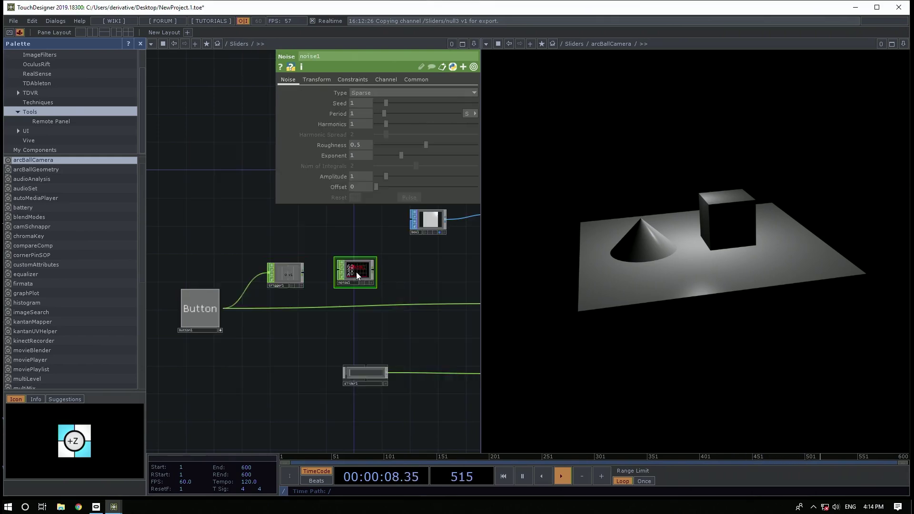
pyautogui.click(417, 79)
pyautogui.click(366, 92)
pyautogui.moveTo(403, 281); pyautogui.dragTo(341, 252)
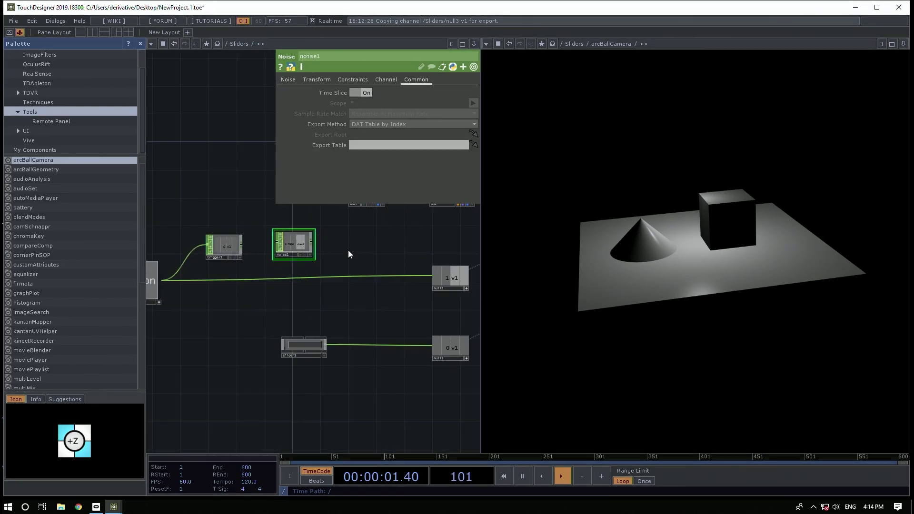
# Set the Noise CHOP's Offset and Amplitude to 0.5 each
pyautogui.click(283, 81)
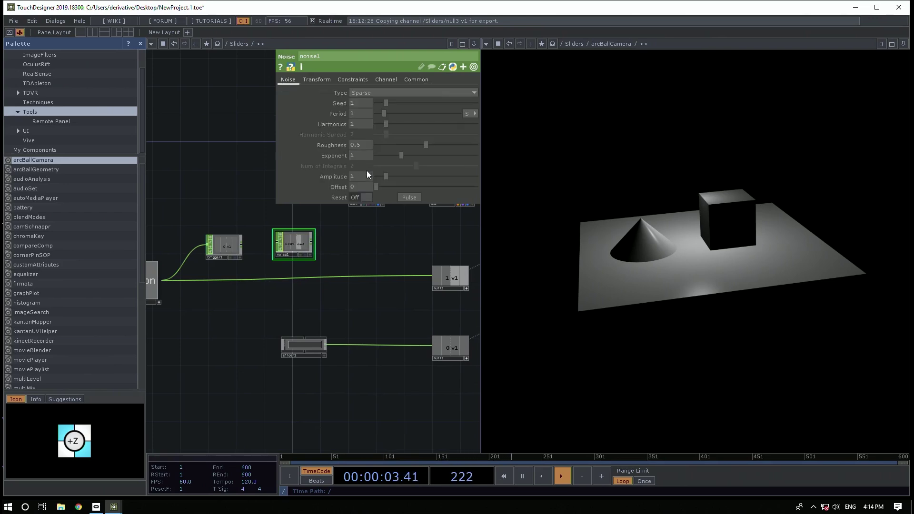
pyautogui.write('.5')
pyautogui.press('Return')
pyautogui.click(353, 177)
pyautogui.write('.5')
pyautogui.press('Return')
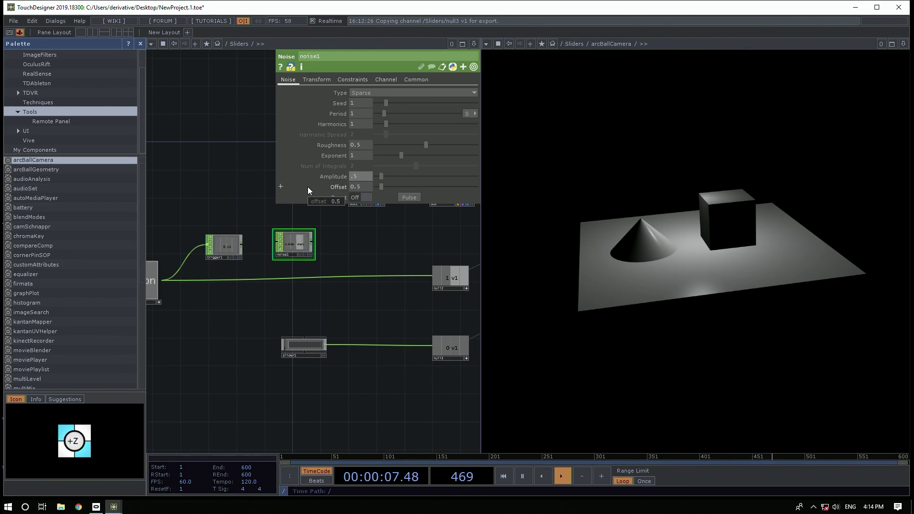
pyautogui.scroll(5, 290, 245)
pyautogui.scroll(-5, 400, 273)
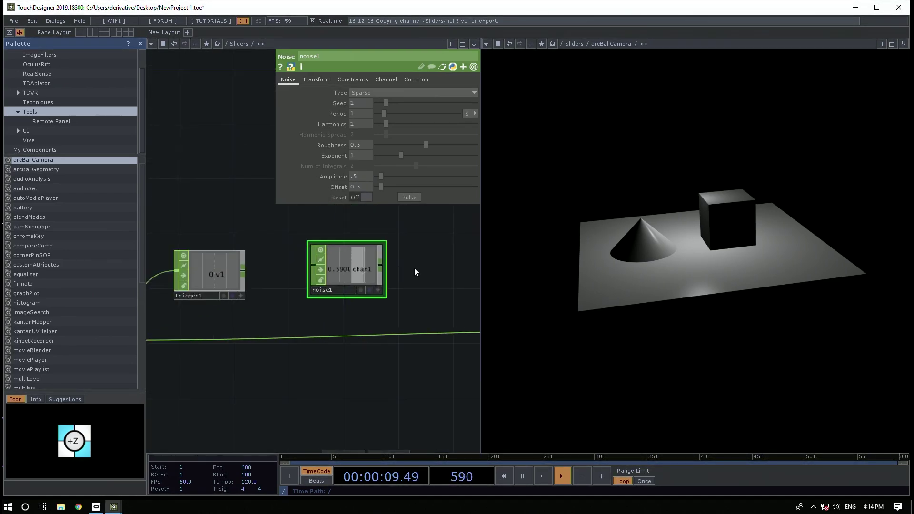
pyautogui.click(301, 288)
pyautogui.write('tr')
pyautogui.click(529, 343)
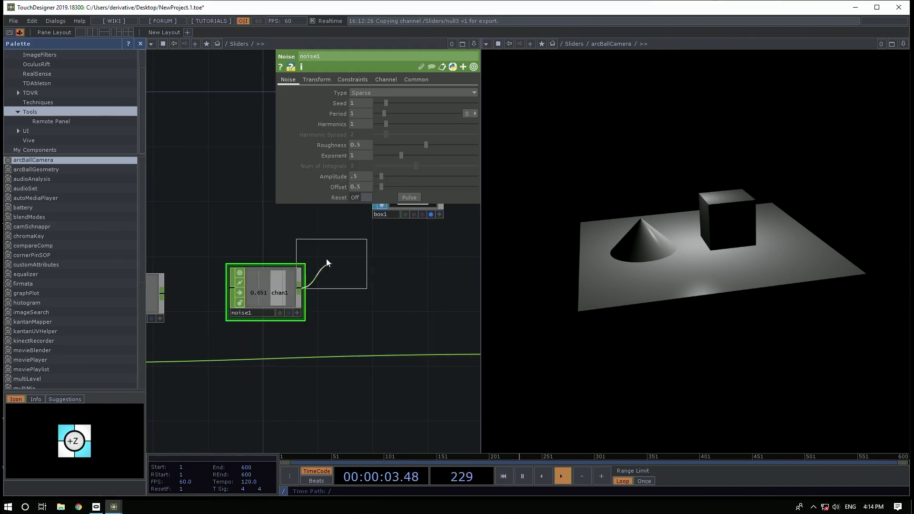
pyautogui.click(385, 271)
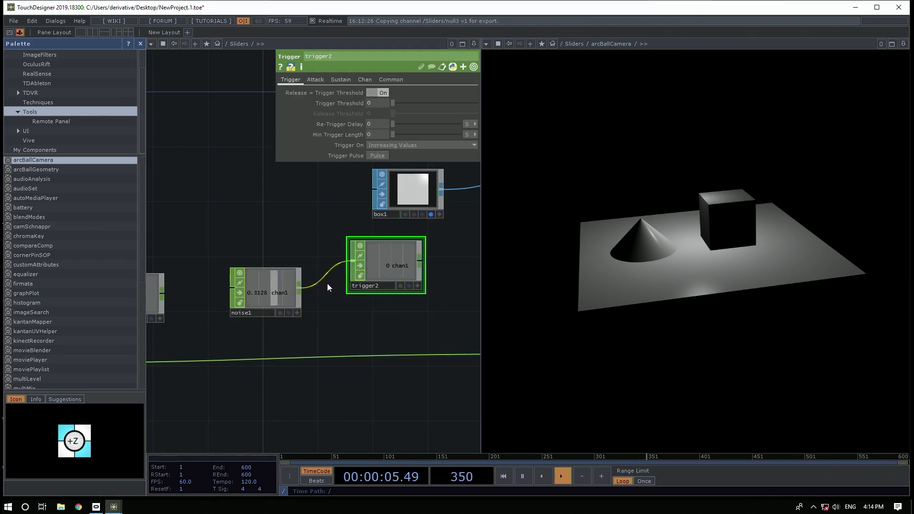
pyautogui.press('Delete')
# Wire a Trail CHOP from the Noise CHOP's output and set the noise Period to 0.08
pyautogui.click(300, 288)
pyautogui.write('tra')
pyautogui.click(465, 329)
pyautogui.click(410, 276)
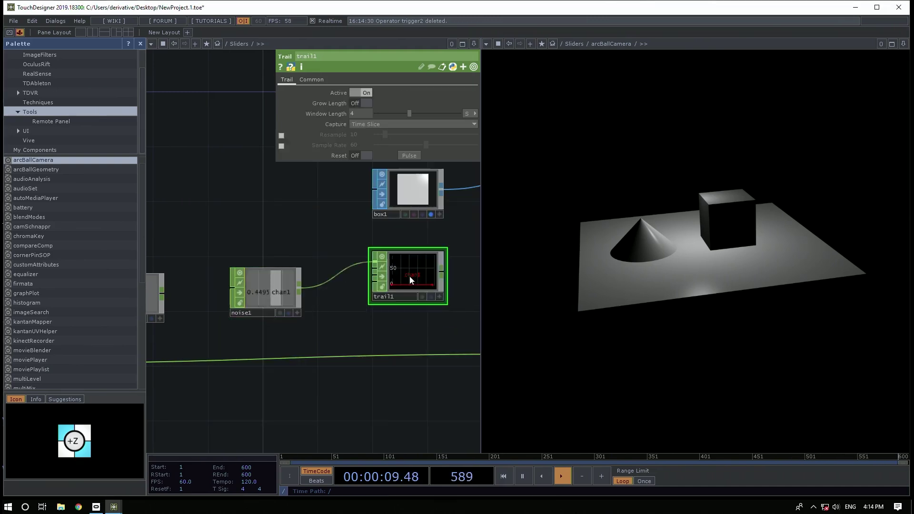
pyautogui.click(270, 290)
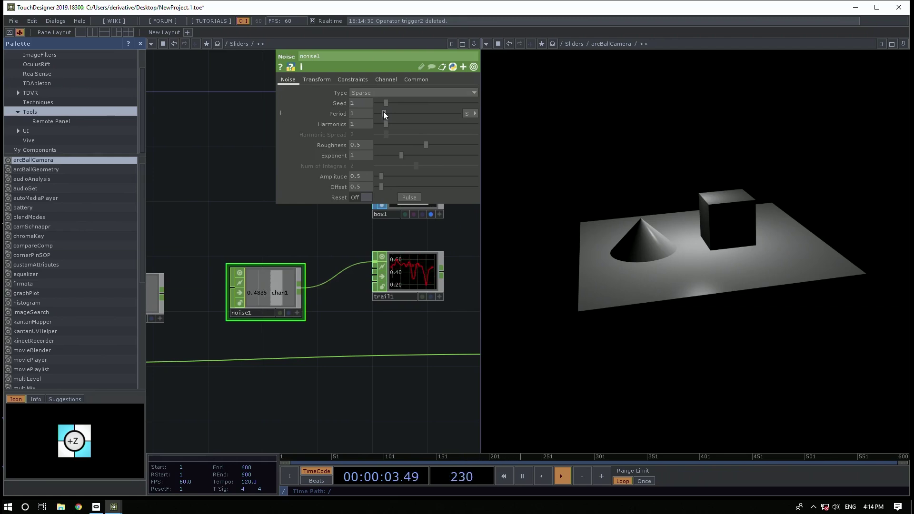
pyautogui.moveTo(382, 112); pyautogui.dragTo(376, 113)
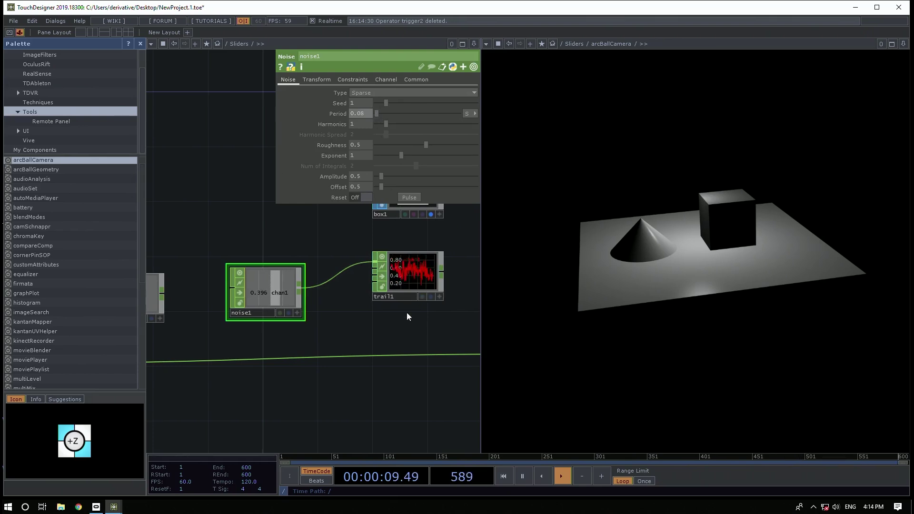
# Drive the Noise CHOP's Amplitude with a CHOP reference to the Trigger CHOP's v1 channel
pyautogui.scroll(-4, 316, 307)
pyautogui.scroll(2, 323, 353)
pyautogui.moveTo(289, 329); pyautogui.dragTo(385, 324)
pyautogui.moveTo(259, 353); pyautogui.dragTo(305, 351)
pyautogui.scroll(-3, 302, 349)
pyautogui.click(208, 325)
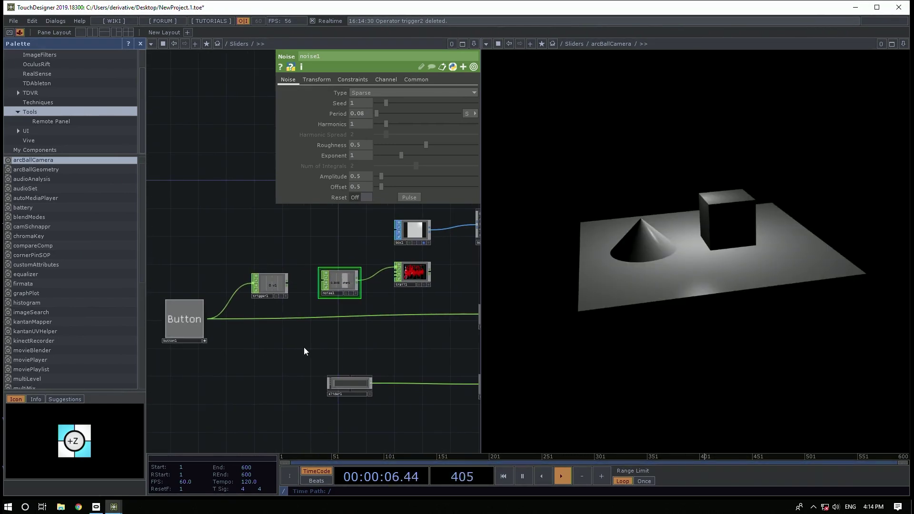
pyautogui.click(181, 326)
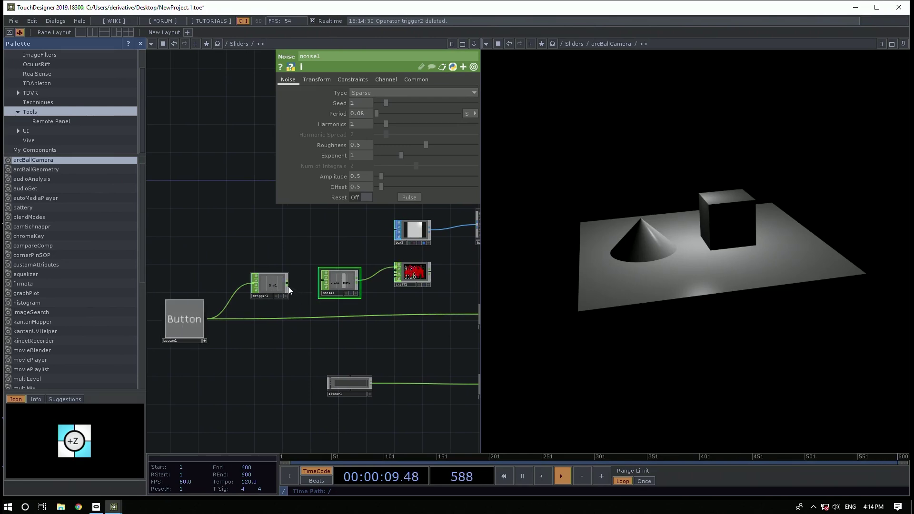
pyautogui.moveTo(275, 294); pyautogui.dragTo(359, 177)
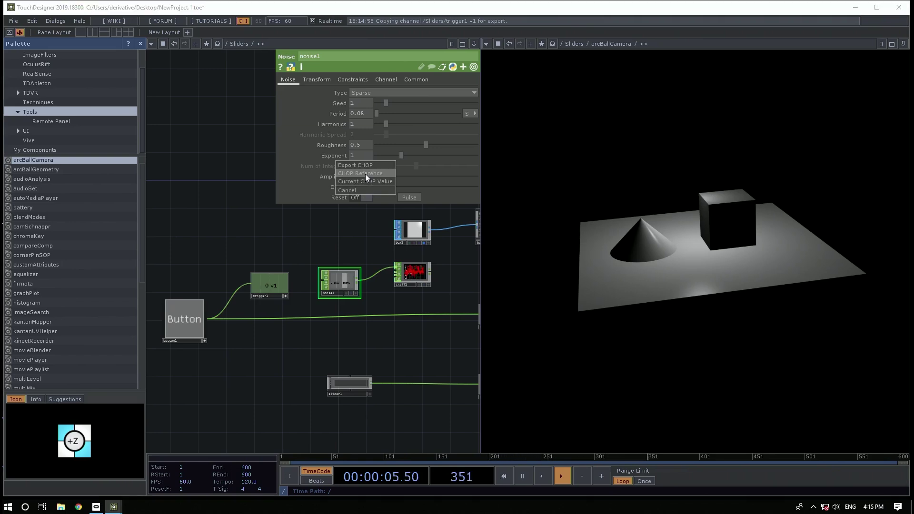
pyautogui.click(365, 173)
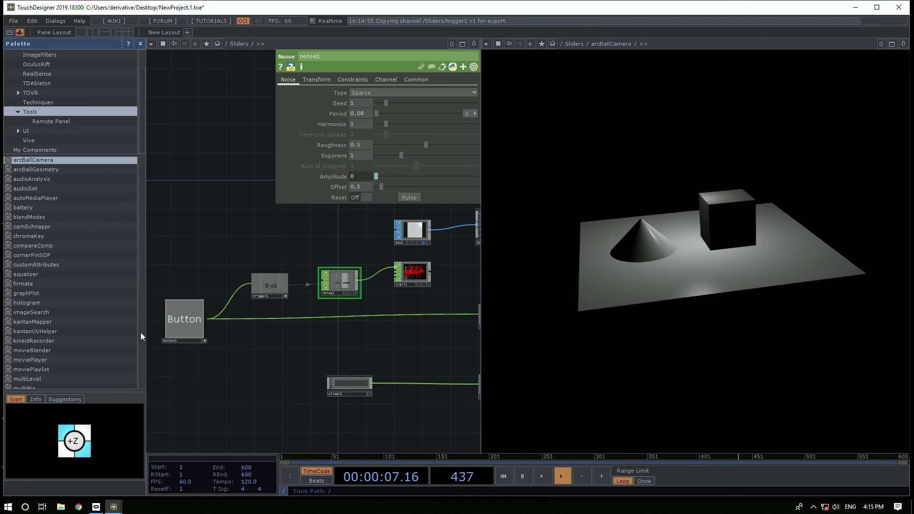
# Toggle the button COMP several times and examine how the Trigger and Noise CHOPs respond
pyautogui.click(193, 323)
pyautogui.scroll(5, 444, 284)
pyautogui.scroll(-4, 362, 253)
pyautogui.scroll(-3, 298, 212)
pyautogui.click(195, 282)
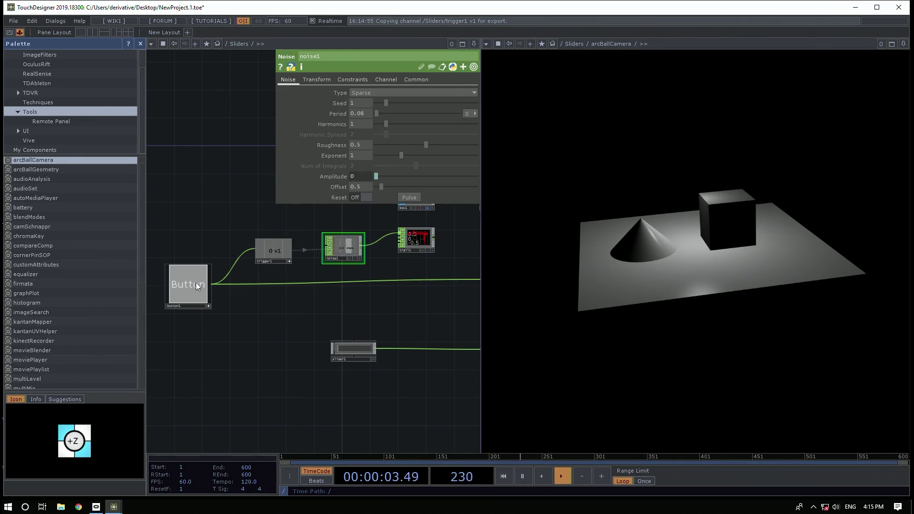
pyautogui.scroll(5, 426, 254)
pyautogui.scroll(-1, 425, 255)
pyautogui.scroll(-4, 425, 255)
pyautogui.moveTo(278, 220); pyautogui.dragTo(330, 220)
pyautogui.moveTo(201, 234); pyautogui.dragTo(240, 237)
pyautogui.scroll(-2, 240, 237)
pyautogui.scroll(-1, 240, 237)
pyautogui.click(195, 295)
pyautogui.scroll(2, 264, 288)
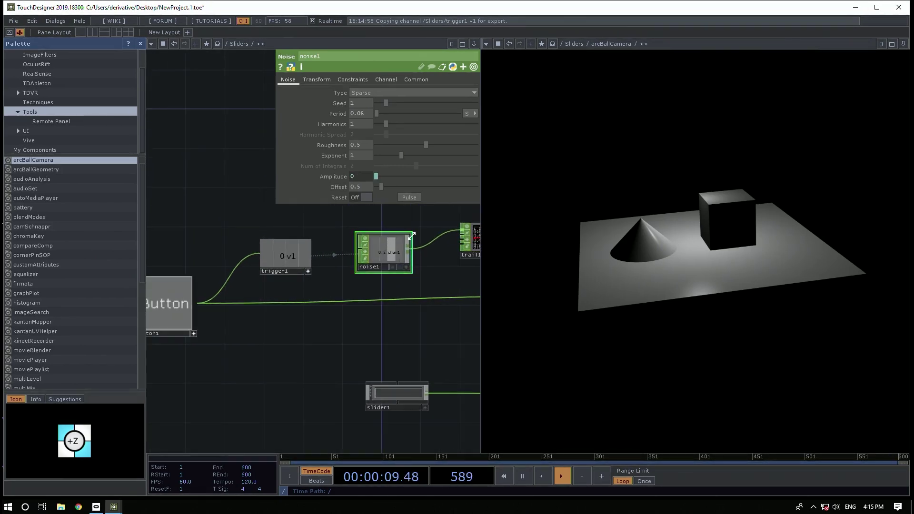
# Move the Trail CHOP farther up and away from the Noise CHOP and toggle the button once more
pyautogui.moveTo(438, 264); pyautogui.dragTo(348, 263)
pyautogui.moveTo(390, 239); pyautogui.dragTo(405, 216)
pyautogui.scroll(-3, 434, 272)
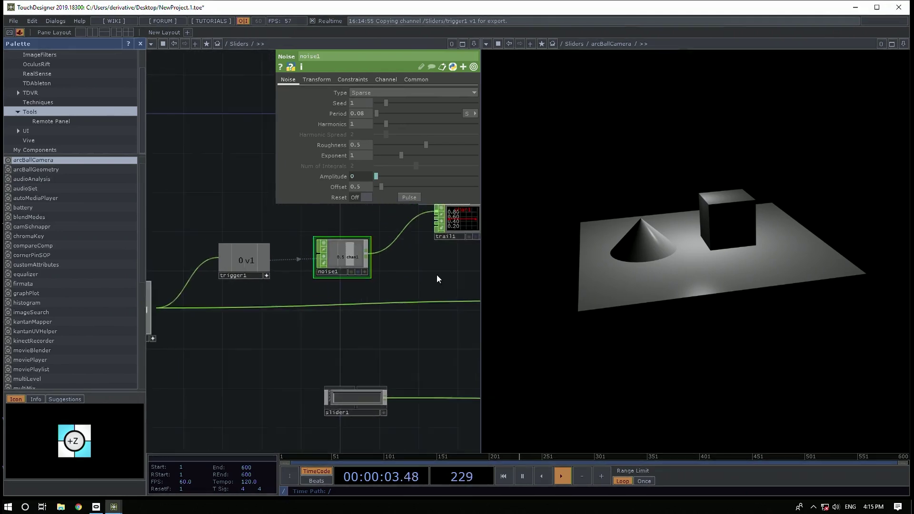
pyautogui.click(222, 309)
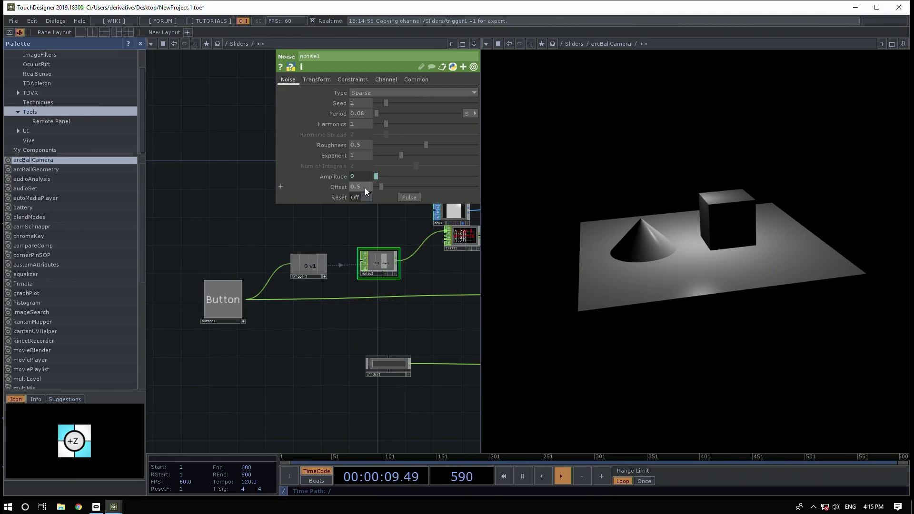
pyautogui.moveTo(440, 274); pyautogui.dragTo(393, 274)
pyautogui.moveTo(413, 242); pyautogui.dragTo(430, 243)
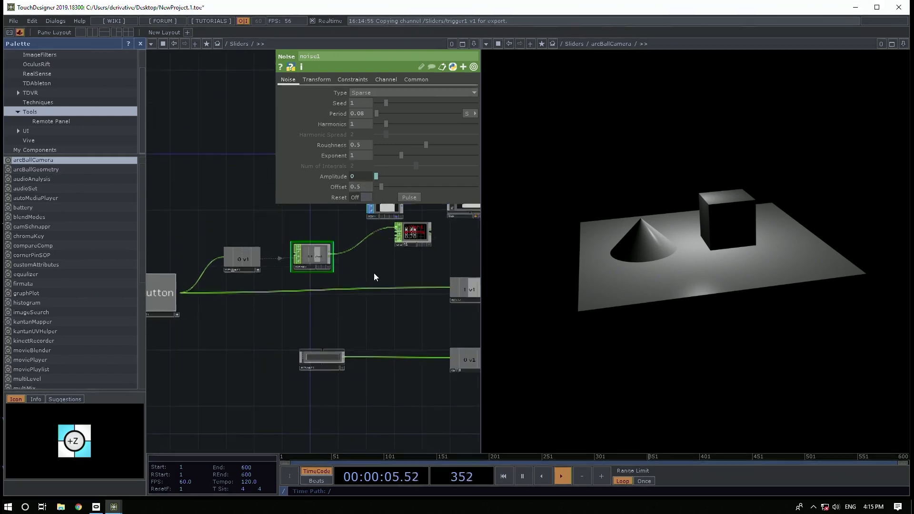
# Add a Math CHOP beside the Noise CHOP and wire the noise and the button output into it
pyautogui.press('Tab')
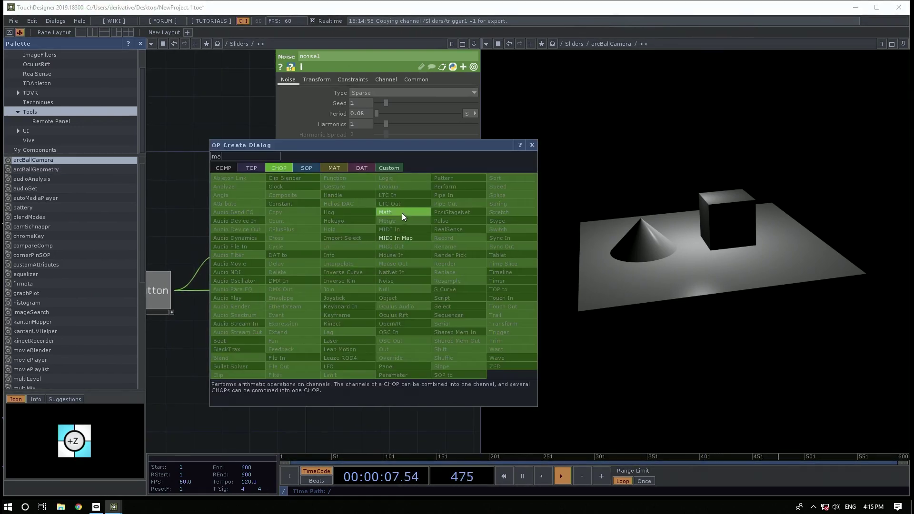
pyautogui.click(402, 213)
pyautogui.click(374, 288)
pyautogui.moveTo(327, 253); pyautogui.dragTo(357, 278)
pyautogui.moveTo(174, 290); pyautogui.dragTo(386, 275)
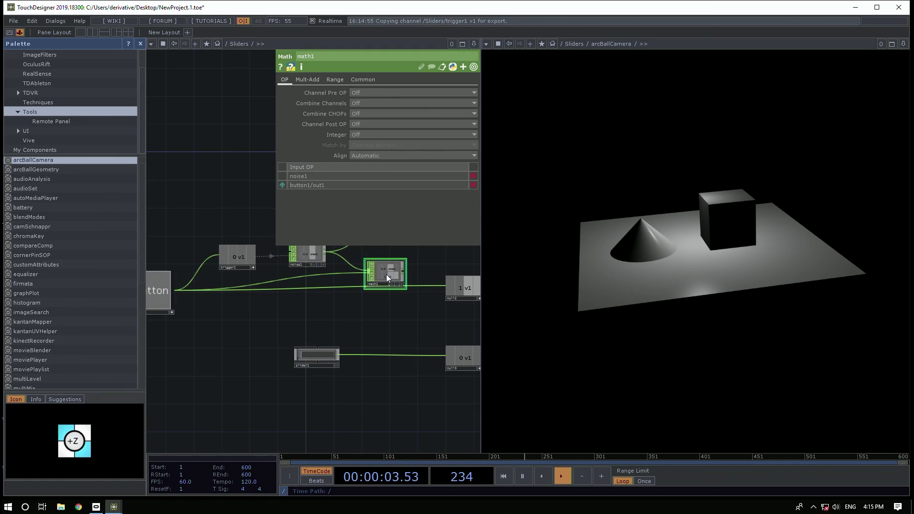
# Set the Math CHOP's Combine CHOPs to Multiply and wire its output into the null that drives light1
pyautogui.click(354, 113)
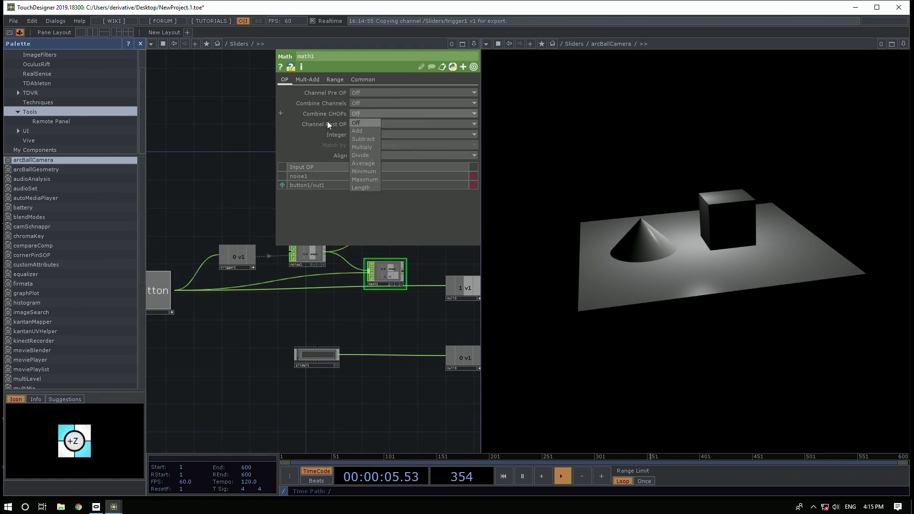
pyautogui.click(358, 145)
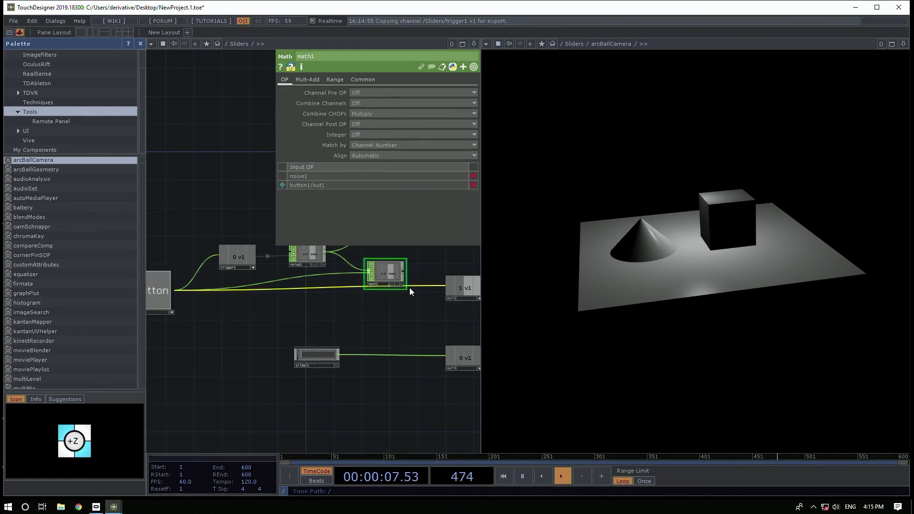
pyautogui.moveTo(403, 272); pyautogui.dragTo(449, 287)
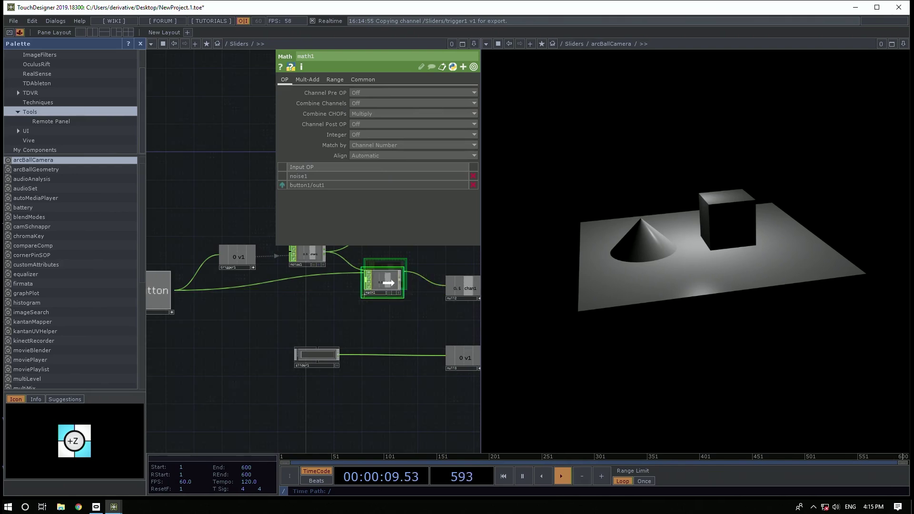
pyautogui.moveTo(167, 281); pyautogui.dragTo(205, 283)
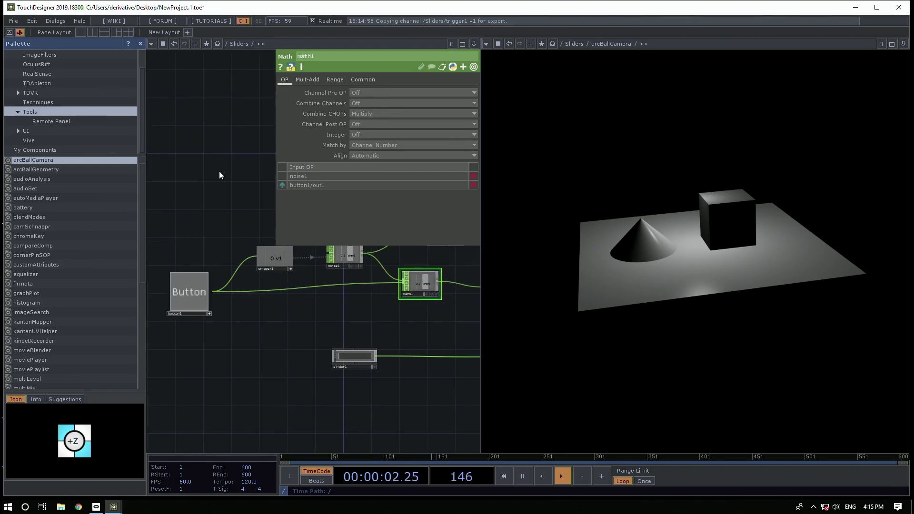
pyautogui.moveTo(219, 176); pyautogui.dragTo(186, 200)
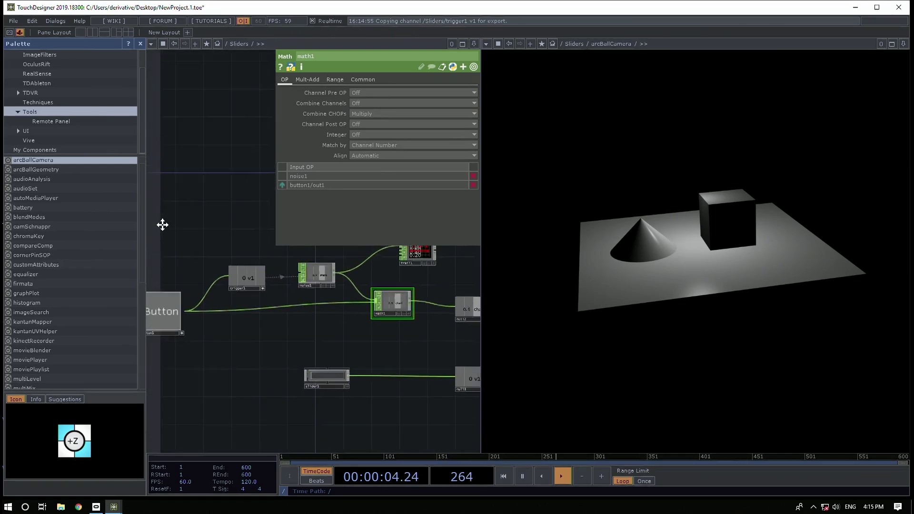
# Toggle the button COMP repeatedly and examine the multiplied signal coming out of the Math CHOP
pyautogui.moveTo(248, 223); pyautogui.dragTo(311, 223)
pyautogui.click(219, 322)
pyautogui.click(219, 322)
pyautogui.click(219, 310)
pyautogui.click(236, 313)
pyautogui.click(236, 313)
pyautogui.click(222, 322)
pyautogui.click(216, 331)
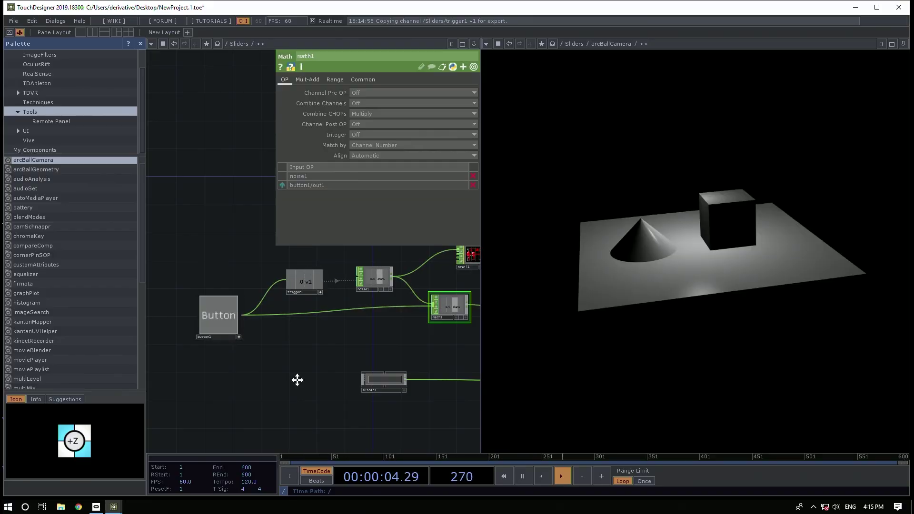
pyautogui.moveTo(300, 381); pyautogui.dragTo(249, 375)
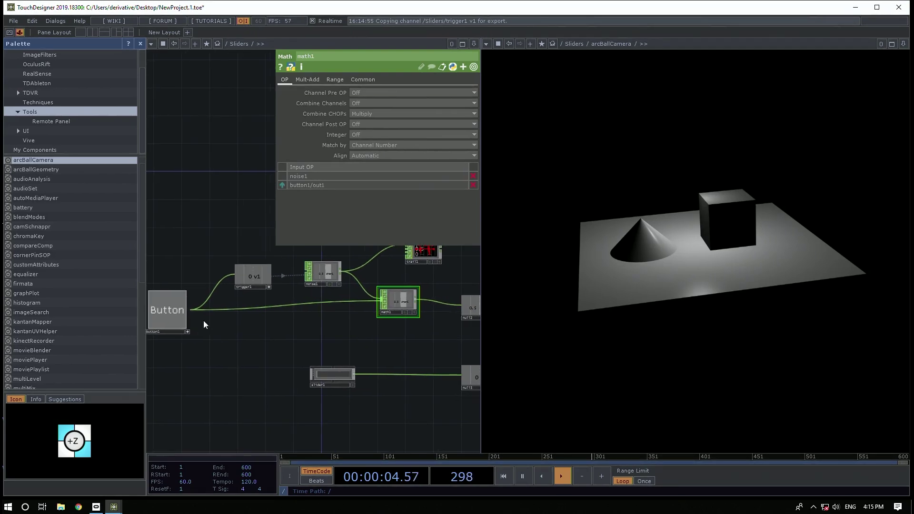
pyautogui.click(170, 311)
# Change light1's Dimmer expression to op('null2')['chan1']
pyautogui.moveTo(251, 336)
pyautogui.mouseDown()
pyautogui.moveTo(239, 341)
pyautogui.moveTo(247, 343)
pyautogui.mouseUp()
pyautogui.scroll(-4, 247, 343)
pyautogui.scroll(1, 267, 315)
pyautogui.moveTo(381, 307); pyautogui.dragTo(316, 303)
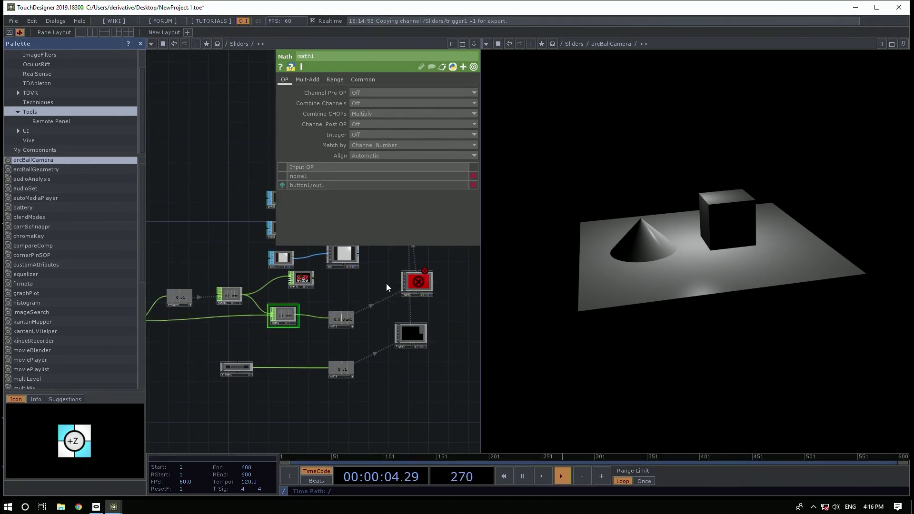
pyautogui.moveTo(370, 280); pyautogui.dragTo(324, 300)
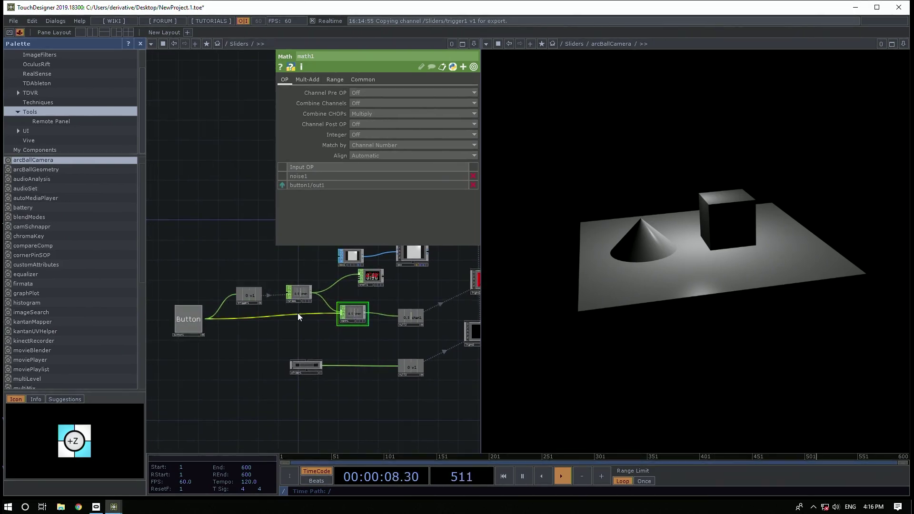
pyautogui.scroll(2, 301, 312)
pyautogui.scroll(-1, 186, 317)
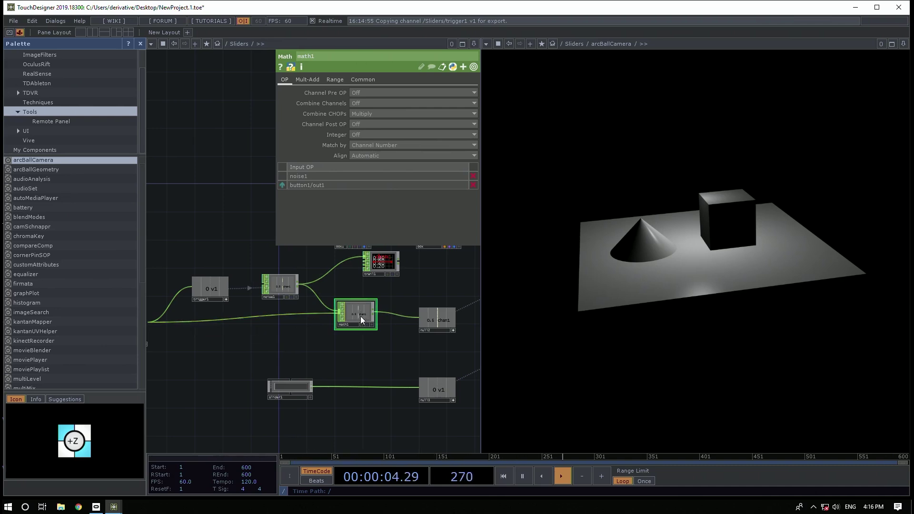
pyautogui.moveTo(422, 287); pyautogui.dragTo(197, 320)
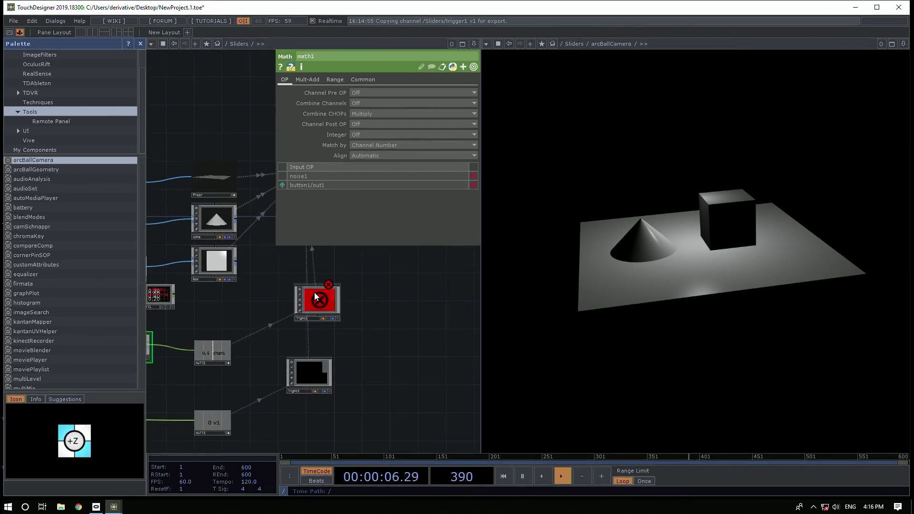
pyautogui.click(314, 292)
pyautogui.click(347, 103)
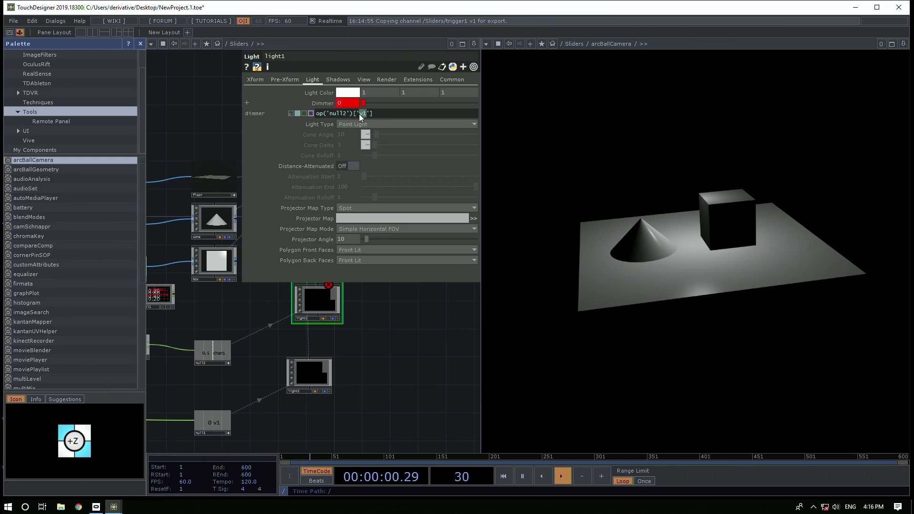
pyautogui.doubleClick(359, 114)
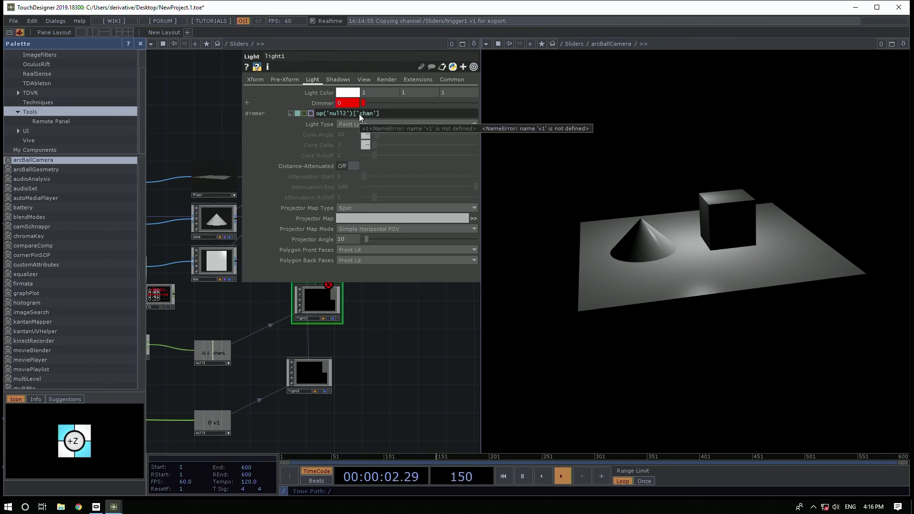
pyautogui.press('Return')
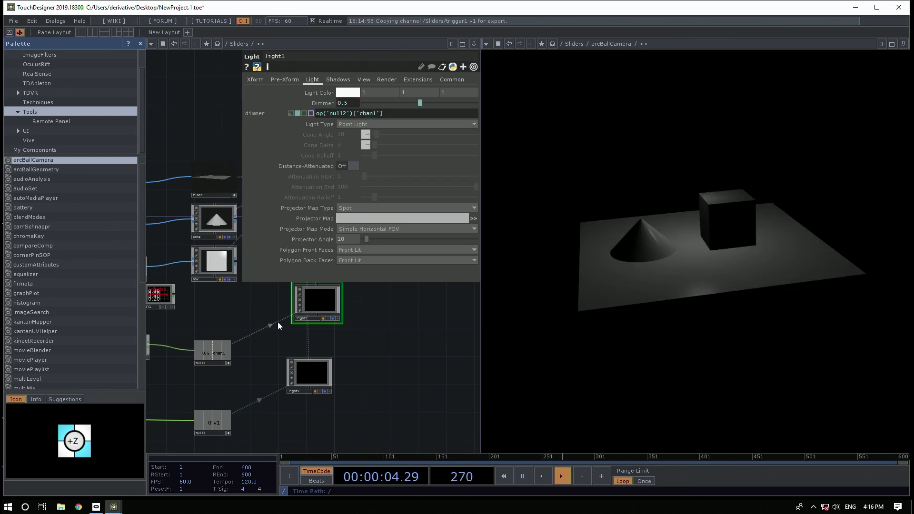
# Inspect the Math CHOP's output and toggle the button to check its effect on light1's Dimmer
pyautogui.moveTo(280, 321); pyautogui.dragTo(415, 304)
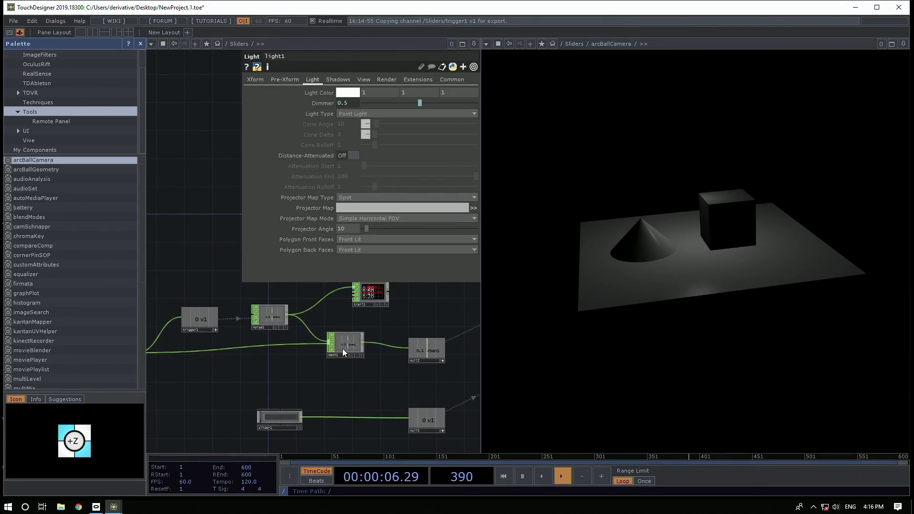
pyautogui.scroll(4, 342, 348)
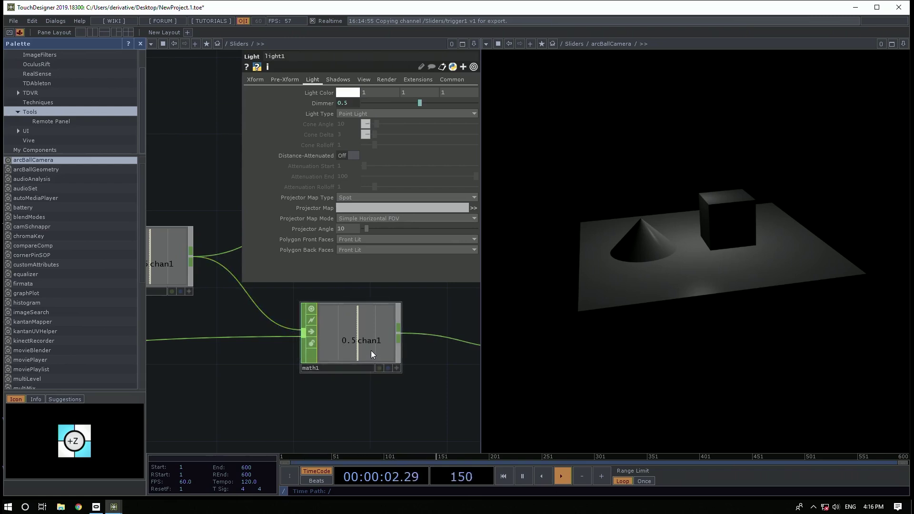
pyautogui.scroll(-10, 370, 351)
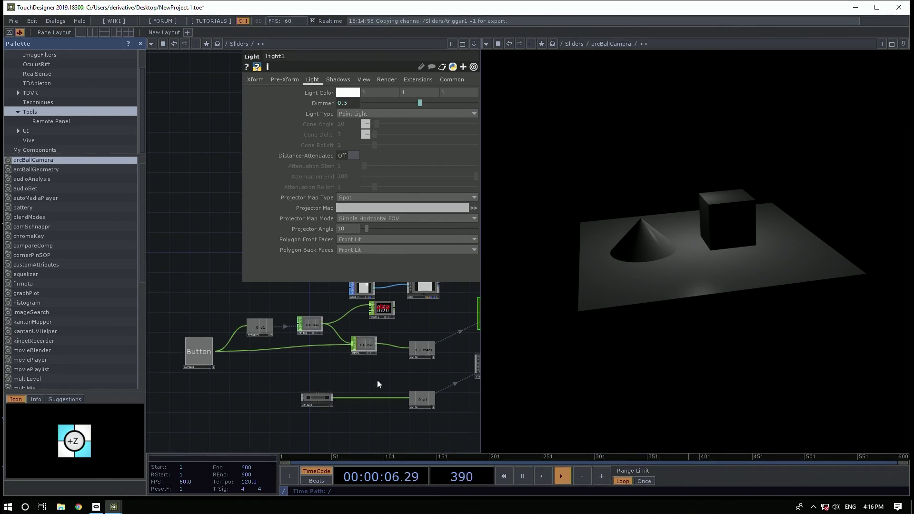
pyautogui.click(199, 352)
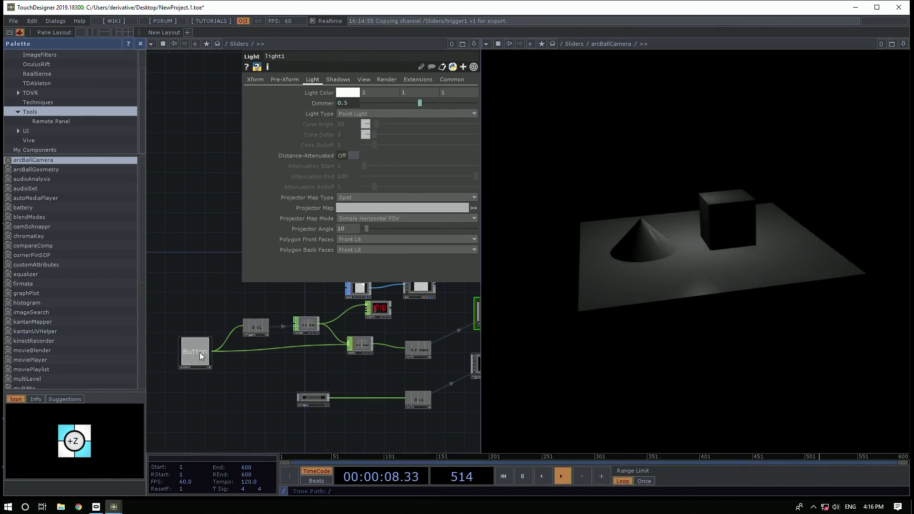
pyautogui.click(193, 350)
pyautogui.click(191, 357)
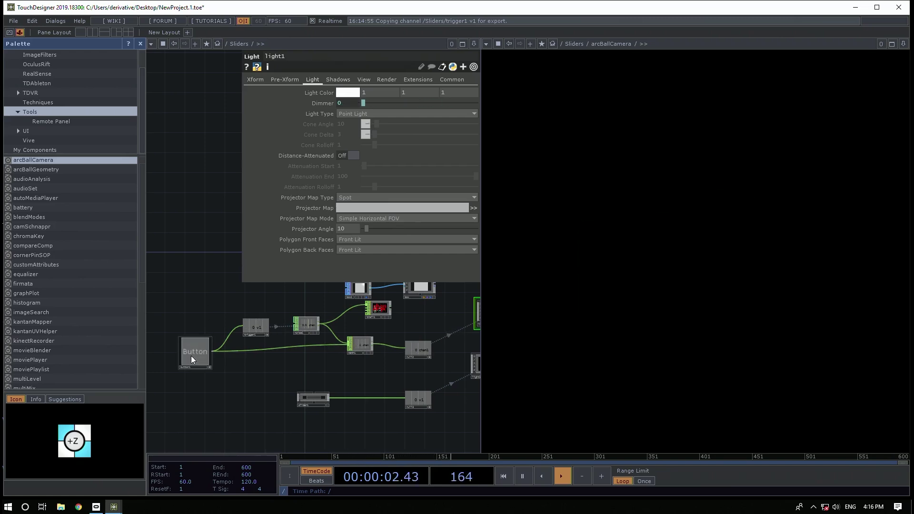
pyautogui.moveTo(222, 382); pyautogui.dragTo(204, 327)
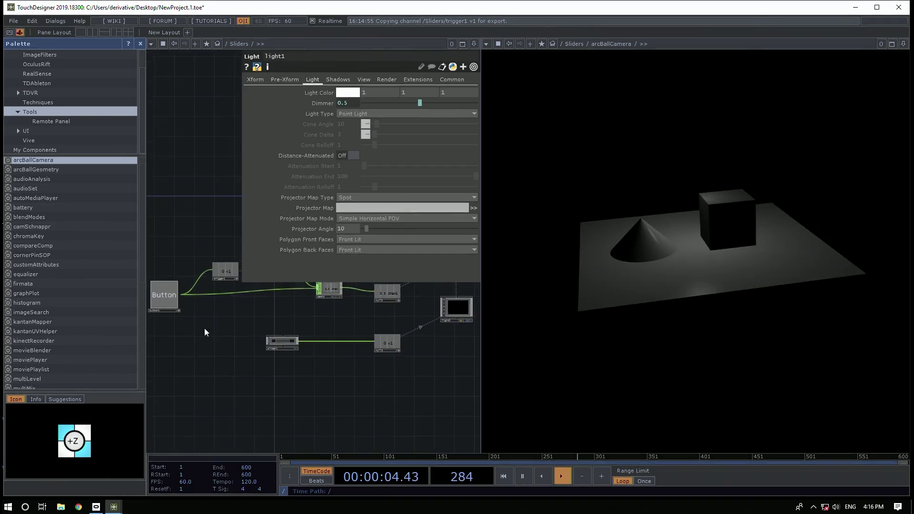
# Hide the parameter window and toggle the button repeatedly to examine the light in the rendered scene
pyautogui.press('p')
pyautogui.scroll(-3, 214, 329)
pyautogui.click(194, 314)
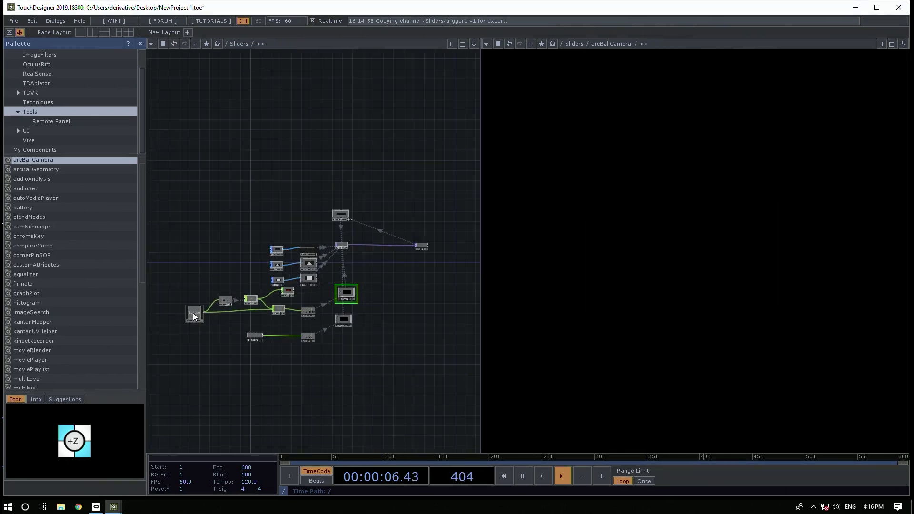
pyautogui.click(194, 316)
pyautogui.click(194, 316)
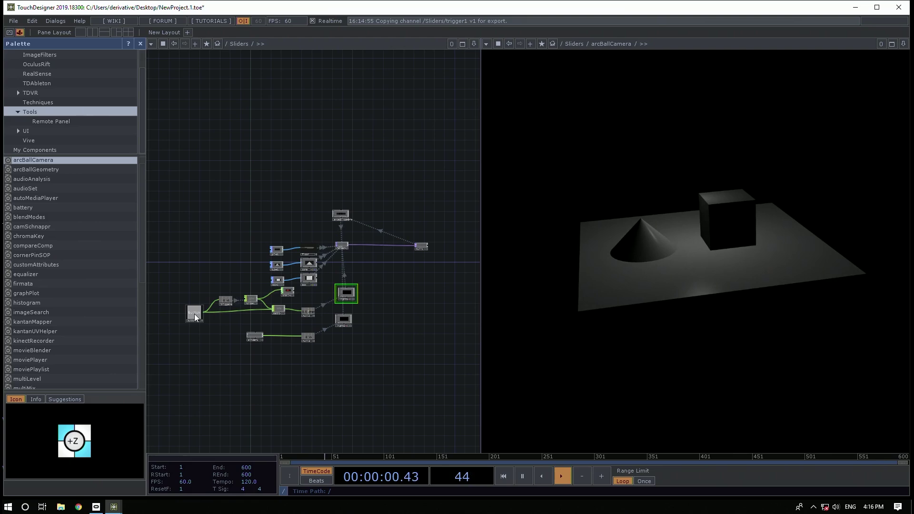
pyautogui.click(194, 316)
pyautogui.click(195, 317)
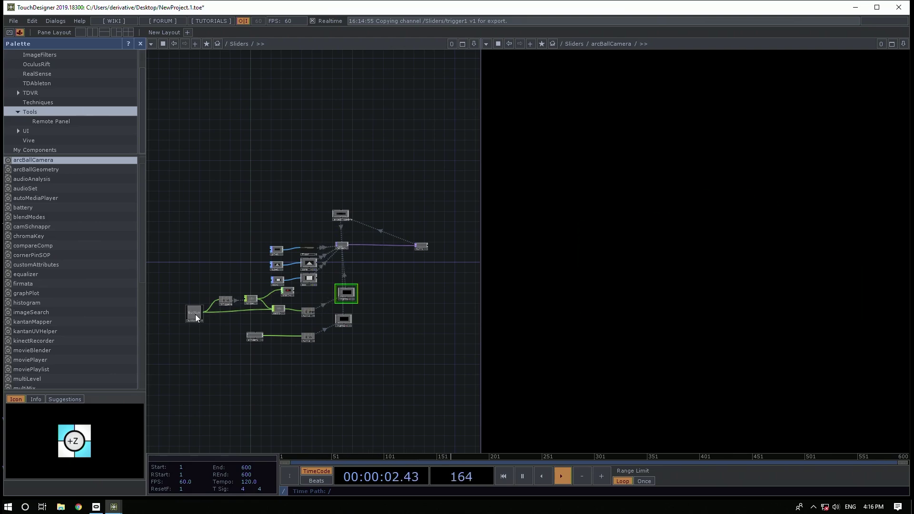
pyautogui.click(194, 316)
# Move the slider COMP beneath the button COMP and close the Palette
pyautogui.moveTo(212, 351); pyautogui.dragTo(234, 313)
pyautogui.scroll(8, 251, 299)
pyautogui.moveTo(323, 240); pyautogui.dragTo(448, 241)
pyautogui.moveTo(386, 252); pyautogui.dragTo(289, 287)
pyautogui.click(291, 195)
pyautogui.click(293, 196)
pyautogui.moveTo(346, 322); pyautogui.dragTo(293, 337)
pyautogui.click(139, 44)
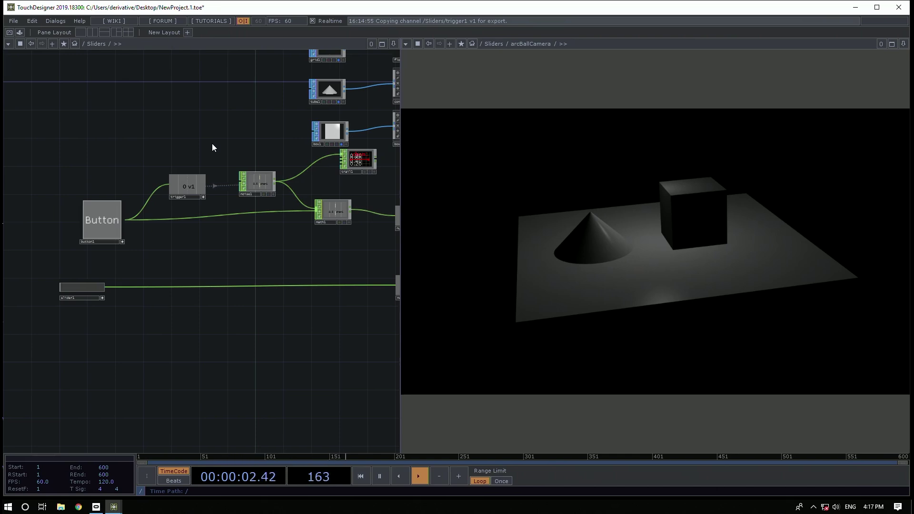
# Add a Trail CHOP below the slider COMP and connect the slider's output to it
pyautogui.moveTo(142, 369); pyautogui.dragTo(198, 327)
pyautogui.press('Tab')
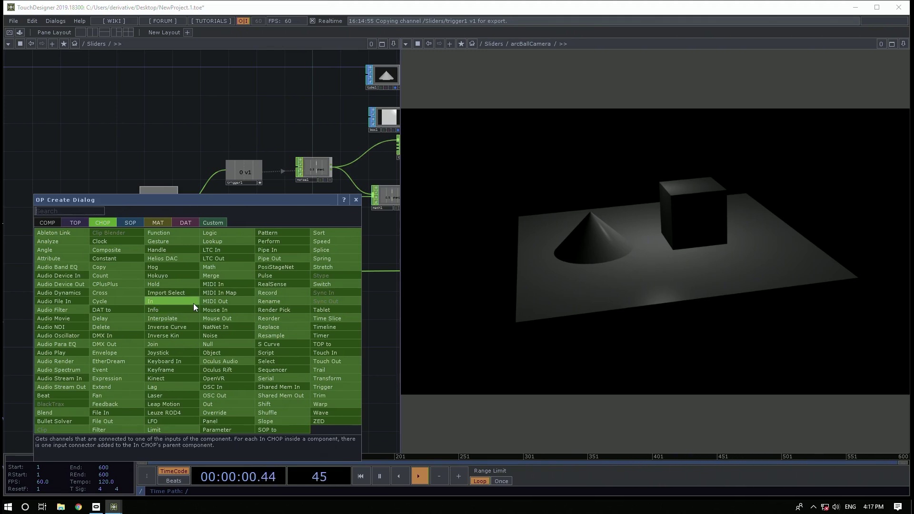
pyautogui.press('Escape')
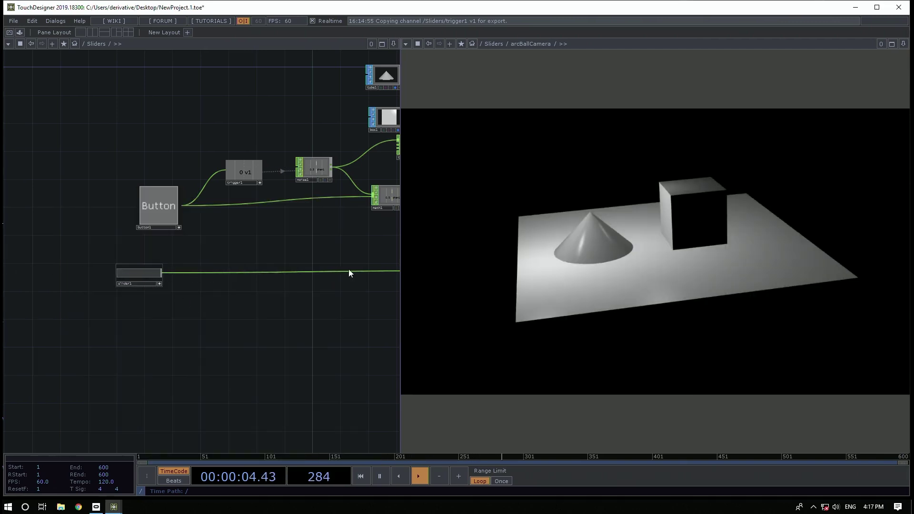
pyautogui.moveTo(187, 327); pyautogui.dragTo(184, 303)
pyautogui.press('Tab')
pyautogui.write('tra')
pyautogui.click(309, 344)
pyautogui.click(219, 328)
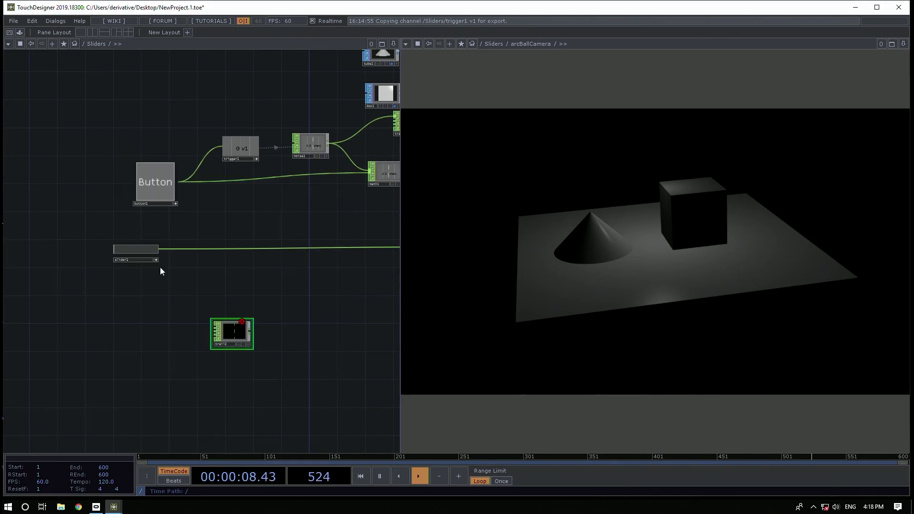
pyautogui.moveTo(160, 249); pyautogui.dragTo(217, 333)
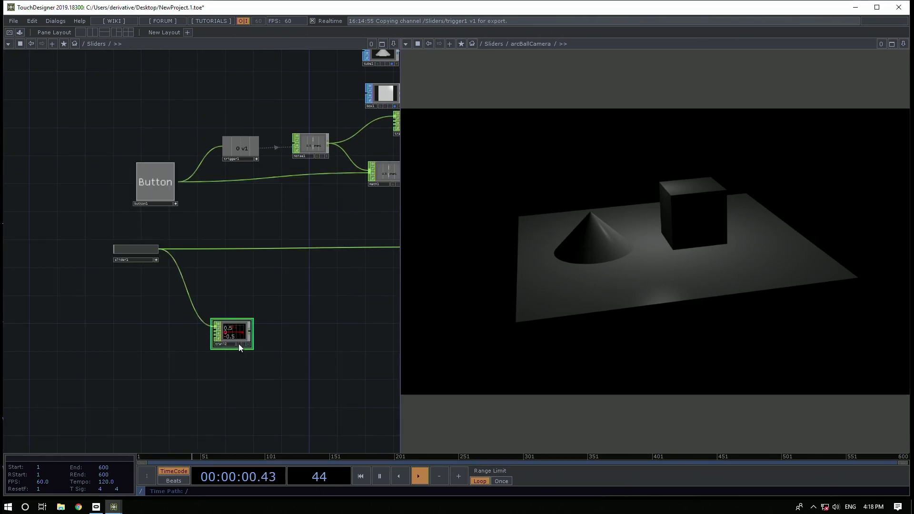
# Move the slider back and forth and examine how the Trail CHOP graphs its value
pyautogui.scroll(4, 239, 347)
pyautogui.scroll(-4, 128, 256)
pyautogui.moveTo(53, 190); pyautogui.dragTo(24, 181)
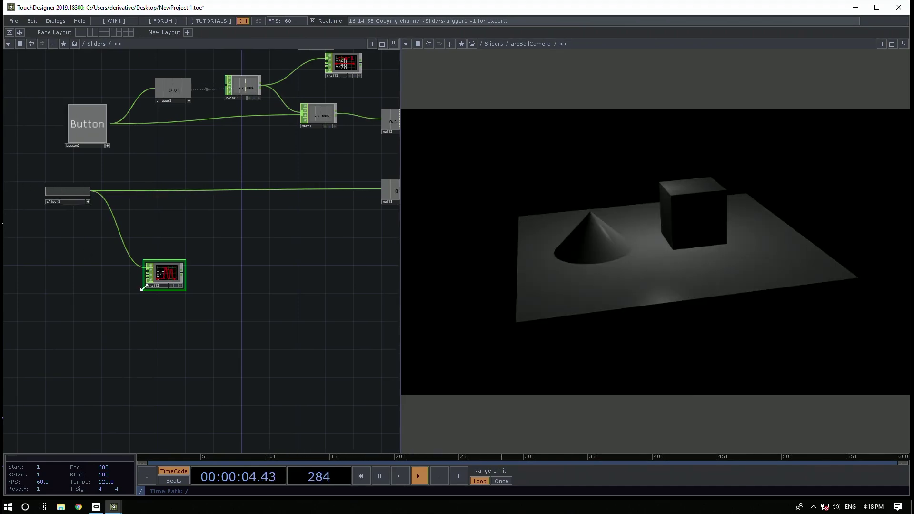
pyautogui.scroll(5, 143, 287)
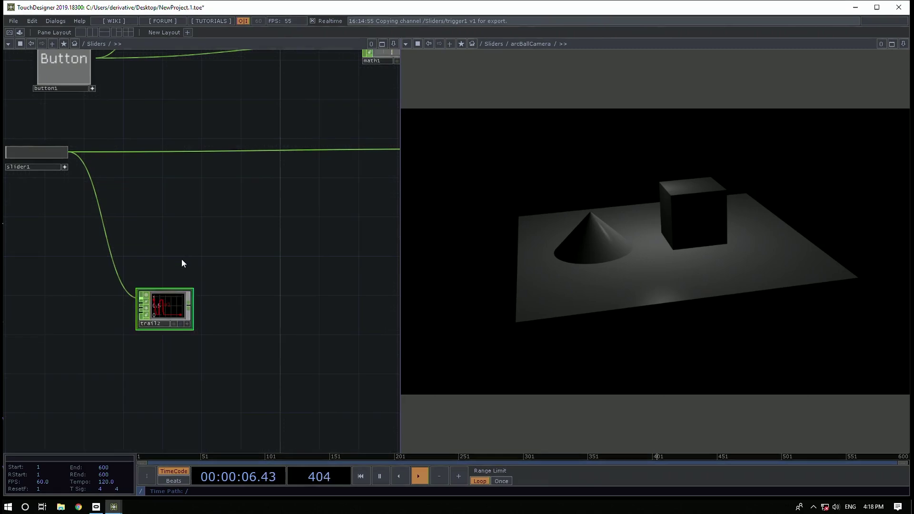
# Add a Record CHOP above the new Trail CHOP and connect the slider COMP's output to it
pyautogui.press('Tab')
pyautogui.write('re')
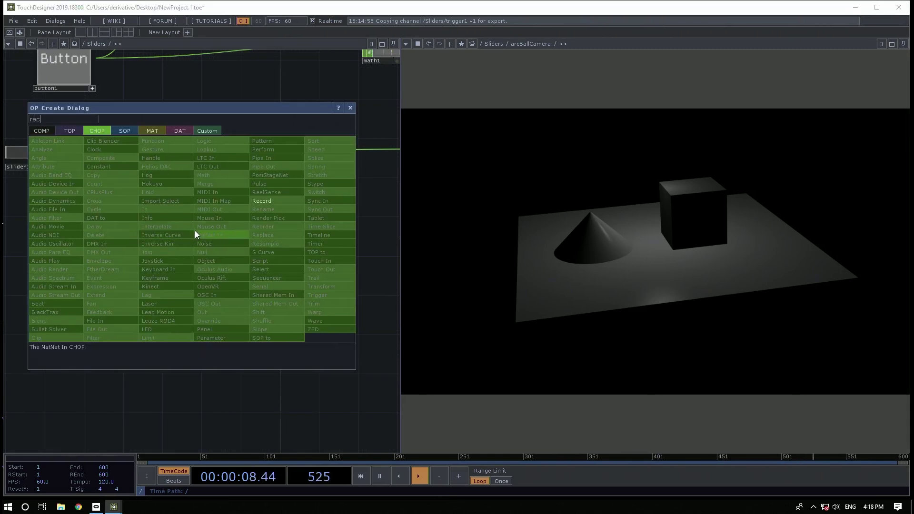
pyautogui.click(259, 202)
pyautogui.click(169, 242)
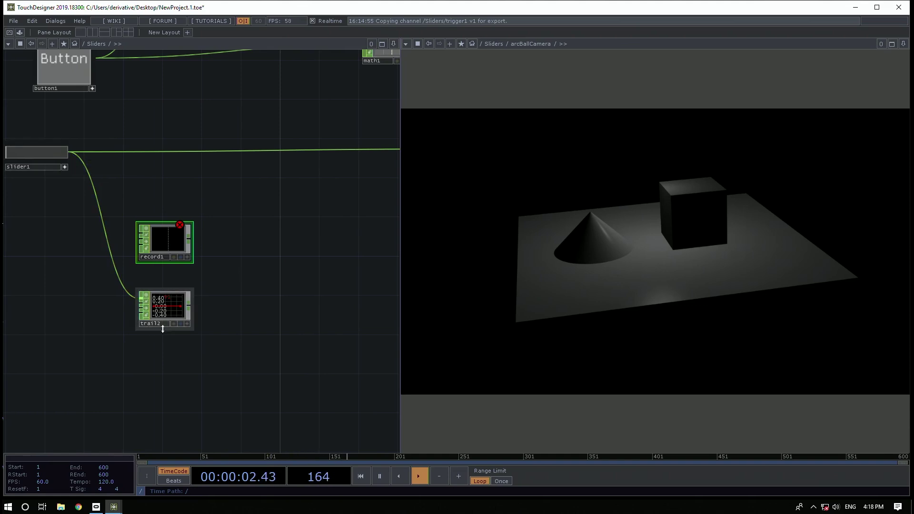
pyautogui.moveTo(33, 154)
pyautogui.mouseDown()
pyautogui.moveTo(61, 153)
pyautogui.moveTo(21, 151)
pyautogui.moveTo(40, 152)
pyautogui.mouseUp()
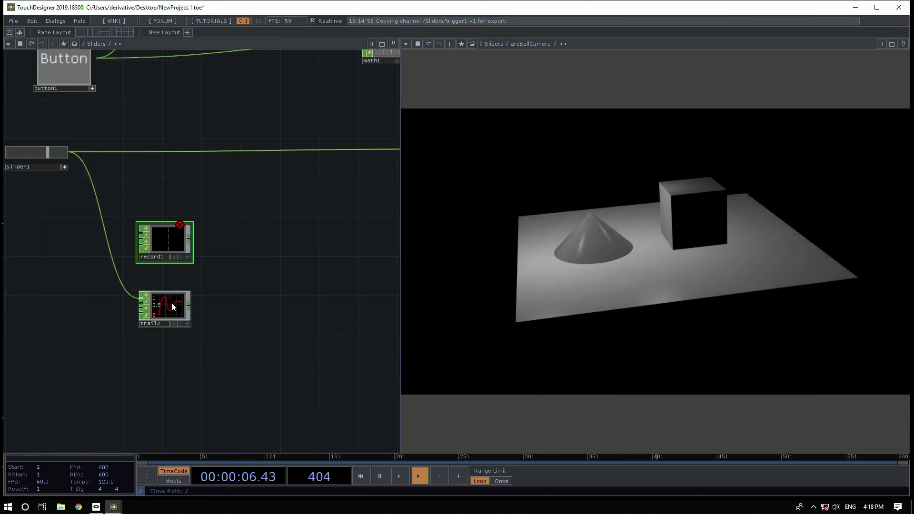
pyautogui.scroll(3, 171, 302)
pyautogui.scroll(-3, 159, 310)
pyautogui.moveTo(23, 149); pyautogui.dragTo(133, 233)
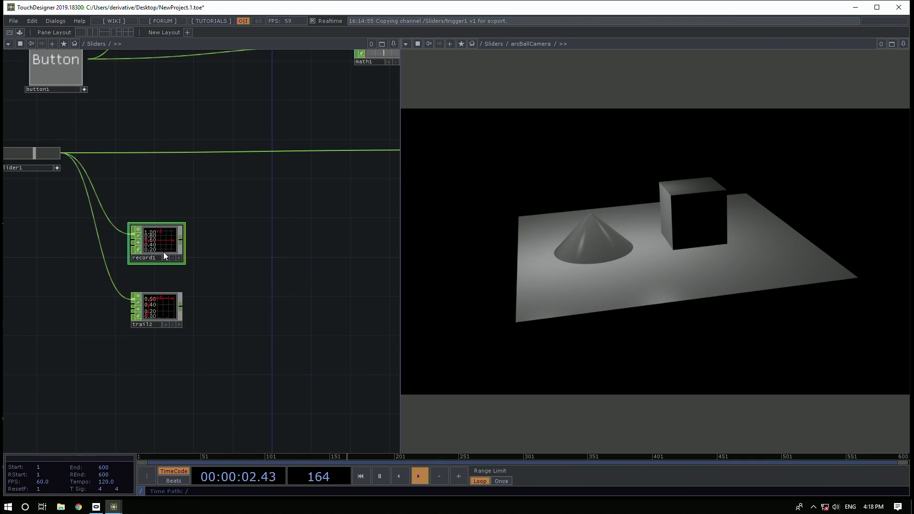
# Show the Record CHOP's parameters and move the Trail CHOP farther down to free space beneath the Record CHOP
pyautogui.press('p')
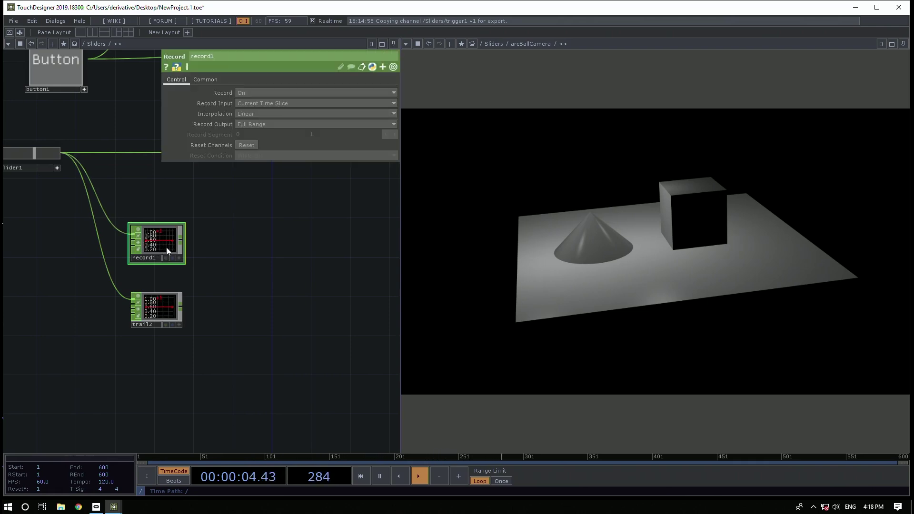
pyautogui.moveTo(278, 283); pyautogui.dragTo(298, 318)
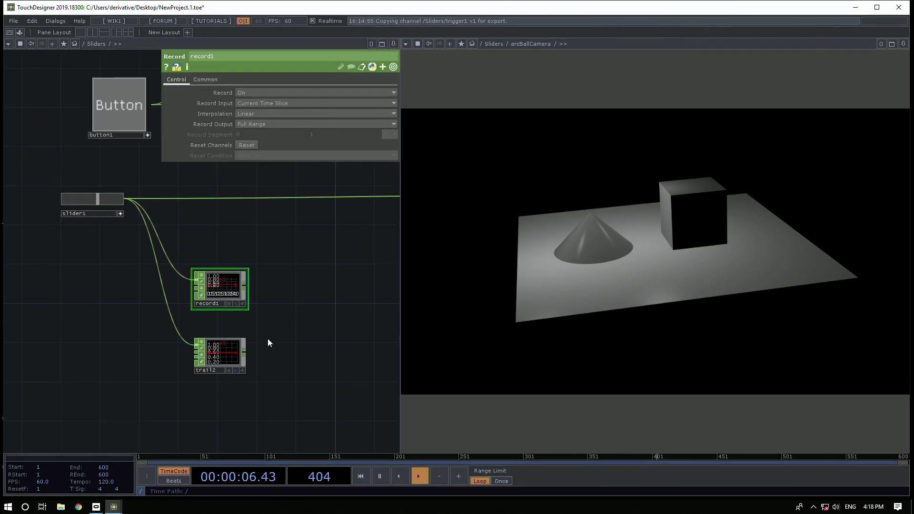
pyautogui.moveTo(222, 365); pyautogui.dragTo(212, 416)
pyautogui.moveTo(272, 357); pyautogui.dragTo(276, 325)
# Add a second Button COMP between the Record CHOP and the Trail CHOP
pyautogui.press('Tab')
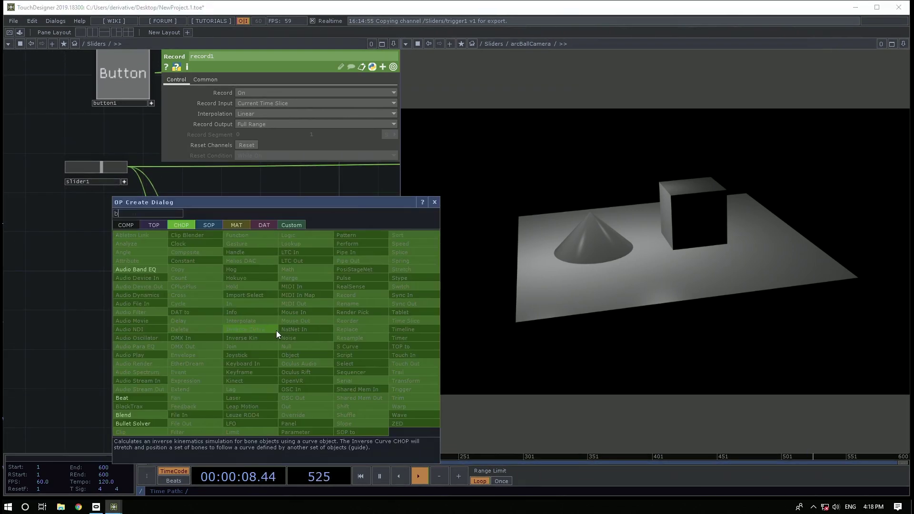
pyautogui.click(118, 226)
pyautogui.write('bu')
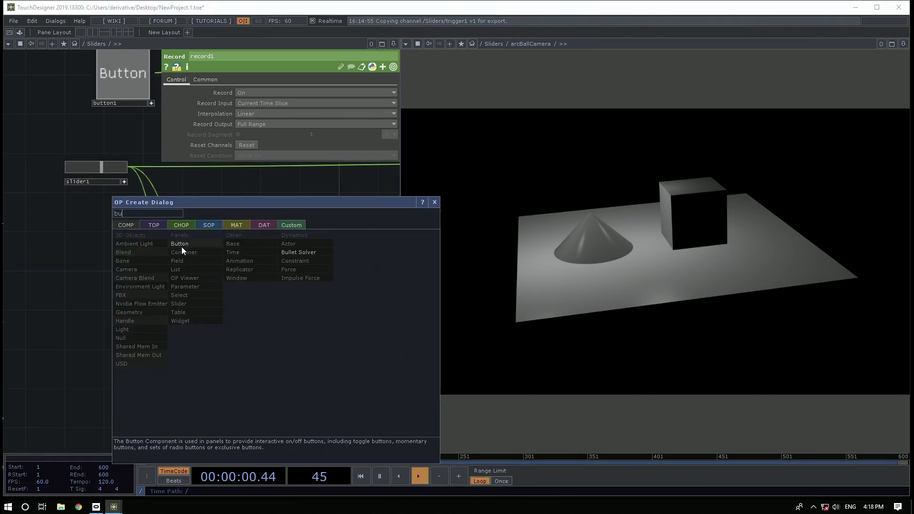
pyautogui.click(181, 246)
pyautogui.click(226, 316)
pyautogui.moveTo(26, 316); pyautogui.dragTo(3, 341)
# Inside the new Button COMP, set the bg Text TOP's text to REC and return to the Sliders network
pyautogui.press('p')
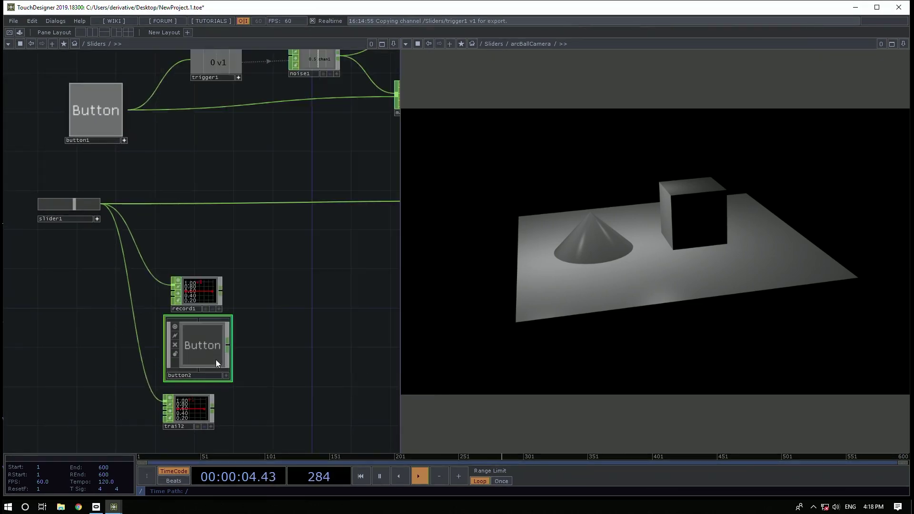
pyautogui.press('i')
pyautogui.click(240, 223)
pyautogui.press('p')
pyautogui.click(290, 144)
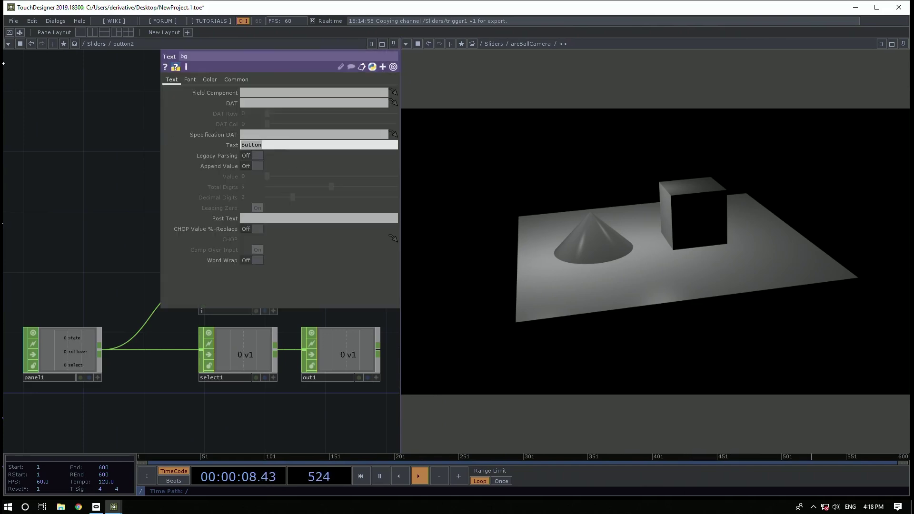
pyautogui.write('R')
pyautogui.click(109, 136)
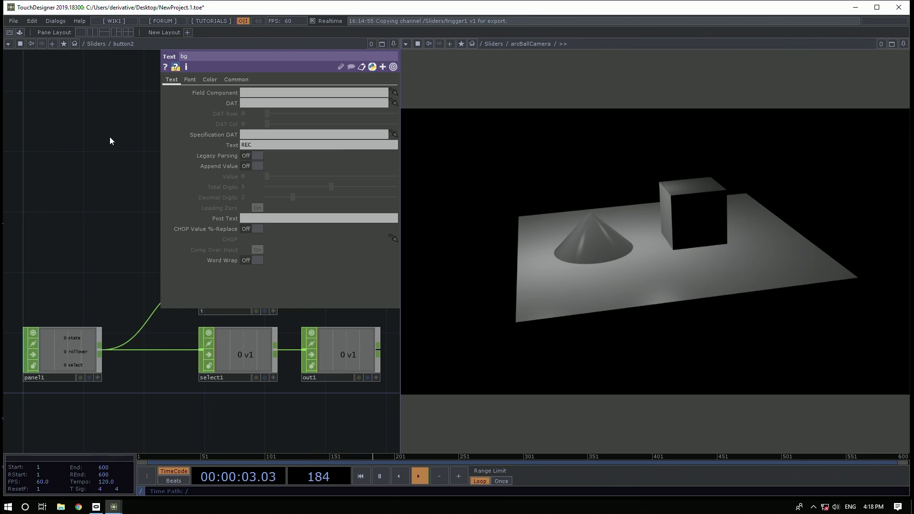
pyautogui.press('p')
pyautogui.moveTo(224, 203); pyautogui.dragTo(226, 216)
pyautogui.press('u')
# Attach a Null CHOP to the REC button's output, placing both above the Record CHOP
pyautogui.moveTo(234, 334); pyautogui.dragTo(200, 194)
pyautogui.rightClick(229, 189)
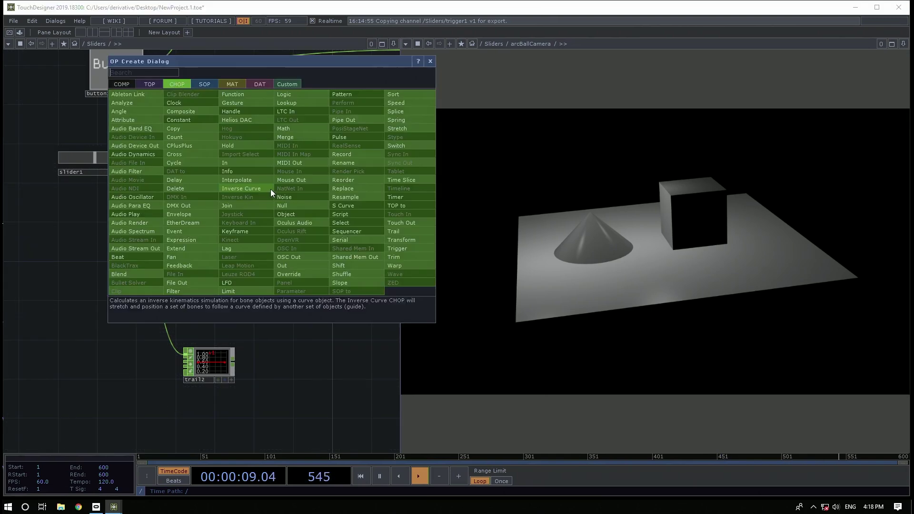
pyautogui.click(277, 195)
pyautogui.click(276, 196)
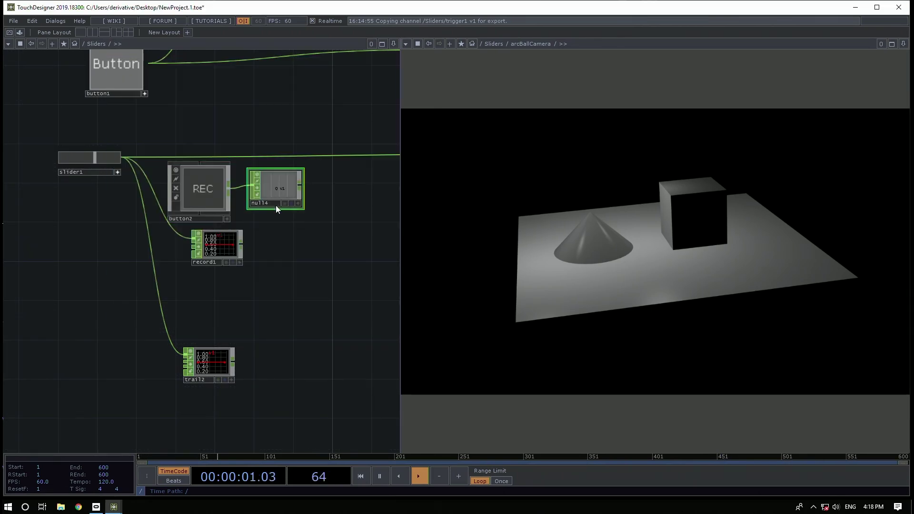
pyautogui.moveTo(207, 249); pyautogui.dragTo(269, 268)
pyautogui.click(275, 270)
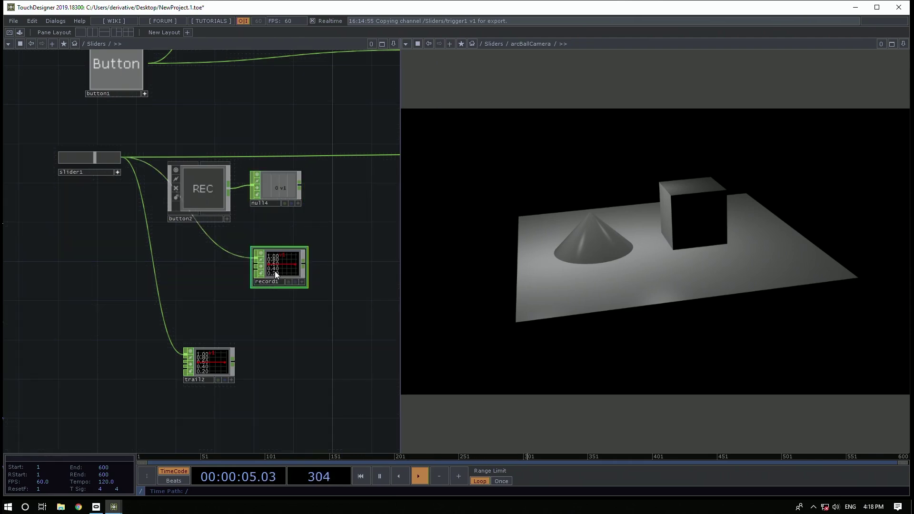
# Drive the Record CHOP's Record parameter with a CHOP reference to the REC button's Null CHOP channel v1
pyautogui.press('p')
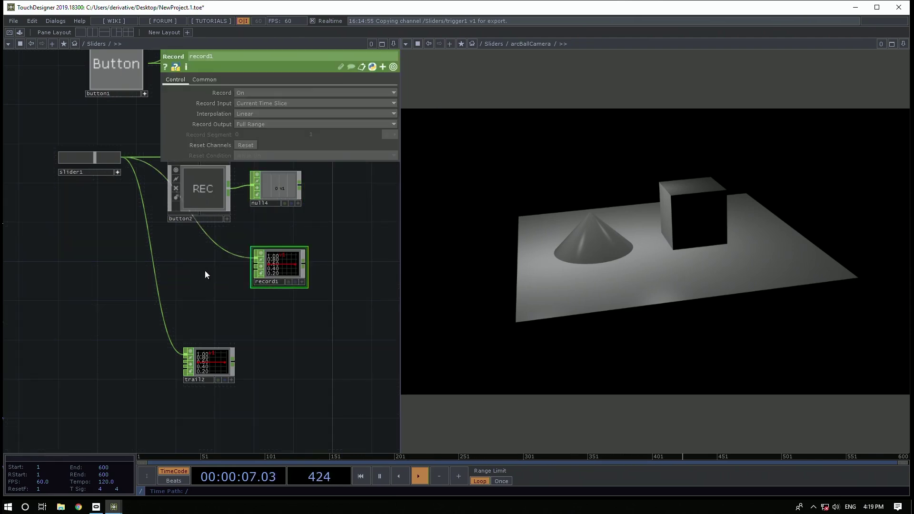
pyautogui.moveTo(217, 271); pyautogui.dragTo(150, 294)
pyautogui.moveTo(230, 223); pyautogui.dragTo(221, 95)
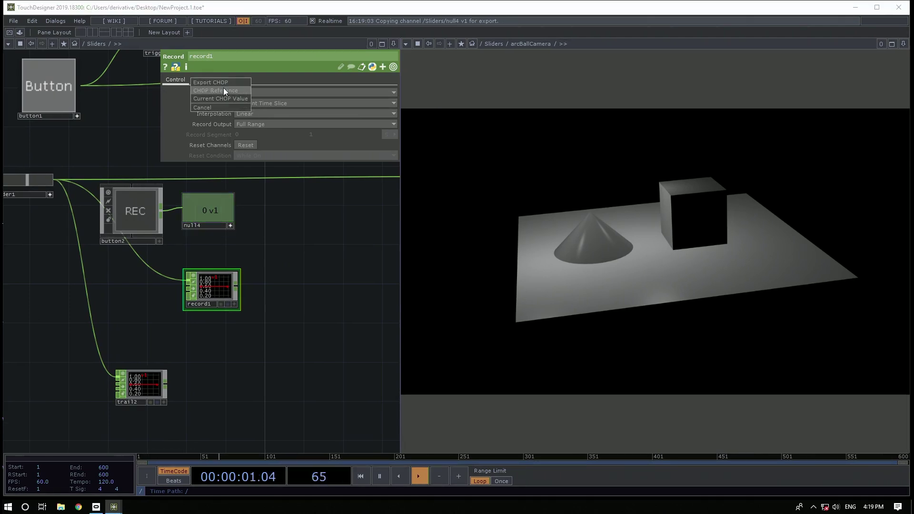
pyautogui.click(224, 90)
# Switch REC on, move the slider while recording, and switch REC off to check the Record CHOP's graph
pyautogui.moveTo(177, 252)
pyautogui.mouseDown()
pyautogui.moveTo(207, 253)
pyautogui.moveTo(187, 239)
pyautogui.mouseUp()
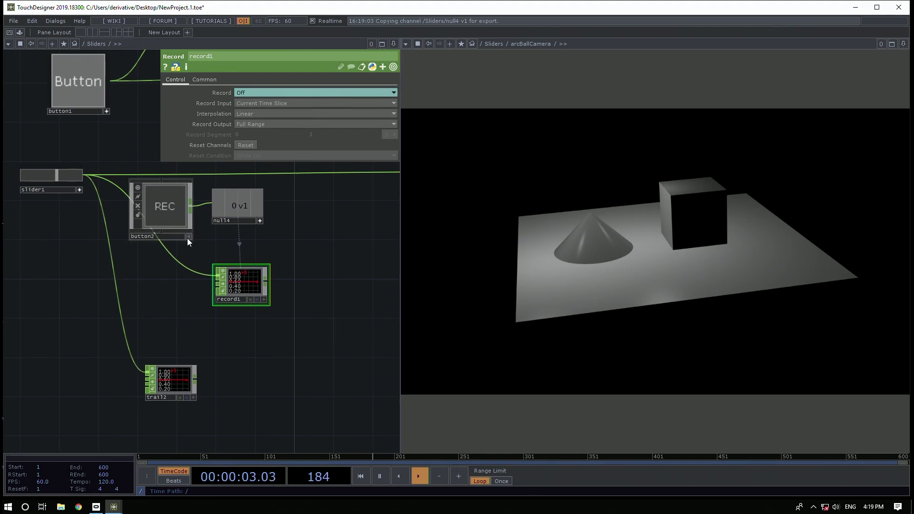
pyautogui.click(171, 211)
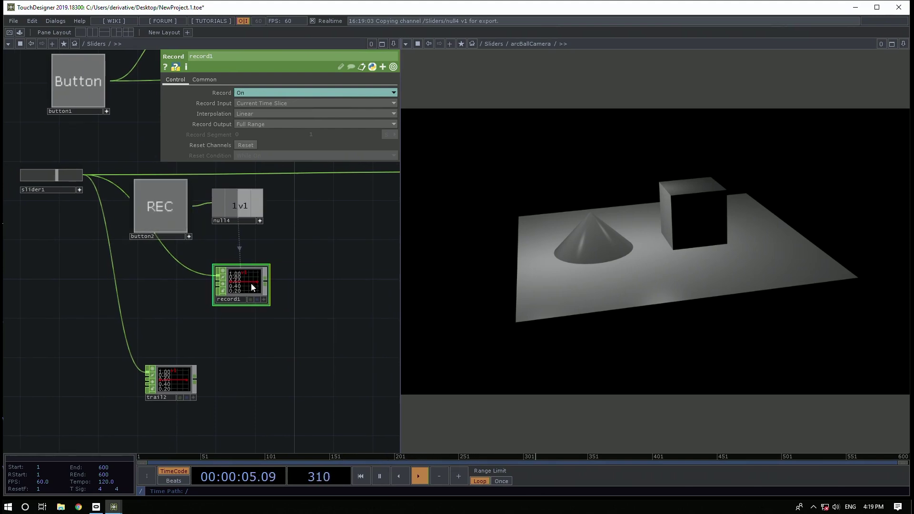
pyautogui.scroll(5, 252, 286)
pyautogui.scroll(-5, 251, 283)
pyautogui.moveTo(58, 181); pyautogui.dragTo(13, 180)
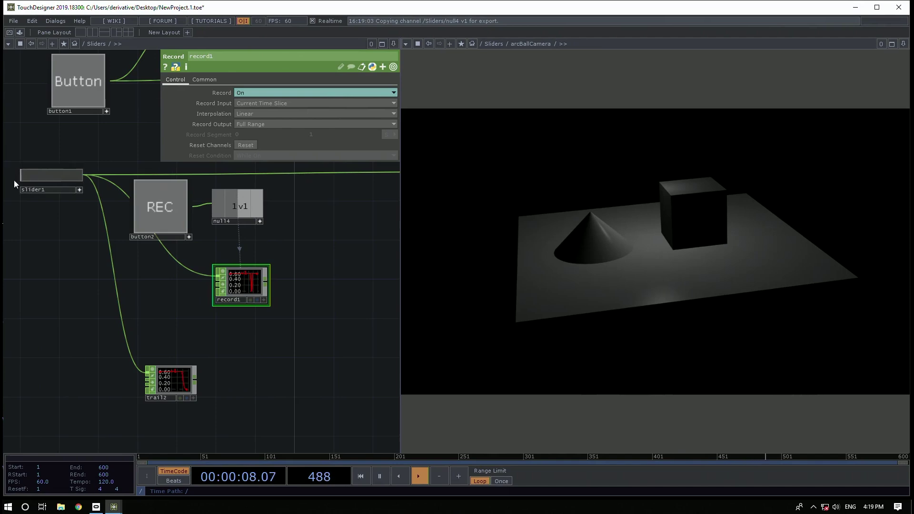
pyautogui.click(169, 210)
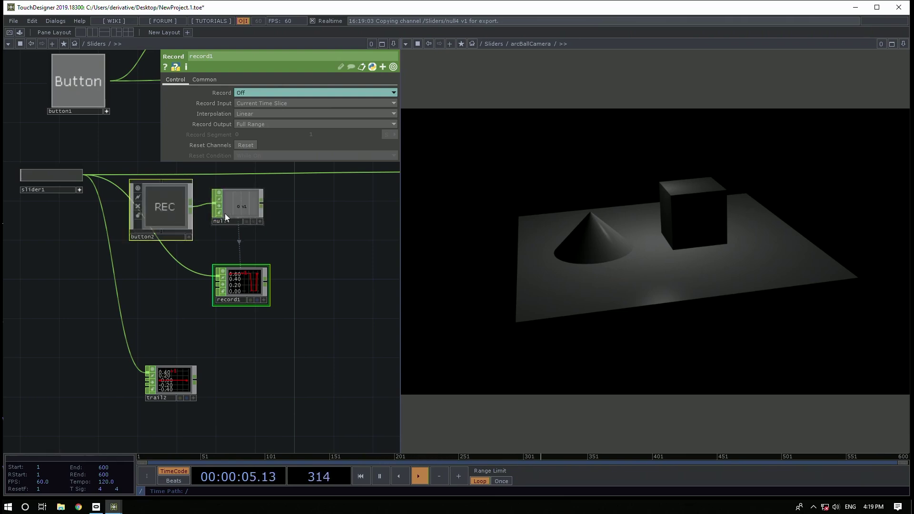
# Rearrange the REC button and its Null CHOP directly below the Record CHOP, with the Trail CHOP beneath them
pyautogui.moveTo(243, 203); pyautogui.dragTo(269, 340)
pyautogui.click(281, 221)
pyautogui.moveTo(159, 384); pyautogui.dragTo(170, 427)
pyautogui.moveTo(339, 355); pyautogui.dragTo(312, 309)
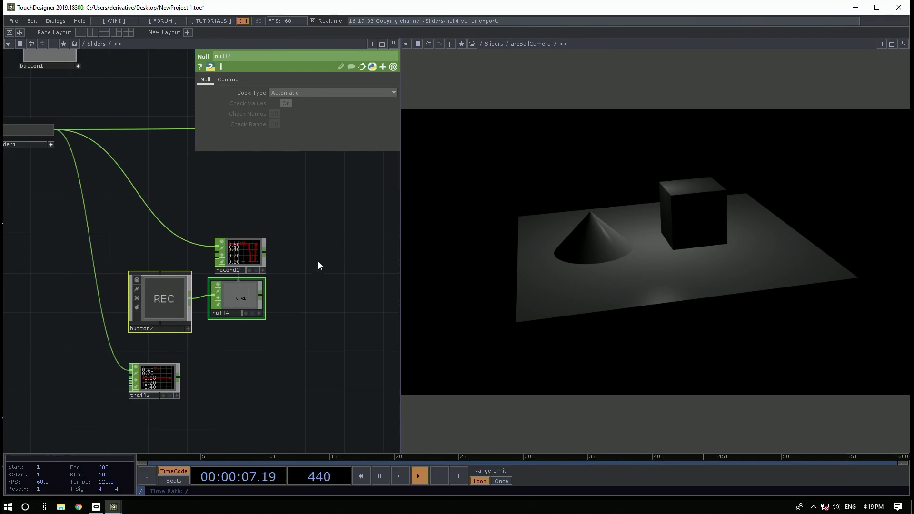
pyautogui.moveTo(316, 234); pyautogui.dragTo(331, 235)
pyautogui.moveTo(247, 198)
pyautogui.mouseDown()
pyautogui.moveTo(274, 198)
pyautogui.moveTo(250, 205)
pyautogui.mouseUp()
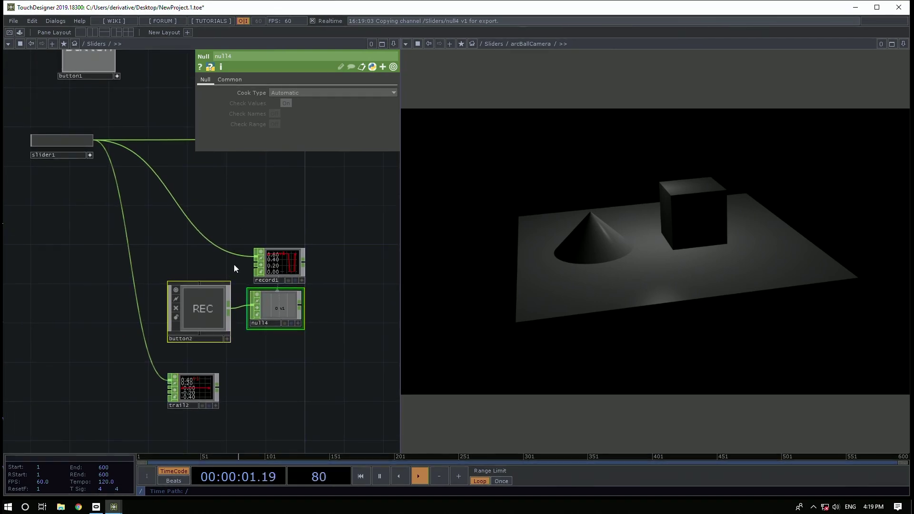
# Test the slider with REC off and on, and inspect the Record CHOP's recorded range in its info popup
pyautogui.click(228, 338)
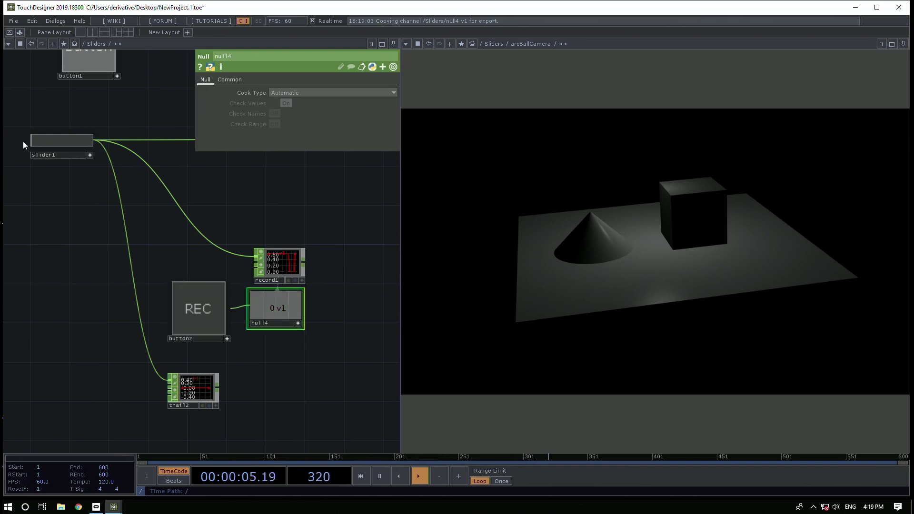
pyautogui.moveTo(33, 139); pyautogui.dragTo(21, 159)
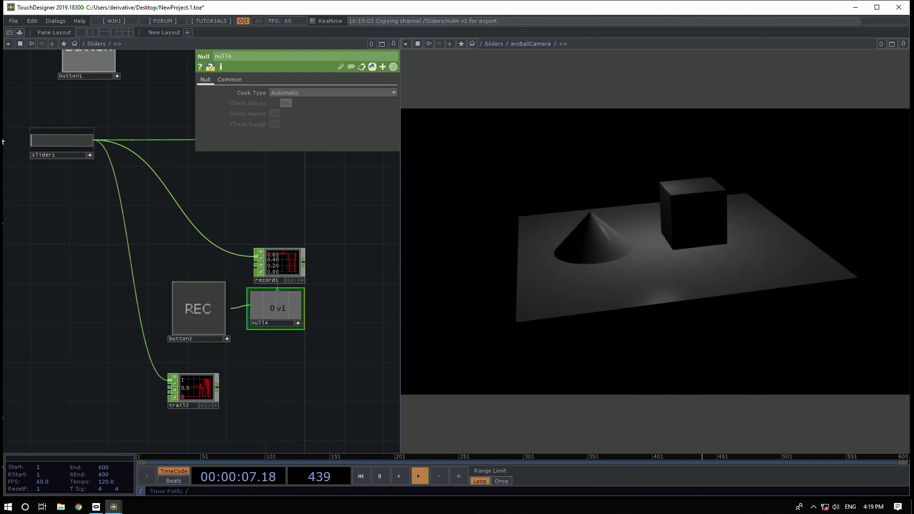
pyautogui.click(199, 313)
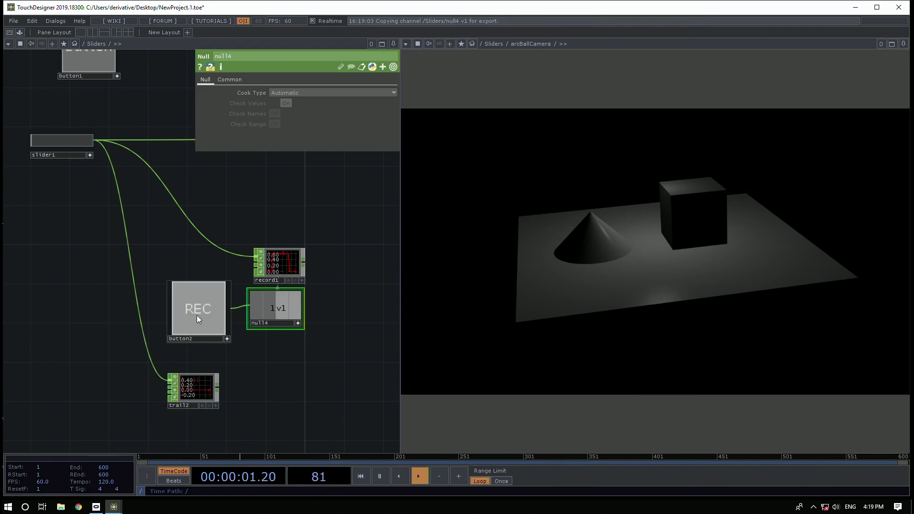
pyautogui.click(198, 318)
pyautogui.middleClick(278, 263)
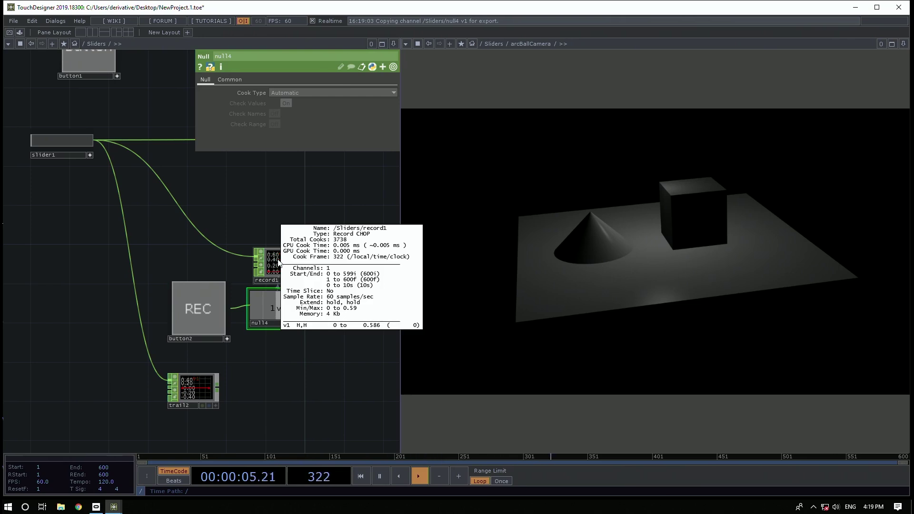
pyautogui.click(284, 254)
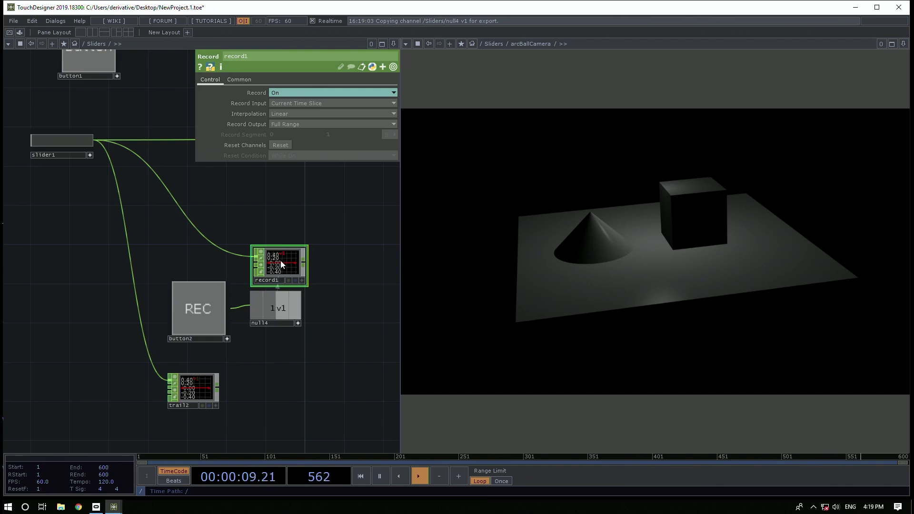
pyautogui.click(200, 299)
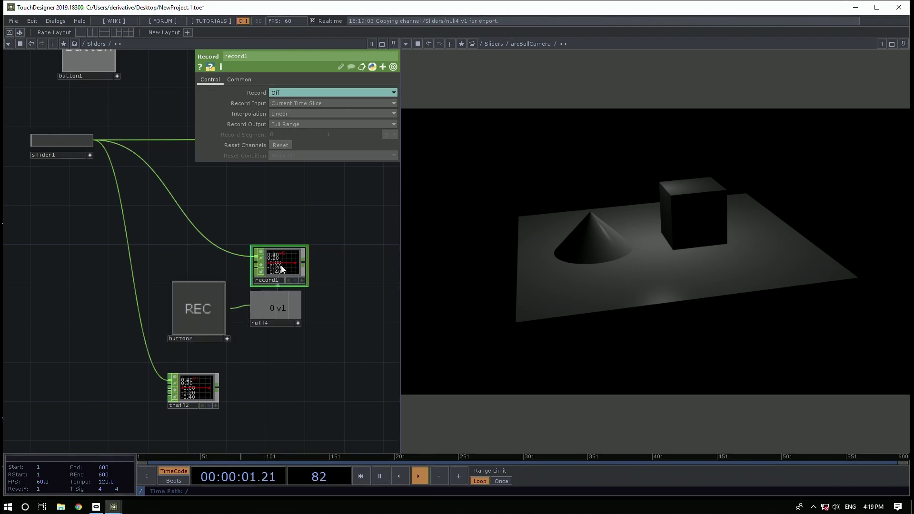
# Review the Record CHOP's common settings and Record Output options, and set Record Output to Segment
pyautogui.click(238, 79)
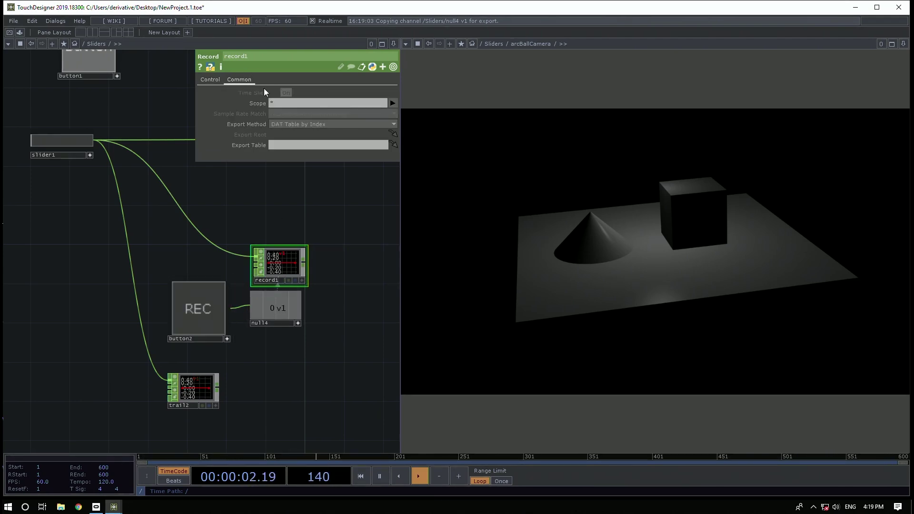
pyautogui.click(212, 81)
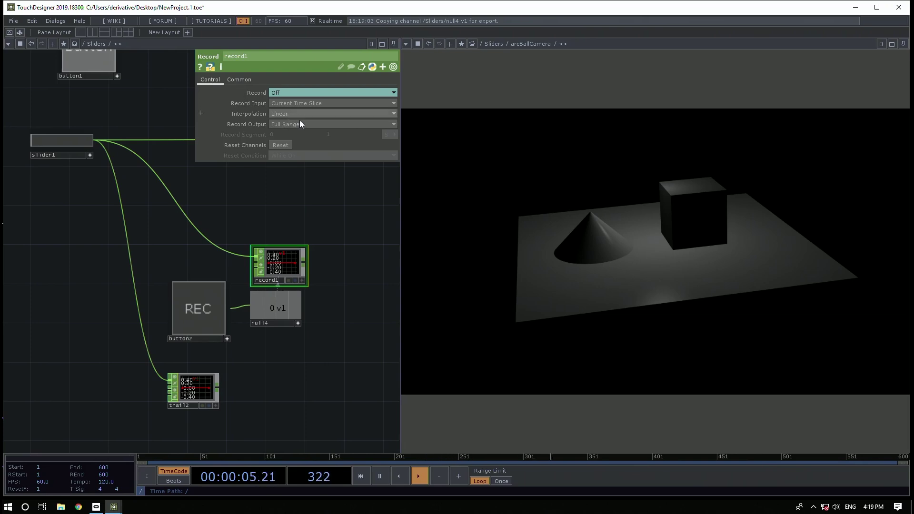
pyautogui.click(298, 123)
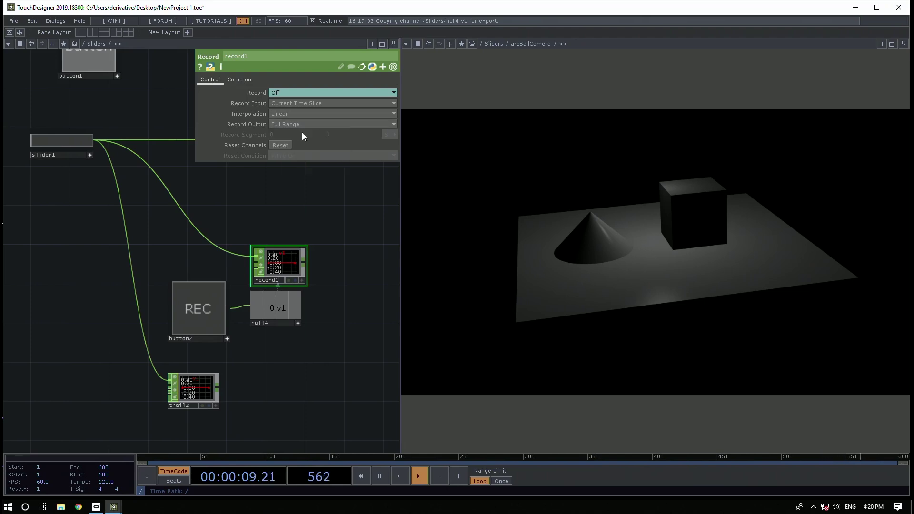
pyautogui.click(306, 141)
pyautogui.click(305, 125)
pyautogui.click(299, 134)
pyautogui.click(298, 124)
pyautogui.click(290, 166)
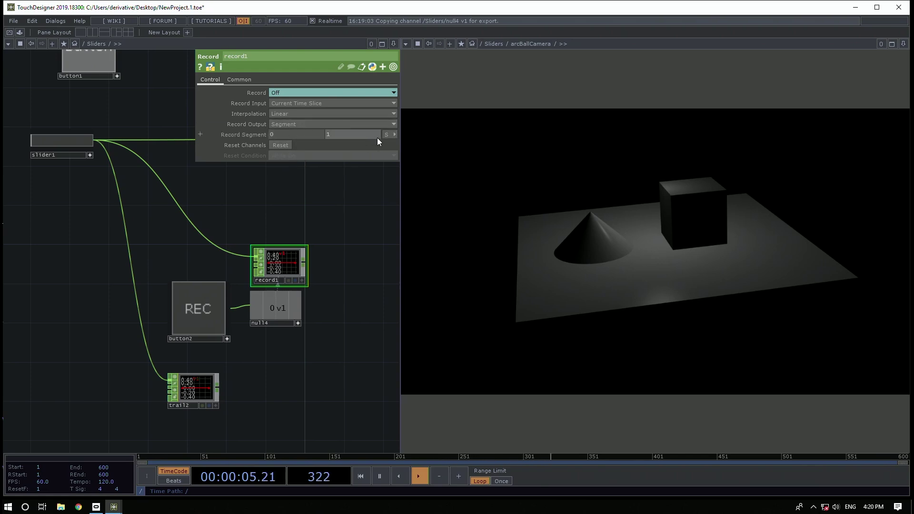
# Check the Record CHOP's info and the unit choices for its Record Segment range
pyautogui.middleClick(282, 267)
pyautogui.click(389, 134)
pyautogui.click(376, 161)
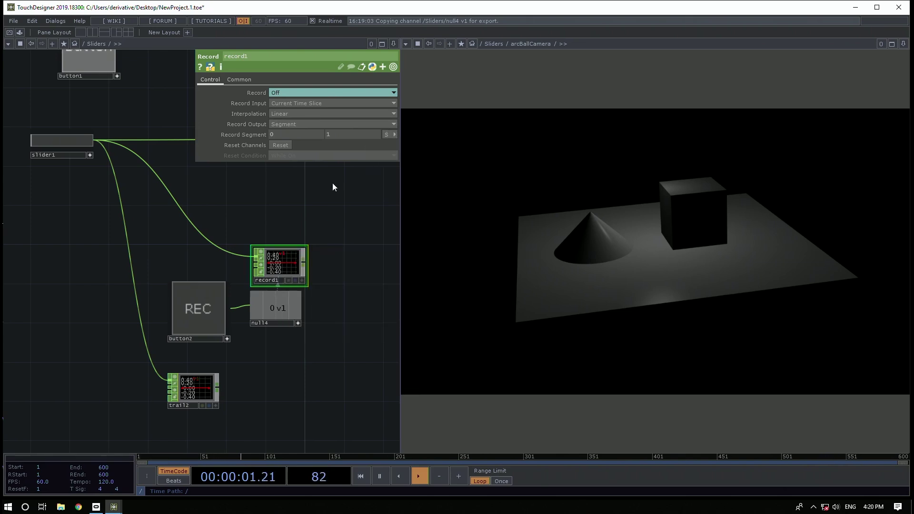
pyautogui.click(193, 303)
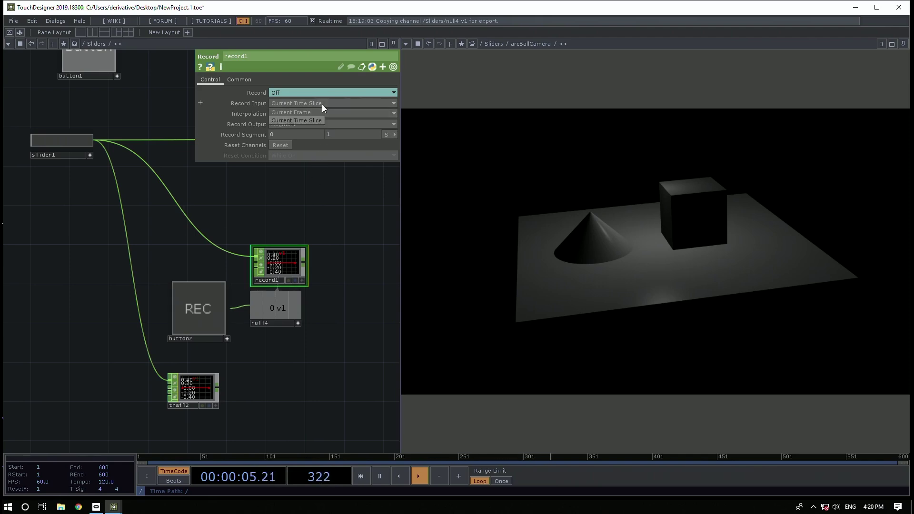
# Set record1's Record Output to Full Range and check the operator's info
pyautogui.click(318, 127)
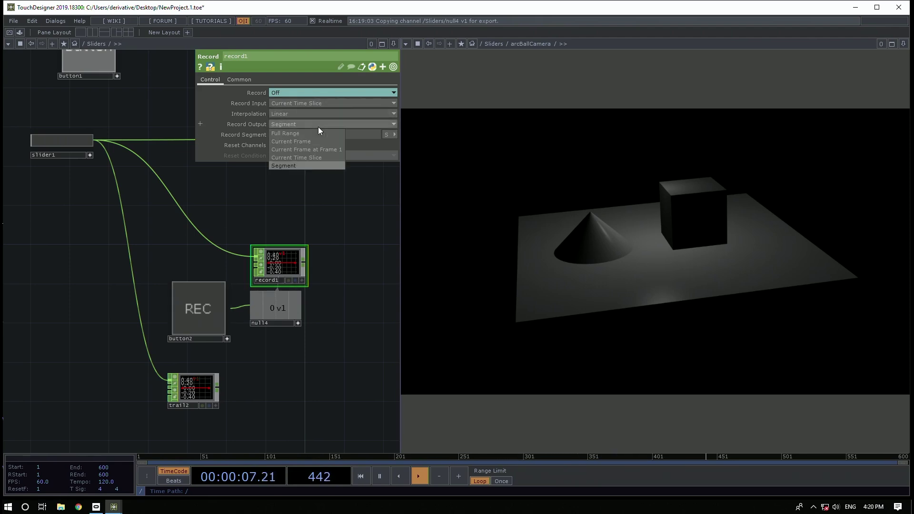
pyautogui.click(315, 133)
pyautogui.moveTo(312, 193); pyautogui.dragTo(342, 173)
pyautogui.middleClick(315, 240)
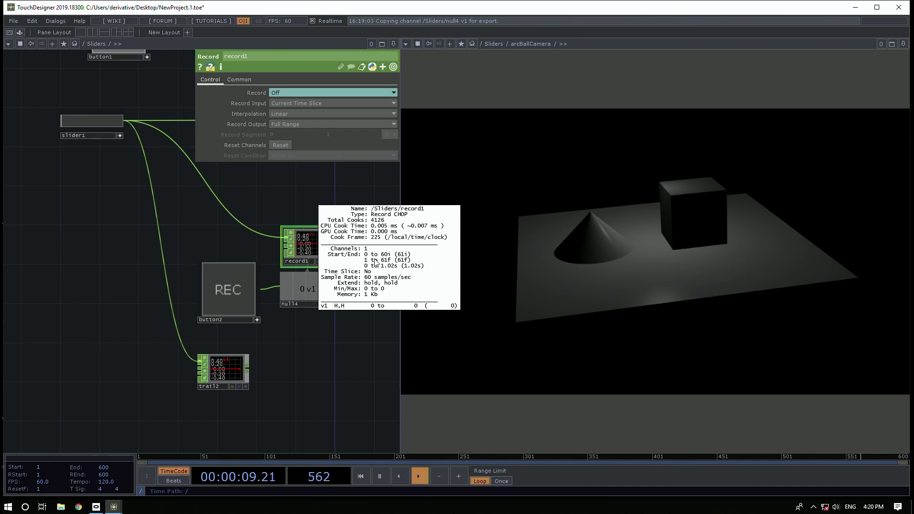
# Try the Current Time Slice and Segment outputs on record1, with a segment end of 3, and return to Full Range
pyautogui.click(330, 124)
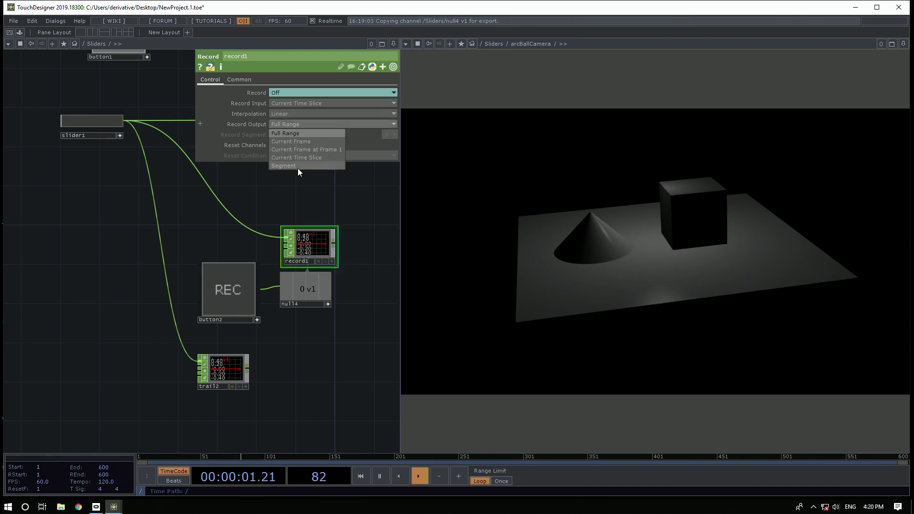
pyautogui.click(304, 158)
pyautogui.click(316, 124)
pyautogui.click(301, 169)
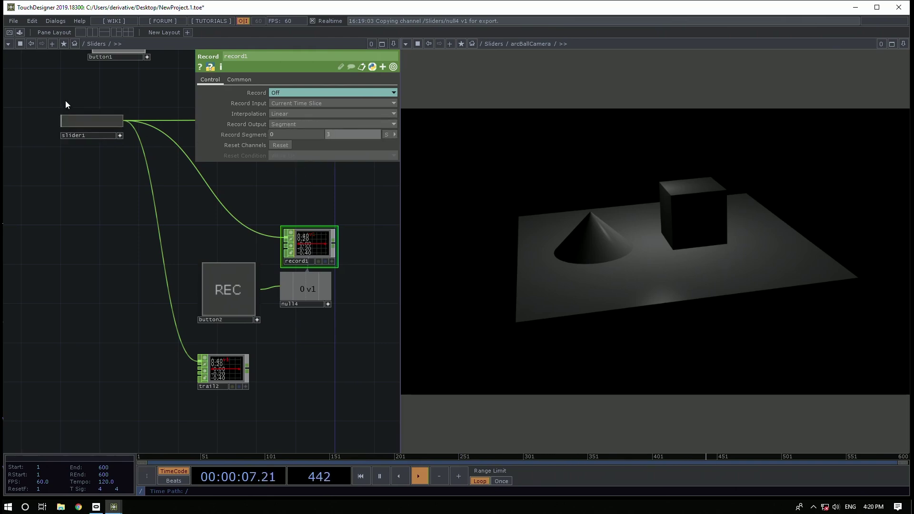
pyautogui.click(312, 124)
pyautogui.click(306, 134)
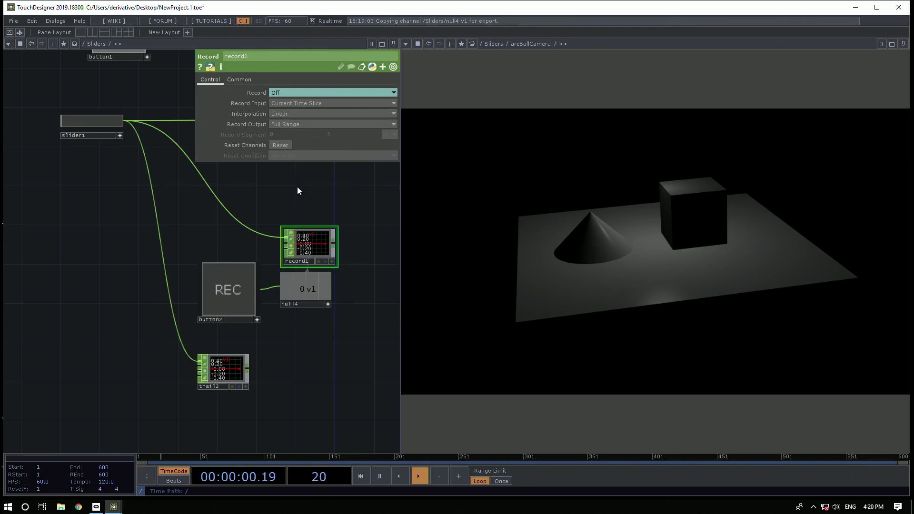
# Check record1's operator info, disconnect slider1 from its input, check again, and reconnect the wire
pyautogui.middleClick(313, 242)
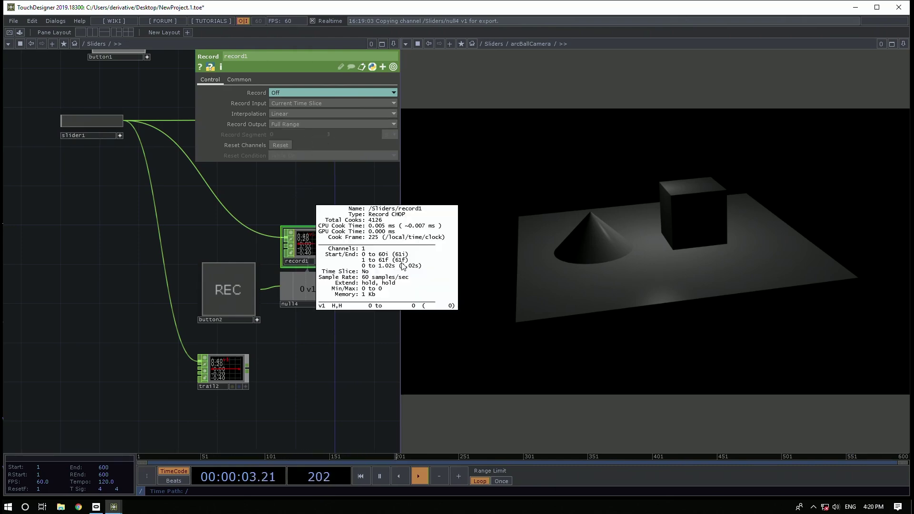
pyautogui.click(287, 238)
pyautogui.middleClick(308, 244)
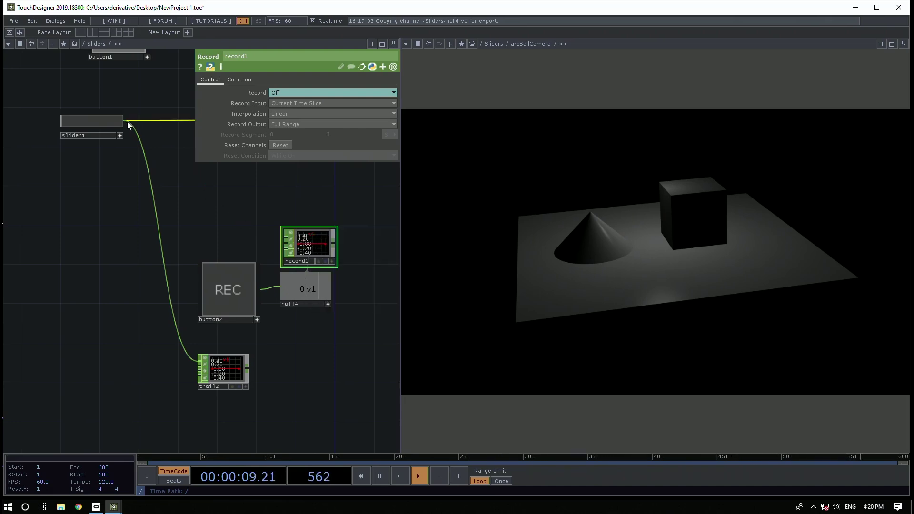
pyautogui.moveTo(124, 121); pyautogui.dragTo(286, 236)
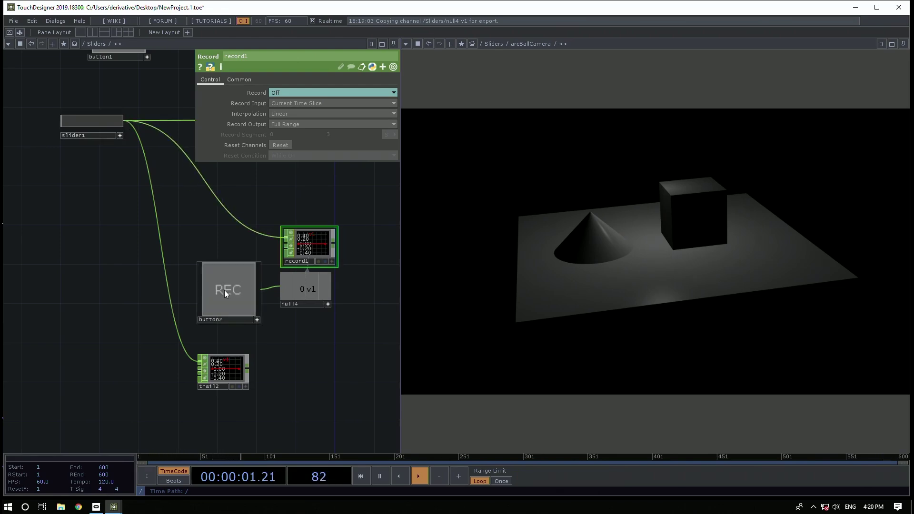
# Reset record1's channels and make a short test recording with the REC button, checking the operator info while it runs
pyautogui.click(276, 145)
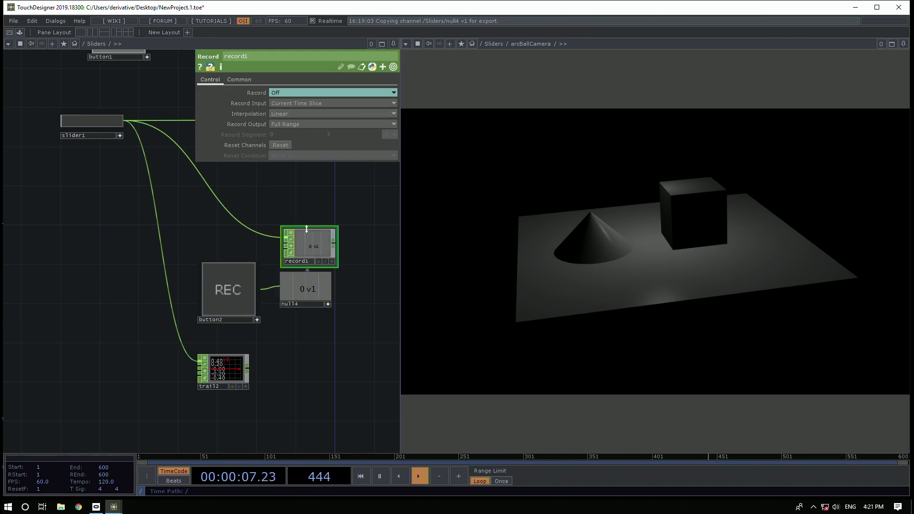
pyautogui.middleClick(311, 244)
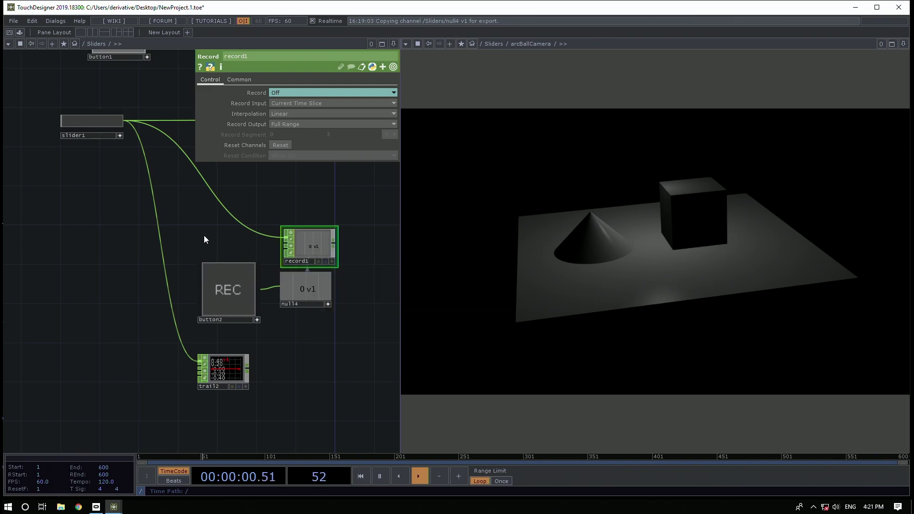
pyautogui.click(227, 289)
pyautogui.middleClick(310, 247)
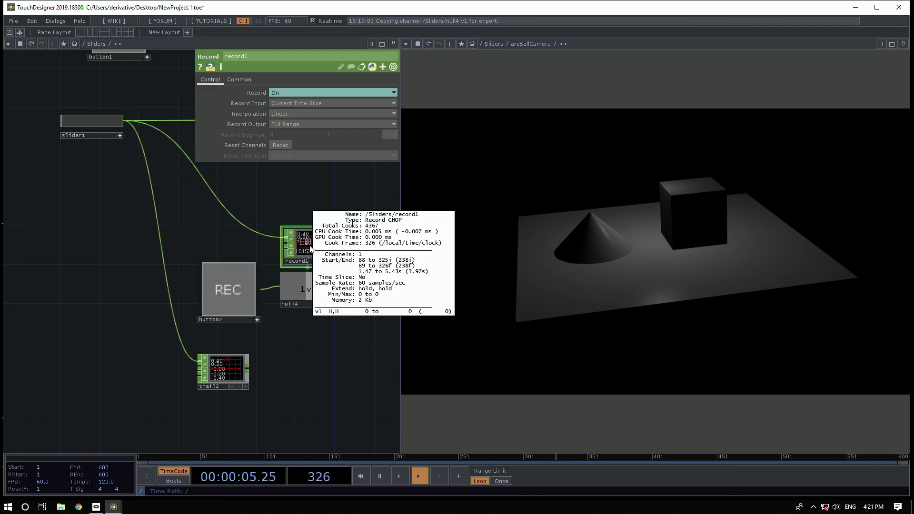
pyautogui.click(219, 293)
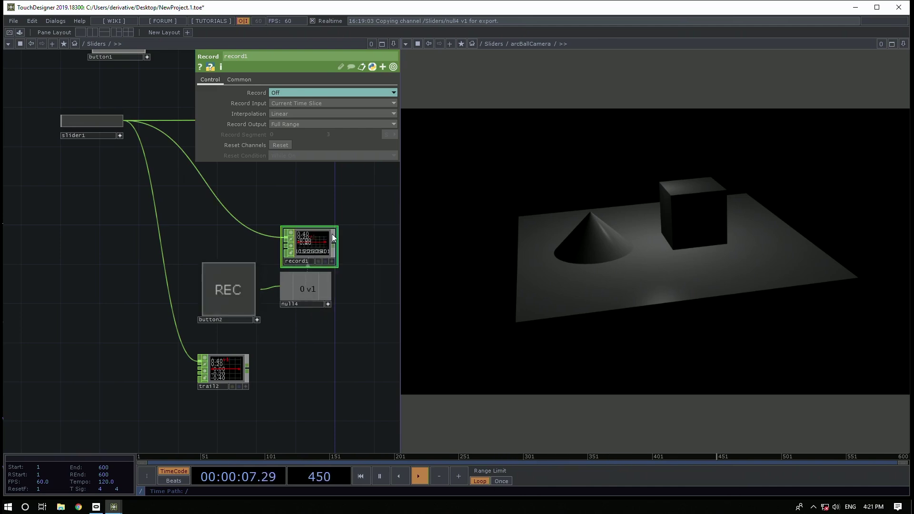
# Reset record1's channels and record slider1 being moved back and forth, ending at its maximum, using the REC button
pyautogui.click(281, 145)
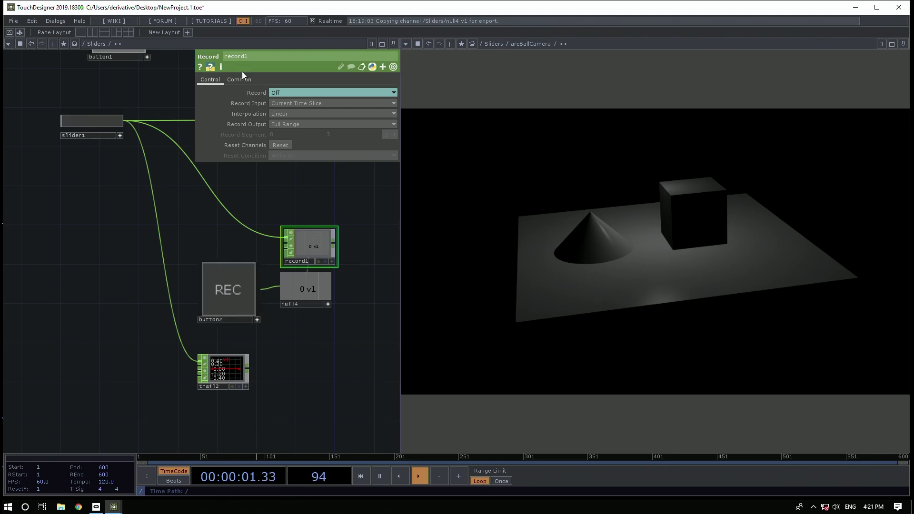
pyautogui.click(222, 292)
pyautogui.moveTo(70, 125); pyautogui.dragTo(282, 122)
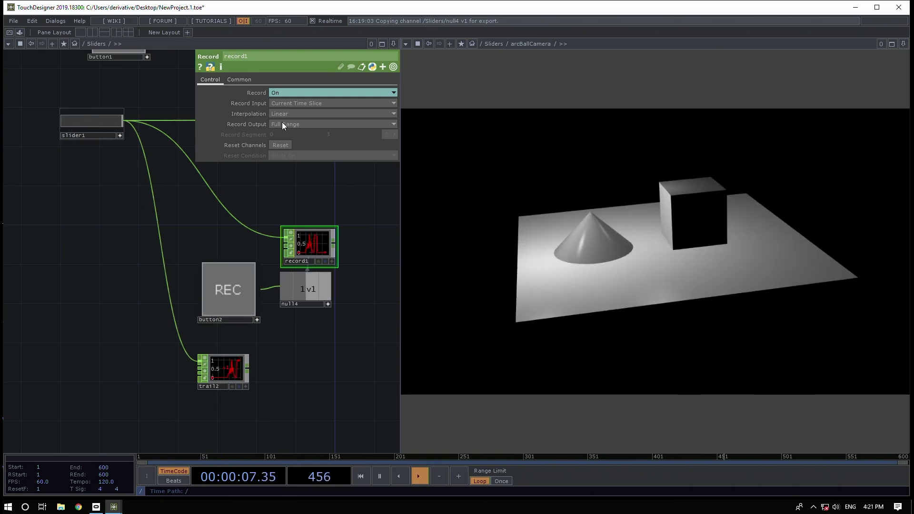
pyautogui.click(227, 292)
# Examine the recorded curve in record1 and how the record operator sits in the slider and button network
pyautogui.scroll(5, 310, 228)
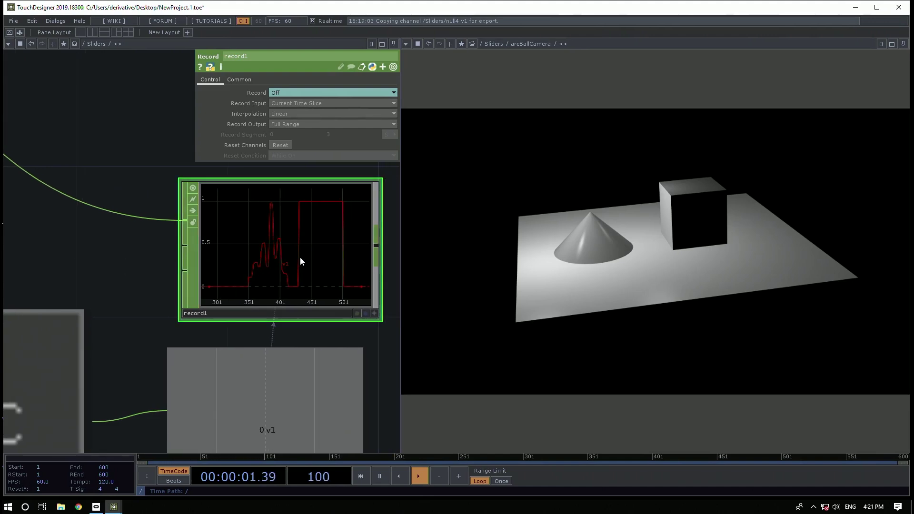
pyautogui.scroll(-2, 300, 257)
pyautogui.scroll(-4, 300, 246)
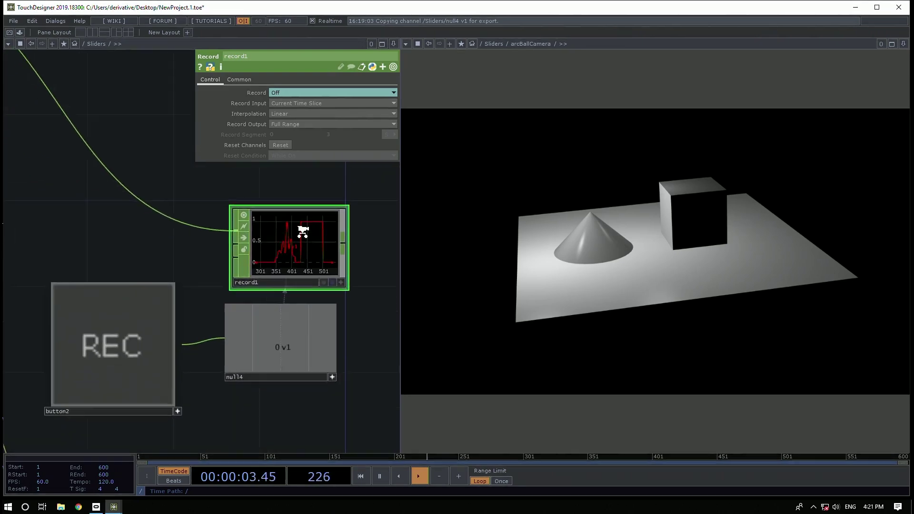
pyautogui.scroll(3, 294, 208)
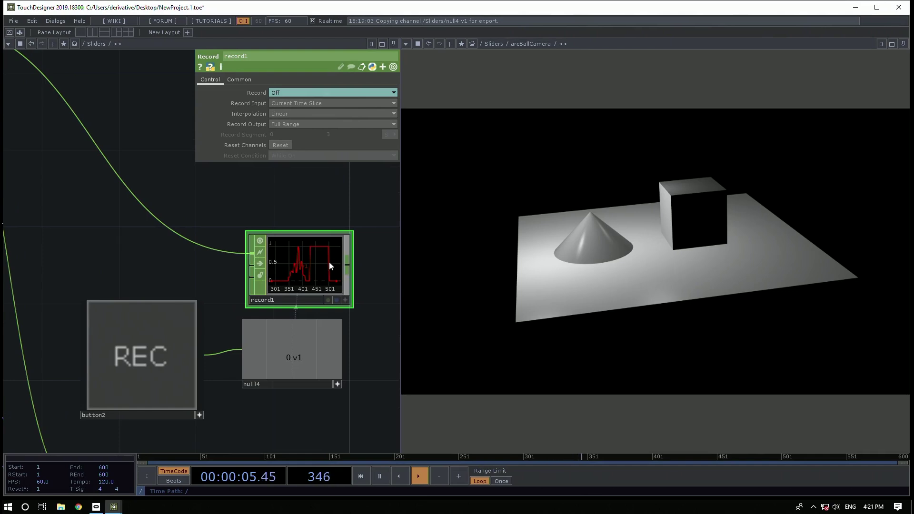
pyautogui.scroll(-3, 329, 262)
pyautogui.moveTo(114, 214); pyautogui.dragTo(9, 213)
pyautogui.press('p')
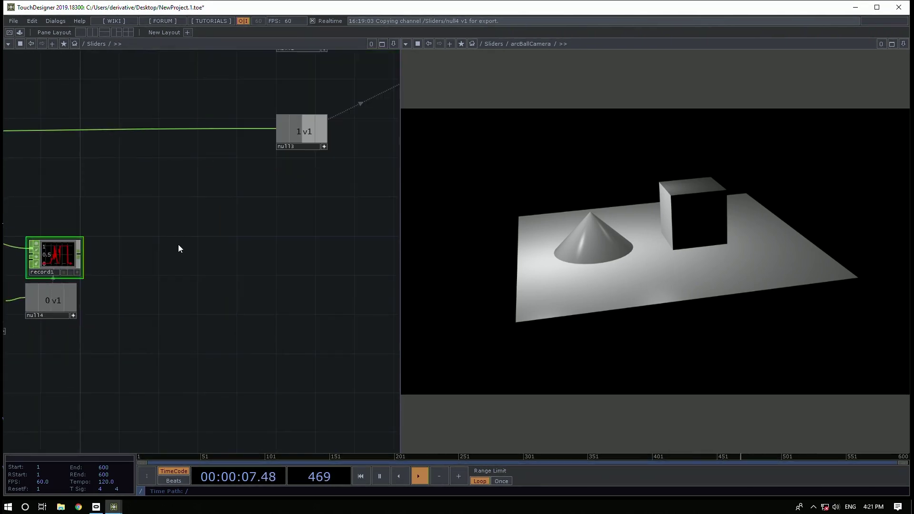
pyautogui.scroll(-4, 178, 245)
pyautogui.moveTo(107, 238); pyautogui.dragTo(242, 252)
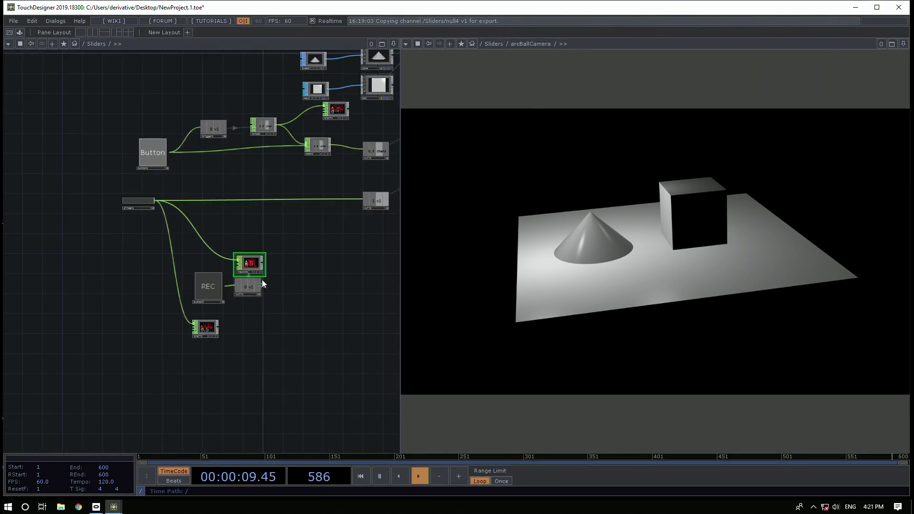
pyautogui.scroll(3, 261, 264)
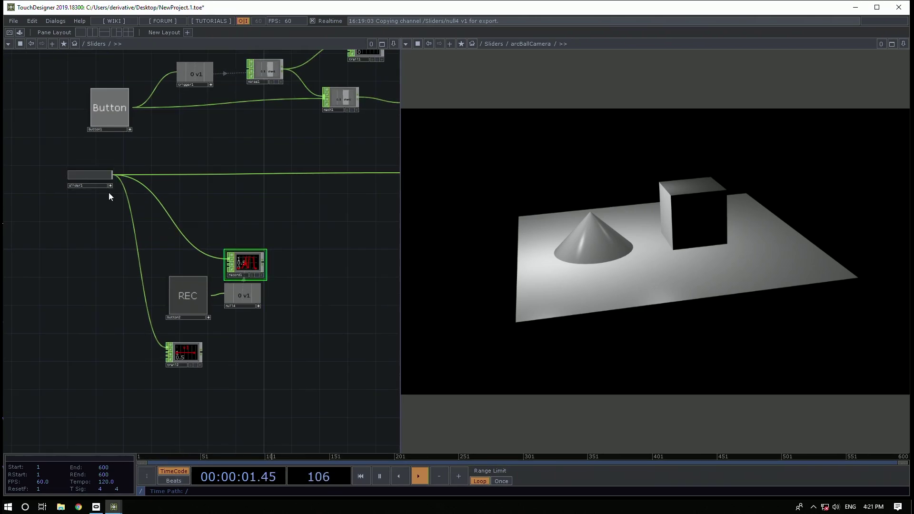
pyautogui.click(104, 102)
pyautogui.scroll(3, 290, 273)
# Add a Resample CHOP fed by record1's output
pyautogui.moveTo(319, 253)
pyautogui.mouseDown()
pyautogui.moveTo(294, 243)
pyautogui.moveTo(312, 245)
pyautogui.mouseUp()
pyautogui.click(347, 237)
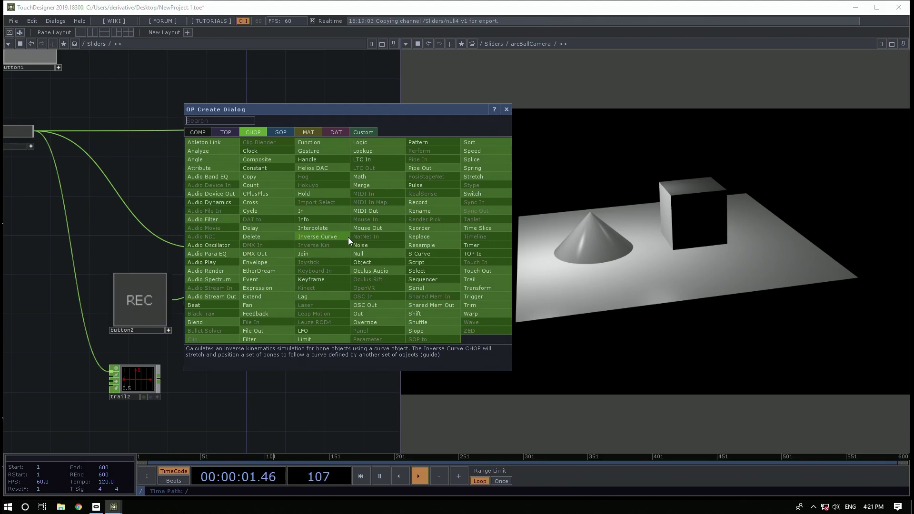
pyautogui.press('Escape')
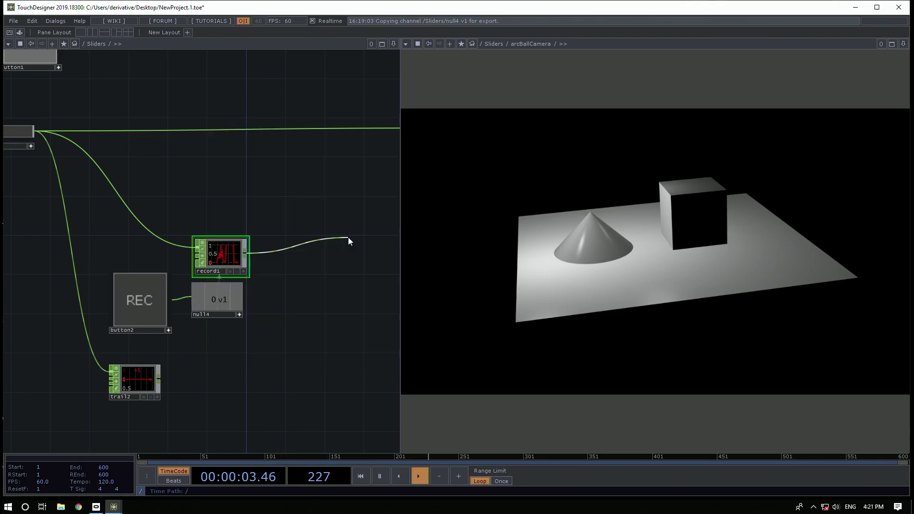
pyautogui.scroll(2, 276, 264)
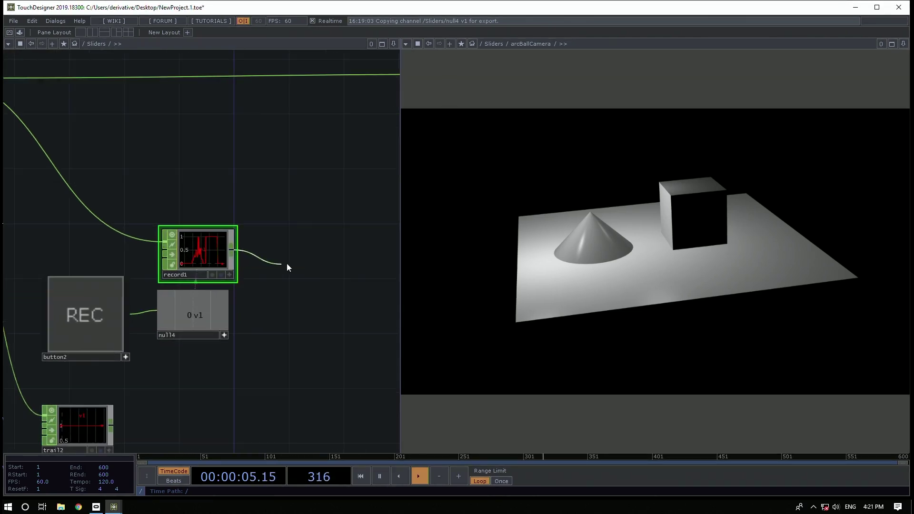
pyautogui.click(314, 252)
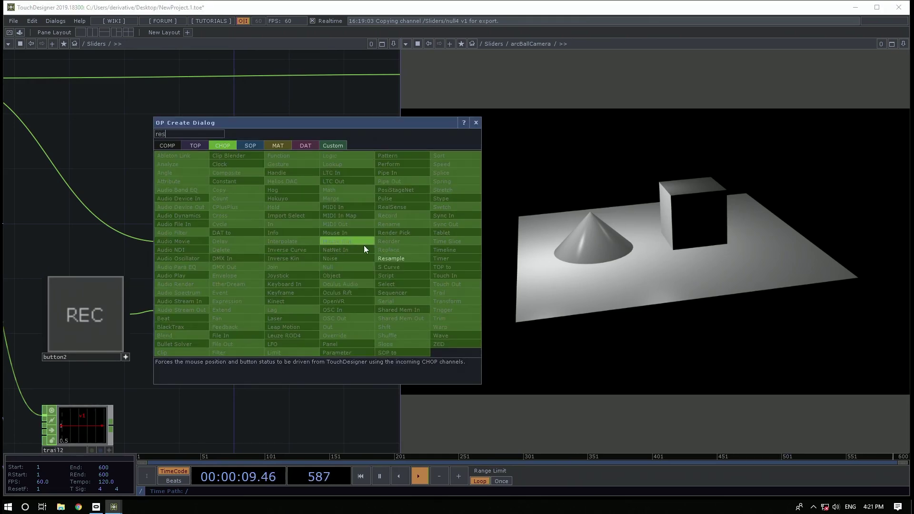
pyautogui.click(359, 244)
pyautogui.click(323, 257)
# Turn off Time Slice on the new Resample operator
pyautogui.press('p')
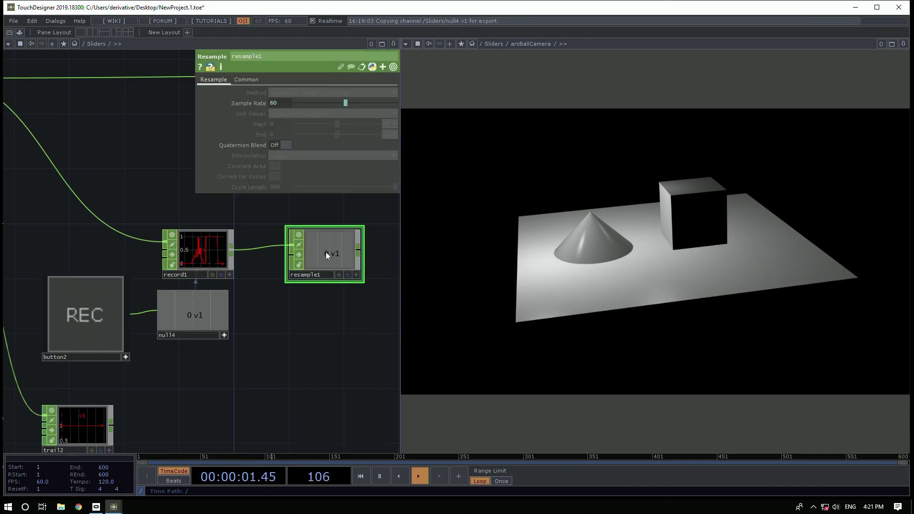
pyautogui.click(234, 83)
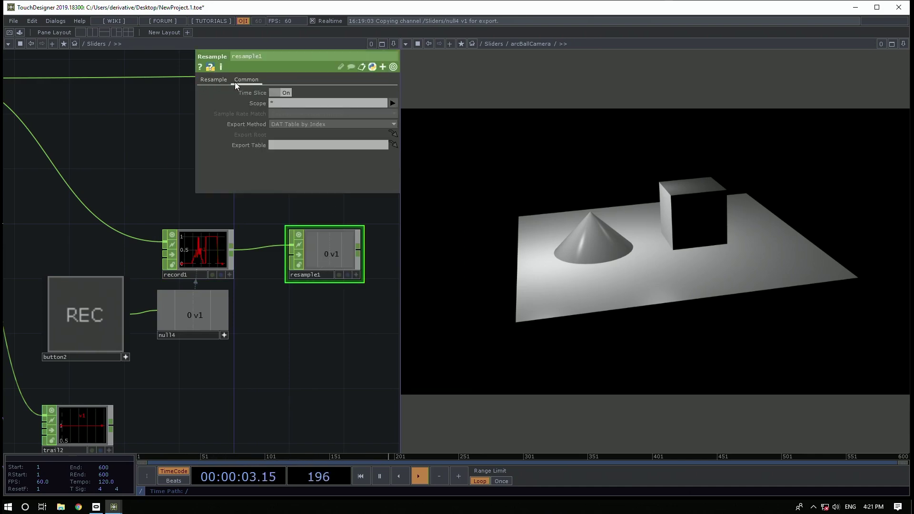
pyautogui.click(277, 92)
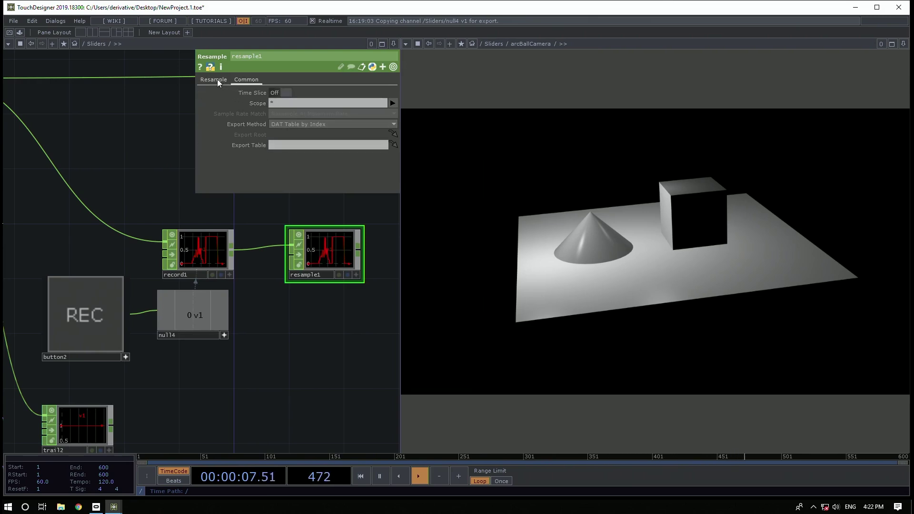
# Set the Resample method to New Rate, New Interval with Absolute unit values
pyautogui.click(217, 79)
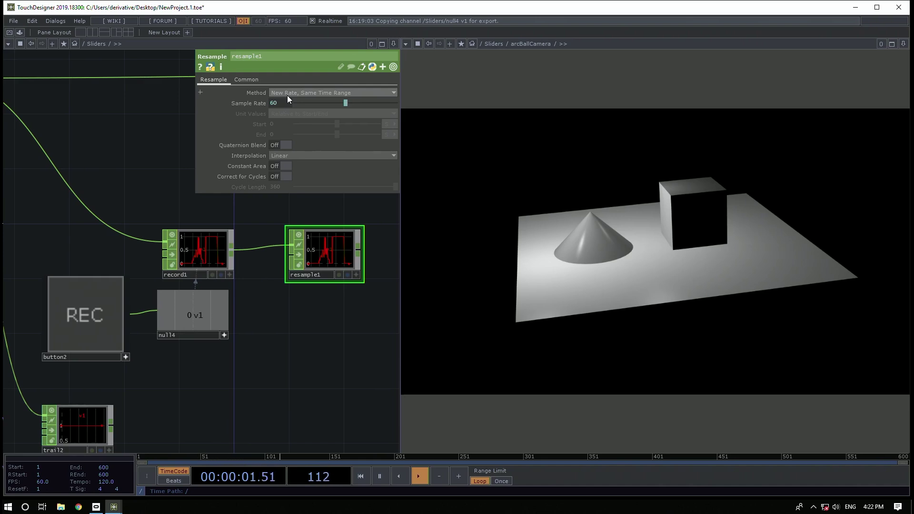
pyautogui.click(287, 95)
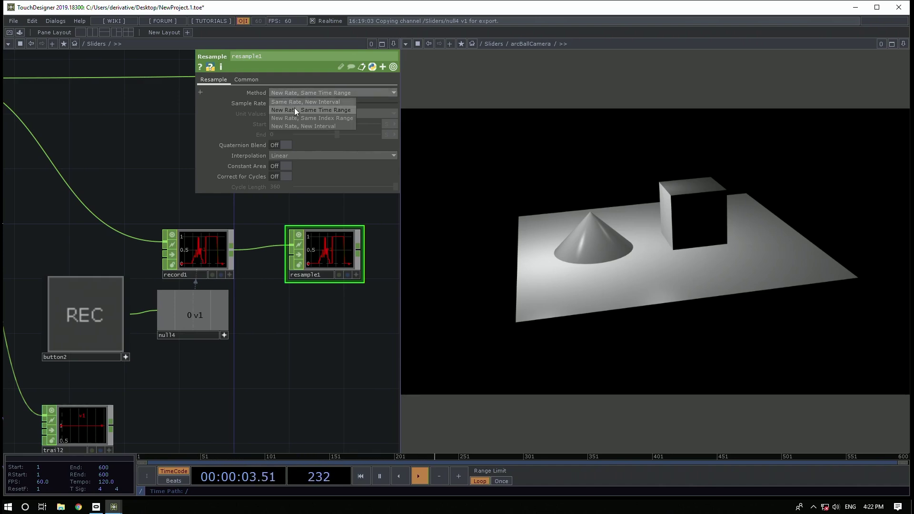
pyautogui.click(303, 127)
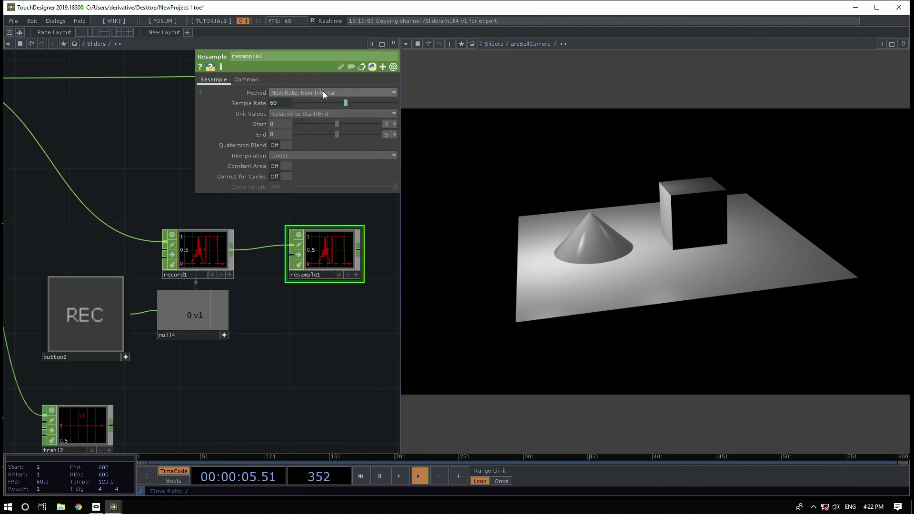
pyautogui.click(335, 115)
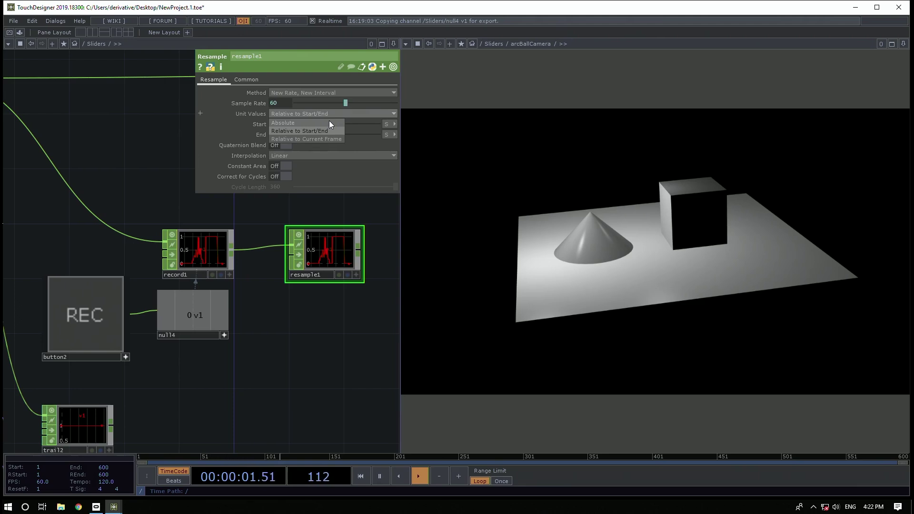
pyautogui.click(329, 122)
# Switch resample1's interval units to Samples and raise its End to 29.6
pyautogui.click(386, 124)
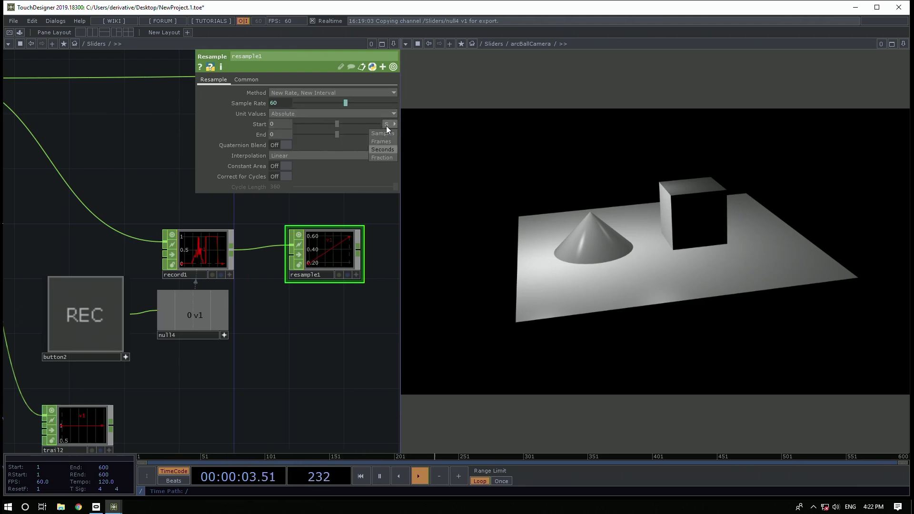
pyautogui.click(384, 133)
pyautogui.moveTo(332, 135); pyautogui.dragTo(401, 130)
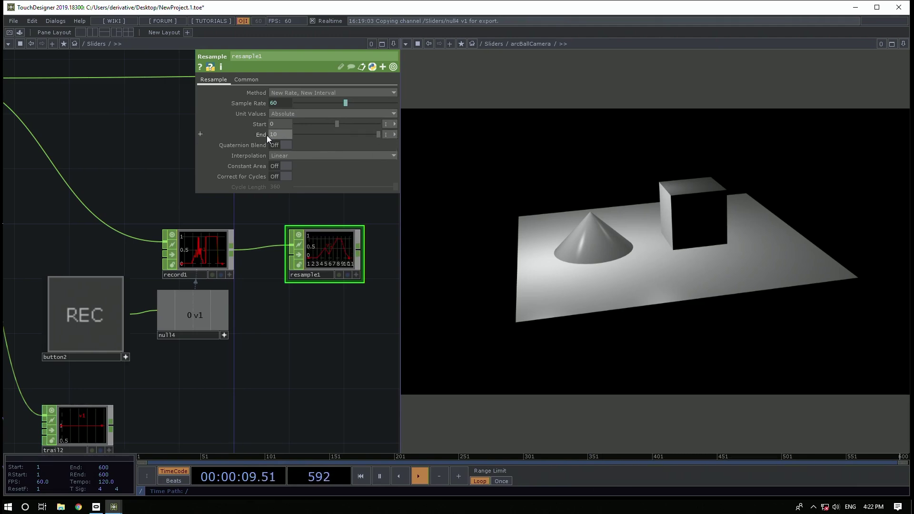
pyautogui.moveTo(278, 133)
pyautogui.mouseDown()
pyautogui.moveTo(278, 121)
pyautogui.moveTo(279, 135)
pyautogui.mouseUp()
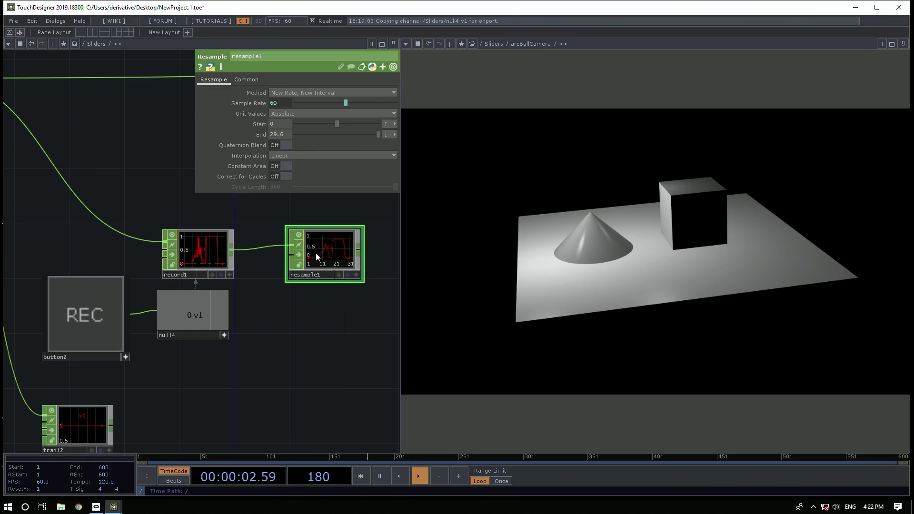
# Delete the resample1 operator from the network
pyautogui.press('Delete')
pyautogui.press('Tab')
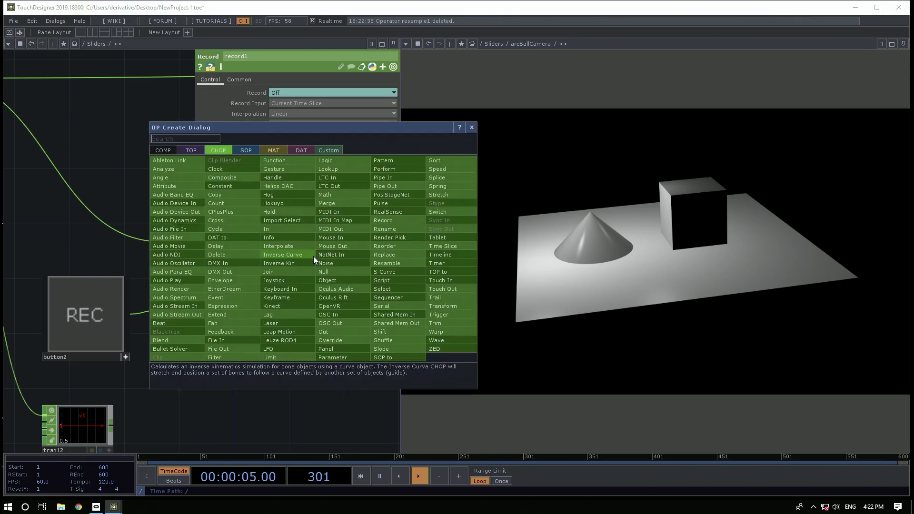
pyautogui.write('lim')
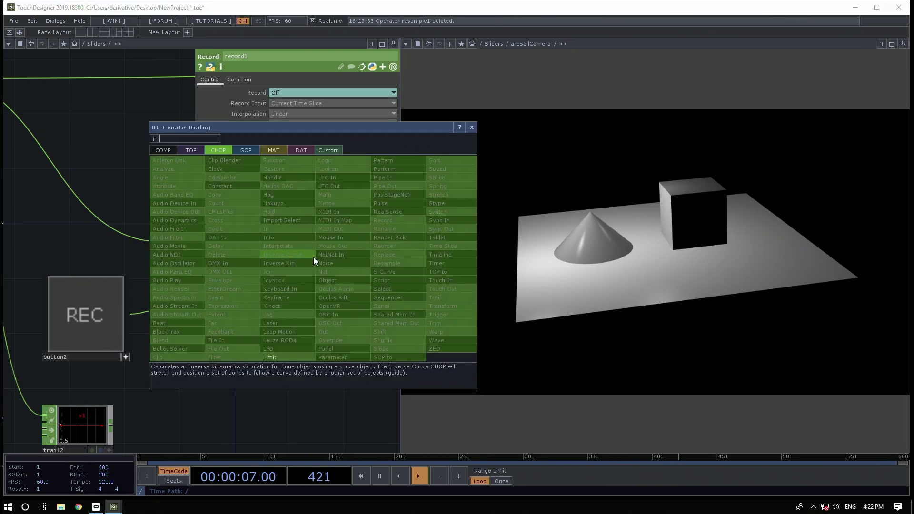
pyautogui.press('BackSpace')
pyautogui.press('BackSpace')
pyautogui.press('BackSpace')
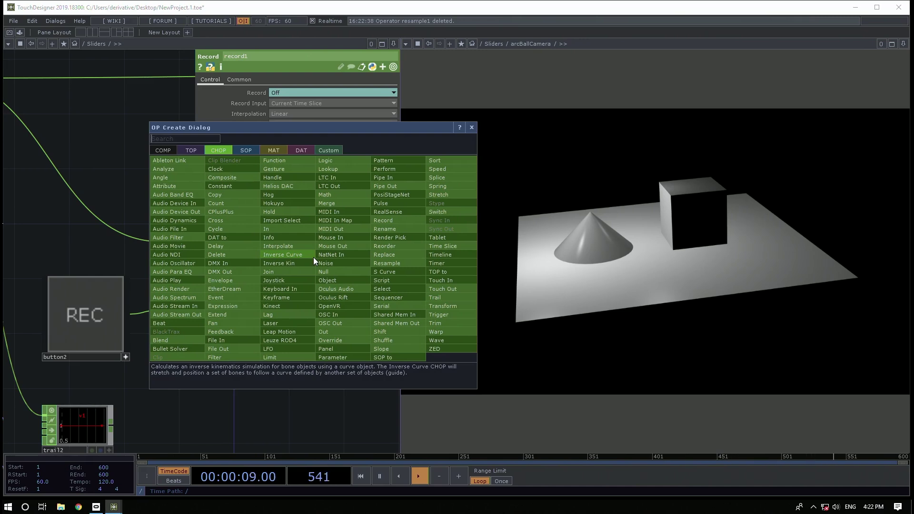
pyautogui.write('c')
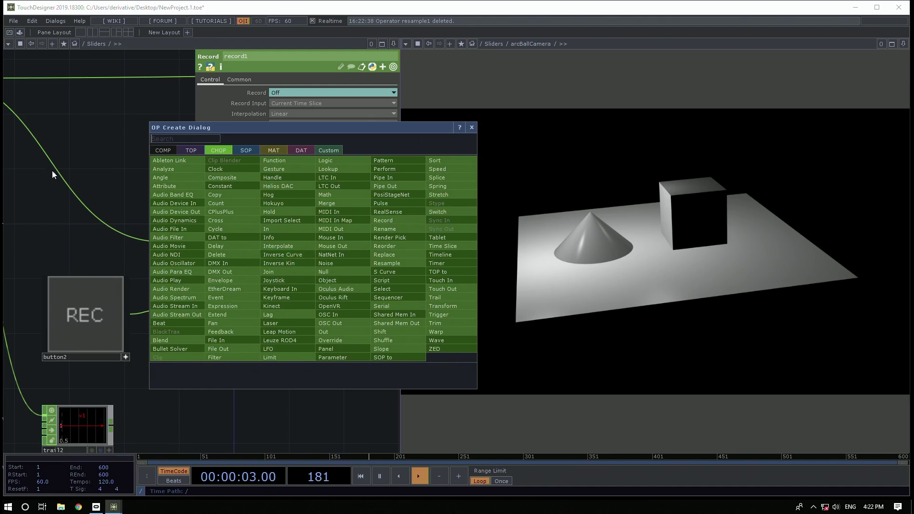
pyautogui.click(122, 186)
# Inspect record1's info and add a new Resample CHOP fed by its output
pyautogui.middleClick(209, 259)
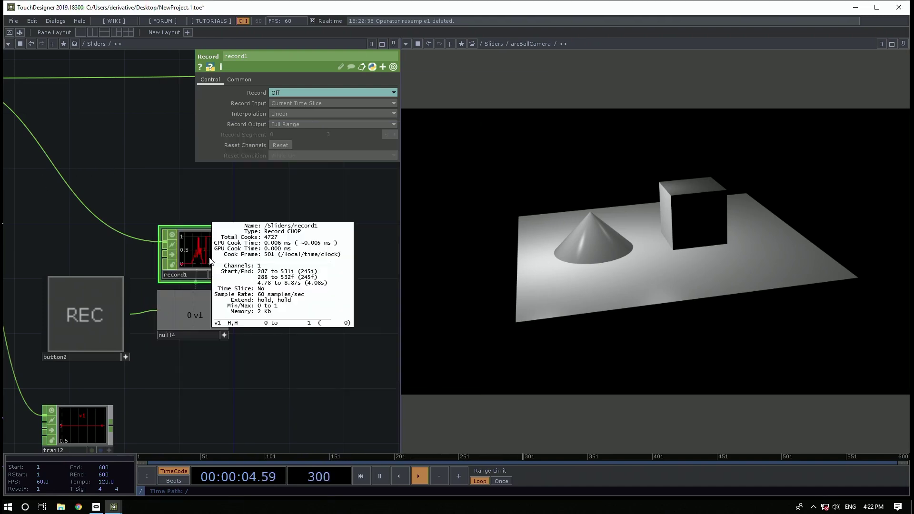
pyautogui.click(231, 250)
pyautogui.click(300, 251)
pyautogui.write('res')
pyautogui.click(386, 259)
pyautogui.click(331, 259)
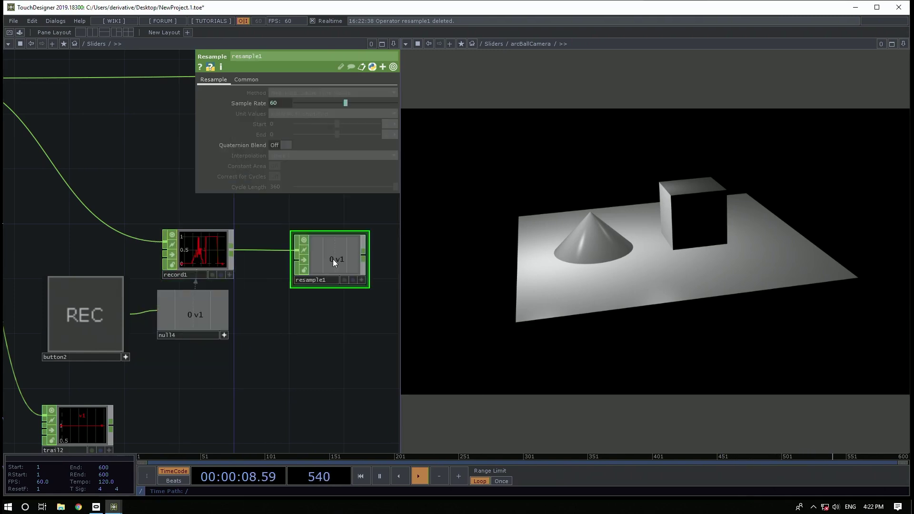
# Turn off Time Slice on the new Resample operator and set its Method to New Rate, New Interval
pyautogui.click(247, 80)
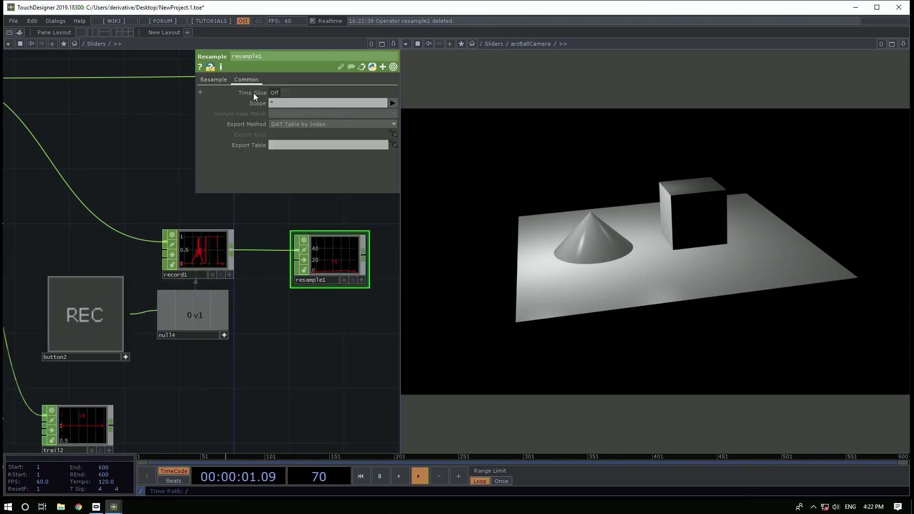
pyautogui.click(222, 79)
pyautogui.click(287, 92)
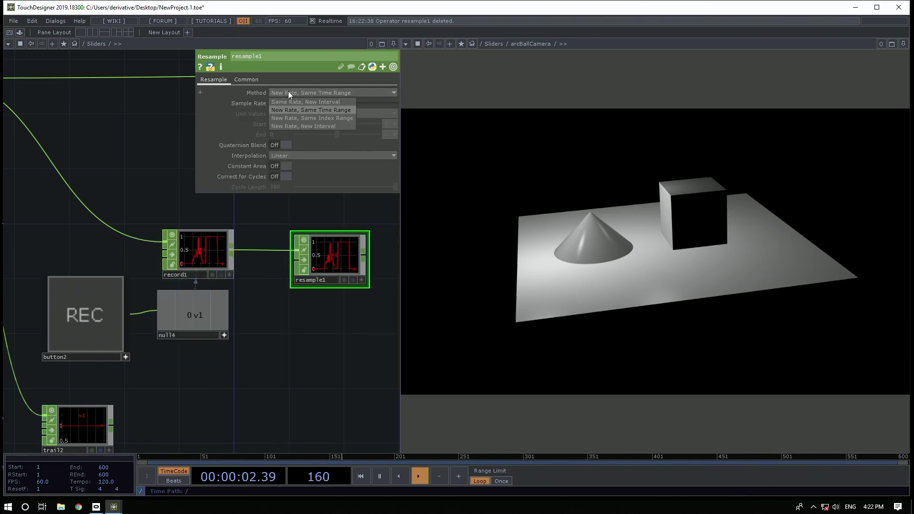
pyautogui.click(285, 126)
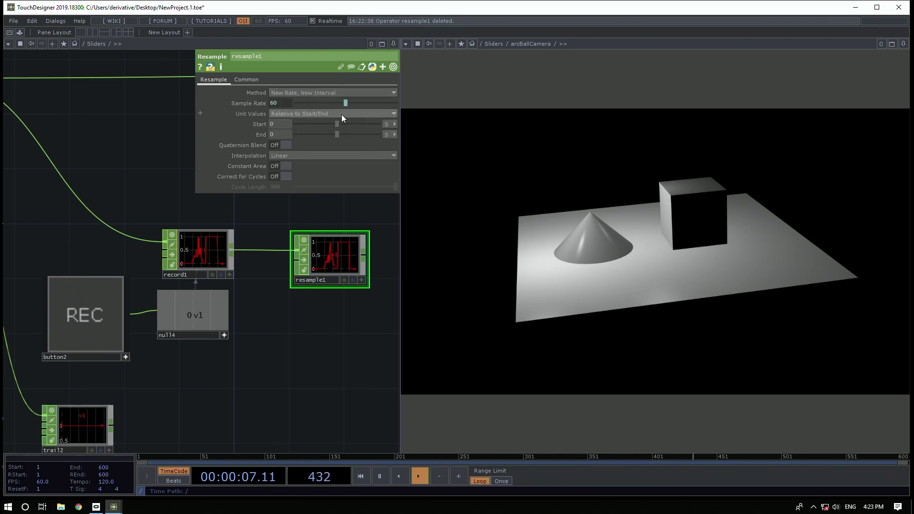
pyautogui.moveTo(336, 135); pyautogui.dragTo(326, 133)
pyautogui.hotkey('ctrl', 'z')
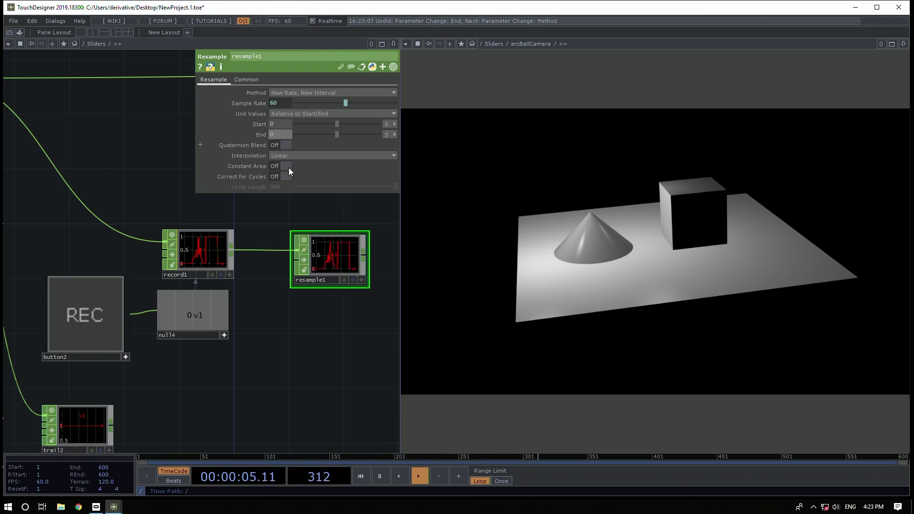
# Remove the Resample operator connected to record1
pyautogui.moveTo(322, 325); pyautogui.dragTo(269, 344)
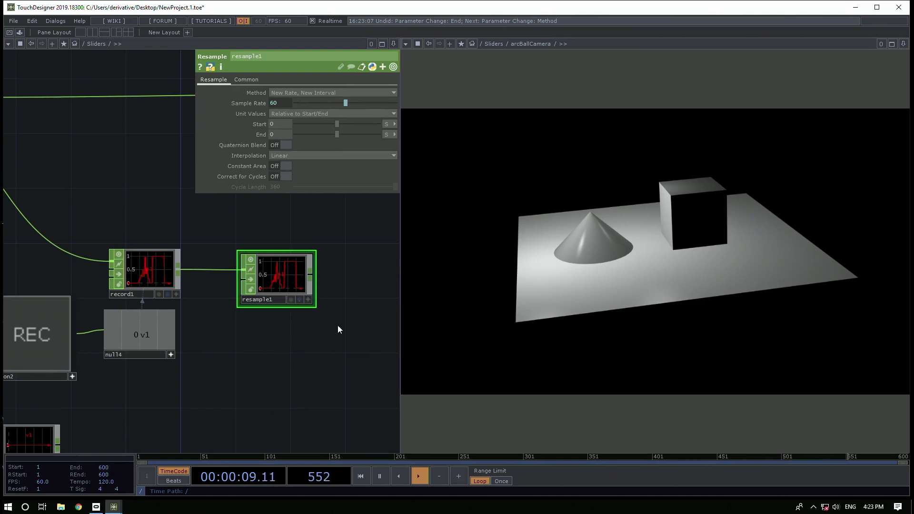
pyautogui.scroll(-3, 333, 319)
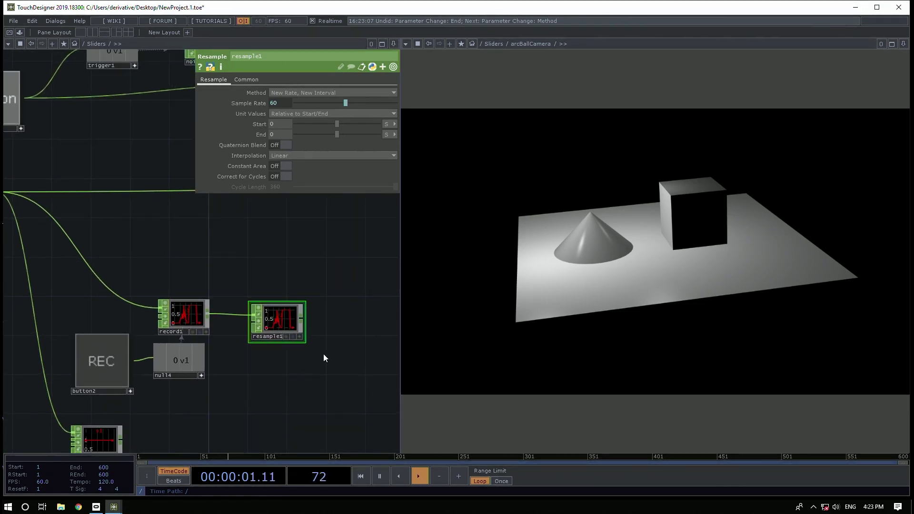
pyautogui.click(245, 80)
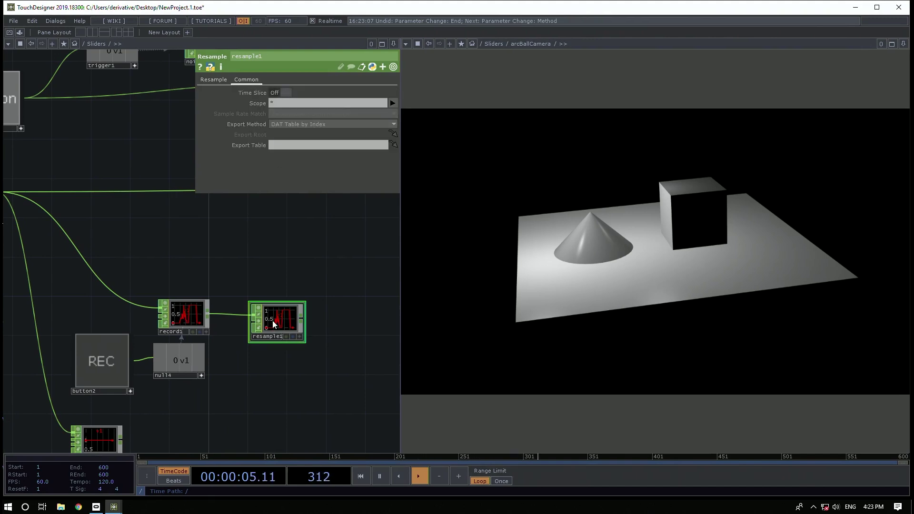
pyautogui.press('Delete')
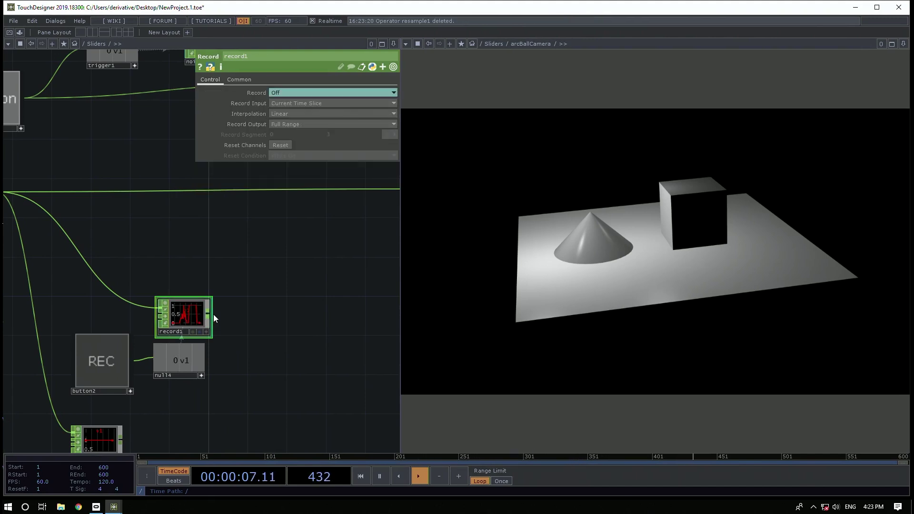
pyautogui.click(208, 318)
pyautogui.click(287, 302)
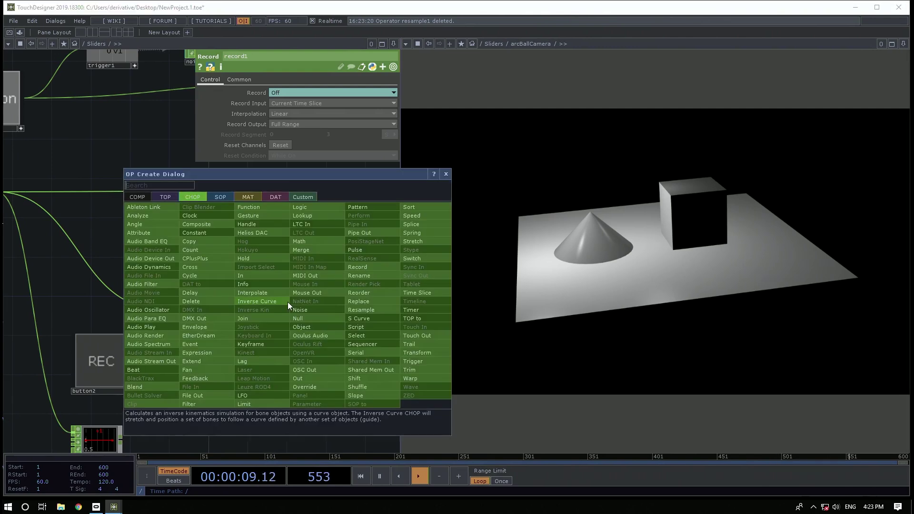
pyautogui.write('limi')
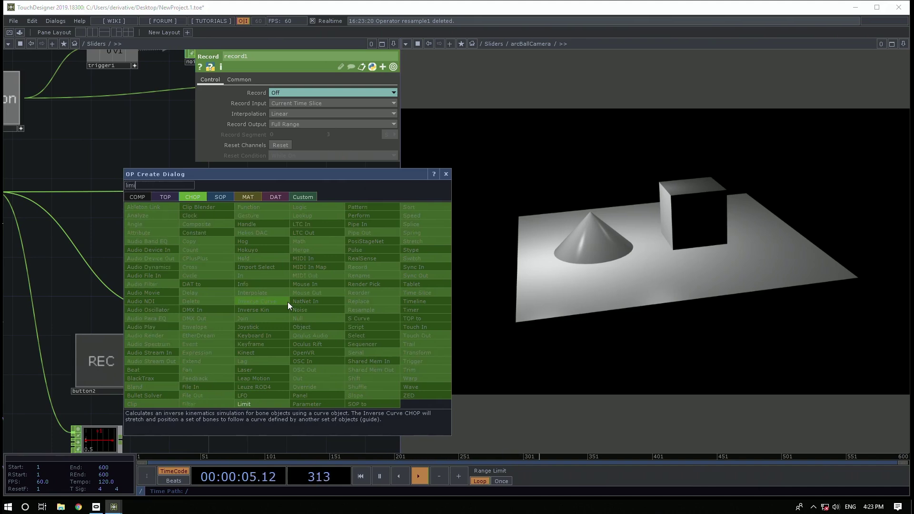
pyautogui.press('BackSpace')
pyautogui.press('BackSpace')
pyautogui.press('BackSpace')
pyautogui.press('BackSpace')
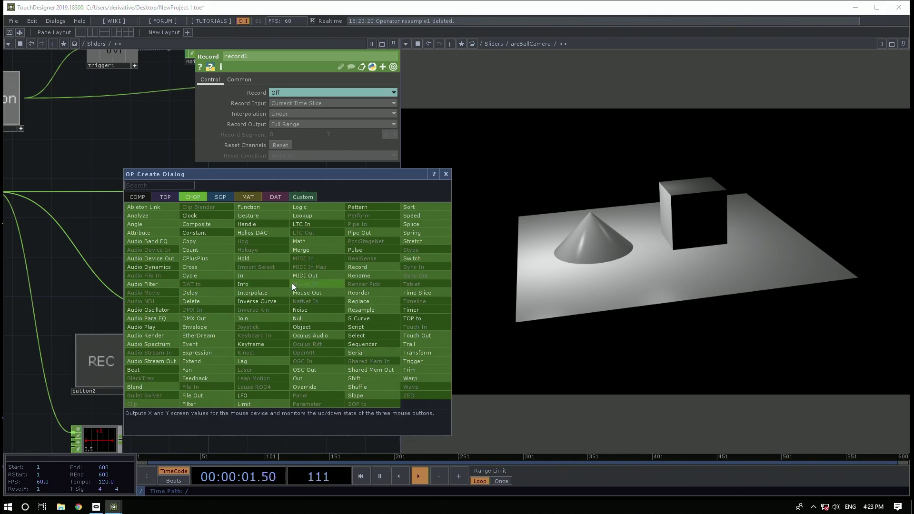
pyautogui.click(70, 219)
# Add a Time Slice CHOP fed by record1's output
pyautogui.click(277, 308)
pyautogui.write('time')
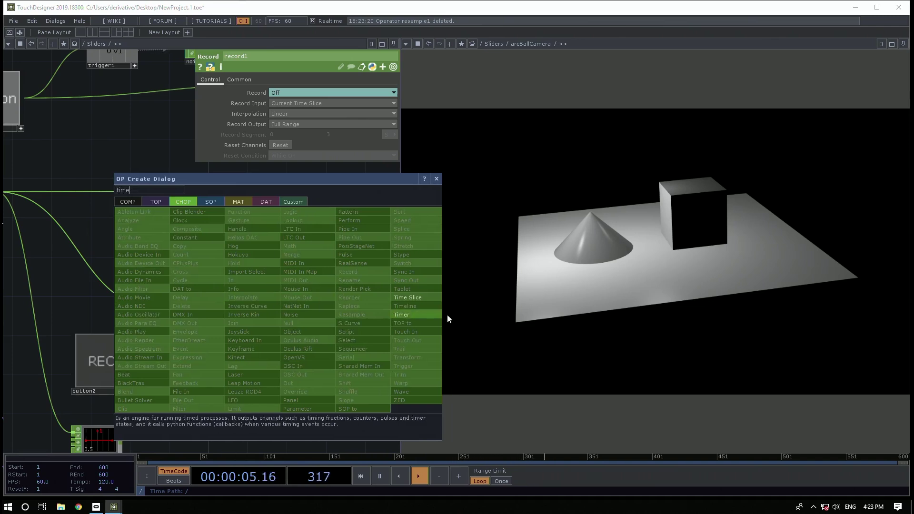
pyautogui.click(404, 296)
pyautogui.click(290, 316)
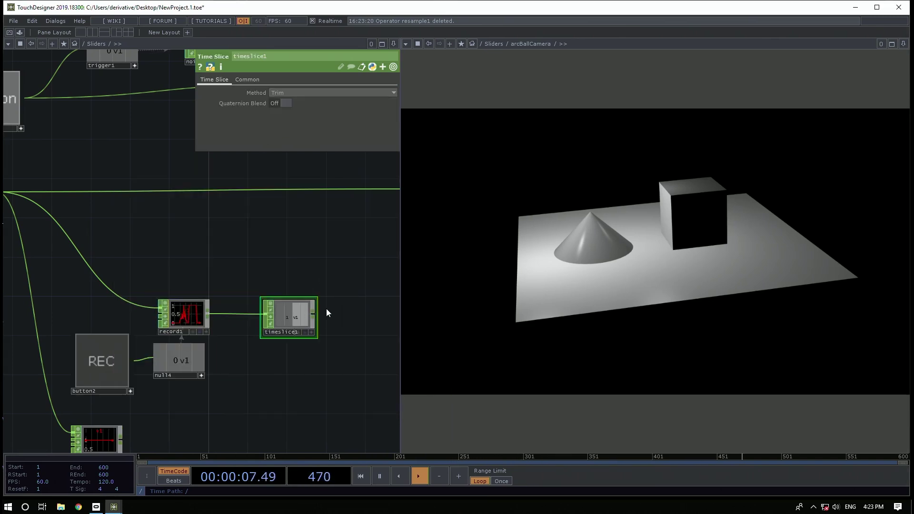
# Examine record1's recorded curve and its info on channel range, sample rate and length
pyautogui.scroll(3, 295, 316)
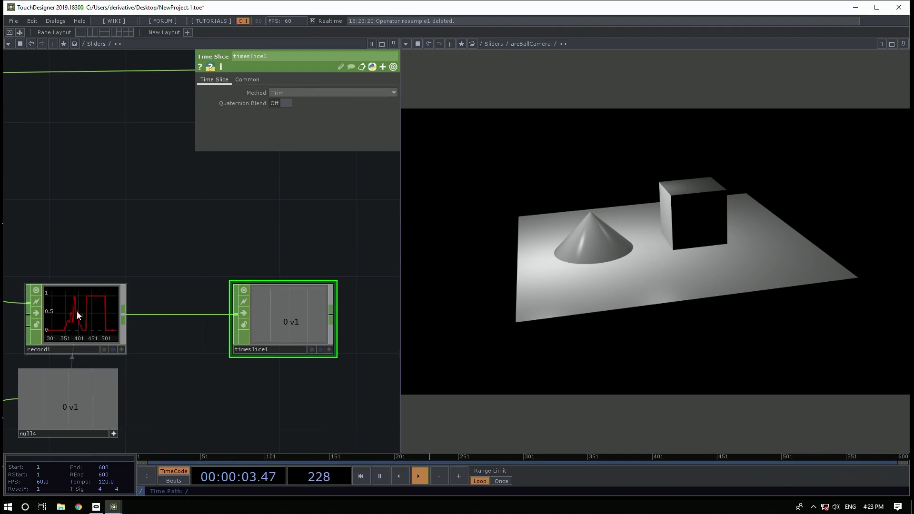
pyautogui.click(80, 294)
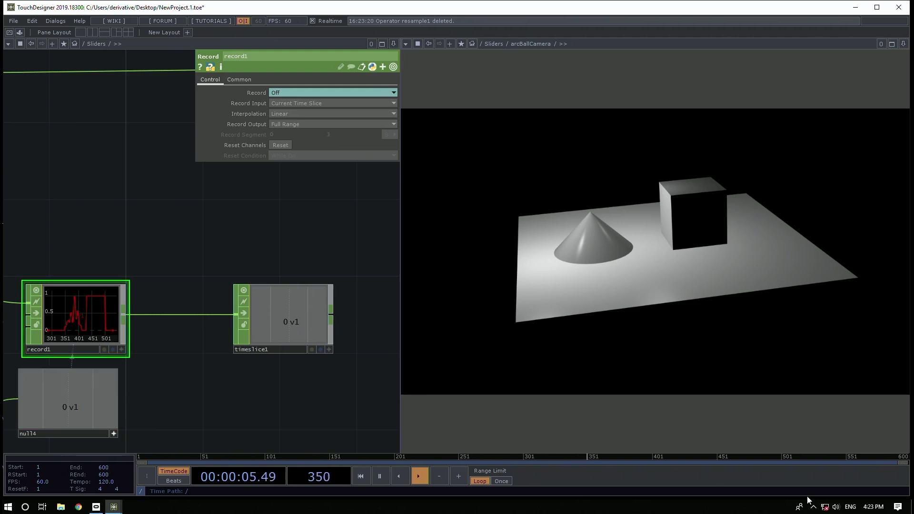
pyautogui.middleClick(73, 327)
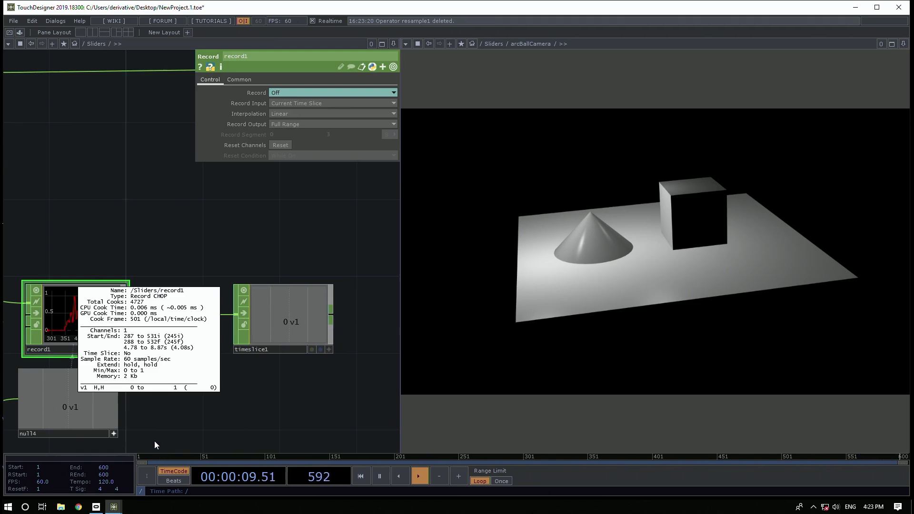
pyautogui.click(59, 312)
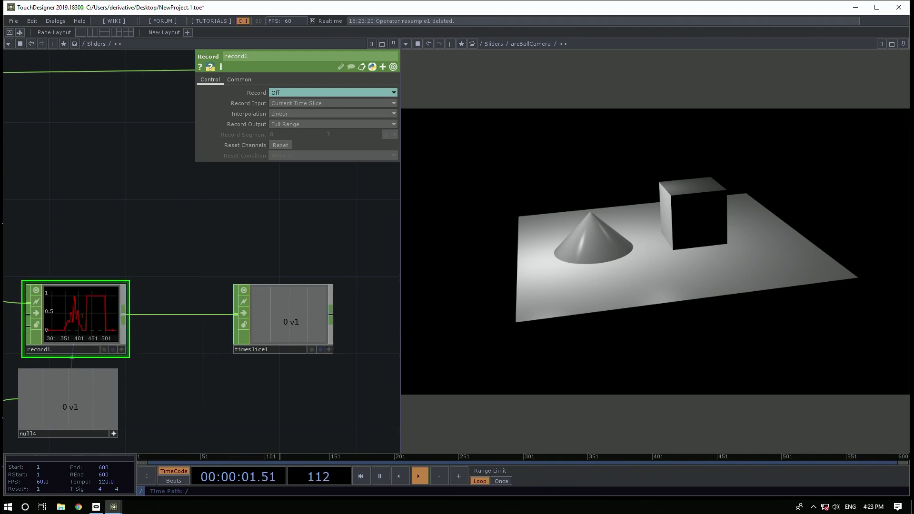
pyautogui.scroll(-3, 338, 418)
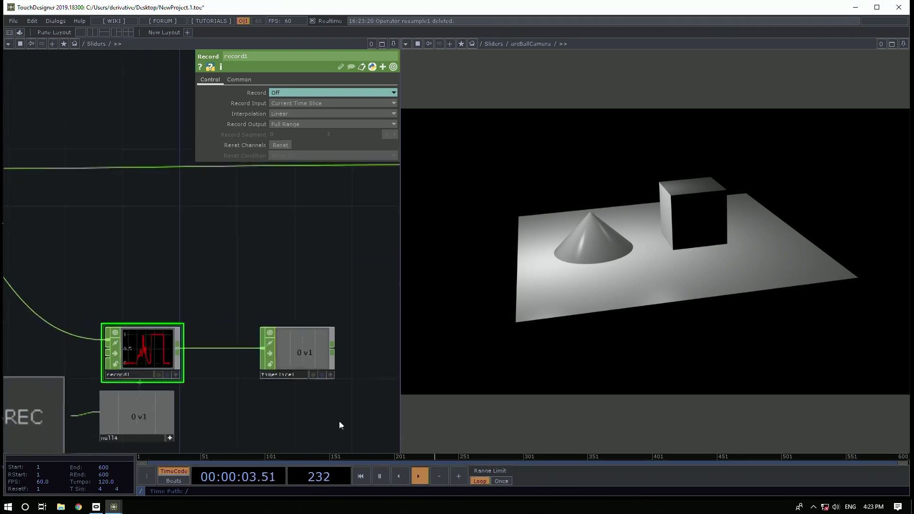
# Delete the timeslice1 operator and add a Lookup CHOP fed by record1's output
pyautogui.click(313, 356)
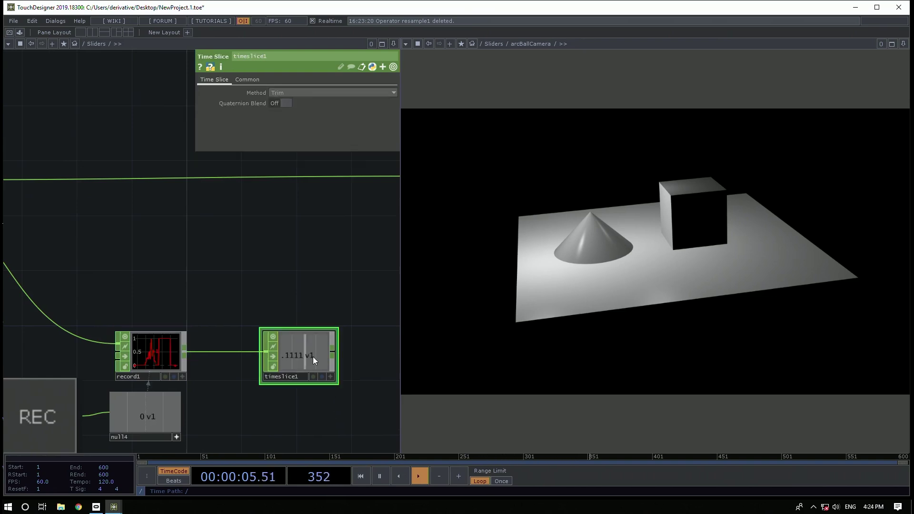
pyautogui.click(285, 92)
pyautogui.press('Delete')
pyautogui.press('Tab')
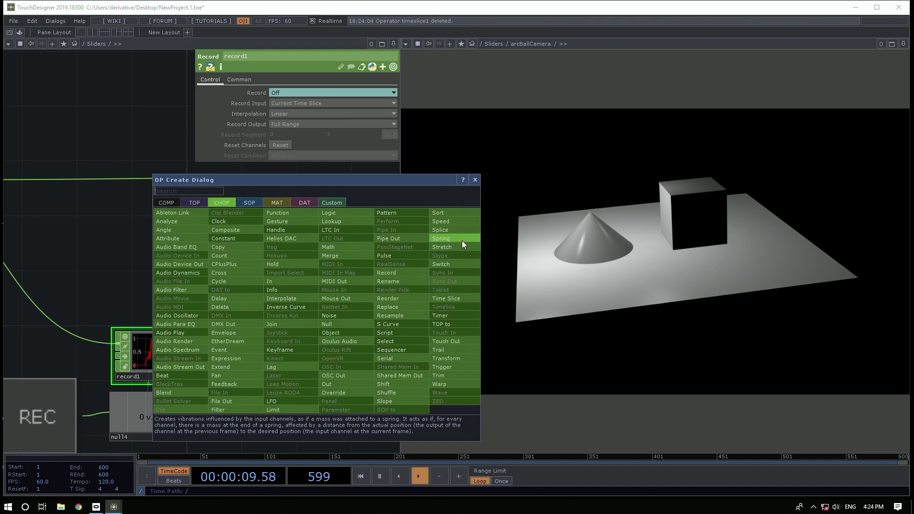
pyautogui.write('loo')
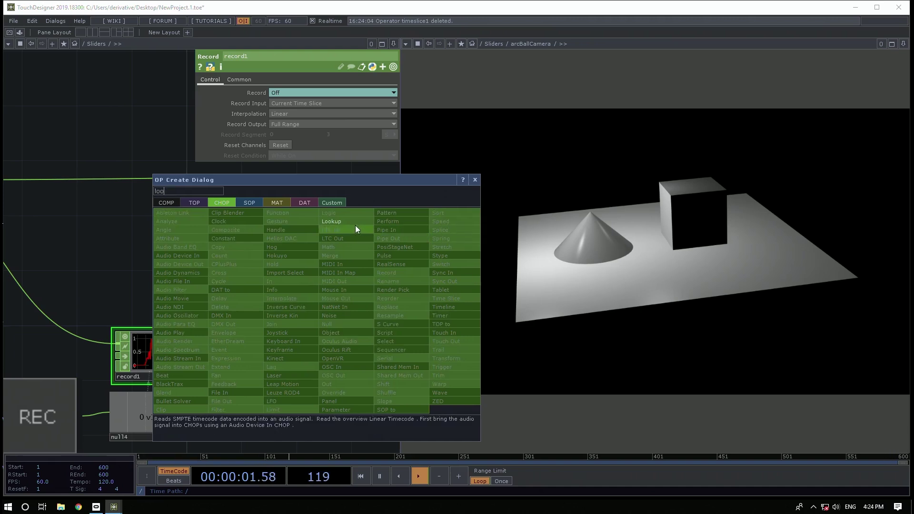
pyautogui.press('Return')
pyautogui.click(307, 307)
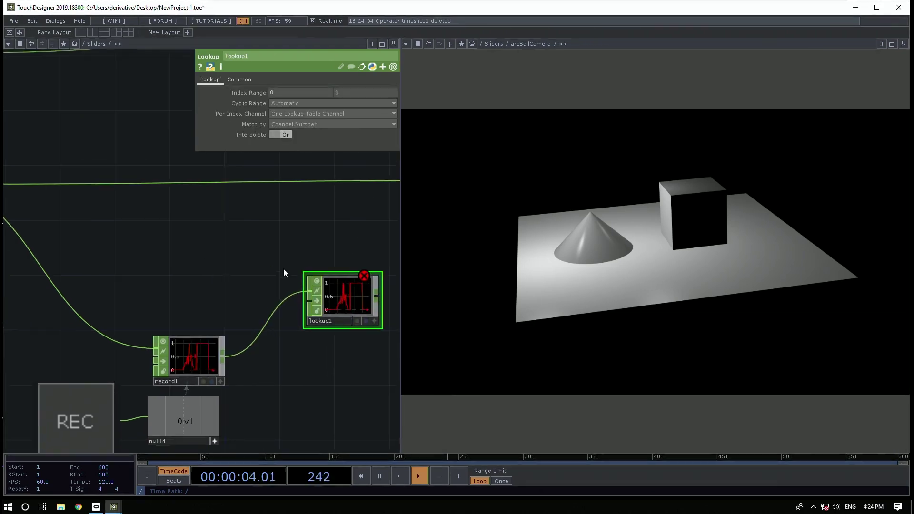
# Wire slider1 into the Lookup CHOP's first input and record1 into its second input
pyautogui.press('Tab')
pyautogui.press('Escape')
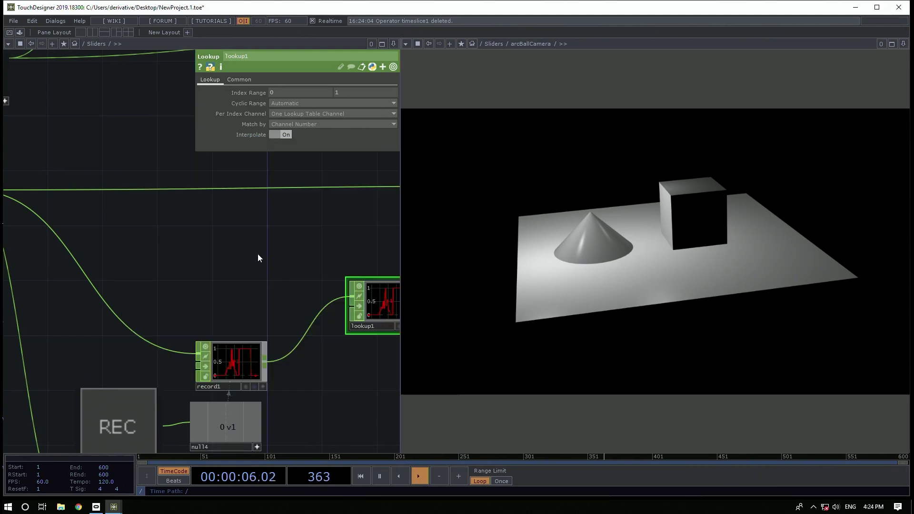
pyautogui.moveTo(136, 219); pyautogui.dragTo(323, 288)
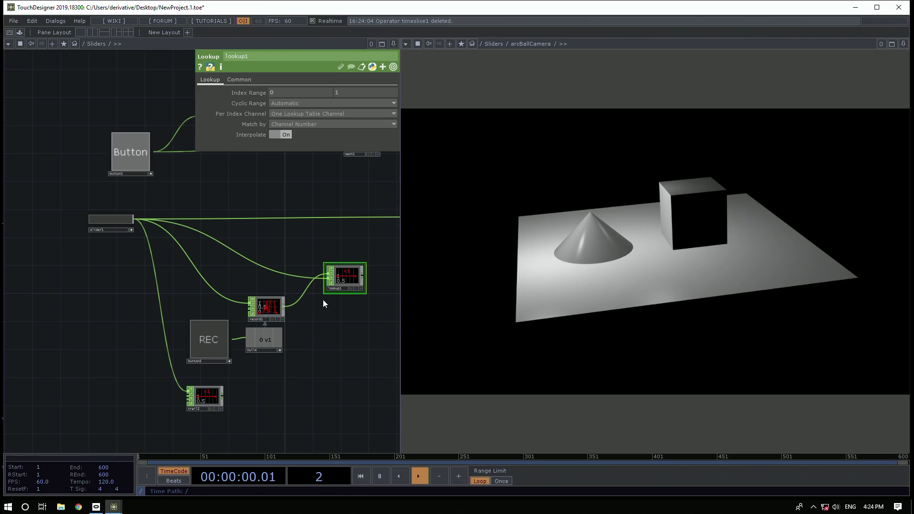
pyautogui.moveTo(130, 221); pyautogui.dragTo(20, 215)
pyautogui.scroll(3, 322, 282)
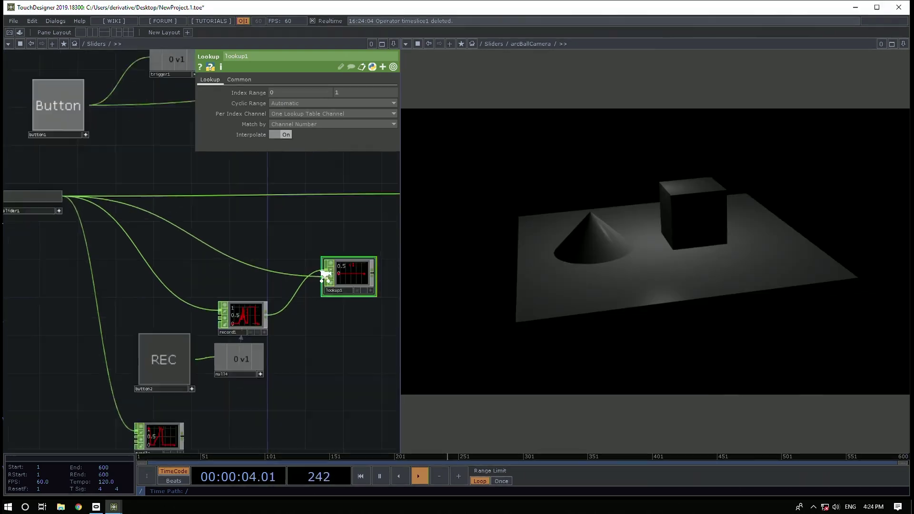
pyautogui.moveTo(285, 269); pyautogui.dragTo(325, 277)
# Move slider1 to its minimum and compare lookup1's output with the start of record1's curve
pyautogui.moveTo(132, 231); pyautogui.dragTo(166, 232)
pyautogui.moveTo(44, 195); pyautogui.dragTo(90, 200)
pyautogui.scroll(-2, 28, 290)
pyautogui.moveTo(33, 228); pyautogui.dragTo(6, 233)
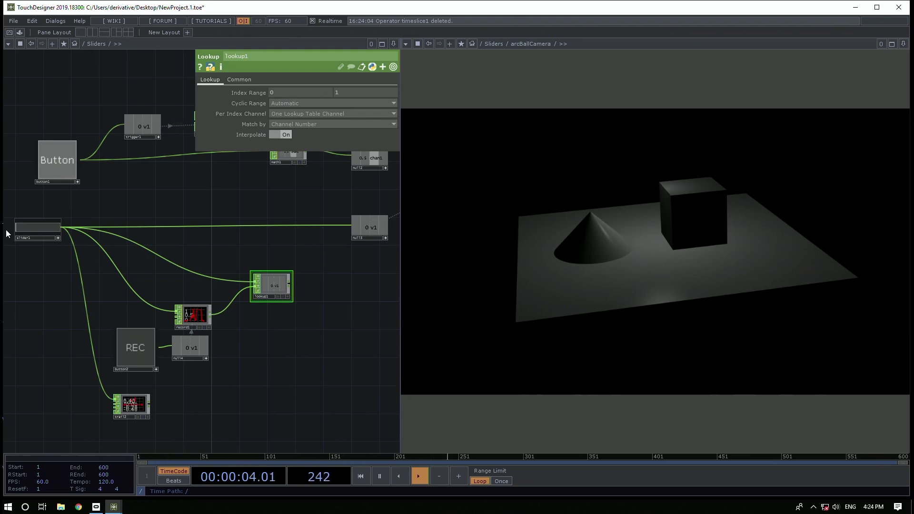
pyautogui.moveTo(15, 228); pyautogui.dragTo(13, 229)
pyautogui.scroll(5, 183, 329)
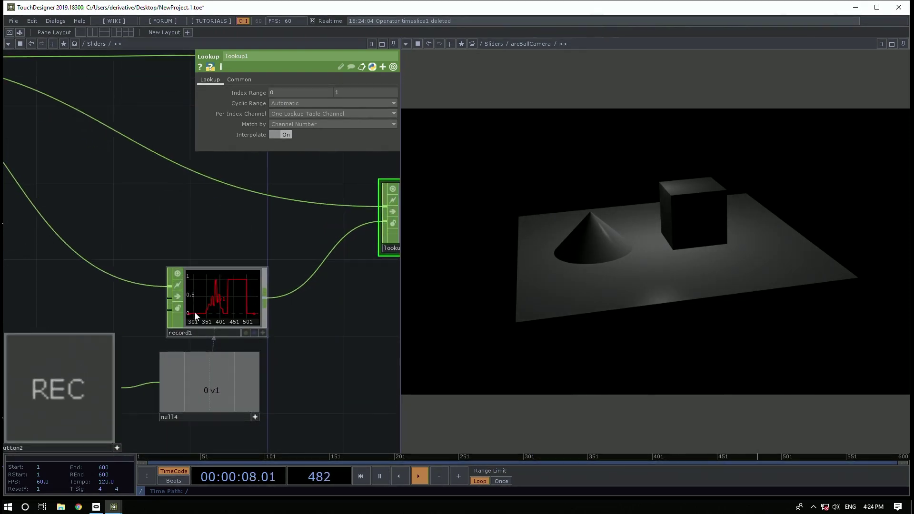
pyautogui.scroll(-5, 253, 312)
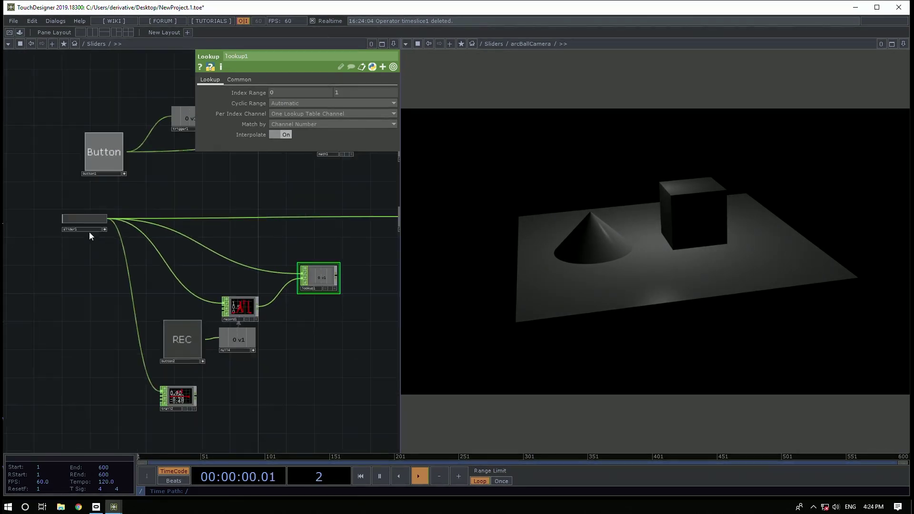
pyautogui.moveTo(64, 218)
pyautogui.mouseDown()
pyautogui.moveTo(125, 221)
pyautogui.moveTo(62, 220)
pyautogui.mouseUp()
# Connect lookup1's output to the null3 operator in place of slider1's direct connection
pyautogui.moveTo(274, 237); pyautogui.dragTo(97, 227)
pyautogui.moveTo(160, 264); pyautogui.dragTo(220, 207)
pyautogui.moveTo(294, 299); pyautogui.dragTo(443, 288)
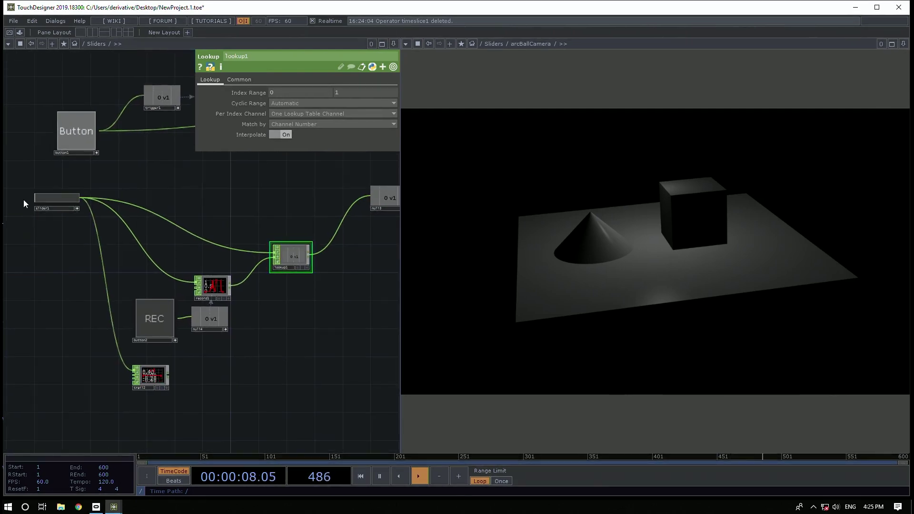
# Move slider1 to its minimum to test the light through the Lookup CHOP
pyautogui.moveTo(61, 198); pyautogui.dragTo(21, 197)
pyautogui.moveTo(178, 191); pyautogui.dragTo(182, 187)
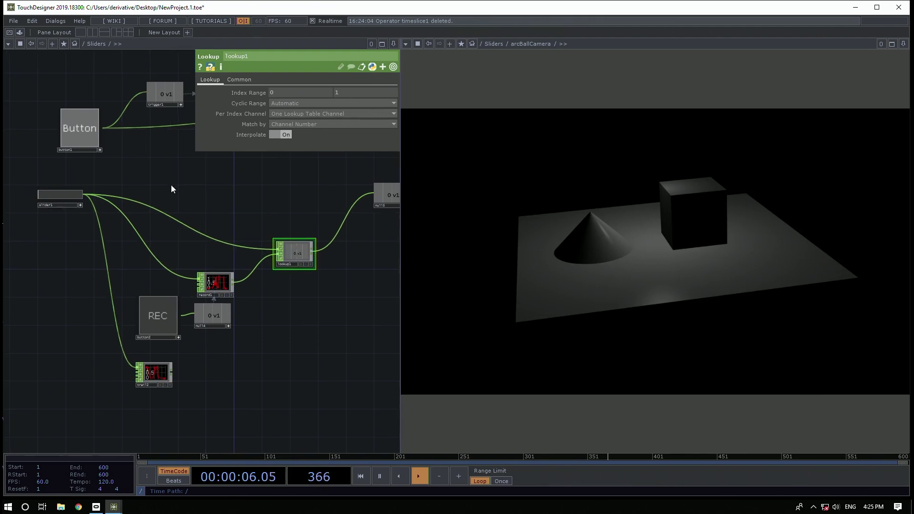
pyautogui.moveTo(119, 158); pyautogui.dragTo(35, 157)
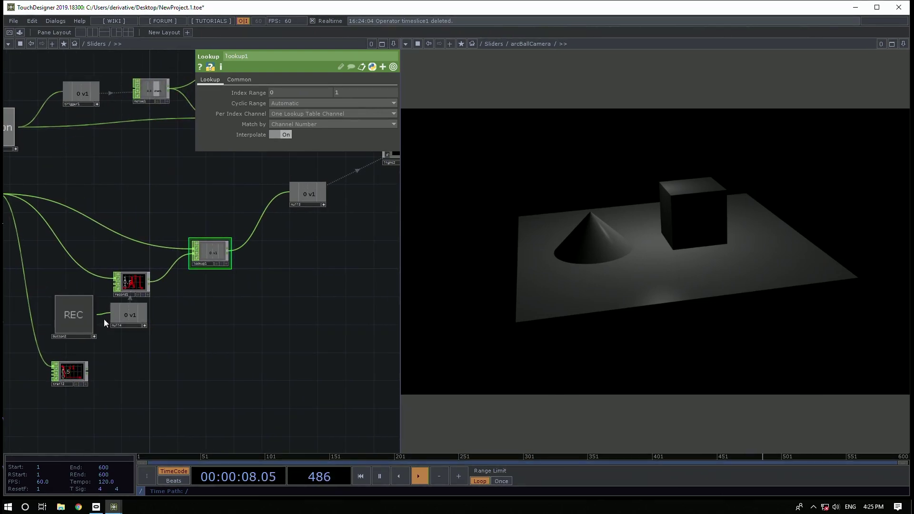
pyautogui.moveTo(96, 248); pyautogui.dragTo(153, 254)
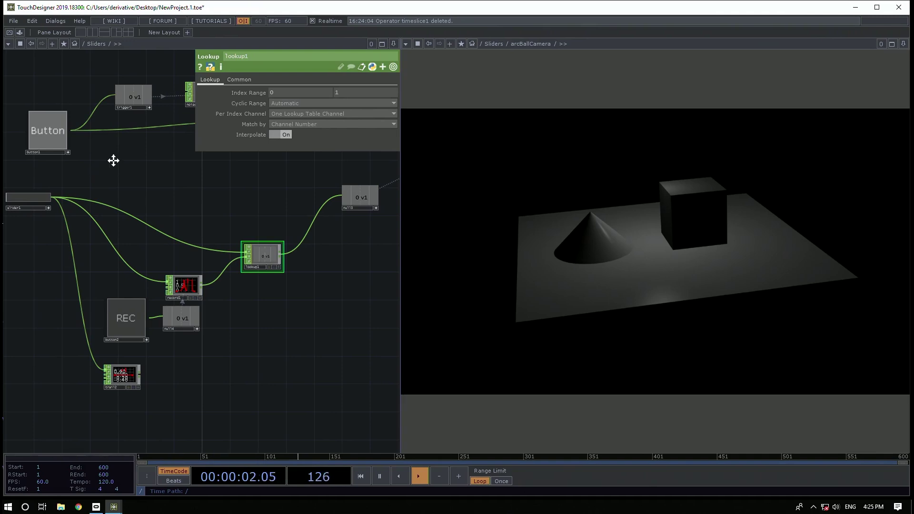
# Turn off button1's active viewer and move the operator slightly higher, above slider1
pyautogui.moveTo(110, 161); pyautogui.dragTo(118, 164)
pyautogui.click(76, 155)
pyautogui.moveTo(62, 140); pyautogui.dragTo(62, 113)
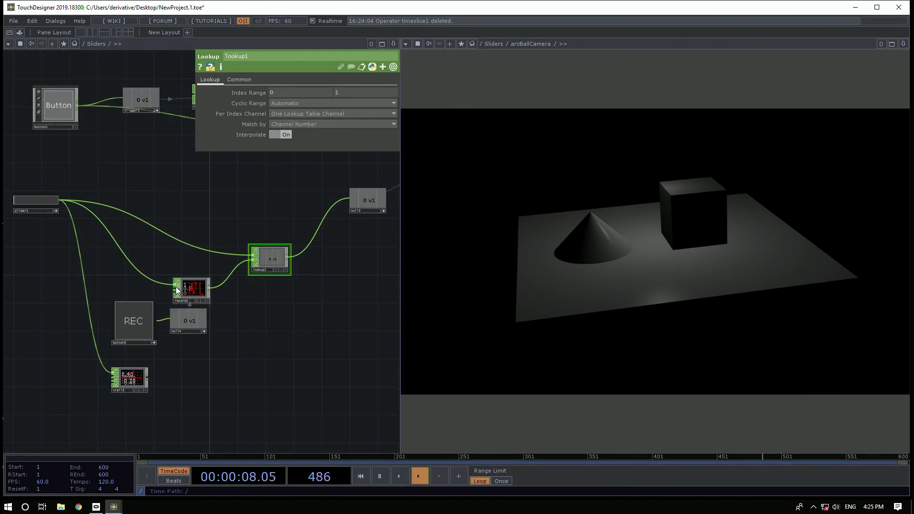
pyautogui.moveTo(240, 213); pyautogui.dragTo(325, 224)
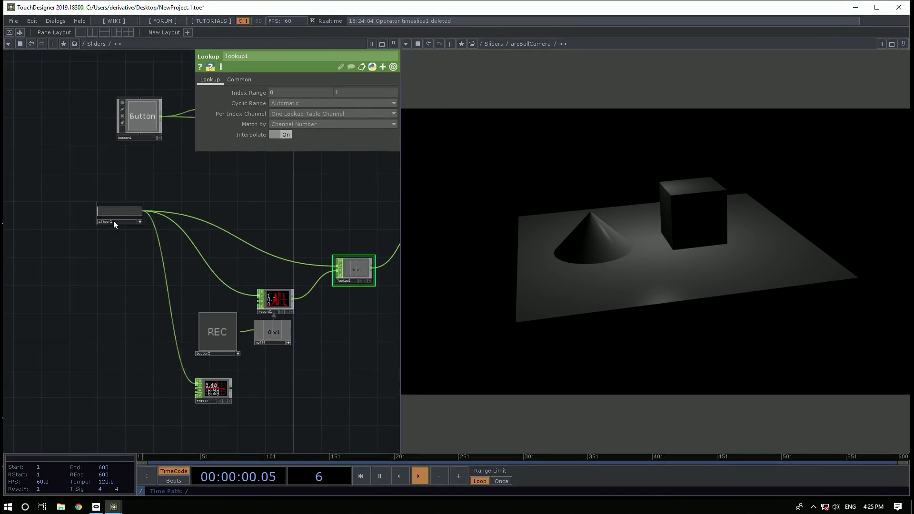
# Vary slider1 around its middle to test the scene's light, and make button1's viewer active again
pyautogui.moveTo(102, 211)
pyautogui.mouseDown()
pyautogui.moveTo(179, 206)
pyautogui.moveTo(84, 211)
pyautogui.moveTo(159, 209)
pyautogui.moveTo(102, 209)
pyautogui.mouseUp()
pyautogui.click(124, 208)
pyautogui.moveTo(249, 197); pyautogui.dragTo(207, 220)
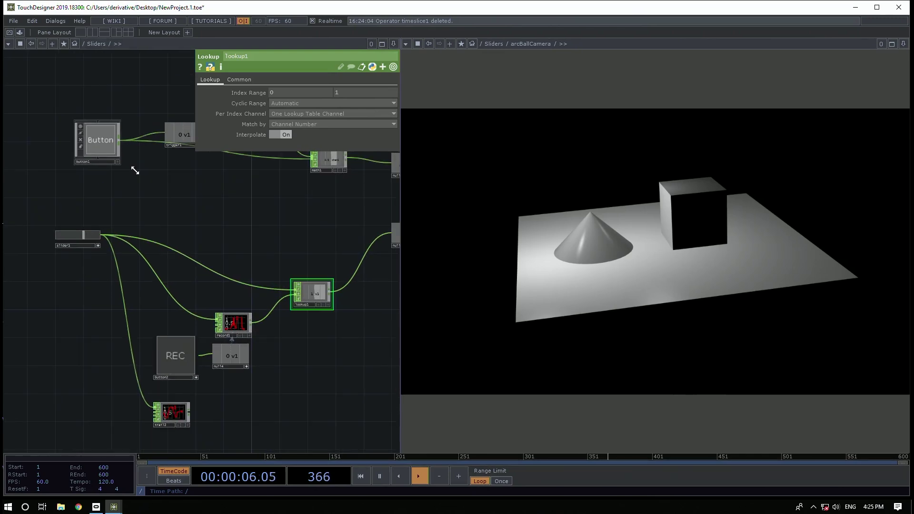
pyautogui.click(93, 142)
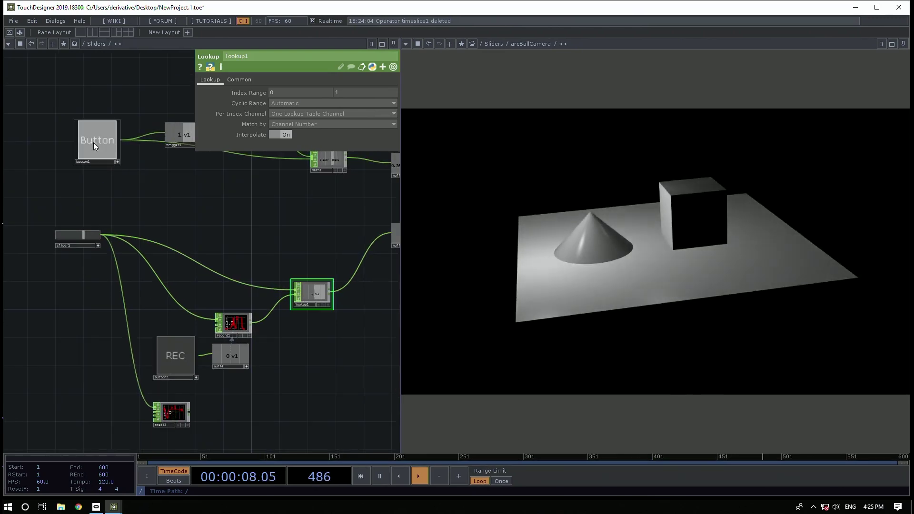
pyautogui.moveTo(81, 235)
pyautogui.mouseDown()
pyautogui.moveTo(89, 233)
pyautogui.moveTo(67, 236)
pyautogui.moveTo(76, 239)
pyautogui.mouseUp()
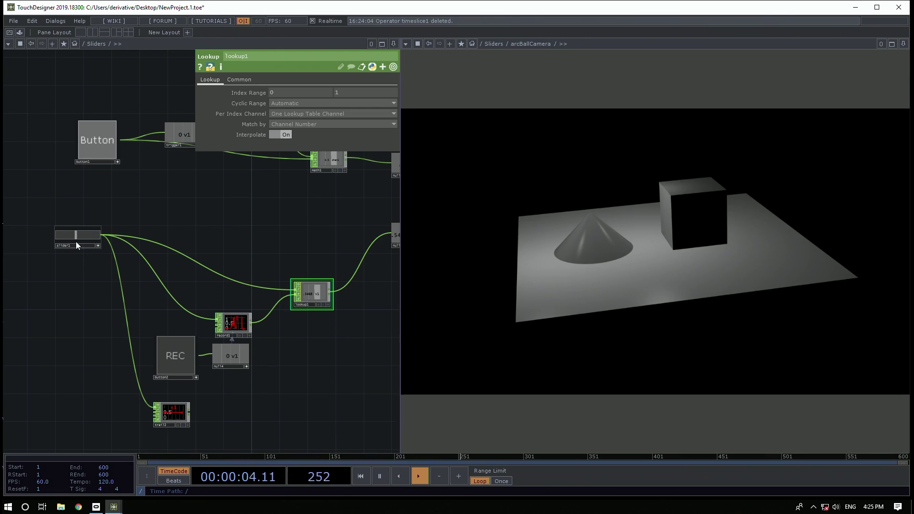
pyautogui.moveTo(75, 234)
pyautogui.mouseDown()
pyautogui.moveTo(99, 236)
pyautogui.moveTo(49, 235)
pyautogui.moveTo(93, 237)
pyautogui.moveTo(74, 233)
pyautogui.mouseUp()
# Look over the whole Sliders network, from the button and slider chains to the lights and render
pyautogui.scroll(-5, 188, 224)
pyautogui.scroll(-2, 188, 224)
pyautogui.scroll(-4, 188, 225)
pyautogui.press('p')
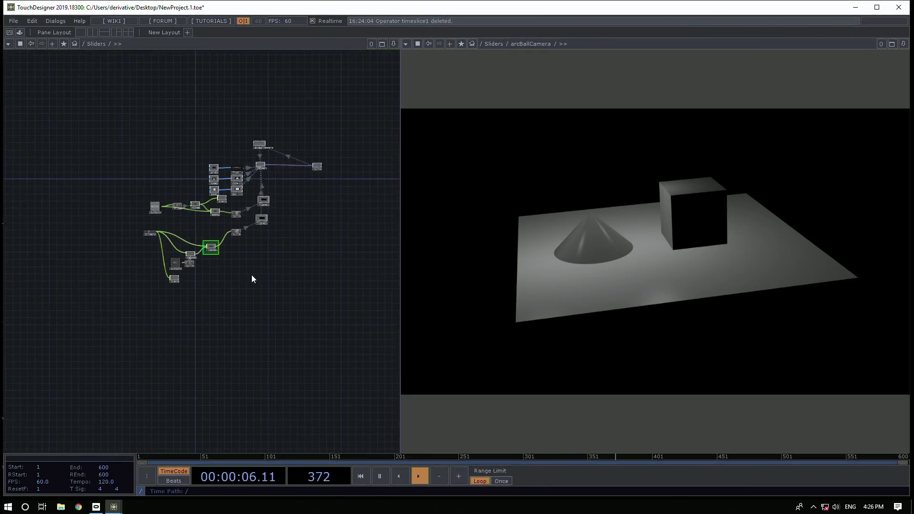
pyautogui.scroll(5, 260, 238)
pyautogui.moveTo(259, 244); pyautogui.dragTo(205, 265)
pyautogui.moveTo(118, 157); pyautogui.dragTo(138, 194)
pyautogui.scroll(-5, 139, 193)
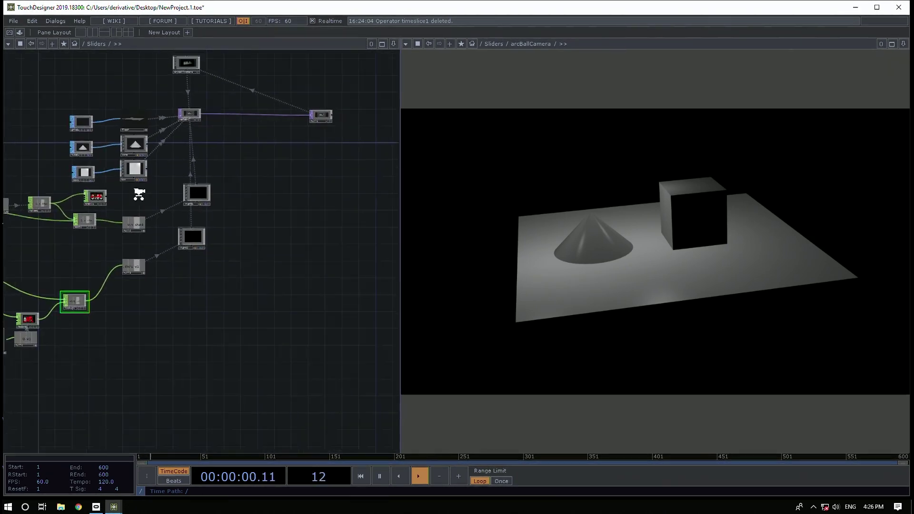
pyautogui.scroll(4, 68, 241)
pyautogui.moveTo(181, 318); pyautogui.dragTo(221, 322)
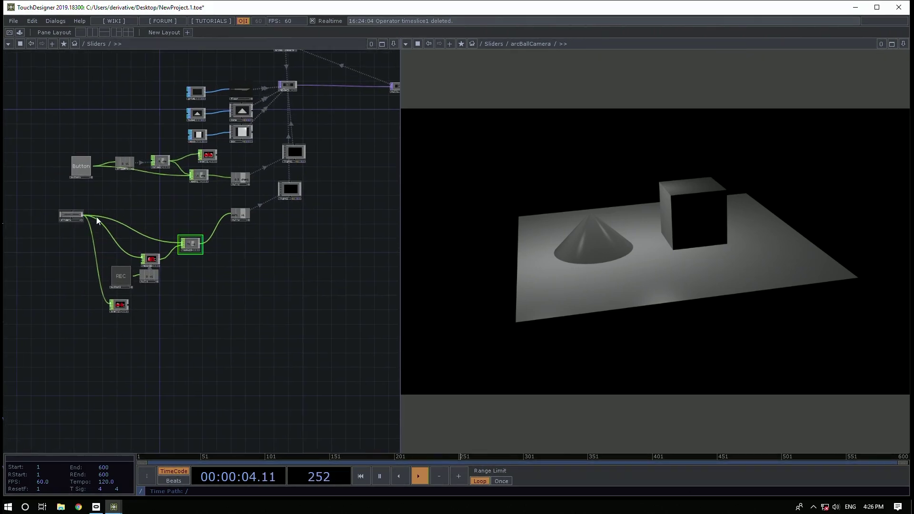
# Paste a copy of the Sliders component at the project's root level and rename it VR_Lights
pyautogui.press('u')
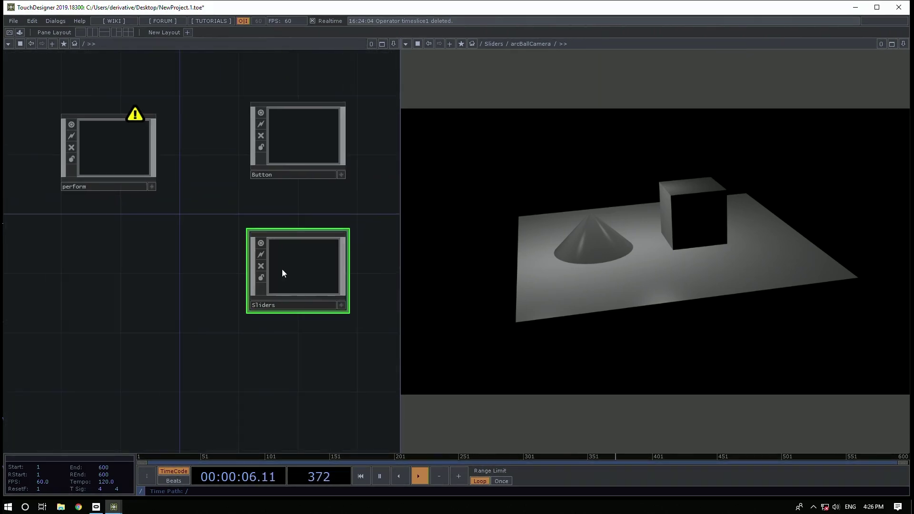
pyautogui.hotkey('ctrl', 'v')
pyautogui.click(262, 251)
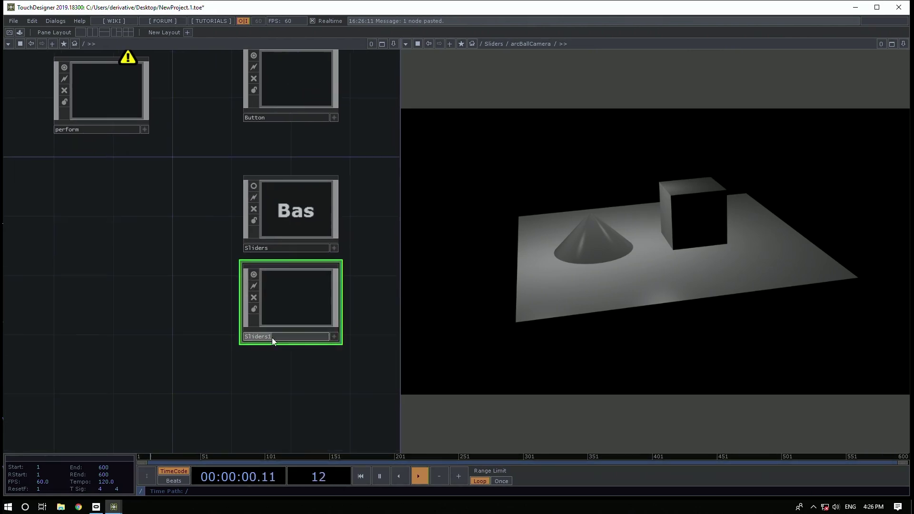
pyautogui.write('VR_Lights')
# Inside VR_Lights, delete all the button, slider, record and lookup operators, keeping the geometry, lights, camera and render
pyautogui.doubleClick(303, 313)
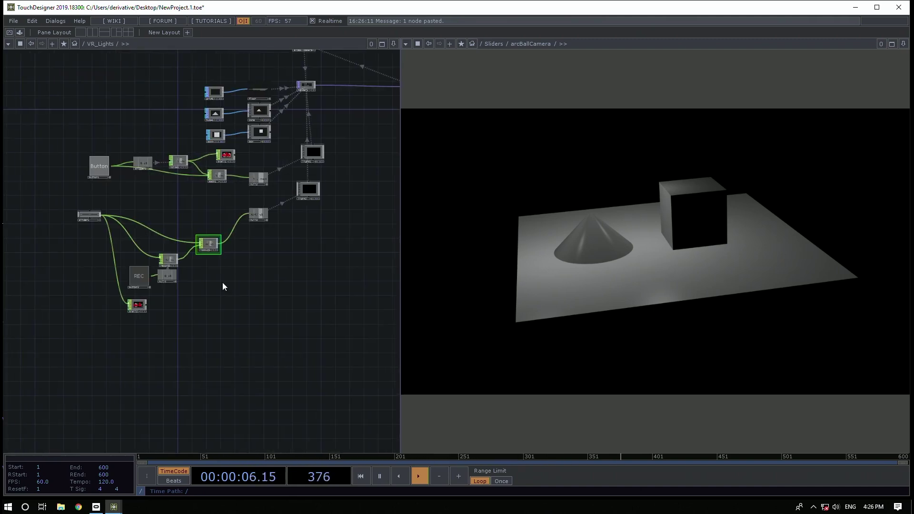
pyautogui.click(115, 176)
pyautogui.moveTo(69, 168); pyautogui.dragTo(277, 308)
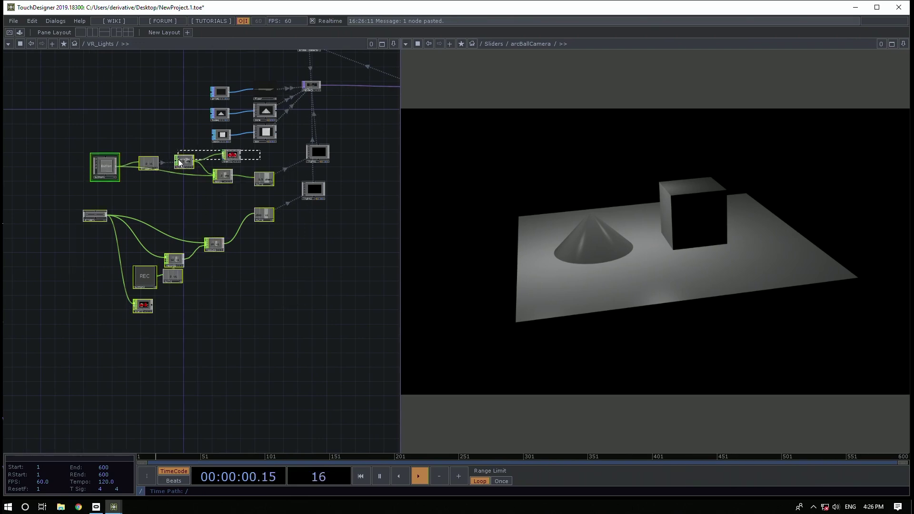
pyautogui.press('Delete')
# Clear the channel reference from light1's Dimmer and set it to 1
pyautogui.scroll(5, 314, 151)
pyautogui.moveTo(332, 156); pyautogui.dragTo(288, 178)
pyautogui.press('p')
pyautogui.click(294, 103)
pyautogui.press('BackSpace')
pyautogui.press('Return')
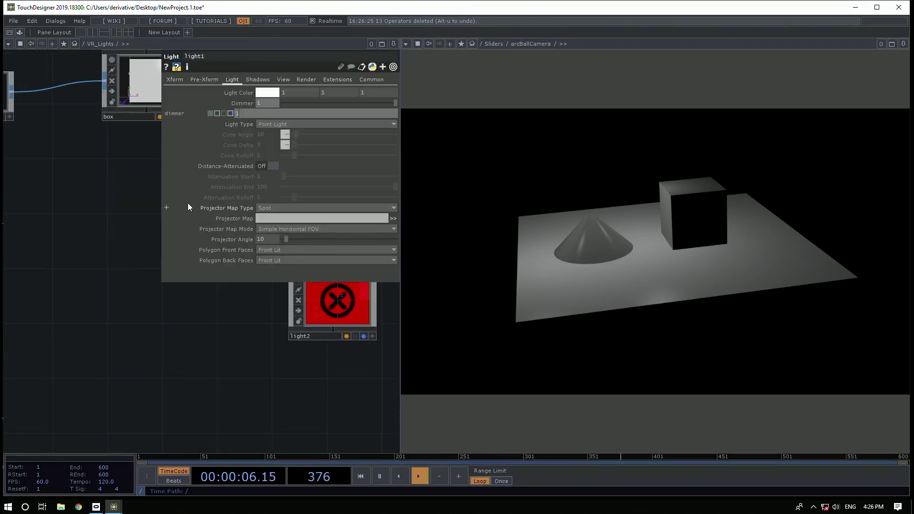
# Remove the null3 channel reference from light2's Dimmer and show light2's transform parameters
pyautogui.moveTo(92, 270); pyautogui.dragTo(35, 336)
pyautogui.click(274, 362)
pyautogui.click(267, 103)
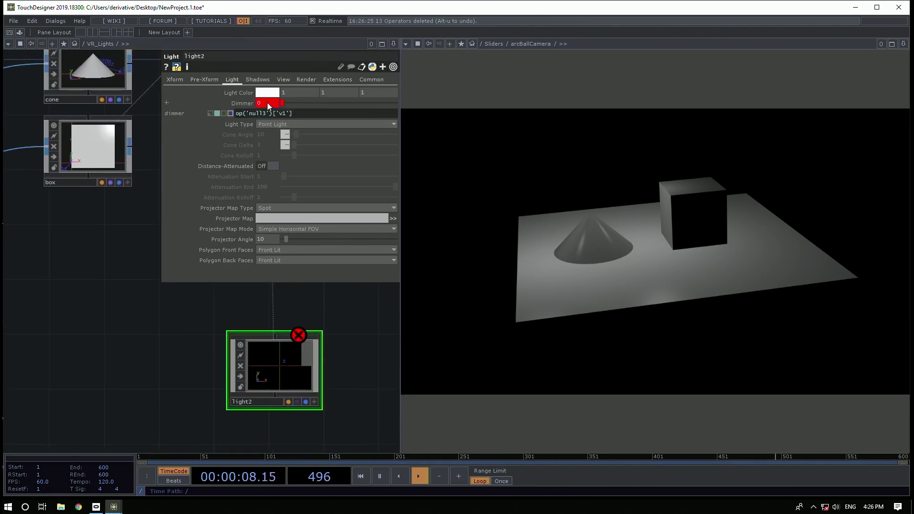
pyautogui.press('BackSpace')
pyautogui.press('Return')
pyautogui.click(175, 79)
pyautogui.moveTo(169, 289); pyautogui.dragTo(134, 372)
pyautogui.scroll(-5, 176, 301)
# Orbit the Sliders scene closer, and switch the viewer pane to the VR_Lights component
pyautogui.moveTo(785, 229); pyautogui.dragTo(746, 243)
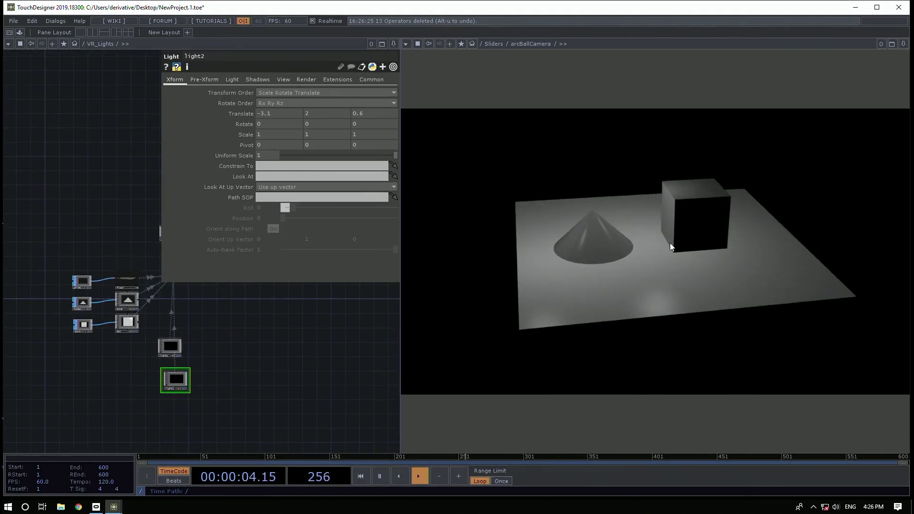
pyautogui.moveTo(746, 243); pyautogui.dragTo(794, 224, button='middle')
pyautogui.scroll(3, 794, 223)
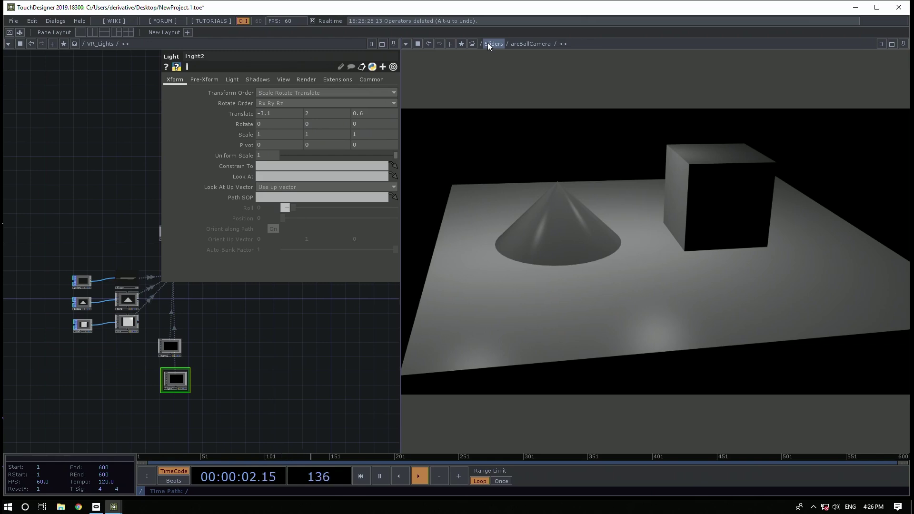
pyautogui.click(478, 44)
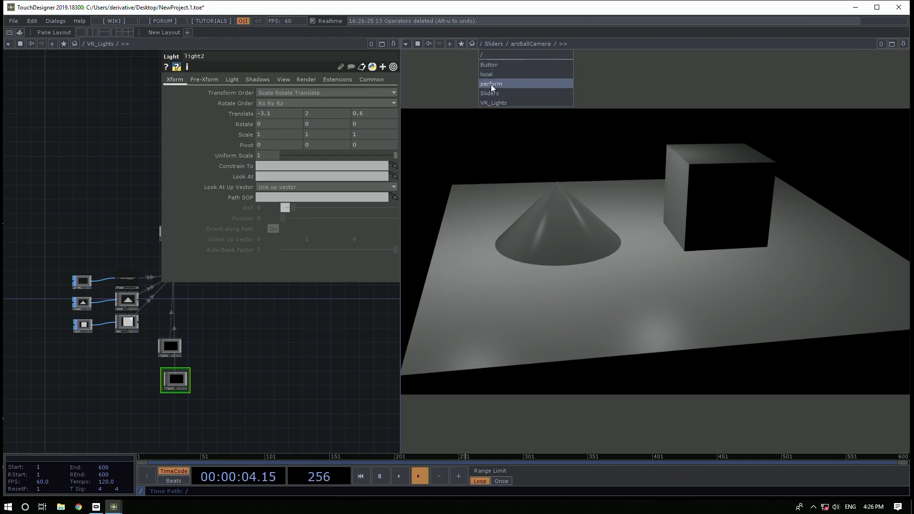
pyautogui.click(491, 103)
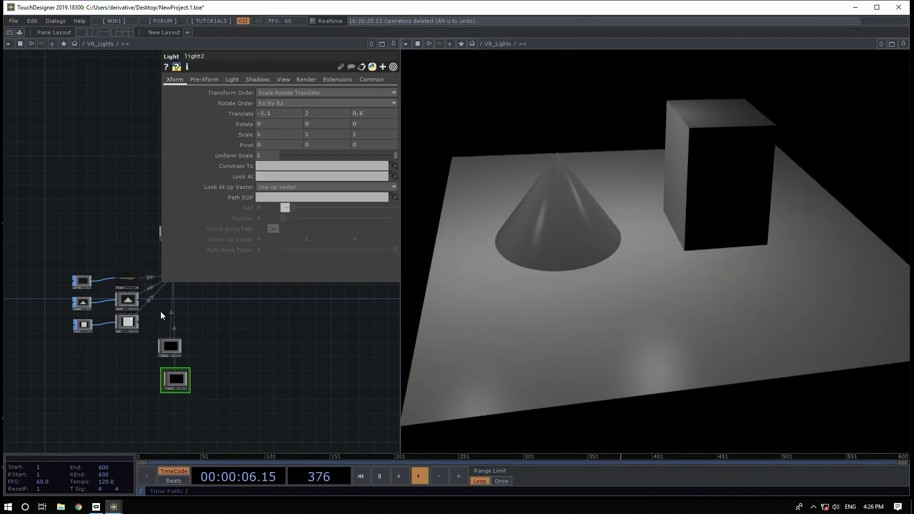
# Check the operator information of arcBallCamera, render1 and the TOP that follows it in VR_Lights
pyautogui.moveTo(225, 326); pyautogui.dragTo(244, 364)
pyautogui.press('p')
pyautogui.scroll(5, 219, 276)
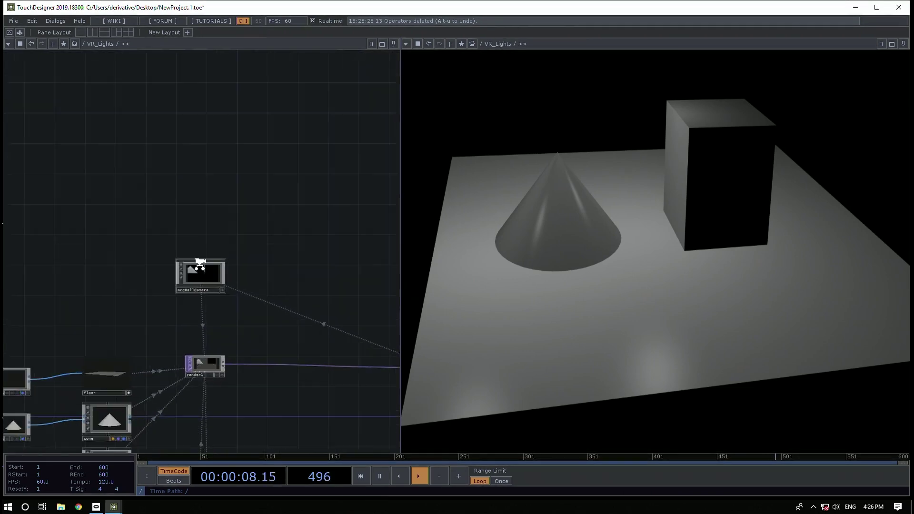
pyautogui.middleClick(217, 279)
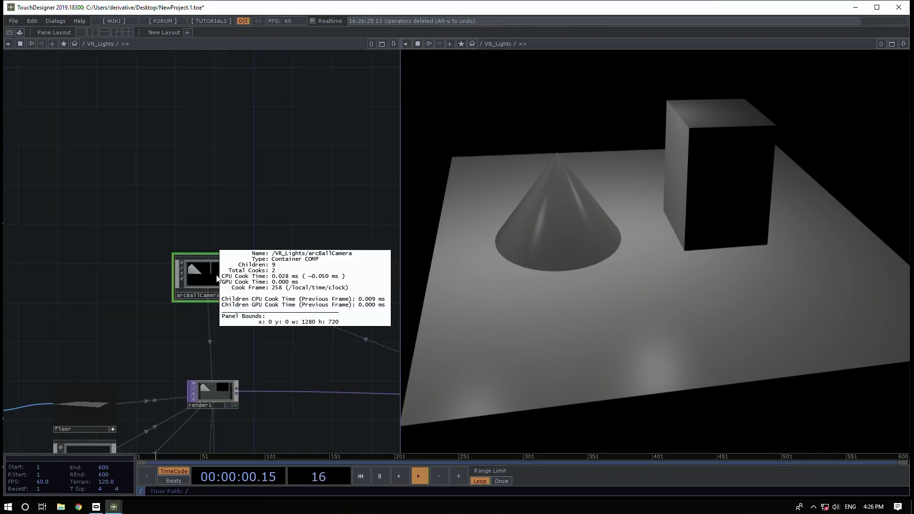
pyautogui.moveTo(252, 363); pyautogui.dragTo(265, 216)
pyautogui.middleClick(229, 254)
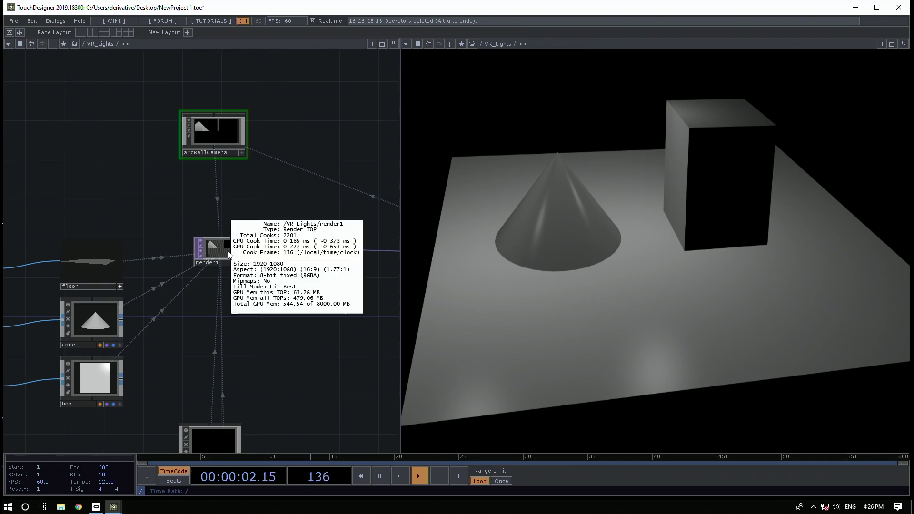
pyautogui.moveTo(284, 228); pyautogui.dragTo(25, 207)
pyautogui.middleClick(257, 233)
# Inspect arcBallCamera's internal network and its Look parameters
pyautogui.moveTo(243, 142); pyautogui.dragTo(533, 202)
pyautogui.press('i')
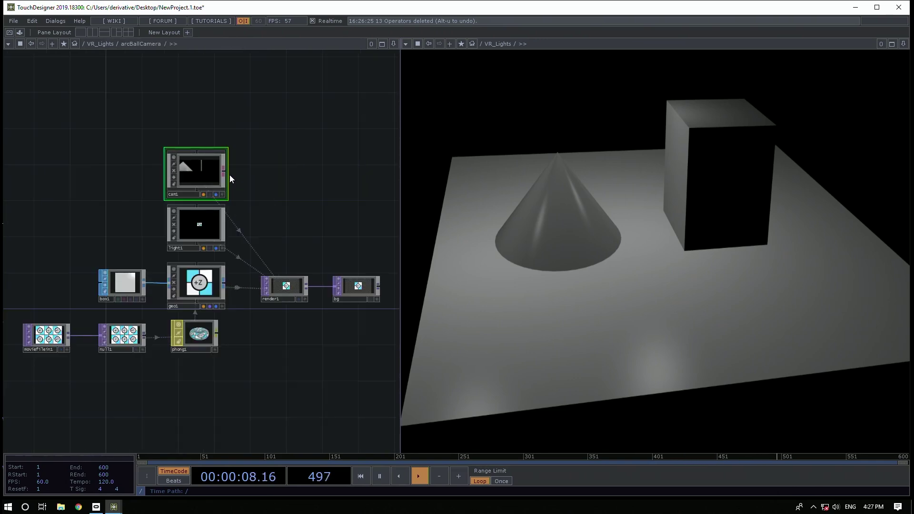
pyautogui.press('u')
pyautogui.press('p')
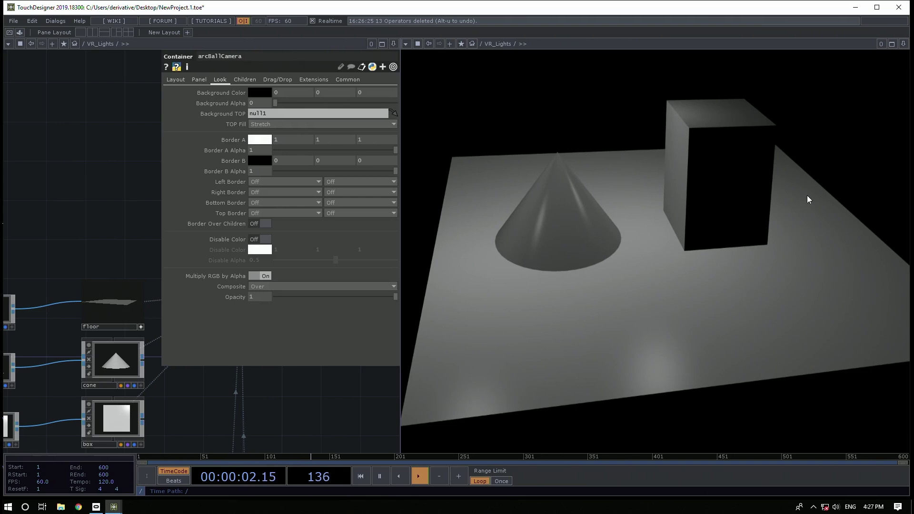
# Show VR_Lights' arcBallCamera in the viewer pane and orbit it to frame the whole floor, cone and box
pyautogui.click(521, 43)
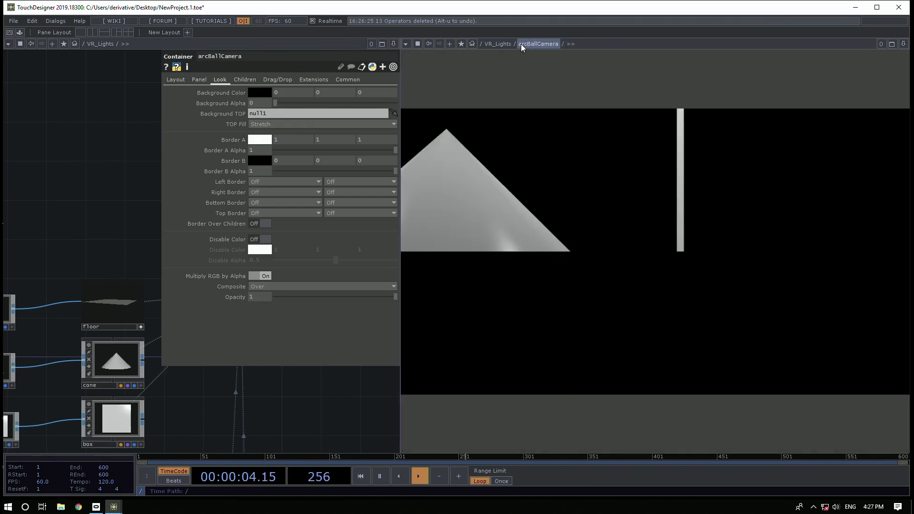
pyautogui.moveTo(602, 215); pyautogui.dragTo(712, 250)
pyautogui.moveTo(575, 304); pyautogui.dragTo(464, 284, button='middle')
pyautogui.moveTo(670, 281); pyautogui.dragTo(675, 301)
pyautogui.moveTo(114, 189); pyautogui.dragTo(68, 152)
pyautogui.press('p')
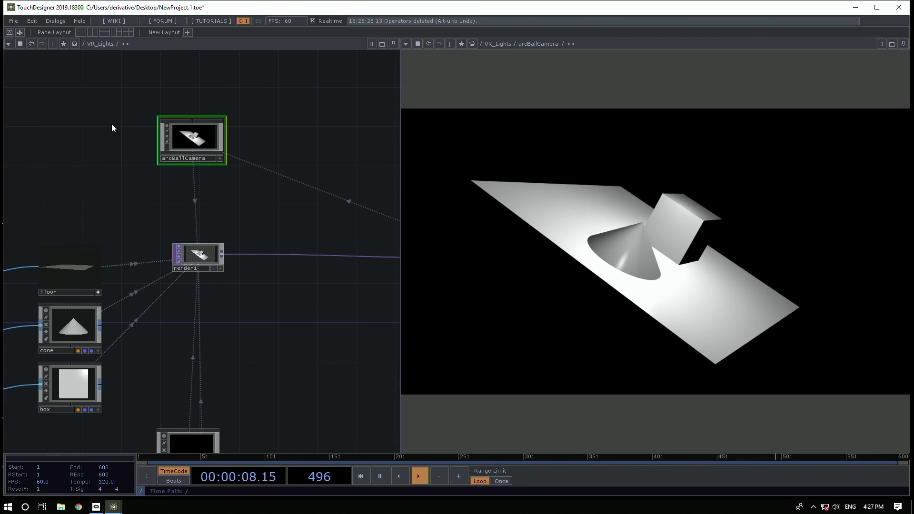
# Check the Windows network status and Ethernet connection, and return to TouchDesigner
pyautogui.click(825, 507)
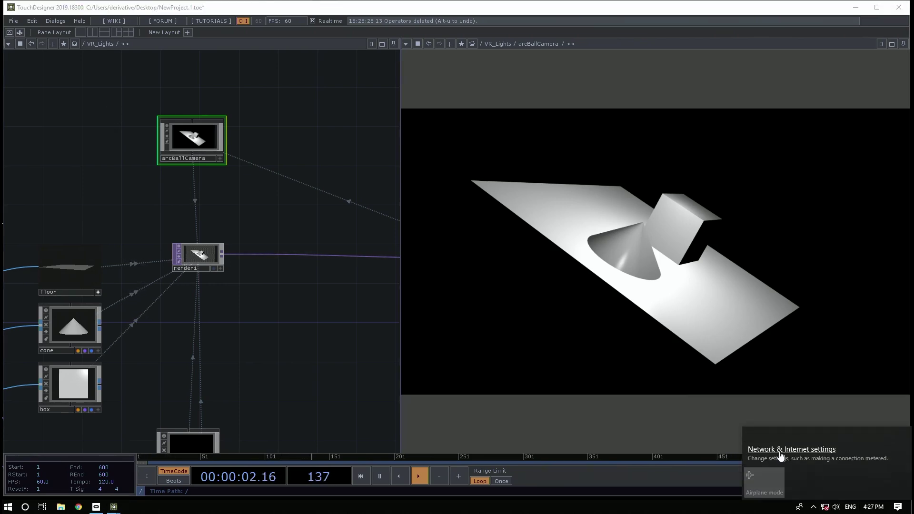
pyautogui.click(778, 448)
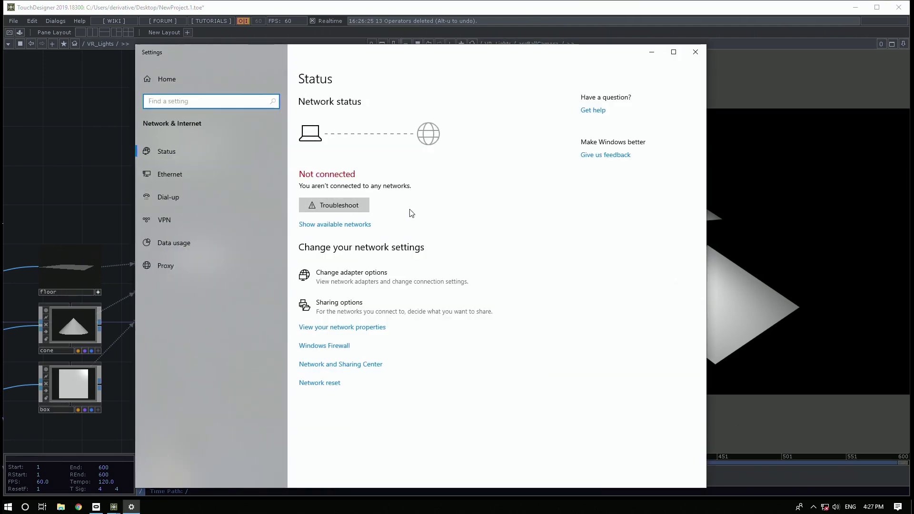
pyautogui.click(230, 172)
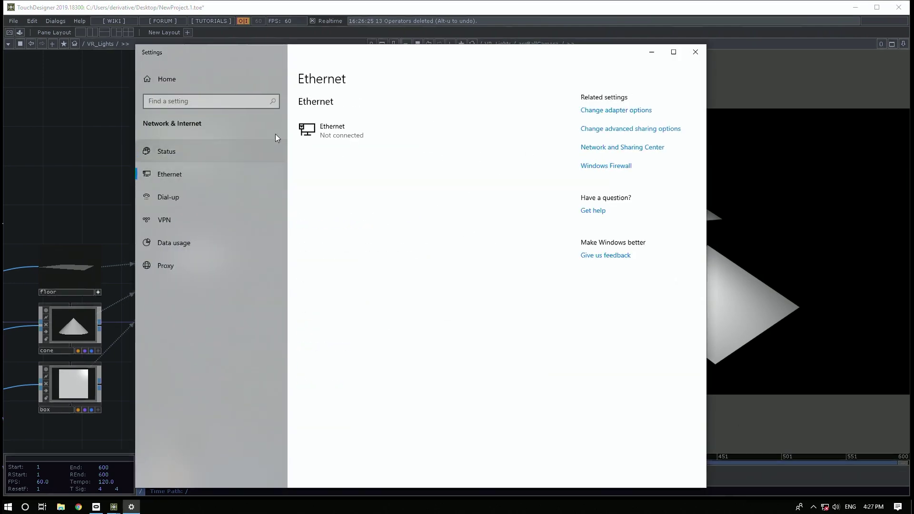
pyautogui.click(79, 138)
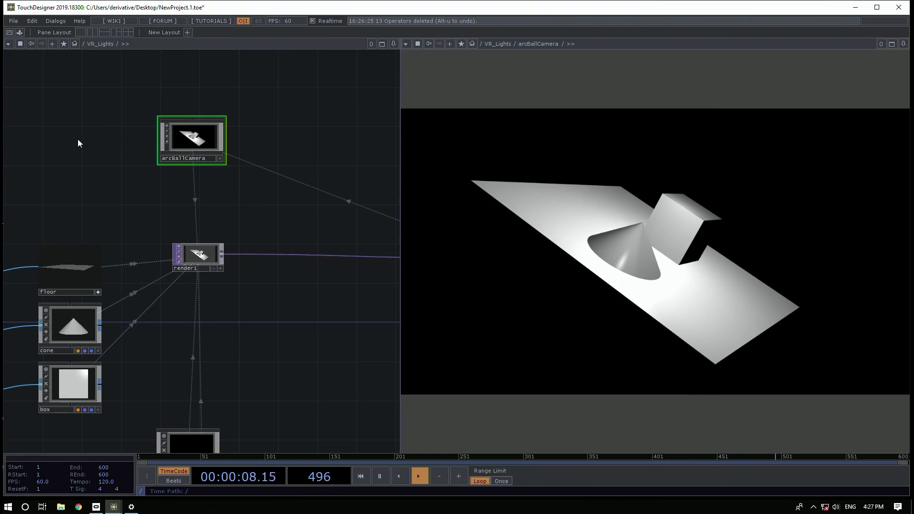
# Add an Oculus Rift CHOP to VR_Lights in the empty area below the floor, cone and box geometry
pyautogui.moveTo(93, 158); pyautogui.dragTo(170, 167)
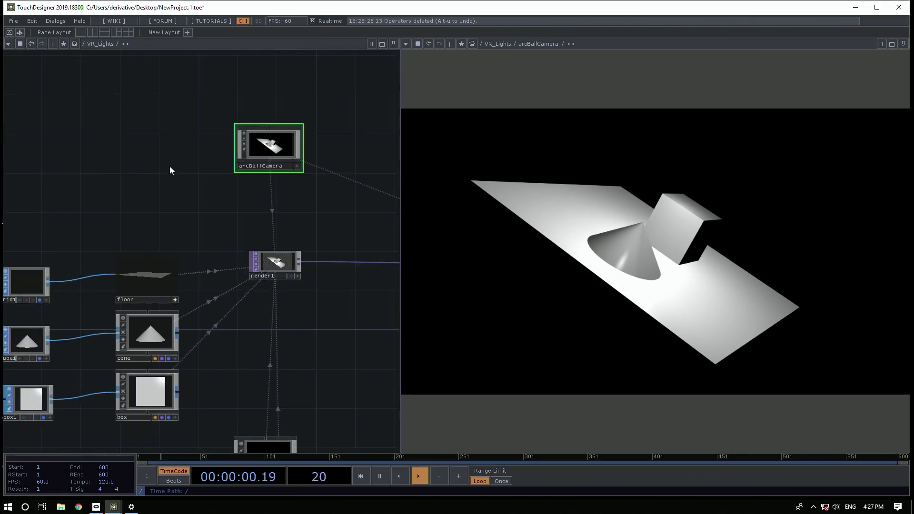
pyautogui.moveTo(316, 186); pyautogui.dragTo(342, 71)
pyautogui.scroll(-5, 322, 155)
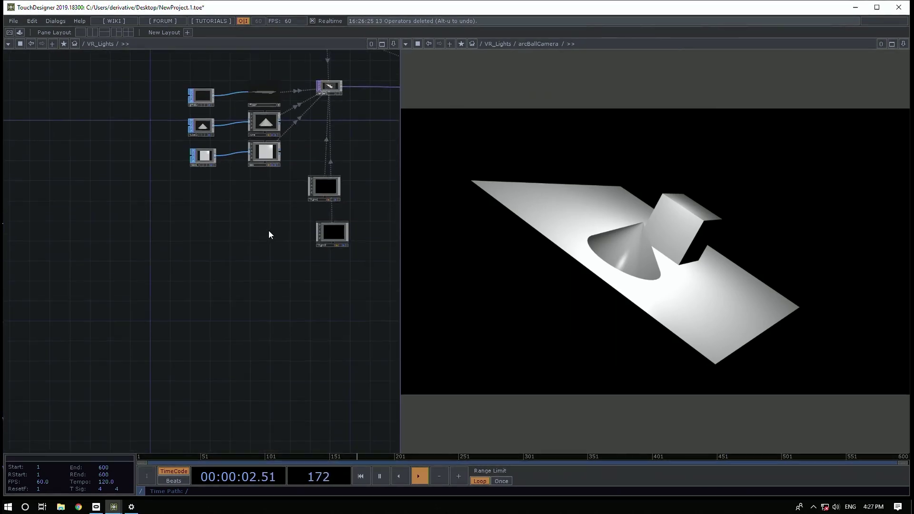
pyautogui.press('Tab')
pyautogui.write('ocu;')
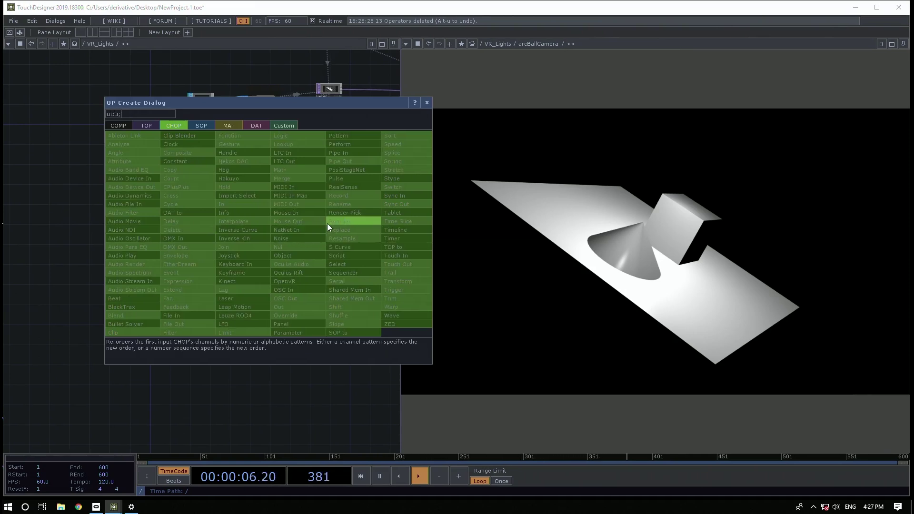
pyautogui.press('BackSpace')
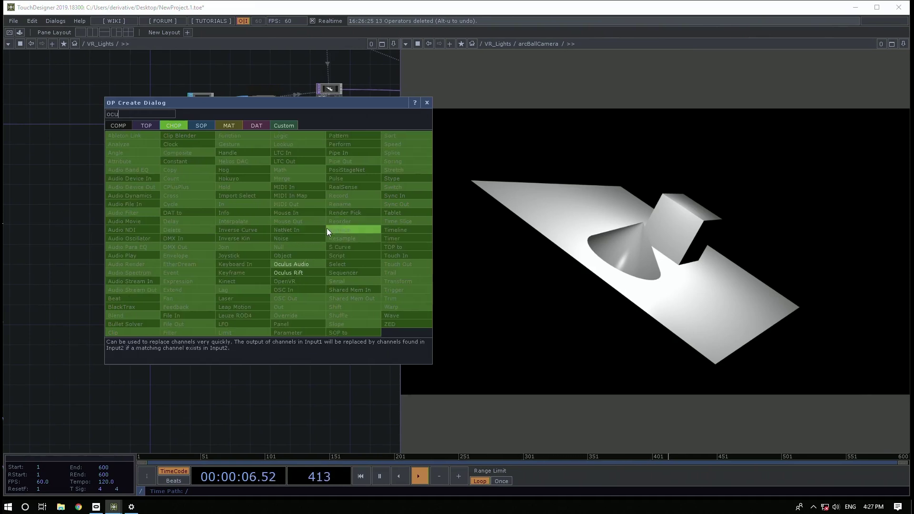
pyautogui.click(306, 273)
pyautogui.click(222, 295)
# Check the operator information of oculusrift1 and set its Output to Left Controller
pyautogui.scroll(5, 229, 294)
pyautogui.middleClick(235, 294)
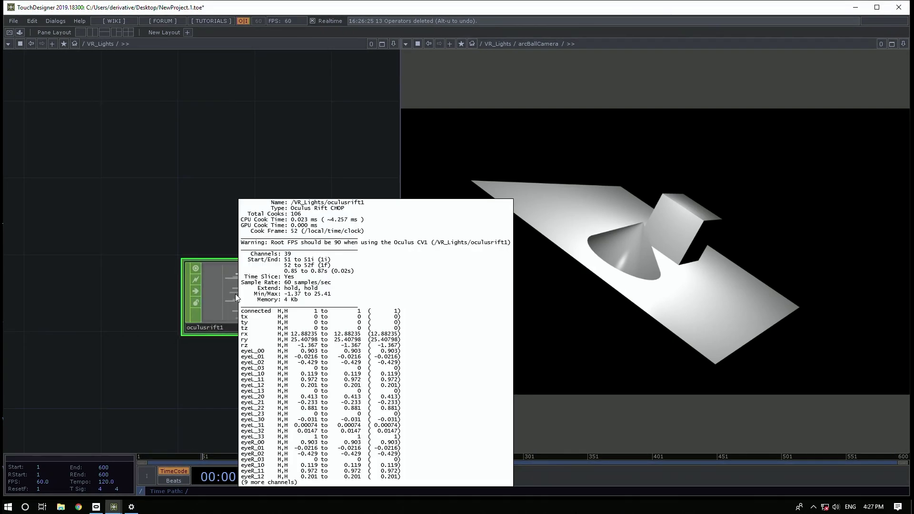
pyautogui.press('p')
pyautogui.click(309, 103)
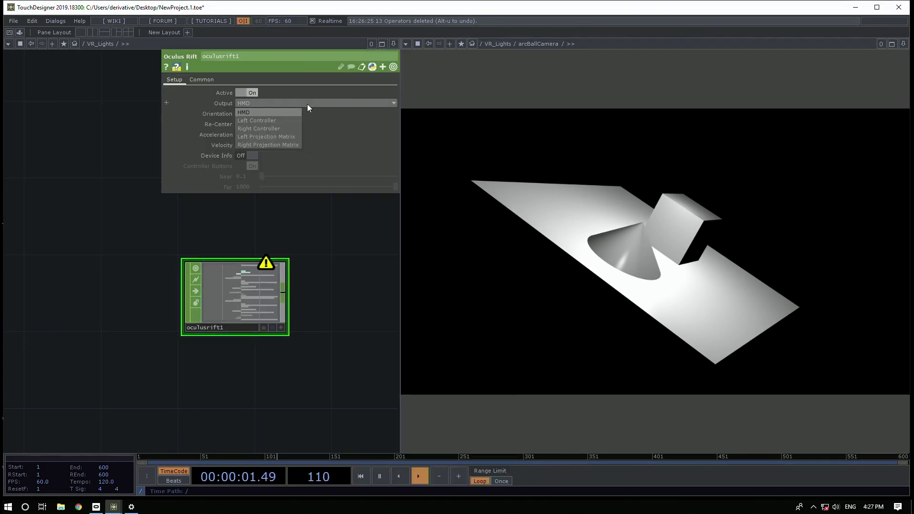
pyautogui.click(289, 123)
# Examine oculusrift1's channel list and operator information for the left controller's tracking and button channels
pyautogui.moveTo(355, 247); pyautogui.dragTo(329, 310)
pyautogui.scroll(-2, 328, 312)
pyautogui.scroll(-2, 328, 311)
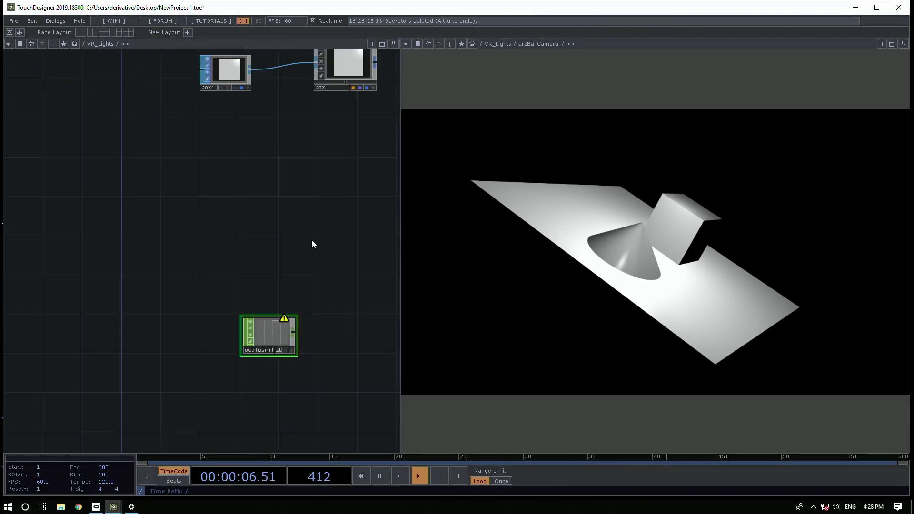
pyautogui.scroll(5, 312, 222)
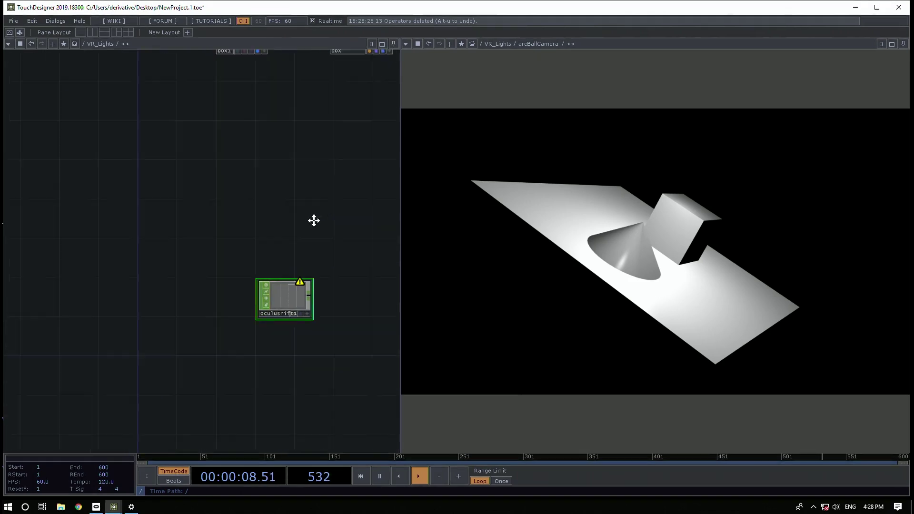
pyautogui.middleClick(302, 267)
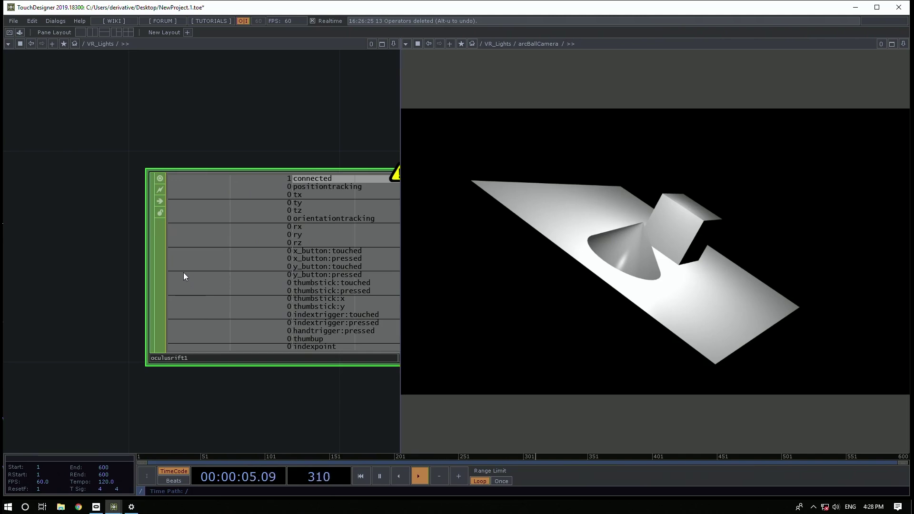
pyautogui.scroll(-3, 227, 124)
pyautogui.moveTo(181, 180); pyautogui.dragTo(74, 276)
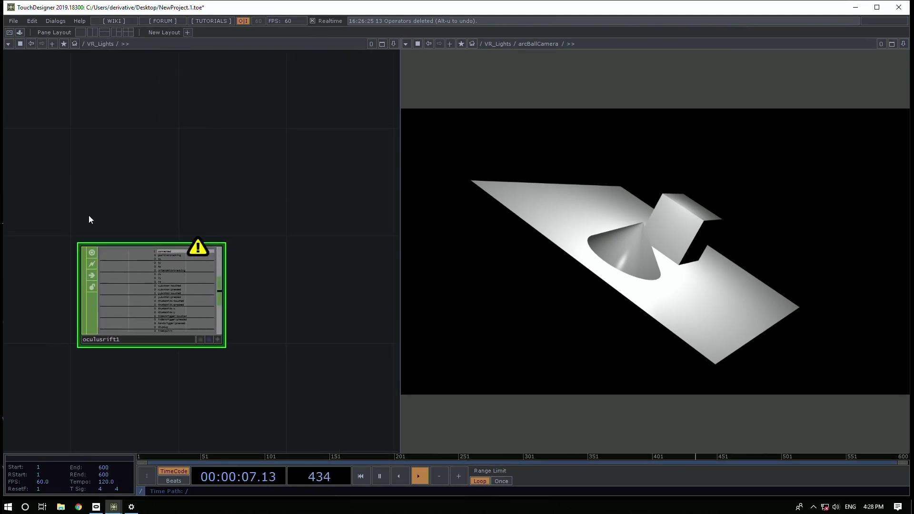
pyautogui.press('p')
pyautogui.middleClick(135, 295)
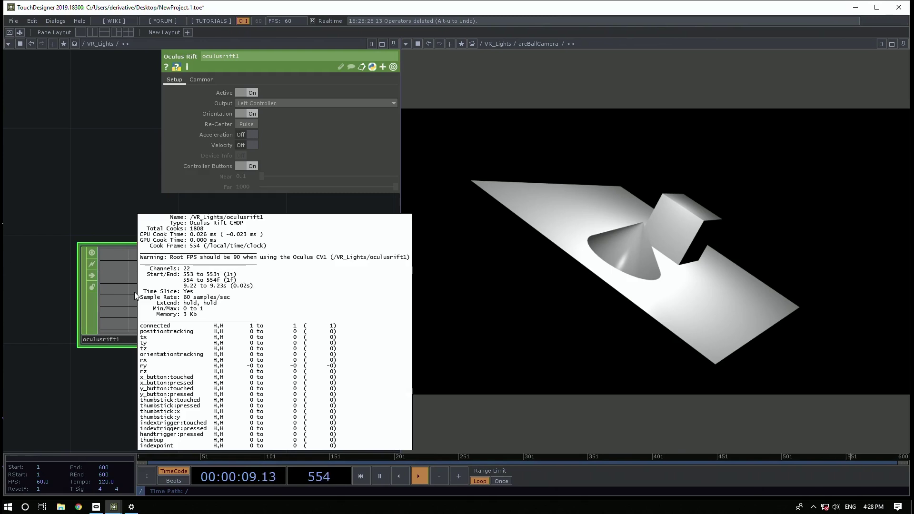
# Switch oculusrift1's Output to HMD and back to Left Controller
pyautogui.click(278, 104)
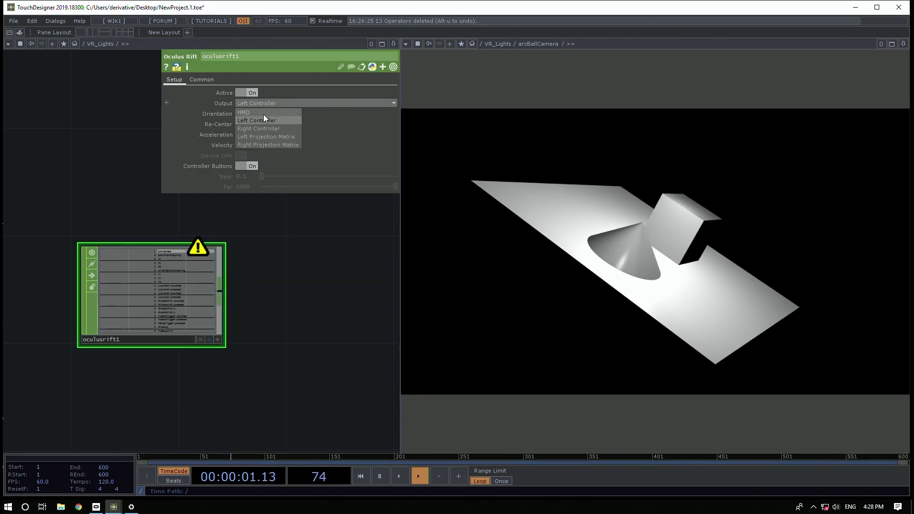
pyautogui.click(263, 114)
pyautogui.click(255, 105)
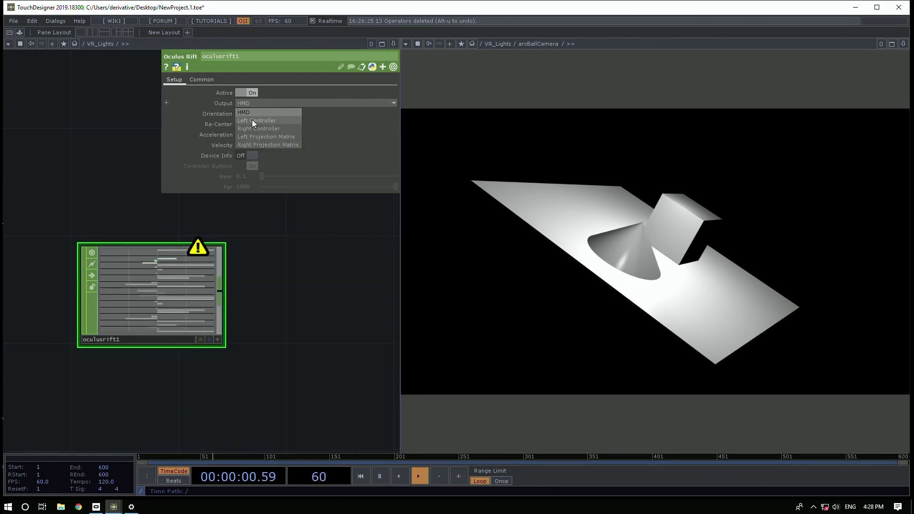
pyautogui.click(253, 120)
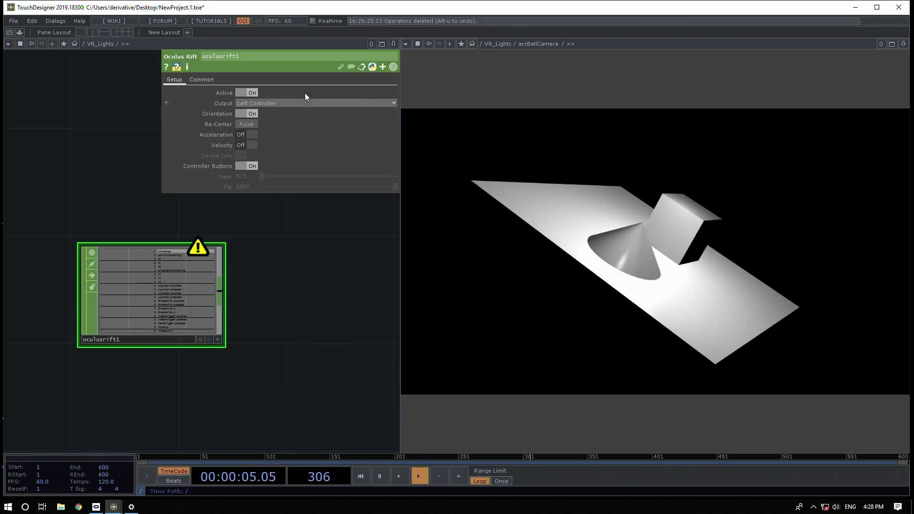
# Turn oculusrift1's Active parameter off and on again, and set its Output to Right Controller
pyautogui.click(251, 92)
pyautogui.click(249, 93)
pyautogui.click(263, 103)
pyautogui.click(259, 126)
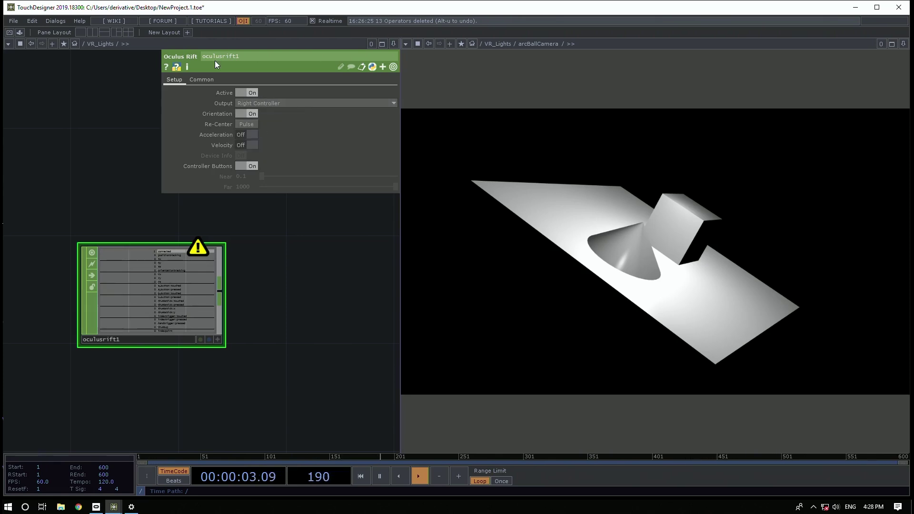
# Check the Left Touch and Right Touch device details in the Oculus app and return to TouchDesigner
pyautogui.click(96, 506)
pyautogui.click(628, 276)
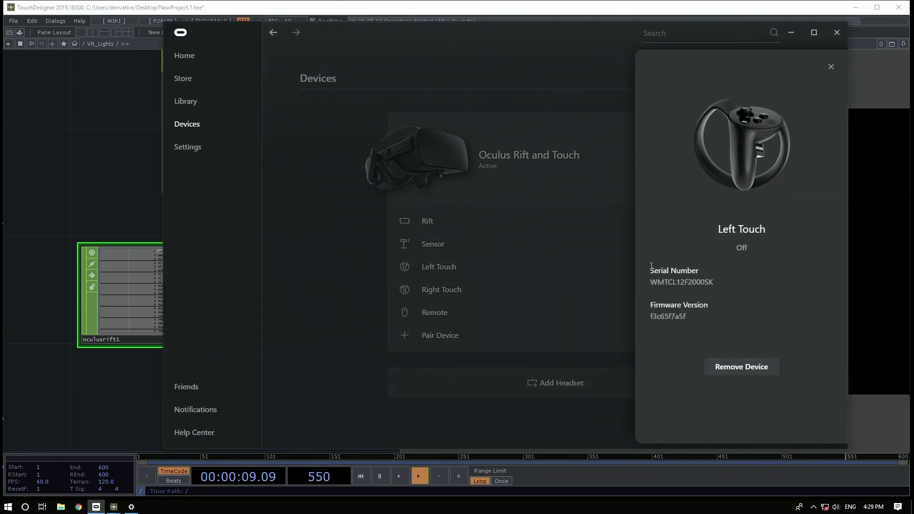
pyautogui.click(596, 259)
pyautogui.click(430, 291)
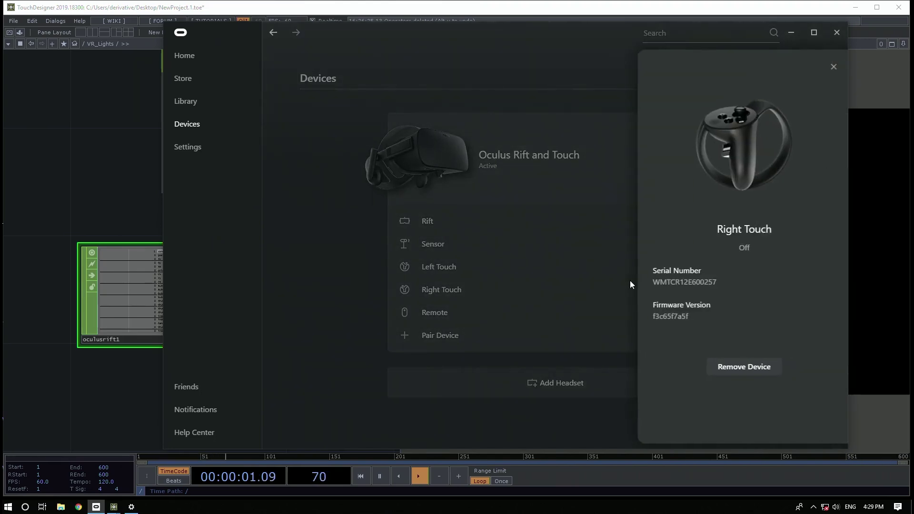
pyautogui.click(512, 310)
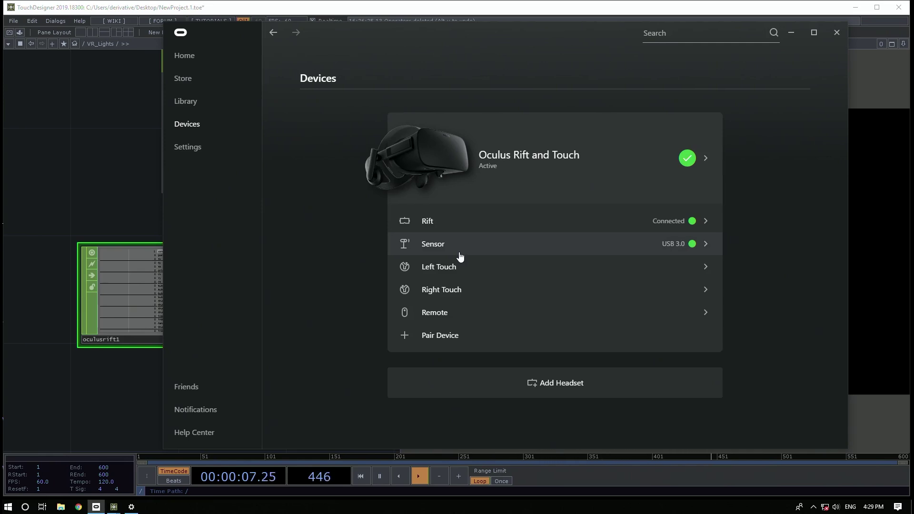
pyautogui.click(118, 165)
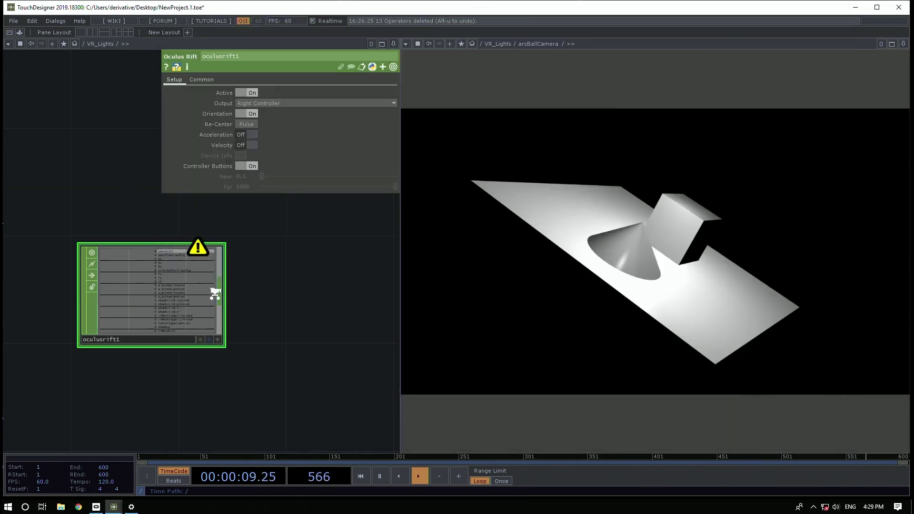
# Read oculusrift1's frame-rate warning and set the root timeline FPS to 90
pyautogui.scroll(3, 215, 292)
pyautogui.middleClick(99, 268)
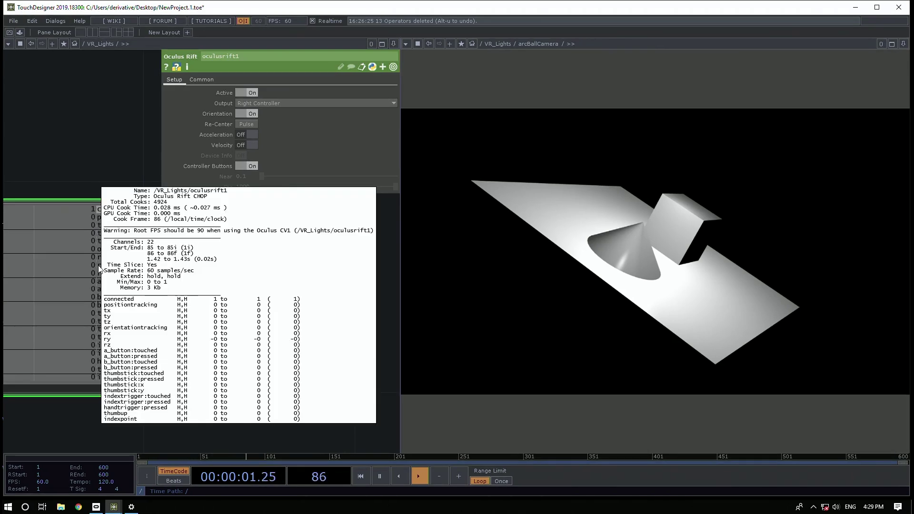
pyautogui.click(53, 481)
pyautogui.write('90')
pyautogui.press('Return')
pyautogui.middleClick(198, 280)
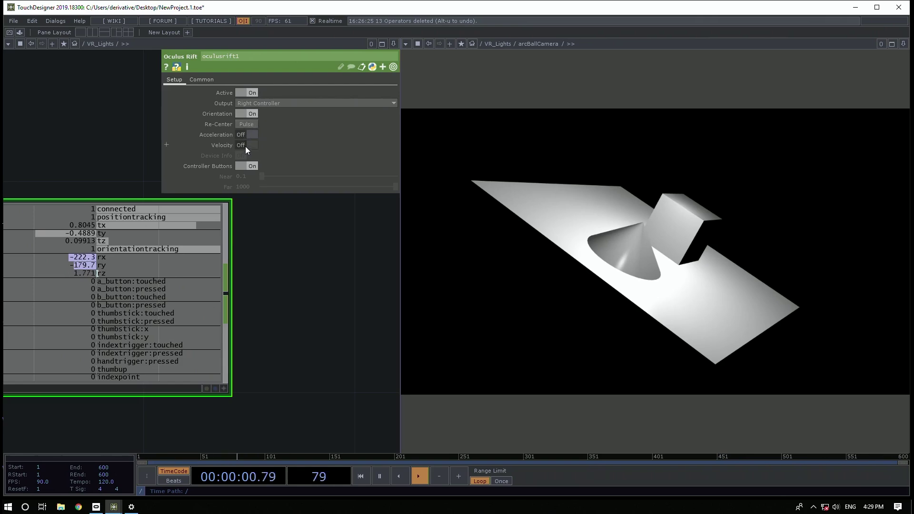
# Toggle oculusrift1's Controller Buttons off and on, and set its Output to Left Controller
pyautogui.click(249, 167)
pyautogui.click(248, 167)
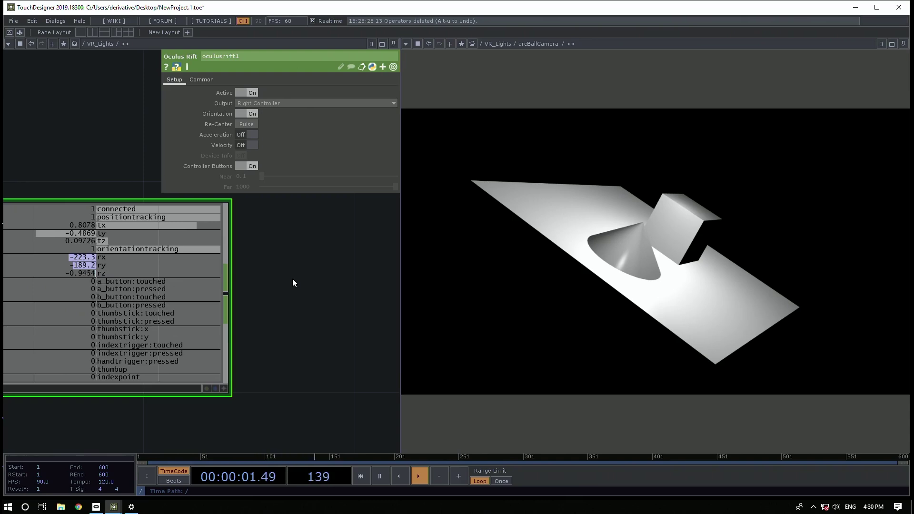
pyautogui.scroll(-3, 292, 282)
pyautogui.scroll(5, 292, 282)
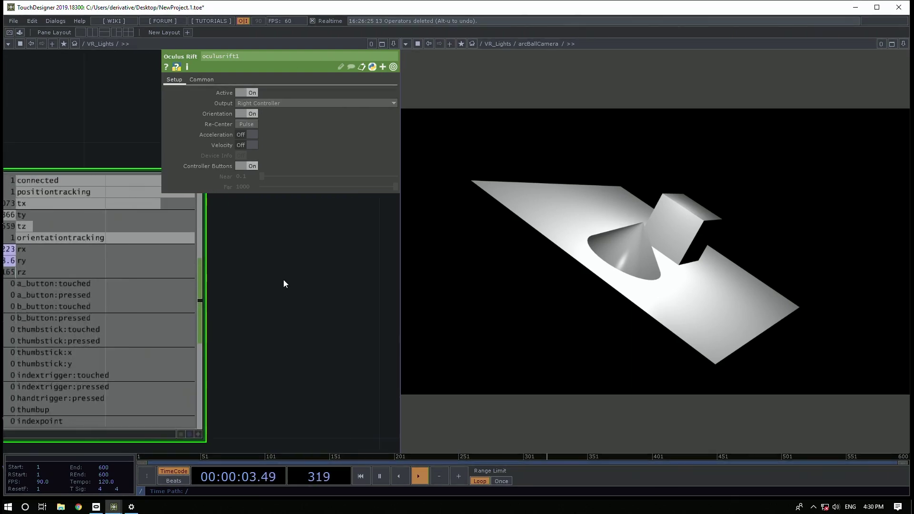
pyautogui.click(307, 101)
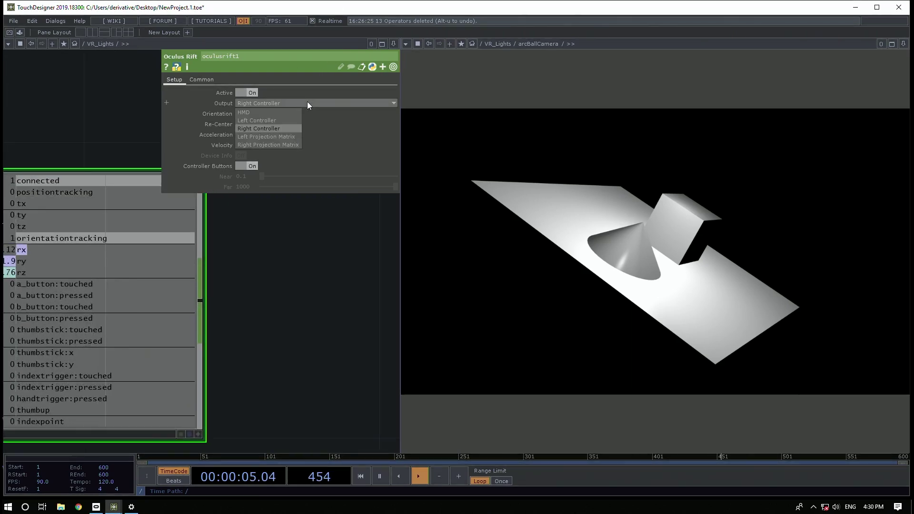
pyautogui.click(269, 121)
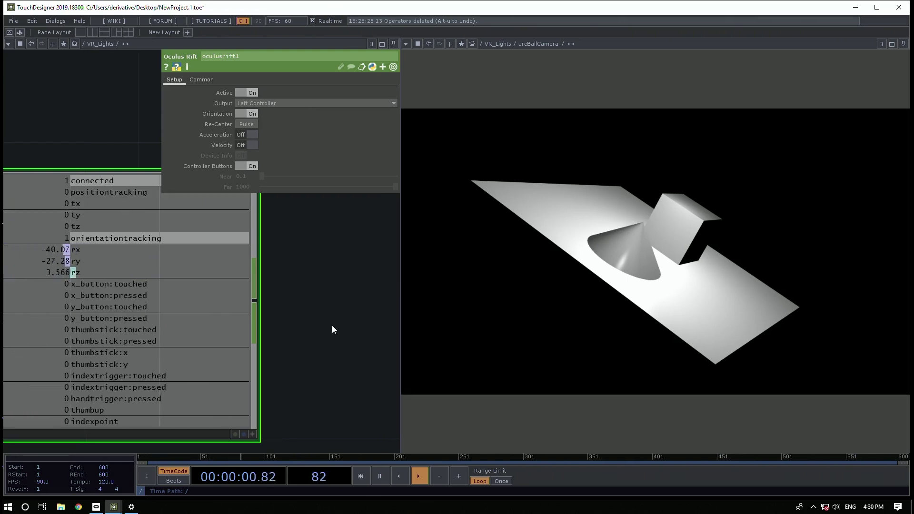
pyautogui.scroll(-5, 332, 324)
pyautogui.moveTo(276, 320); pyautogui.dragTo(200, 324)
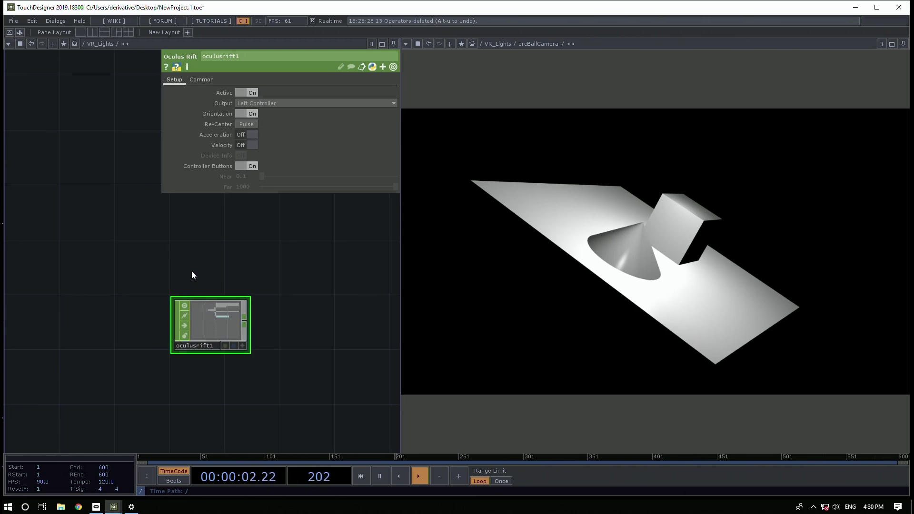
pyautogui.scroll(5, 263, 300)
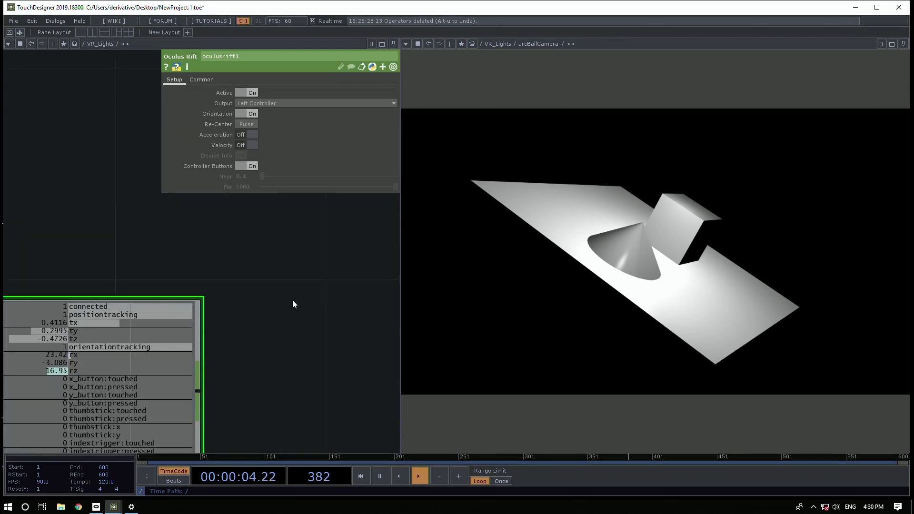
# Set the Dimmer of light2 to 0
pyautogui.scroll(-8, 289, 302)
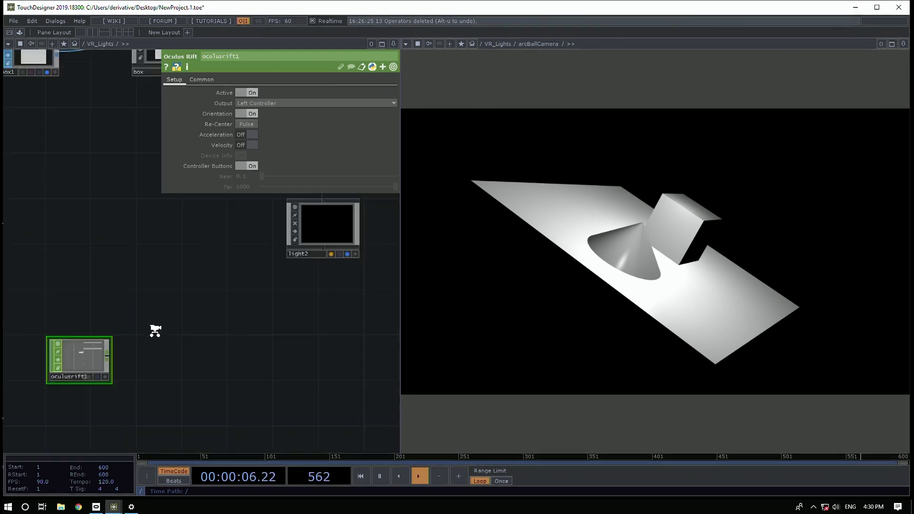
pyautogui.scroll(5, 203, 308)
pyautogui.click(278, 311)
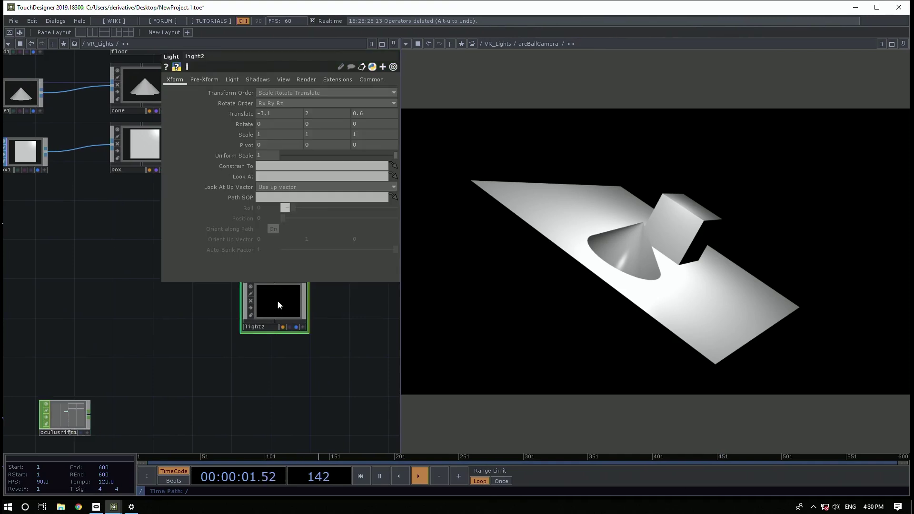
pyautogui.click(238, 80)
pyautogui.moveTo(310, 106); pyautogui.dragTo(268, 326)
pyautogui.scroll(-5, 267, 326)
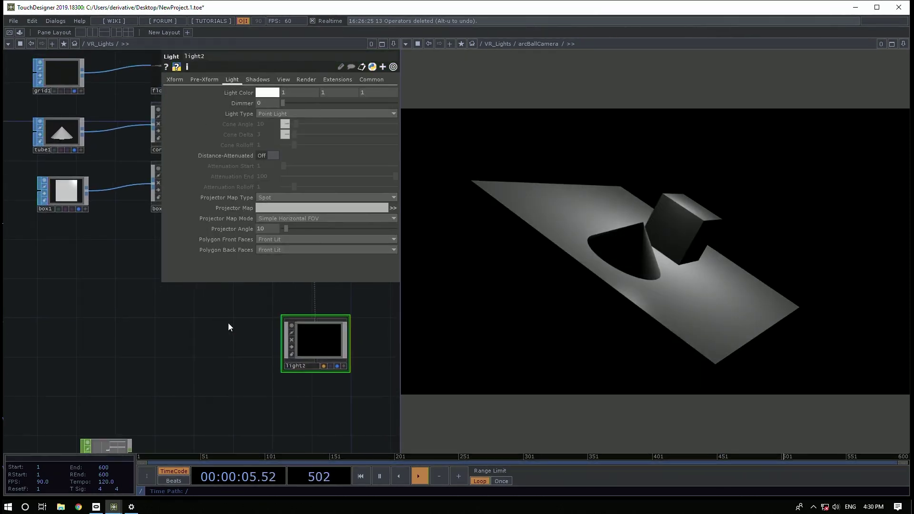
# Add a Null CHOP connected to the output of oculusrift1
pyautogui.scroll(5, 162, 390)
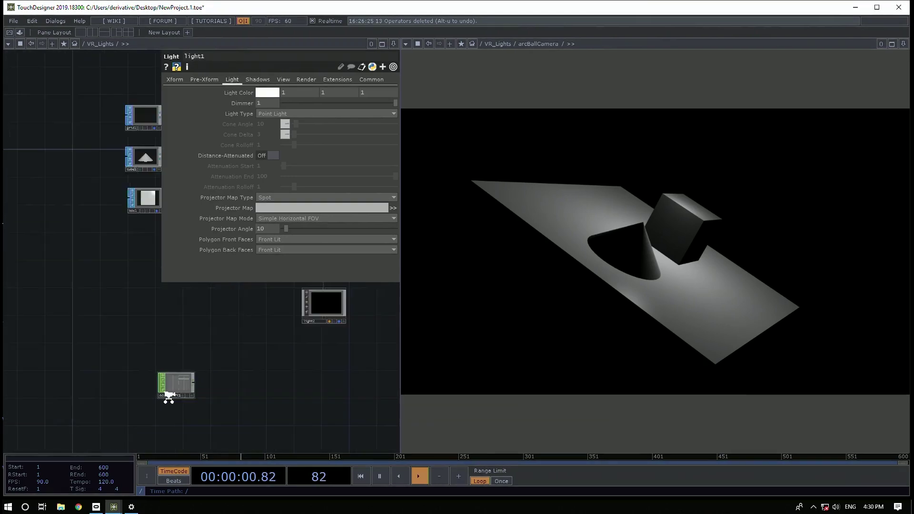
pyautogui.click(281, 365)
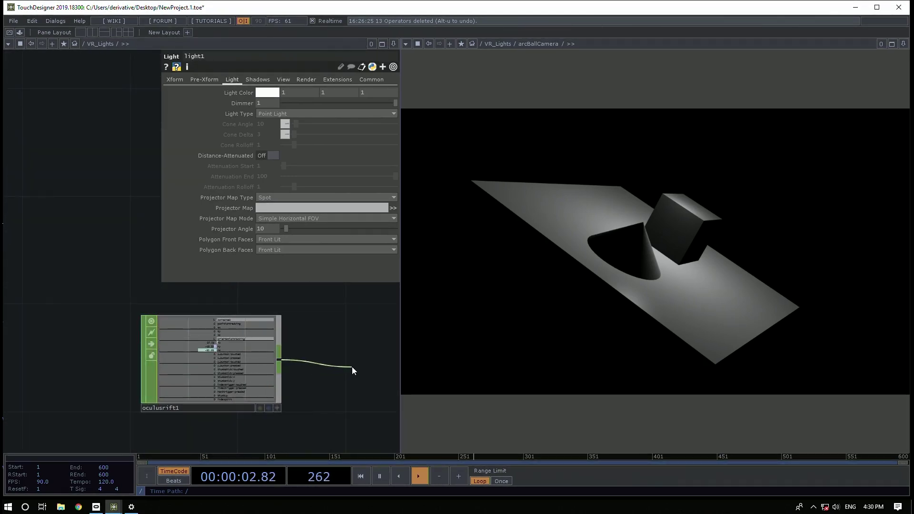
pyautogui.rightClick(336, 366)
pyautogui.click(280, 361)
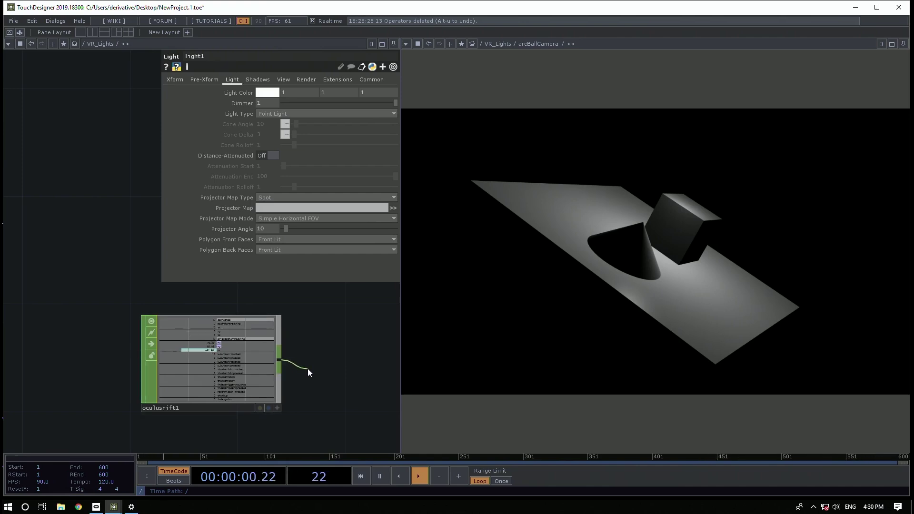
pyautogui.click(308, 368)
pyautogui.write('nu')
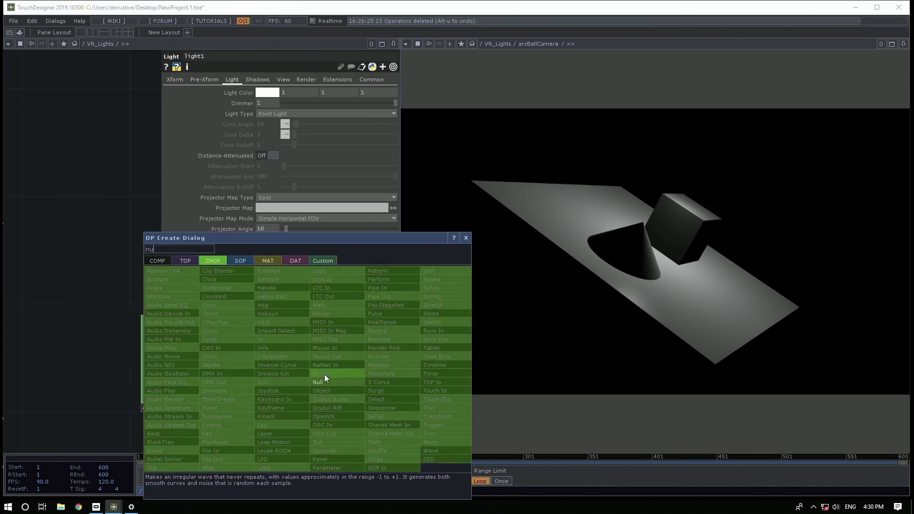
pyautogui.press('Return')
pyautogui.click(360, 365)
pyautogui.scroll(-2, 360, 365)
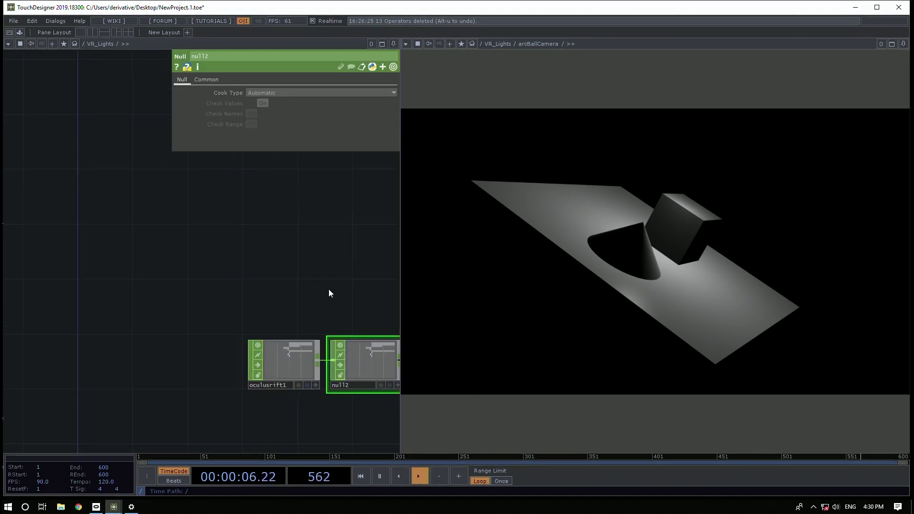
# Bring up light1's transform parameters and make null2's channel viewer active
pyautogui.moveTo(329, 284); pyautogui.dragTo(115, 309)
pyautogui.scroll(-3, 119, 270)
pyautogui.click(252, 185)
pyautogui.press('p')
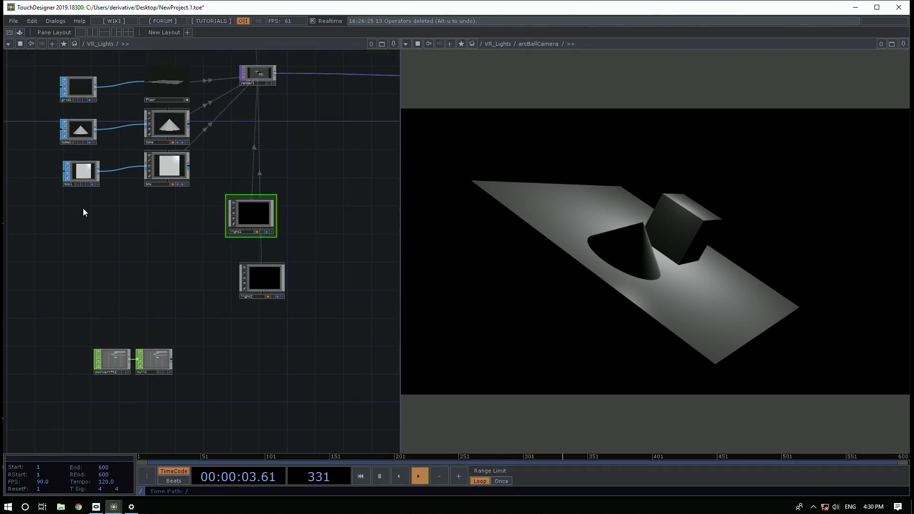
pyautogui.press('p')
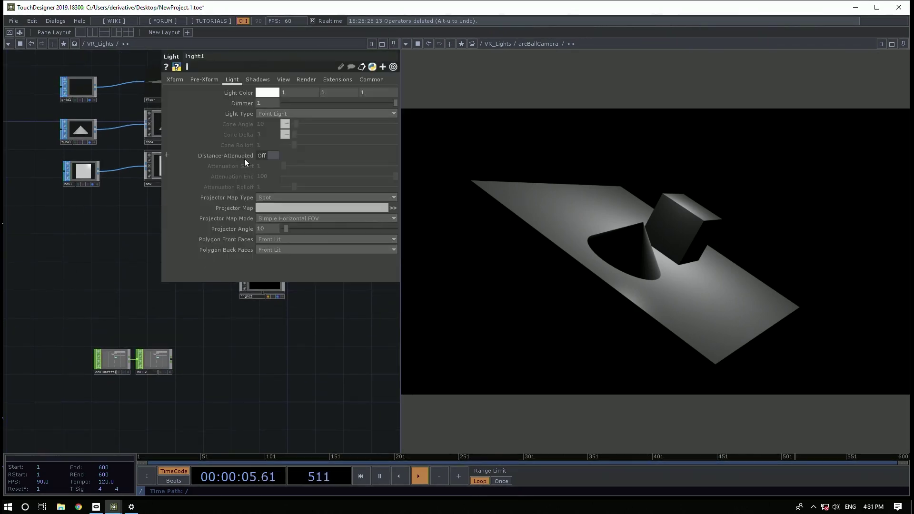
pyautogui.click(174, 80)
pyautogui.scroll(5, 162, 371)
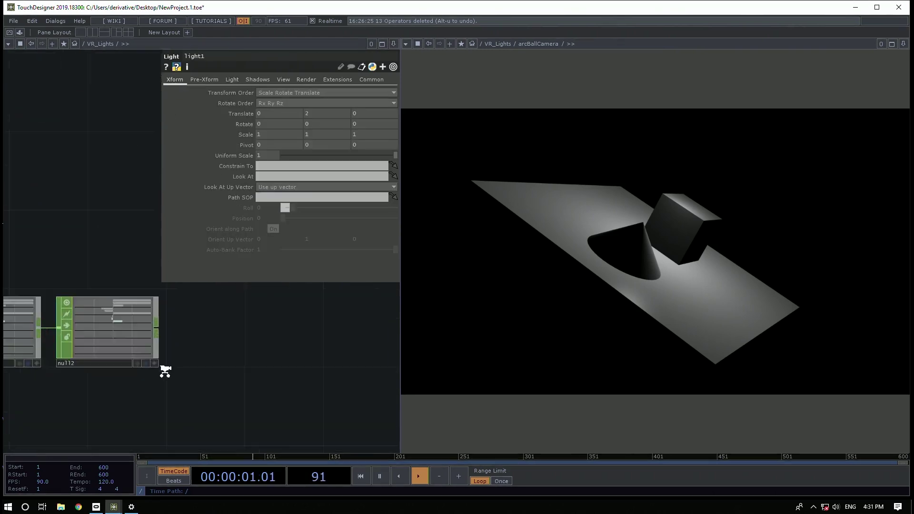
pyautogui.click(147, 359)
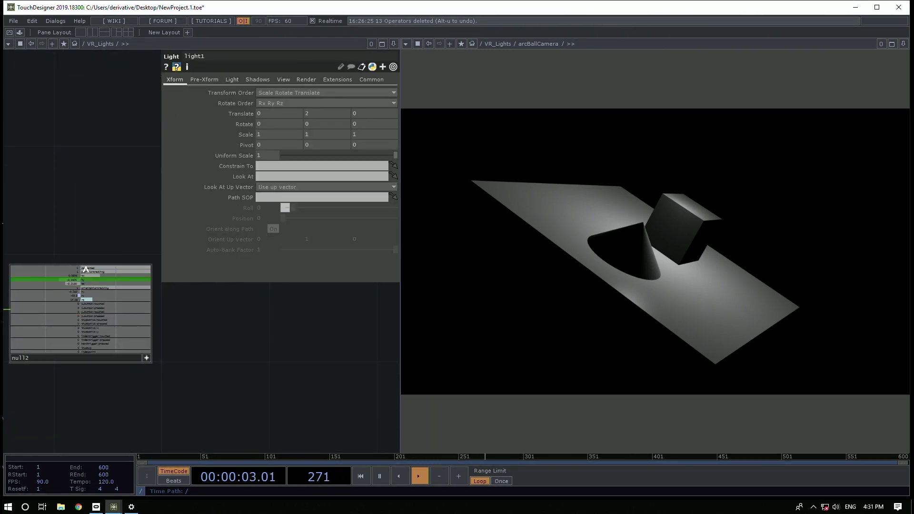
# Export null2's tx, ty and tz channels to light1's Translate X, Y and Z
pyautogui.scroll(3, 85, 218)
pyautogui.moveTo(81, 329); pyautogui.dragTo(276, 109)
pyautogui.moveTo(89, 337); pyautogui.dragTo(347, 110)
pyautogui.click(349, 112)
pyautogui.moveTo(83, 346); pyautogui.dragTo(372, 115)
pyautogui.click(370, 112)
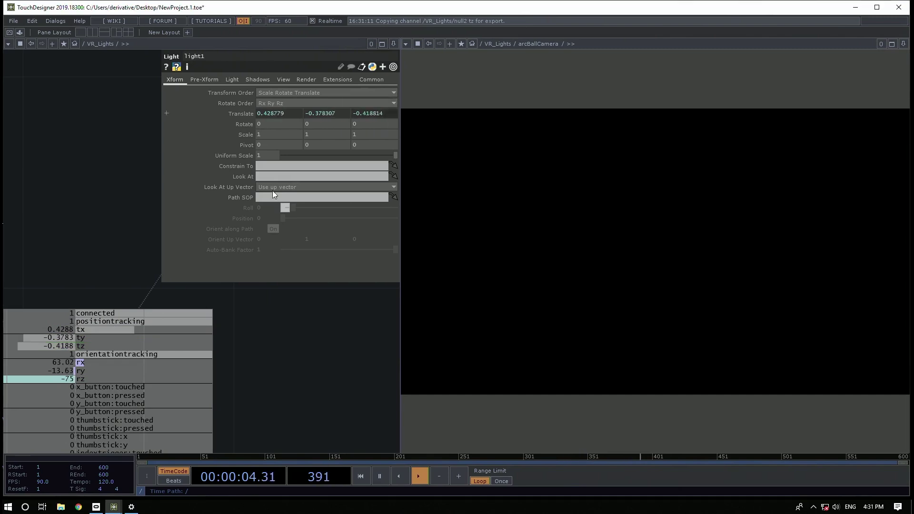
# Export null2's rx, ry and rz channels to light1's Rotate X, Y and Z
pyautogui.moveTo(229, 180); pyautogui.dragTo(274, 120)
pyautogui.click(275, 118)
pyautogui.moveTo(102, 370)
pyautogui.mouseDown()
pyautogui.moveTo(279, 208)
pyautogui.moveTo(343, 120)
pyautogui.moveTo(316, 125)
pyautogui.moveTo(104, 352)
pyautogui.mouseUp()
pyautogui.moveTo(292, 123); pyautogui.dragTo(314, 120)
pyautogui.click(315, 116)
pyautogui.moveTo(78, 379); pyautogui.dragTo(355, 125)
pyautogui.click(371, 121)
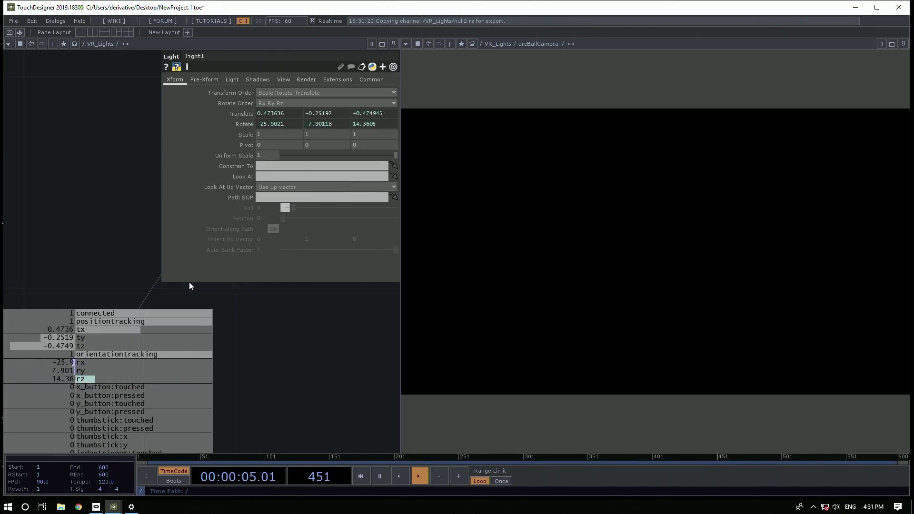
# Add a Null COMP above light1 as its parent and set the null's Translate Y to 1.6
pyautogui.moveTo(266, 395); pyautogui.dragTo(206, 426)
pyautogui.scroll(-6, 205, 400)
pyautogui.scroll(-3, 228, 411)
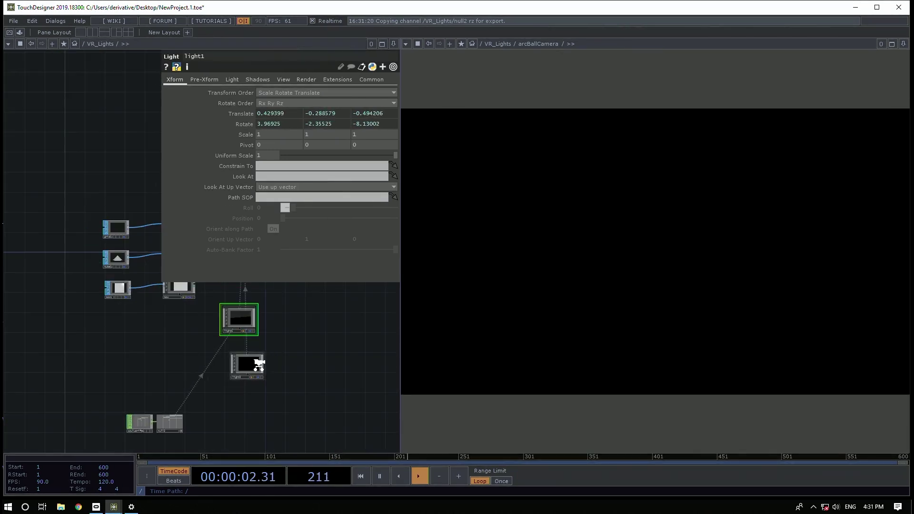
pyautogui.scroll(4, 258, 365)
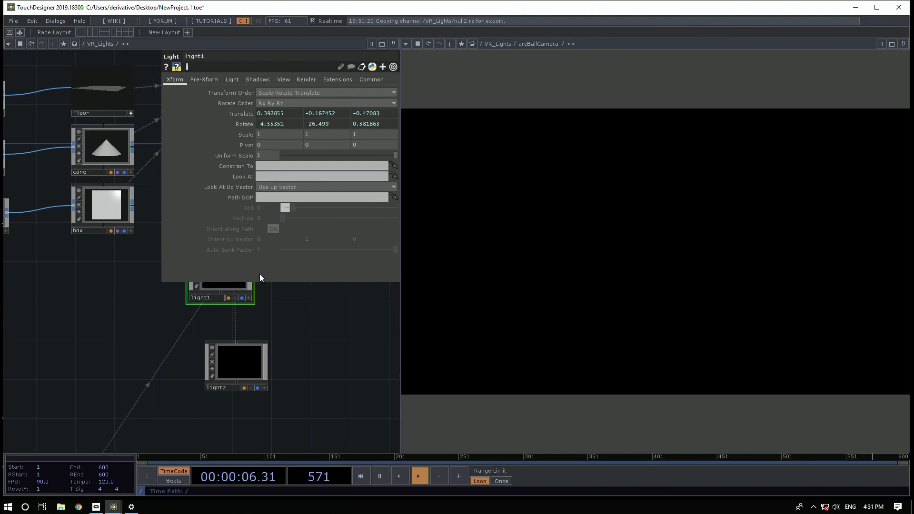
pyautogui.moveTo(318, 358); pyautogui.dragTo(316, 416)
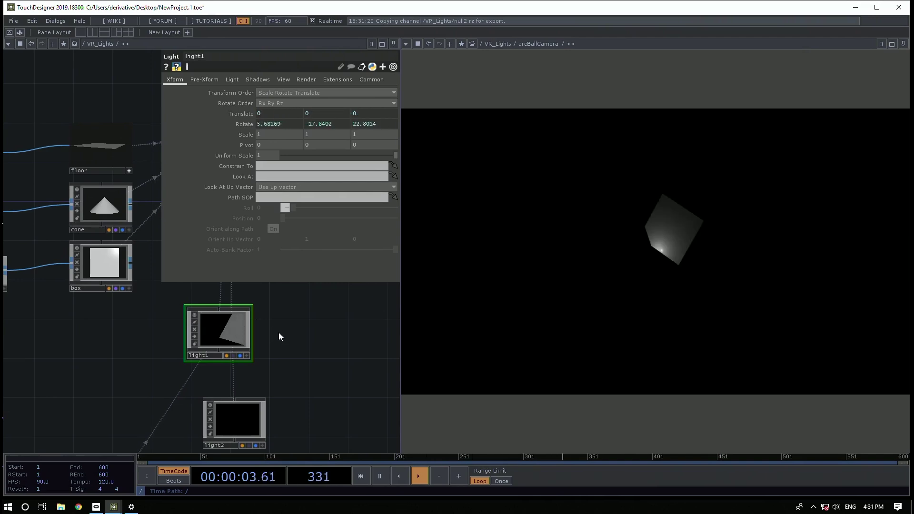
pyautogui.moveTo(265, 328); pyautogui.dragTo(270, 355)
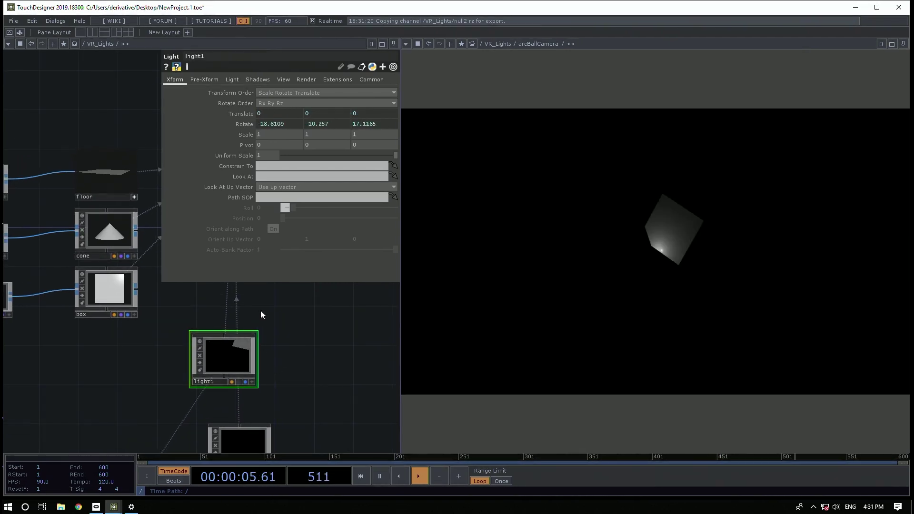
pyautogui.press('Tab')
pyautogui.write('nu')
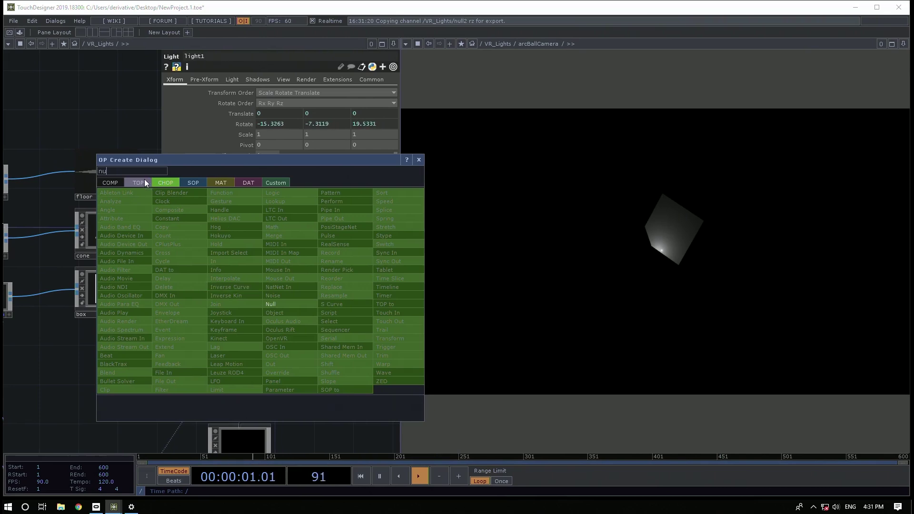
pyautogui.click(109, 182)
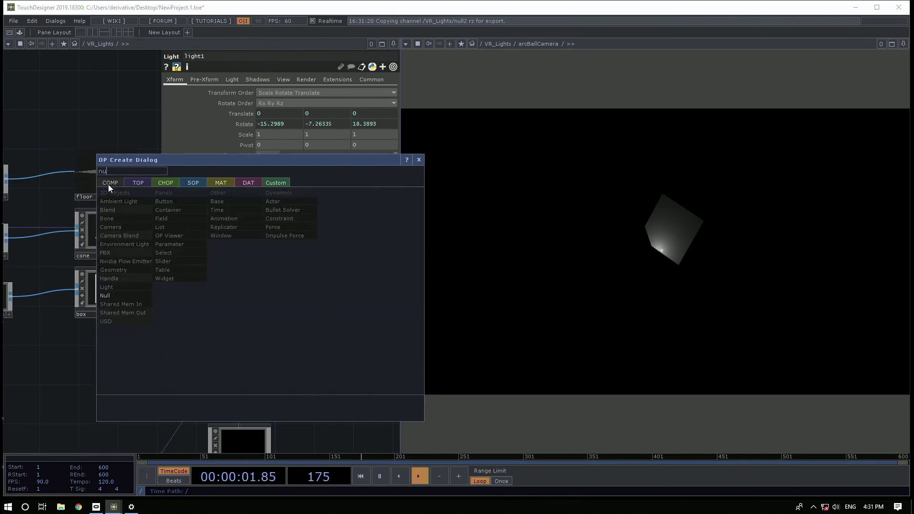
pyautogui.click(113, 292)
pyautogui.click(262, 291)
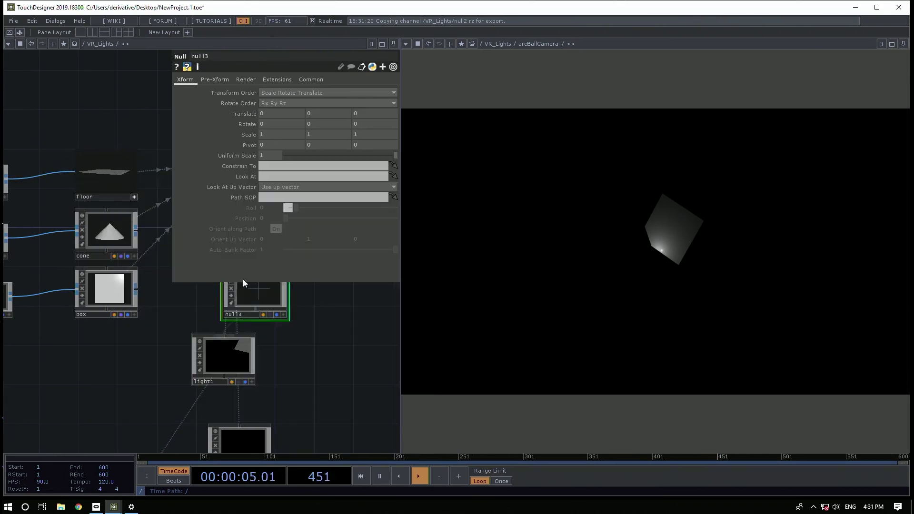
pyautogui.moveTo(320, 113); pyautogui.dragTo(321, 114, button='middle')
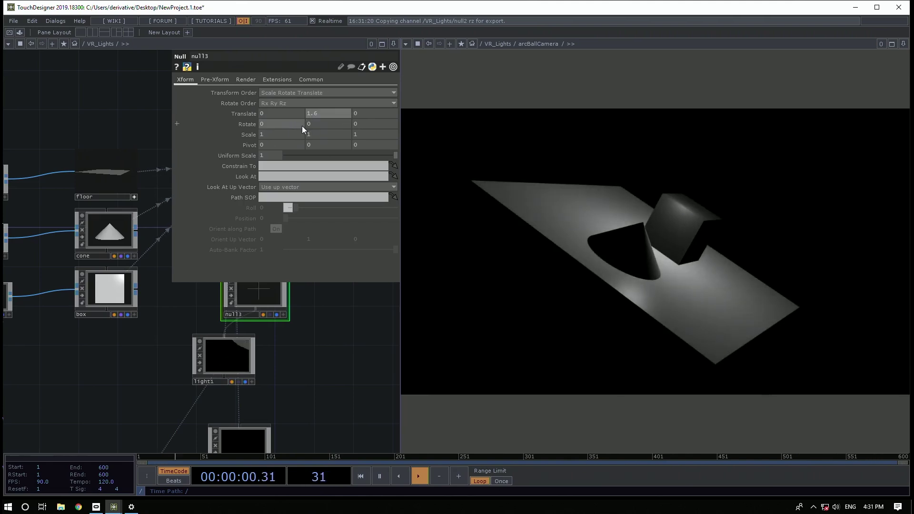
# Change light1's Light Type to Cone Light and set its Cone Angle to 85
pyautogui.moveTo(305, 324); pyautogui.dragTo(82, 343)
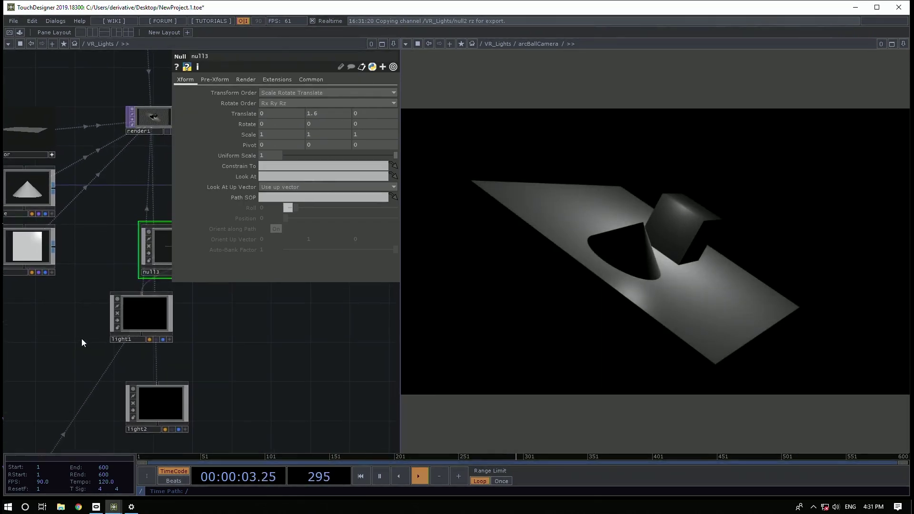
pyautogui.click(141, 318)
pyautogui.click(231, 80)
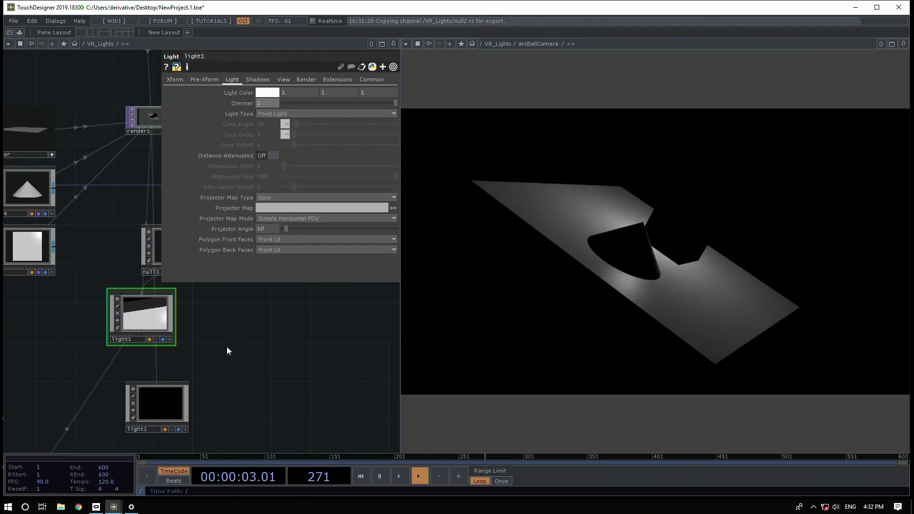
pyautogui.moveTo(229, 347); pyautogui.dragTo(281, 352)
pyautogui.click(284, 114)
pyautogui.click(278, 131)
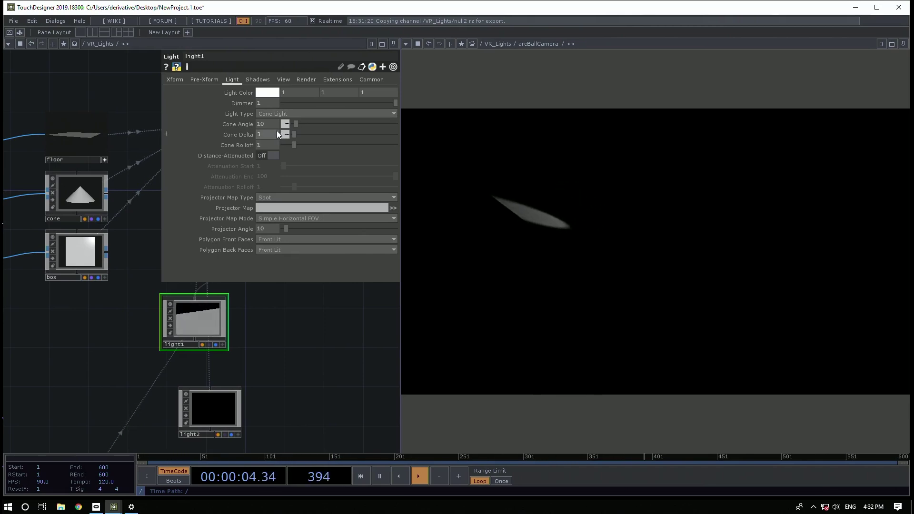
pyautogui.moveTo(299, 123); pyautogui.dragTo(322, 124)
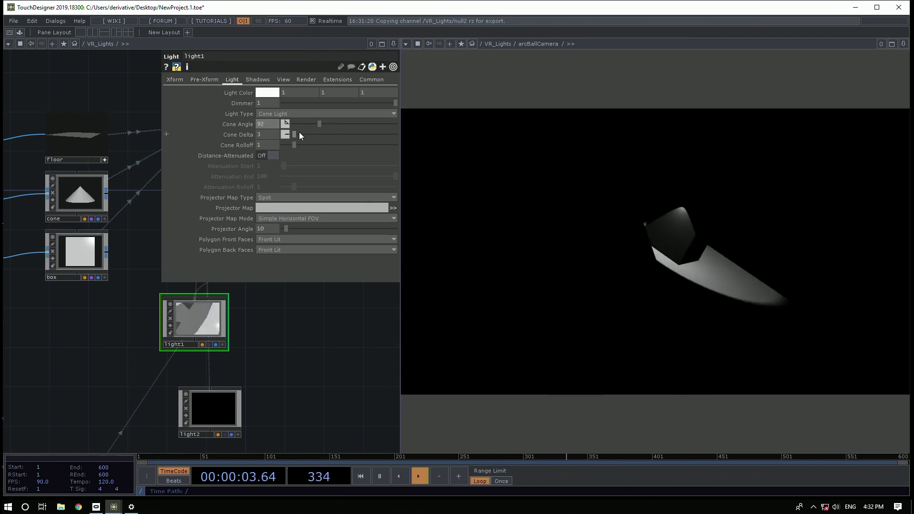
pyautogui.moveTo(318, 125)
pyautogui.mouseDown()
pyautogui.moveTo(336, 124)
pyautogui.moveTo(319, 122)
pyautogui.mouseUp()
# Raise light1's parent null by setting its Translate Y to 3.2
pyautogui.moveTo(80, 260)
pyautogui.mouseDown()
pyautogui.moveTo(80, 330)
pyautogui.moveTo(76, 264)
pyautogui.mouseUp()
pyautogui.moveTo(110, 337); pyautogui.dragTo(56, 388)
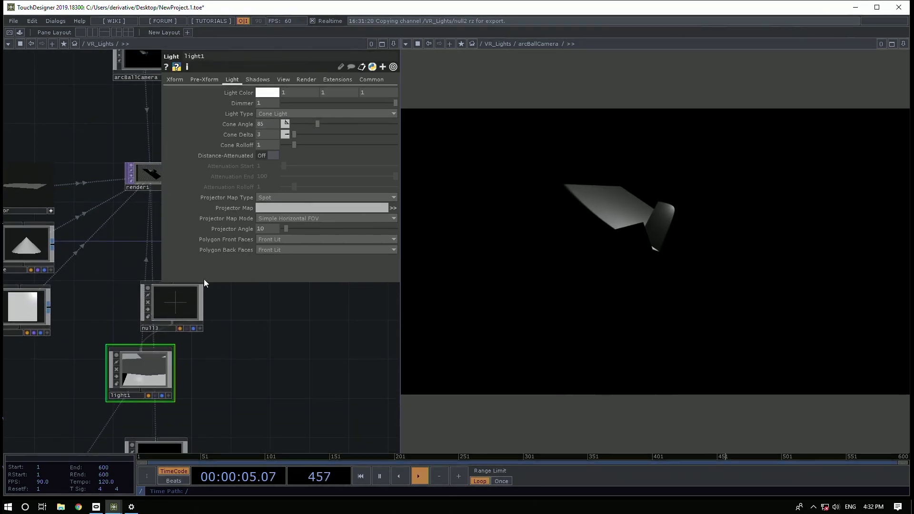
pyautogui.click(175, 303)
pyautogui.moveTo(314, 114)
pyautogui.mouseDown(button='middle')
pyautogui.moveTo(316, 98)
pyautogui.moveTo(315, 112)
pyautogui.mouseUp(button='middle')
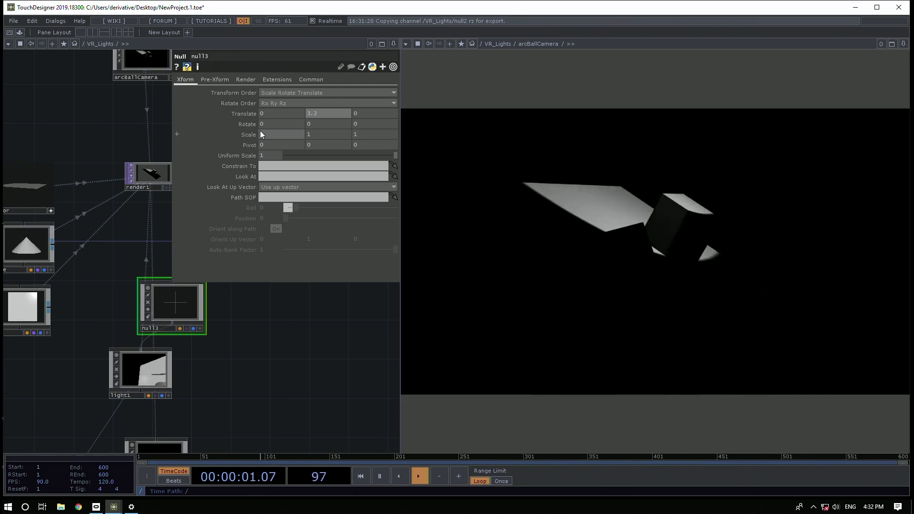
# Examine oculusrift1's tracking, rotation and button channels while the controller steers the light
pyautogui.moveTo(261, 352); pyautogui.dragTo(311, 344)
pyautogui.scroll(-3, 311, 344)
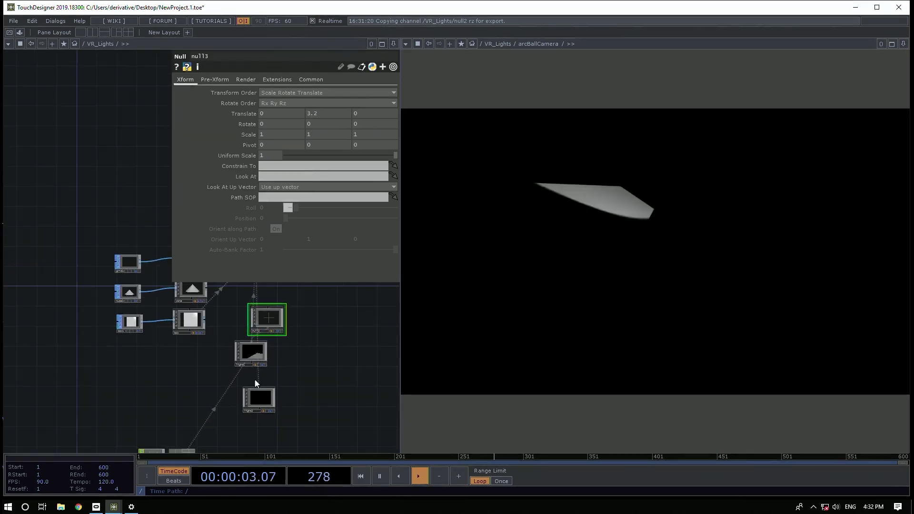
pyautogui.moveTo(147, 360); pyautogui.dragTo(106, 212)
pyautogui.scroll(8, 141, 328)
pyautogui.moveTo(44, 285); pyautogui.dragTo(53, 377)
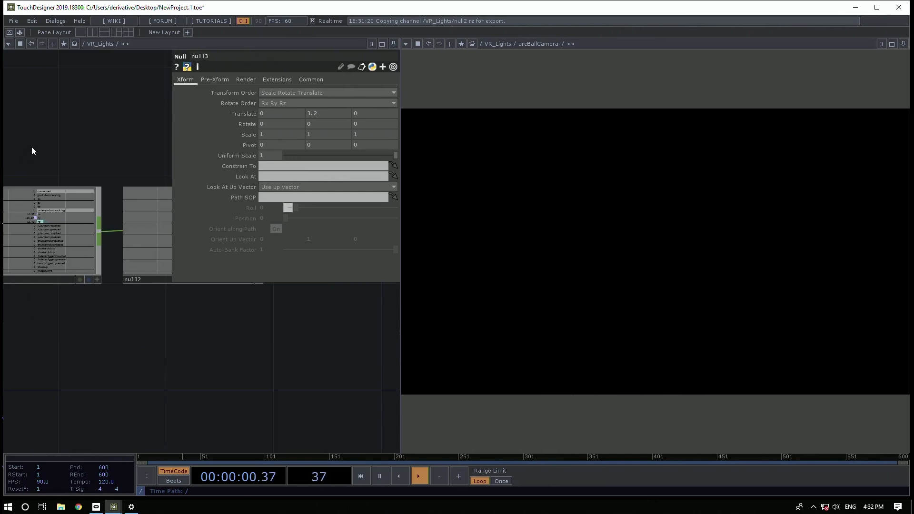
pyautogui.scroll(8, 53, 199)
pyautogui.moveTo(25, 91); pyautogui.dragTo(158, 98)
pyautogui.moveTo(116, 168); pyautogui.dragTo(128, 169)
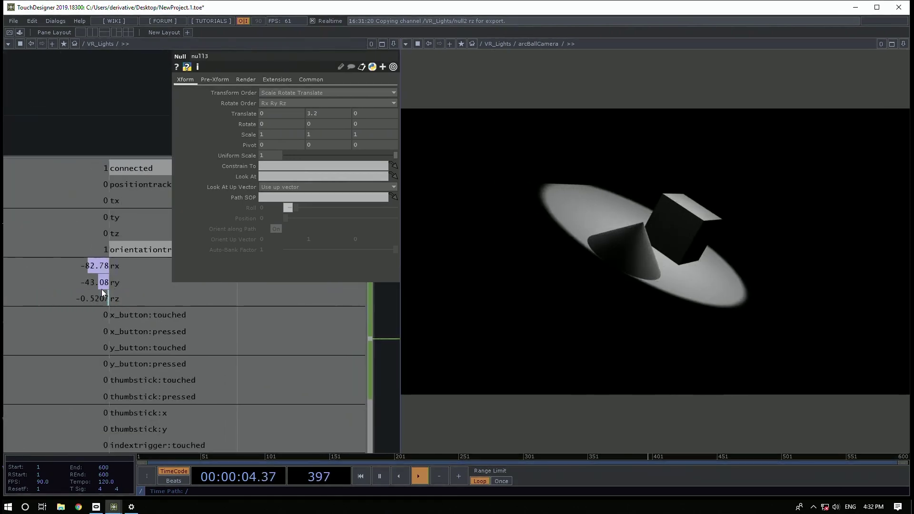
pyautogui.scroll(-2, 99, 288)
pyautogui.scroll(-4, 99, 288)
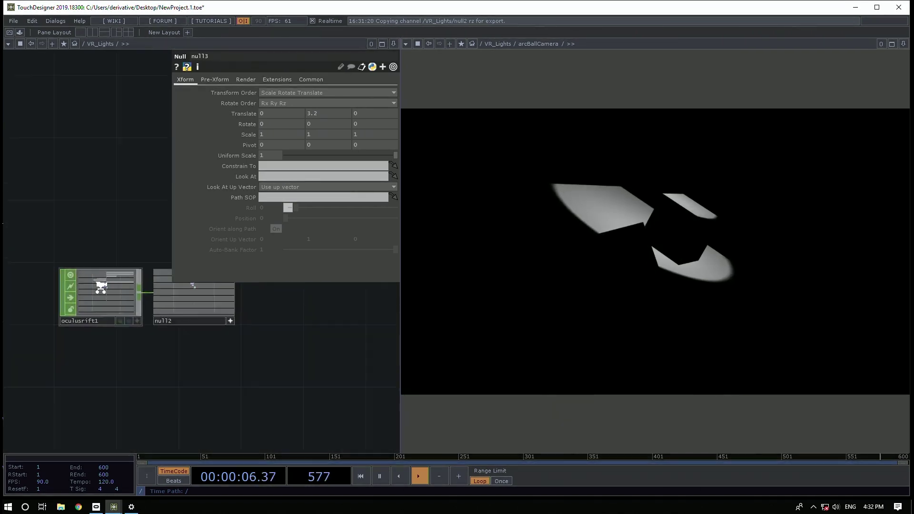
# Narrow light1's beam by setting its Cone Angle to 50
pyautogui.scroll(5, 206, 339)
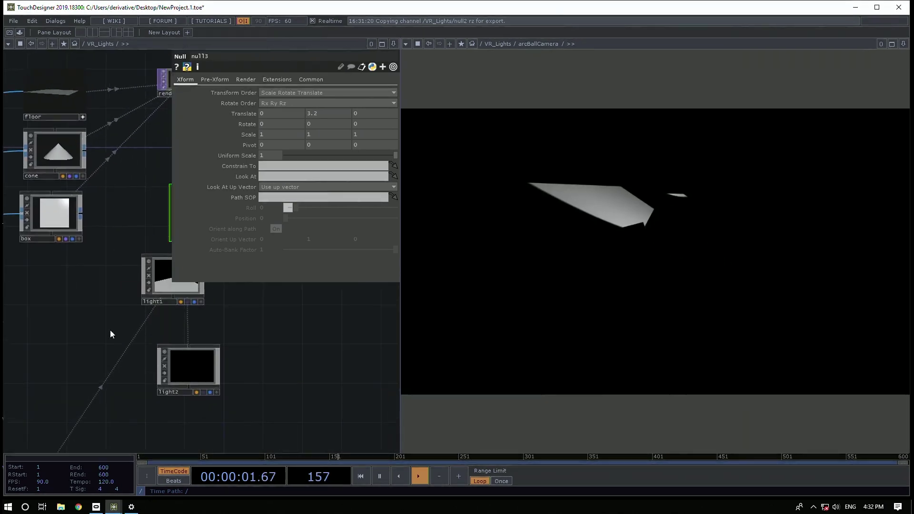
pyautogui.click(162, 292)
pyautogui.moveTo(323, 124); pyautogui.dragTo(293, 113)
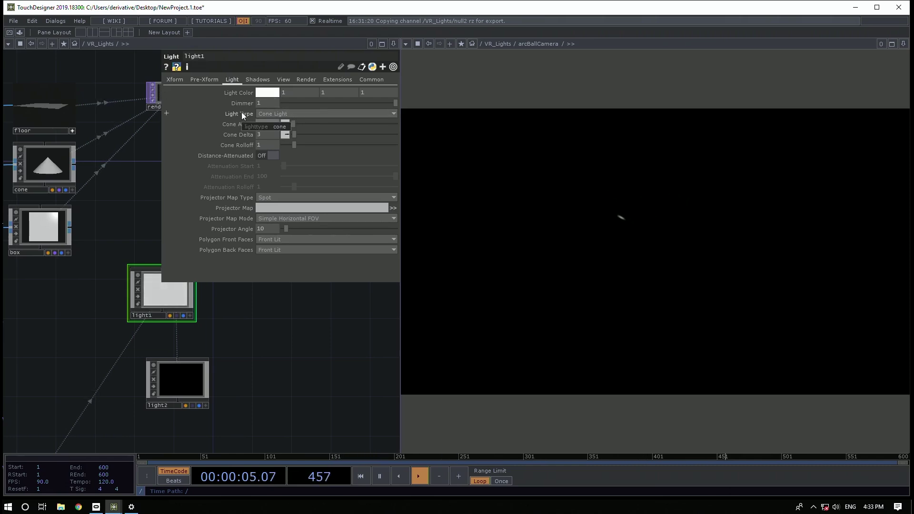
pyautogui.moveTo(293, 123); pyautogui.dragTo(308, 123)
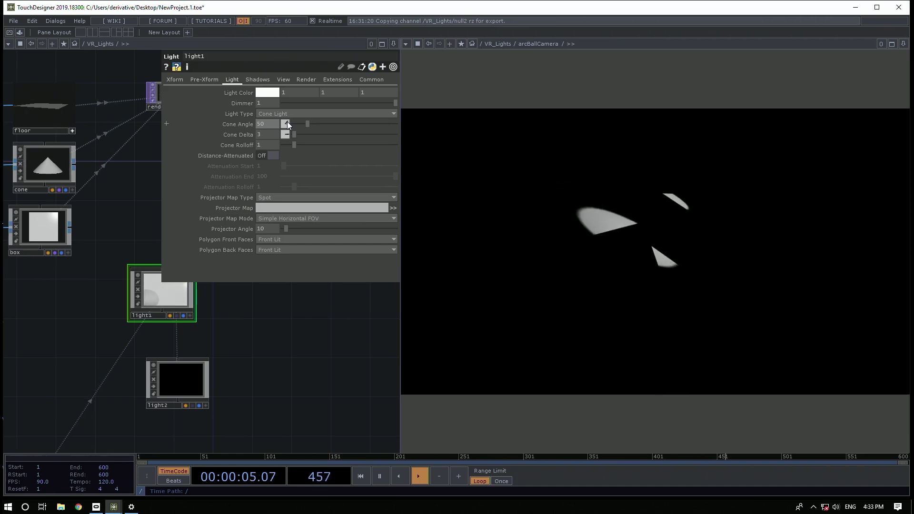
# Set light1's Shadow Type to Hard, 2D Mapped with a Shadow Resolution of 1424 by 1424
pyautogui.click(257, 80)
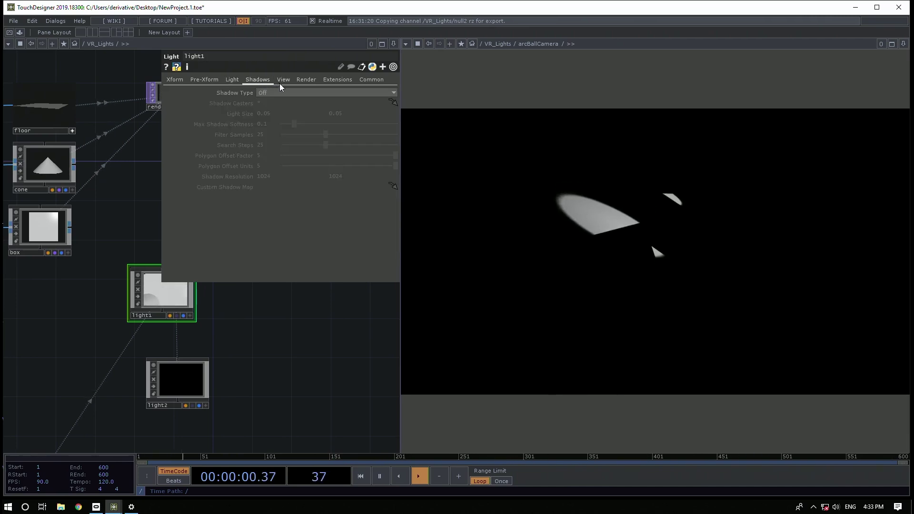
pyautogui.click(276, 109)
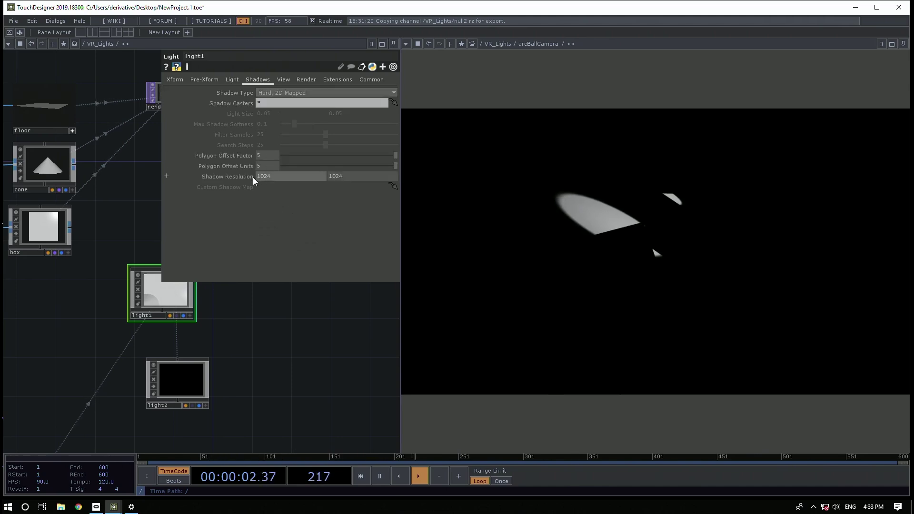
pyautogui.moveTo(242, 176); pyautogui.dragTo(252, 159)
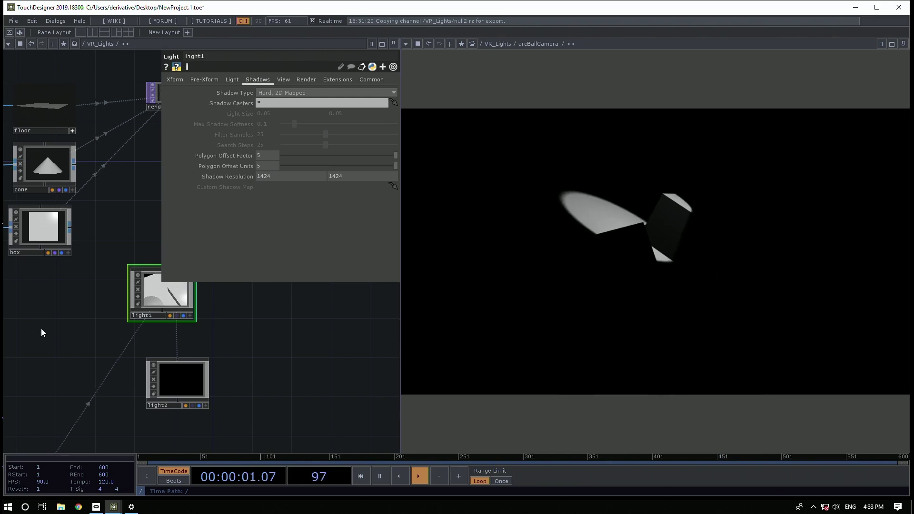
# Examine the oculusrift1 and null2 channels and how light1's beam and shadows respond in the render
pyautogui.moveTo(41, 328); pyautogui.dragTo(326, 255)
pyautogui.scroll(-2, 247, 352)
pyautogui.scroll(8, 258, 378)
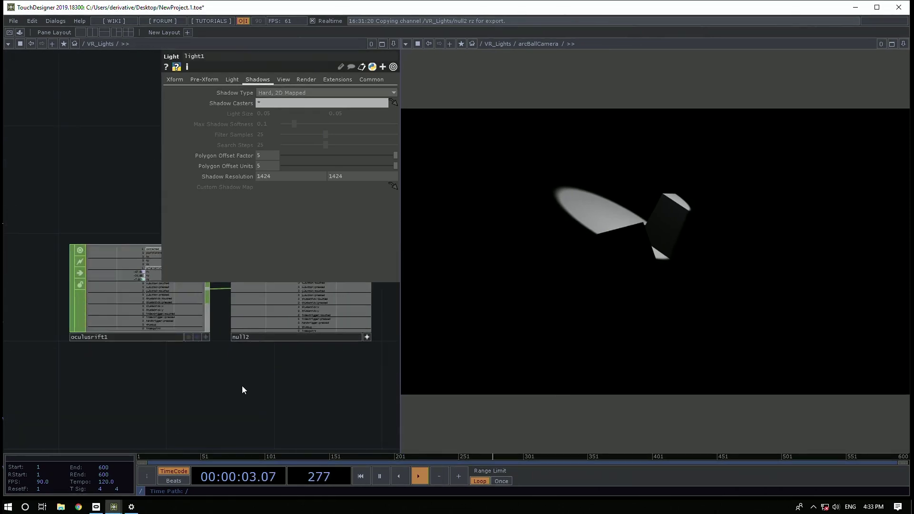
pyautogui.click(253, 294)
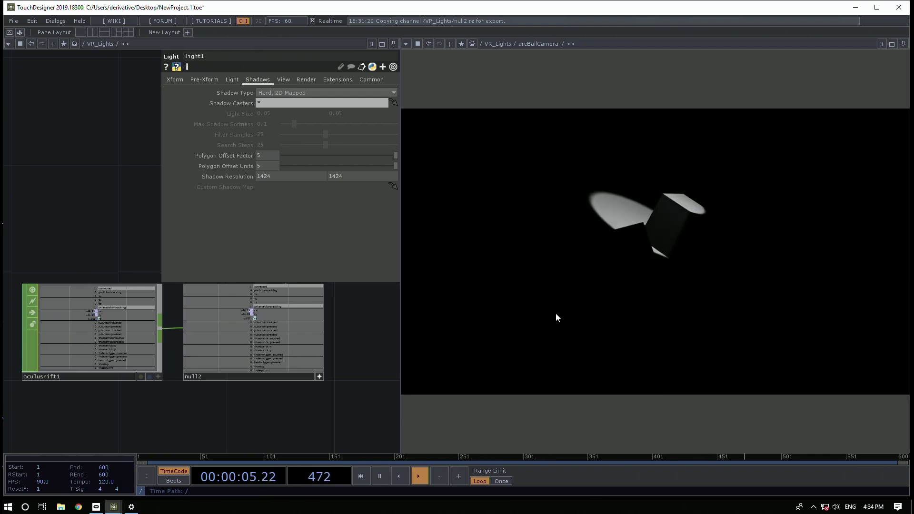
pyautogui.moveTo(318, 336); pyautogui.dragTo(232, 366)
pyautogui.scroll(-5, 232, 365)
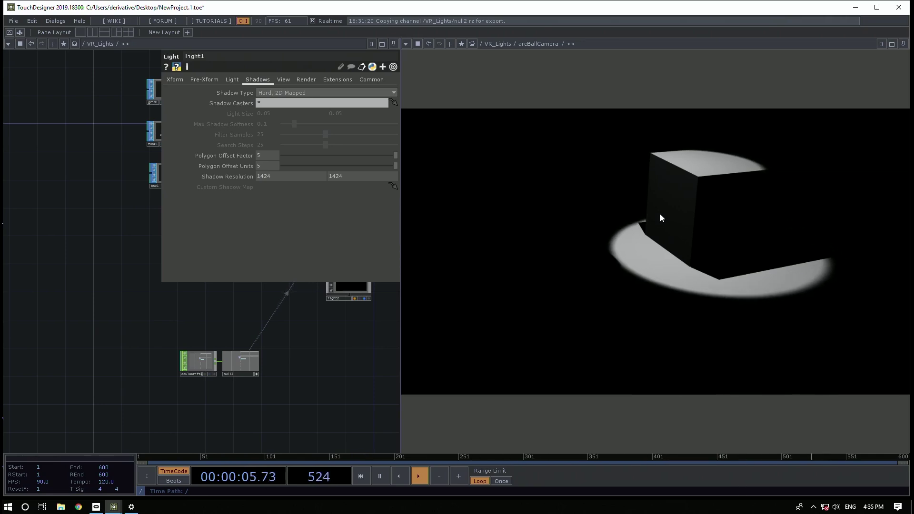
pyautogui.moveTo(118, 339); pyautogui.dragTo(179, 351)
pyautogui.scroll(-6, 108, 372)
pyautogui.scroll(2, 145, 355)
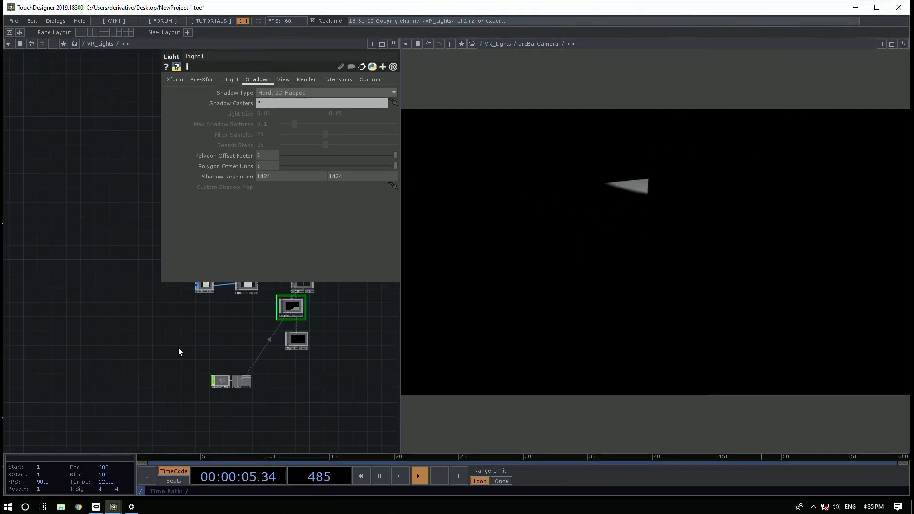
pyautogui.scroll(3, 265, 383)
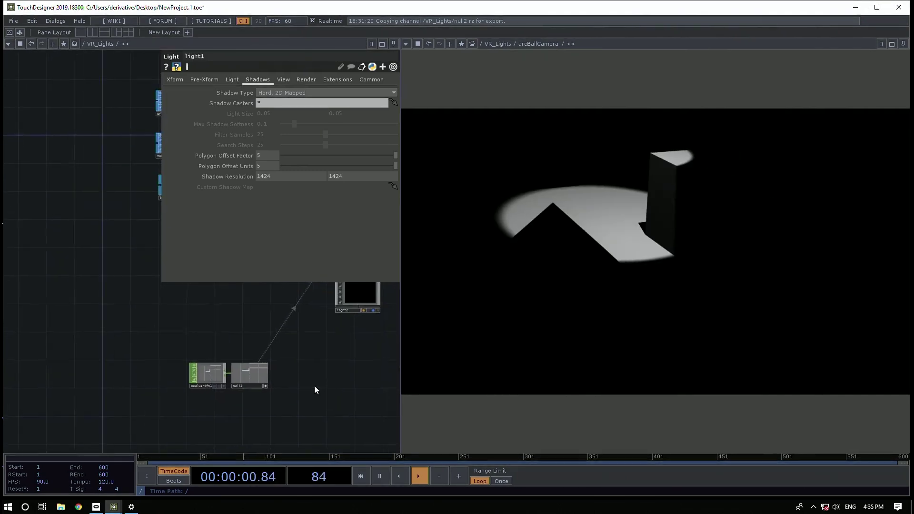
# Add a Record CHOP near null2 in the VR_Lights network
pyautogui.press('Tab')
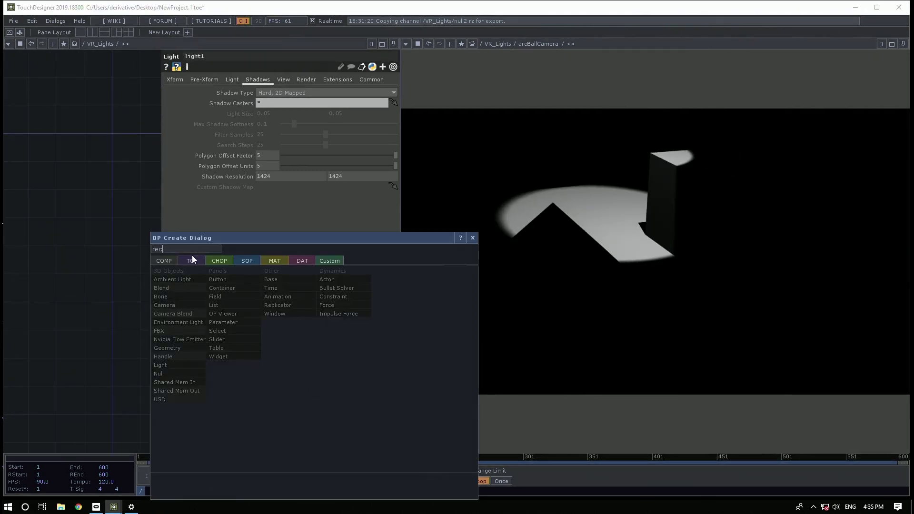
pyautogui.write('rec')
pyautogui.click(217, 261)
pyautogui.click(410, 332)
pyautogui.click(314, 409)
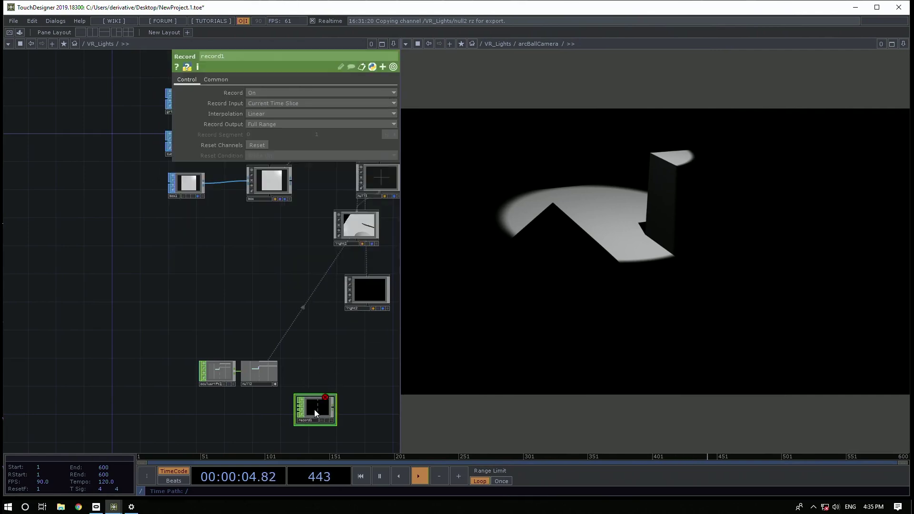
# Add a Join CHOP and a Trim CHOP next to record1
pyautogui.scroll(3, 314, 409)
pyautogui.moveTo(323, 324); pyautogui.dragTo(259, 318)
pyautogui.press('p')
pyautogui.press('p')
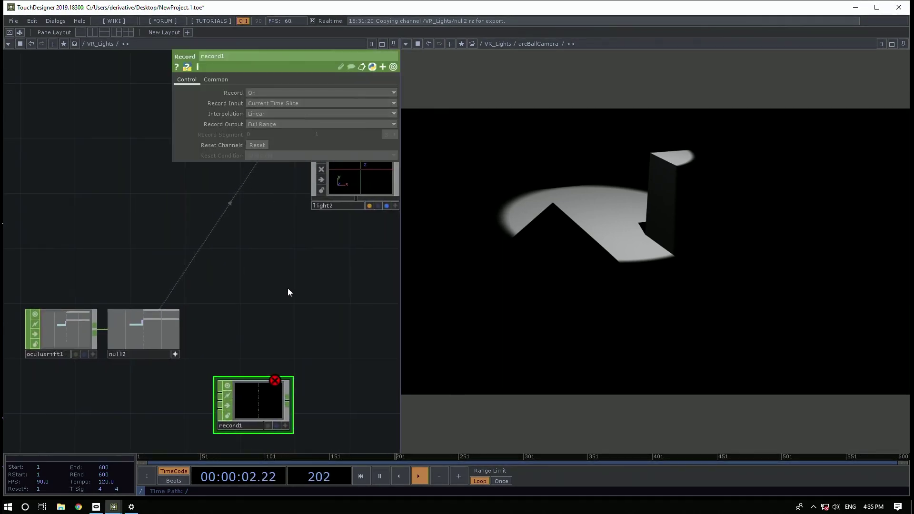
pyautogui.press('Tab')
pyautogui.write('joi')
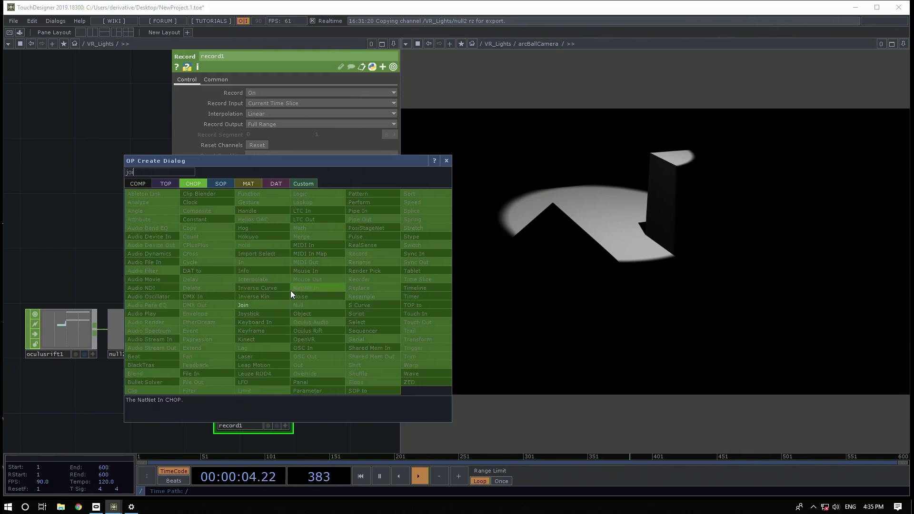
pyautogui.click(252, 303)
pyautogui.click(325, 349)
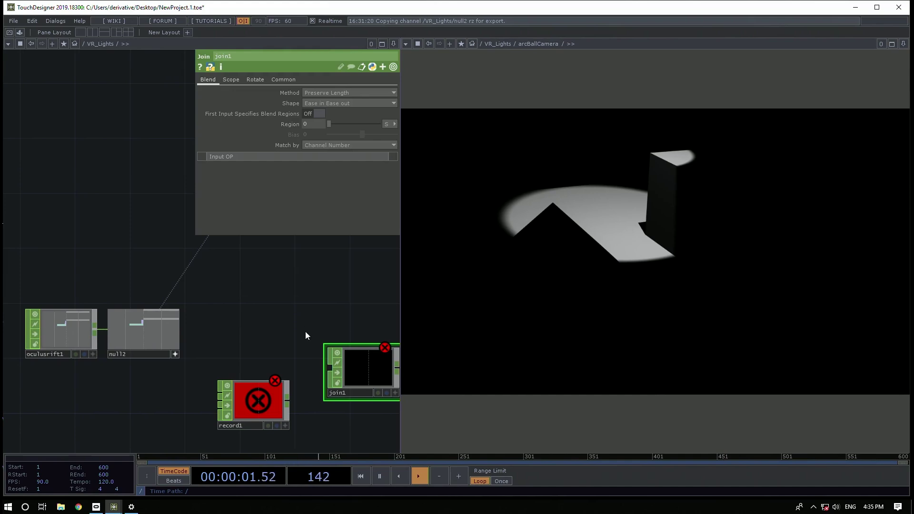
pyautogui.press('Tab')
pyautogui.write('tr')
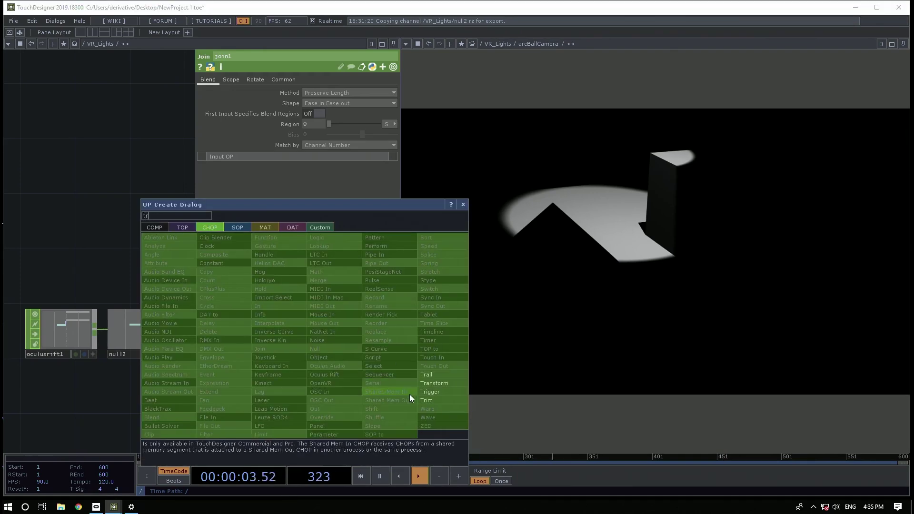
pyautogui.click(427, 400)
pyautogui.click(307, 301)
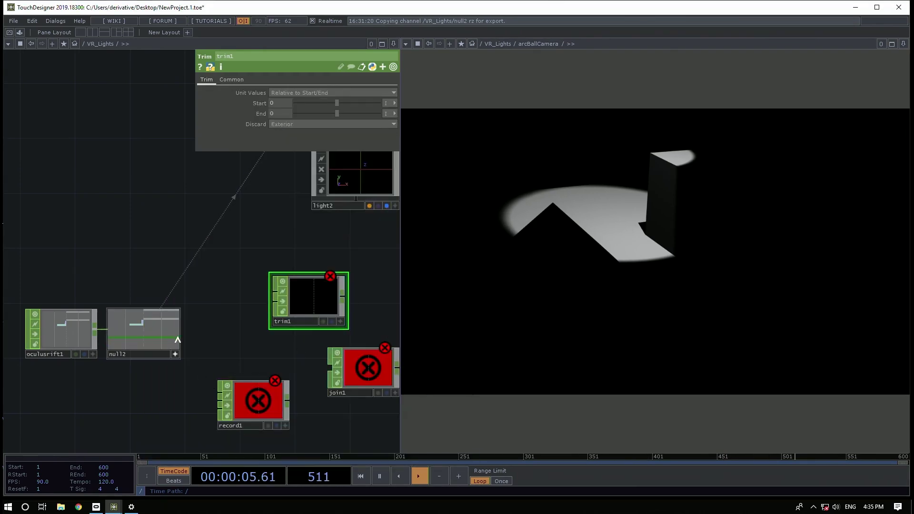
# Wire null2 into record1 and display record1's channels together in a single graph
pyautogui.moveTo(182, 331); pyautogui.dragTo(219, 392)
pyautogui.scroll(5, 260, 407)
pyautogui.click(260, 405)
pyautogui.scroll(-5, 260, 405)
pyautogui.rightClick(227, 388)
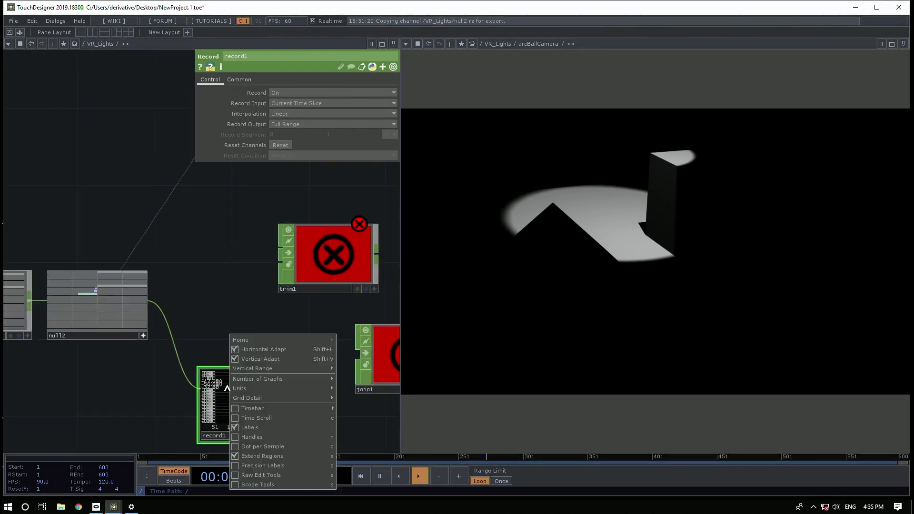
pyautogui.moveTo(235, 379)
pyautogui.click(363, 379)
pyautogui.scroll(3, 217, 331)
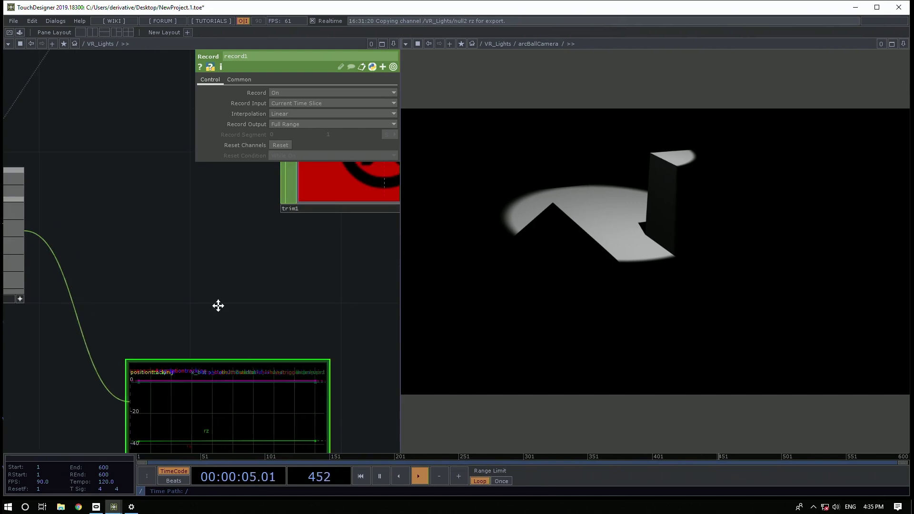
pyautogui.moveTo(213, 345); pyautogui.dragTo(221, 292)
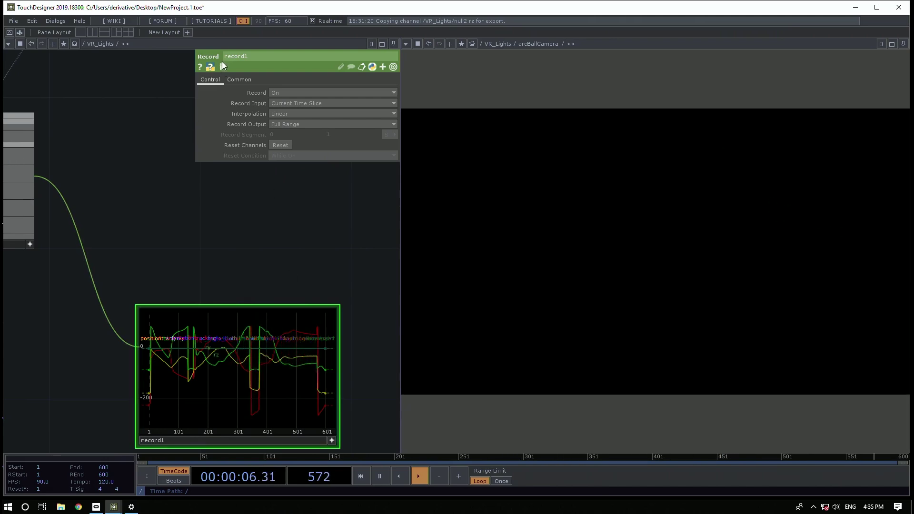
# Set record1's Record to Off and wire its output into trim1
pyautogui.click(303, 93)
pyautogui.click(294, 102)
pyautogui.scroll(-5, 92, 301)
pyautogui.moveTo(81, 357); pyautogui.dragTo(64, 250)
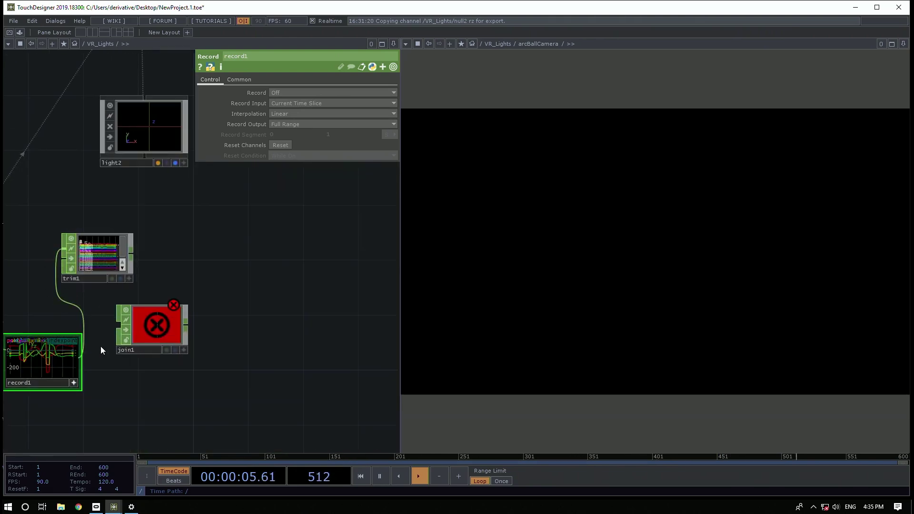
# Display trim1's channels together in a single graph
pyautogui.scroll(4, 116, 257)
pyautogui.click(145, 299)
pyautogui.rightClick(98, 272)
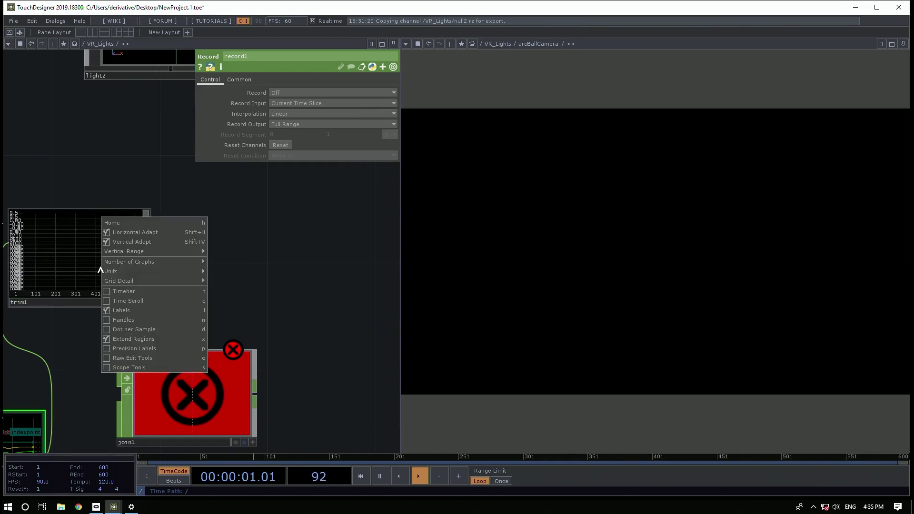
pyautogui.moveTo(116, 263)
pyautogui.click(235, 263)
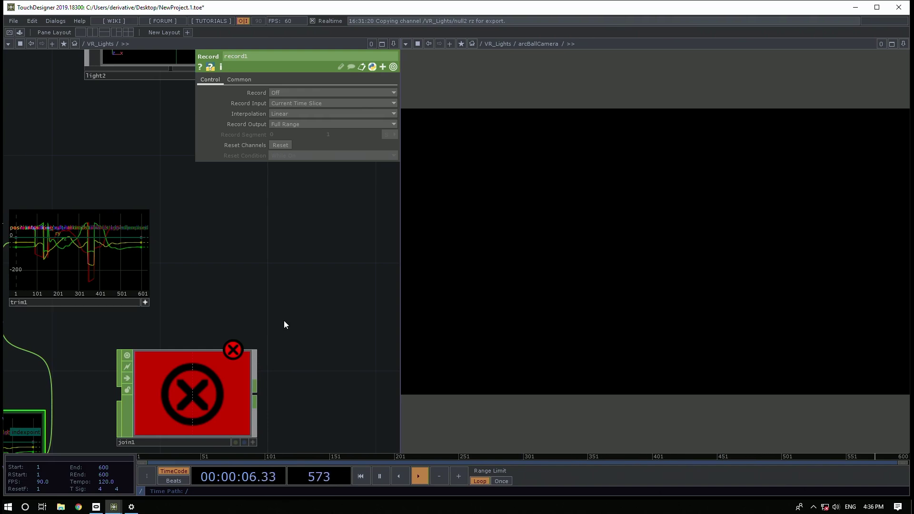
# Wire trim1 and record1 into join1 as its inputs
pyautogui.scroll(-4, 314, 293)
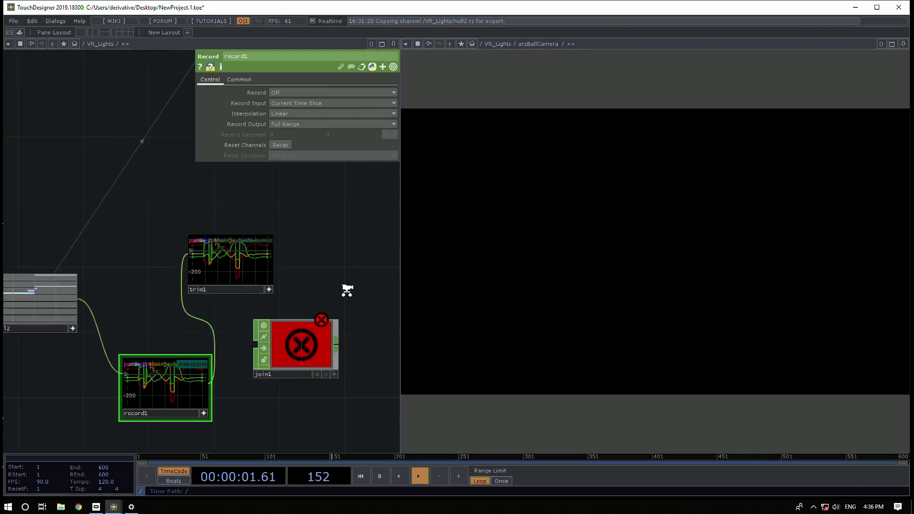
pyautogui.moveTo(266, 275); pyautogui.dragTo(288, 275)
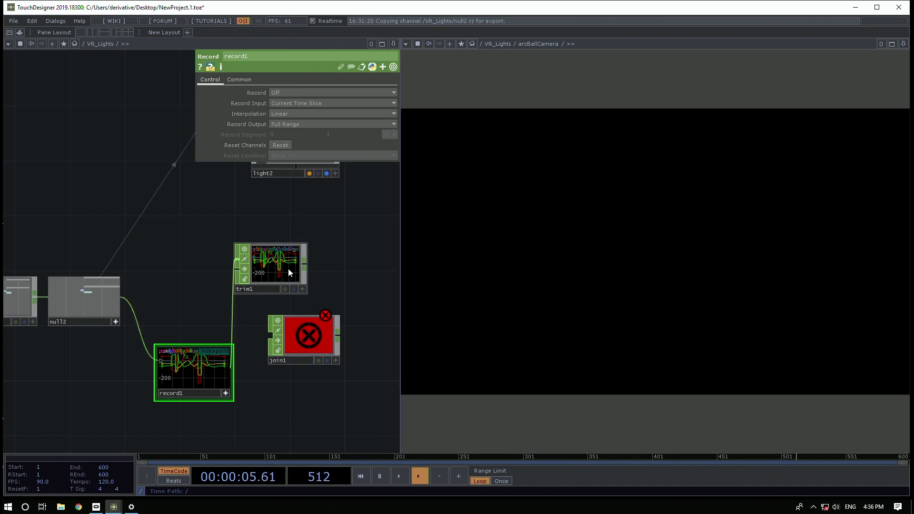
pyautogui.moveTo(305, 264); pyautogui.dragTo(371, 330)
pyautogui.moveTo(232, 366); pyautogui.dragTo(324, 327)
pyautogui.moveTo(302, 379); pyautogui.dragTo(307, 404)
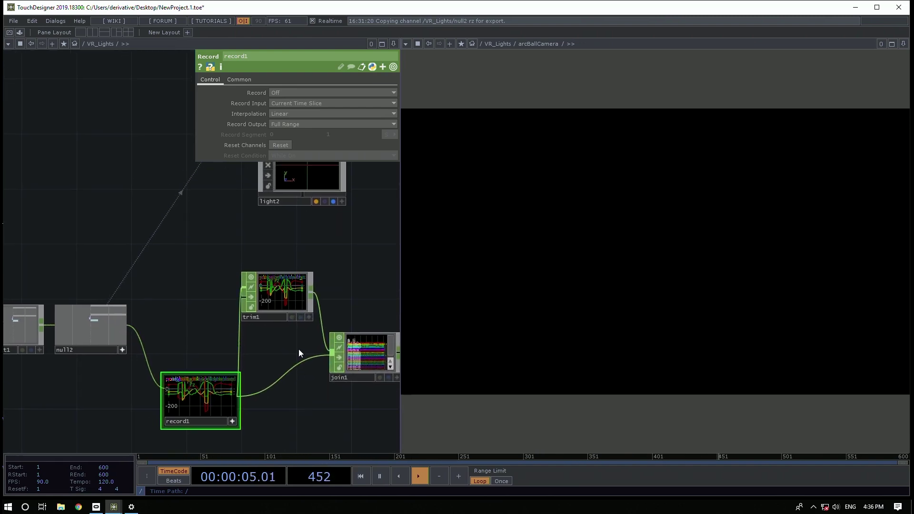
# Hide the operator parameters and return to the VR_Lights network
pyautogui.press('u')
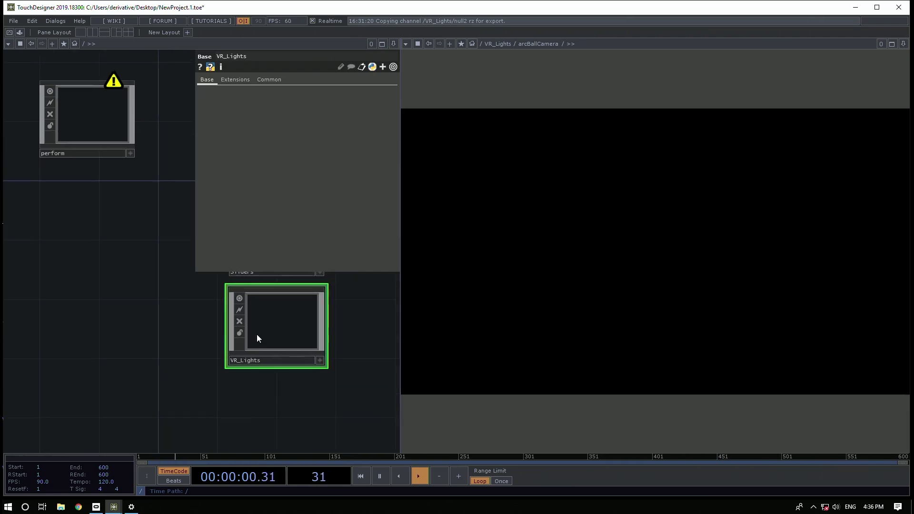
pyautogui.press('p')
pyautogui.doubleClick(258, 330)
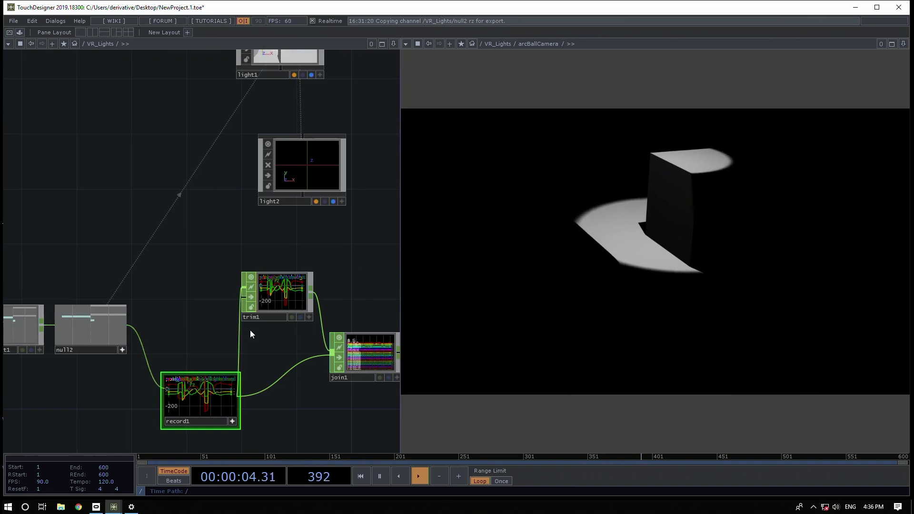
pyautogui.moveTo(328, 251); pyautogui.dragTo(244, 262)
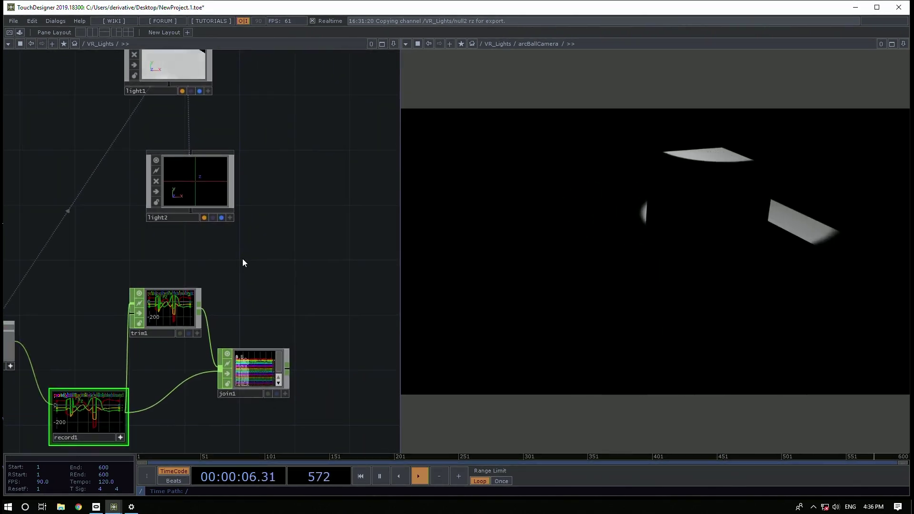
pyautogui.scroll(-5, 241, 258)
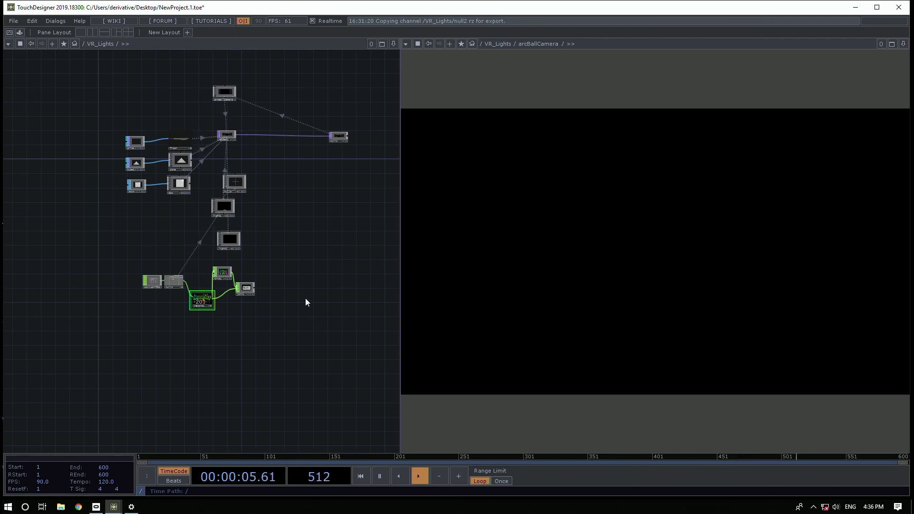
pyautogui.scroll(3, 325, 296)
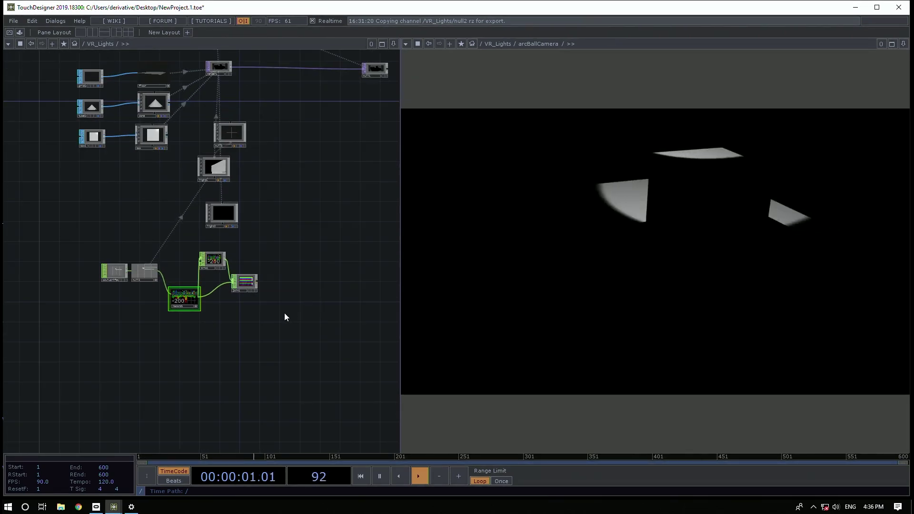
# Go up to the project root and move the VR_Lights base slightly farther below Sliders
pyautogui.press('u')
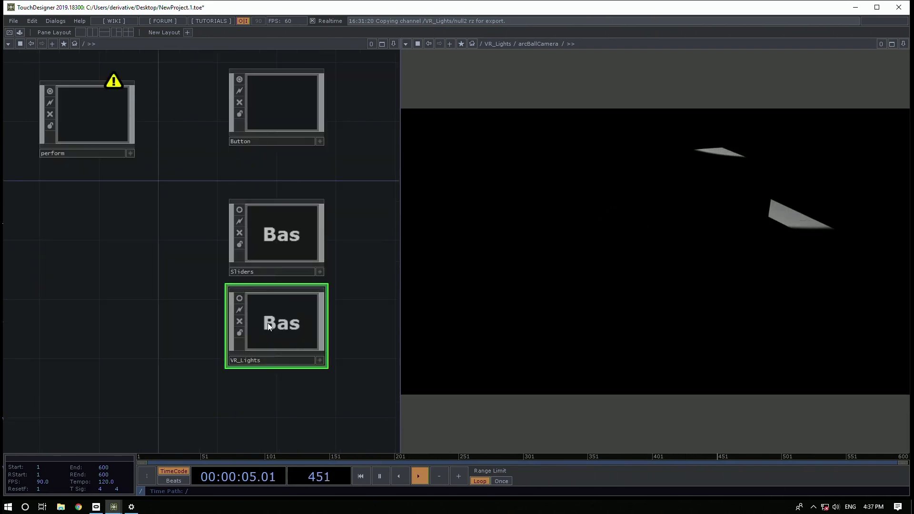
pyautogui.moveTo(266, 323); pyautogui.dragTo(260, 346)
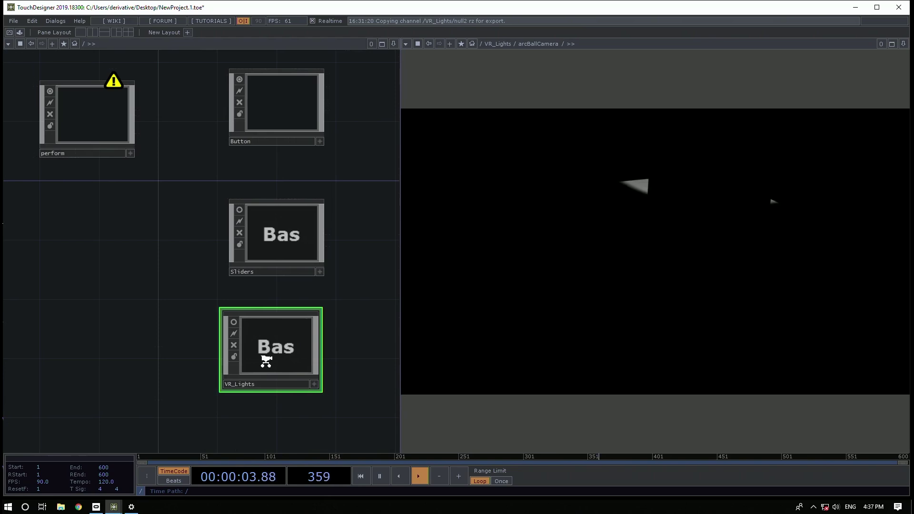
pyautogui.scroll(-5, 265, 362)
pyautogui.scroll(5, 266, 361)
pyautogui.moveTo(265, 423); pyautogui.dragTo(260, 370)
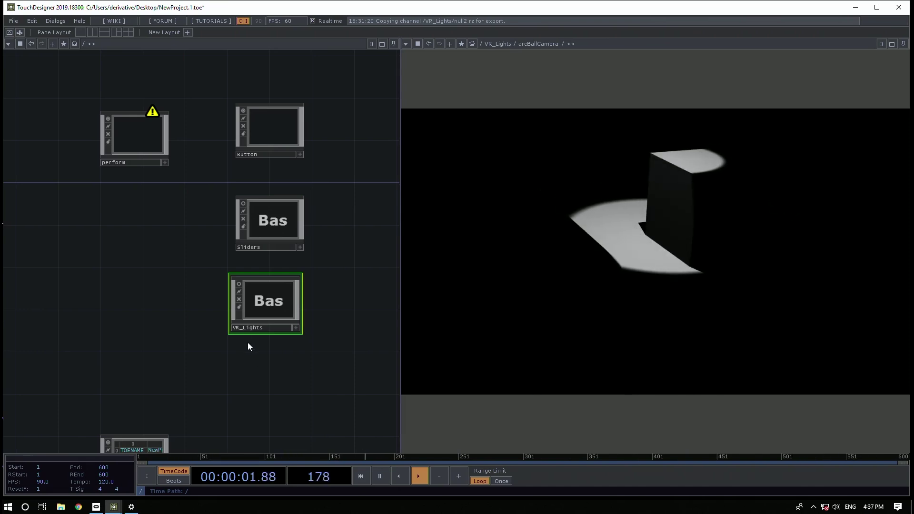
pyautogui.scroll(-5, 250, 328)
pyautogui.scroll(-3, 249, 328)
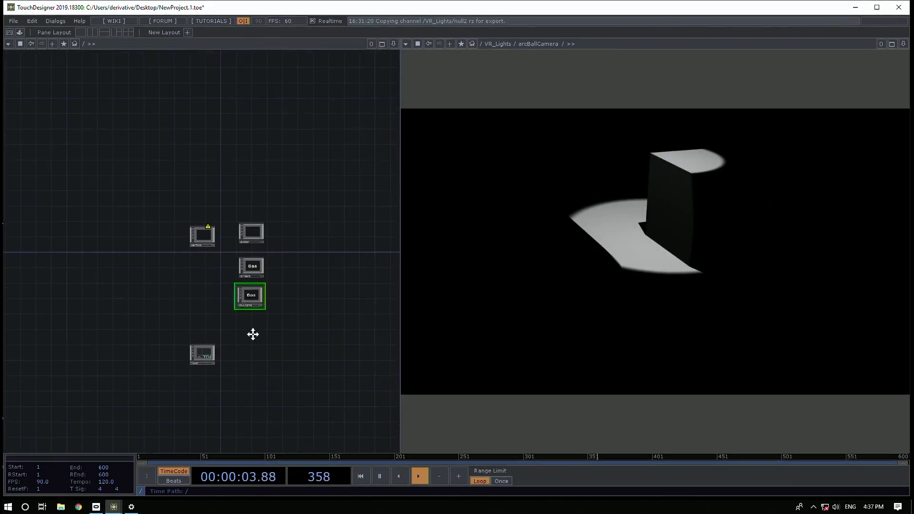
pyautogui.moveTo(246, 338); pyautogui.dragTo(255, 311)
pyautogui.press('Tab')
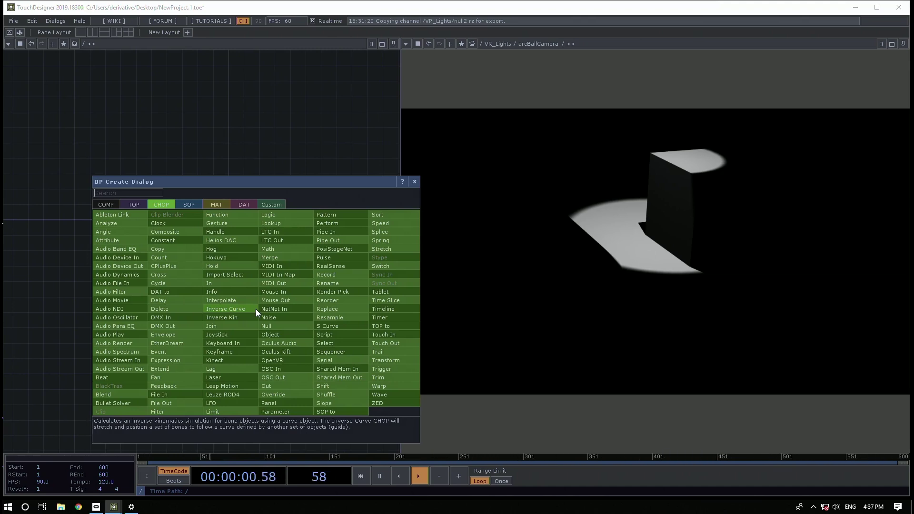
pyautogui.click(136, 204)
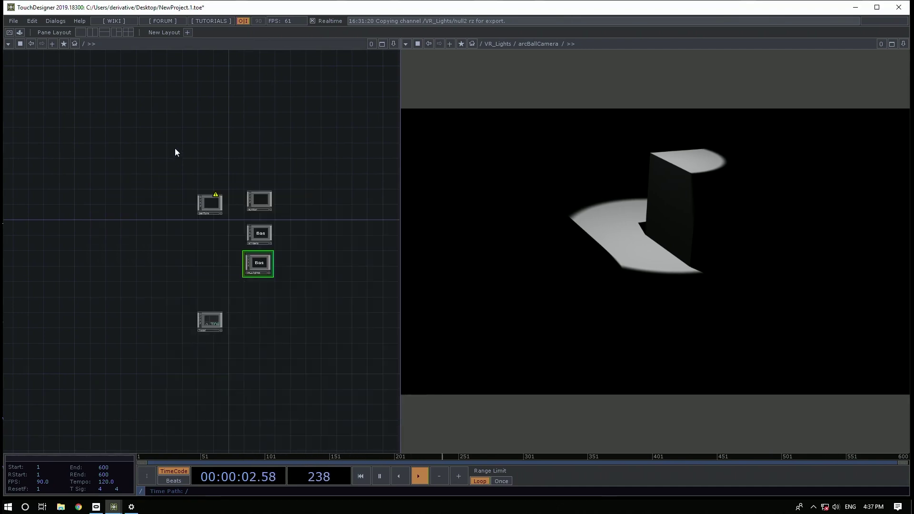
# Add a Base COMP below VR_Lights at the project root
pyautogui.scroll(5, 286, 302)
pyautogui.moveTo(282, 290); pyautogui.dragTo(274, 313)
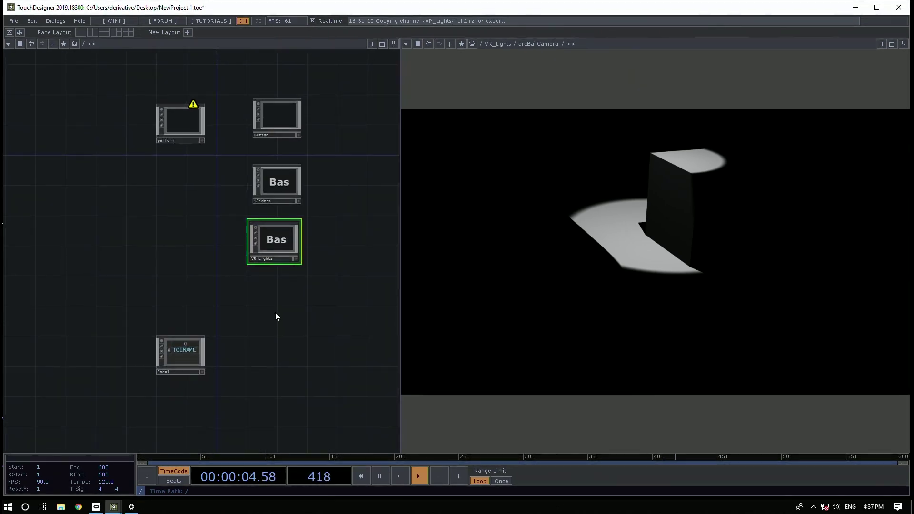
pyautogui.press('Tab')
pyautogui.write('po')
pyautogui.press('BackSpace')
pyautogui.press('BackSpace')
pyautogui.write('ge')
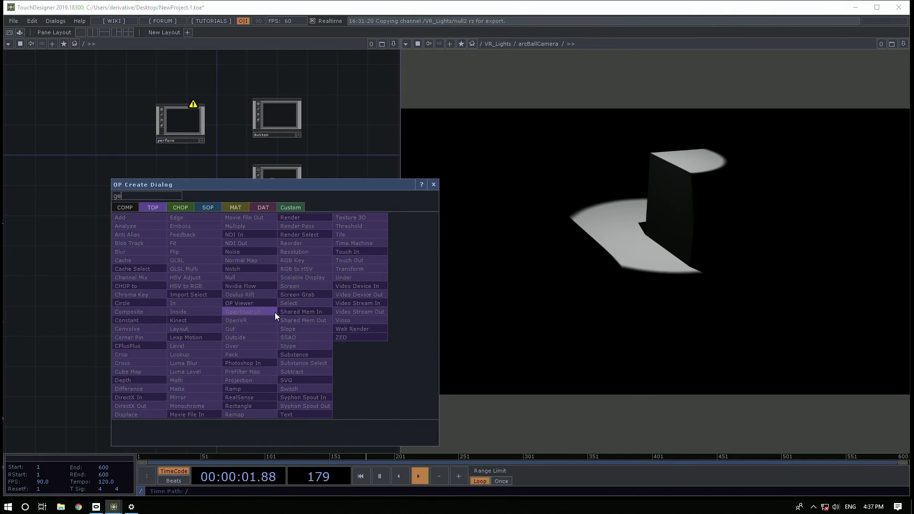
pyautogui.click(131, 206)
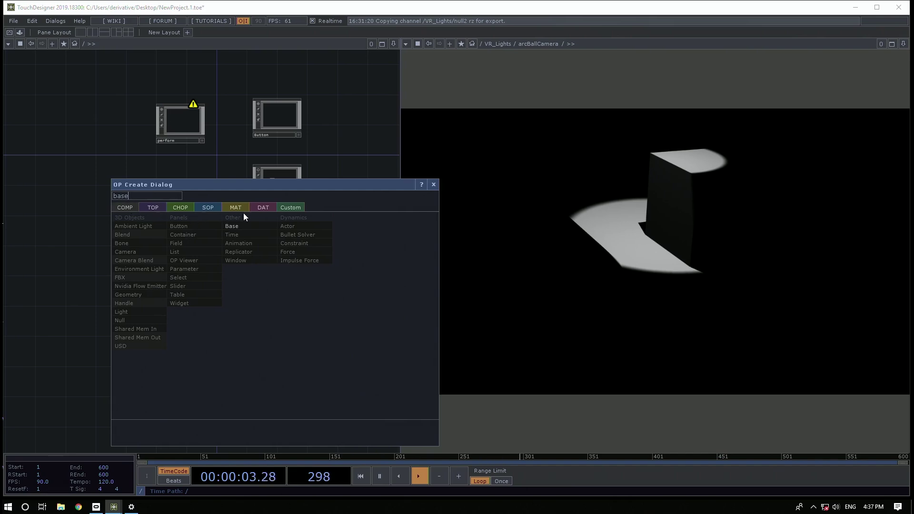
pyautogui.press('Return')
pyautogui.click(270, 297)
pyautogui.scroll(4, 267, 307)
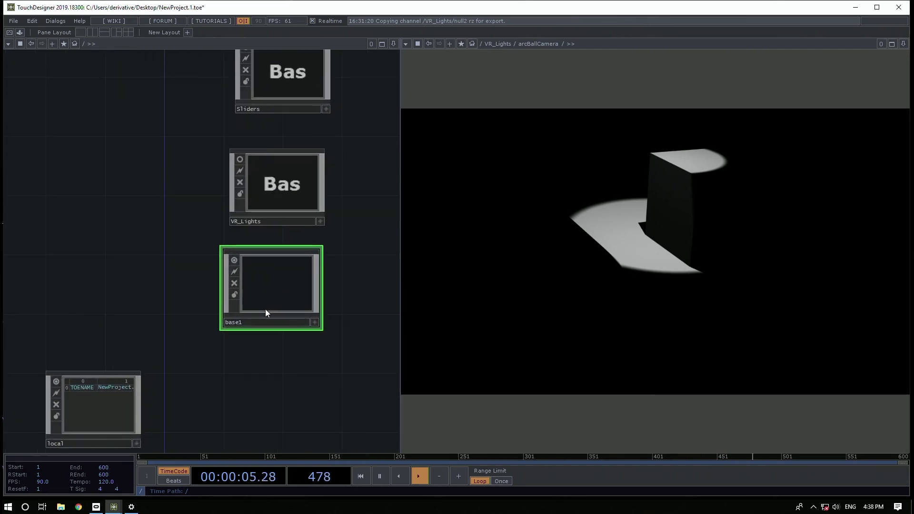
# Rename the new base as Mirror_Example and enter its empty network
pyautogui.click(272, 321)
pyautogui.write('Mirror_E')
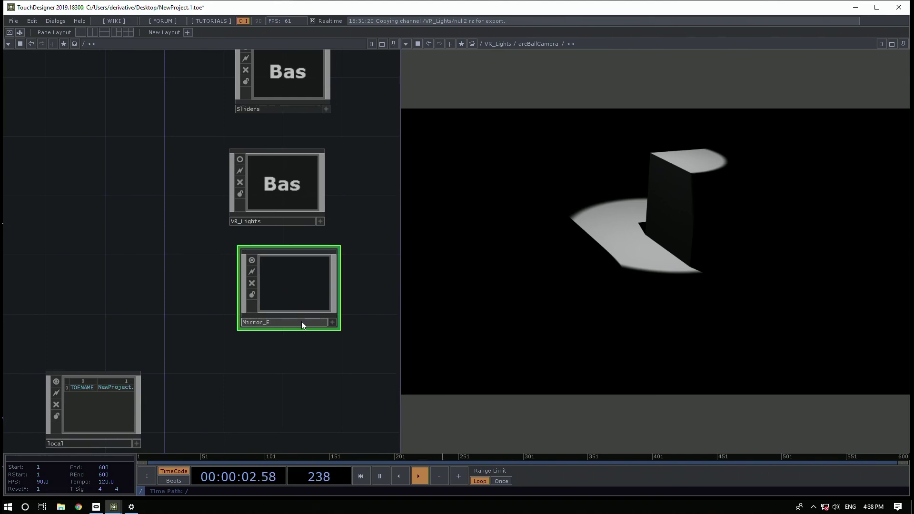
pyautogui.write('Wamples')
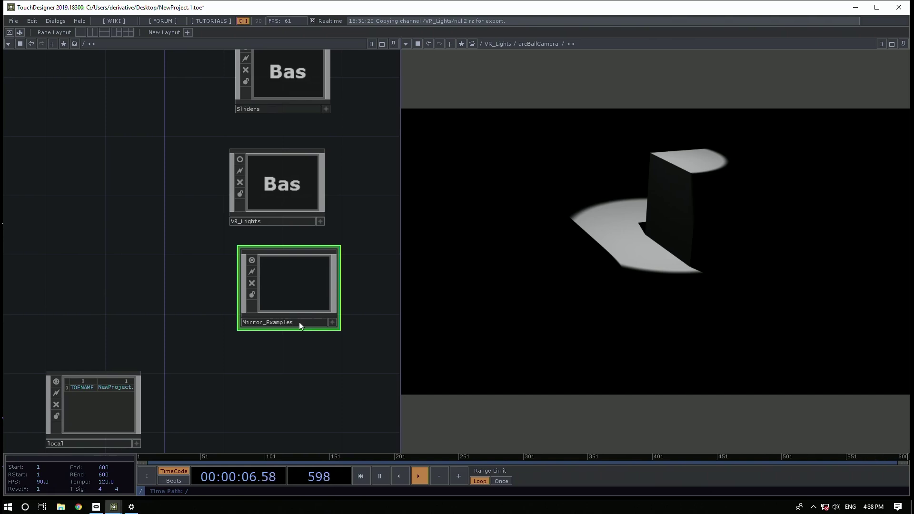
pyautogui.press('Delete')
pyautogui.hotkey('ctrl', 'z')
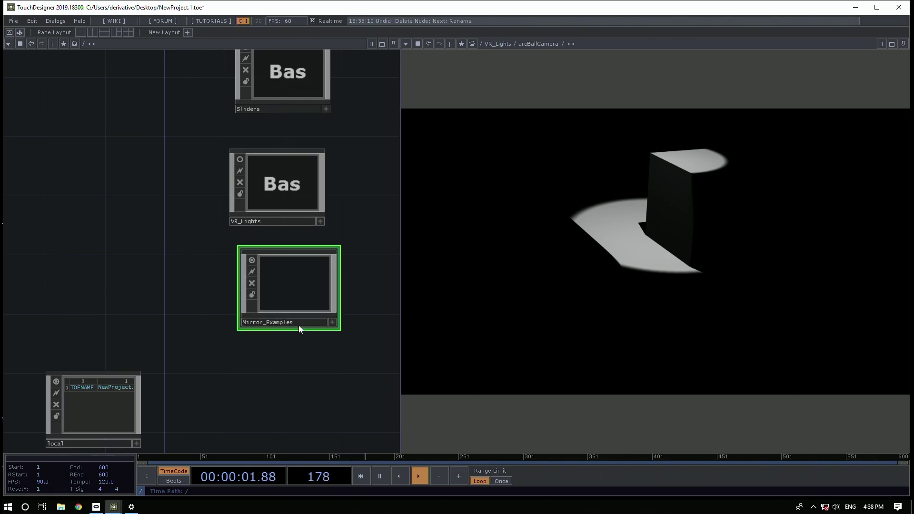
pyautogui.click(298, 324)
pyautogui.press('BackSpace')
pyautogui.press('Return')
pyautogui.press('i')
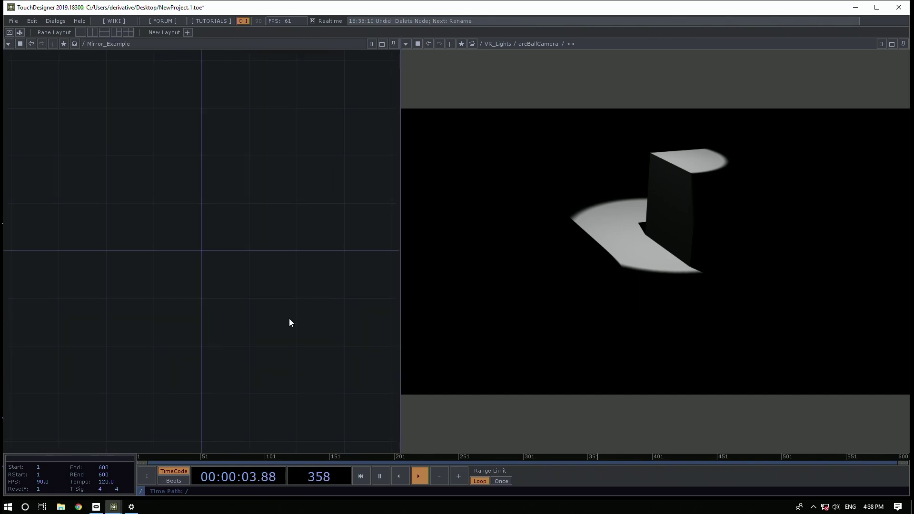
pyautogui.moveTo(265, 337); pyautogui.dragTo(192, 305)
pyautogui.scroll(-5, 229, 331)
pyautogui.press('Tab')
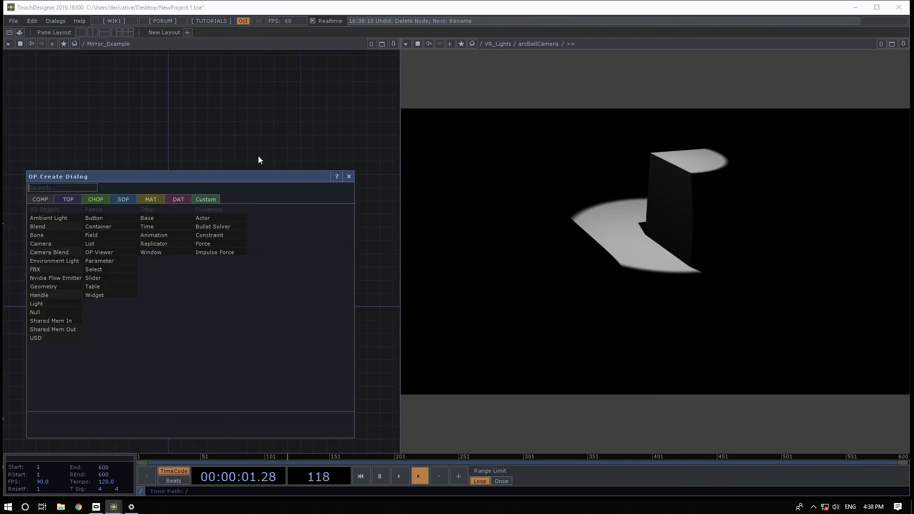
pyautogui.click(67, 199)
pyautogui.write('vi')
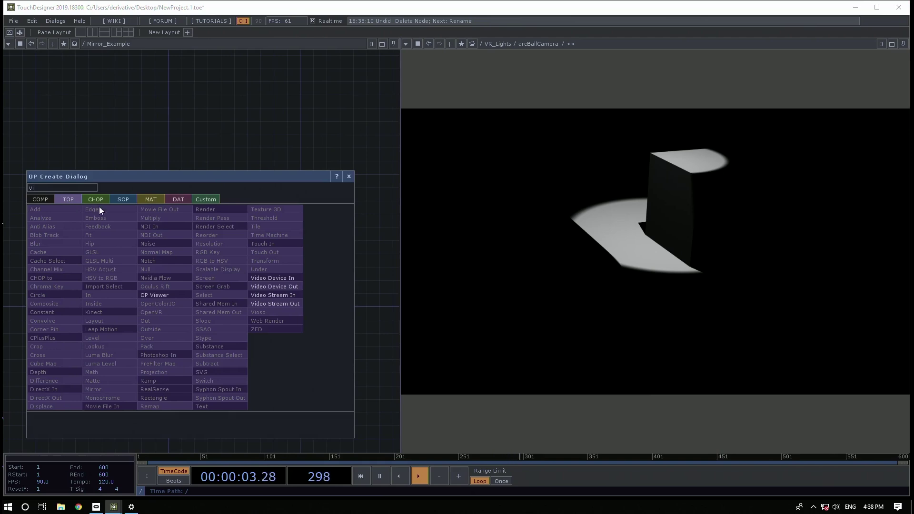
pyautogui.click(278, 284)
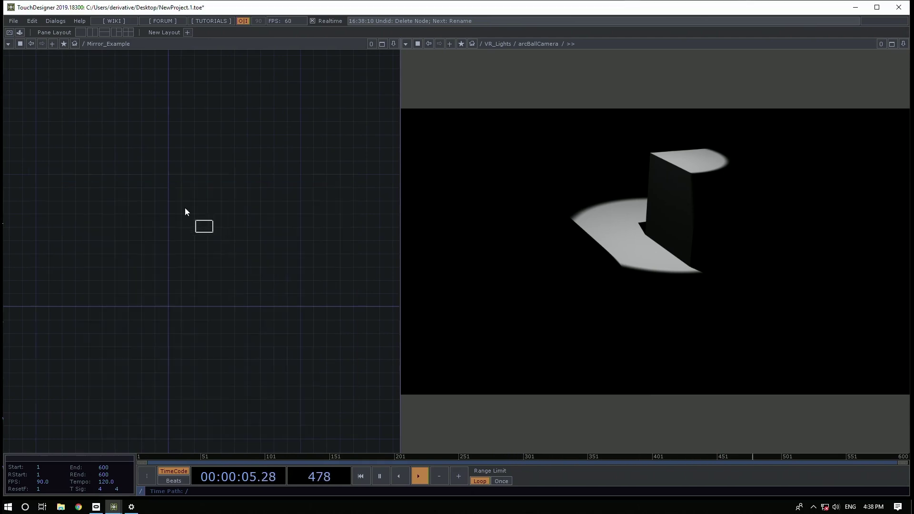
pyautogui.click(161, 197)
pyautogui.scroll(3, 215, 200)
pyautogui.press('p')
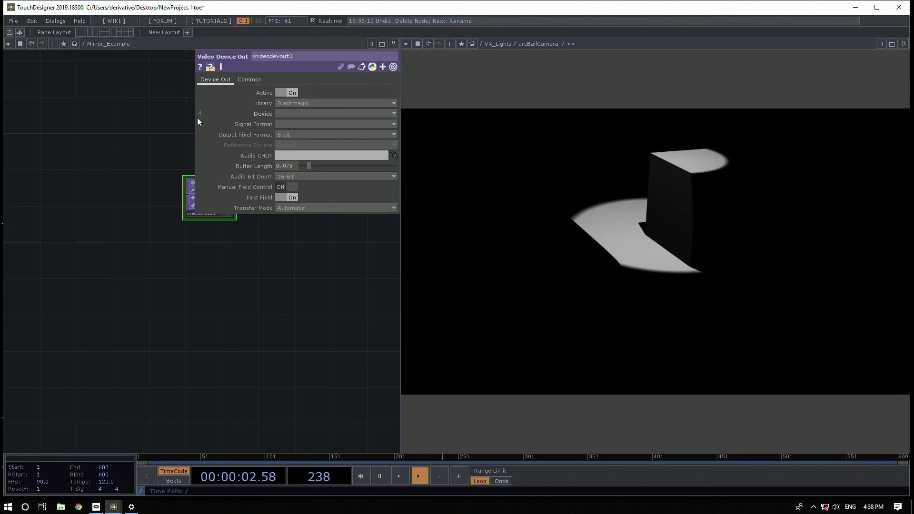
pyautogui.moveTo(171, 138); pyautogui.dragTo(165, 155)
pyautogui.press('Delete')
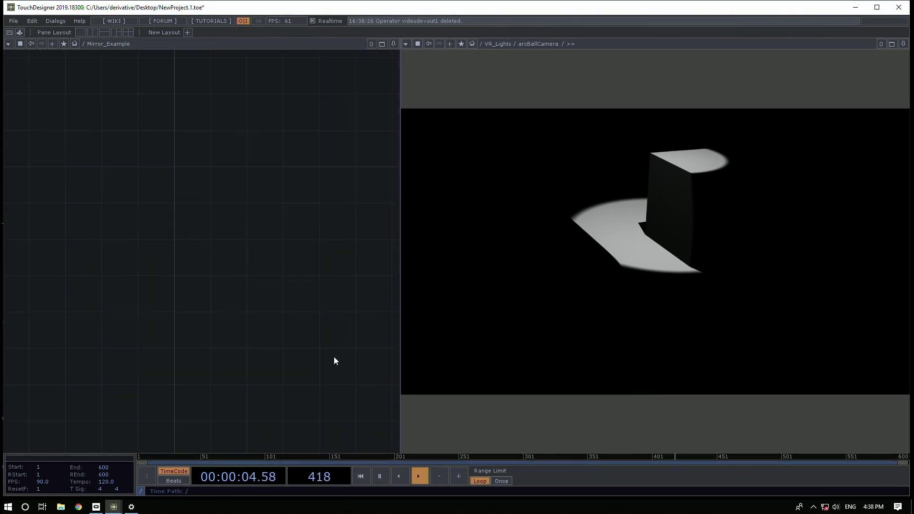
pyautogui.moveTo(318, 364); pyautogui.dragTo(283, 348)
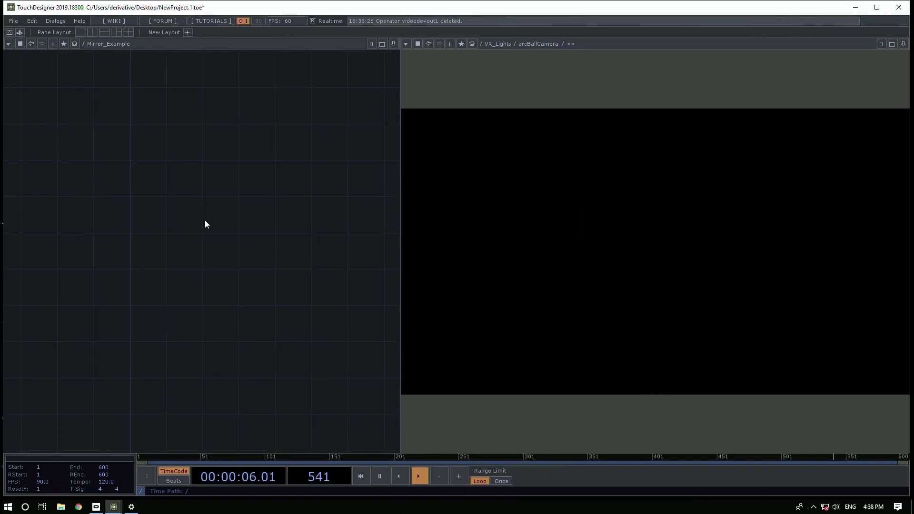
# Add a Movie File In TOP to the empty Mirror_Example network
pyautogui.moveTo(204, 219); pyautogui.dragTo(230, 220)
pyautogui.press('Tab')
pyautogui.write('vide')
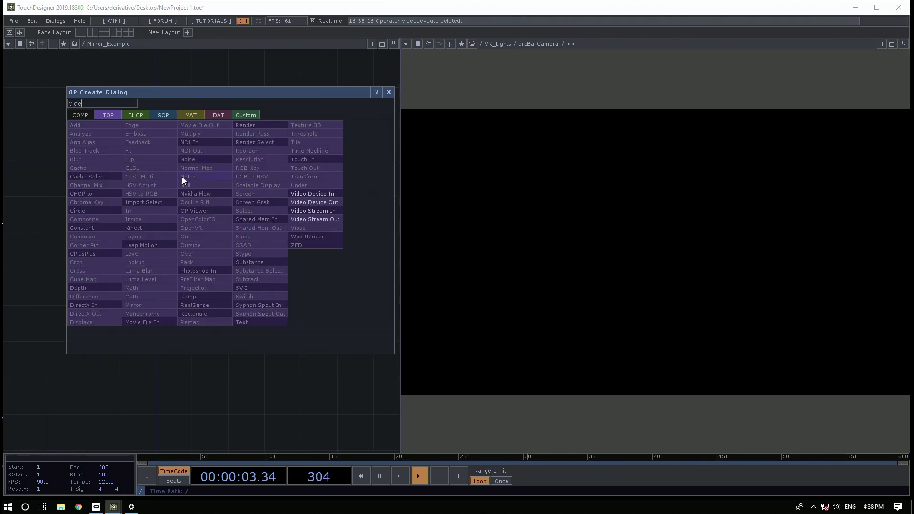
pyautogui.press('BackSpace')
pyautogui.press('BackSpace')
pyautogui.write('moi')
pyautogui.press('BackSpace')
pyautogui.press('BackSpace')
pyautogui.press('BackSpace')
pyautogui.press('BackSpace')
pyautogui.press('BackSpace')
pyautogui.write('movie')
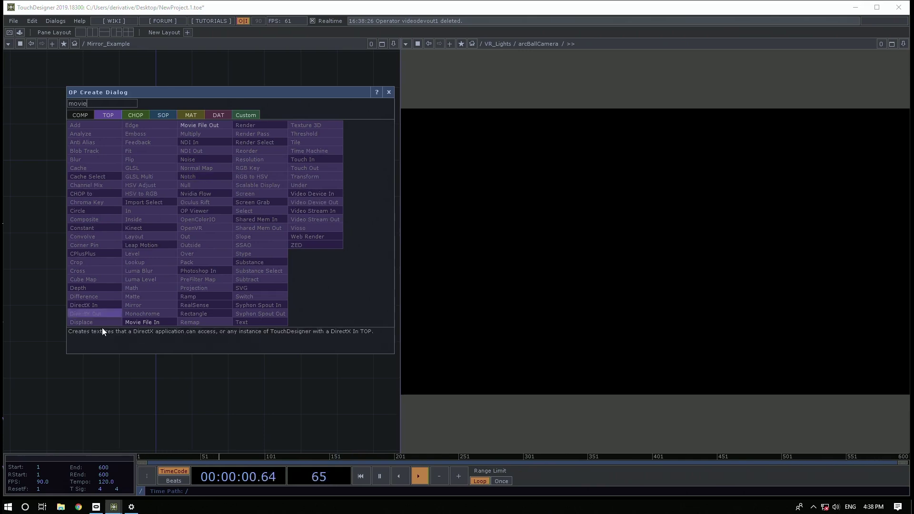
pyautogui.click(142, 322)
pyautogui.click(143, 147)
pyautogui.scroll(1, 142, 147)
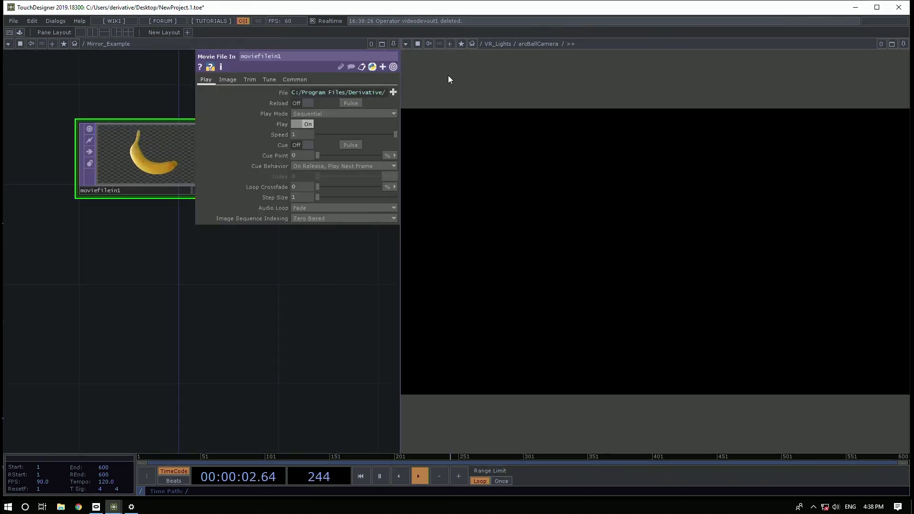
# Load the Count sample movie from the Samples Map folder into the Movie File In TOP
pyautogui.click(393, 92)
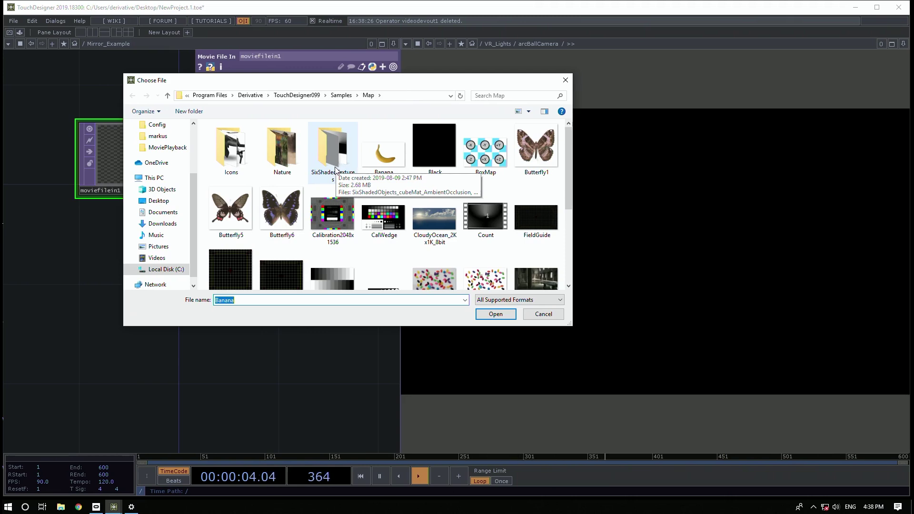
pyautogui.scroll(-2, 477, 226)
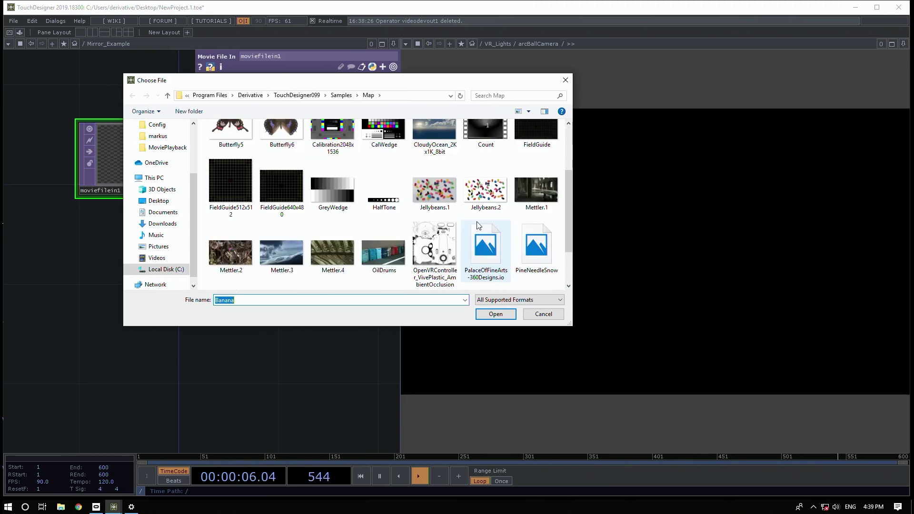
pyautogui.scroll(-2, 233, 233)
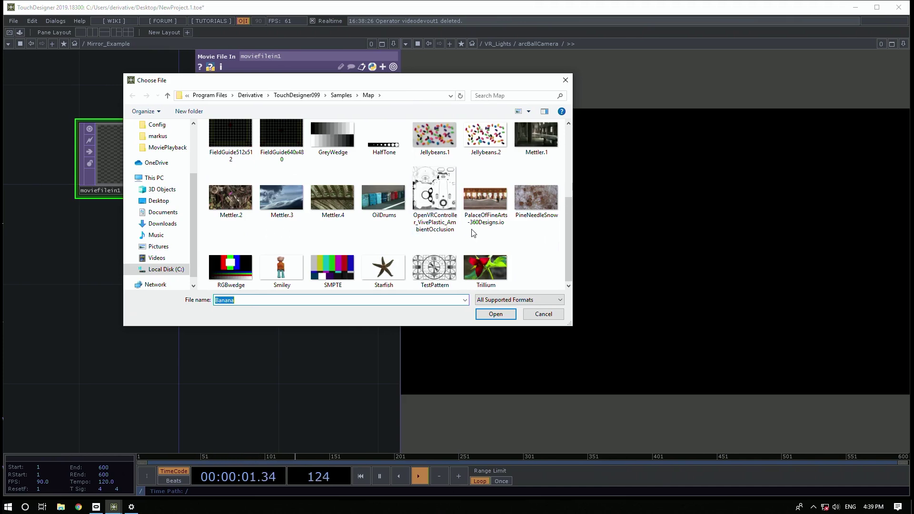
pyautogui.scroll(2, 474, 233)
pyautogui.doubleClick(481, 153)
# Hide the operator parameters and widen the Mirror_Example network pane, leaving only a narrow preview pane beside it
pyautogui.moveTo(234, 267); pyautogui.dragTo(192, 323)
pyautogui.press('p')
pyautogui.moveTo(254, 293); pyautogui.dragTo(122, 278)
pyautogui.scroll(-5, 234, 298)
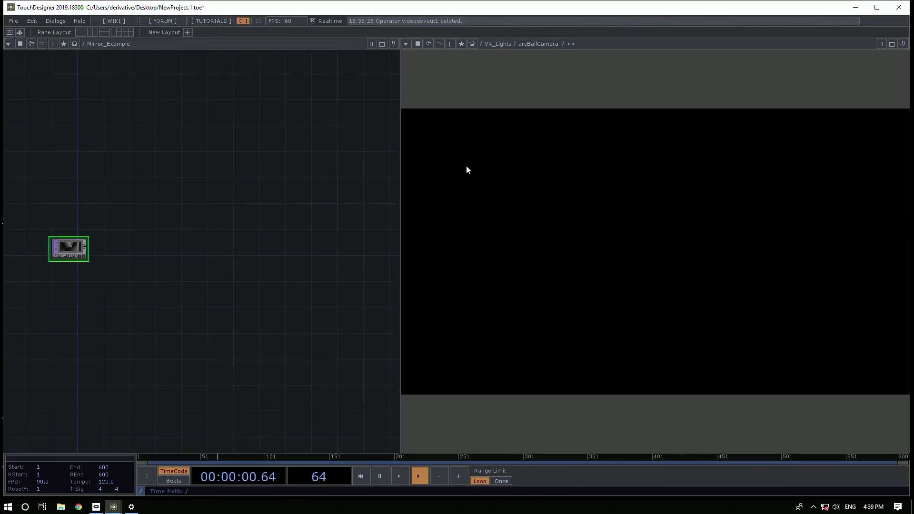
pyautogui.moveTo(400, 153); pyautogui.dragTo(861, 147)
pyautogui.moveTo(120, 246); pyautogui.dragTo(240, 224)
pyautogui.scroll(3, 236, 224)
pyautogui.moveTo(191, 239); pyautogui.dragTo(306, 236)
pyautogui.scroll(3, 261, 230)
pyautogui.moveTo(465, 147); pyautogui.dragTo(463, 191)
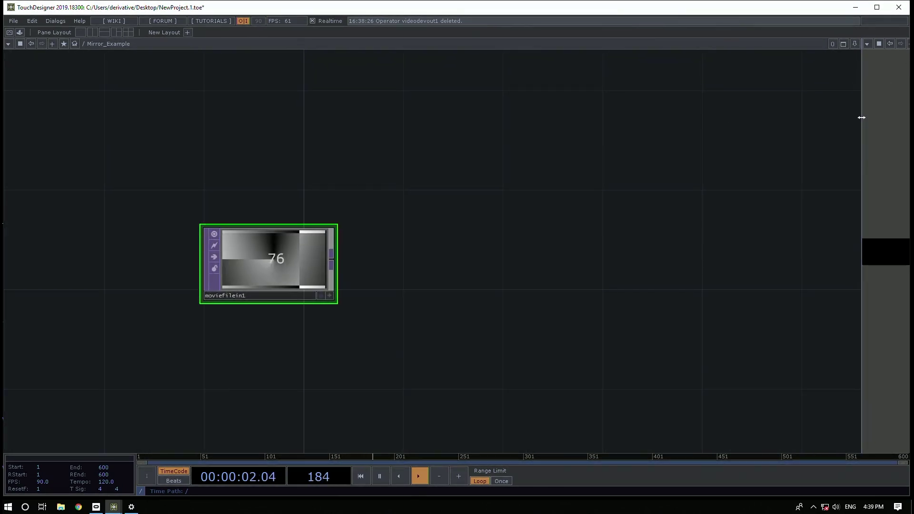
pyautogui.moveTo(860, 118); pyautogui.dragTo(758, 157)
pyautogui.moveTo(414, 219); pyautogui.dragTo(385, 228)
pyautogui.scroll(-5, 381, 212)
pyautogui.scroll(2, 392, 224)
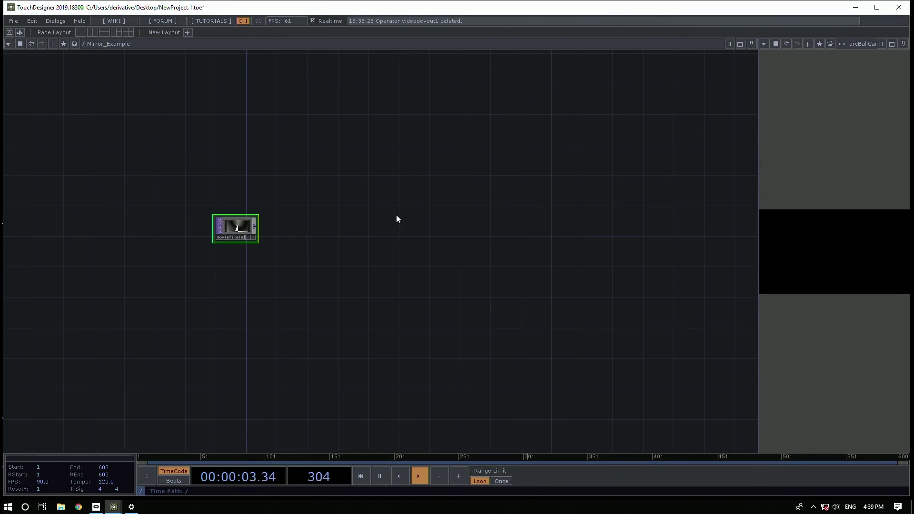
pyautogui.moveTo(503, 291); pyautogui.dragTo(419, 236)
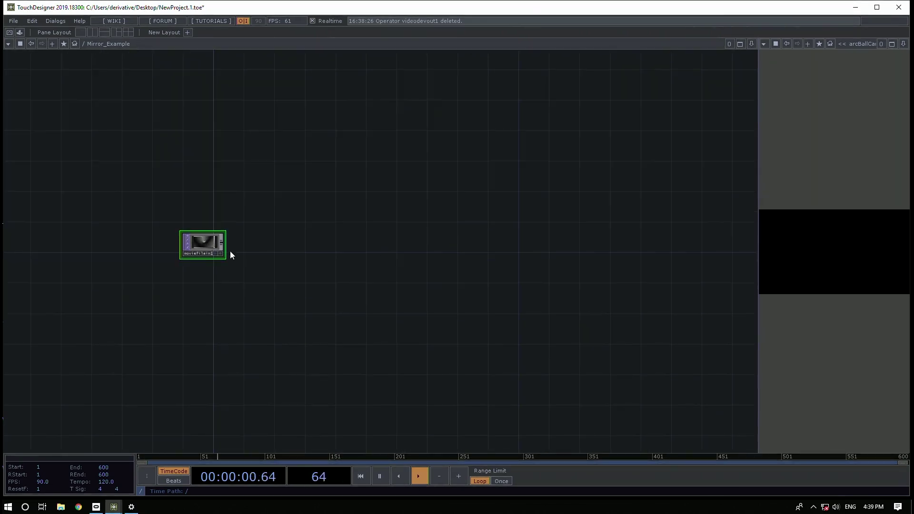
# Move moviefilein1 higher in the network and append a Null TOP to its output
pyautogui.moveTo(205, 234); pyautogui.dragTo(203, 156)
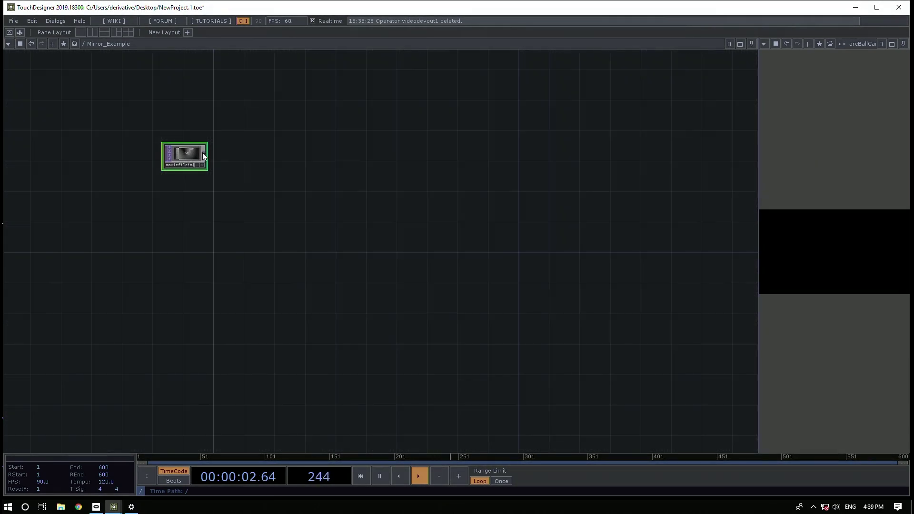
pyautogui.click(300, 156)
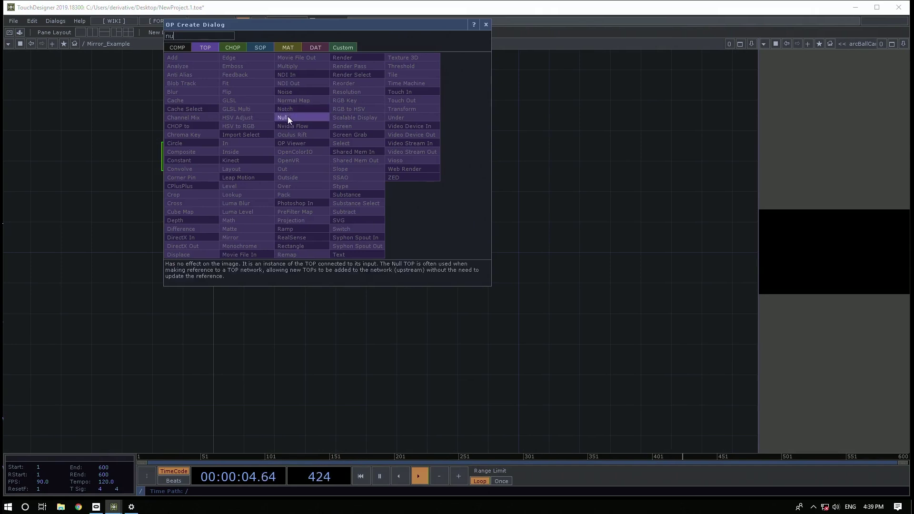
pyautogui.click(288, 116)
pyautogui.click(315, 155)
pyautogui.scroll(3, 317, 155)
# Inspect the operator info of null1 for its resolution, aspect and pixel format
pyautogui.middleClick(323, 153)
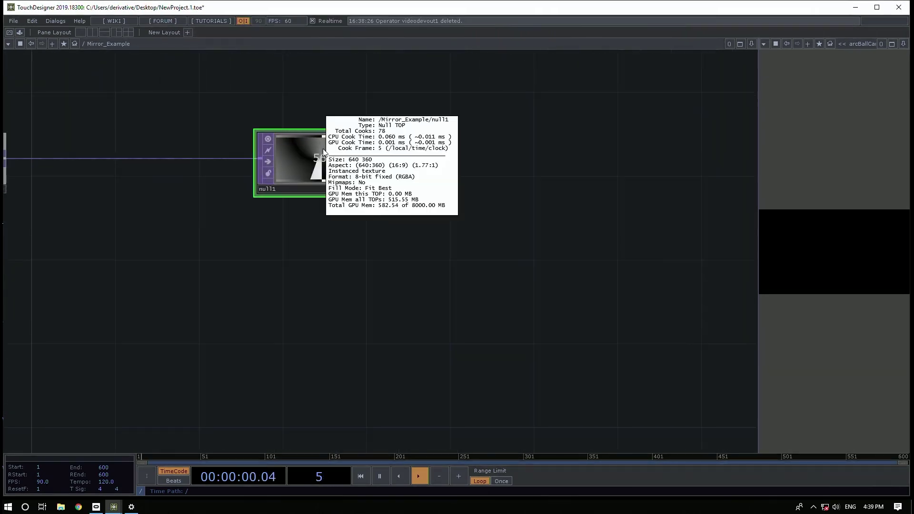
pyautogui.scroll(-3, 319, 155)
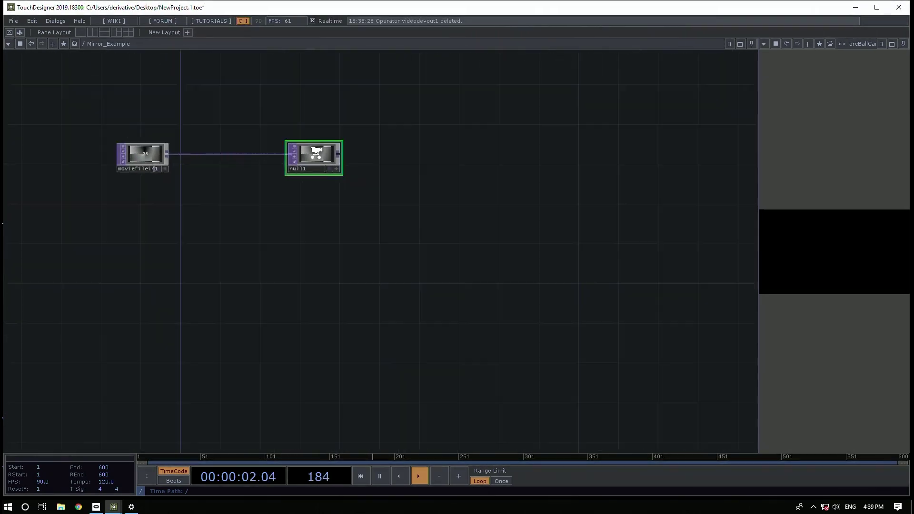
pyautogui.middleClick(317, 155)
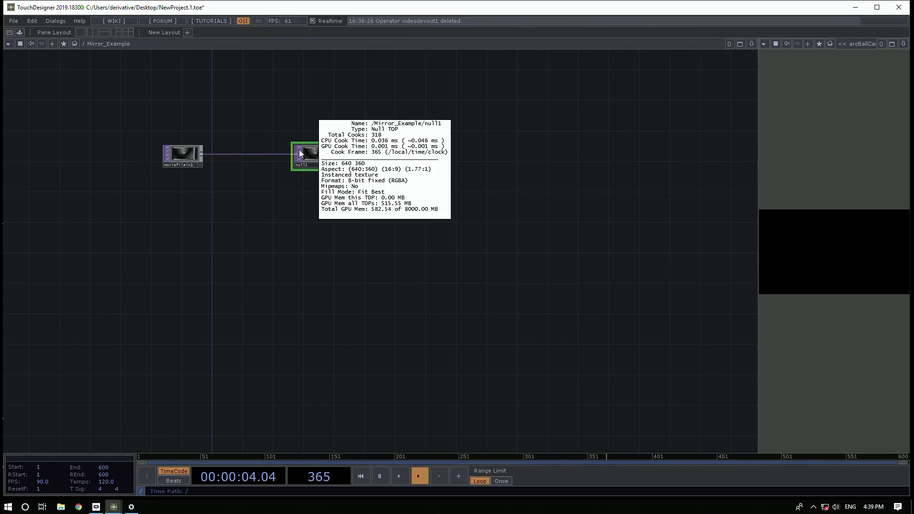
pyautogui.moveTo(428, 244); pyautogui.dragTo(364, 274)
pyautogui.scroll(-2, 421, 236)
pyautogui.scroll(2, 294, 206)
pyautogui.scroll(2, 295, 206)
pyautogui.middleClick(310, 179)
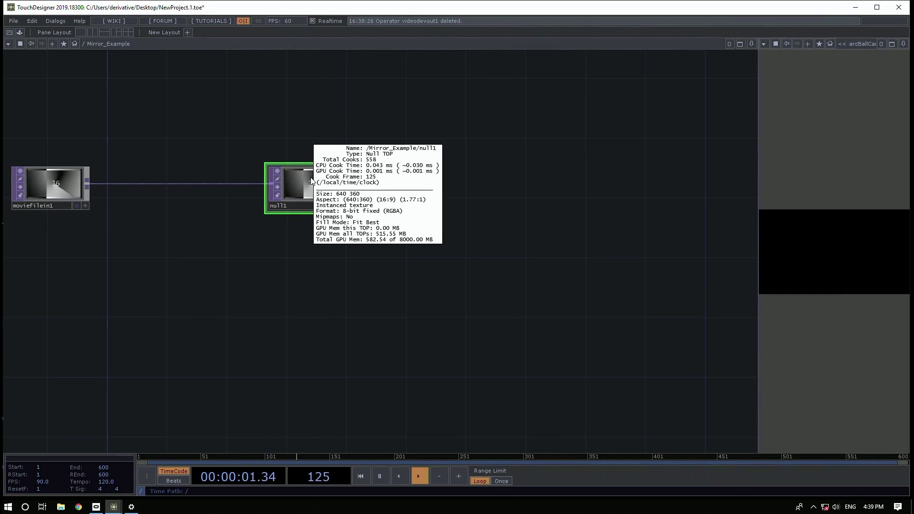
# Add a Grid SOP below null1
pyautogui.moveTo(336, 253); pyautogui.dragTo(337, 221)
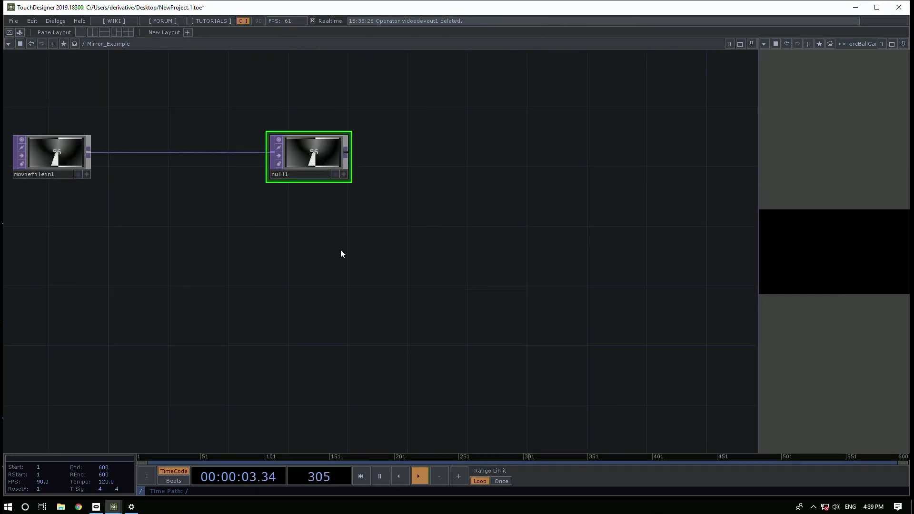
pyautogui.press('Tab')
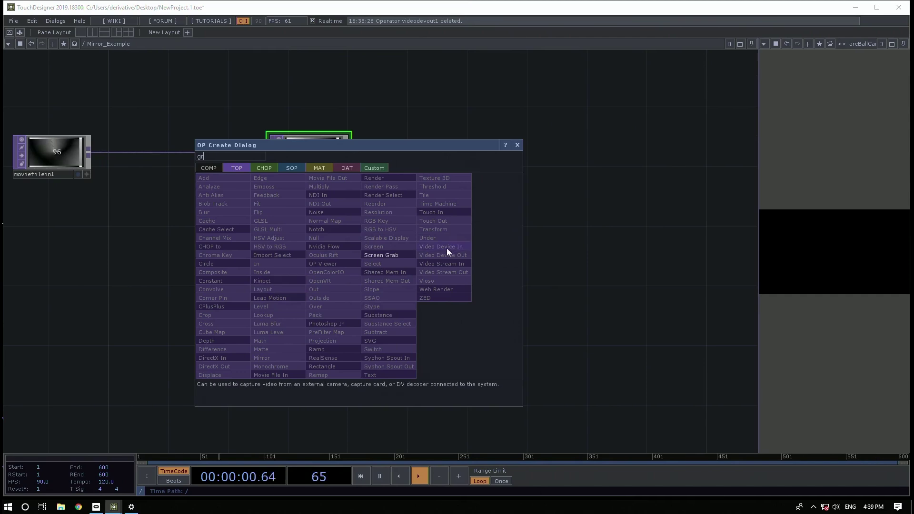
pyautogui.click(292, 170)
pyautogui.click(269, 302)
pyautogui.click(335, 296)
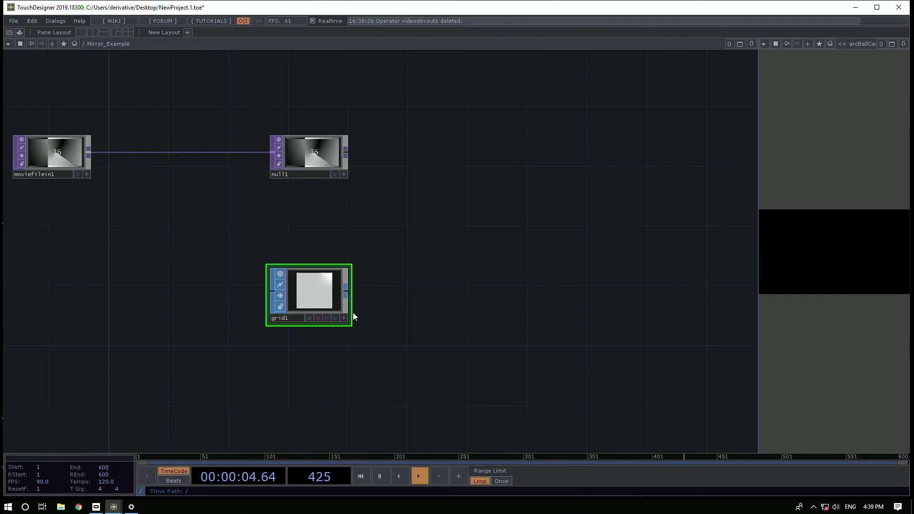
# Close the preview pane so the Mirror_Example network fills the whole workspace
pyautogui.moveTo(465, 286); pyautogui.dragTo(455, 265)
pyautogui.click(902, 43)
pyautogui.click(867, 112)
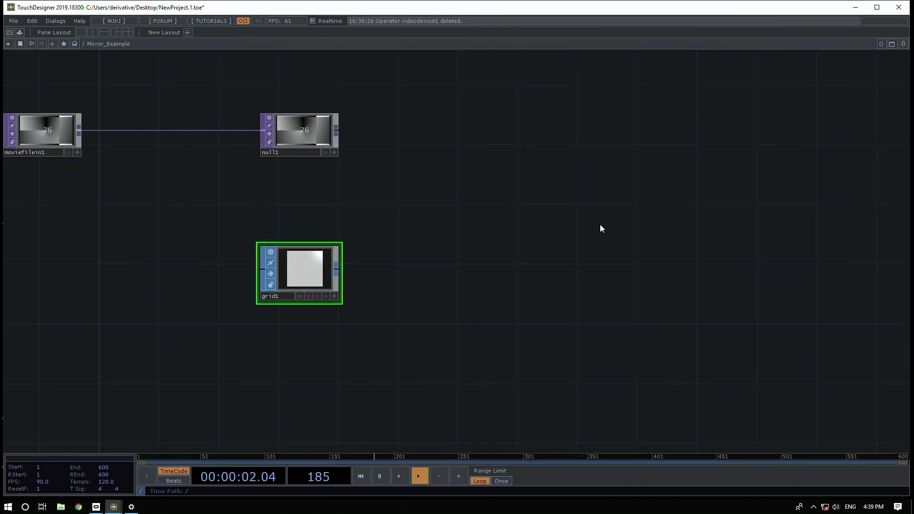
# Set the orientation of grid1 to ZX Plane and activate its viewer to see the plane at an angle
pyautogui.moveTo(546, 226); pyautogui.dragTo(579, 229)
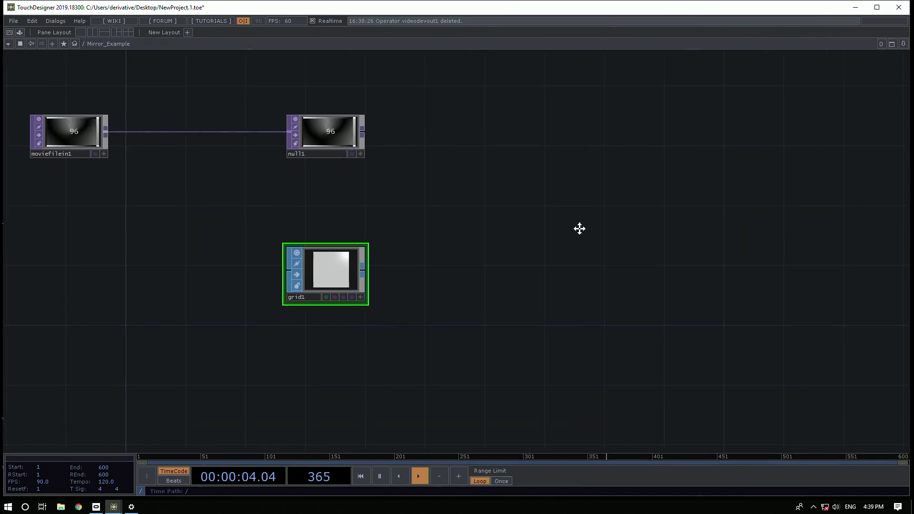
pyautogui.scroll(-3, 571, 228)
pyautogui.scroll(4, 530, 238)
pyautogui.scroll(-2, 504, 235)
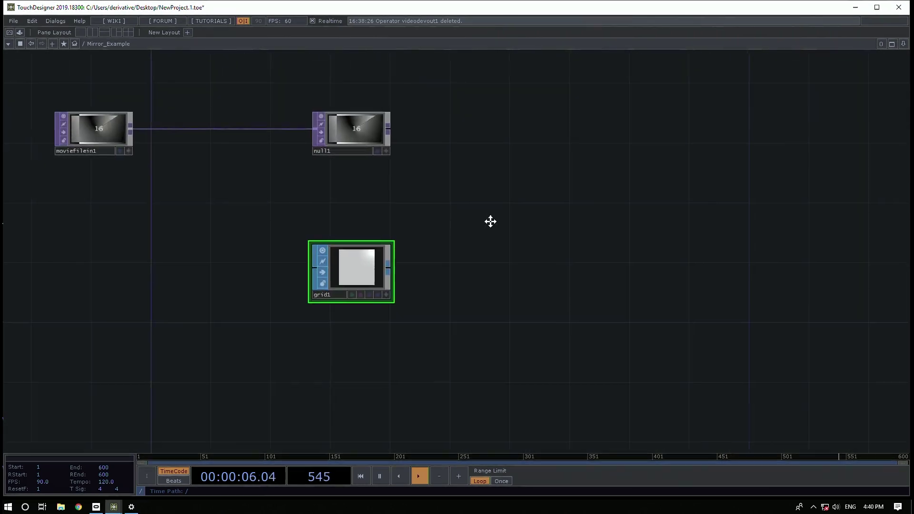
pyautogui.moveTo(469, 220); pyautogui.dragTo(520, 224)
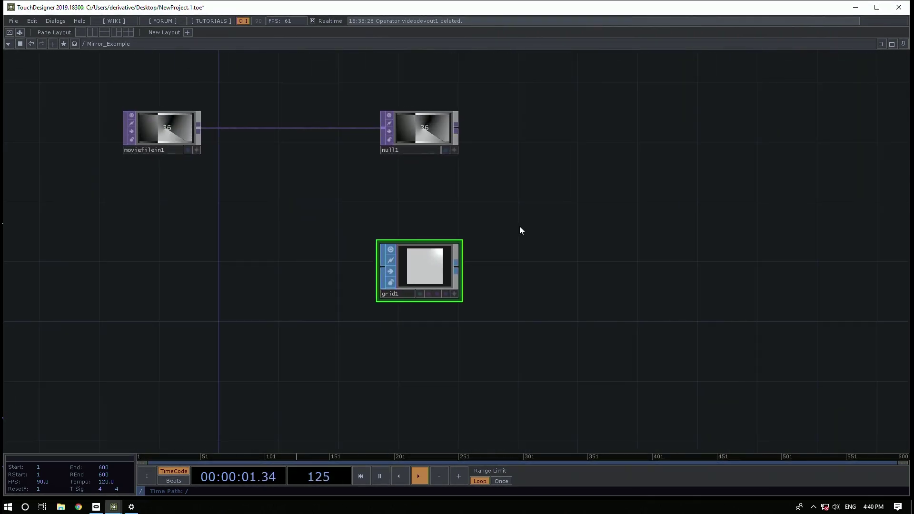
pyautogui.scroll(-2, 519, 227)
pyautogui.press('p')
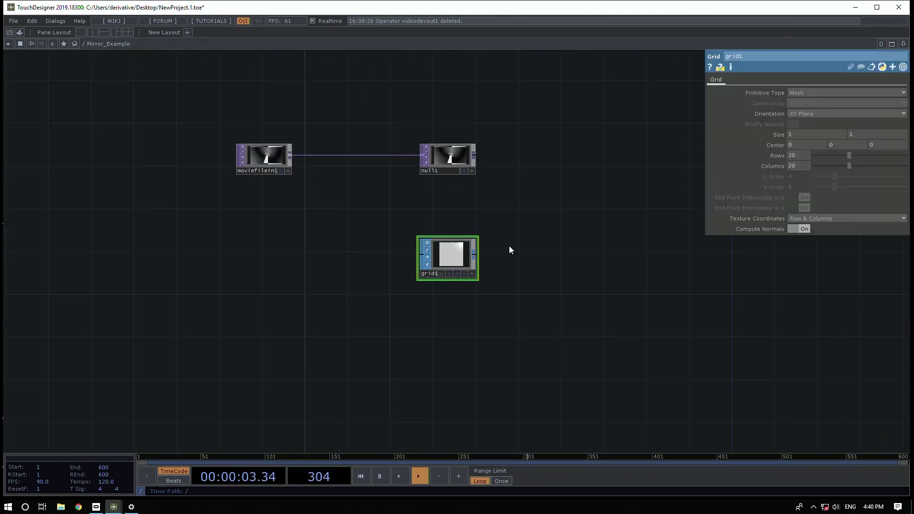
pyautogui.click(832, 113)
pyautogui.click(798, 138)
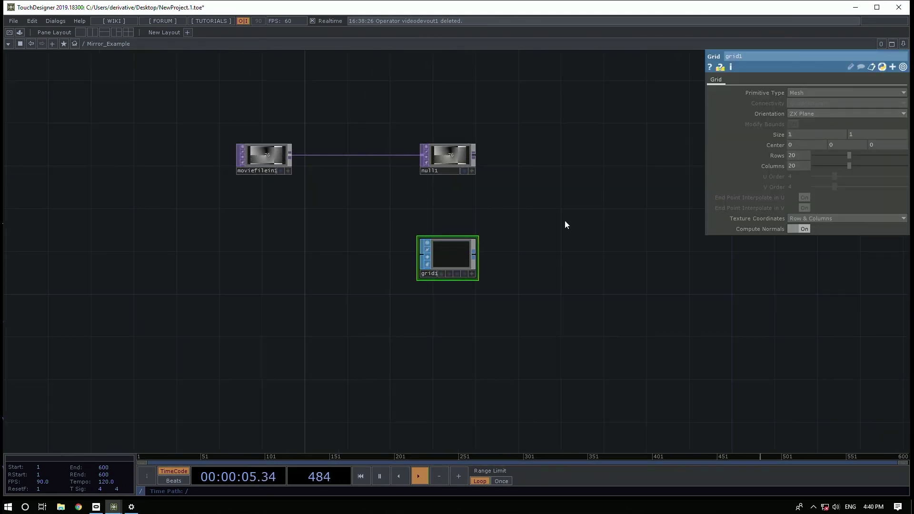
pyautogui.moveTo(452, 270); pyautogui.dragTo(512, 259)
pyautogui.scroll(-5, 441, 265)
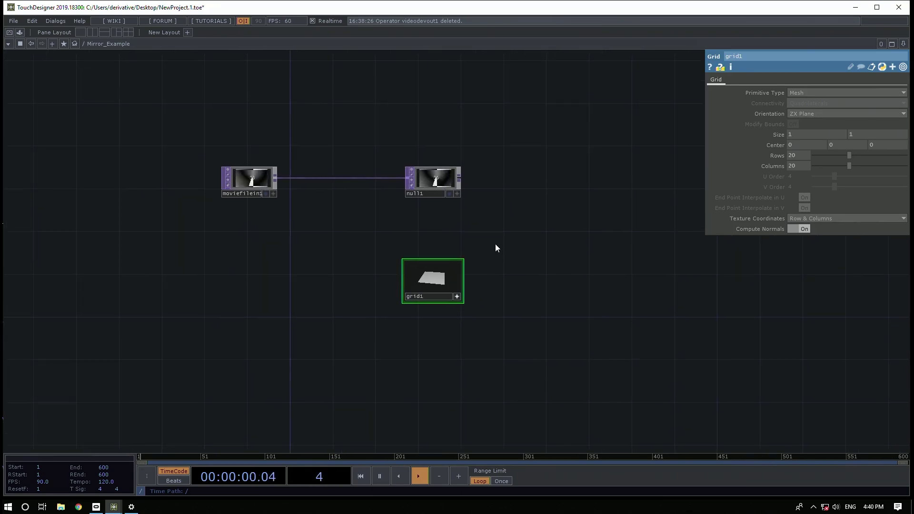
# Add a Box SOP to the right of null1 and grid1
pyautogui.press('Tab')
pyautogui.write('box')
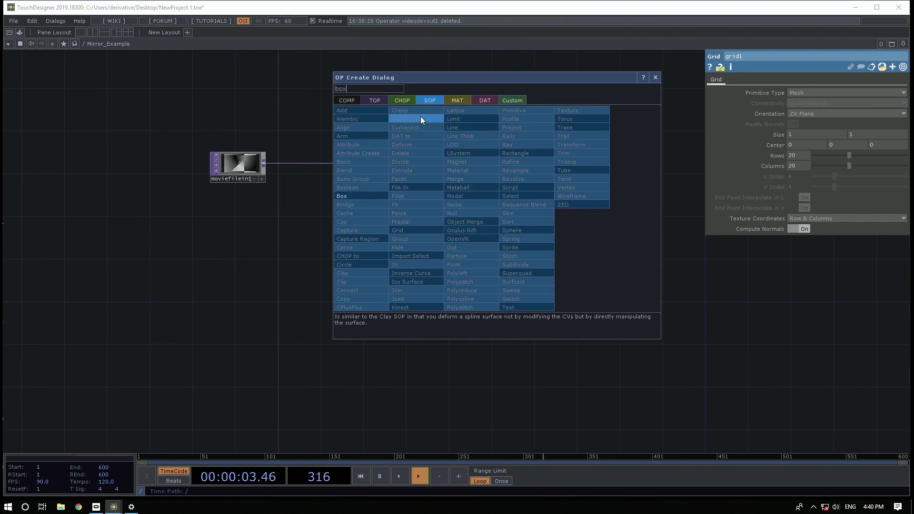
pyautogui.click(369, 194)
pyautogui.click(566, 217)
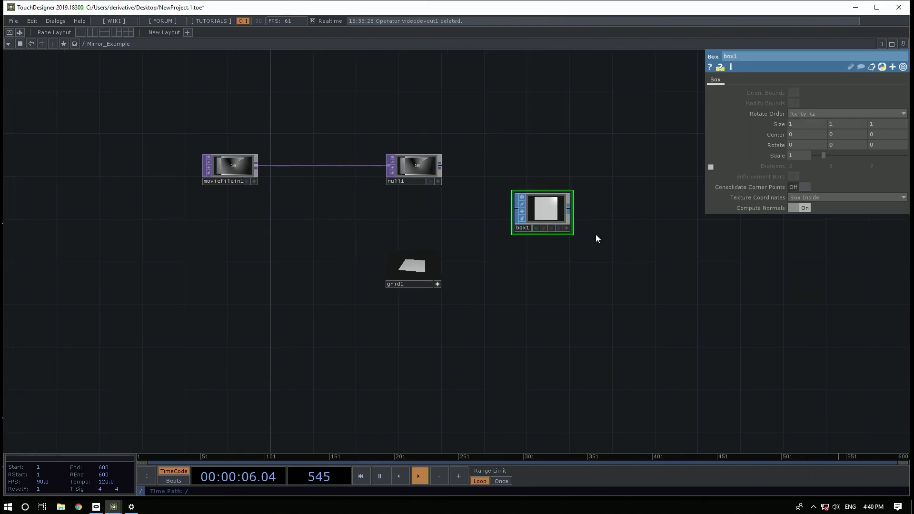
# Add a Geometry COMP fed by box1's output, placed to the right of the box
pyautogui.rightClick(571, 210)
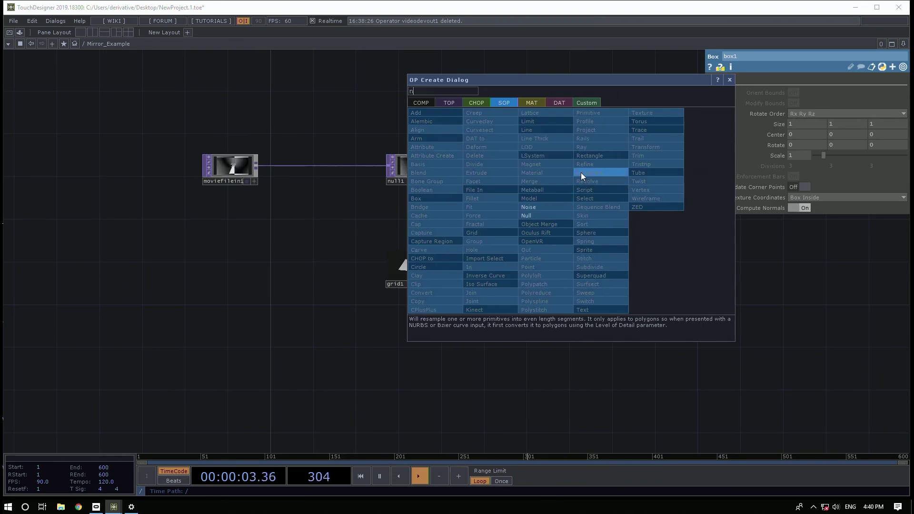
pyautogui.click(421, 103)
pyautogui.write('ge')
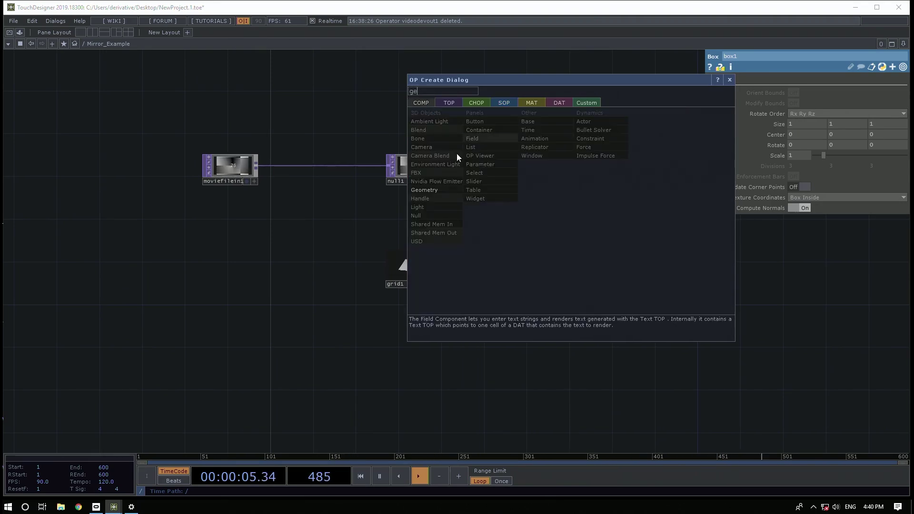
pyautogui.click(431, 189)
pyautogui.click(673, 203)
# Add a Null SOP connected to grid1's output, placed below the geometry component
pyautogui.moveTo(664, 256); pyautogui.dragTo(548, 253)
pyautogui.rightClick(375, 248)
pyautogui.write('nu')
pyautogui.click(428, 261)
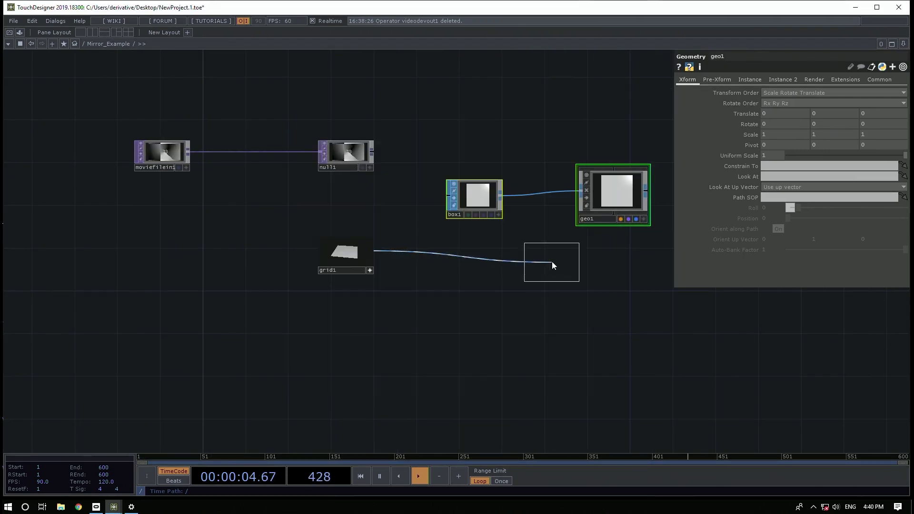
pyautogui.click(552, 261)
# Turn on instancing for geo1 and assign null2 as its Instance CHOP/DAT/SOP source
pyautogui.click(622, 202)
pyautogui.click(750, 79)
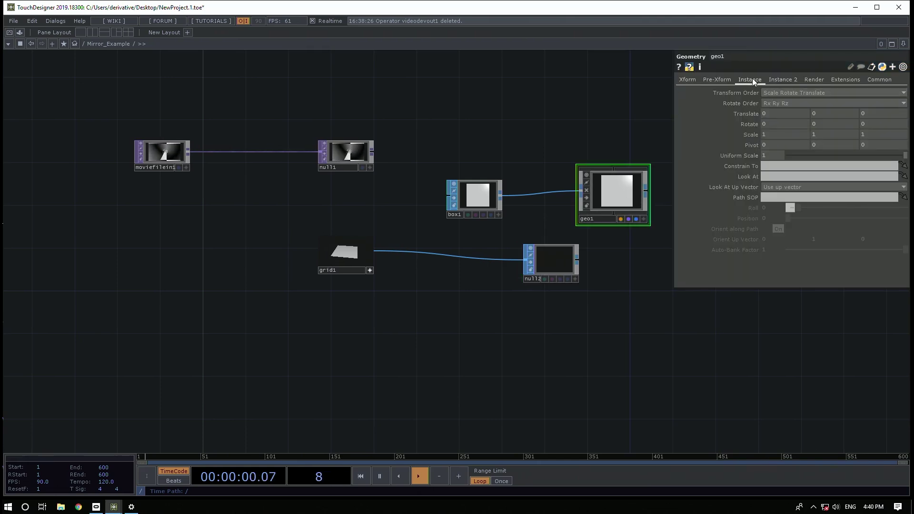
pyautogui.click(768, 92)
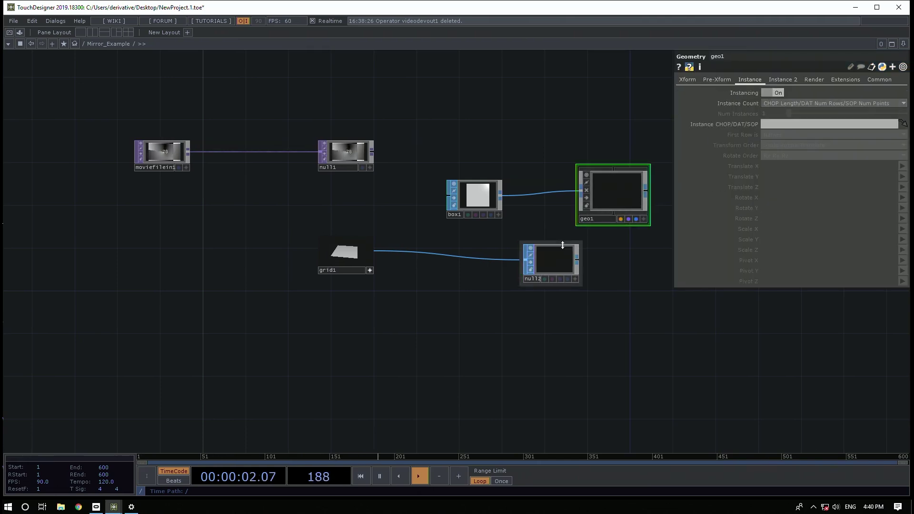
pyautogui.moveTo(785, 164); pyautogui.dragTo(790, 123)
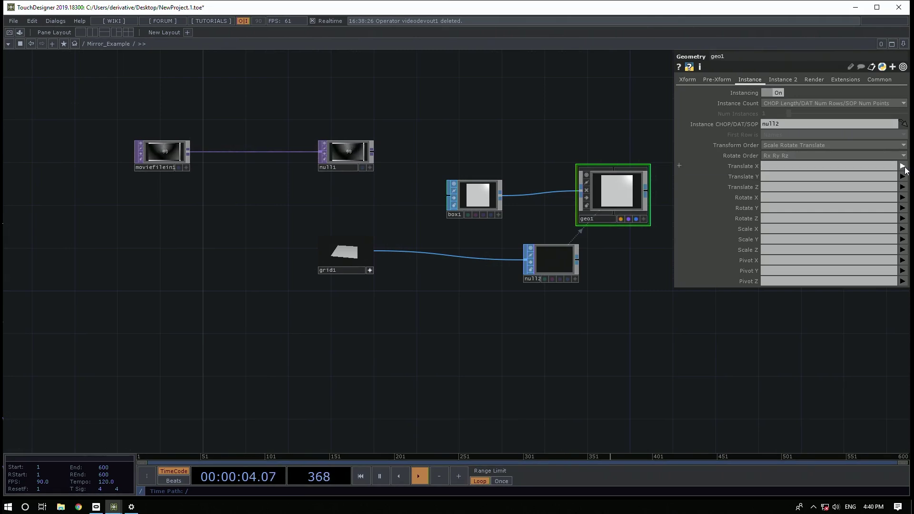
# Map geo1's instance Translate X, Y and Z to P(0), P(1) and P(2)
pyautogui.click(902, 165)
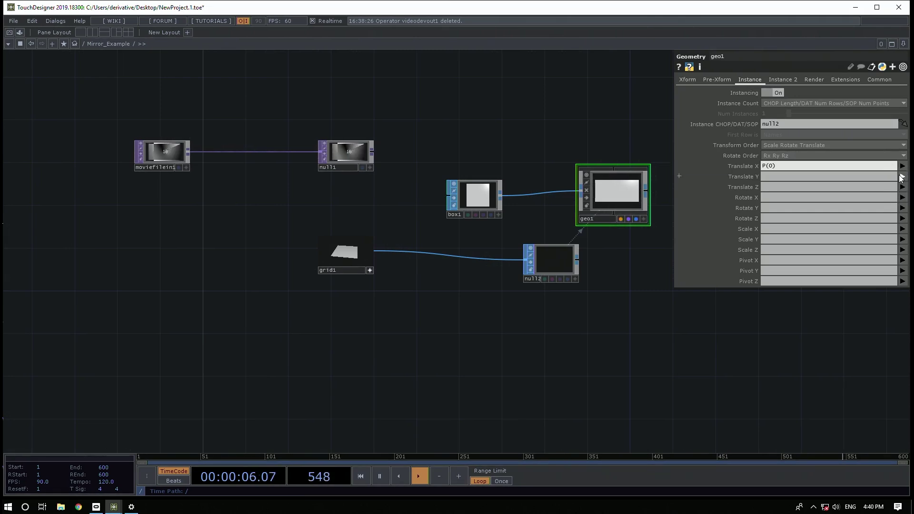
pyautogui.click(898, 175)
pyautogui.click(902, 176)
pyautogui.click(898, 194)
pyautogui.click(902, 186)
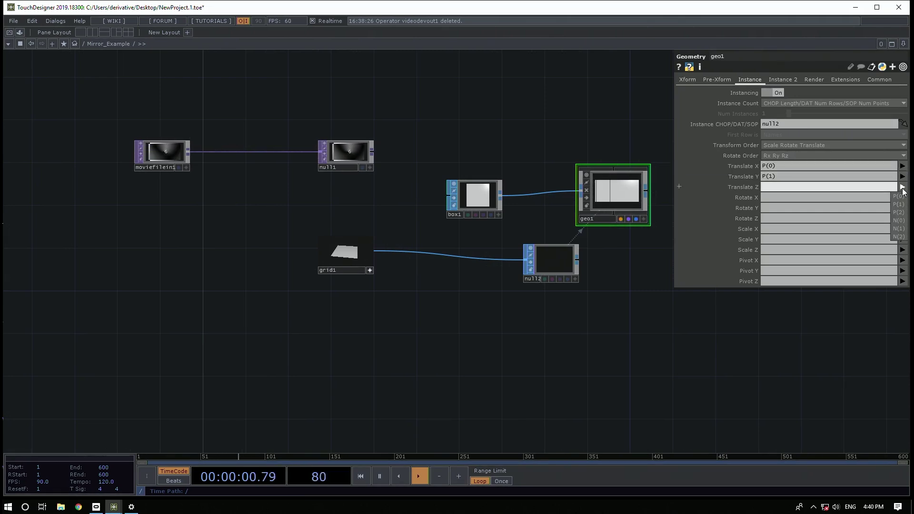
pyautogui.click(898, 212)
# Split the workspace into two side-by-side panes, make the second a geometry viewer, and frame the instanced boxes in wireframe
pyautogui.click(903, 44)
pyautogui.click(872, 61)
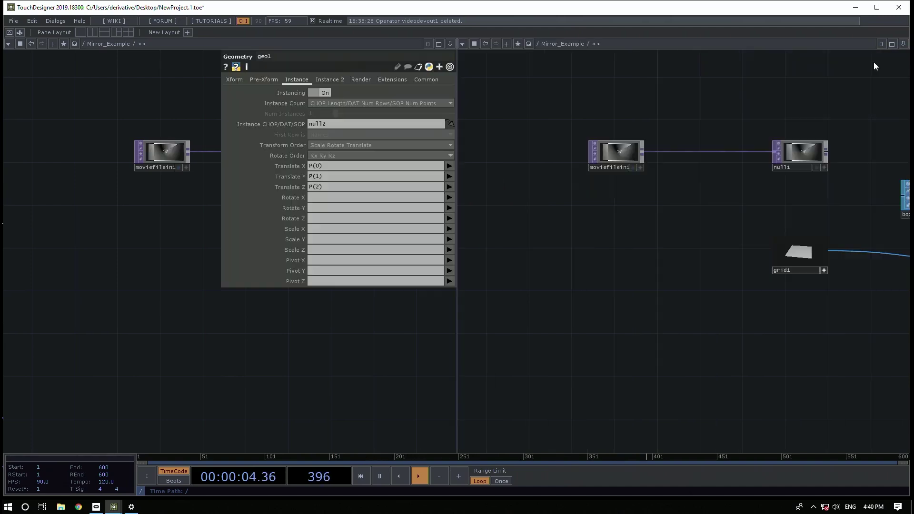
pyautogui.click(462, 44)
pyautogui.click(469, 73)
pyautogui.moveTo(584, 194); pyautogui.dragTo(653, 239)
pyautogui.press('h')
pyautogui.press('w')
# Reduce box1's size to 0.04 on all three axes and switch the geometry viewer back to shaded display
pyautogui.moveTo(306, 384); pyautogui.dragTo(204, 343)
pyautogui.press('p')
pyautogui.click(371, 159)
pyautogui.press('p')
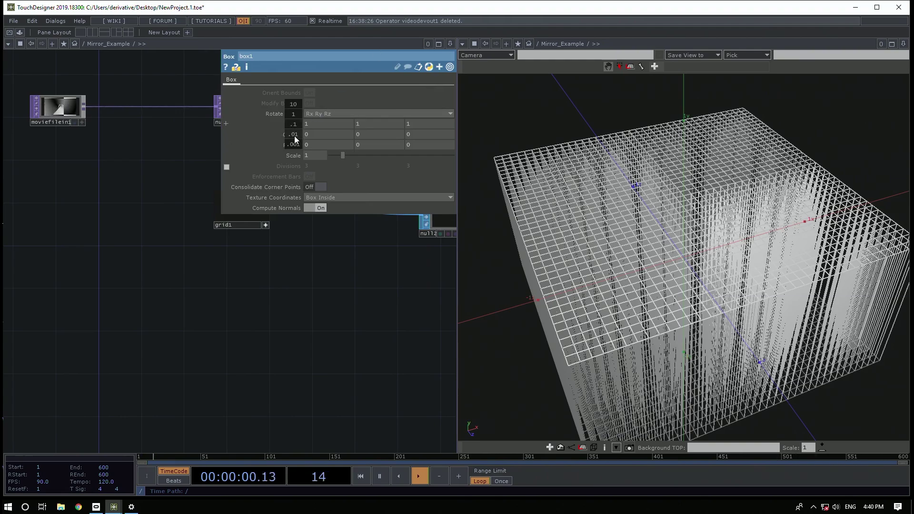
pyautogui.moveTo(280, 134); pyautogui.dragTo(292, 110, button='middle')
pyautogui.press('w')
pyautogui.moveTo(685, 252)
pyautogui.mouseDown()
pyautogui.moveTo(682, 267)
pyautogui.moveTo(736, 305)
pyautogui.mouseUp()
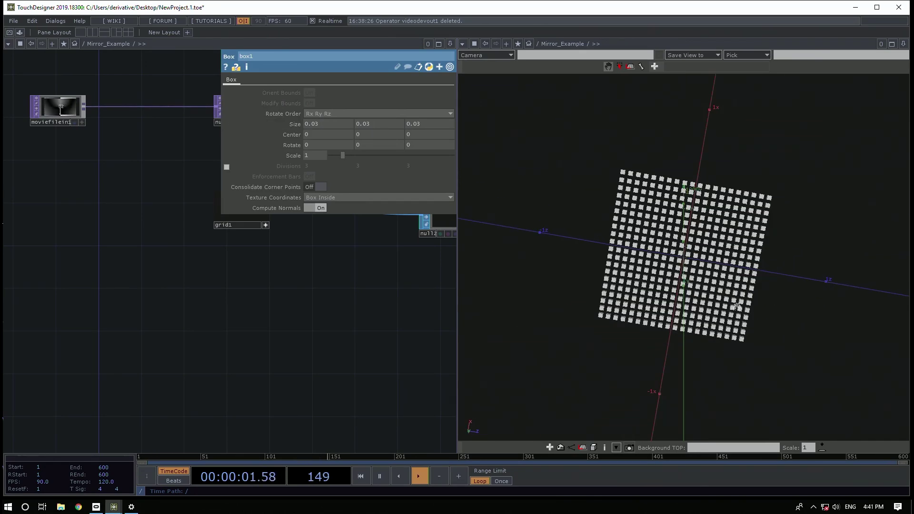
pyautogui.moveTo(700, 267); pyautogui.dragTo(816, 266, button='middle')
pyautogui.moveTo(816, 267); pyautogui.dragTo(834, 261)
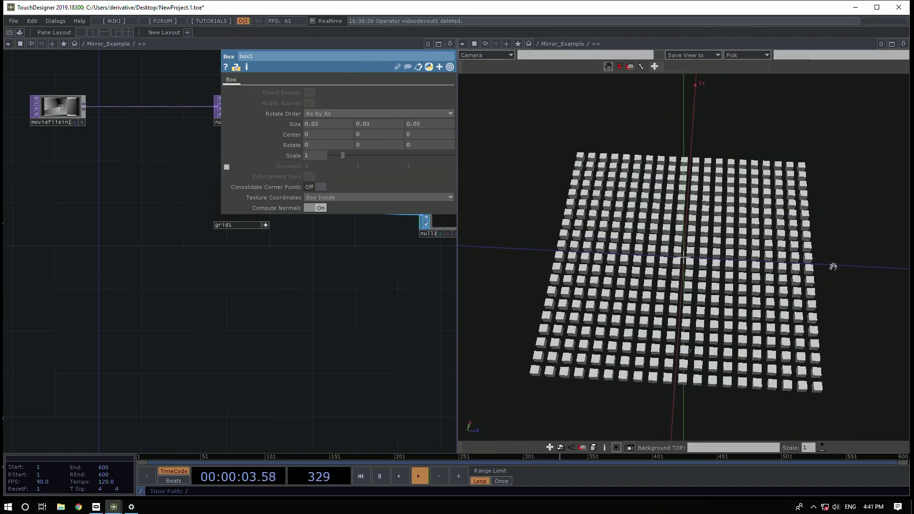
pyautogui.moveTo(285, 124); pyautogui.dragTo(304, 119, button='middle')
pyautogui.moveTo(301, 265); pyautogui.dragTo(217, 349)
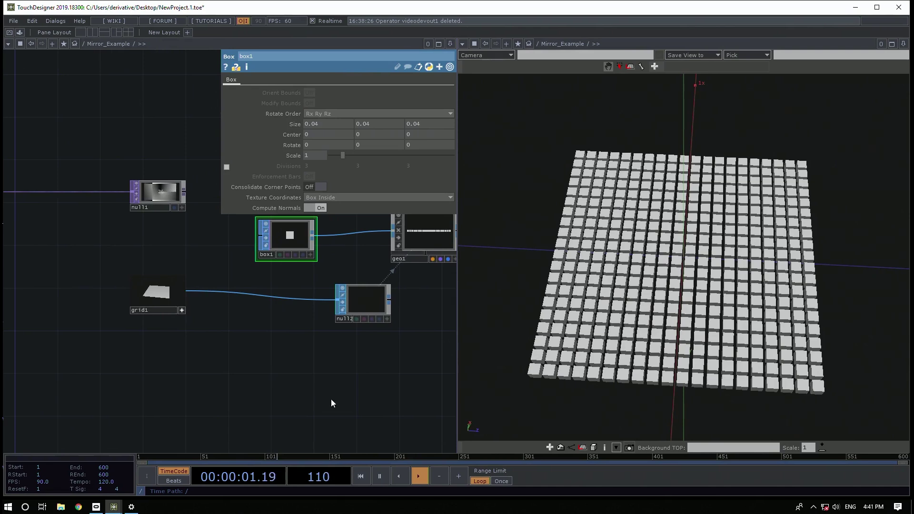
pyautogui.press('p')
pyautogui.moveTo(297, 372); pyautogui.dragTo(252, 350)
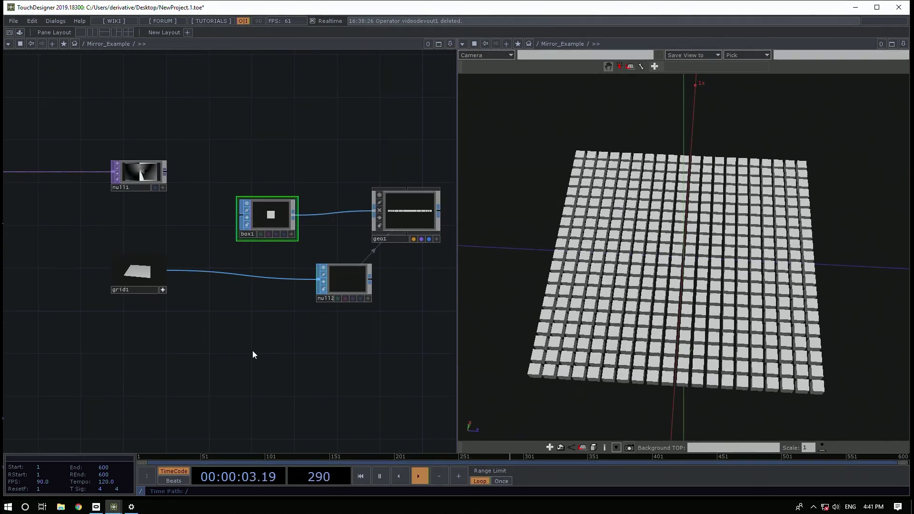
pyautogui.click(138, 176)
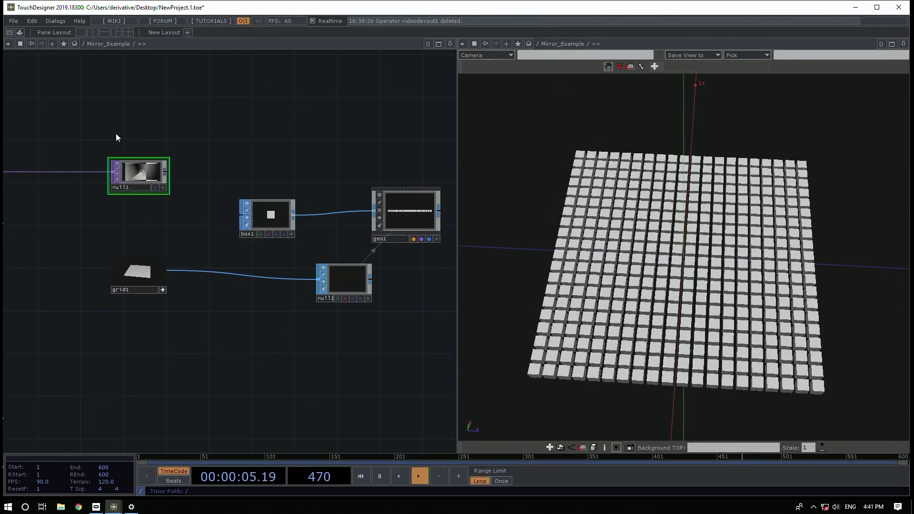
pyautogui.moveTo(62, 171); pyautogui.dragTo(152, 169)
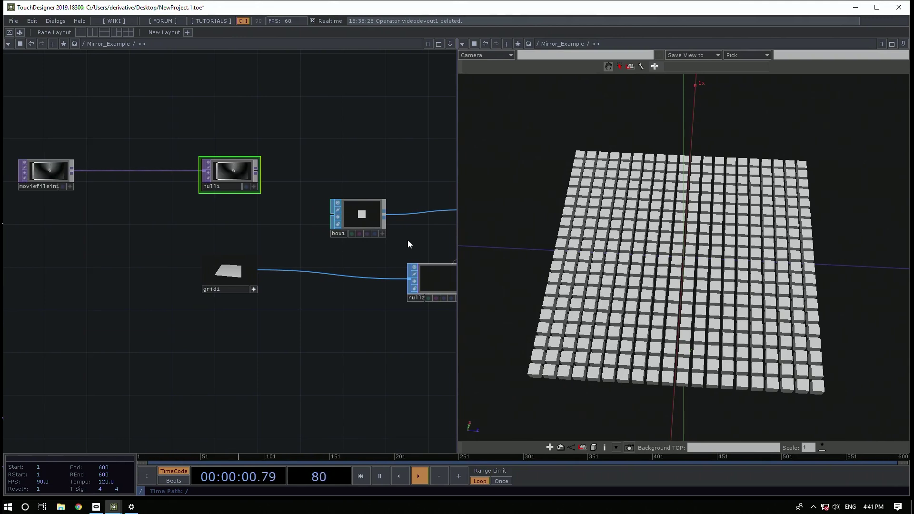
pyautogui.moveTo(252, 169); pyautogui.dragTo(309, 169)
pyautogui.moveTo(308, 164); pyautogui.dragTo(318, 348, button='middle')
pyautogui.press('h')
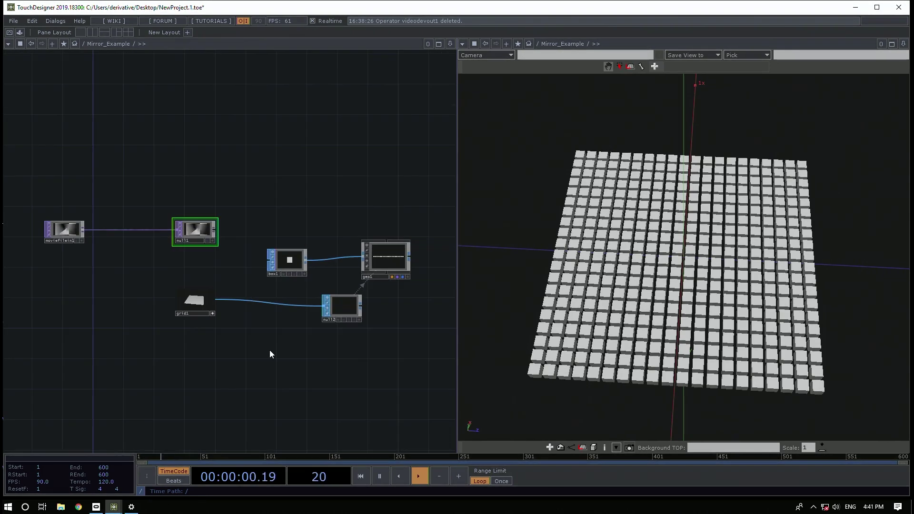
# Set the second size value of grid1 to 1.77
pyautogui.click(192, 305)
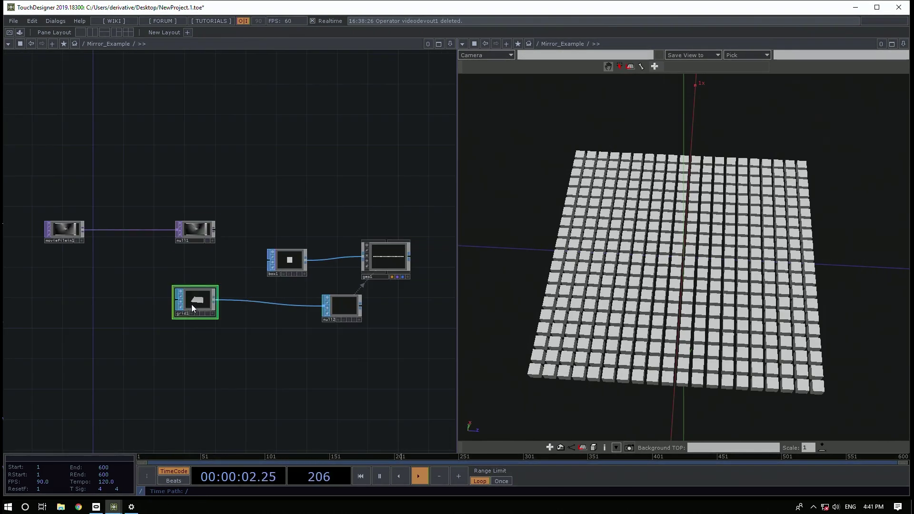
pyautogui.press('p')
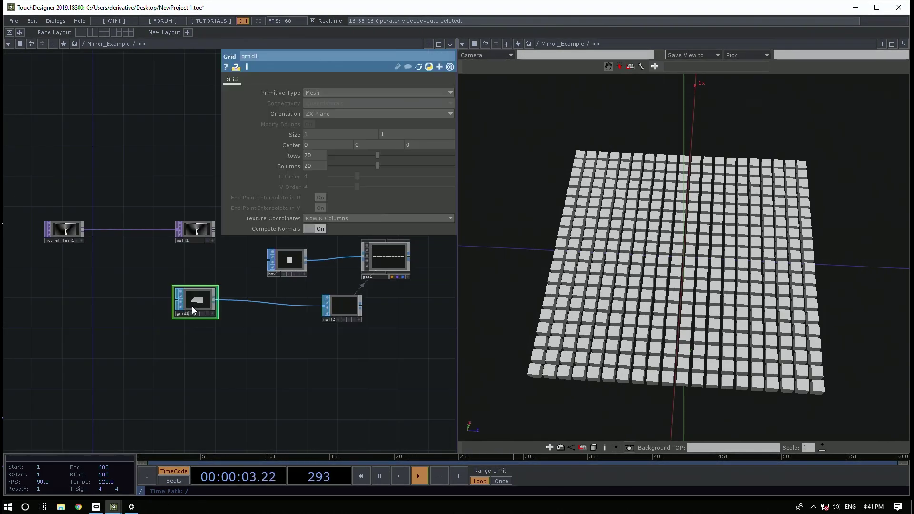
pyautogui.click(409, 136)
pyautogui.write('1.77')
pyautogui.press('Return')
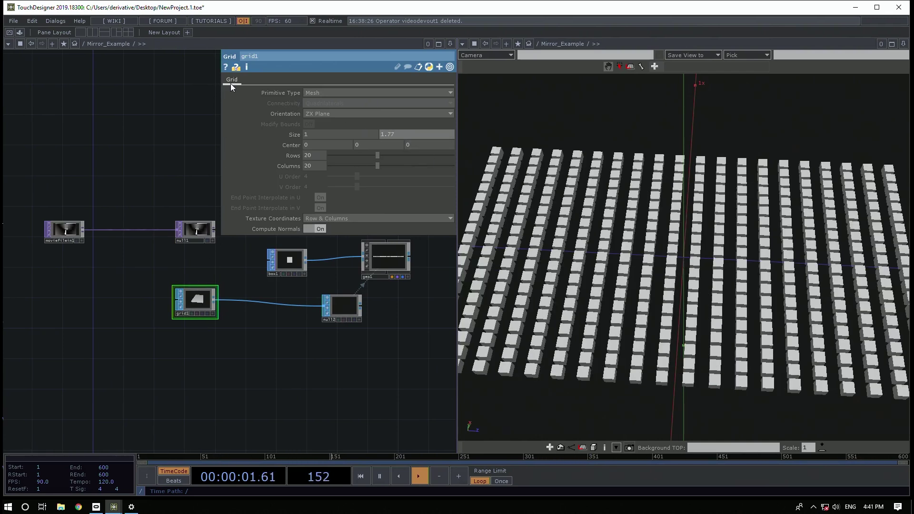
# Set grid1 to 1 row and 17 columns
pyautogui.click(318, 155)
pyautogui.write('1')
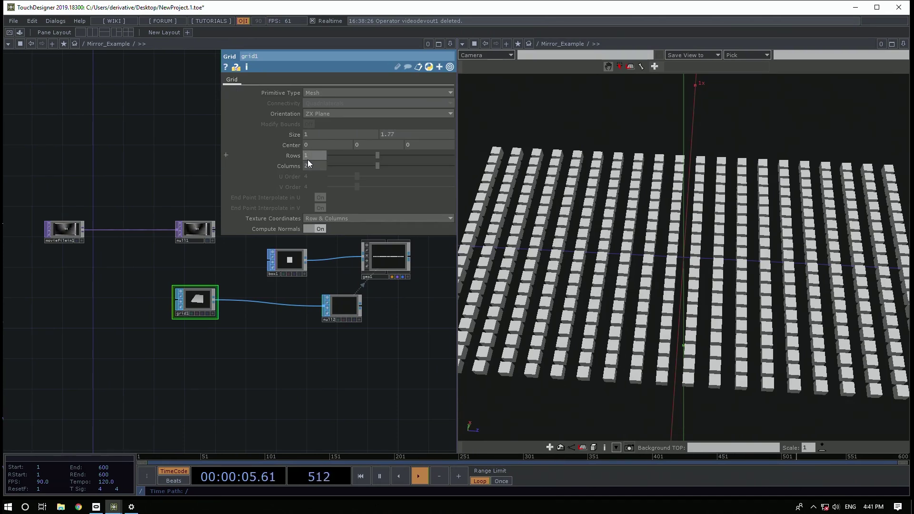
pyautogui.press('Tab')
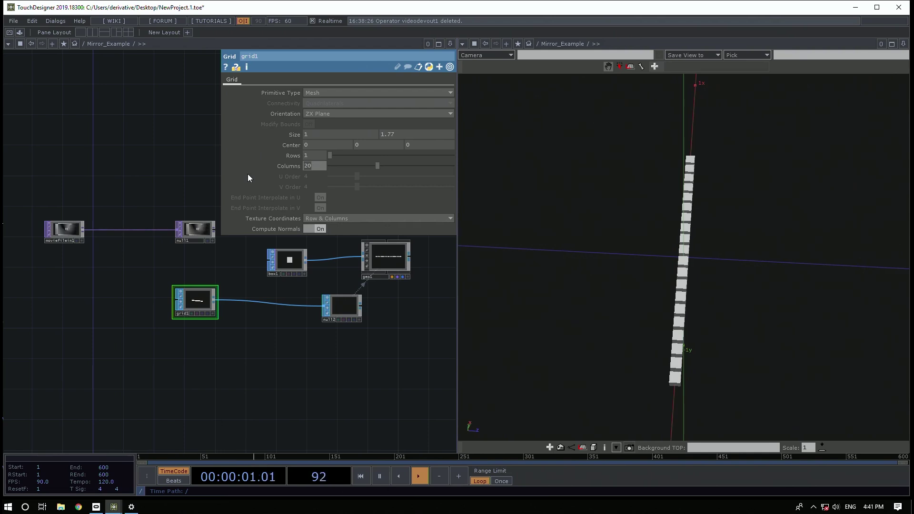
pyautogui.write('17')
pyautogui.press('Return')
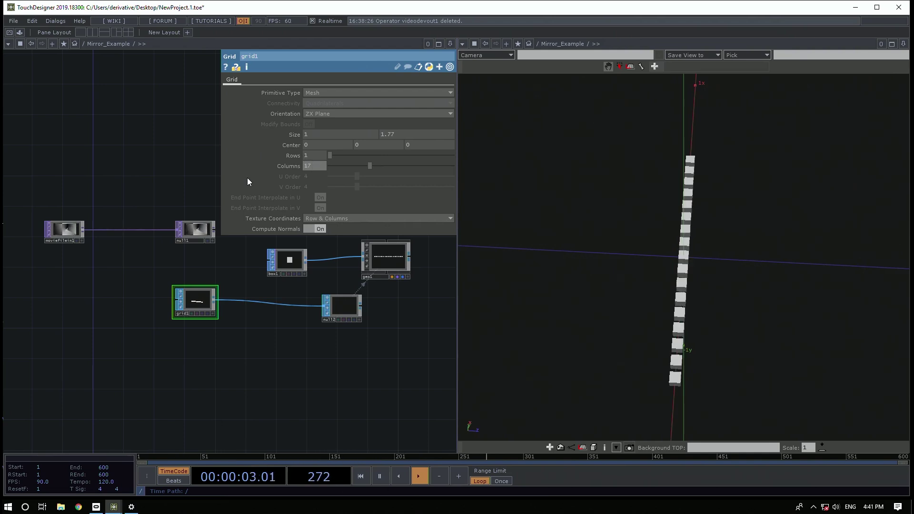
# Set grid1 to 17 rows and 10 columns
pyautogui.click(315, 154)
pyautogui.write('17')
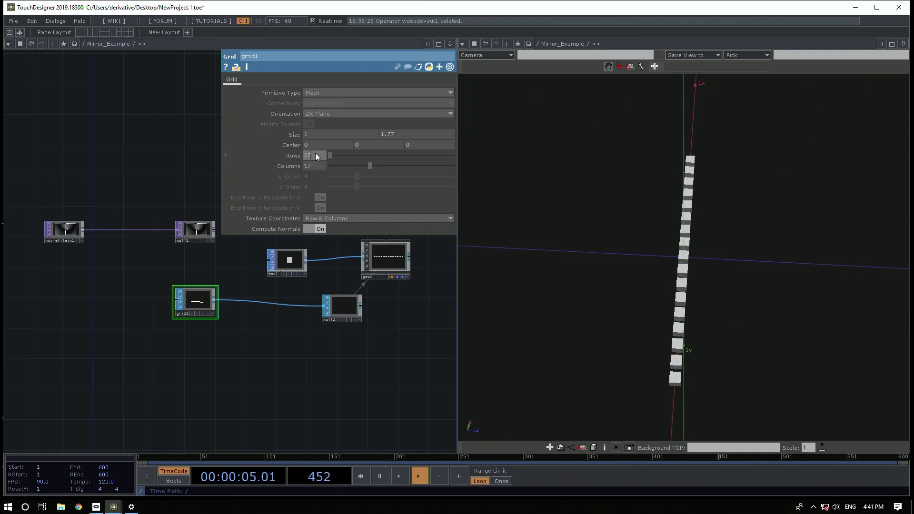
pyautogui.press('Tab')
pyautogui.write('1')
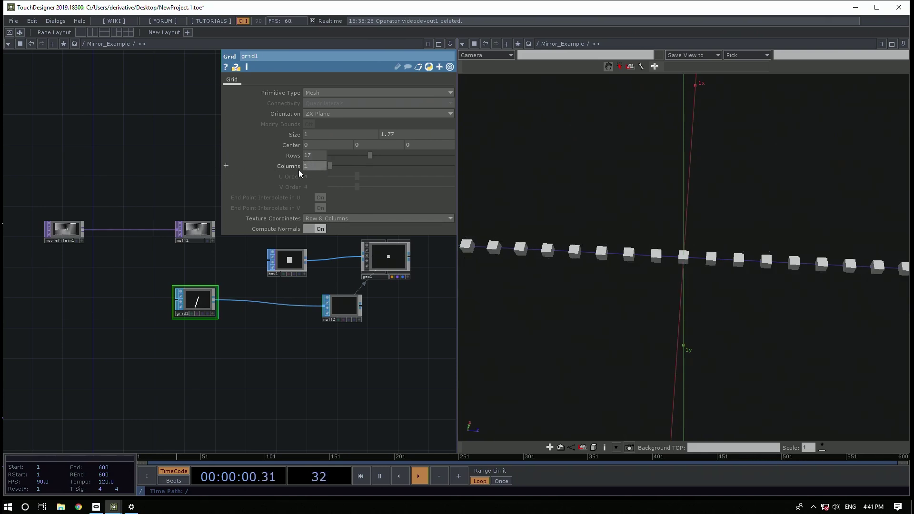
pyautogui.write('0')
pyautogui.press('Return')
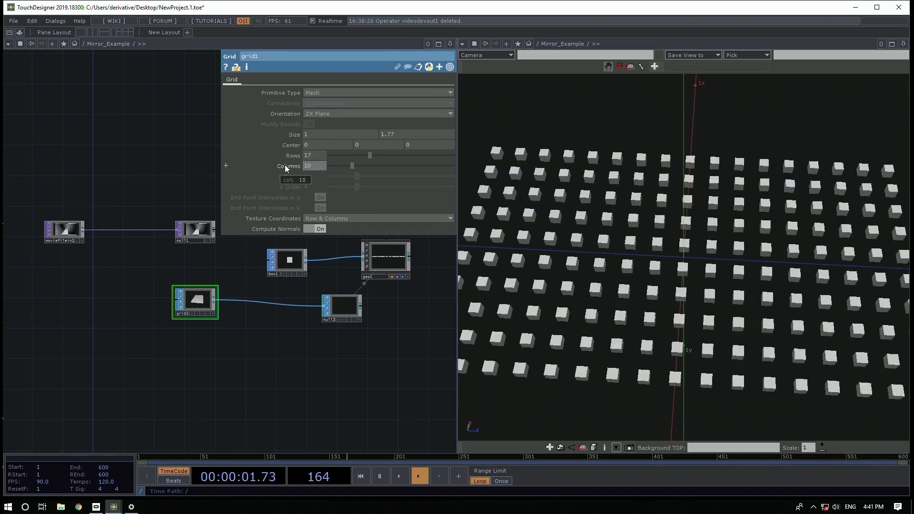
# Try 170 rows on grid1 and return the row count to 17
pyautogui.click(316, 157)
pyautogui.write('1')
pyautogui.press('Return')
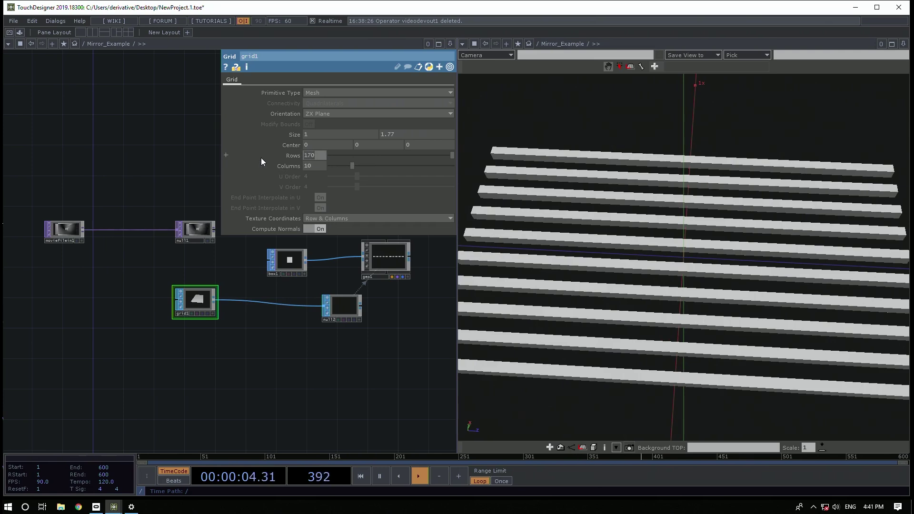
pyautogui.write('17')
pyautogui.press('Return')
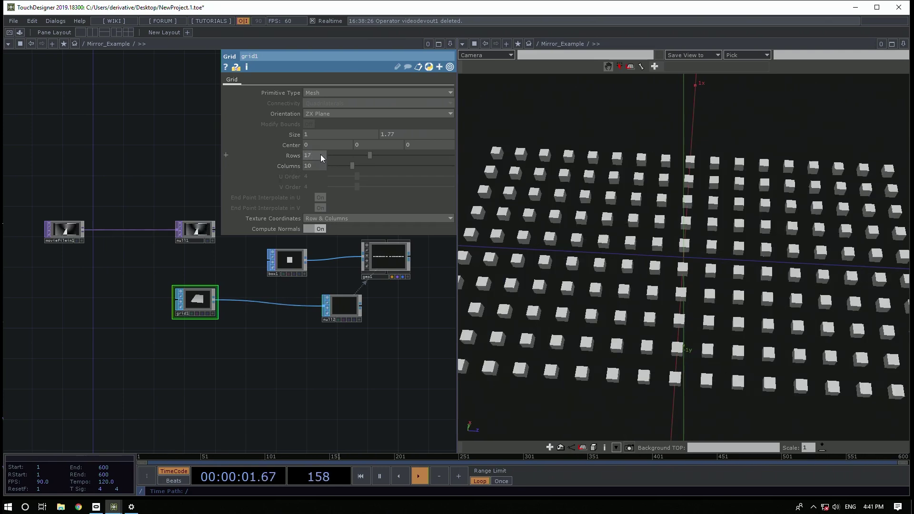
# Move moviefilein1 and null1 together to the left to free space after null1
pyautogui.moveTo(200, 347); pyautogui.dragTo(211, 362)
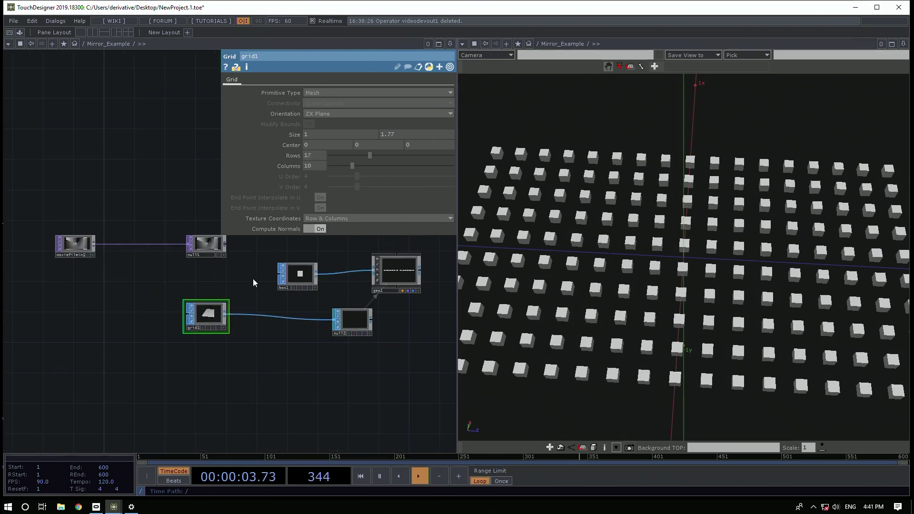
pyautogui.moveTo(215, 279); pyautogui.dragTo(268, 313)
pyautogui.click(244, 277)
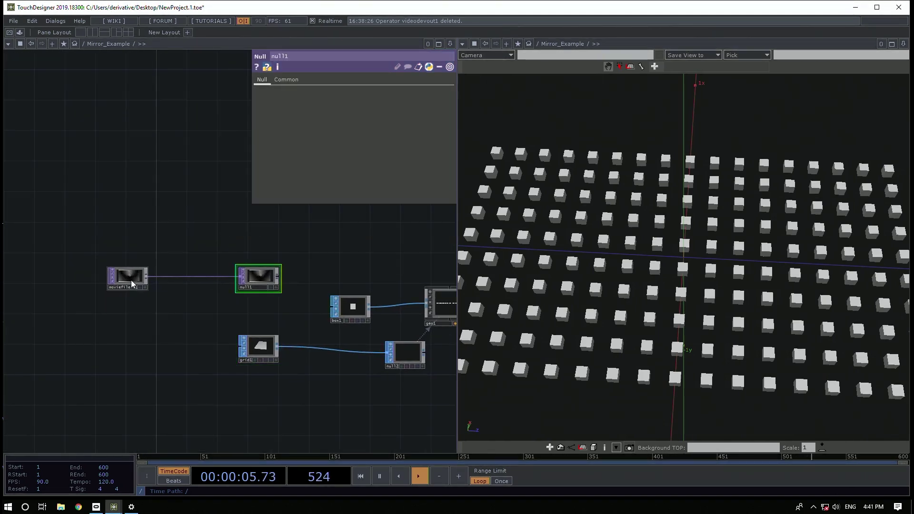
pyautogui.moveTo(243, 277); pyautogui.dragTo(154, 272)
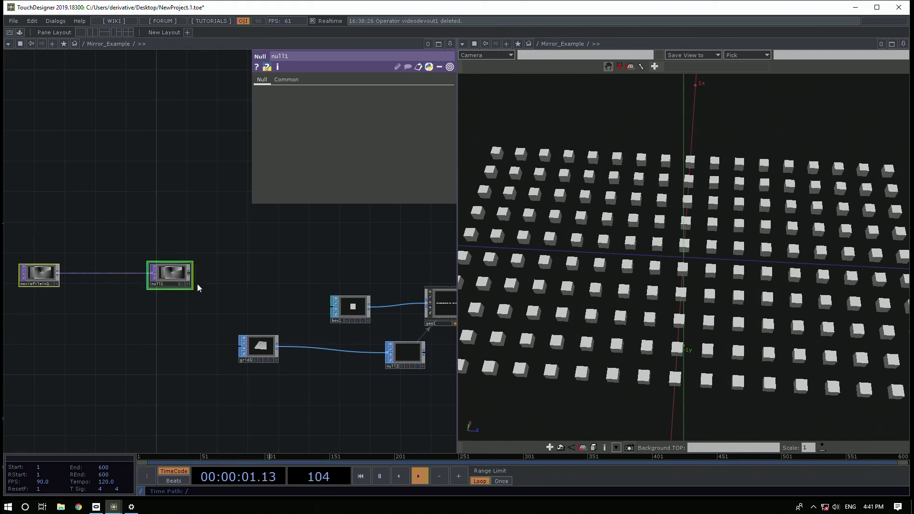
pyautogui.scroll(2, 203, 296)
pyautogui.scroll(1, 202, 296)
pyautogui.moveTo(245, 264); pyautogui.dragTo(291, 266)
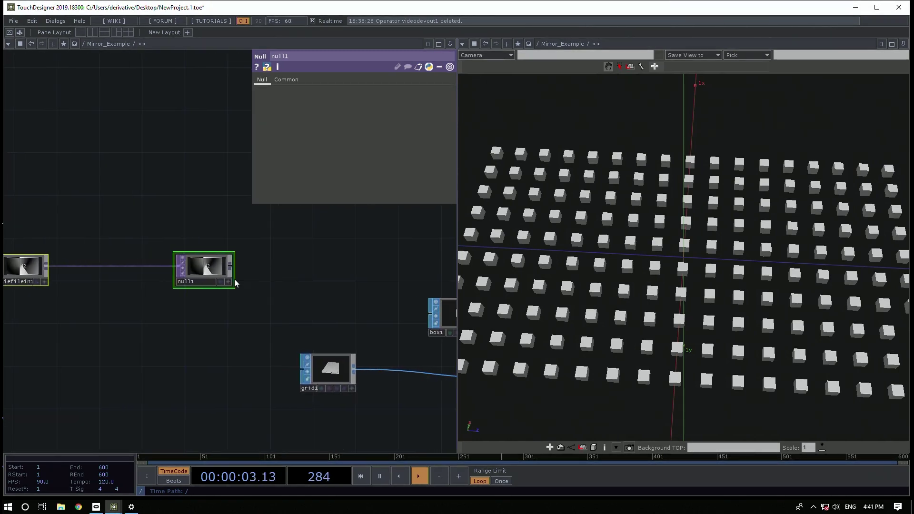
# Check null1's texture info and add a Resolution TOP connected to its output
pyautogui.middleClick(203, 273)
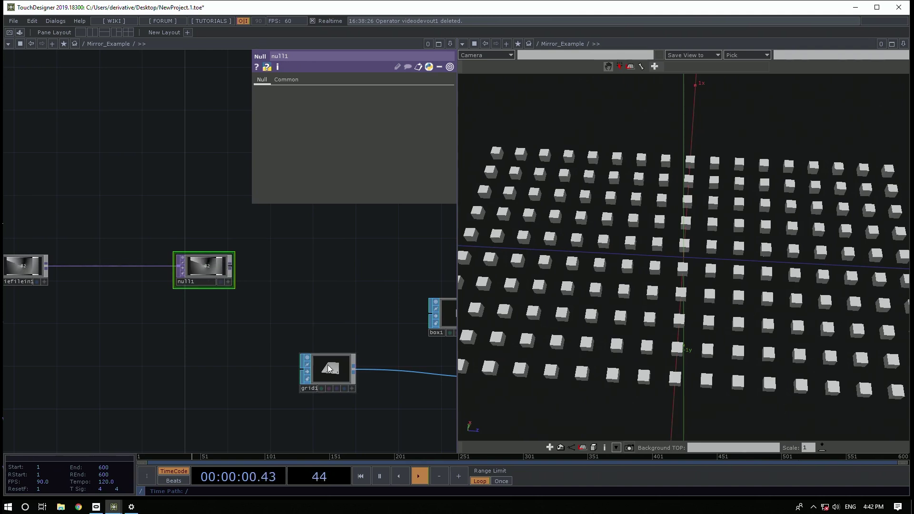
pyautogui.moveTo(231, 266); pyautogui.dragTo(310, 265)
pyautogui.write('res')
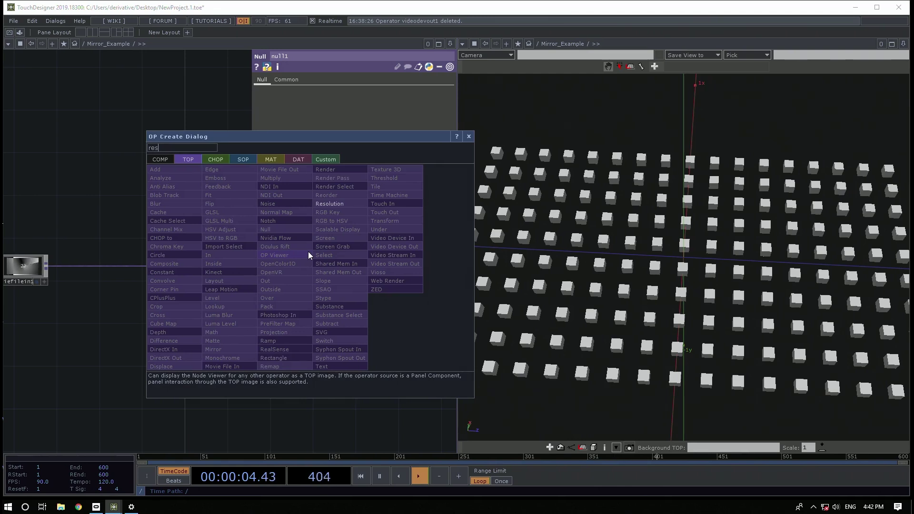
pyautogui.click(350, 203)
pyautogui.click(312, 270)
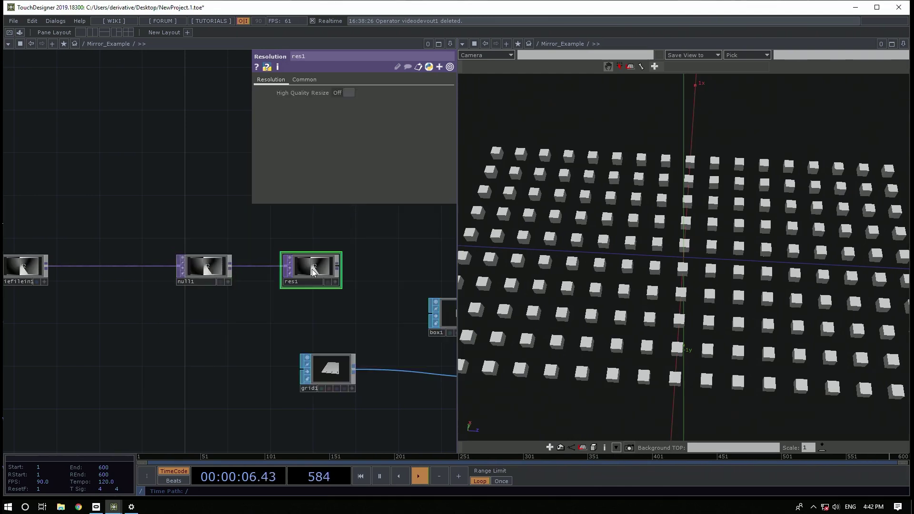
# Try Half as res1's output resolution, settle on Quarter, and check the resulting texture info
pyautogui.click(304, 80)
pyautogui.click(356, 92)
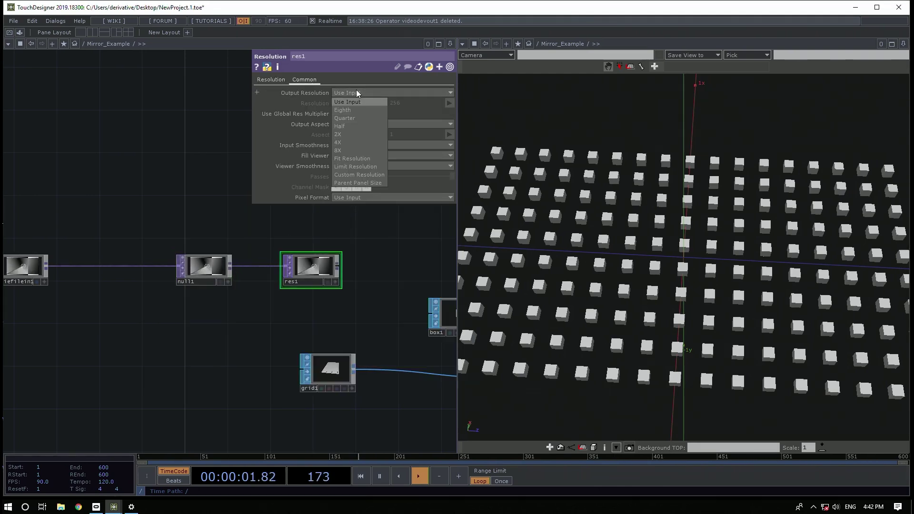
pyautogui.click(354, 126)
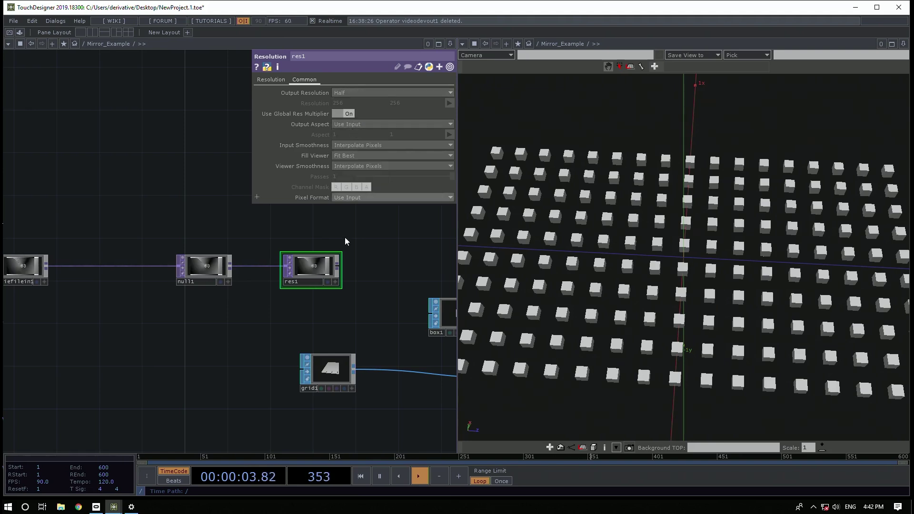
pyautogui.middleClick(316, 270)
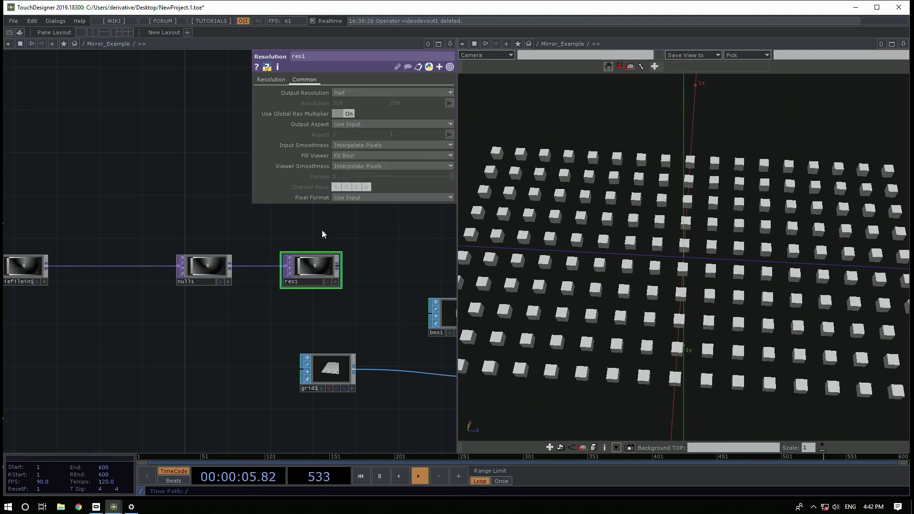
pyautogui.click(375, 91)
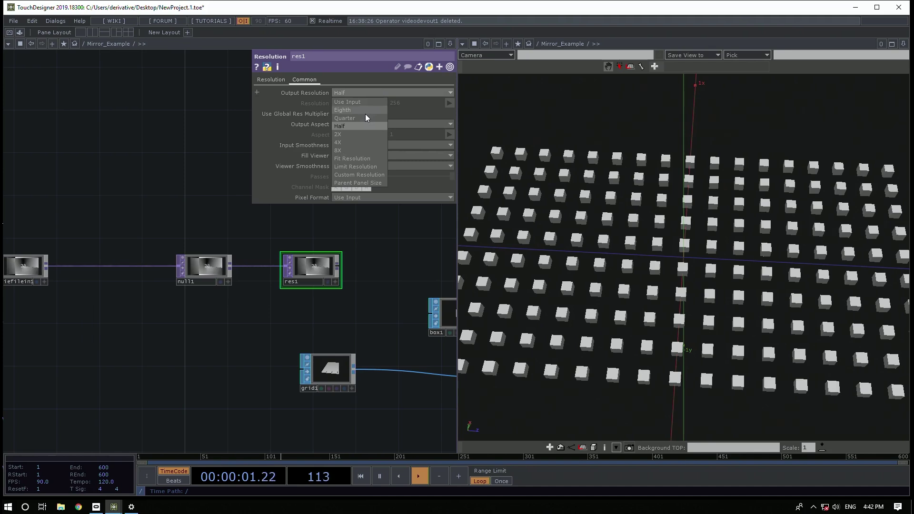
pyautogui.click(364, 114)
pyautogui.middleClick(316, 259)
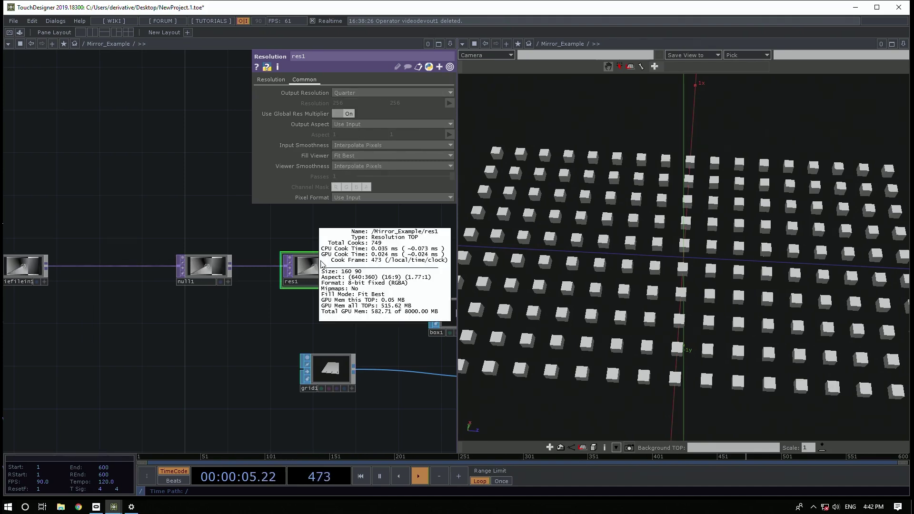
# Set grid1 to 160 rows and 90 columns
pyautogui.click(329, 368)
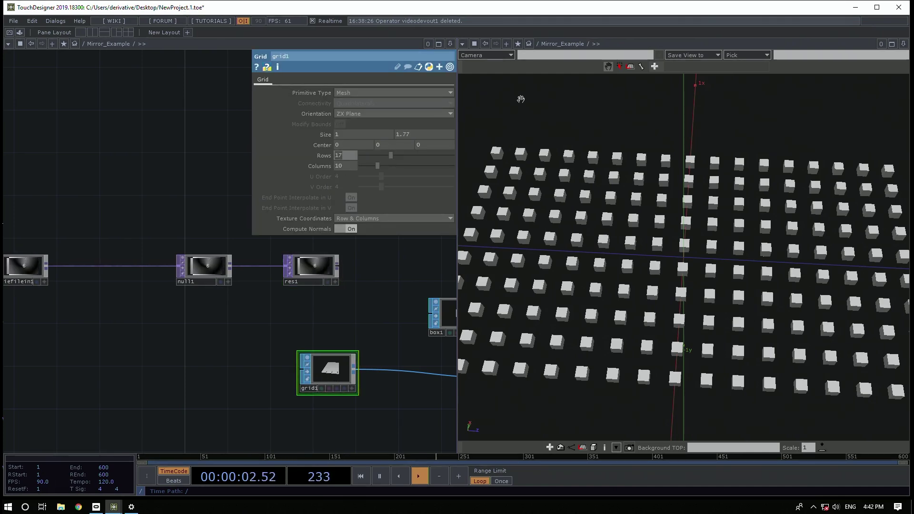
pyautogui.write('160')
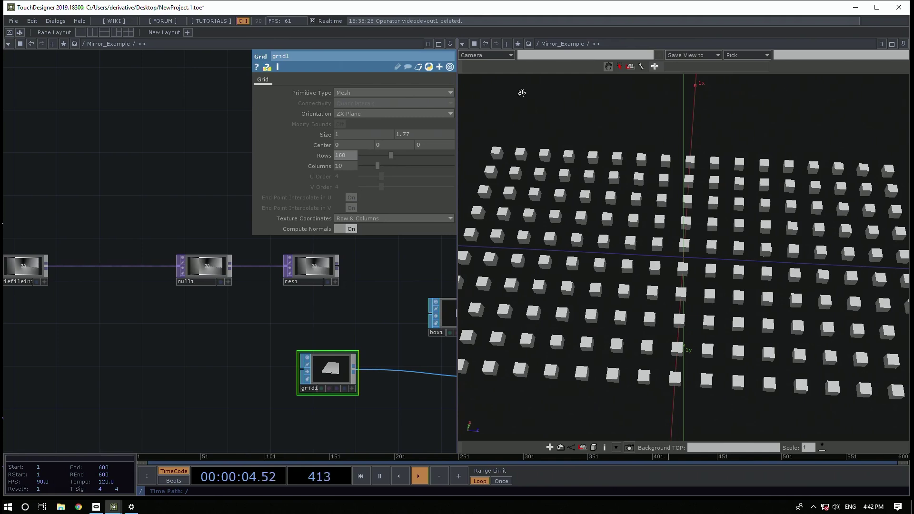
pyautogui.press('Tab')
pyautogui.write('9')
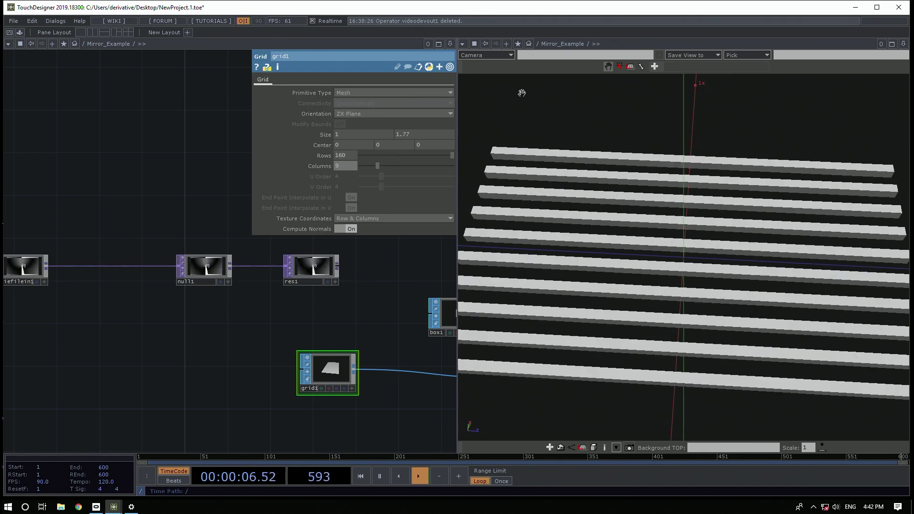
pyautogui.write('0')
pyautogui.press('Return')
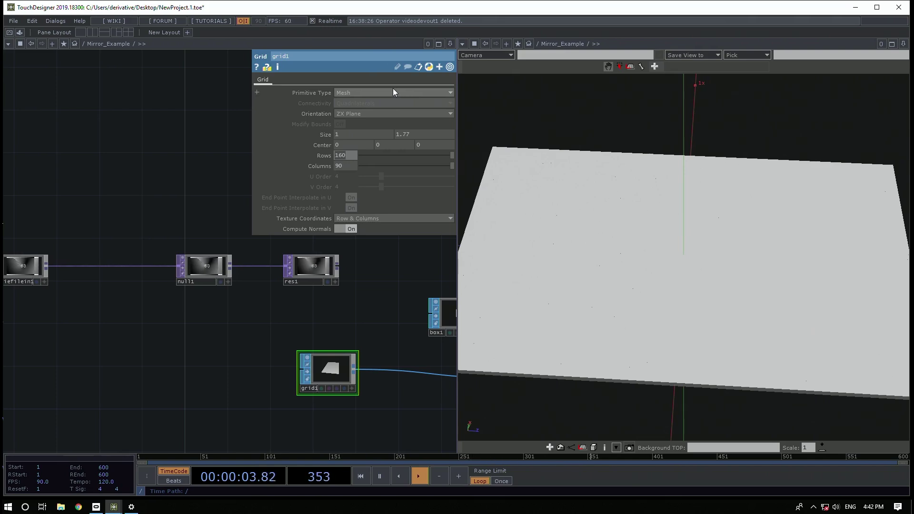
# Drive grid1's row count with the expression op('res1').width
pyautogui.write('op(')
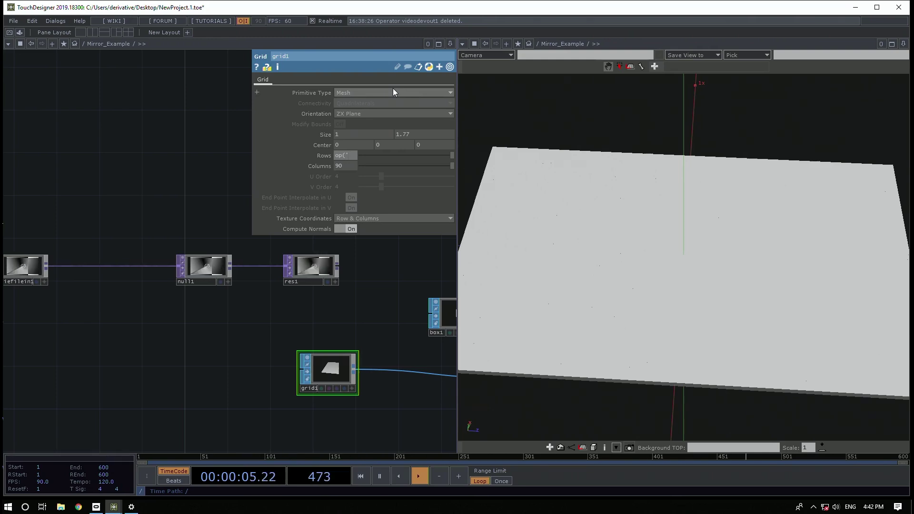
pyautogui.write("'res")
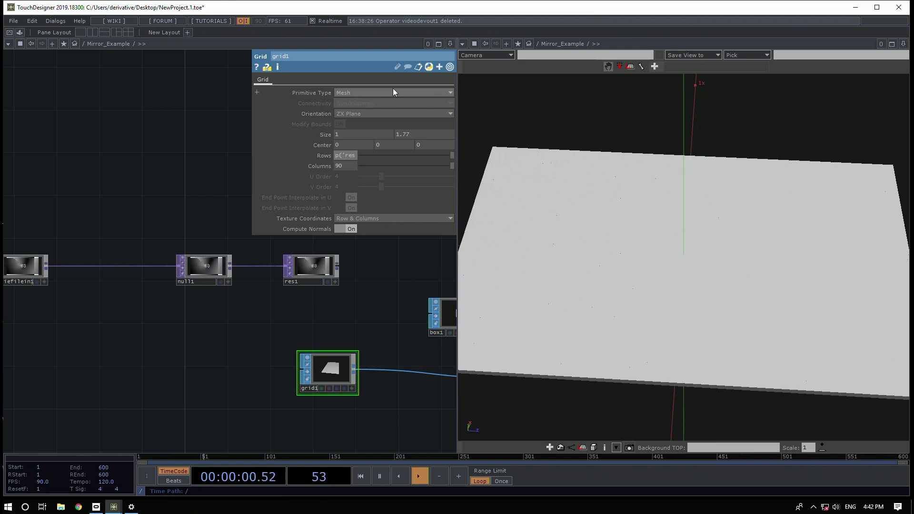
pyautogui.write('1')
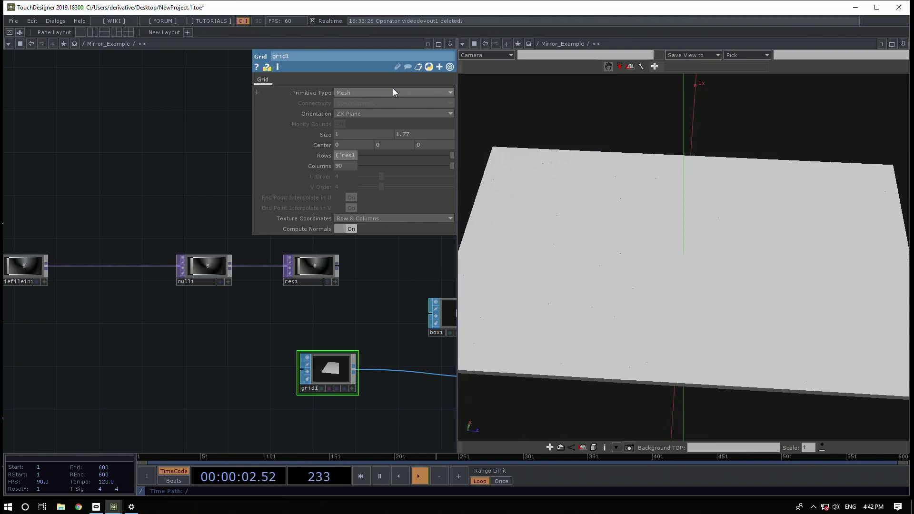
pyautogui.write("').")
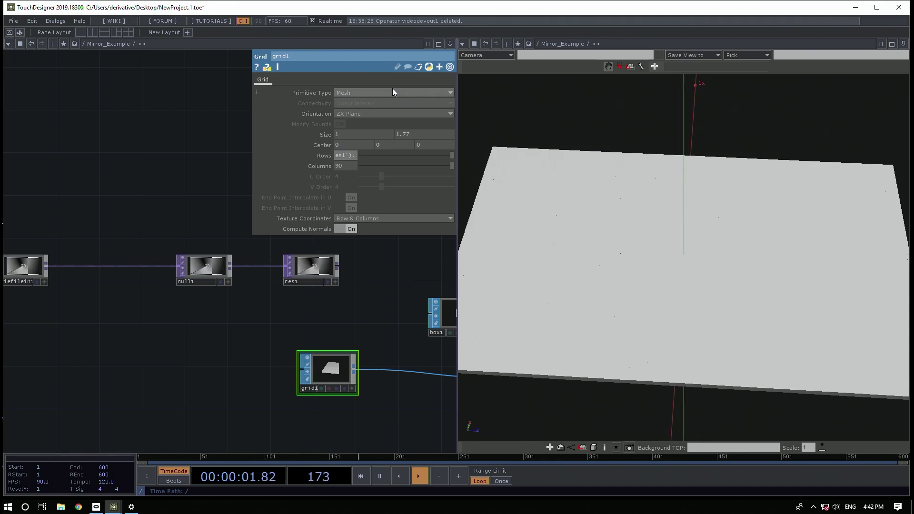
pyautogui.write('wd')
pyautogui.write('idth')
pyautogui.press('Return')
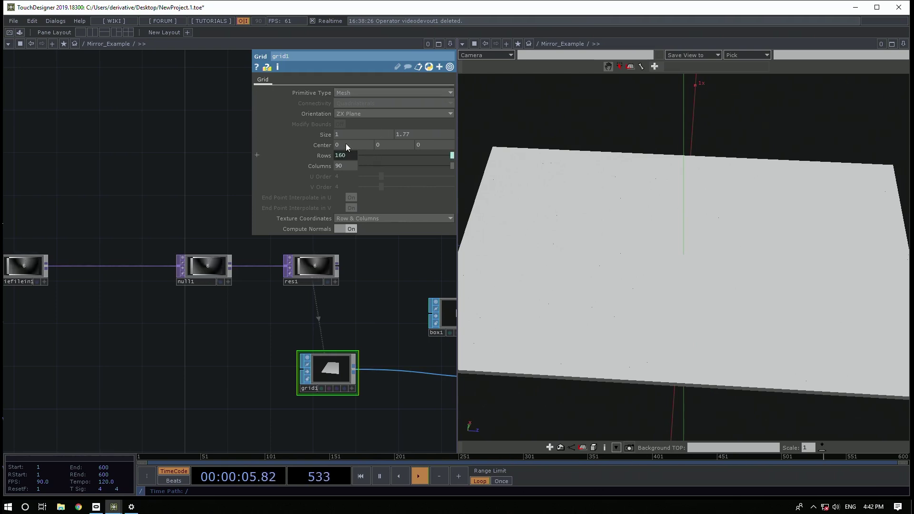
# Reuse grid1's Rows expression for Columns, changing it to op('res1').hight
pyautogui.click(341, 155)
pyautogui.moveTo(363, 166); pyautogui.dragTo(398, 167)
pyautogui.click(361, 166)
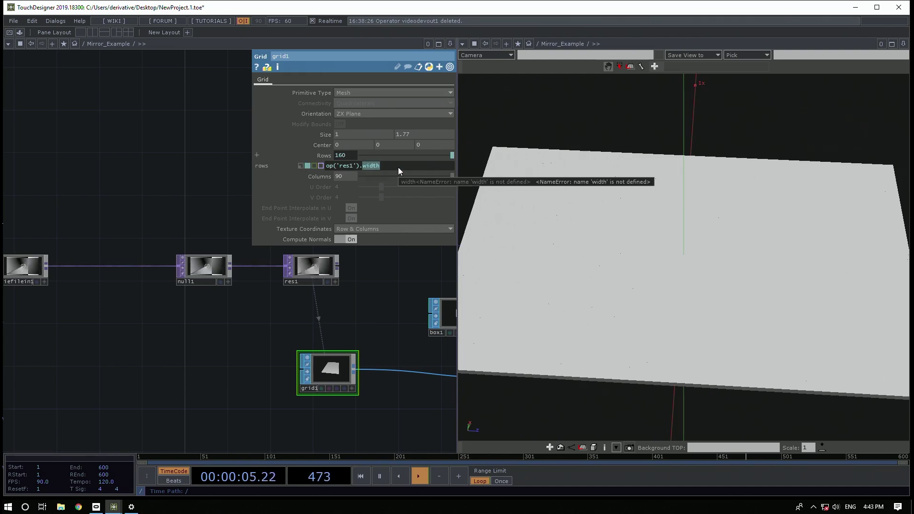
pyautogui.click(381, 167)
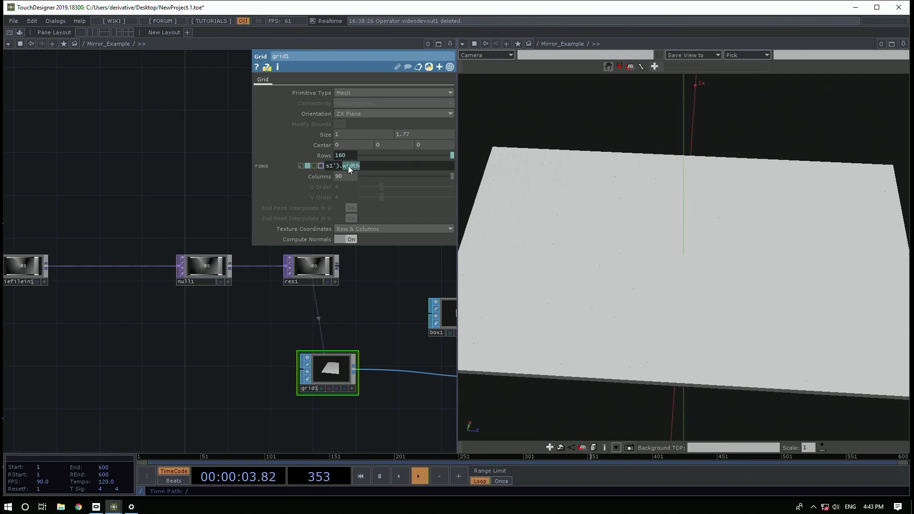
pyautogui.press('Return')
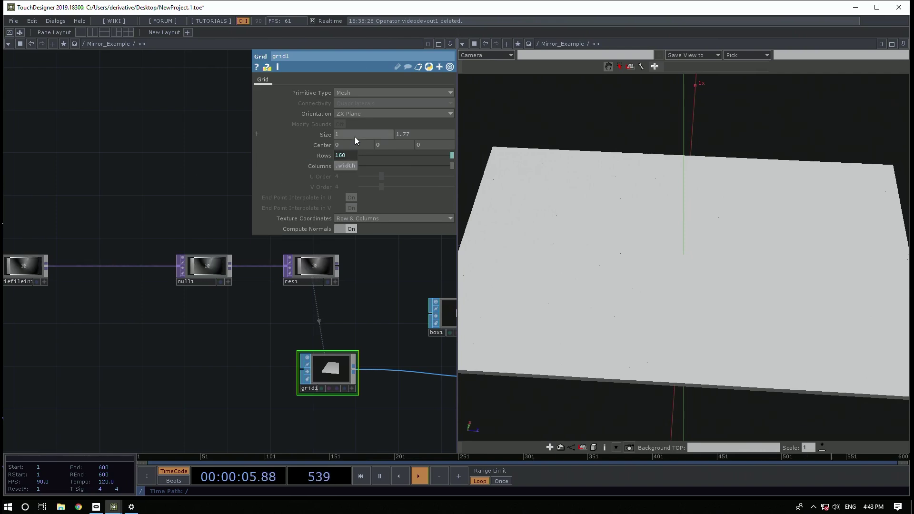
pyautogui.press('BackSpace')
pyautogui.press('BackSpace')
pyautogui.press('BackSpace')
pyautogui.press('BackSpace')
pyautogui.press('BackSpace')
pyautogui.write('hight')
pyautogui.press('Return')
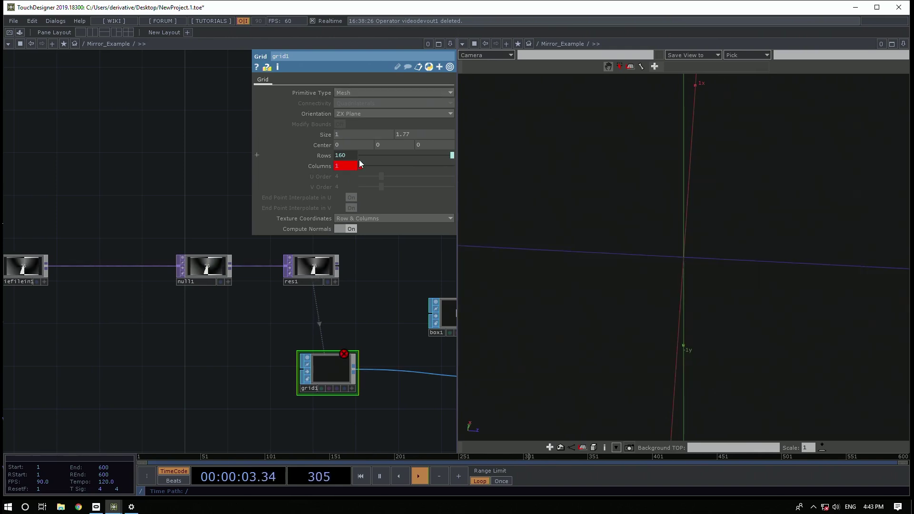
# Try to fix the attribute spelling in grid1's Columns expression, retyping it as hight
pyautogui.click(348, 166)
pyautogui.click(369, 178)
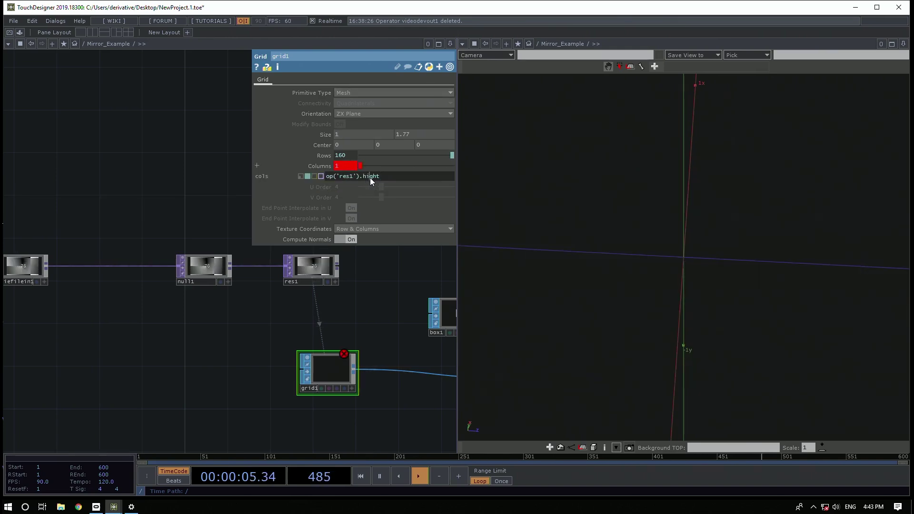
pyautogui.write('r')
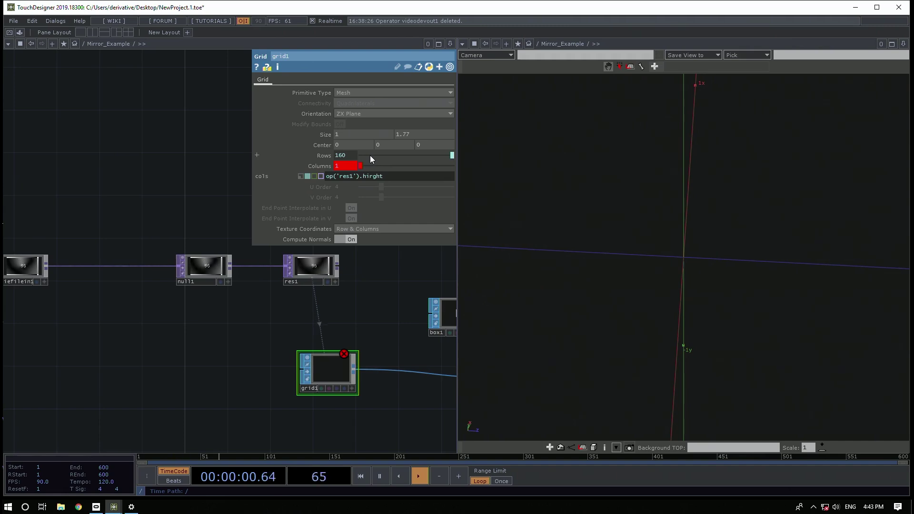
pyautogui.press('BackSpace')
pyautogui.write('e')
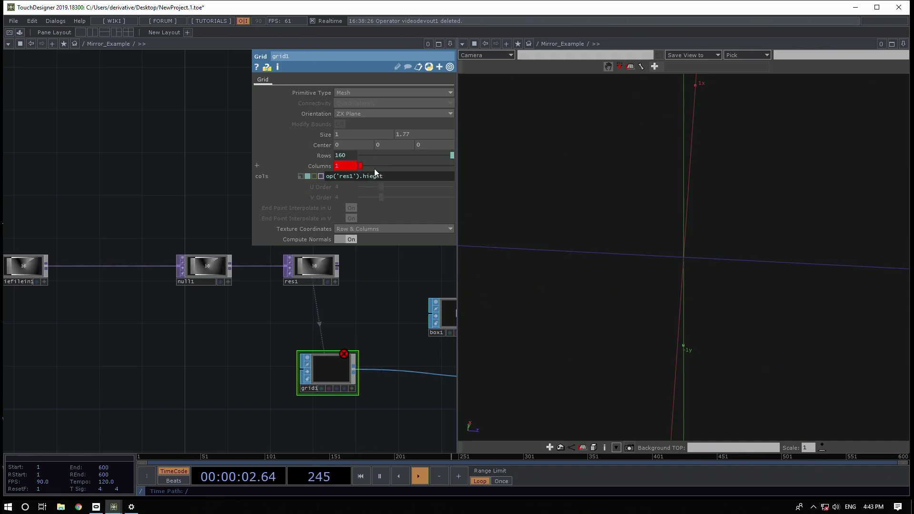
pyautogui.doubleClick(363, 177)
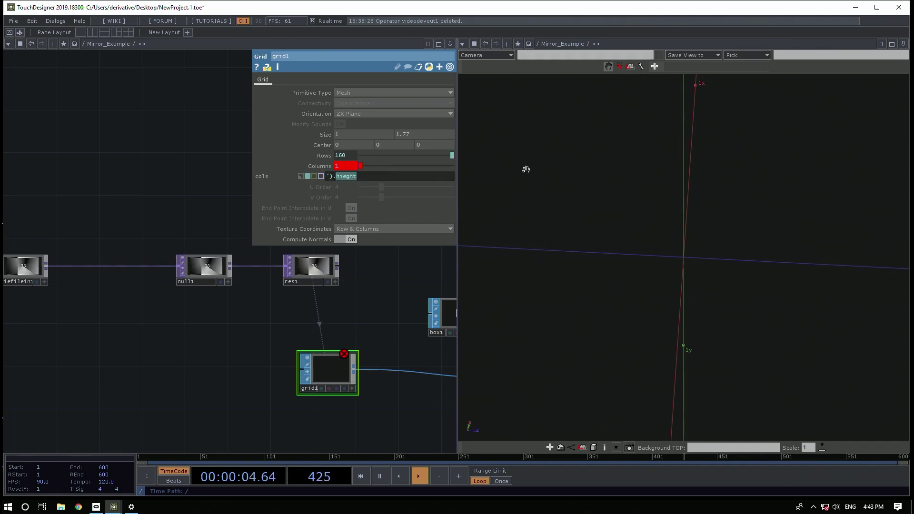
pyautogui.write('hi')
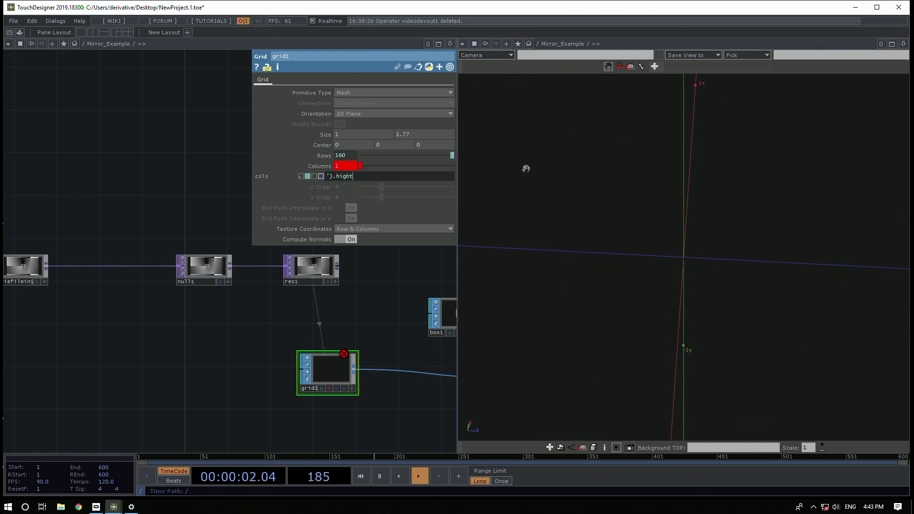
pyautogui.write('ght')
pyautogui.press('Return')
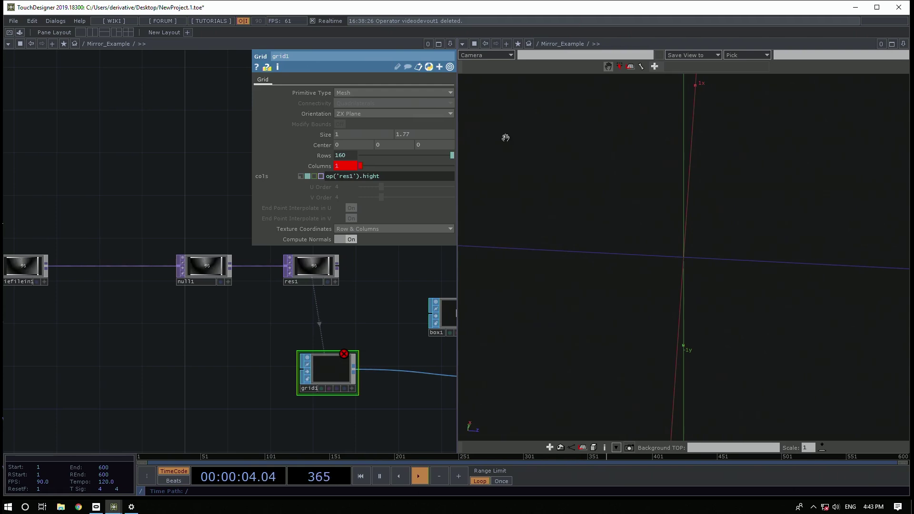
# Correct grid1's Columns expression to op('res1').height and hide the parameters
pyautogui.click(367, 175)
pyautogui.write('e')
pyautogui.press('Return')
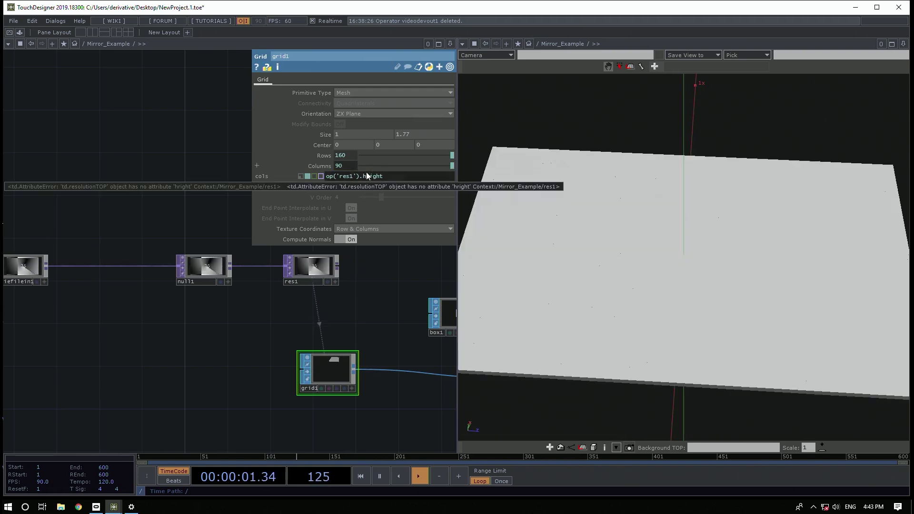
pyautogui.click(366, 293)
pyautogui.press('p')
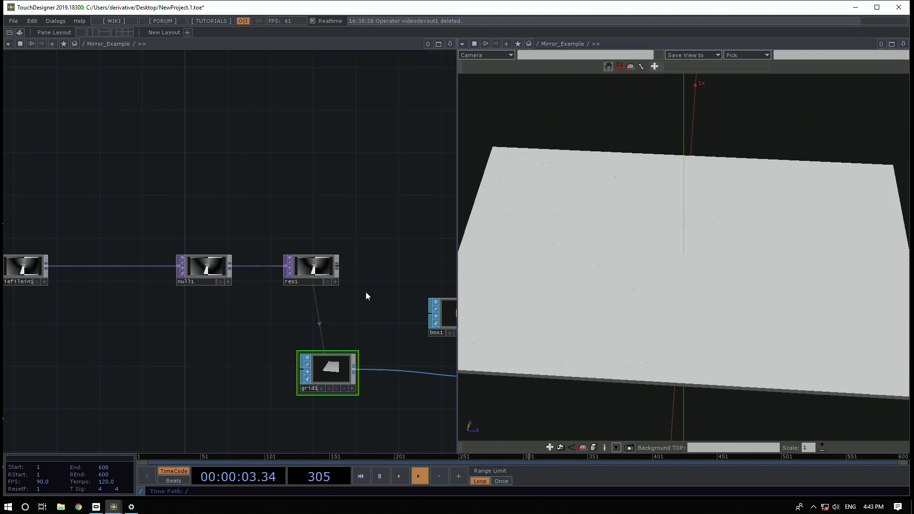
# Set box1's size to 0.01, 0.13 and 0.01, and check the instanced boxes in wireframe
pyautogui.scroll(-5, 672, 326)
pyautogui.scroll(2, 672, 325)
pyautogui.moveTo(370, 264); pyautogui.dragTo(296, 256)
pyautogui.click(376, 305)
pyautogui.press('p')
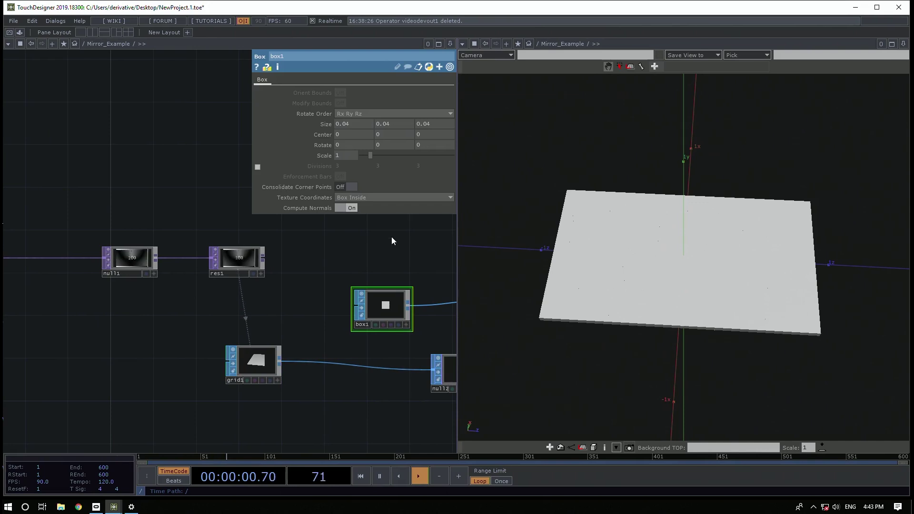
pyautogui.moveTo(331, 128); pyautogui.dragTo(299, 133, button='middle')
pyautogui.moveTo(387, 124); pyautogui.dragTo(433, 133, button='middle')
pyautogui.moveTo(757, 266)
pyautogui.mouseDown()
pyautogui.moveTo(775, 201)
pyautogui.moveTo(766, 235)
pyautogui.moveTo(698, 247)
pyautogui.moveTo(751, 256)
pyautogui.moveTo(679, 298)
pyautogui.mouseUp()
pyautogui.press('w')
pyautogui.scroll(5, 708, 299)
pyautogui.press('w')
pyautogui.scroll(-5, 678, 298)
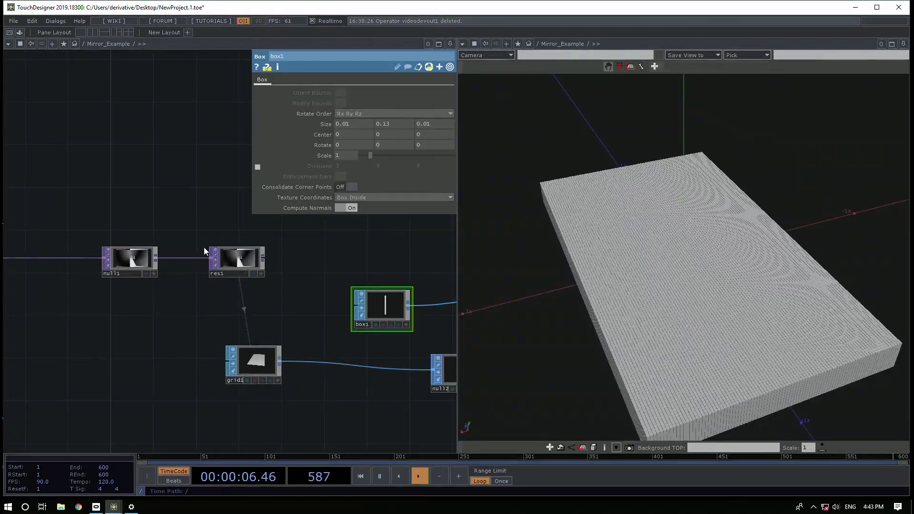
# Move grid1 and null2 down in the network and line them up in one row
pyautogui.moveTo(345, 316); pyautogui.dragTo(272, 282)
pyautogui.moveTo(218, 291); pyautogui.dragTo(158, 288)
pyautogui.moveTo(119, 322); pyautogui.dragTo(115, 336)
pyautogui.moveTo(324, 332); pyautogui.dragTo(350, 350)
pyautogui.moveTo(109, 328); pyautogui.dragTo(109, 349)
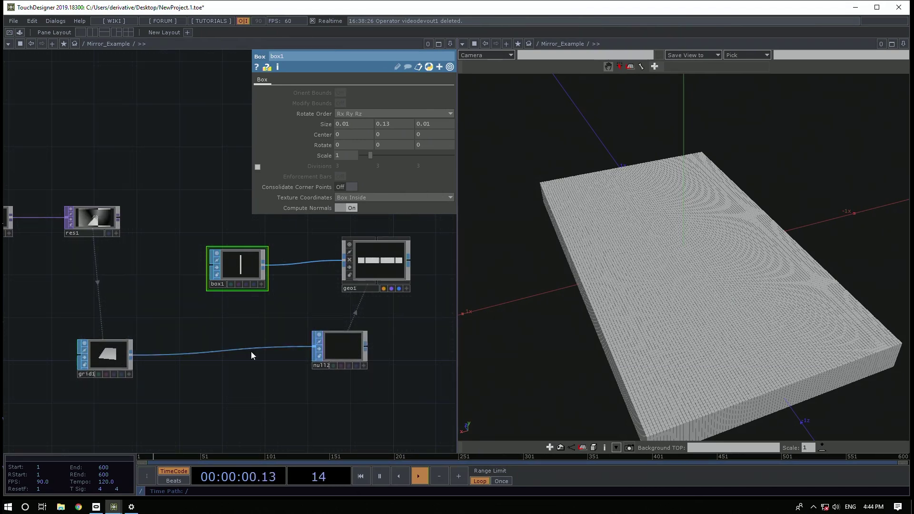
pyautogui.click(351, 356)
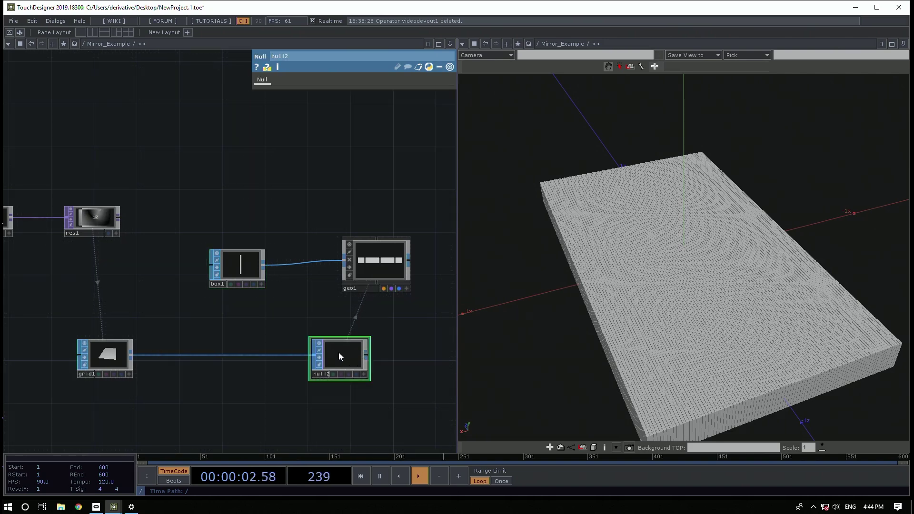
# Add a SOP to CHOP just below the wire between grid1 and null2
pyautogui.click(389, 271)
pyautogui.moveTo(122, 335); pyautogui.dragTo(152, 303)
pyautogui.press('p')
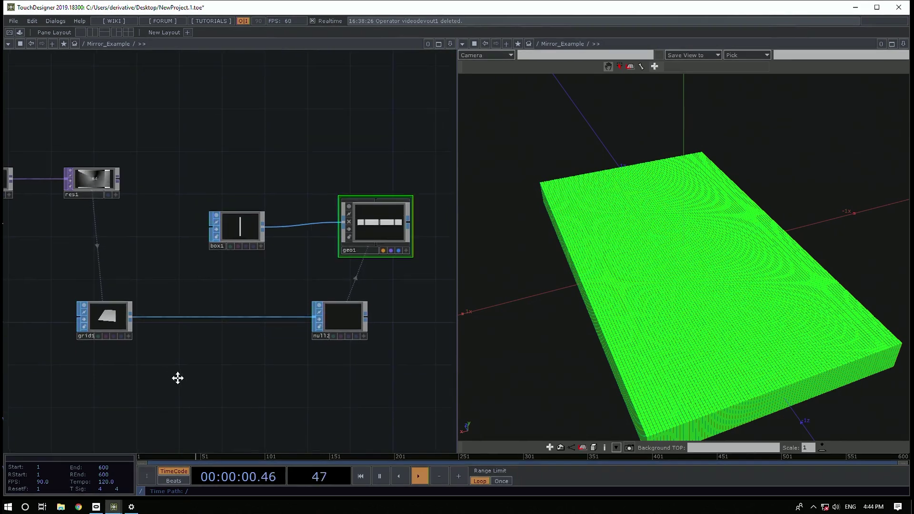
pyautogui.press('Tab')
pyautogui.write('c')
pyautogui.click(85, 262)
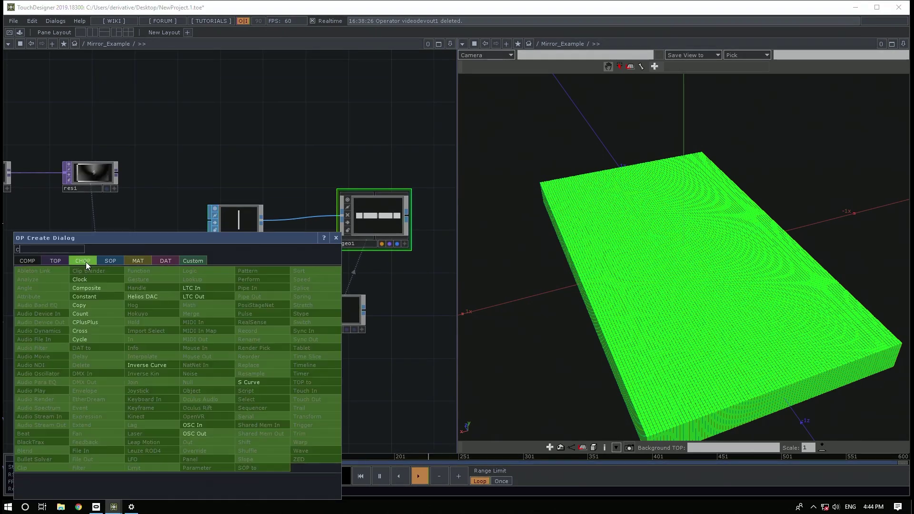
pyautogui.press('BackSpace')
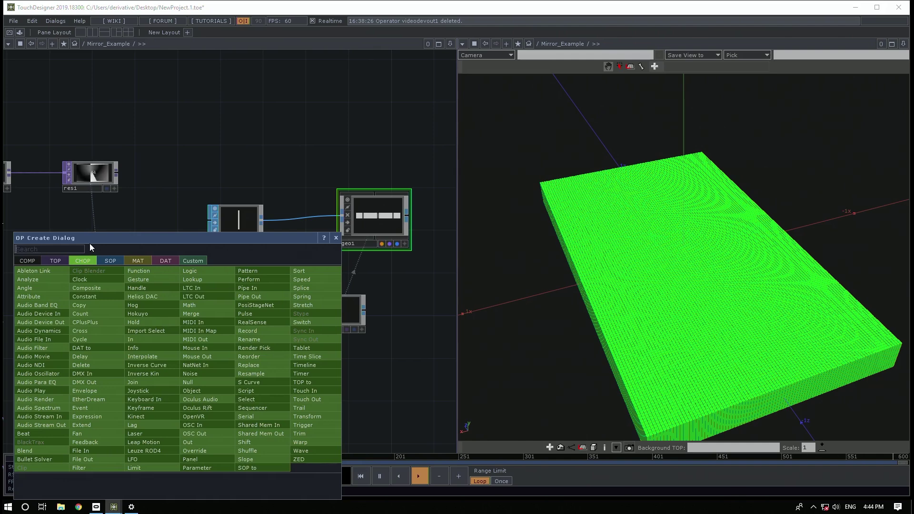
pyautogui.write('sop')
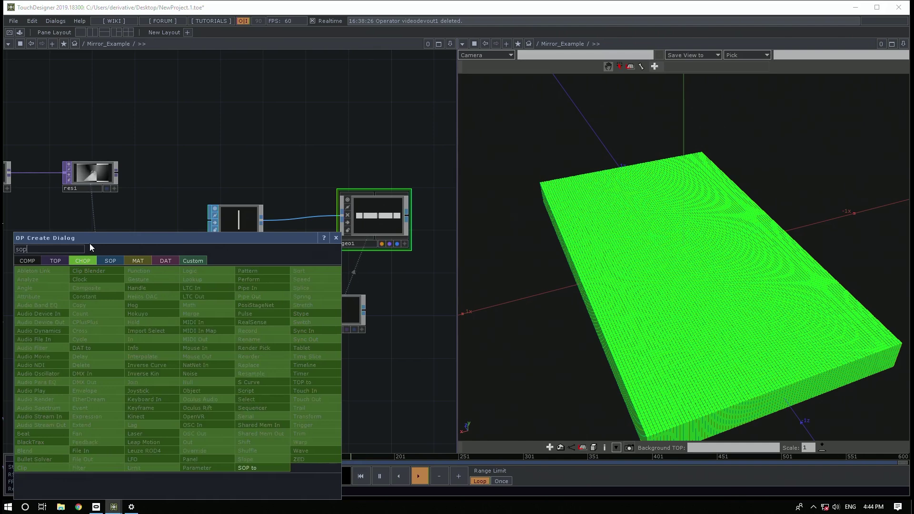
pyautogui.click(250, 467)
pyautogui.click(223, 349)
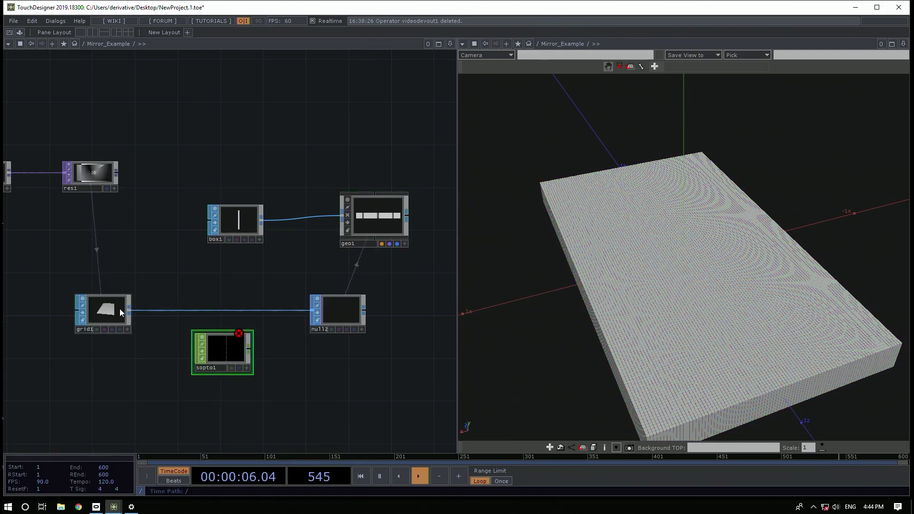
# Set null2 as sopto1's SOP source and place sopto1 directly beside null2 in the same row
pyautogui.press('p')
pyautogui.moveTo(233, 354); pyautogui.dragTo(348, 362)
pyautogui.moveTo(343, 307); pyautogui.dragTo(364, 98)
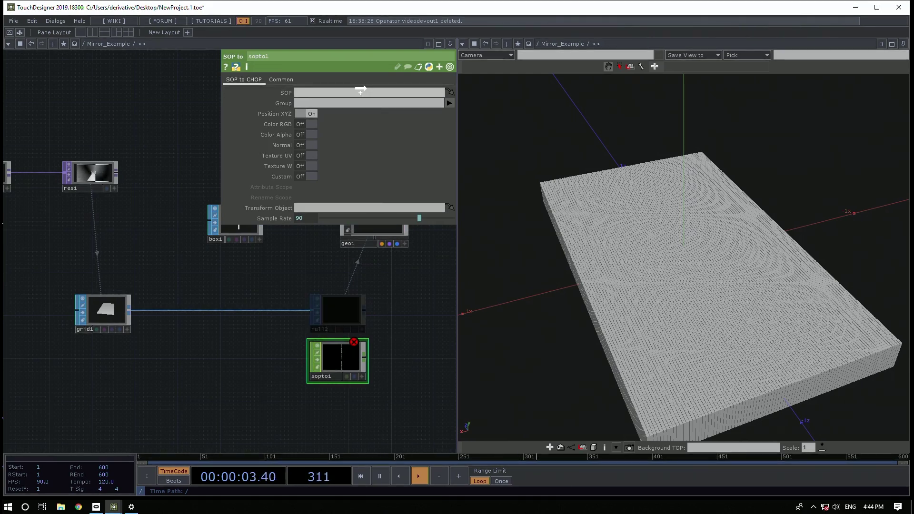
pyautogui.moveTo(346, 327); pyautogui.dragTo(197, 330)
pyautogui.moveTo(183, 376); pyautogui.dragTo(283, 313)
# Append a Null CHOP to sopto1's output and place it in the same row
pyautogui.click(292, 307)
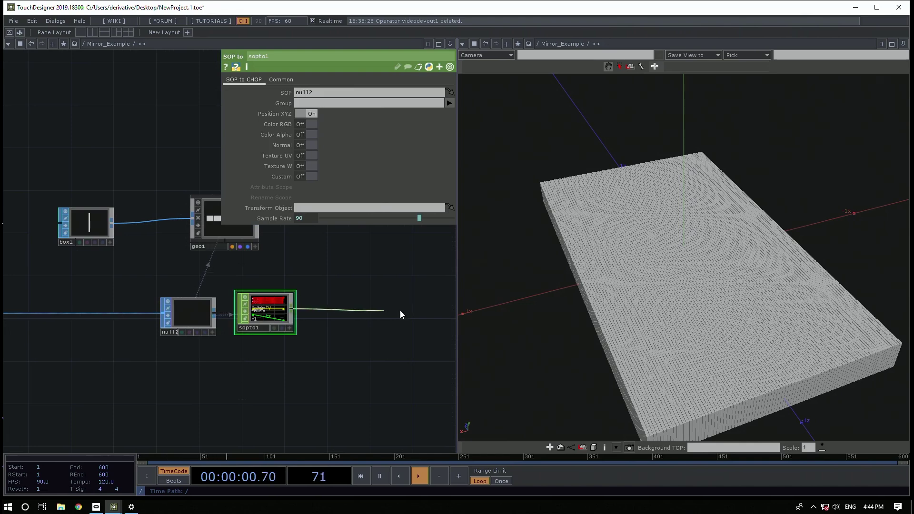
pyautogui.click(405, 311)
pyautogui.write('nu')
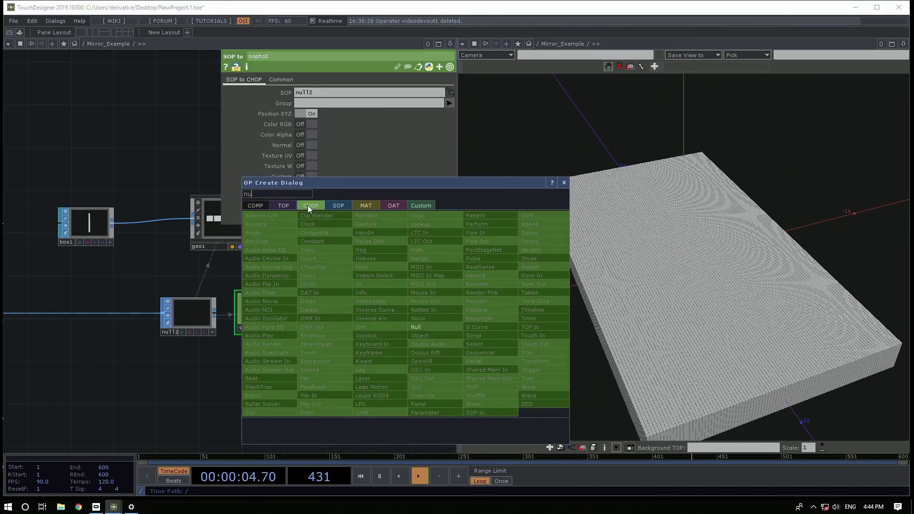
pyautogui.click(420, 327)
pyautogui.click(438, 302)
# Assign null3 as geo1's Instance CHOP/DAT/SOP
pyautogui.scroll(-3, 349, 269)
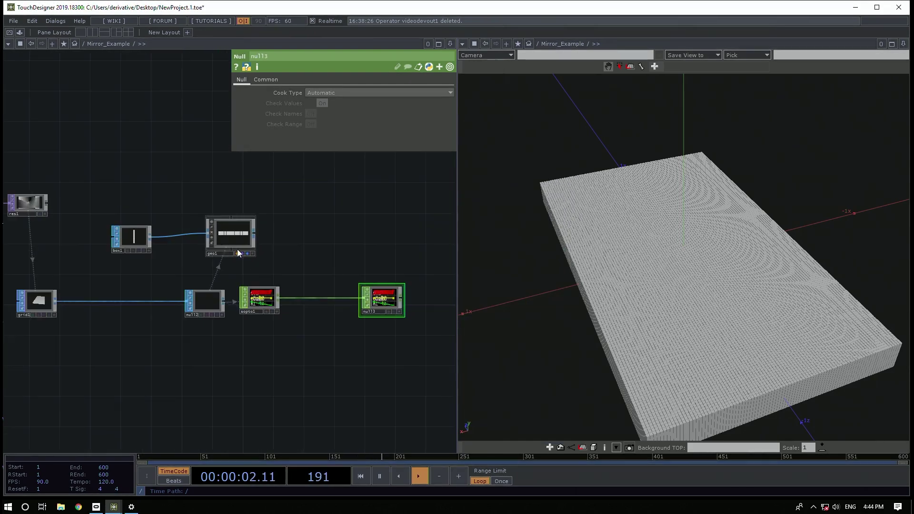
pyautogui.click(225, 236)
pyautogui.moveTo(344, 356); pyautogui.dragTo(333, 125)
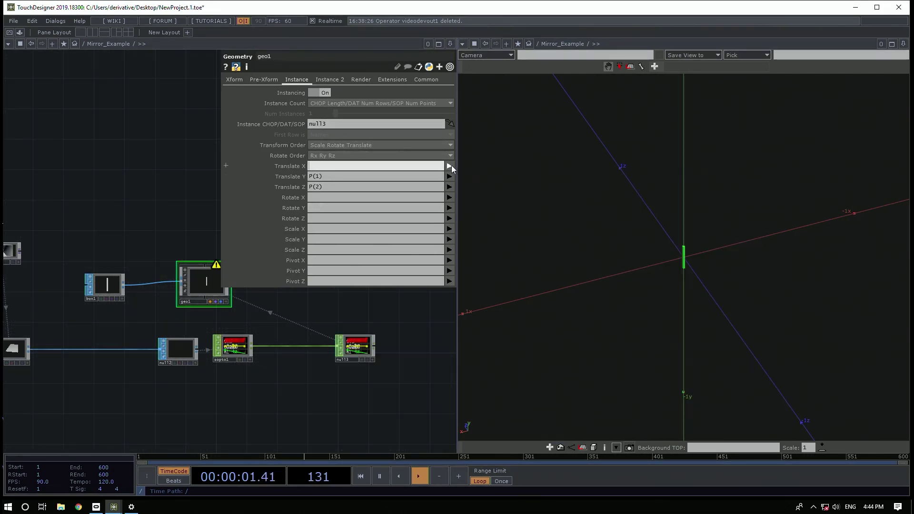
# Map geo1's instance Translate X, Y and Z to tx, ty and tz, check the instances, and hide the parameters
pyautogui.click(450, 176)
pyautogui.click(374, 174)
pyautogui.press('BackSpace')
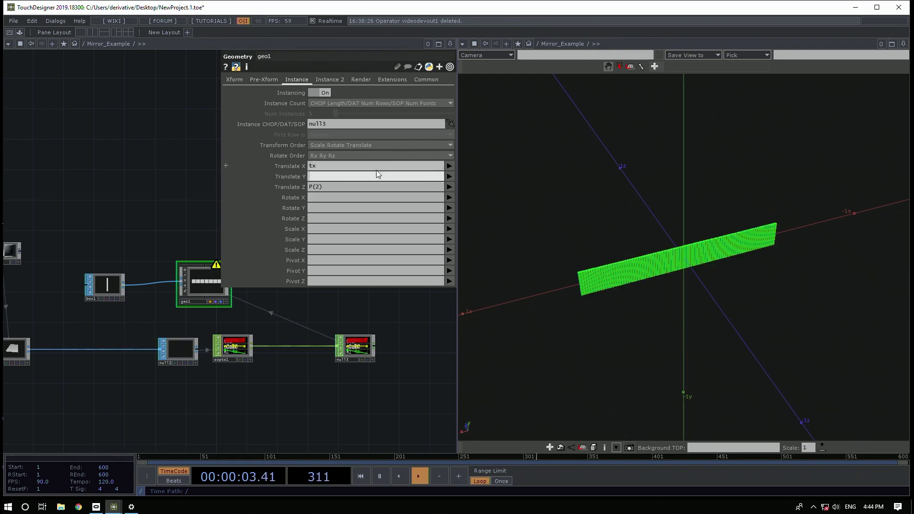
pyautogui.click(451, 195)
pyautogui.click(399, 187)
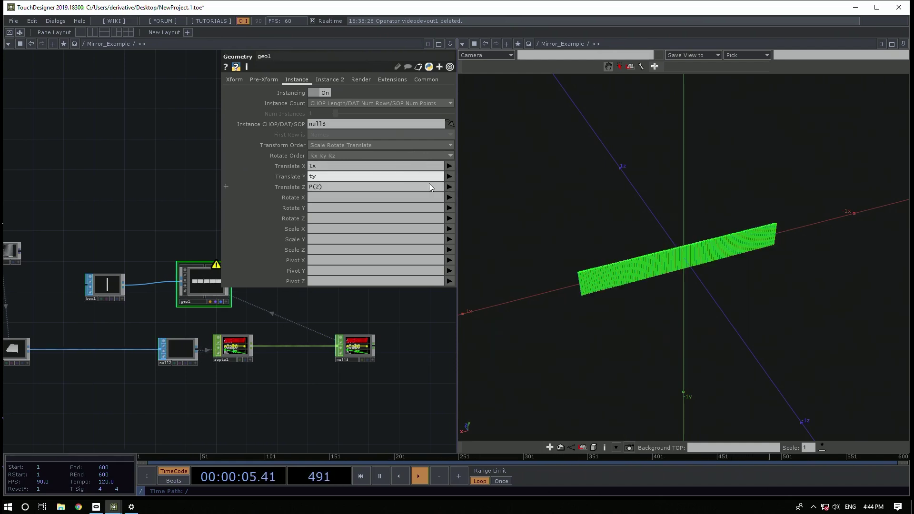
pyautogui.press('BackSpace')
pyautogui.click(449, 213)
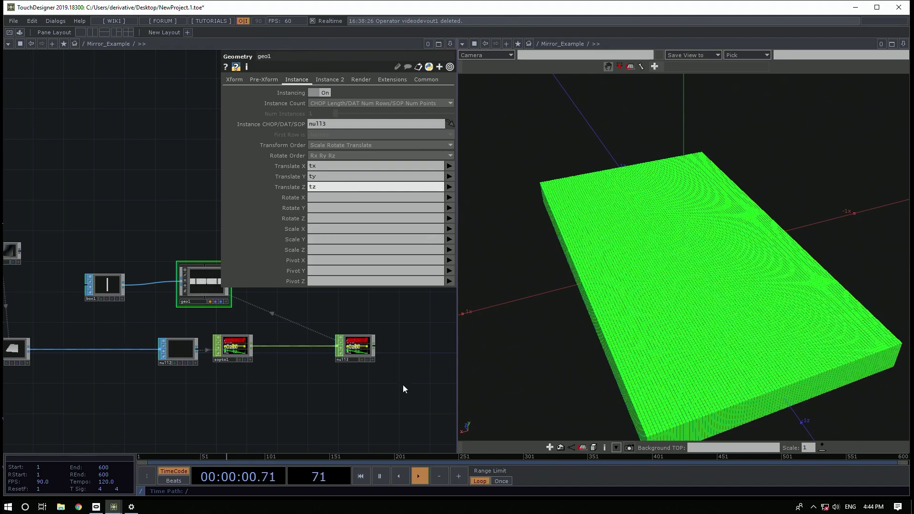
pyautogui.moveTo(377, 426); pyautogui.dragTo(342, 427)
pyautogui.moveTo(646, 292); pyautogui.dragTo(600, 294)
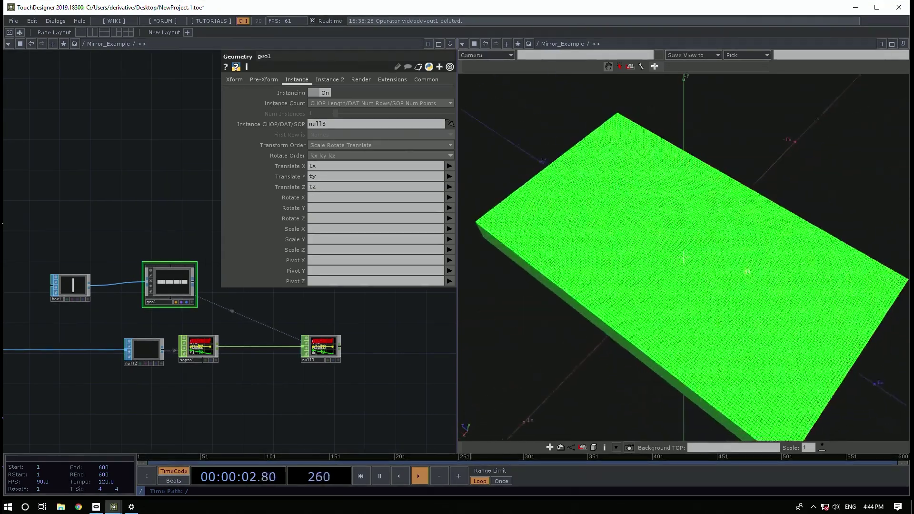
pyautogui.press('p')
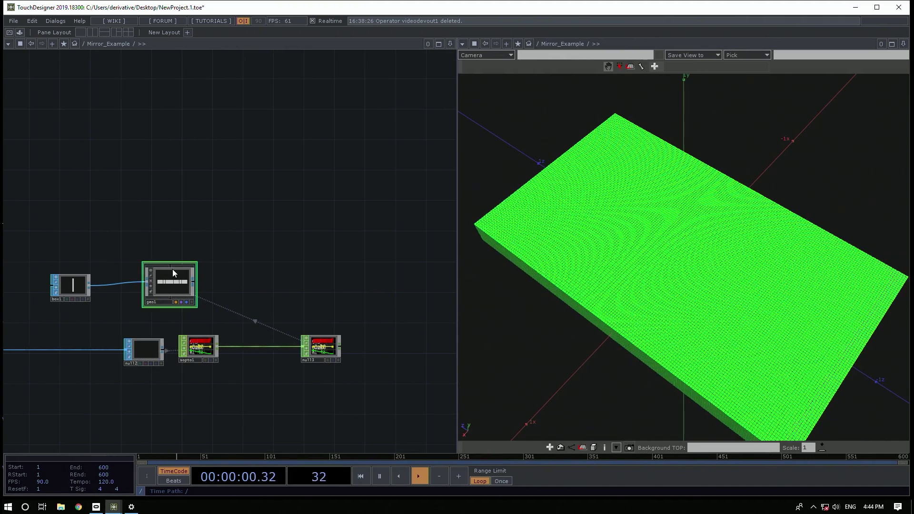
# Move box1 and geo1 together along the network so that geo1 sits above null3
pyautogui.keyDown('shift'); pyautogui.click(76, 283); pyautogui.keyUp('shift')
pyautogui.moveTo(160, 284); pyautogui.dragTo(310, 284)
pyautogui.moveTo(359, 315); pyautogui.dragTo(297, 265)
pyautogui.scroll(-3, 275, 275)
pyautogui.moveTo(192, 343); pyautogui.dragTo(420, 328)
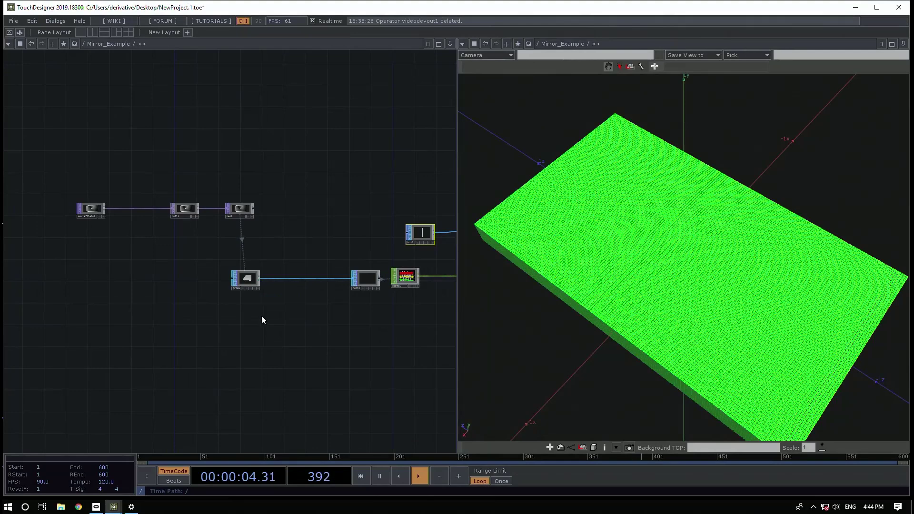
pyautogui.moveTo(240, 321); pyautogui.dragTo(166, 349)
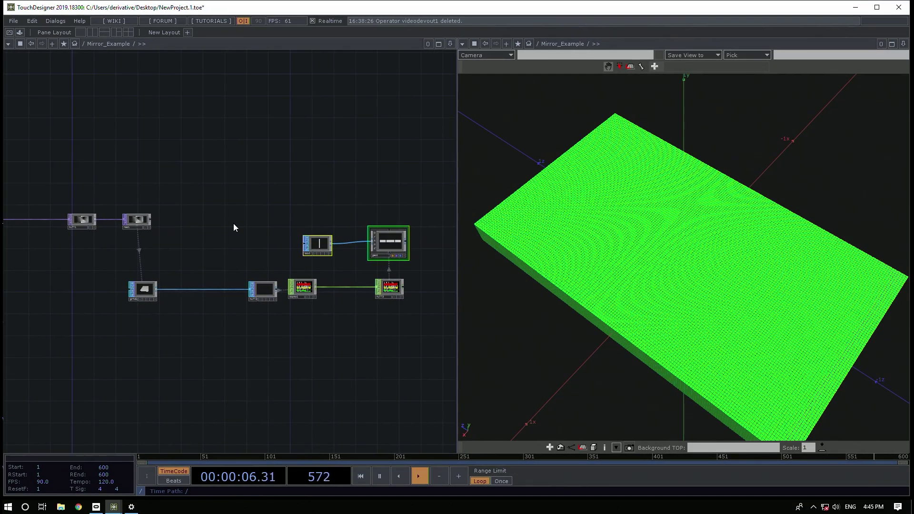
# Look over the operator network and examine res1's resolution in its operator info
pyautogui.scroll(3, 285, 286)
pyautogui.click(287, 297)
pyautogui.moveTo(170, 227); pyautogui.dragTo(205, 202)
pyautogui.scroll(4, 296, 295)
pyautogui.scroll(2, 296, 295)
pyautogui.scroll(-6, 296, 295)
pyautogui.scroll(1, 296, 292)
pyautogui.middleClick(92, 185)
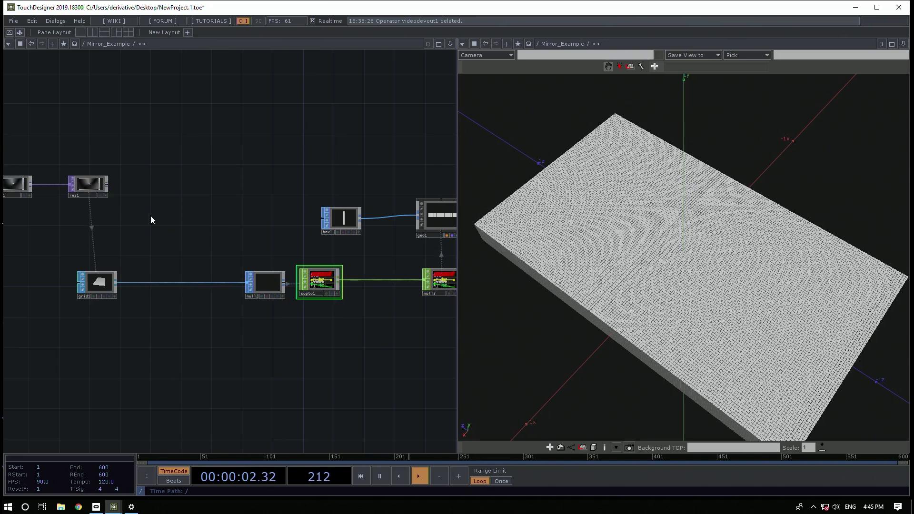
pyautogui.middleClick(98, 185)
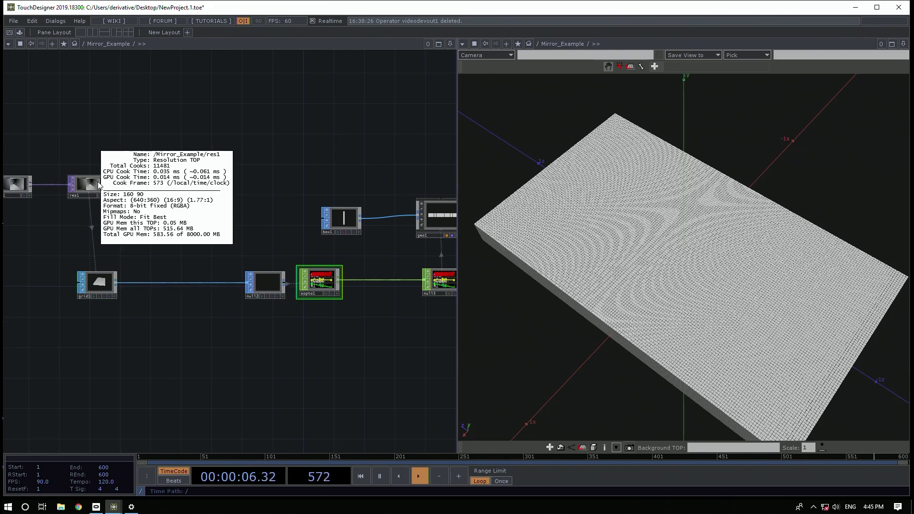
# Add a TOP to CHOP beside res1, above the grid1 row
pyautogui.click(102, 191)
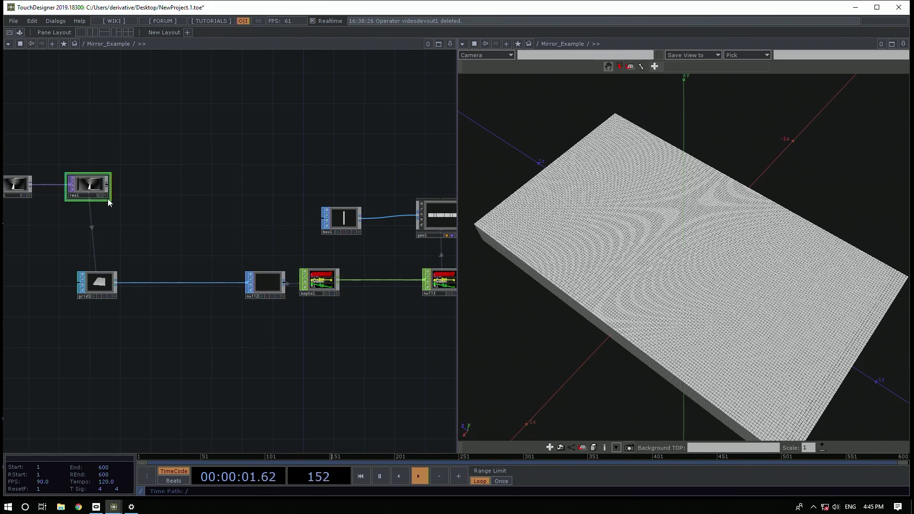
pyautogui.moveTo(130, 207); pyautogui.dragTo(133, 170)
pyautogui.moveTo(184, 197); pyautogui.dragTo(173, 185)
pyautogui.click(315, 231)
pyautogui.click(81, 134)
pyautogui.moveTo(149, 177); pyautogui.dragTo(175, 175)
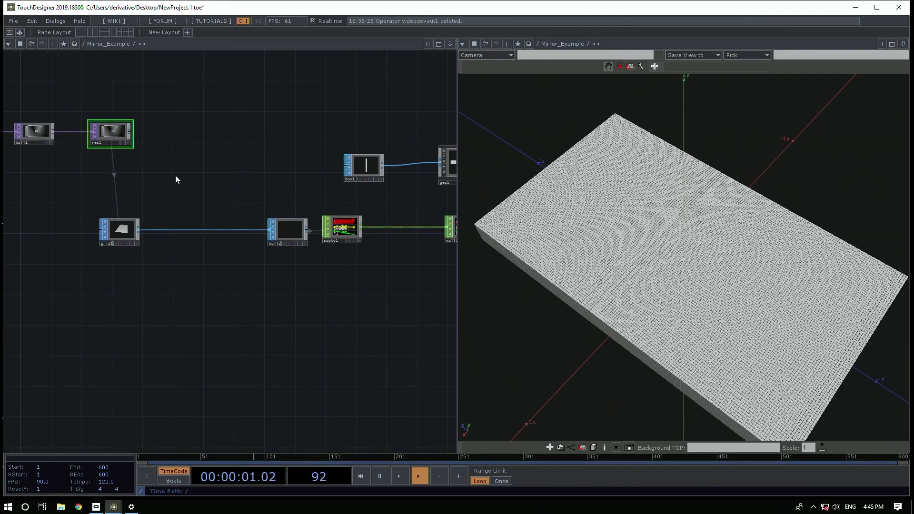
pyautogui.press('Tab')
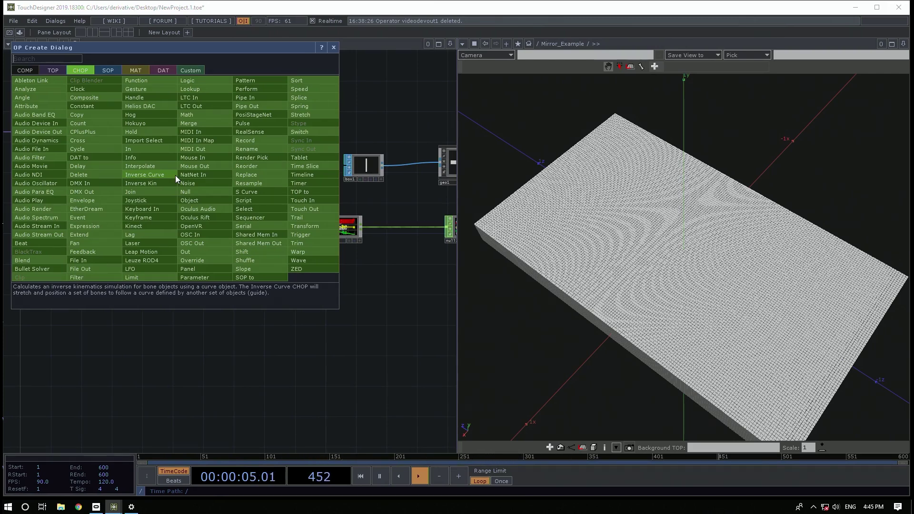
pyautogui.write('top')
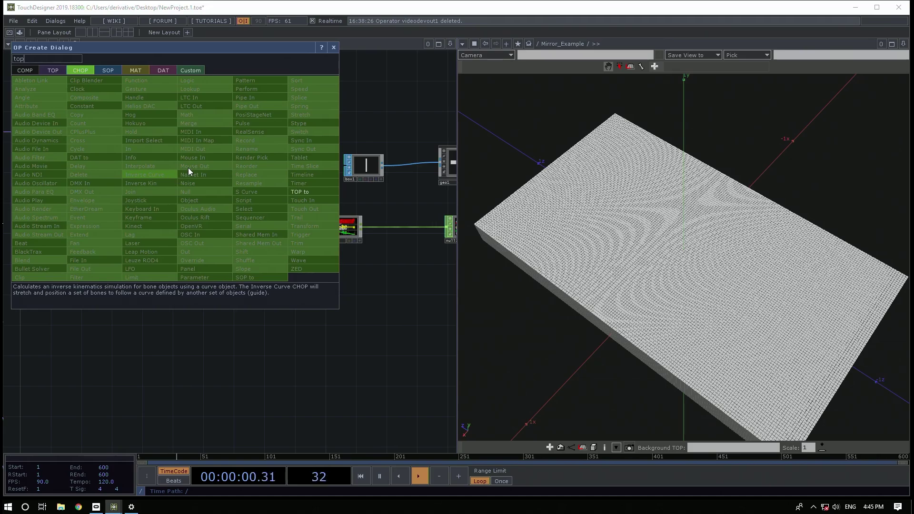
pyautogui.click(316, 191)
pyautogui.click(204, 131)
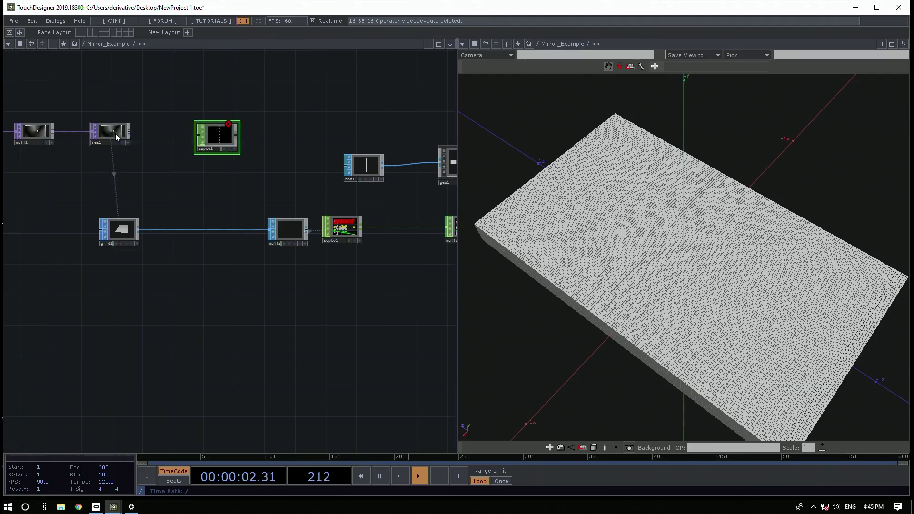
# Set res1 as topto1's TOP source and check its channels and sample length in the operator info
pyautogui.moveTo(115, 131); pyautogui.dragTo(321, 90)
pyautogui.scroll(5, 152, 172)
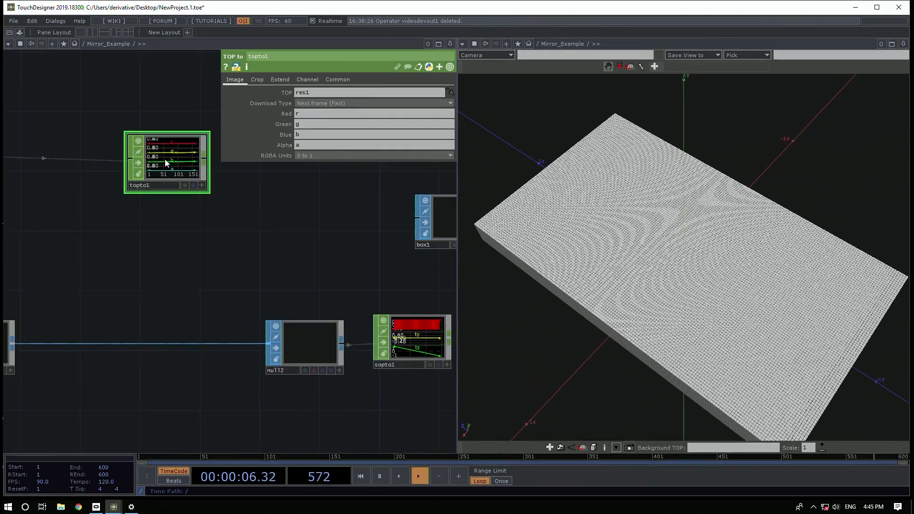
pyautogui.scroll(-4, 162, 160)
pyautogui.middleClick(171, 160)
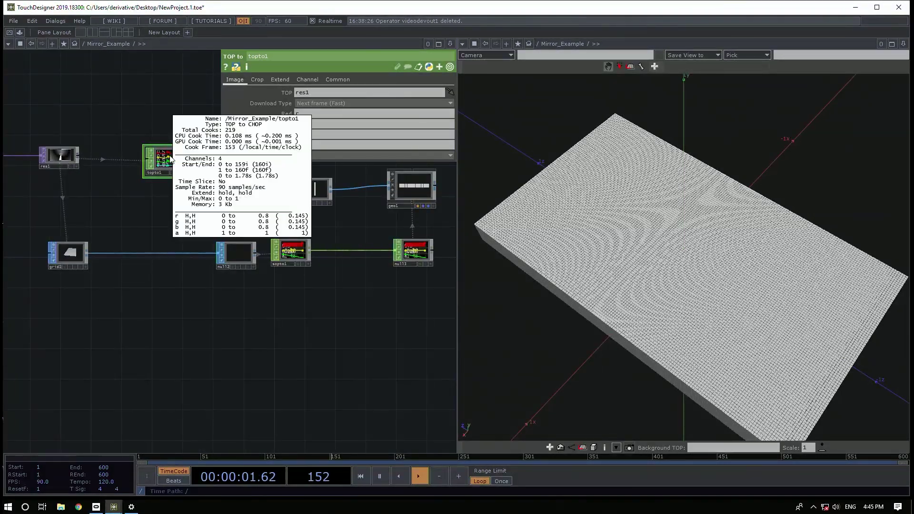
pyautogui.click(273, 170)
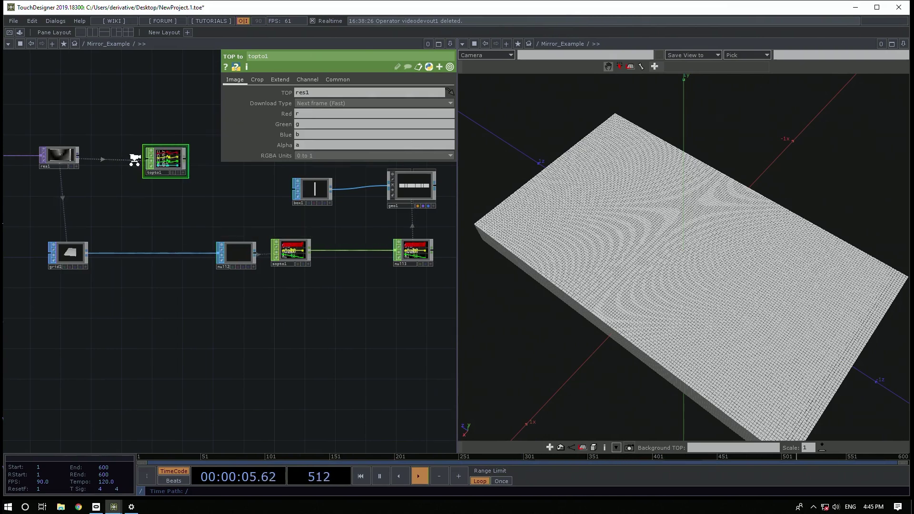
# Clear topto1's Alpha channel name so that only r, g and b are output
pyautogui.scroll(5, 153, 159)
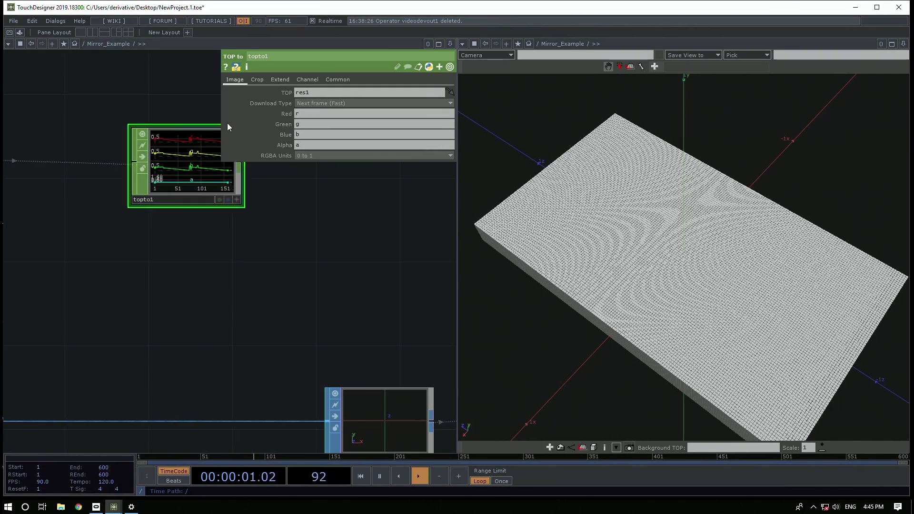
pyautogui.click(313, 145)
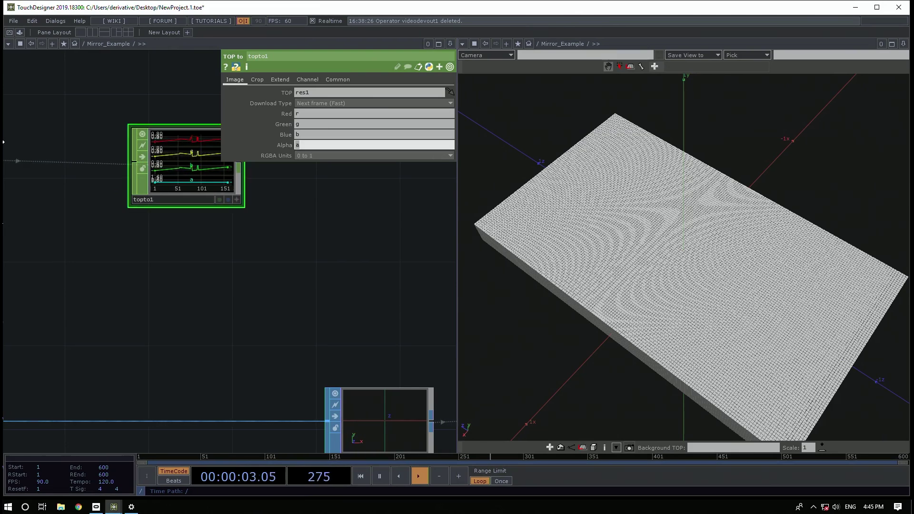
pyautogui.press('BackSpace')
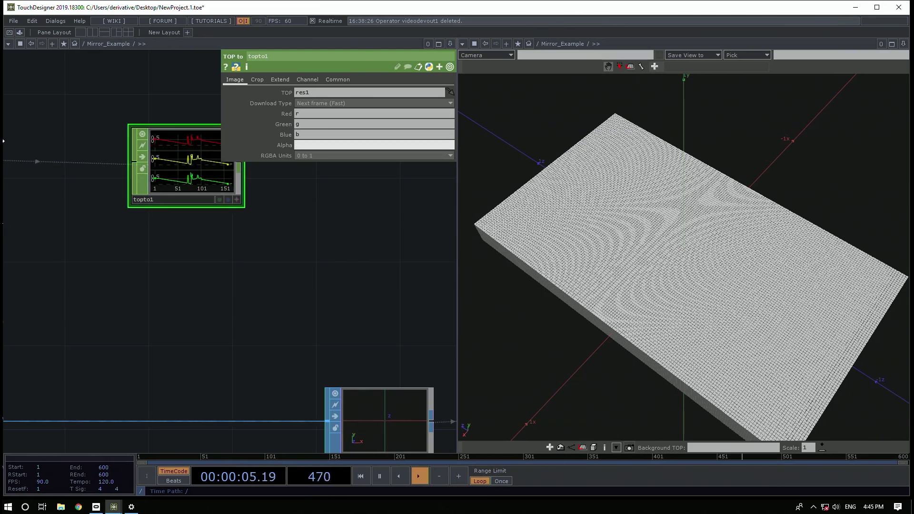
# Set topto1's Crop option to Full Image
pyautogui.moveTo(158, 246); pyautogui.dragTo(202, 268)
pyautogui.scroll(-5, 202, 268)
pyautogui.moveTo(244, 290); pyautogui.dragTo(233, 243)
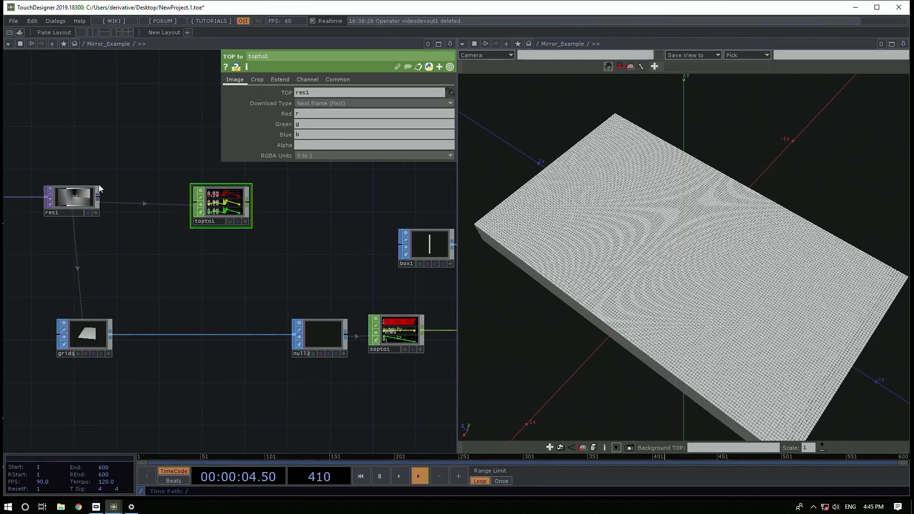
pyautogui.scroll(5, 38, 185)
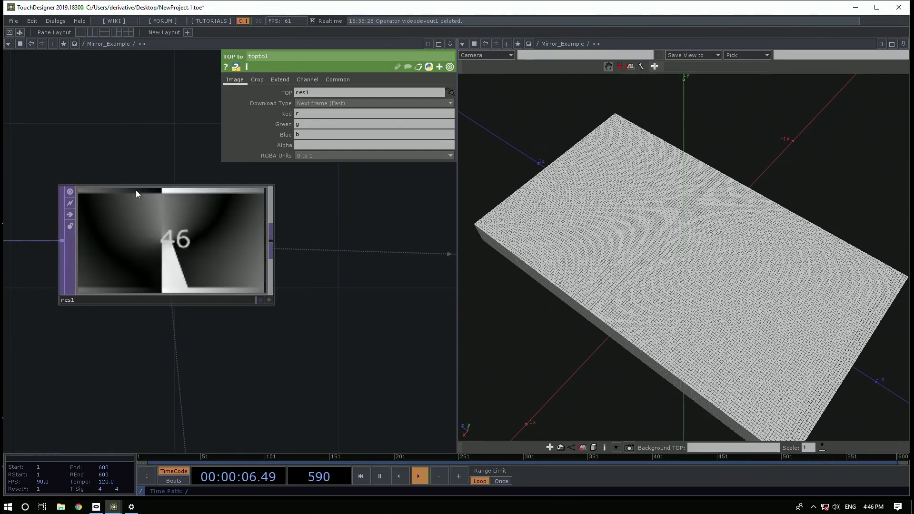
pyautogui.scroll(-5, 210, 224)
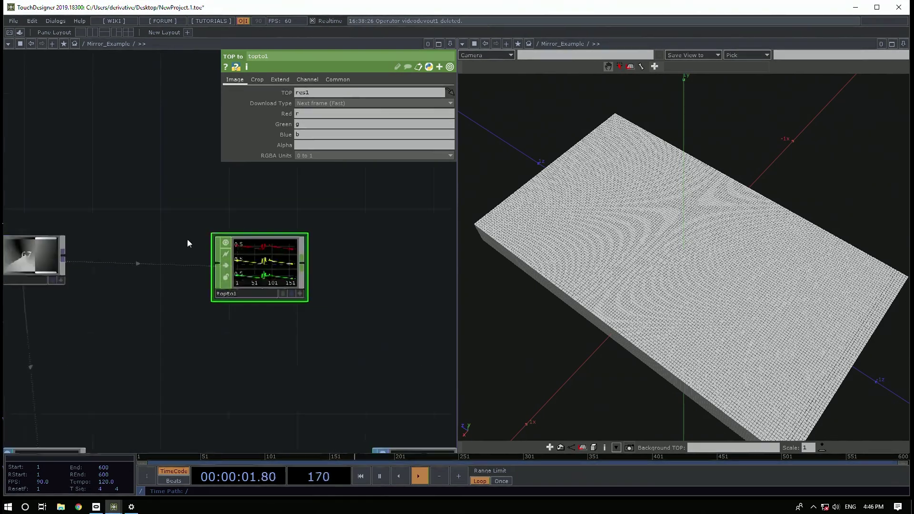
pyautogui.click(257, 80)
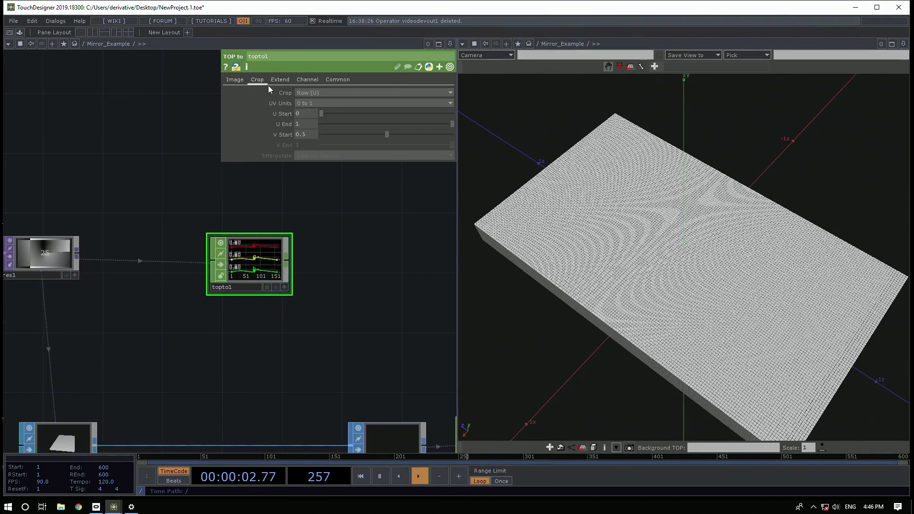
pyautogui.click(324, 92)
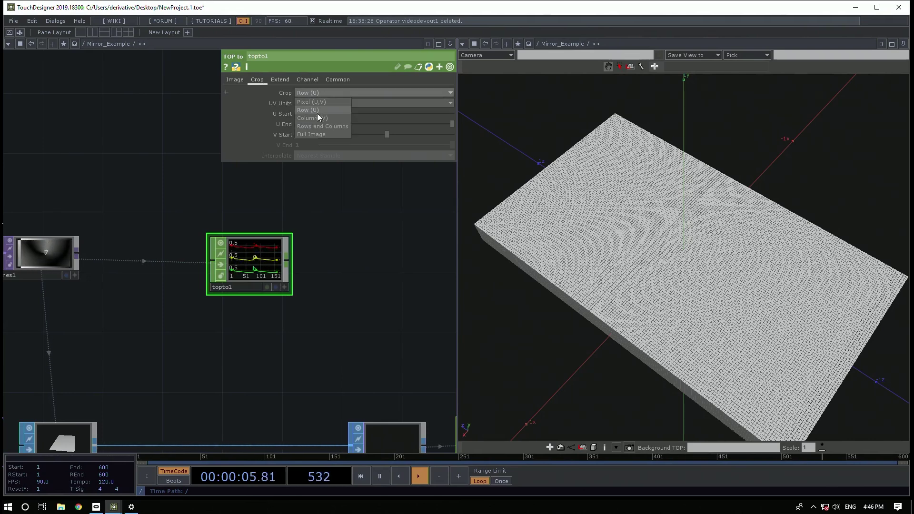
pyautogui.click(315, 134)
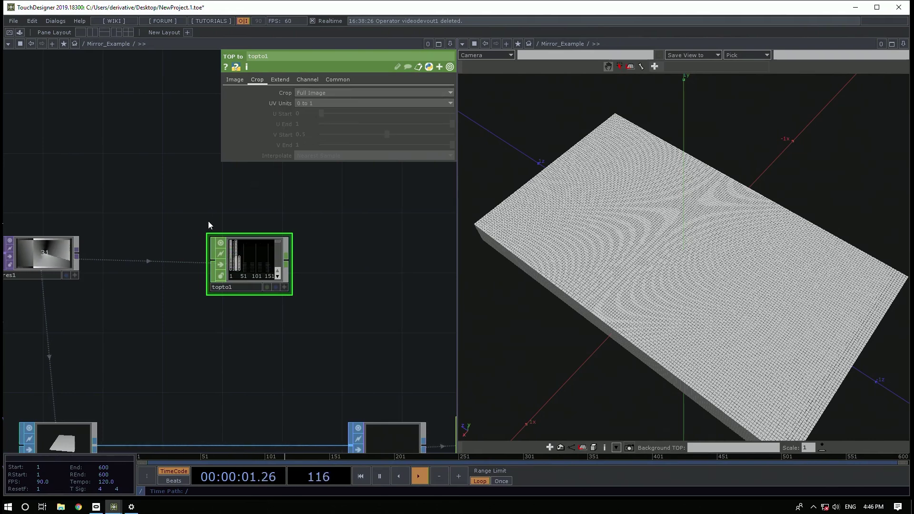
# Set topto1's viewer to show all channels in a single graph and inspect the curves
pyautogui.rightClick(244, 265)
pyautogui.moveTo(304, 261)
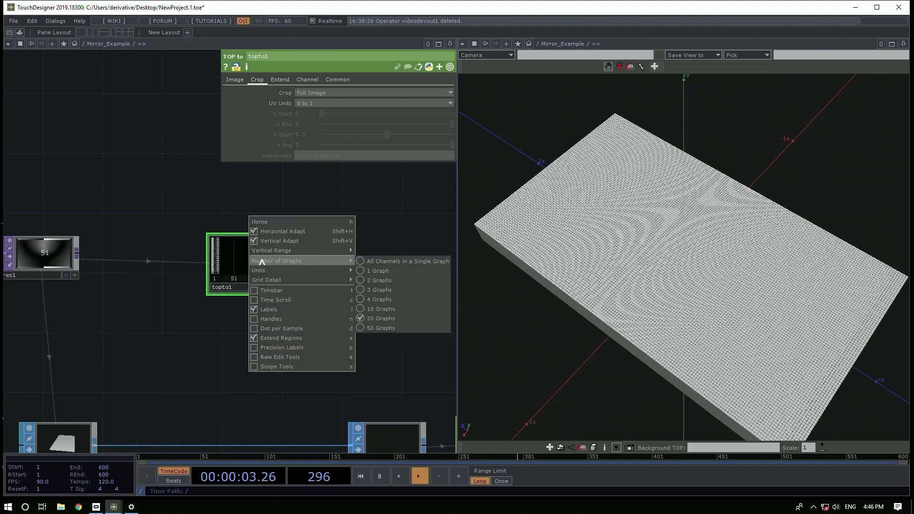
pyautogui.click(361, 261)
pyautogui.scroll(8, 224, 278)
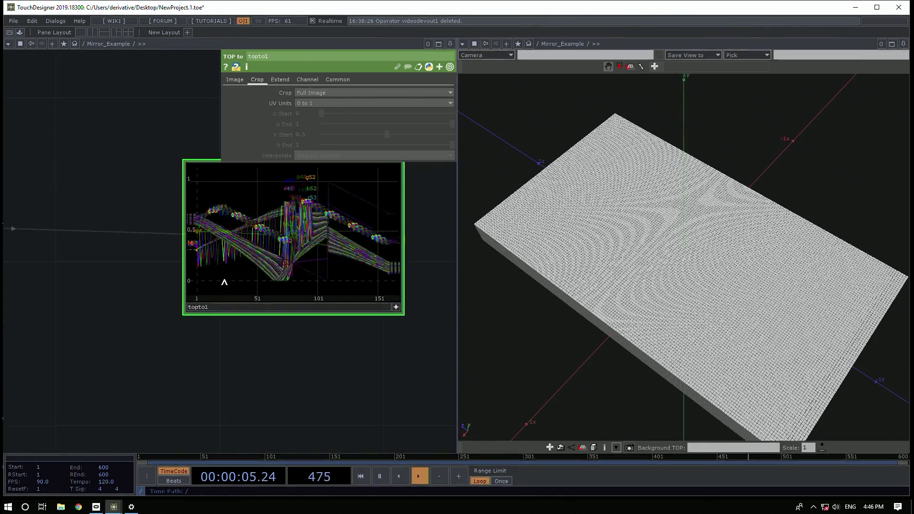
pyautogui.scroll(-8, 70, 387)
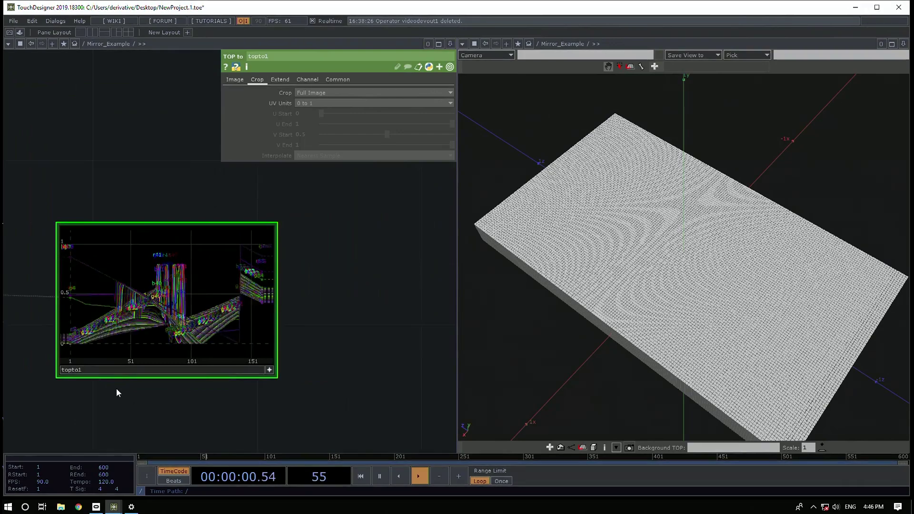
pyautogui.moveTo(128, 400); pyautogui.dragTo(213, 388)
pyautogui.scroll(-5, 254, 394)
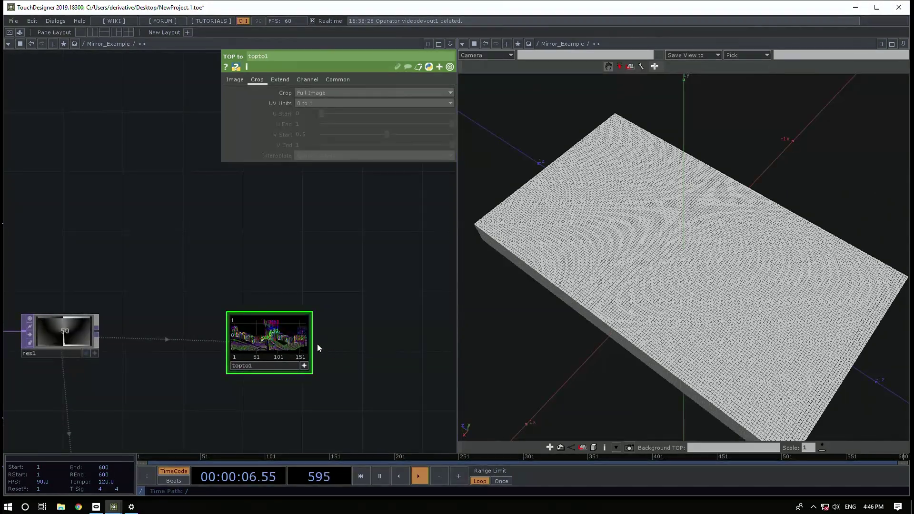
# Add a Shuffle CHOP fed by topto1 and set its Method to Sequence Channels by Name
pyautogui.moveTo(310, 342); pyautogui.dragTo(377, 340)
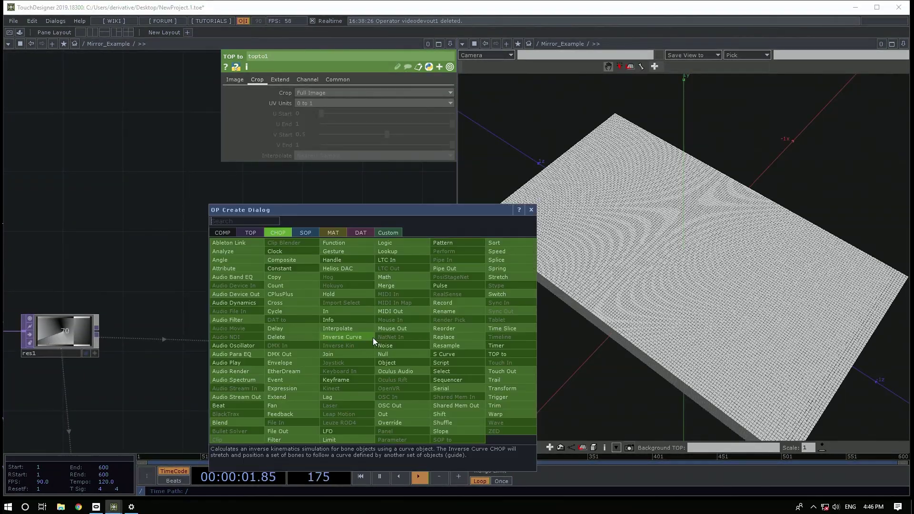
pyautogui.write('shu')
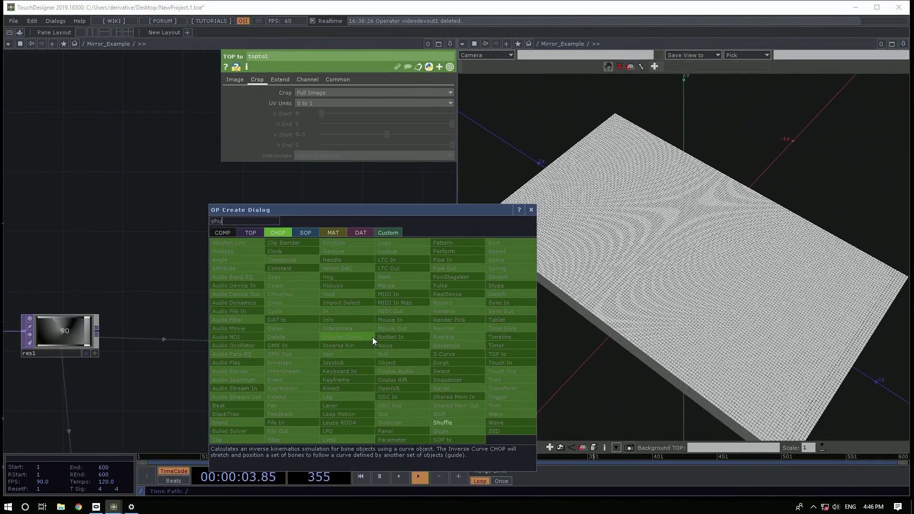
pyautogui.click(439, 423)
pyautogui.click(415, 349)
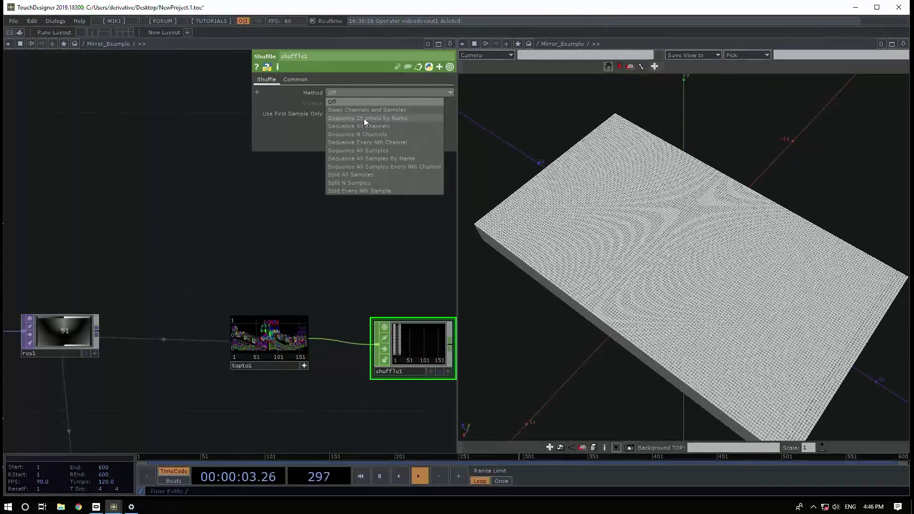
pyautogui.click(364, 119)
# Compare the channels and sample lengths of shuffle1 and sopto1 in their operator info
pyautogui.scroll(5, 241, 313)
pyautogui.middleClick(242, 317)
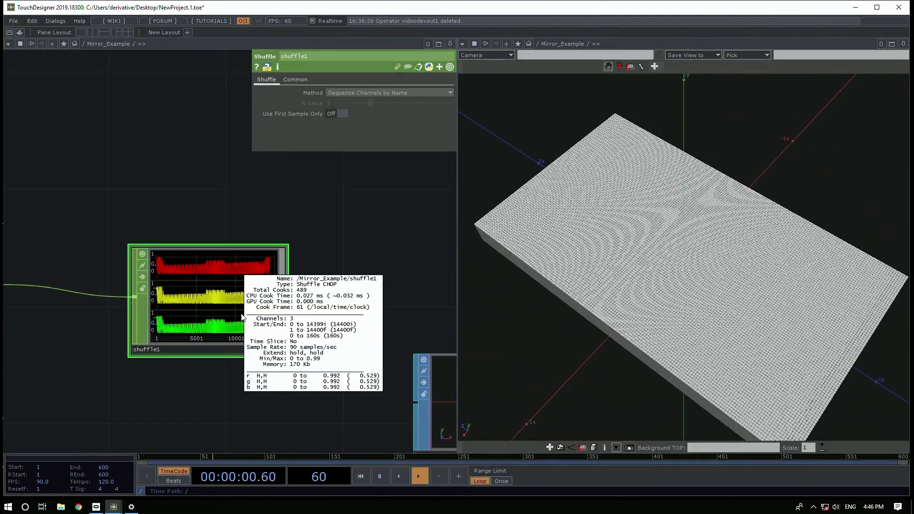
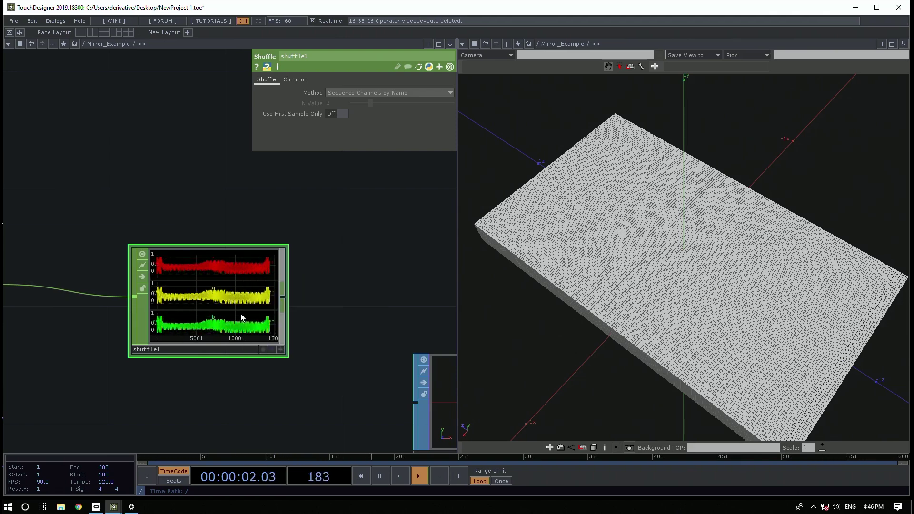
pyautogui.scroll(-5, 241, 315)
pyautogui.scroll(5, 344, 393)
pyautogui.middleClick(165, 356)
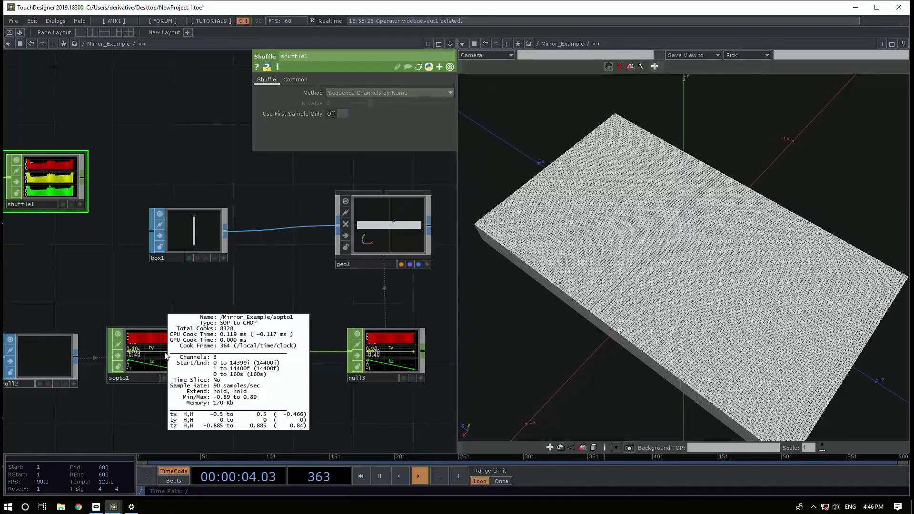
pyautogui.middleClick(53, 191)
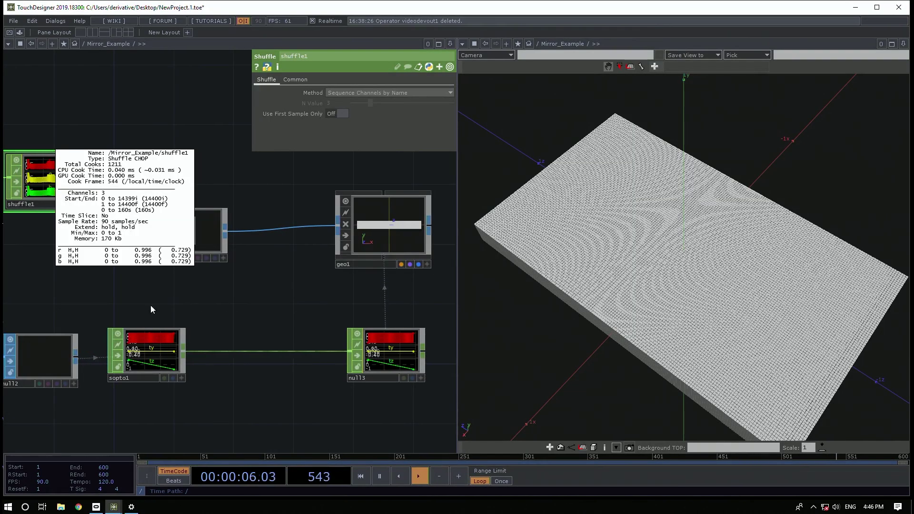
pyautogui.middleClick(153, 354)
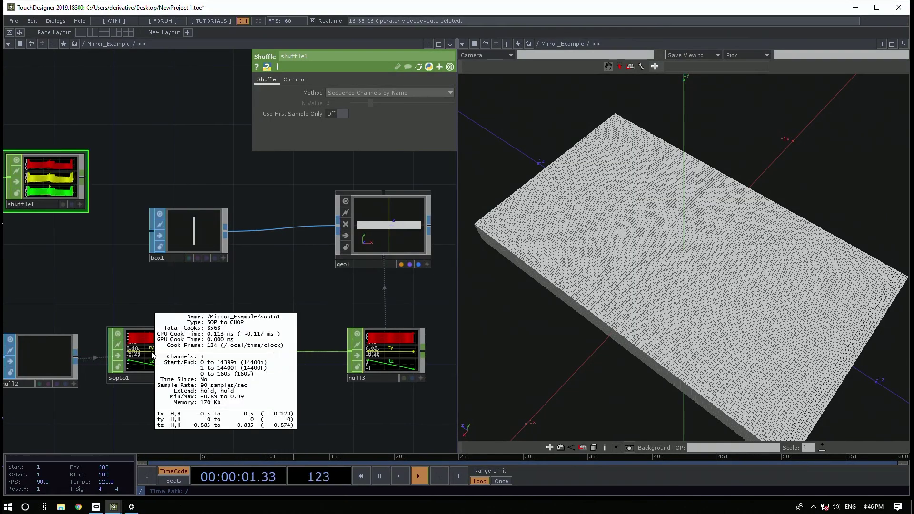
pyautogui.middleClick(53, 170)
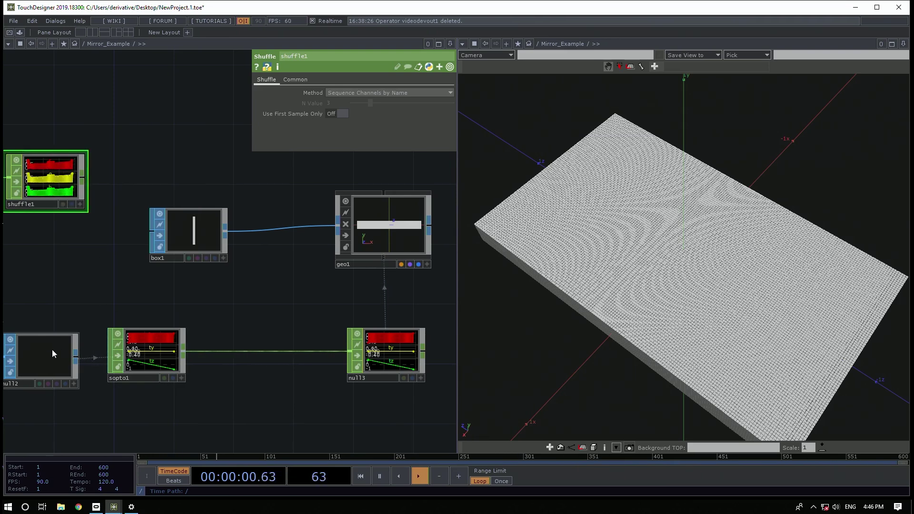
# Insert a Merge CHOP between sopto1 and null3 that also receives shuffle1's colour channels
pyautogui.moveTo(194, 275); pyautogui.dragTo(369, 293)
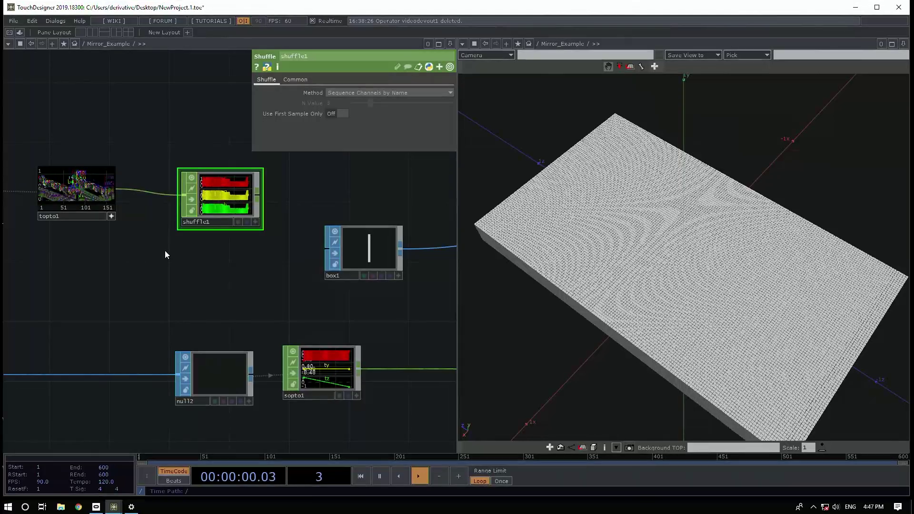
pyautogui.moveTo(220, 253); pyautogui.dragTo(159, 197)
pyautogui.moveTo(159, 139); pyautogui.dragTo(135, 132)
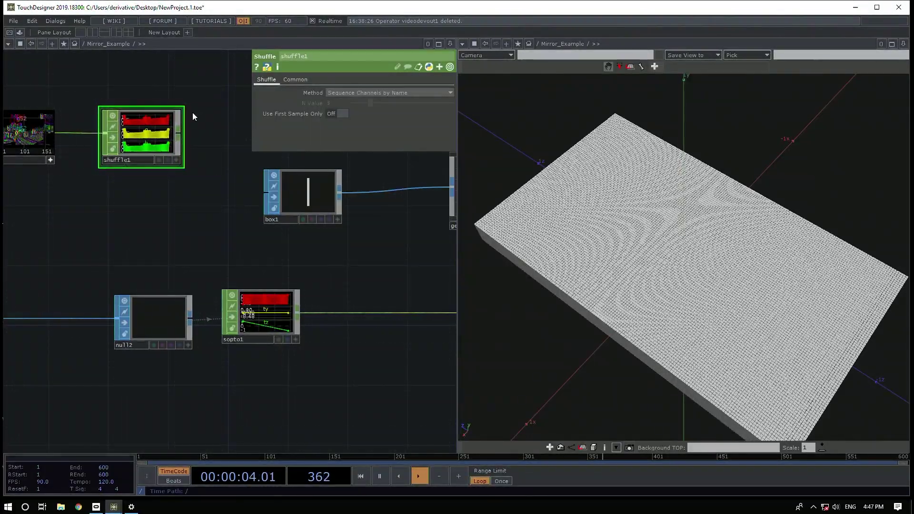
pyautogui.click(179, 133)
pyautogui.click(304, 288)
pyautogui.write('mer5')
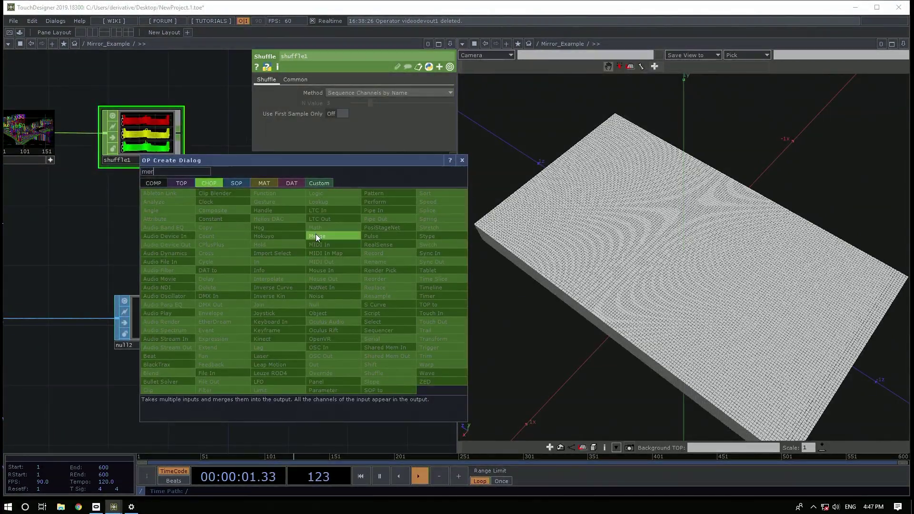
pyautogui.click(316, 235)
pyautogui.click(387, 311)
pyautogui.moveTo(298, 312); pyautogui.dragTo(351, 311)
pyautogui.moveTo(269, 388); pyautogui.dragTo(132, 400)
pyautogui.moveTo(286, 324); pyautogui.dragTo(326, 321)
pyautogui.moveTo(352, 366); pyautogui.dragTo(239, 405)
# Set geo1's instance colour R, G and B to the channels r, g and b
pyautogui.click(243, 242)
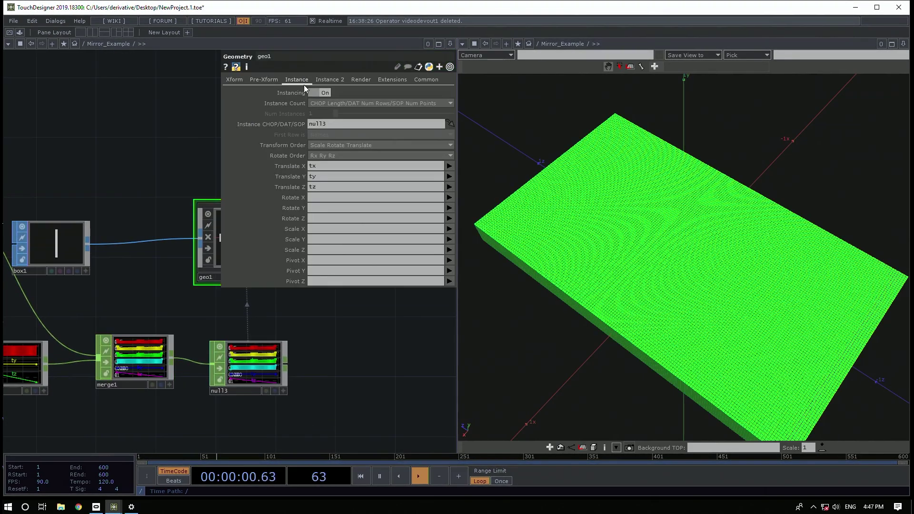
pyautogui.click(337, 85)
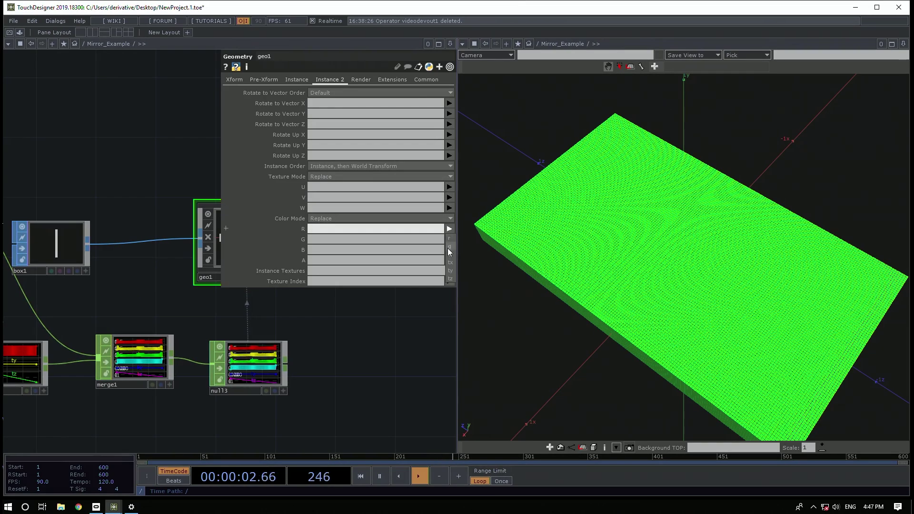
pyautogui.click(451, 239)
pyautogui.click(449, 238)
pyautogui.click(450, 257)
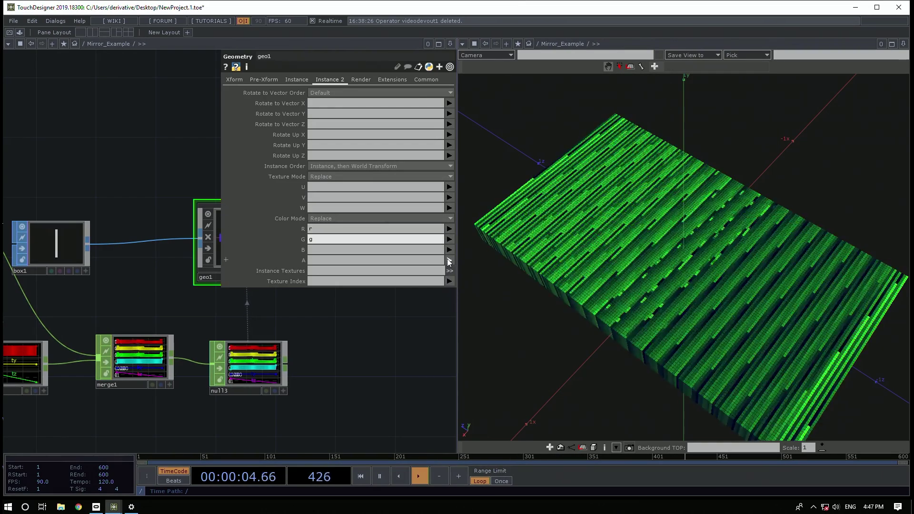
pyautogui.click(449, 249)
pyautogui.click(450, 267)
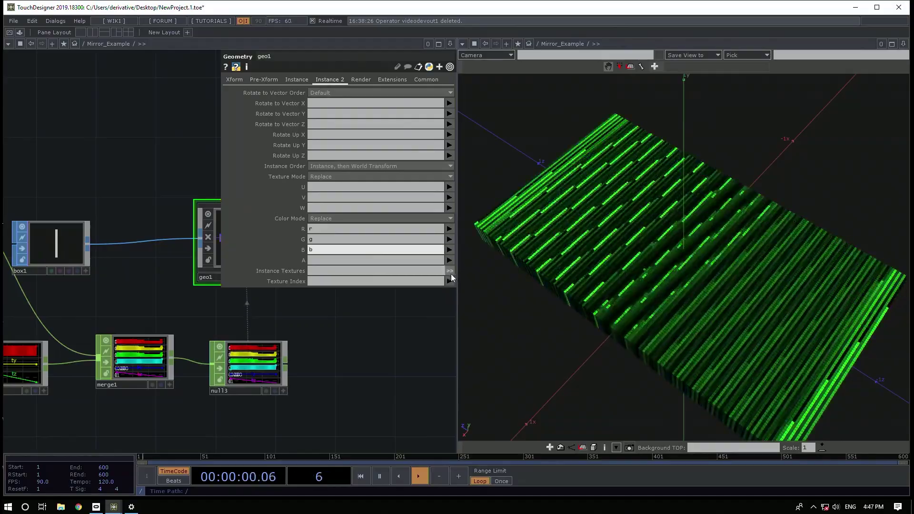
# Examine the coloured instances in the 3D view and the network around res1, topto1 and shuffle1
pyautogui.moveTo(638, 271); pyautogui.dragTo(669, 301)
pyautogui.scroll(-2, 669, 301)
pyautogui.moveTo(576, 262); pyautogui.dragTo(676, 267)
pyautogui.moveTo(269, 409); pyautogui.dragTo(495, 383)
pyautogui.moveTo(126, 290); pyautogui.dragTo(132, 336)
pyautogui.press('p')
pyautogui.moveTo(99, 293); pyautogui.dragTo(331, 315)
pyautogui.scroll(-2, 330, 315)
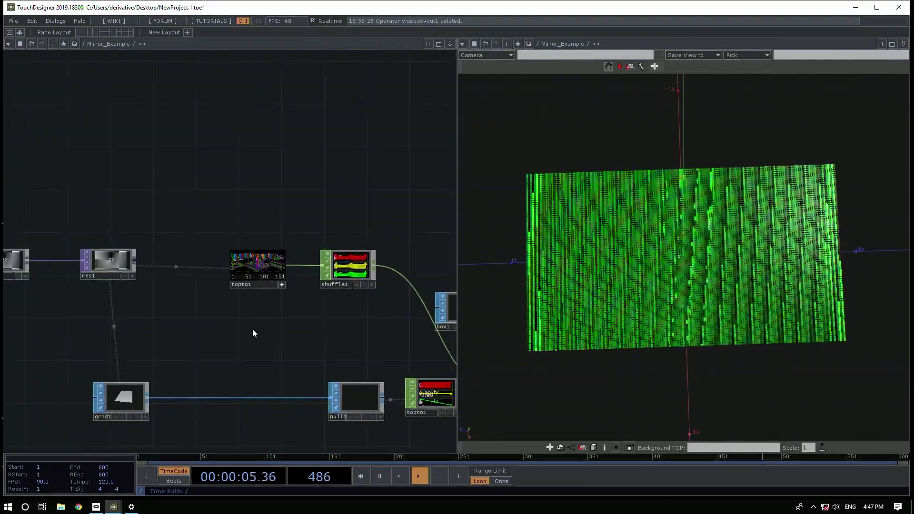
pyautogui.moveTo(167, 306); pyautogui.dragTo(216, 313)
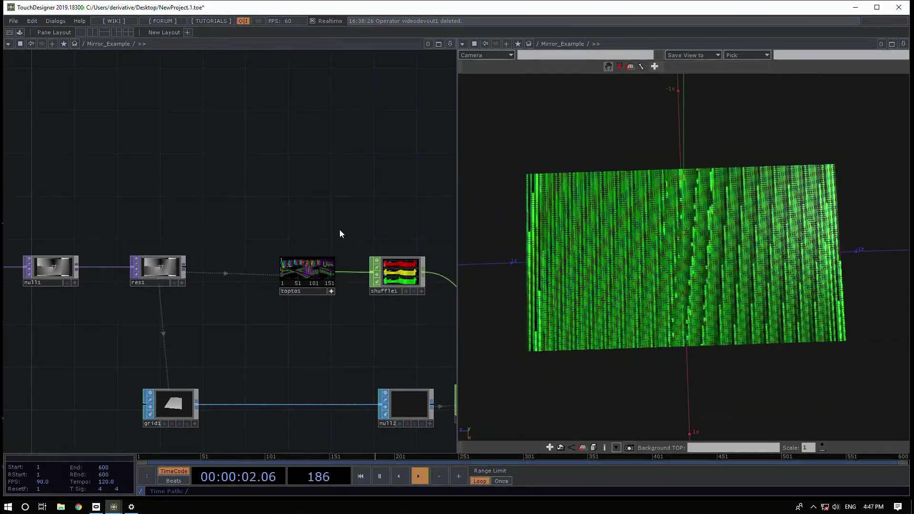
pyautogui.scroll(2, 316, 295)
pyautogui.scroll(1, 315, 295)
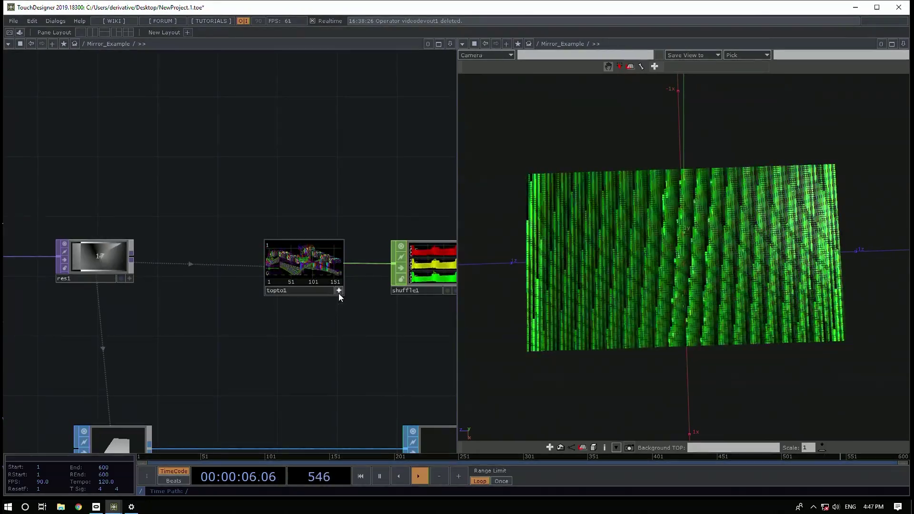
# Review topto1's Image parameters and trace its chain through shuffle1 and merge1 to geo1
pyautogui.click(312, 273)
pyautogui.press('p')
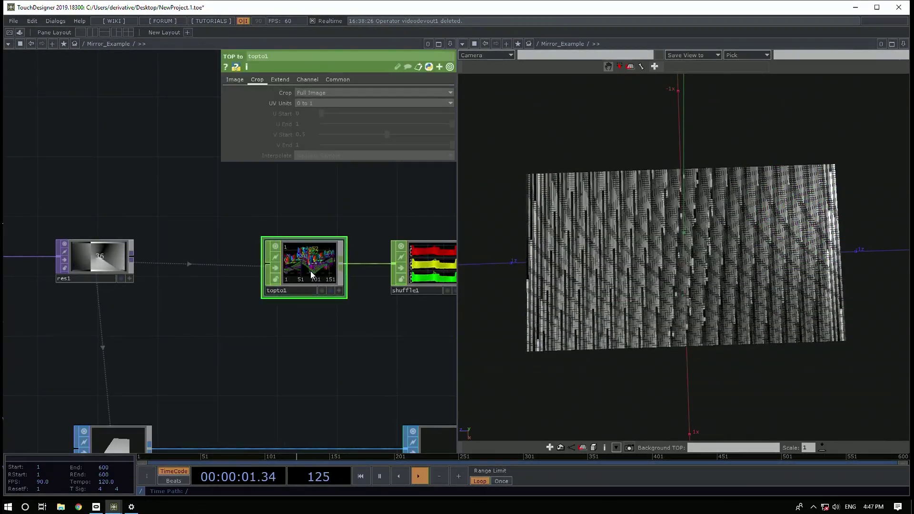
pyautogui.click(236, 80)
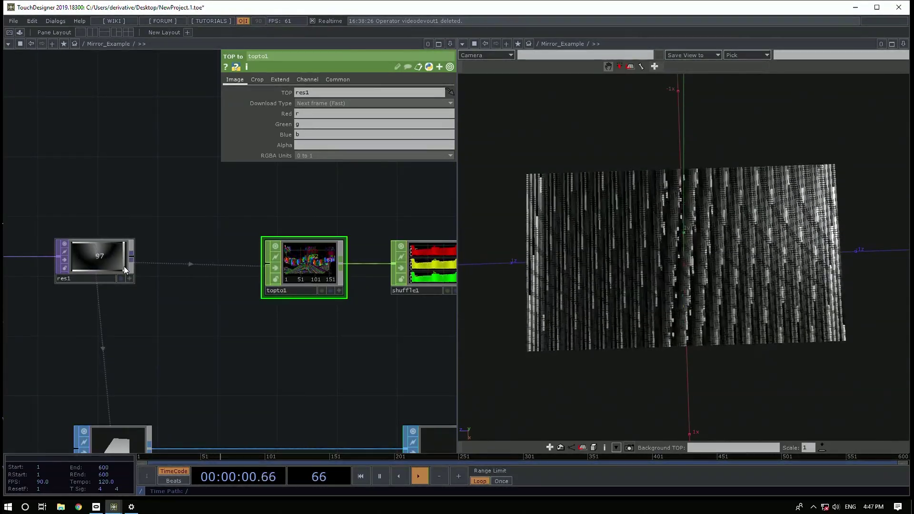
pyautogui.moveTo(292, 332); pyautogui.dragTo(211, 305)
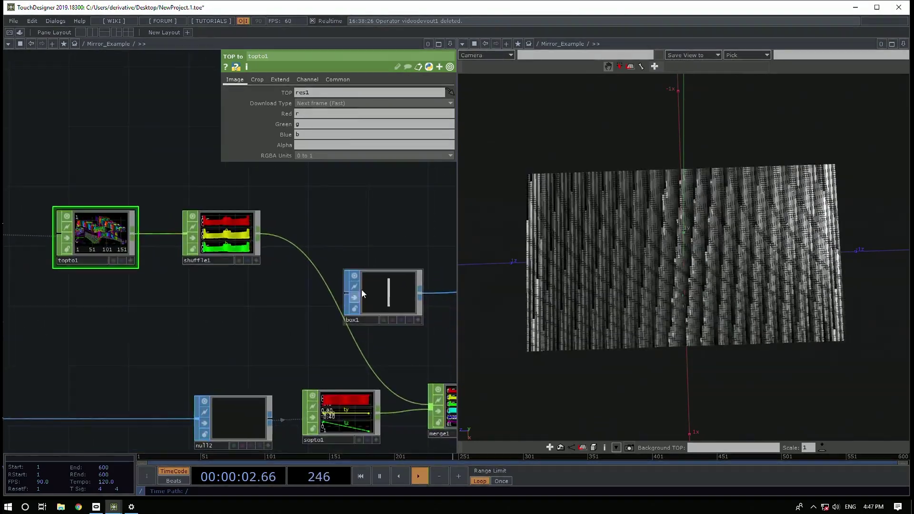
pyautogui.moveTo(377, 223); pyautogui.dragTo(250, 235)
pyautogui.moveTo(276, 312); pyautogui.dragTo(360, 293)
pyautogui.moveTo(265, 242); pyautogui.dragTo(346, 241)
pyautogui.scroll(-4, 283, 238)
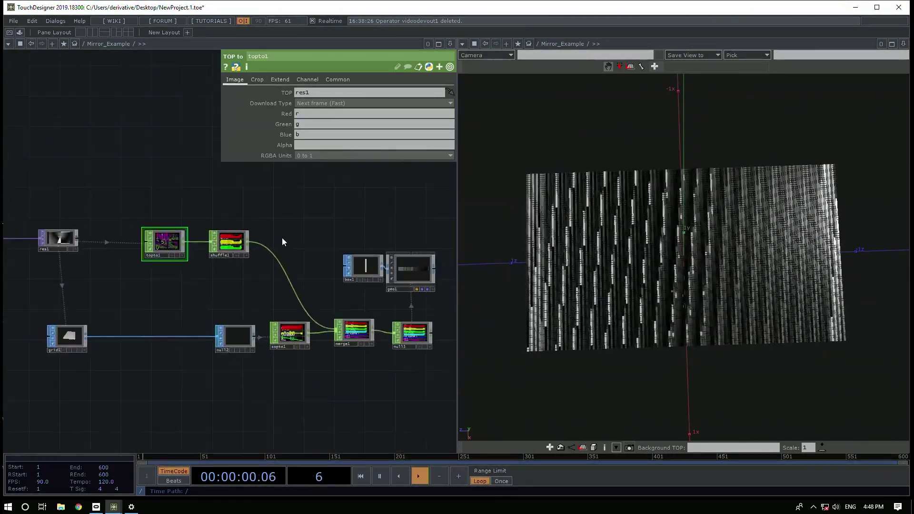
pyautogui.scroll(6, 226, 244)
pyautogui.moveTo(195, 317); pyautogui.dragTo(354, 316)
pyautogui.scroll(-3, 361, 318)
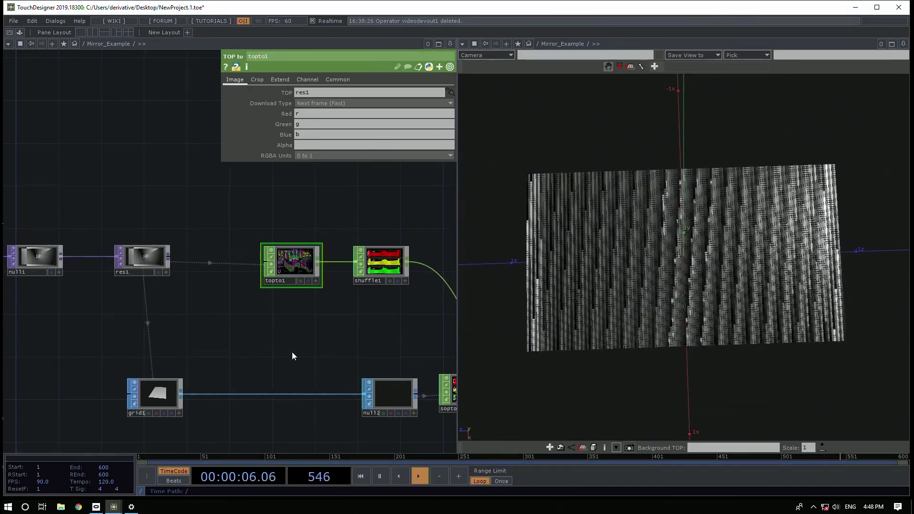
# Review grid1's parameters and follow its chain through null2 and sopto1 to geo1
pyautogui.moveTo(274, 364); pyautogui.dragTo(252, 353)
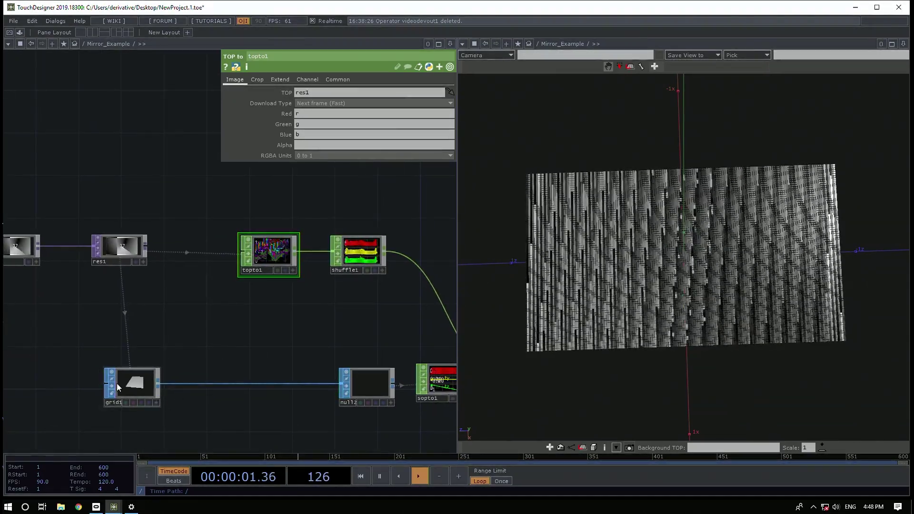
pyautogui.click(146, 381)
pyautogui.moveTo(243, 332); pyautogui.dragTo(151, 347)
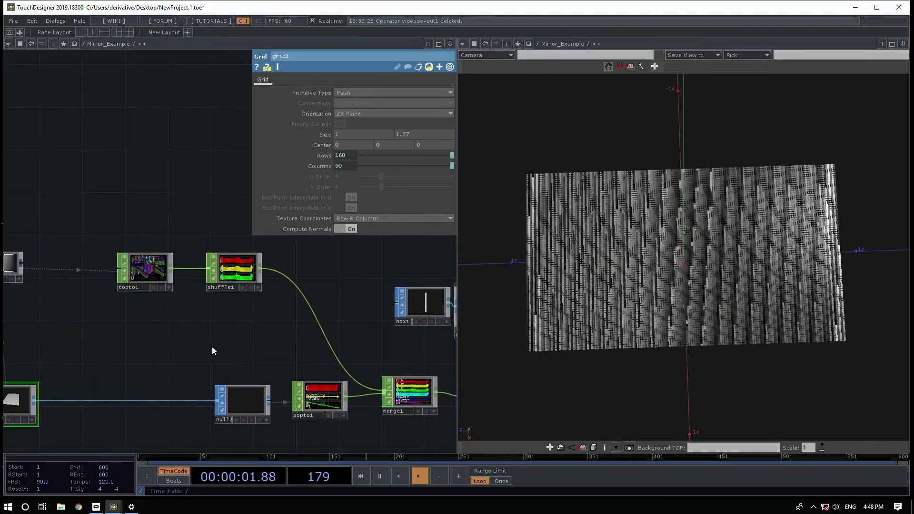
pyautogui.moveTo(212, 346); pyautogui.dragTo(118, 341)
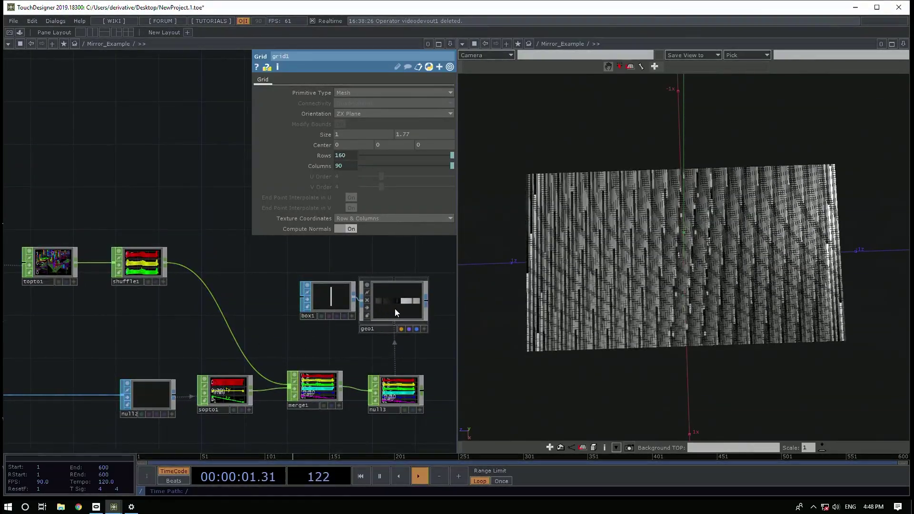
# Clear the R, G and B instance colour channels on geo1
pyautogui.click(384, 308)
pyautogui.click(313, 239)
pyautogui.press('BackSpace')
pyautogui.click(320, 251)
pyautogui.press('BackSpace')
pyautogui.click(154, 209)
pyautogui.moveTo(149, 206); pyautogui.dragTo(158, 209)
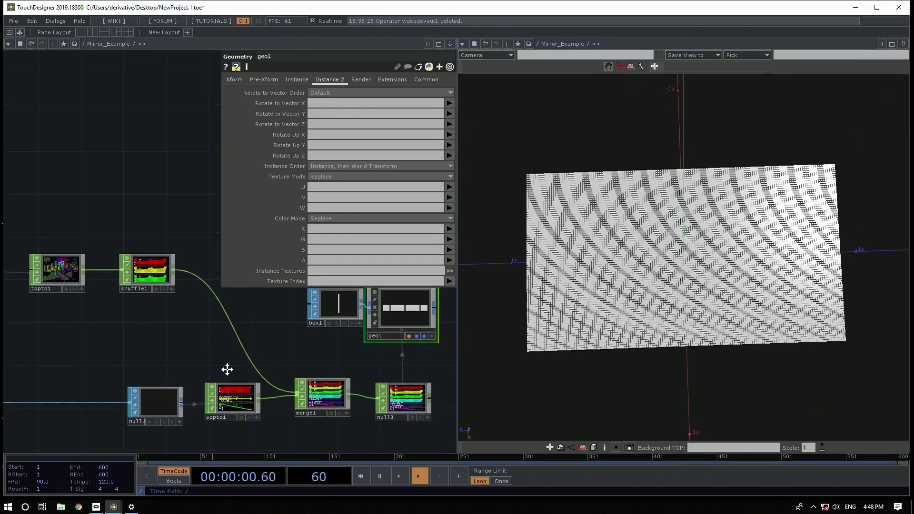
# Create a Constant MAT above geo1 and assign it as geo1's material
pyautogui.moveTo(251, 340); pyautogui.dragTo(168, 441)
pyautogui.press('Tab')
pyautogui.write('p')
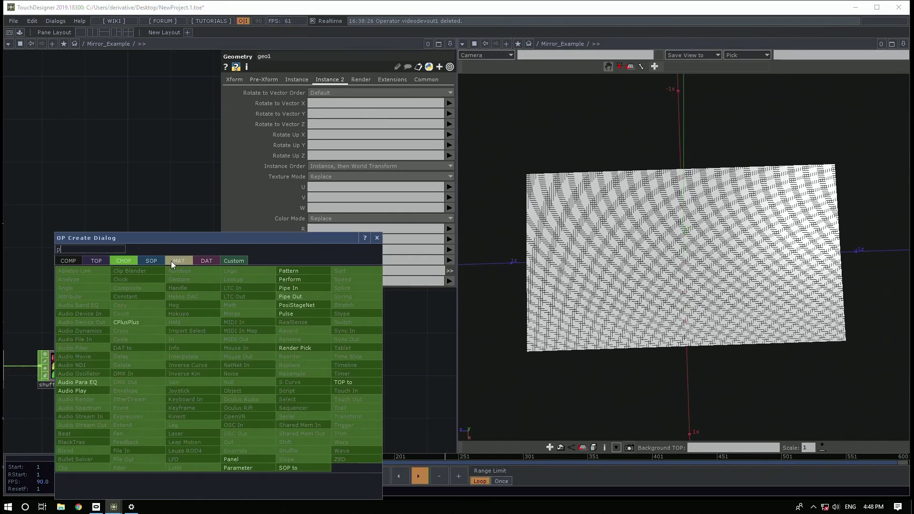
pyautogui.press('BackSpace')
pyautogui.write('co')
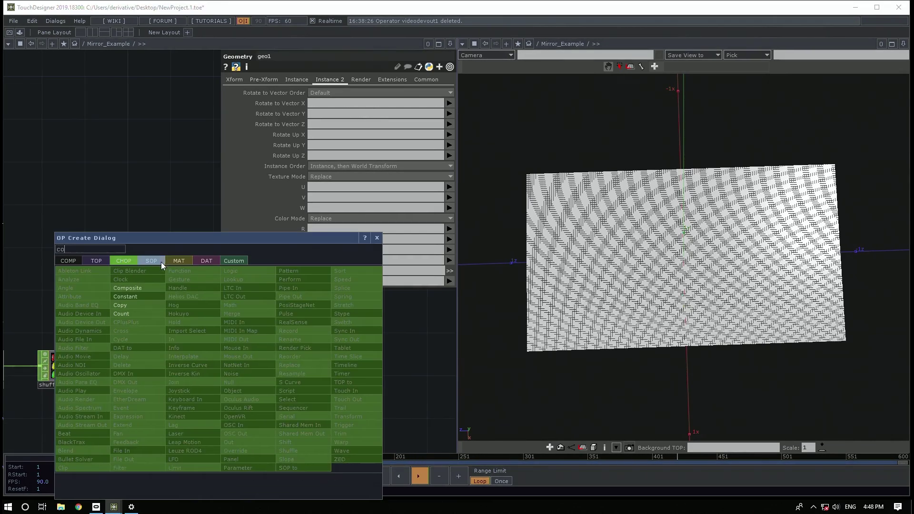
pyautogui.click(178, 260)
pyautogui.click(93, 271)
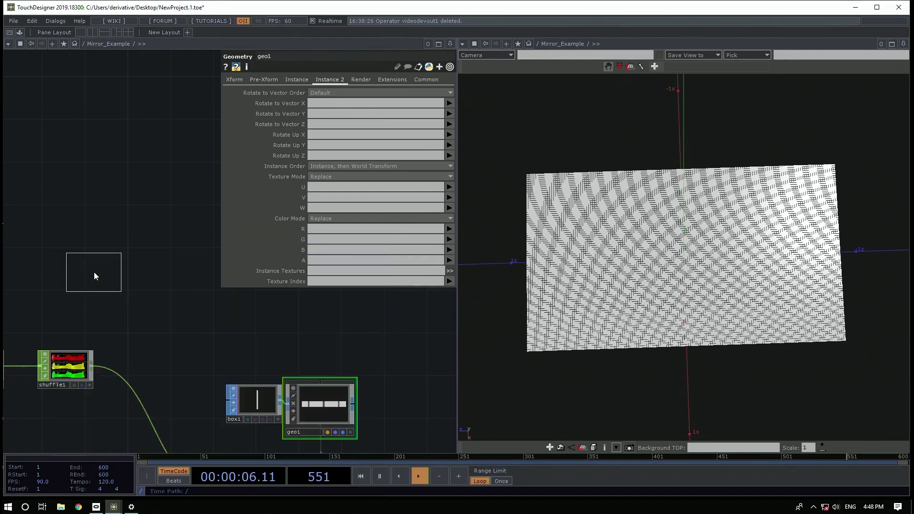
pyautogui.click(318, 328)
pyautogui.moveTo(322, 332); pyautogui.dragTo(322, 396)
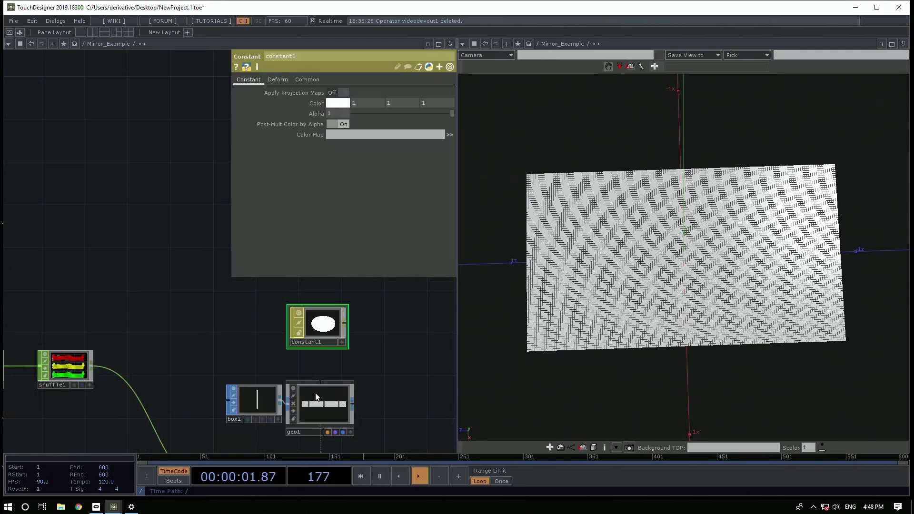
pyautogui.click(320, 394)
# Set res1 as constant1's Color Map and check the textured instances in the 3D view
pyautogui.moveTo(236, 312); pyautogui.dragTo(320, 252)
pyautogui.scroll(-5, 151, 344)
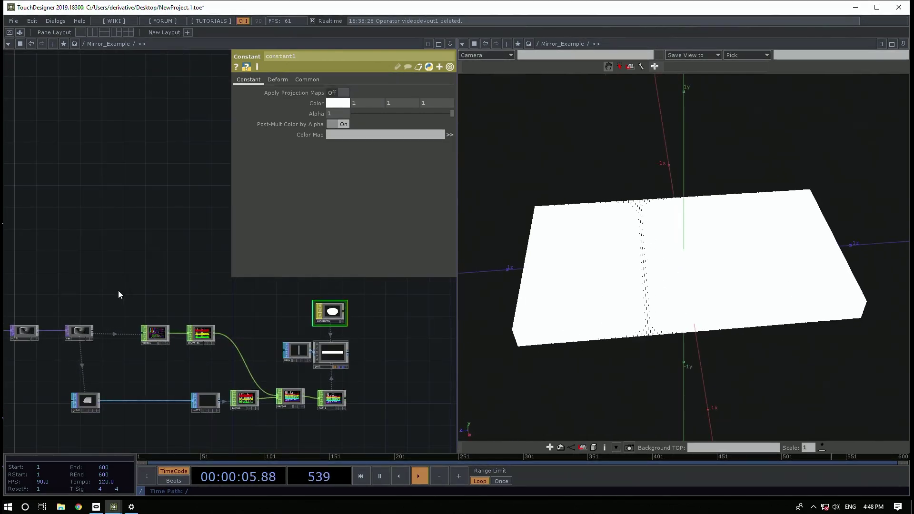
pyautogui.moveTo(118, 290); pyautogui.dragTo(154, 284)
pyautogui.moveTo(360, 311); pyautogui.dragTo(366, 309)
pyautogui.moveTo(667, 281); pyautogui.dragTo(616, 299)
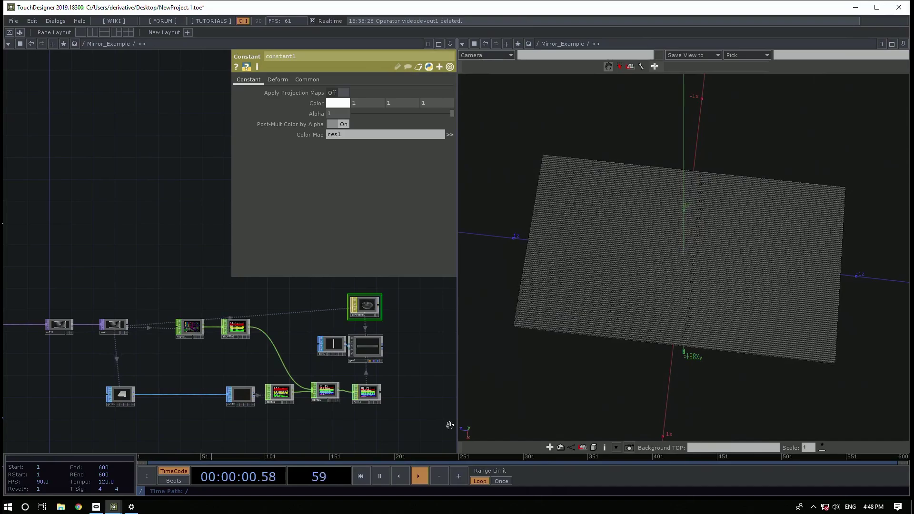
# Open grid1's parameters
pyautogui.scroll(3, 119, 400)
pyautogui.click(126, 386)
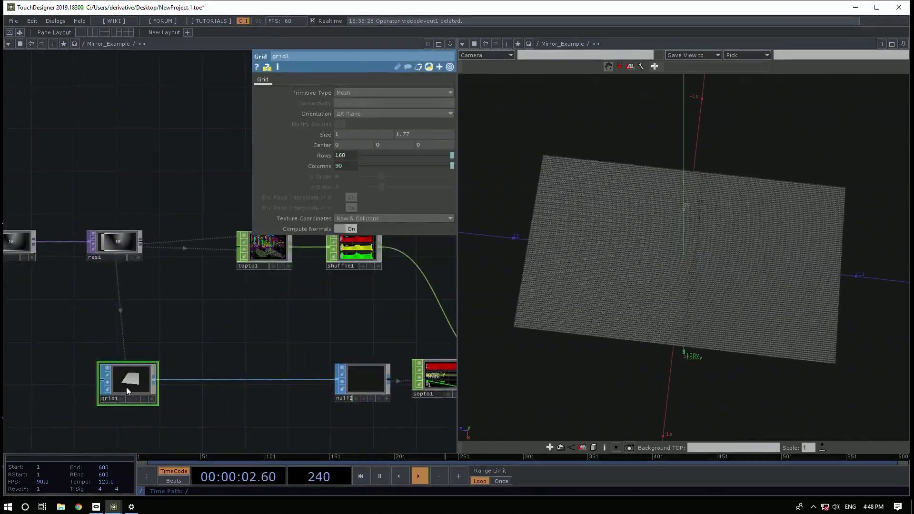
# Inspect grid1's attribute information and check which channels geo1 offers for its instance texture U
pyautogui.middleClick(128, 391)
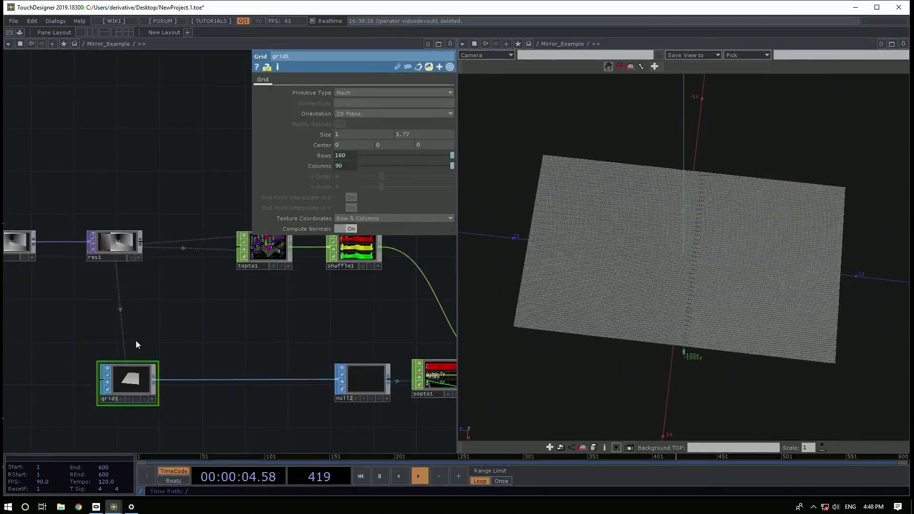
pyautogui.moveTo(186, 309)
pyautogui.mouseDown()
pyautogui.moveTo(172, 323)
pyautogui.moveTo(176, 343)
pyautogui.moveTo(185, 308)
pyautogui.mouseUp()
pyautogui.middleClick(123, 360)
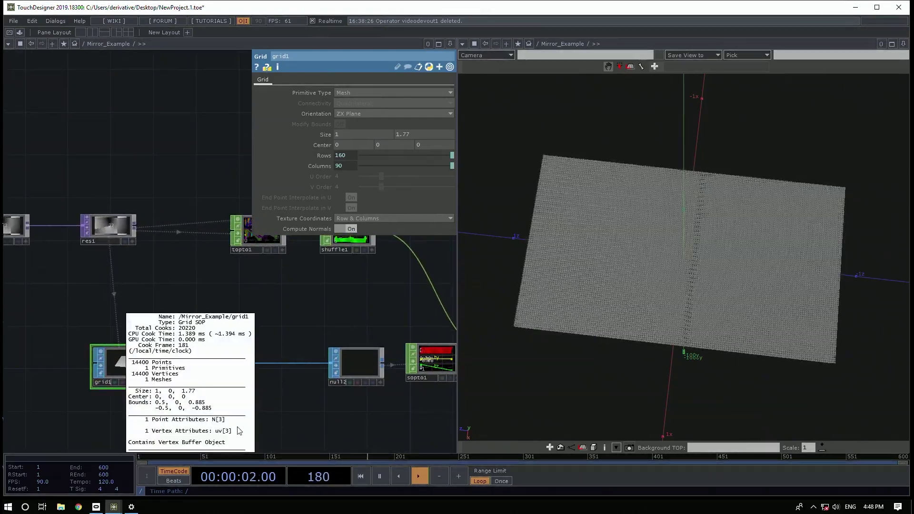
pyautogui.moveTo(353, 332); pyautogui.dragTo(249, 364)
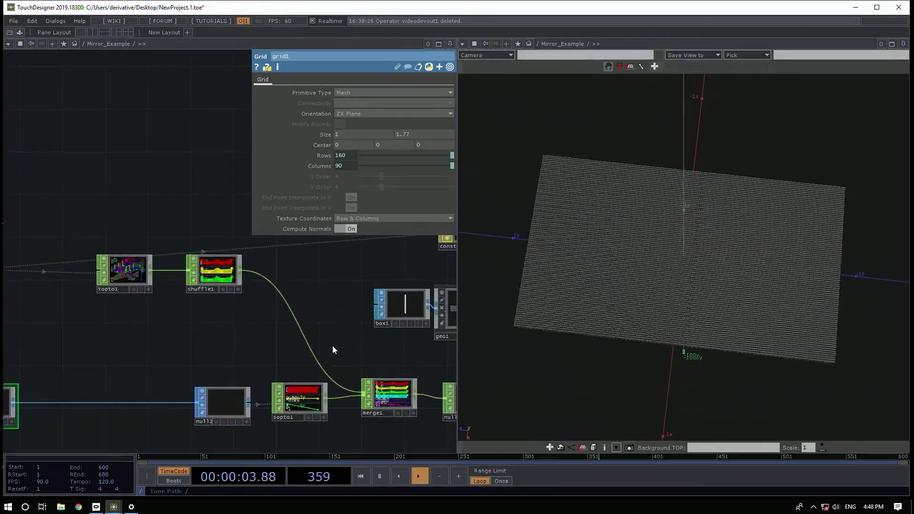
pyautogui.moveTo(414, 325); pyautogui.dragTo(326, 342)
pyautogui.click(381, 325)
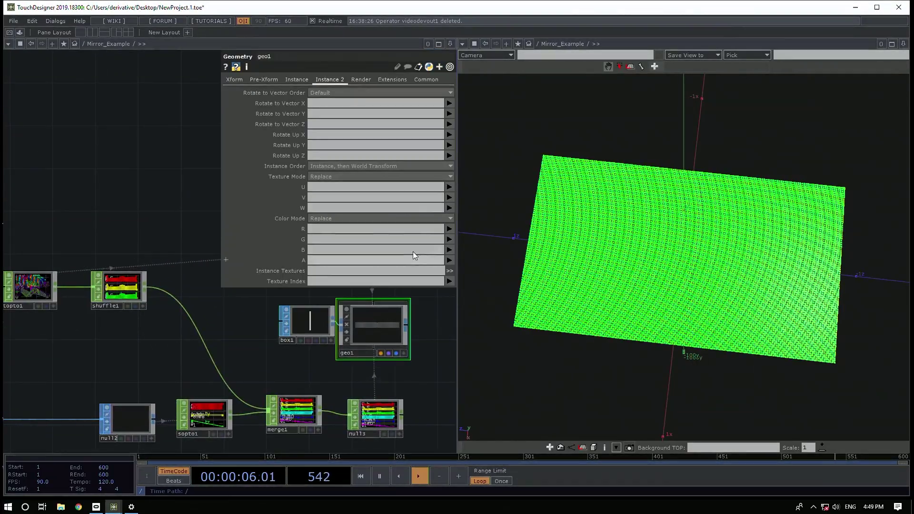
pyautogui.click(449, 187)
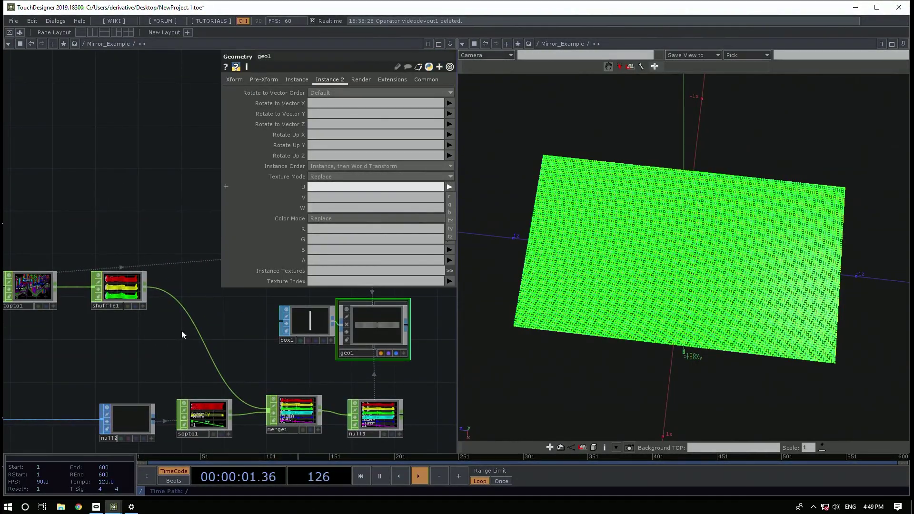
# Turn on Texture UV in the sopto1 SOP to CHOP operator
pyautogui.moveTo(177, 372); pyautogui.dragTo(192, 317)
pyautogui.click(216, 363)
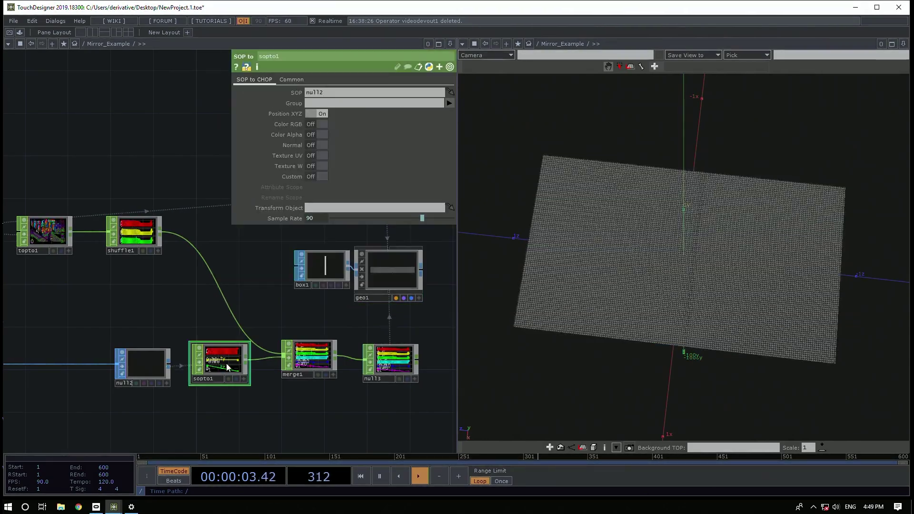
pyautogui.click(318, 155)
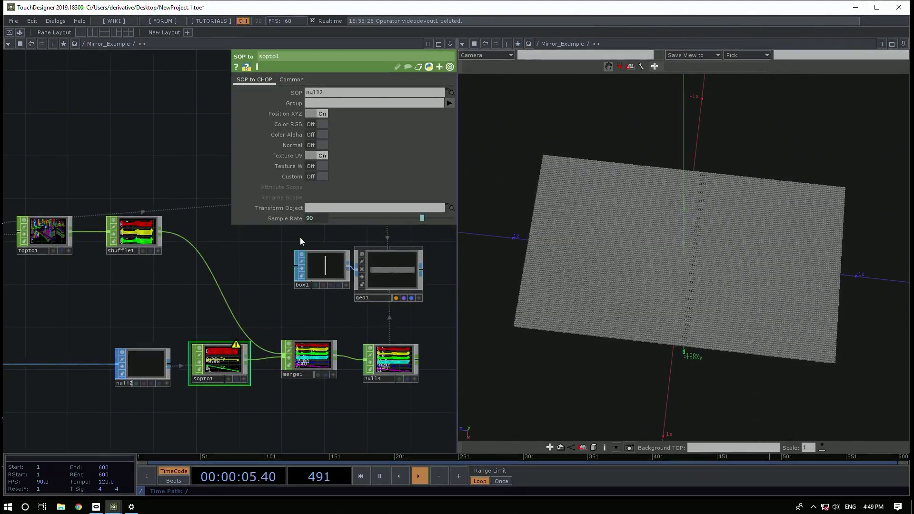
# Recheck geo1's channel choices for texture U and inspect the operator information of grid1, null2 and sopto1
pyautogui.click(389, 269)
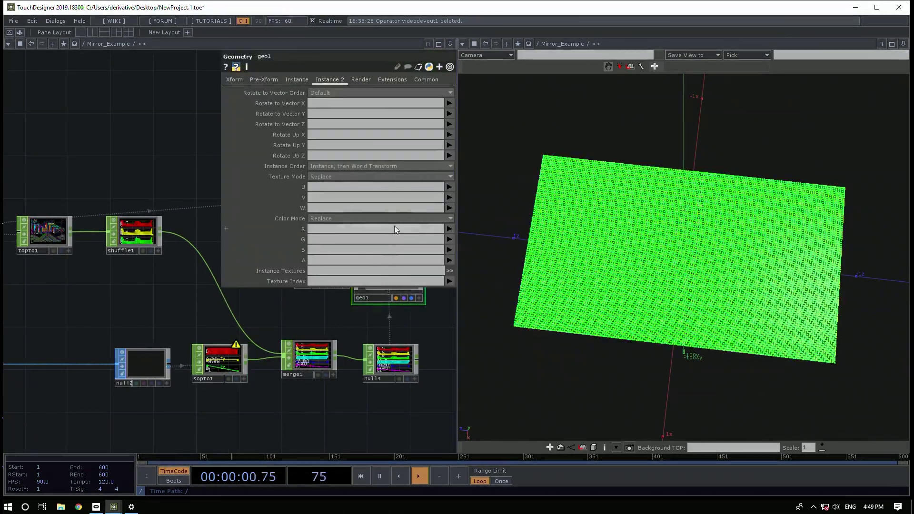
pyautogui.click(449, 187)
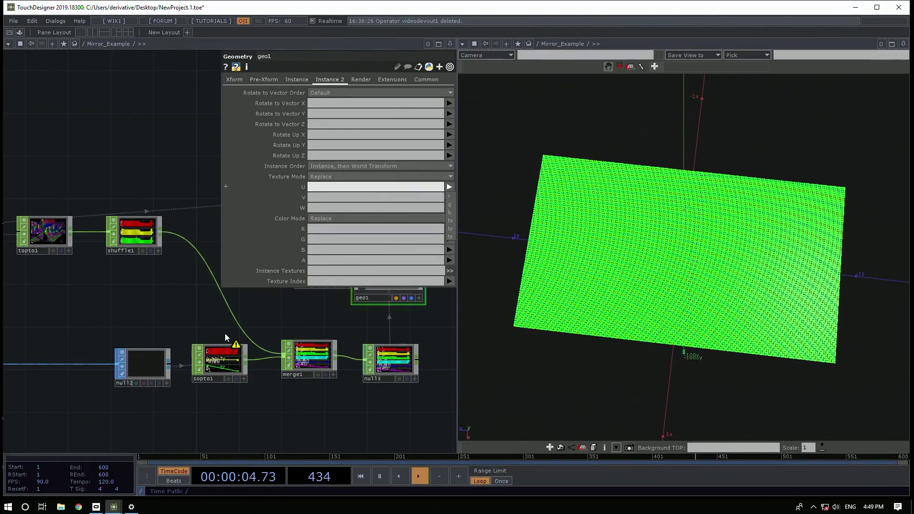
pyautogui.moveTo(144, 324); pyautogui.dragTo(273, 372)
pyautogui.middleClick(162, 384)
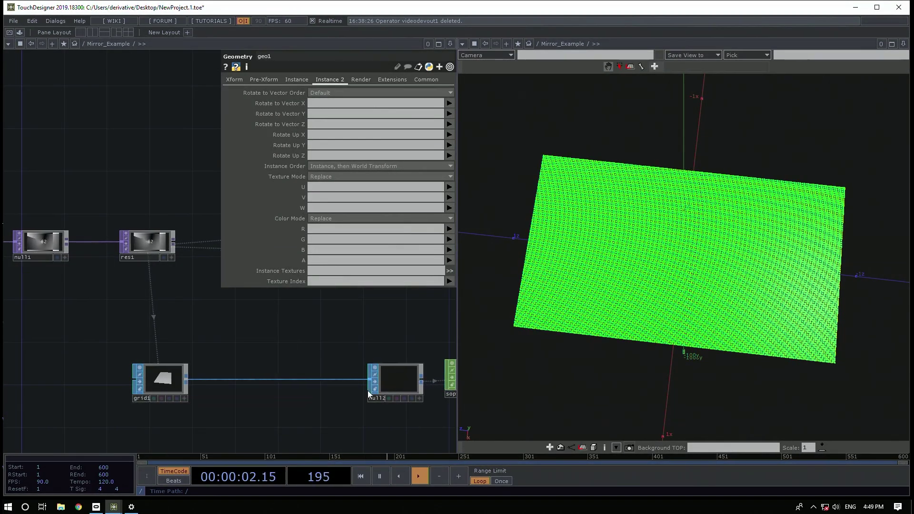
pyautogui.middleClick(402, 383)
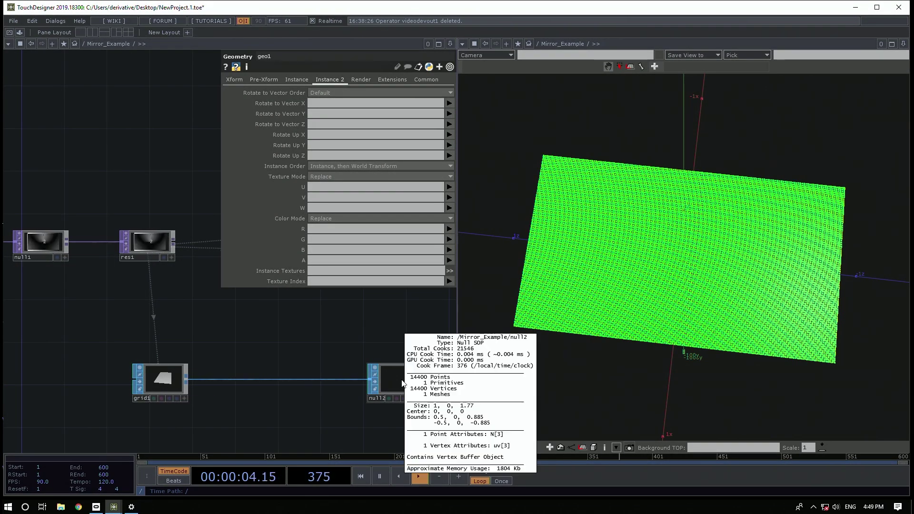
pyautogui.moveTo(347, 358); pyautogui.dragTo(253, 356)
pyautogui.middleClick(402, 377)
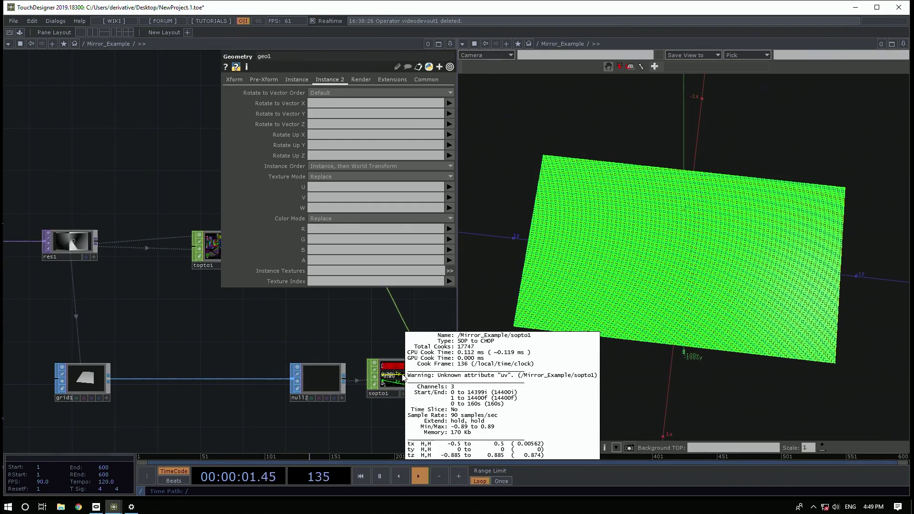
# Insert a Point SOP between grid1 and null2
pyautogui.rightClick(110, 378)
pyautogui.write('point')
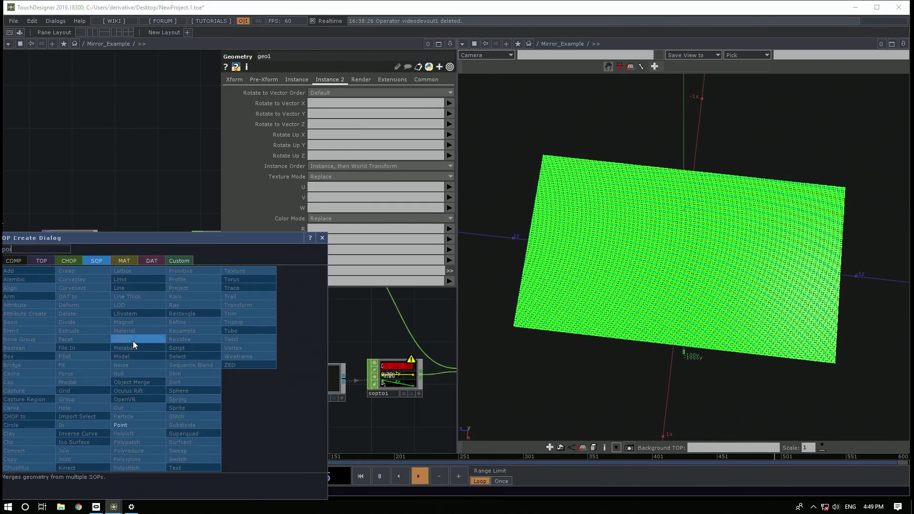
pyautogui.click(127, 423)
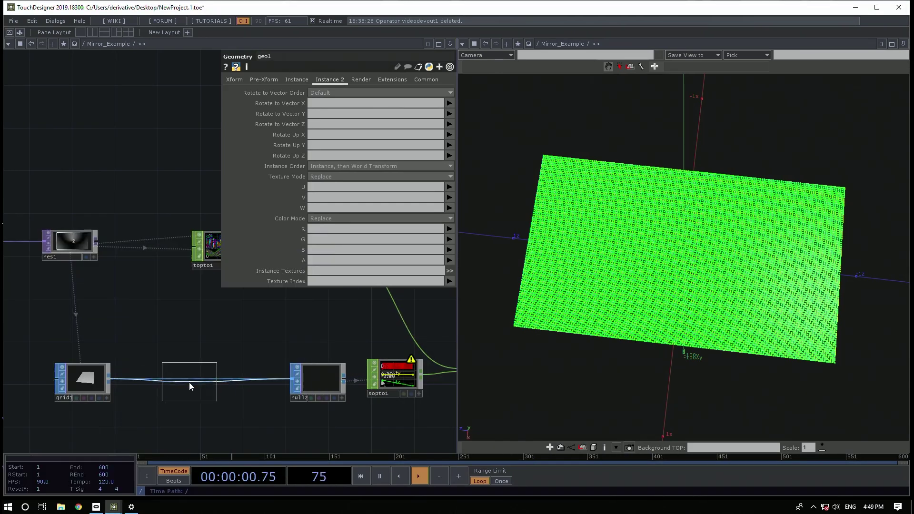
pyautogui.click(190, 382)
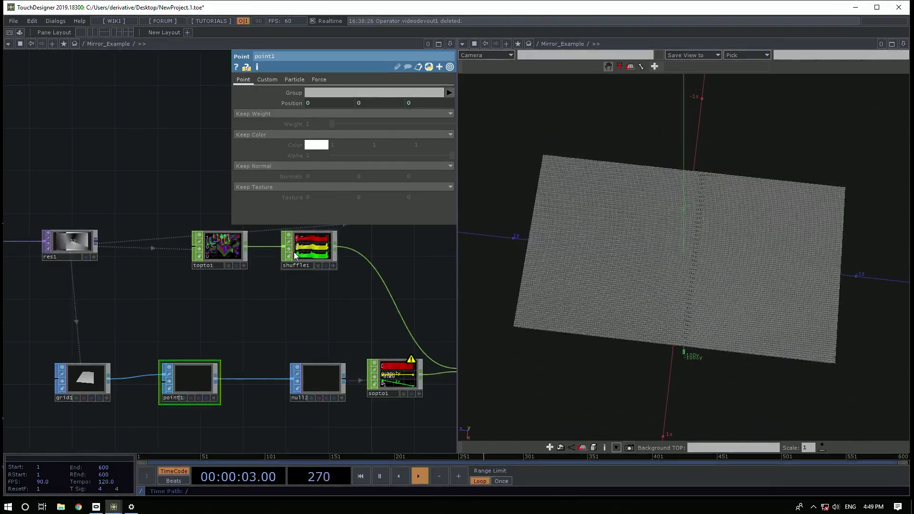
# Set point1 to Add Normal, expand the normal components and switch its expression language from Python to Tscript
pyautogui.click(278, 166)
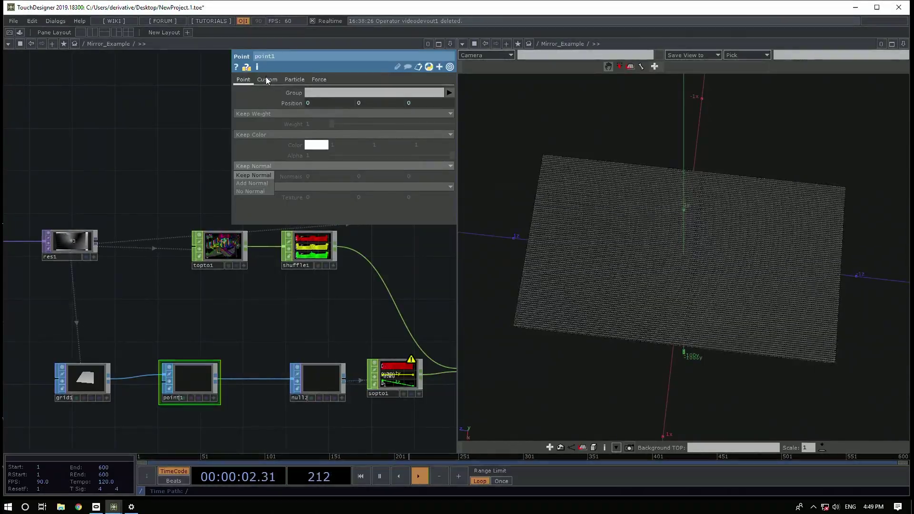
pyautogui.click(262, 165)
pyautogui.click(252, 183)
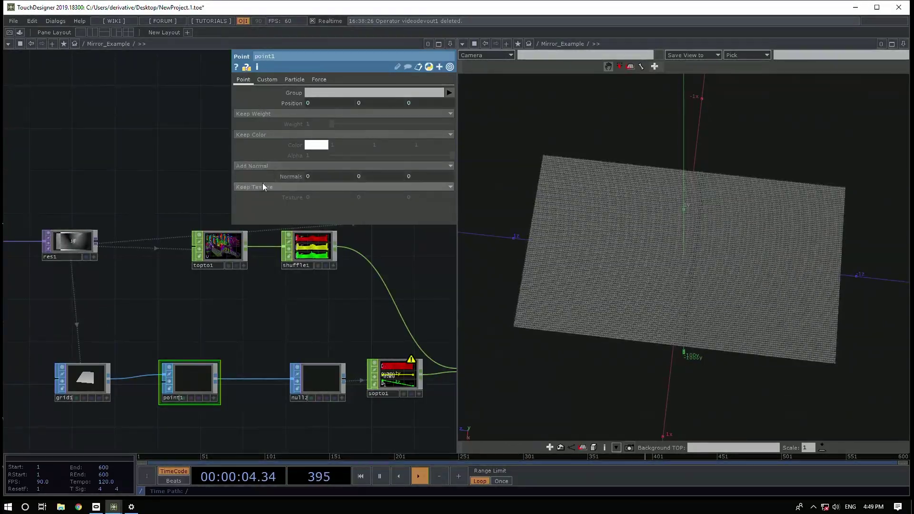
pyautogui.click(326, 178)
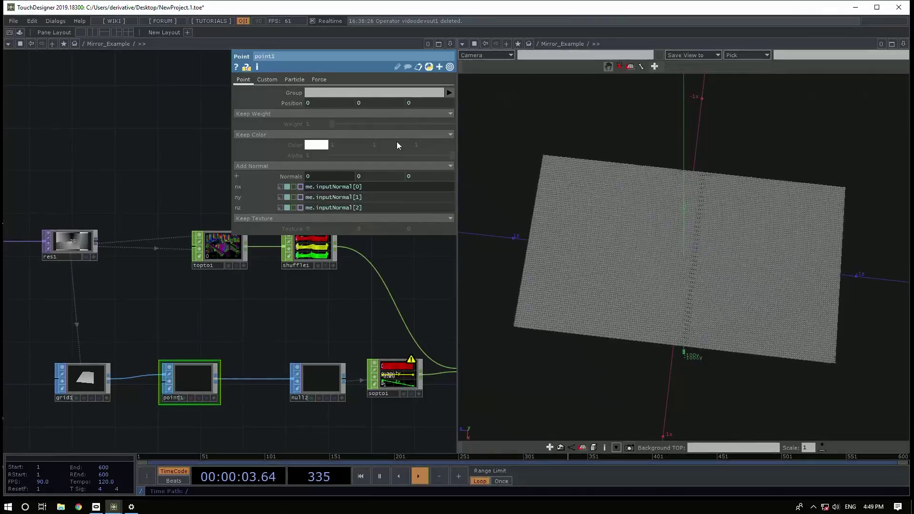
pyautogui.click(429, 67)
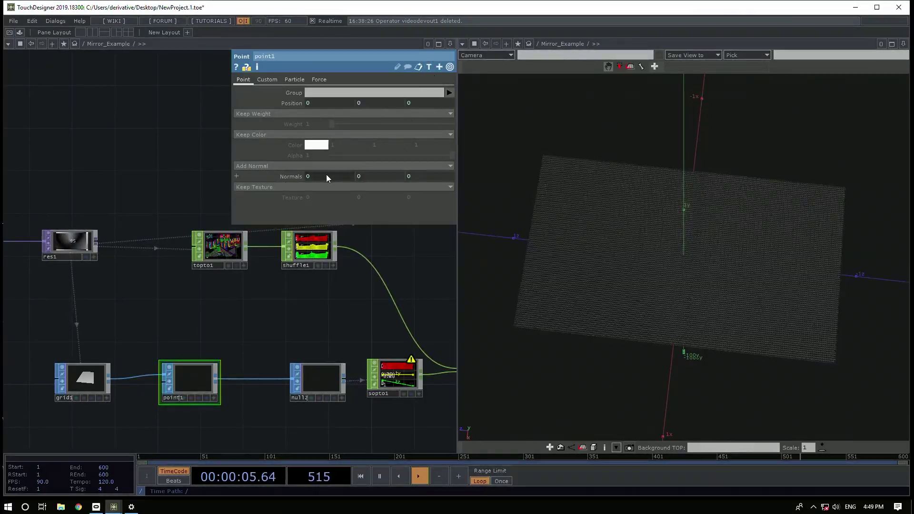
# Try $UV.x as the nx normal expression in point1 and restore it to $NX
pyautogui.write('$')
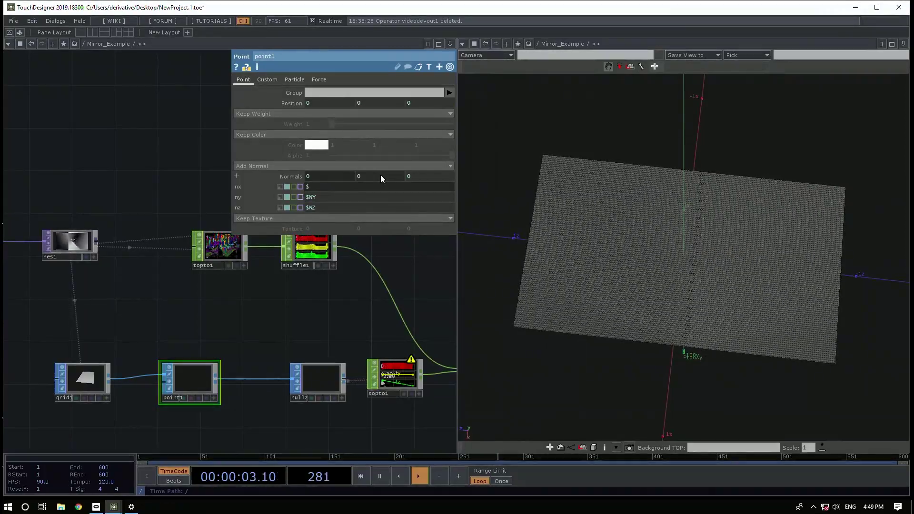
pyautogui.write('UV')
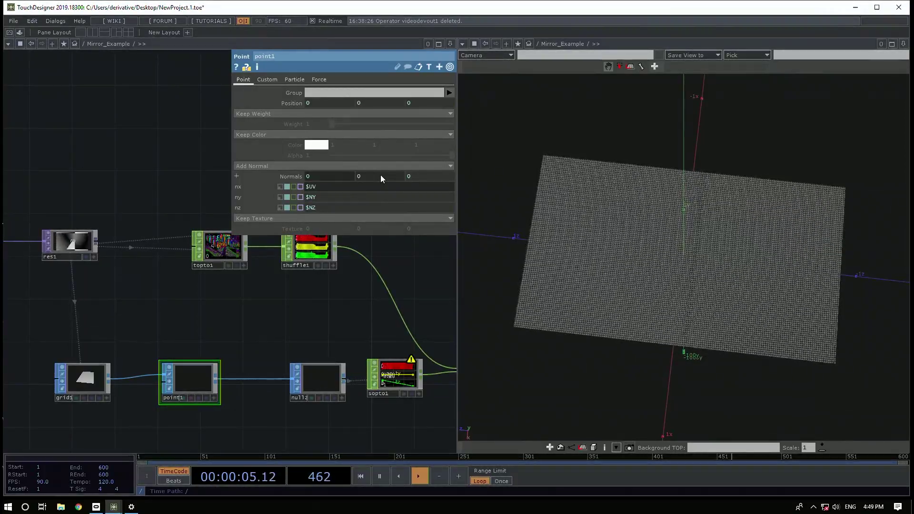
pyautogui.write('.x')
pyautogui.press('BackSpace')
pyautogui.press('BackSpace')
pyautogui.press('BackSpace')
pyautogui.press('BackSpace')
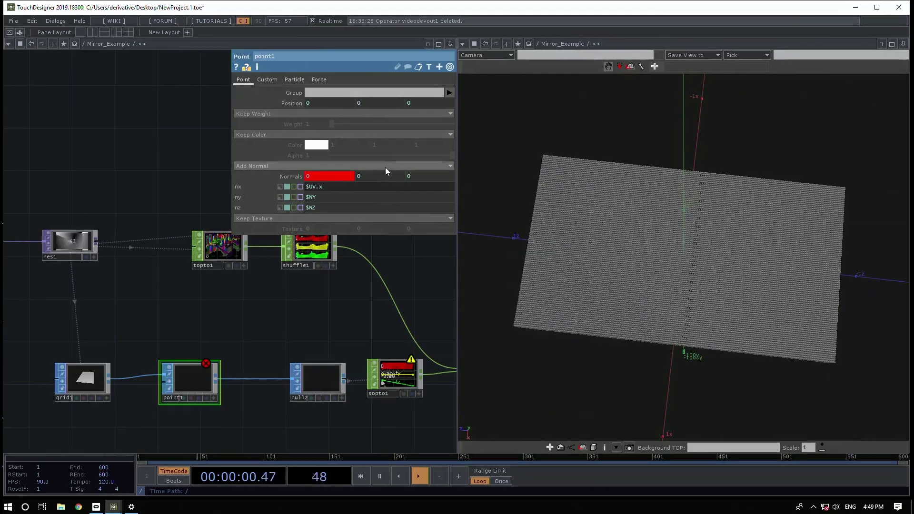
pyautogui.press('BackSpace')
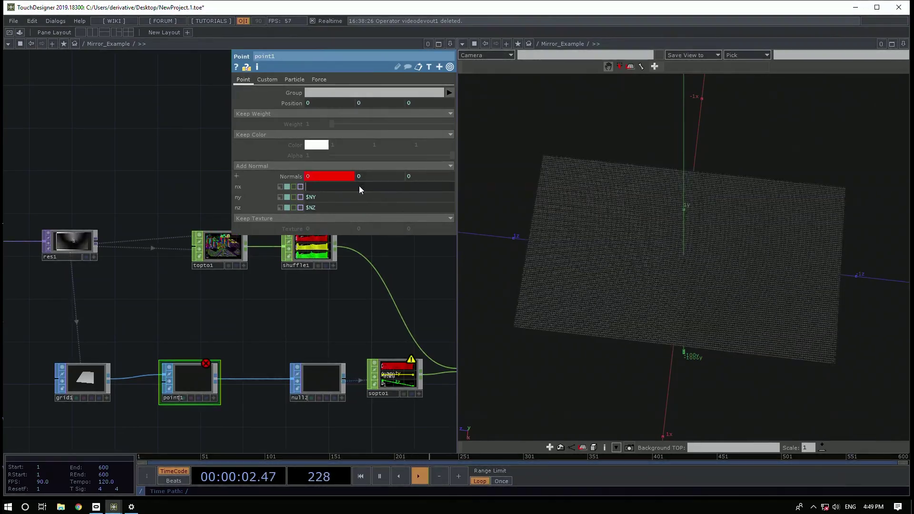
pyautogui.write('$')
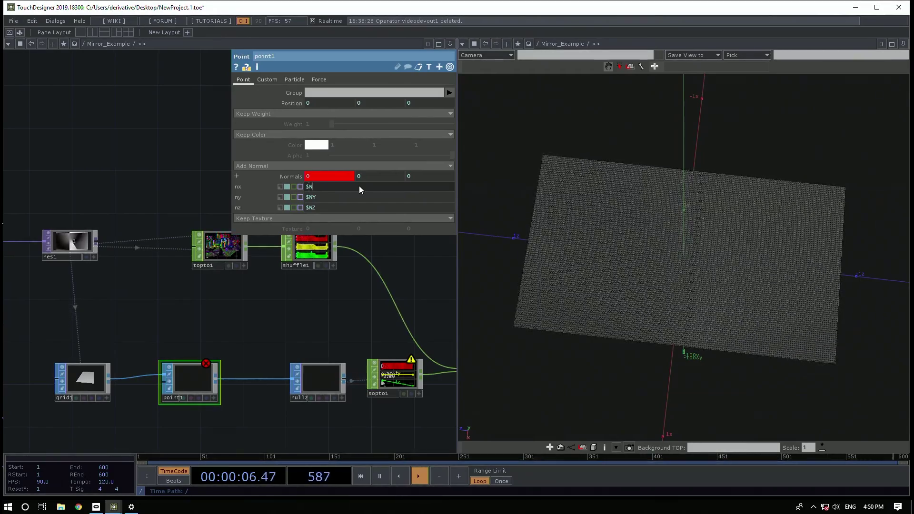
pyautogui.write('NX')
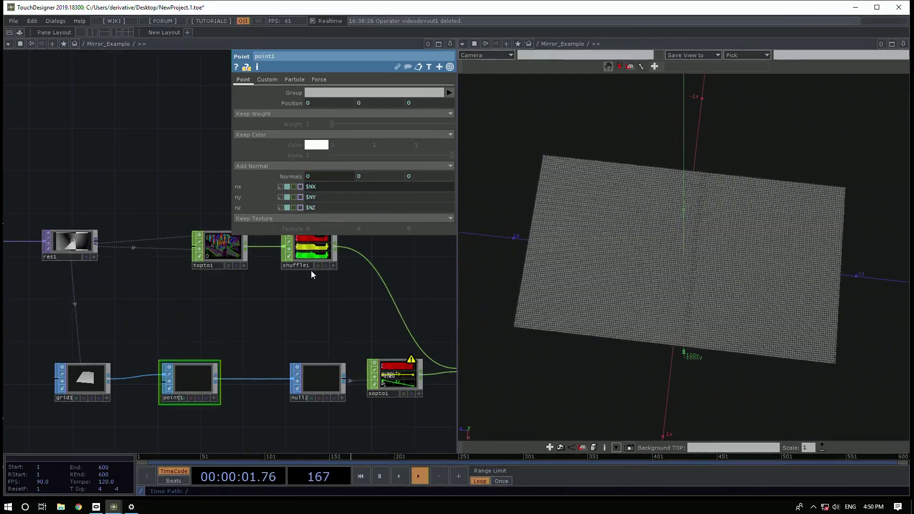
# Set point1 to No Normal and Add Texture, and expand the texture components to show their expressions
pyautogui.click(264, 80)
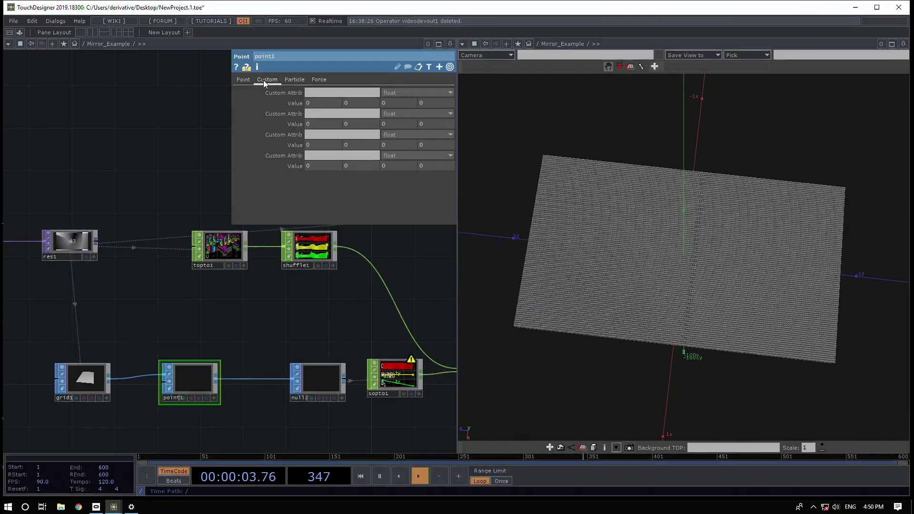
pyautogui.click(247, 79)
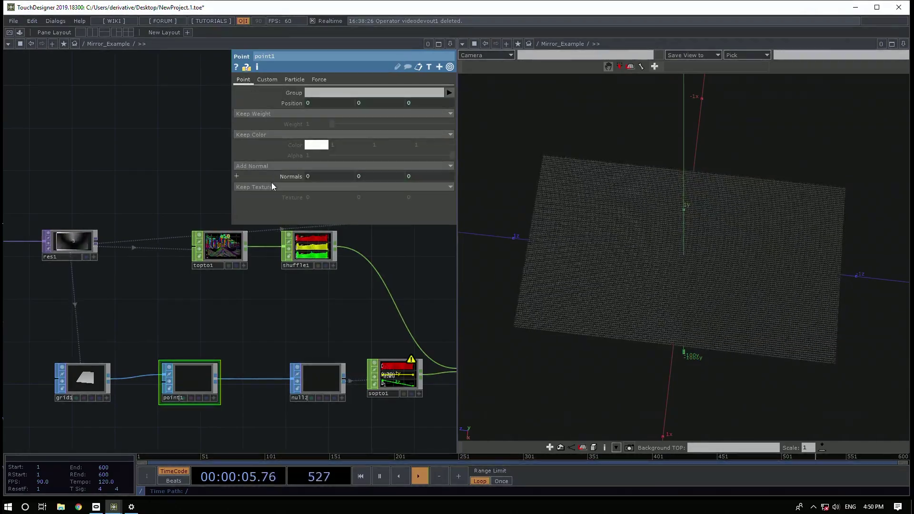
pyautogui.click(292, 165)
pyautogui.click(260, 182)
pyautogui.click(264, 188)
pyautogui.click(258, 203)
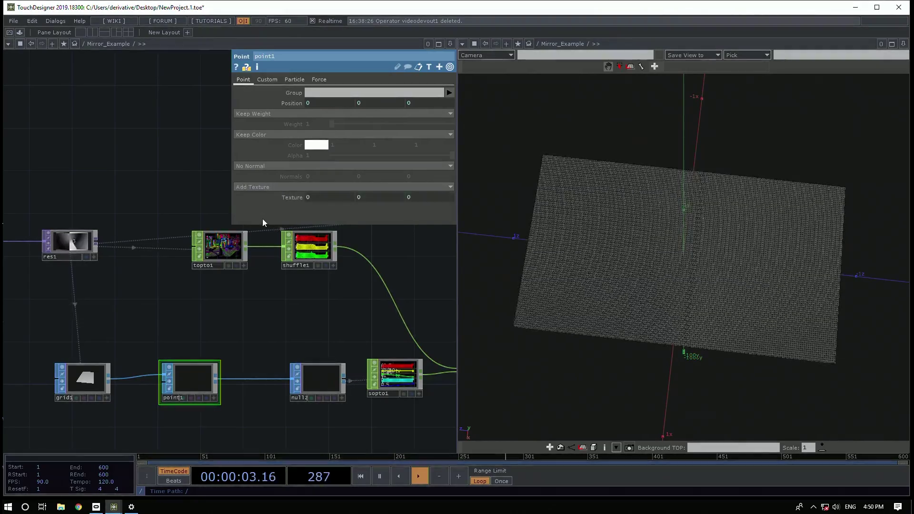
pyautogui.click(290, 197)
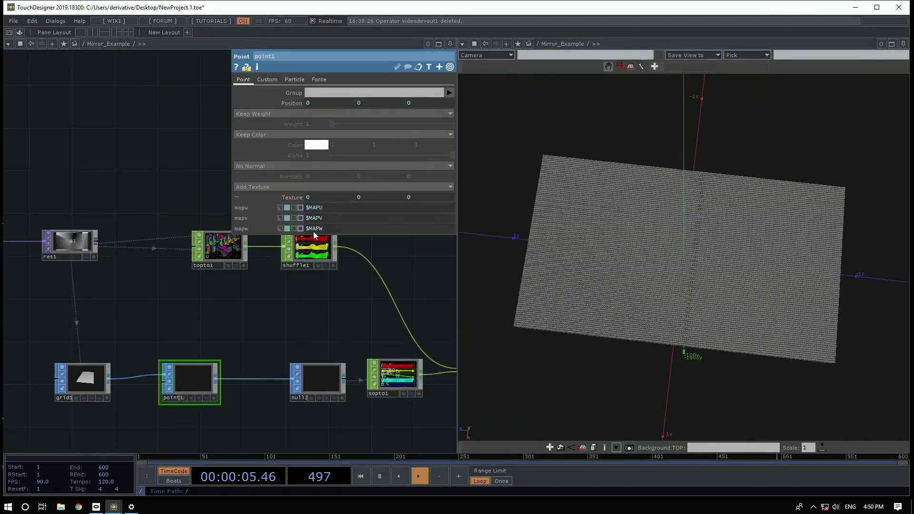
# Examine the position and texture channels in sopto1 up close
pyautogui.moveTo(294, 319); pyautogui.dragTo(250, 311)
pyautogui.scroll(-2, 243, 310)
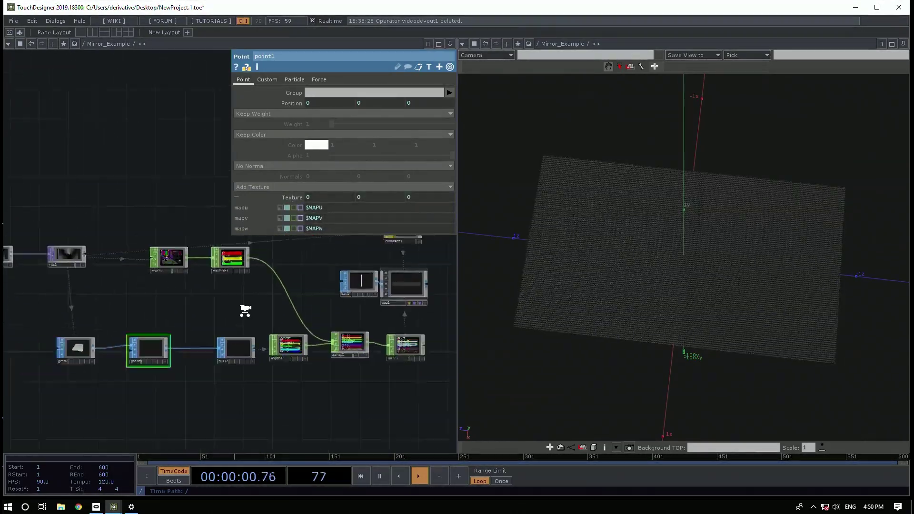
pyautogui.scroll(5, 295, 346)
pyautogui.click(294, 346)
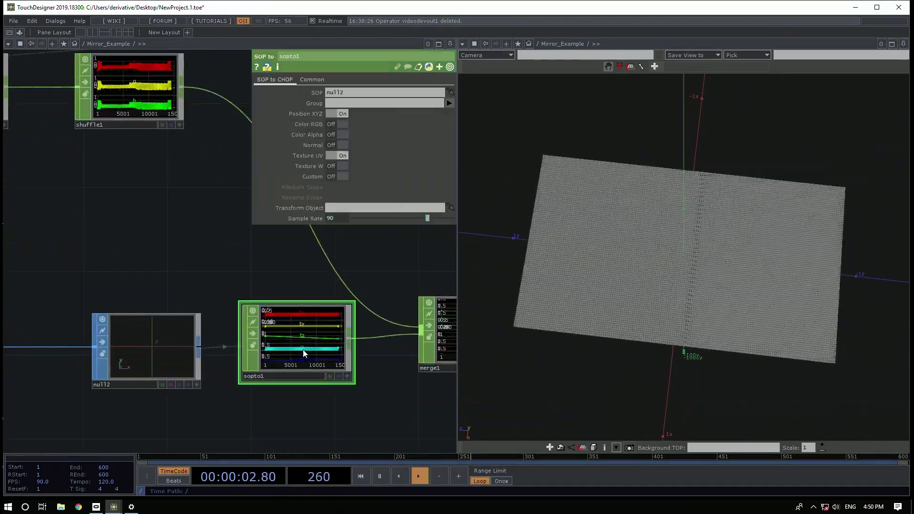
pyautogui.scroll(4, 295, 346)
pyautogui.scroll(-5, 288, 397)
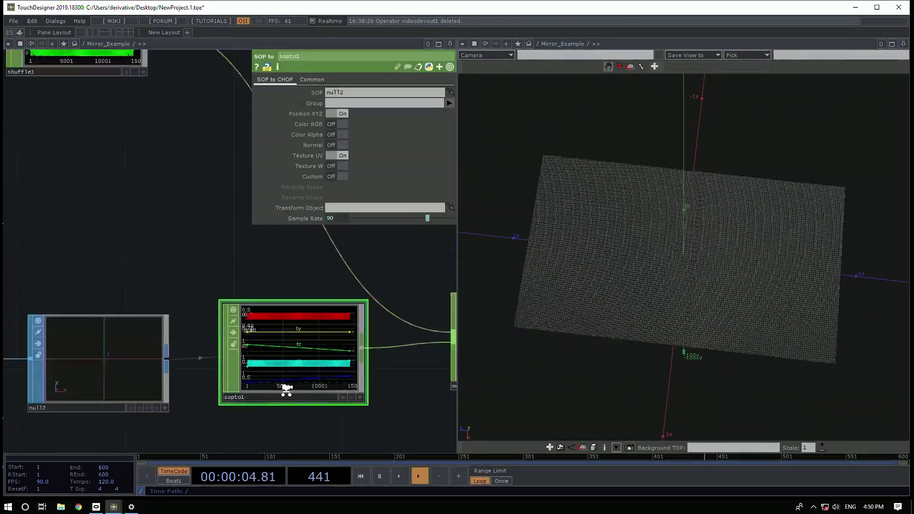
# Set geo1's instance texture U to the u channel
pyautogui.moveTo(341, 287); pyautogui.dragTo(201, 277)
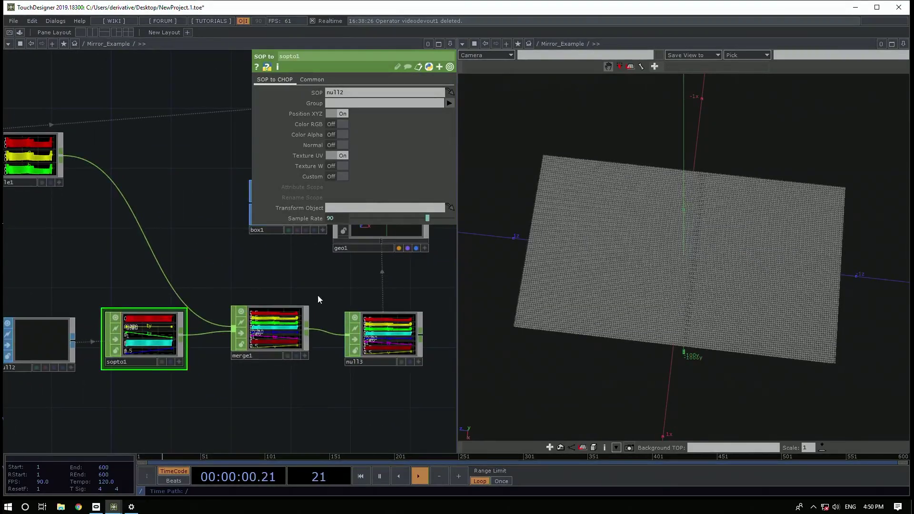
pyautogui.moveTo(360, 245); pyautogui.dragTo(333, 288)
pyautogui.click(333, 287)
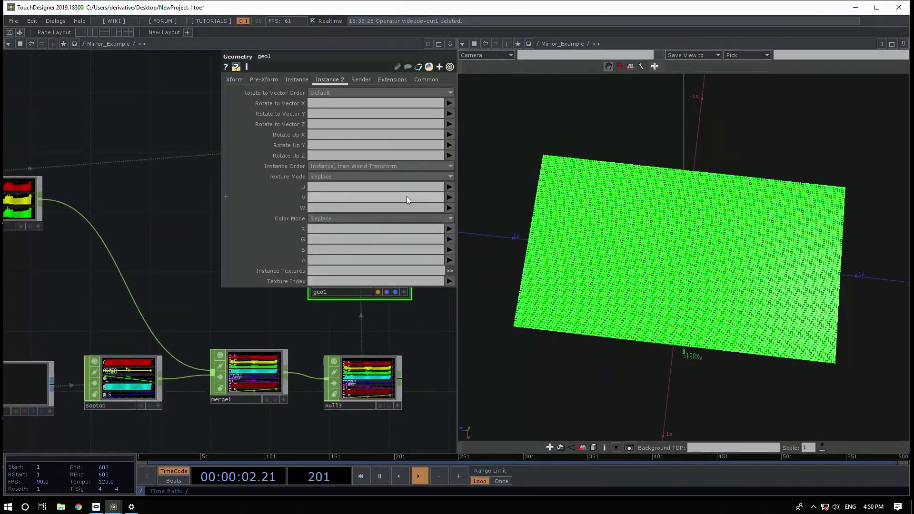
pyautogui.click(449, 187)
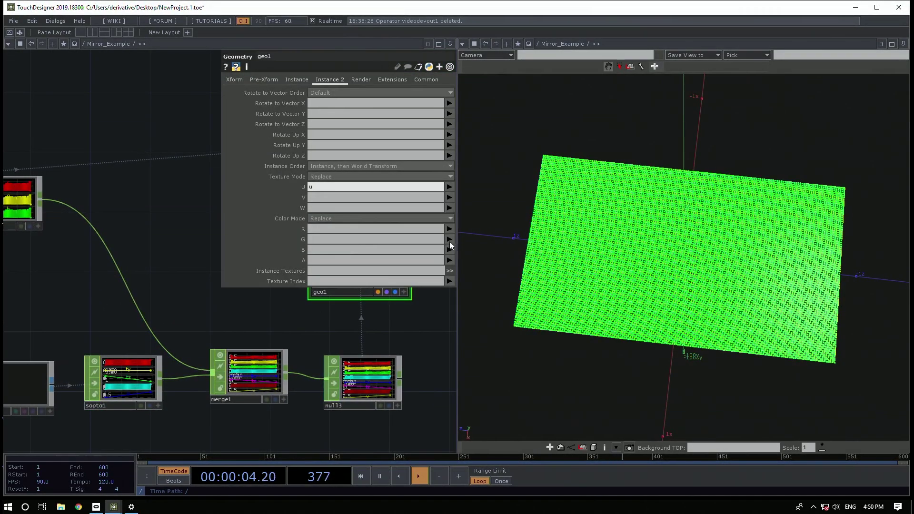
# Set geo1's instance texture V to the v channel
pyautogui.click(450, 198)
pyautogui.click(447, 264)
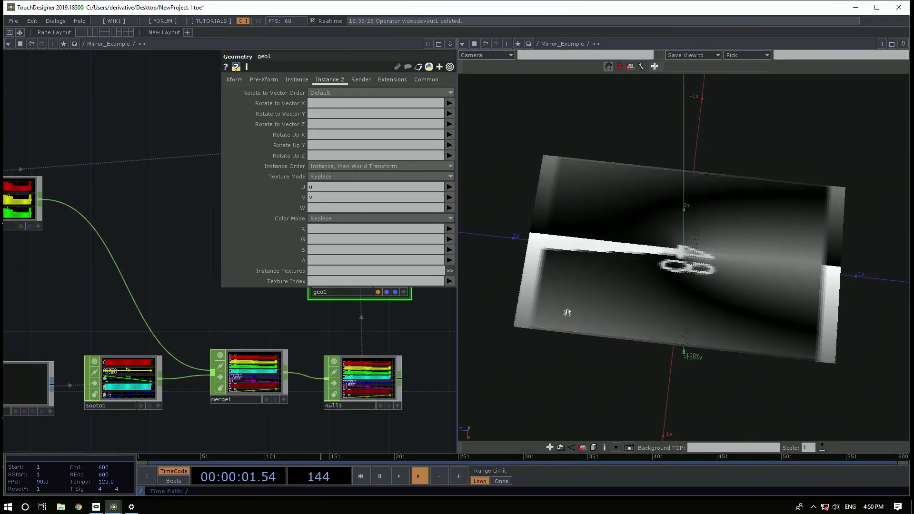
pyautogui.moveTo(707, 208); pyautogui.dragTo(801, 204)
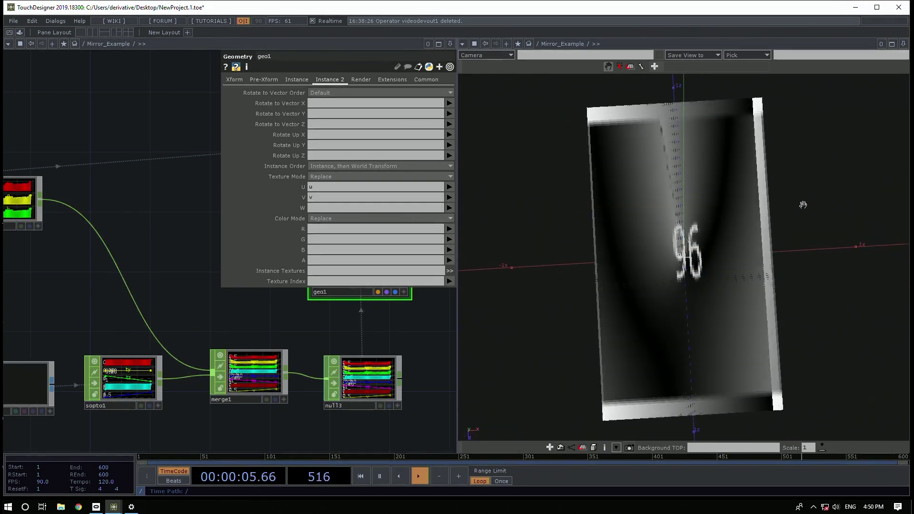
# Set grid1's size to 1.77 by 1
pyautogui.scroll(-6, 150, 215)
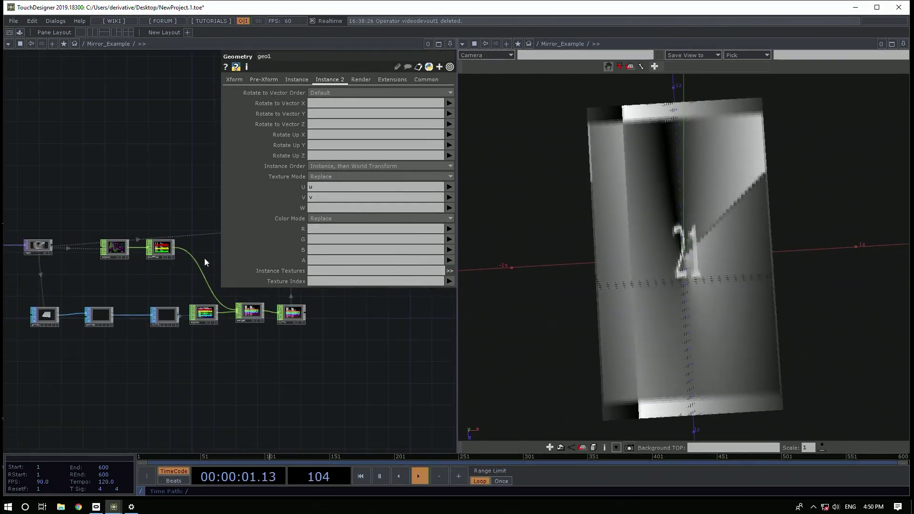
pyautogui.scroll(5, 138, 324)
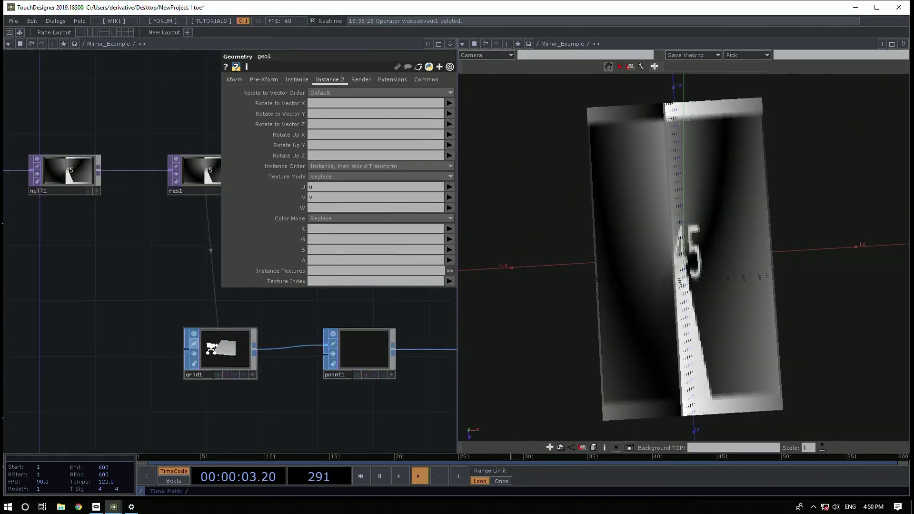
pyautogui.click(237, 362)
pyautogui.click(320, 156)
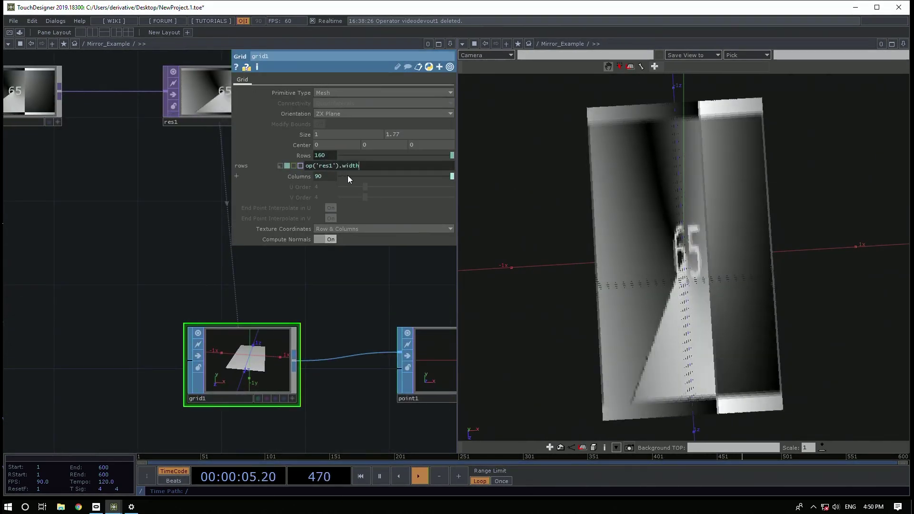
pyautogui.click(333, 135)
pyautogui.write('1.77')
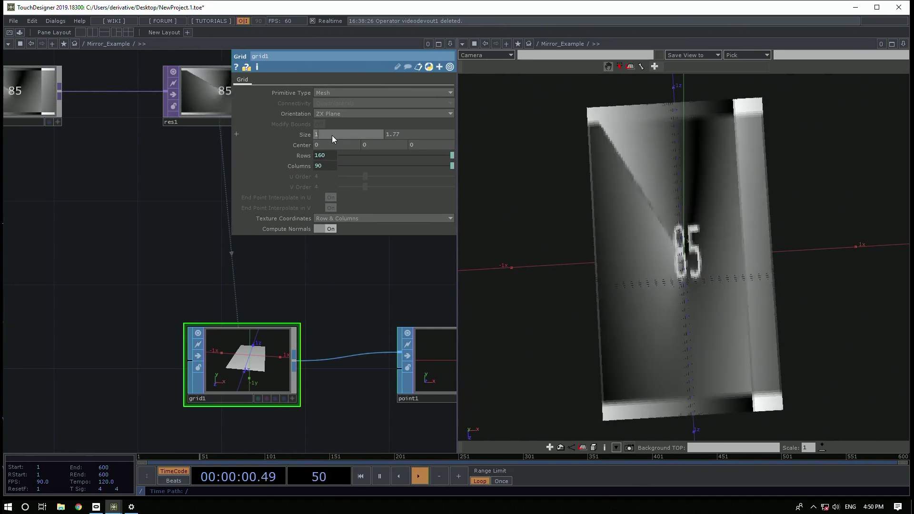
pyautogui.press('Return')
pyautogui.click(417, 133)
pyautogui.write('1')
pyautogui.press('Return')
# Copy grid1's rows expression op('res1').width and use it for the columns
pyautogui.click(327, 157)
pyautogui.hotkey('ctrl', 'a')
pyautogui.hotkey('ctrl', 'c')
pyautogui.press('BackSpace')
pyautogui.click(333, 177)
pyautogui.moveTo(367, 177); pyautogui.dragTo(215, 176)
pyautogui.hotkey('ctrl', 'v')
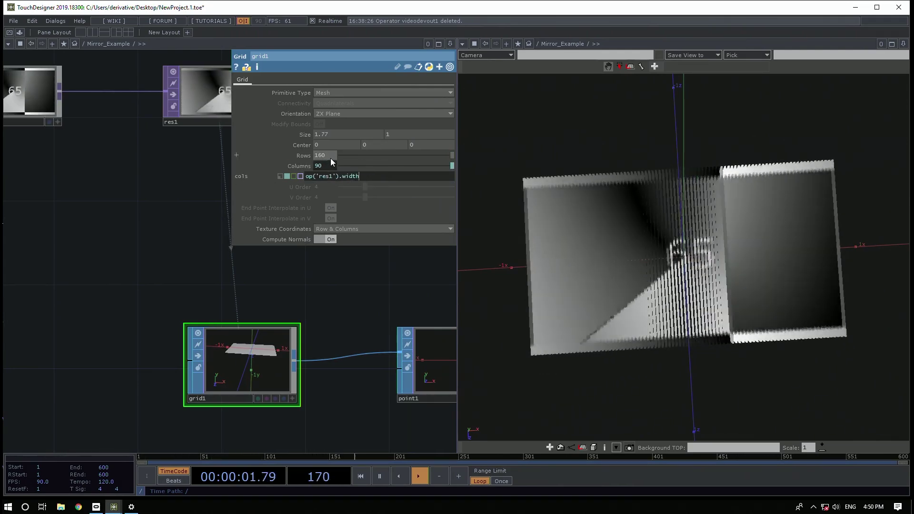
pyautogui.press('Return')
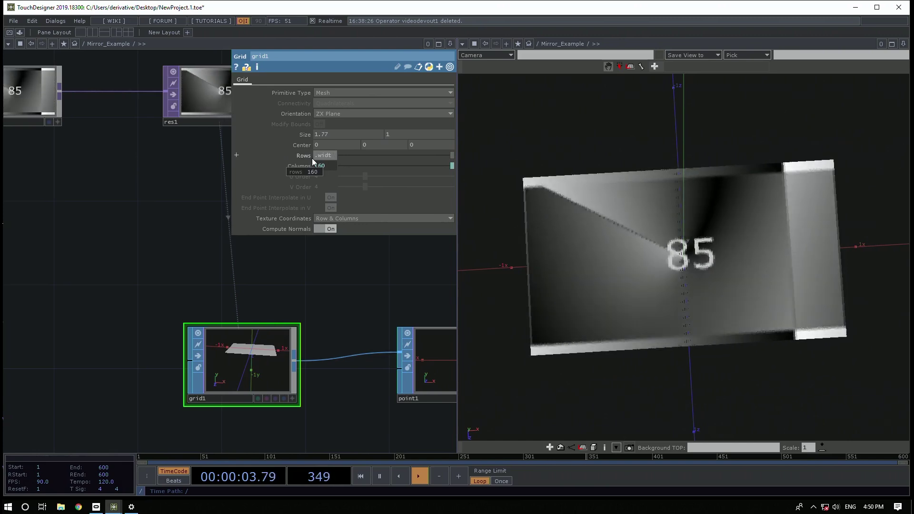
# Change grid1's rows expression to op('res1').height
pyautogui.write('hight')
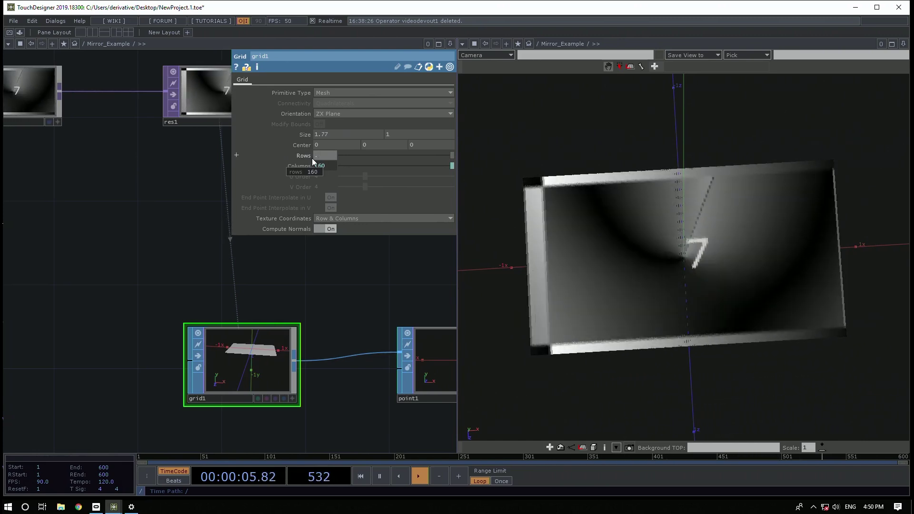
pyautogui.press('BackSpace')
pyautogui.press('BackSpace')
pyautogui.press('BackSpace')
pyautogui.press('BackSpace')
pyautogui.write('eight')
pyautogui.press('Return')
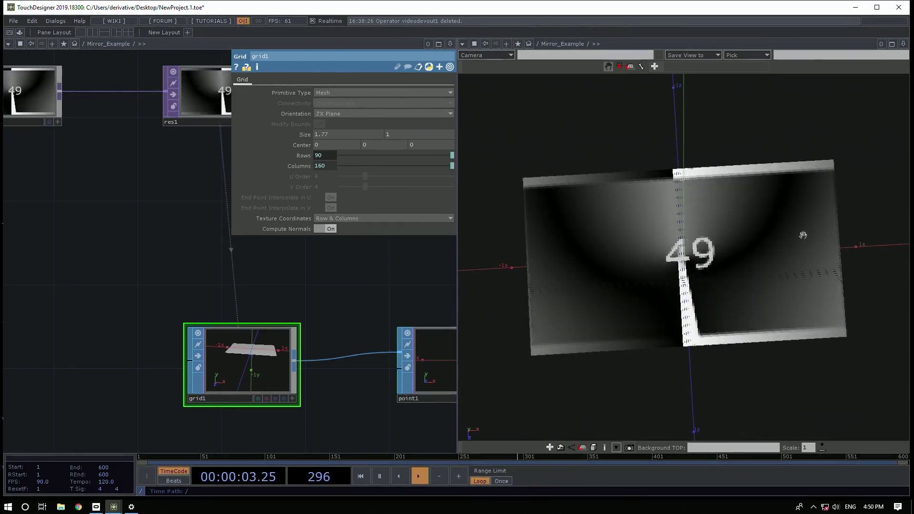
pyautogui.moveTo(478, 217); pyautogui.dragTo(472, 250)
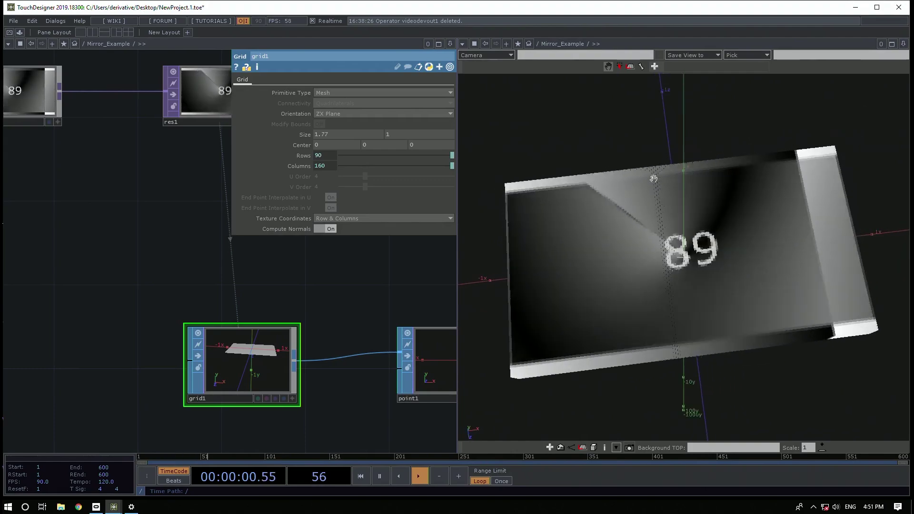
# Open the Palette and browse the Tools and ImageFilters components, including chromaKey
pyautogui.moveTo(198, 292); pyautogui.dragTo(412, 297)
pyautogui.press('p')
pyautogui.scroll(-3, 119, 268)
pyautogui.scroll(-5, 124, 268)
pyautogui.moveTo(278, 293); pyautogui.dragTo(206, 297)
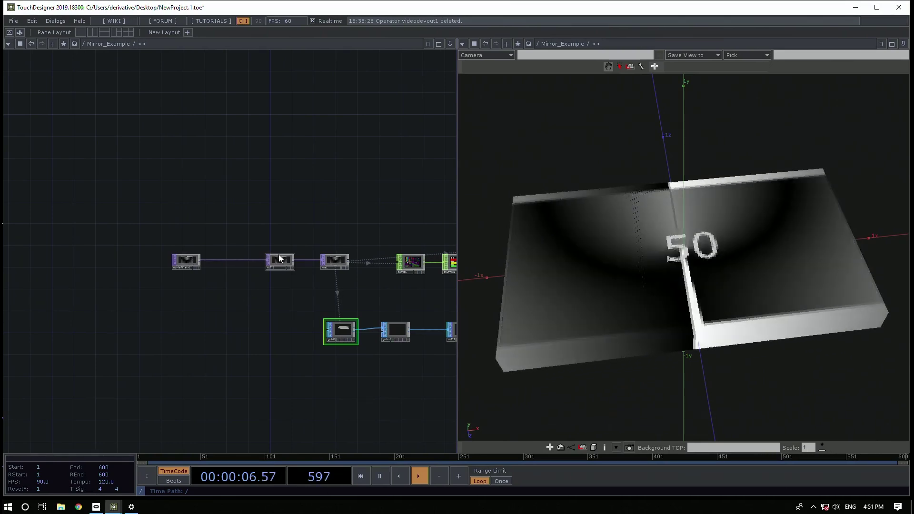
pyautogui.scroll(3, 242, 252)
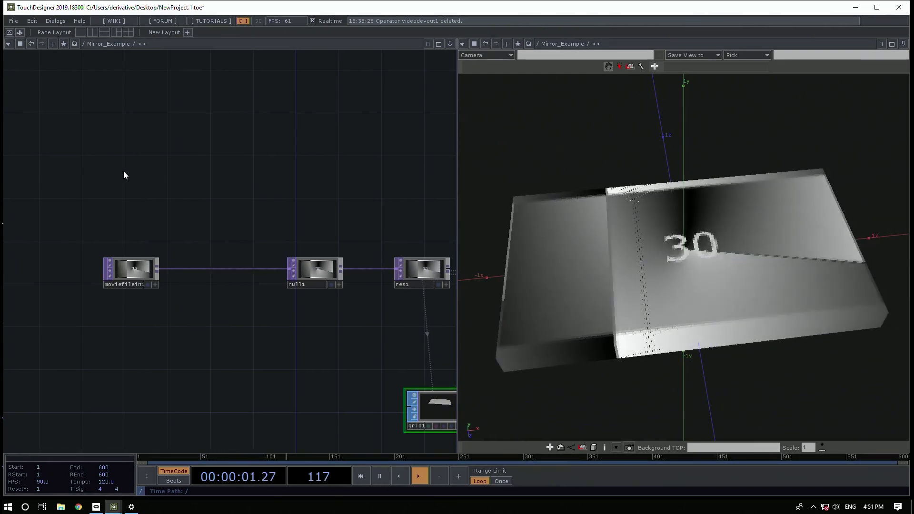
pyautogui.click(19, 32)
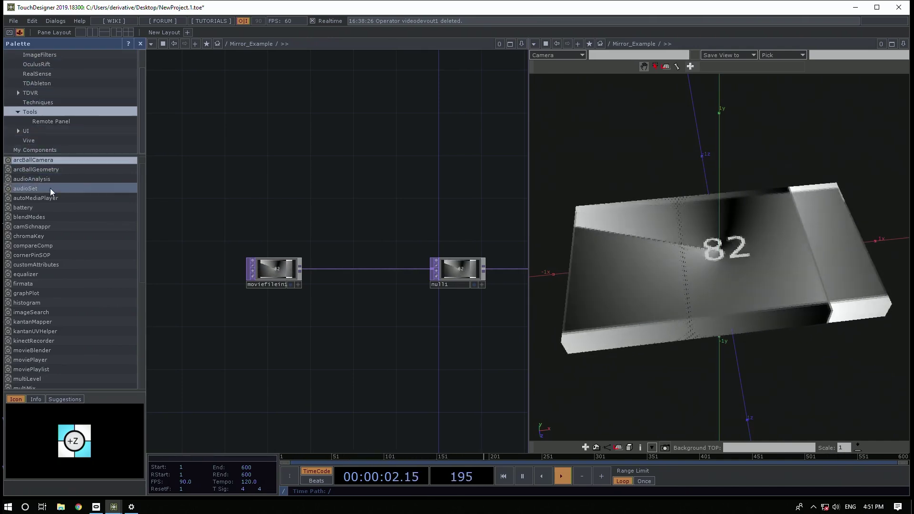
pyautogui.click(37, 237)
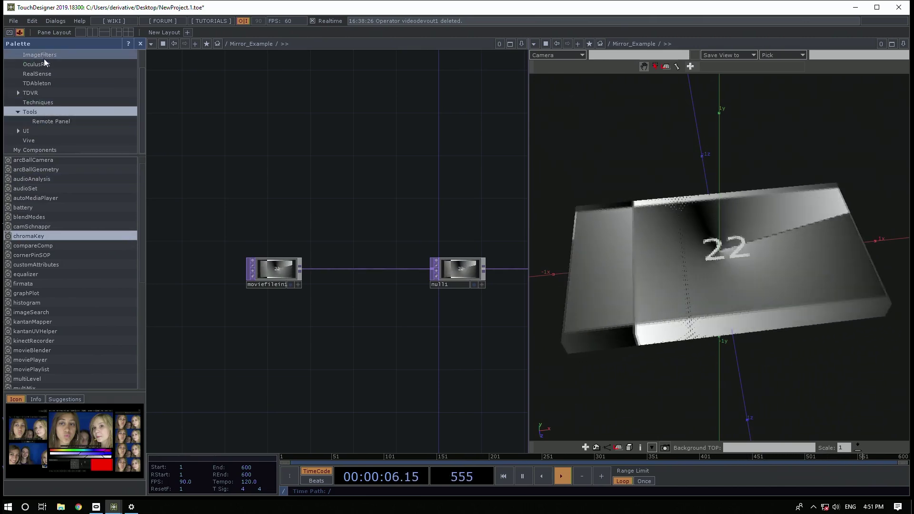
pyautogui.click(44, 59)
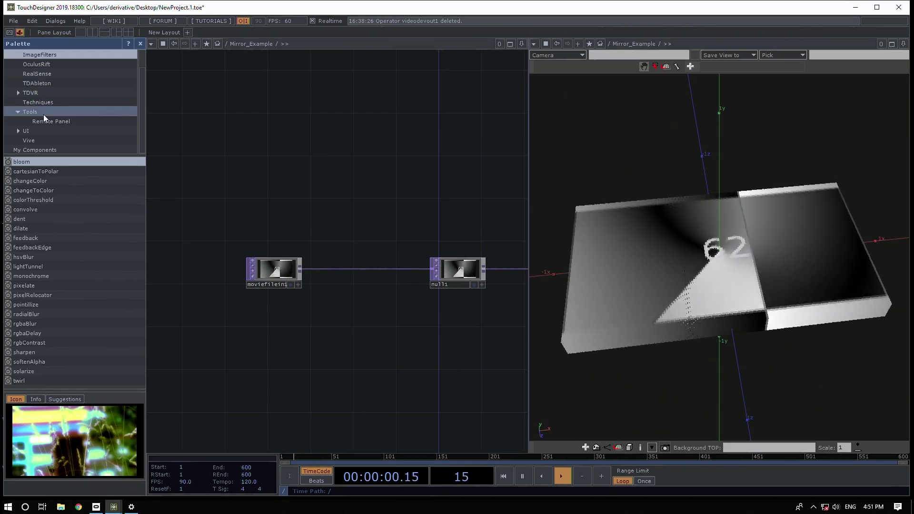
# Add the opticalFlow component from the Palette's Tools above res1 and feed res1's output into it
pyautogui.click(44, 114)
pyautogui.scroll(-2, 55, 311)
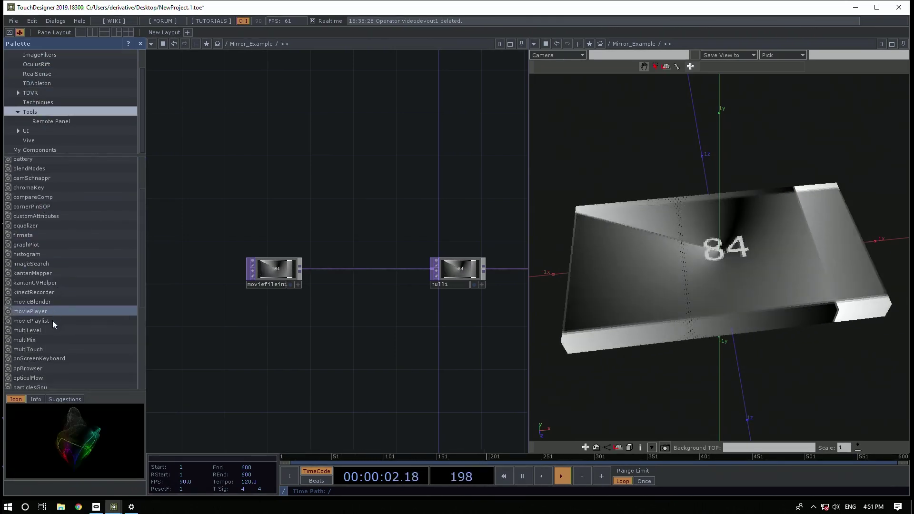
pyautogui.moveTo(28, 378); pyautogui.dragTo(345, 175)
pyautogui.moveTo(127, 193); pyautogui.dragTo(55, 181)
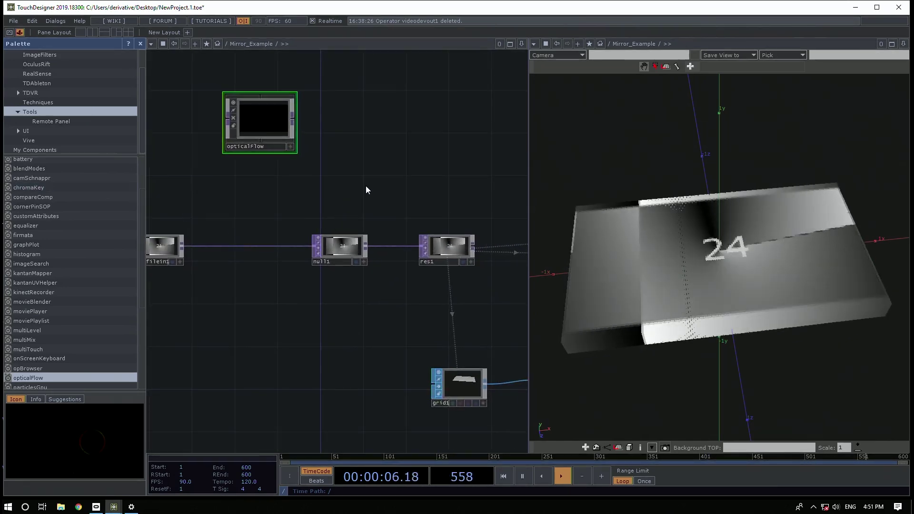
pyautogui.moveTo(364, 187); pyautogui.dragTo(313, 197)
pyautogui.moveTo(236, 134); pyautogui.dragTo(461, 89)
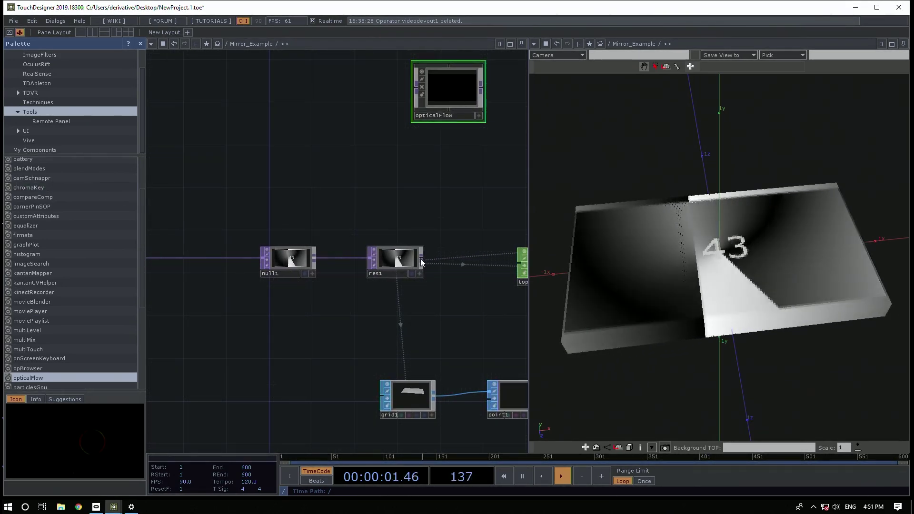
pyautogui.moveTo(421, 256); pyautogui.dragTo(411, 91)
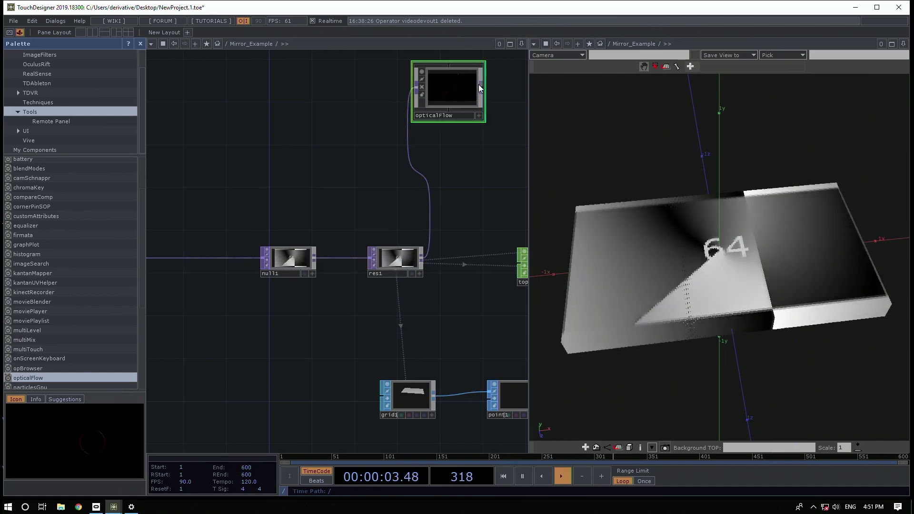
# Examine the opticalFlow component's motion output and its internal network up close
pyautogui.scroll(3, 471, 86)
pyautogui.moveTo(421, 195); pyautogui.dragTo(376, 291)
pyautogui.moveTo(371, 212); pyautogui.dragTo(428, 200)
pyautogui.moveTo(291, 335); pyautogui.dragTo(115, 314)
pyautogui.scroll(5, 248, 154)
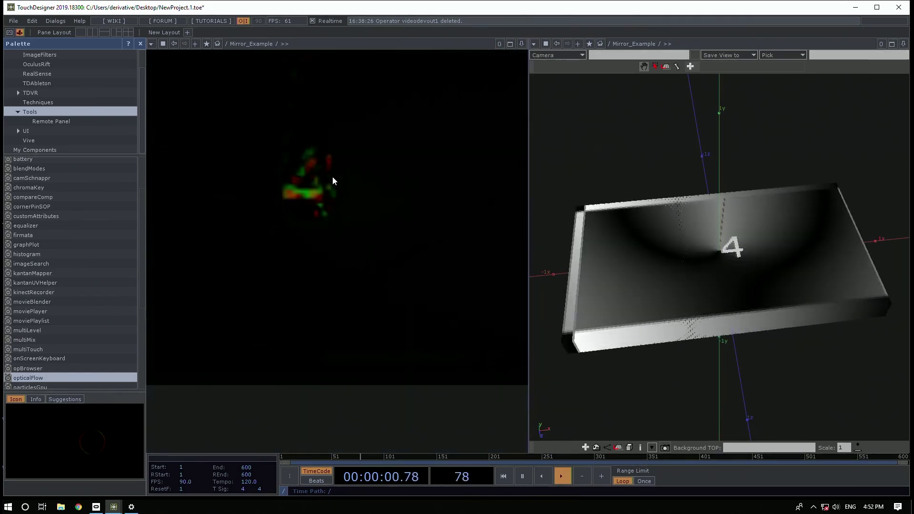
pyautogui.scroll(2, 301, 233)
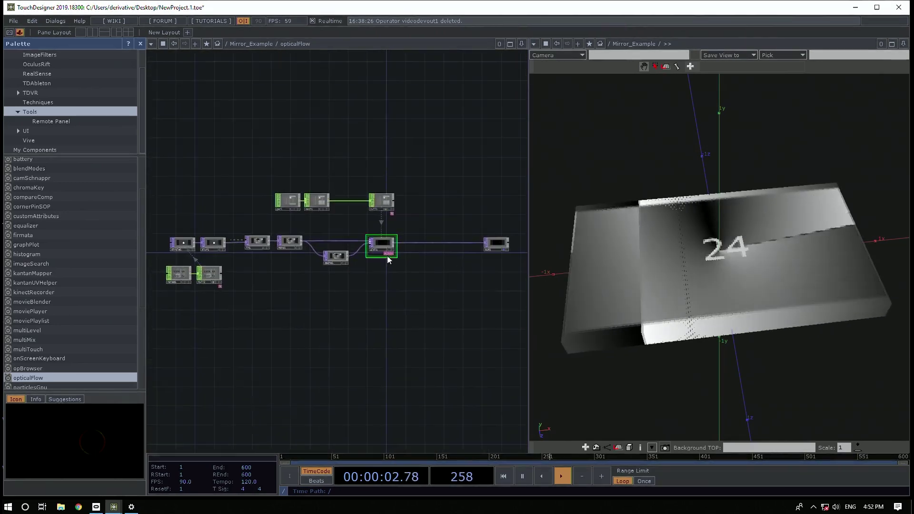
pyautogui.scroll(-2, 382, 263)
pyautogui.scroll(-3, 306, 221)
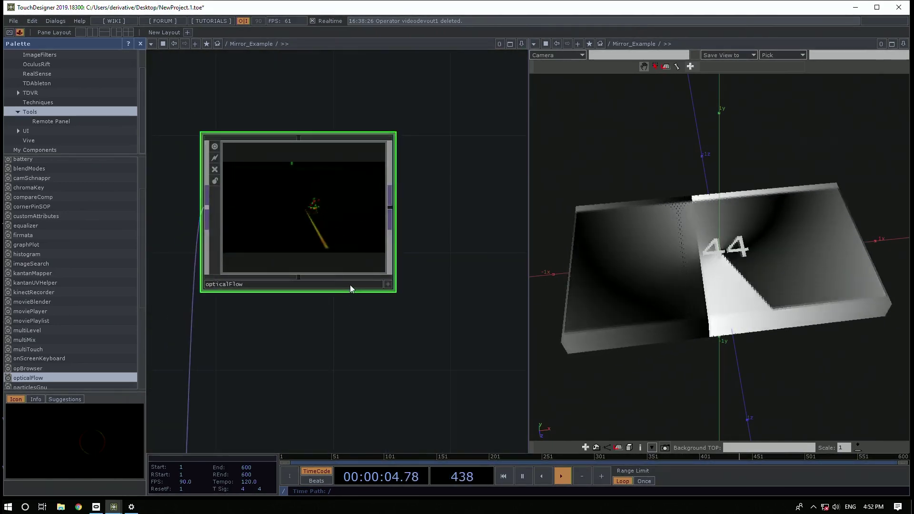
pyautogui.scroll(-2, 408, 320)
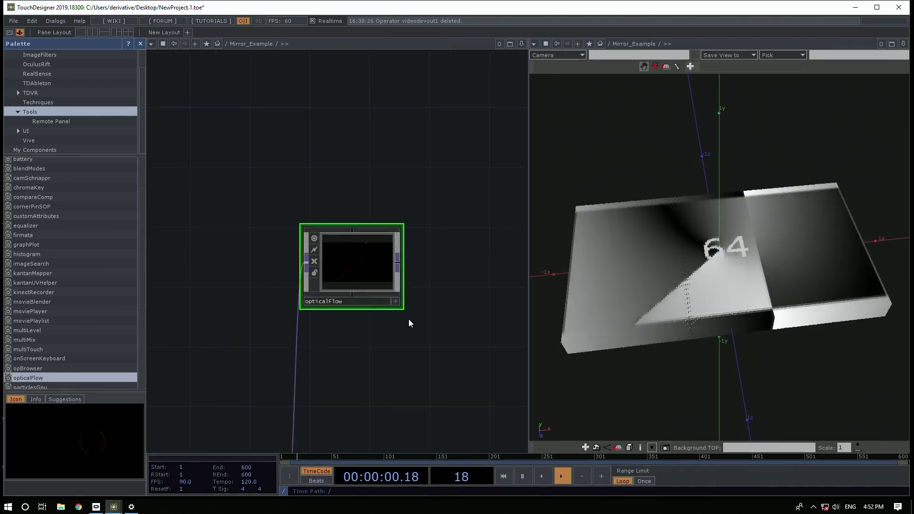
pyautogui.moveTo(400, 305); pyautogui.dragTo(296, 215)
pyautogui.scroll(-2, 271, 222)
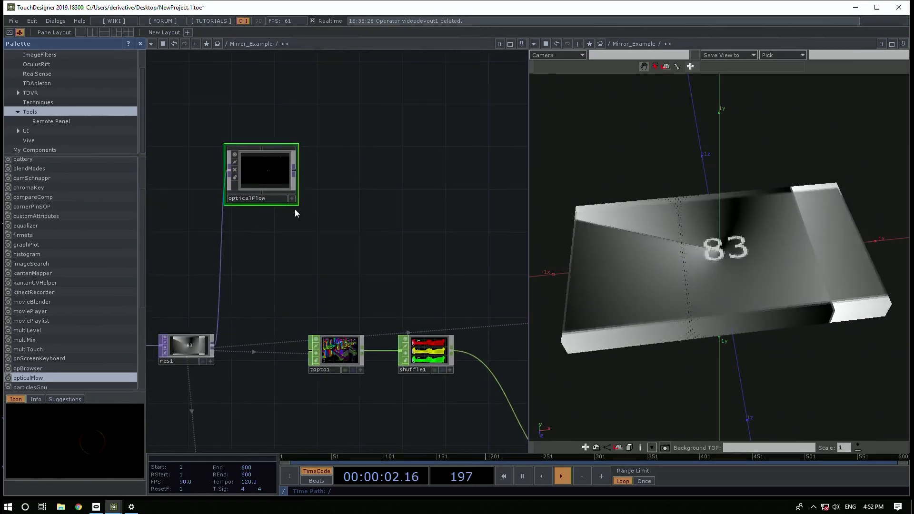
# Reposition opticalFlow so that it sits just above topto1 in the network
pyautogui.moveTo(264, 178); pyautogui.dragTo(286, 180)
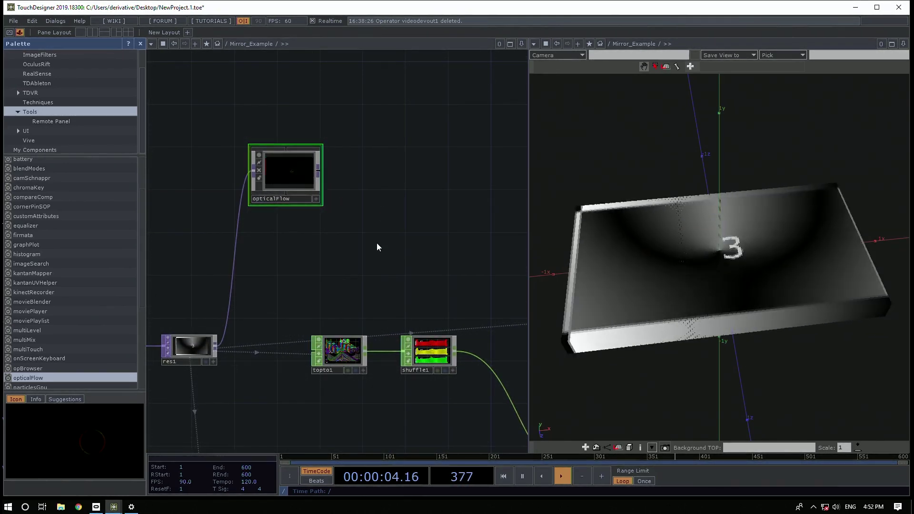
pyautogui.moveTo(392, 232); pyautogui.dragTo(375, 226)
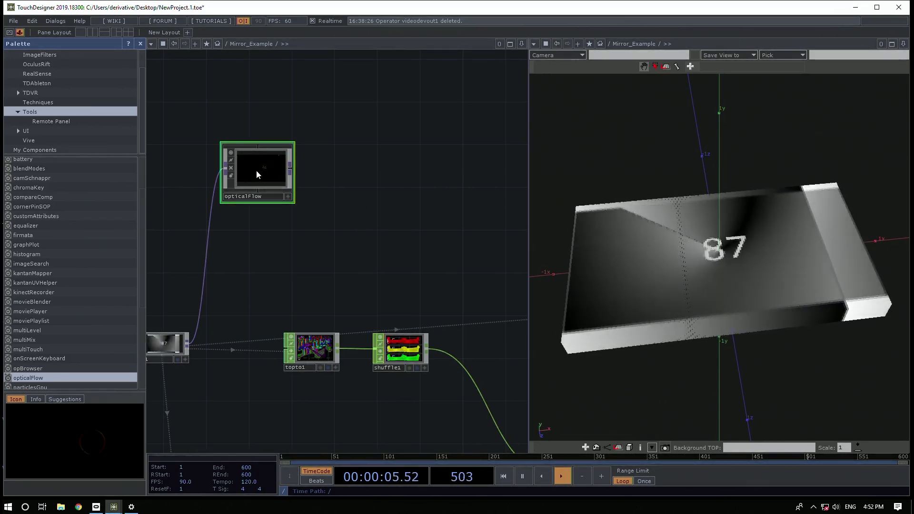
pyautogui.moveTo(254, 170); pyautogui.dragTo(284, 178)
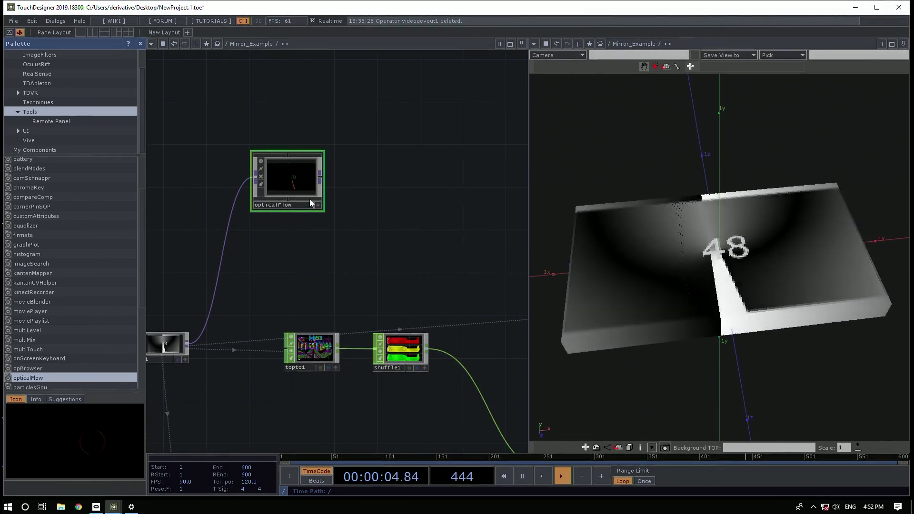
# Look over the node chain from res1 through topto1 and shuffle1 alongside opticalFlow
pyautogui.moveTo(377, 233); pyautogui.dragTo(341, 170)
pyautogui.scroll(-3, 330, 176)
pyautogui.scroll(2, 327, 182)
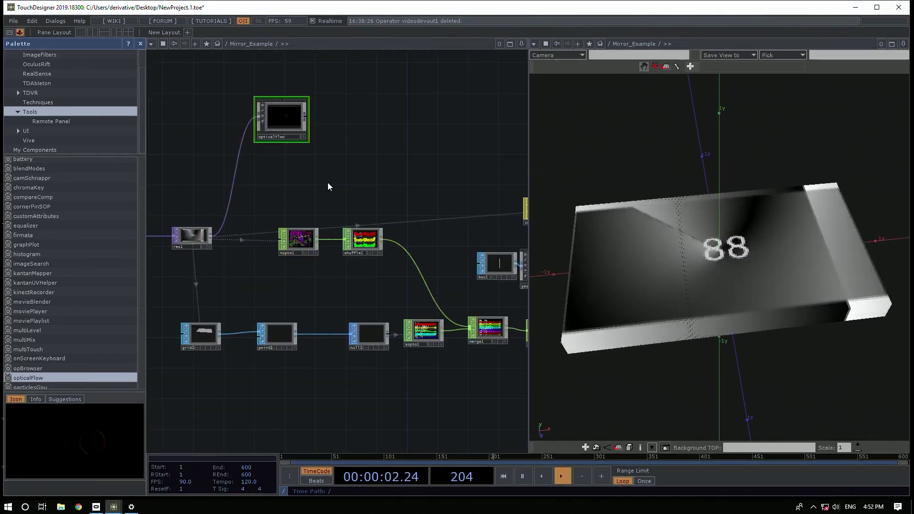
pyautogui.moveTo(323, 179); pyautogui.dragTo(339, 191)
pyautogui.scroll(5, 352, 228)
pyautogui.scroll(-5, 314, 300)
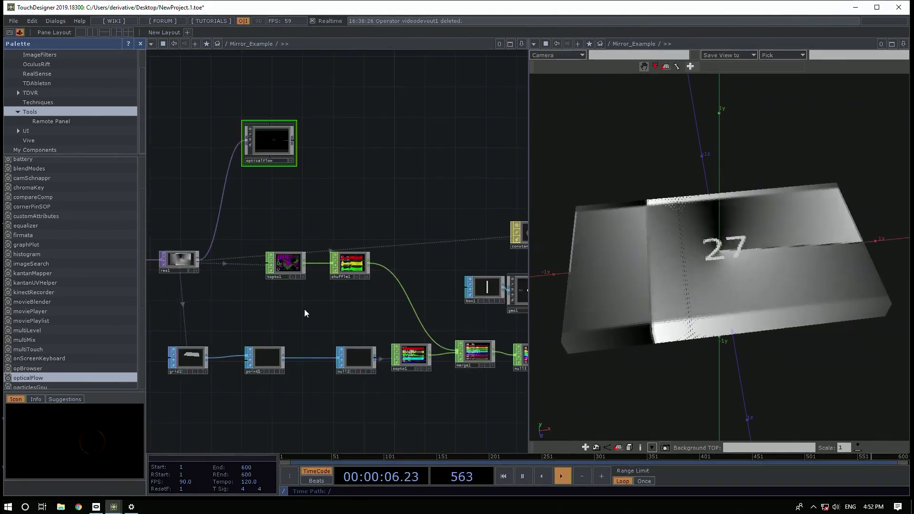
pyautogui.moveTo(304, 308); pyautogui.dragTo(385, 303)
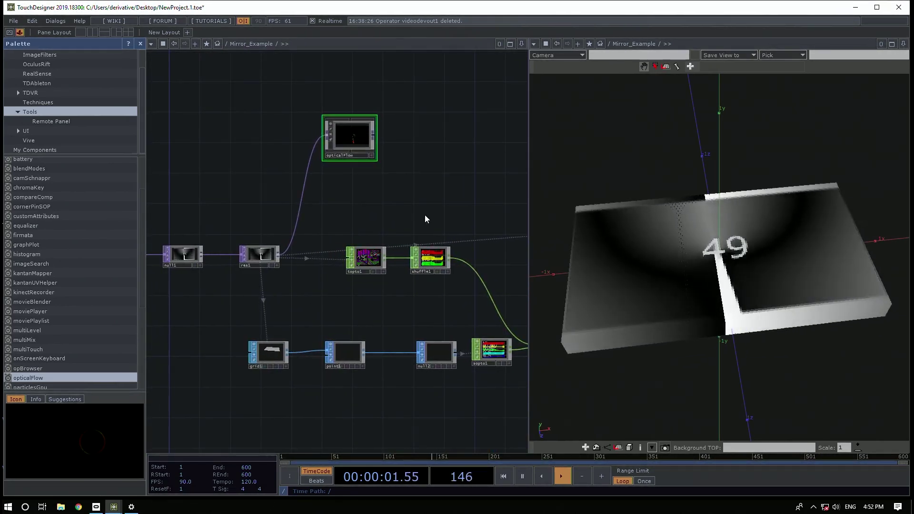
pyautogui.scroll(5, 357, 138)
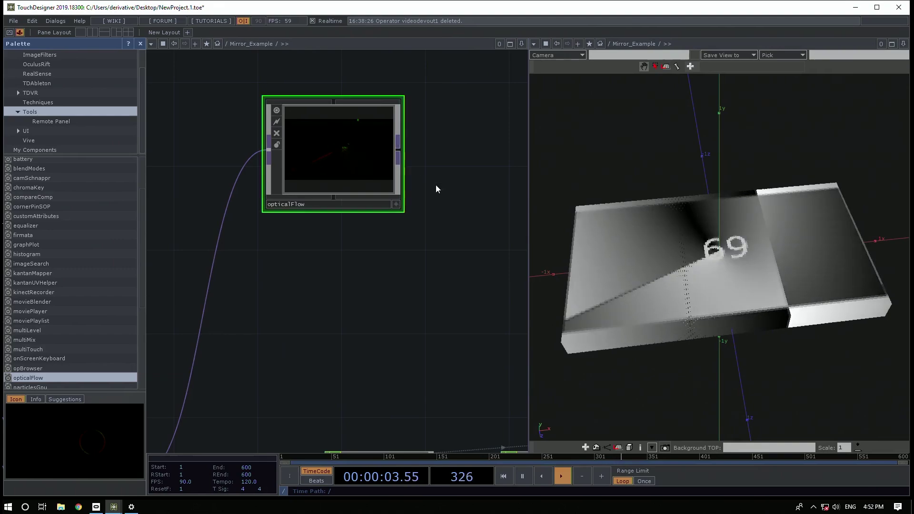
pyautogui.scroll(-5, 484, 257)
pyautogui.moveTo(473, 267); pyautogui.dragTo(432, 247)
# Duplicate topto1 and place the copy beside opticalFlow
pyautogui.scroll(5, 404, 310)
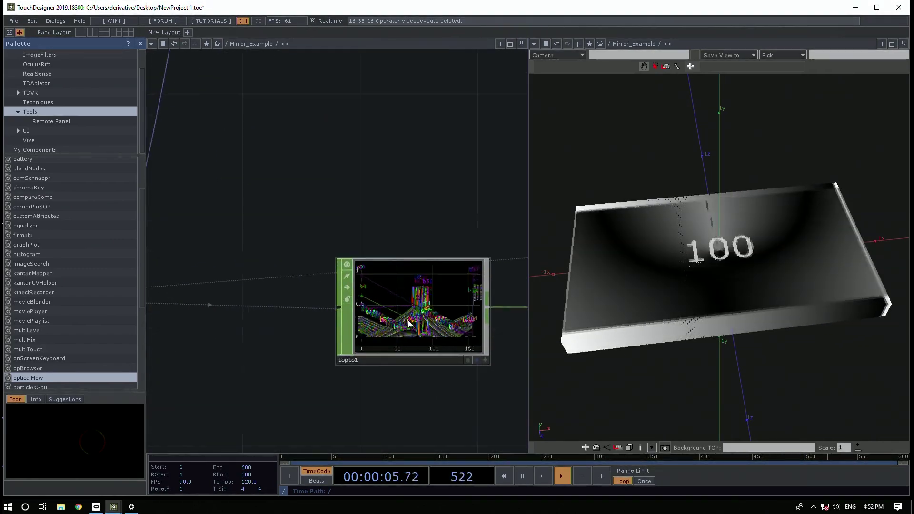
pyautogui.middleClick(413, 335)
pyautogui.scroll(-4, 412, 328)
pyautogui.scroll(-3, 412, 329)
pyautogui.hotkey('ctrl', 'c')
pyautogui.hotkey('ctrl', 'v')
pyautogui.moveTo(406, 366); pyautogui.dragTo(491, 148)
pyautogui.moveTo(317, 228); pyautogui.dragTo(151, 232)
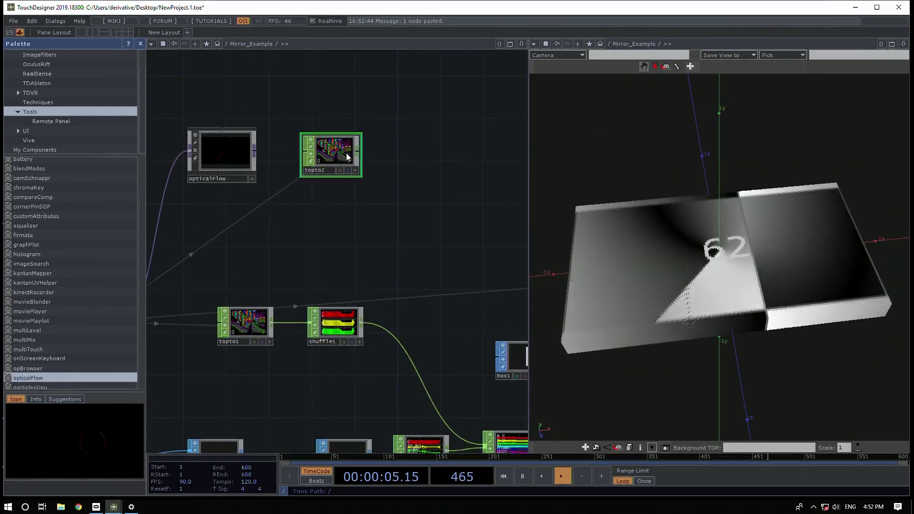
# Make room beside opticalFlow and add a Null TOP to its output, placed before topto2
pyautogui.moveTo(347, 153); pyautogui.dragTo(390, 144)
pyautogui.press('Tab')
pyautogui.write('nu')
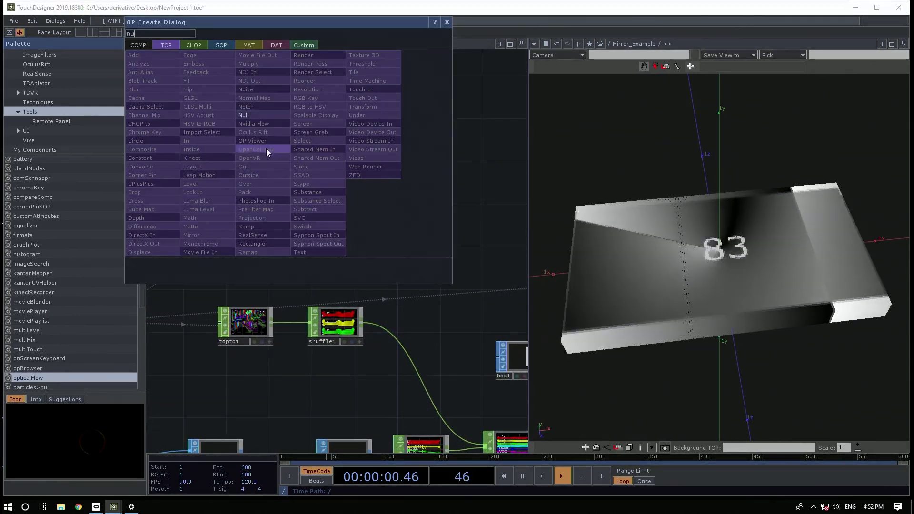
pyautogui.click(252, 117)
pyautogui.click(301, 157)
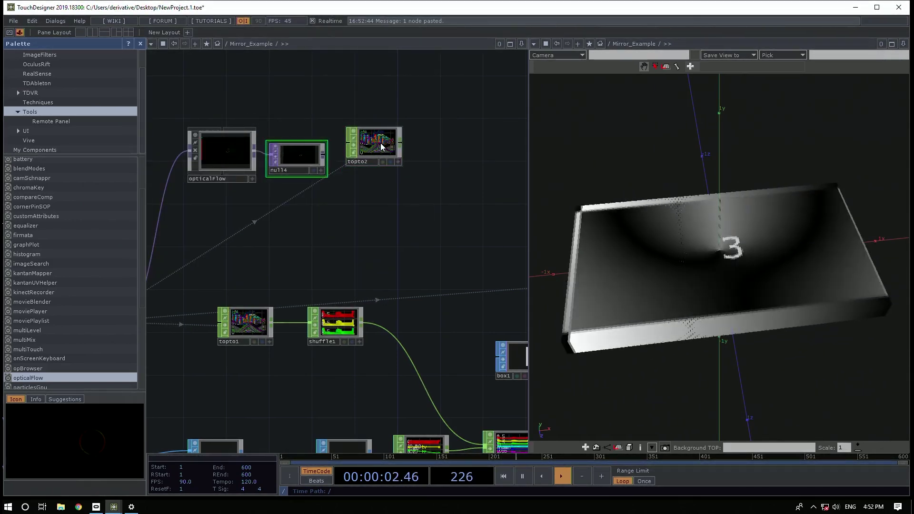
# Set null4 as the source TOP of topto2
pyautogui.click(380, 144)
pyautogui.press('p')
pyautogui.moveTo(289, 164); pyautogui.dragTo(429, 92)
pyautogui.moveTo(312, 250); pyautogui.dragTo(195, 286)
pyautogui.scroll(5, 255, 179)
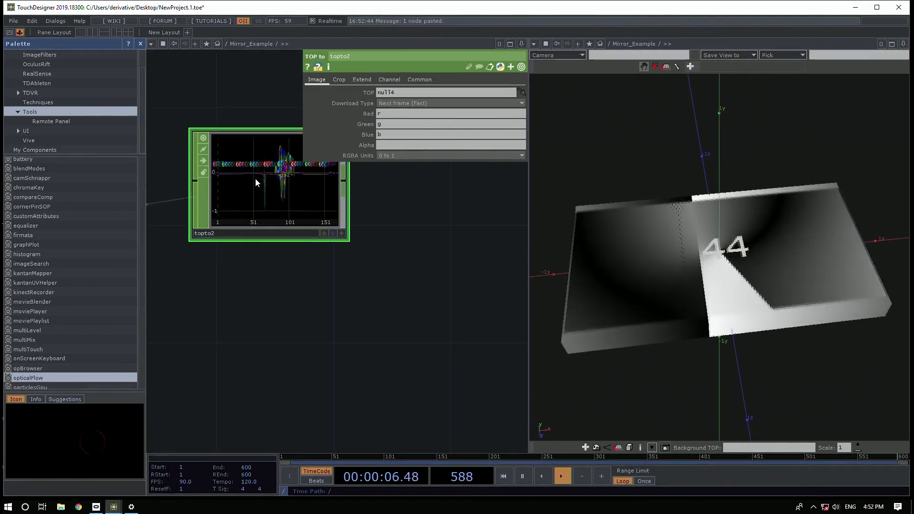
pyautogui.scroll(-5, 267, 196)
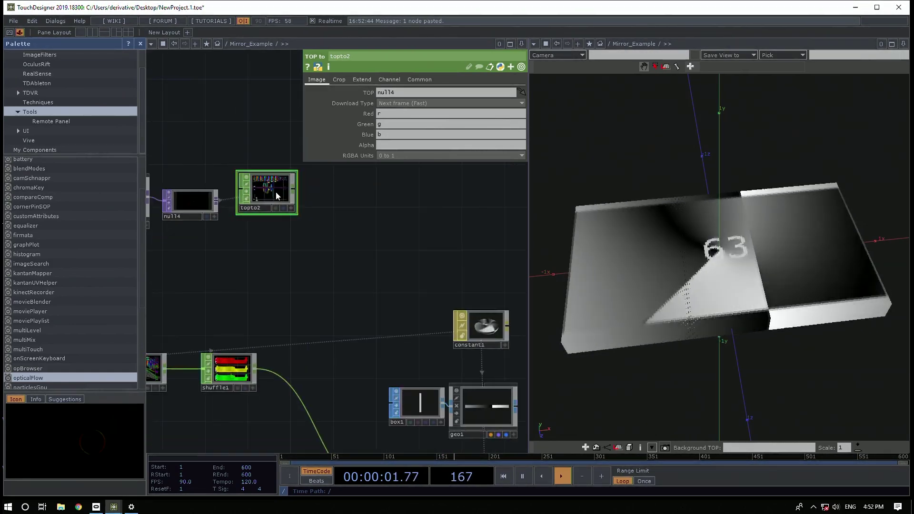
# Add a Shuffle CHOP to the output of topto2
pyautogui.click(294, 188)
pyautogui.click(331, 188)
pyautogui.write('shu')
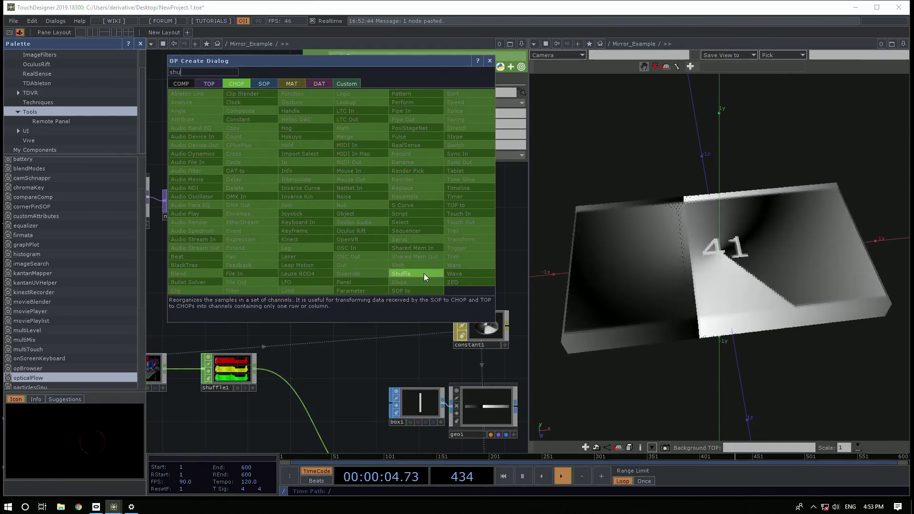
pyautogui.click(418, 274)
pyautogui.click(386, 199)
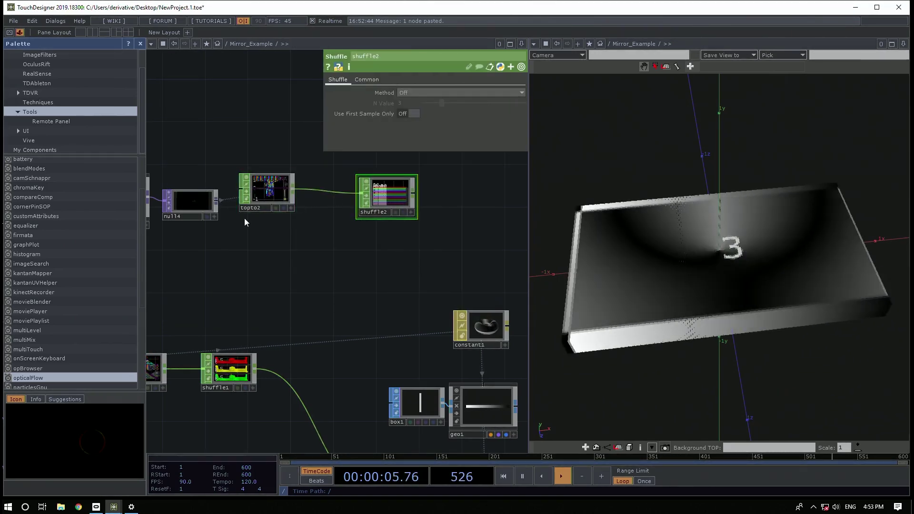
# Check null4's resolution and set shuffle2's method to Sequence N Channels with an N value of 160
pyautogui.middleClick(205, 208)
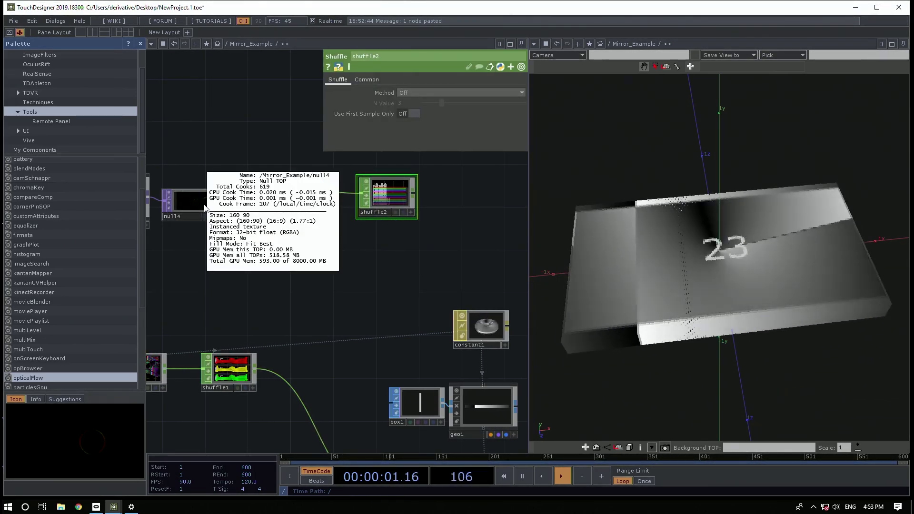
pyautogui.click(405, 93)
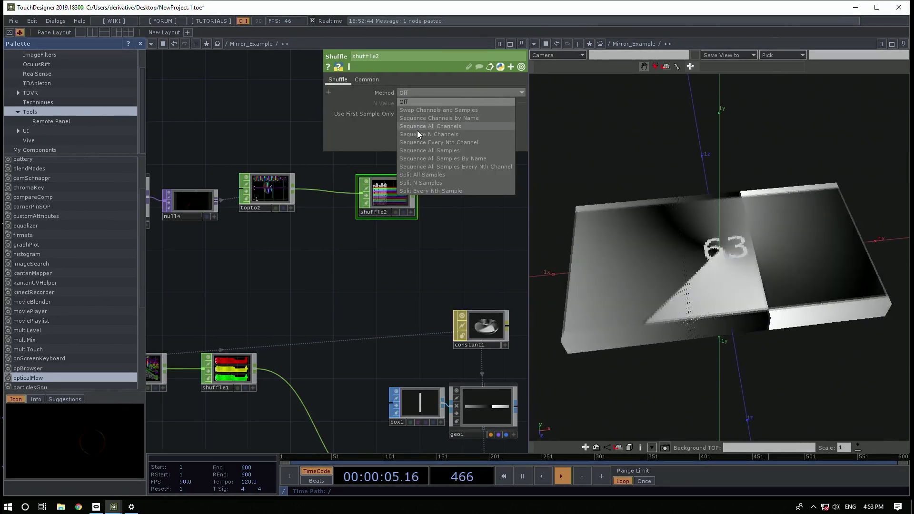
pyautogui.click(415, 134)
pyautogui.write('160')
pyautogui.press('Return')
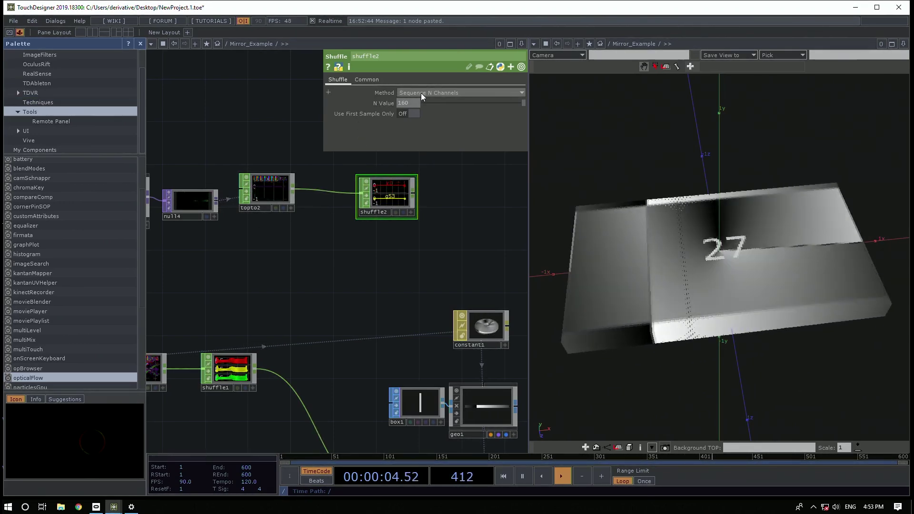
# Delete shuffle2 from the network
pyautogui.click(420, 93)
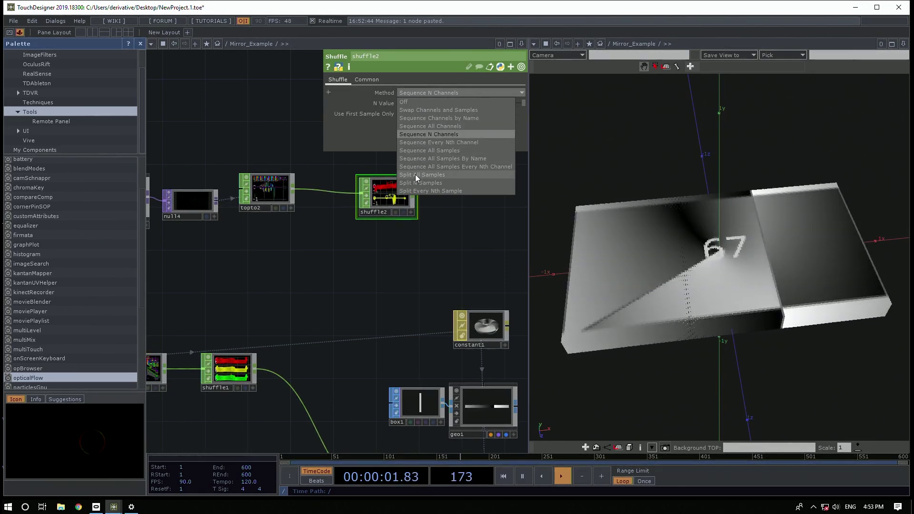
pyautogui.click(262, 268)
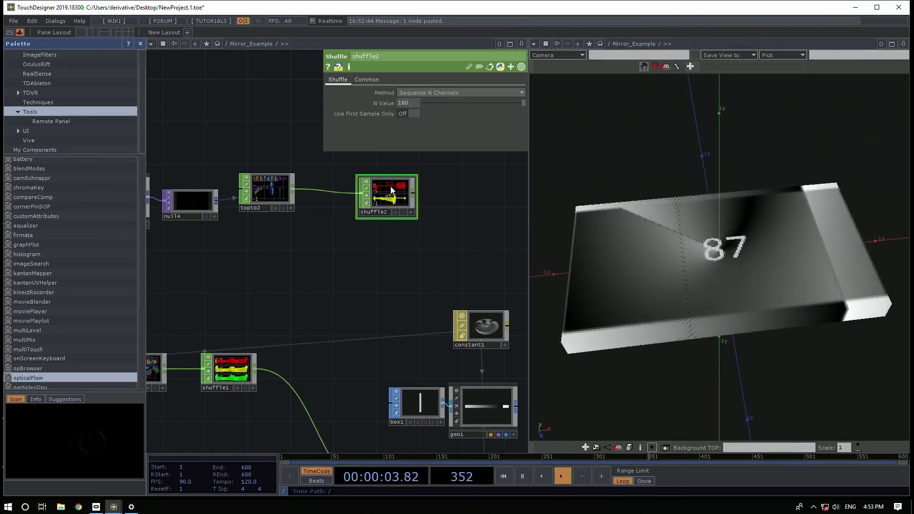
pyautogui.press('Delete')
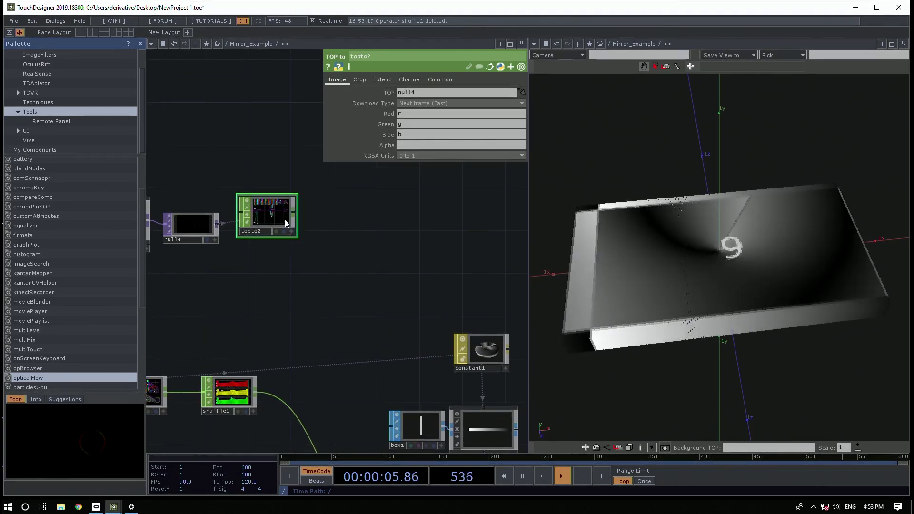
# Clear the green and blue channel names of topto2 so that only red is sampled, and reposition it slightly higher
pyautogui.click(411, 124)
pyautogui.press('BackSpace')
pyautogui.press('Tab')
pyautogui.press('BackSpace')
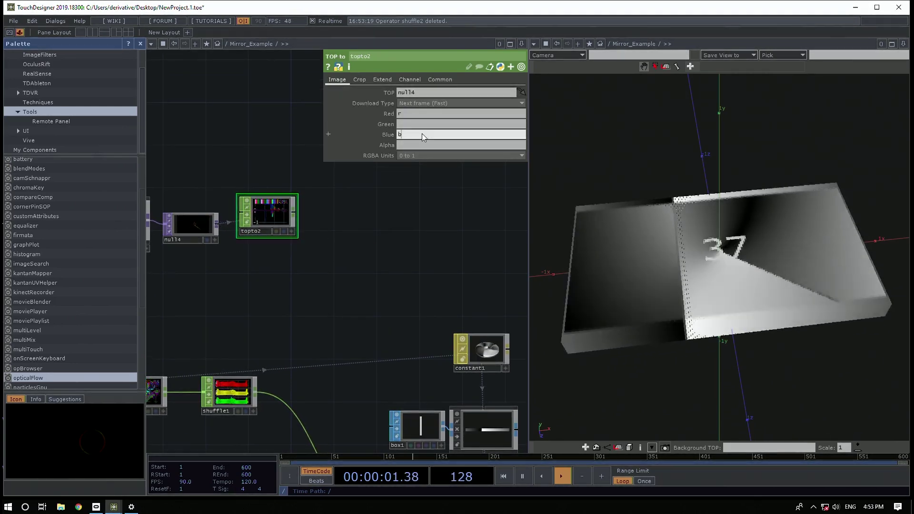
pyautogui.moveTo(266, 224); pyautogui.dragTo(281, 195)
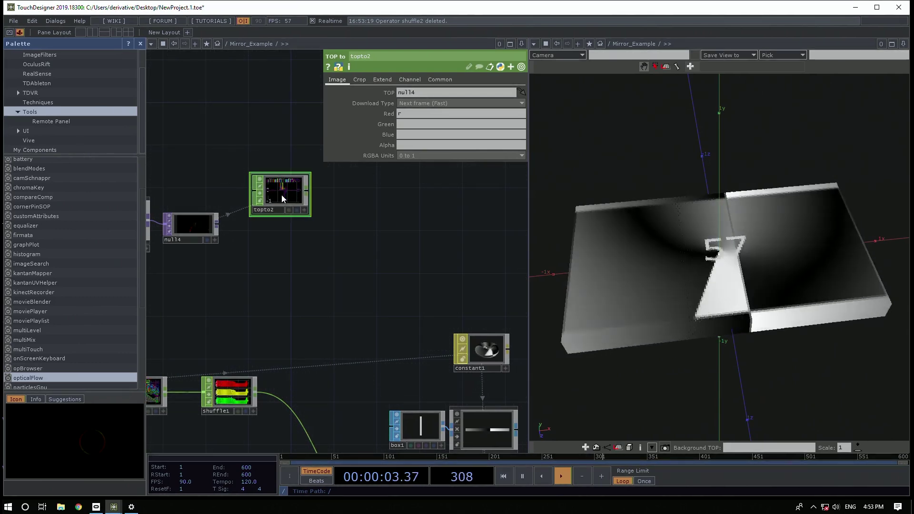
# Disconnect shuffle1's output from merge1
pyautogui.scroll(2, 281, 195)
pyautogui.moveTo(261, 297); pyautogui.dragTo(291, 280)
pyautogui.scroll(-3, 292, 281)
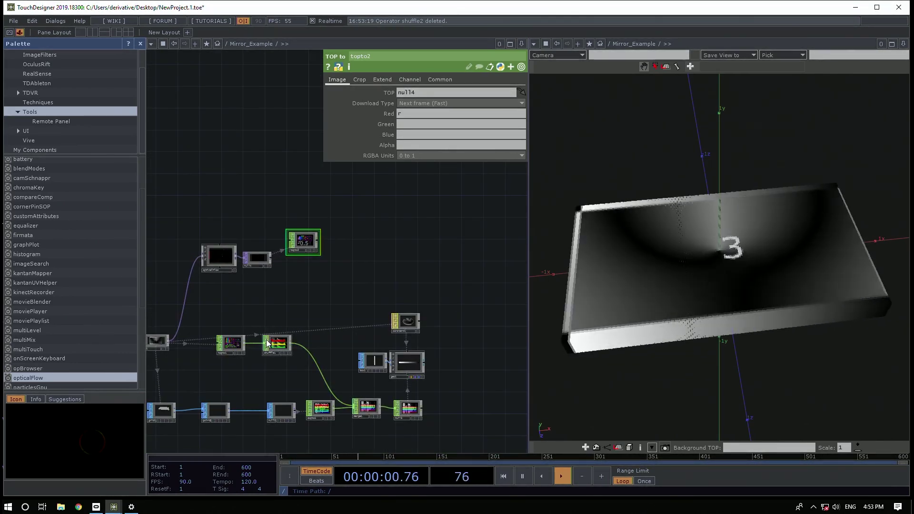
pyautogui.rightClick(299, 344)
pyautogui.click(313, 370)
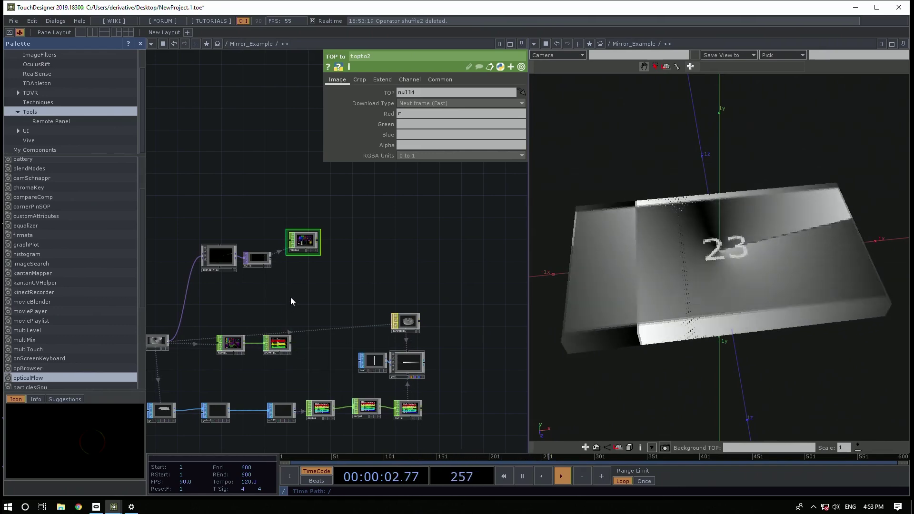
# Examine topto2's red channel graph alongside the optical flow image in null4
pyautogui.scroll(4, 308, 319)
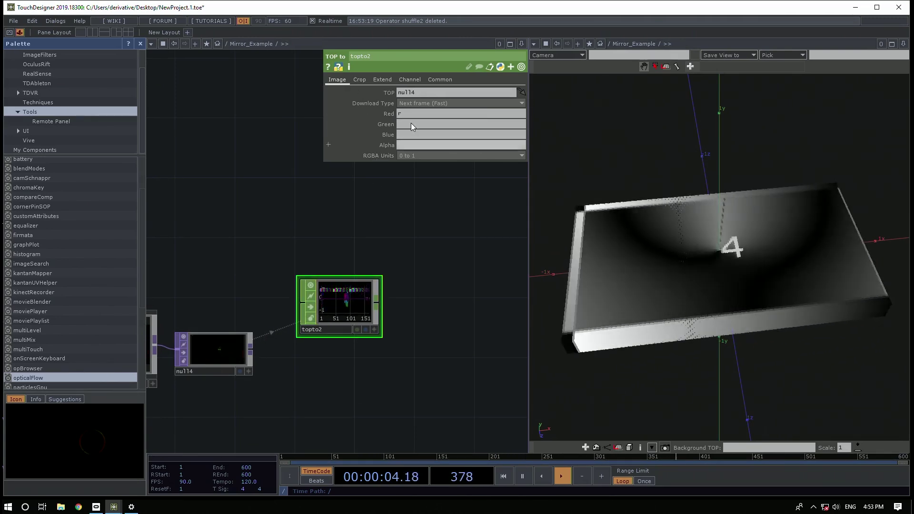
pyautogui.moveTo(384, 259); pyautogui.dragTo(352, 246)
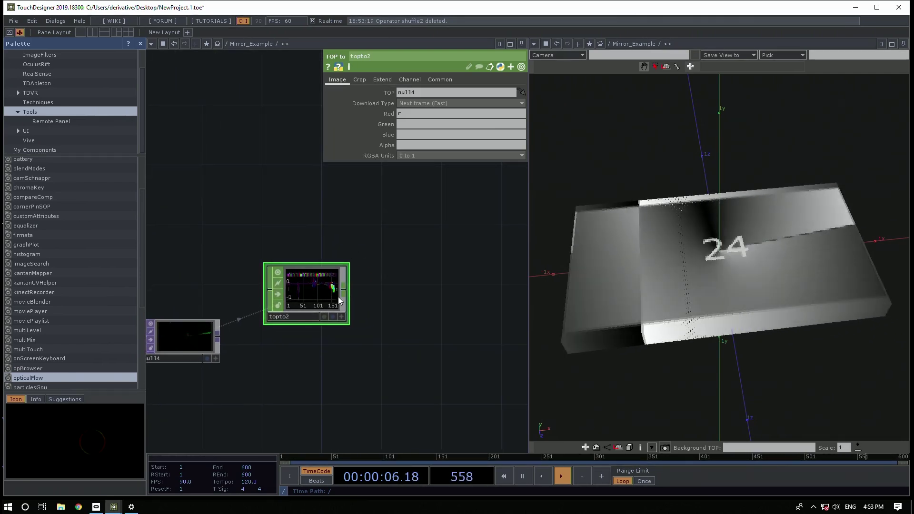
pyautogui.moveTo(189, 279); pyautogui.dragTo(273, 274)
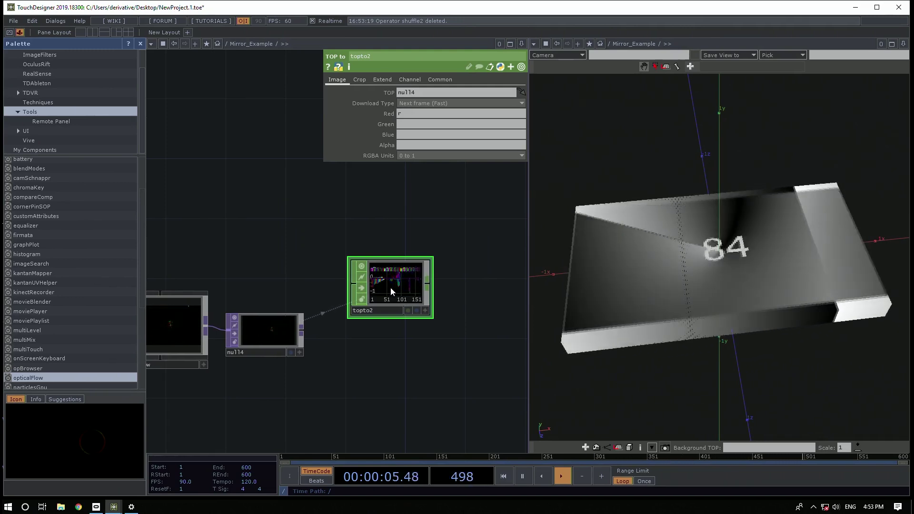
pyautogui.scroll(5, 243, 326)
pyautogui.scroll(-5, 249, 335)
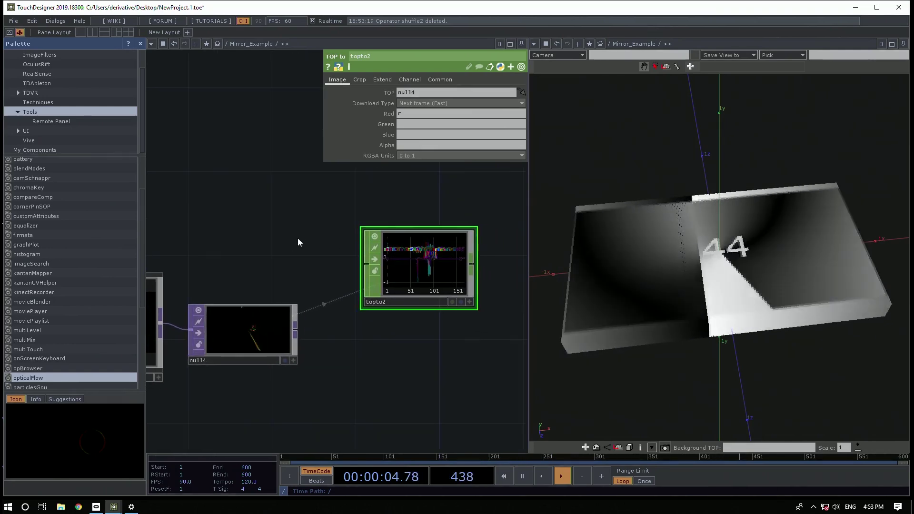
pyautogui.scroll(-3, 300, 237)
pyautogui.scroll(3, 393, 273)
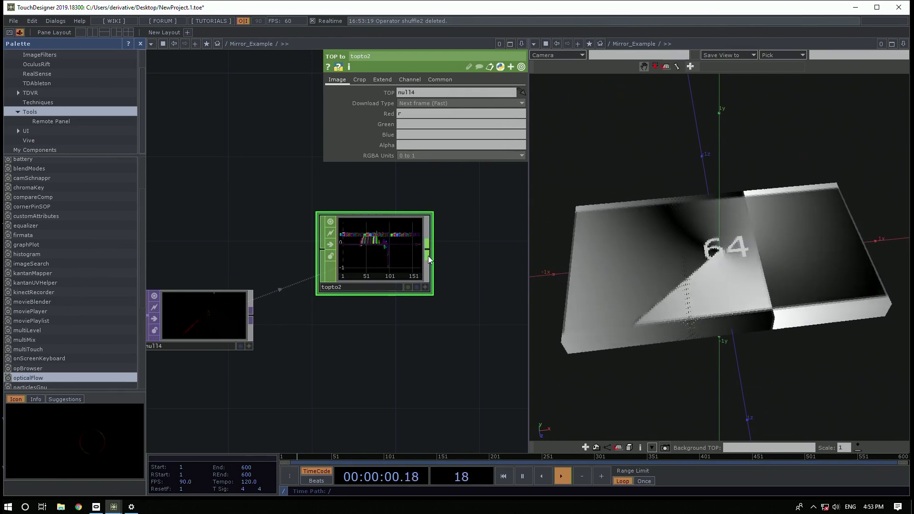
# Append a Shuffle CHOP to topto2 and place it directly beside that node
pyautogui.press('Tab')
pyautogui.write('shu')
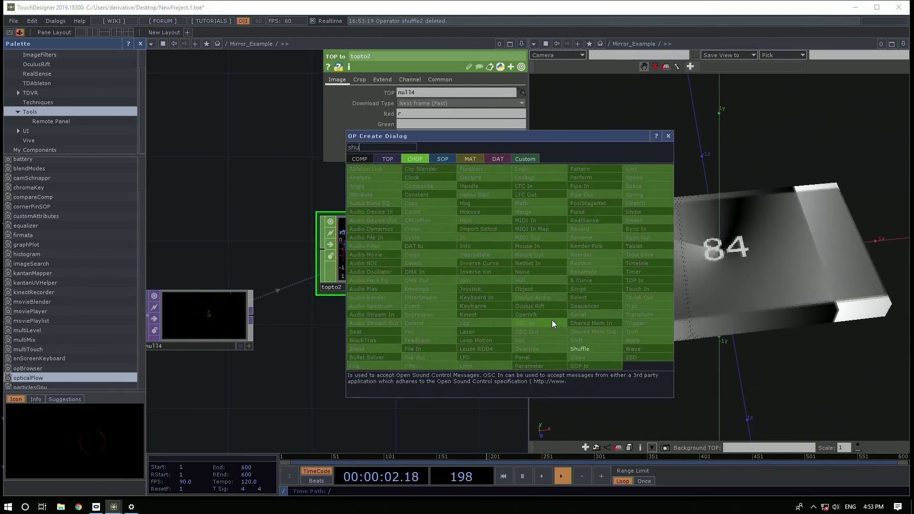
pyautogui.click(579, 348)
pyautogui.click(498, 260)
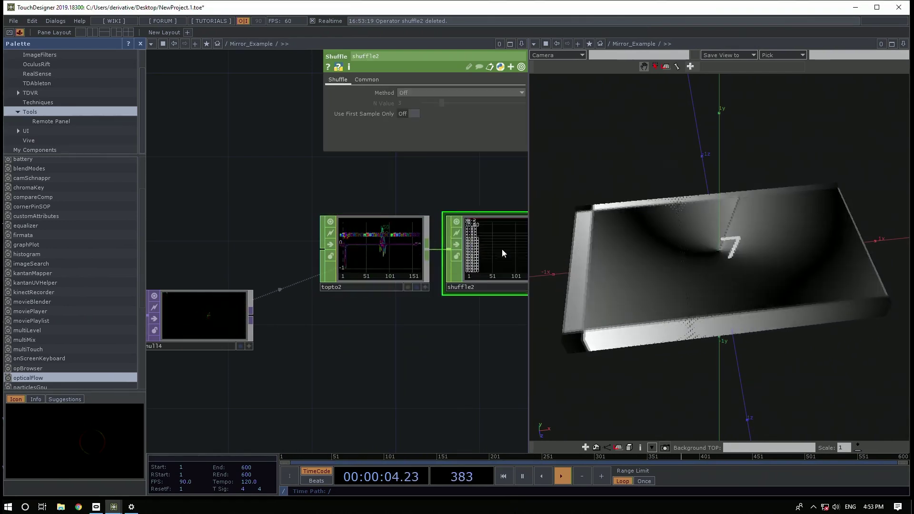
# Try the Sequence All Samples method on shuffle2
pyautogui.click(406, 92)
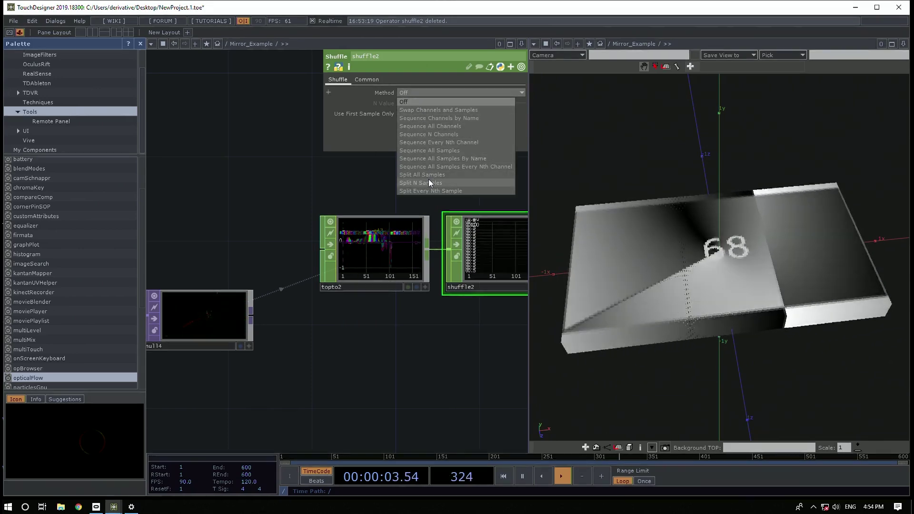
pyautogui.click(438, 151)
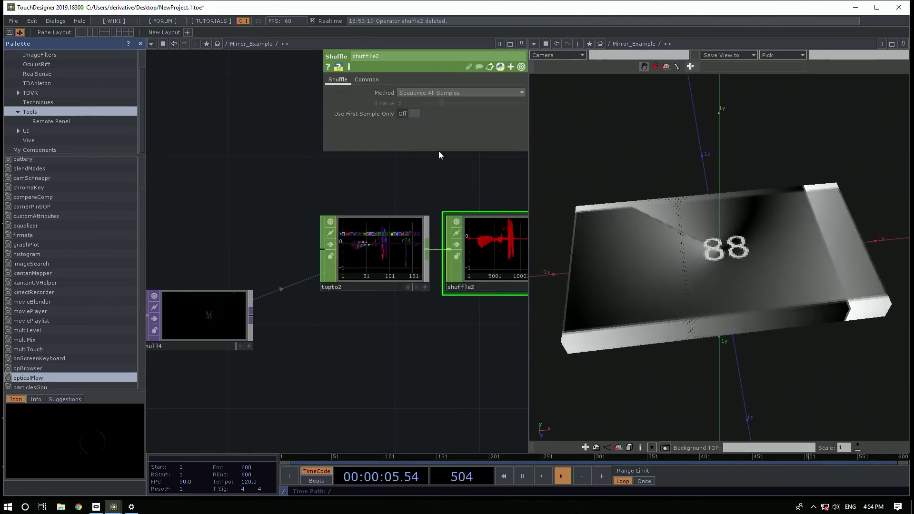
pyautogui.scroll(-3, 213, 163)
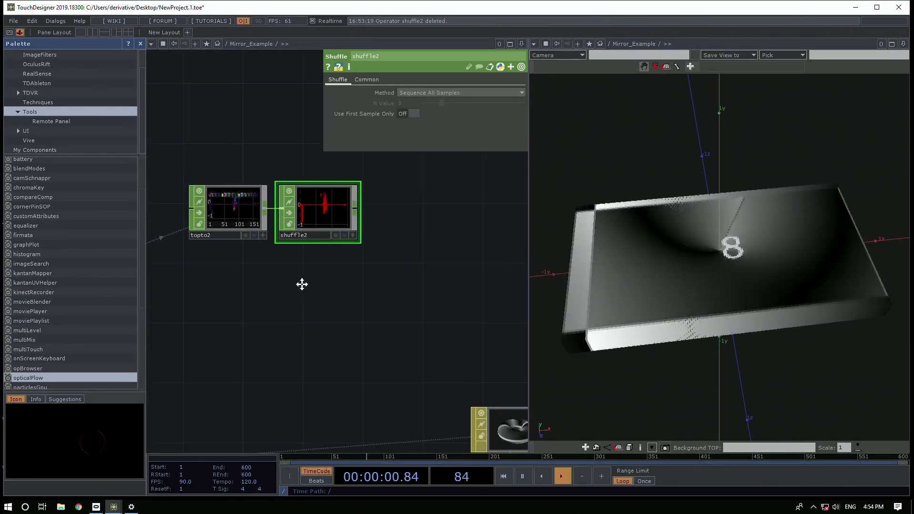
pyautogui.scroll(-2, 305, 284)
# Set shuffle2's method to Sequence All Samples Every Nth Channel with an N value of 160
pyautogui.click(409, 92)
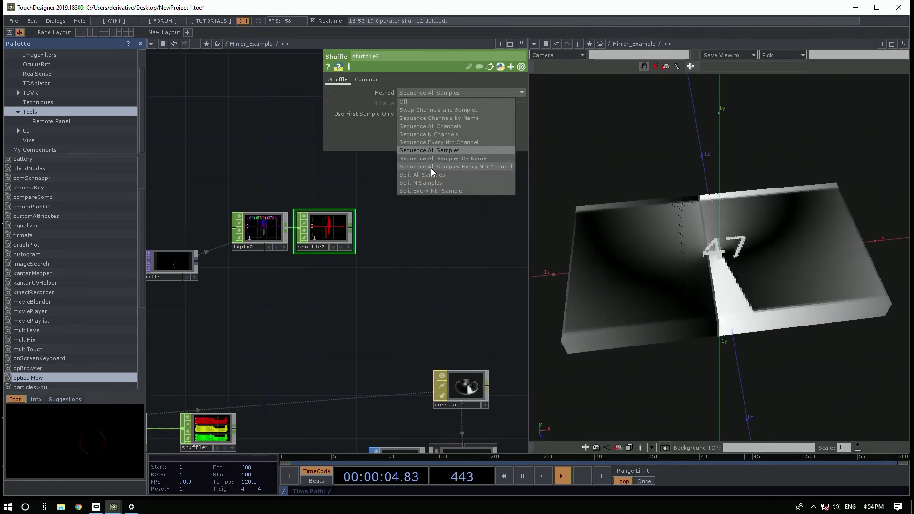
pyautogui.click(430, 166)
pyautogui.write('16')
pyautogui.press('Return')
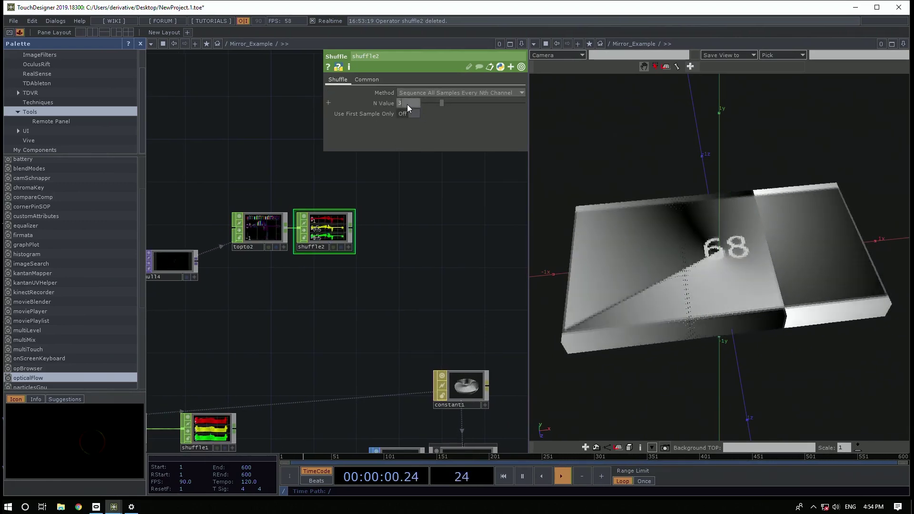
pyautogui.write('0')
pyautogui.press('Return')
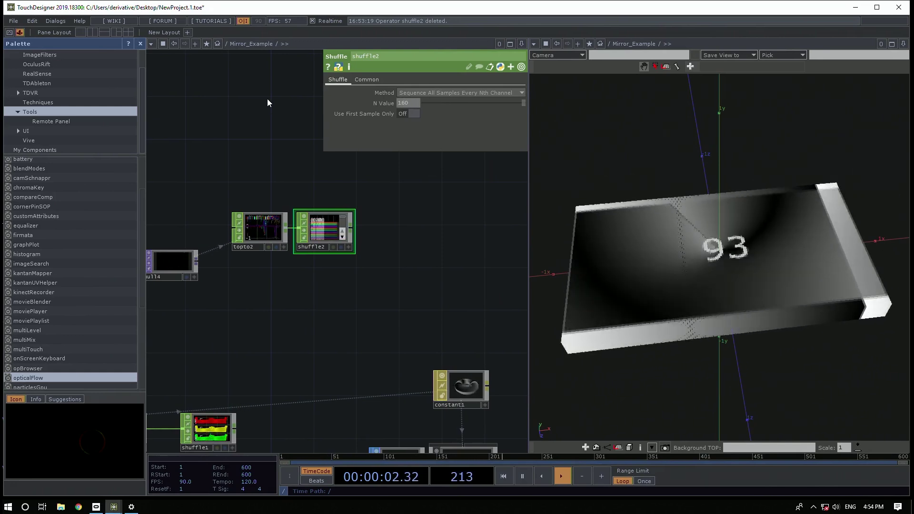
# Activate shuffle2's viewer and display all of its channels in a single graph
pyautogui.click(350, 247)
pyautogui.rightClick(311, 229)
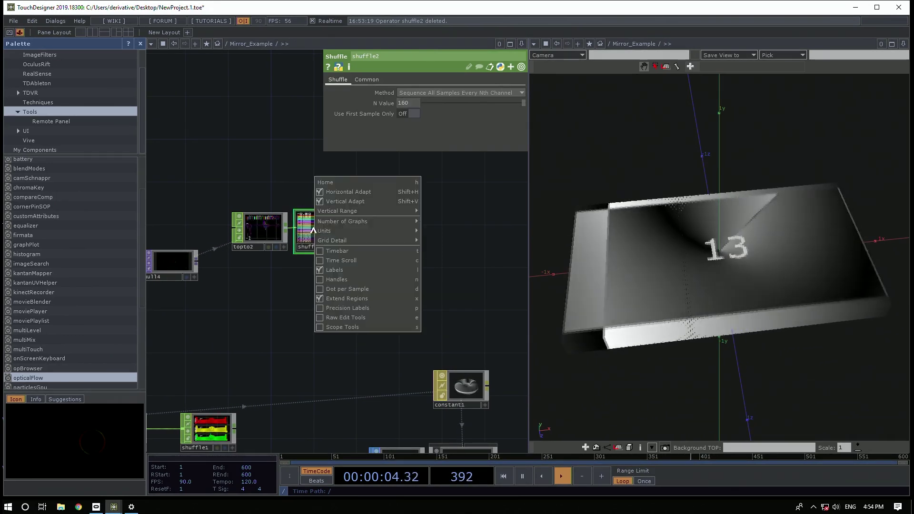
pyautogui.moveTo(322, 223)
pyautogui.click(444, 222)
pyautogui.scroll(2, 282, 234)
pyautogui.scroll(2, 283, 233)
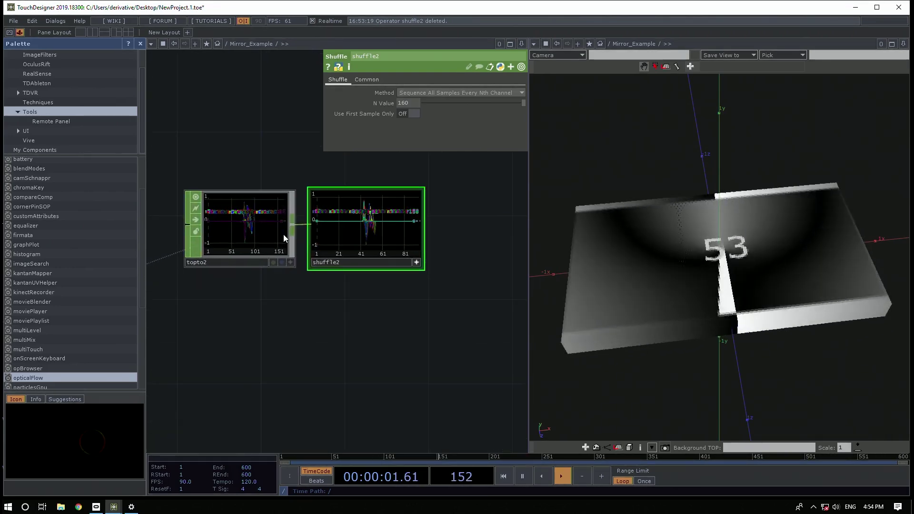
pyautogui.scroll(-4, 283, 234)
# Duplicate shuffle1, place the copy after shuffle2, and feed it from shuffle2
pyautogui.moveTo(304, 272); pyautogui.dragTo(367, 265)
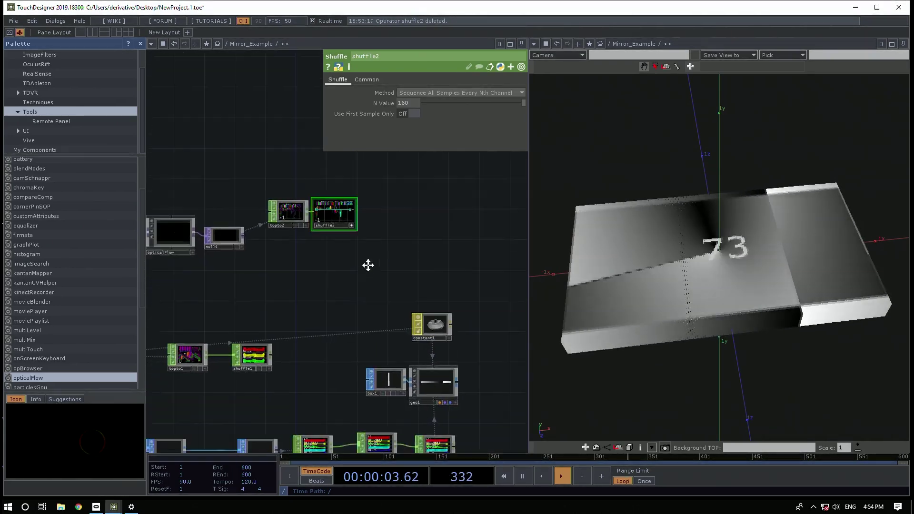
pyautogui.click(270, 339)
pyautogui.hotkey('ctrl', 'c')
pyautogui.hotkey('ctrl', 'v')
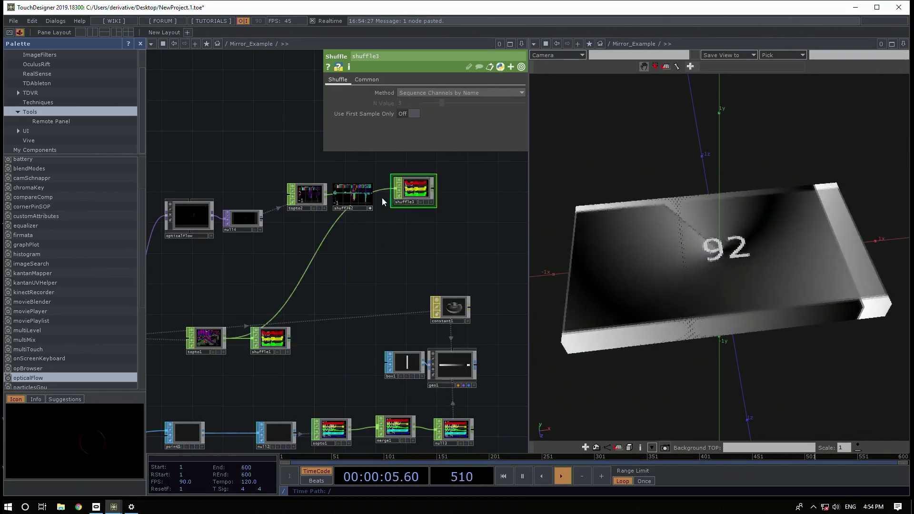
pyautogui.click(392, 187)
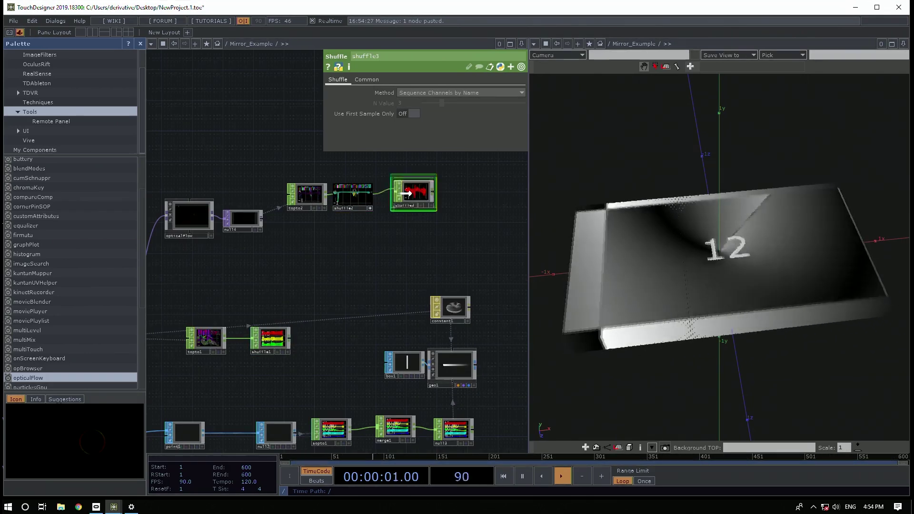
# Connect the output of shuffle3 to merge1
pyautogui.moveTo(414, 244); pyautogui.dragTo(377, 227)
pyautogui.moveTo(404, 169); pyautogui.dragTo(343, 401)
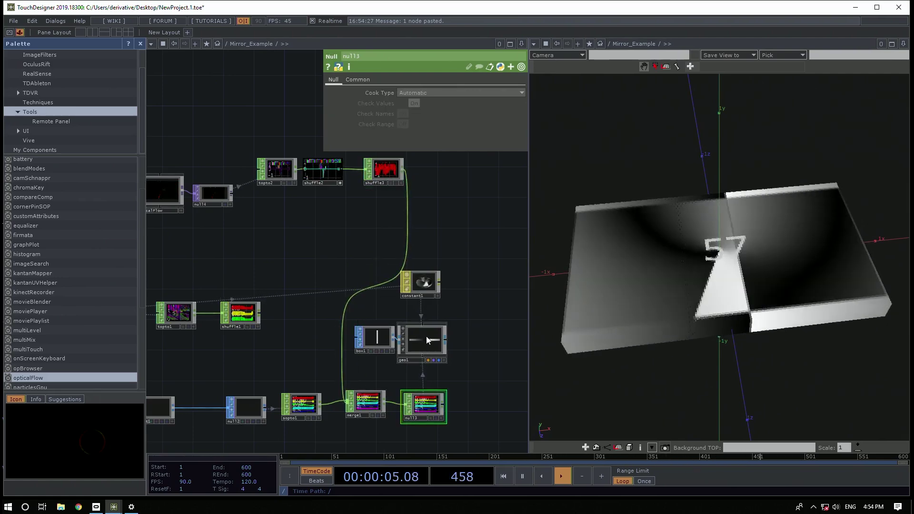
# Set geo1's instance color R to the r channel and turn the 3D view toward the instanced geometry
pyautogui.click(425, 339)
pyautogui.click(520, 228)
pyautogui.click(520, 280)
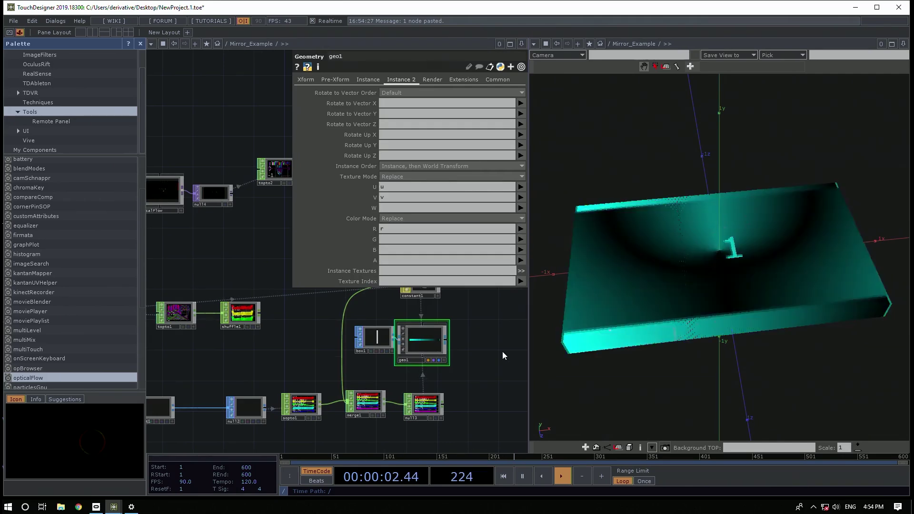
pyautogui.moveTo(659, 299); pyautogui.dragTo(706, 290)
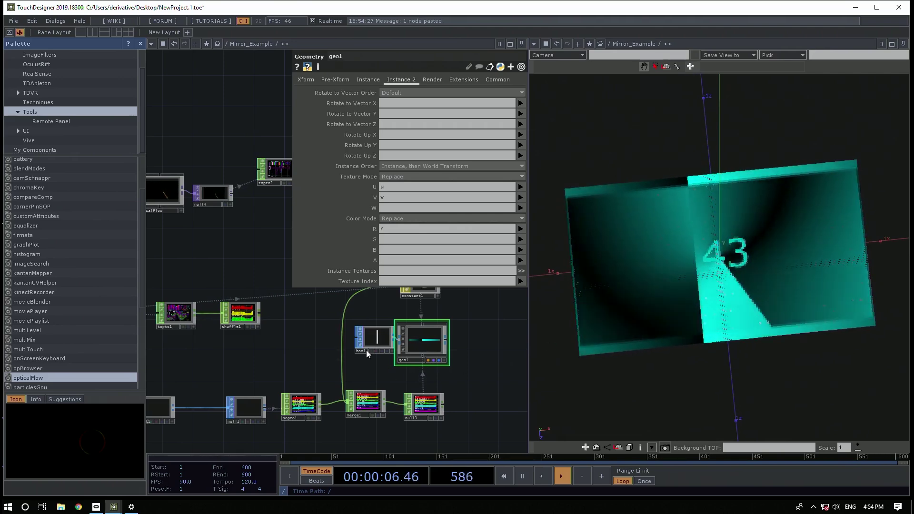
# Feed null4 directly from the source image instead of opticalFlow and move it below the TOP to chain
pyautogui.moveTo(178, 165); pyautogui.dragTo(250, 186)
pyautogui.scroll(-4, 190, 239)
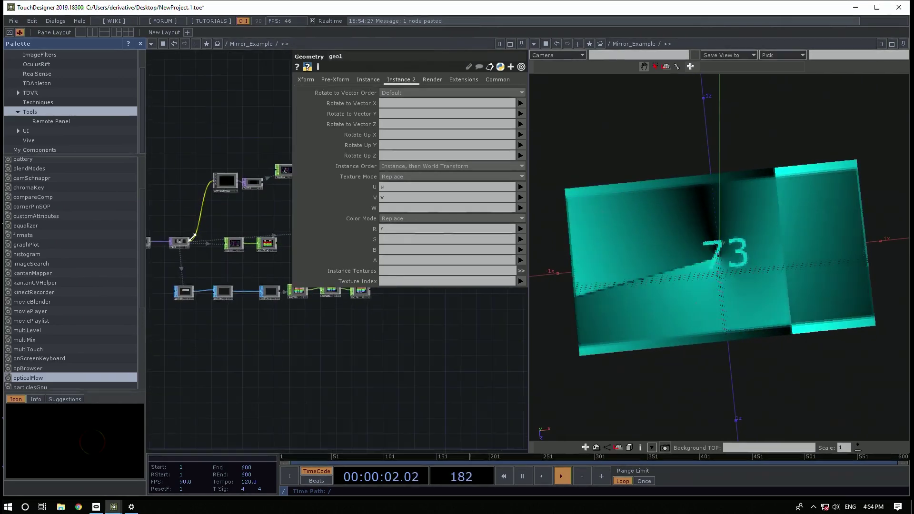
pyautogui.moveTo(247, 186); pyautogui.dragTo(253, 210)
pyautogui.scroll(2, 255, 209)
pyautogui.moveTo(253, 176); pyautogui.dragTo(220, 193)
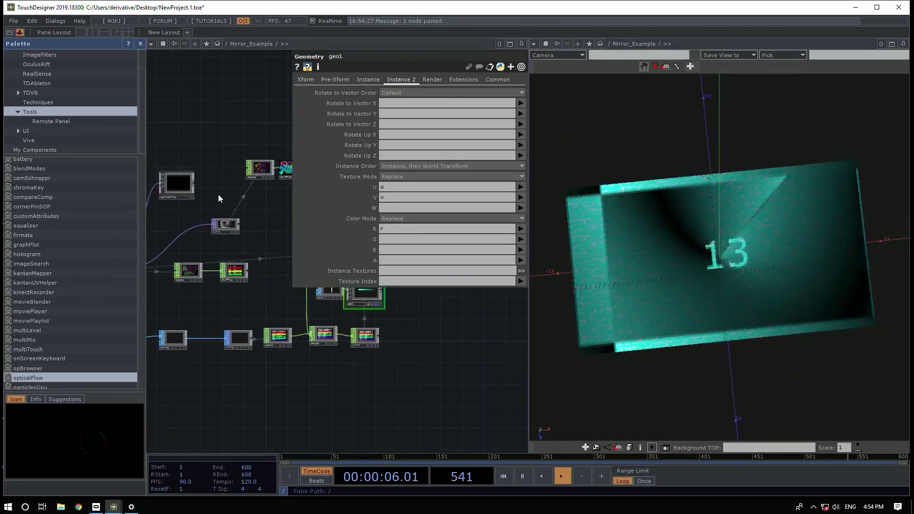
pyautogui.press('p')
pyautogui.press('p')
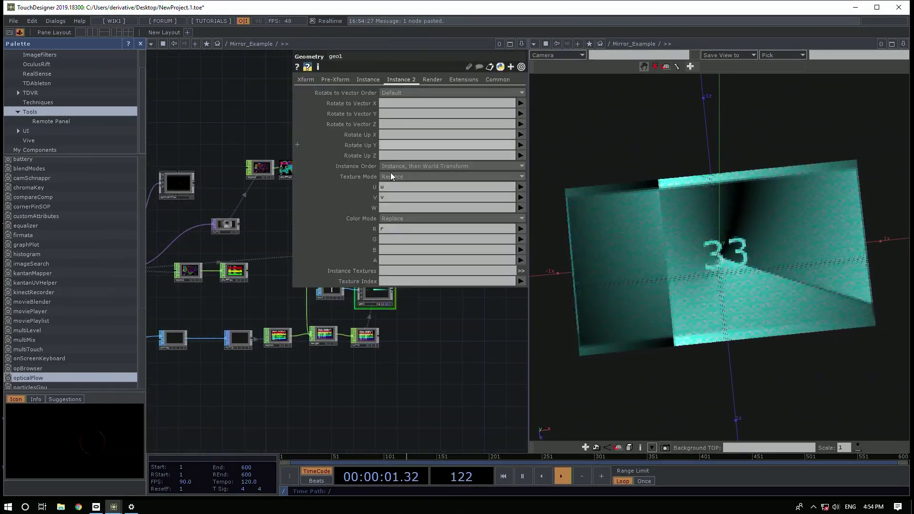
# Clear the res1 color map from the constant1 material
pyautogui.moveTo(284, 223); pyautogui.dragTo(247, 341)
pyautogui.click(302, 318)
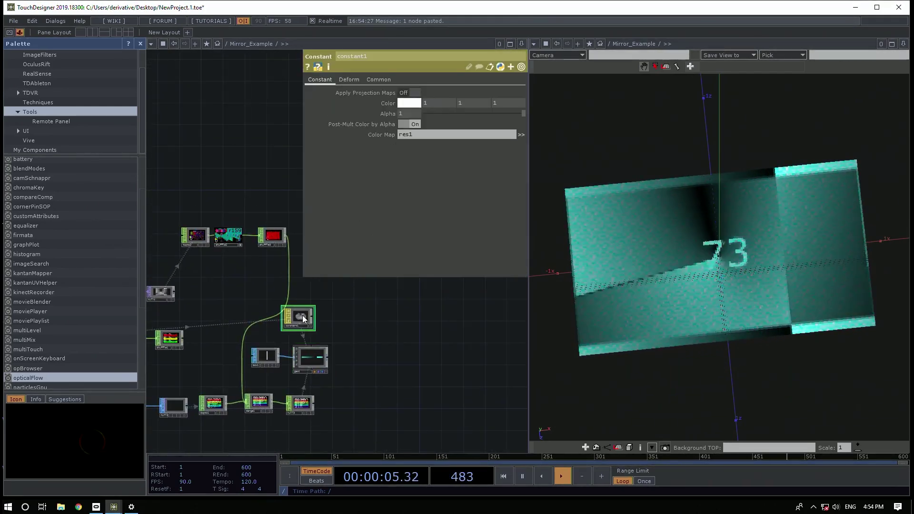
pyautogui.press('p')
# Examine the upper conversion chain and topto2's image parameters
pyautogui.moveTo(427, 371); pyautogui.dragTo(498, 331)
pyautogui.scroll(3, 218, 197)
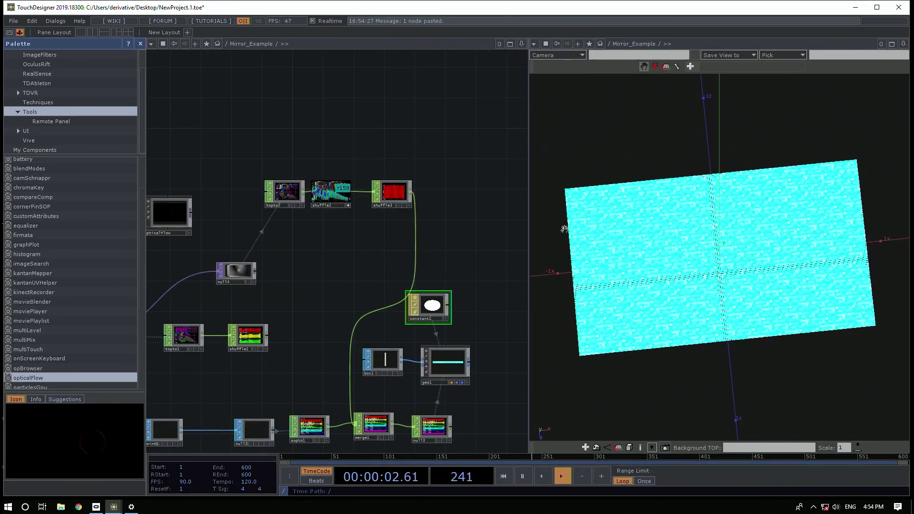
pyautogui.scroll(2, 229, 179)
pyautogui.moveTo(261, 216); pyautogui.dragTo(274, 215)
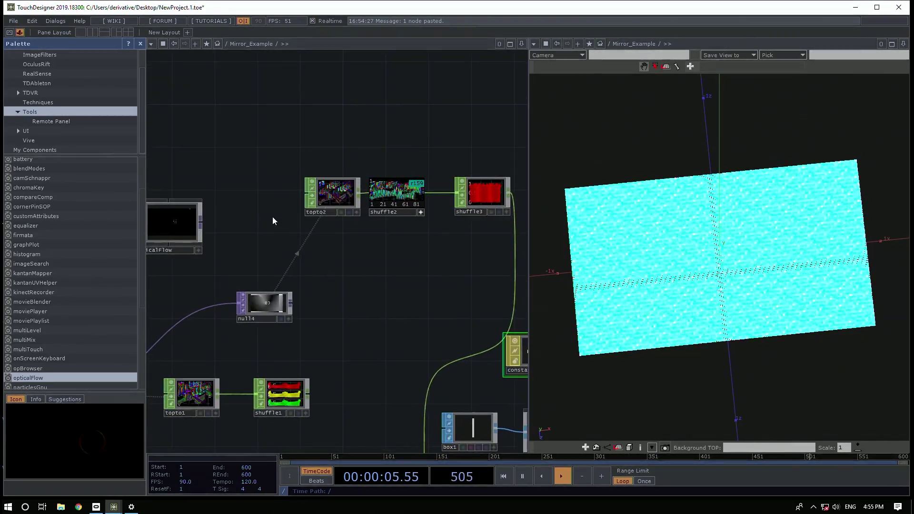
pyautogui.scroll(2, 335, 195)
pyautogui.click(332, 198)
pyautogui.press('p')
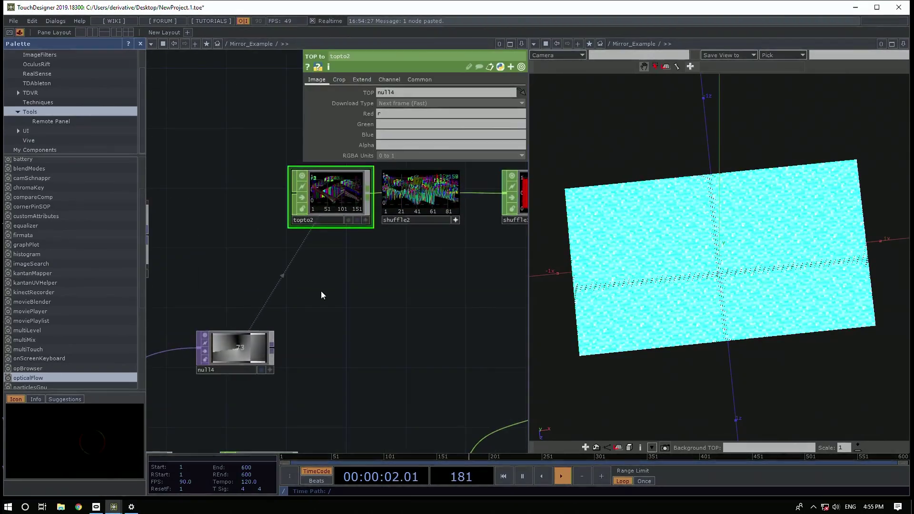
pyautogui.moveTo(322, 286); pyautogui.dragTo(307, 328)
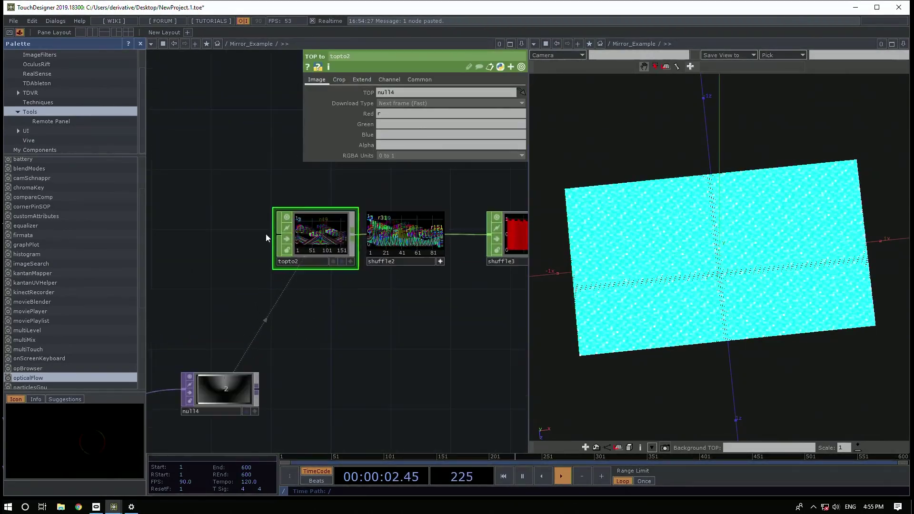
# Toggle Use First Sample Only on shuffle2 and try the Split All Samples method
pyautogui.click(411, 230)
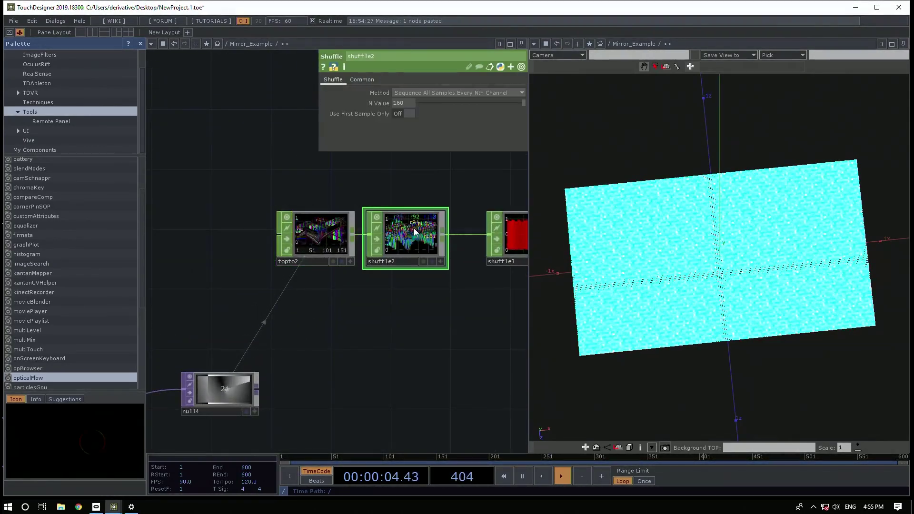
pyautogui.click(403, 113)
pyautogui.click(404, 113)
pyautogui.click(406, 93)
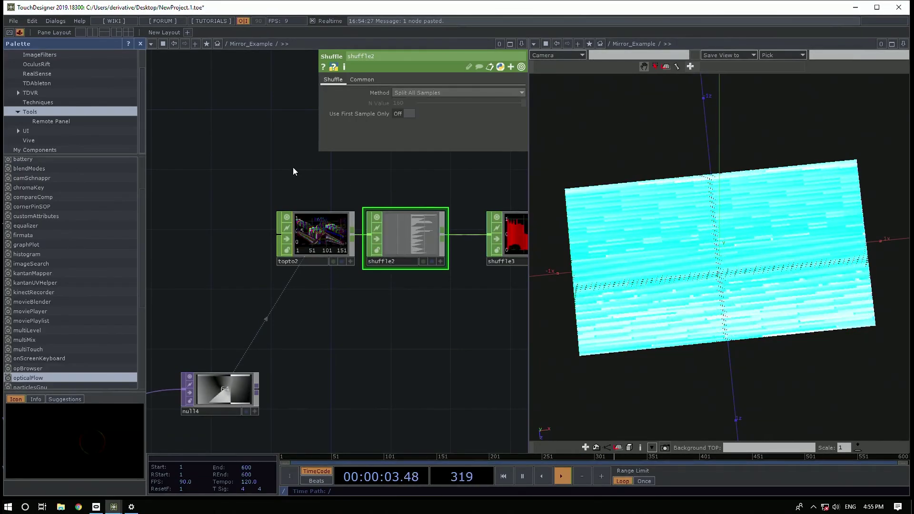
# Try the Sequence All Samples method on shuffle2
pyautogui.click(419, 92)
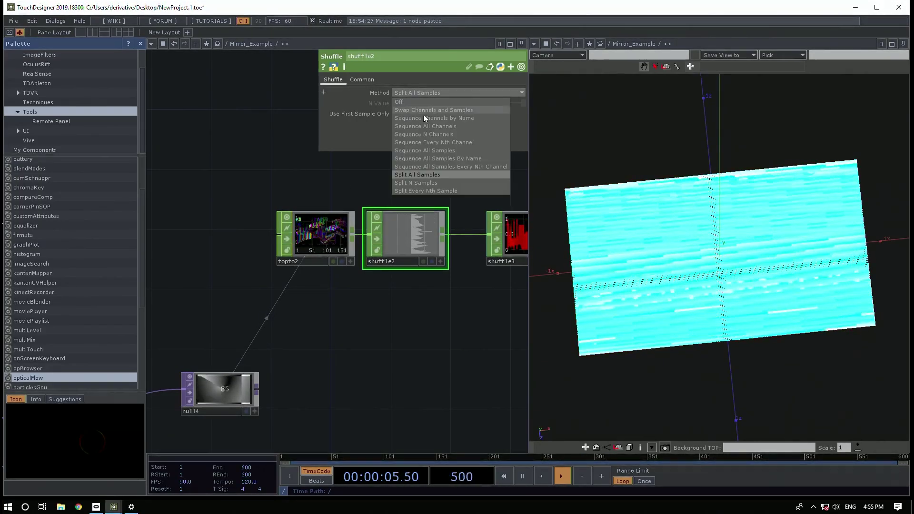
pyautogui.click(429, 150)
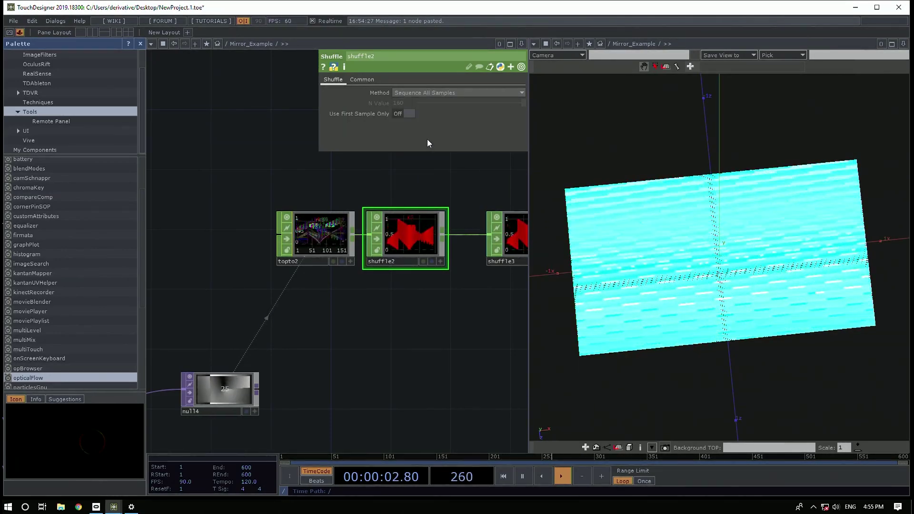
pyautogui.moveTo(492, 190); pyautogui.dragTo(324, 204)
pyautogui.click(382, 258)
# Set the crop UV units of topto2 to Pixels
pyautogui.moveTo(193, 164); pyautogui.dragTo(388, 204)
pyautogui.click(350, 252)
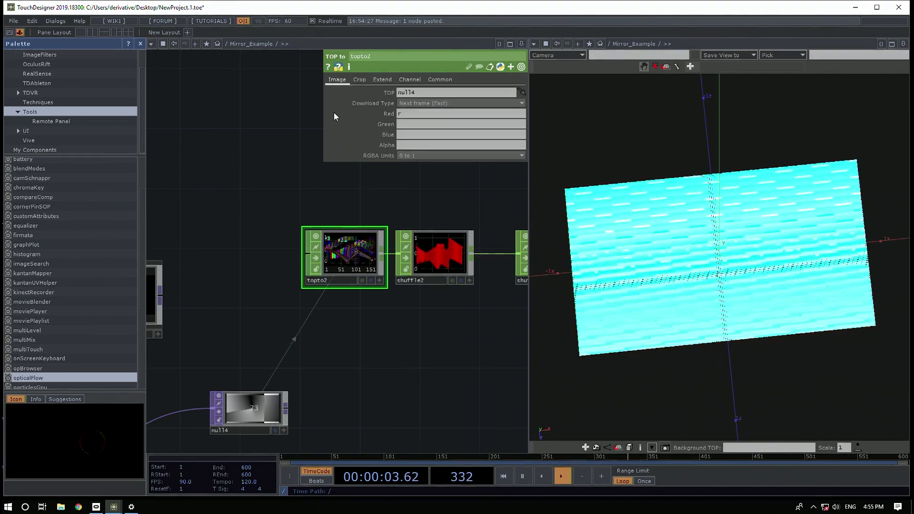
pyautogui.click(359, 80)
pyautogui.click(402, 103)
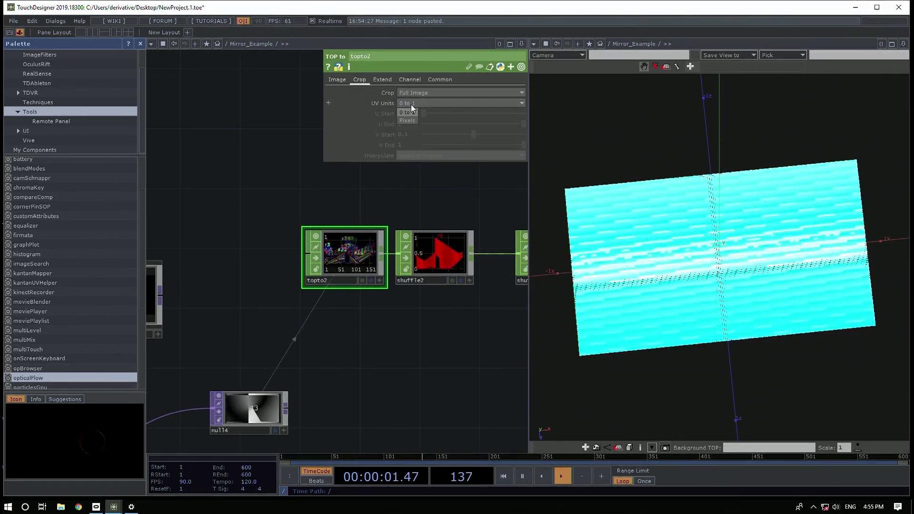
pyautogui.click(410, 119)
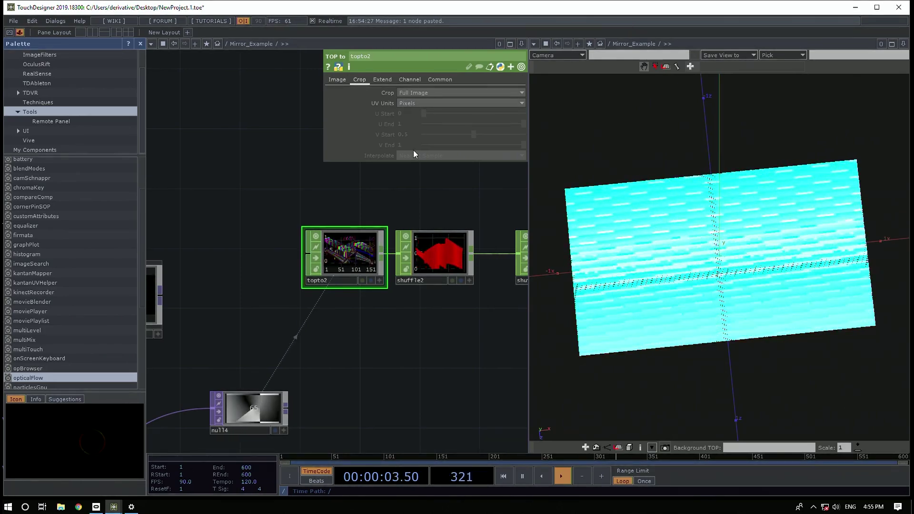
# Try the Swap Channels and Samples method on shuffle2, and switch its method to Off
pyautogui.moveTo(456, 198); pyautogui.dragTo(368, 257, button='middle')
pyautogui.click(367, 266)
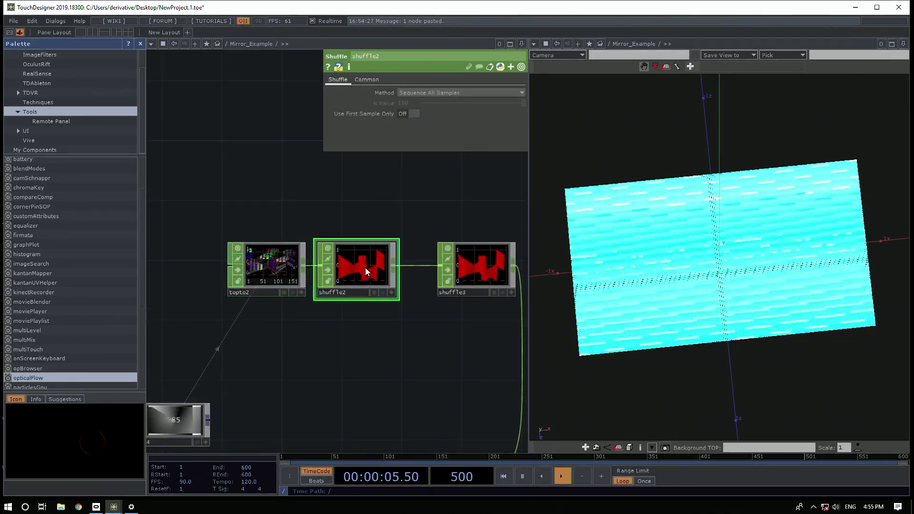
pyautogui.click(435, 93)
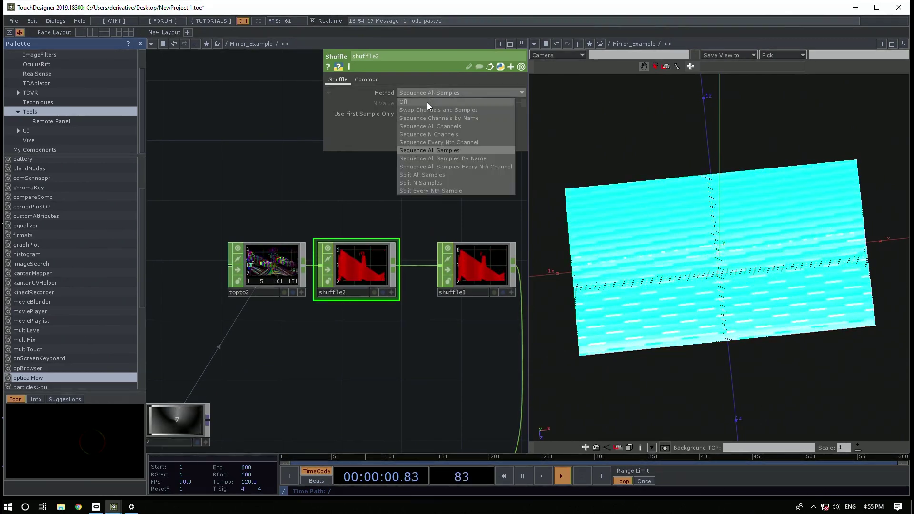
pyautogui.click(425, 112)
pyautogui.click(426, 93)
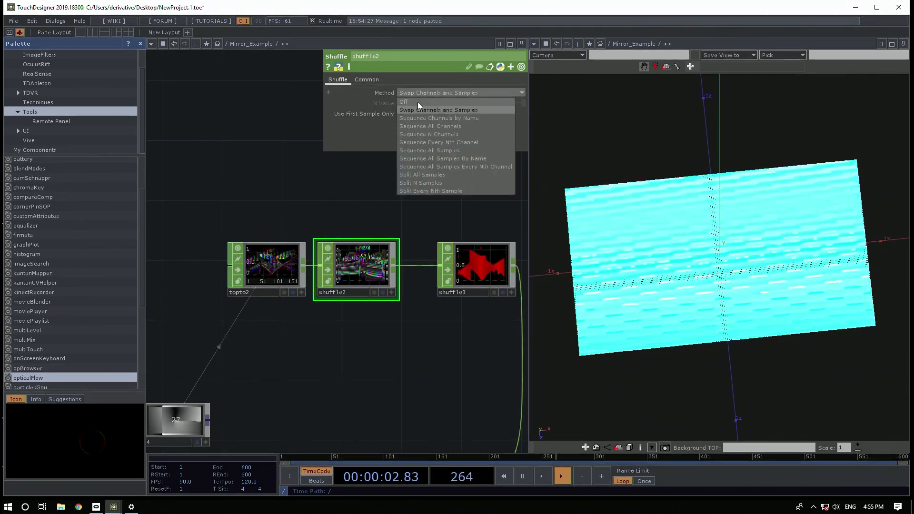
pyautogui.click(418, 101)
# Delete shuffle2 from between topto2 and shuffle3
pyautogui.press('Delete')
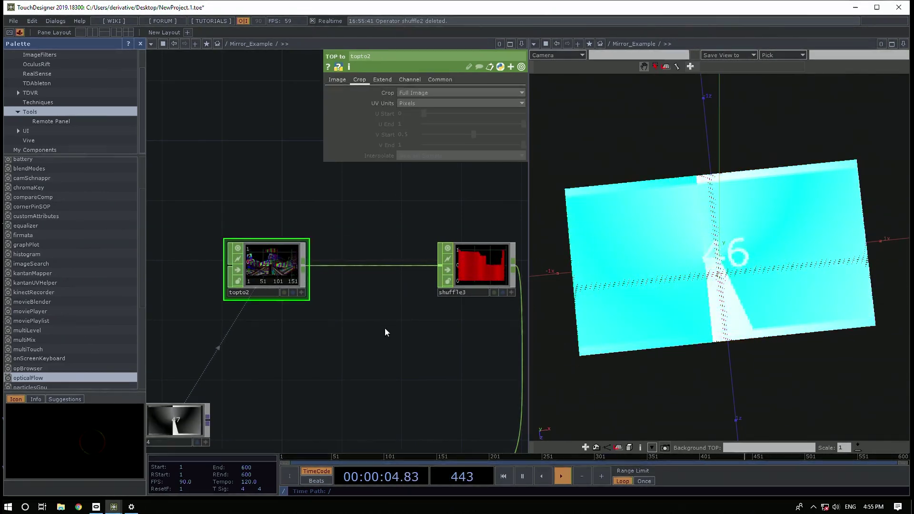
pyautogui.scroll(-5, 355, 327)
pyautogui.scroll(3, 326, 300)
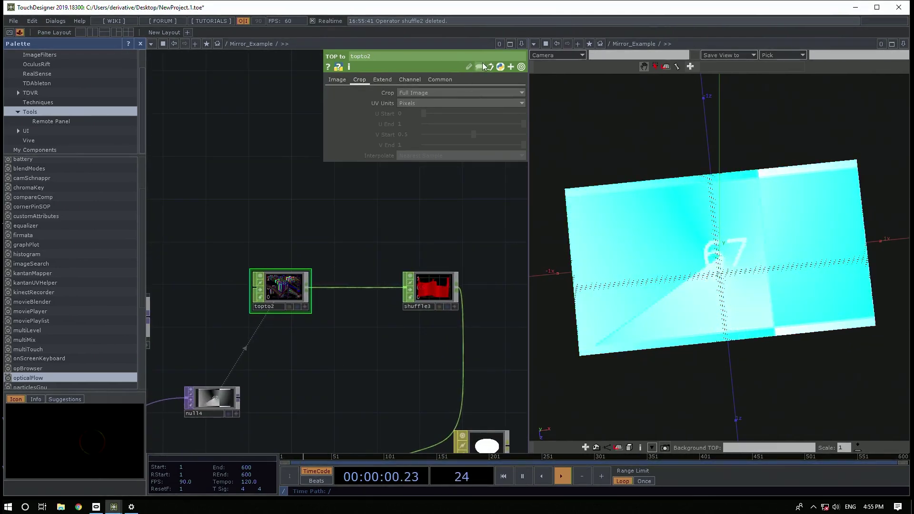
# Review topto2's UV unit options and constant1's color settings
pyautogui.click(411, 101)
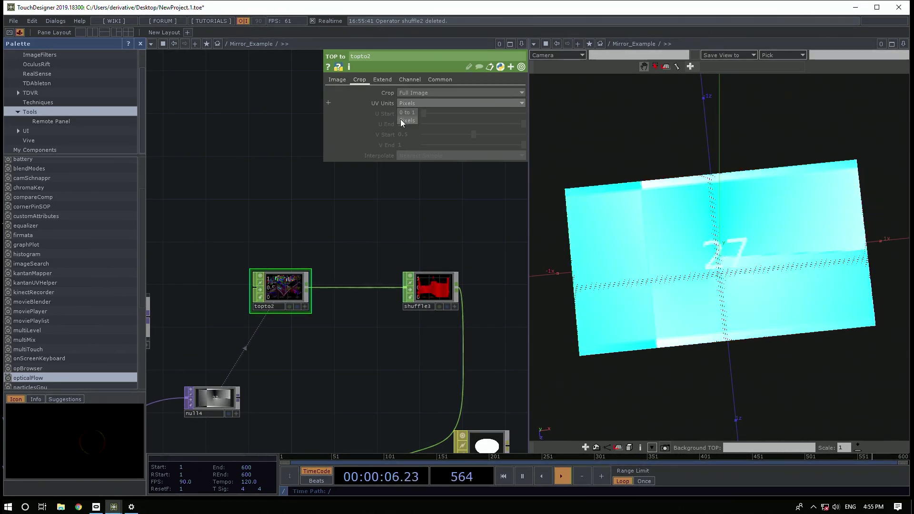
pyautogui.click(305, 204)
pyautogui.moveTo(304, 234); pyautogui.dragTo(265, 119)
pyautogui.scroll(-5, 264, 118)
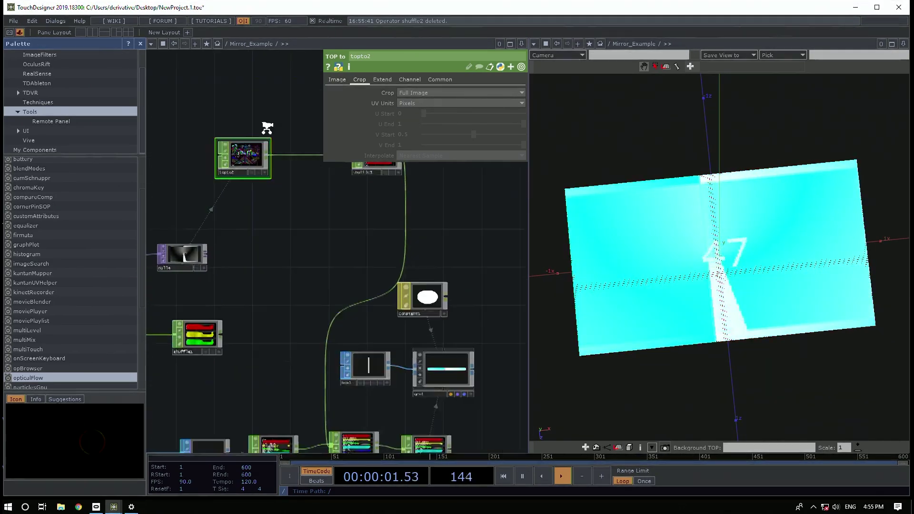
pyautogui.scroll(3, 264, 304)
pyautogui.click(386, 187)
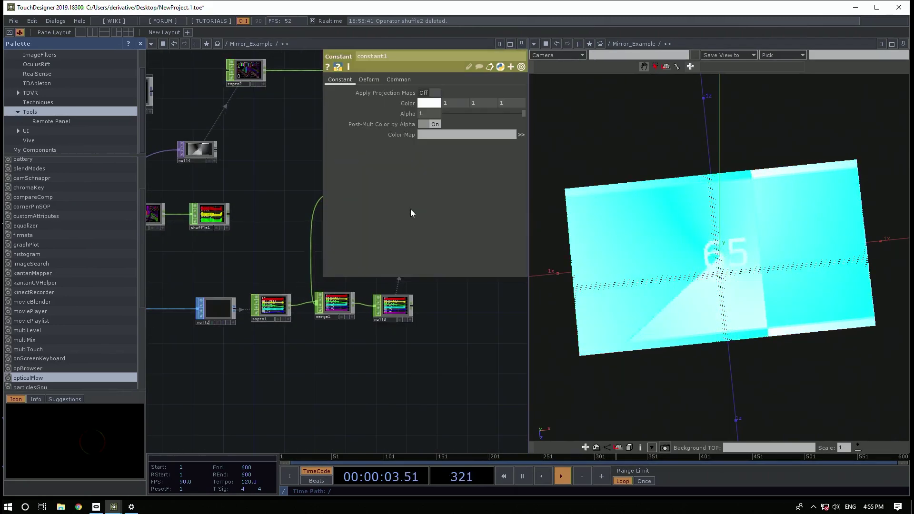
pyautogui.moveTo(271, 260); pyautogui.dragTo(285, 387)
pyautogui.press('p')
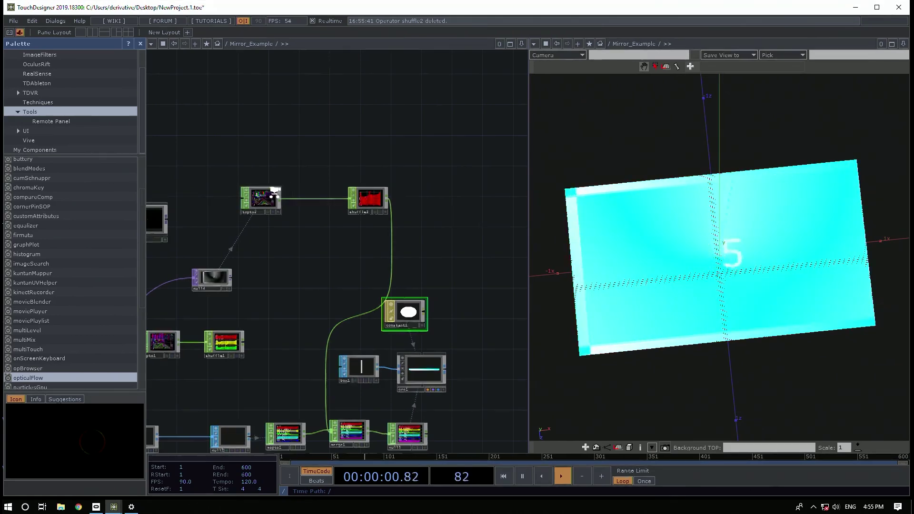
# Reconnect opticalFlow's output to null4 and place null4 beside opticalFlow
pyautogui.scroll(5, 270, 195)
pyautogui.click(258, 213)
pyautogui.scroll(-3, 434, 255)
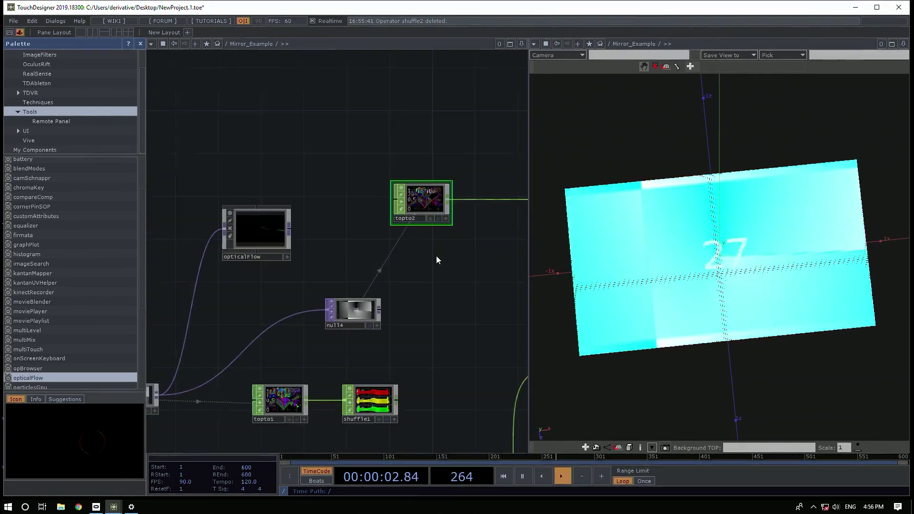
pyautogui.moveTo(288, 230); pyautogui.dragTo(348, 233)
pyautogui.moveTo(403, 293); pyautogui.dragTo(343, 280)
# Move shuffle3 closer to topto2 in the network
pyautogui.moveTo(427, 246); pyautogui.dragTo(242, 233)
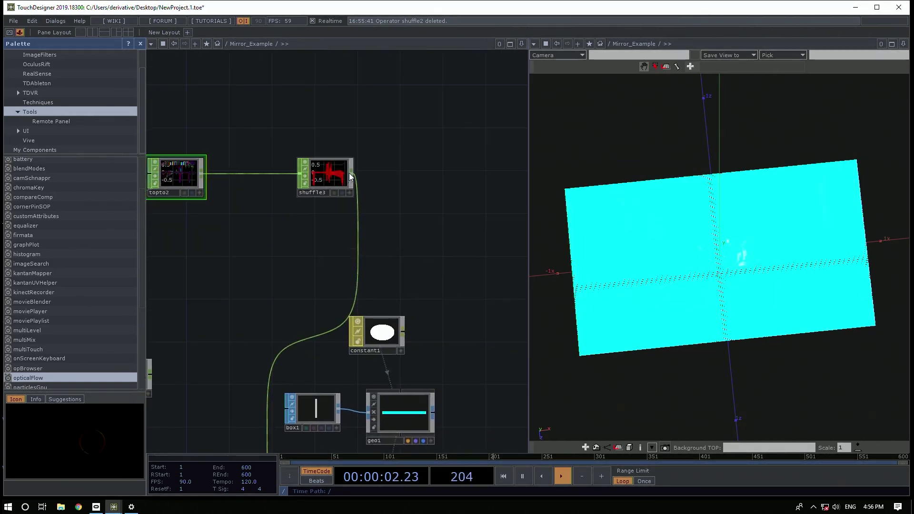
pyautogui.moveTo(325, 179); pyautogui.dragTo(259, 179)
pyautogui.moveTo(381, 230); pyautogui.dragTo(524, 189)
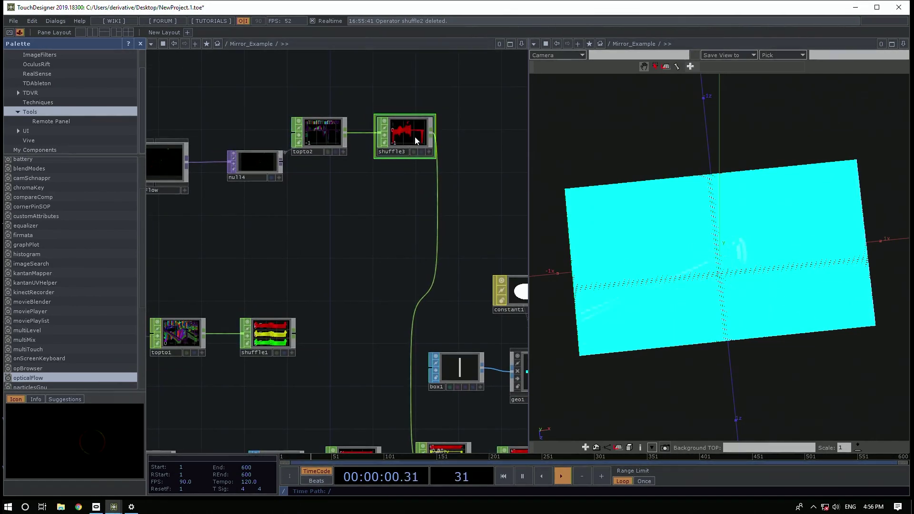
# Enter g as topto2's green channel name and inspect shuffle3's channel information
pyautogui.press('p')
pyautogui.moveTo(354, 224); pyautogui.dragTo(314, 272)
pyautogui.click(298, 161)
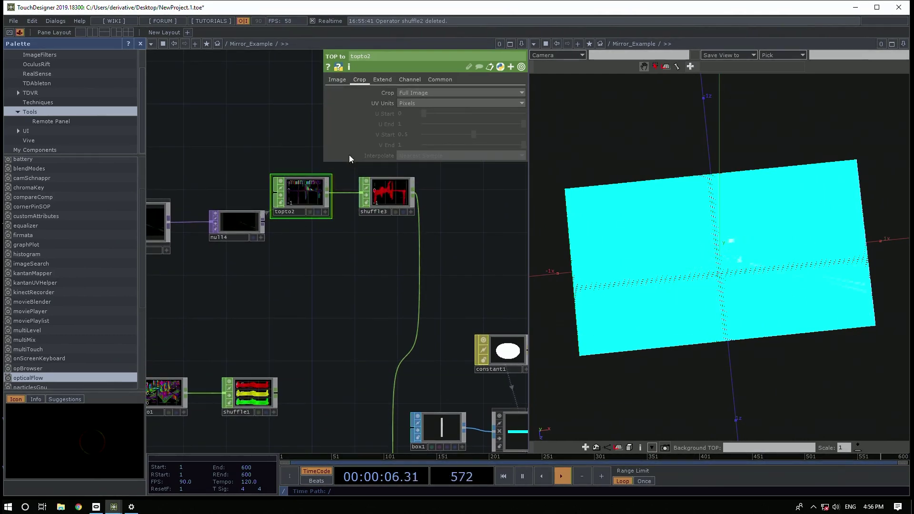
pyautogui.click(338, 79)
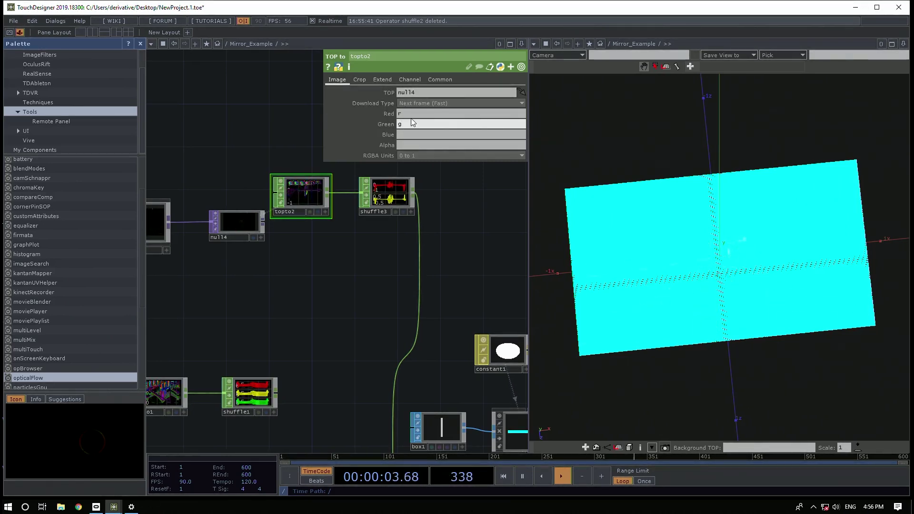
pyautogui.scroll(4, 392, 209)
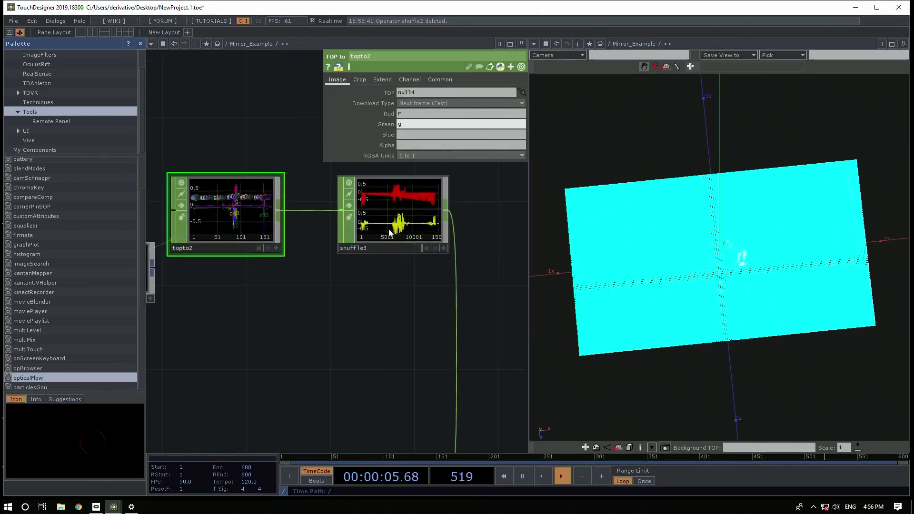
pyautogui.middleClick(403, 220)
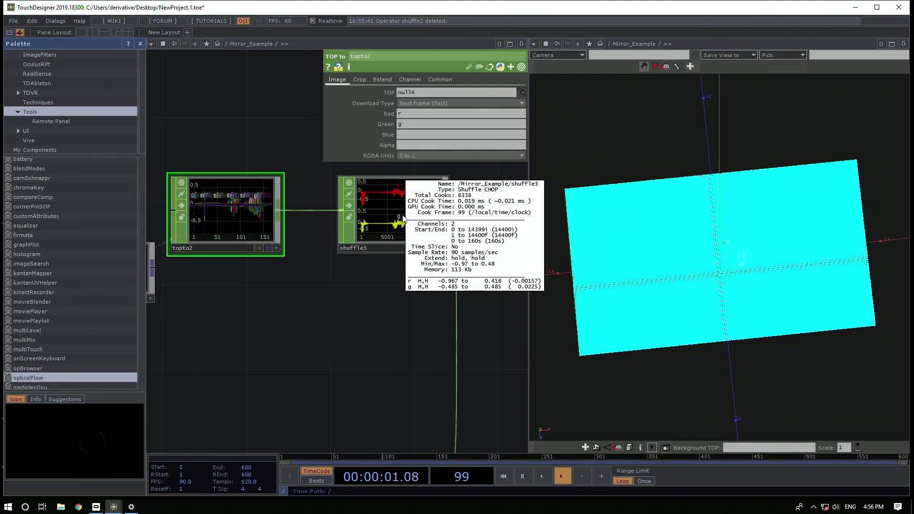
# Spread out the network by moving merge1, null3, geo1, box1 and constant1 away from the conversion chains
pyautogui.scroll(-5, 300, 251)
pyautogui.moveTo(326, 309); pyautogui.dragTo(315, 247)
pyautogui.moveTo(350, 317); pyautogui.dragTo(401, 323)
pyautogui.moveTo(310, 315); pyautogui.dragTo(326, 322)
pyautogui.moveTo(360, 270); pyautogui.dragTo(413, 279)
pyautogui.moveTo(326, 268); pyautogui.dragTo(374, 279)
pyautogui.moveTo(350, 228); pyautogui.dragTo(418, 230)
# Add a Null TOP fed by res1's output, between the optical flow branch and topto1
pyautogui.moveTo(252, 267); pyautogui.dragTo(317, 282)
pyautogui.press('p')
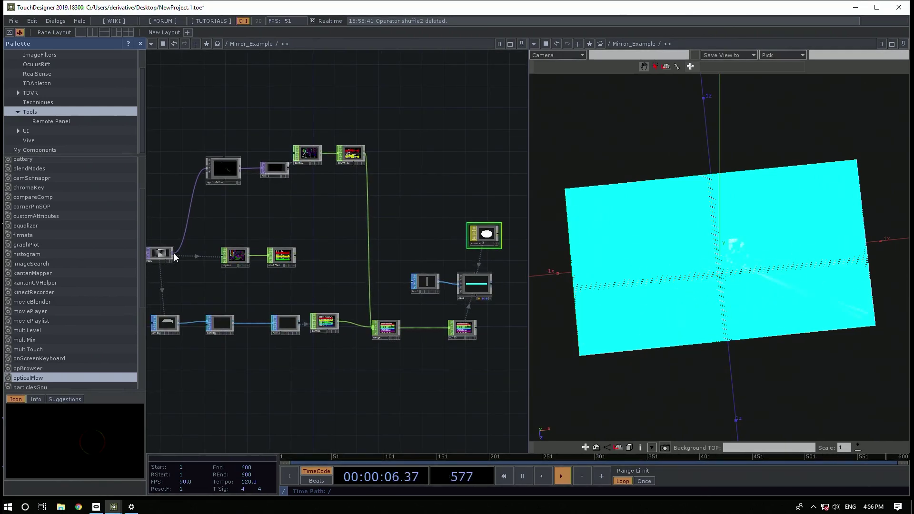
pyautogui.press('Tab')
pyautogui.write('nu')
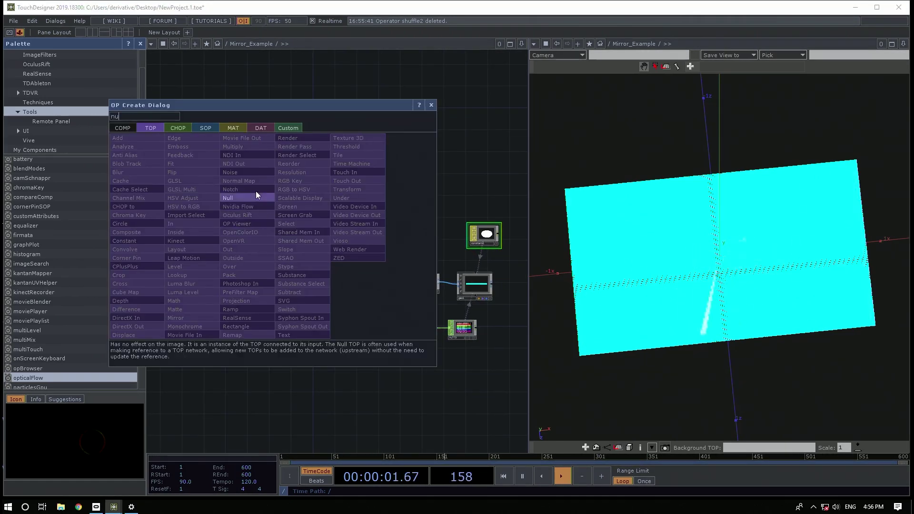
pyautogui.click(243, 198)
# Assign null5 as the Color Map of the constant1 material
pyautogui.click(480, 236)
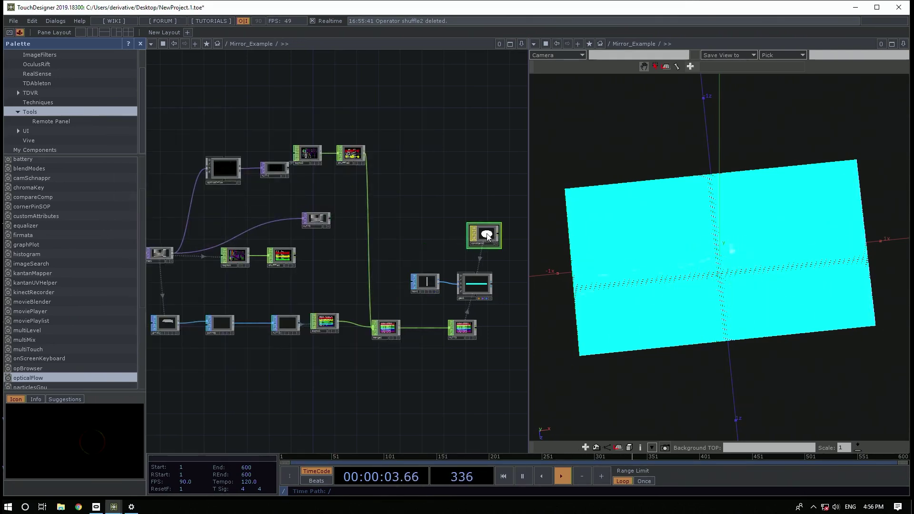
pyautogui.press('p')
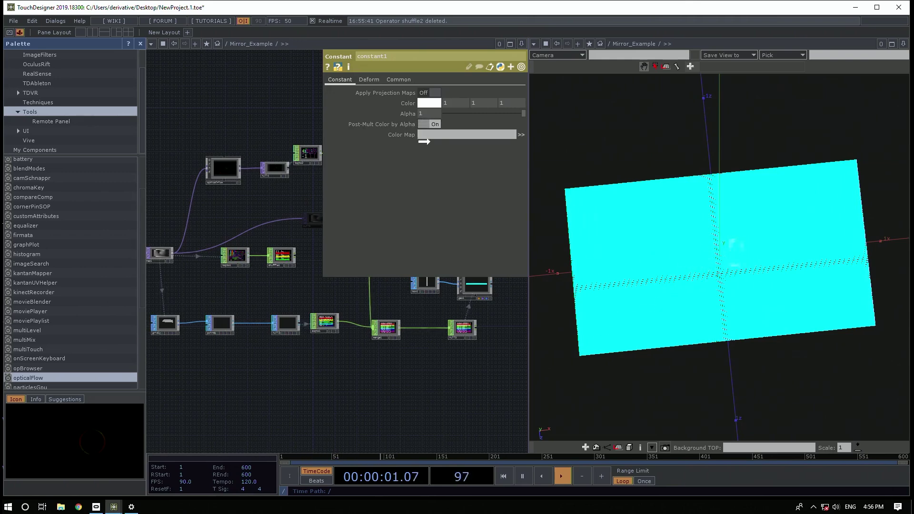
pyautogui.moveTo(421, 143); pyautogui.dragTo(436, 137)
# Examine geo1's second page of instance parameters and the chain from opticalFlow through null4 to shuffle3
pyautogui.moveTo(295, 200); pyautogui.dragTo(263, 212)
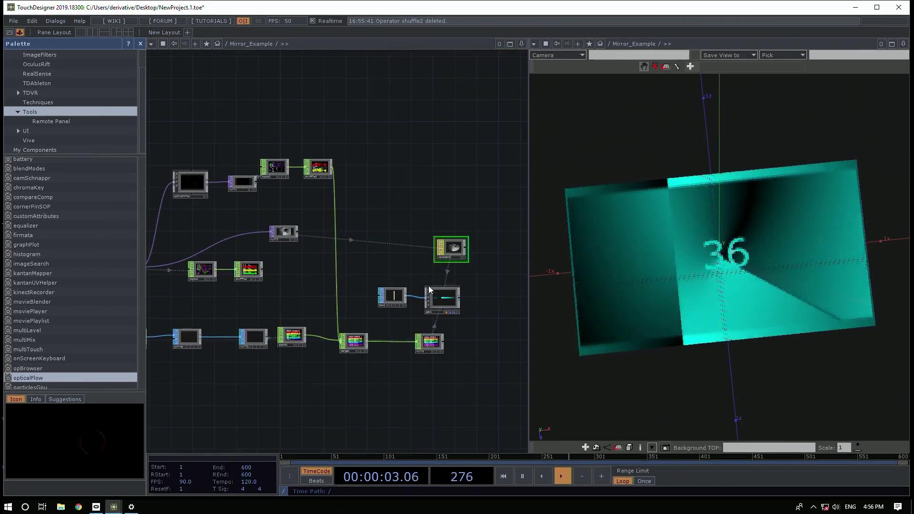
pyautogui.click(442, 303)
pyautogui.press('p')
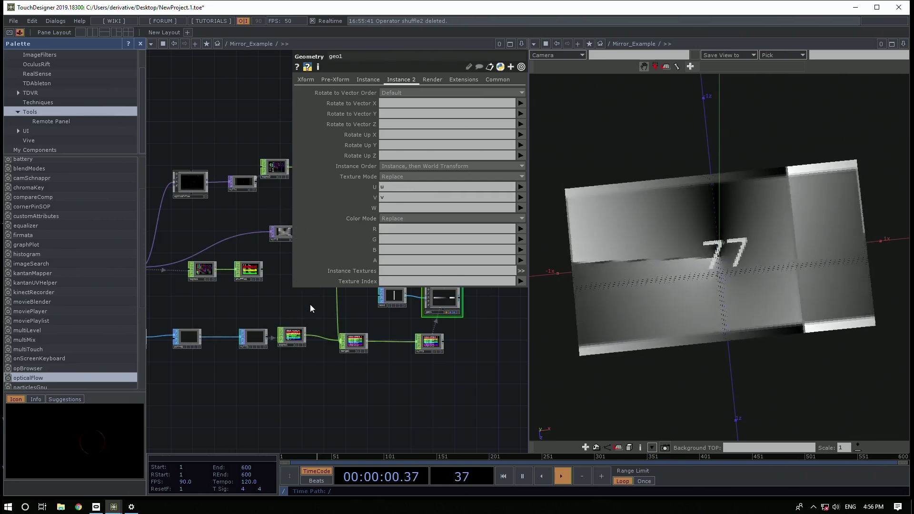
pyautogui.scroll(10, 343, 157)
pyautogui.scroll(3, 334, 160)
pyautogui.scroll(-8, 328, 155)
pyautogui.scroll(-4, 328, 157)
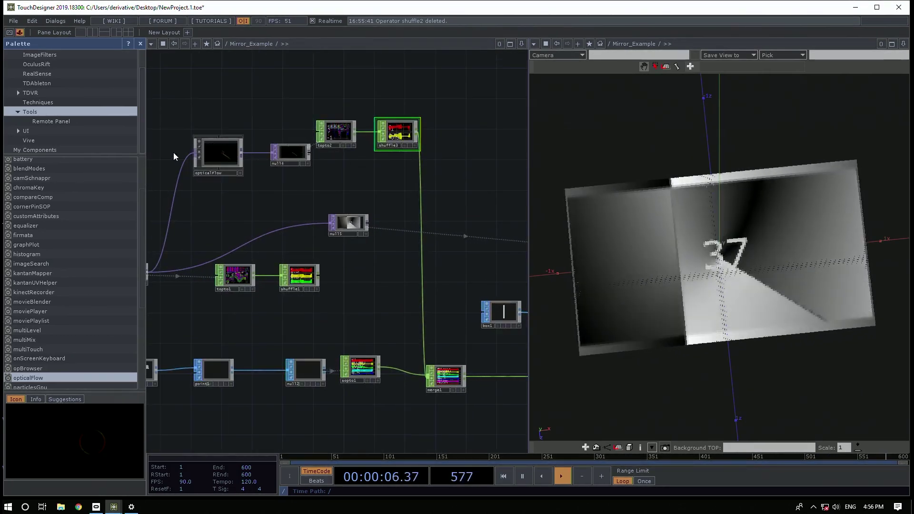
pyautogui.scroll(5, 187, 153)
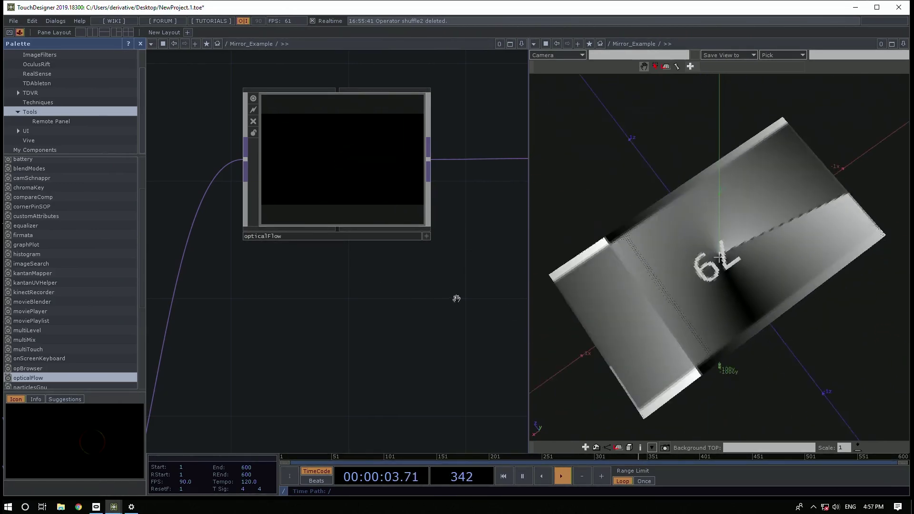
pyautogui.moveTo(427, 310); pyautogui.dragTo(295, 284)
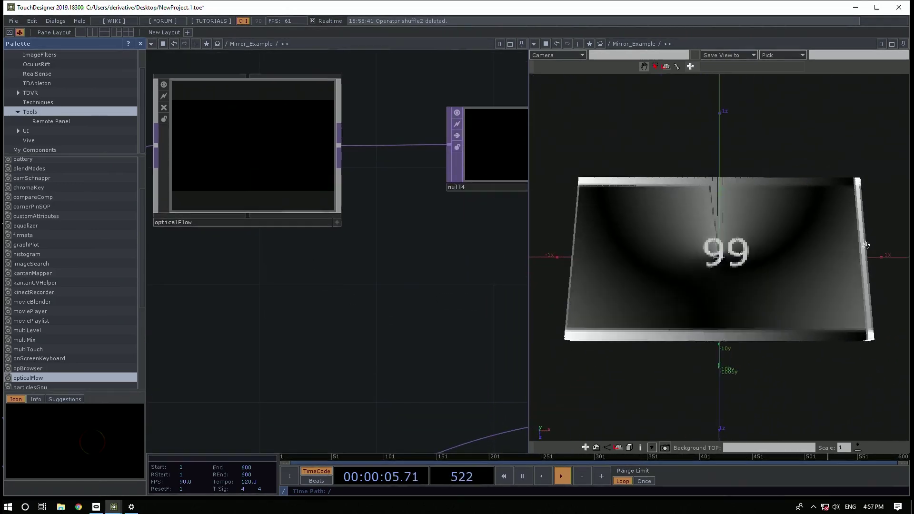
pyautogui.scroll(-8, 284, 307)
pyautogui.scroll(8, 323, 216)
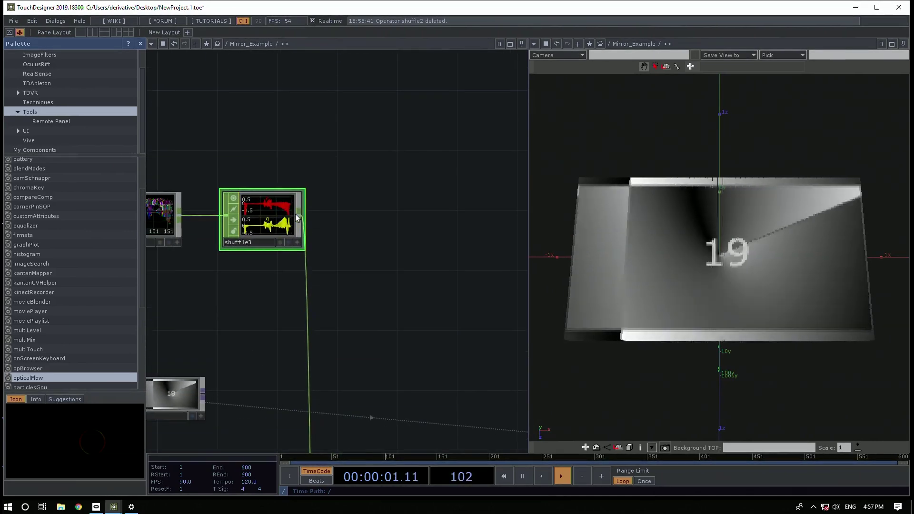
# Insert a Filter CHOP between shuffle3 and merge1
pyautogui.rightClick(295, 215)
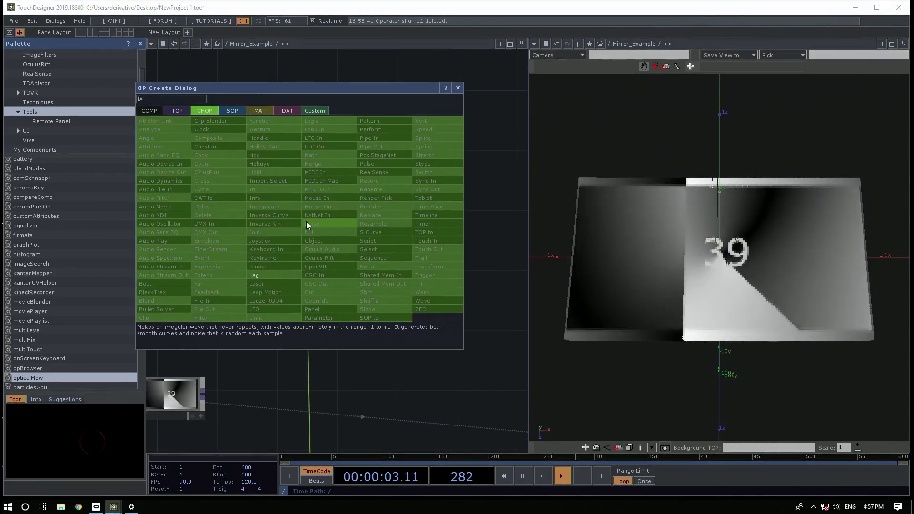
pyautogui.press('Escape')
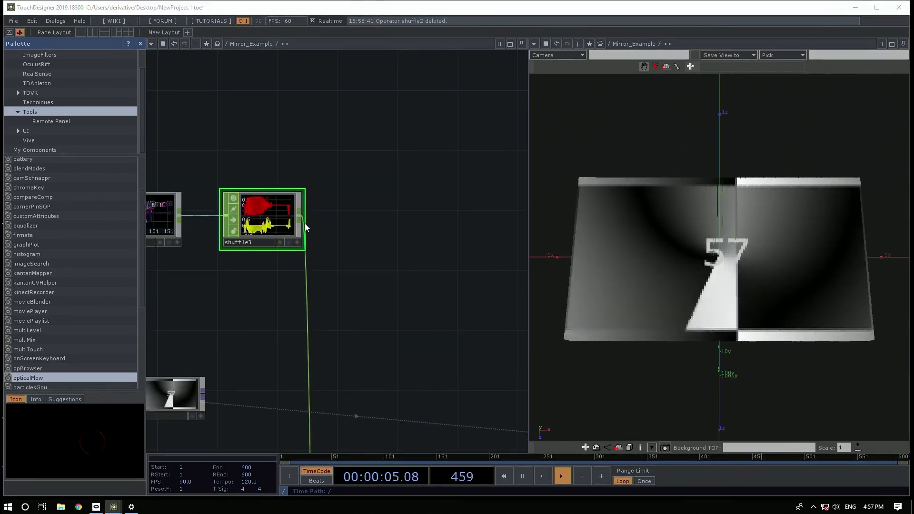
pyautogui.rightClick(304, 224)
pyautogui.click(223, 318)
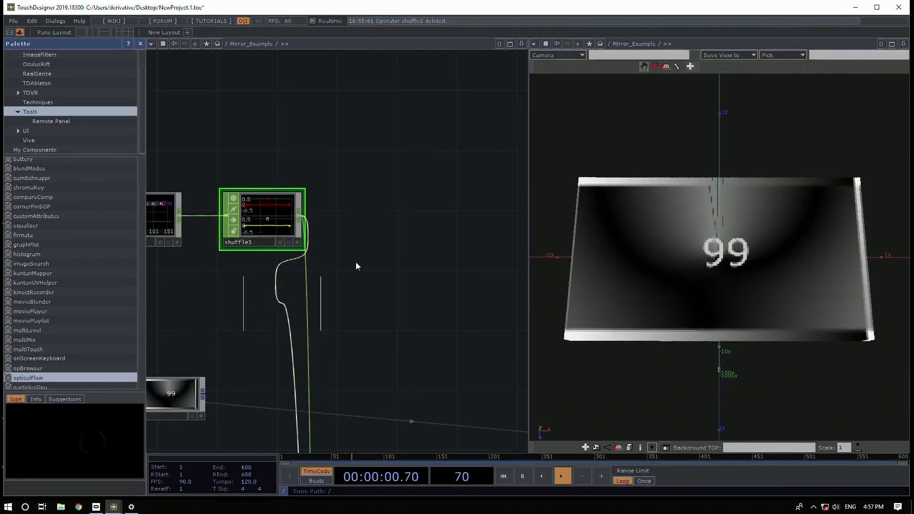
pyautogui.click(393, 217)
# Turn on Filter per Sample for filter1 and check the filtered channels
pyautogui.press('p')
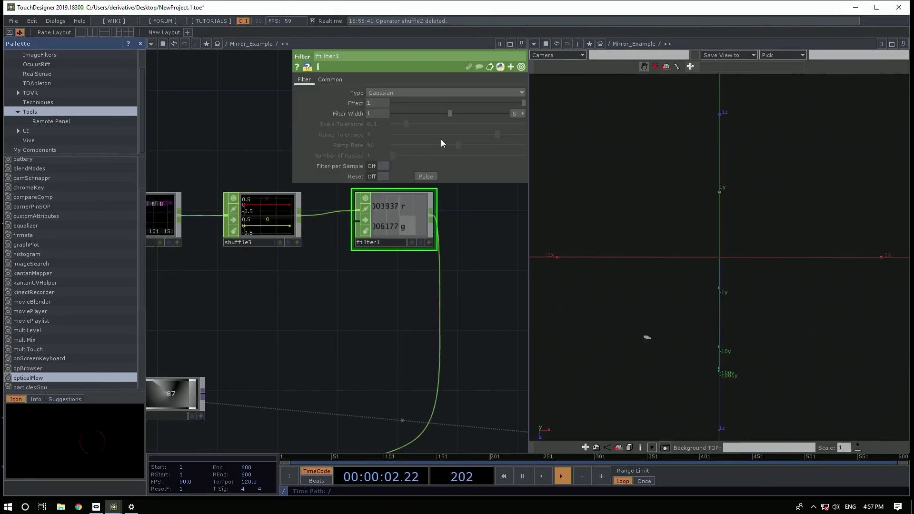
pyautogui.click(379, 165)
pyautogui.moveTo(374, 254); pyautogui.dragTo(275, 281)
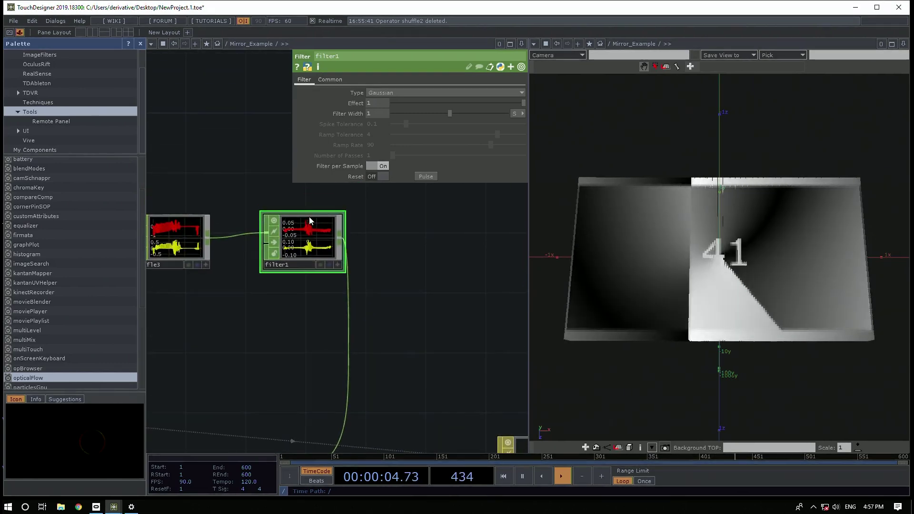
pyautogui.moveTo(287, 355); pyautogui.dragTo(281, 329)
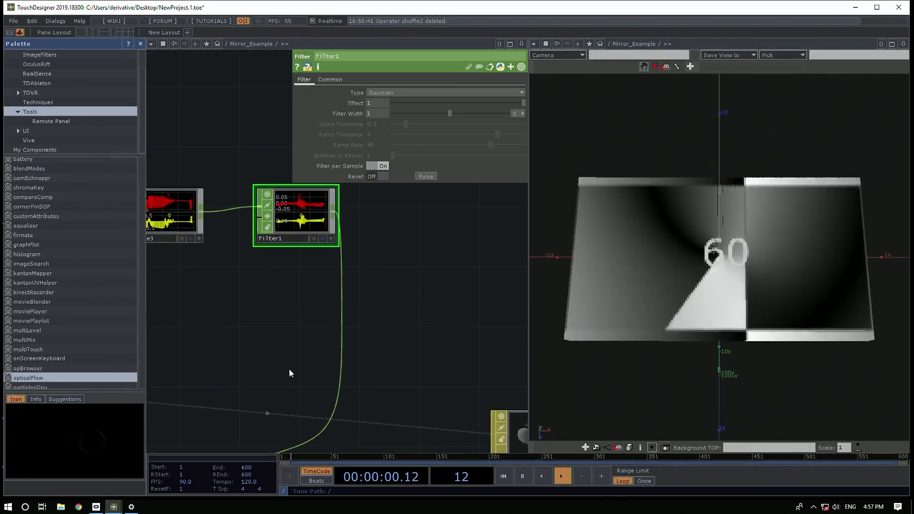
# Insert a Math CHOP between filter1 and merge1
pyautogui.moveTo(279, 376); pyautogui.dragTo(241, 376)
pyautogui.press('Tab')
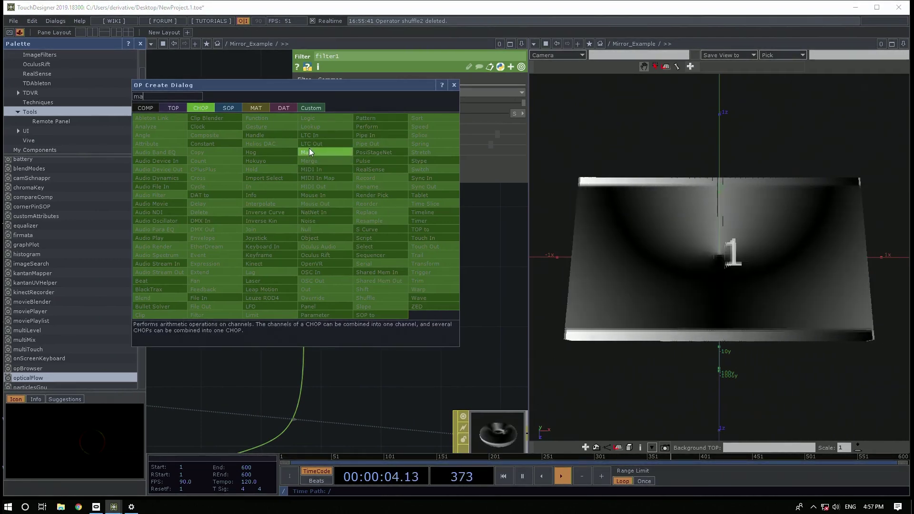
pyautogui.click(307, 152)
pyautogui.click(361, 220)
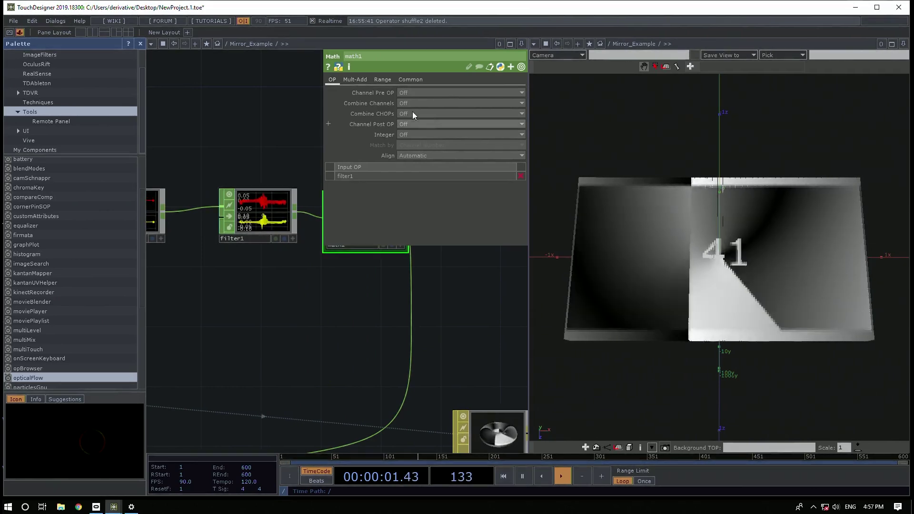
# Set math1's To Range to -360 and 360, and inspect its channels alongside geo1
pyautogui.click(379, 79)
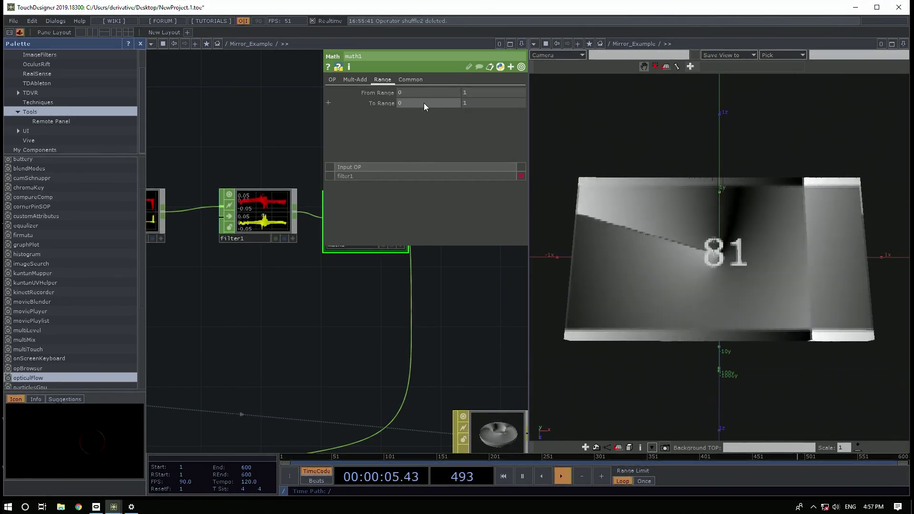
pyautogui.click(423, 103)
pyautogui.write('-360')
pyautogui.press('Tab')
pyautogui.write('360')
pyautogui.press('Return')
pyautogui.moveTo(188, 302); pyautogui.dragTo(163, 217)
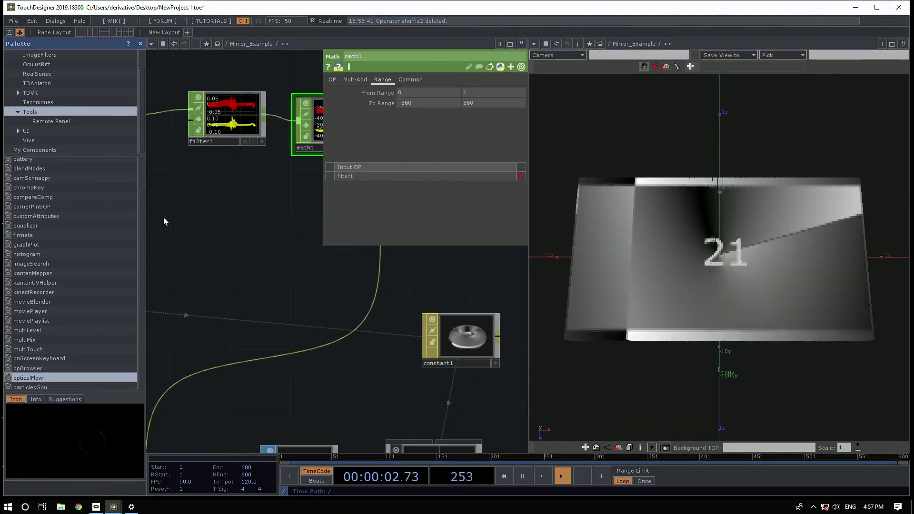
pyautogui.scroll(-3, 164, 221)
pyautogui.click(313, 352)
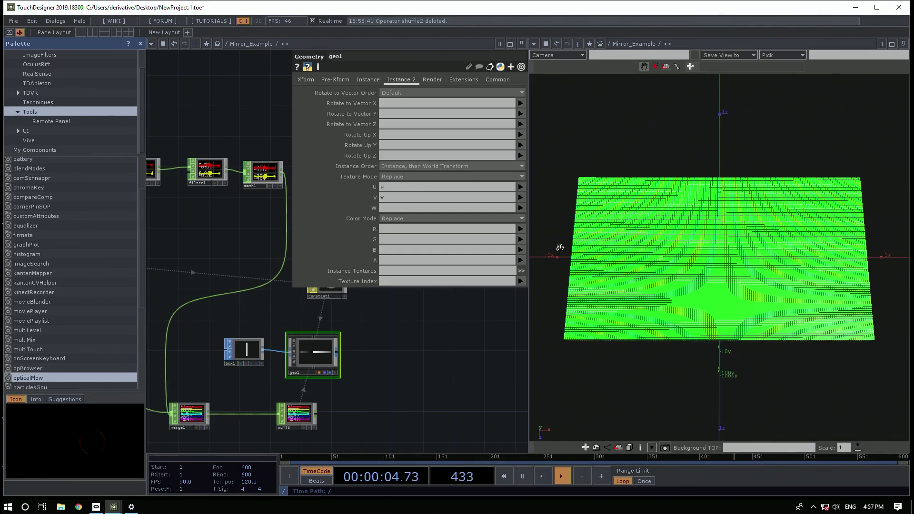
pyautogui.scroll(8, 272, 165)
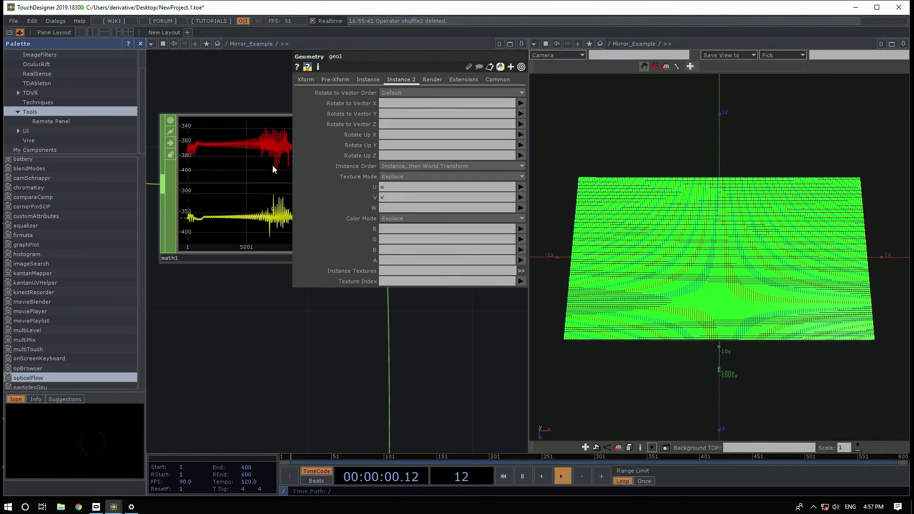
# Insert a Rename CHOP after math1 and rename all its channels to rx ry
pyautogui.scroll(-6, 261, 288)
pyautogui.scroll(-3, 261, 288)
pyautogui.press('Tab')
pyautogui.write('ren')
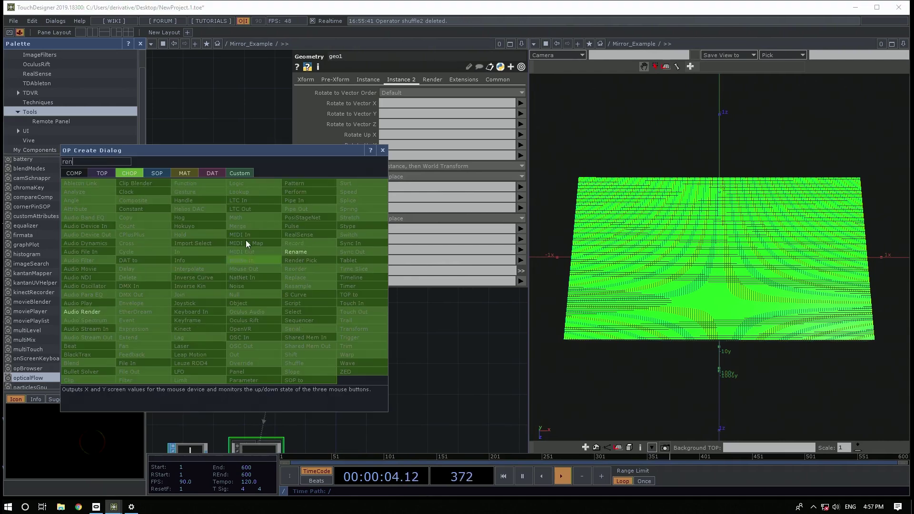
pyautogui.click(293, 253)
pyautogui.click(255, 276)
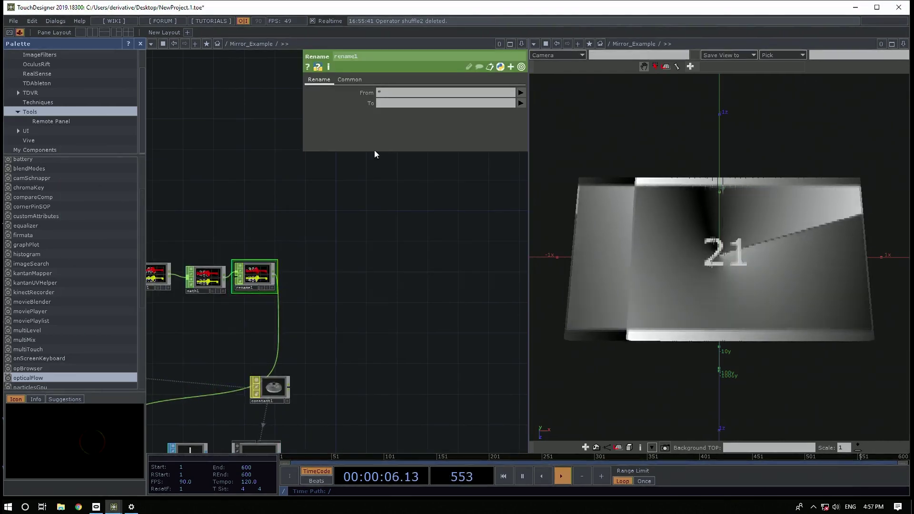
pyautogui.click(387, 103)
pyautogui.write('rx ry')
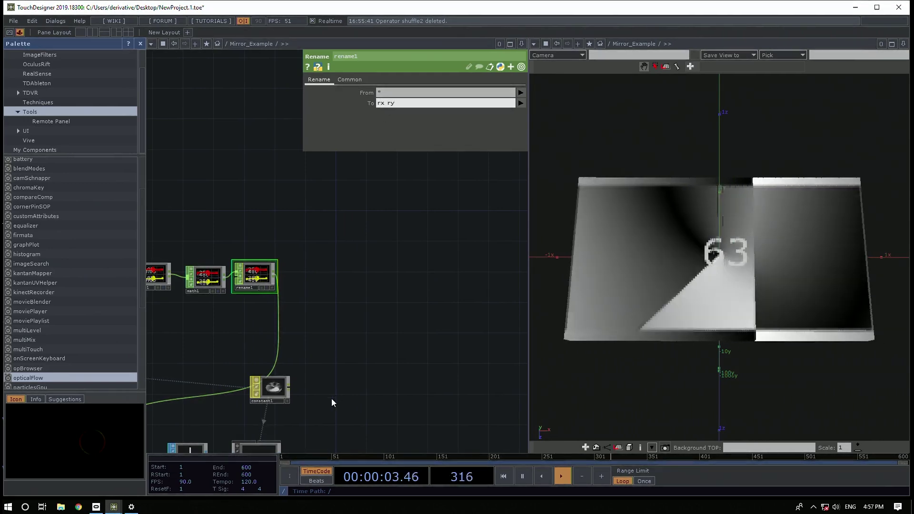
# Assign rx to geo1's instance Rotate X and ry to Rotate Y, and view the result in 3D
pyautogui.moveTo(290, 420); pyautogui.dragTo(290, 340)
pyautogui.click(256, 376)
pyautogui.moveTo(250, 199); pyautogui.dragTo(260, 202)
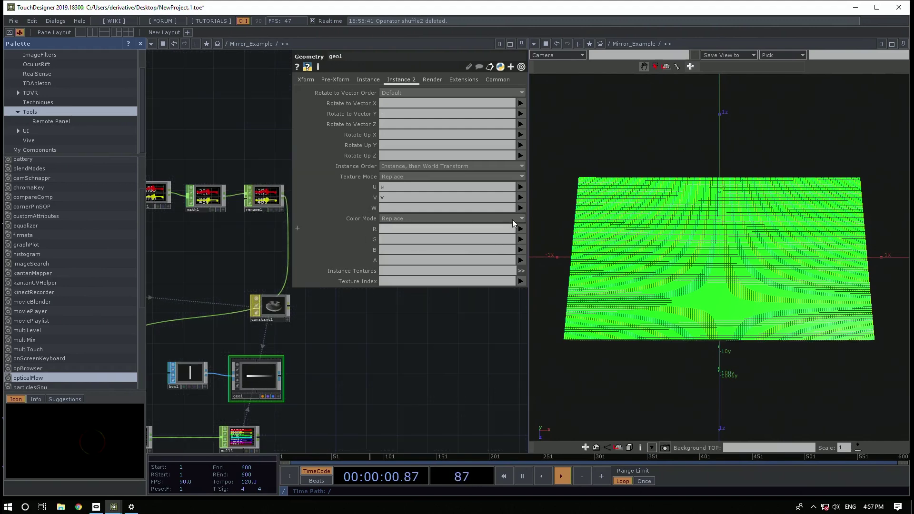
pyautogui.click(368, 79)
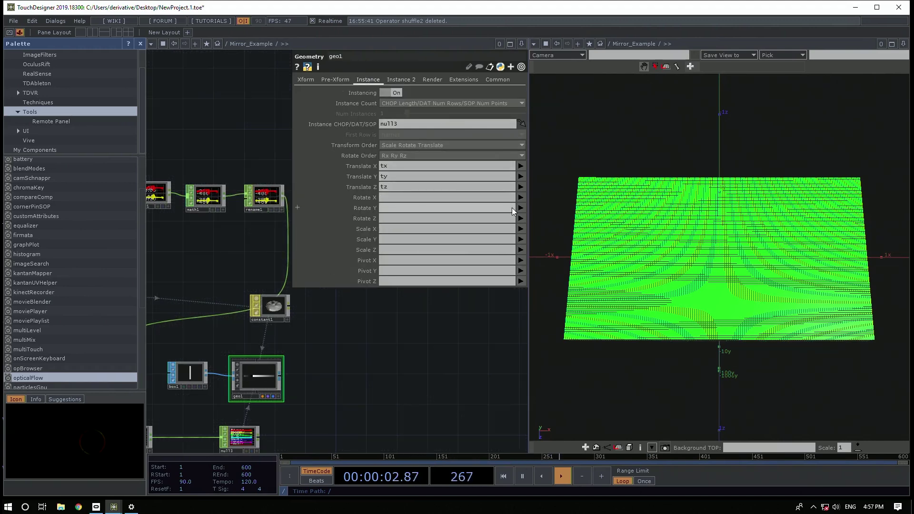
pyautogui.click(521, 198)
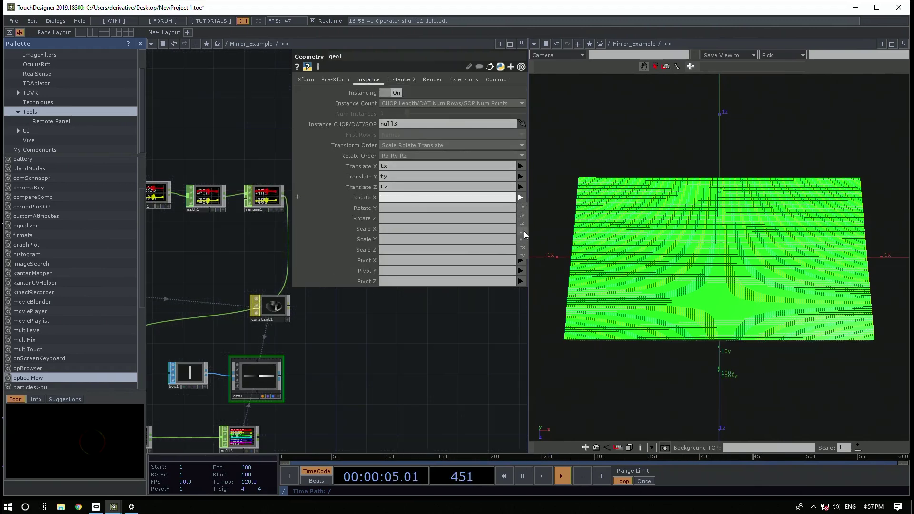
pyautogui.click(522, 247)
pyautogui.click(521, 208)
pyautogui.click(518, 264)
pyautogui.click(453, 424)
pyautogui.moveTo(773, 300)
pyautogui.mouseDown()
pyautogui.moveTo(762, 245)
pyautogui.moveTo(753, 252)
pyautogui.moveTo(751, 296)
pyautogui.moveTo(763, 291)
pyautogui.mouseUp()
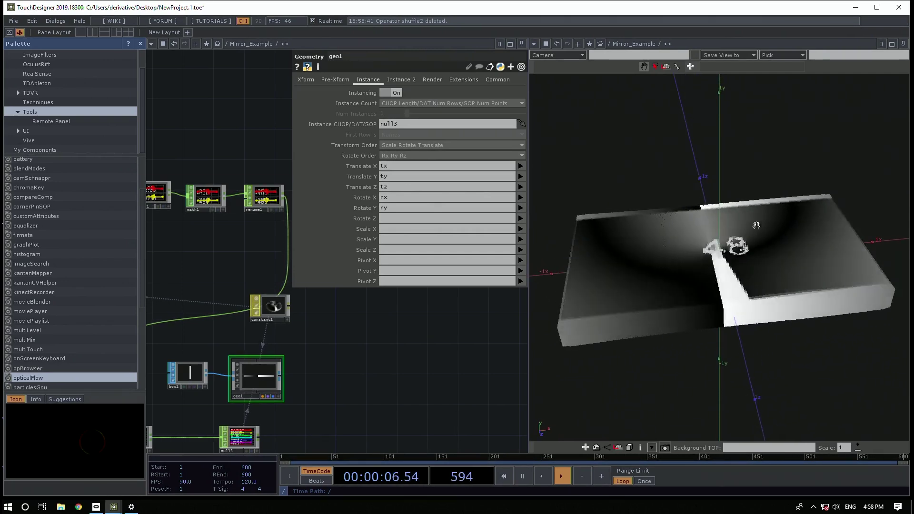
# Replace moviefilein1's source file with the grass clip from the Nature samples folder and view the instanced geometry
pyautogui.click(205, 196)
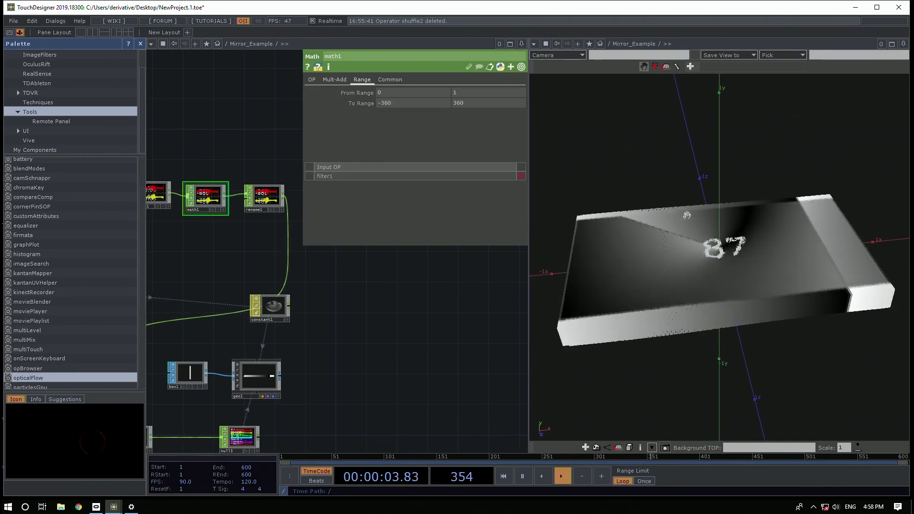
pyautogui.moveTo(318, 364); pyautogui.dragTo(455, 353)
pyautogui.moveTo(295, 295); pyautogui.dragTo(569, 312)
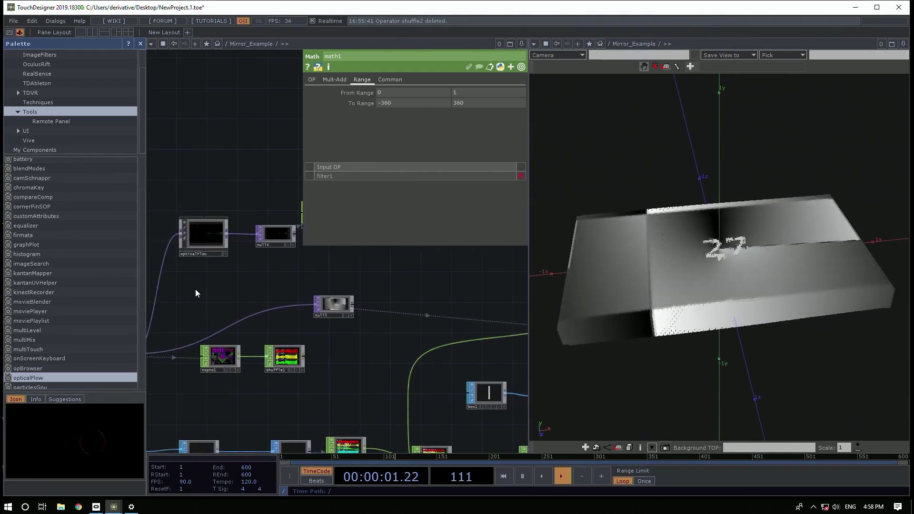
pyautogui.moveTo(187, 289); pyautogui.dragTo(450, 297)
pyautogui.click(159, 362)
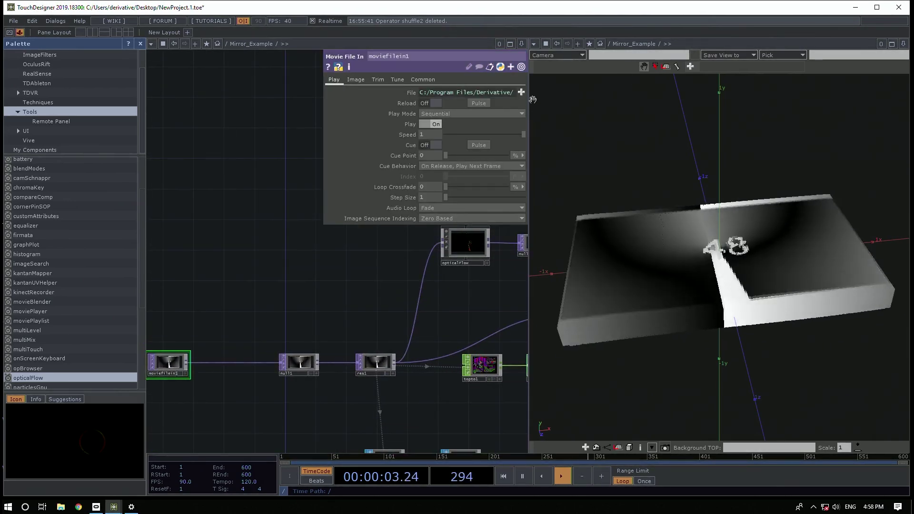
pyautogui.click(521, 92)
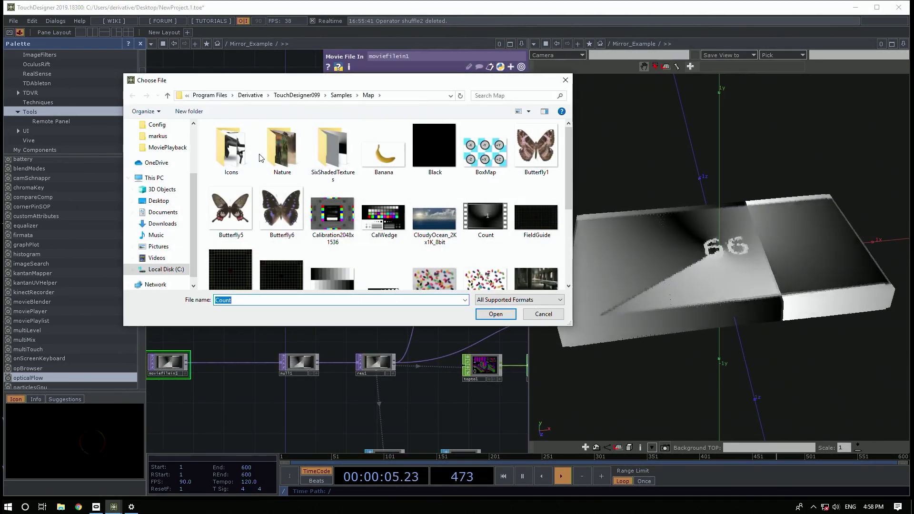
pyautogui.doubleClick(292, 158)
pyautogui.doubleClick(286, 147)
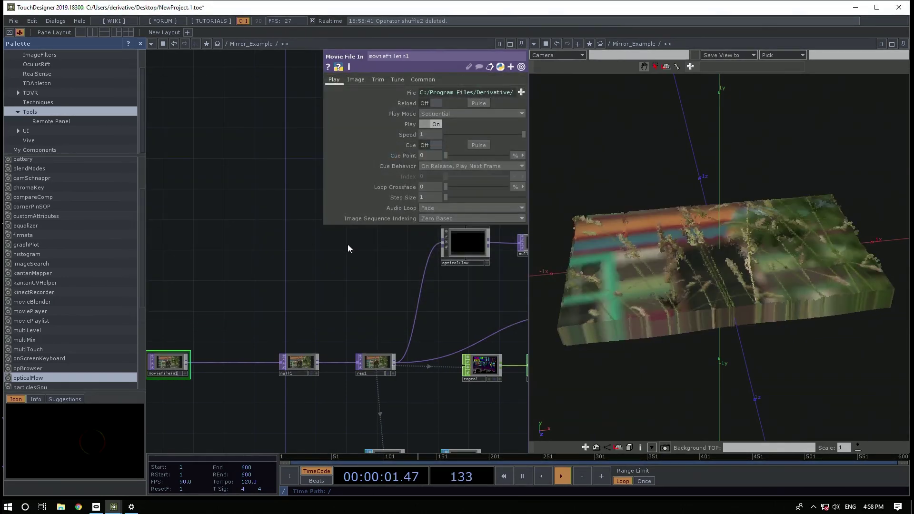
pyautogui.moveTo(803, 298); pyautogui.dragTo(698, 320)
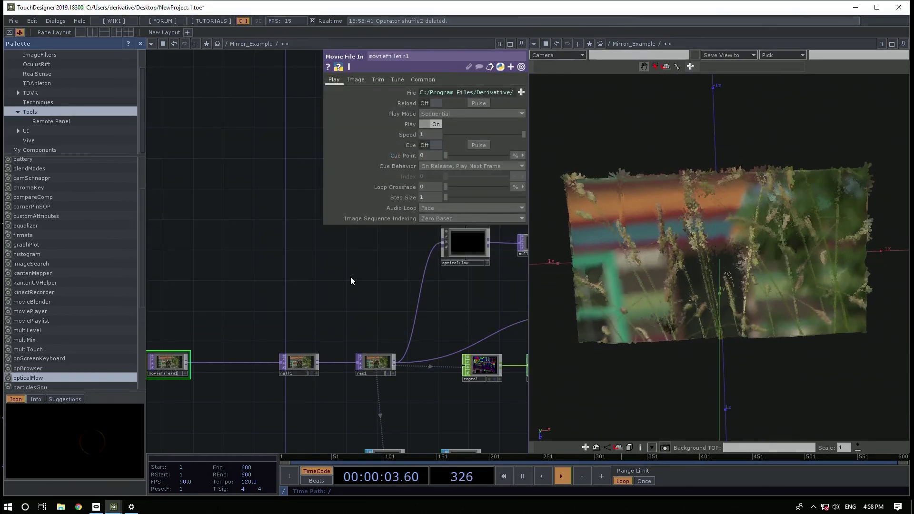
# Clear geo1's instance Rotate Y and assign ry to Rotate Z instead
pyautogui.moveTo(278, 279); pyautogui.dragTo(186, 269)
pyautogui.scroll(5, 669, 191)
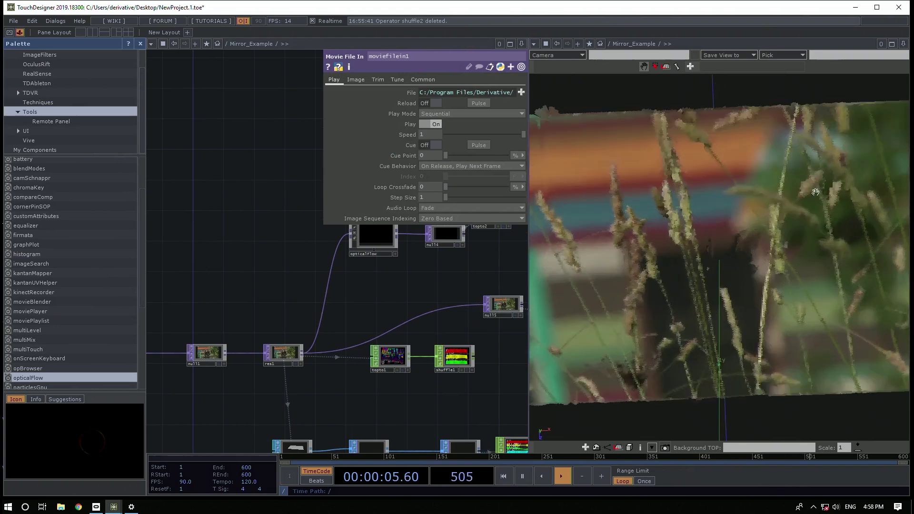
pyautogui.scroll(-2, 722, 239)
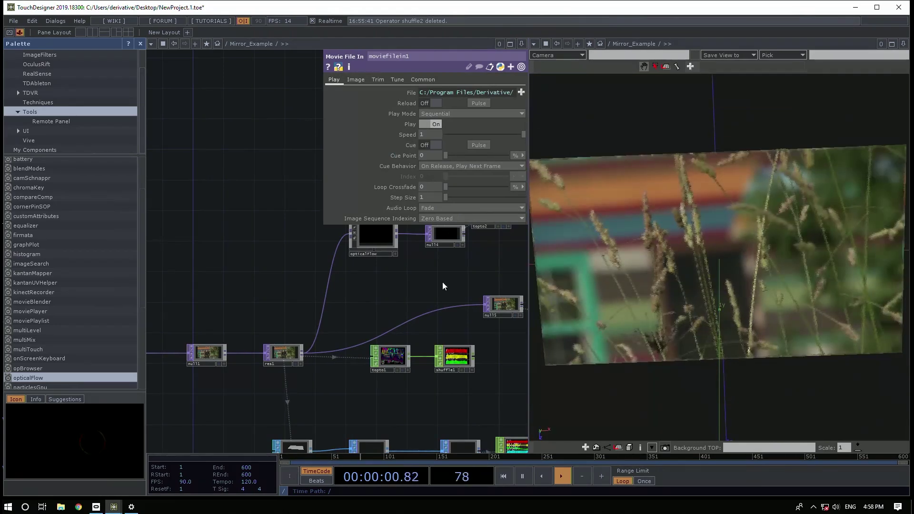
pyautogui.moveTo(442, 286)
pyautogui.mouseDown()
pyautogui.moveTo(209, 275)
pyautogui.moveTo(279, 298)
pyautogui.moveTo(267, 298)
pyautogui.mouseUp()
pyautogui.moveTo(347, 359); pyautogui.dragTo(335, 301)
pyautogui.click(335, 301)
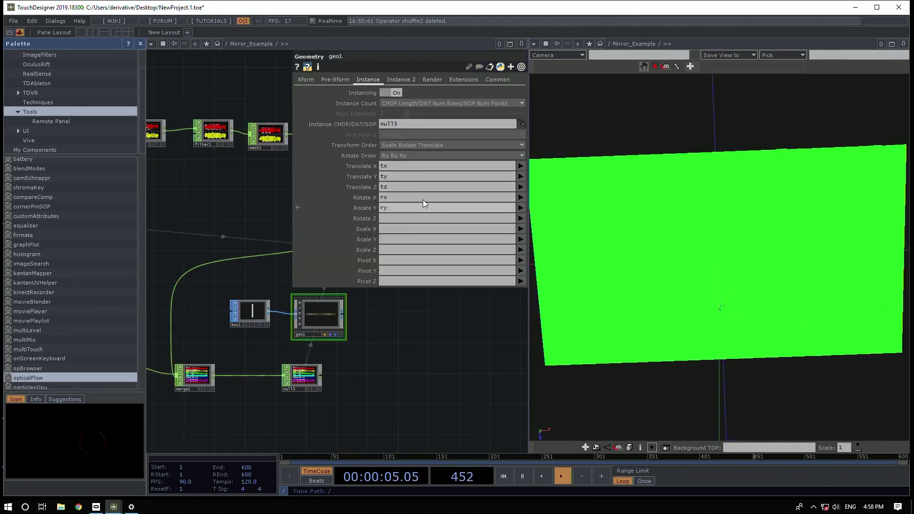
pyautogui.click(423, 198)
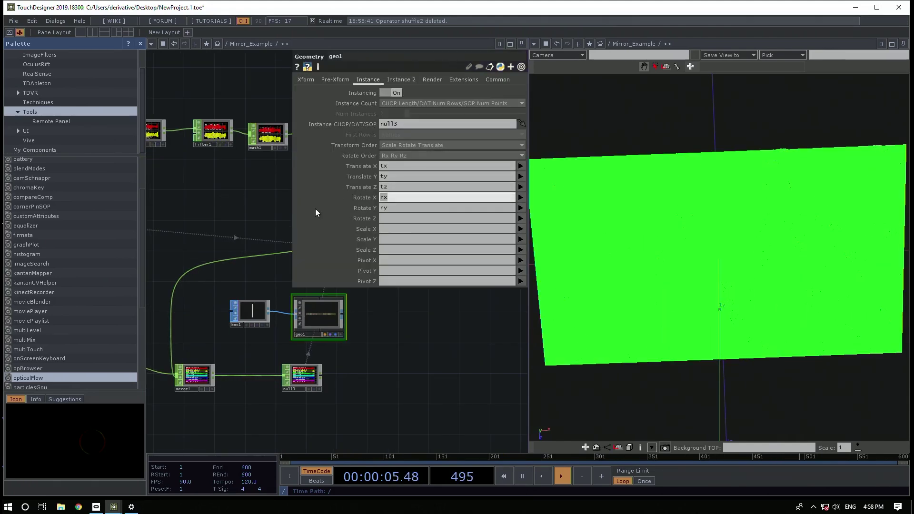
pyautogui.click(406, 207)
pyautogui.press('BackSpace')
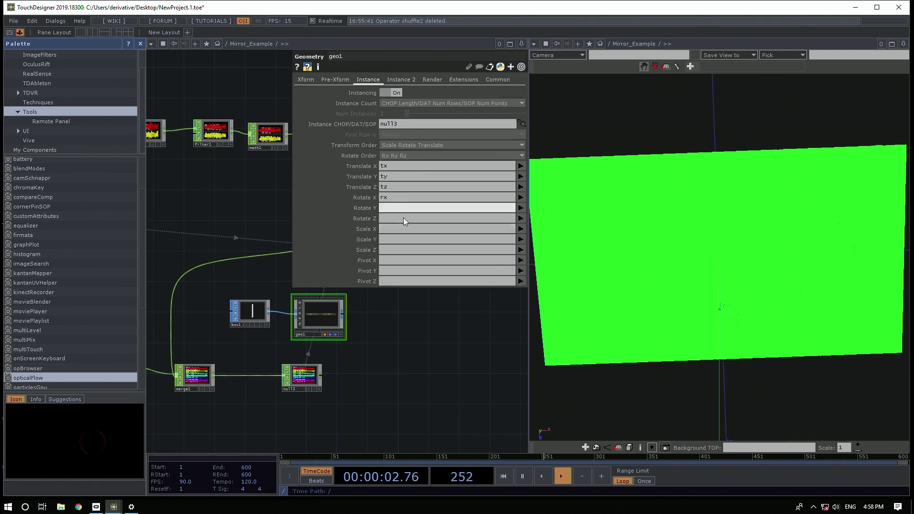
pyautogui.click(401, 218)
pyautogui.write('ry')
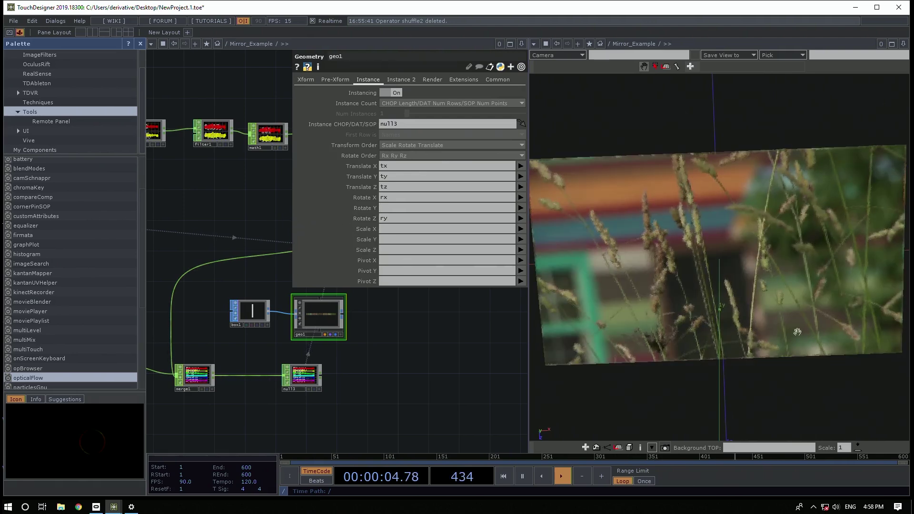
# Raise math1's Multiply value to strengthen the instance rotation
pyautogui.moveTo(154, 217); pyautogui.dragTo(184, 262)
pyautogui.scroll(-3, 201, 262)
pyautogui.click(268, 207)
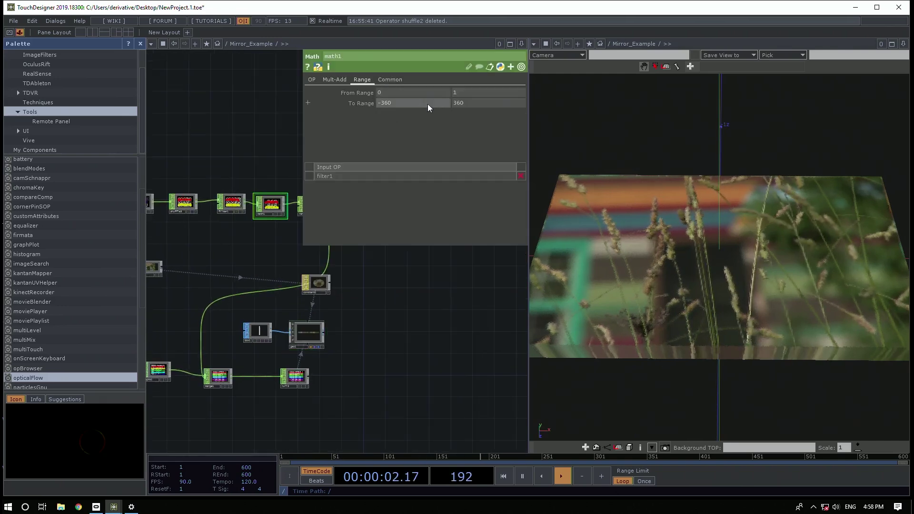
pyautogui.click(329, 81)
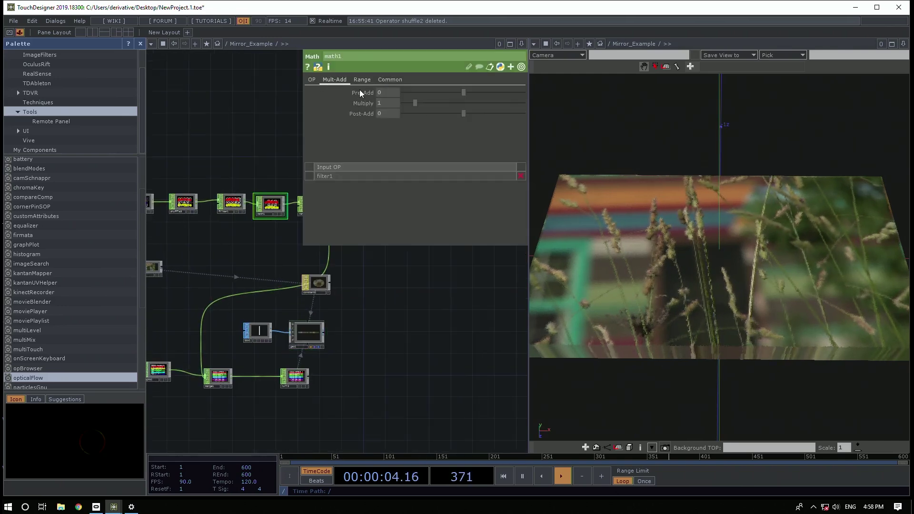
pyautogui.moveTo(481, 102); pyautogui.dragTo(524, 105)
# Move ry back from geo1's instance Rotate Z to Rotate Y, and try clearing Rotate X before undoing that change
pyautogui.click(306, 336)
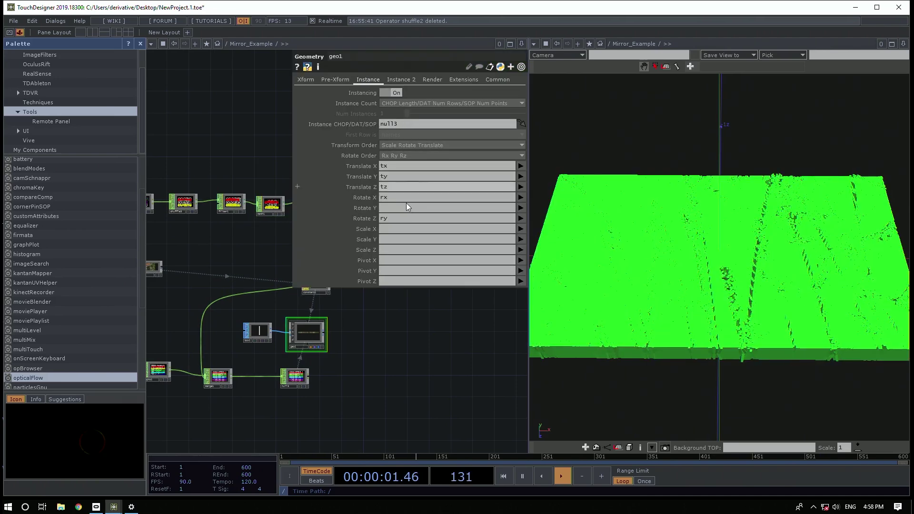
pyautogui.click(409, 208)
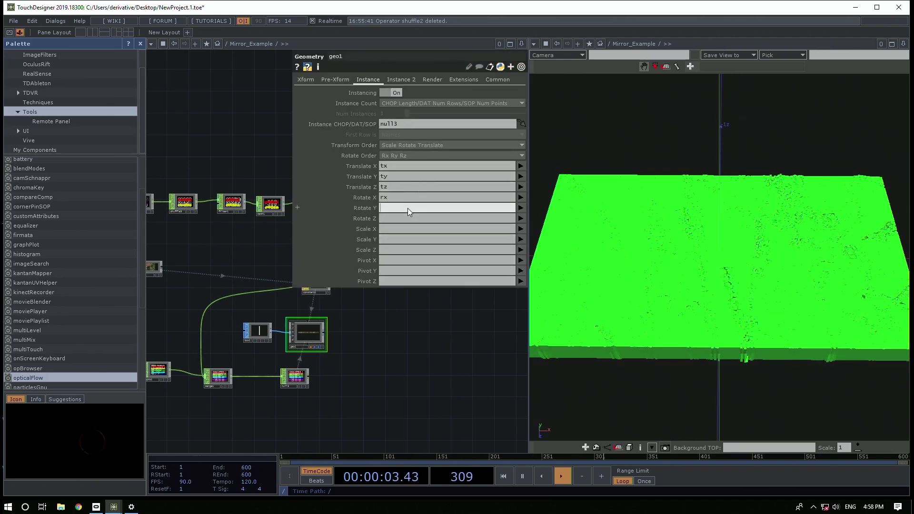
pyautogui.write('ry')
pyautogui.press('Return')
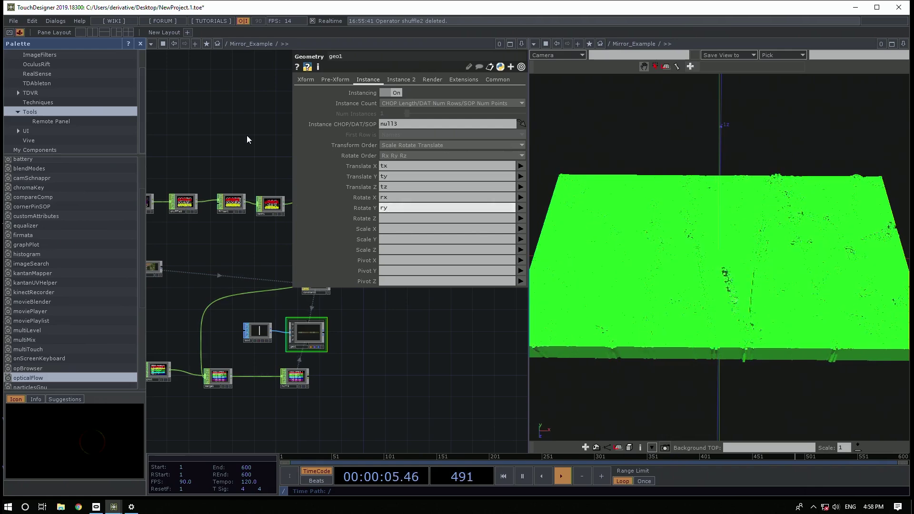
pyautogui.moveTo(755, 325); pyautogui.dragTo(790, 186)
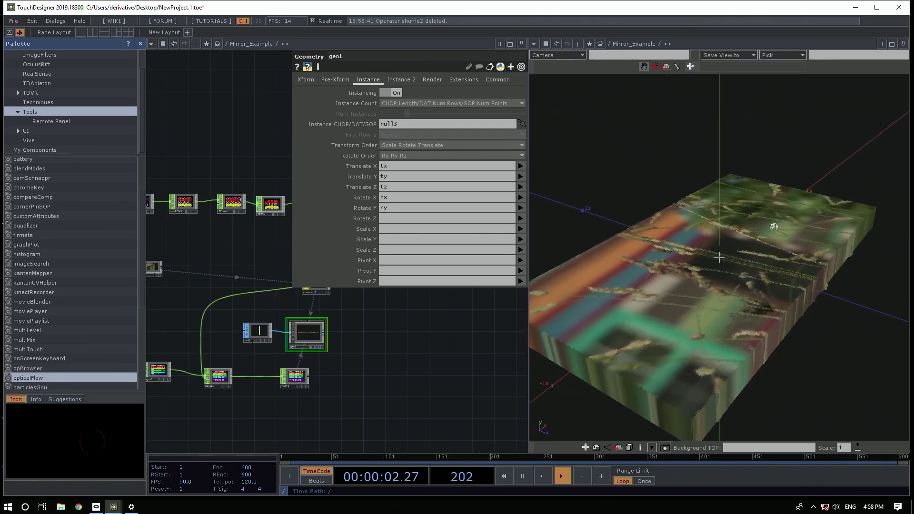
pyautogui.click(402, 197)
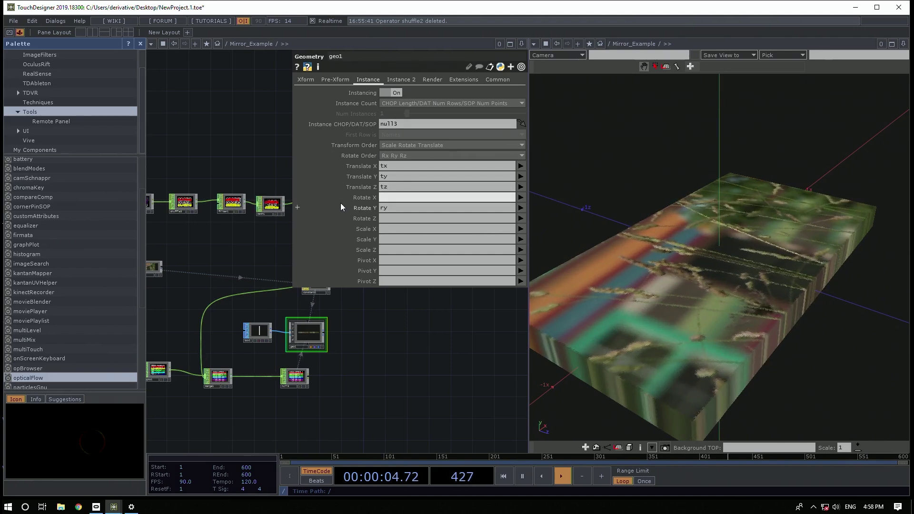
pyautogui.hotkey('ctrl', 'z')
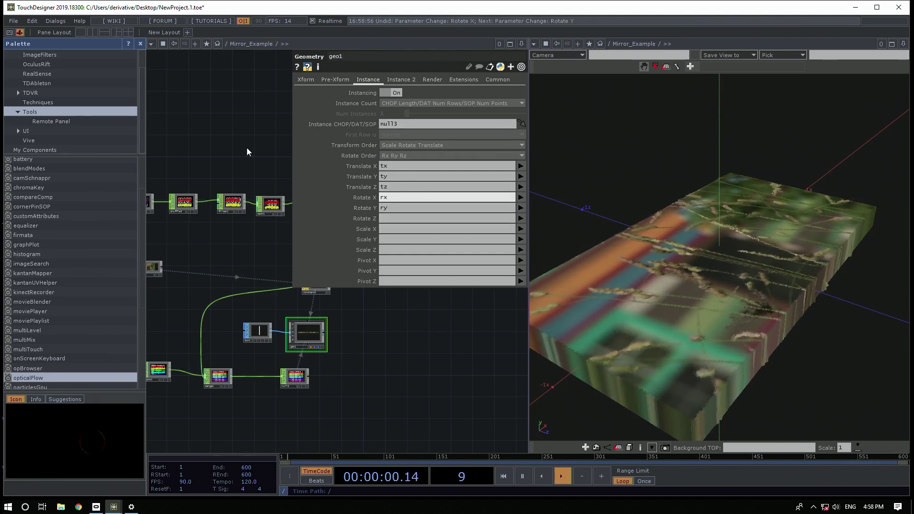
# Try rx as geo1's instance Scale Y channel, and clear the field again
pyautogui.moveTo(246, 148); pyautogui.dragTo(210, 138)
pyautogui.press('p')
pyautogui.moveTo(331, 305); pyautogui.dragTo(347, 245)
pyautogui.scroll(3, 366, 206)
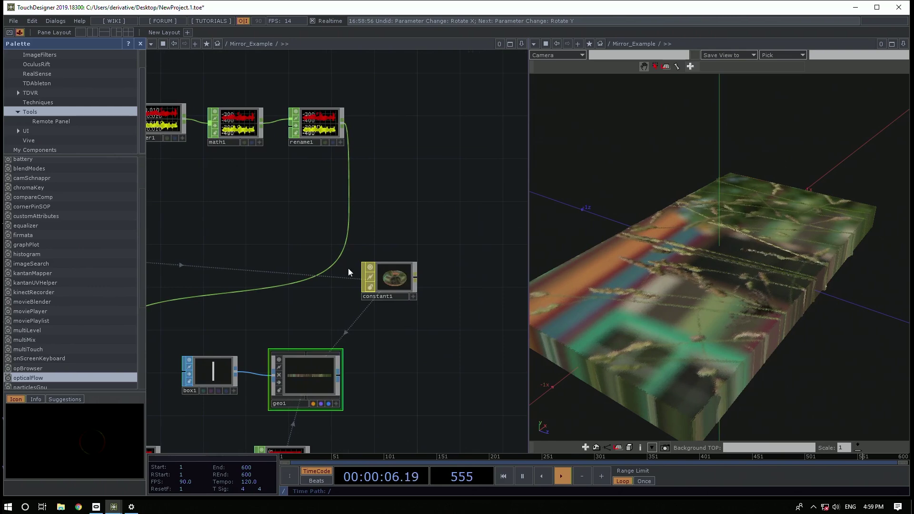
pyautogui.press('p')
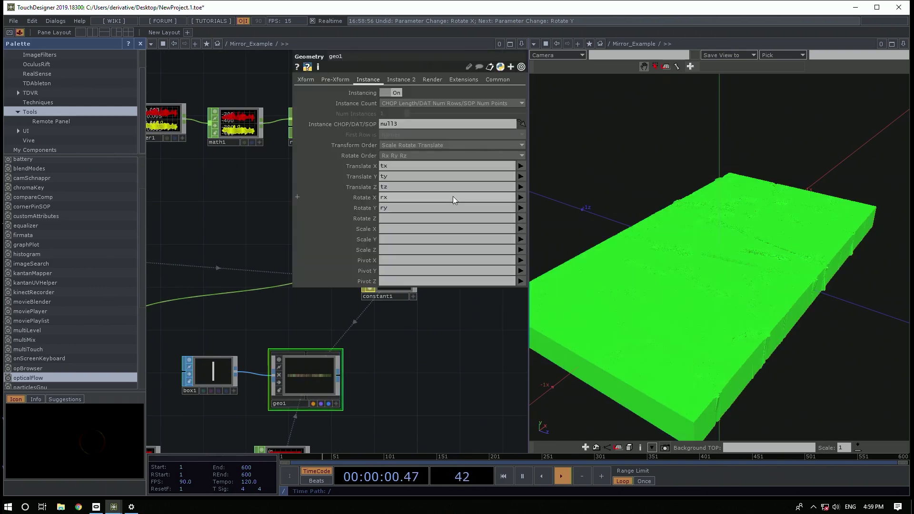
pyautogui.click(520, 241)
pyautogui.click(523, 288)
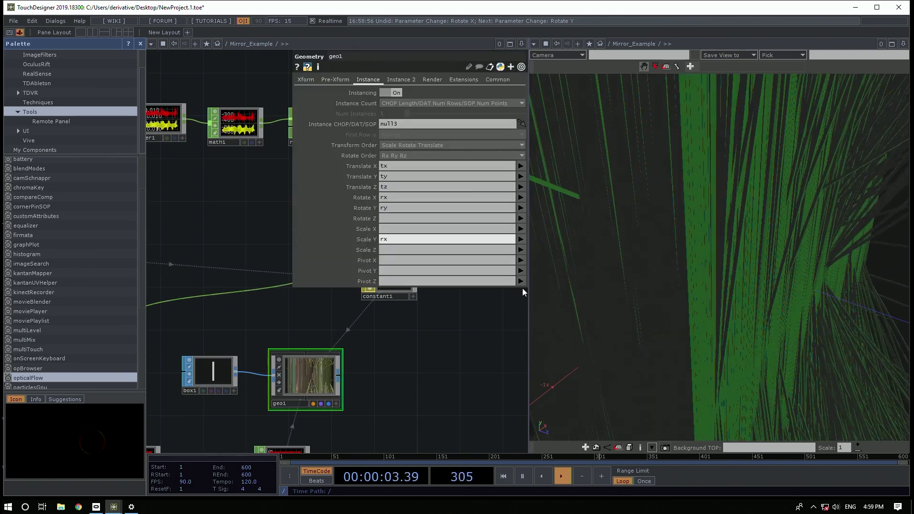
pyautogui.press('BackSpace')
pyautogui.press('BackSpace')
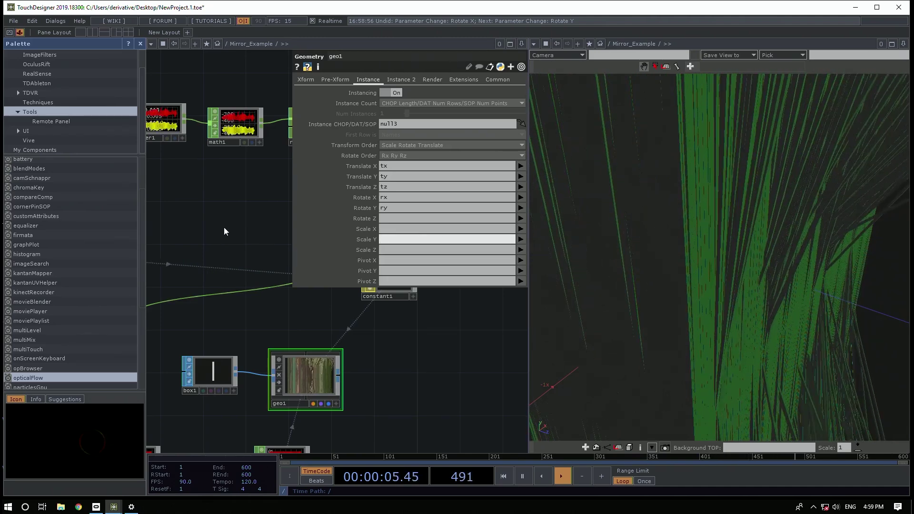
# Duplicate math1 and rename1 and place the copies directly below the originals, branching from filter1
pyautogui.moveTo(224, 227); pyautogui.dragTo(238, 253)
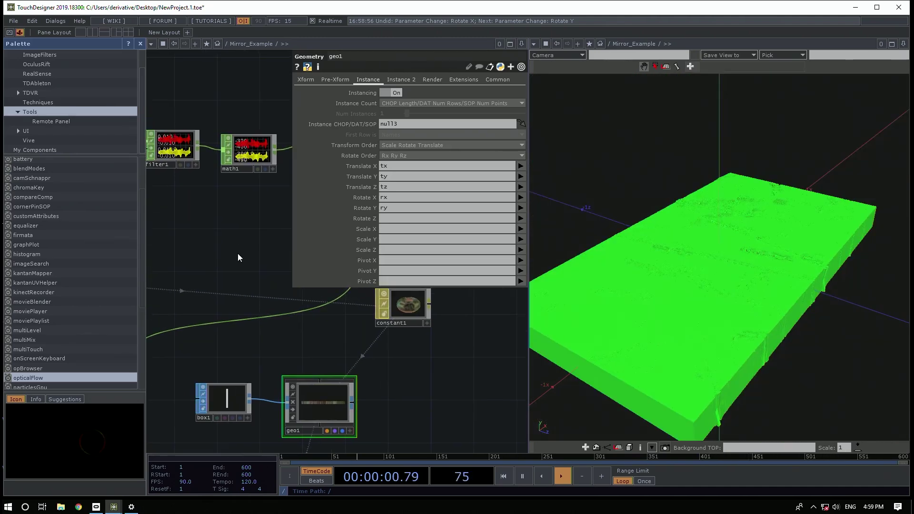
pyautogui.press('p')
pyautogui.click(252, 152)
pyautogui.hotkey('ctrl', 'c')
pyautogui.keyDown('ctrl'); pyautogui.click(327, 157); pyautogui.keyUp('ctrl')
pyautogui.hotkey('ctrl', 'c')
pyautogui.hotkey('ctrl', 'v')
pyautogui.click(282, 243)
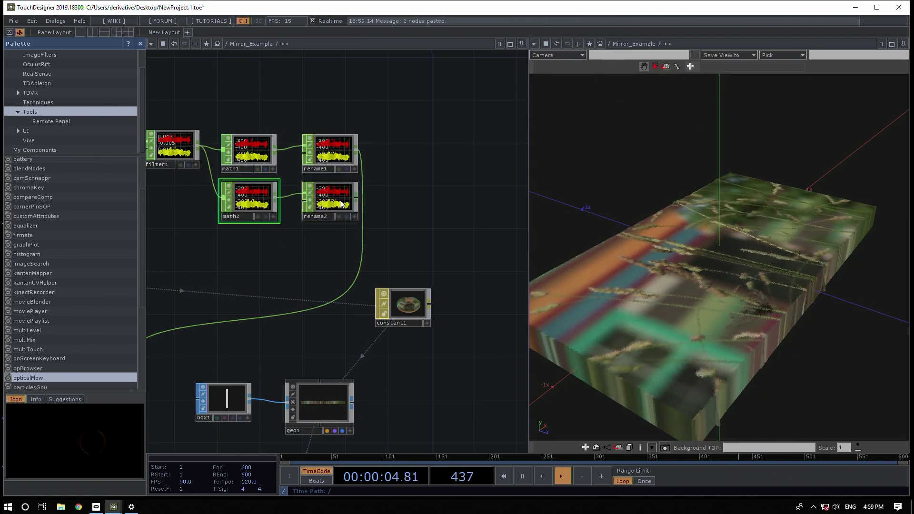
# Set rename2 to rename its channels to scaley scalex
pyautogui.click(335, 200)
pyautogui.press('p')
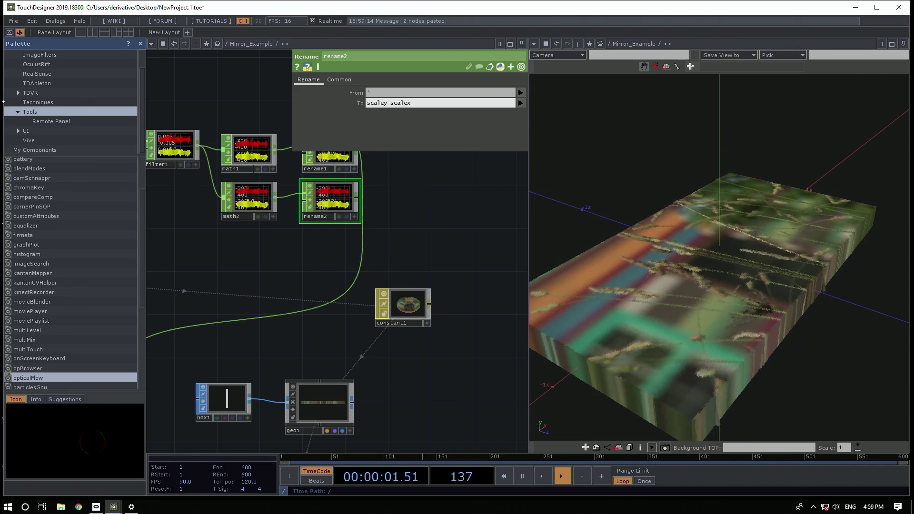
pyautogui.scroll(-3, 327, 384)
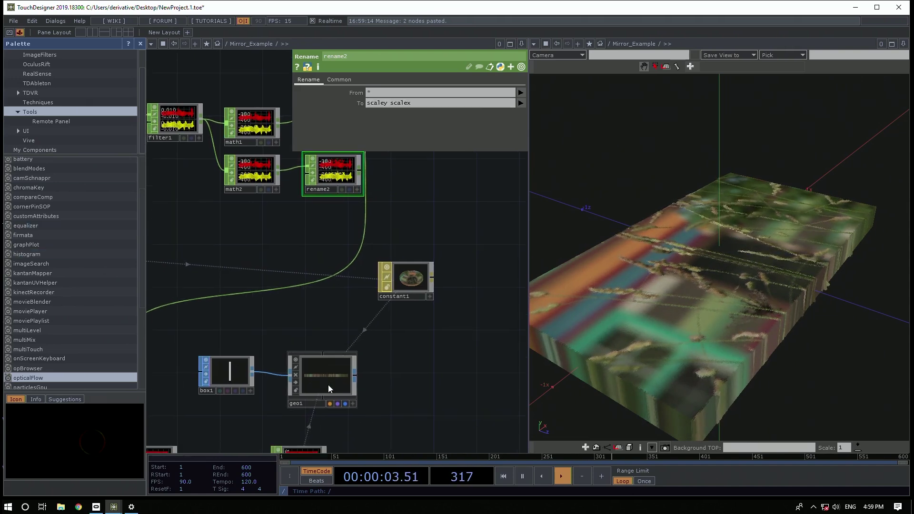
# Check which channels are available for geo1's instance Scale Y
pyautogui.click(327, 380)
pyautogui.moveTo(241, 248); pyautogui.dragTo(197, 261)
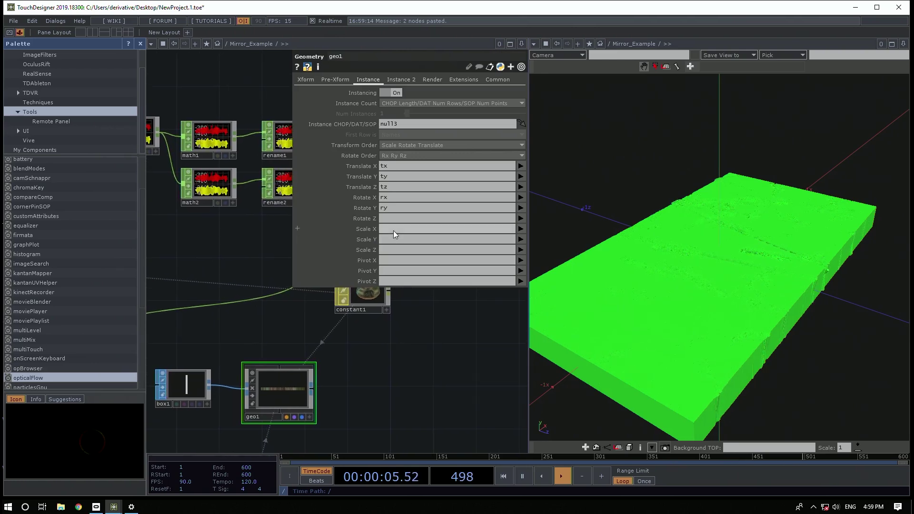
pyautogui.click(520, 239)
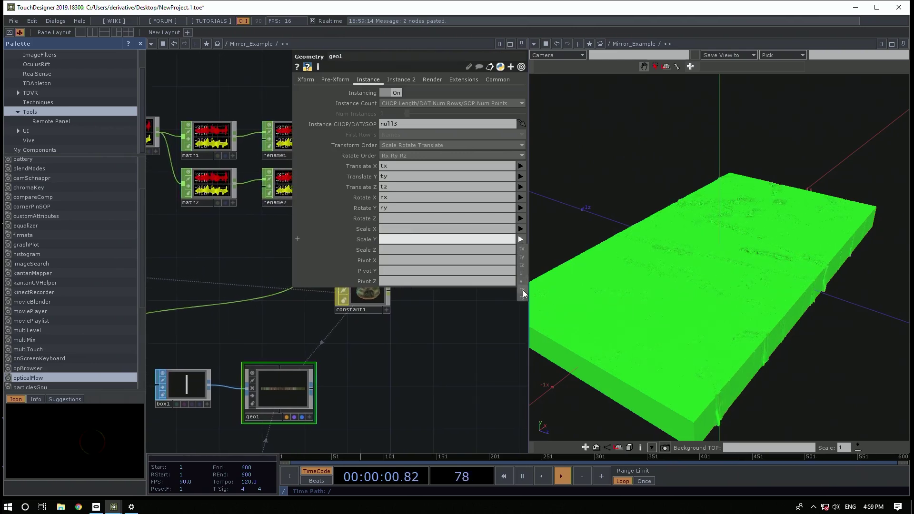
pyautogui.moveTo(201, 279); pyautogui.dragTo(205, 307)
pyautogui.press('p')
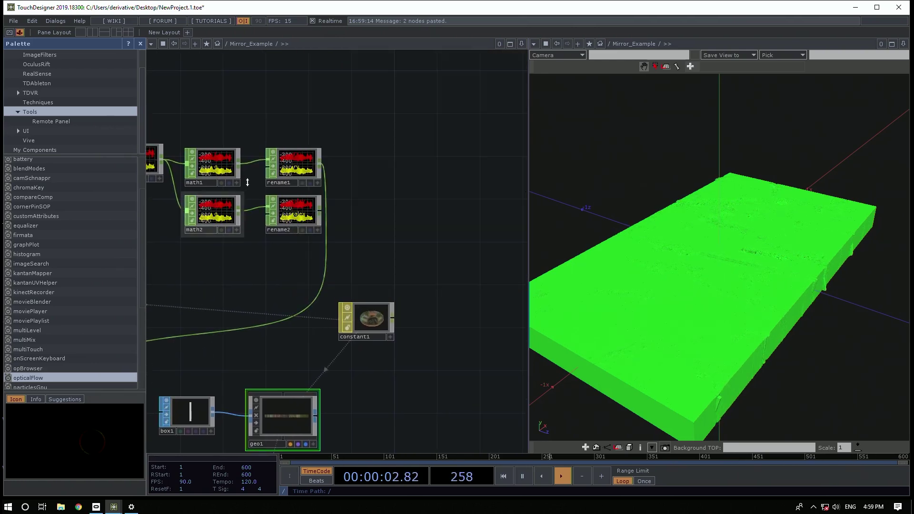
# Connect rename2 to merge1, and move merge1, null3, box1, geo1 and constant1 farther away from the rename operators
pyautogui.scroll(-5, 300, 265)
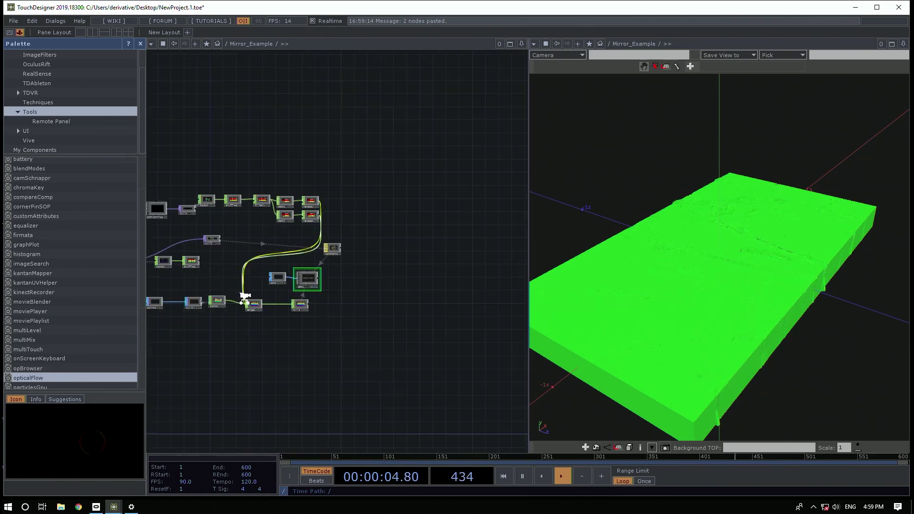
pyautogui.scroll(5, 251, 314)
pyautogui.scroll(-4, 251, 314)
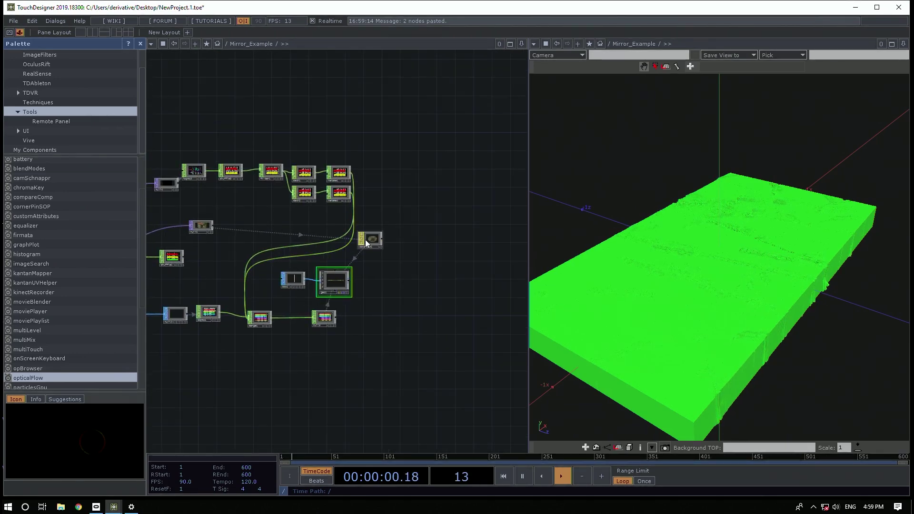
pyautogui.moveTo(408, 233); pyautogui.dragTo(252, 338, button='right')
pyautogui.moveTo(264, 317); pyautogui.dragTo(417, 310)
pyautogui.moveTo(445, 200); pyautogui.dragTo(338, 162)
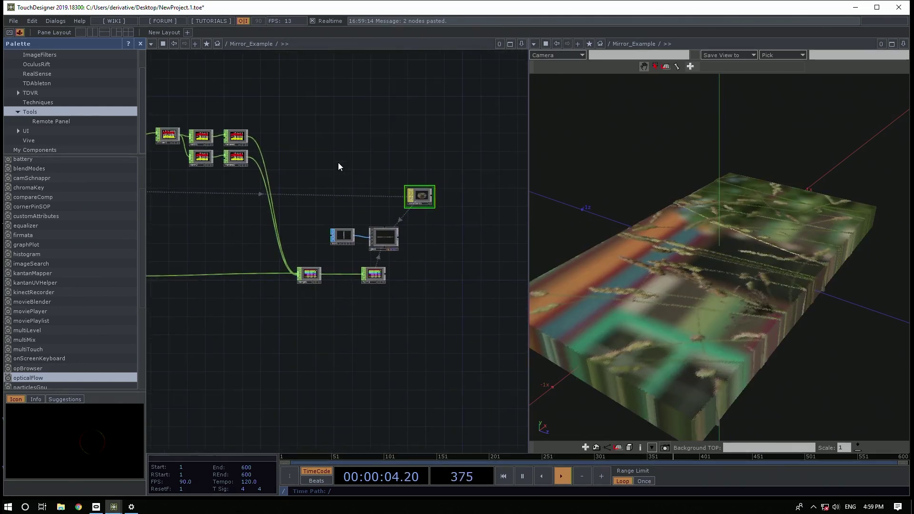
# Assign the scaley channel to geo1's instance Scale Y
pyautogui.click(381, 235)
pyautogui.press('p')
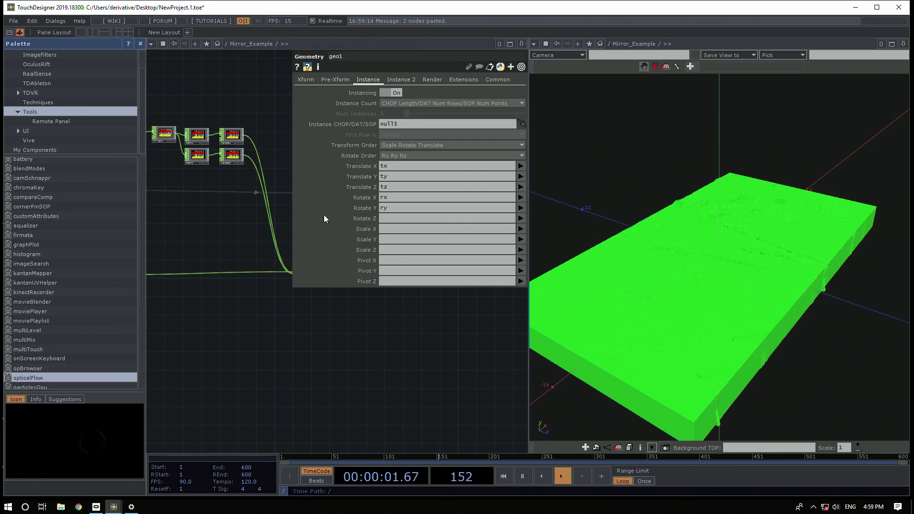
pyautogui.click(521, 239)
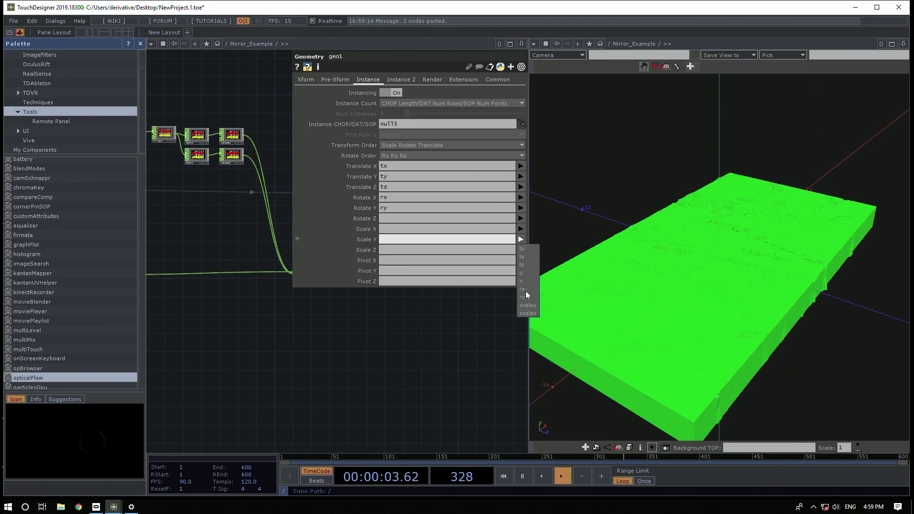
pyautogui.click(528, 310)
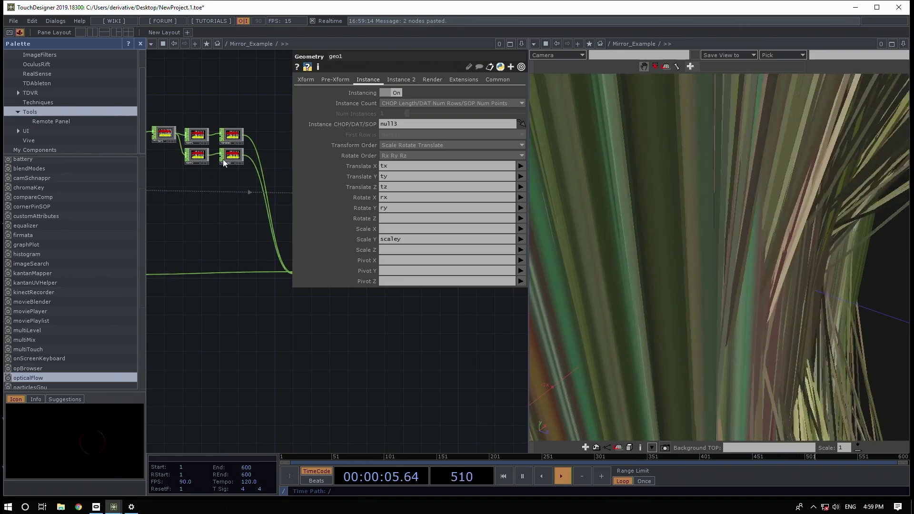
# Set math2's Multiply to 10 and the lower value of its To Range to 0
pyautogui.scroll(2, 214, 156)
pyautogui.click(192, 156)
pyautogui.moveTo(392, 102); pyautogui.dragTo(292, 99)
pyautogui.write('10')
pyautogui.press('Return')
pyautogui.click(367, 82)
pyautogui.moveTo(404, 101); pyautogui.dragTo(182, 73)
pyautogui.write('0')
pyautogui.press('Return')
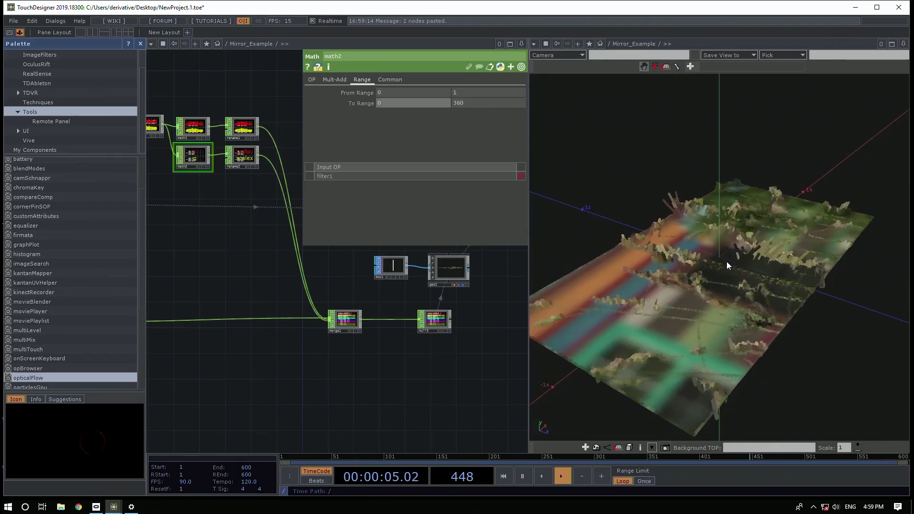
# Examine the rotated and scaled instances from several angles, and view geo1's instance parameters
pyautogui.moveTo(776, 287); pyautogui.dragTo(737, 300)
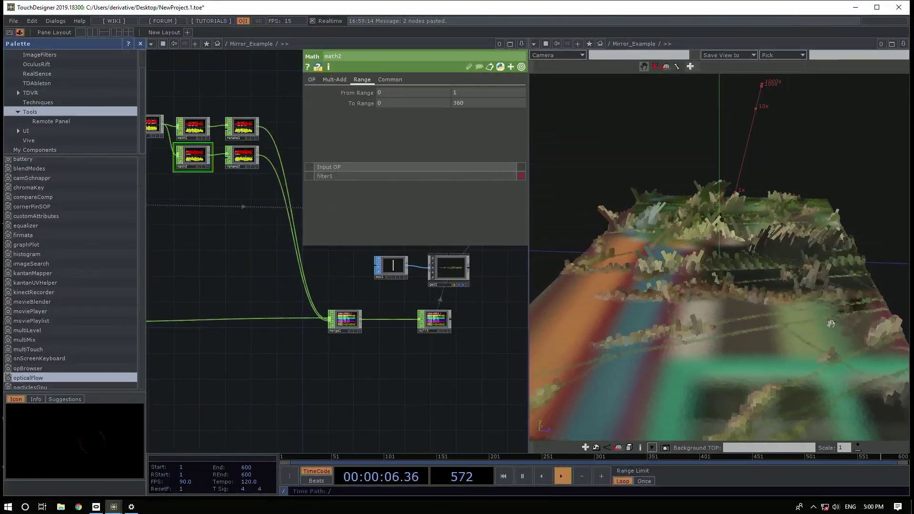
pyautogui.moveTo(827, 306); pyautogui.dragTo(719, 322)
pyautogui.hotkey('ctrl', 'a')
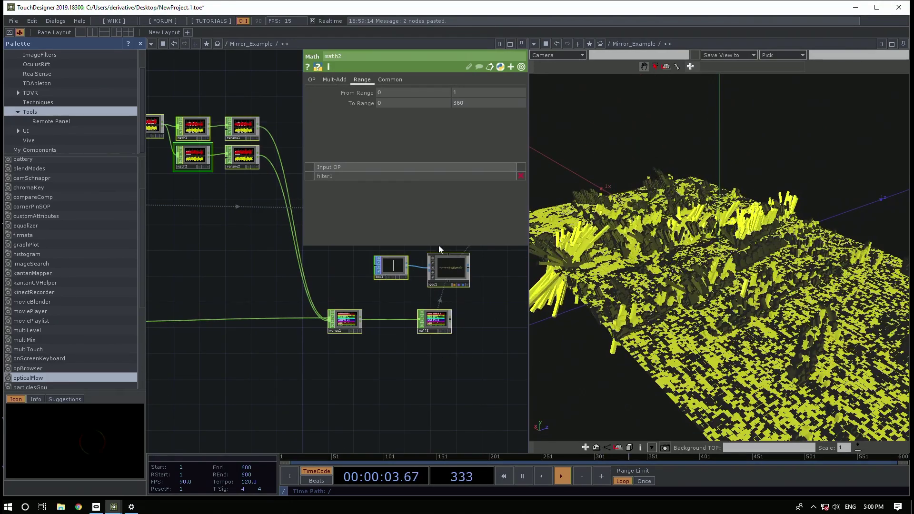
pyautogui.click(431, 260)
pyautogui.moveTo(455, 325); pyautogui.dragTo(451, 374)
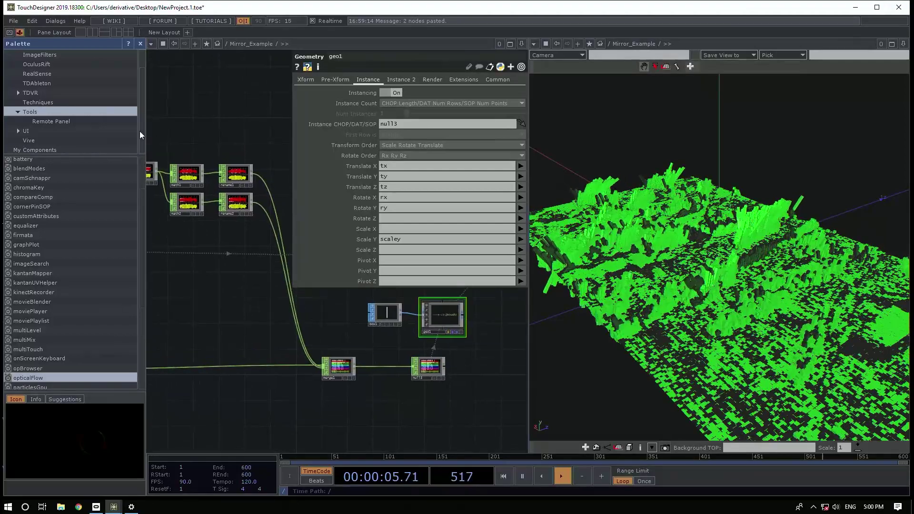
# Set the Output Resolution of res1 to Eighth
pyautogui.moveTo(197, 249); pyautogui.dragTo(485, 303)
pyautogui.click(267, 303)
pyautogui.middleClick(366, 298)
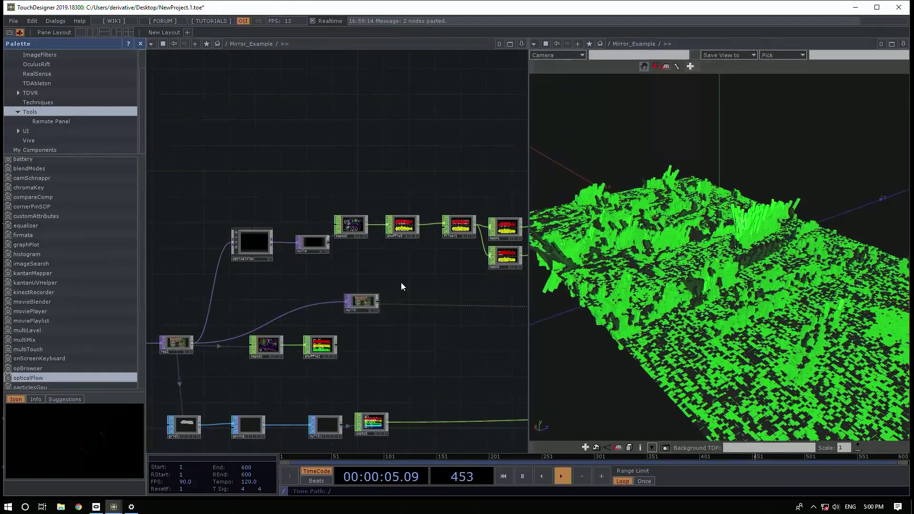
pyautogui.moveTo(205, 345); pyautogui.dragTo(302, 333)
pyautogui.click(278, 332)
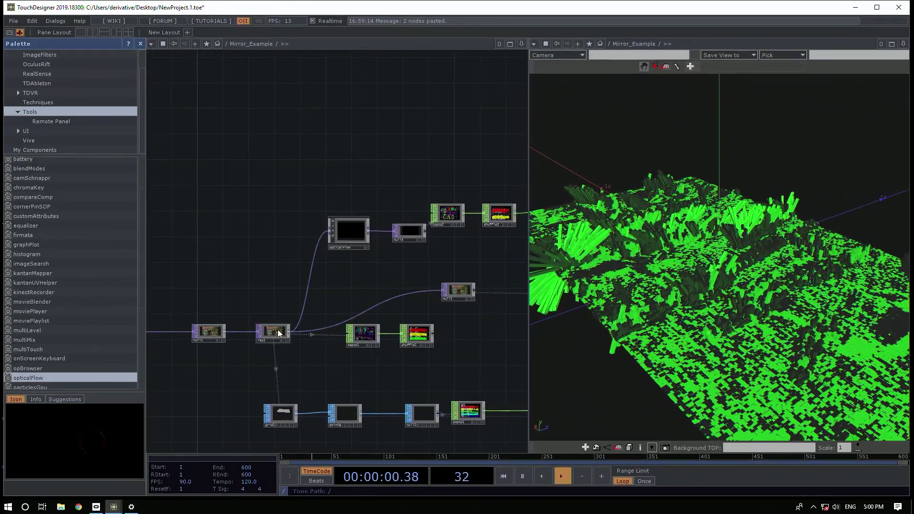
pyautogui.press('p')
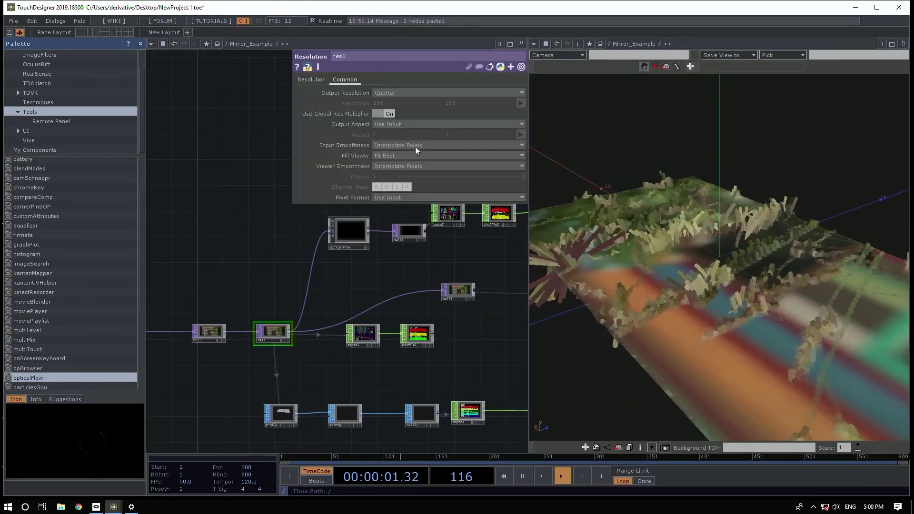
pyautogui.click(395, 93)
pyautogui.click(393, 110)
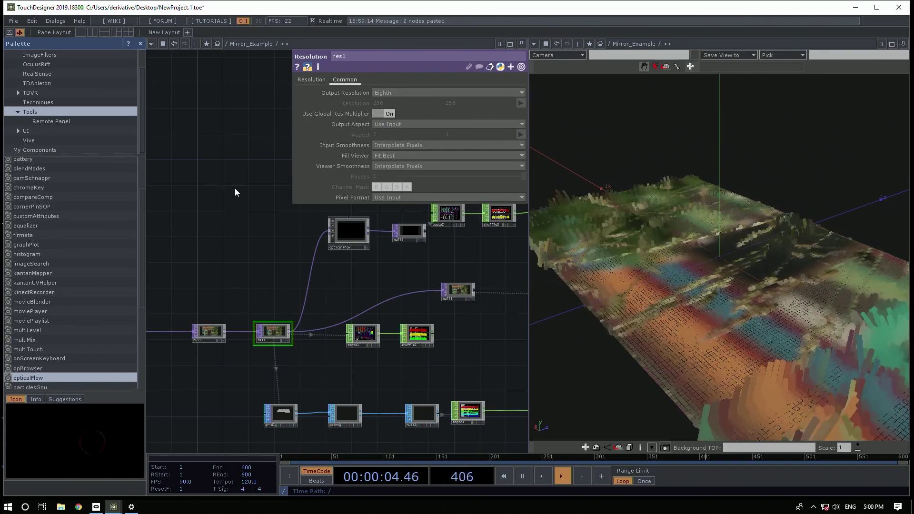
# Switch off the viewers of the network's operators and inspect the textured instances from other angles
pyautogui.moveTo(273, 220); pyautogui.dragTo(207, 220)
pyautogui.press('v')
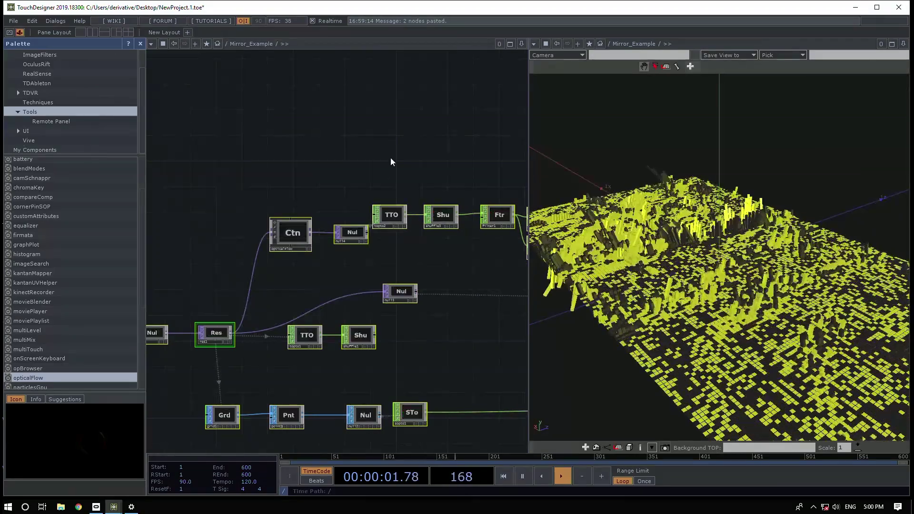
pyautogui.moveTo(640, 277); pyautogui.dragTo(671, 372)
pyautogui.moveTo(683, 280); pyautogui.dragTo(733, 263)
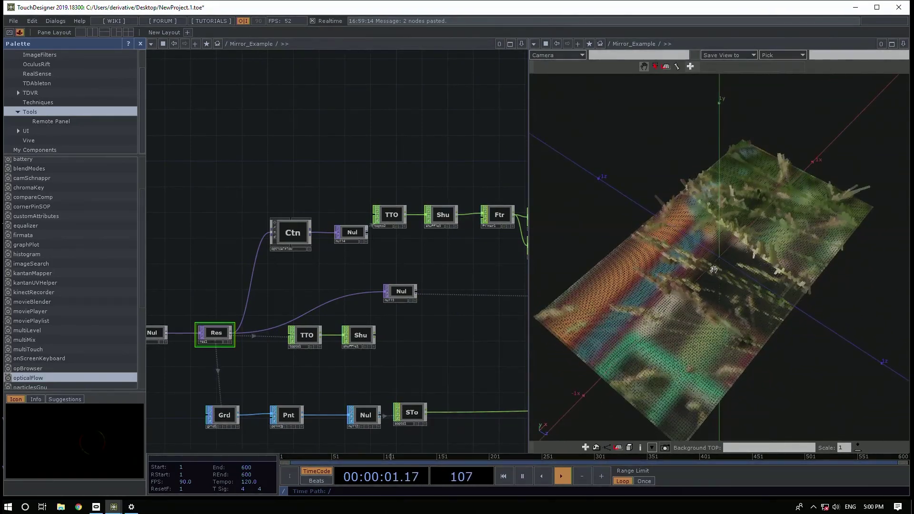
pyautogui.moveTo(722, 282); pyautogui.dragTo(744, 341)
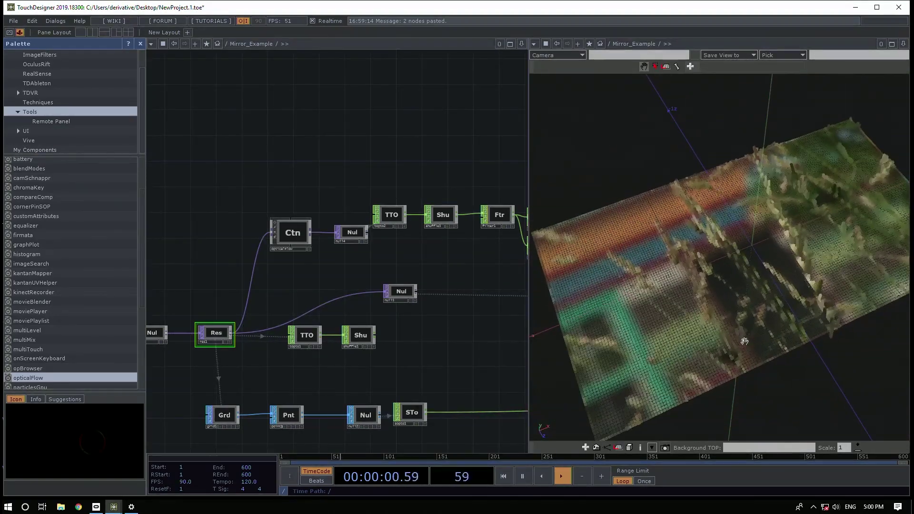
# Review the playback parameters of moviefilein1 at the start of the network
pyautogui.moveTo(241, 178); pyautogui.dragTo(343, 91)
pyautogui.moveTo(302, 181); pyautogui.dragTo(416, 198)
pyautogui.scroll(3, 264, 263)
pyautogui.click(264, 264)
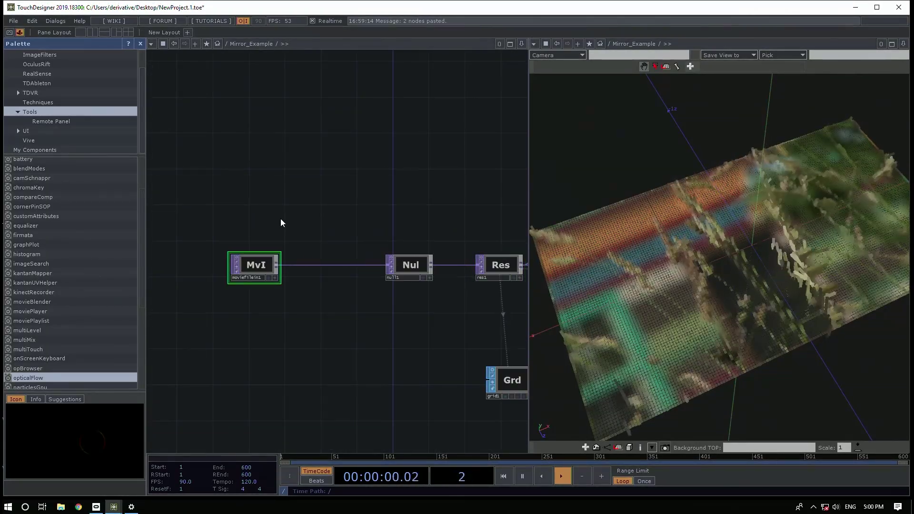
pyautogui.press('p')
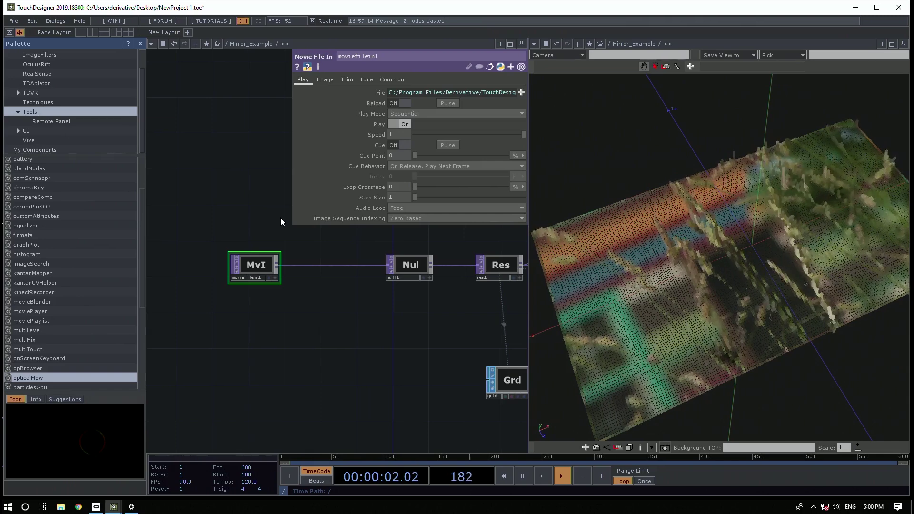
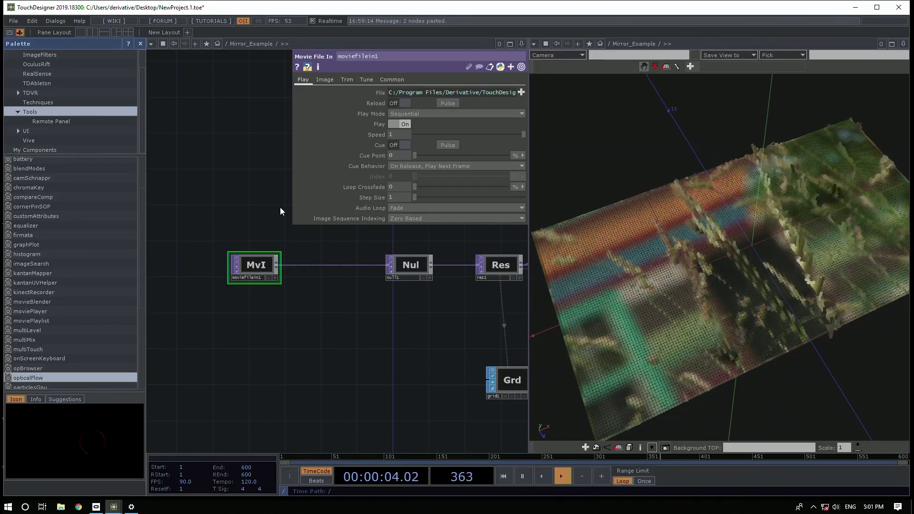
pyautogui.moveTo(306, 363); pyautogui.dragTo(238, 395)
pyautogui.press('p')
# Set the crop UV Units of topto2 to Pixels
pyautogui.moveTo(469, 167); pyautogui.dragTo(152, 236)
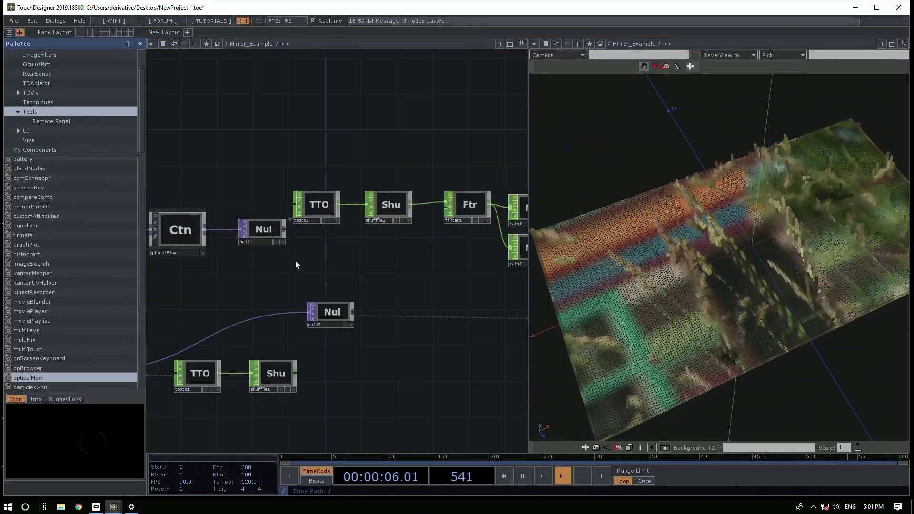
pyautogui.moveTo(345, 244); pyautogui.dragTo(284, 245)
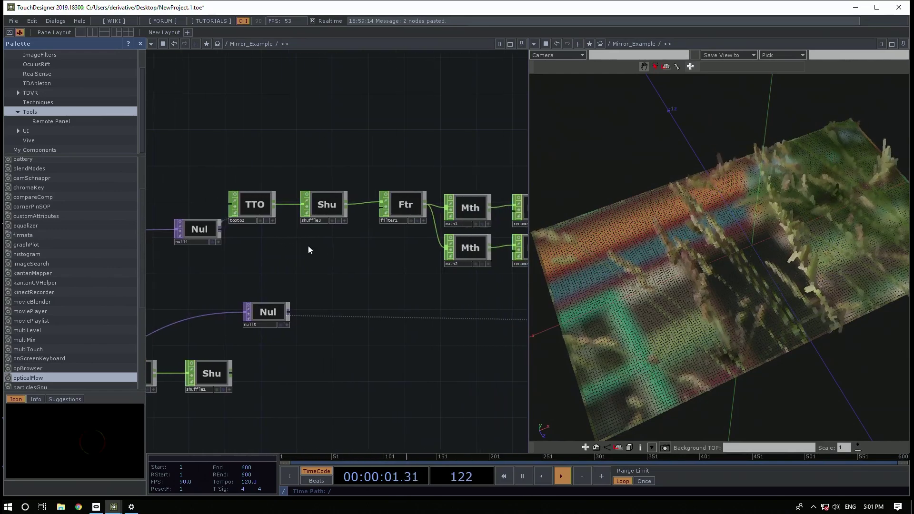
pyautogui.click(258, 210)
pyautogui.press('p')
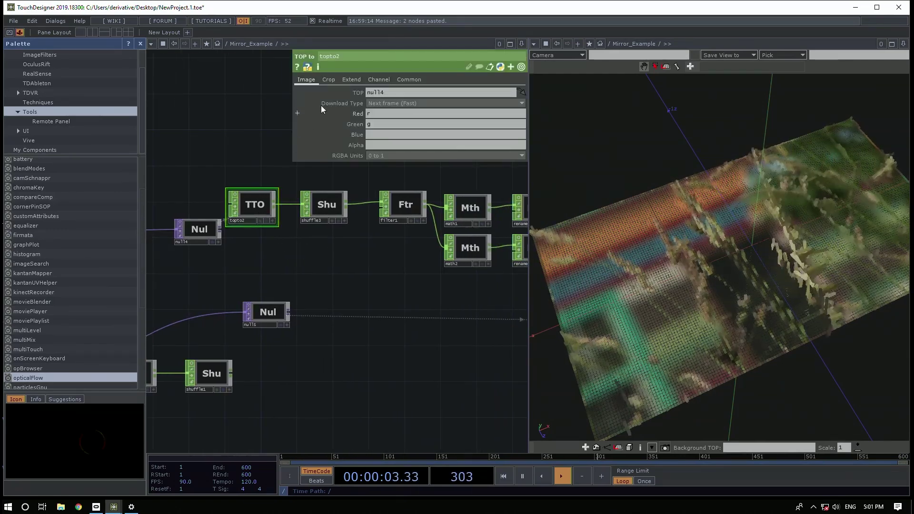
pyautogui.click(328, 79)
pyautogui.click(372, 104)
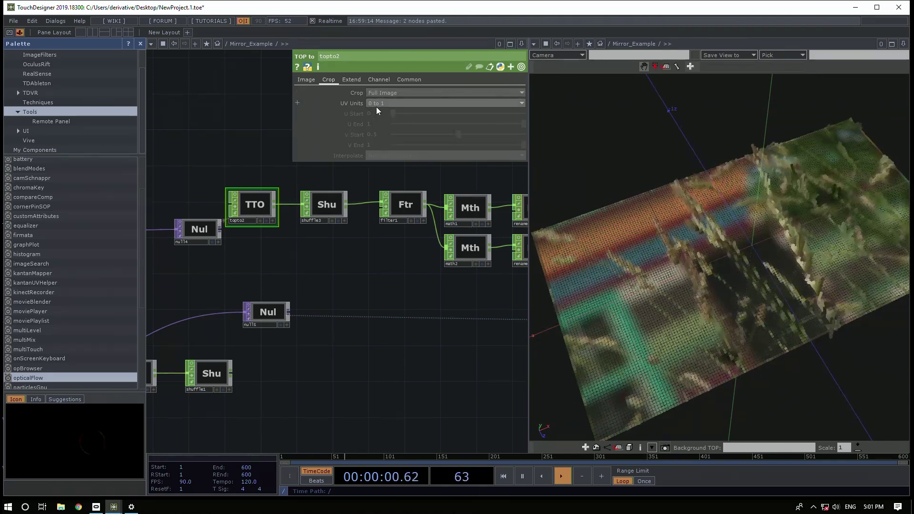
pyautogui.click(375, 119)
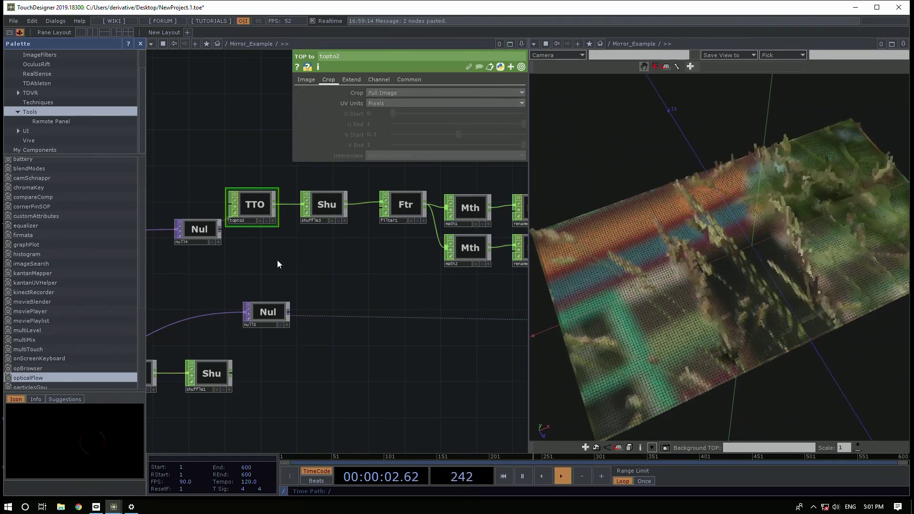
# Switch on the viewers of topto2 and shuffle3 to show their channels
pyautogui.click(336, 205)
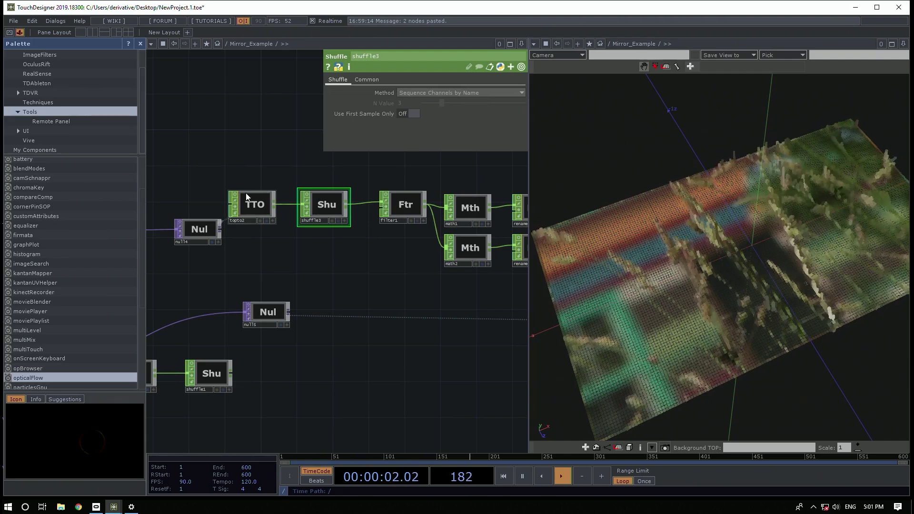
pyautogui.scroll(3, 243, 194)
pyautogui.scroll(6, 274, 253)
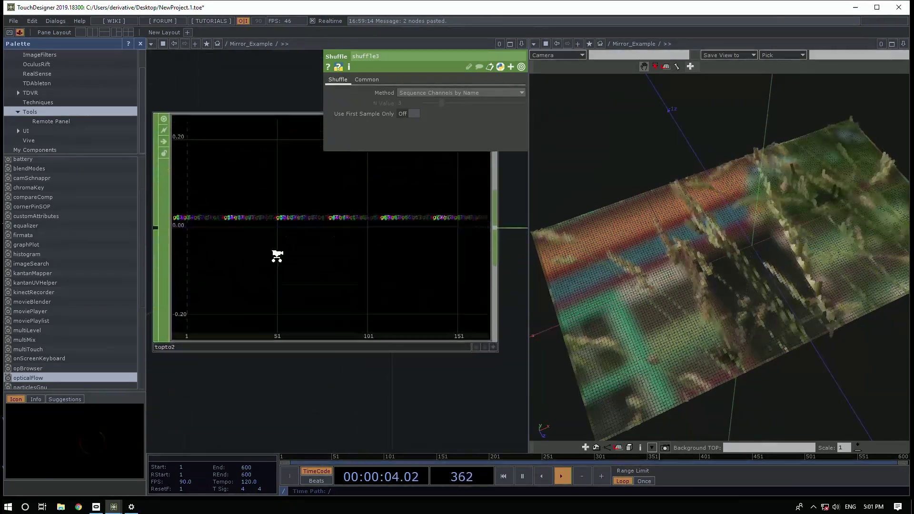
pyautogui.scroll(-5, 274, 253)
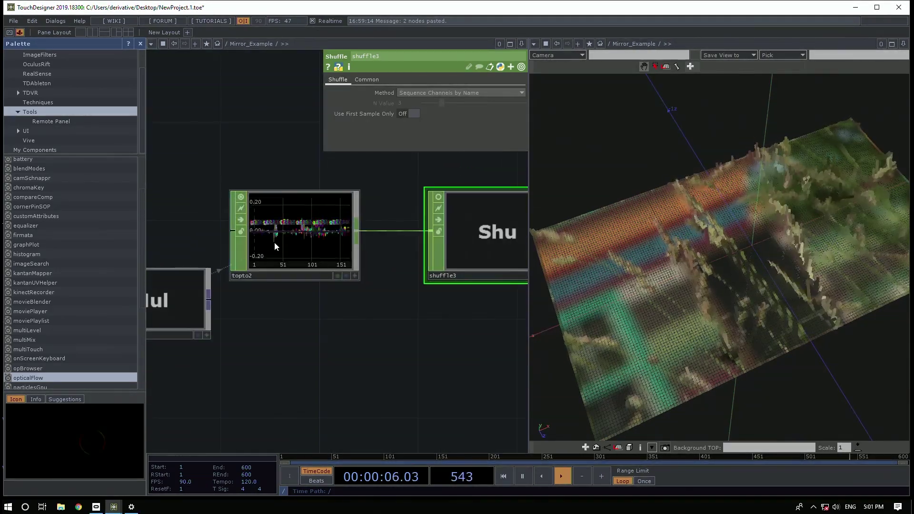
pyautogui.click(276, 244)
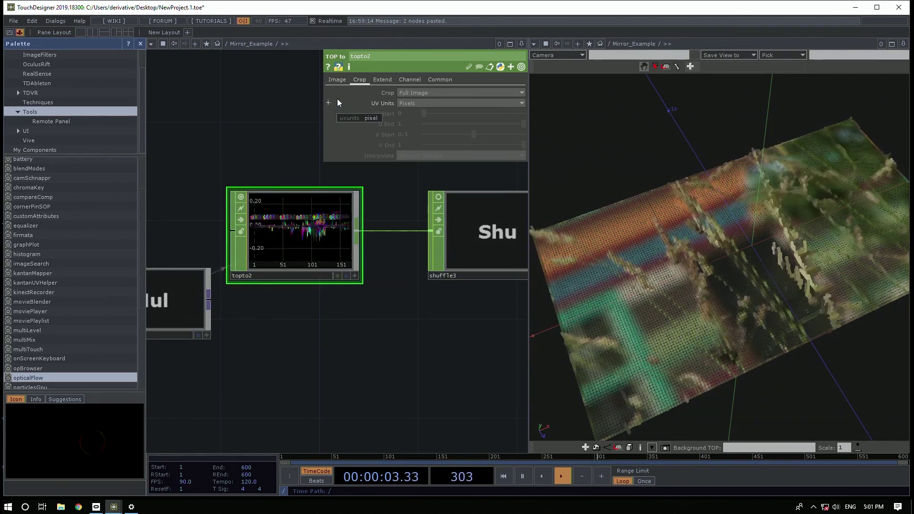
pyautogui.moveTo(341, 324); pyautogui.dragTo(308, 336)
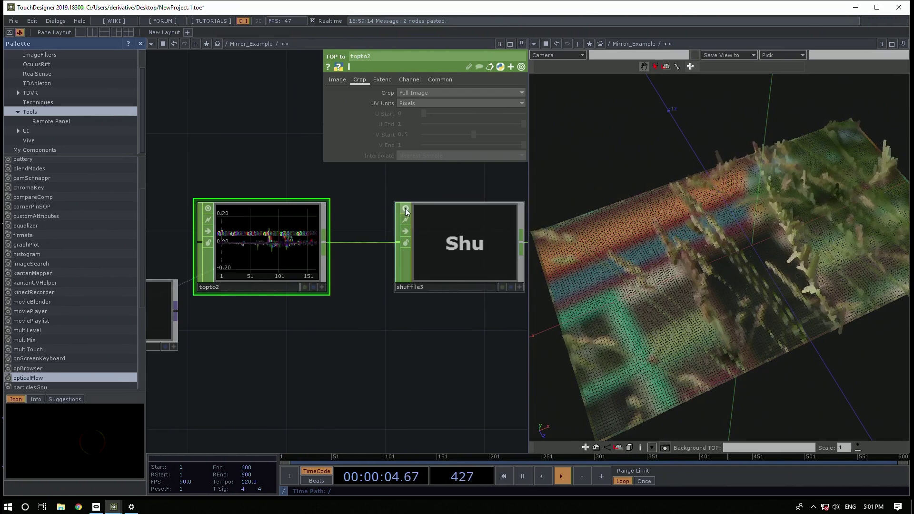
pyautogui.scroll(-5, 361, 180)
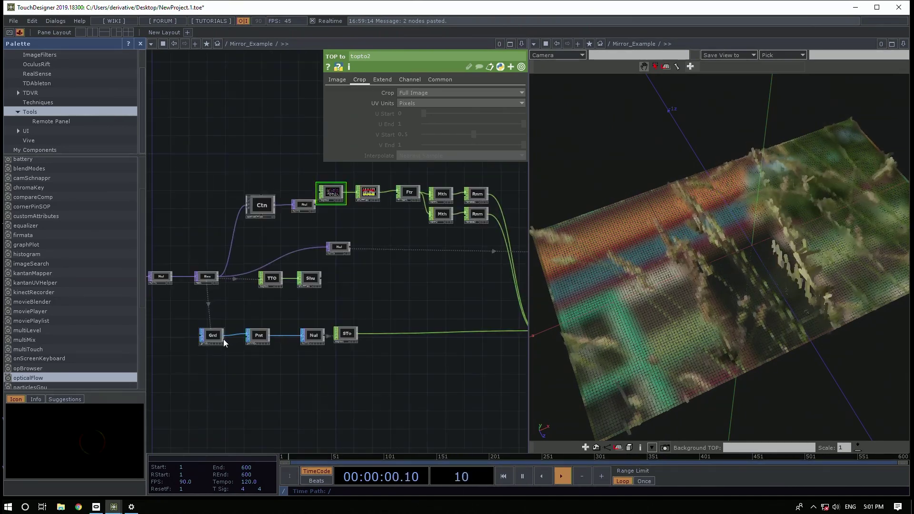
pyautogui.moveTo(428, 289); pyautogui.dragTo(395, 296)
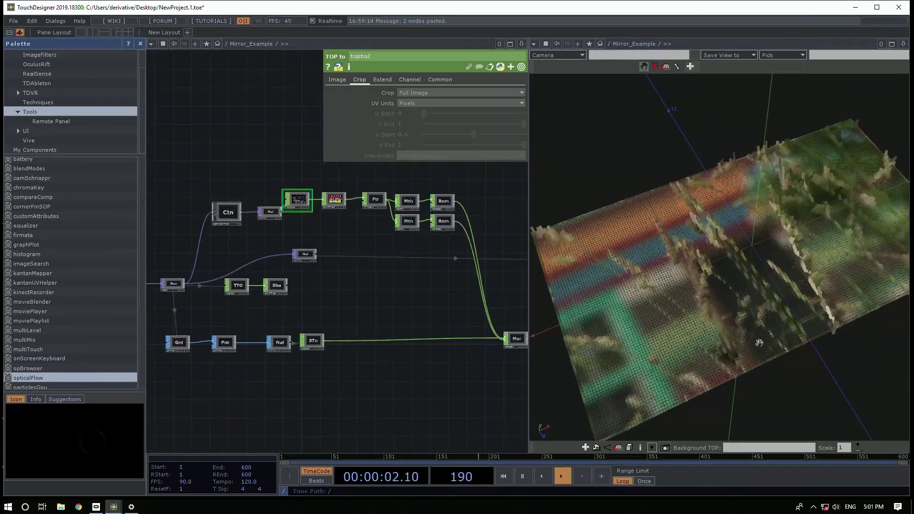
# Examine the textured instances from several angles and survey the whole Mirror_Example operator network
pyautogui.moveTo(760, 349)
pyautogui.mouseDown()
pyautogui.moveTo(752, 345)
pyautogui.moveTo(760, 343)
pyautogui.mouseUp()
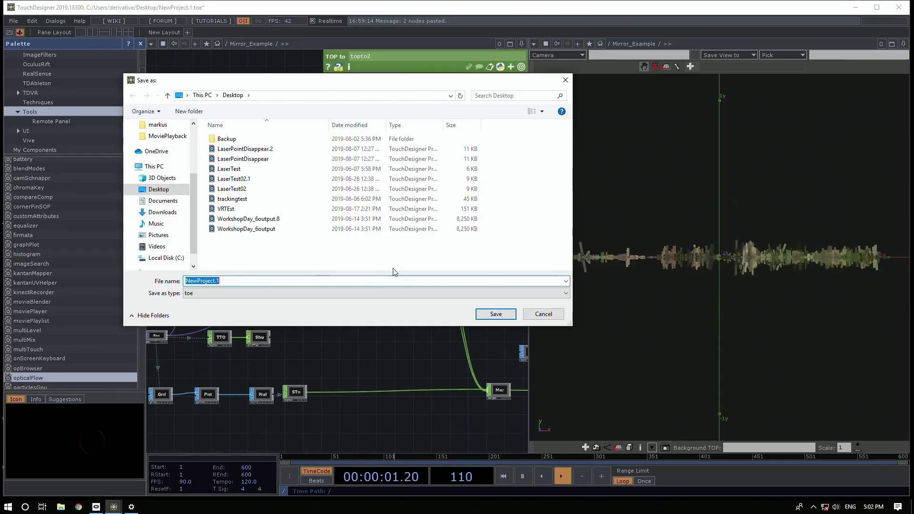
pyautogui.click(541, 314)
pyautogui.moveTo(570, 254); pyautogui.dragTo(556, 257)
pyautogui.moveTo(766, 219); pyautogui.dragTo(757, 285)
pyautogui.moveTo(424, 247); pyautogui.dragTo(458, 212)
pyautogui.scroll(-4, 363, 248)
pyautogui.scroll(2, 378, 276)
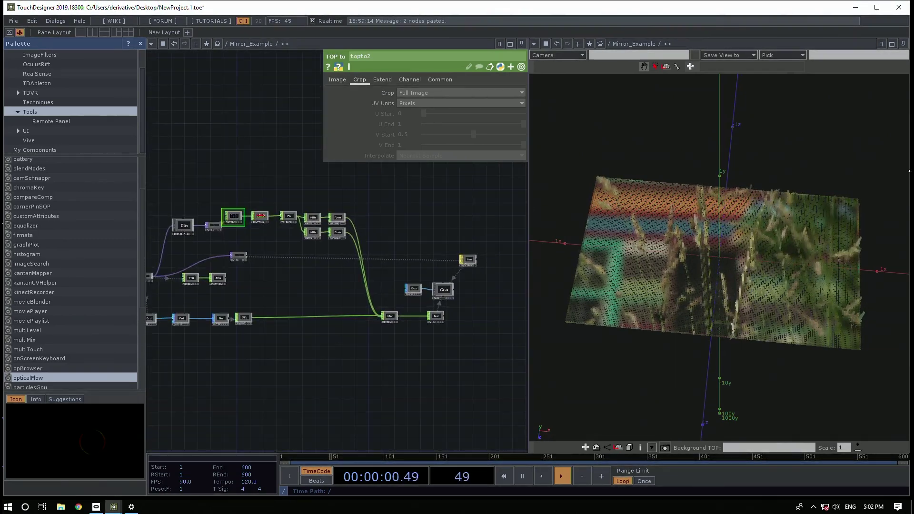
pyautogui.moveTo(641, 248); pyautogui.dragTo(681, 242)
pyautogui.moveTo(432, 356); pyautogui.dragTo(429, 325)
pyautogui.scroll(5, 457, 336)
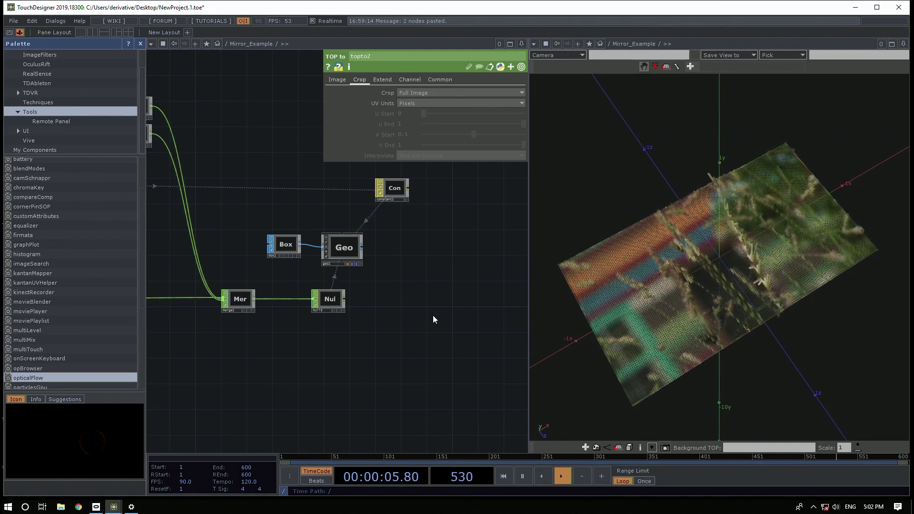
pyautogui.moveTo(433, 313); pyautogui.dragTo(368, 297)
pyautogui.scroll(-5, 368, 297)
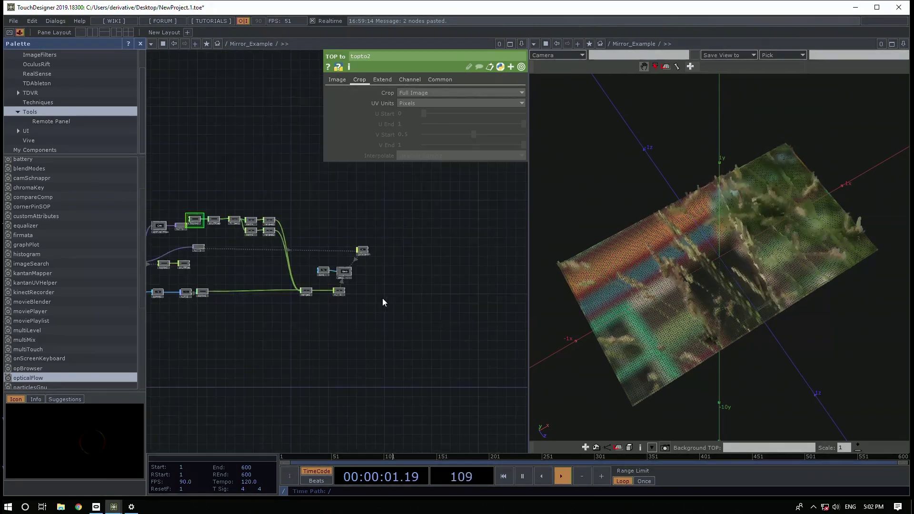
pyautogui.moveTo(616, 338); pyautogui.dragTo(659, 348)
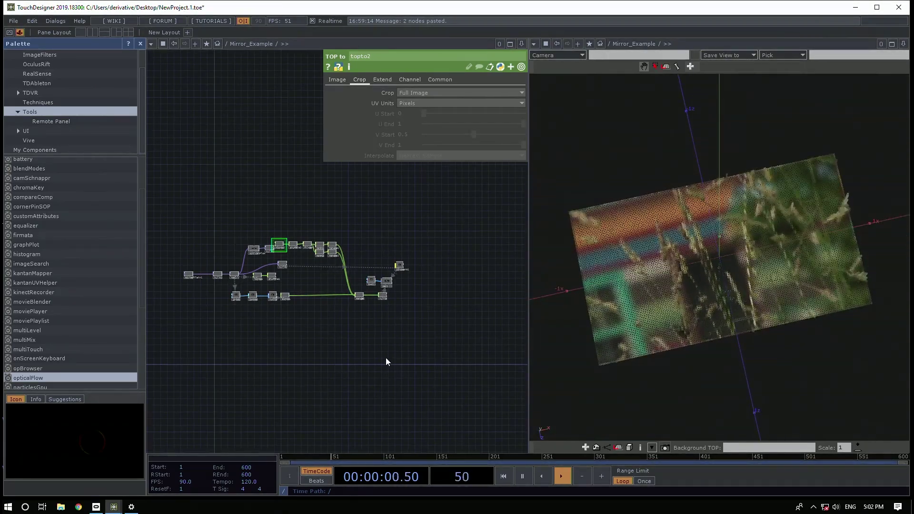
pyautogui.moveTo(385, 358); pyautogui.dragTo(332, 352)
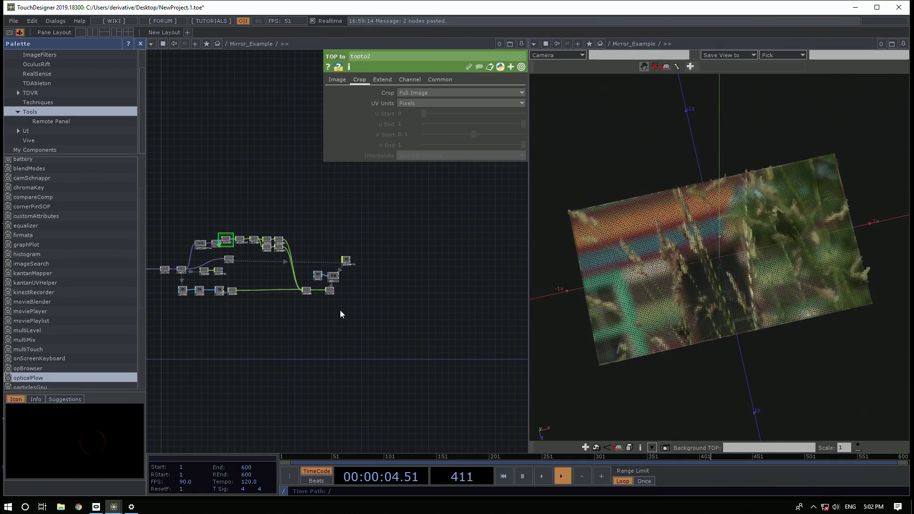
pyautogui.moveTo(373, 294); pyautogui.dragTo(395, 294)
# Go up to the root network and place a Container component beside Mirror_Example
pyautogui.press('Tab')
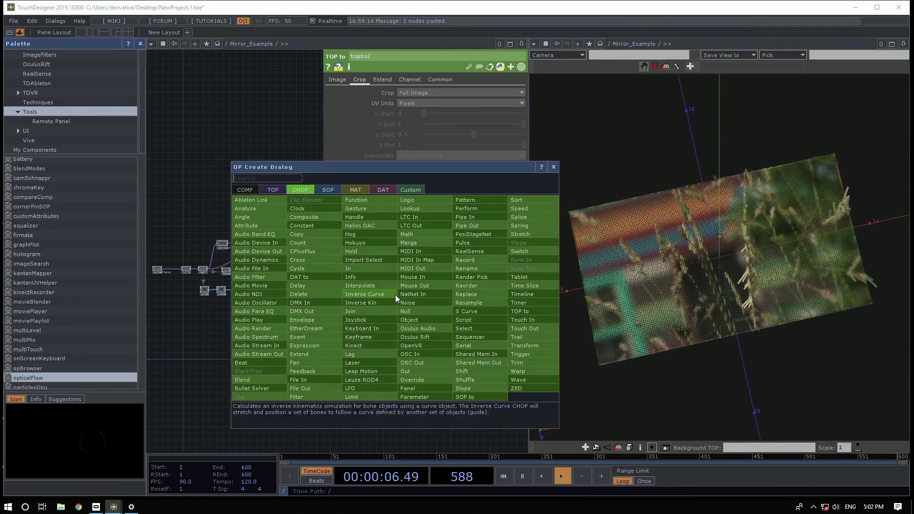
pyautogui.click(226, 125)
pyautogui.press('u')
pyautogui.moveTo(341, 380); pyautogui.dragTo(248, 390)
pyautogui.moveTo(248, 390); pyautogui.dragTo(310, 351, button='middle')
pyautogui.press('Tab')
pyautogui.write('vi')
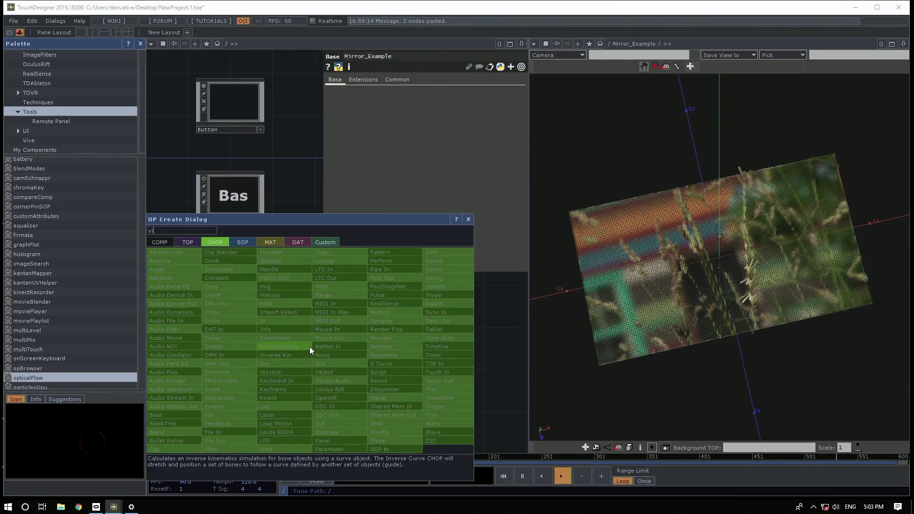
pyautogui.click(162, 241)
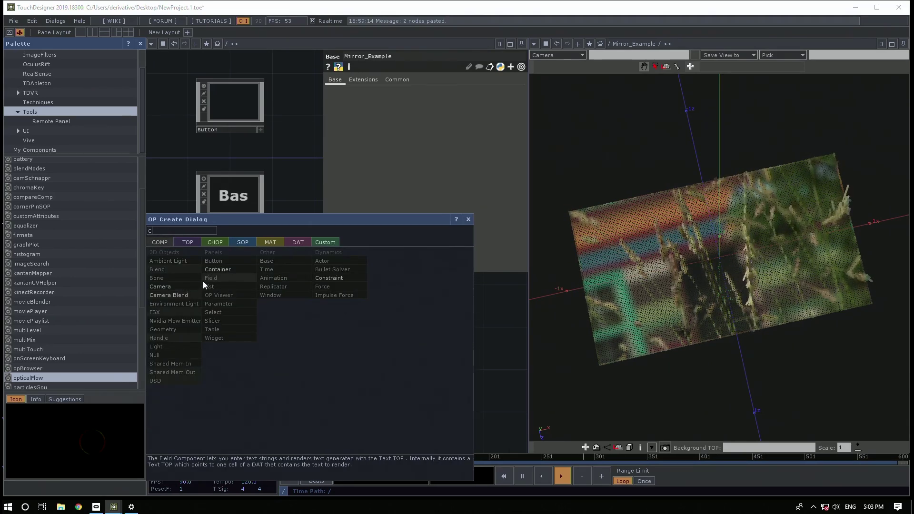
pyautogui.click(184, 286)
pyautogui.click(335, 351)
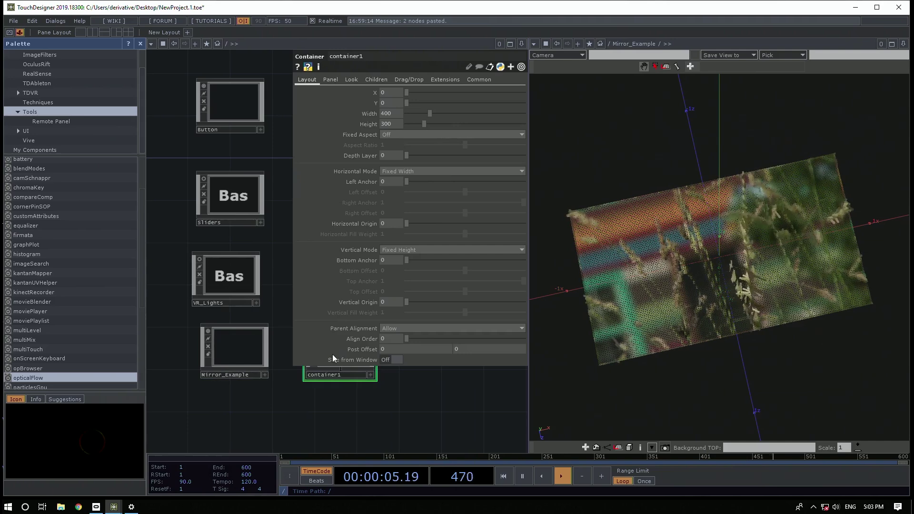
# Rename the new container as VIZ and hide its parameters
pyautogui.click(292, 383)
pyautogui.write('VIZ')
pyautogui.press('Return')
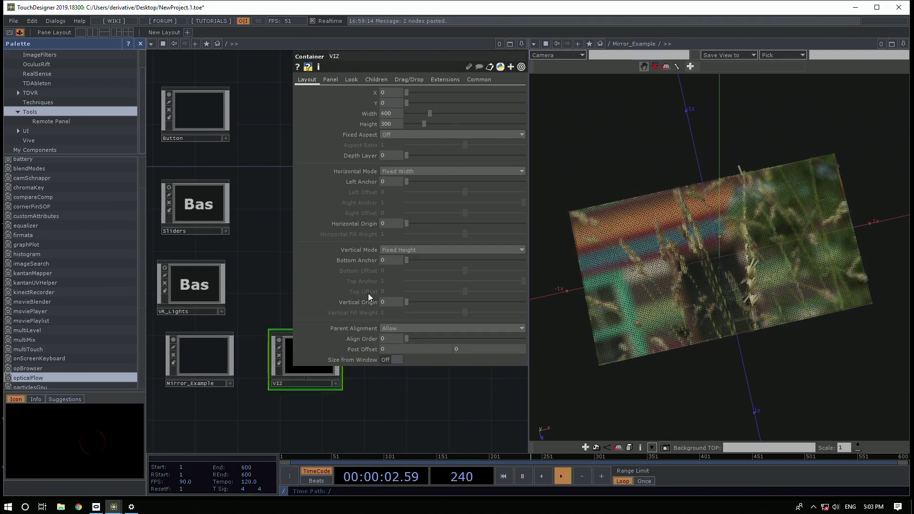
pyautogui.press('p')
# Enter the empty network inside the VIZ container
pyautogui.click(209, 359)
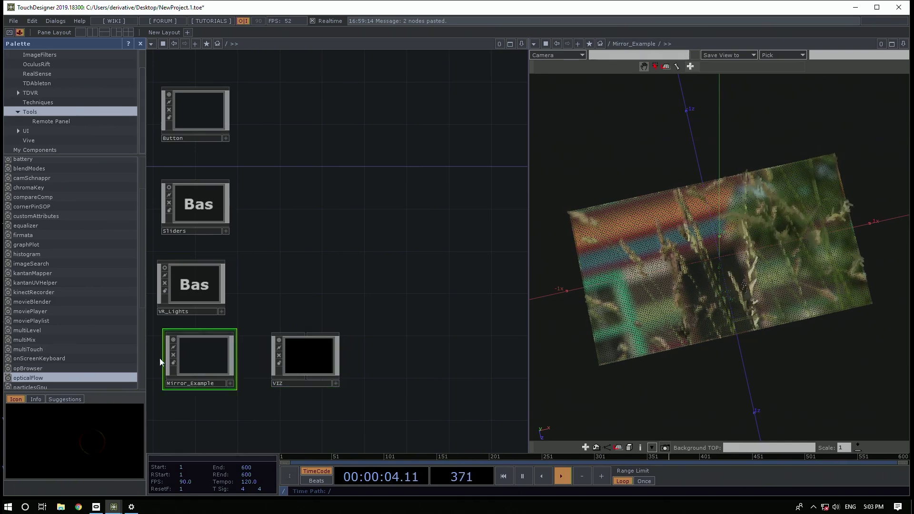
pyautogui.doubleClick(305, 370)
pyautogui.press('Tab')
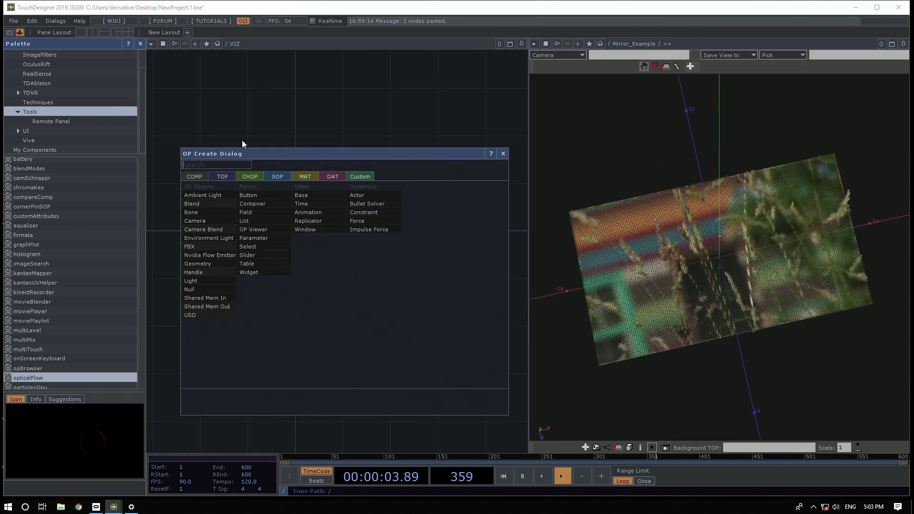
pyautogui.click(244, 117)
pyautogui.press('u')
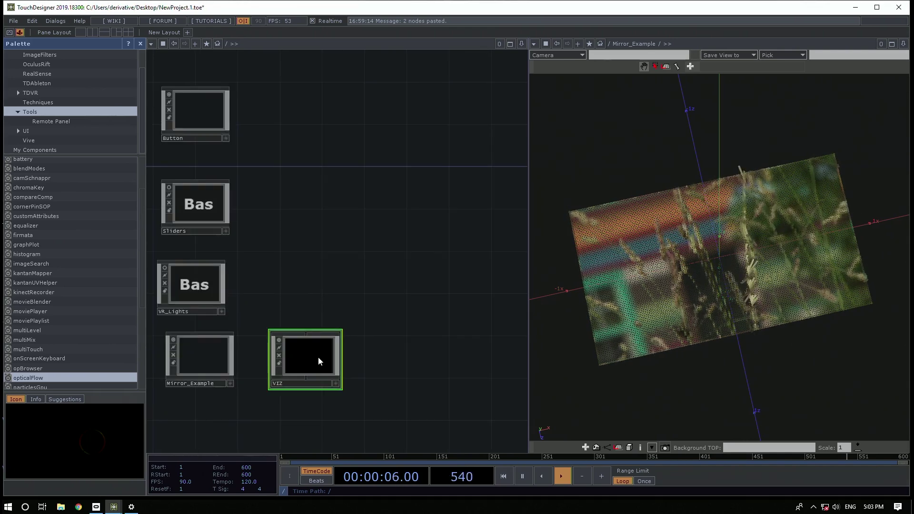
pyautogui.press('i')
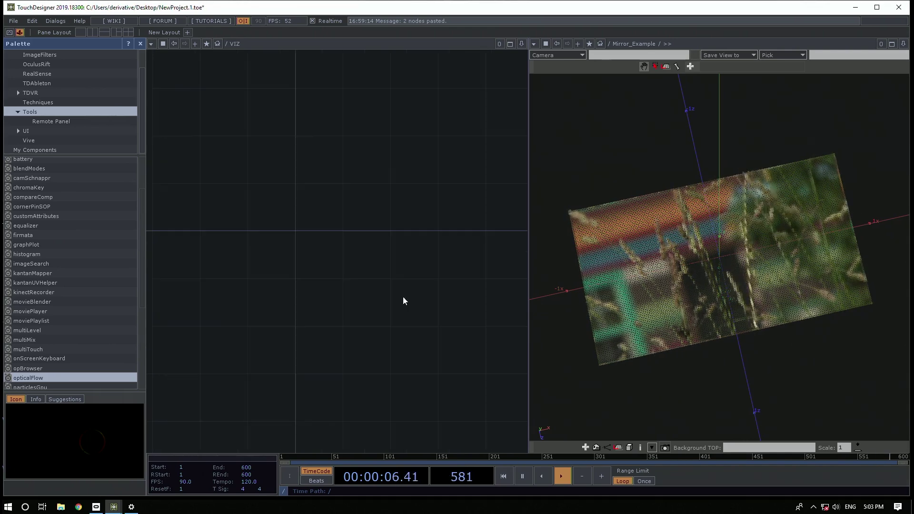
pyautogui.click(609, 44)
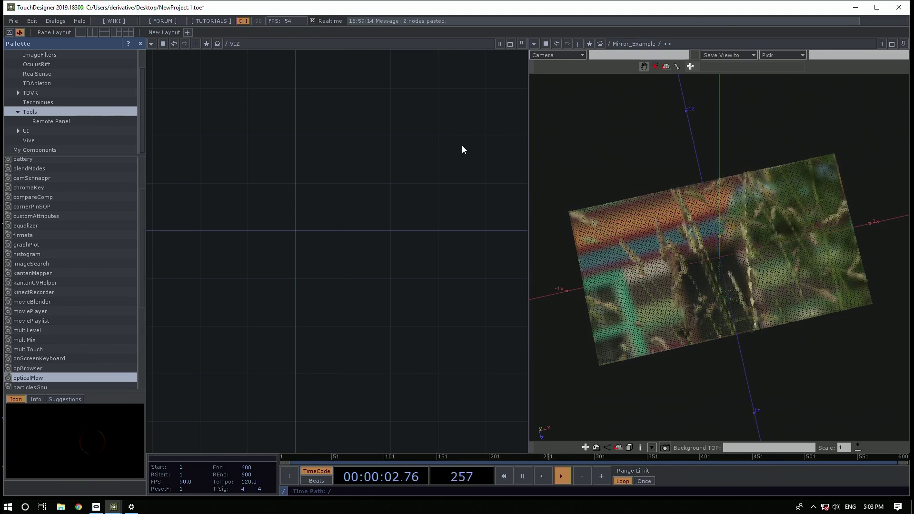
# Place a Box SOP in the VIZ network and make its viewer active
pyautogui.press('Tab')
pyautogui.write('box')
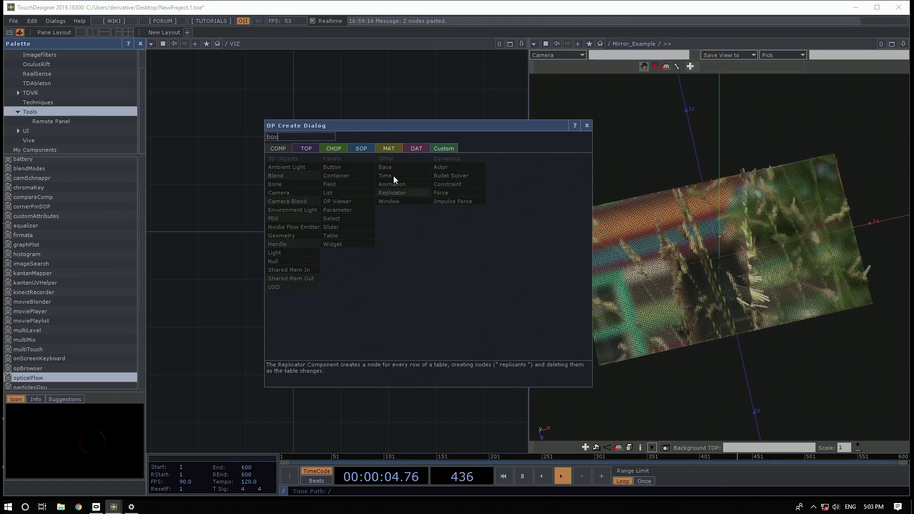
pyautogui.click(364, 149)
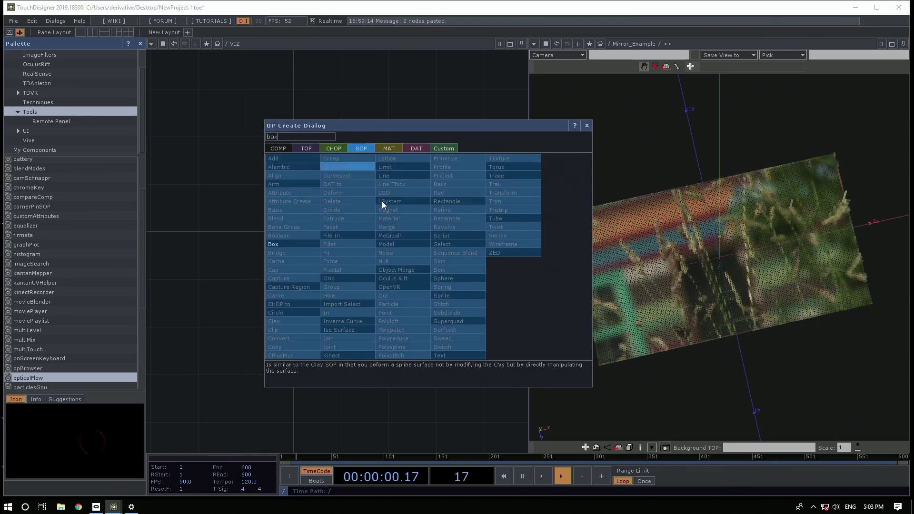
pyautogui.click(273, 244)
pyautogui.click(350, 246)
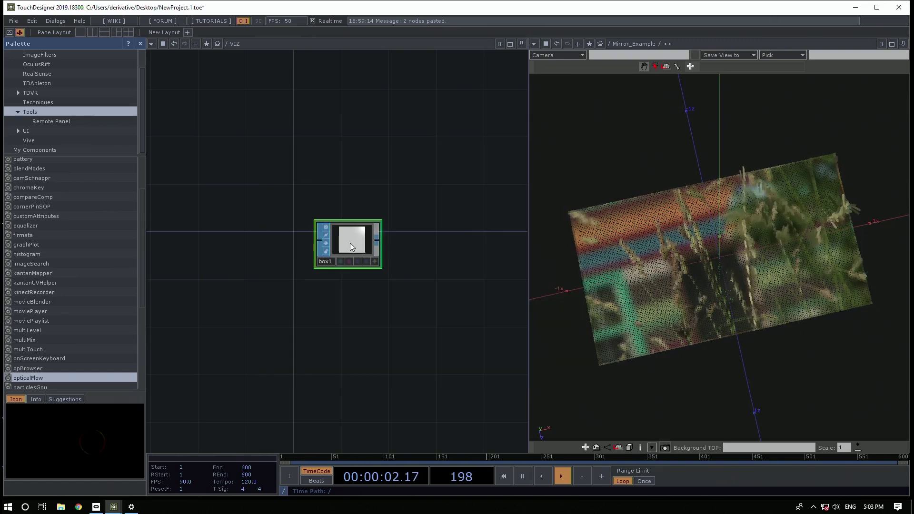
pyautogui.moveTo(411, 259); pyautogui.dragTo(380, 282)
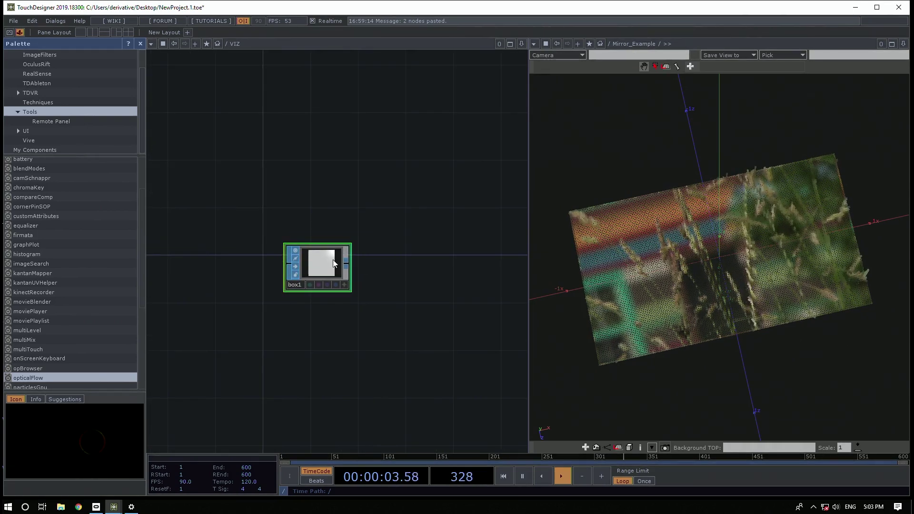
pyautogui.click(345, 284)
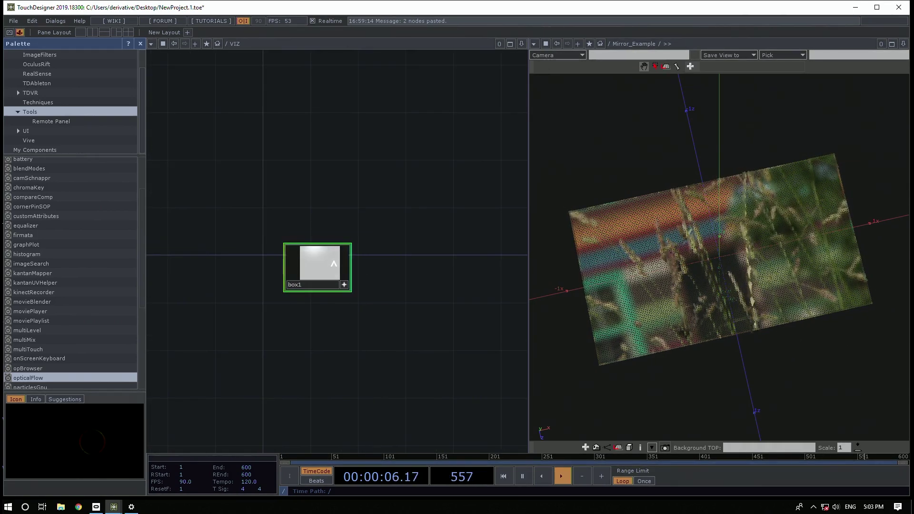
# Switch the 3D geometry viewer pane from Mirror_Example to the VIZ network and home its view
pyautogui.click(351, 262)
pyautogui.click(400, 266)
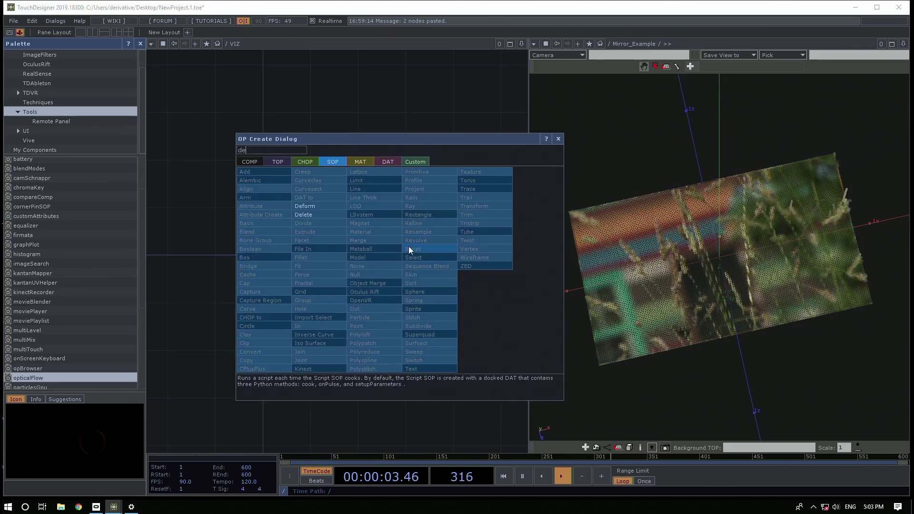
pyautogui.click(610, 43)
pyautogui.click(624, 113)
pyautogui.moveTo(627, 145); pyautogui.dragTo(644, 220)
pyautogui.press('h')
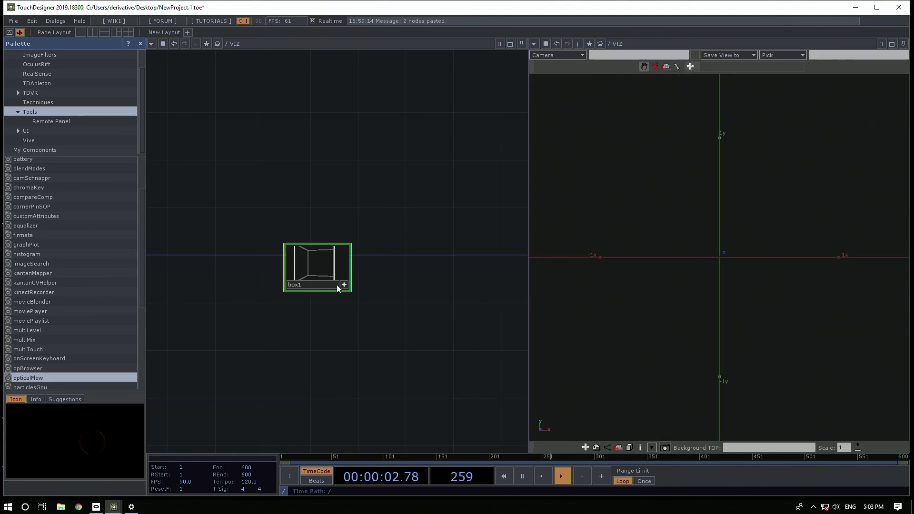
# Append a Null SOP to box1 and turn on its display so the box shows in the 3D viewer
pyautogui.moveTo(342, 283); pyautogui.dragTo(233, 258, button='middle')
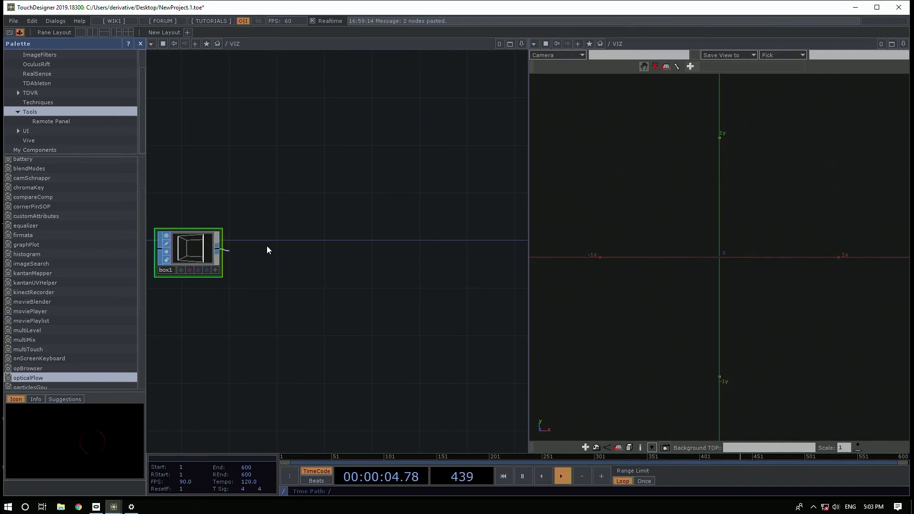
pyautogui.press('Tab')
pyautogui.write('nu')
pyautogui.click(392, 251)
pyautogui.click(426, 249)
pyautogui.click(444, 265)
pyautogui.moveTo(745, 241); pyautogui.dragTo(766, 253)
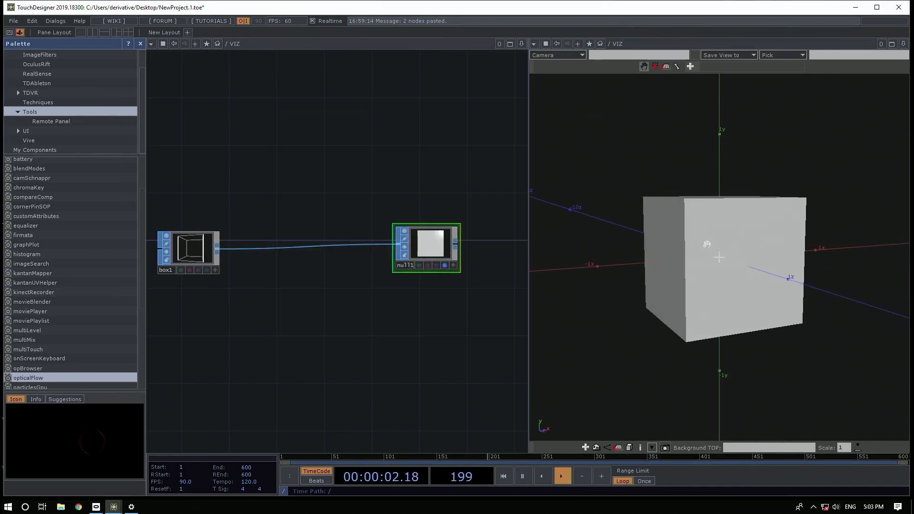
pyautogui.rightClick(293, 247)
pyautogui.click(302, 239)
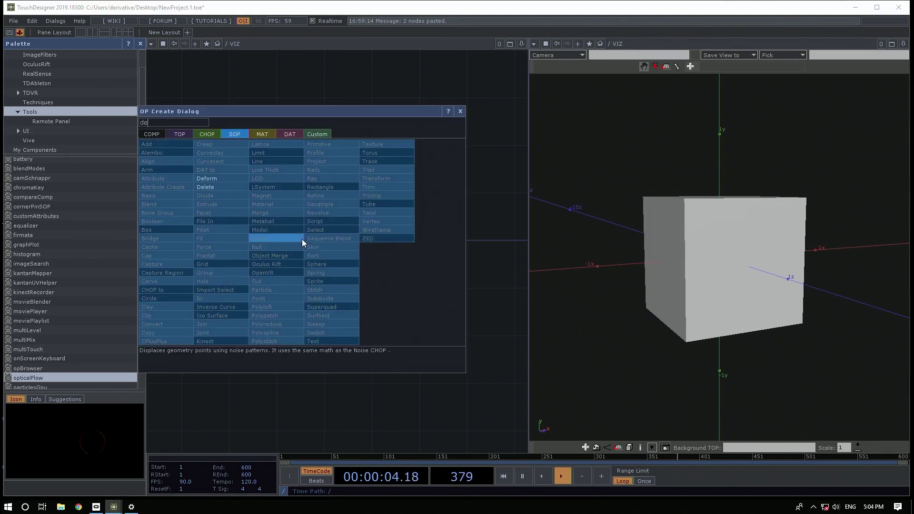
pyautogui.write('de')
pyautogui.click(231, 187)
pyautogui.press('Escape')
# Insert a Delete SOP on the wire between box1 and null1
pyautogui.rightClick(288, 246)
pyautogui.click(295, 238)
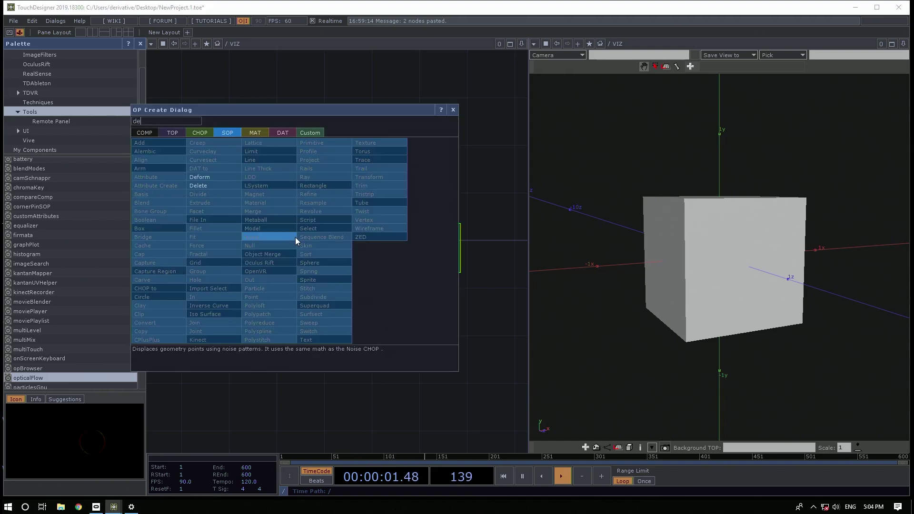
pyautogui.click(205, 190)
pyautogui.click(279, 237)
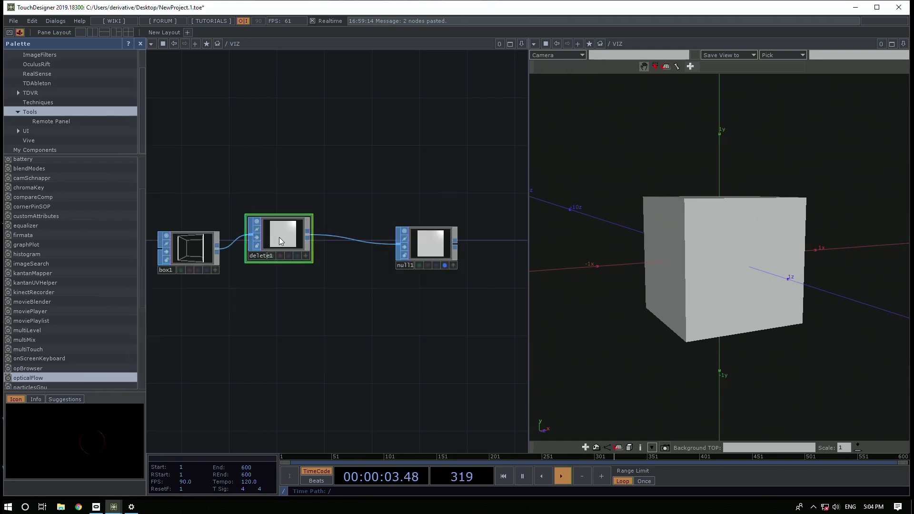
# Set the Group of delete1 to 0 to remove one face, and inspect the open box from its open side
pyautogui.press('p')
pyautogui.click(397, 93)
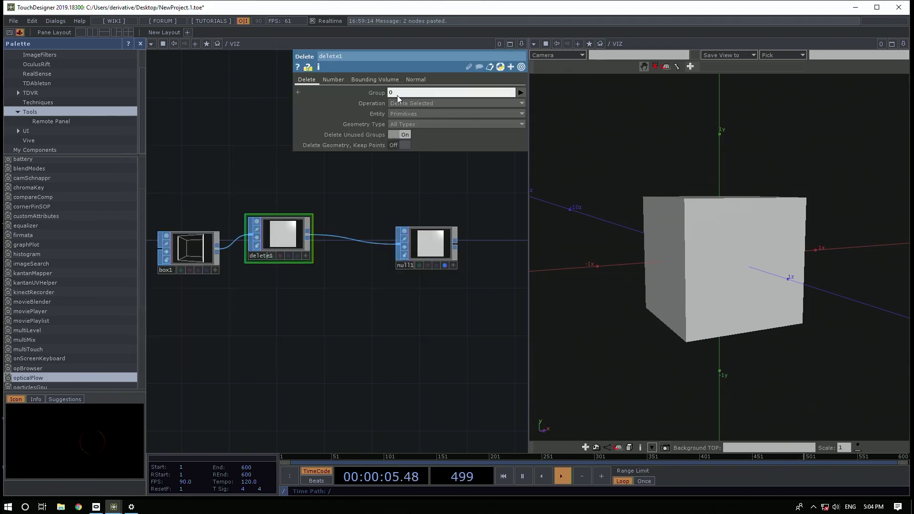
pyautogui.write('0')
pyautogui.moveTo(661, 207); pyautogui.dragTo(811, 204)
pyautogui.moveTo(678, 219); pyautogui.dragTo(712, 196)
pyautogui.press('h')
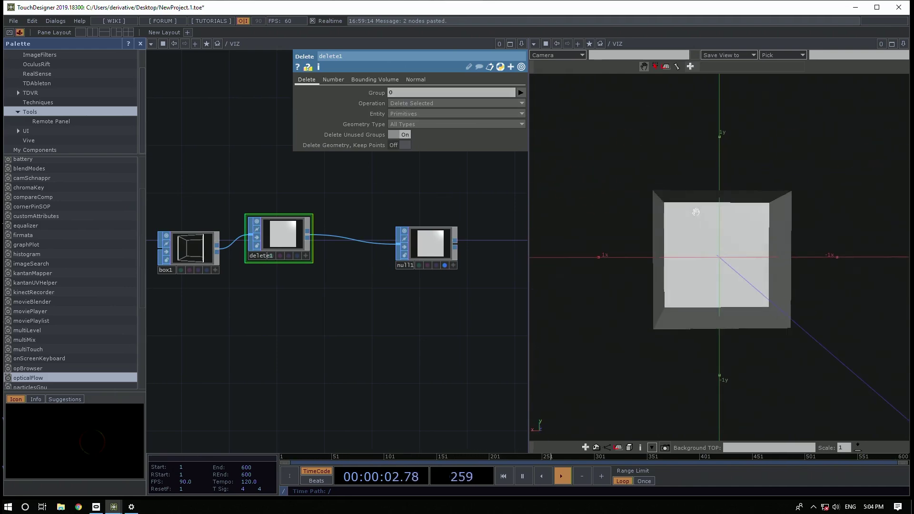
# Set box1's Center Y to 0.5 and its Scale to 2
pyautogui.click(190, 246)
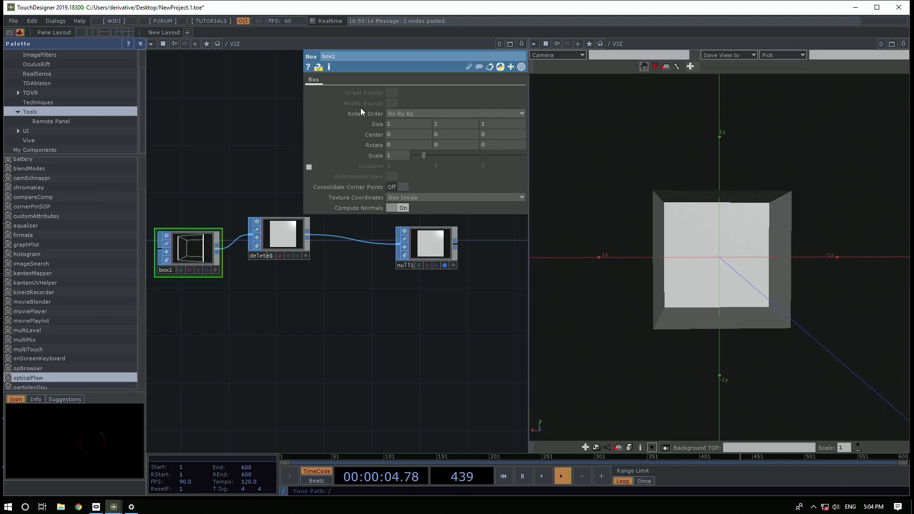
pyautogui.moveTo(454, 134); pyautogui.dragTo(475, 133, button='middle')
pyautogui.moveTo(740, 257); pyautogui.dragTo(769, 264)
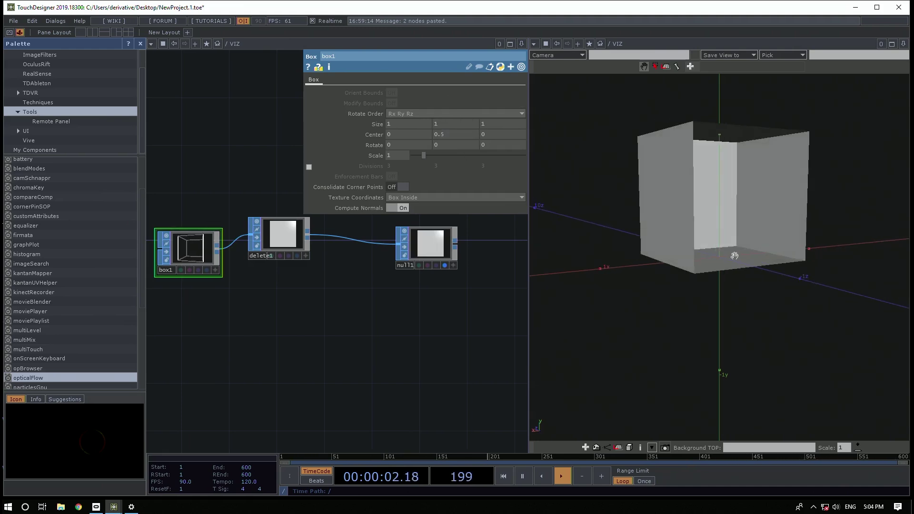
pyautogui.moveTo(427, 156); pyautogui.dragTo(437, 156)
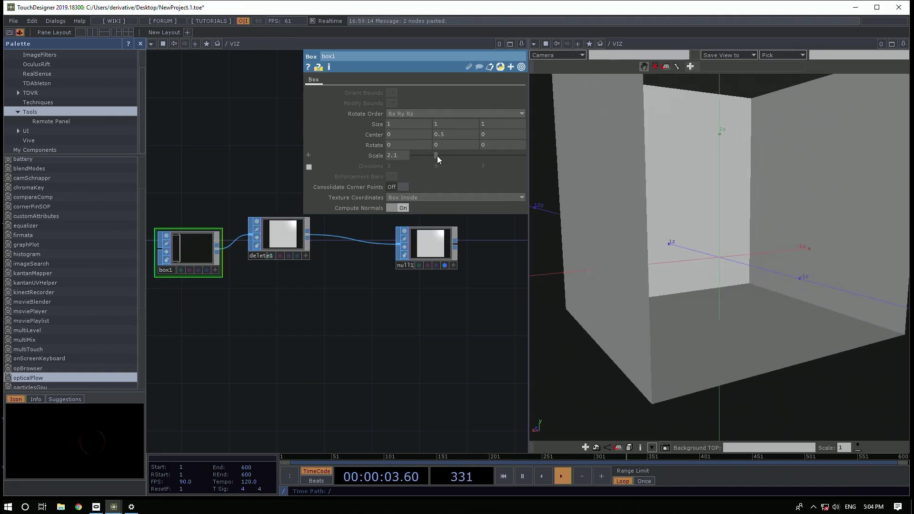
pyautogui.click(402, 156)
pyautogui.write('2')
pyautogui.press('Return')
# Try a Size Y of 2 on box1 and return it to 1
pyautogui.click(450, 123)
pyautogui.write('2')
pyautogui.press('Return')
pyautogui.click(436, 122)
pyautogui.write('1')
pyautogui.press('Return')
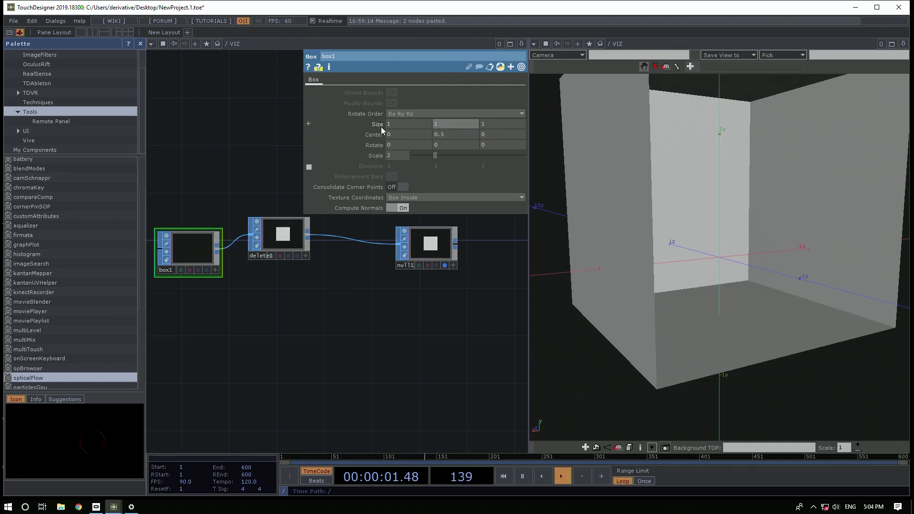
# Set box1's Center Y to 1 and home the 3D view to check that the box sits on the ground plane
pyautogui.click(454, 136)
pyautogui.write('1')
pyautogui.press('Return')
pyautogui.moveTo(757, 221); pyautogui.dragTo(746, 244)
pyautogui.press('h')
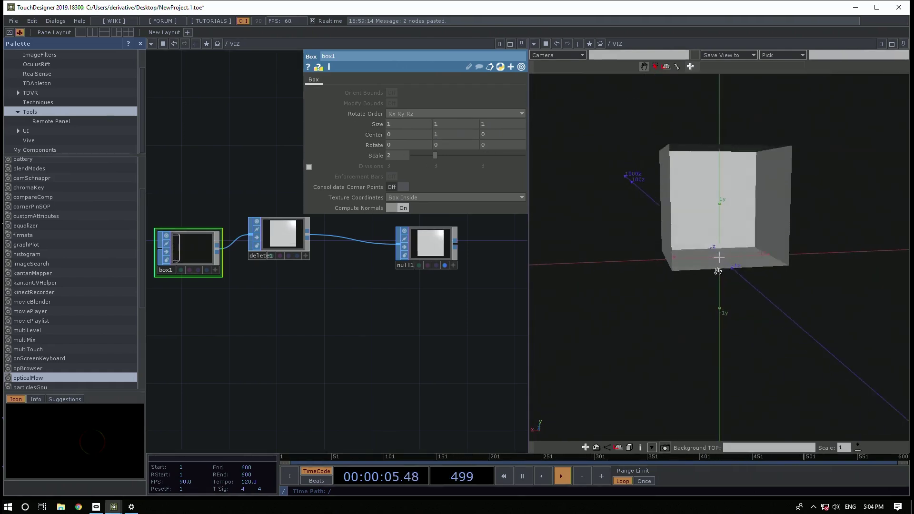
# Place a Render TOP in the VIZ network, below and beyond the box operator chain
pyautogui.scroll(-5, 392, 334)
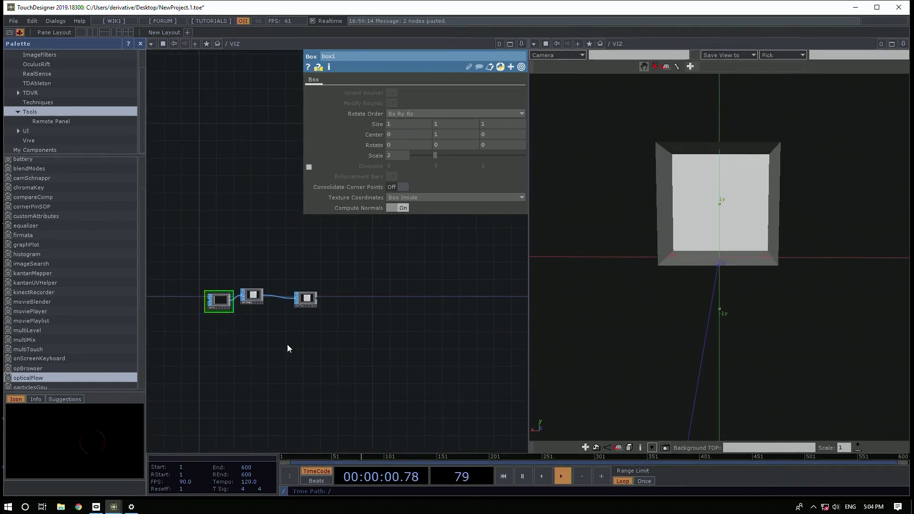
pyautogui.press('Tab')
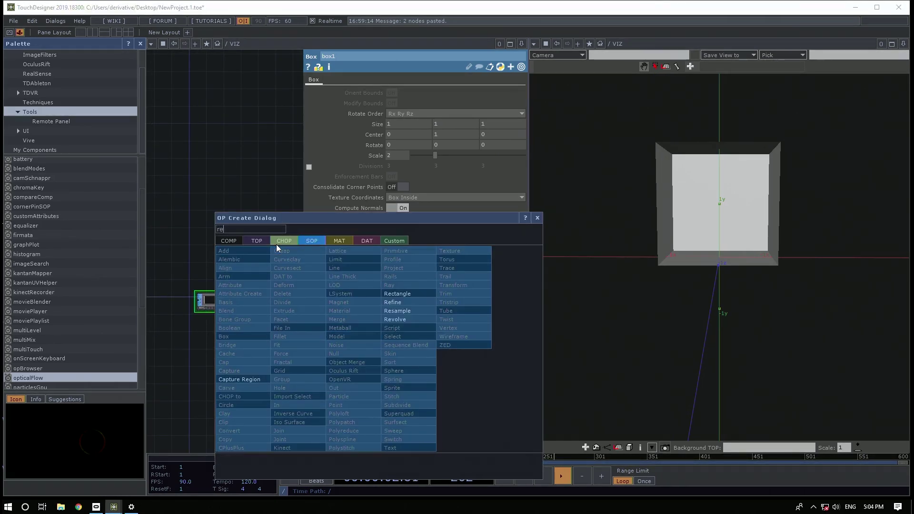
pyautogui.click(257, 241)
pyautogui.write('re')
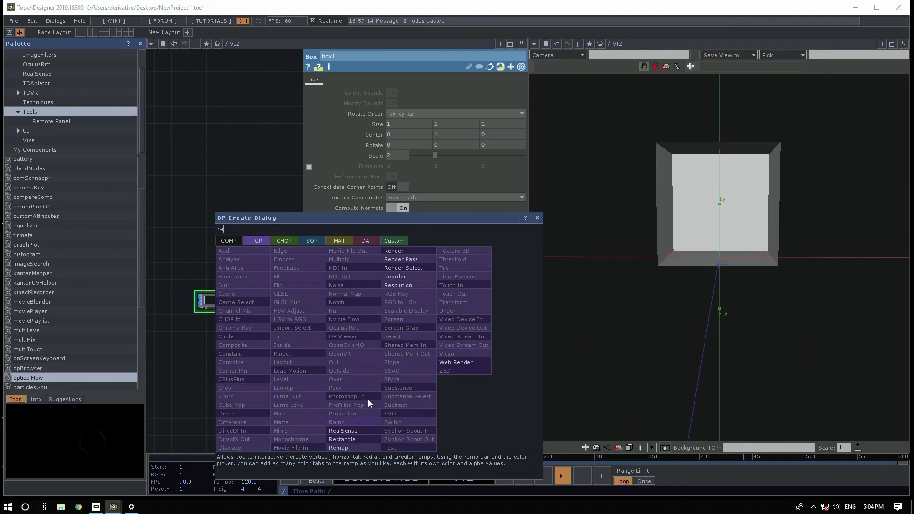
pyautogui.click(401, 253)
pyautogui.click(404, 330)
pyautogui.press('Tab')
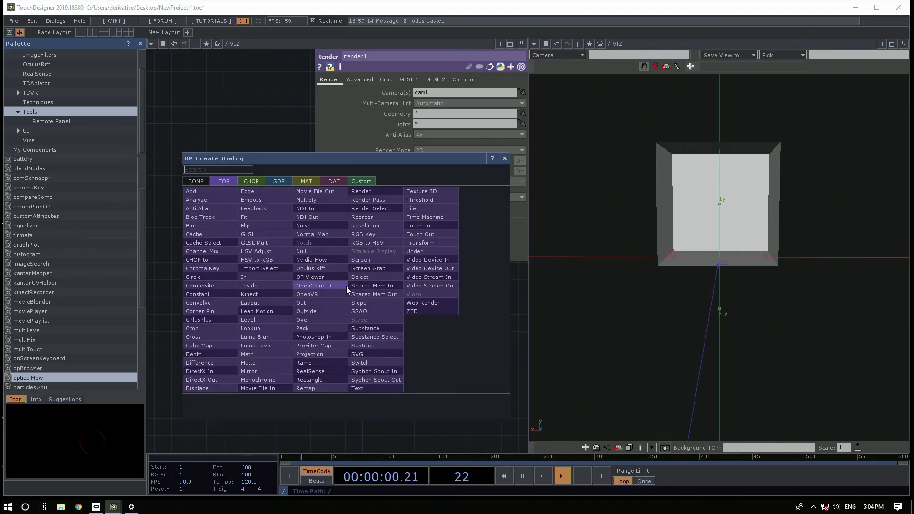
pyautogui.press('Escape')
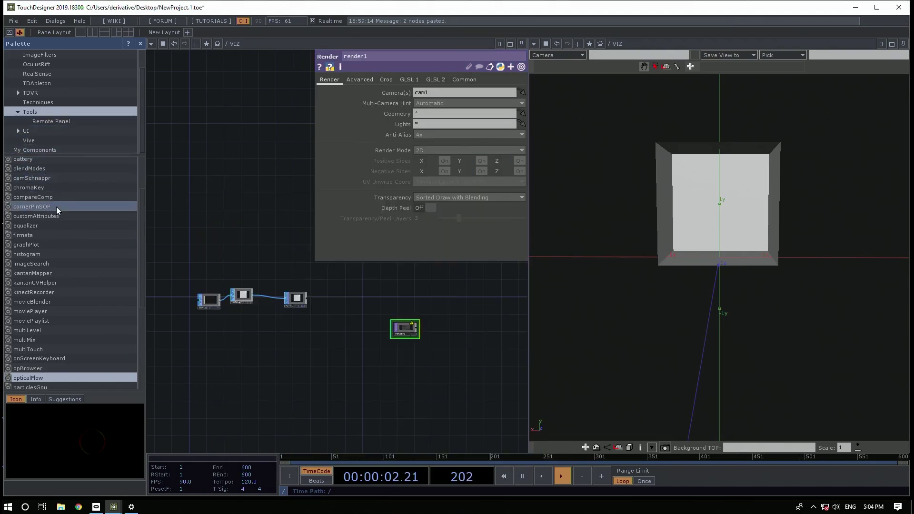
# Add the arcBallCamera palette component above the Render TOP and hide its parameters
pyautogui.scroll(5, 56, 205)
pyautogui.moveTo(39, 173); pyautogui.dragTo(400, 292)
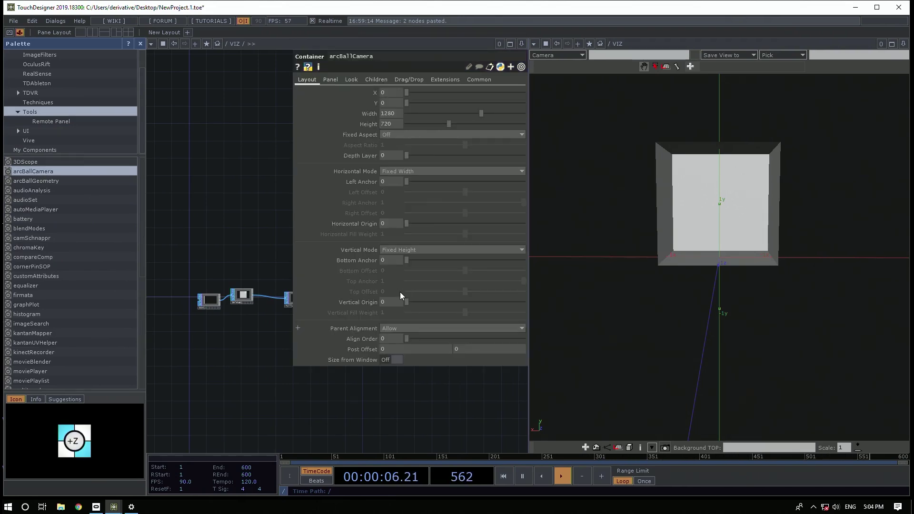
pyautogui.press('p')
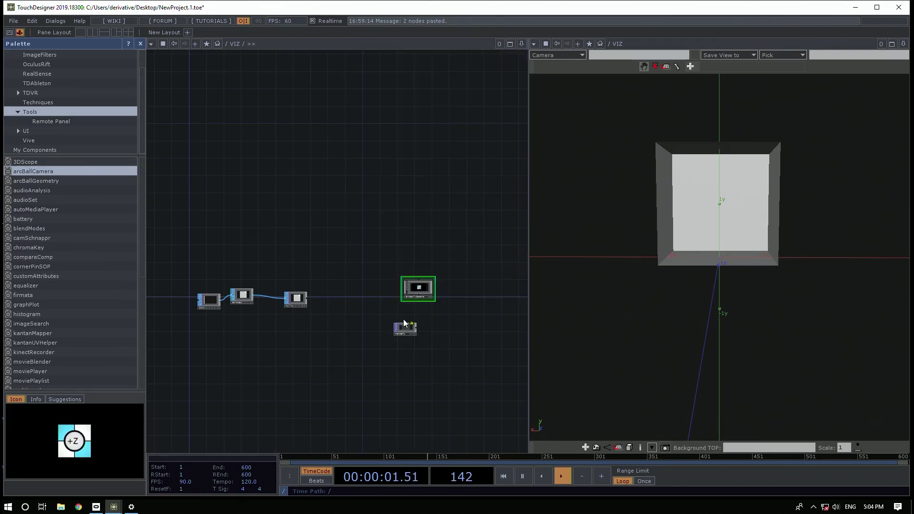
# Append a Null TOP to the output of render1
pyautogui.scroll(2, 416, 327)
pyautogui.moveTo(415, 327); pyautogui.dragTo(487, 324)
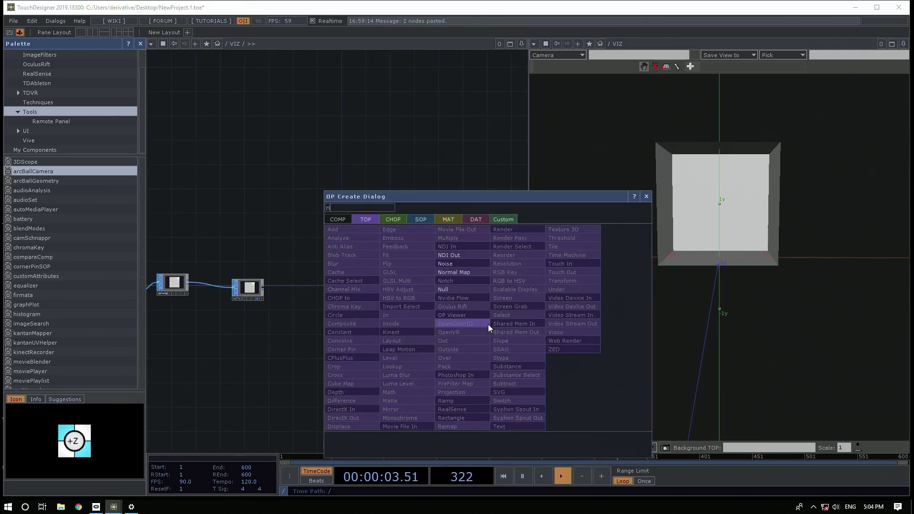
pyautogui.click(464, 288)
pyautogui.click(488, 330)
pyautogui.press('p')
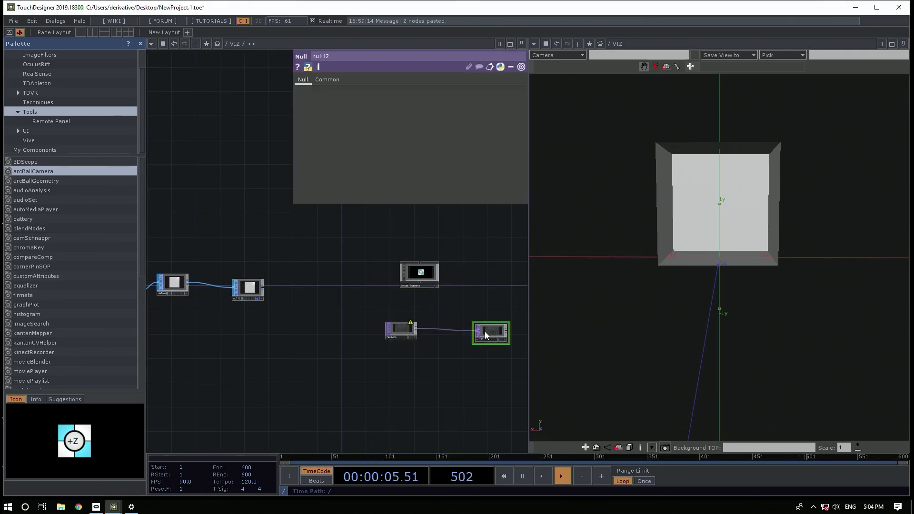
# Set arcBallCamera's Background TOP to null2
pyautogui.moveTo(448, 325); pyautogui.dragTo(391, 327)
pyautogui.click(370, 273)
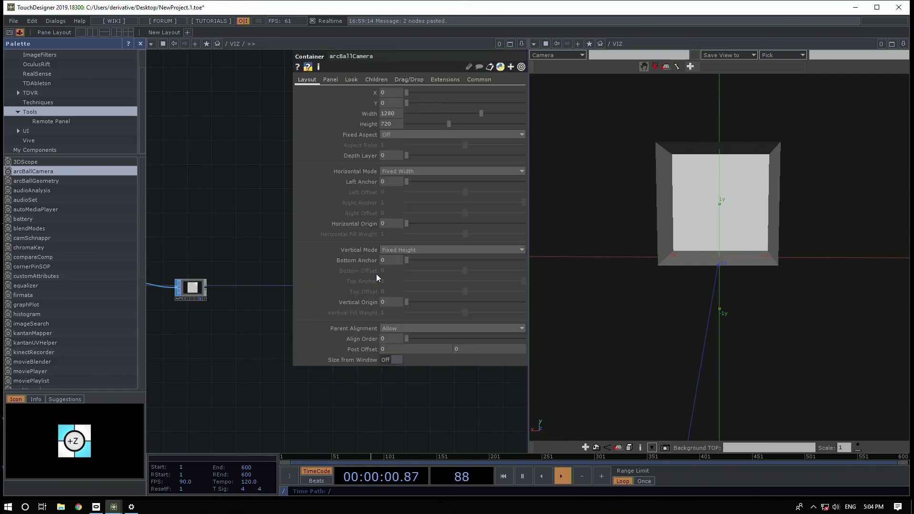
pyautogui.moveTo(230, 385); pyautogui.dragTo(101, 366)
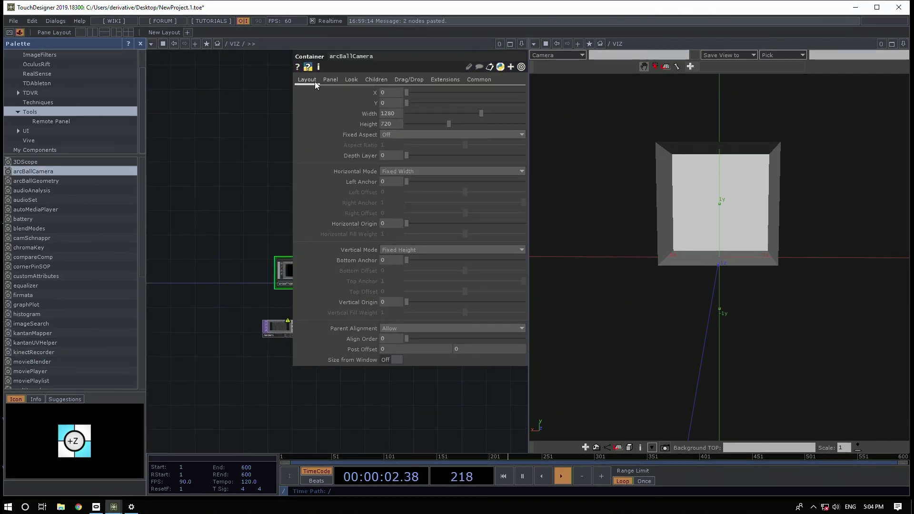
pyautogui.click(373, 80)
pyautogui.click(351, 80)
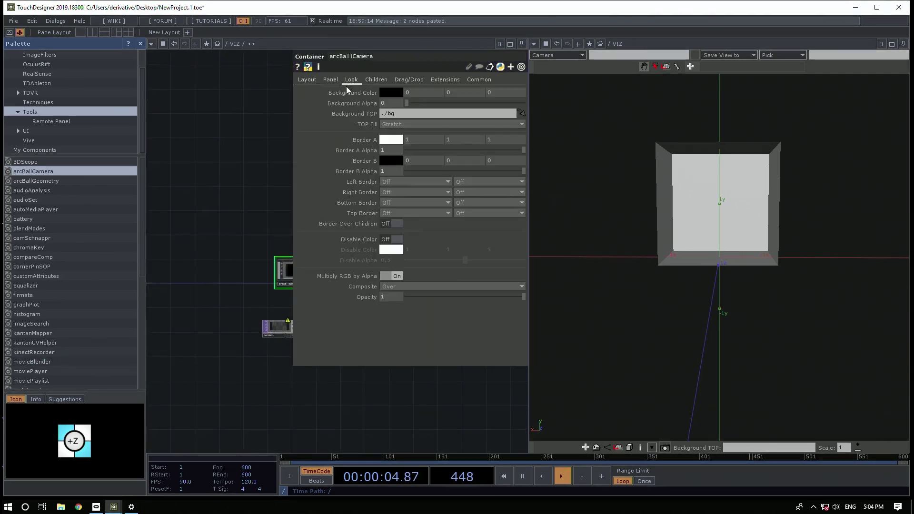
pyautogui.moveTo(228, 163); pyautogui.dragTo(181, 262)
pyautogui.moveTo(374, 153); pyautogui.dragTo(399, 113)
# Switch the geometry viewer pane beside the network to a Panel view
pyautogui.click(534, 44)
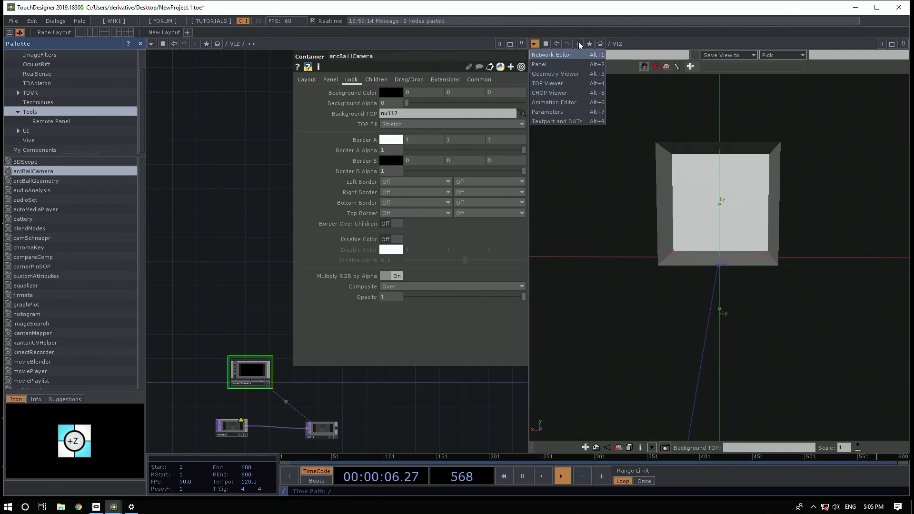
pyautogui.click(609, 43)
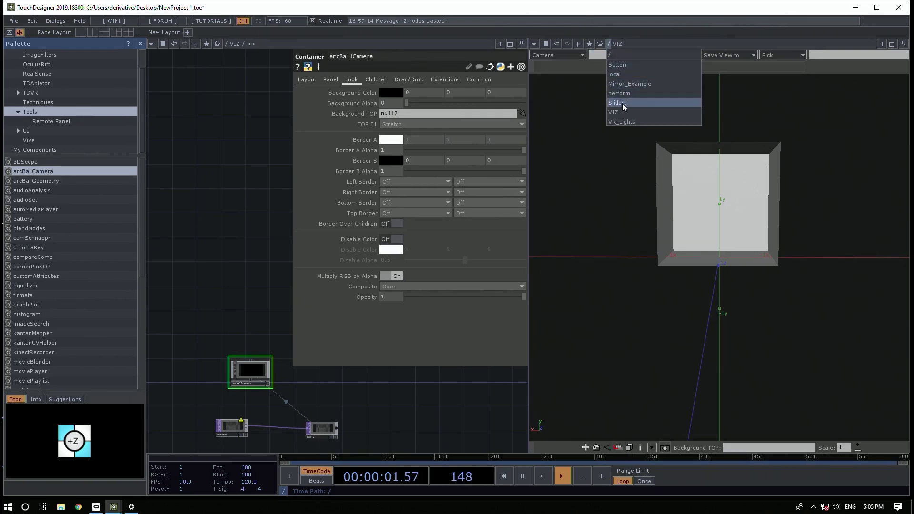
pyautogui.click(533, 44)
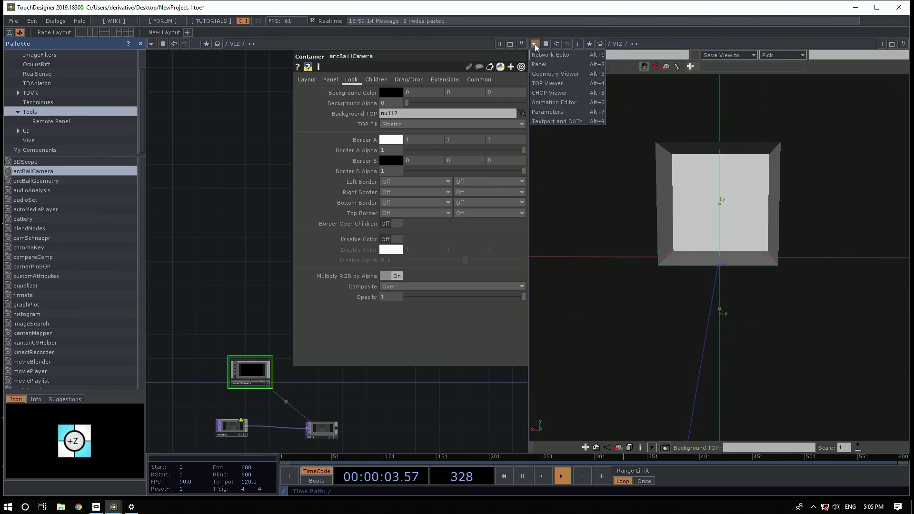
pyautogui.click(541, 69)
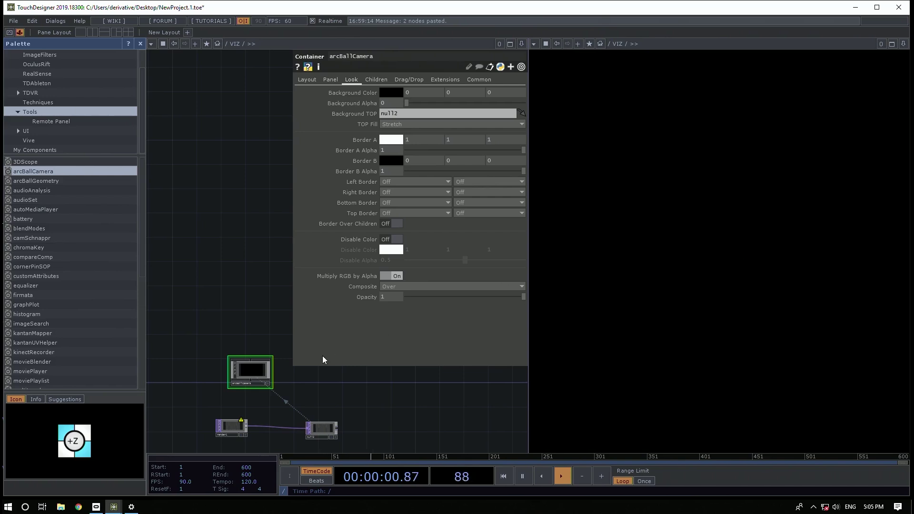
# Add a Geometry COMP fed by null1 and place it between null1 and arcBallCamera
pyautogui.moveTo(362, 429); pyautogui.dragTo(432, 376)
pyautogui.press('p')
pyautogui.moveTo(259, 328); pyautogui.dragTo(323, 329)
pyautogui.click(248, 307)
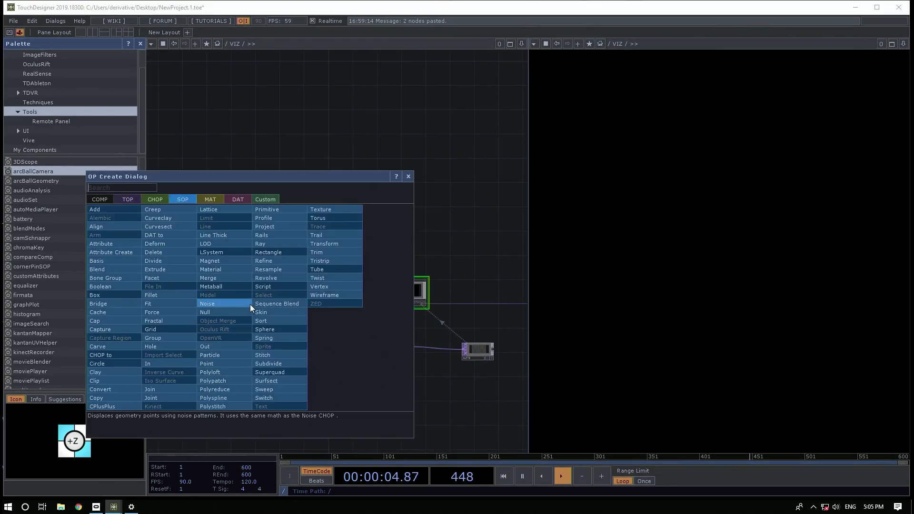
pyautogui.write('ge')
pyautogui.click(100, 198)
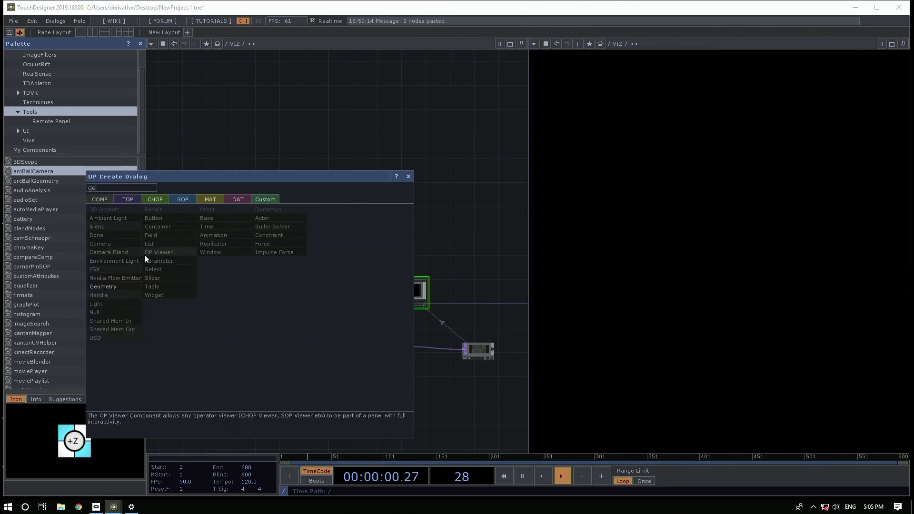
pyautogui.click(107, 283)
pyautogui.click(320, 267)
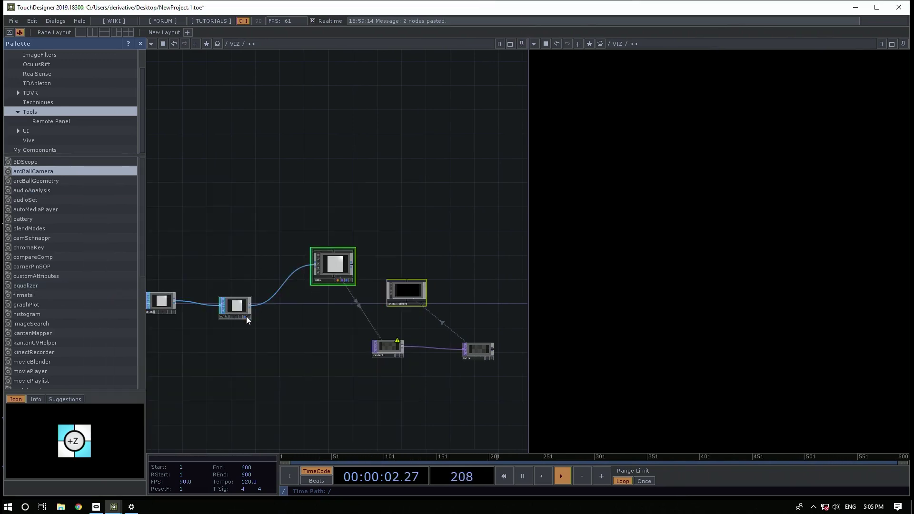
pyautogui.moveTo(321, 261); pyautogui.dragTo(280, 271)
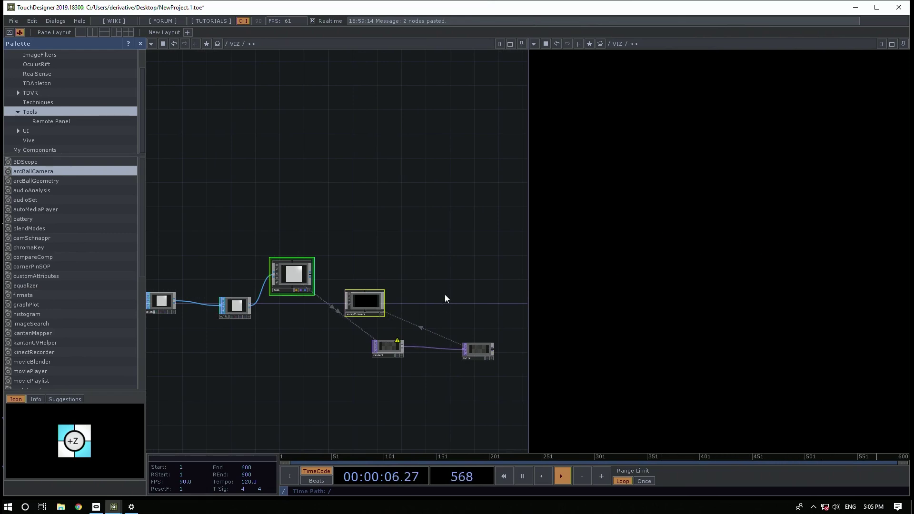
# Point the Panel view at arcBallCamera inside VIZ
pyautogui.click(636, 44)
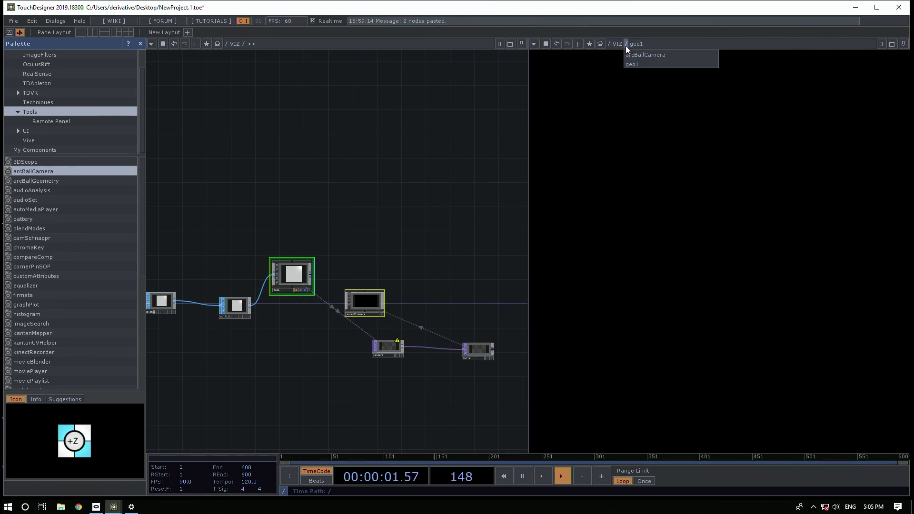
pyautogui.click(642, 57)
pyautogui.scroll(5, 442, 359)
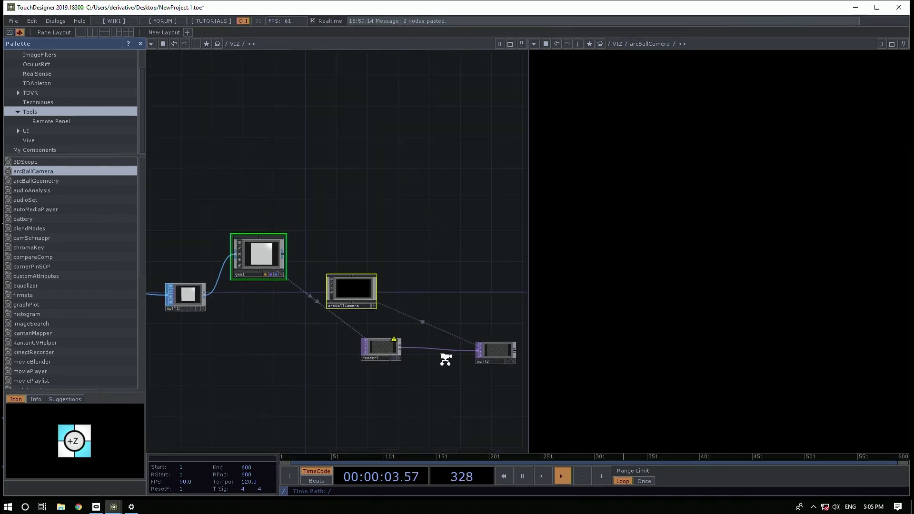
# Set render1's camera to arcBallCamera/cam1 and make arcBallCamera's viewer active
pyautogui.click(361, 344)
pyautogui.scroll(-4, 382, 202)
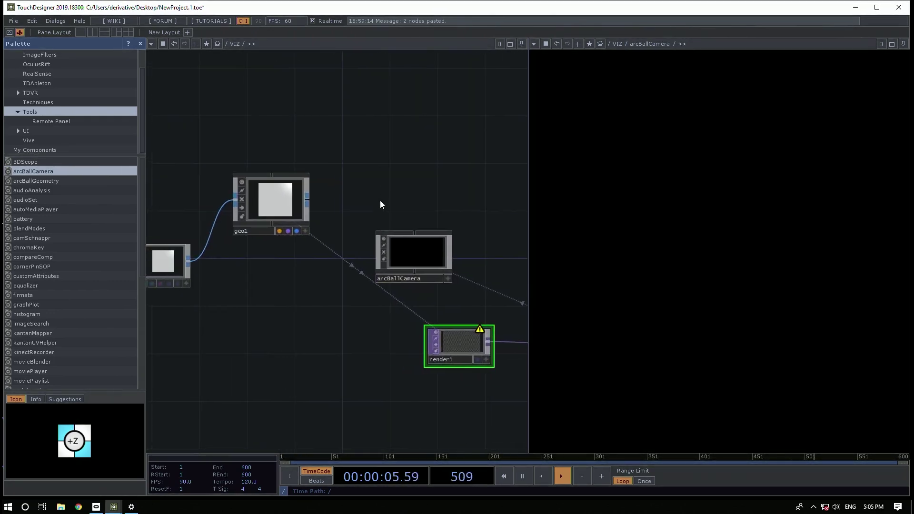
pyautogui.middleClick(428, 301)
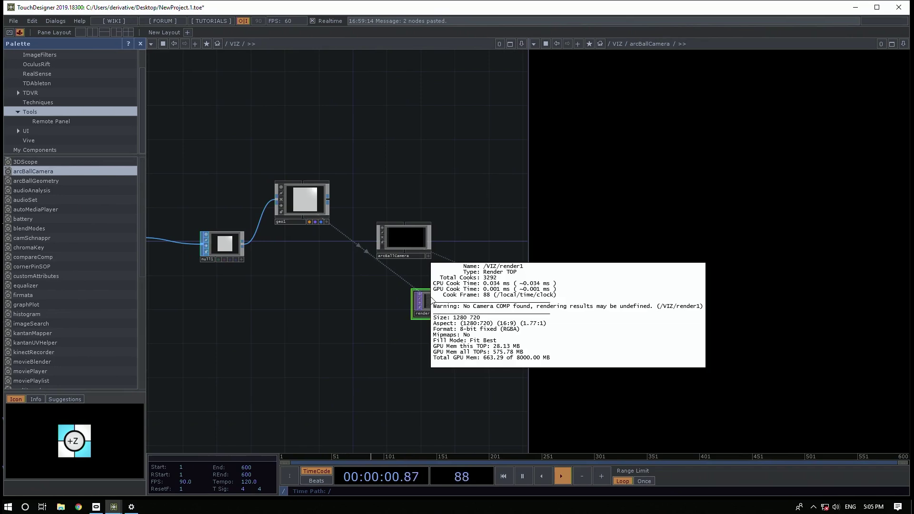
pyautogui.press('p')
pyautogui.moveTo(283, 293); pyautogui.dragTo(222, 409)
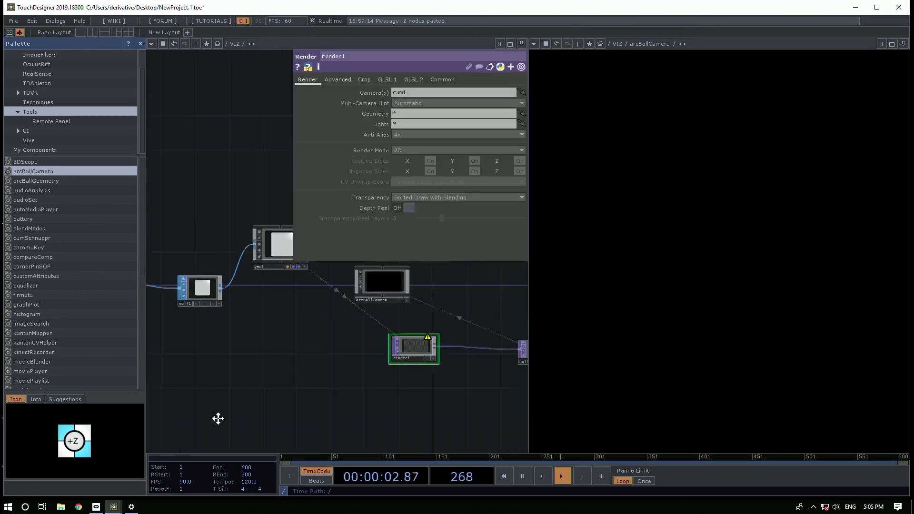
pyautogui.click(328, 371)
pyautogui.click(373, 417)
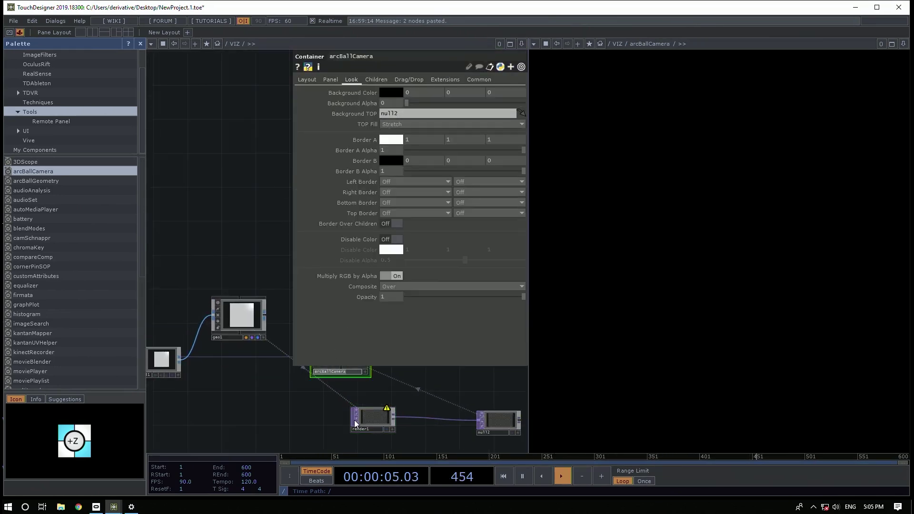
pyautogui.write('arcBallCamera/cam1')
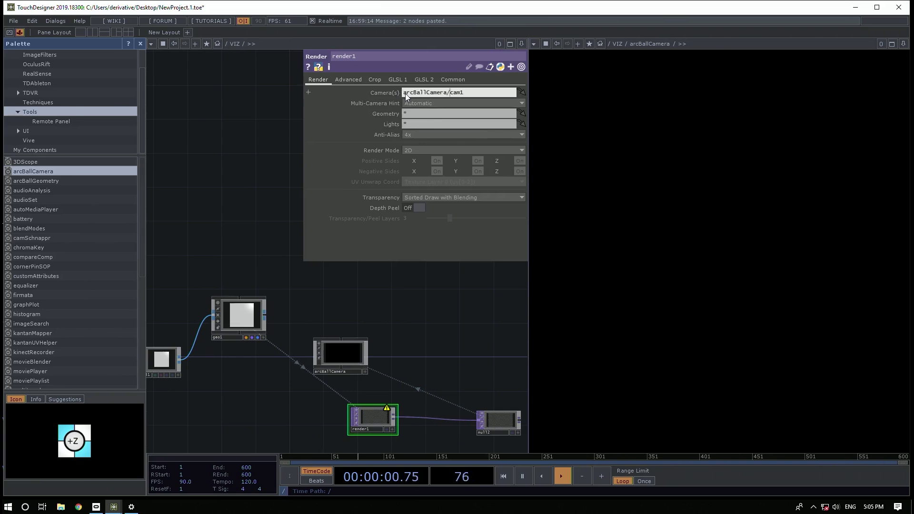
pyautogui.press('Return')
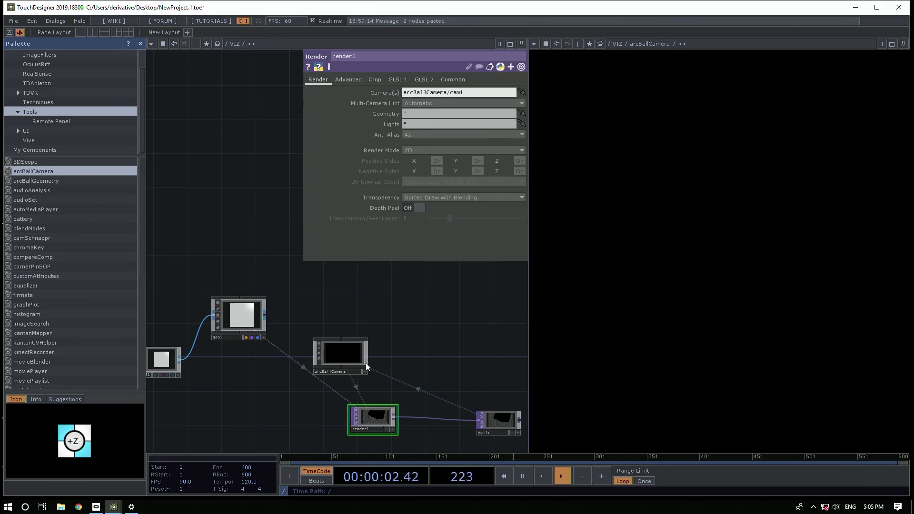
pyautogui.click(364, 371)
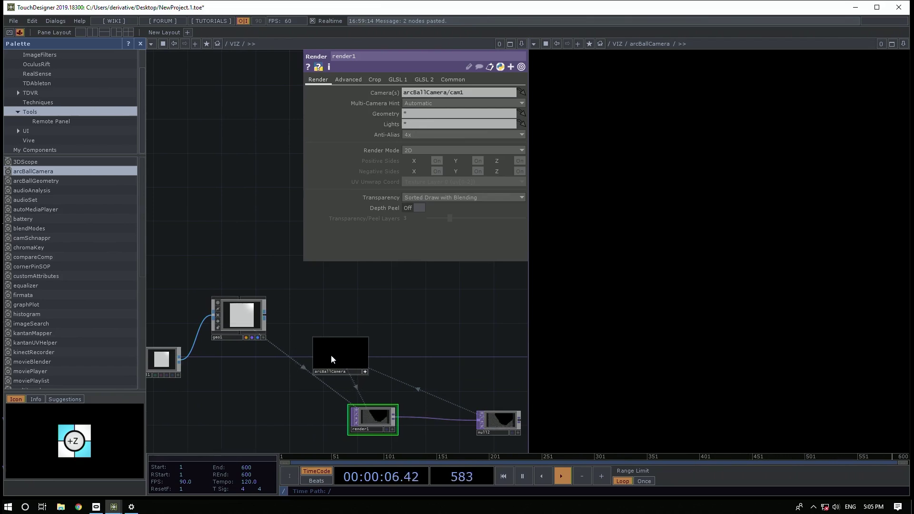
pyautogui.moveTo(230, 370); pyautogui.dragTo(390, 318)
pyautogui.scroll(-4, 390, 317)
pyautogui.scroll(2, 381, 346)
pyautogui.press('Tab')
pyautogui.write('gr')
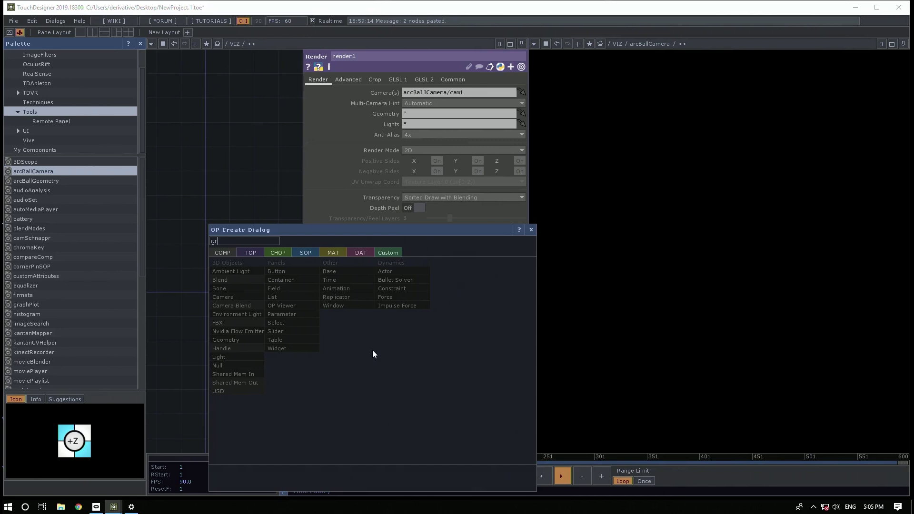
pyautogui.click(251, 253)
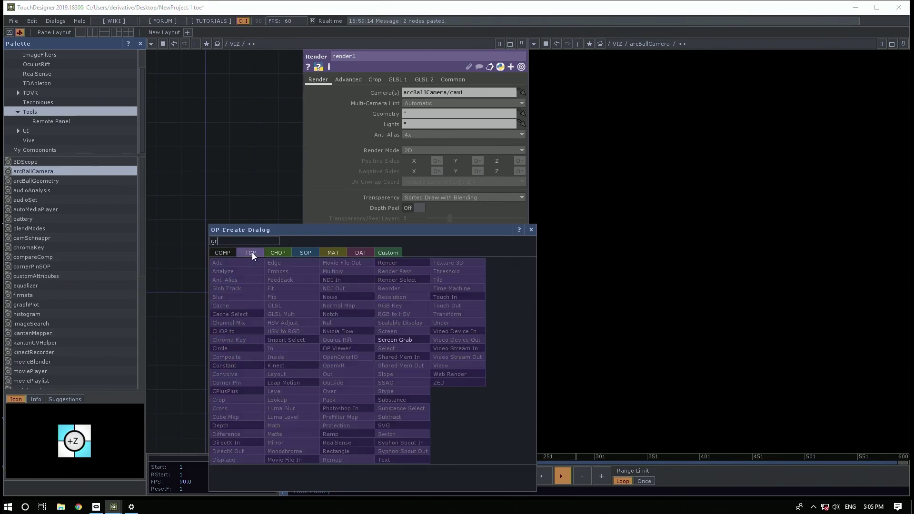
pyautogui.click(186, 329)
# Go into the Mirror_Example network and examine the Rows and Columns expressions of grid1
pyautogui.moveTo(255, 363); pyautogui.dragTo(252, 361)
pyautogui.press('u')
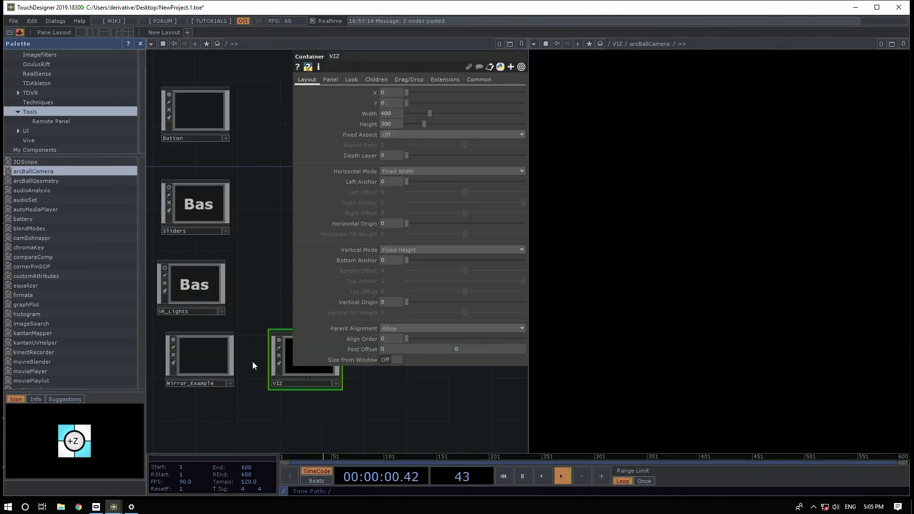
pyautogui.press('i')
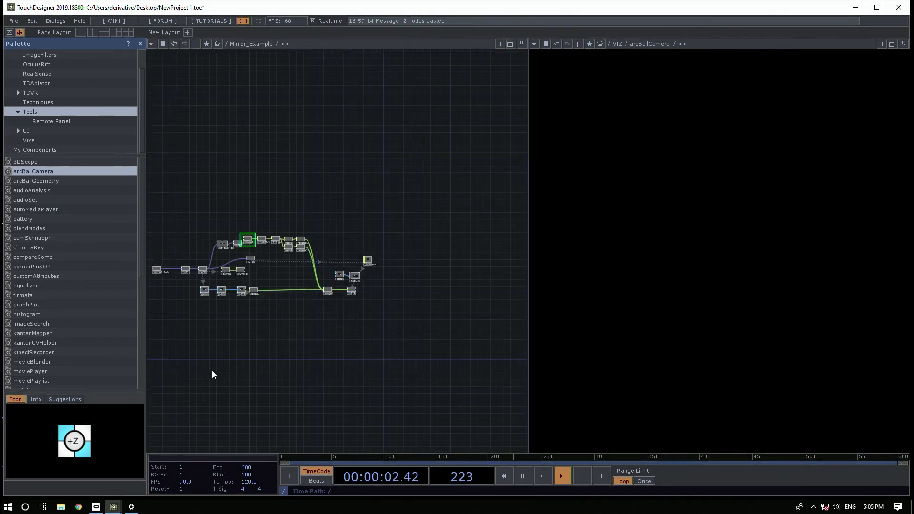
pyautogui.scroll(5, 197, 300)
pyautogui.click(267, 321)
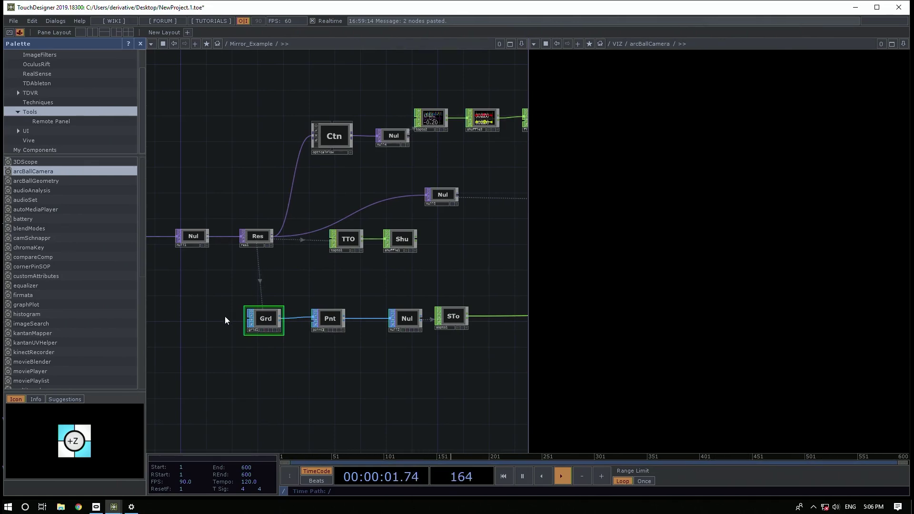
pyautogui.press('p')
pyautogui.click(396, 156)
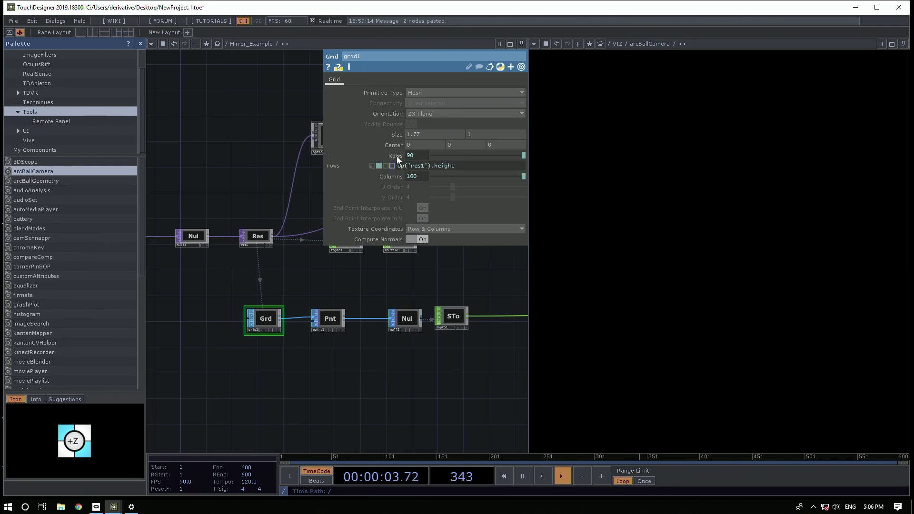
pyautogui.click(391, 177)
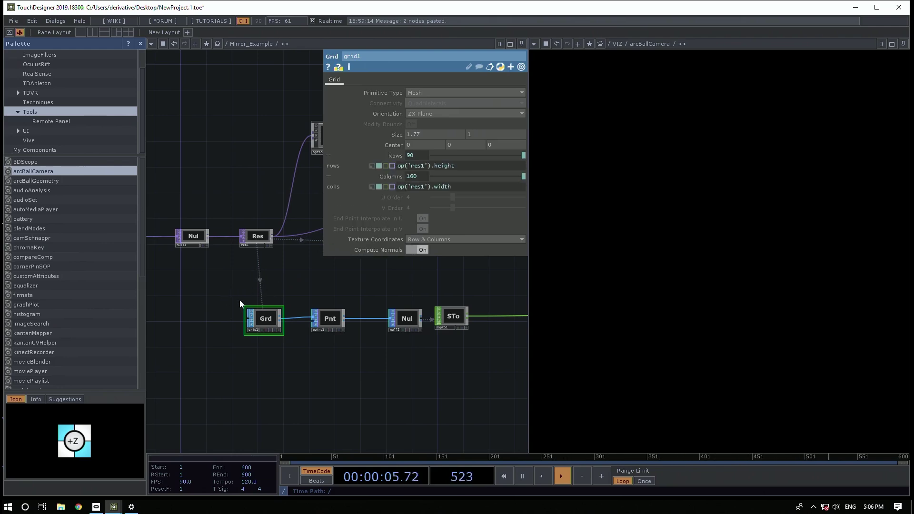
# Duplicate grid1 and switch the copy's Rows and Columns from expressions to the constants 160 and 90
pyautogui.hotkey('ctrl', 'c')
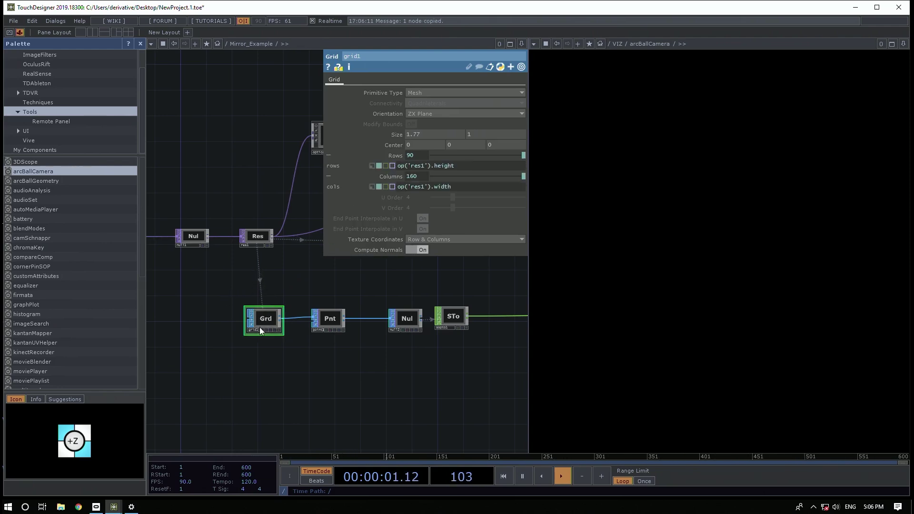
pyautogui.hotkey('ctrl', 'v')
pyautogui.click(378, 166)
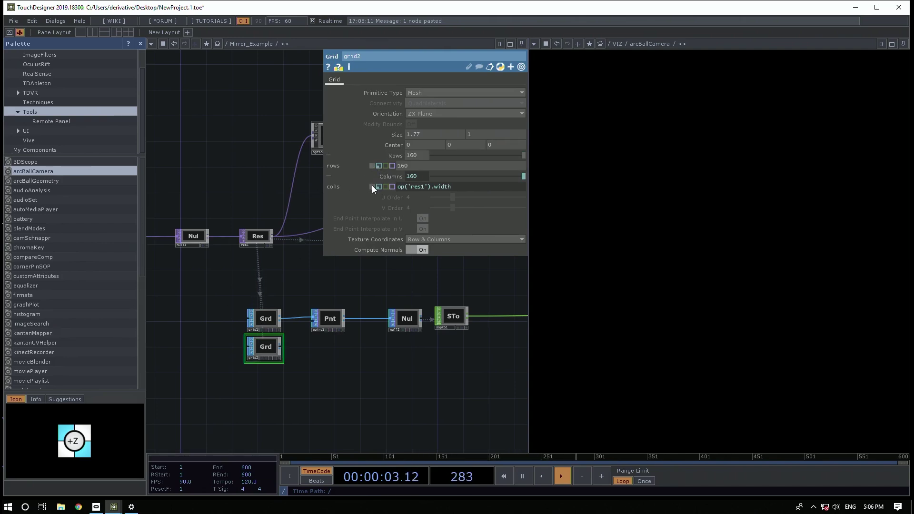
pyautogui.click(372, 186)
# Move the grid copy from Mirror_Example into the VIZ network, below the box operator chain
pyautogui.press('Delete')
pyautogui.press('u')
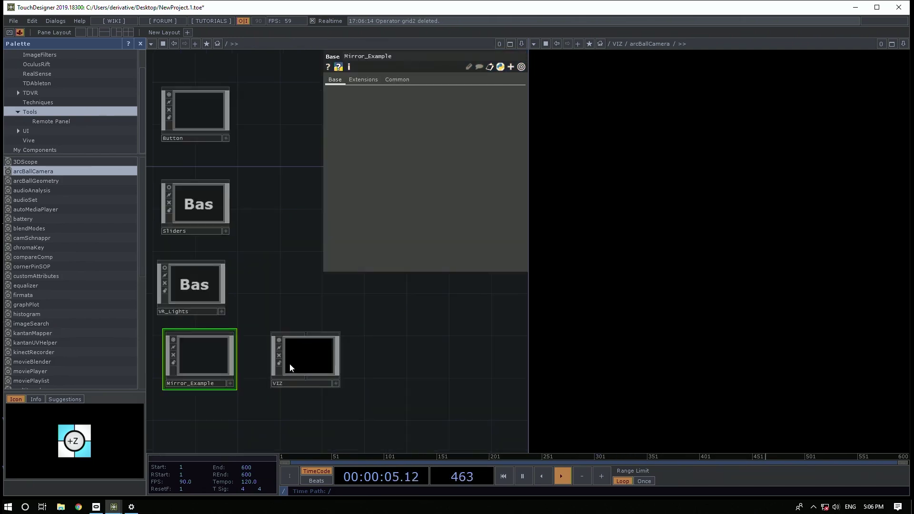
pyautogui.click(307, 355)
pyautogui.press('i')
pyautogui.moveTo(295, 364); pyautogui.dragTo(239, 369)
pyautogui.hotkey('ctrl', 'v')
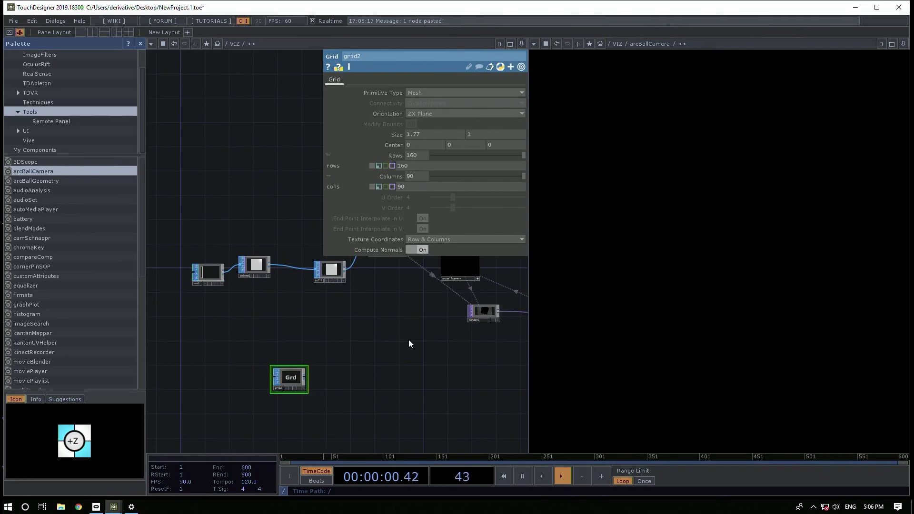
# Add a Light COMP to the VIZ network, between the box chain and the pasted grid
pyautogui.moveTo(382, 345); pyautogui.dragTo(309, 357)
pyautogui.press('Tab')
pyautogui.write('l')
pyautogui.click(167, 249)
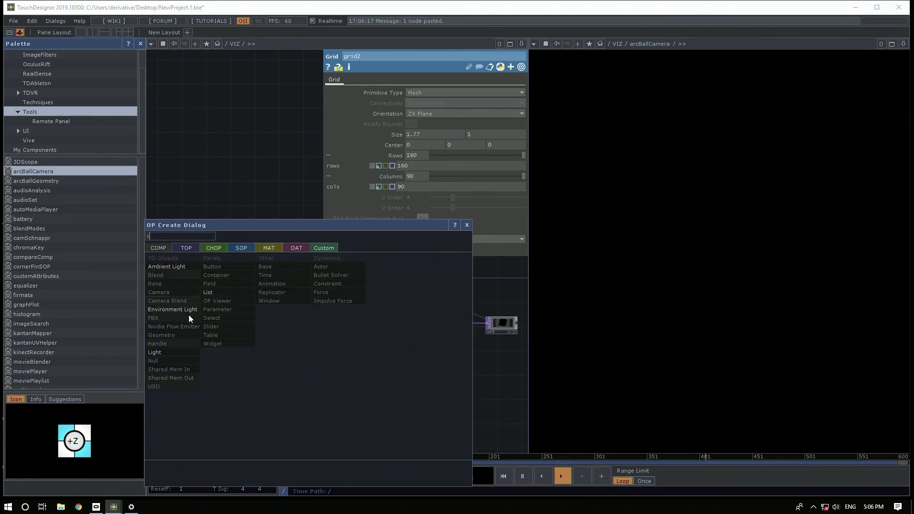
pyautogui.click(166, 349)
pyautogui.click(232, 329)
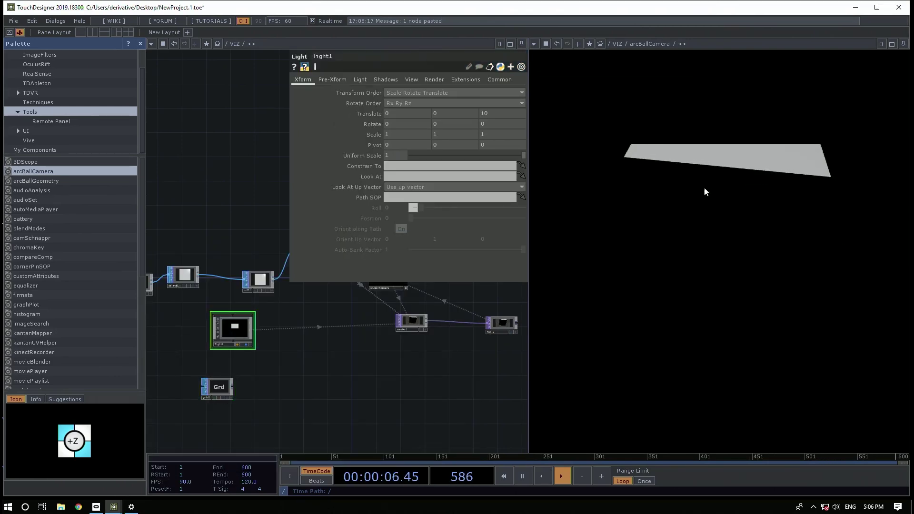
# Set light1's Translate Z to 0 and check from several angles how it lights the box room
pyautogui.moveTo(737, 290); pyautogui.dragTo(637, 264)
pyautogui.click(493, 114)
pyautogui.write('0')
pyautogui.press('Return')
pyautogui.moveTo(820, 218); pyautogui.dragTo(703, 209)
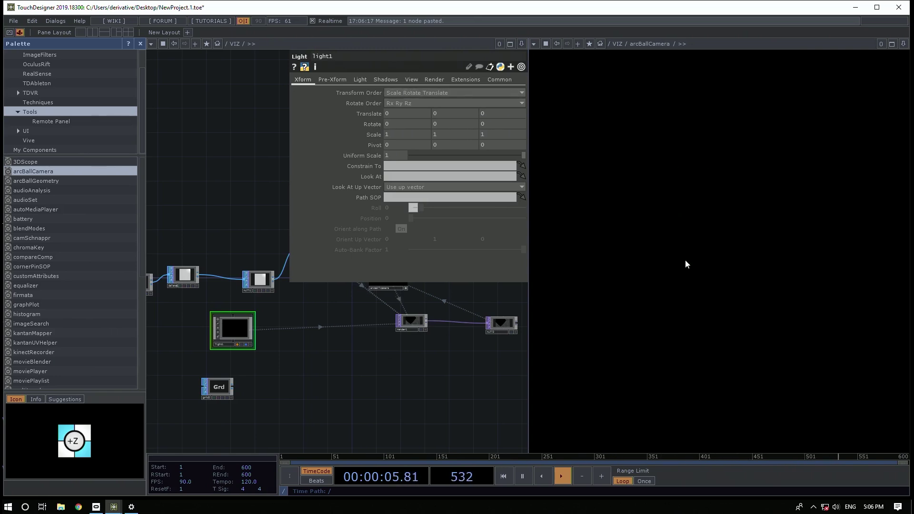
pyautogui.moveTo(575, 305); pyautogui.dragTo(730, 309)
pyautogui.moveTo(853, 350); pyautogui.dragTo(728, 228)
pyautogui.moveTo(626, 216); pyautogui.dragTo(716, 271)
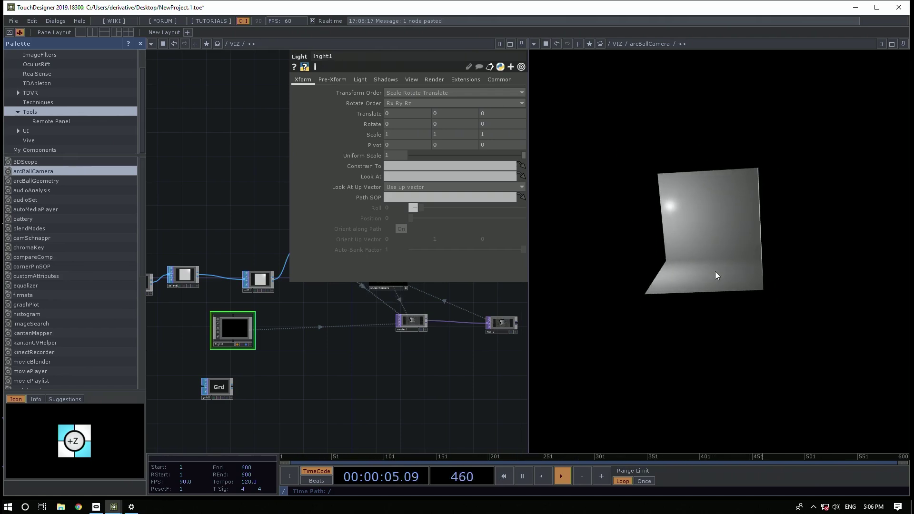
# Add a Geometry COMP to the VIZ network, wired from the output of grid2
pyautogui.click(231, 387)
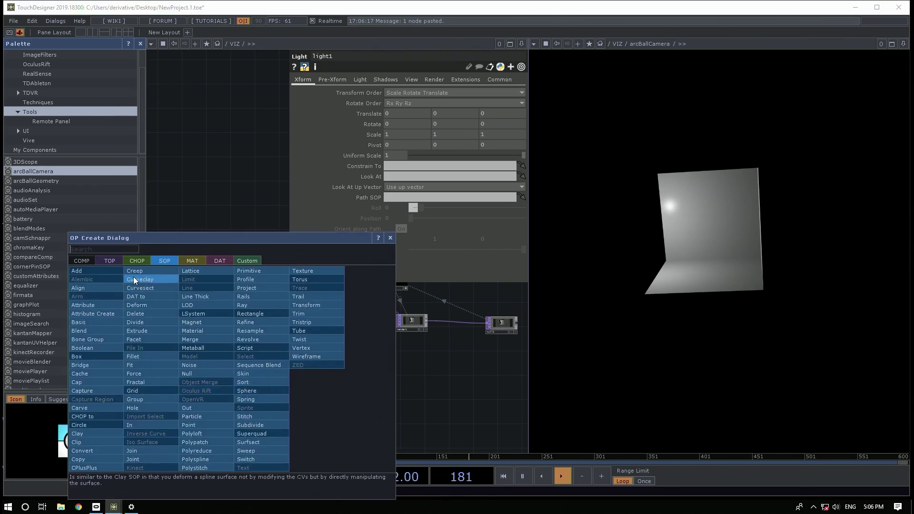
pyautogui.click(87, 260)
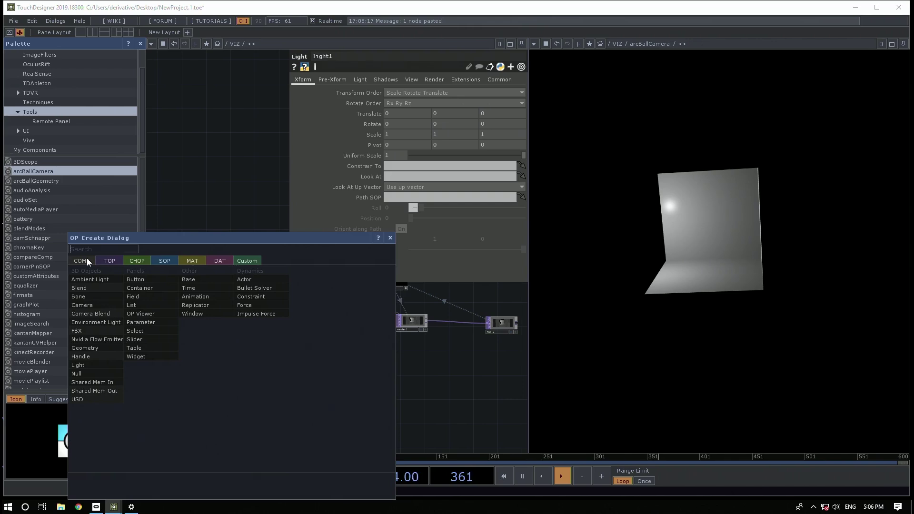
pyautogui.write('ge')
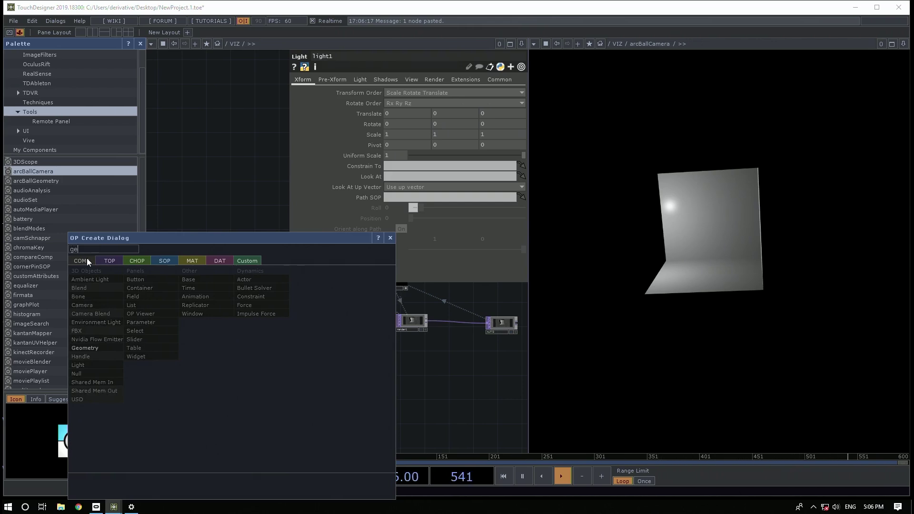
pyautogui.click(92, 348)
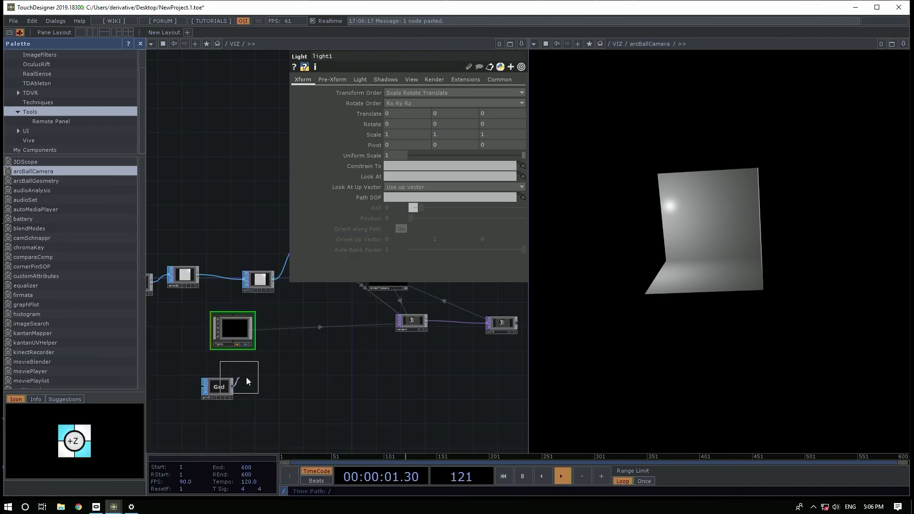
pyautogui.click(318, 394)
pyautogui.click(299, 392)
# Create a Constant MAT above the new Geometry COMP and assign it to that COMP as its material
pyautogui.press('Tab')
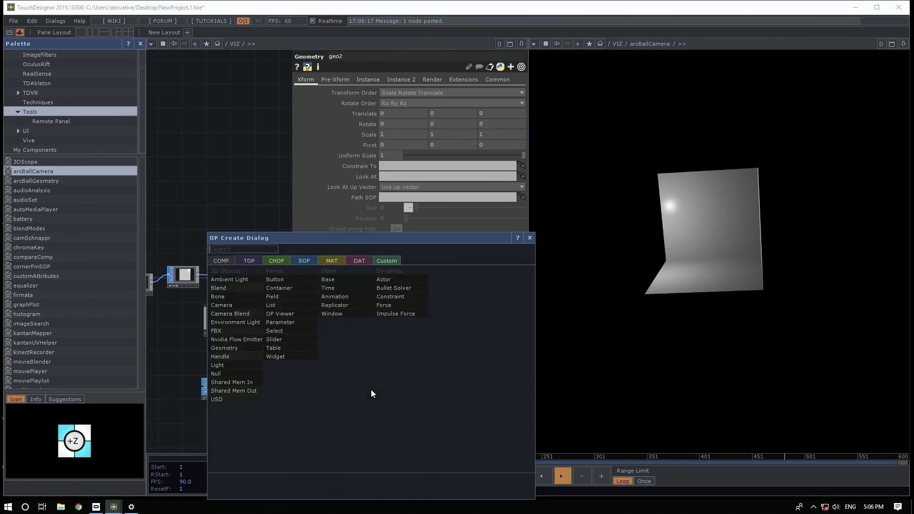
pyautogui.write('co')
pyautogui.click(331, 262)
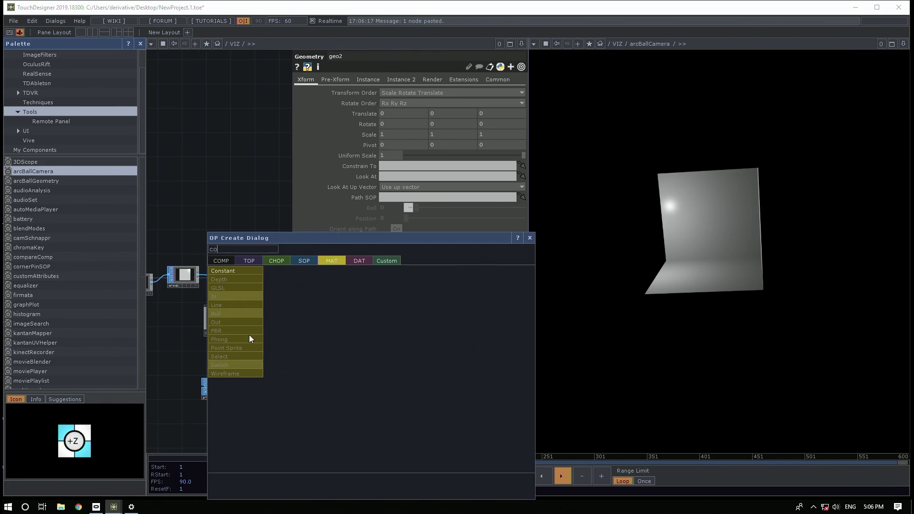
pyautogui.click(223, 277)
pyautogui.click(306, 349)
pyautogui.moveTo(307, 349); pyautogui.dragTo(306, 388)
pyautogui.click(307, 375)
# Try the YZ Plane and XY Plane orientations on grid2, and return it to ZX Plane
pyautogui.click(219, 386)
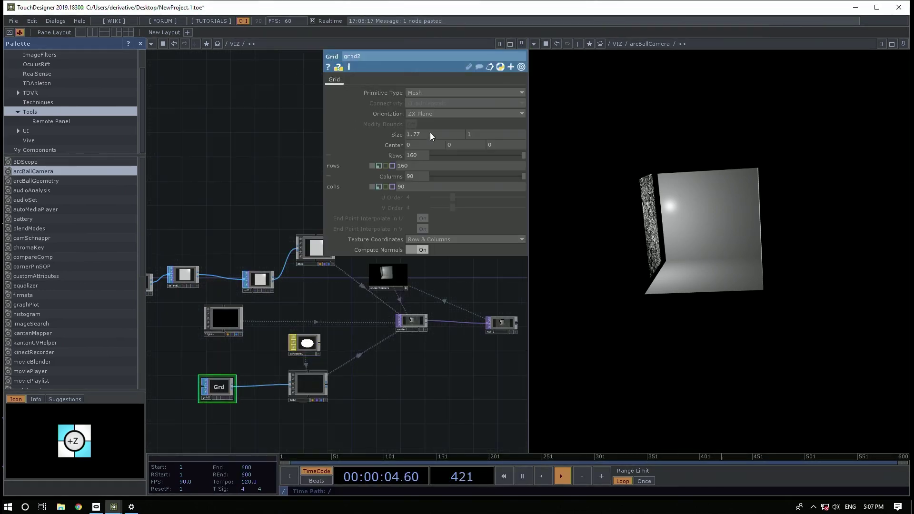
pyautogui.click(427, 113)
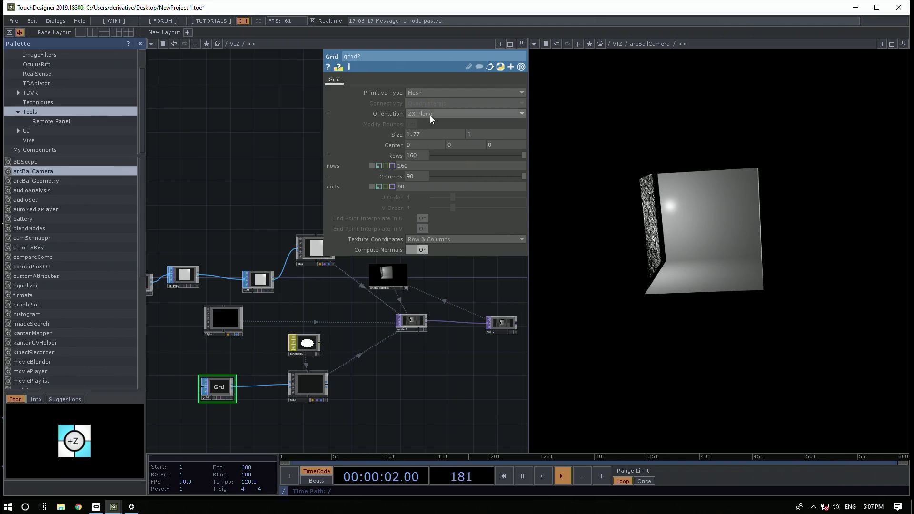
pyautogui.click(426, 130)
pyautogui.click(427, 116)
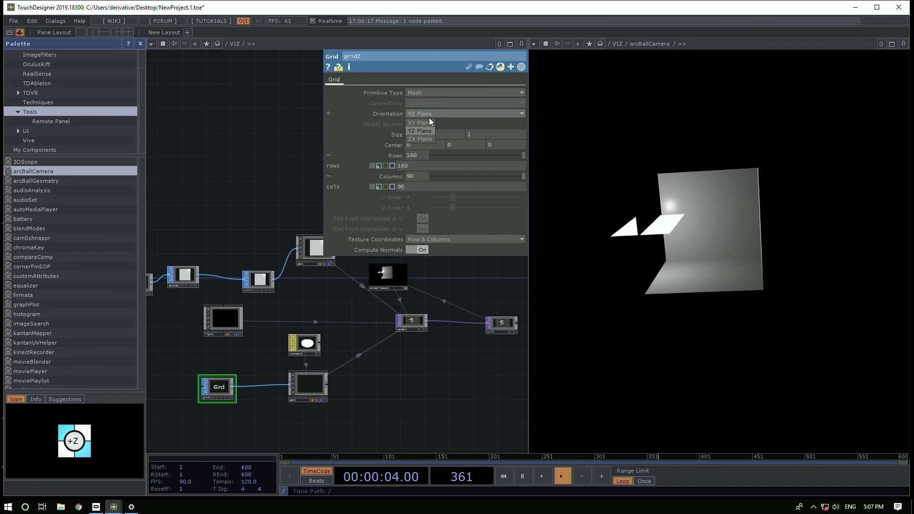
pyautogui.click(427, 122)
pyautogui.click(430, 116)
pyautogui.click(426, 137)
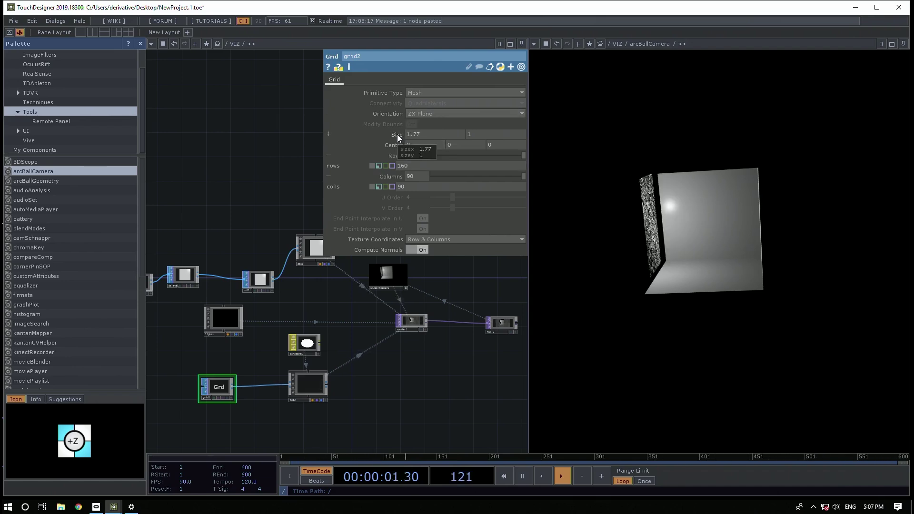
# Set grid2's Size to 1 by 1.77
pyautogui.click(428, 134)
pyautogui.write('1')
pyautogui.press('Return')
pyautogui.click(499, 134)
pyautogui.write('1.77')
pyautogui.press('Return')
# Try the YZ Plane orientation on grid2, and set its Orientation to XY Plane
pyautogui.moveTo(618, 187); pyautogui.dragTo(680, 231)
pyautogui.click(415, 114)
pyautogui.click(416, 130)
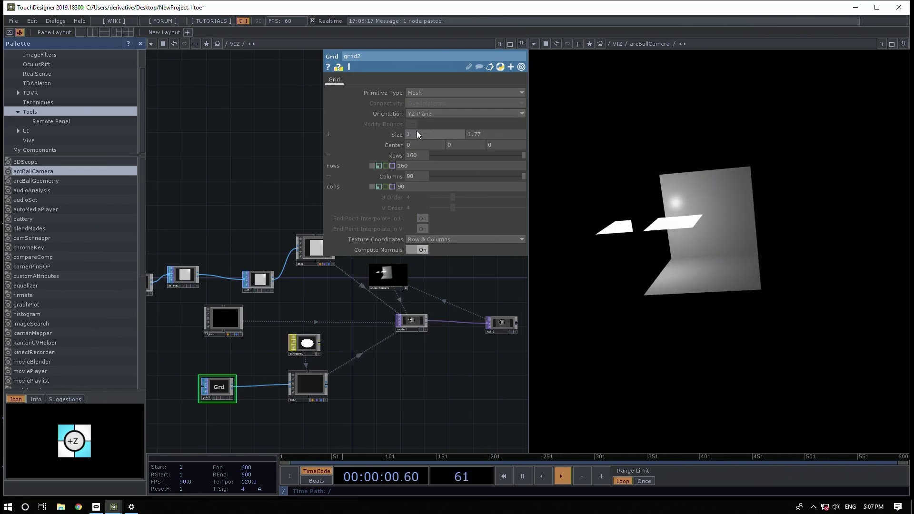
pyautogui.click(418, 114)
pyautogui.click(415, 121)
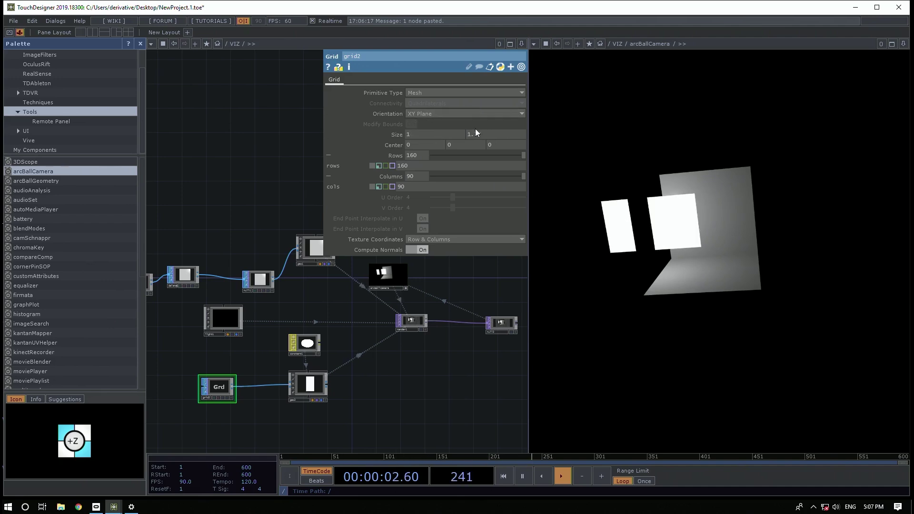
# Set grid2's Size to 0.8 by 1.57 and Center Y to 0.93, and adjust its depth so it sits on the room's wall
pyautogui.moveTo(492, 145); pyautogui.dragTo(511, 132, button='middle')
pyautogui.moveTo(413, 147); pyautogui.dragTo(457, 128, button='middle')
pyautogui.moveTo(380, 132); pyautogui.dragTo(389, 137, button='middle')
pyautogui.moveTo(660, 218); pyautogui.dragTo(665, 260)
pyautogui.moveTo(455, 157); pyautogui.dragTo(459, 157, button='middle')
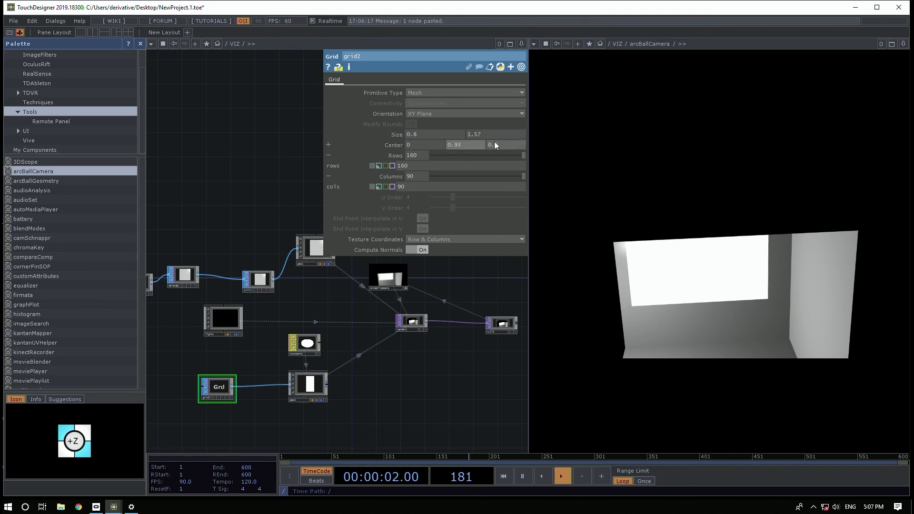
pyautogui.moveTo(493, 144)
pyautogui.mouseDown(button='middle')
pyautogui.moveTo(500, 150)
pyautogui.moveTo(498, 130)
pyautogui.mouseUp(button='middle')
pyautogui.hotkey('ctrl', 'z')
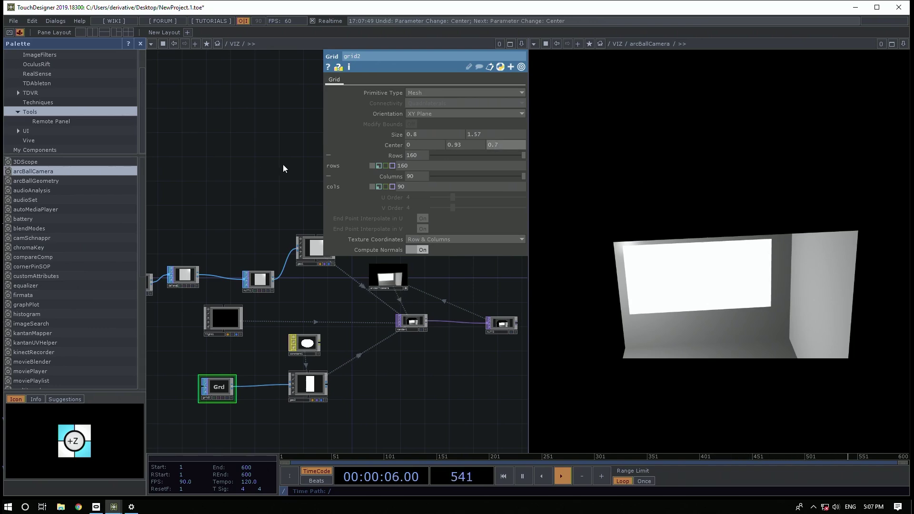
# Close the grid's parameters, leave the VIZ network and enter the Mirror_Example network
pyautogui.moveTo(226, 247); pyautogui.dragTo(247, 179)
pyautogui.press('p')
pyautogui.moveTo(316, 135); pyautogui.dragTo(349, 118)
pyautogui.scroll(-2, 349, 120)
pyautogui.press('u')
pyautogui.click(207, 356)
pyautogui.press('i')
# Add a Render TOP to the Mirror_Example network, beside geo1 at the end of the chain
pyautogui.scroll(-3, 357, 367)
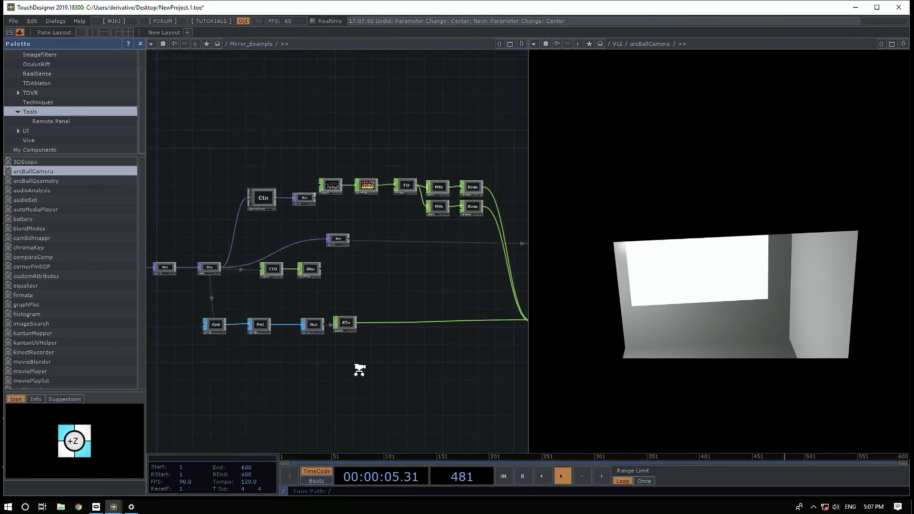
pyautogui.moveTo(296, 361); pyautogui.dragTo(322, 301)
pyautogui.scroll(3, 322, 301)
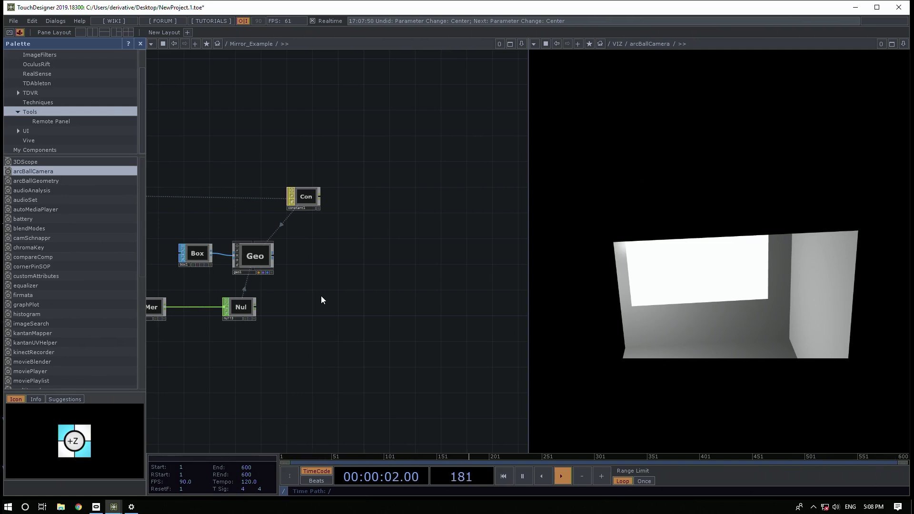
pyautogui.moveTo(317, 292); pyautogui.dragTo(336, 301)
pyautogui.press('Tab')
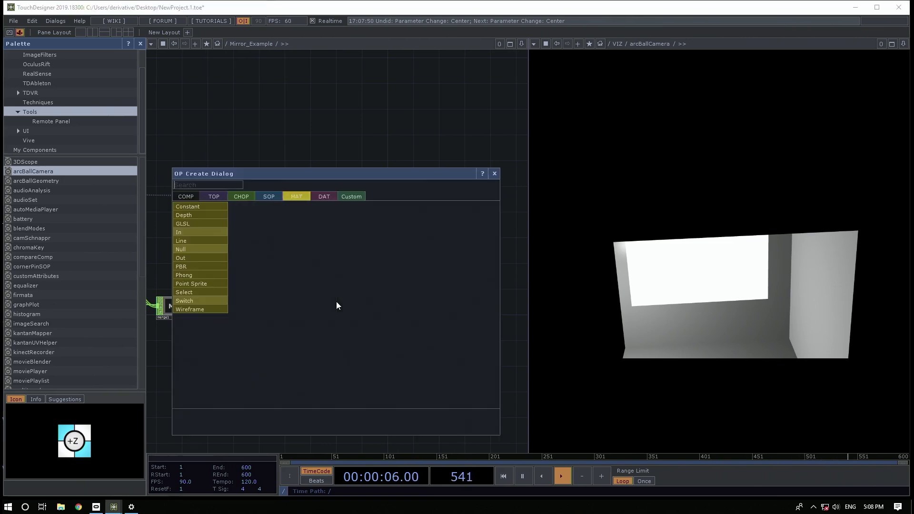
pyautogui.click(212, 198)
pyautogui.write('re')
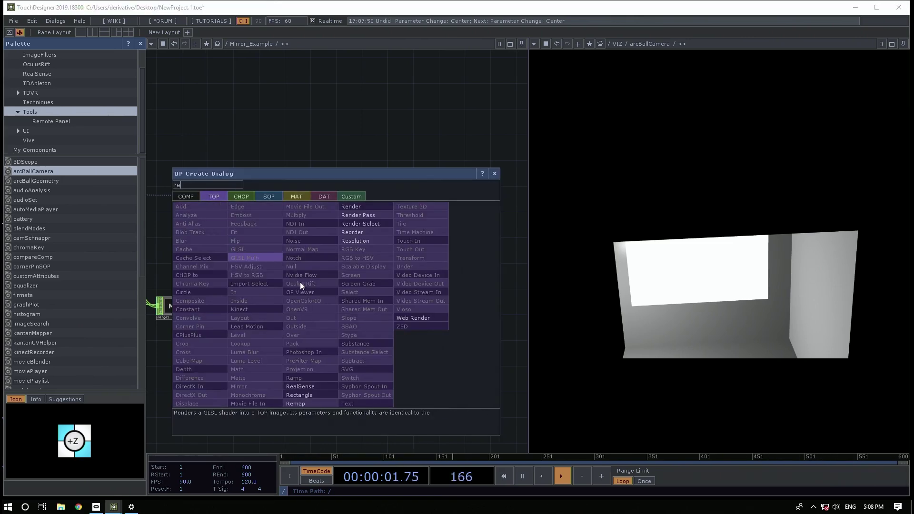
pyautogui.click(368, 206)
pyautogui.click(362, 291)
pyautogui.scroll(3, 335, 278)
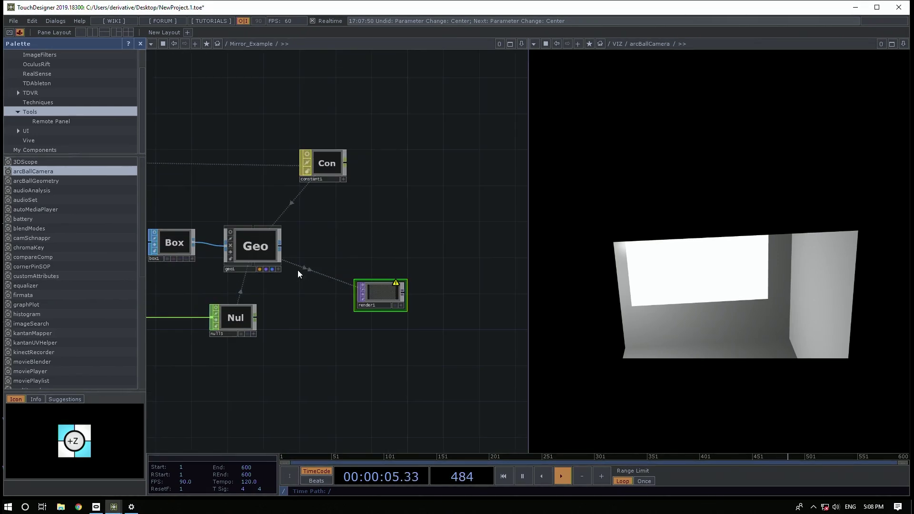
# Add a Camera COMP above render1 and make its viewer active
pyautogui.moveTo(347, 267); pyautogui.dragTo(411, 254)
pyautogui.press('Tab')
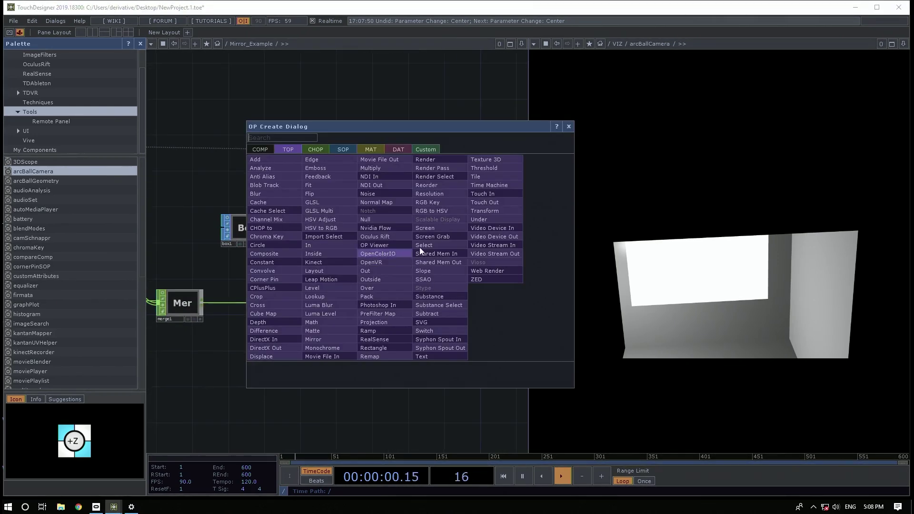
pyautogui.click(383, 101)
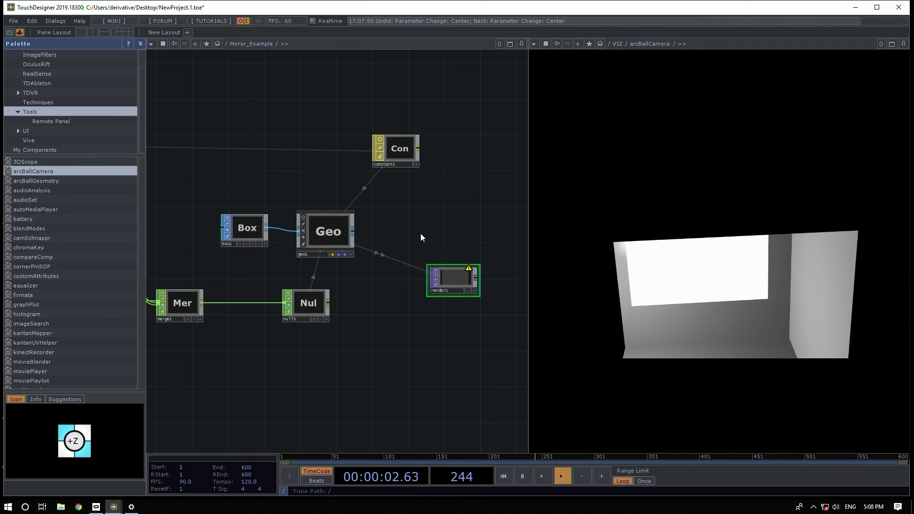
pyautogui.press('Tab')
pyautogui.write('ca')
pyautogui.click(283, 126)
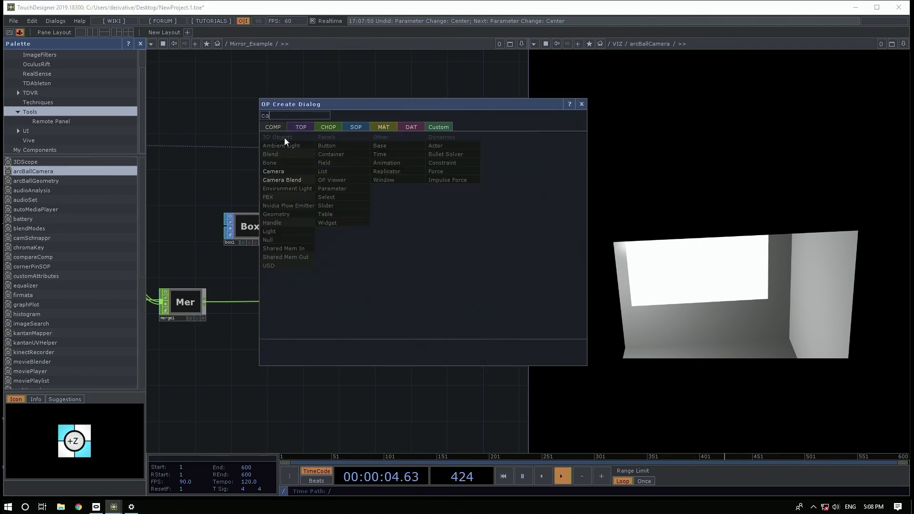
pyautogui.click(286, 167)
pyautogui.click(434, 215)
pyautogui.scroll(3, 466, 278)
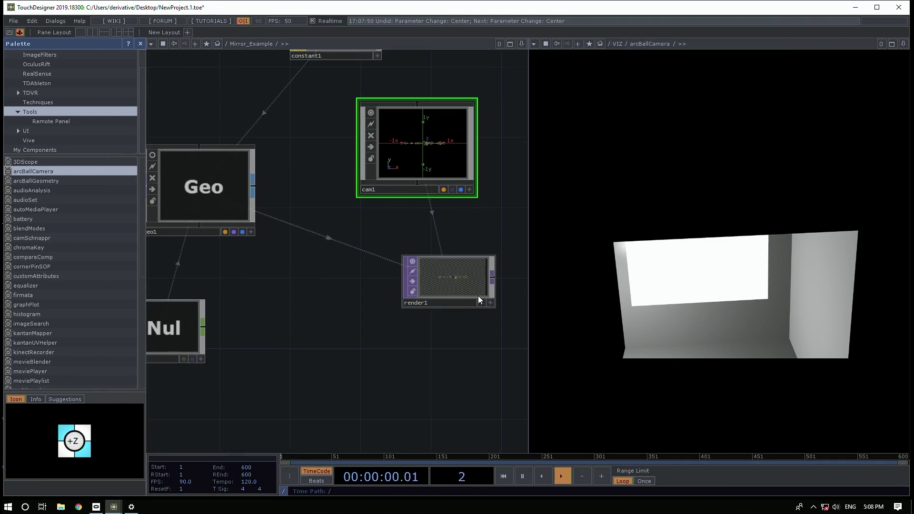
pyautogui.click(469, 190)
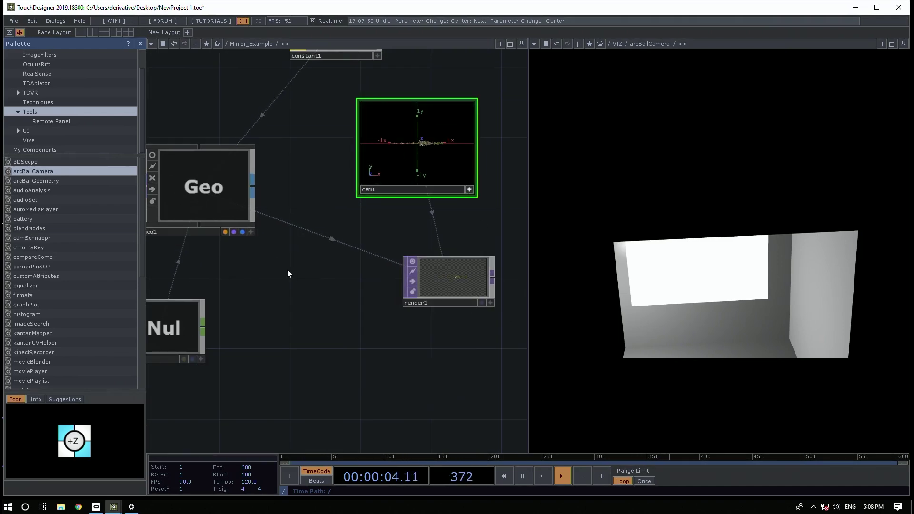
# Set the Orientation of grid1 in Mirror_Example to XY Plane
pyautogui.scroll(-5, 281, 265)
pyautogui.moveTo(310, 239); pyautogui.dragTo(359, 228)
pyautogui.scroll(-5, 359, 228)
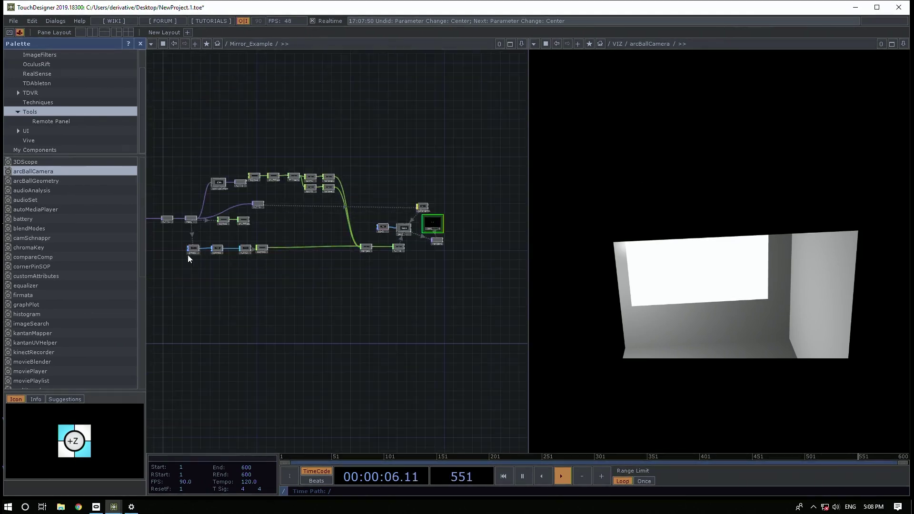
pyautogui.scroll(3, 198, 250)
pyautogui.click(199, 245)
pyautogui.press('p')
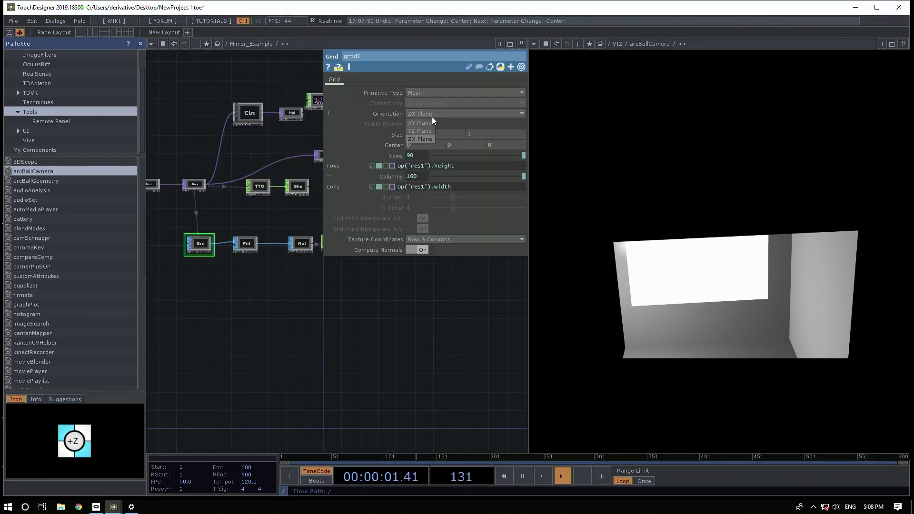
pyautogui.moveTo(393, 322); pyautogui.dragTo(221, 400)
pyautogui.moveTo(474, 326); pyautogui.dragTo(432, 336)
pyautogui.click(421, 113)
pyautogui.click(419, 122)
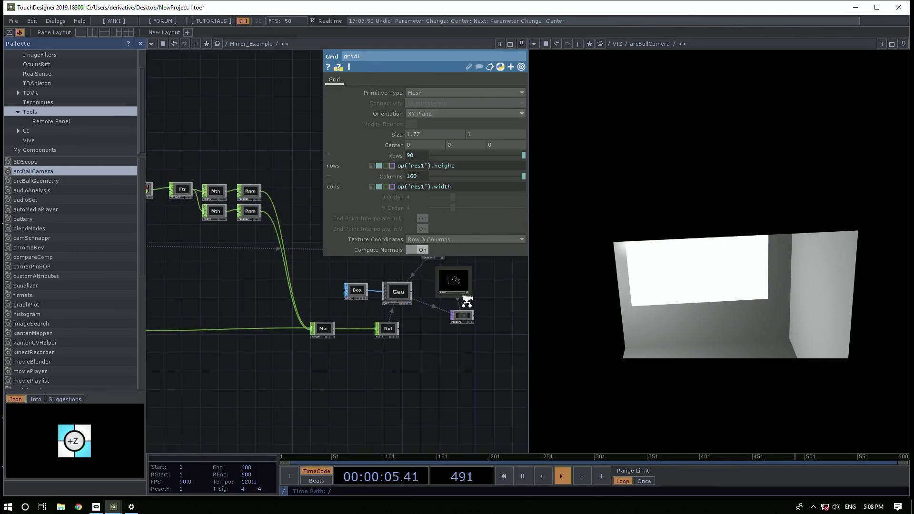
# Bring cam1 closer so the mirror image fills the frame of render1, and select render1
pyautogui.scroll(6, 465, 328)
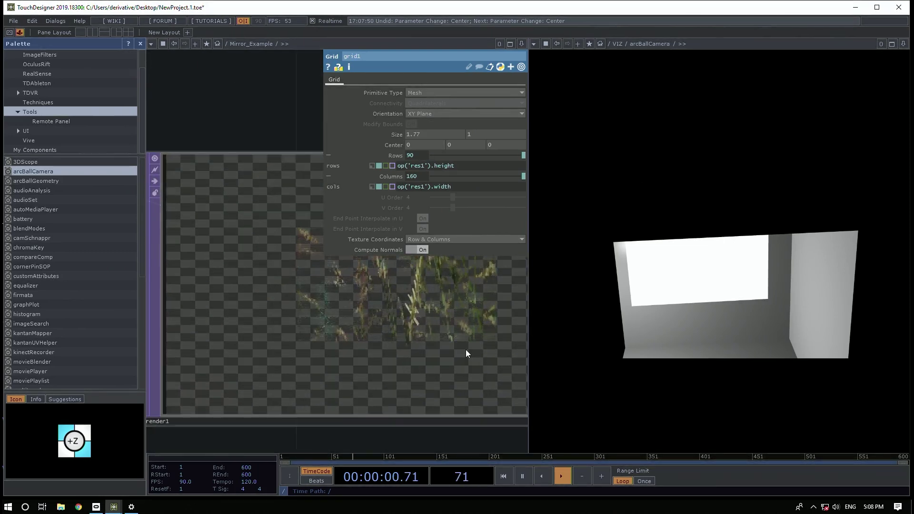
pyautogui.scroll(-6, 465, 349)
pyautogui.moveTo(439, 336); pyautogui.dragTo(365, 386)
pyautogui.scroll(6, 460, 333)
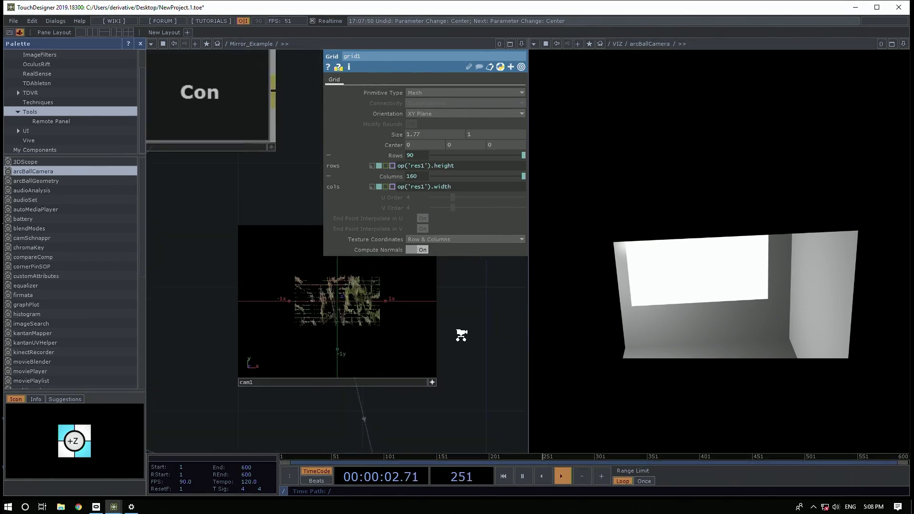
pyautogui.scroll(-5, 292, 333)
pyautogui.scroll(6, 347, 378)
pyautogui.click(361, 376)
pyautogui.scroll(-4, 362, 376)
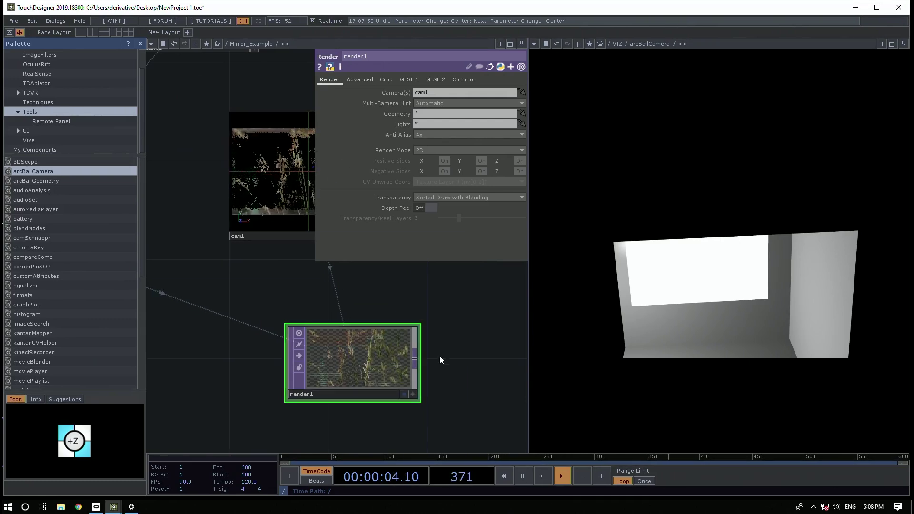
# Add a Null TOP after render1, rename it OUT, and return to the project's root network
pyautogui.moveTo(451, 342); pyautogui.dragTo(309, 364)
pyautogui.scroll(-3, 304, 363)
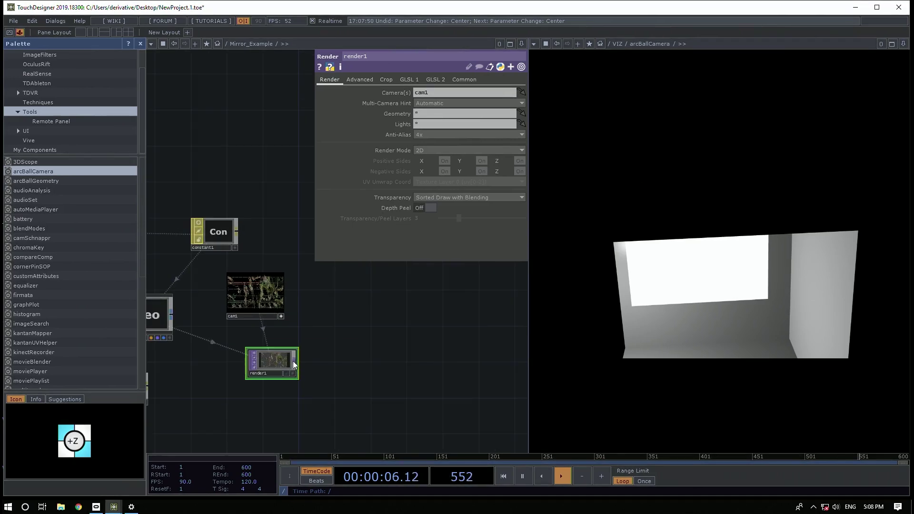
pyautogui.press('Tab')
pyautogui.write('nu')
pyautogui.click(375, 327)
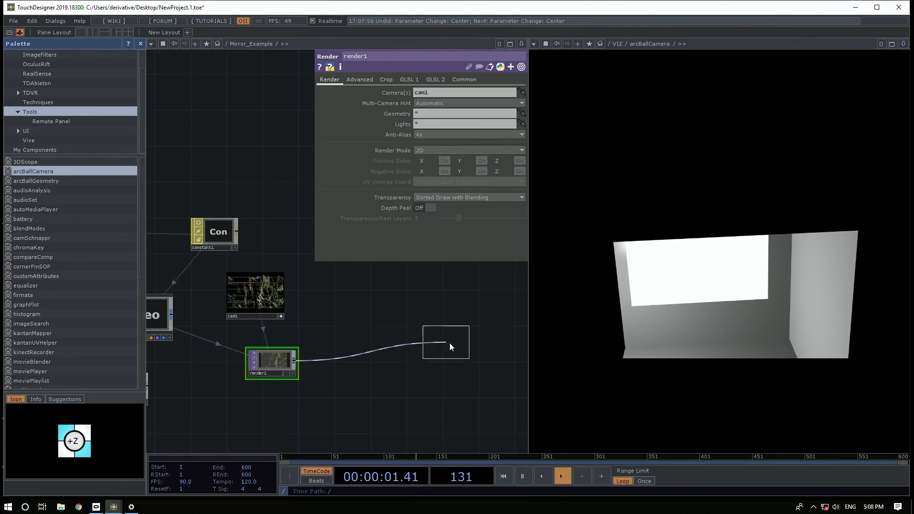
pyautogui.click(451, 365)
pyautogui.click(444, 376)
pyautogui.write('OUT')
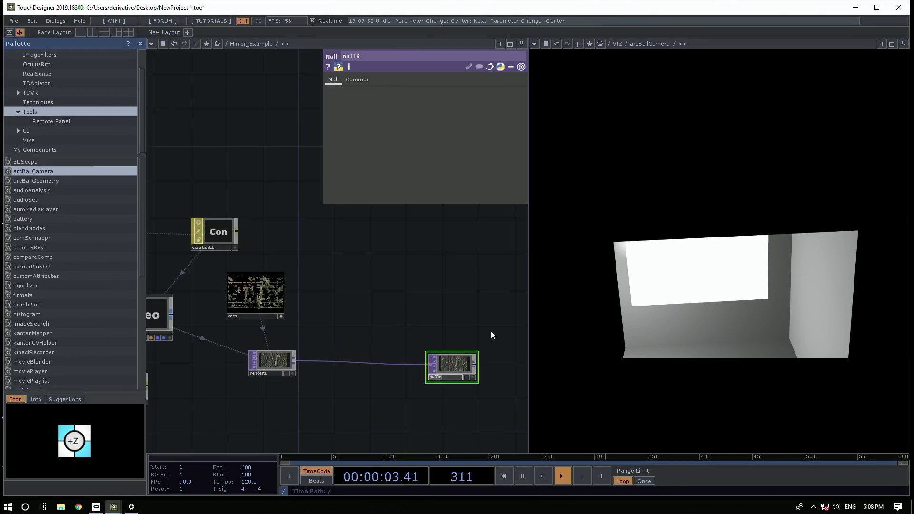
pyautogui.press('Return')
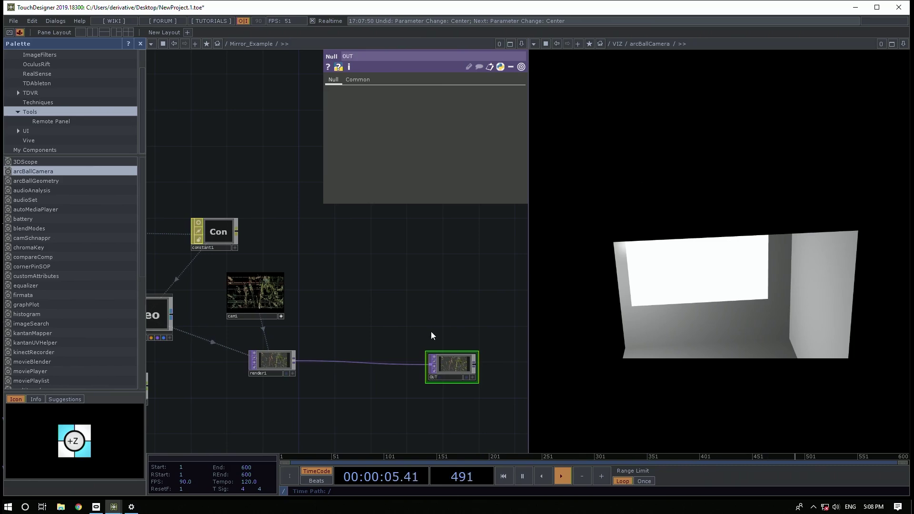
pyautogui.press('u')
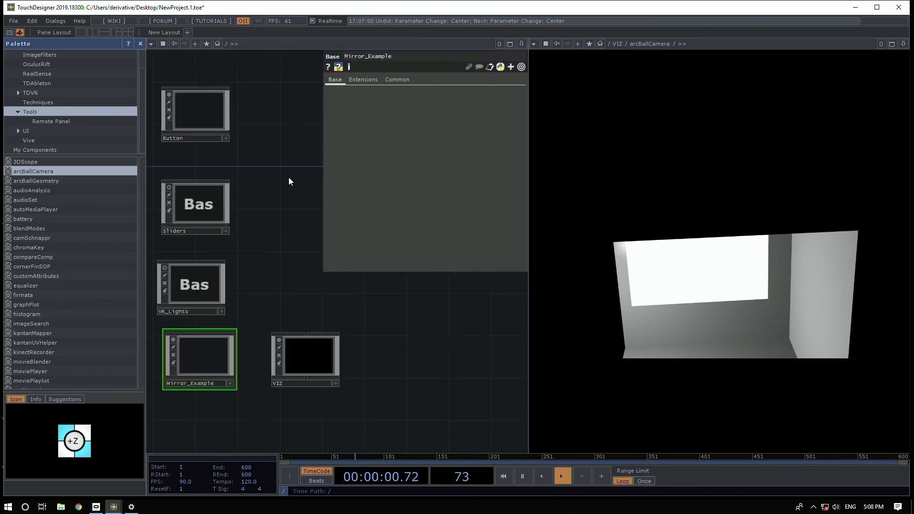
# Set the Global OP Shortcut of Mirror_Example to SCENE
pyautogui.click(353, 80)
pyautogui.click(401, 81)
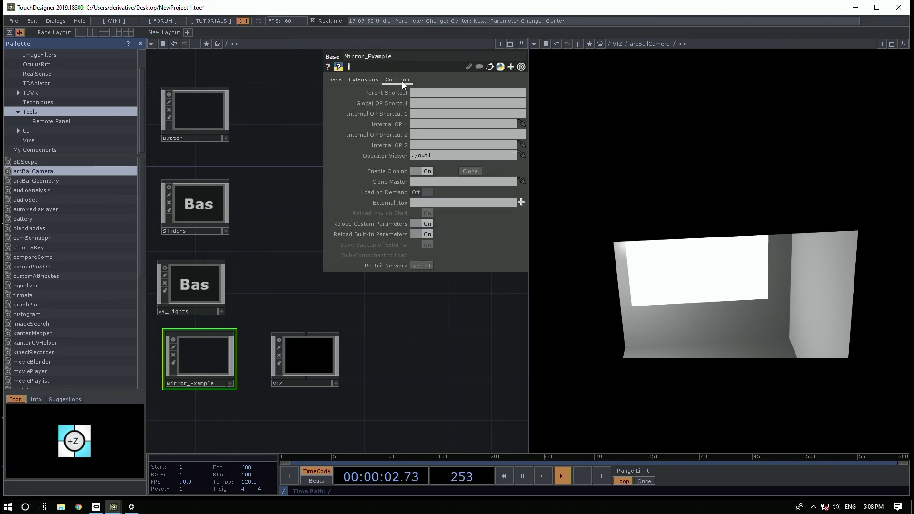
pyautogui.click(419, 102)
pyautogui.write('SCENE')
pyautogui.press('Return')
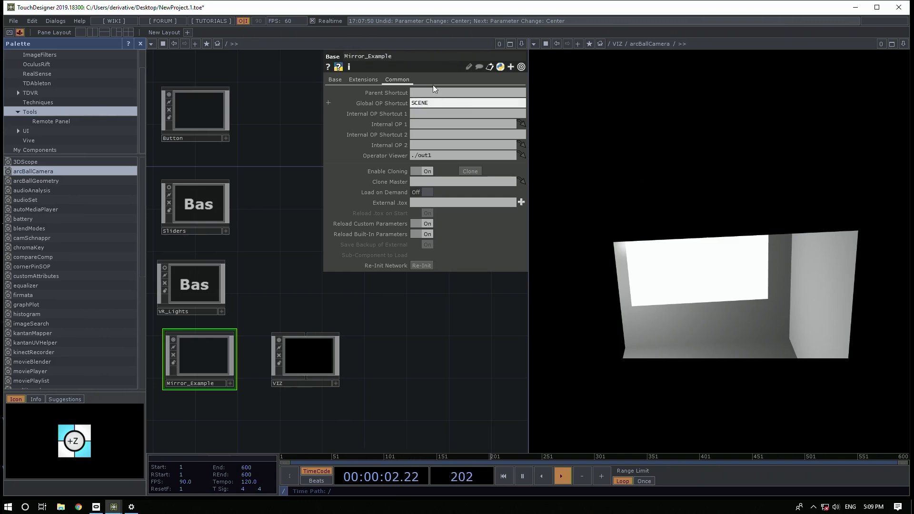
# Inside the VIZ container, add a Select TOP below grid2
pyautogui.doubleClick(298, 367)
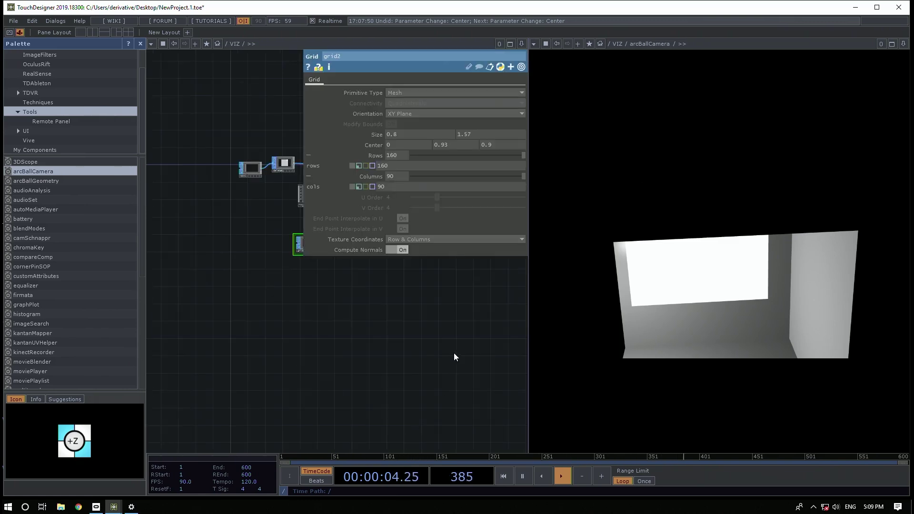
pyautogui.press('Tab')
pyautogui.write('se')
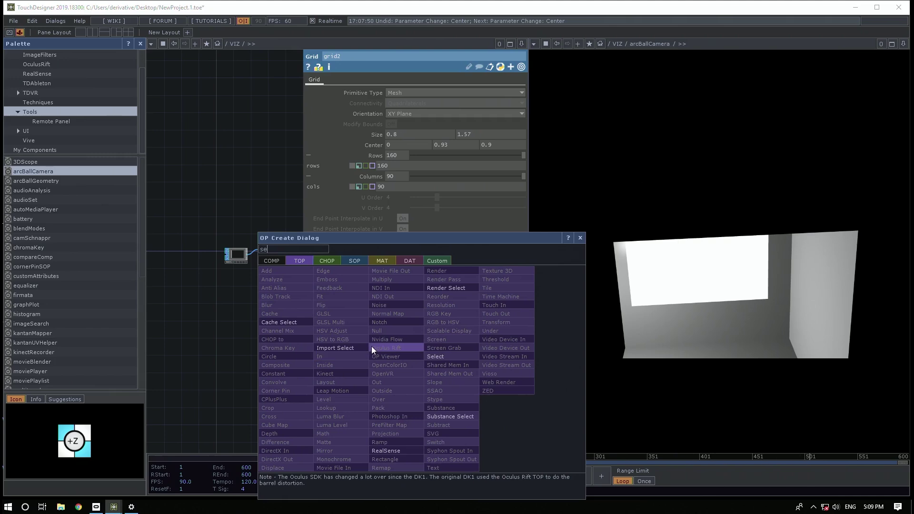
pyautogui.write('lec')
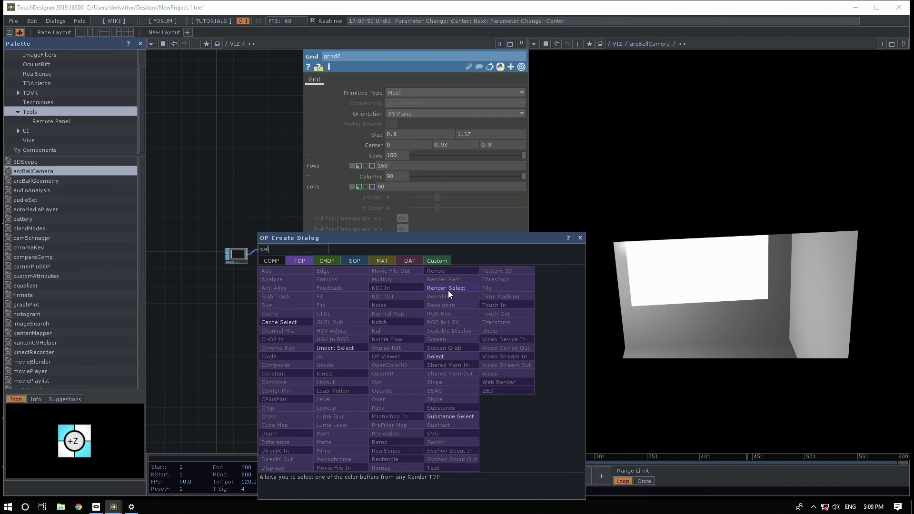
pyautogui.write('ct')
pyautogui.doubleClick(290, 248)
pyautogui.write('se')
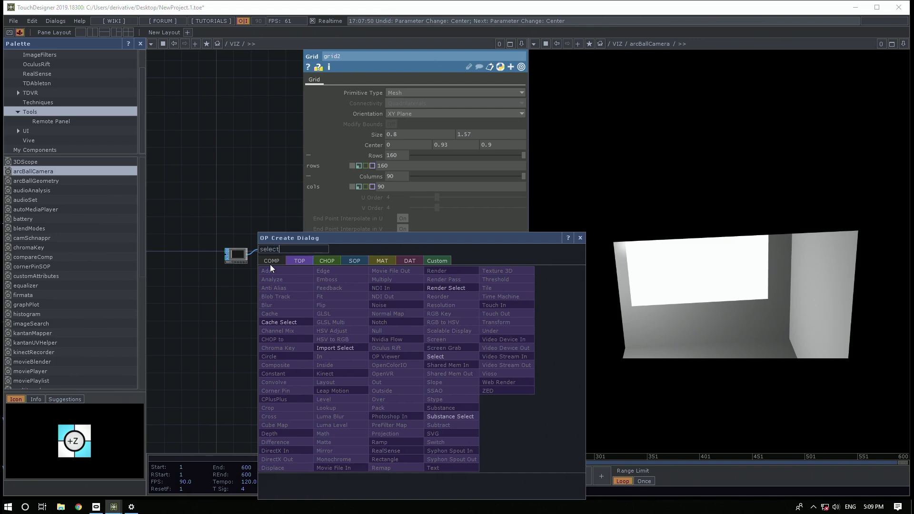
pyautogui.press('Return')
pyautogui.click(297, 351)
pyautogui.moveTo(298, 352); pyautogui.dragTo(297, 357)
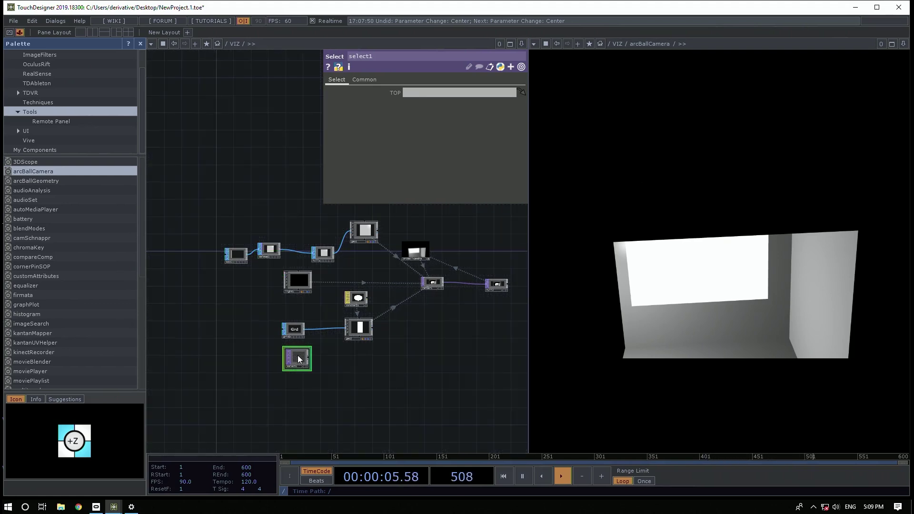
# Start select1's TOP reference with op.SCENE, after rechecking Mirror_Example's Global OP Shortcut in the root network
pyautogui.click(394, 92)
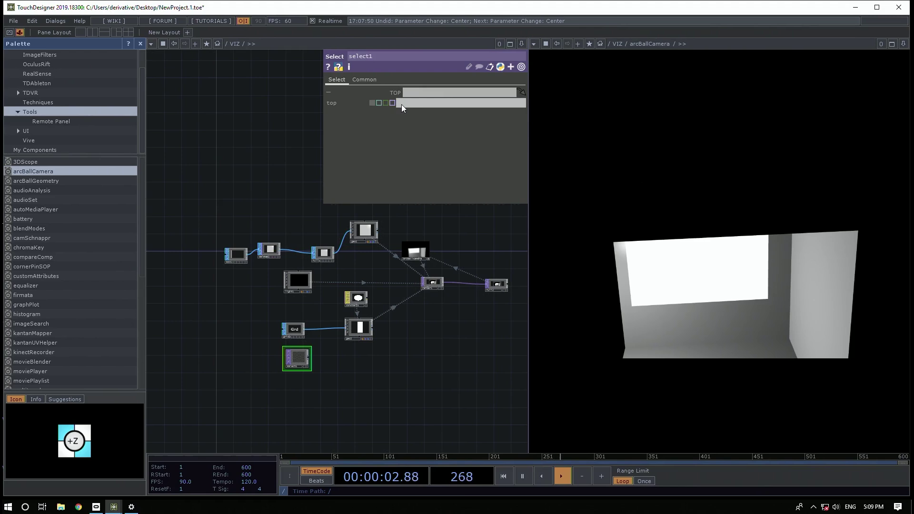
pyautogui.moveTo(362, 384); pyautogui.dragTo(368, 386)
pyautogui.scroll(-4, 366, 386)
pyautogui.moveTo(290, 422); pyautogui.dragTo(395, 442)
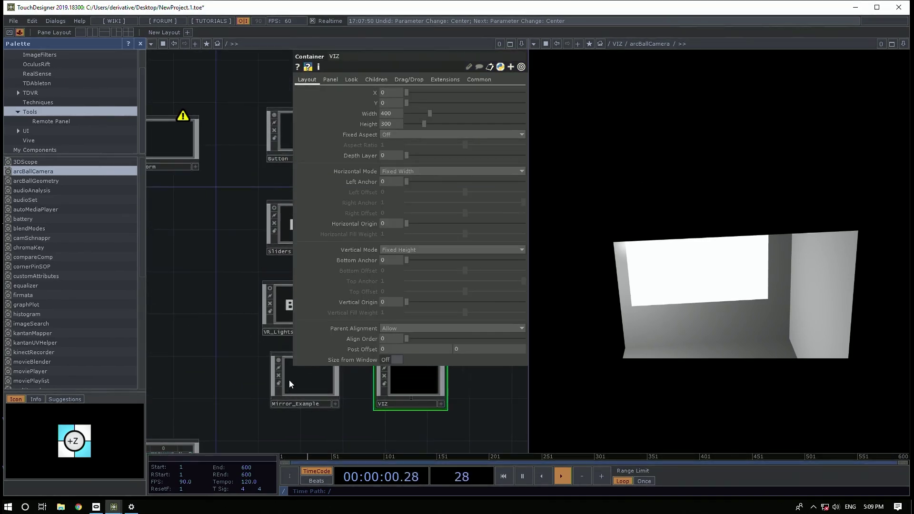
pyautogui.click(289, 384)
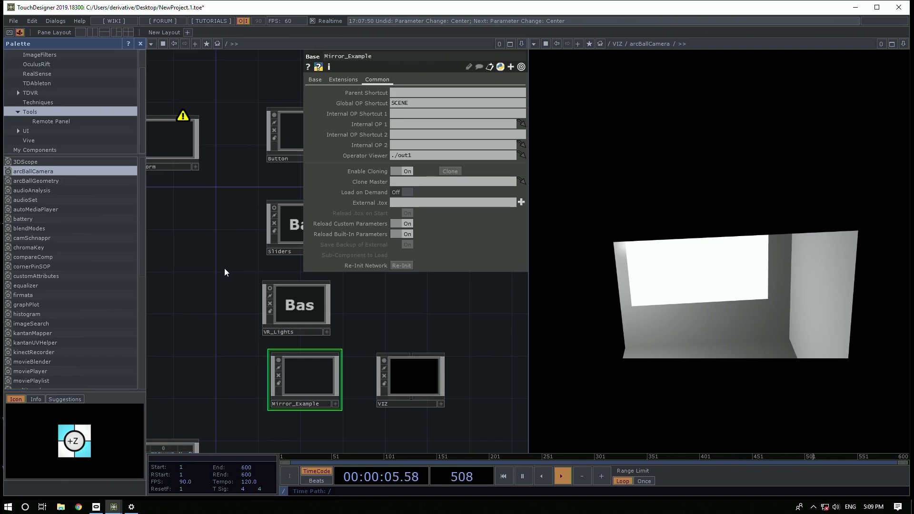
pyautogui.click(420, 105)
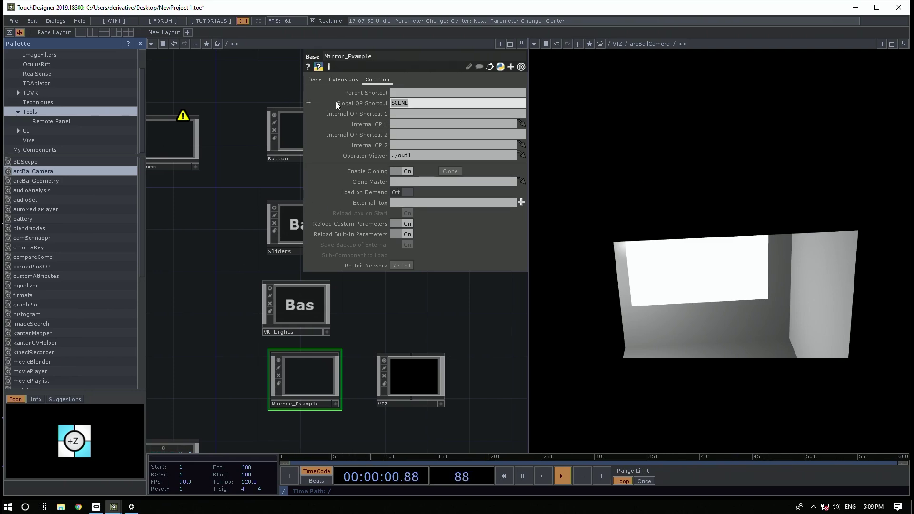
pyautogui.doubleClick(405, 370)
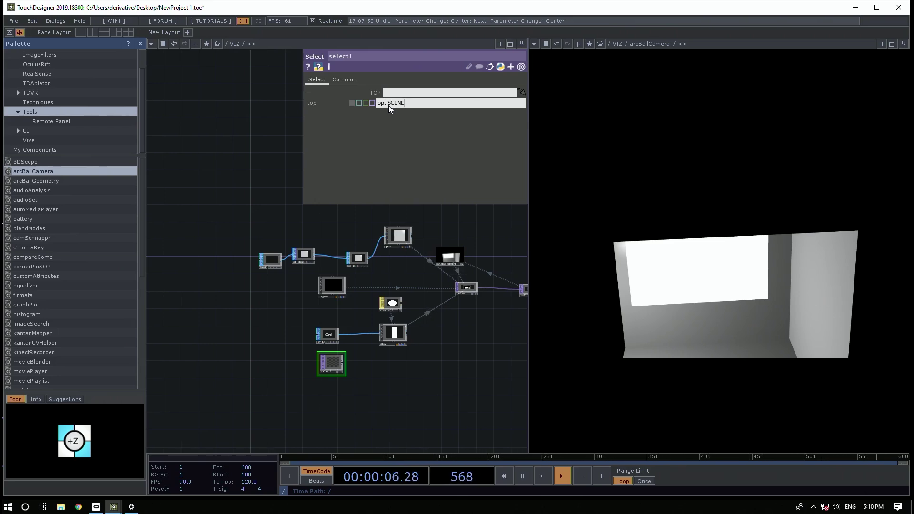
pyautogui.press('Return')
pyautogui.click(372, 102)
pyautogui.click(352, 102)
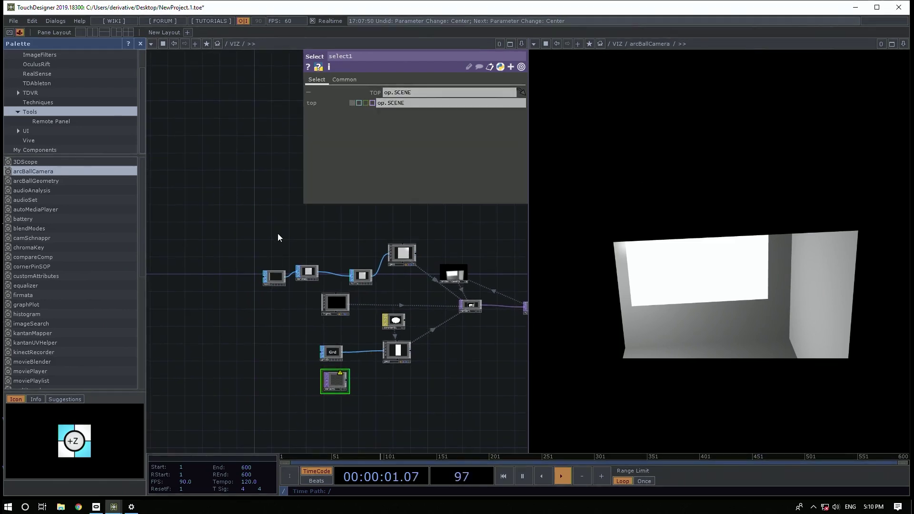
# Recheck Mirror_Example's shortcut and complete select1's TOP reference in VIZ as the expression op.SCENE.op('OUT')
pyautogui.press('u')
pyautogui.click(297, 385)
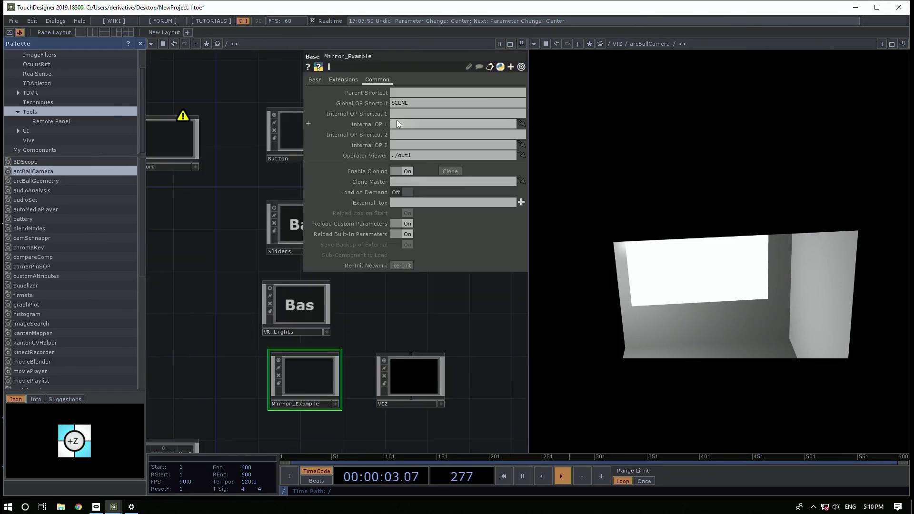
pyautogui.click(409, 102)
pyautogui.doubleClick(411, 389)
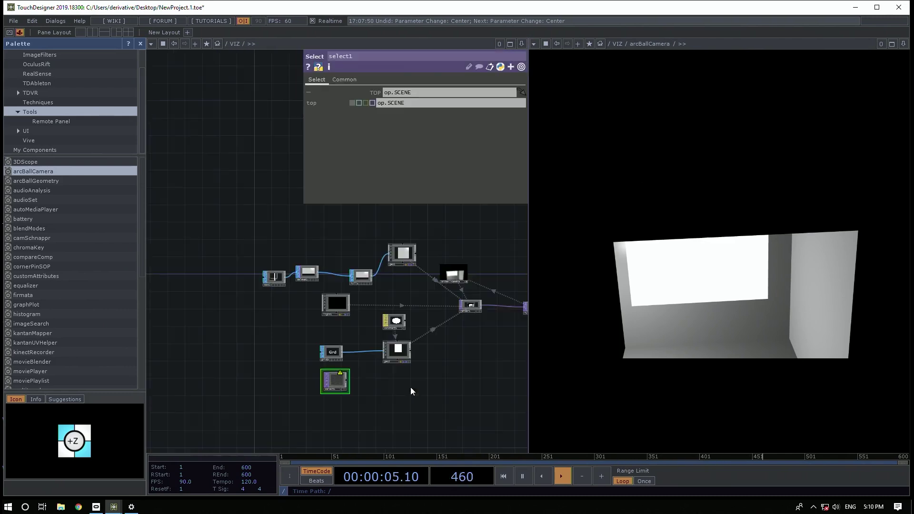
pyautogui.click(409, 106)
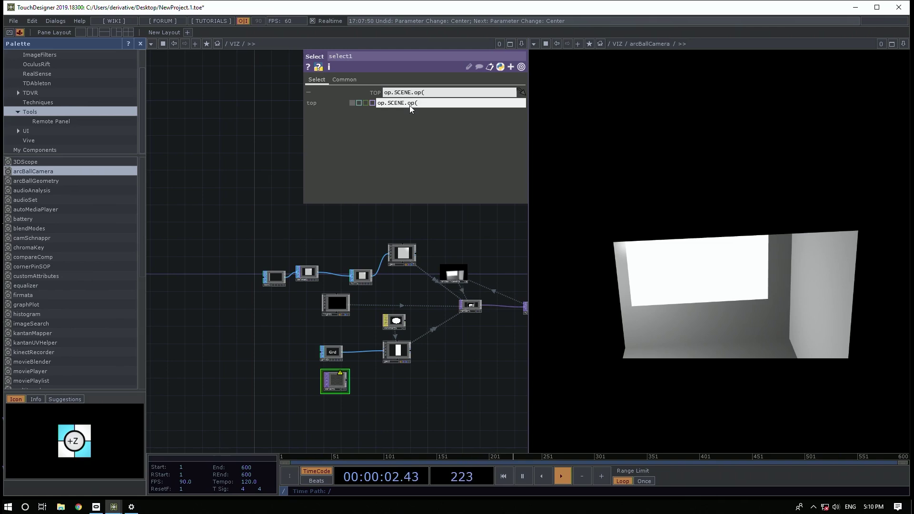
pyautogui.click(433, 104)
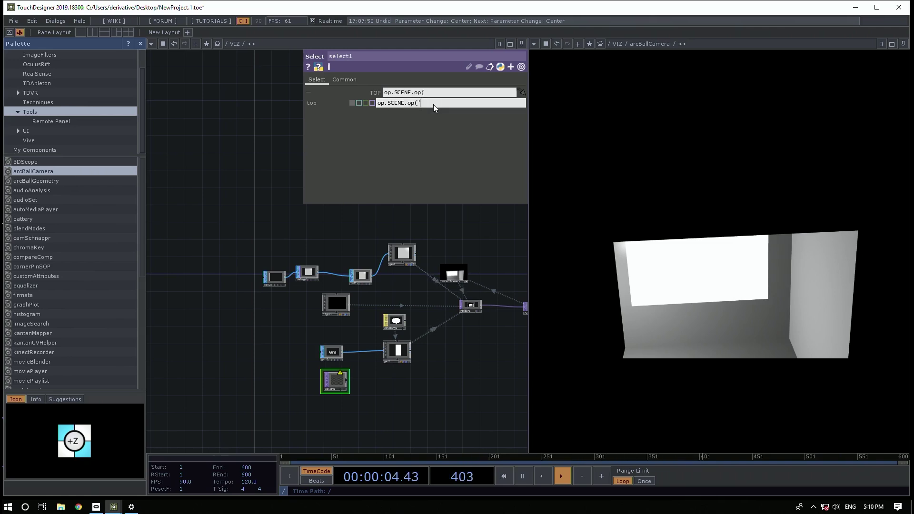
pyautogui.write("'OUT')")
pyautogui.press('Return')
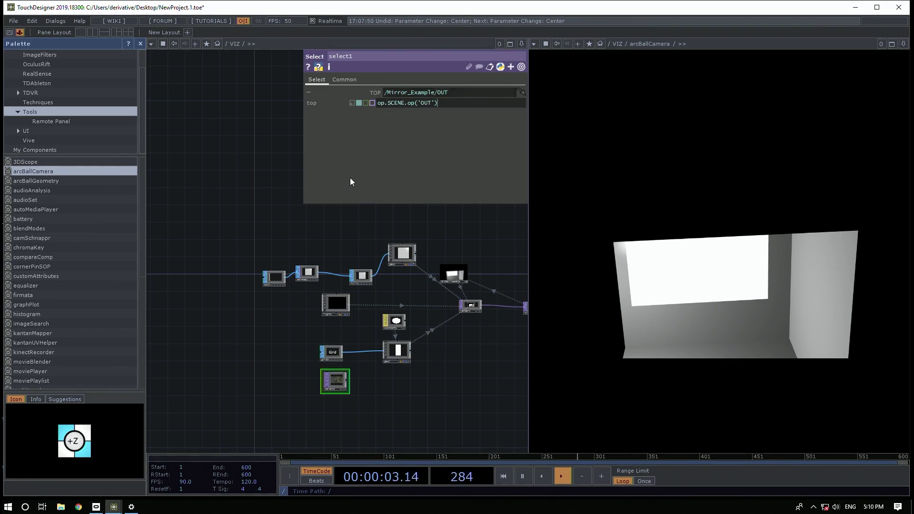
# Move Mirror_Example from the root network into the Button component and check select1's TOP reference in VIZ
pyautogui.press('u')
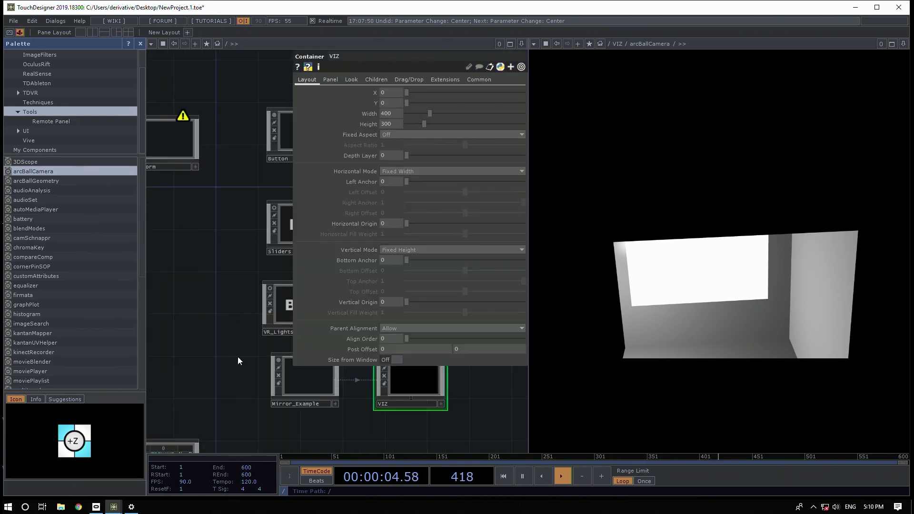
pyautogui.click(292, 375)
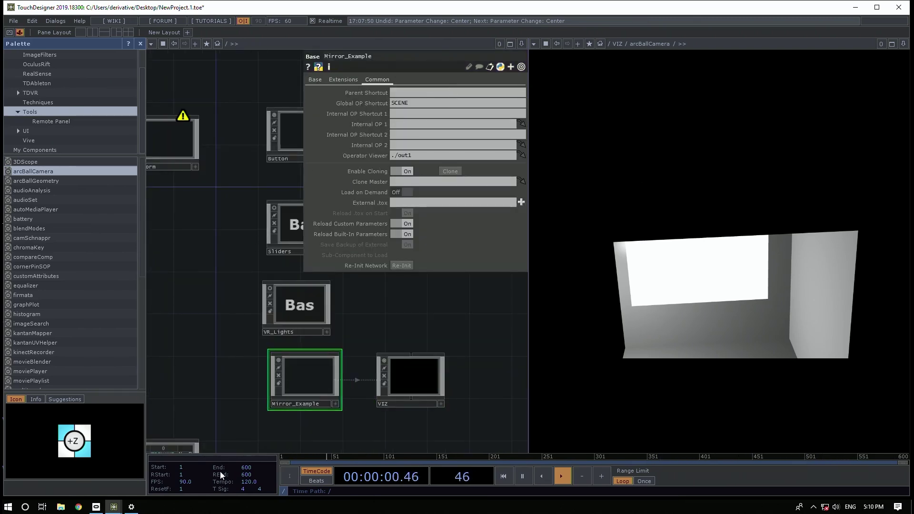
pyautogui.press('Delete')
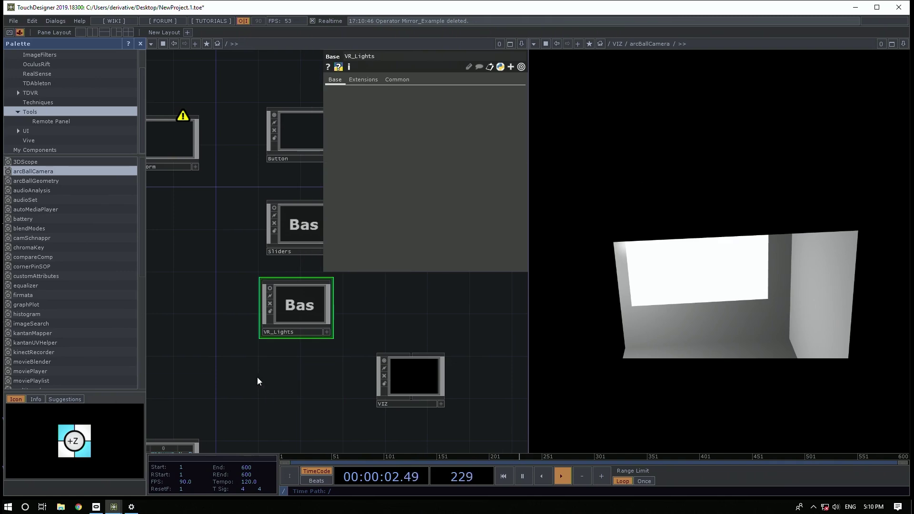
pyautogui.doubleClick(310, 162)
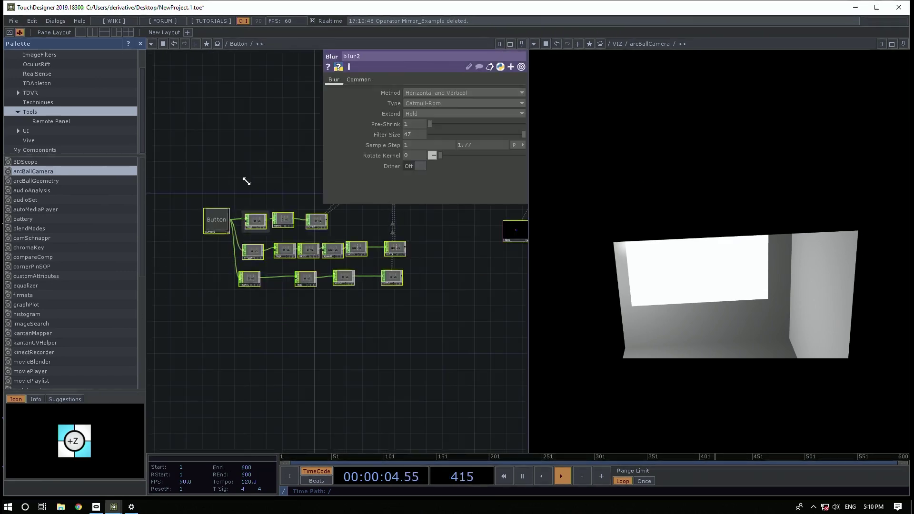
pyautogui.press('u')
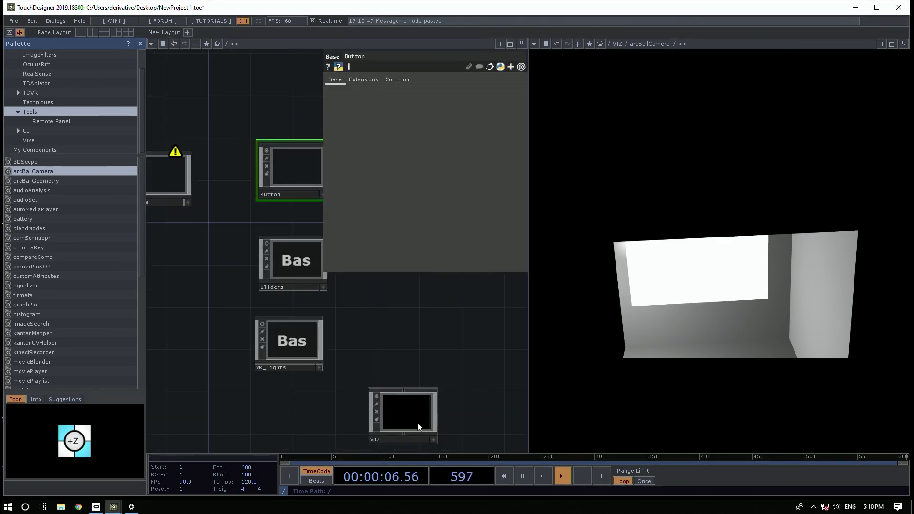
pyautogui.doubleClick(406, 416)
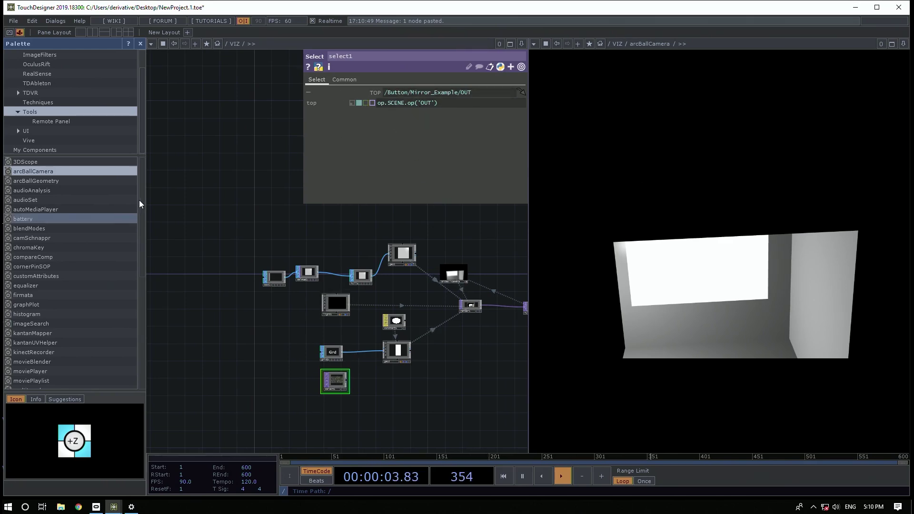
pyautogui.moveTo(244, 234); pyautogui.dragTo(233, 261)
pyautogui.moveTo(260, 306); pyautogui.dragTo(262, 301)
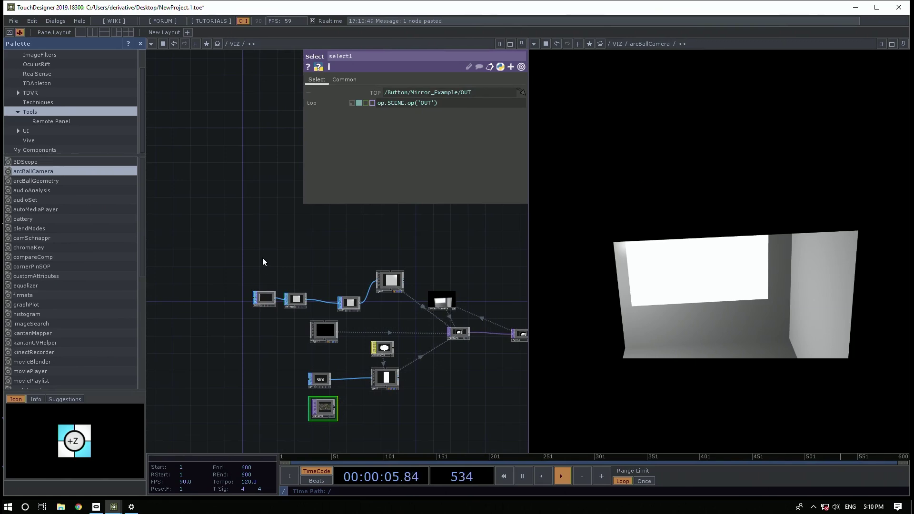
# Move Mirror_Example out of the Button component and back into the root network
pyautogui.press('u')
pyautogui.doubleClick(279, 175)
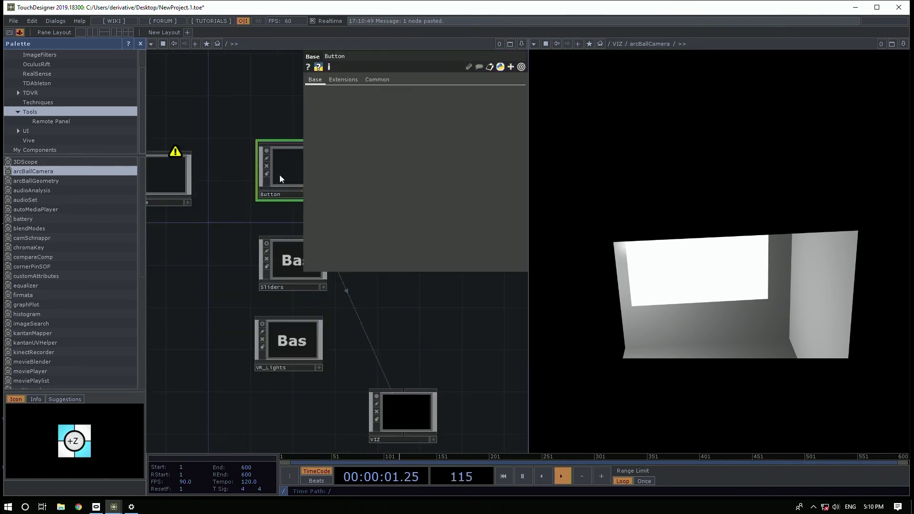
pyautogui.hotkey('ctrl', 'x')
pyautogui.press('u')
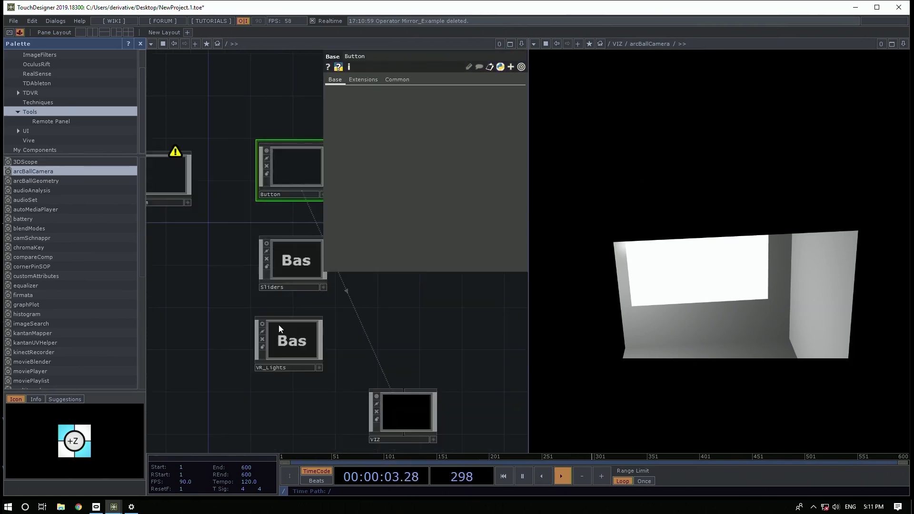
pyautogui.hotkey('ctrl', 'v')
# In VIZ, apply select1 as the texture map of the Constant material used by geo2
pyautogui.doubleClick(430, 356)
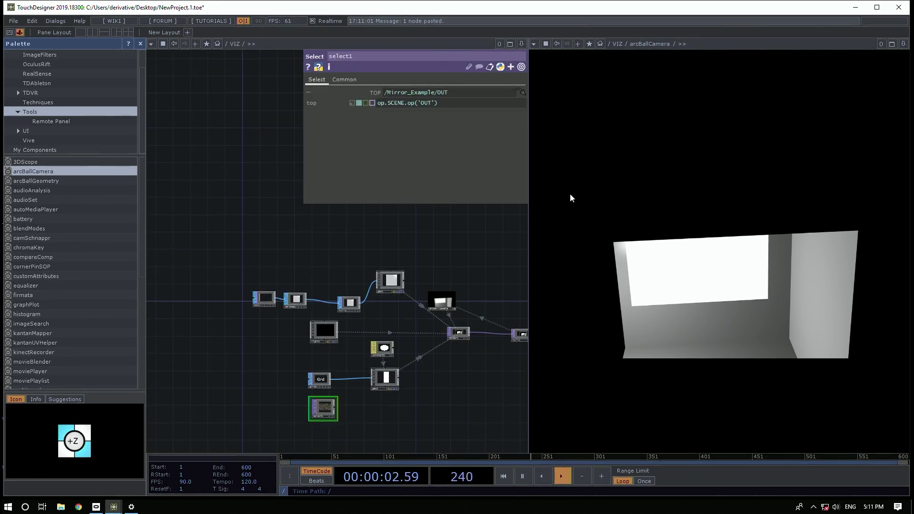
pyautogui.scroll(6, 371, 416)
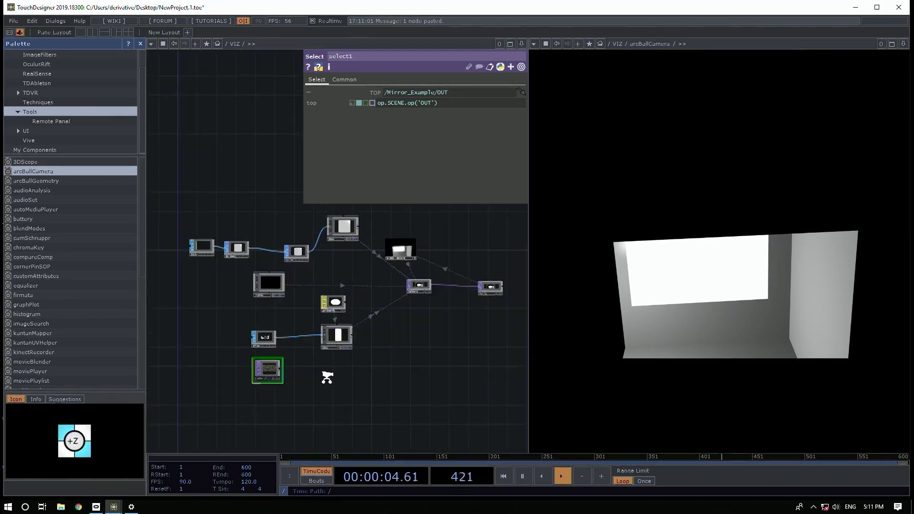
pyautogui.moveTo(208, 364); pyautogui.dragTo(340, 244)
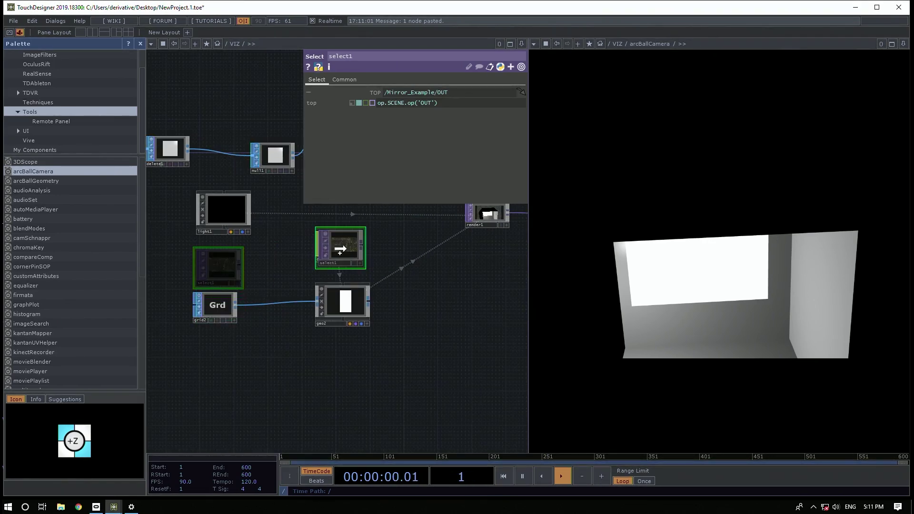
# Examine the textured screen in the VIZ room from several angles and review the full Mirror_Example network
pyautogui.moveTo(769, 307); pyautogui.dragTo(563, 353)
pyautogui.press('u')
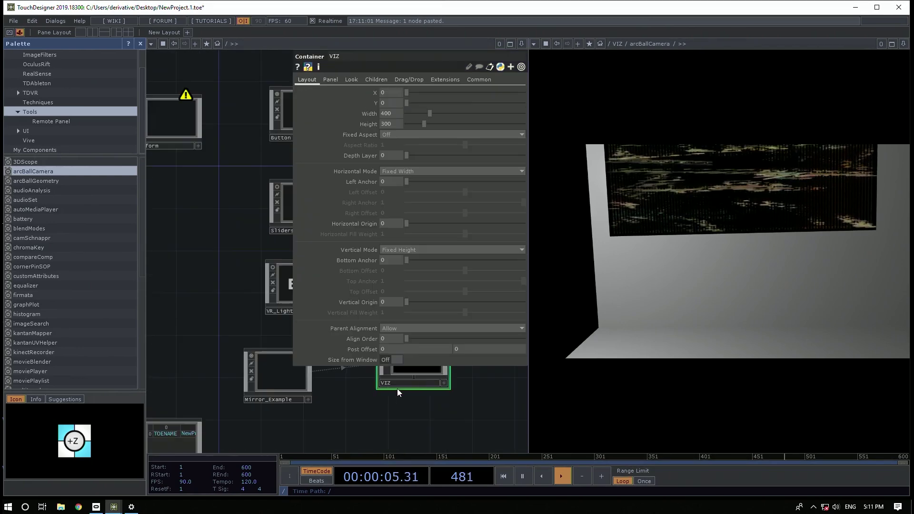
pyautogui.moveTo(232, 385); pyautogui.dragTo(218, 398)
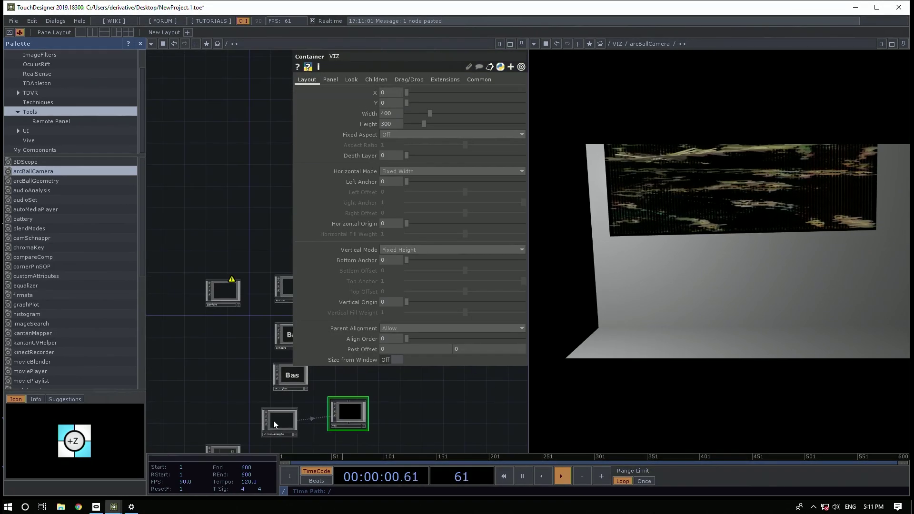
pyautogui.press('i')
pyautogui.moveTo(400, 302); pyautogui.dragTo(554, 304)
pyautogui.moveTo(765, 223); pyautogui.dragTo(812, 225)
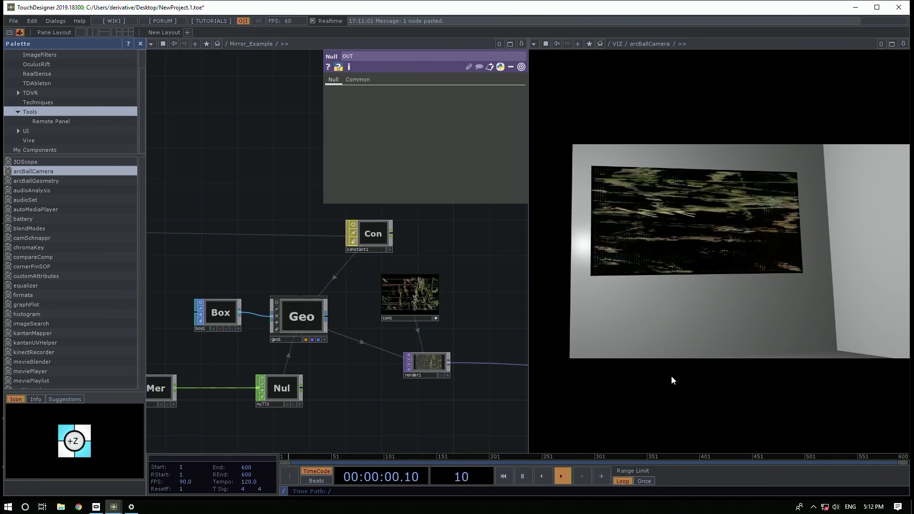
pyautogui.scroll(-5, 479, 314)
pyautogui.moveTo(481, 312); pyautogui.dragTo(349, 324)
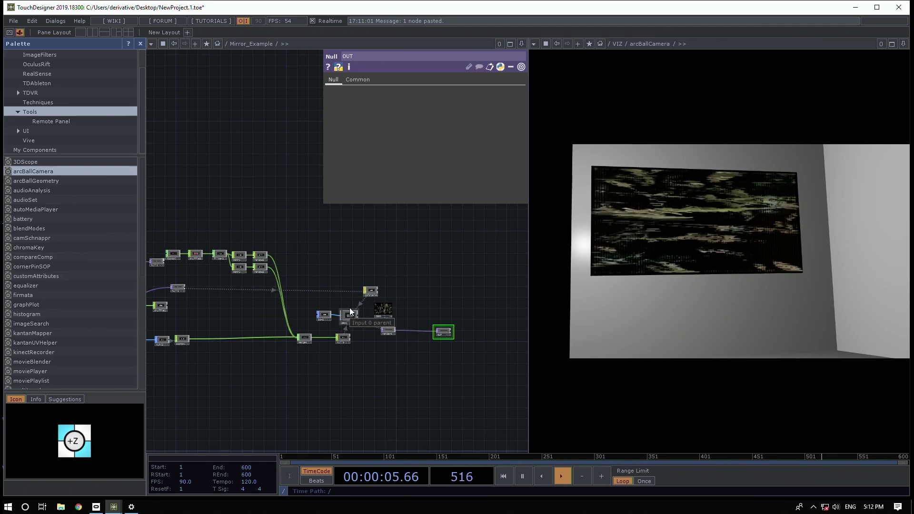
pyautogui.scroll(-2, 397, 256)
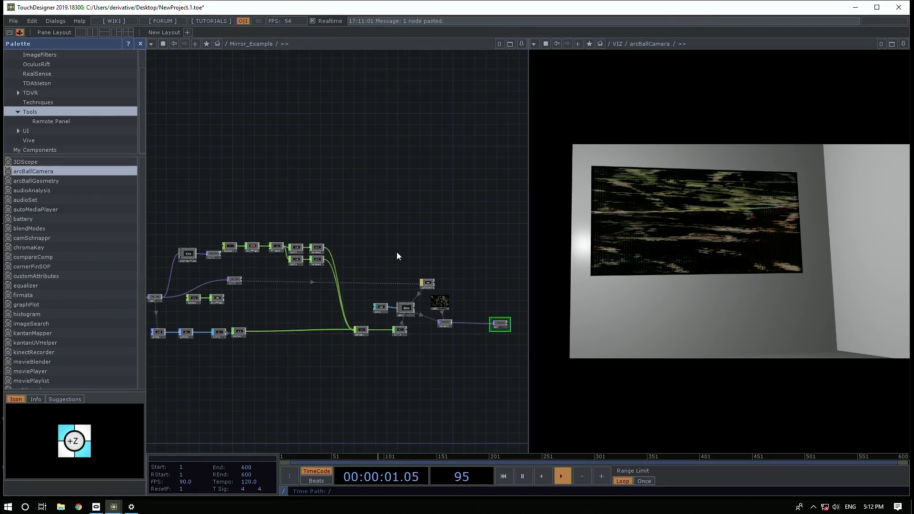
pyautogui.scroll(-3, 397, 255)
pyautogui.scroll(-2, 397, 255)
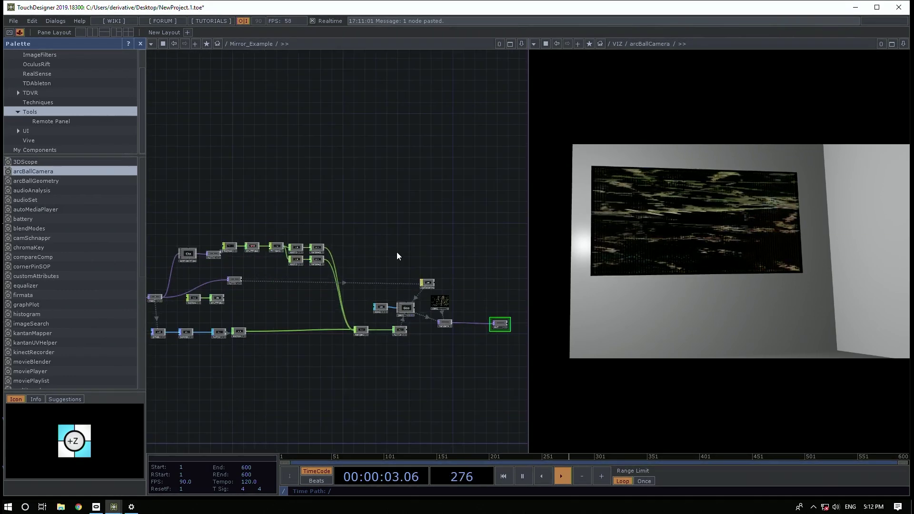